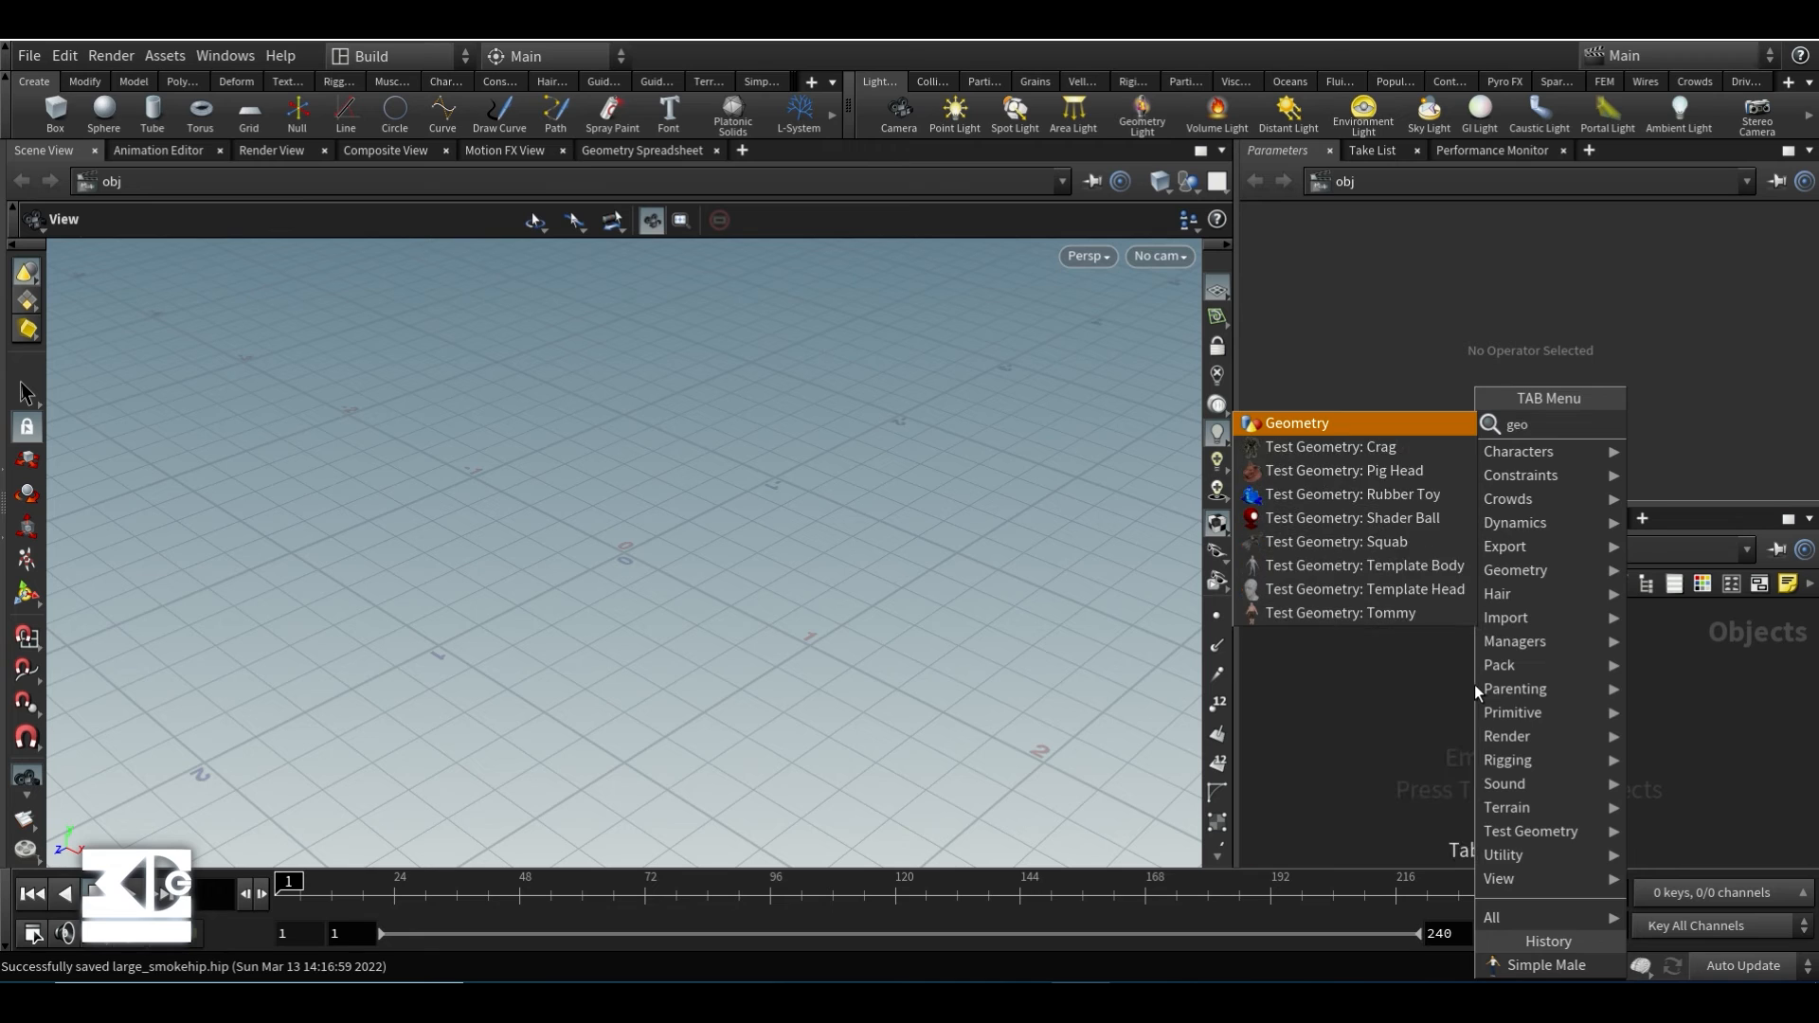
# - Create a Geometry object named smoke and go inside its network
pyautogui.press('Return')
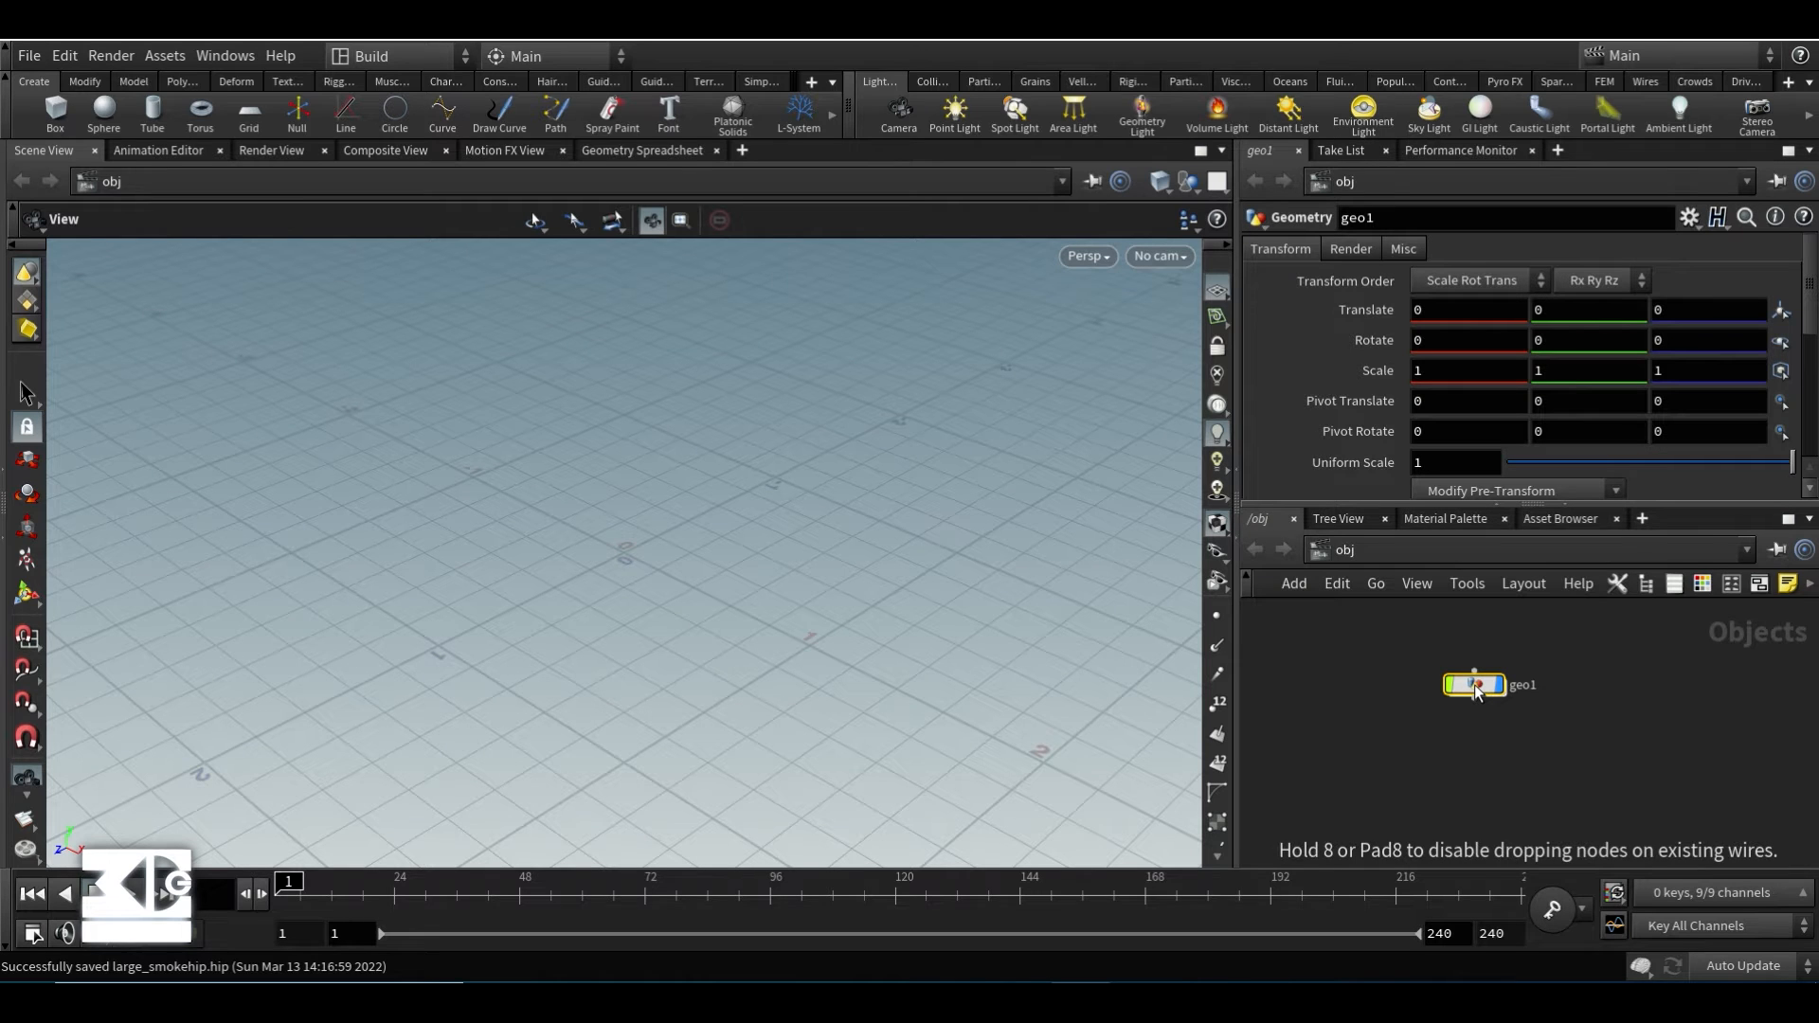
pyautogui.doubleClick(1525, 686)
pyautogui.write('smoke')
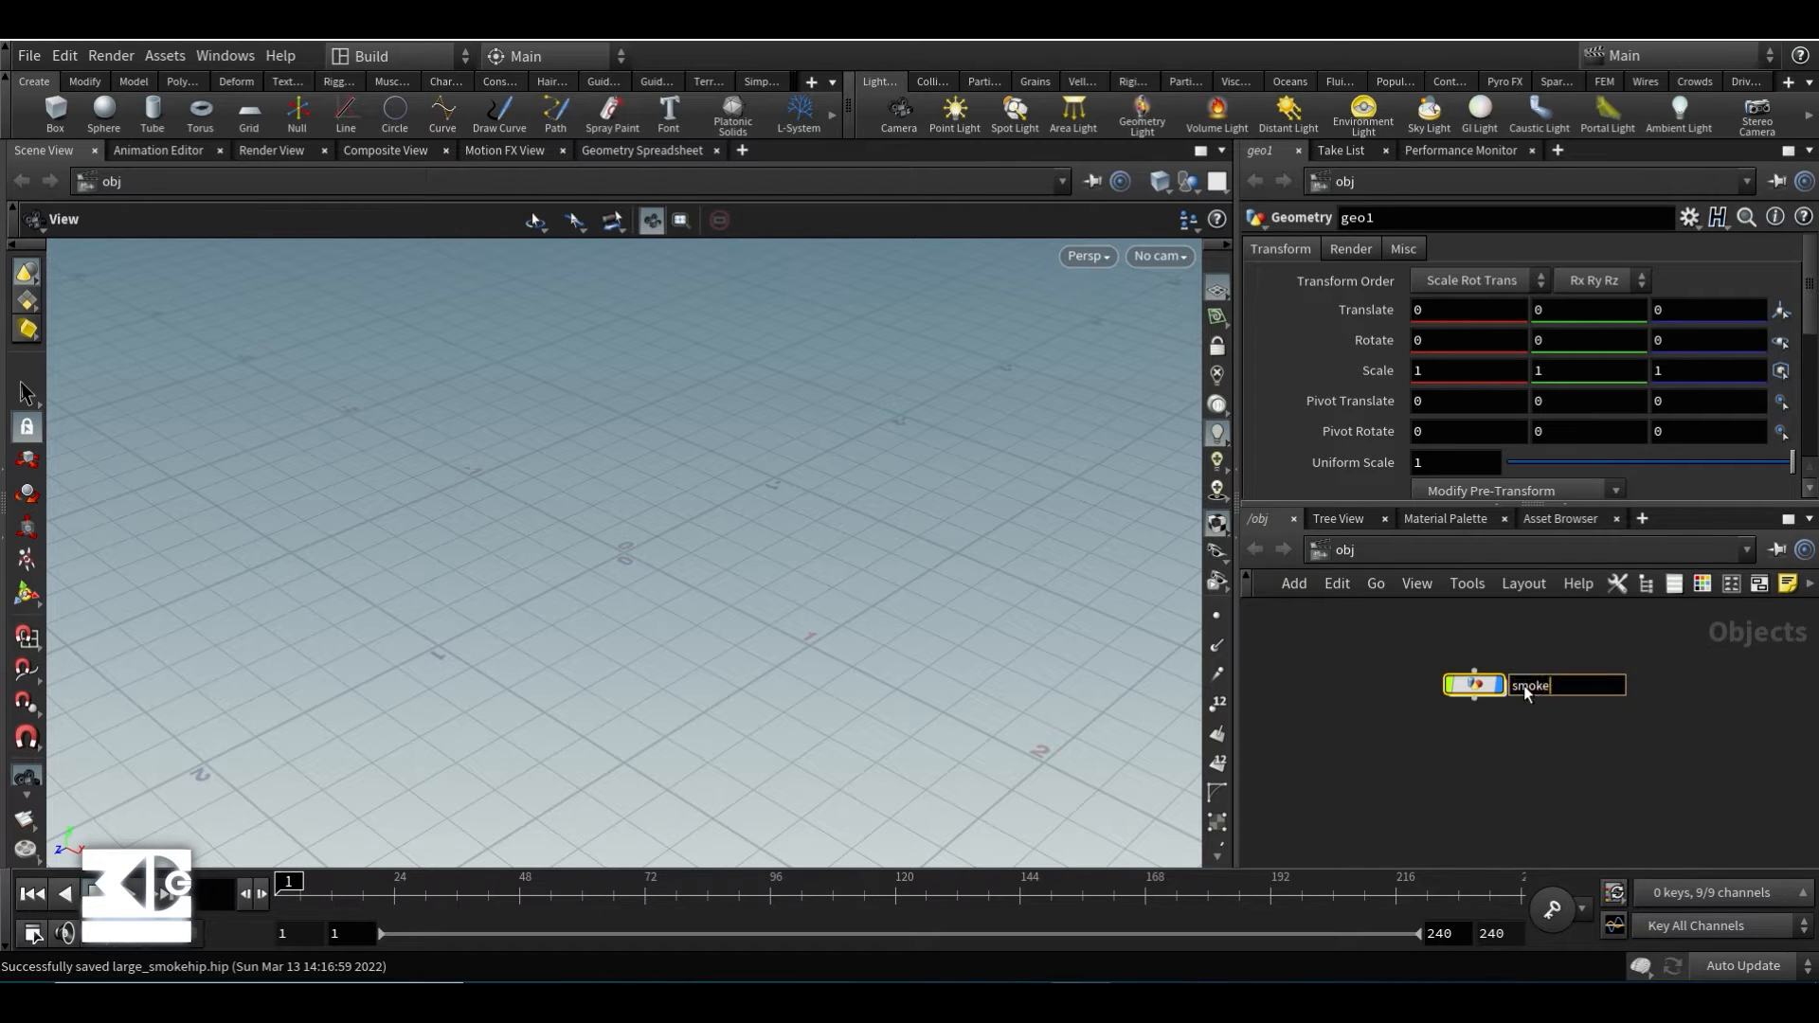
pyautogui.press('Return')
pyautogui.press('Return')
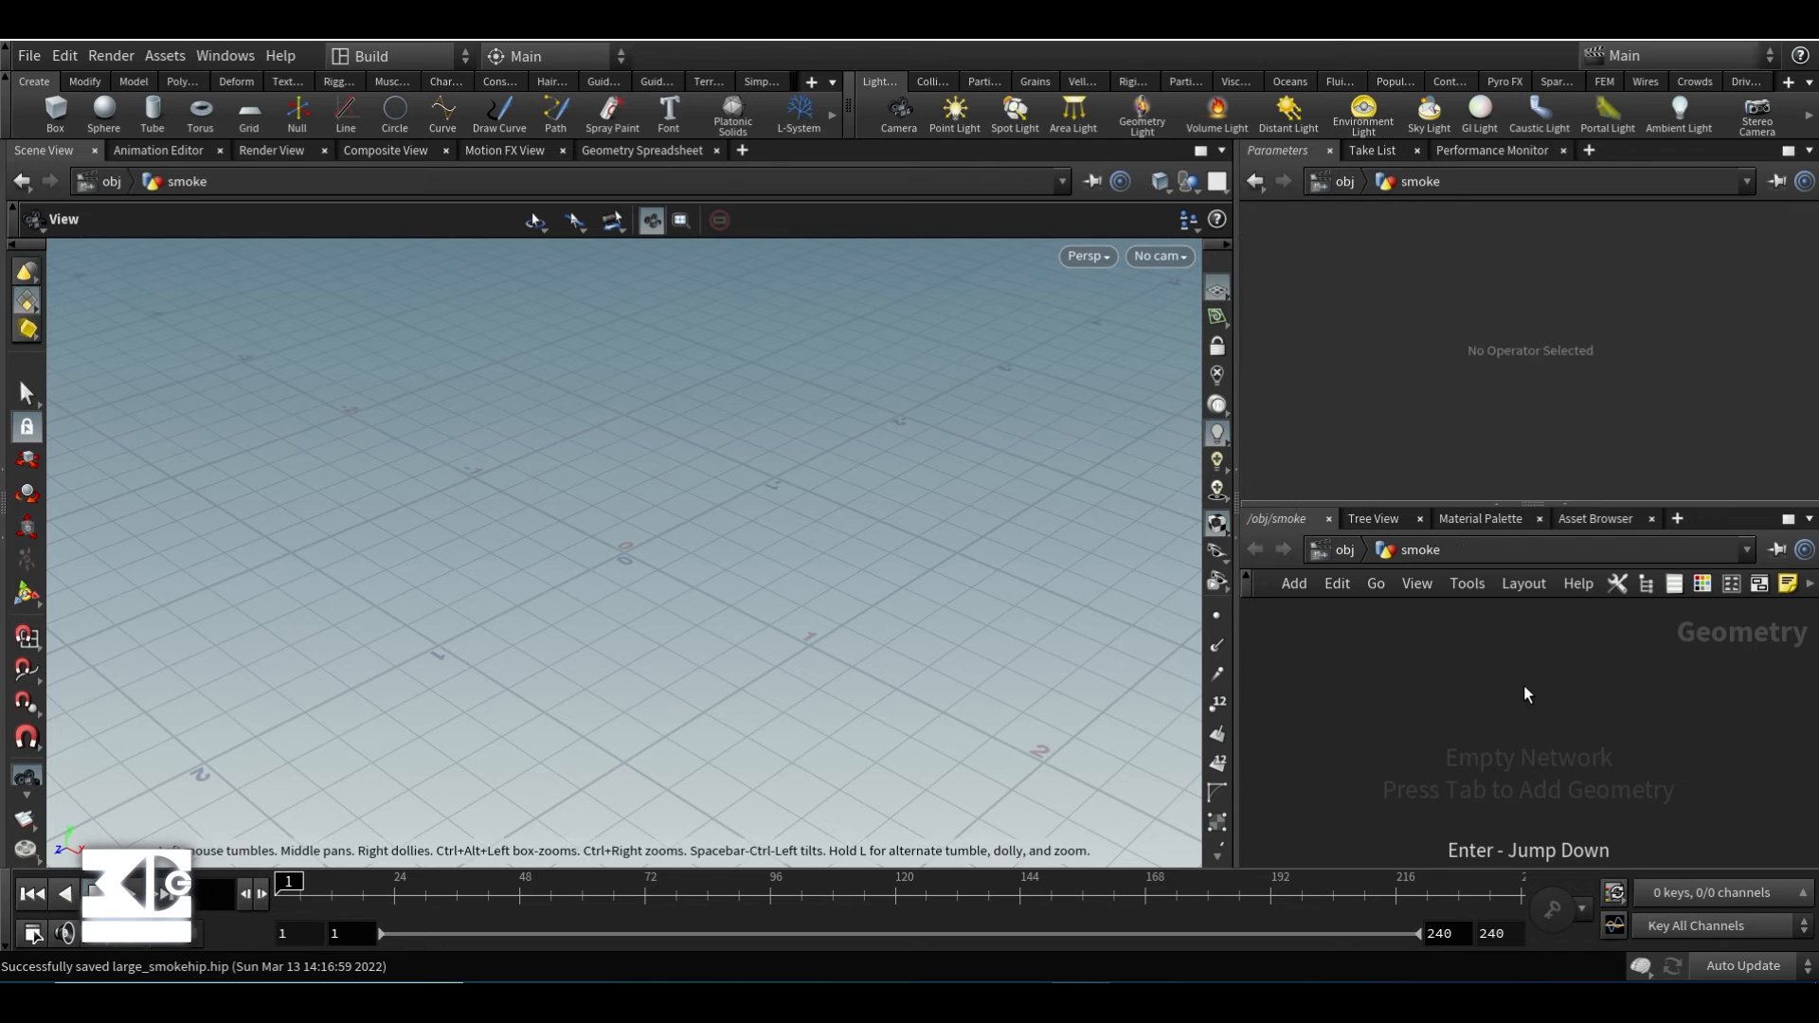
# - Add a Sphere node to the empty smoke network
pyautogui.press('Tab')
pyautogui.write('sp')
pyautogui.press('Return')
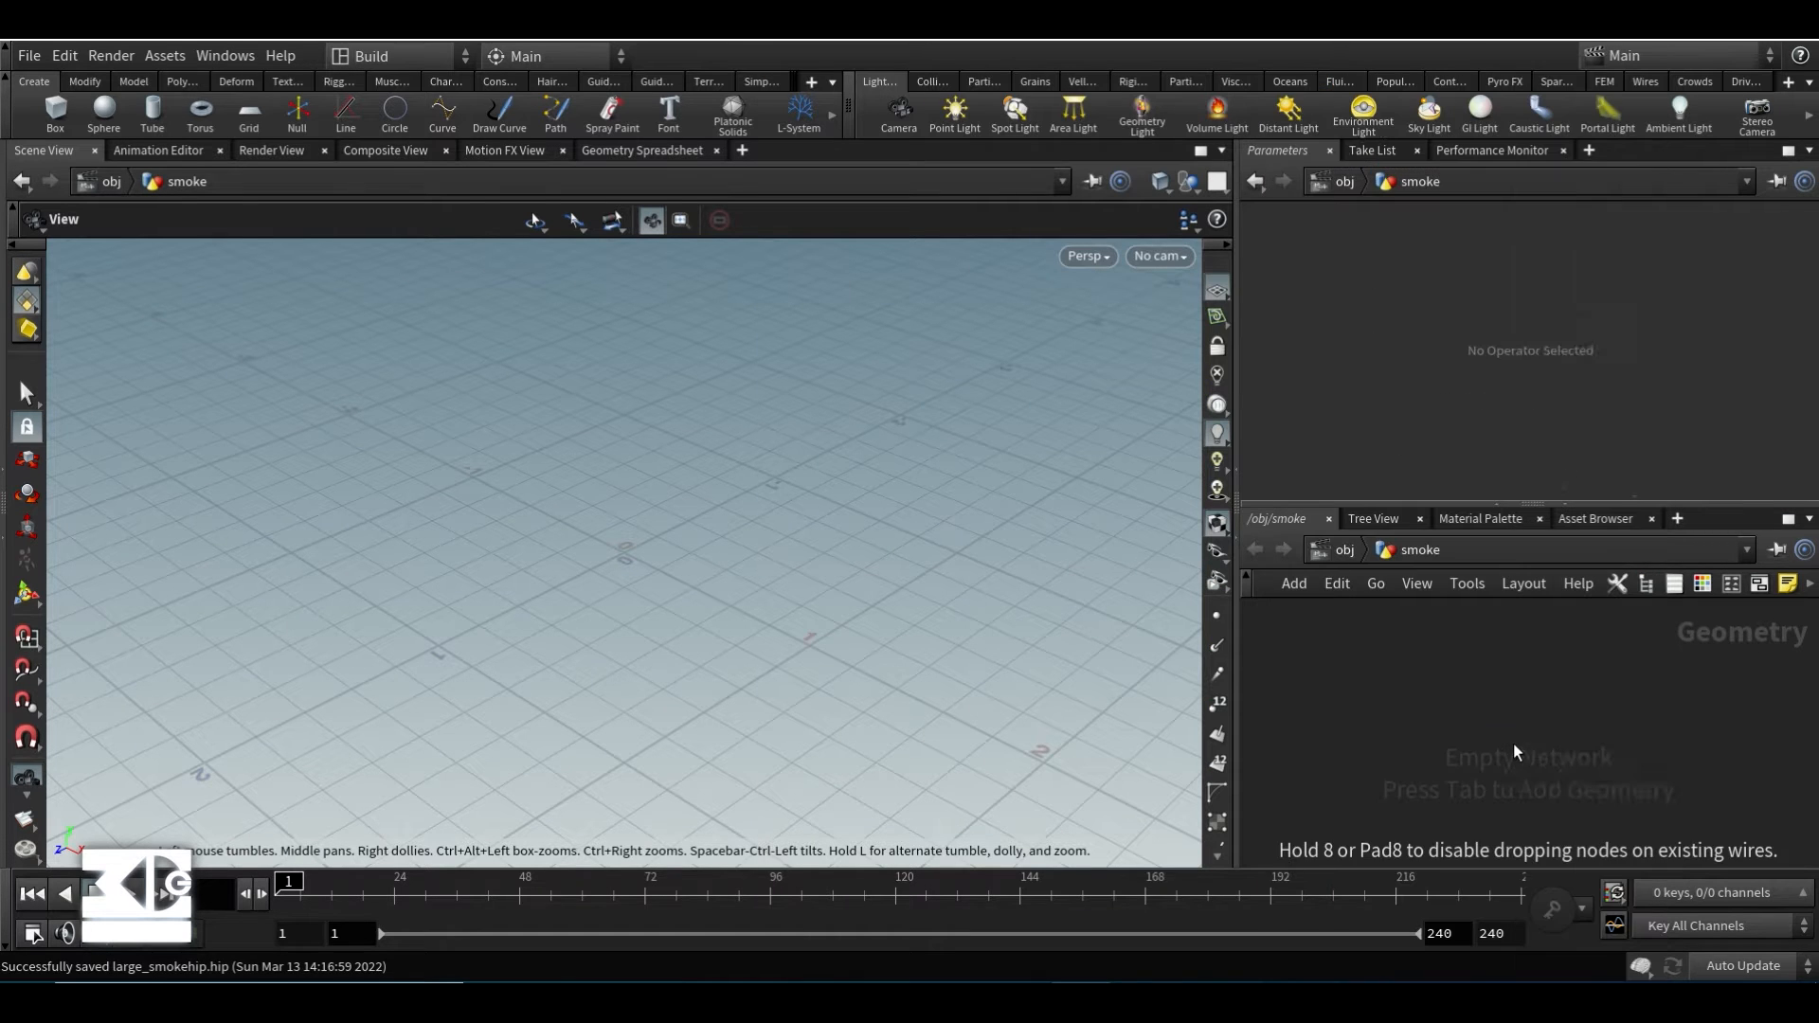
pyautogui.click(1514, 742)
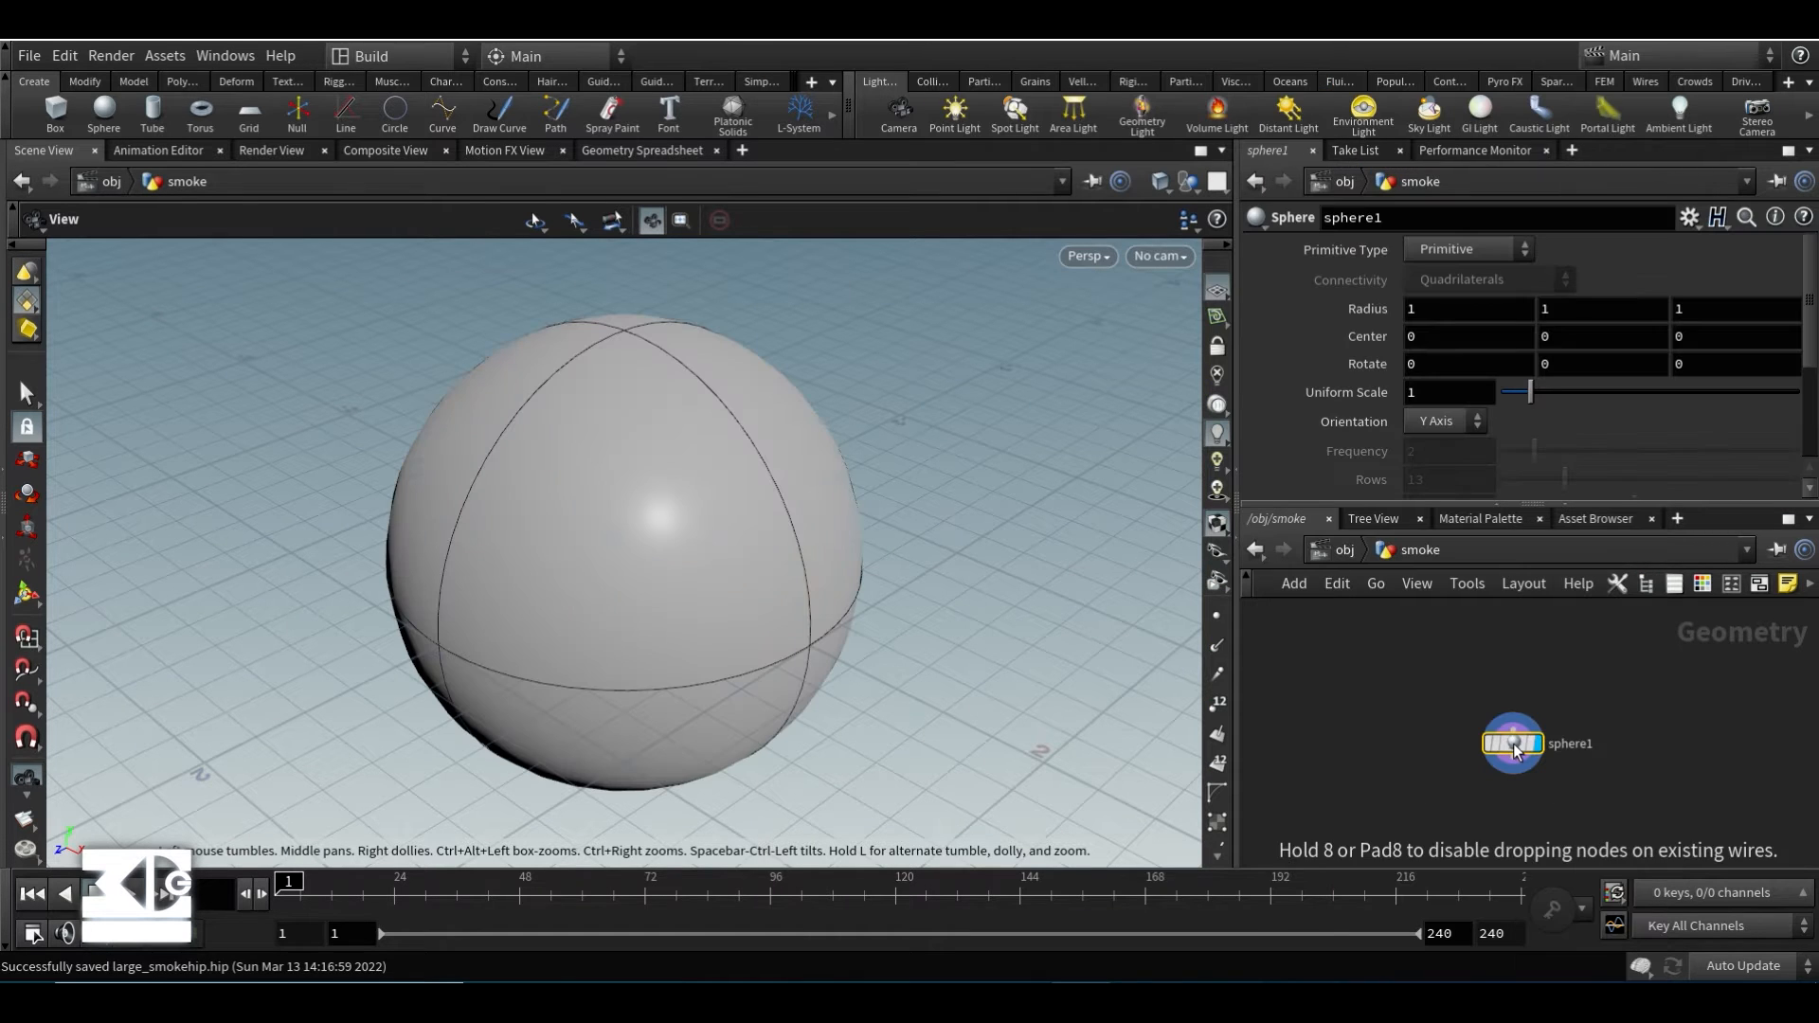
# - Set the sphere's primitive type to Polygon and its frequency to 10
pyautogui.click(1464, 254)
pyautogui.click(1459, 304)
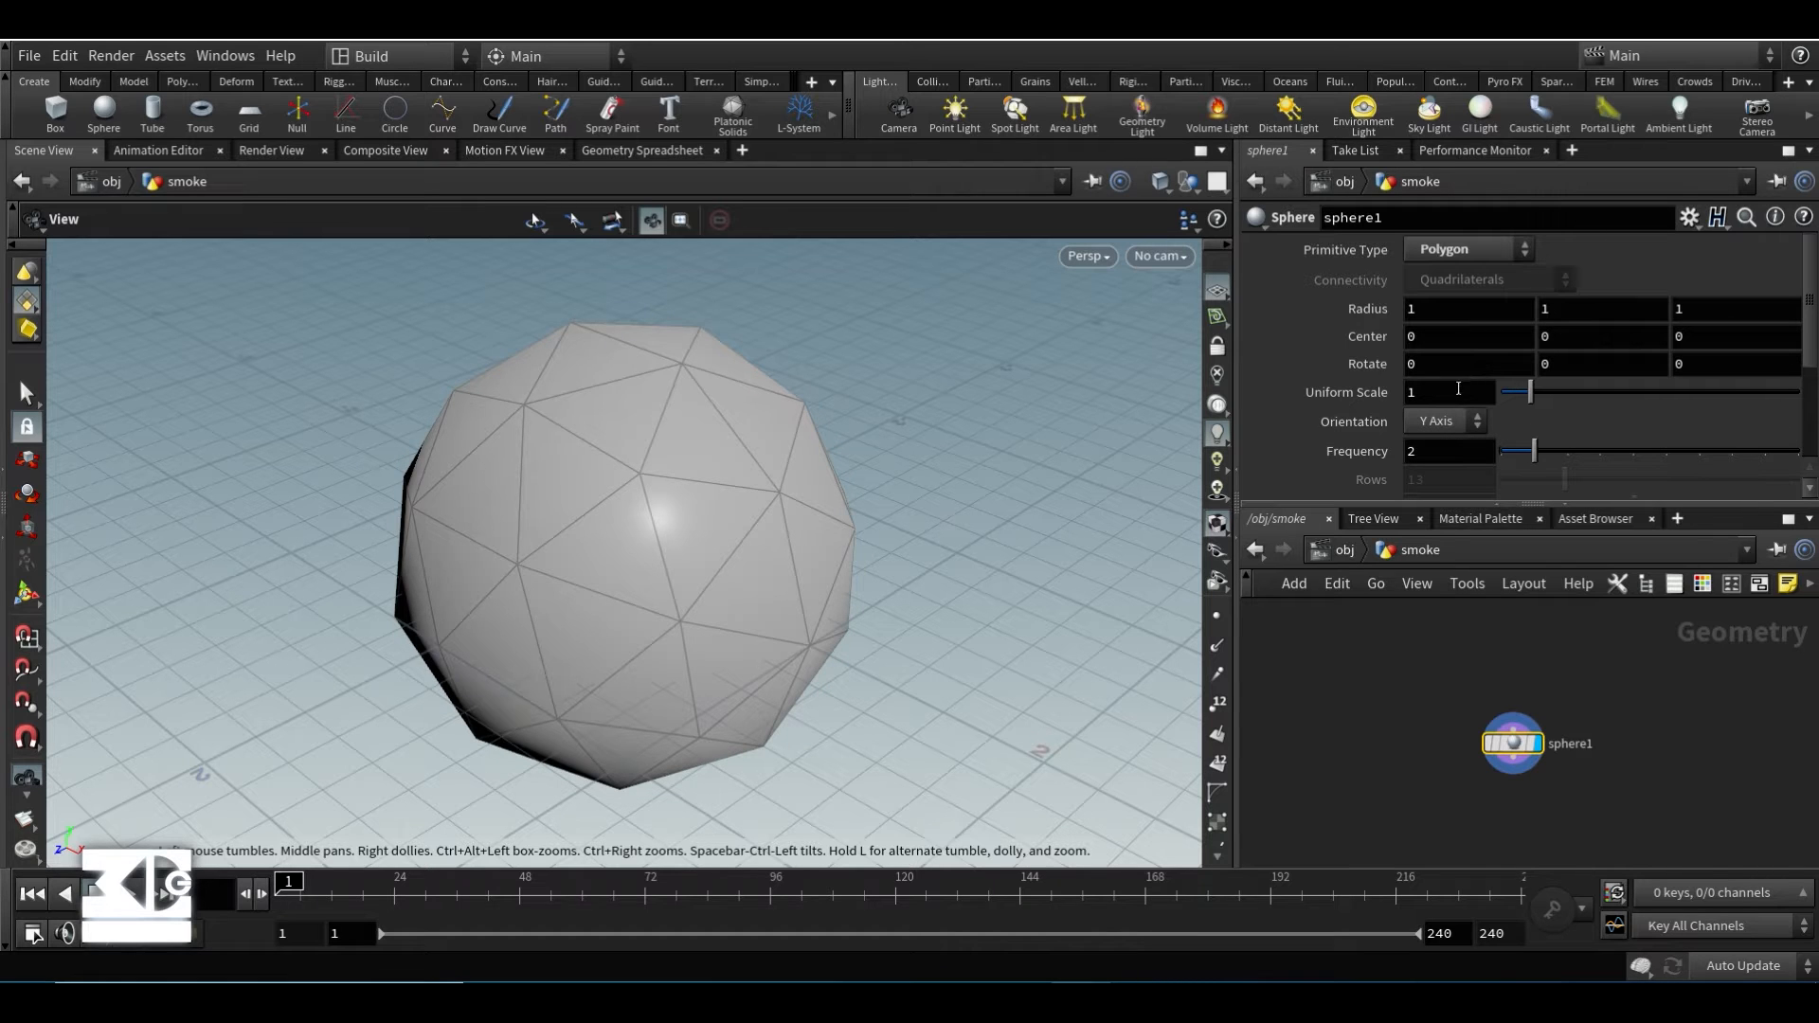
pyautogui.moveTo(1445, 452); pyautogui.dragTo(1261, 468)
pyautogui.write('10')
pyautogui.press('Return')
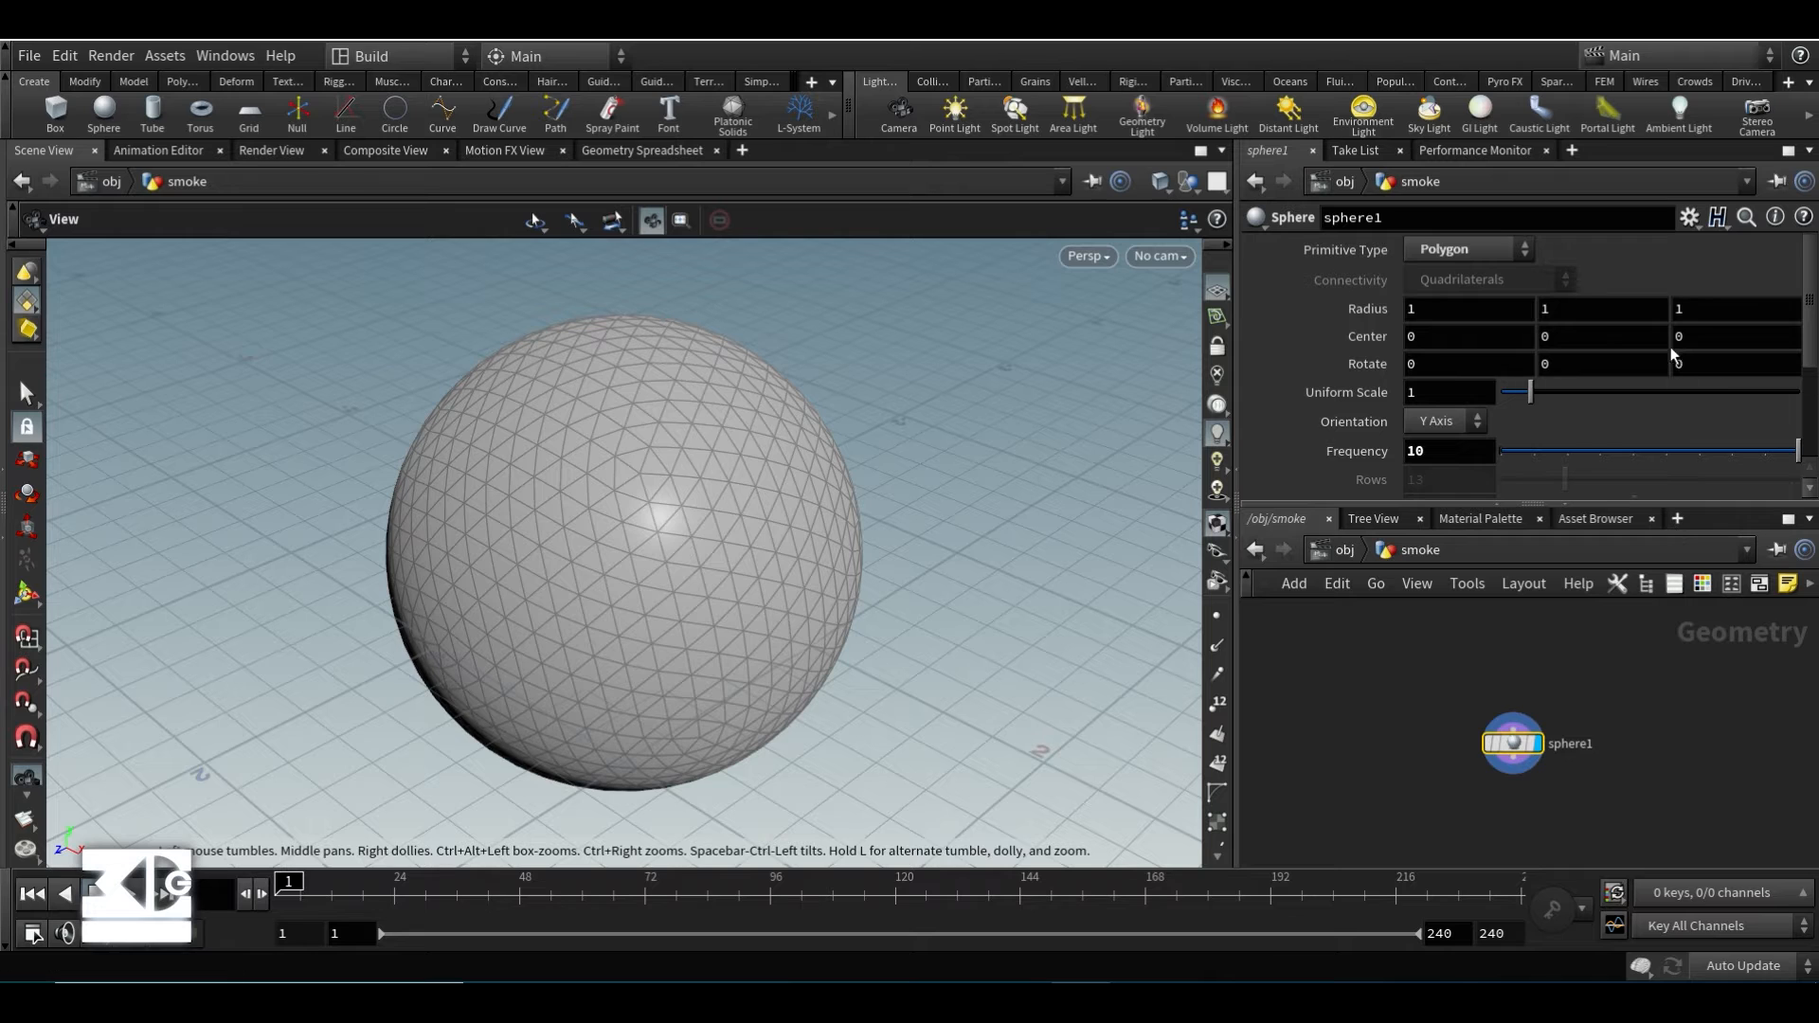
# - Raise the sphere above the grid by setting its Y center to 1.5
pyautogui.click(1566, 326)
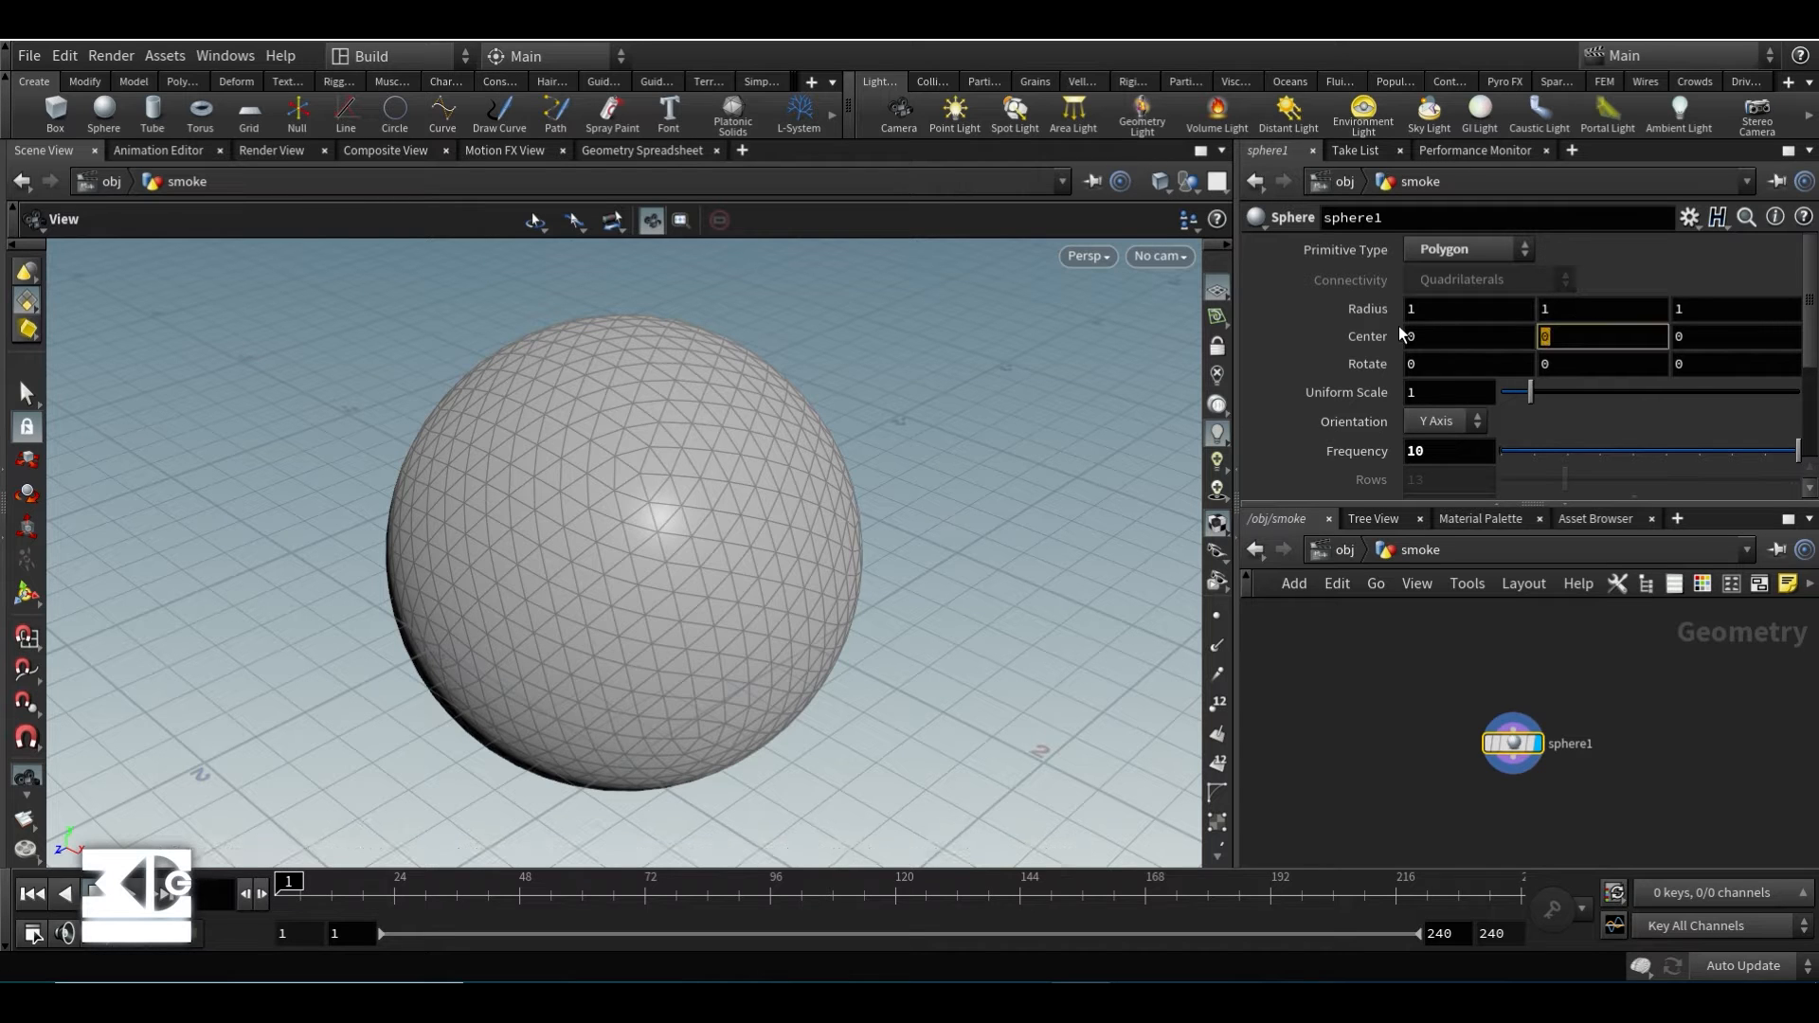
pyautogui.write('1.5')
pyautogui.press('Return')
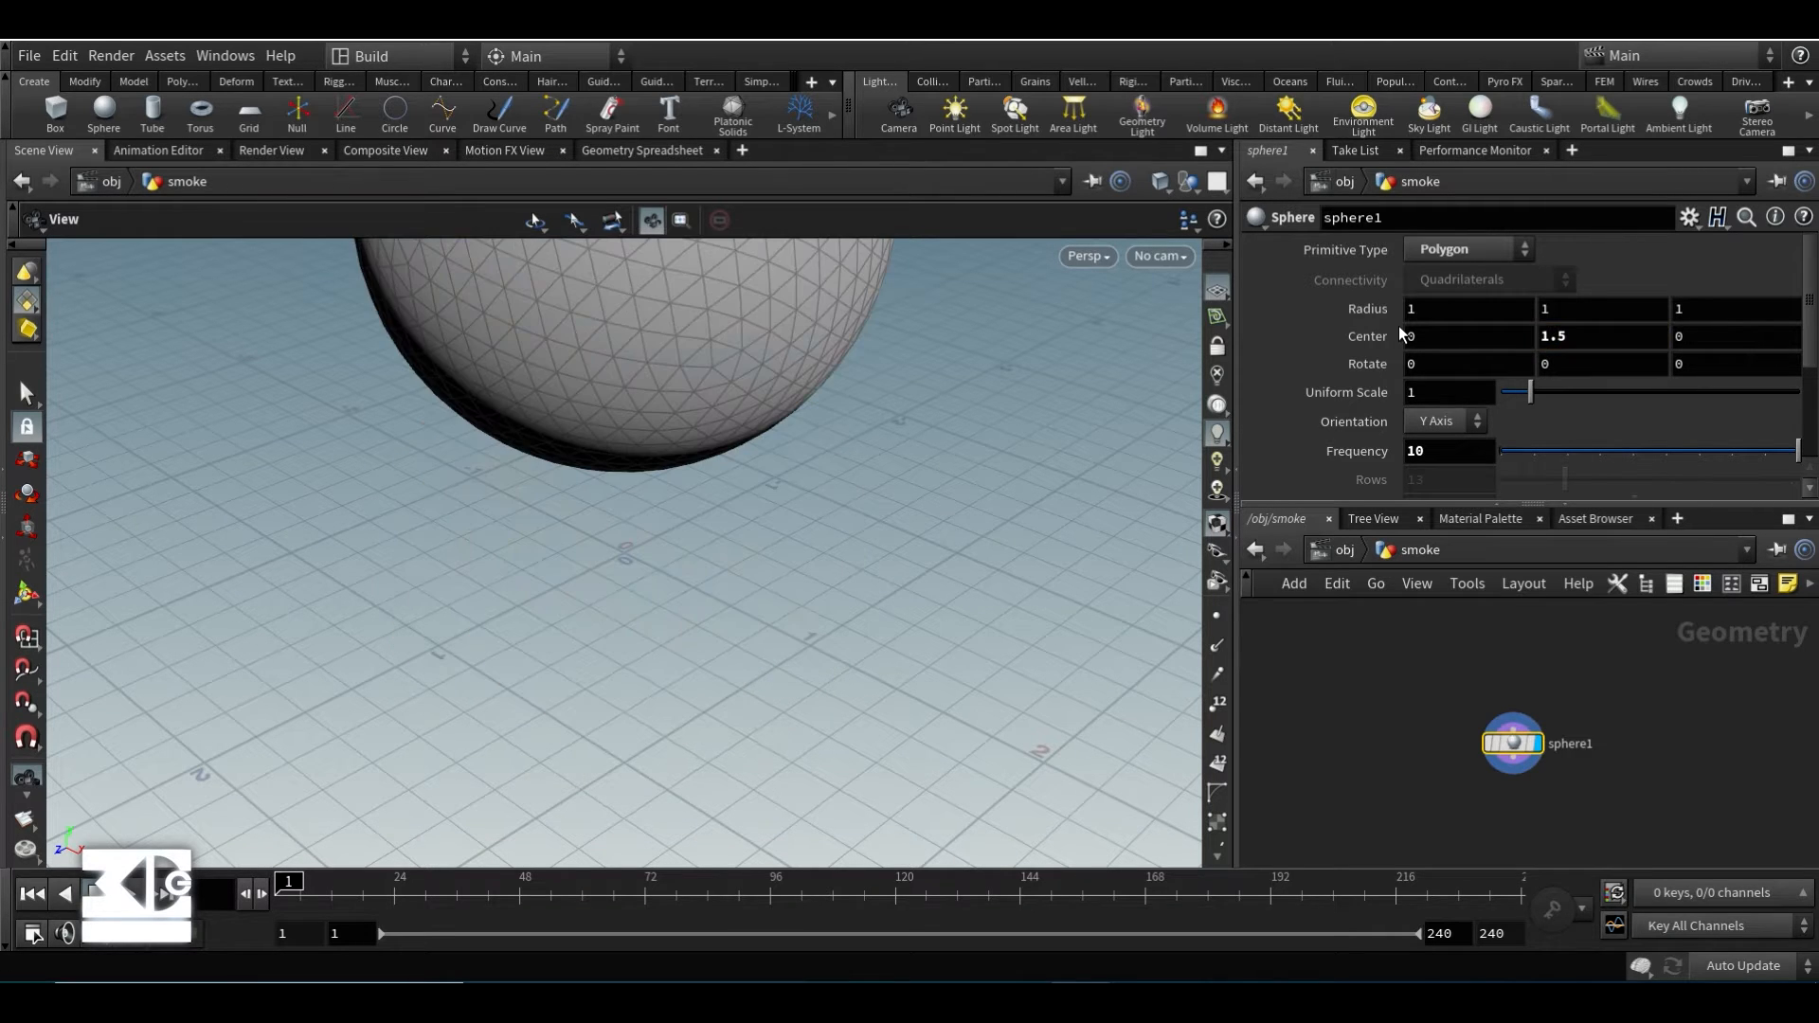
pyautogui.moveTo(903, 390); pyautogui.dragTo(739, 576)
pyautogui.moveTo(739, 576); pyautogui.dragTo(682, 557, button='right')
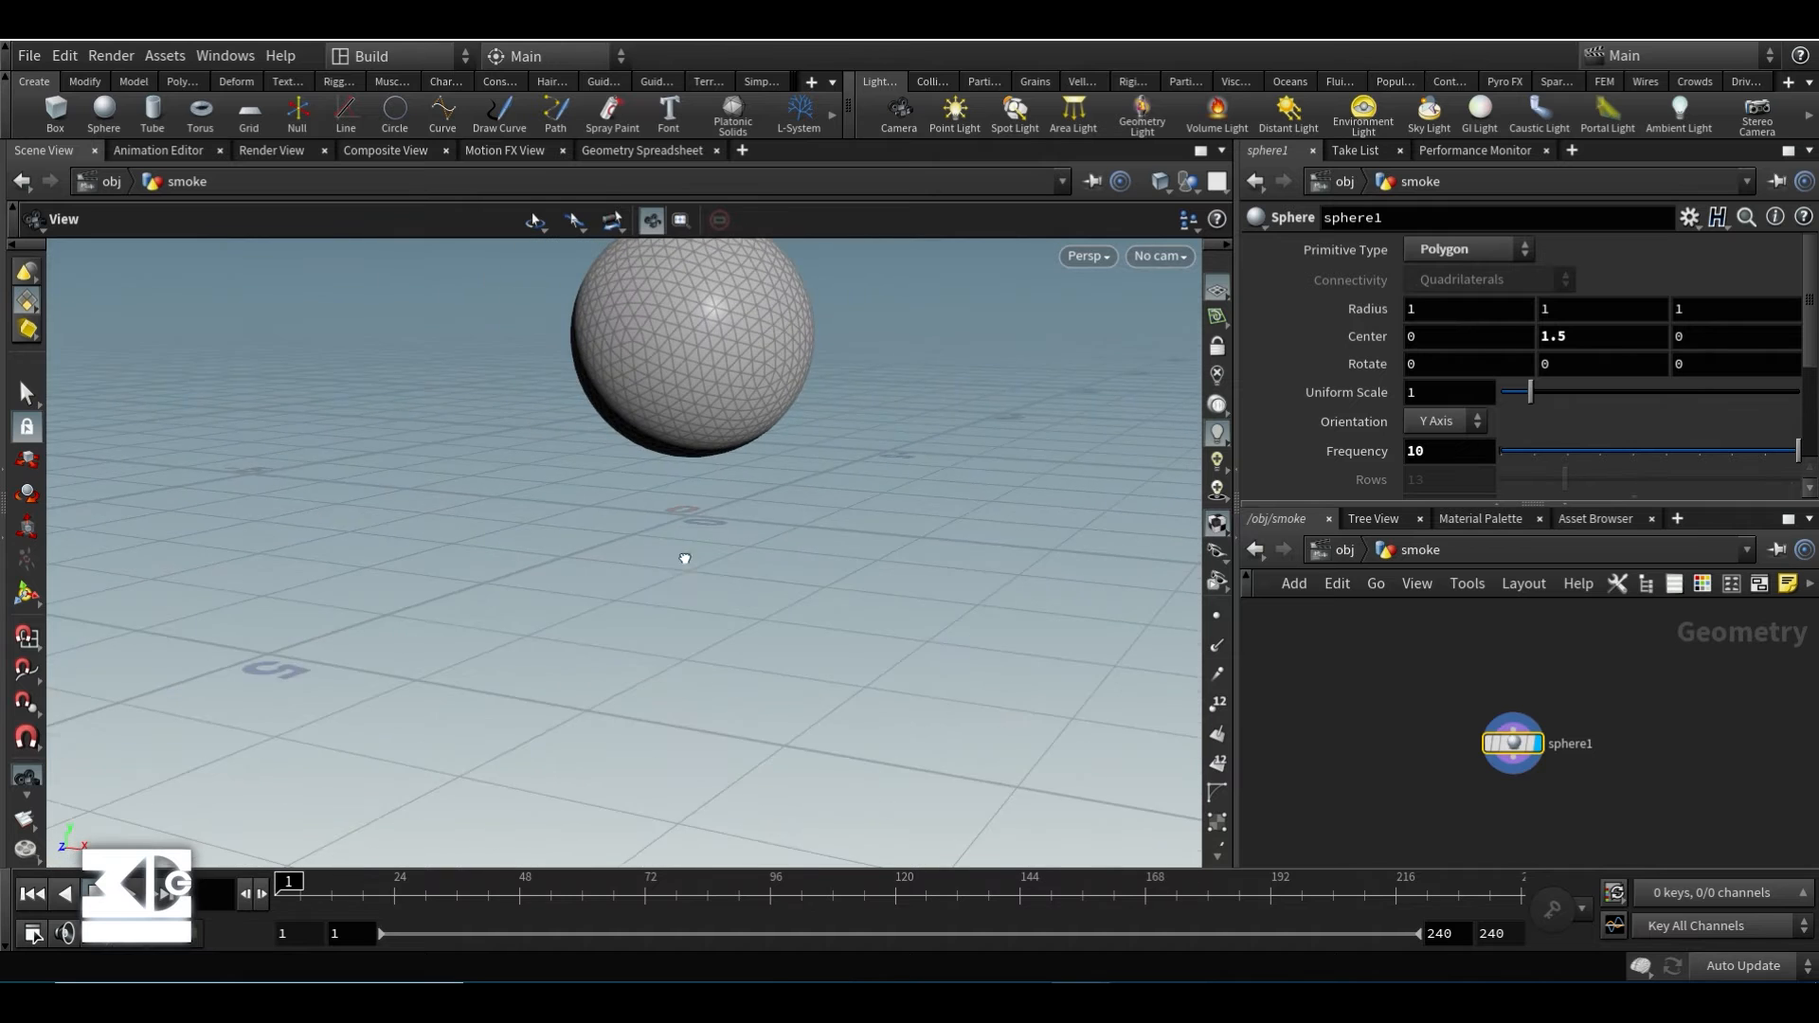
pyautogui.moveTo(682, 556); pyautogui.dragTo(765, 505)
pyautogui.moveTo(765, 504); pyautogui.dragTo(747, 561, button='middle')
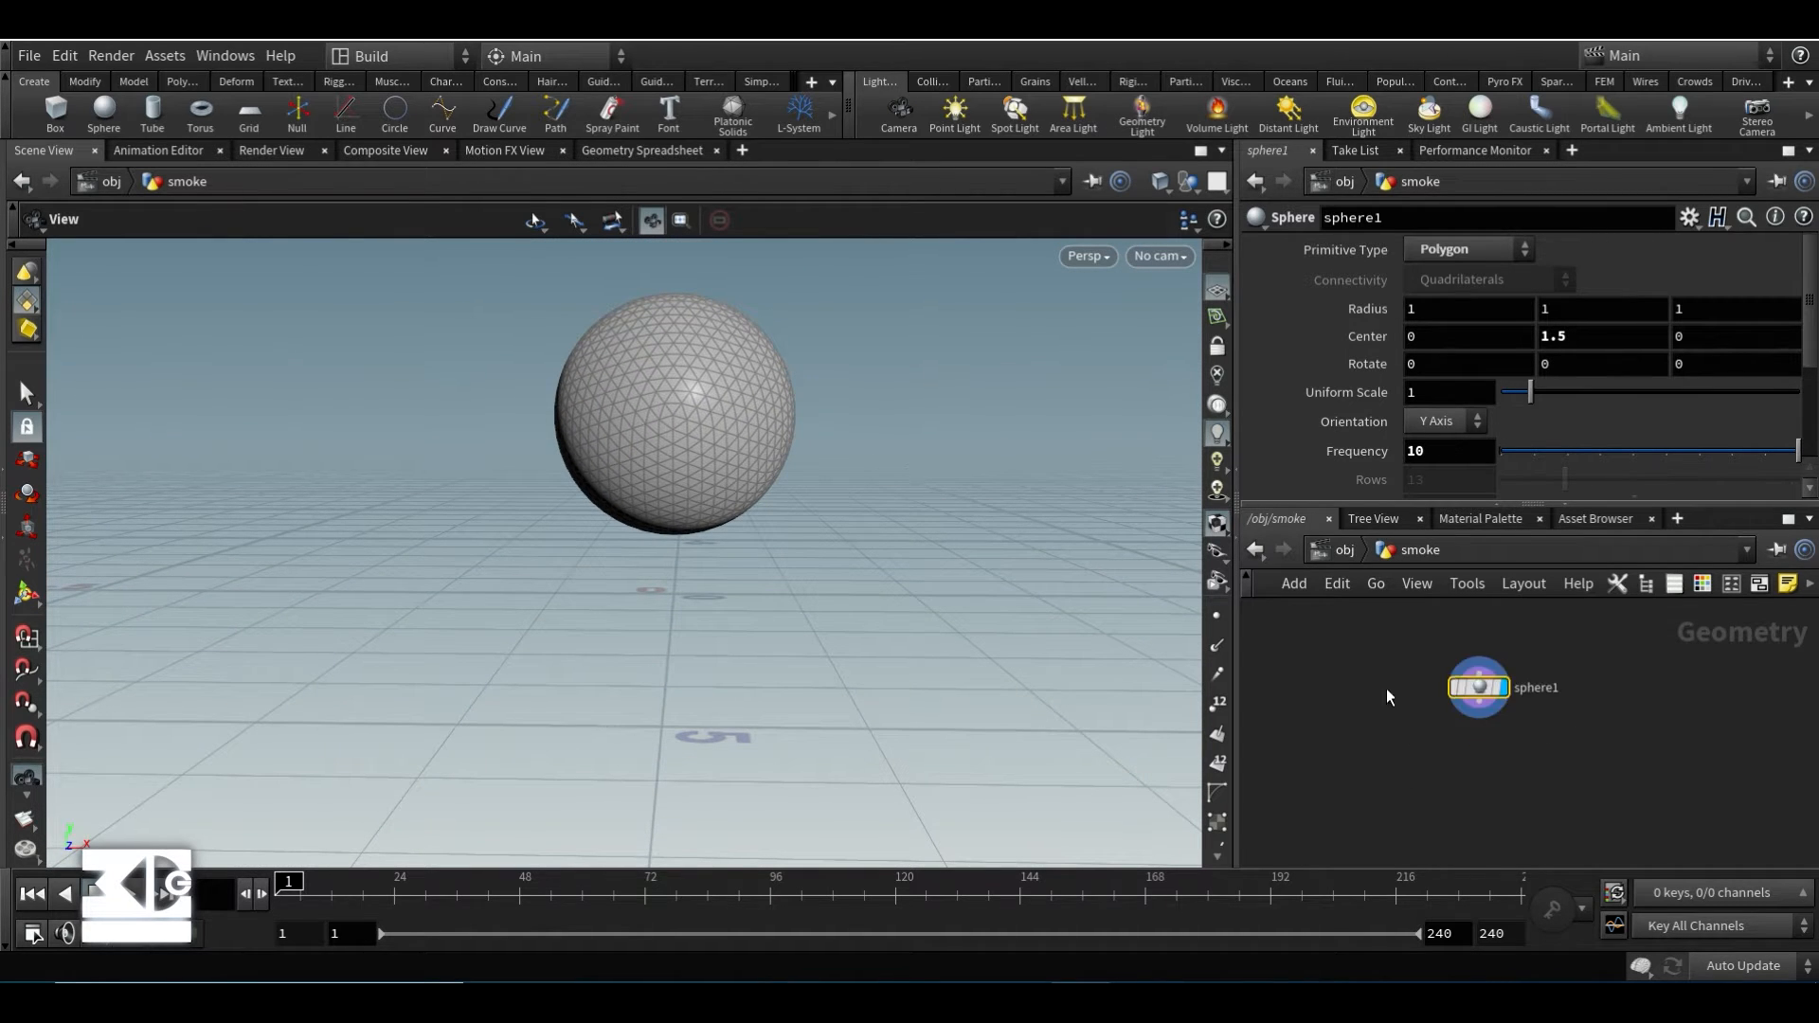
# - Add a Pyro Source node below the sphere, wired to its output, and display its result
pyautogui.press('Tab')
pyautogui.write('pyros')
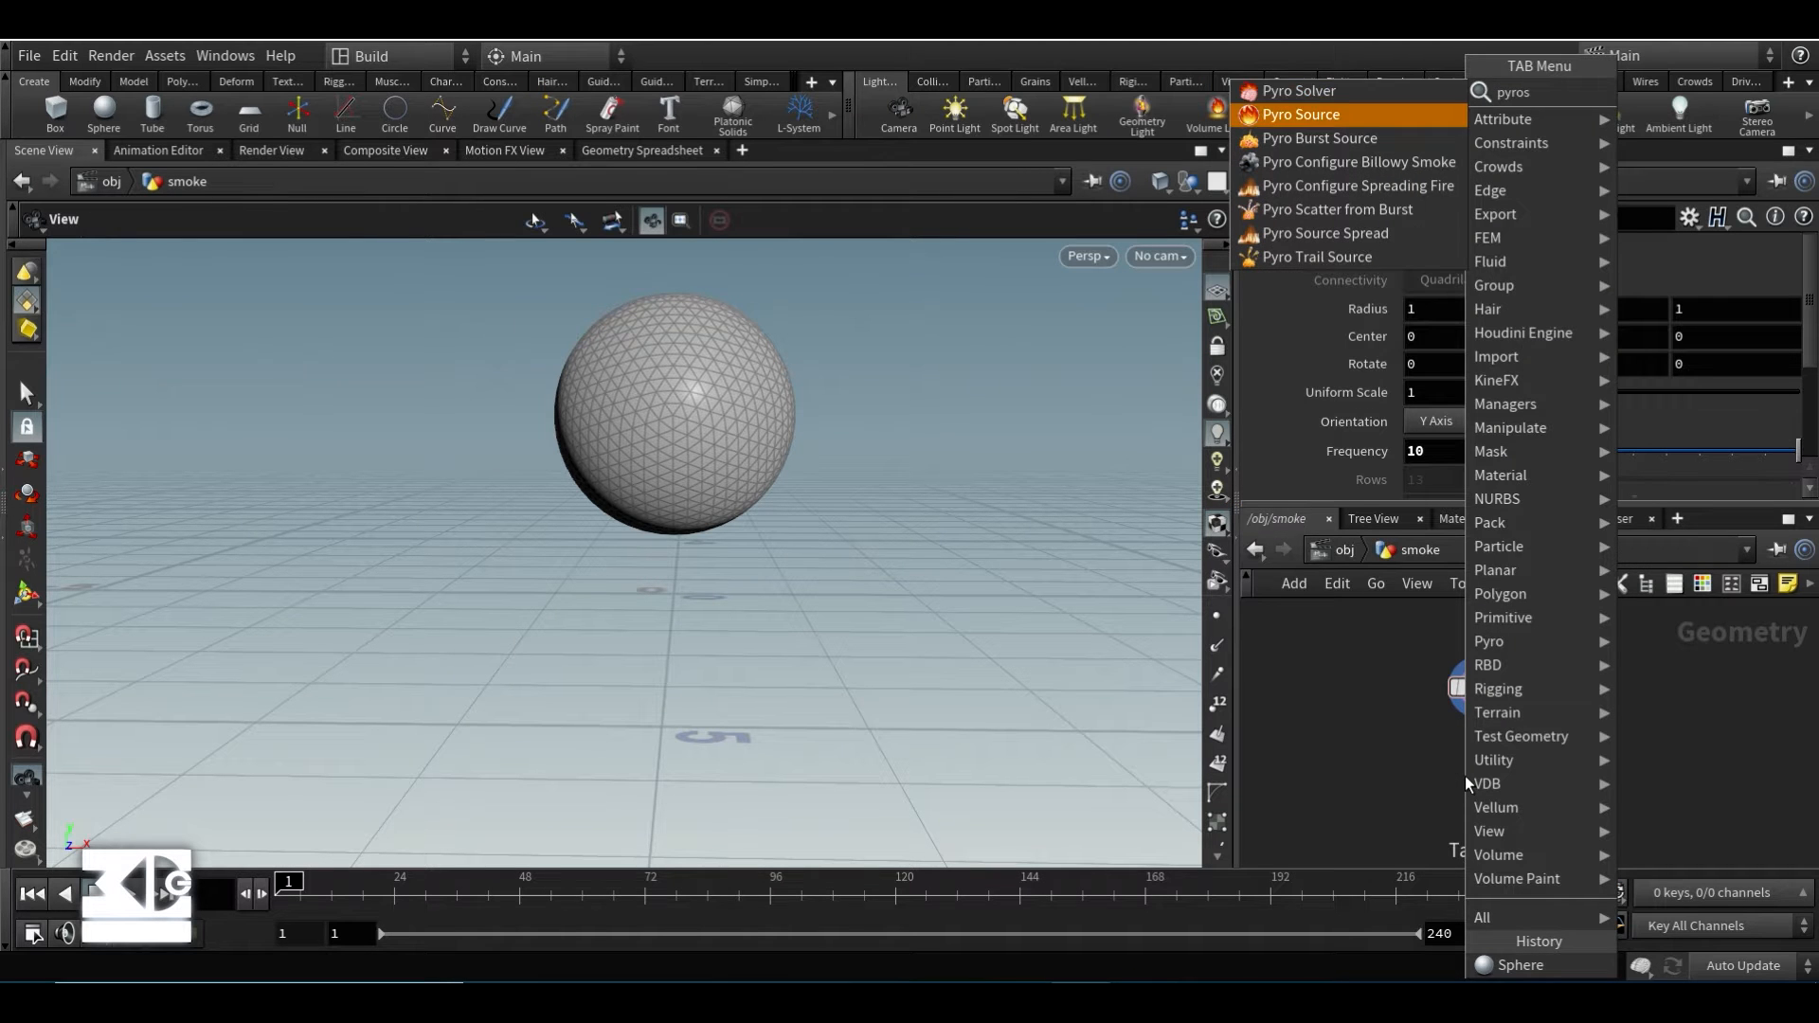
pyautogui.press('Return')
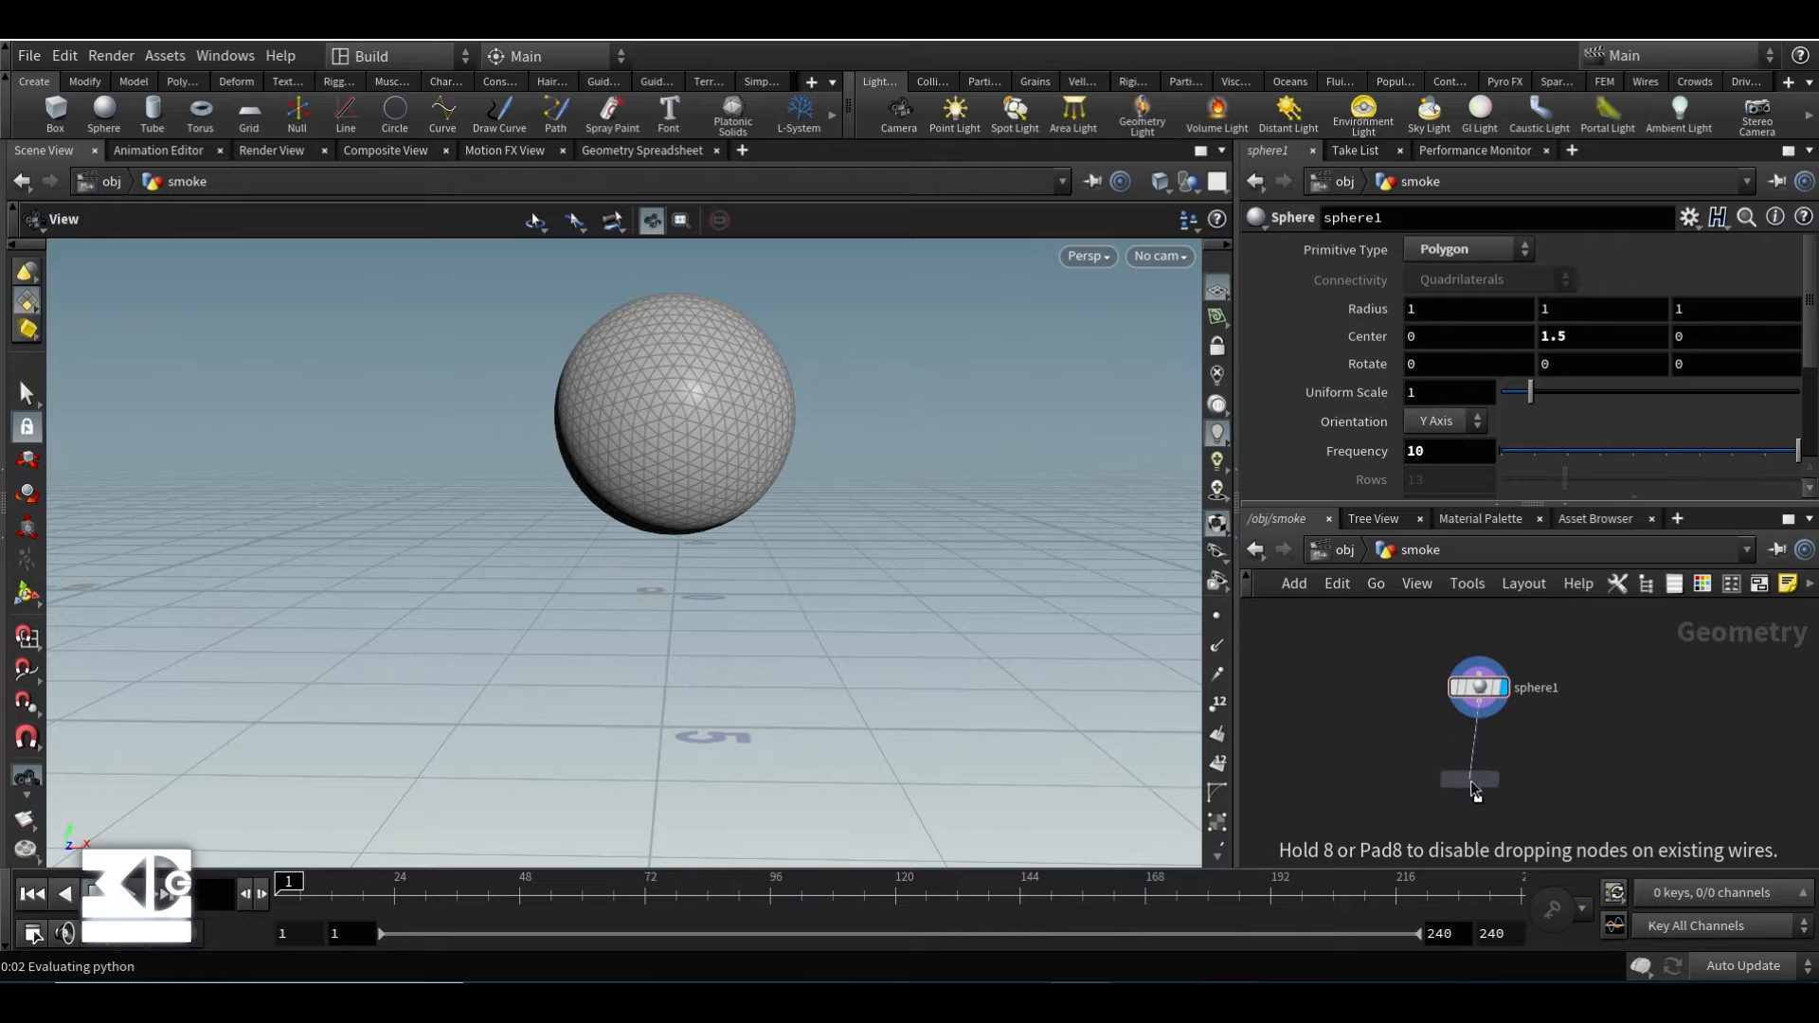
pyautogui.click(1470, 781)
pyautogui.click(1497, 787)
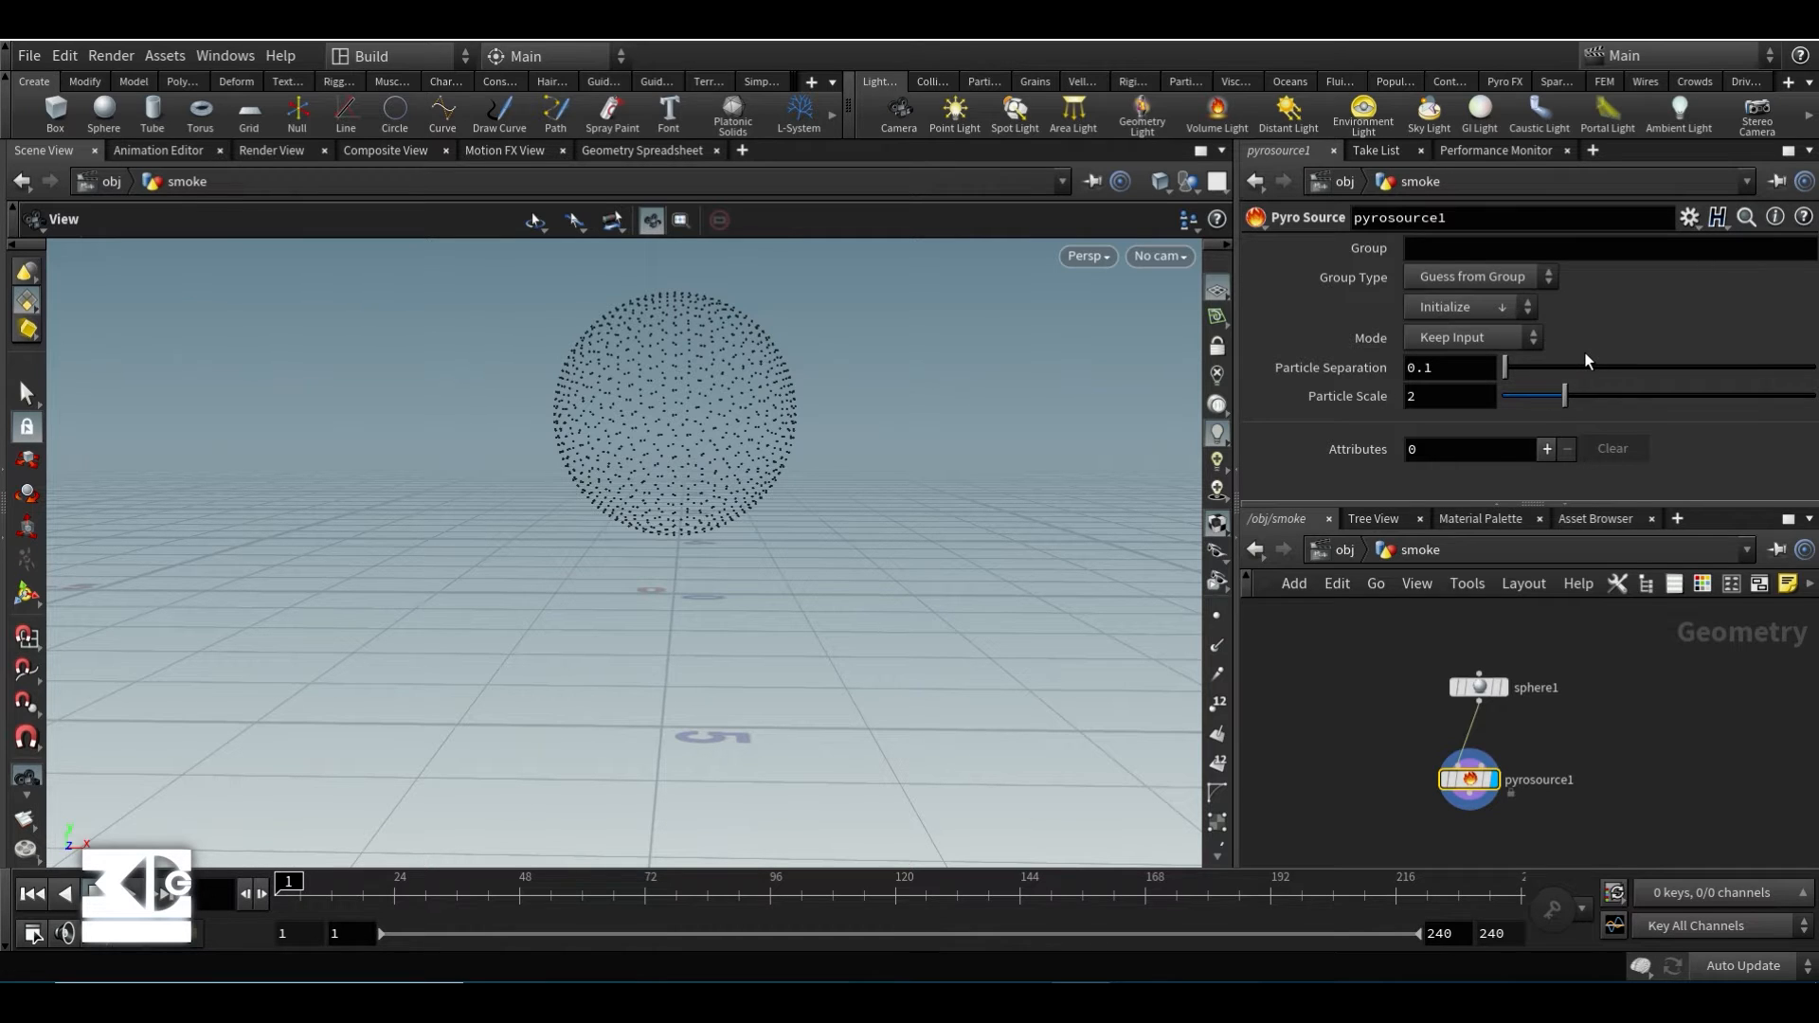
# - Initialize the Pyro Source with the Source Fuel preset, review the attributes it adds, and clear them
pyautogui.click(1458, 309)
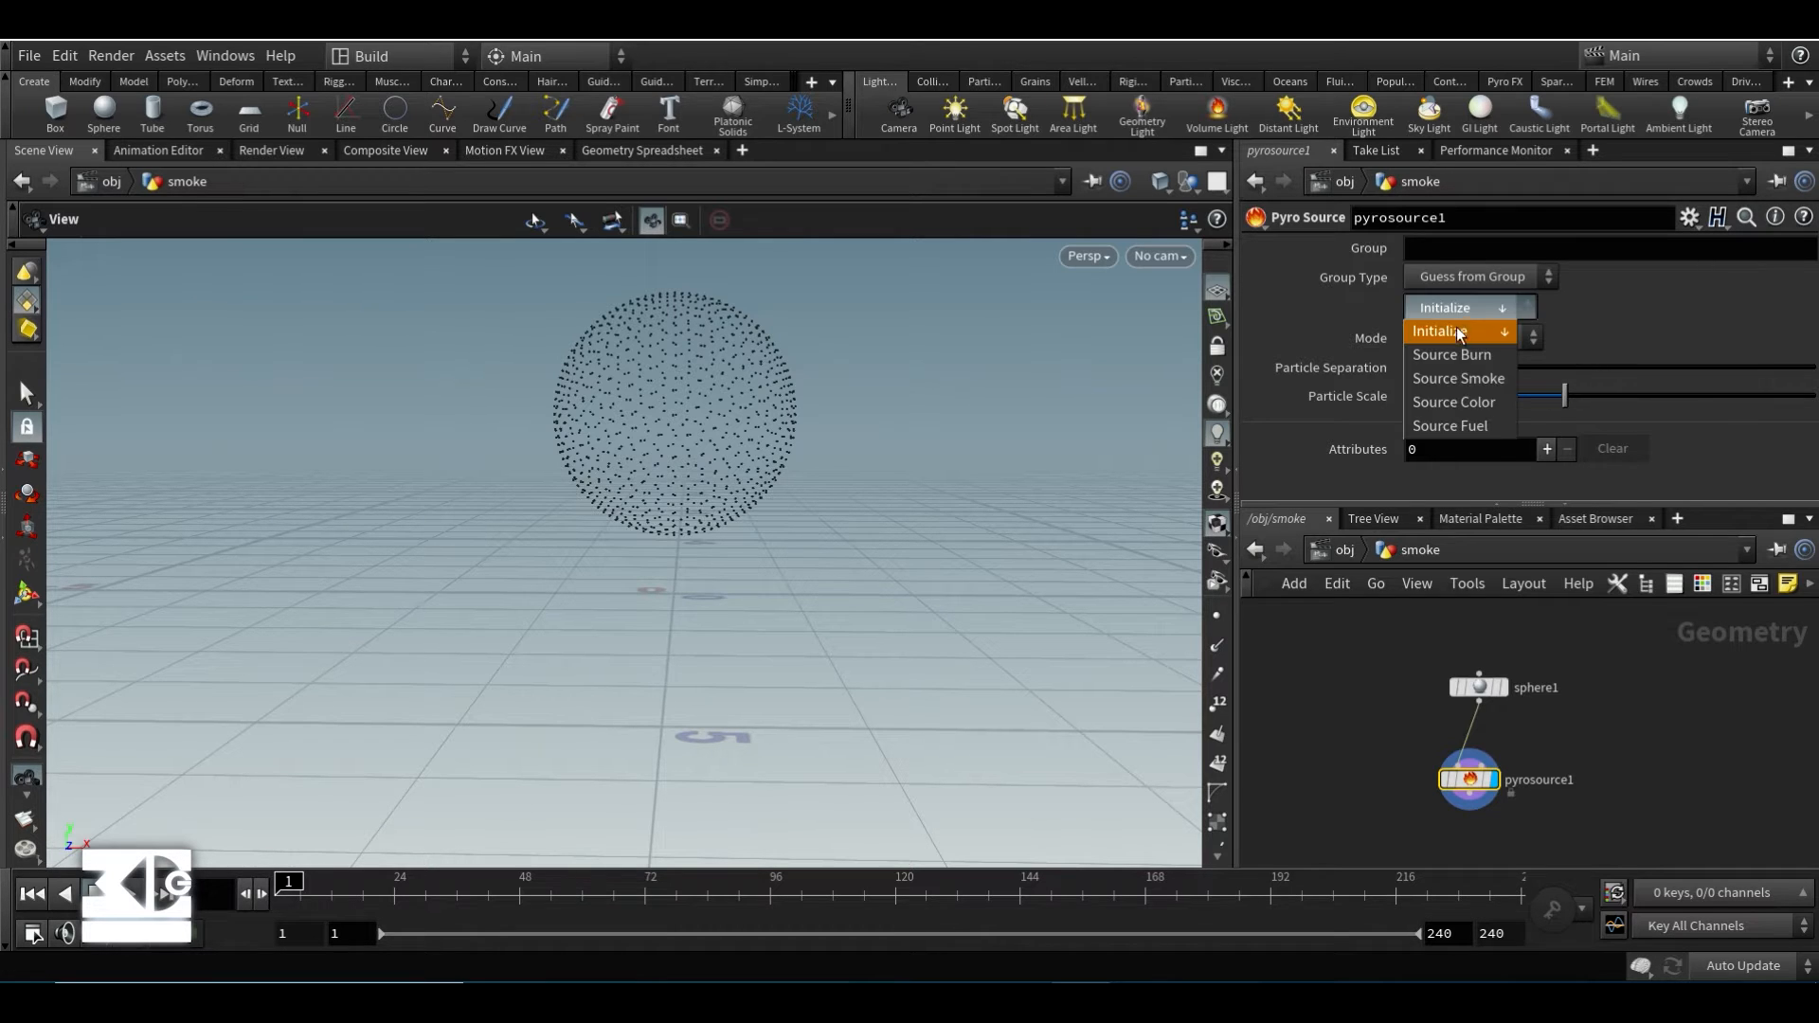
pyautogui.click(1454, 424)
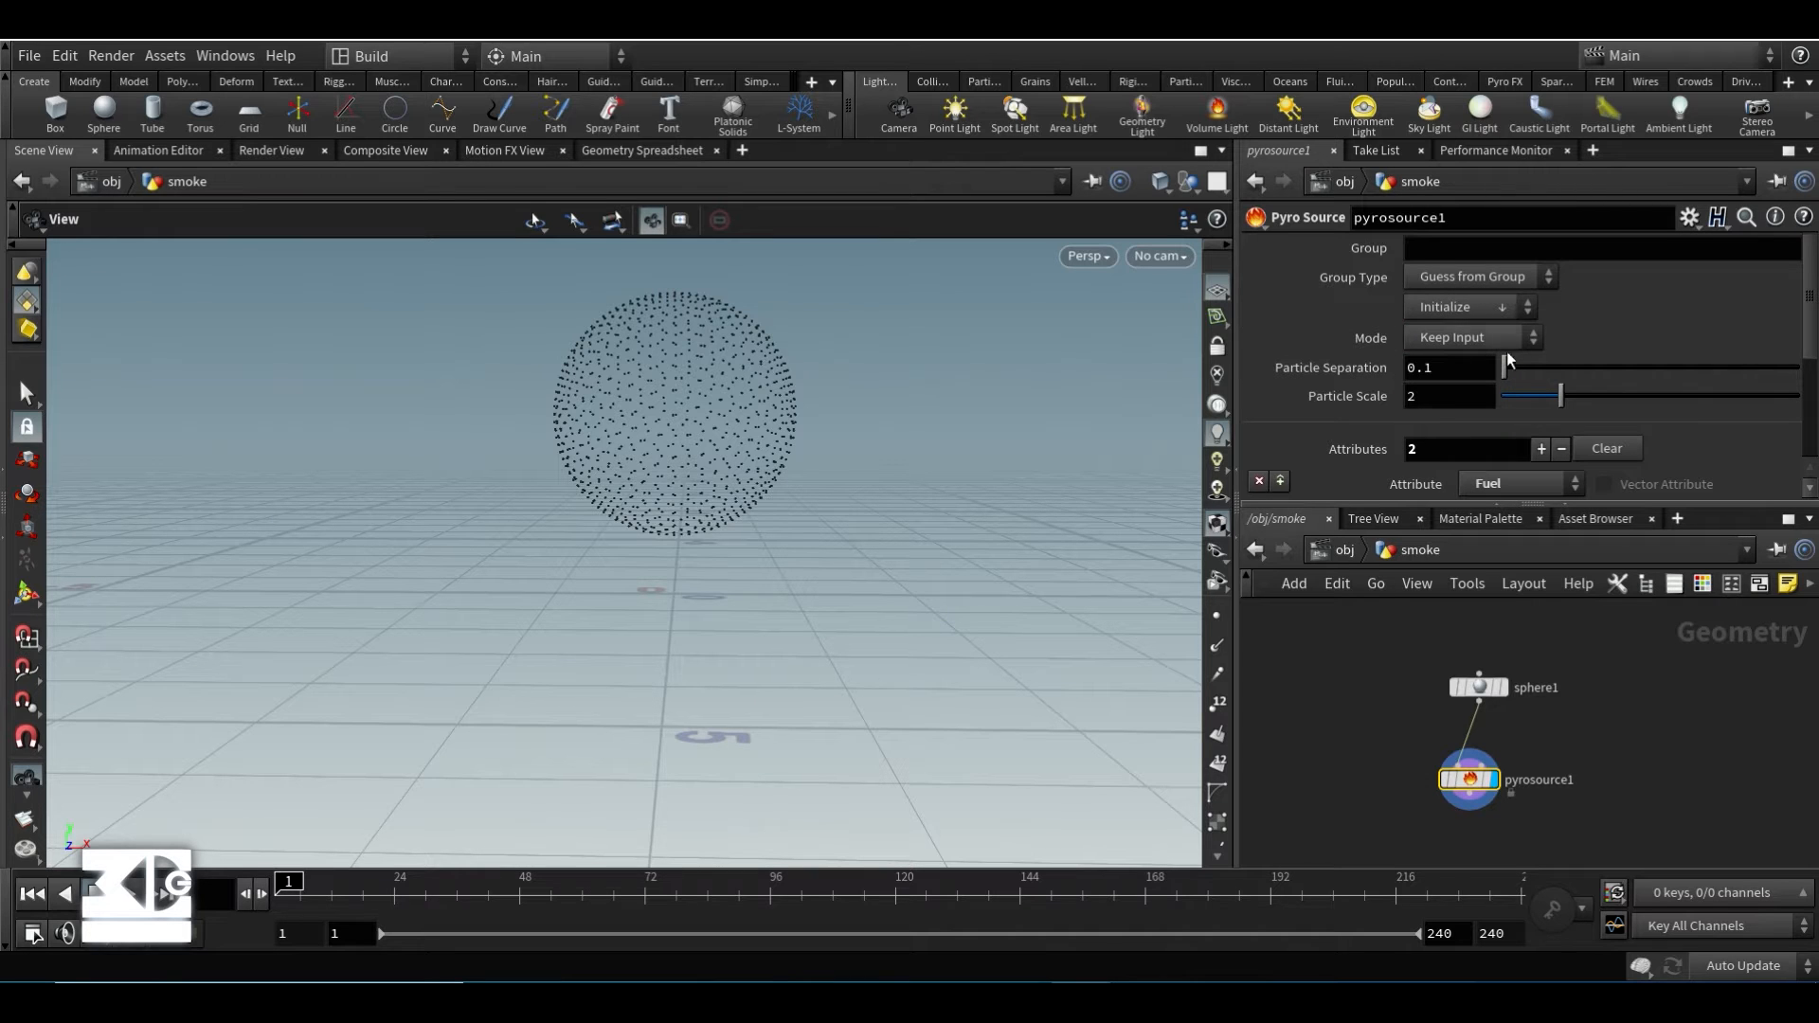
pyautogui.scroll(-4, 1611, 358)
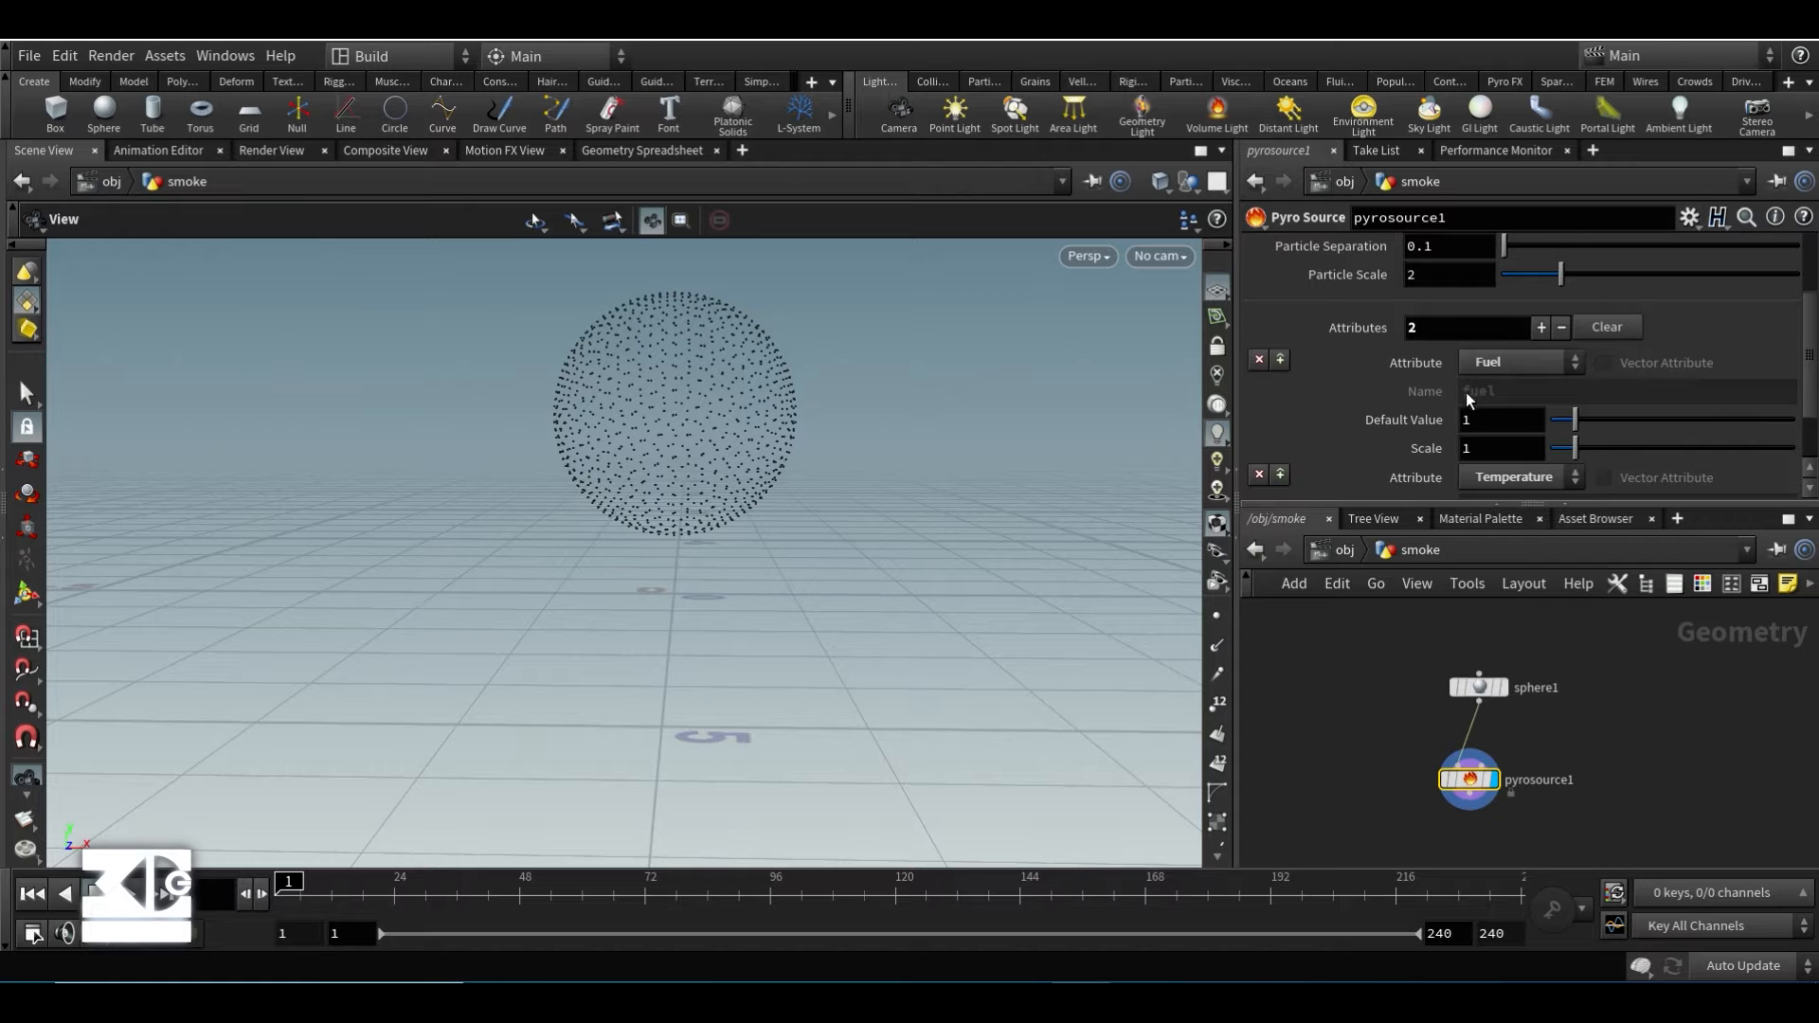
pyautogui.scroll(-2, 1422, 396)
pyautogui.scroll(3, 1374, 406)
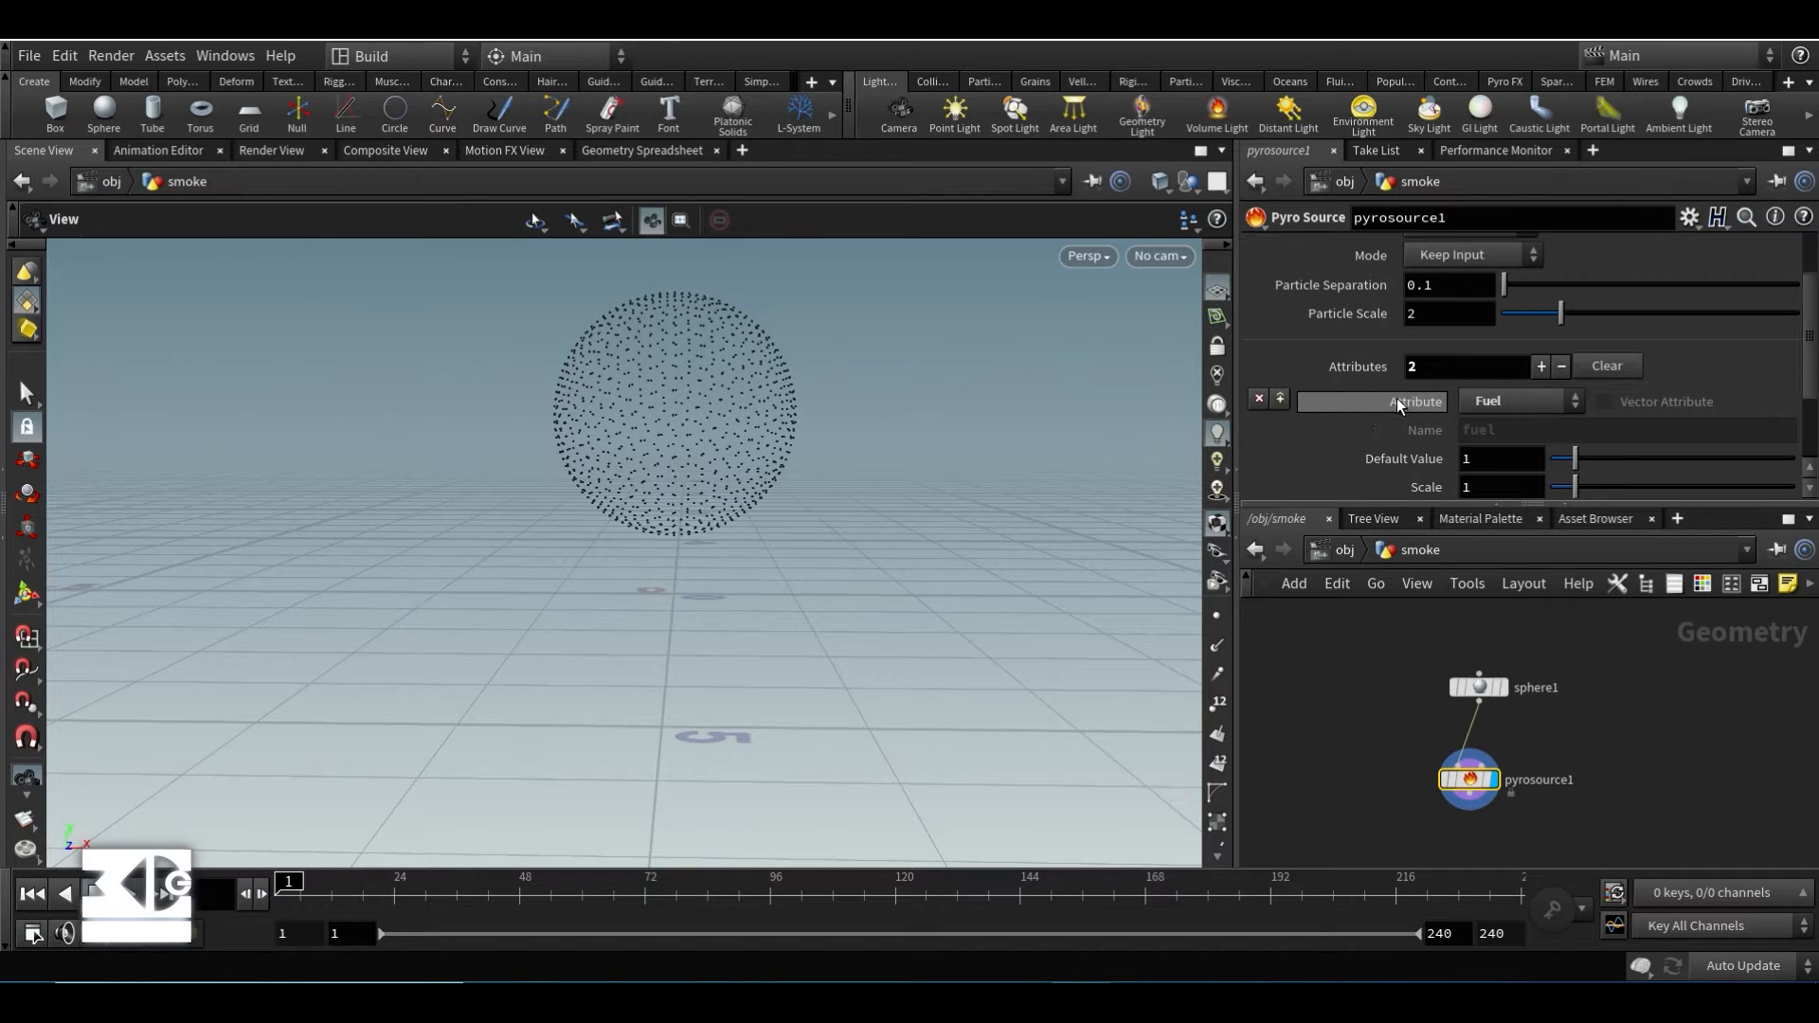
pyautogui.scroll(2, 1400, 398)
pyautogui.click(1595, 427)
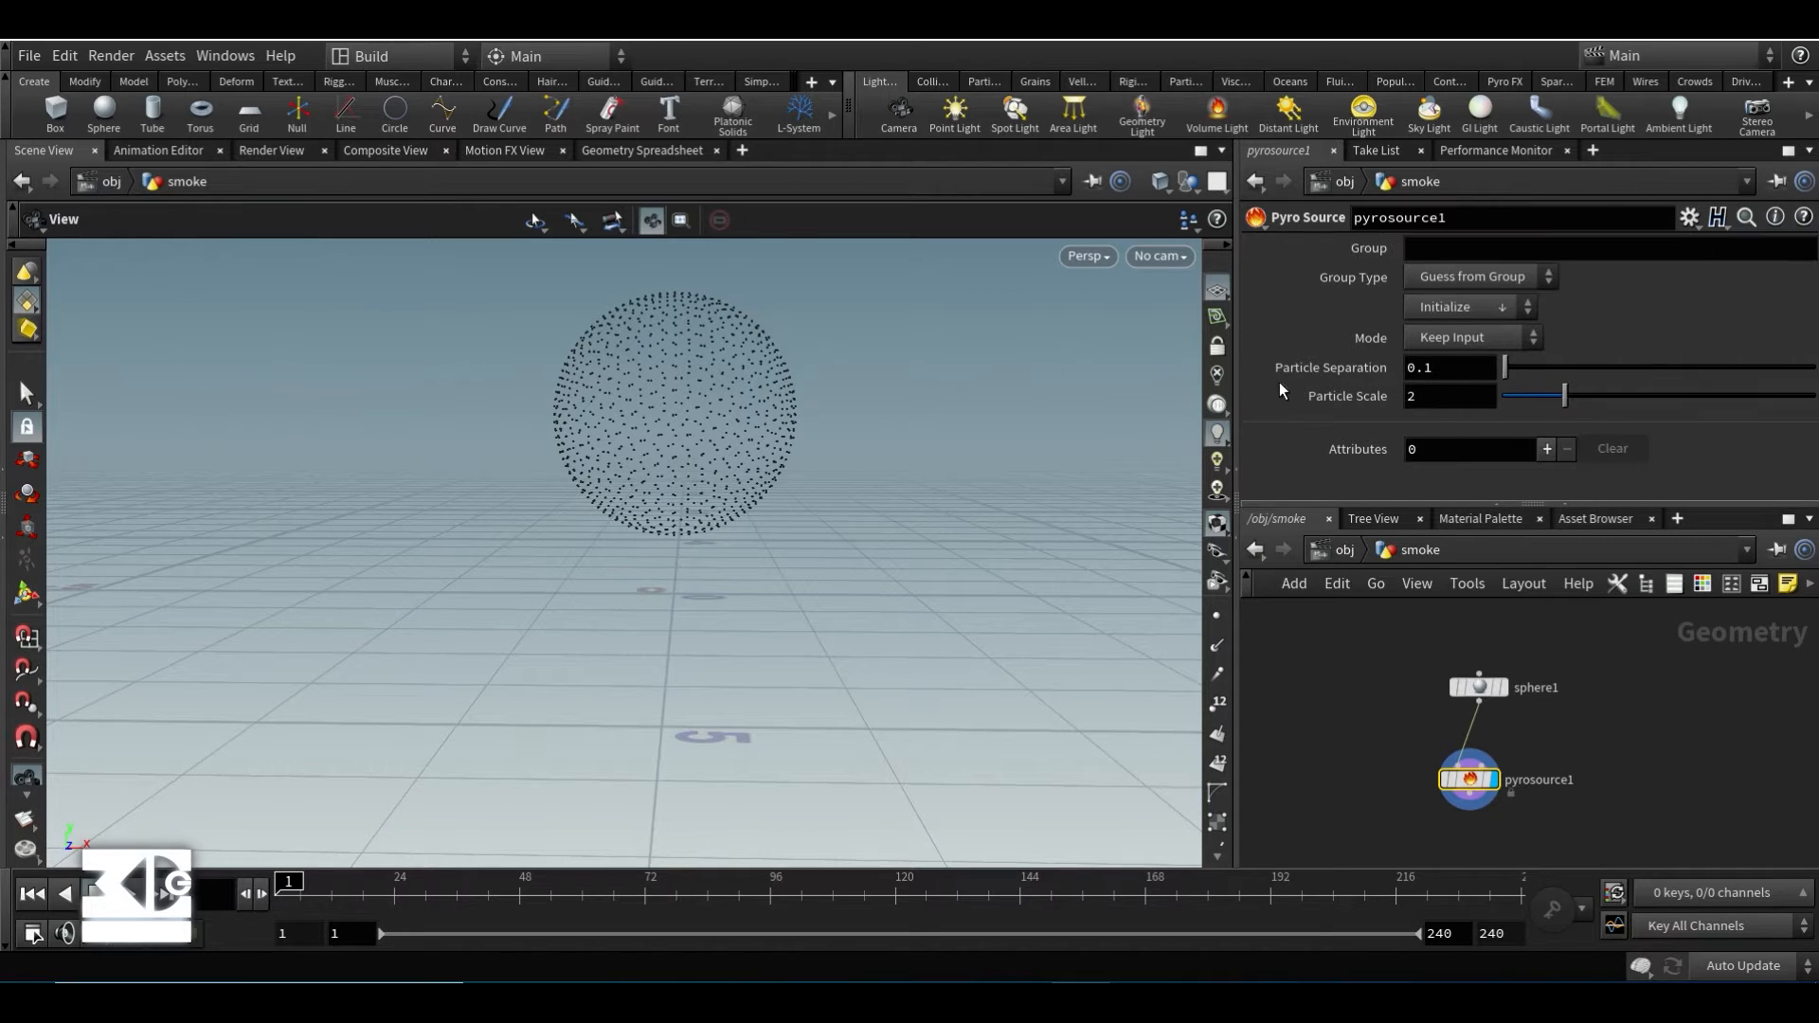
# - Try the Pyro Source in Surface Scatter mode with a particle separation of 0.05
pyautogui.click(1453, 331)
pyautogui.click(1449, 372)
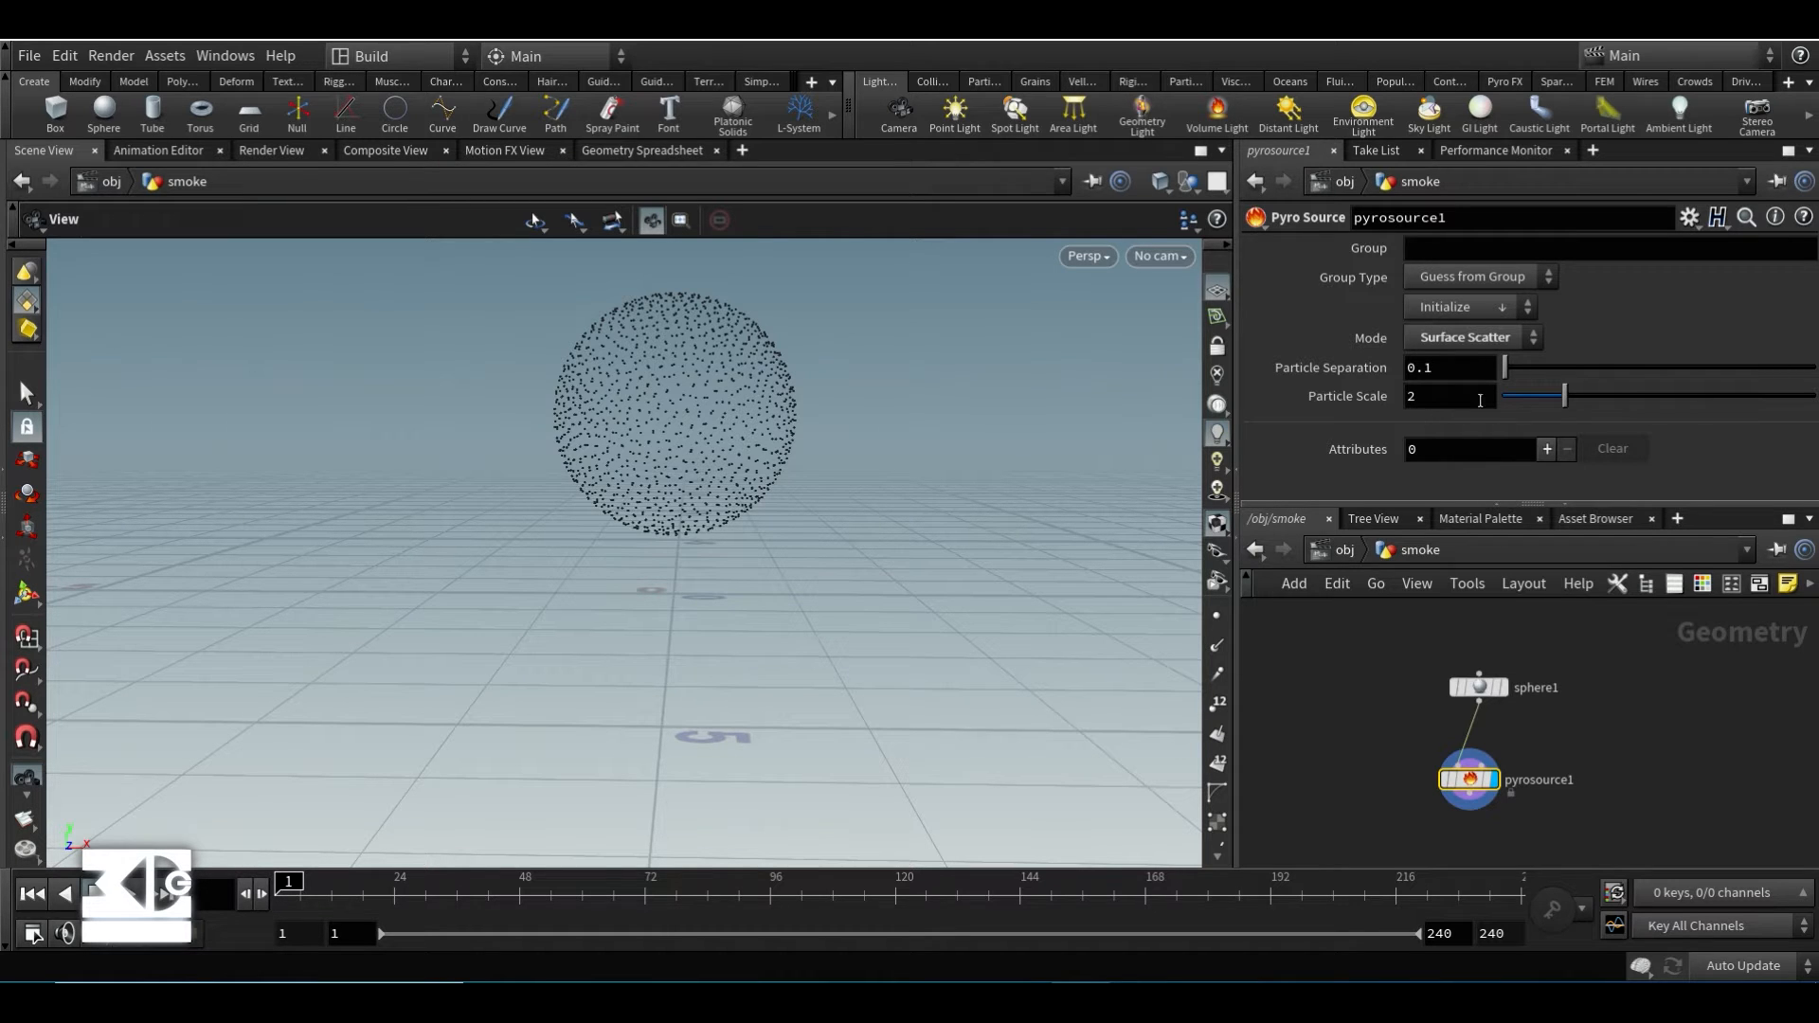
pyautogui.moveTo(1465, 370); pyautogui.dragTo(1332, 371)
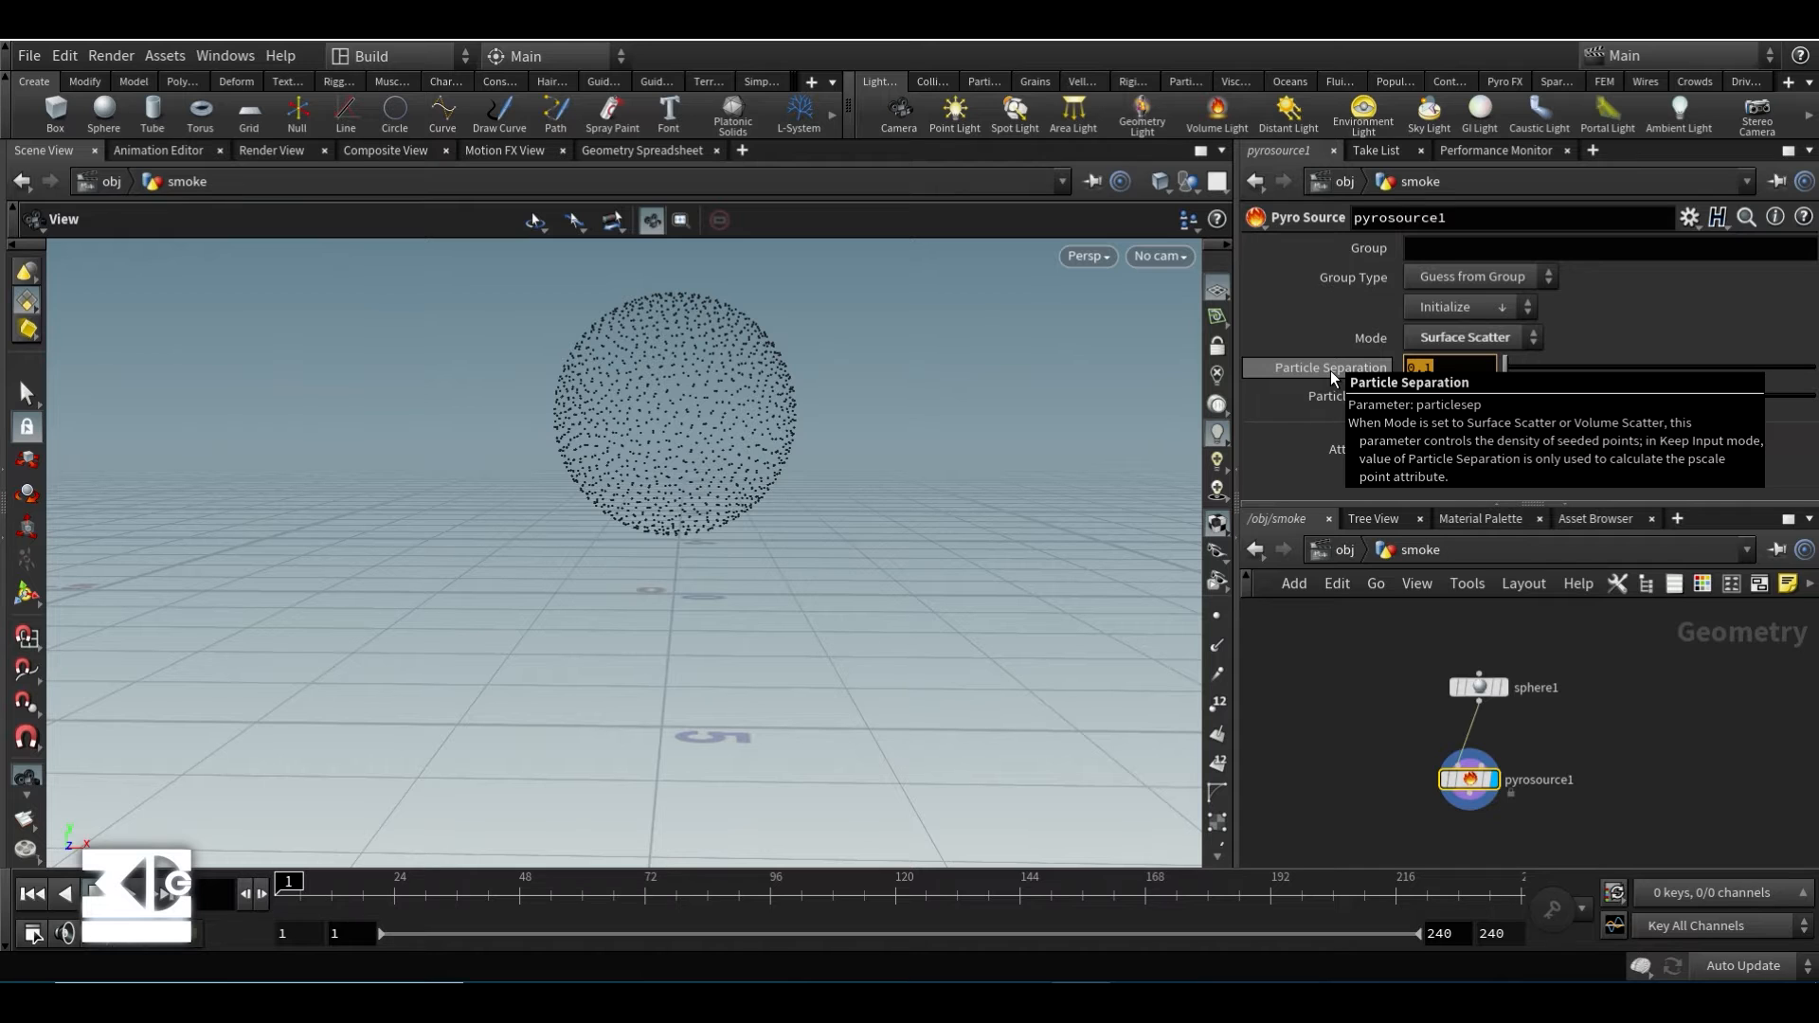
pyautogui.write('0.05')
pyautogui.press('Return')
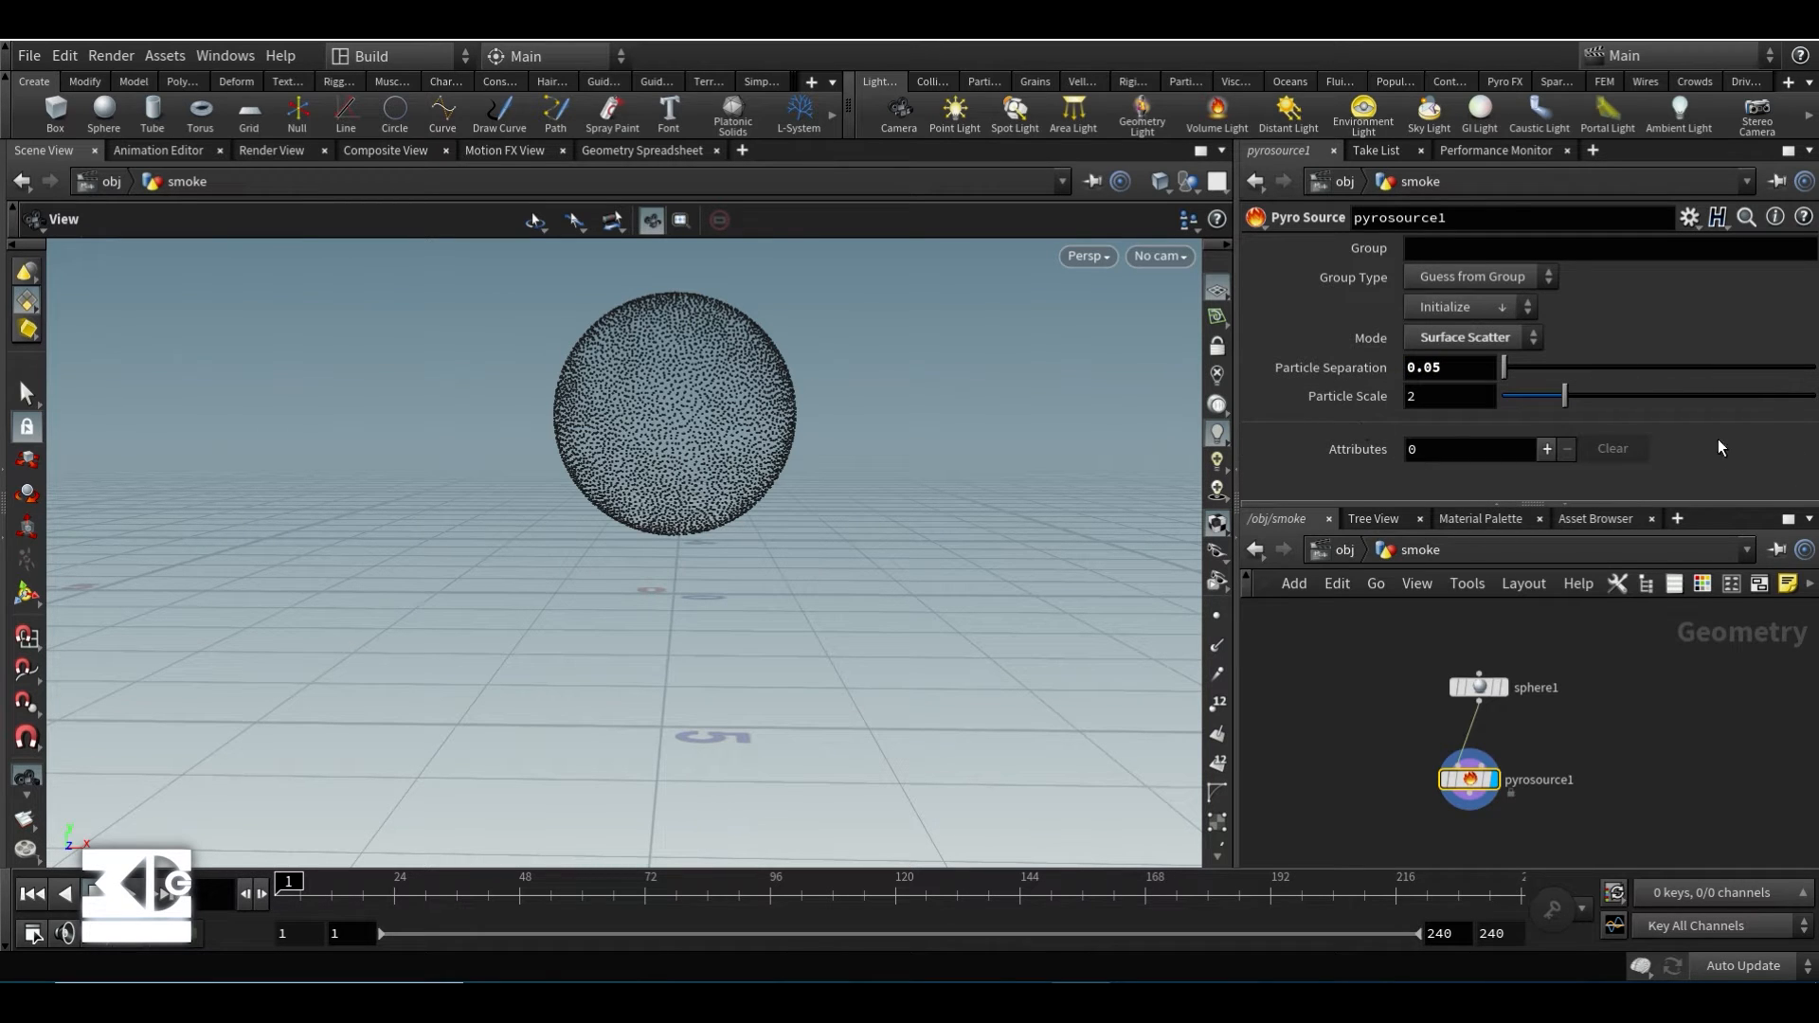
# - Set the Pyro Source mode to Volume Scatter with a particle separation of 0.1
pyautogui.click(1464, 337)
pyautogui.click(1446, 409)
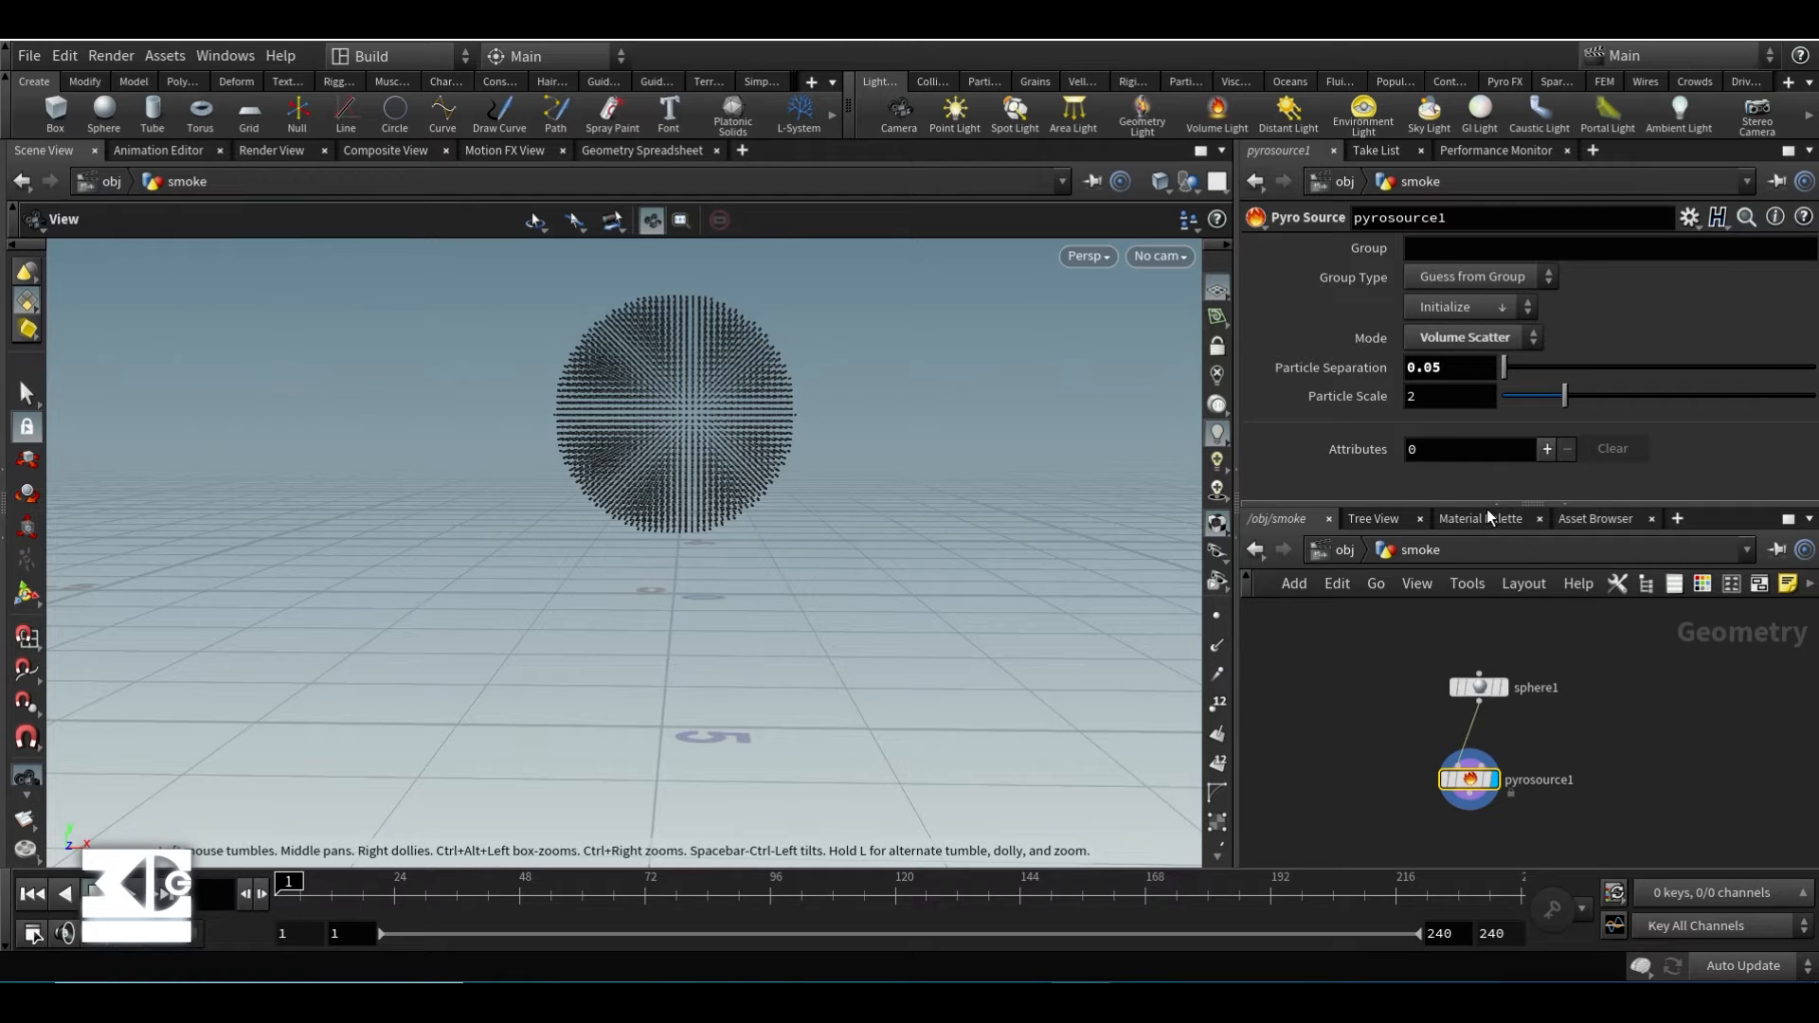
pyautogui.moveTo(1425, 368); pyautogui.dragTo(1629, 367)
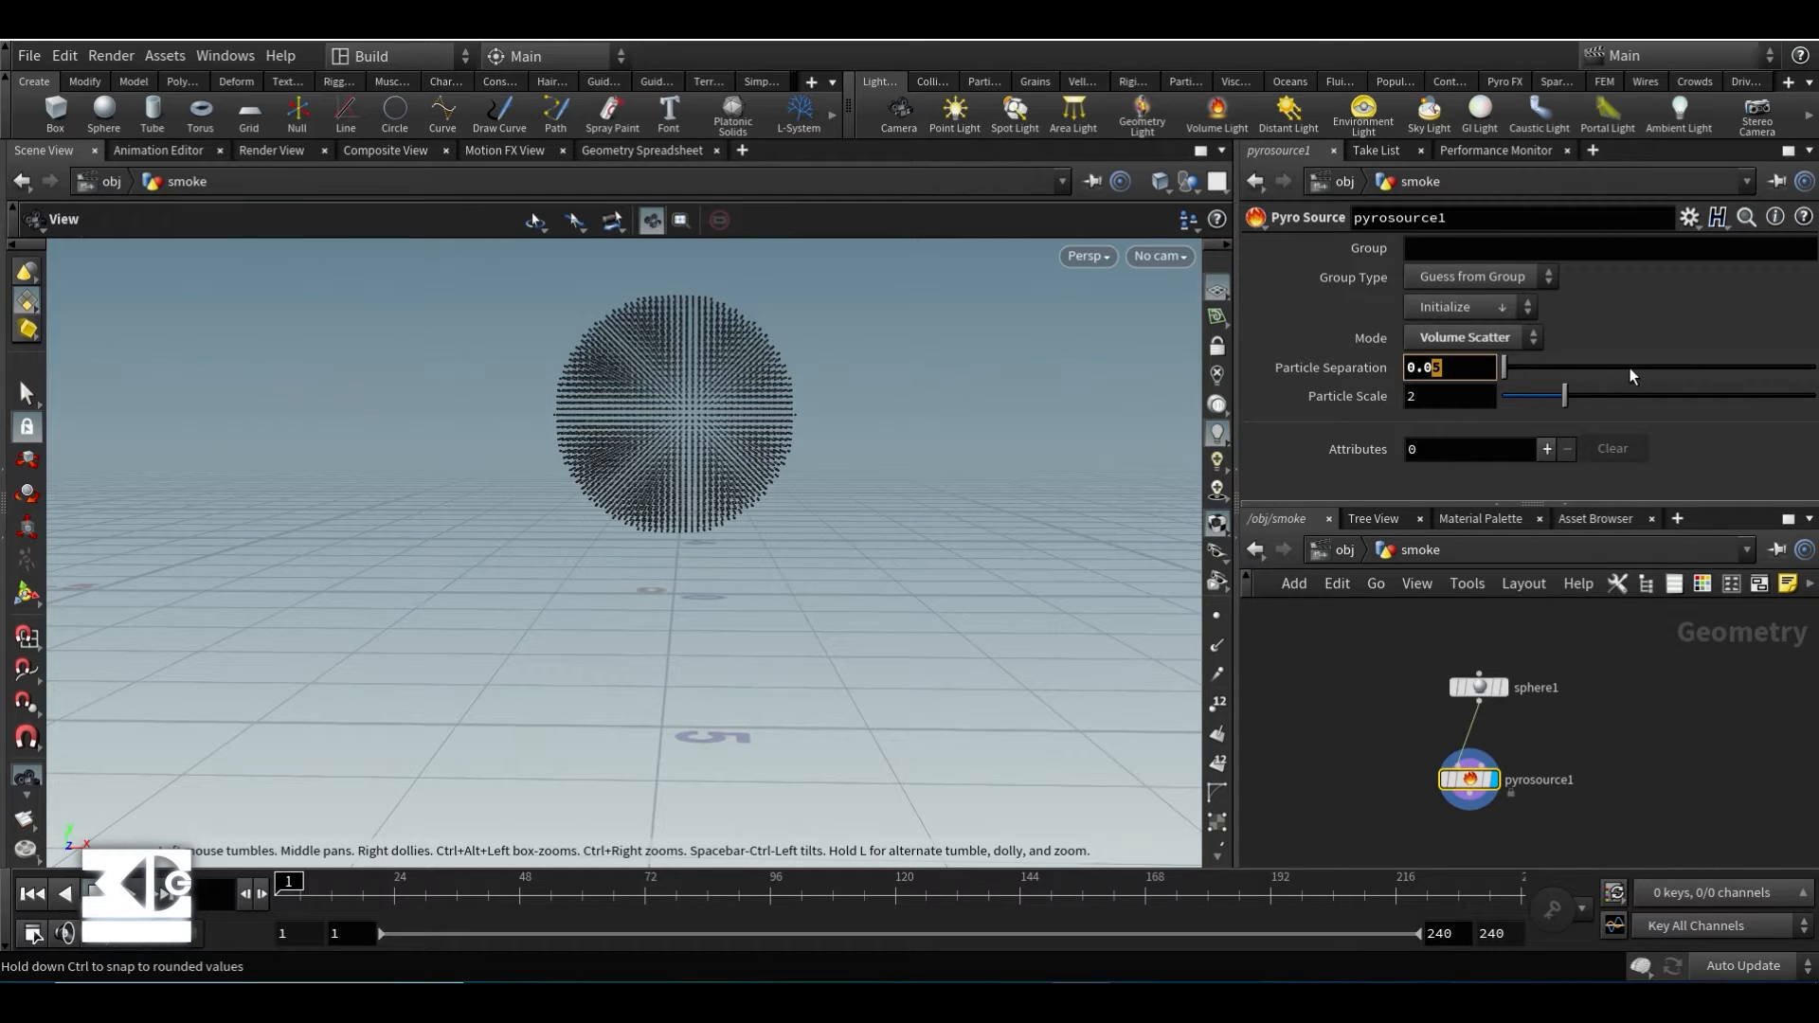
pyautogui.press('BackSpace')
pyautogui.write('1')
pyautogui.press('Return')
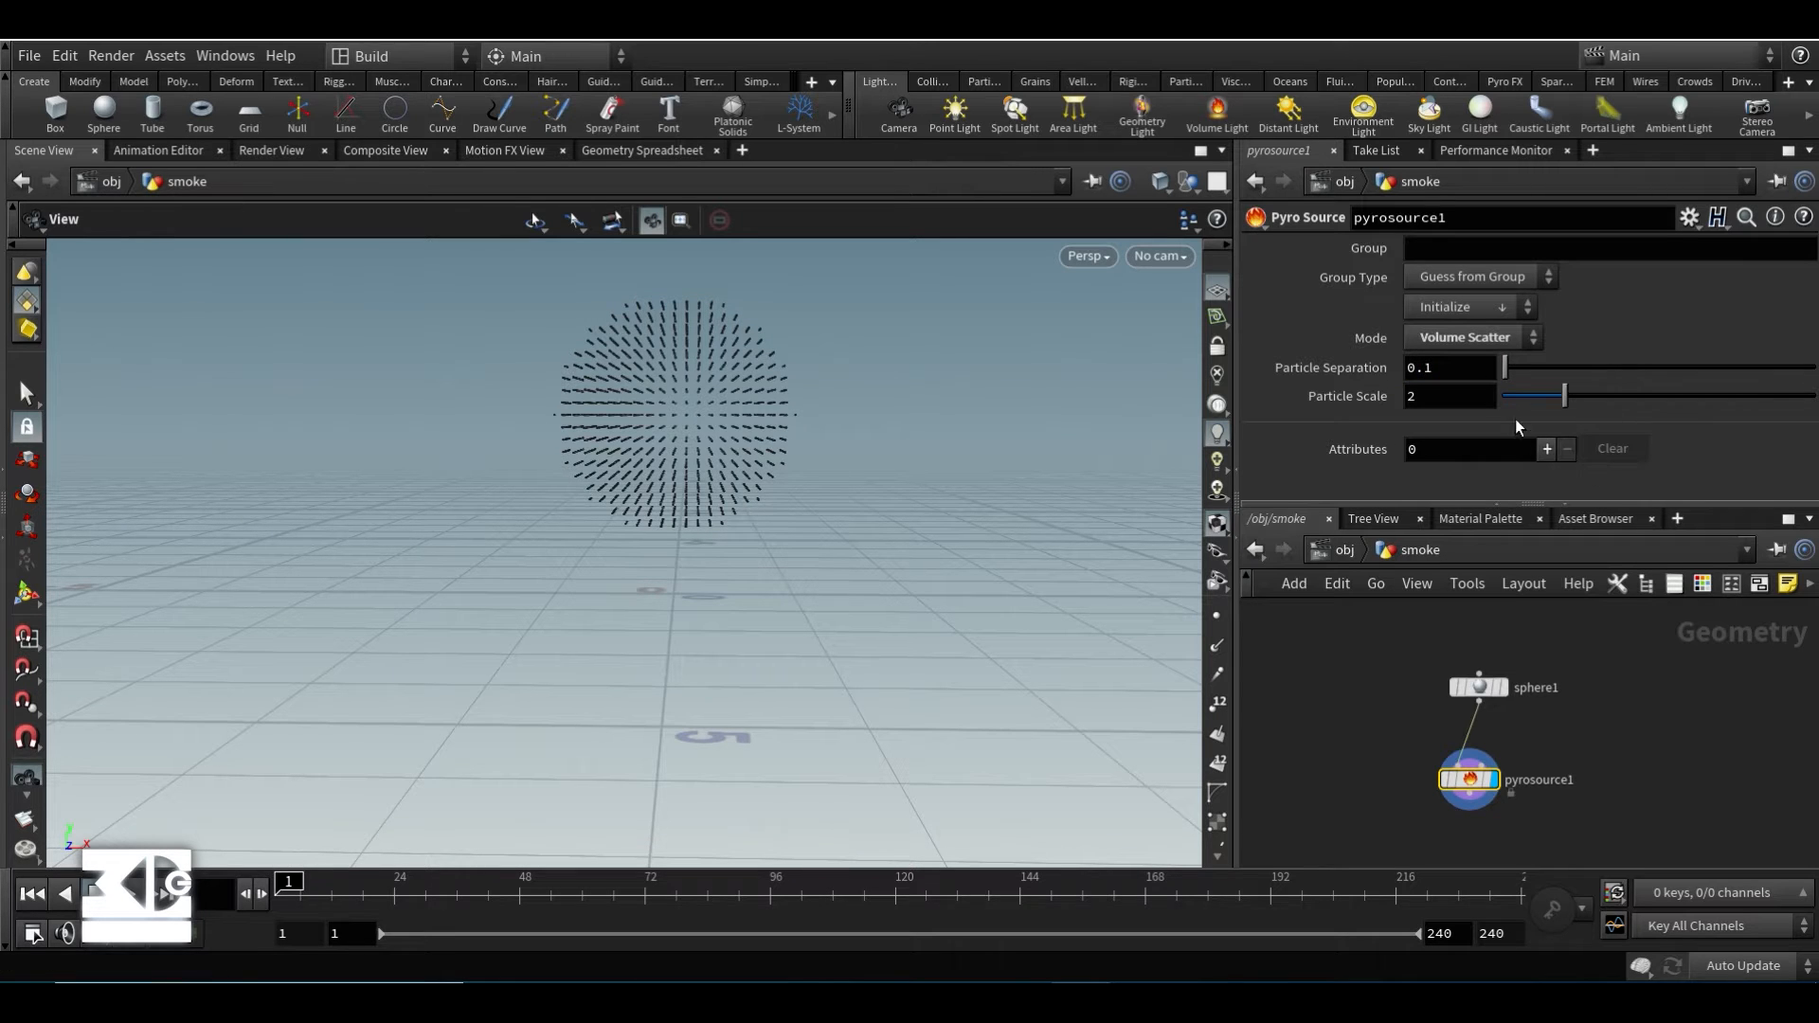
# - Initialize the Pyro Source with the Source Smoke preset and check its point attributes in the Geometry Spreadsheet
pyautogui.click(1440, 318)
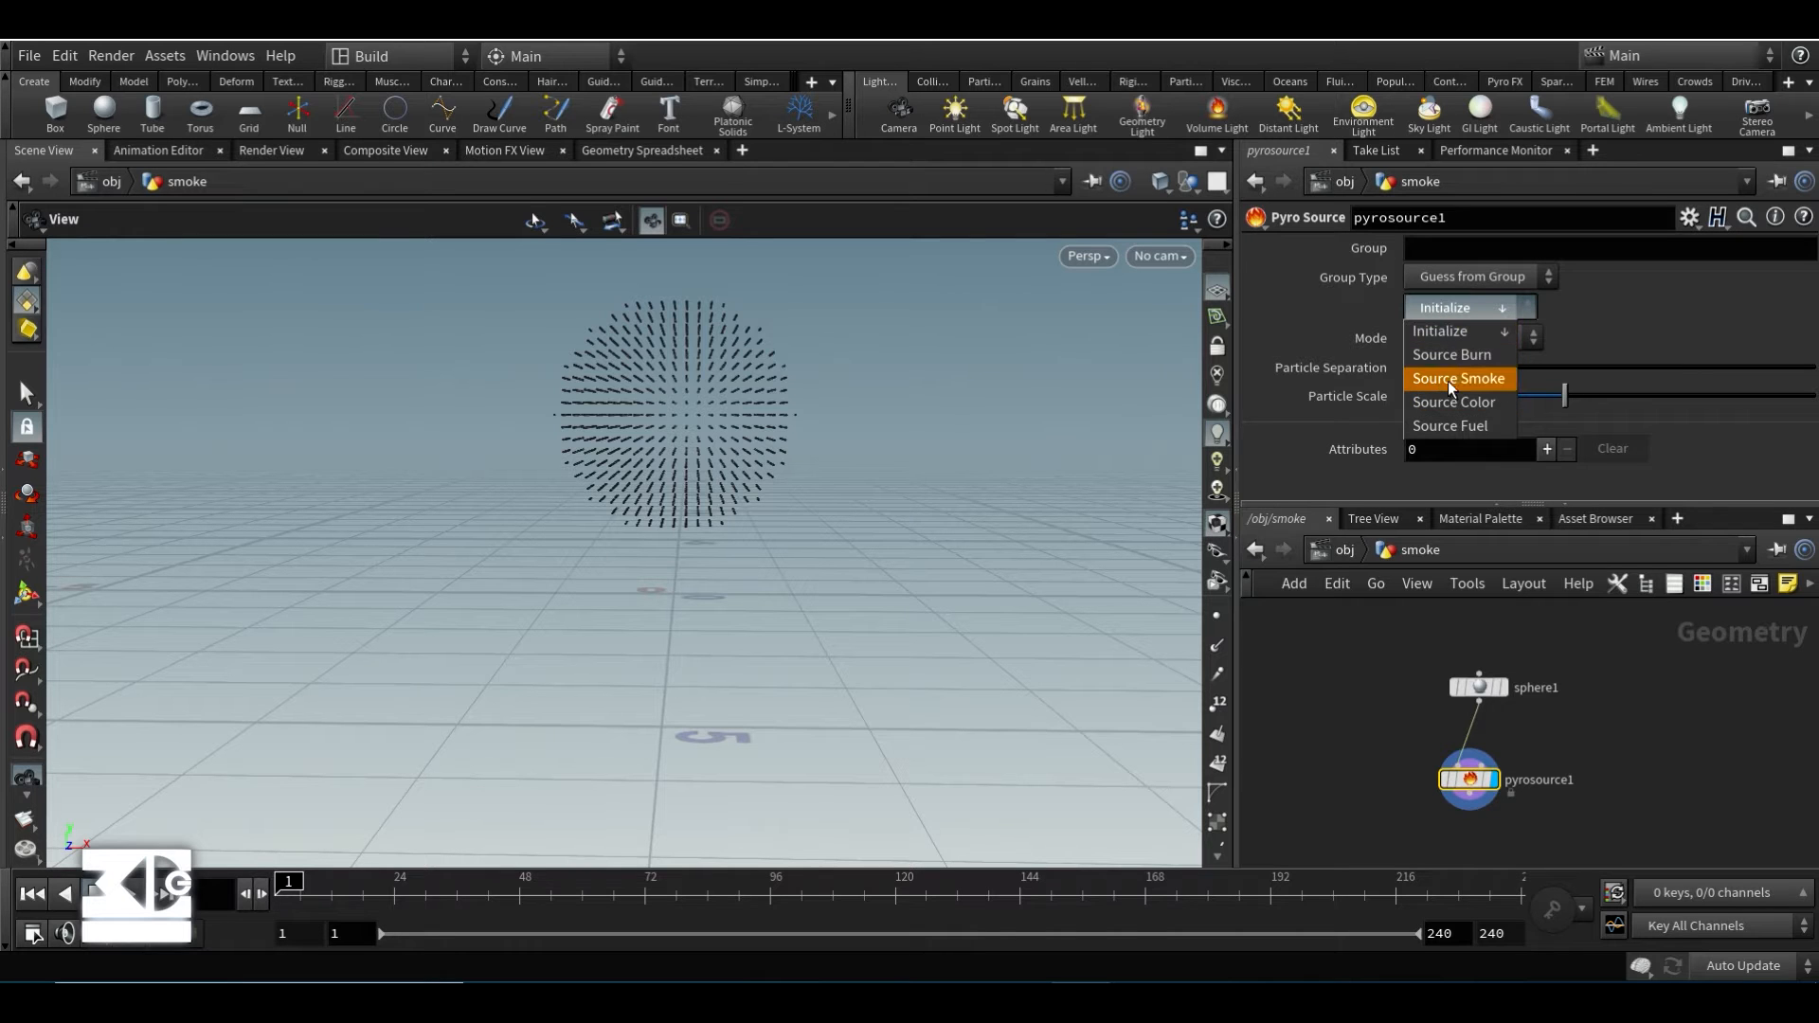
pyautogui.click(1448, 381)
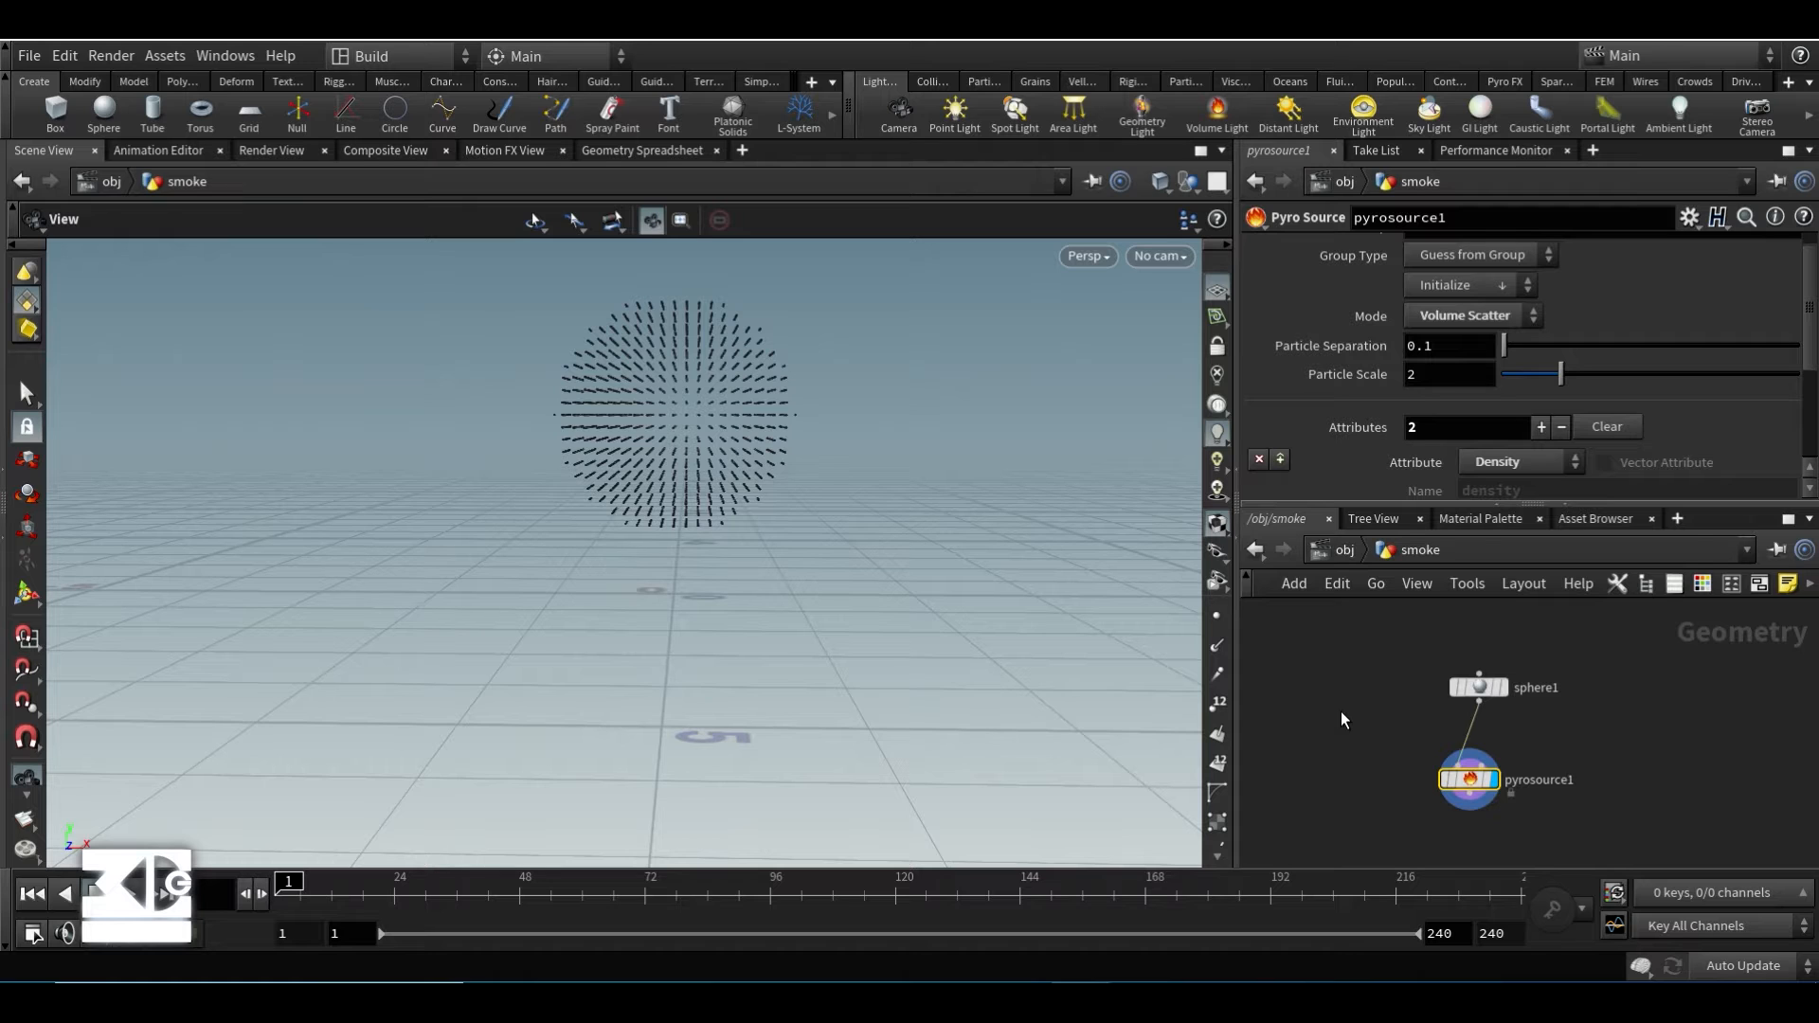
pyautogui.scroll(-3, 1368, 429)
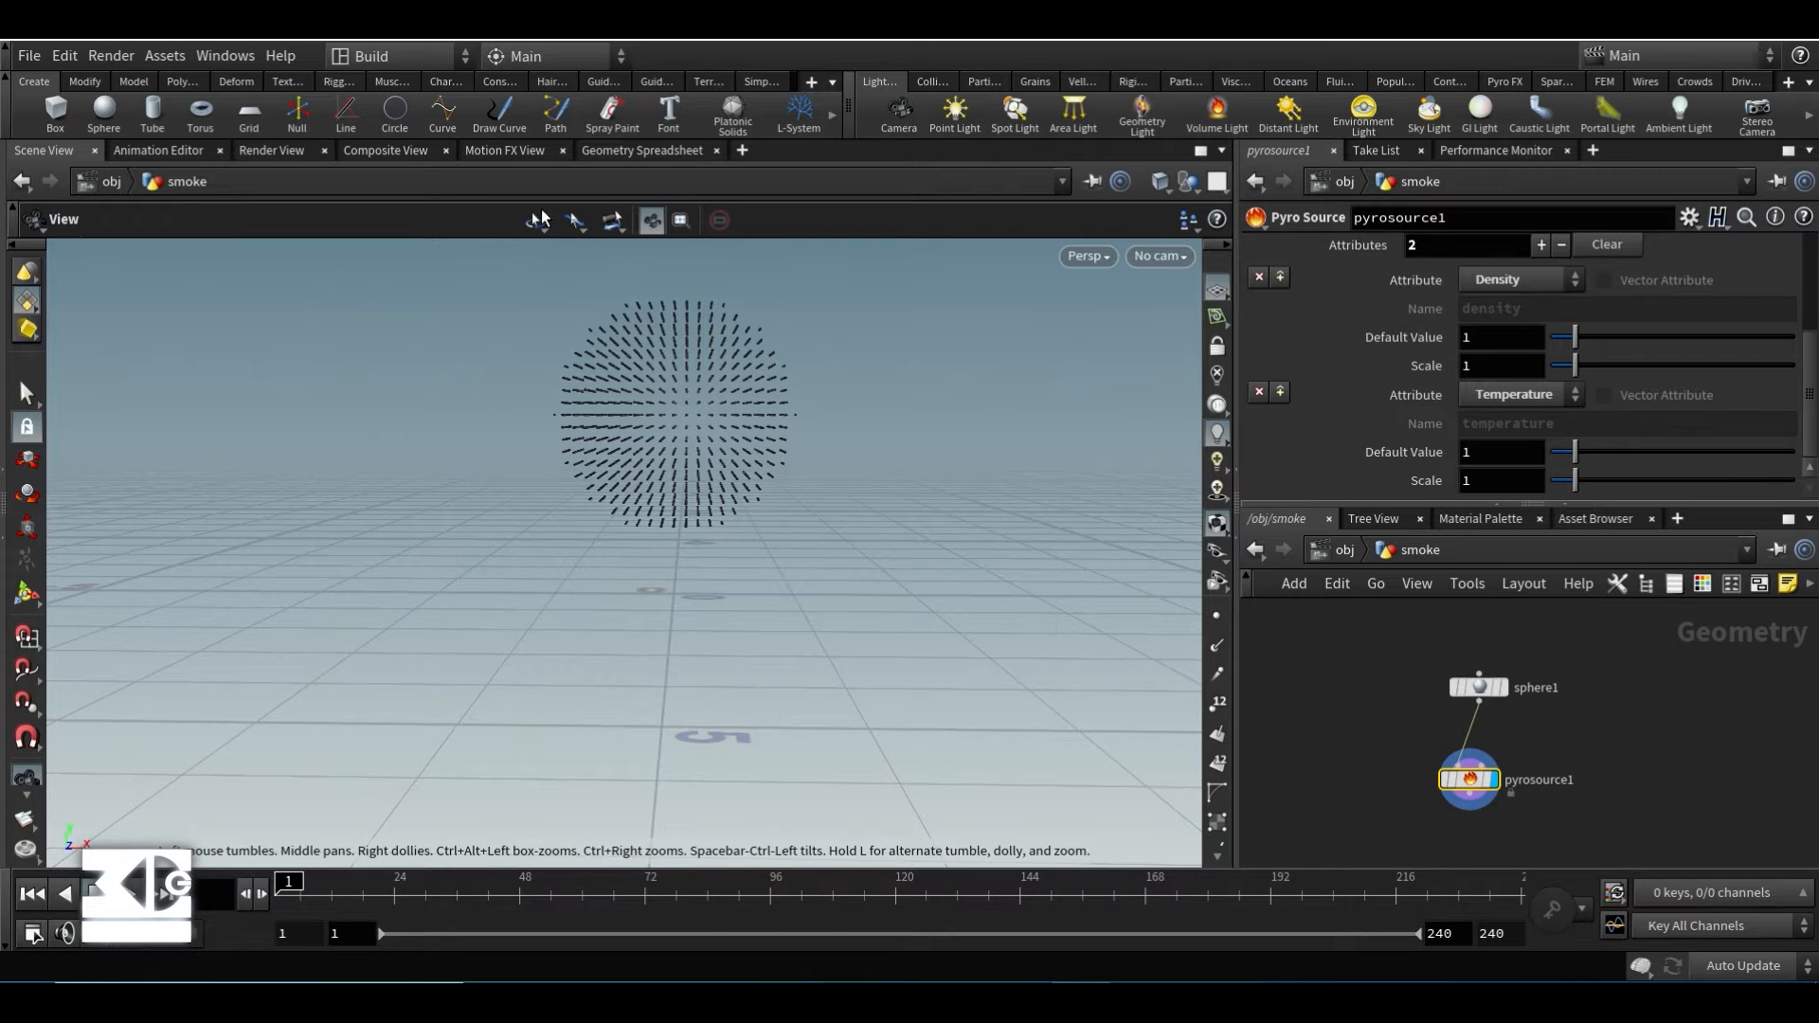
pyautogui.click(654, 151)
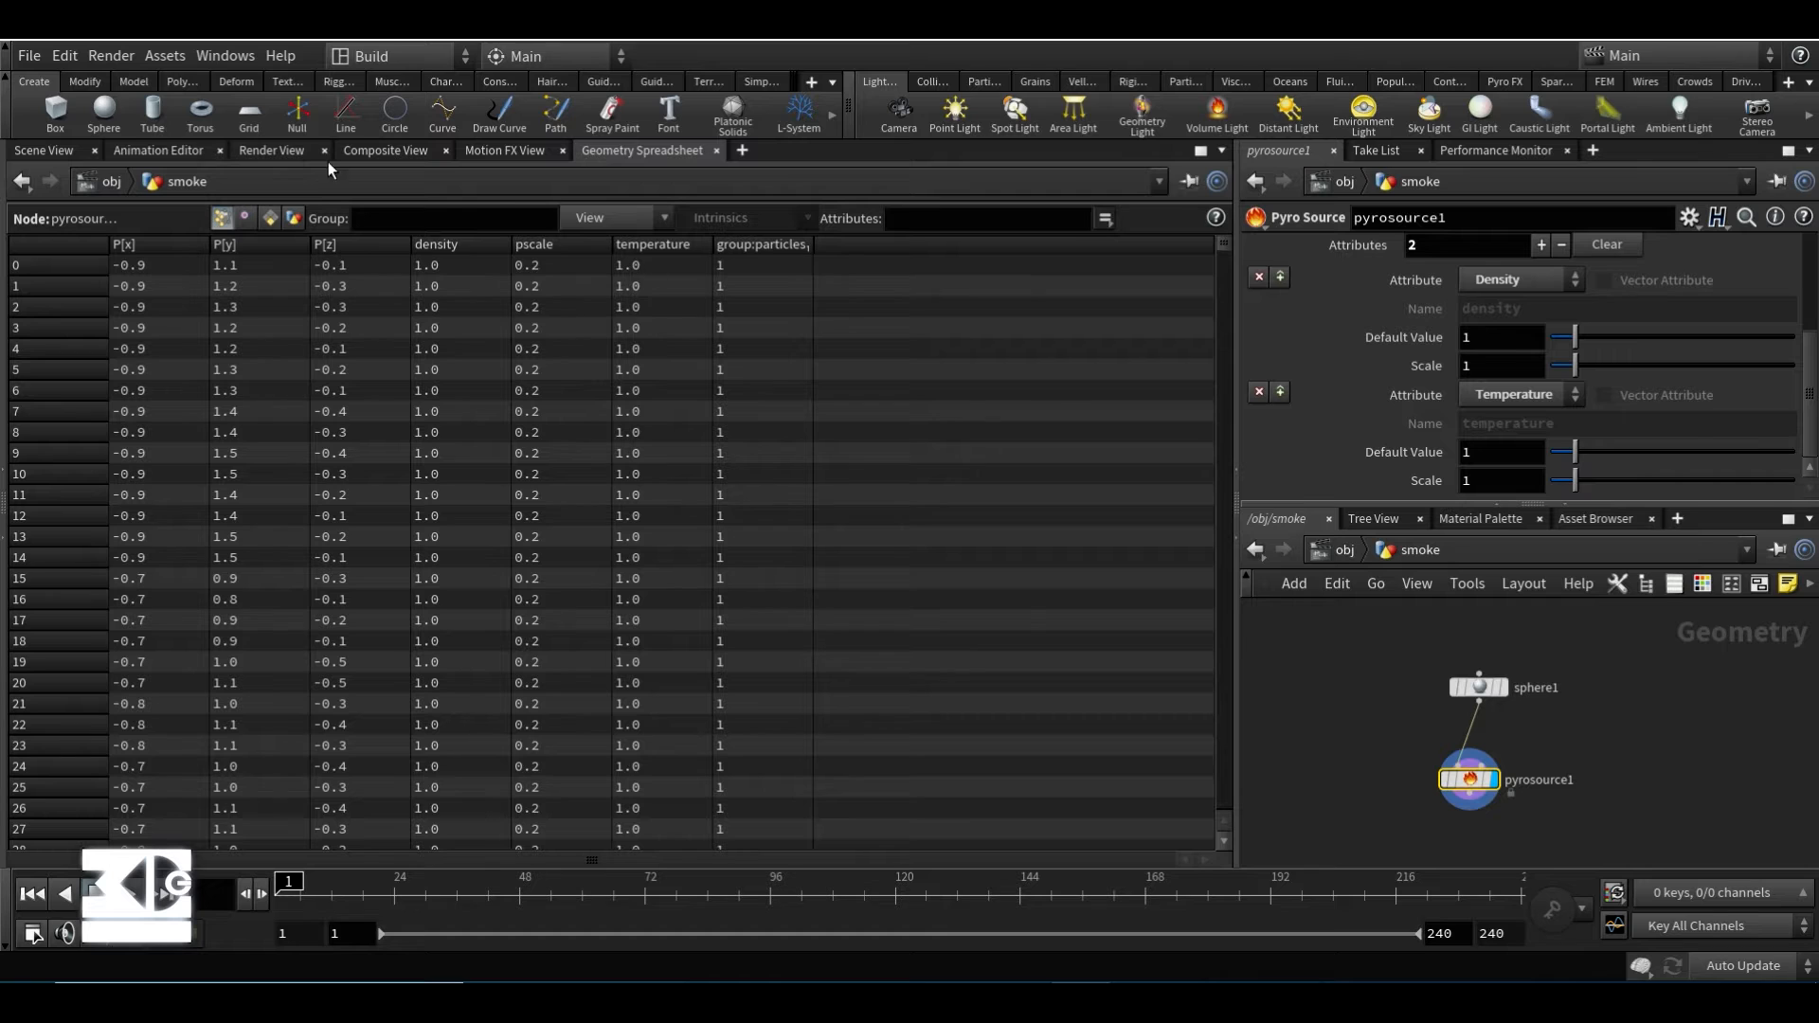
pyautogui.click(57, 152)
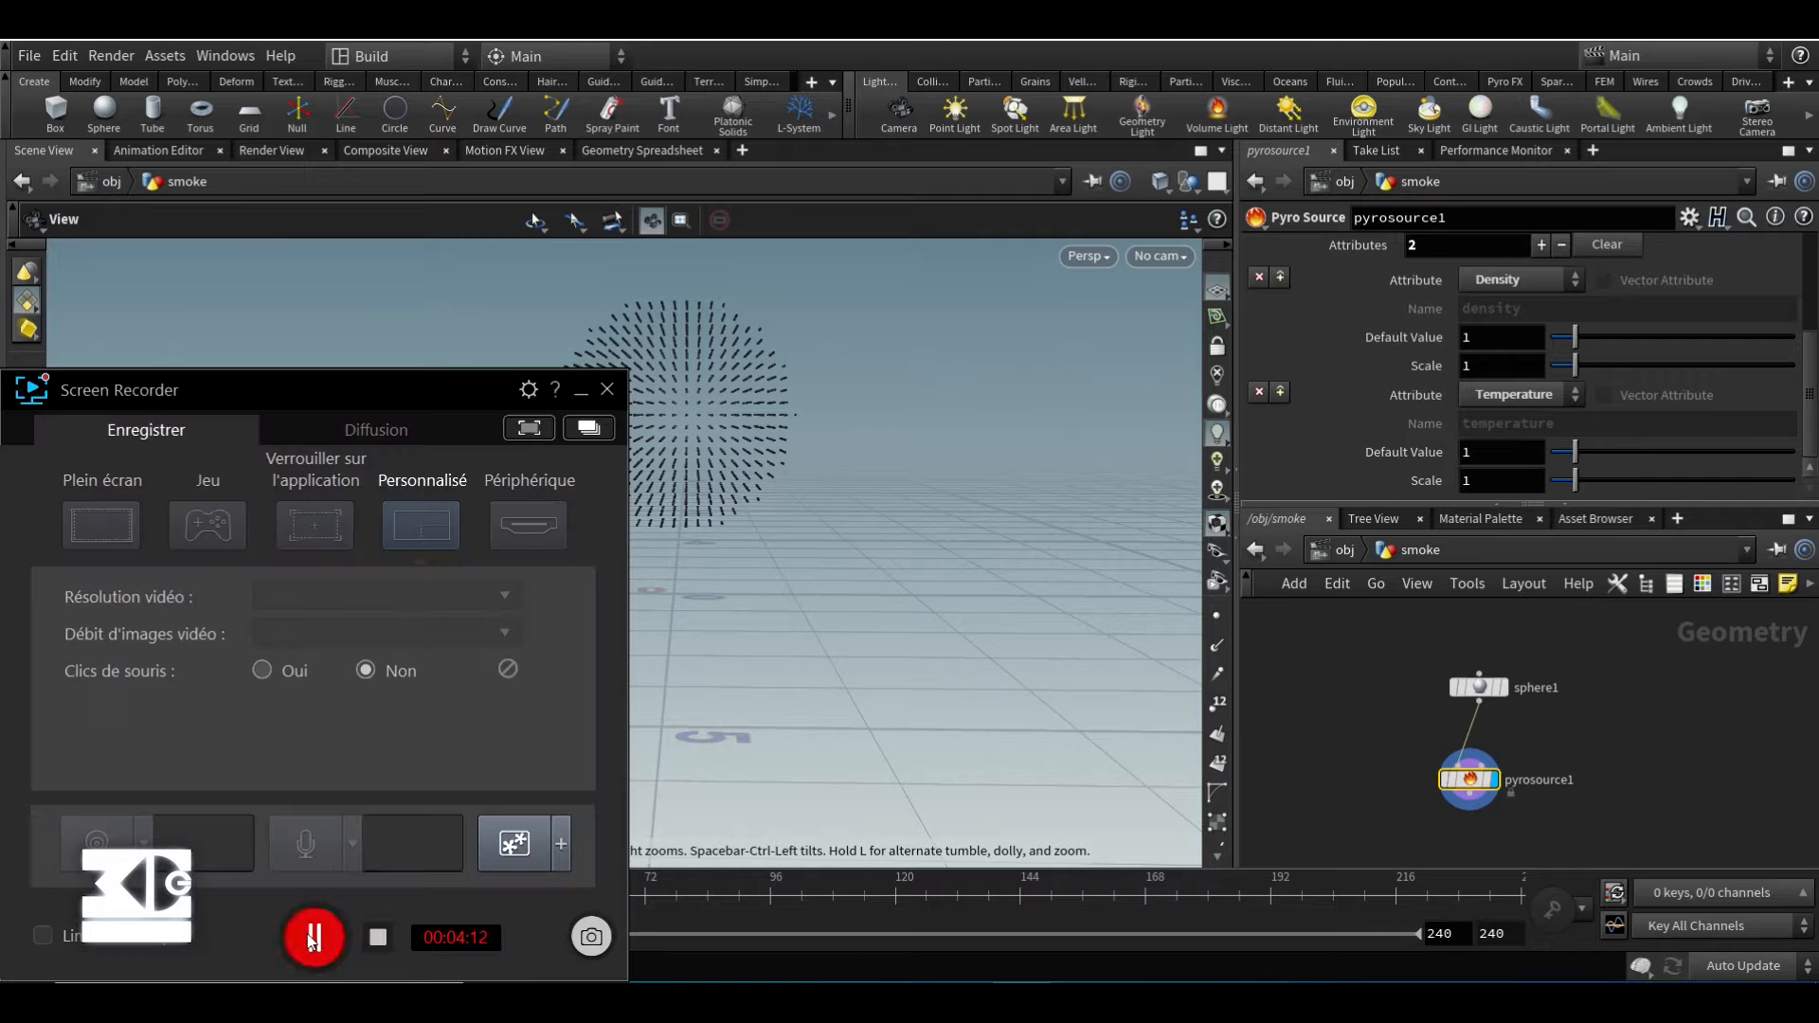
# - Add a Volume Rasterize Attributes node fed by the Pyro Source and choose density as its attribute
pyautogui.click(852, 739)
pyautogui.moveTo(1381, 700); pyautogui.dragTo(1375, 574, button='middle')
pyautogui.press('Tab')
pyautogui.write('volu')
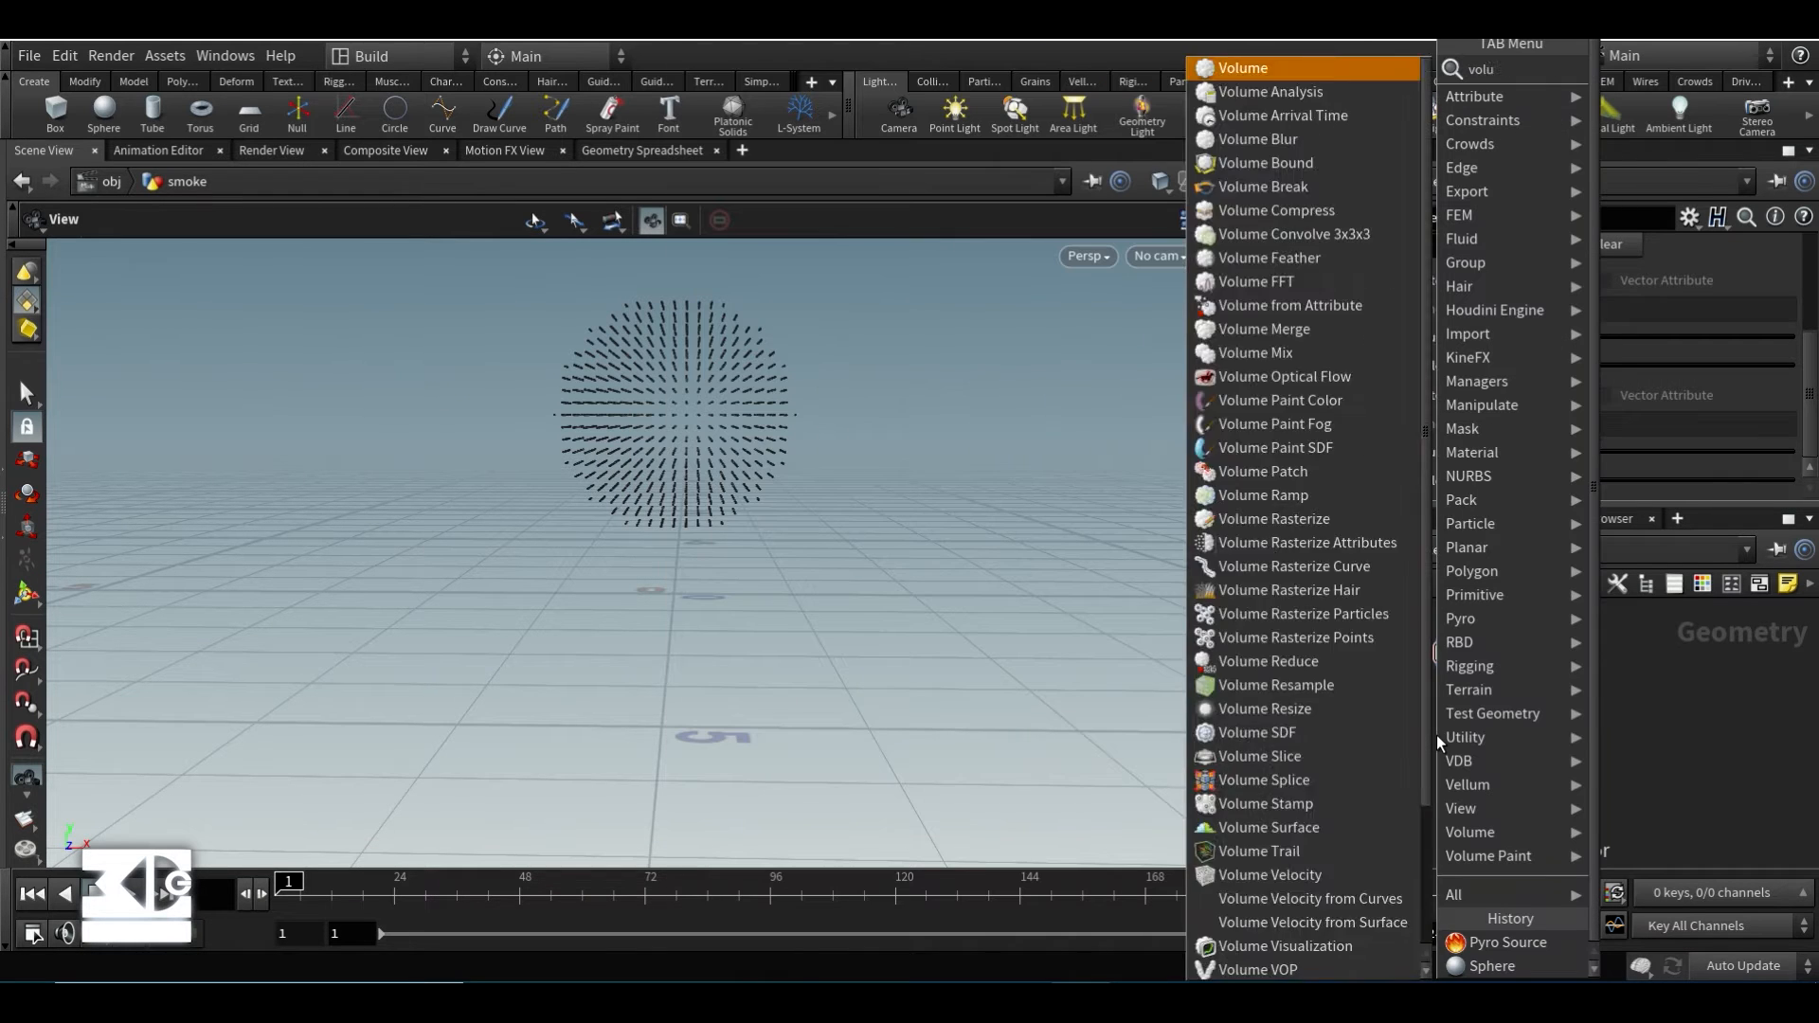
pyautogui.write('mera')
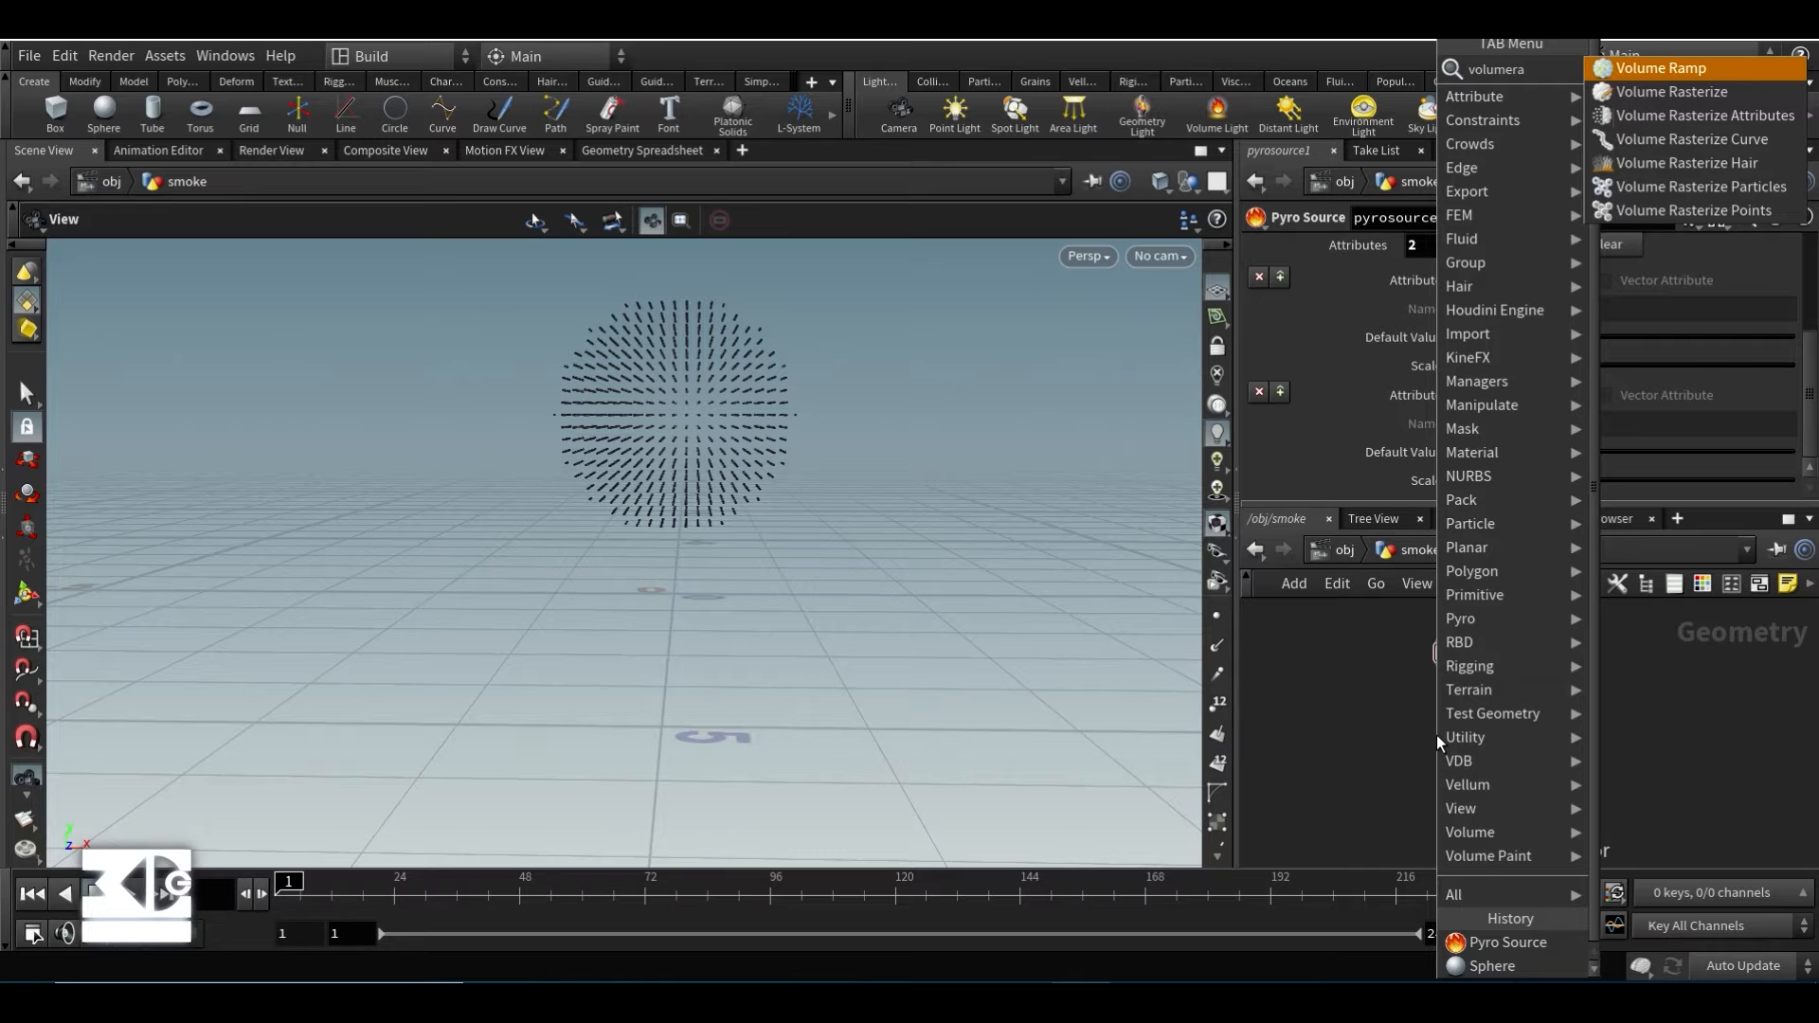
pyautogui.press('Down')
pyautogui.press('Down')
pyautogui.press('Return')
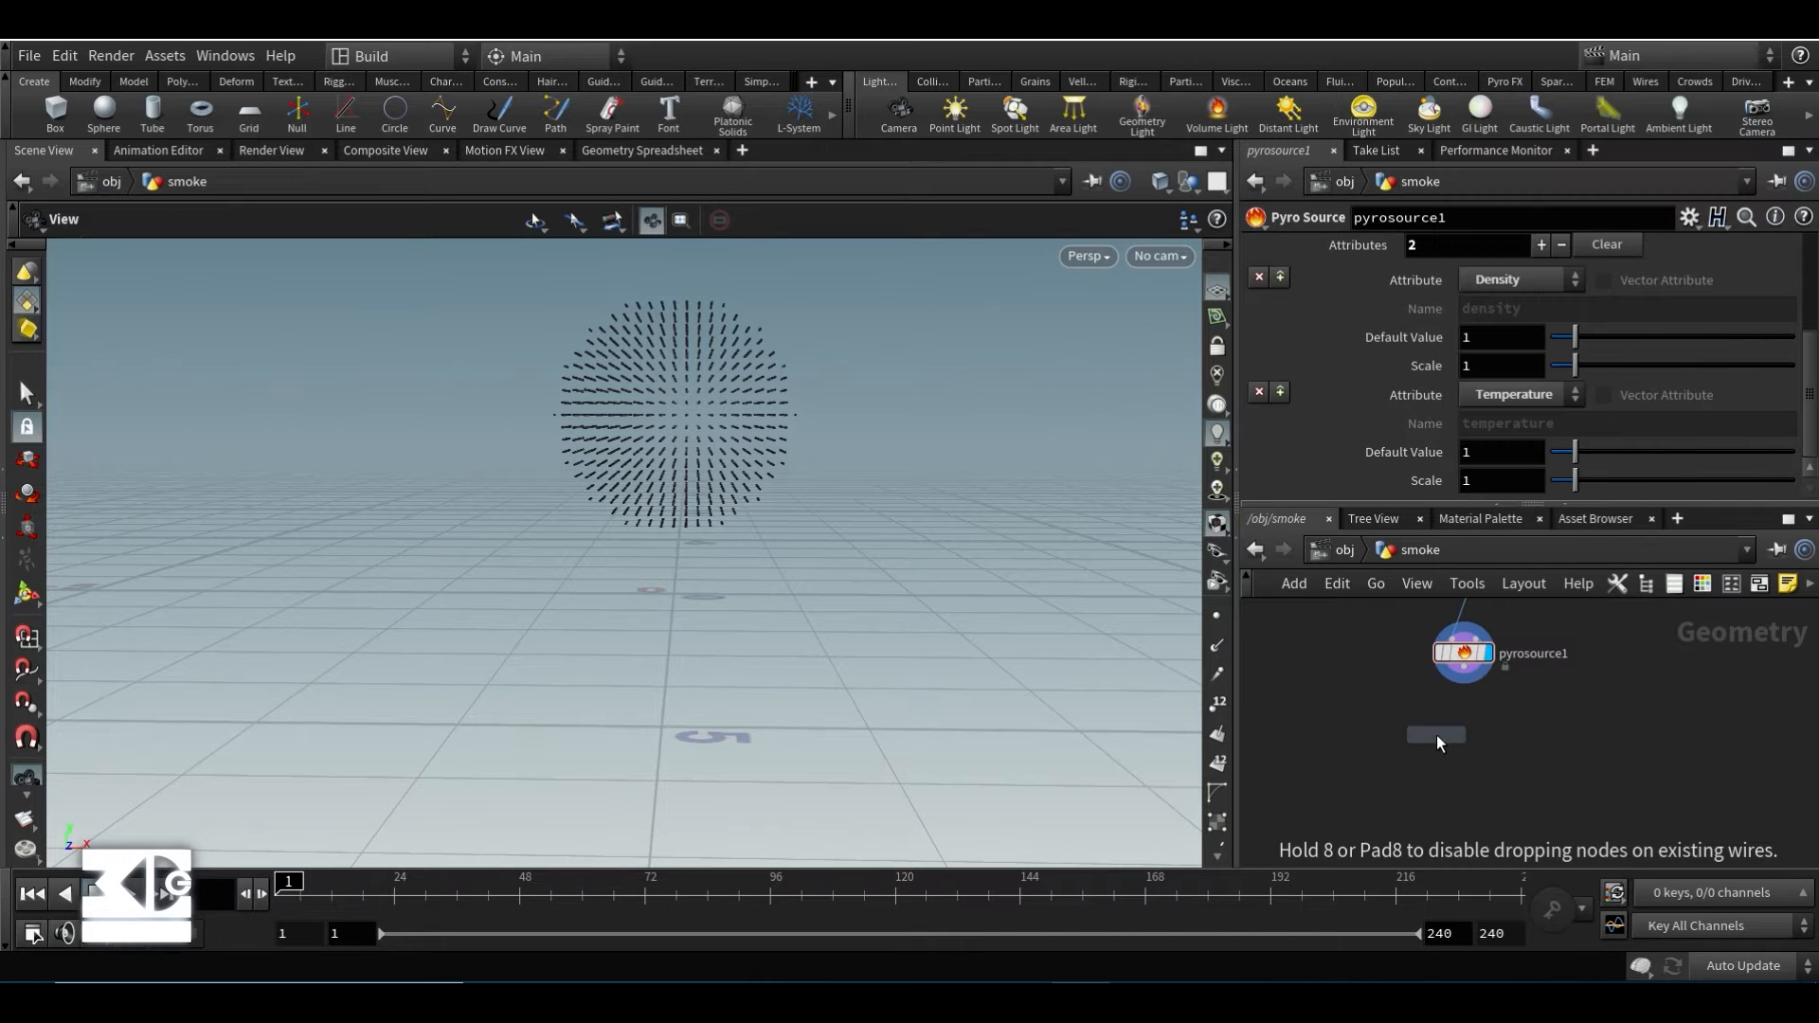
pyautogui.click(1476, 732)
pyautogui.click(1778, 302)
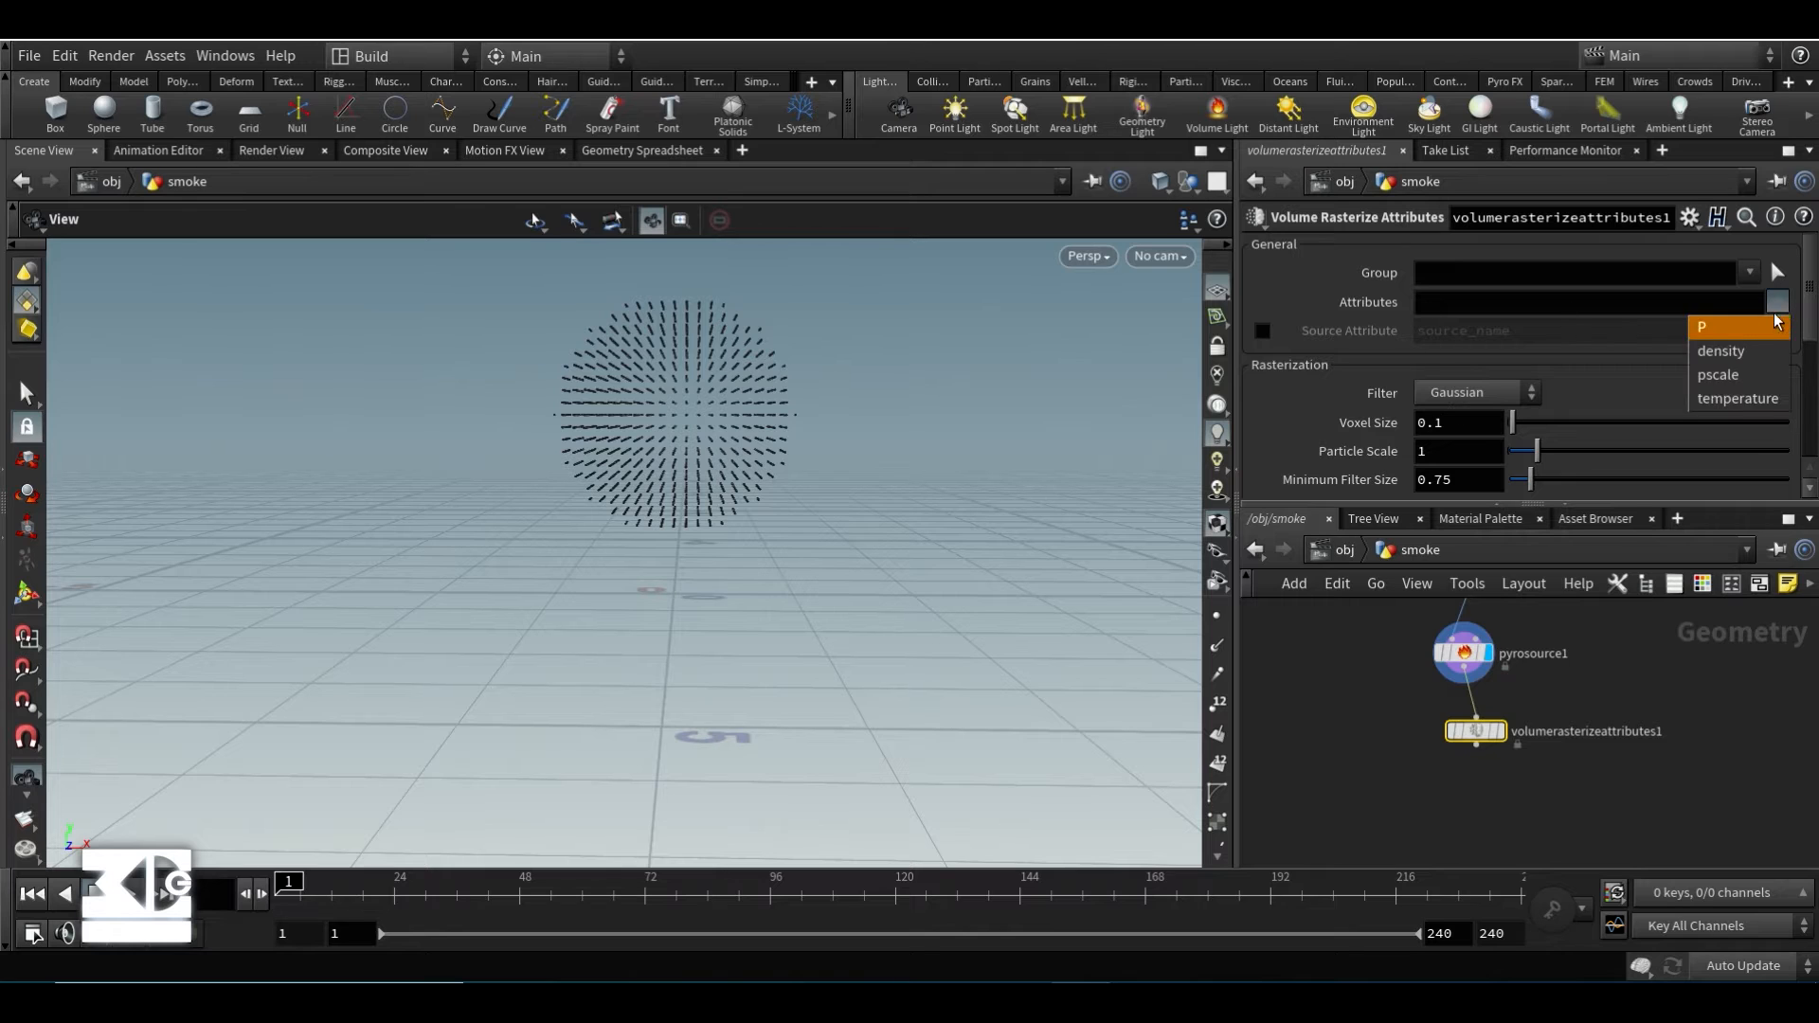
pyautogui.click(1747, 352)
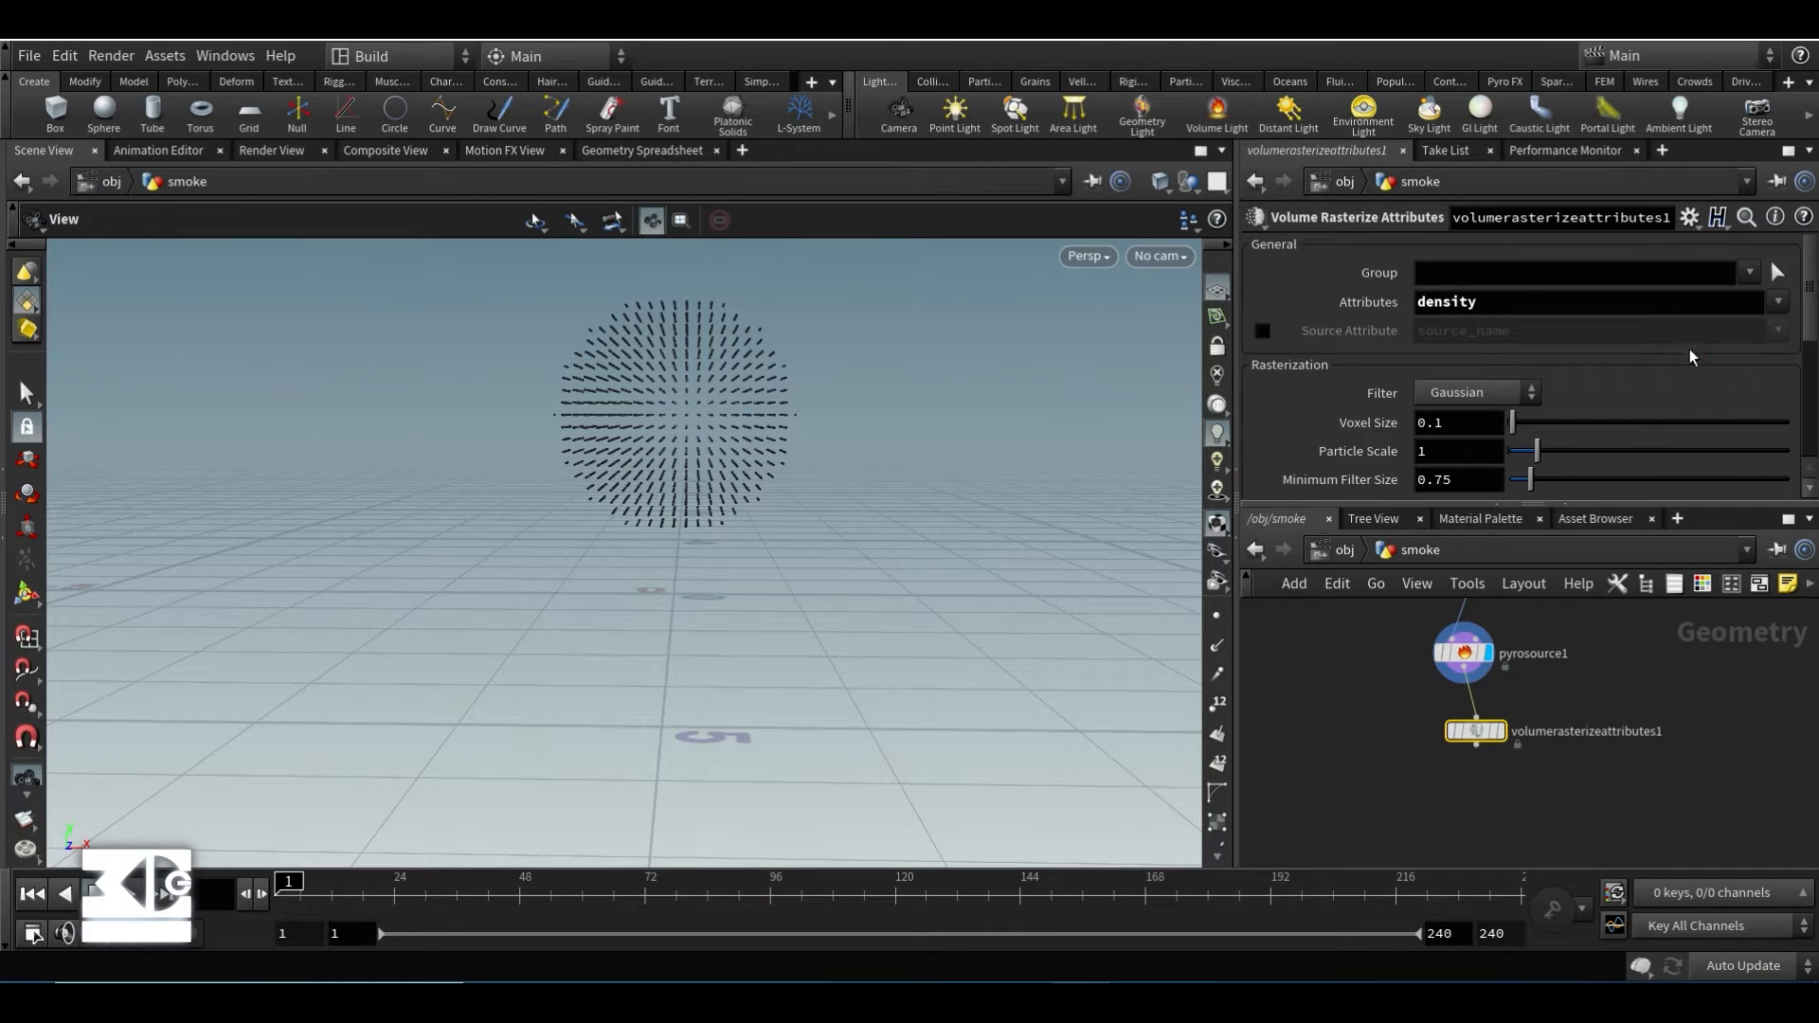
# - Add temperature to the attributes of the Volume Rasterize Attributes node and display that node's output in the viewport
pyautogui.click(1778, 302)
pyautogui.click(1751, 402)
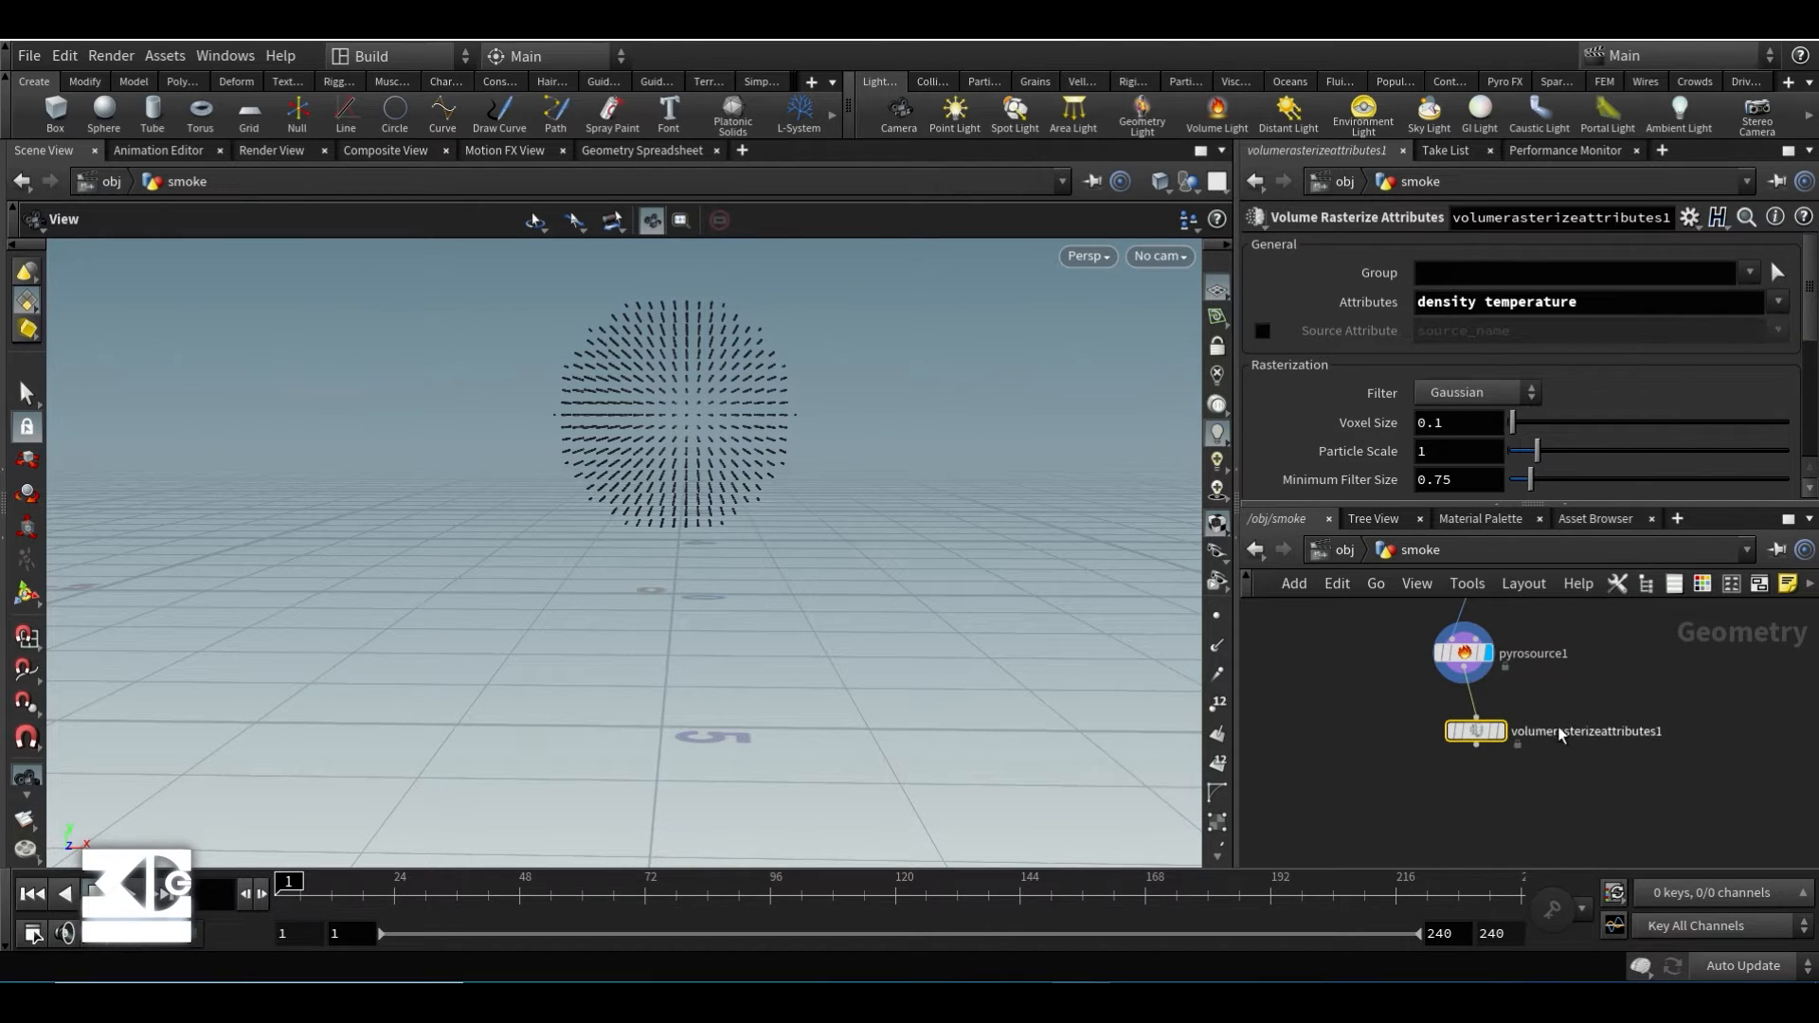
pyautogui.click(1493, 738)
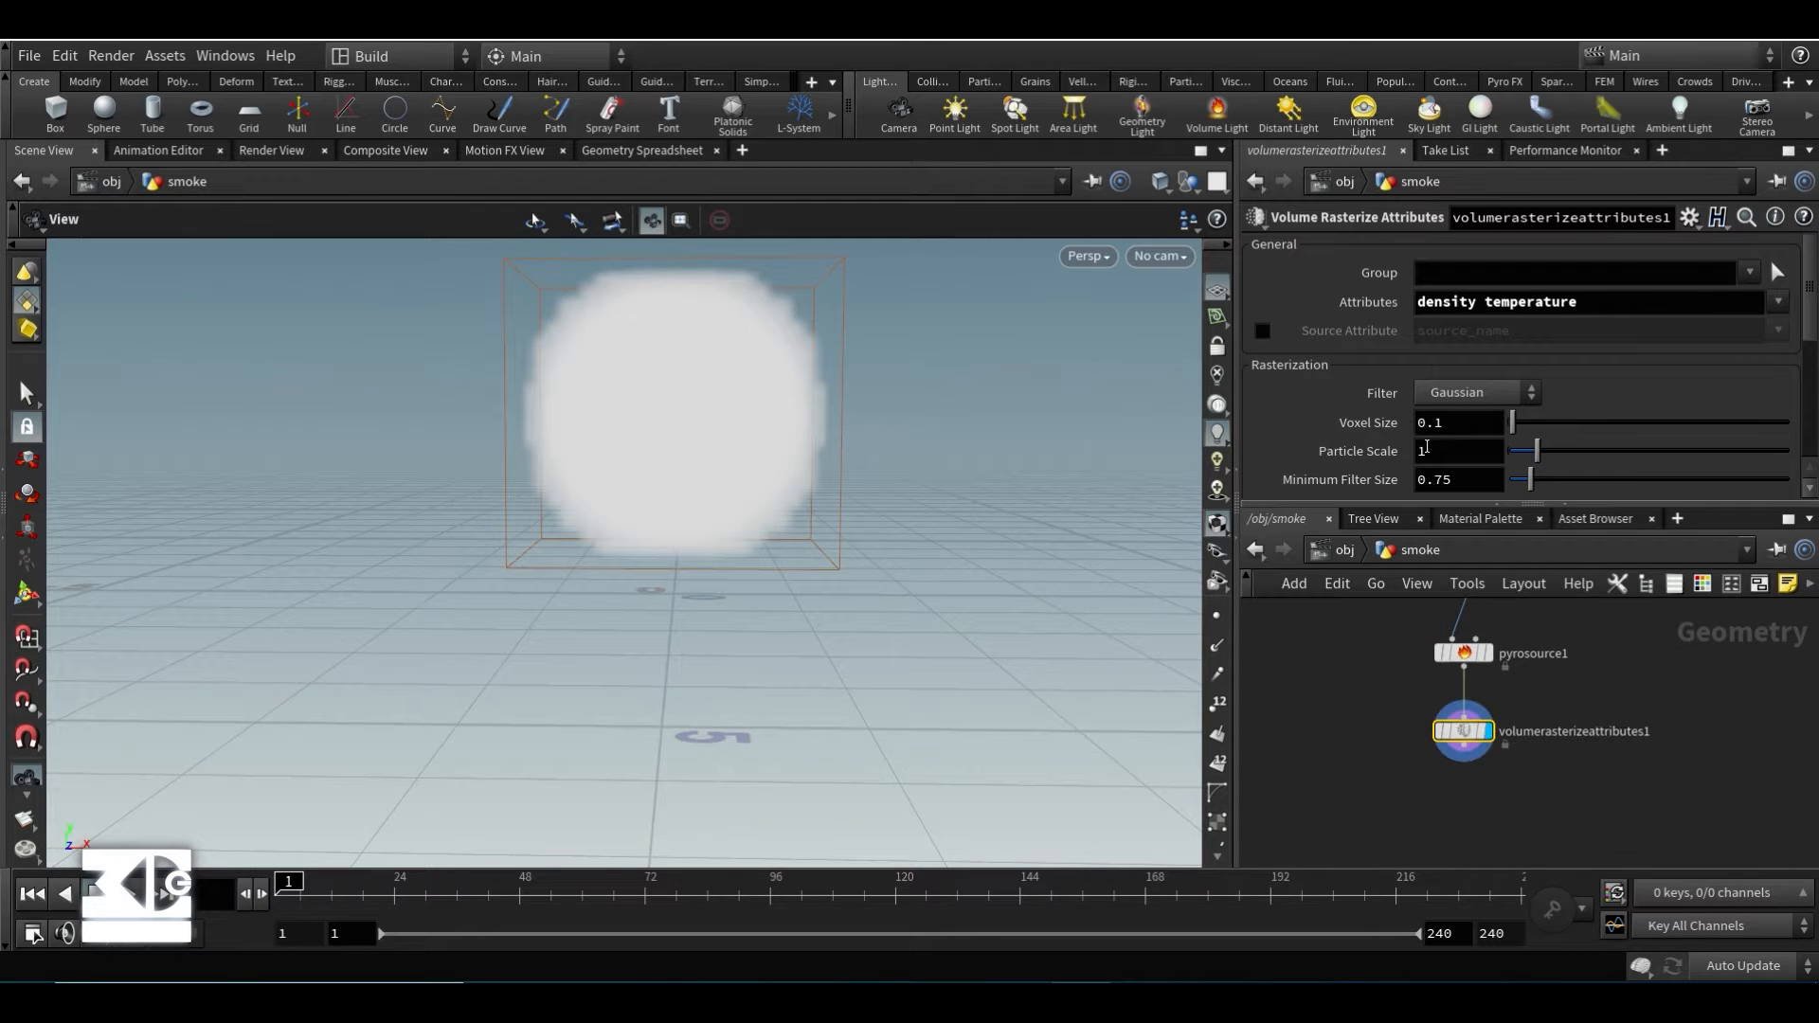
# - Review the Volume Rasterize Attributes node's rasterization, velocity blur and coverage settings
pyautogui.scroll(-3, 1345, 409)
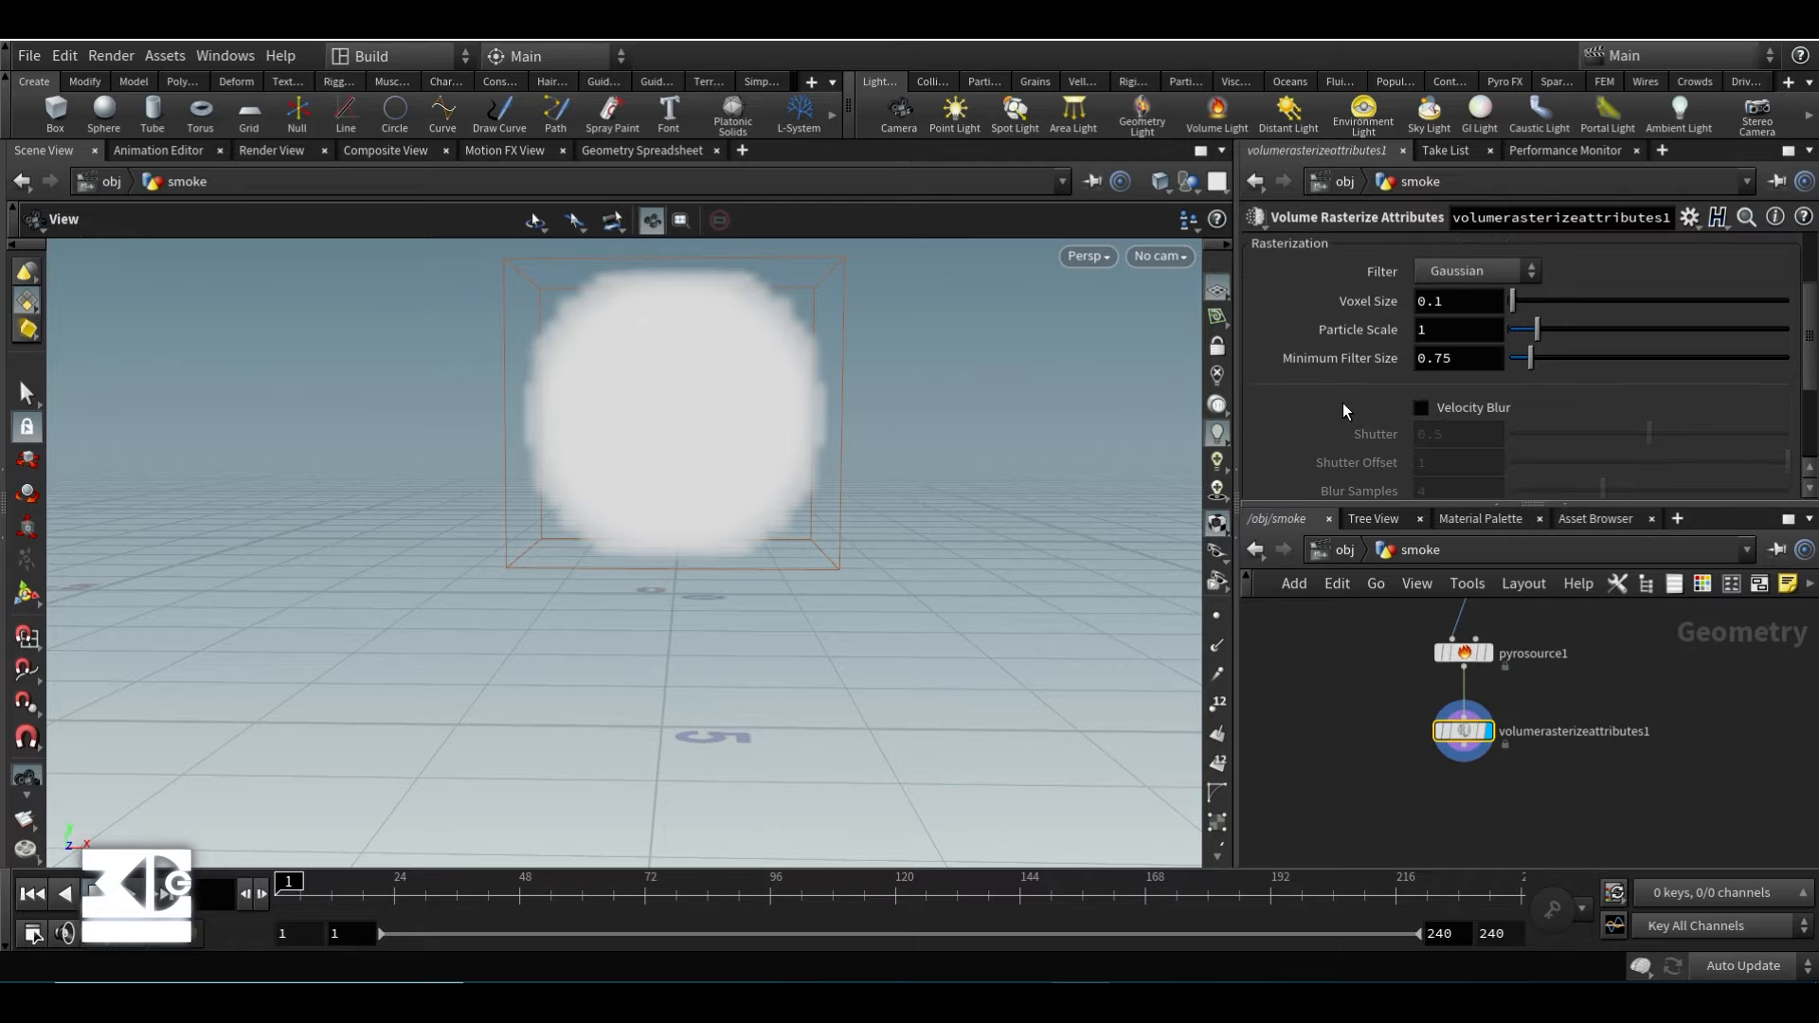
pyautogui.scroll(-2, 1343, 401)
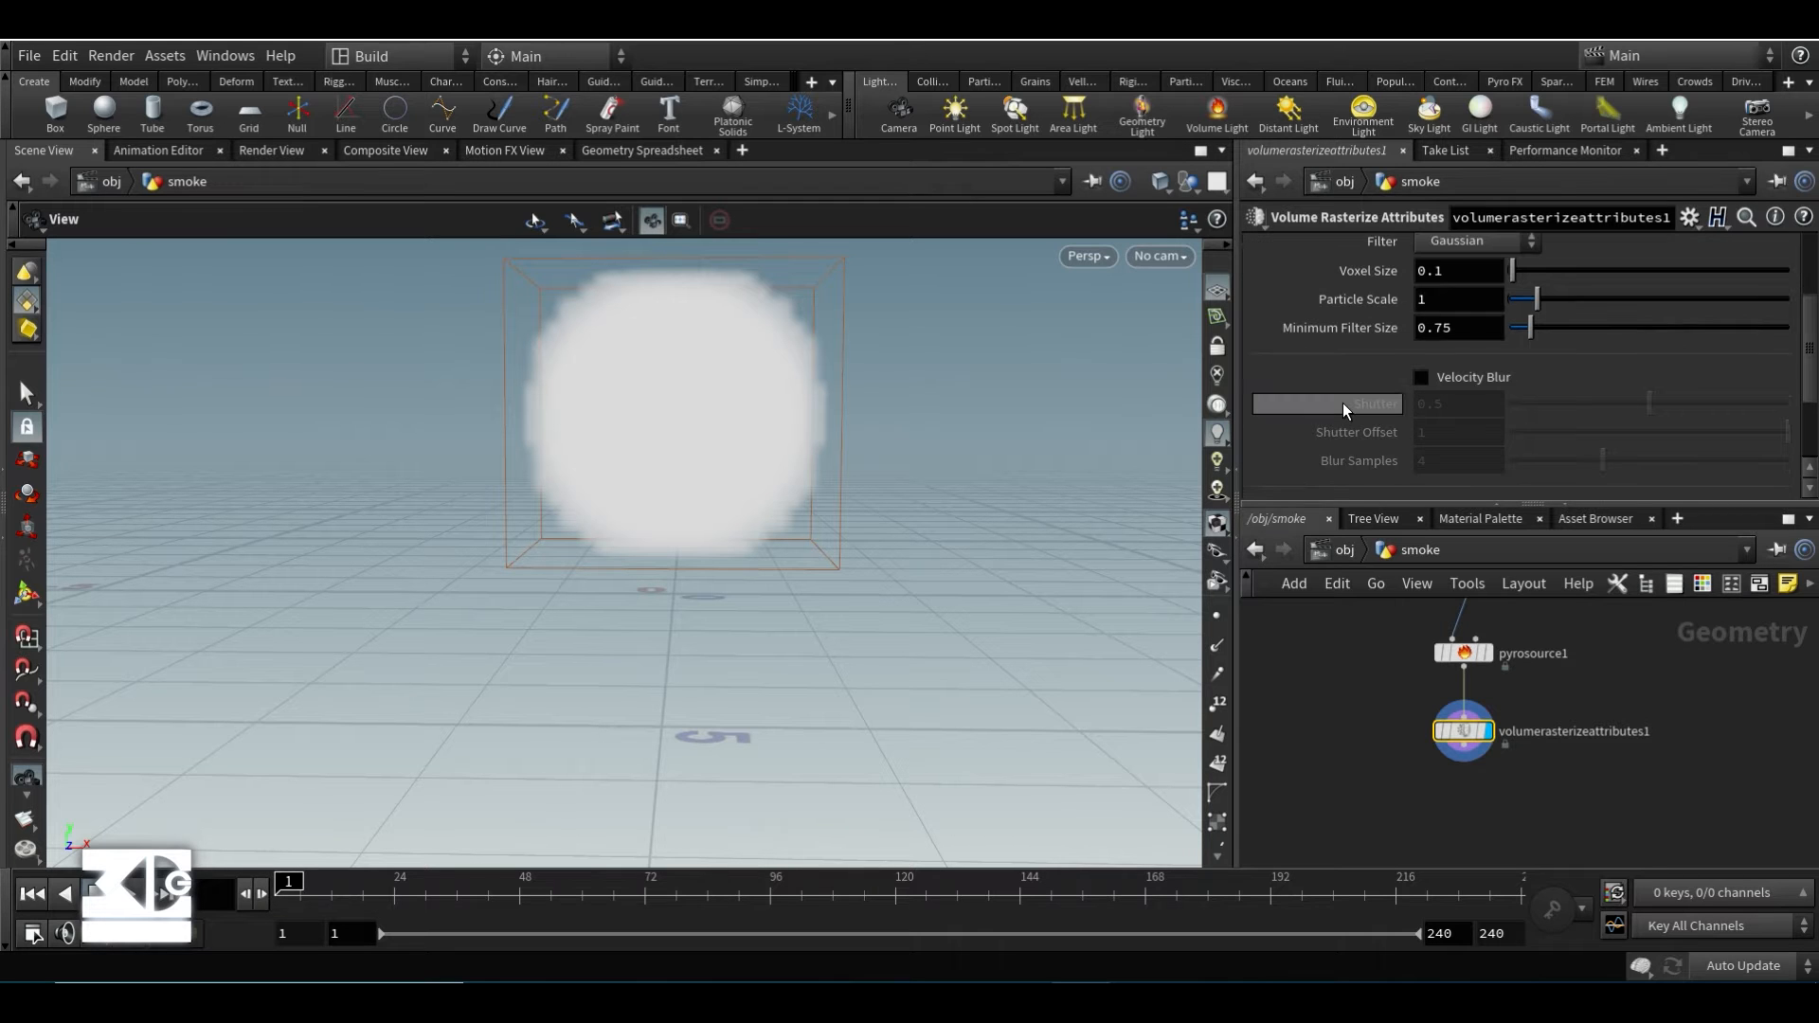
pyautogui.scroll(2, 1343, 402)
pyautogui.scroll(3, 1344, 401)
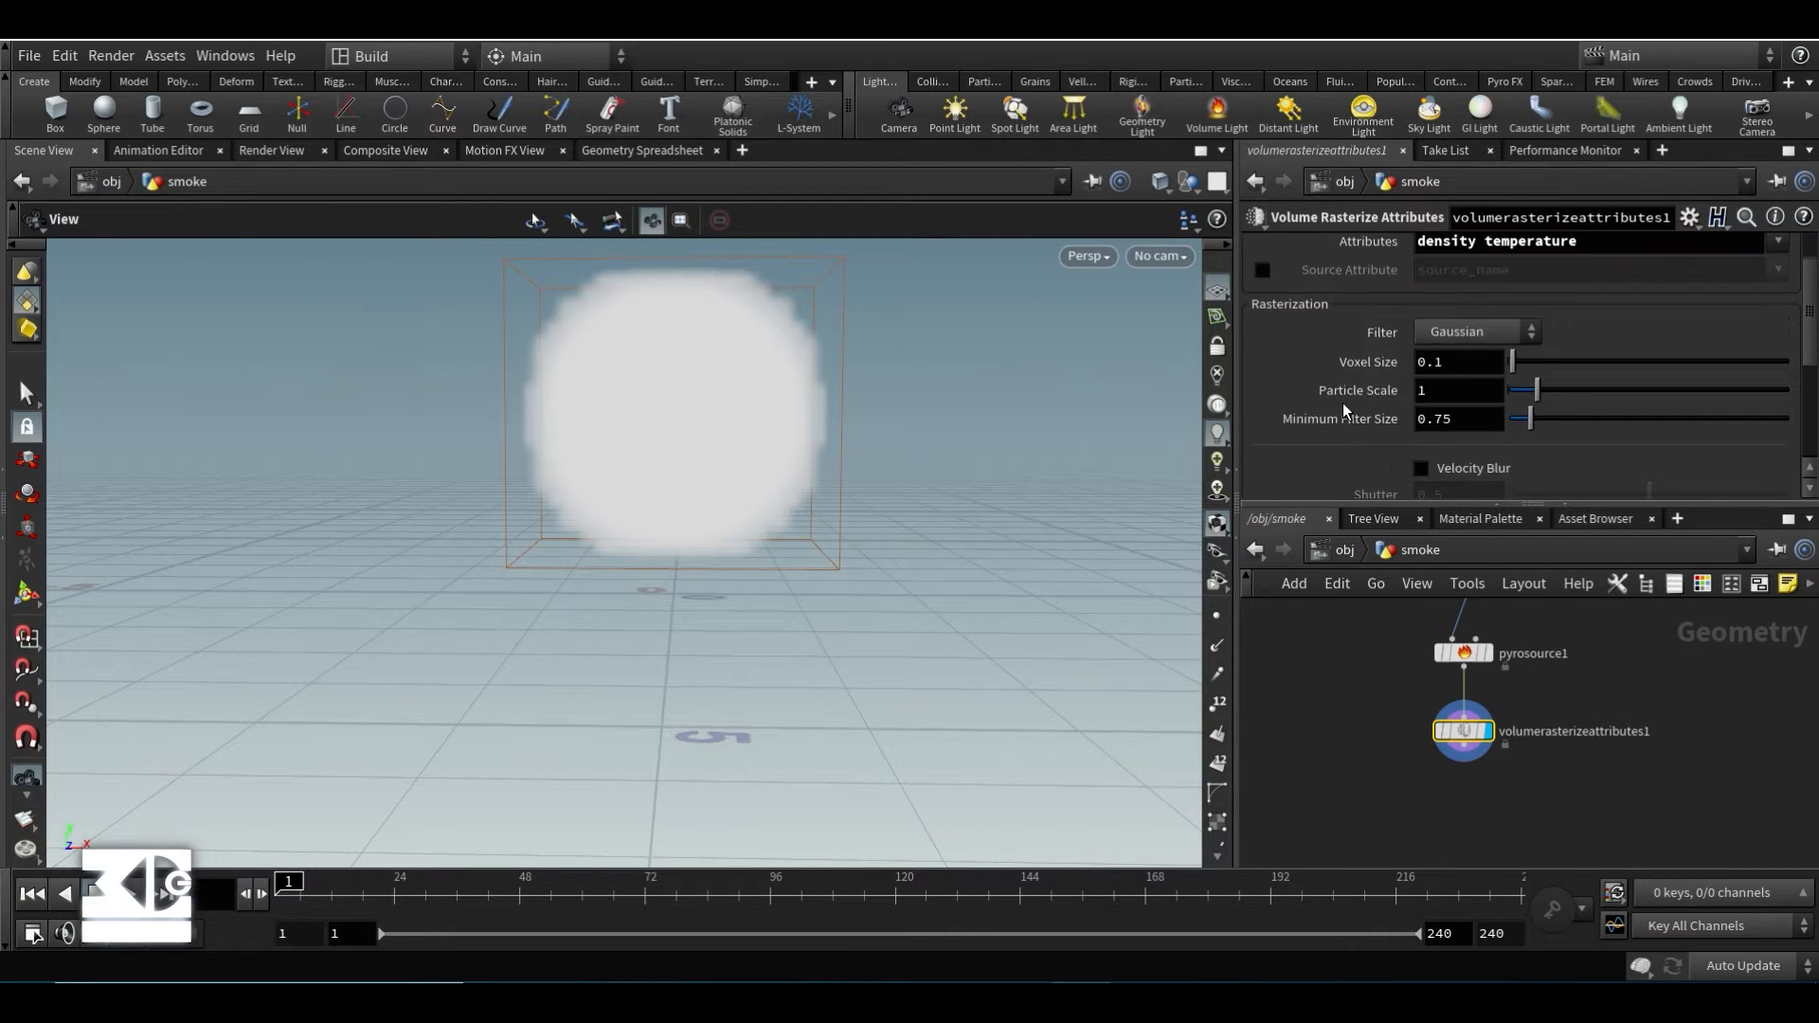
pyautogui.scroll(-2, 1344, 408)
pyautogui.scroll(2, 1346, 408)
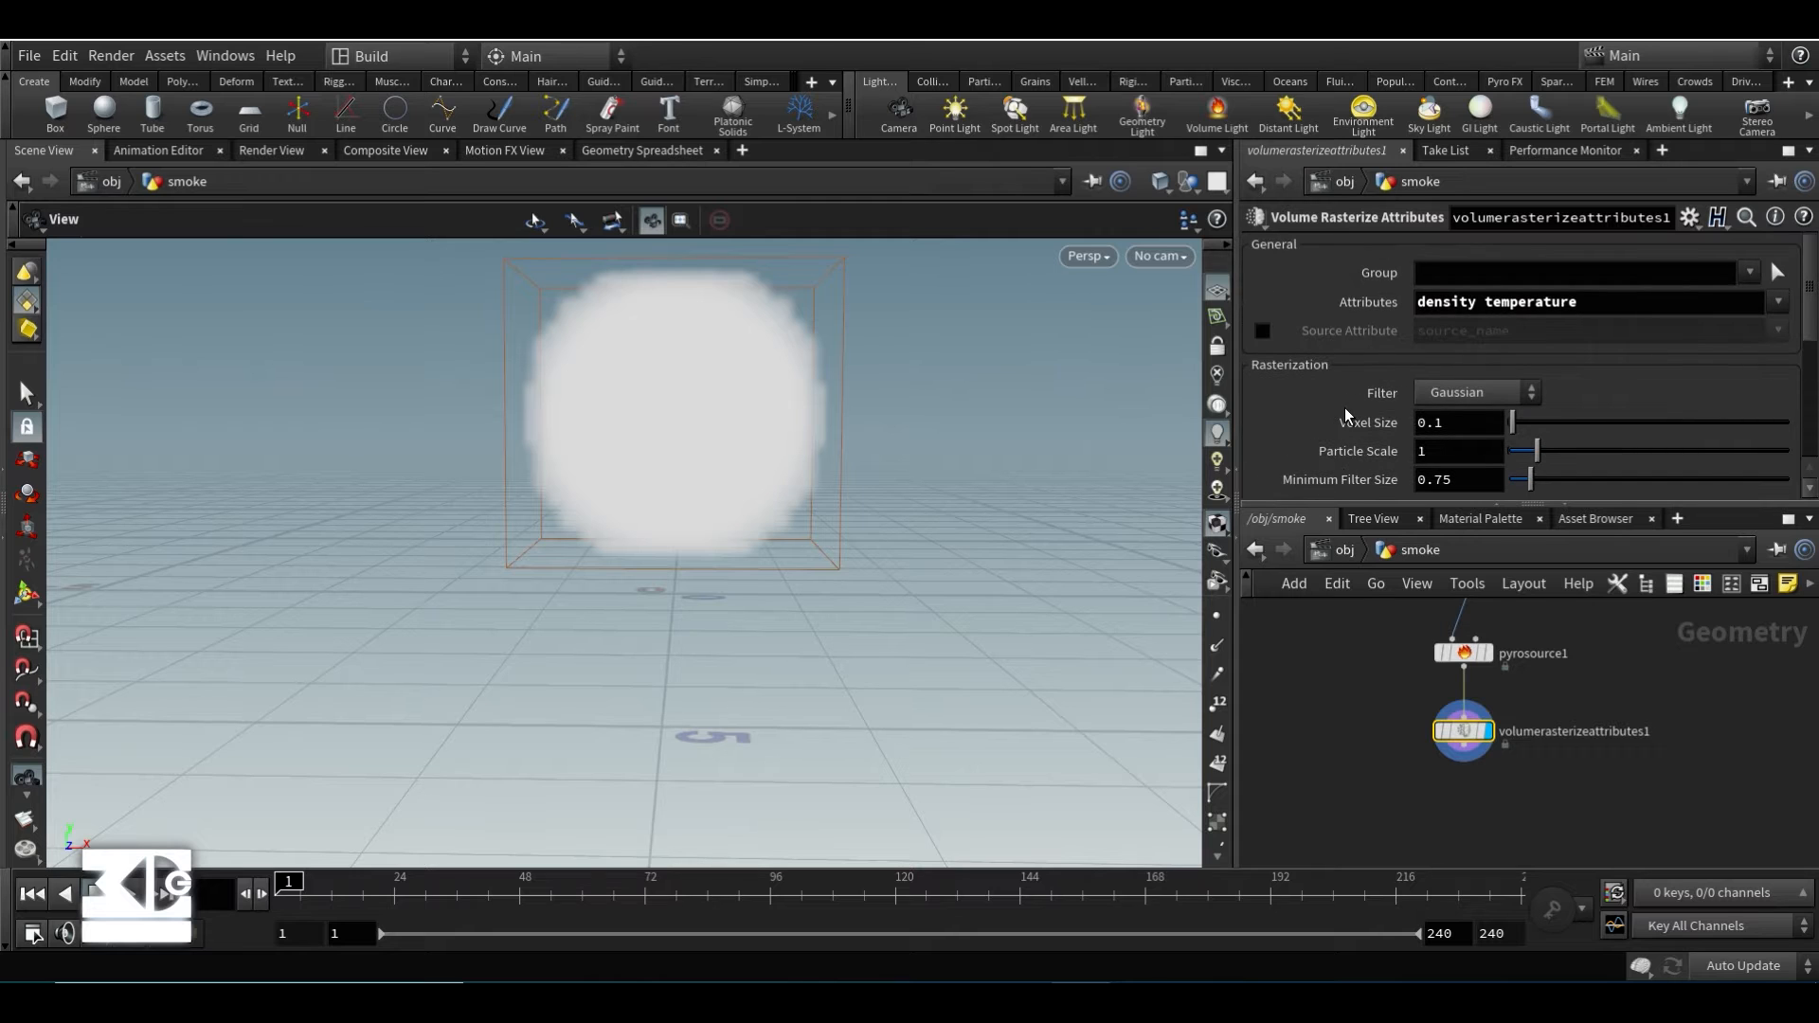
pyautogui.scroll(-4, 1346, 408)
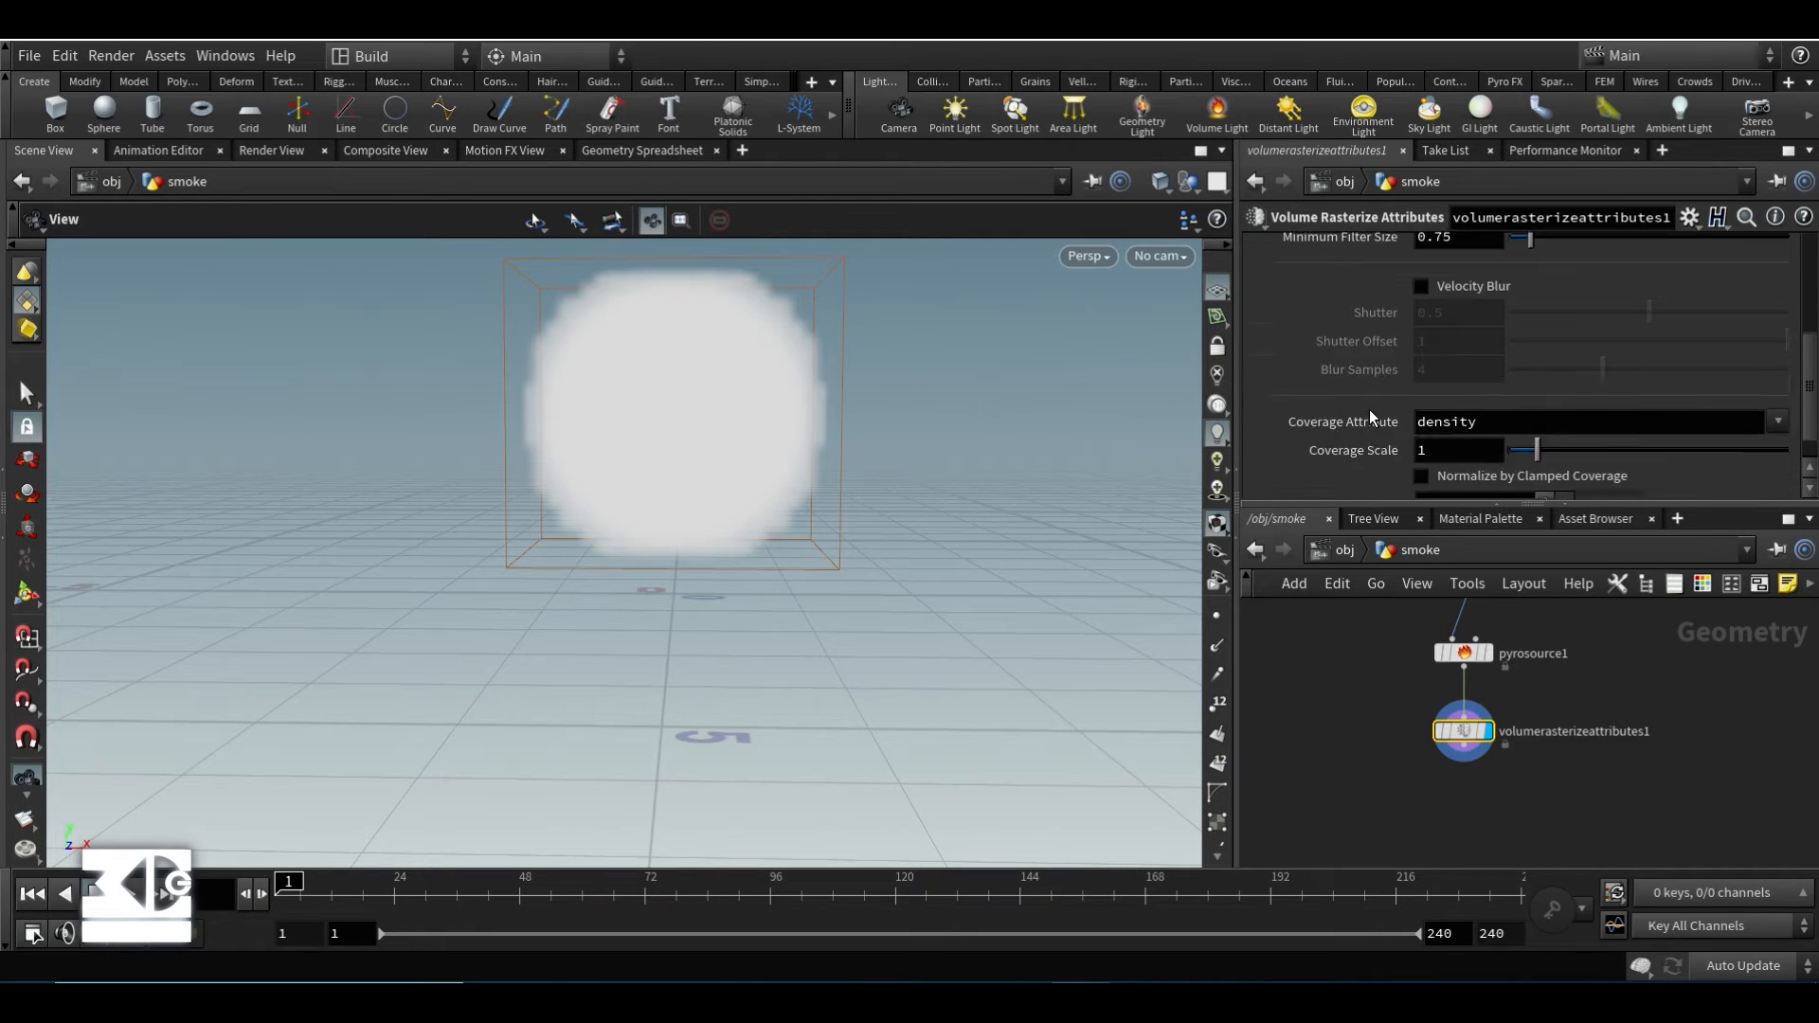
pyautogui.scroll(-1, 1370, 414)
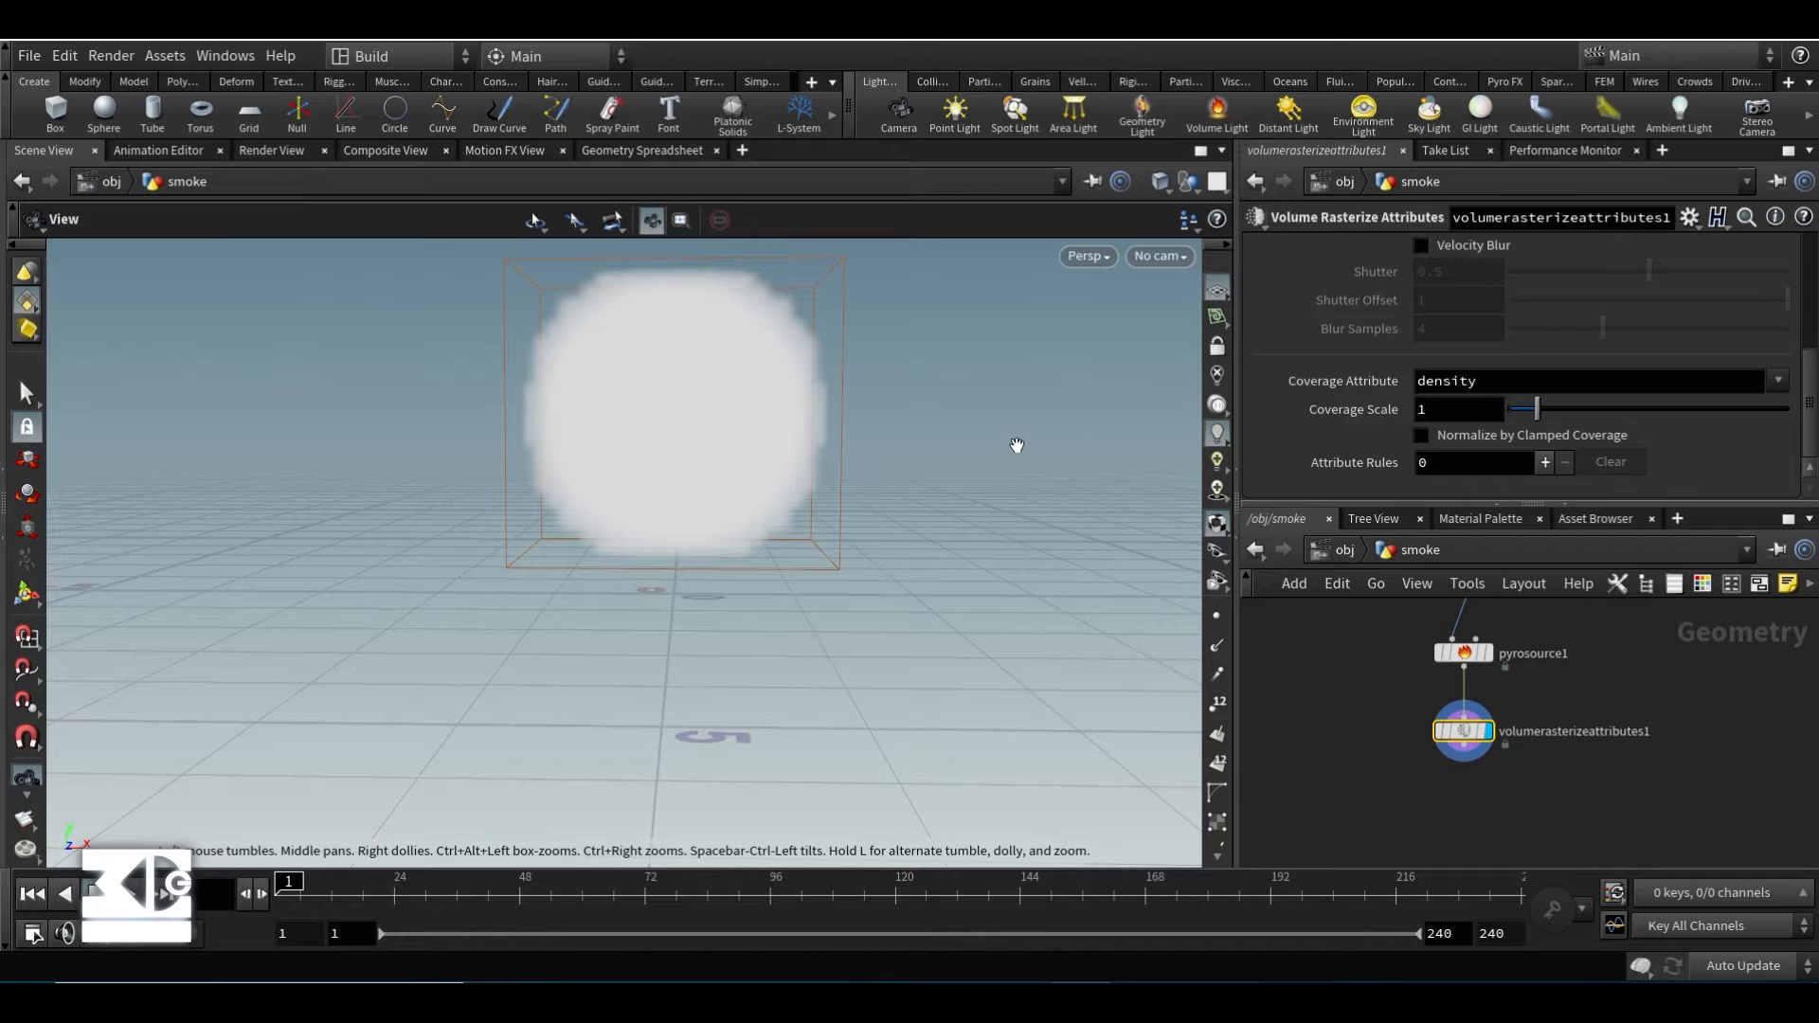
# - Switch the viewport background from the light color scheme to a dark one in the display options
pyautogui.scroll(2, 987, 503)
pyautogui.press('d')
pyautogui.click(1095, 277)
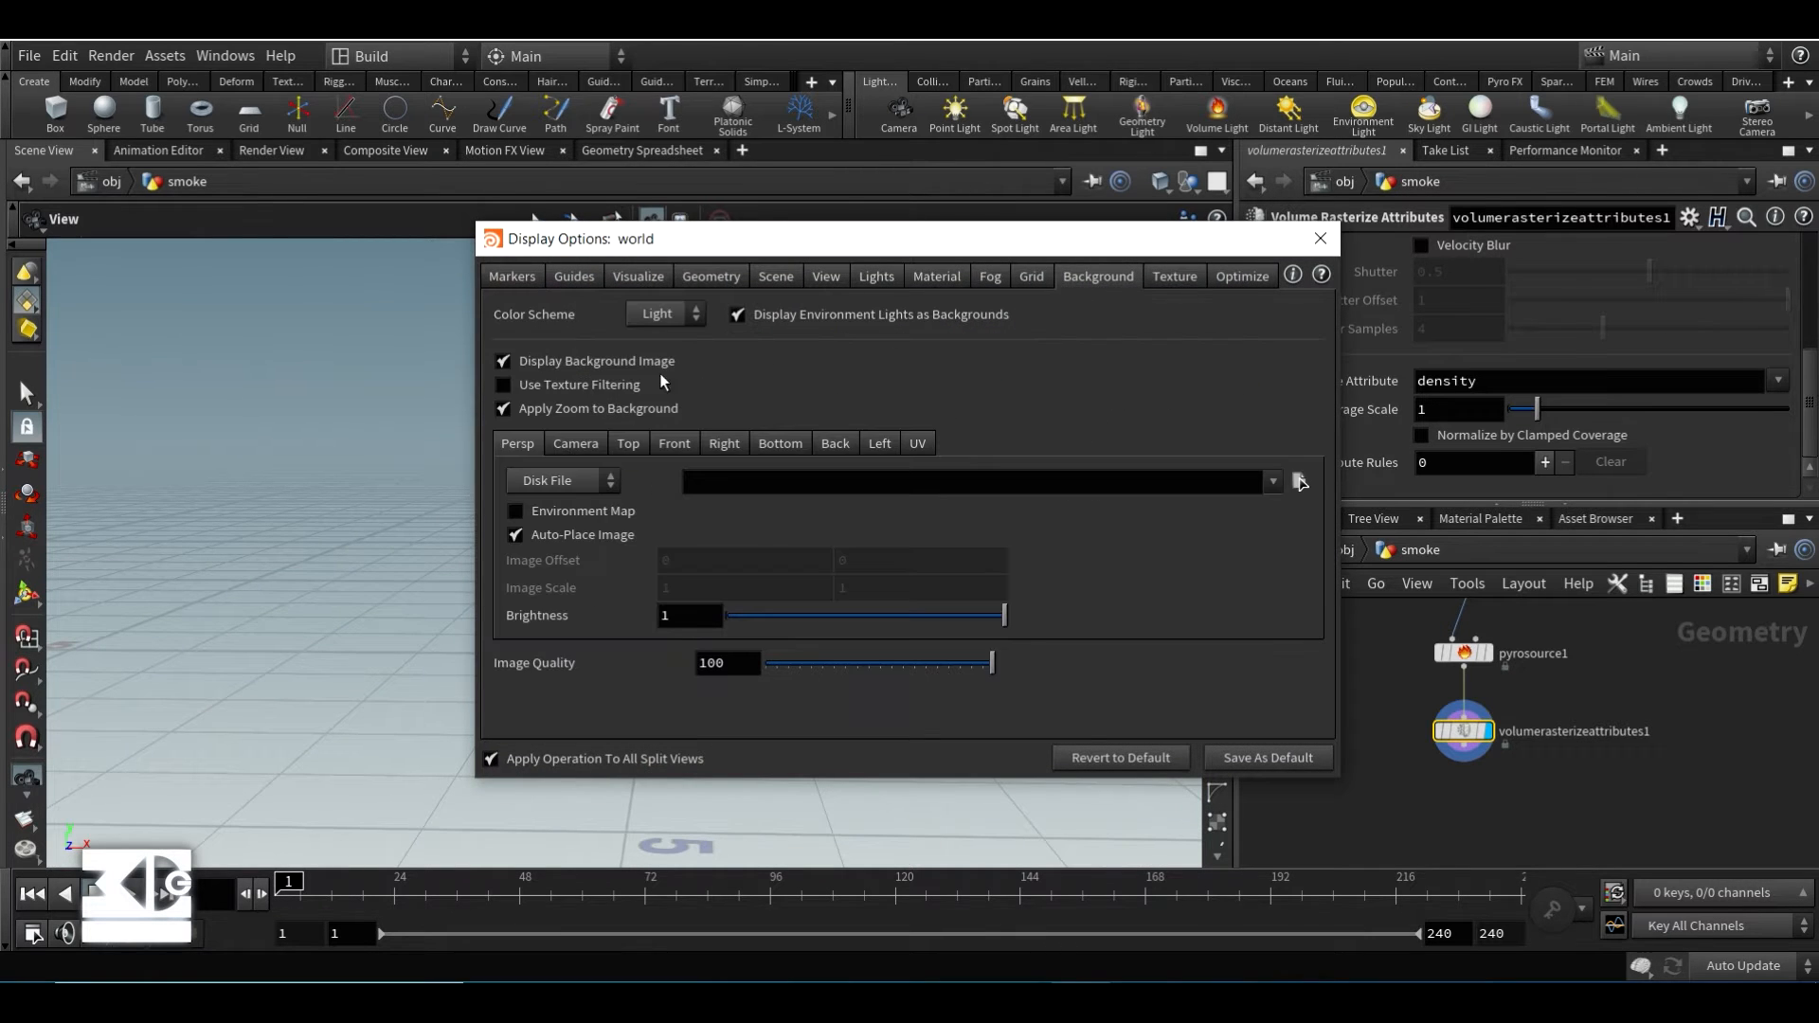
pyautogui.moveTo(635, 318); pyautogui.dragTo(641, 357)
pyautogui.click(1320, 238)
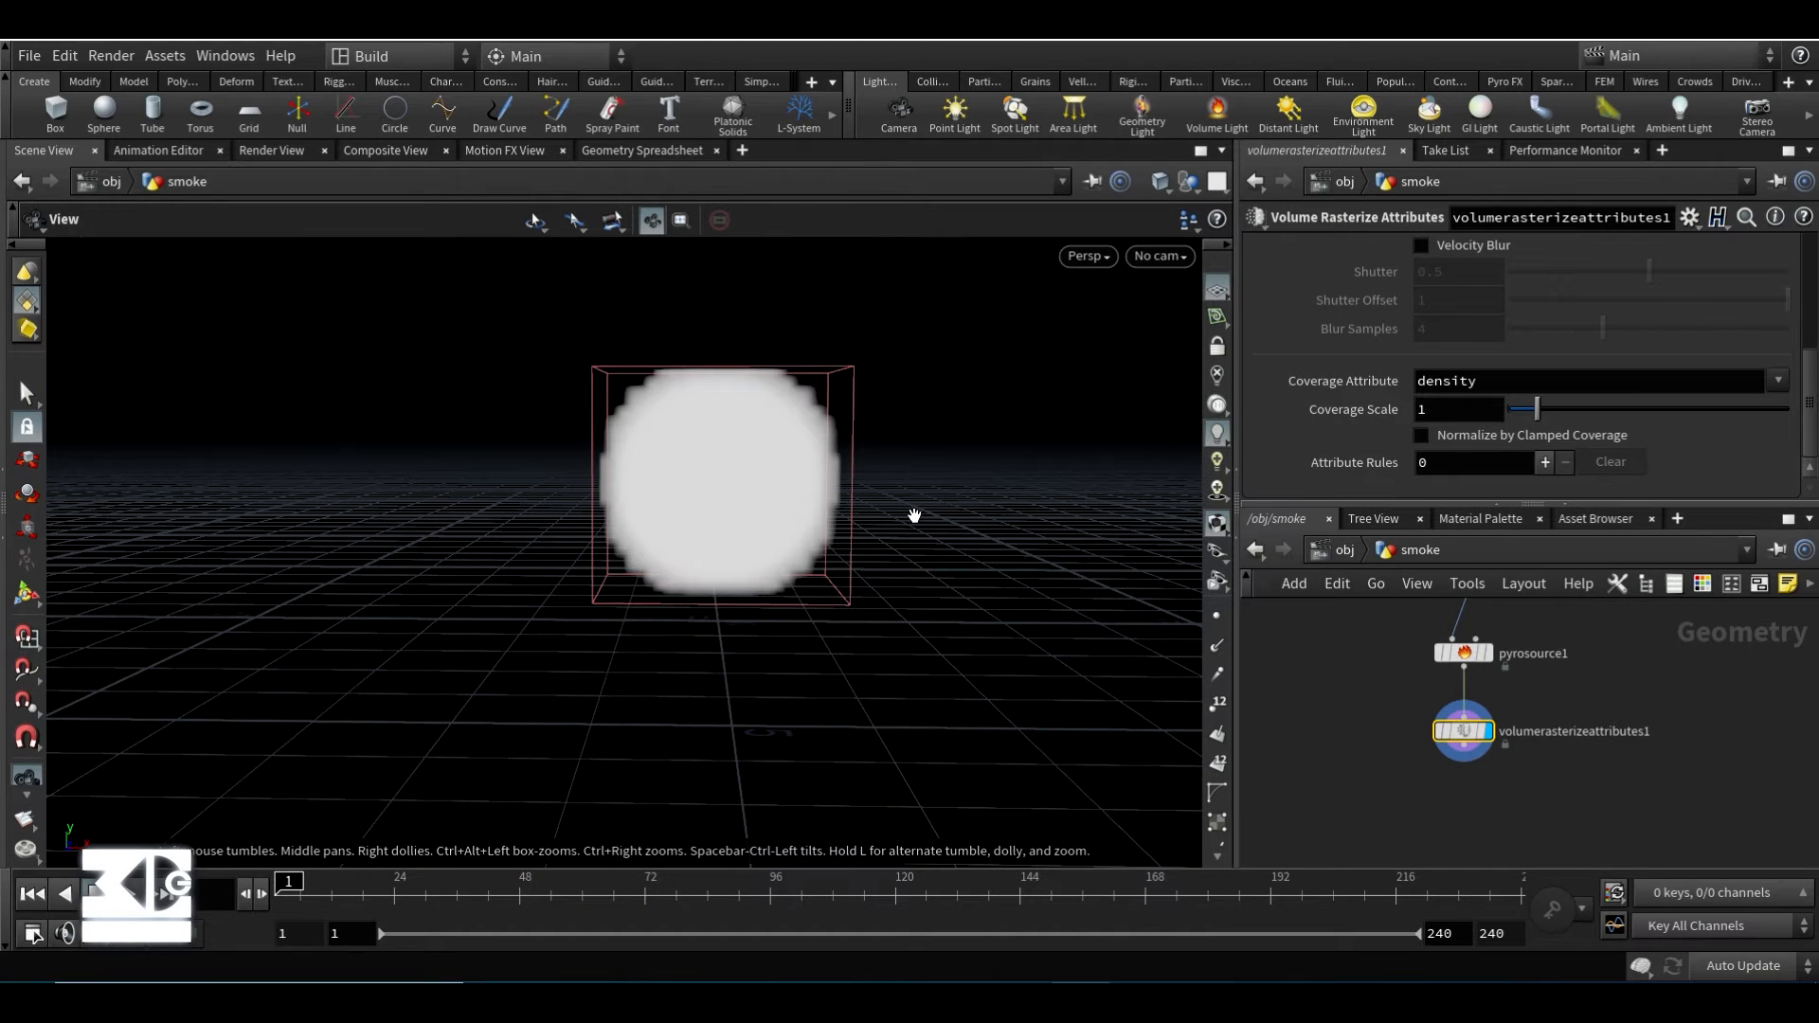
# - Check the rasterized volumes' node info, and try a particle separation of 0.05 on the Pyro Source
pyautogui.middleClick(1459, 732)
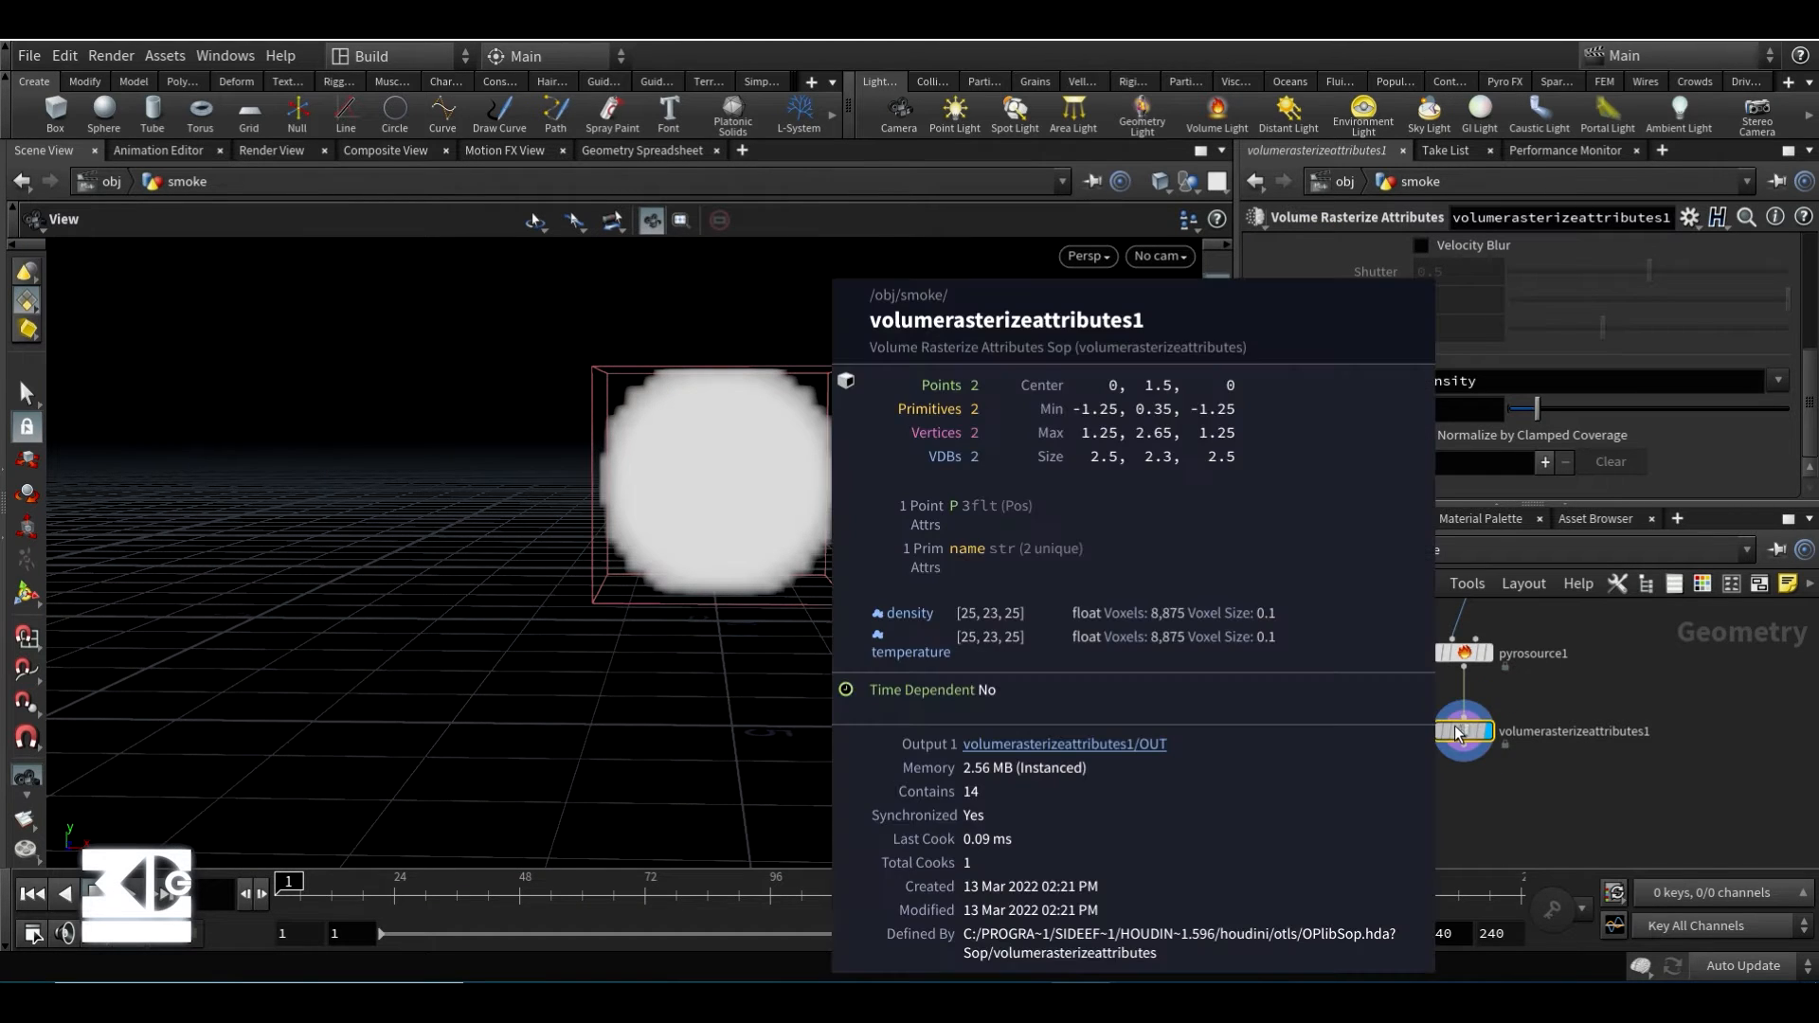
pyautogui.moveTo(1431, 673); pyautogui.dragTo(1357, 720, button='middle')
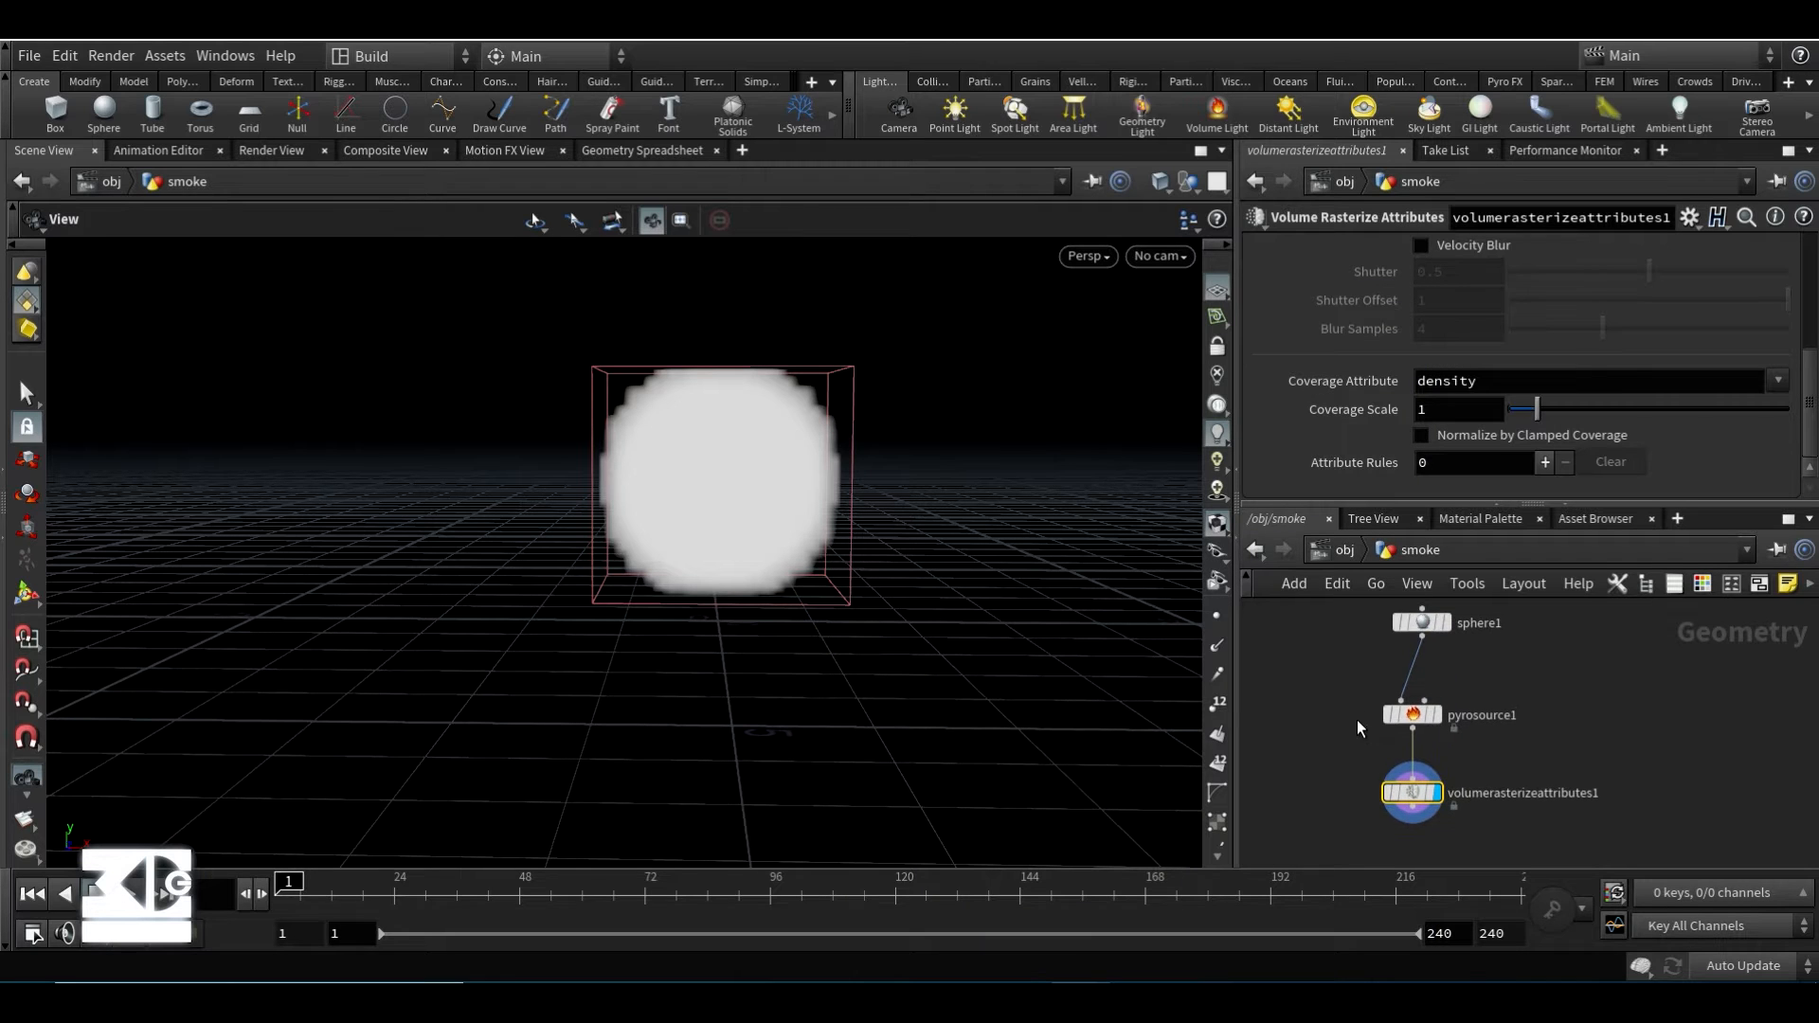
pyautogui.click(1411, 713)
pyautogui.scroll(5, 1397, 362)
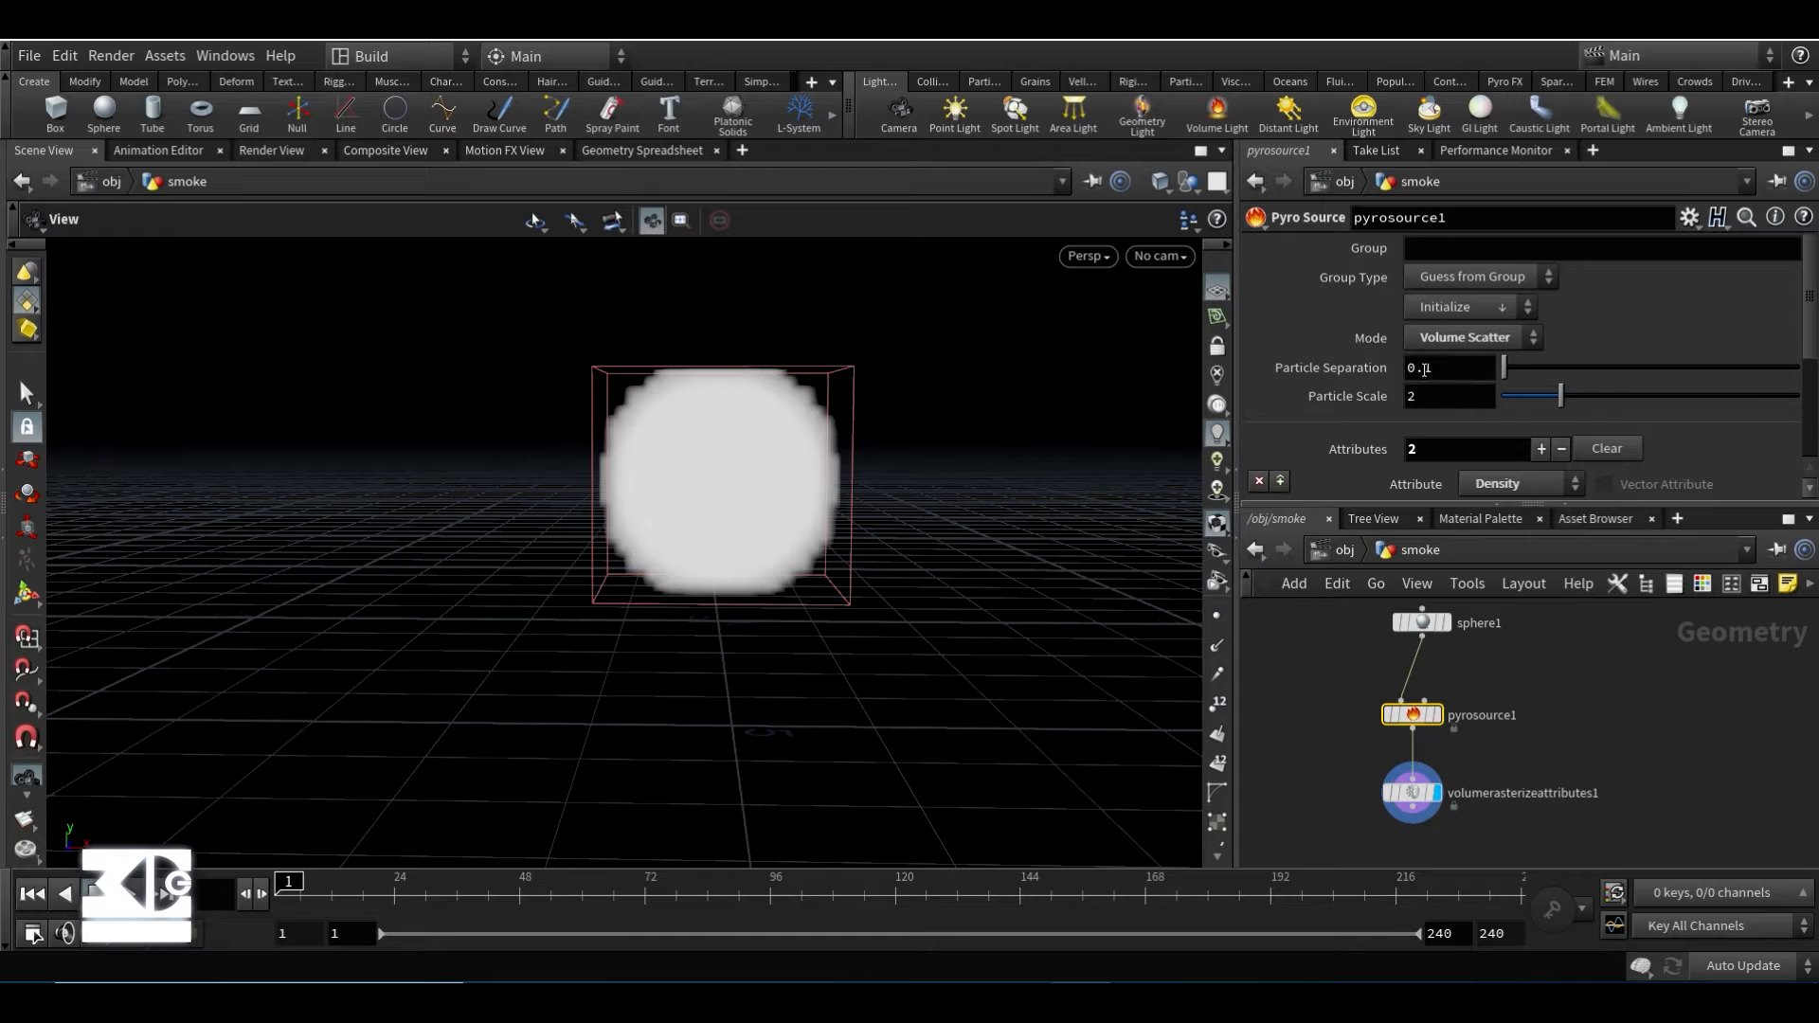
pyautogui.doubleClick(1426, 368)
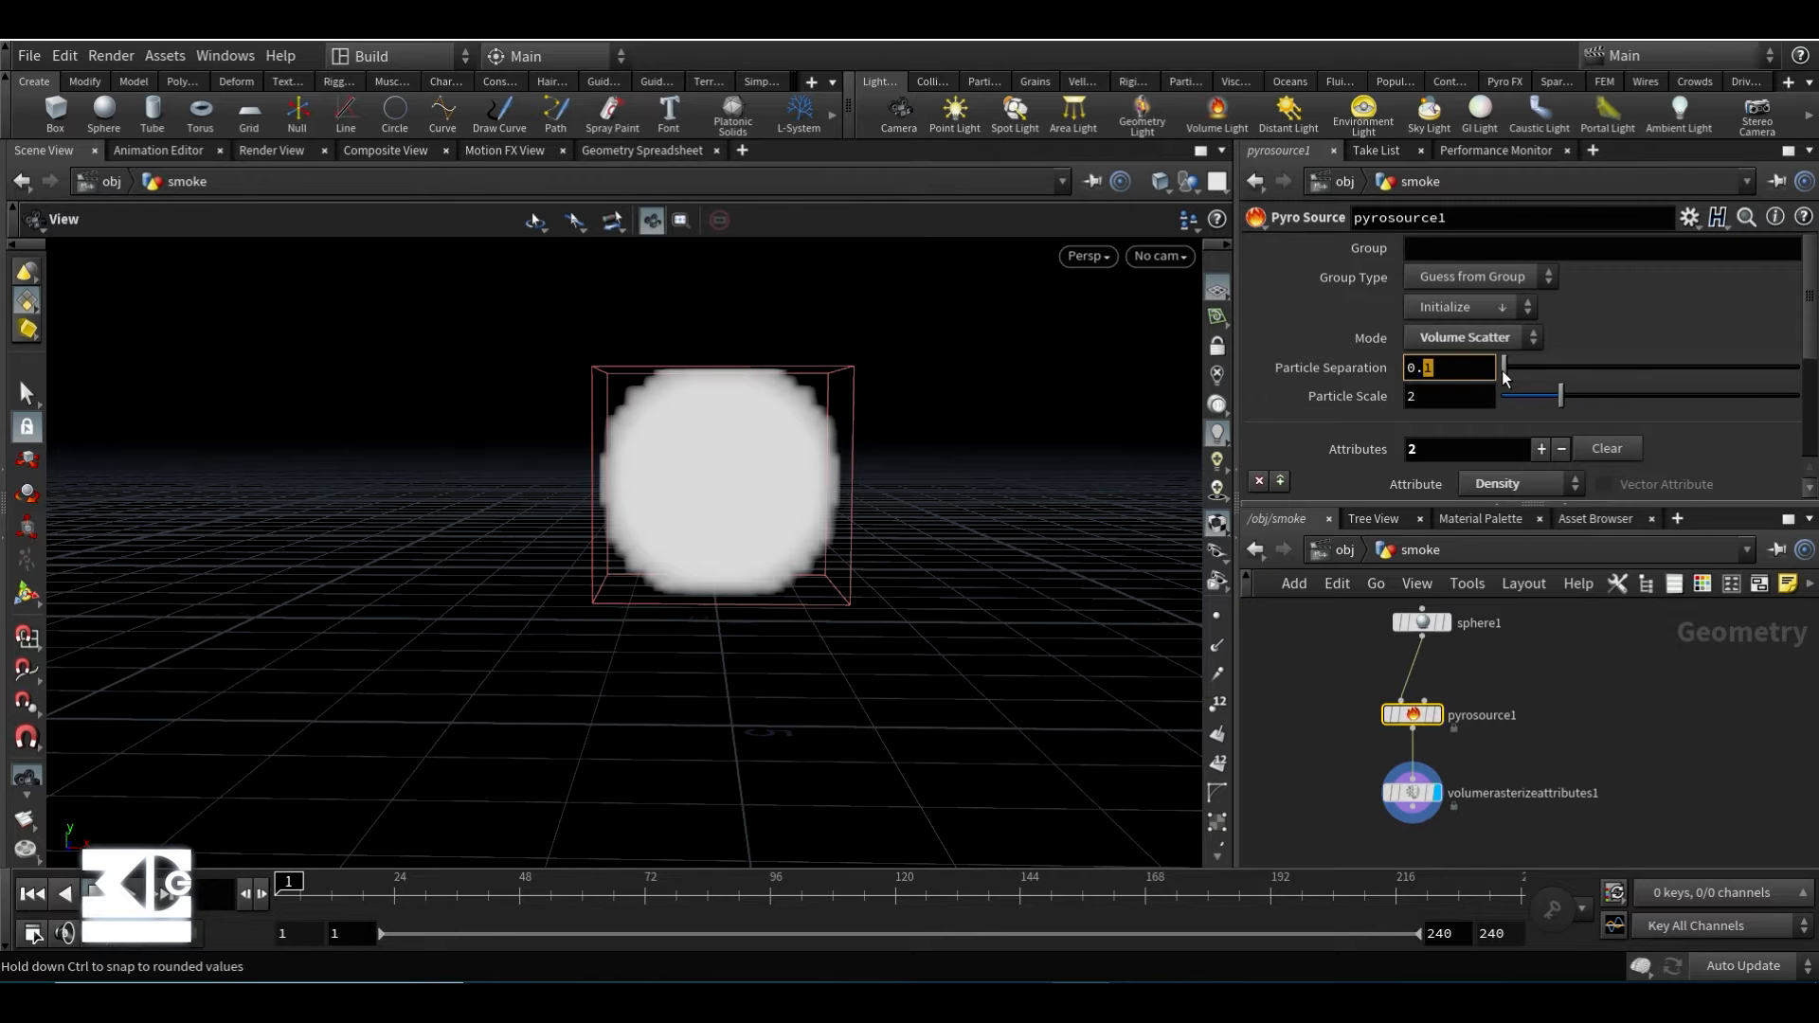
pyautogui.write('05')
pyautogui.press('Return')
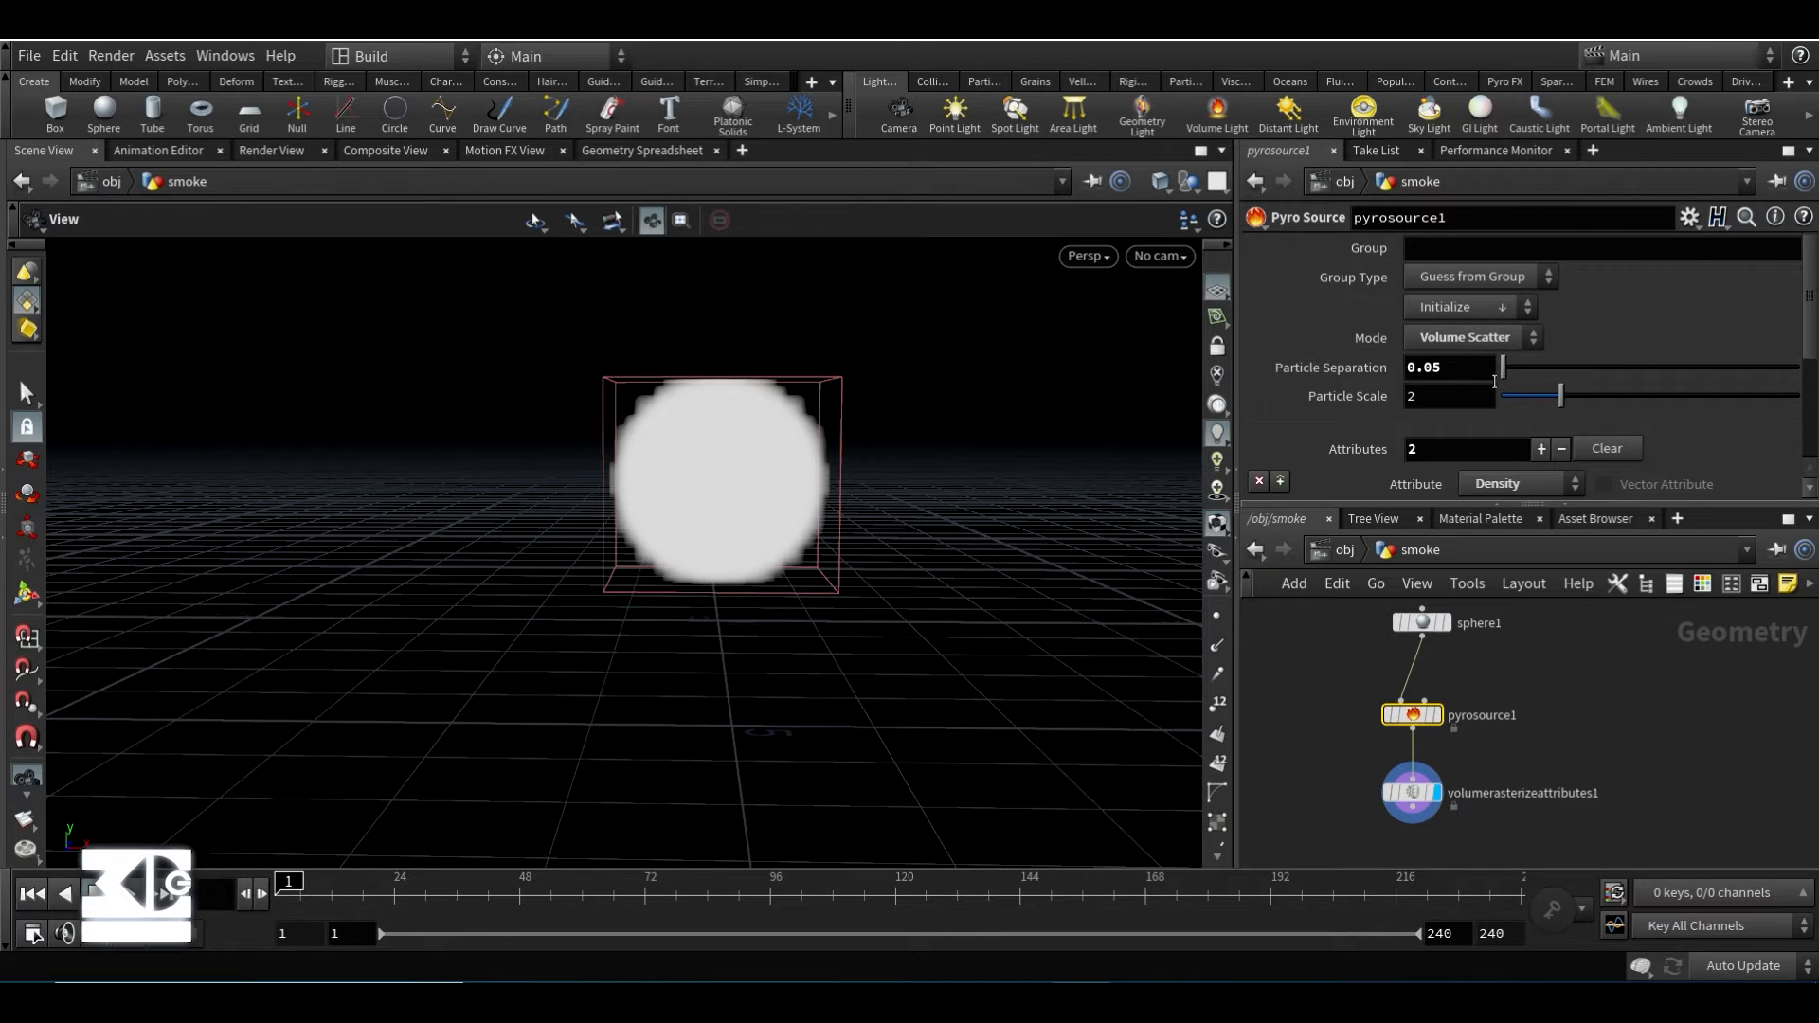
# - Set the voxel size of the Volume Rasterize Attributes node to 0.05
pyautogui.click(1406, 777)
pyautogui.scroll(-3, 1410, 406)
pyautogui.scroll(1, 1410, 406)
pyautogui.click(1437, 379)
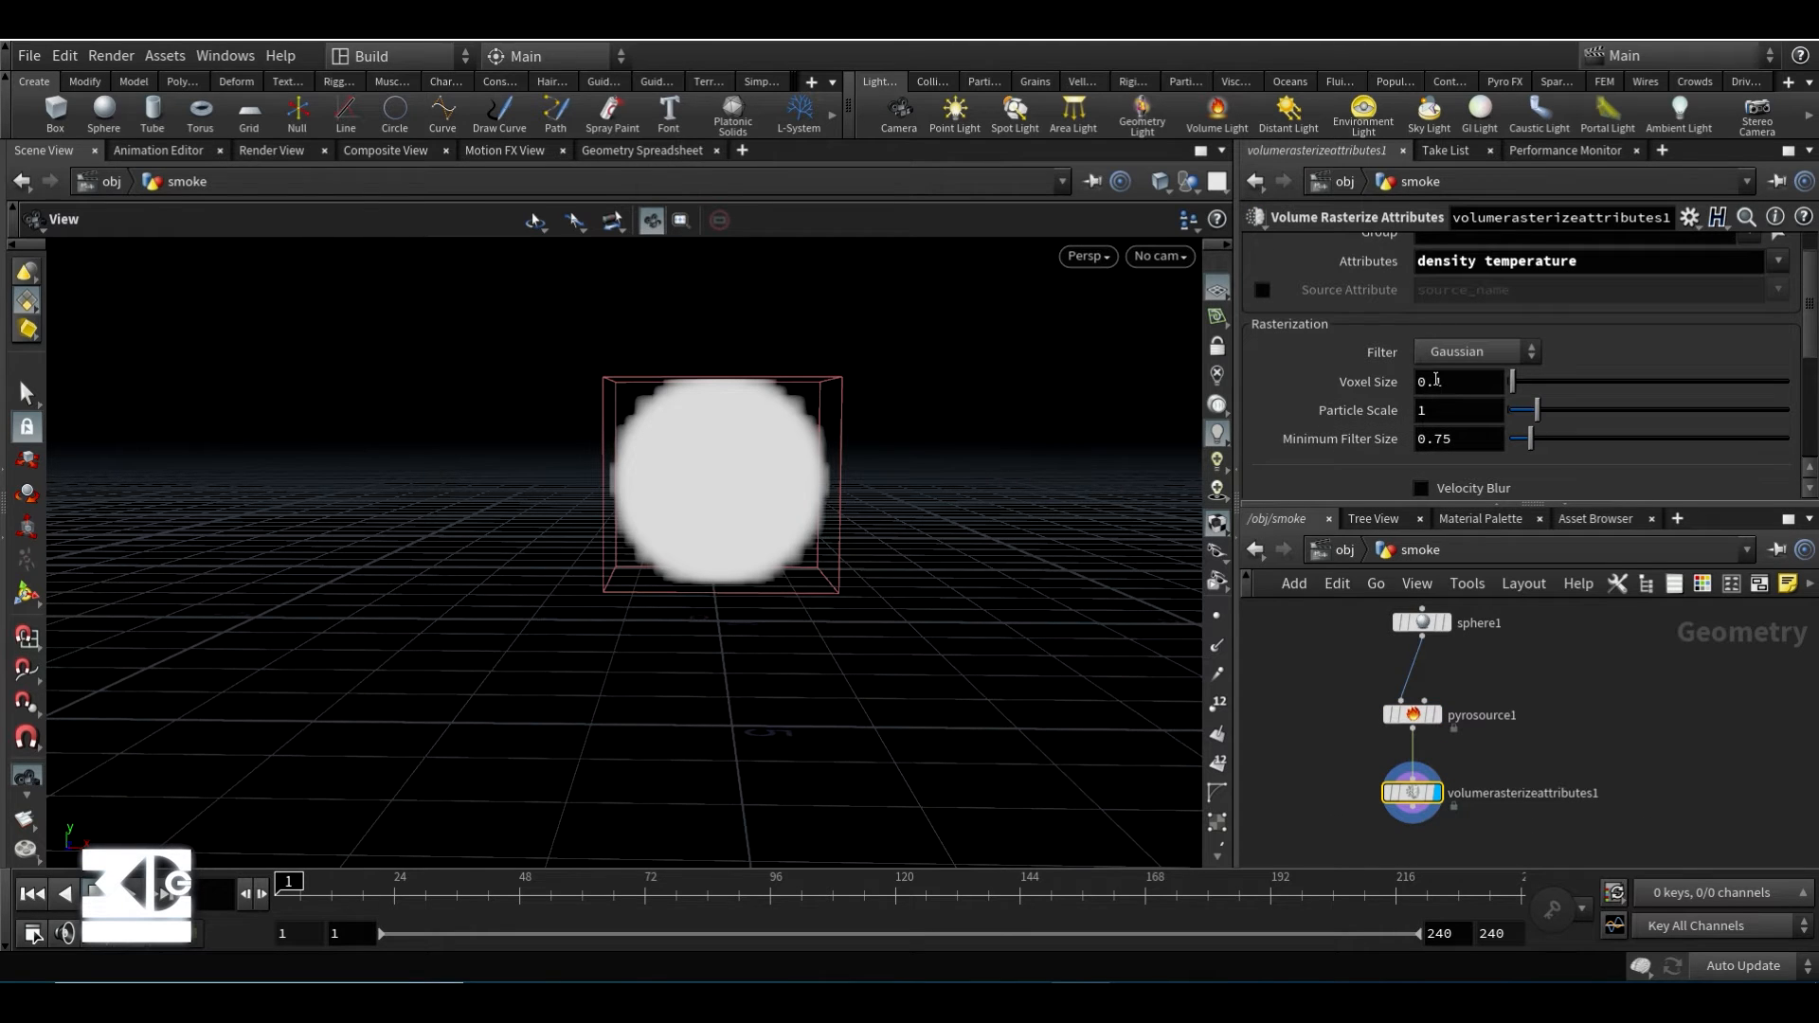
pyautogui.press('BackSpace')
pyautogui.write('05')
pyautogui.press('Return')
# - Set the Pyro Source's particle separation back to 0.1
pyautogui.click(1418, 720)
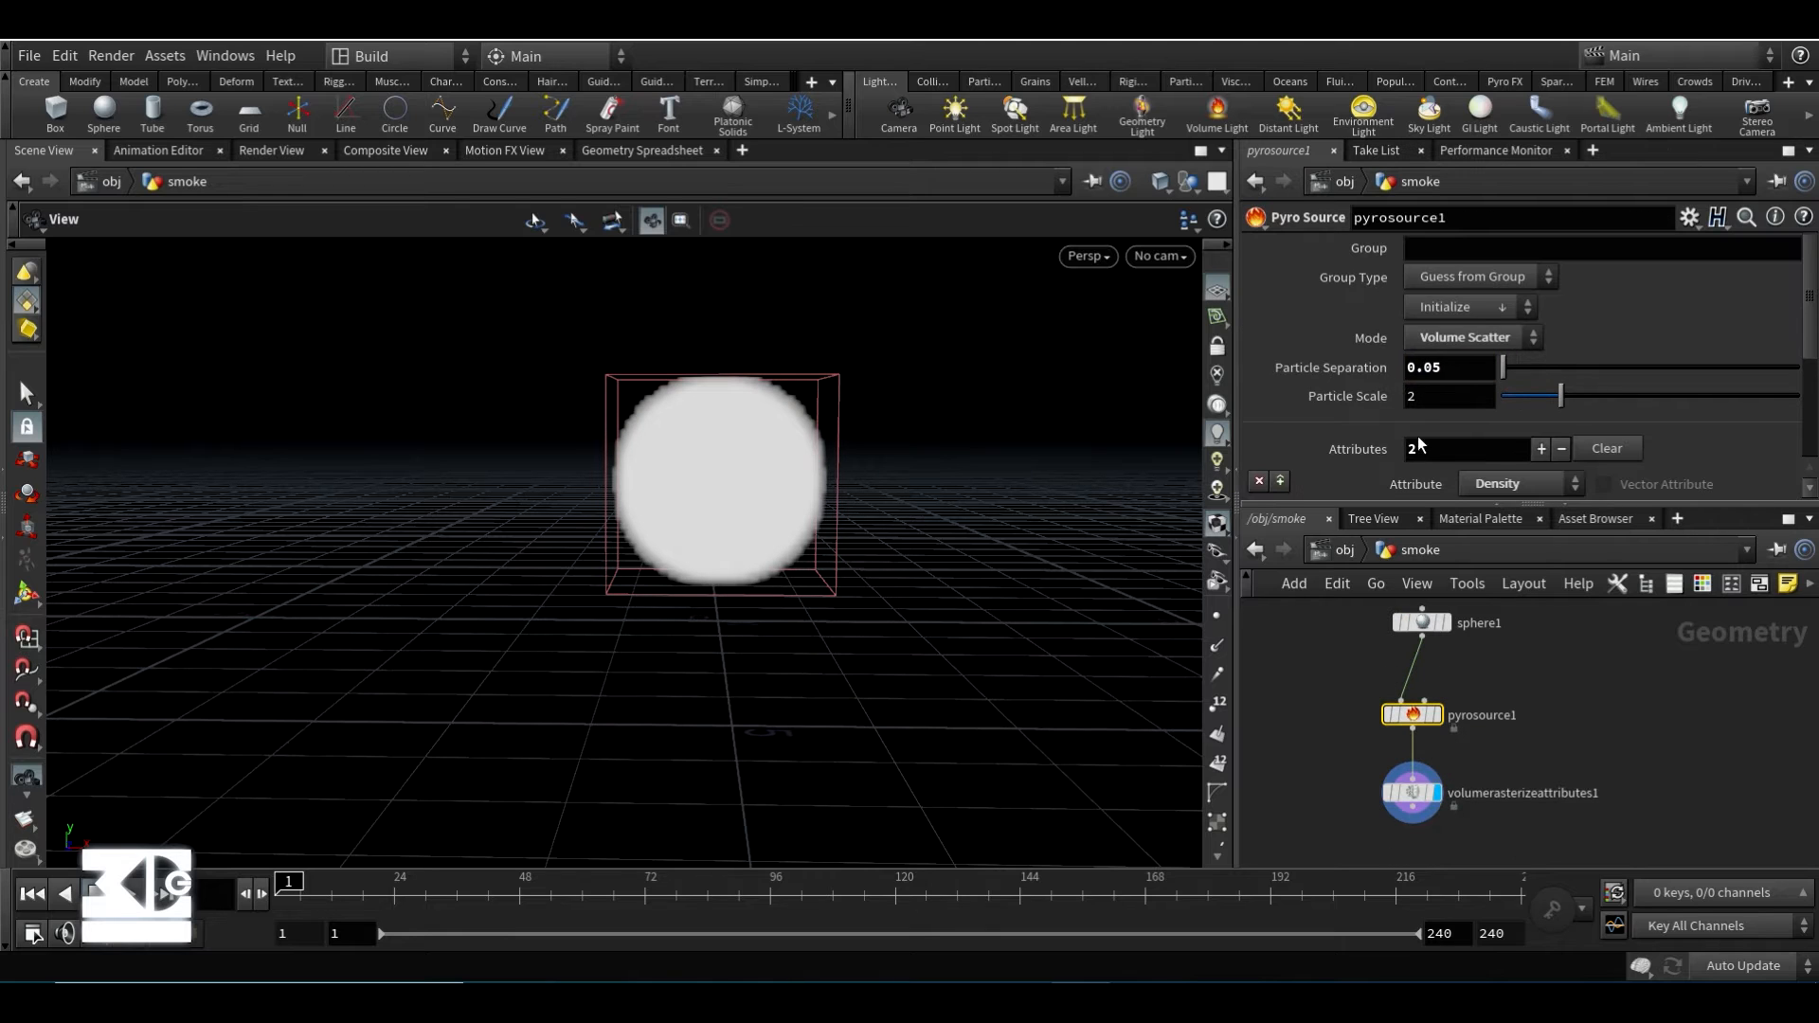
pyautogui.moveTo(1440, 370); pyautogui.dragTo(1337, 372)
pyautogui.write('0.1')
pyautogui.press('Return')
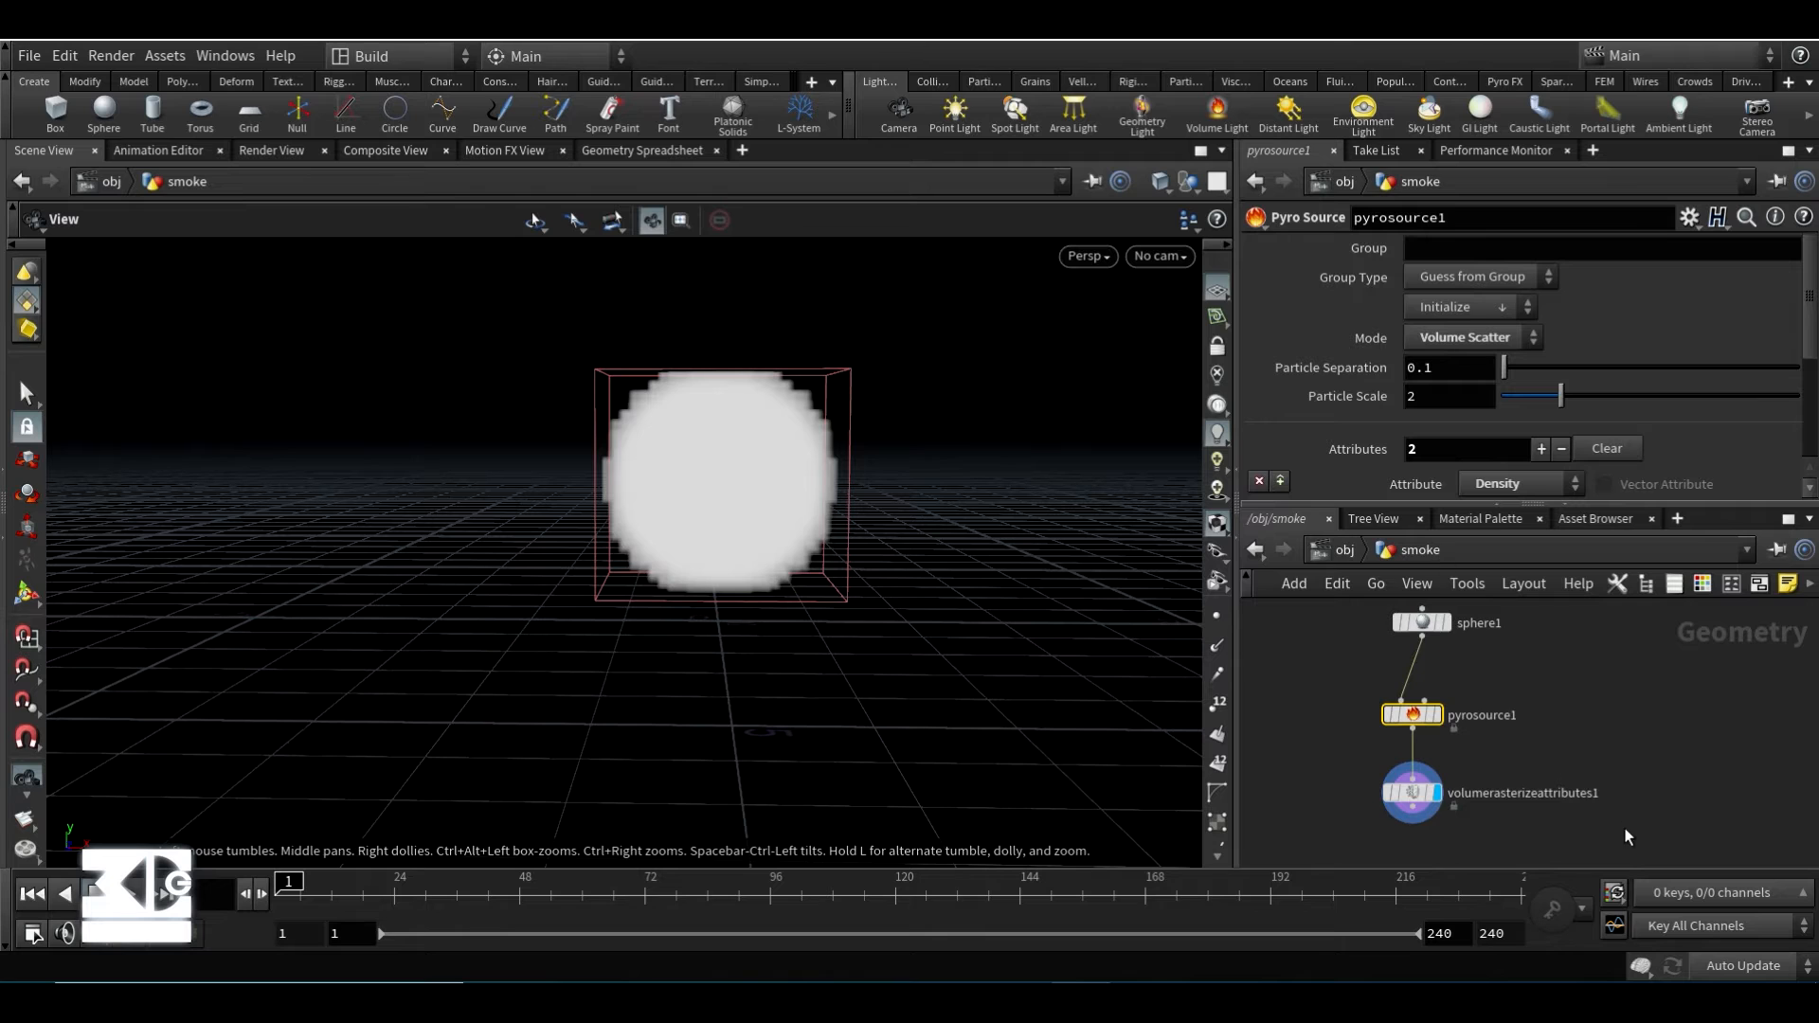
# - Add a Pyro Solver node fed by the Volume Rasterize Attributes node and display its output
pyautogui.press('Tab')
pyautogui.write('py')
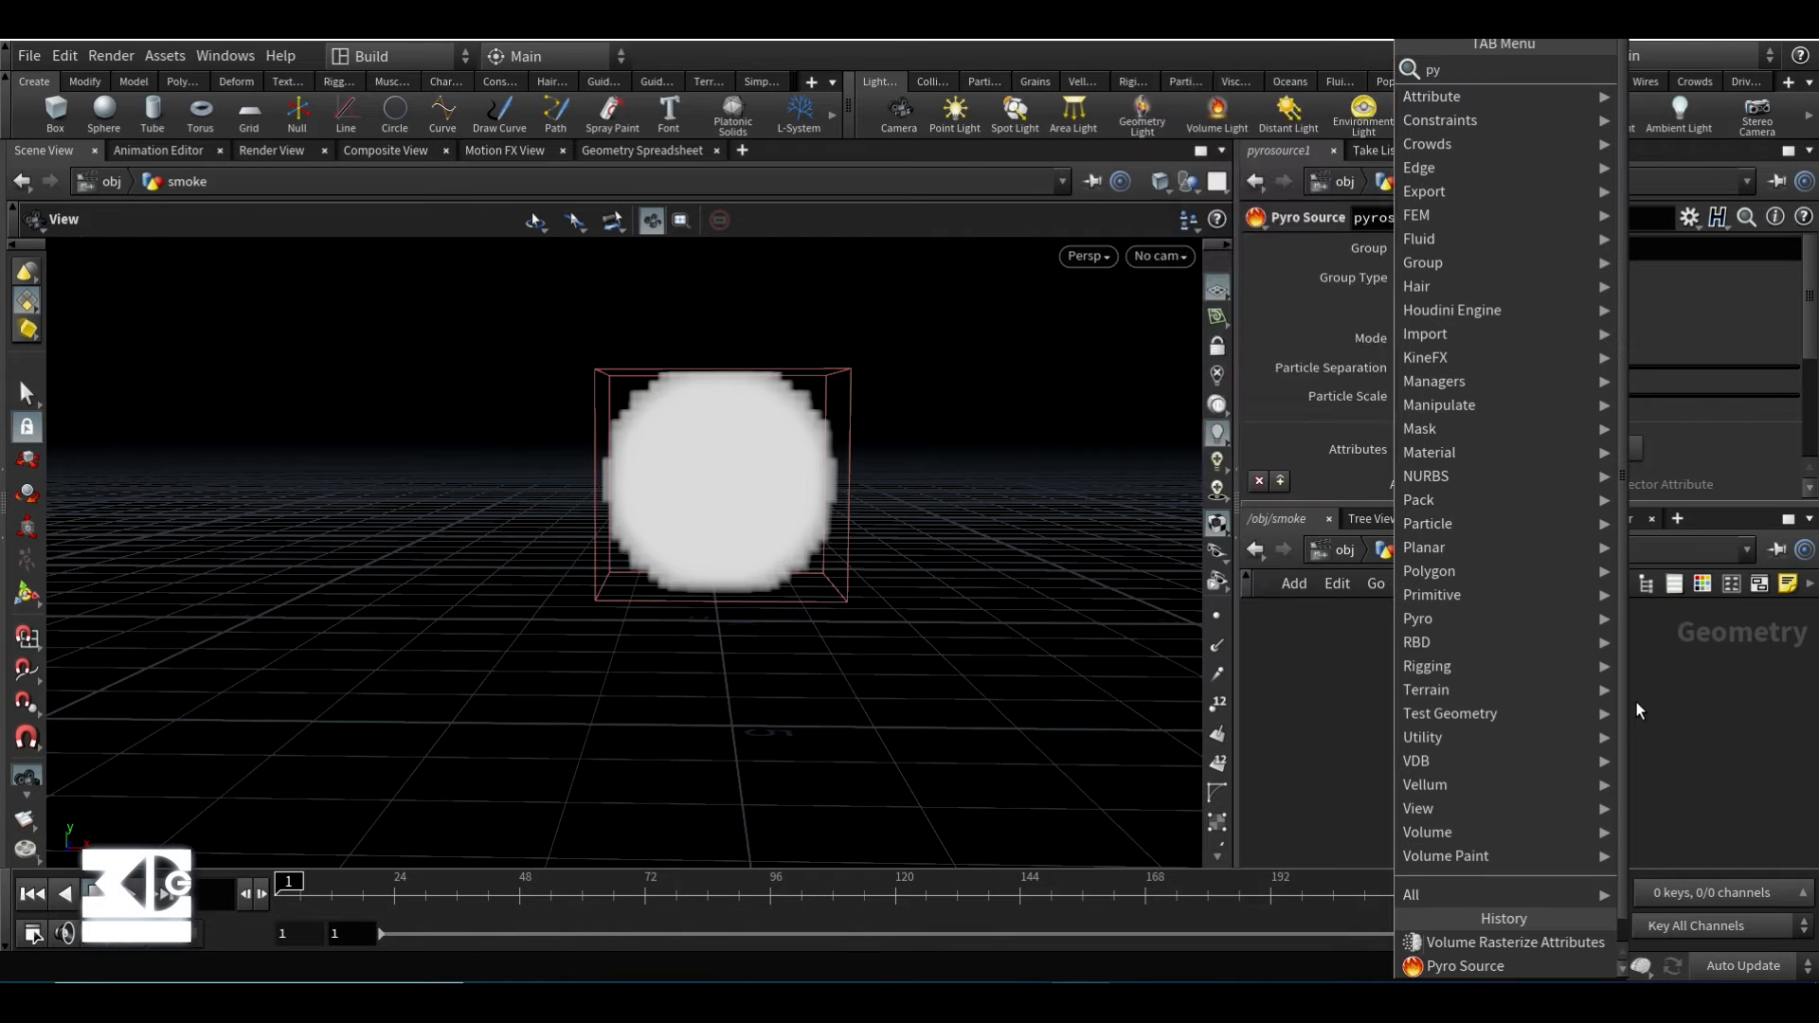
pyautogui.write('ros')
pyautogui.press('Return')
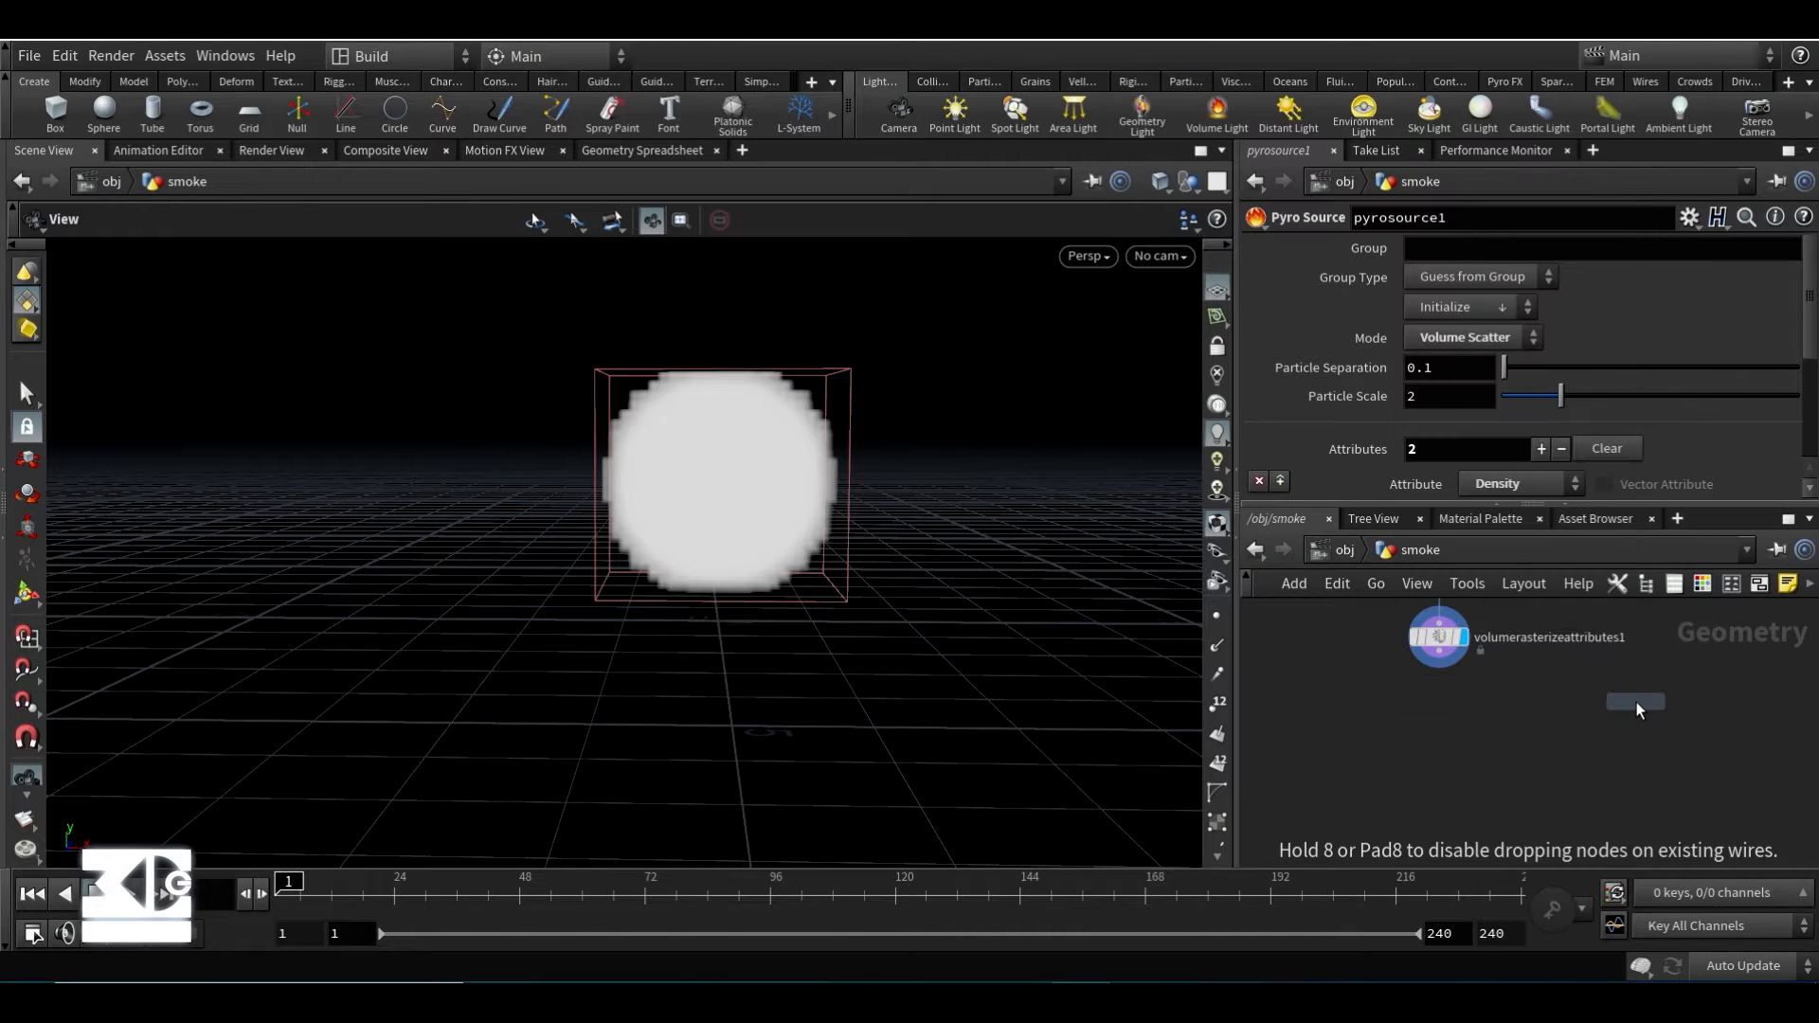
pyautogui.click(1635, 702)
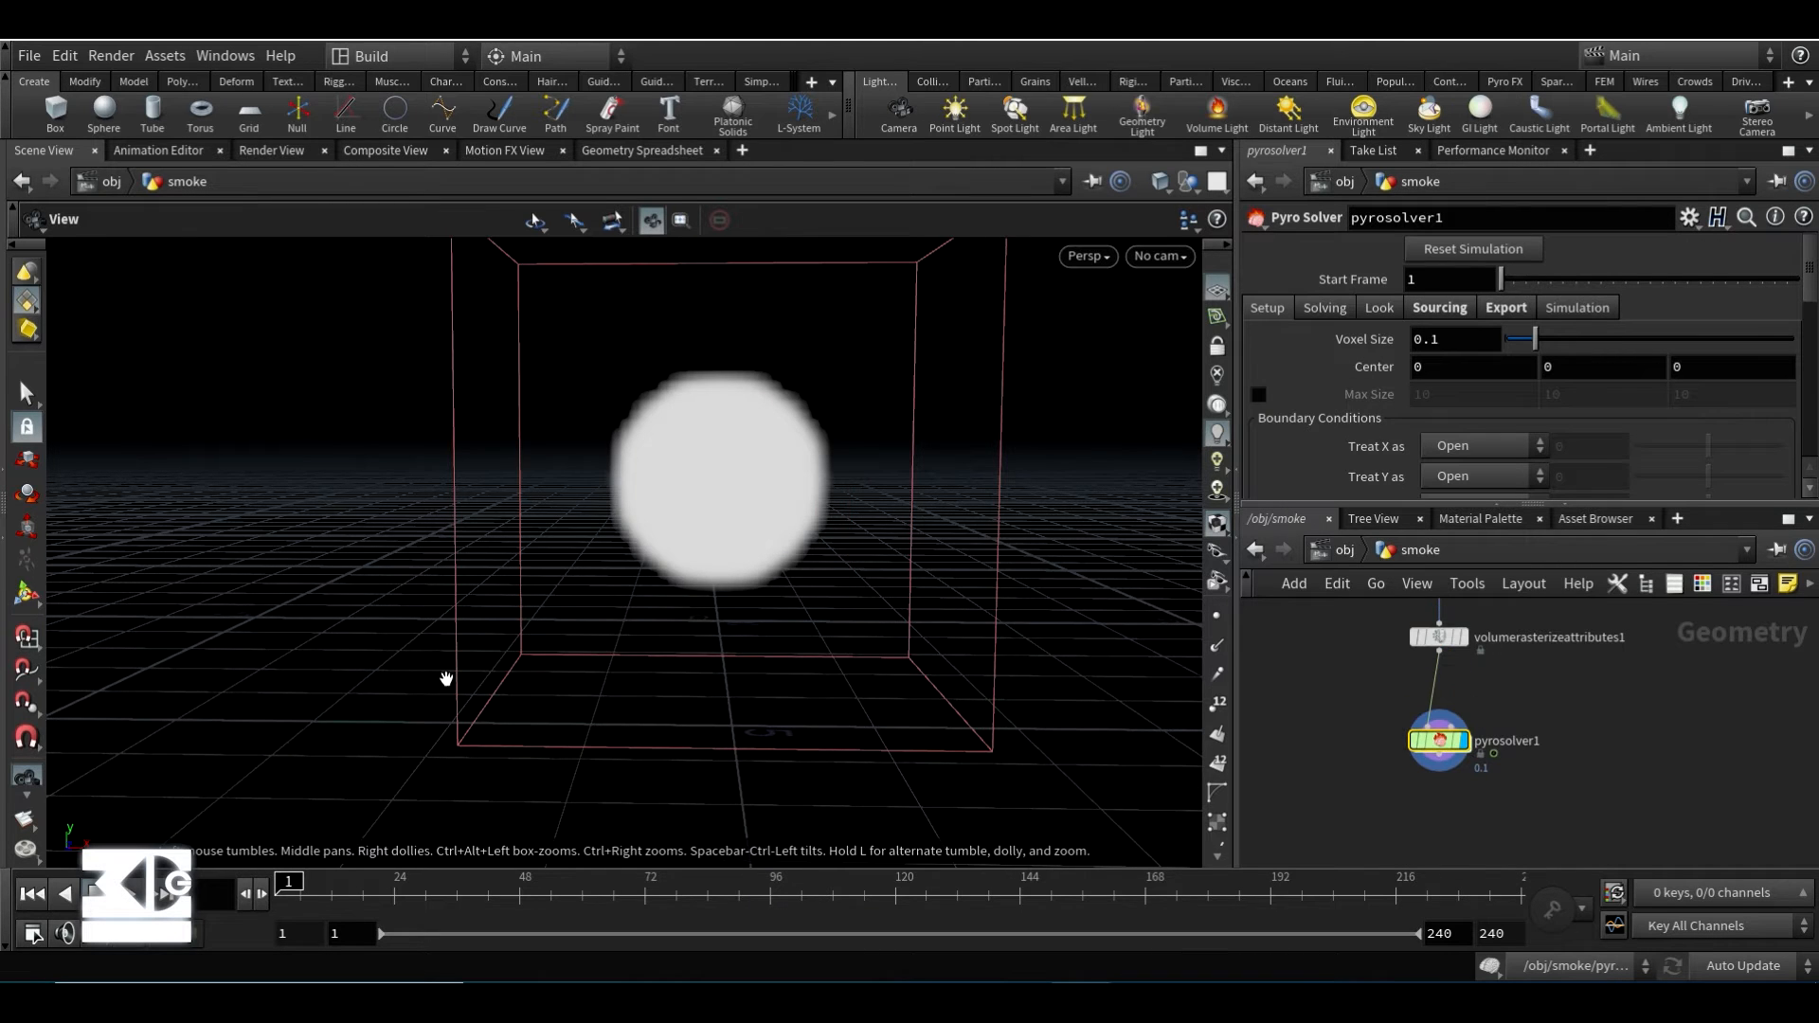
# - Play the simulation to preview the smoke rising from the source
pyautogui.scroll(-2, 458, 662)
pyautogui.moveTo(460, 662); pyautogui.dragTo(399, 740, button='middle')
pyautogui.click(135, 894)
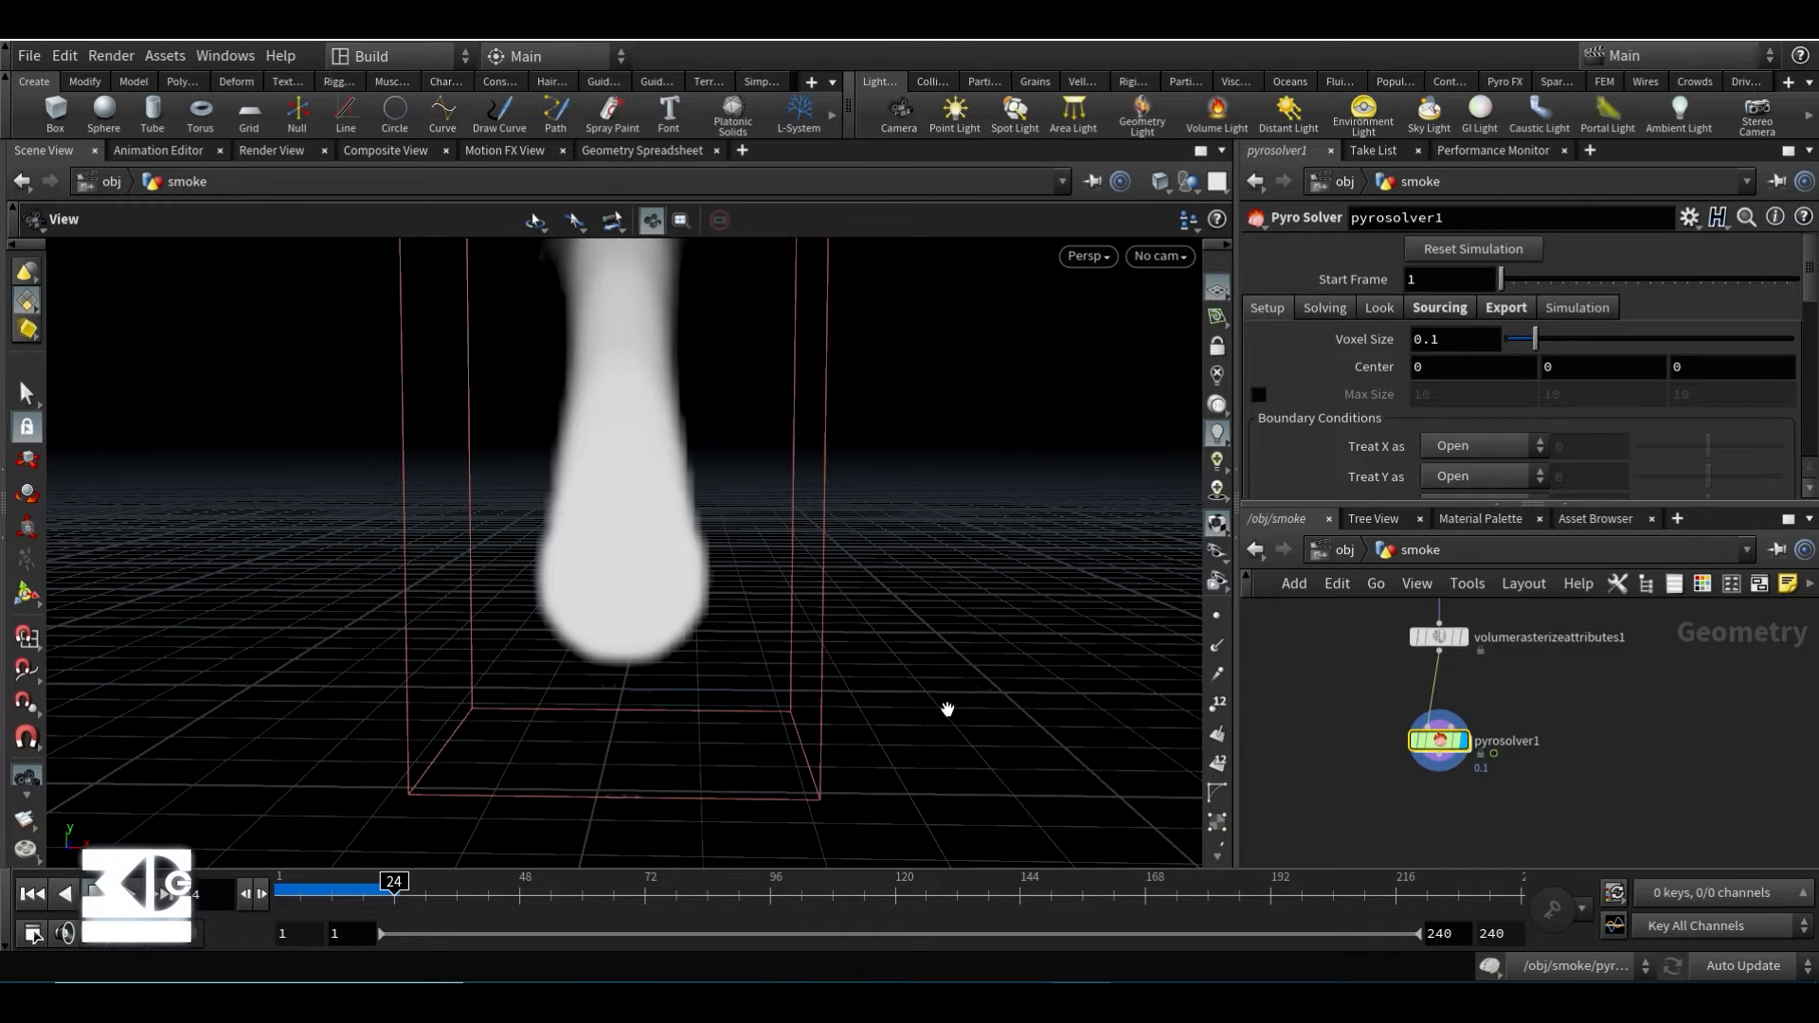
pyautogui.click(1022, 1002)
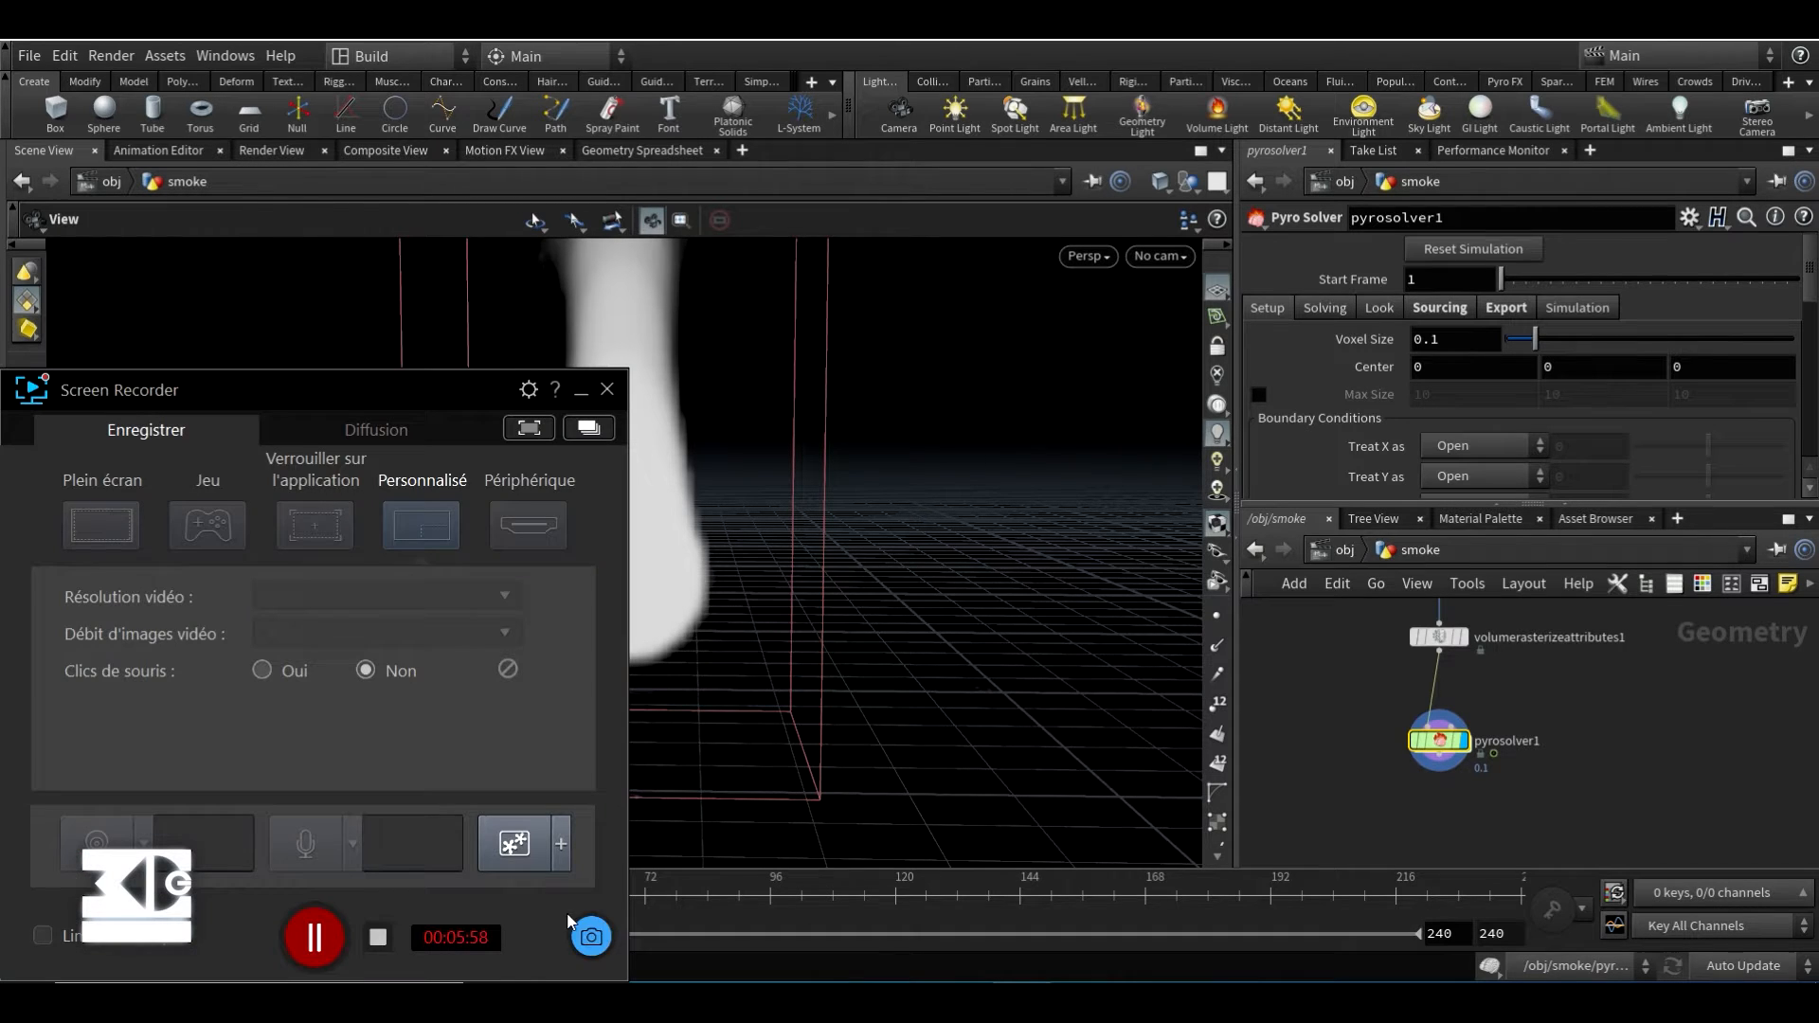
pyautogui.click(316, 937)
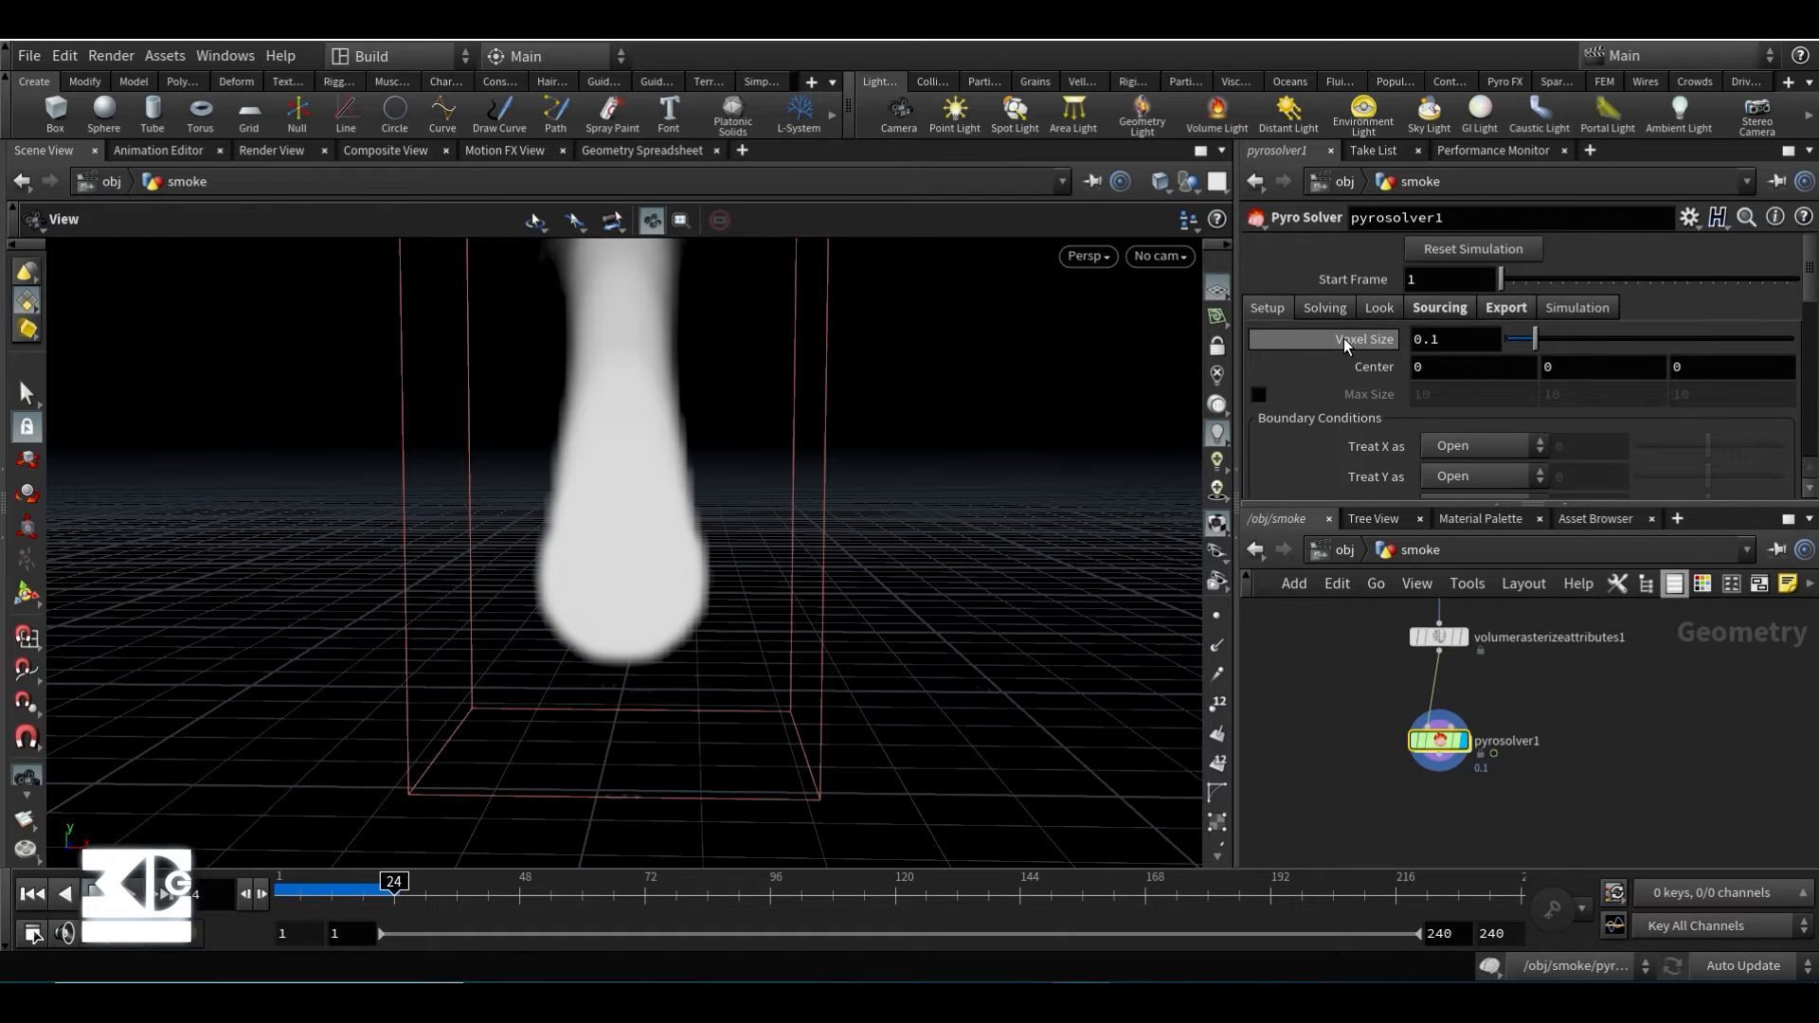
# - Review the Pyro Solver's setup parameters, including voxel size and boundary conditions, and its simulation caching settings
pyautogui.scroll(-2, 1344, 343)
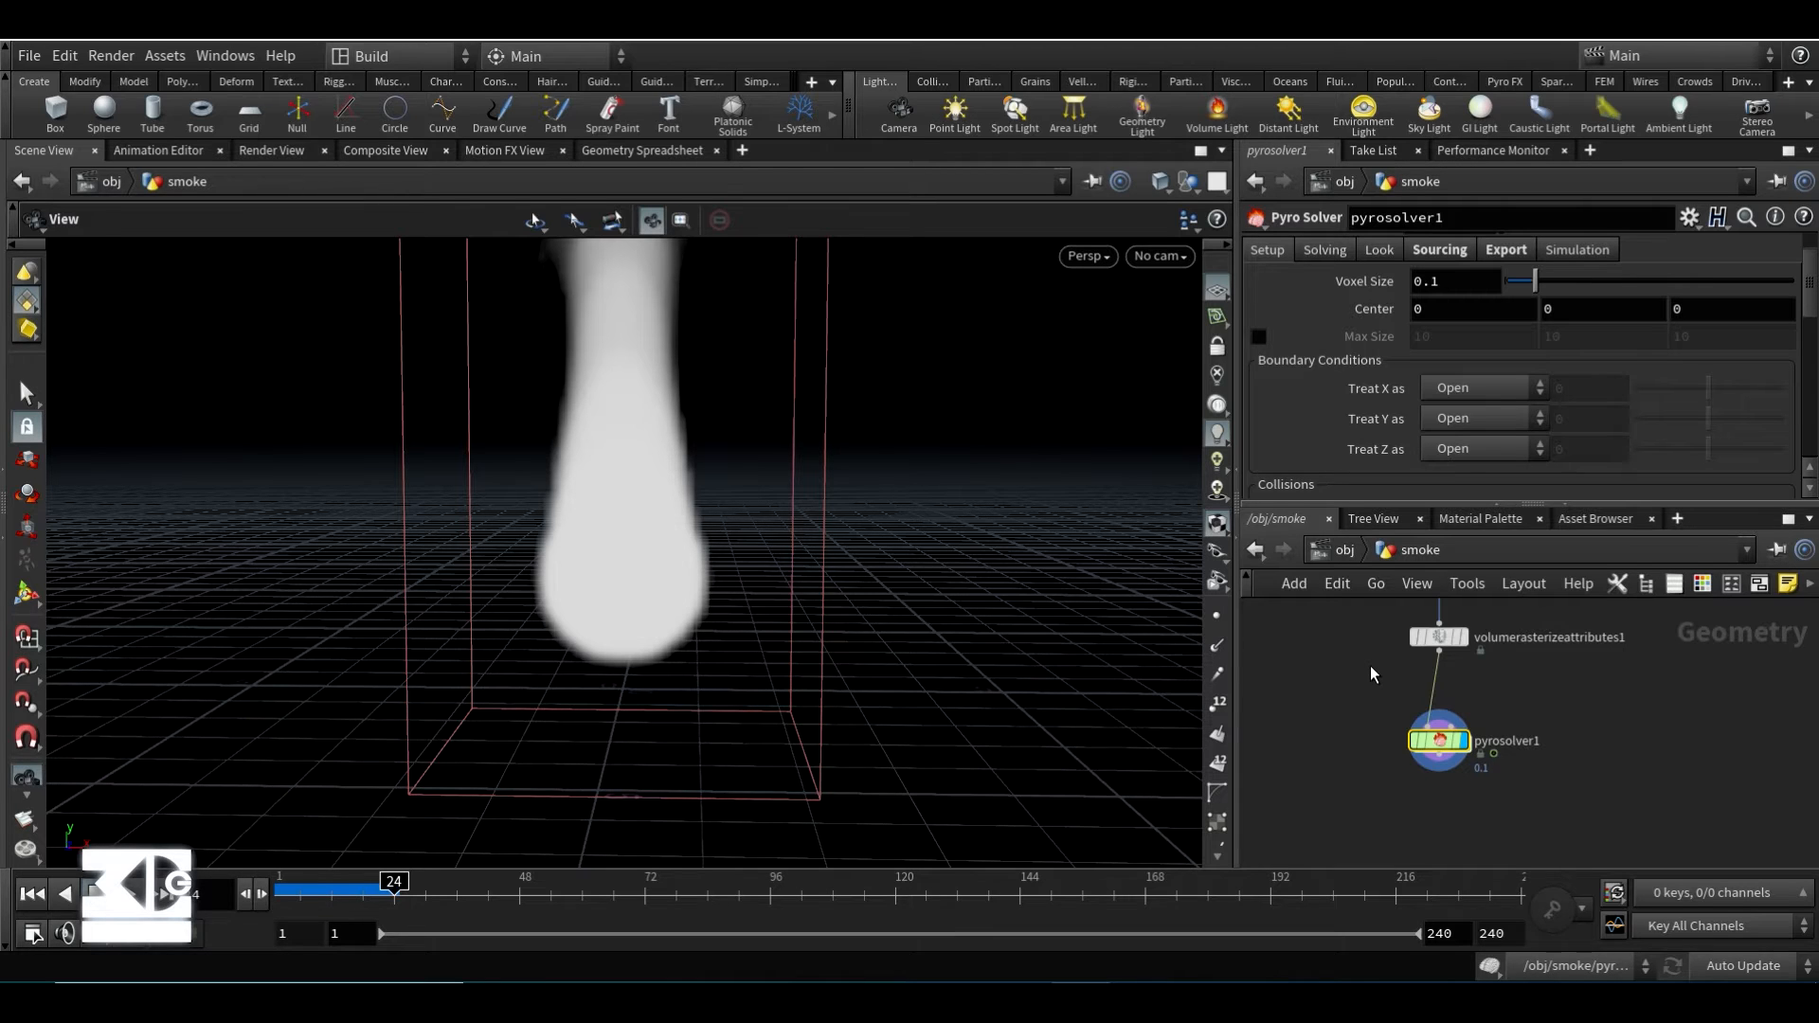
pyautogui.scroll(2, 1421, 398)
pyautogui.scroll(-2, 1345, 372)
pyautogui.scroll(-3, 1343, 383)
pyautogui.scroll(5, 1327, 362)
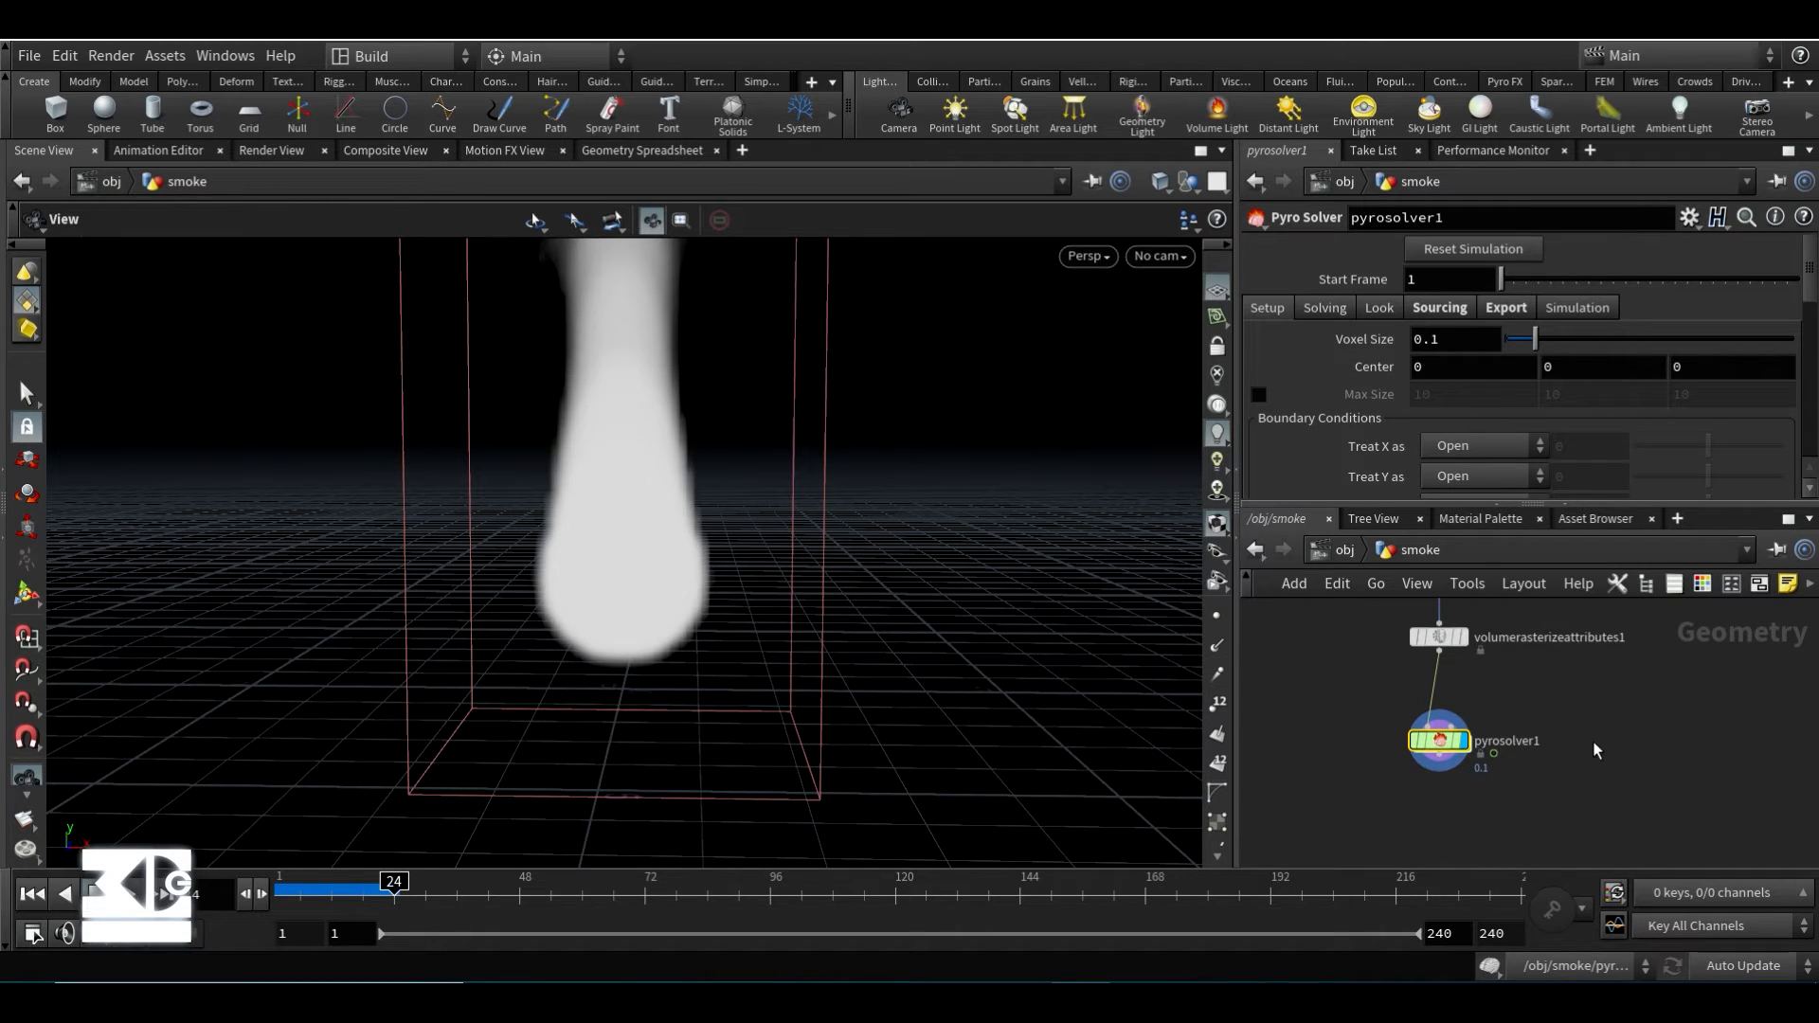
pyautogui.click(1567, 309)
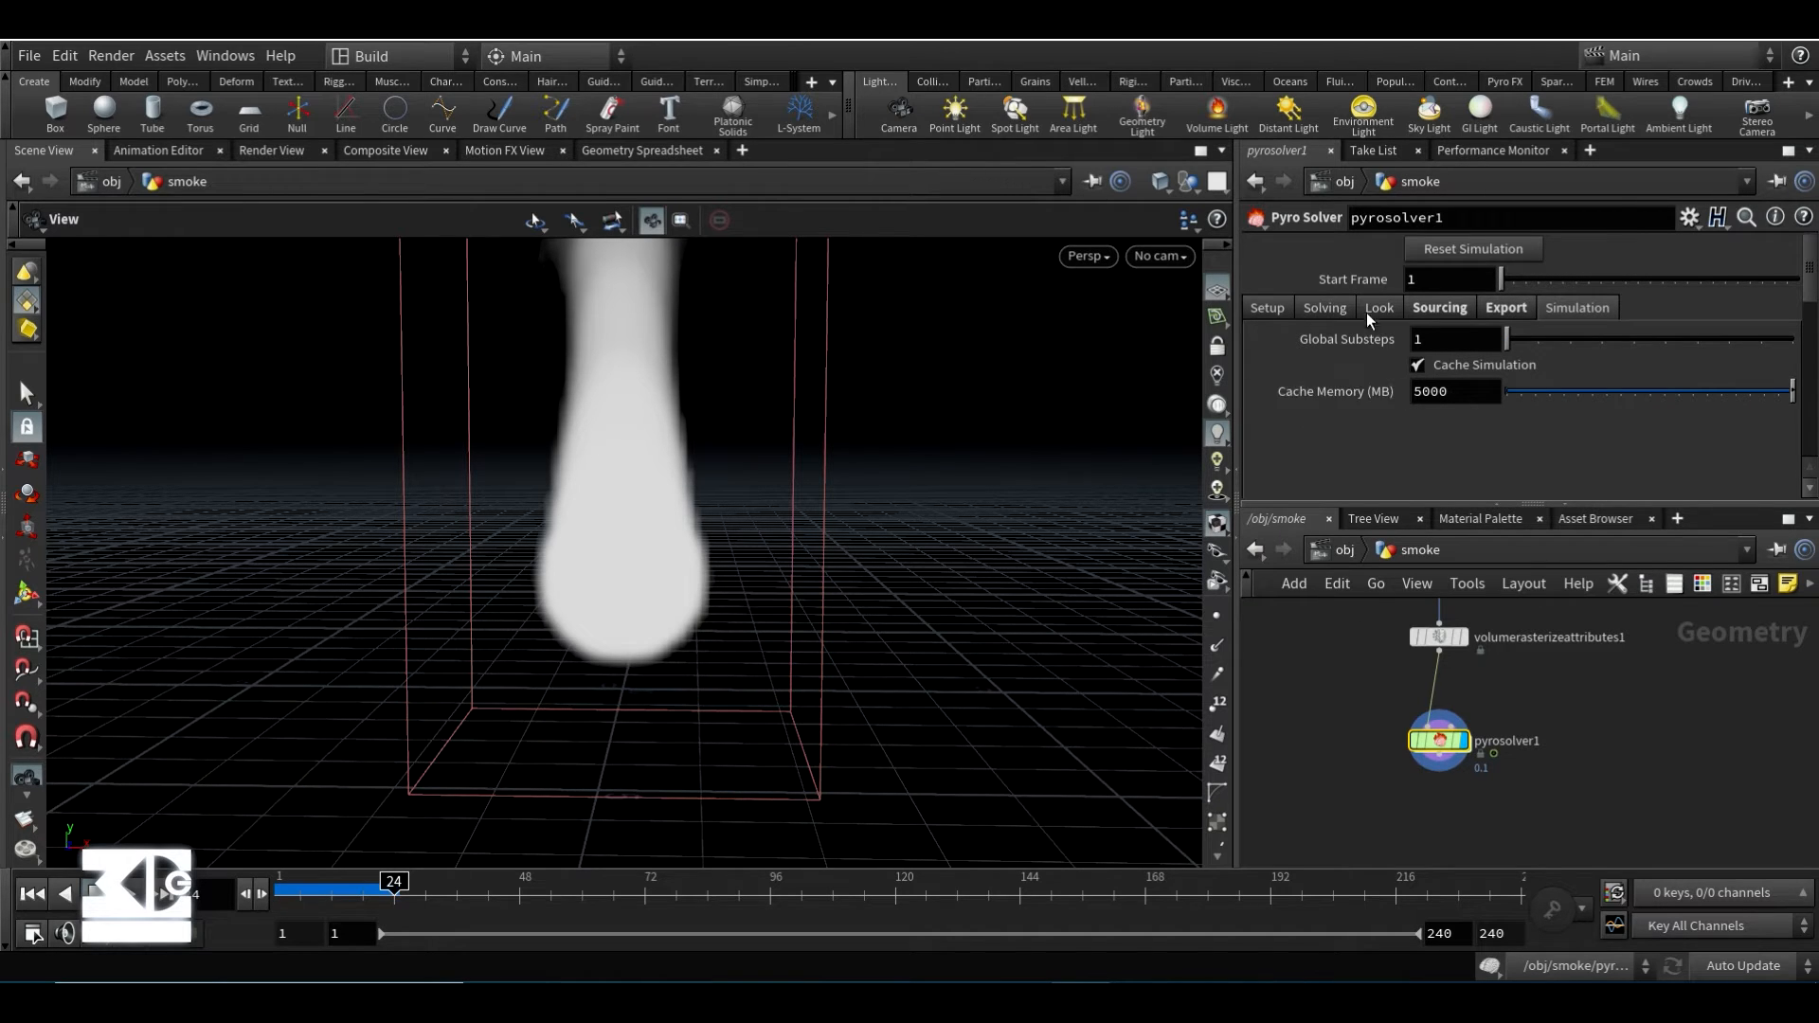
# - Disable Dissipation in the Pyro Solver's shape settings
pyautogui.click(1324, 307)
pyautogui.click(1419, 339)
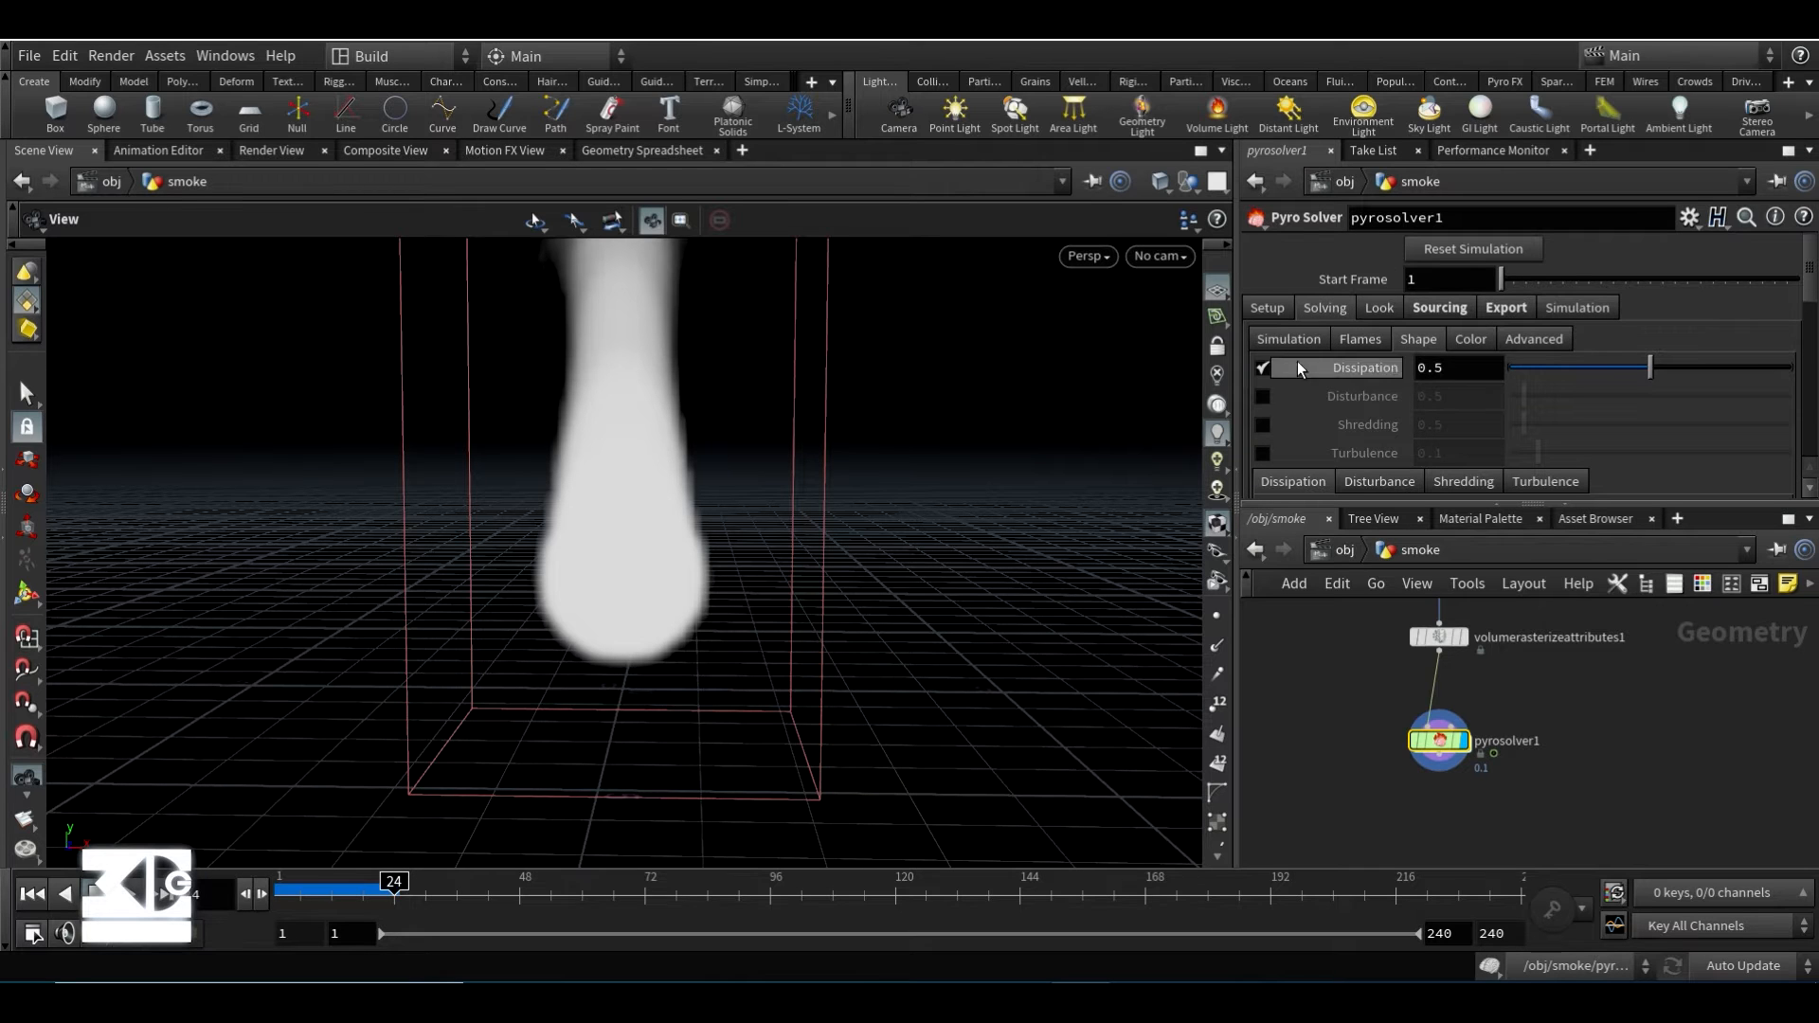
pyautogui.click(1262, 368)
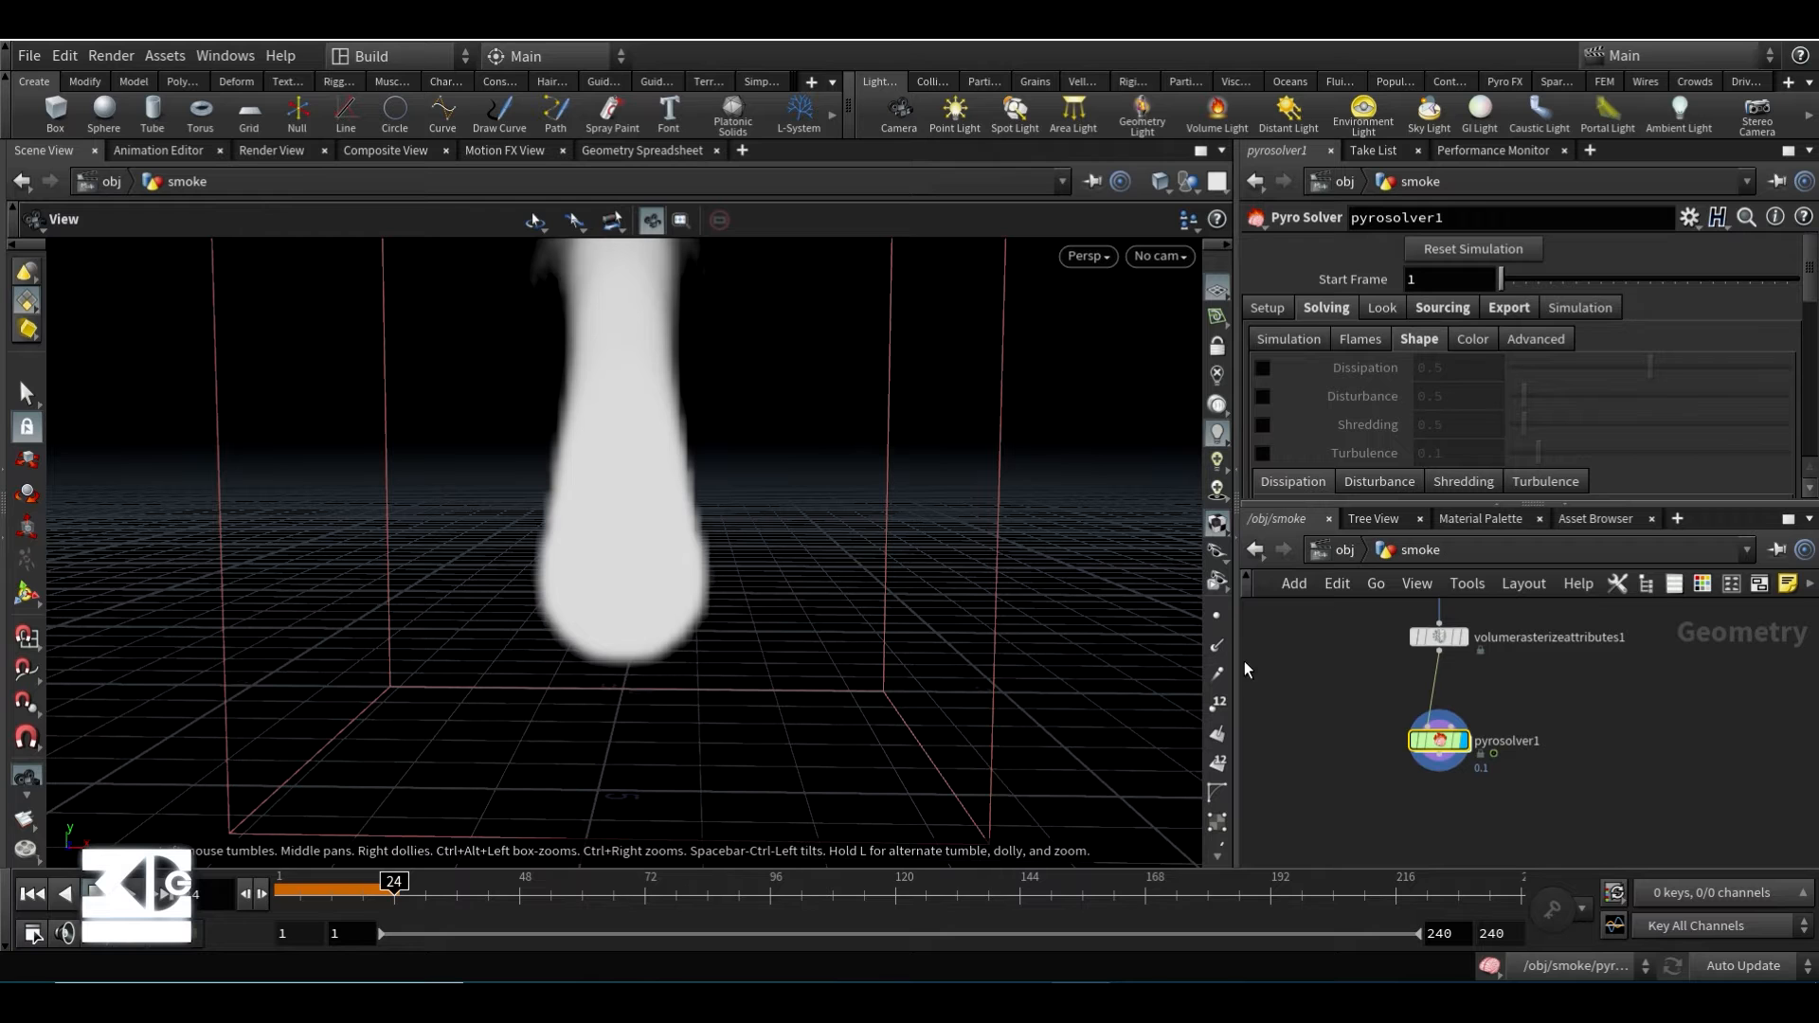
# - Replay the simulation from frame 1 to preview the full smoke plume without dissipation
pyautogui.click(32, 894)
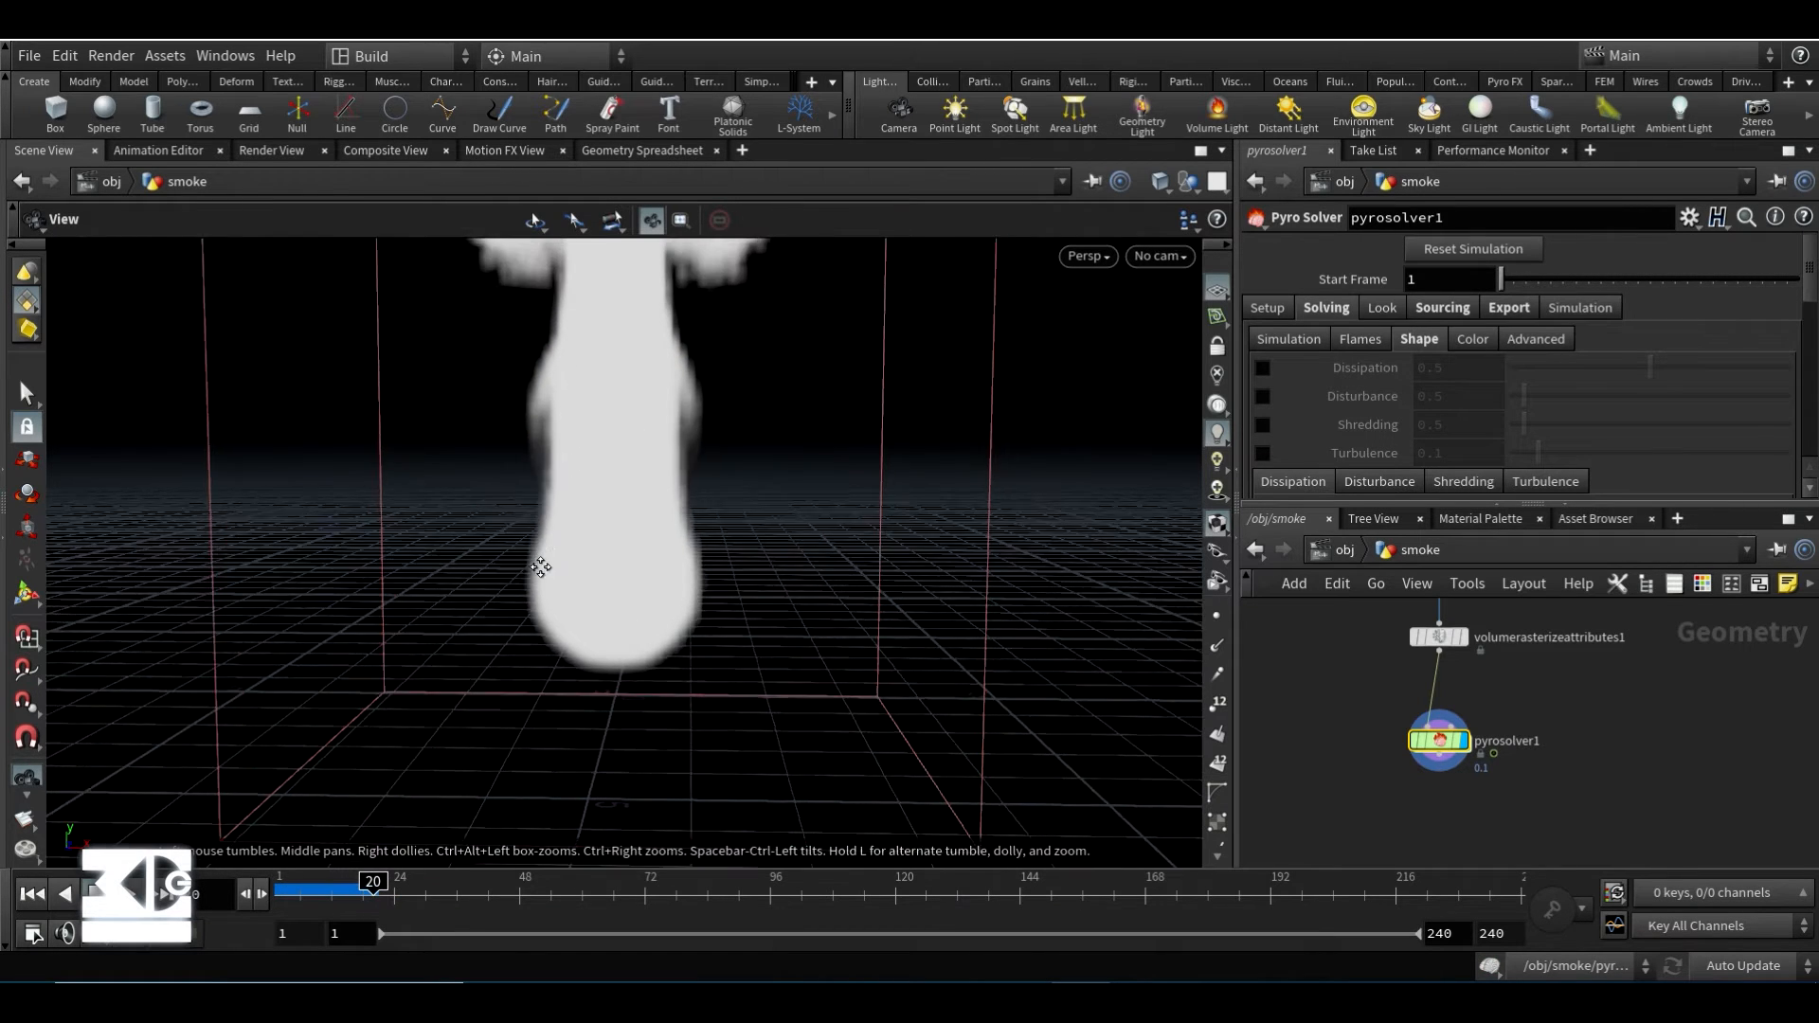
pyautogui.moveTo(540, 567); pyautogui.dragTo(475, 677, button='right')
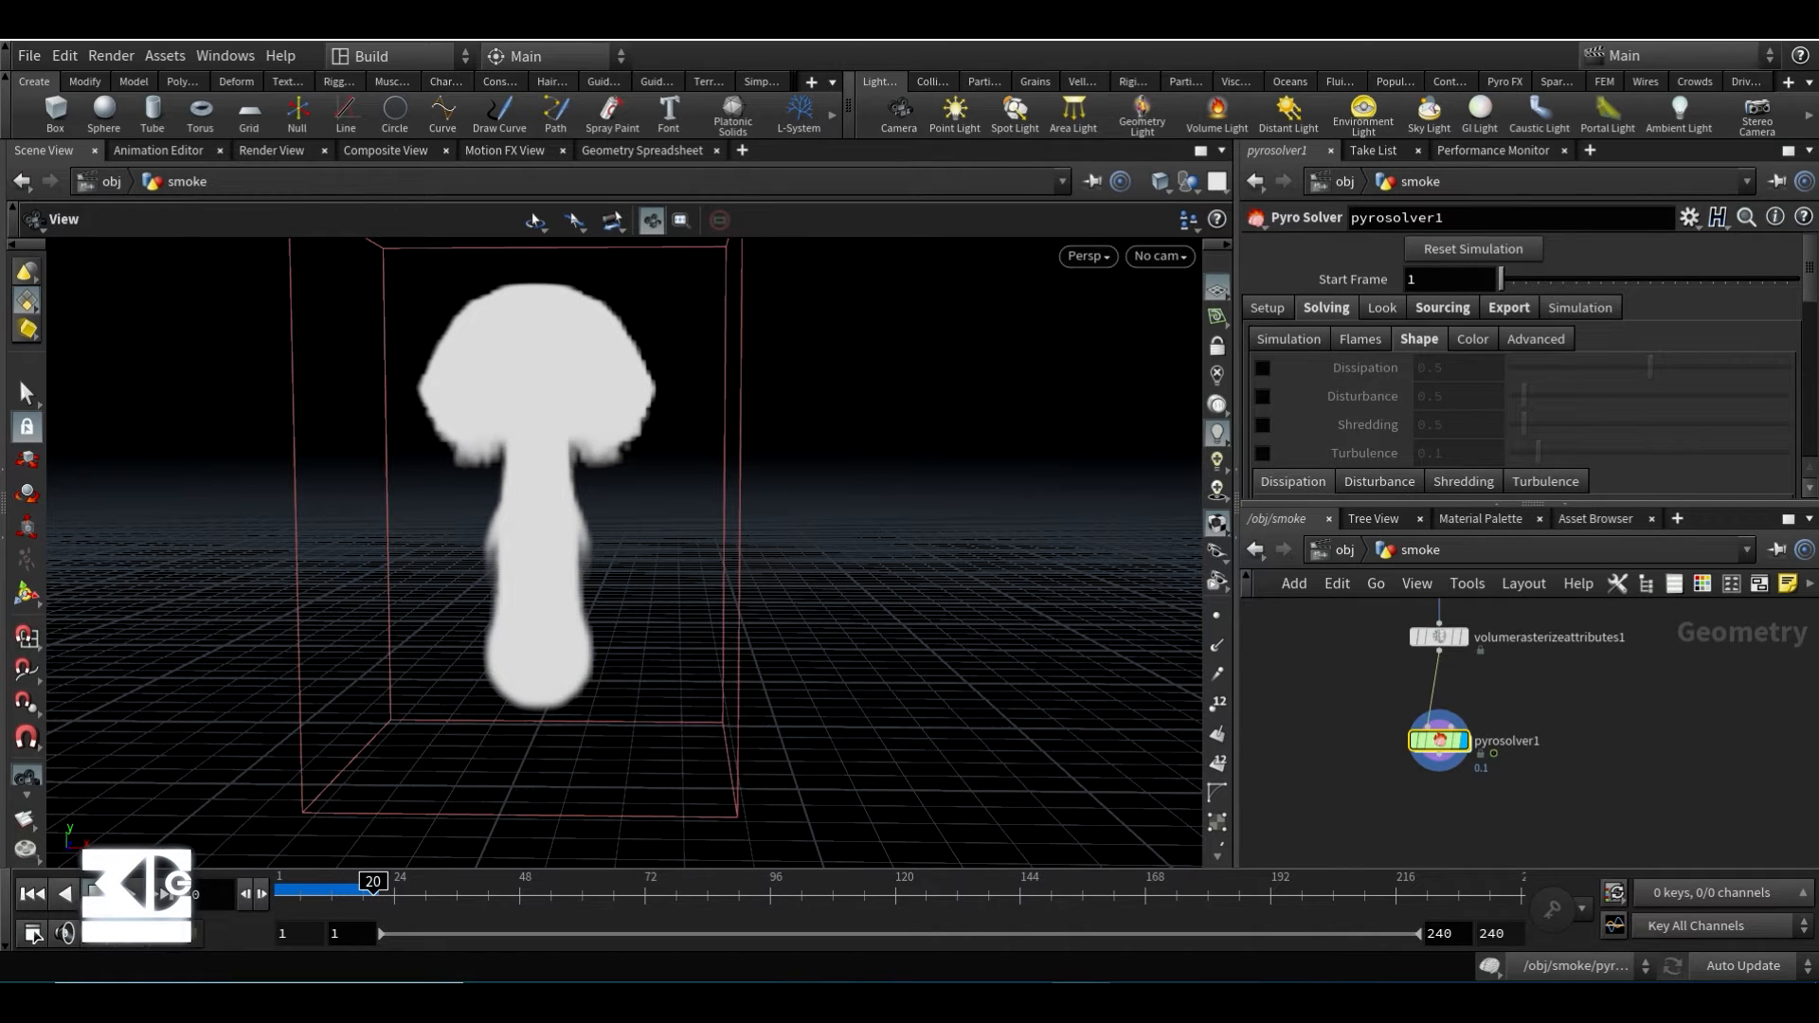
pyautogui.click(134, 894)
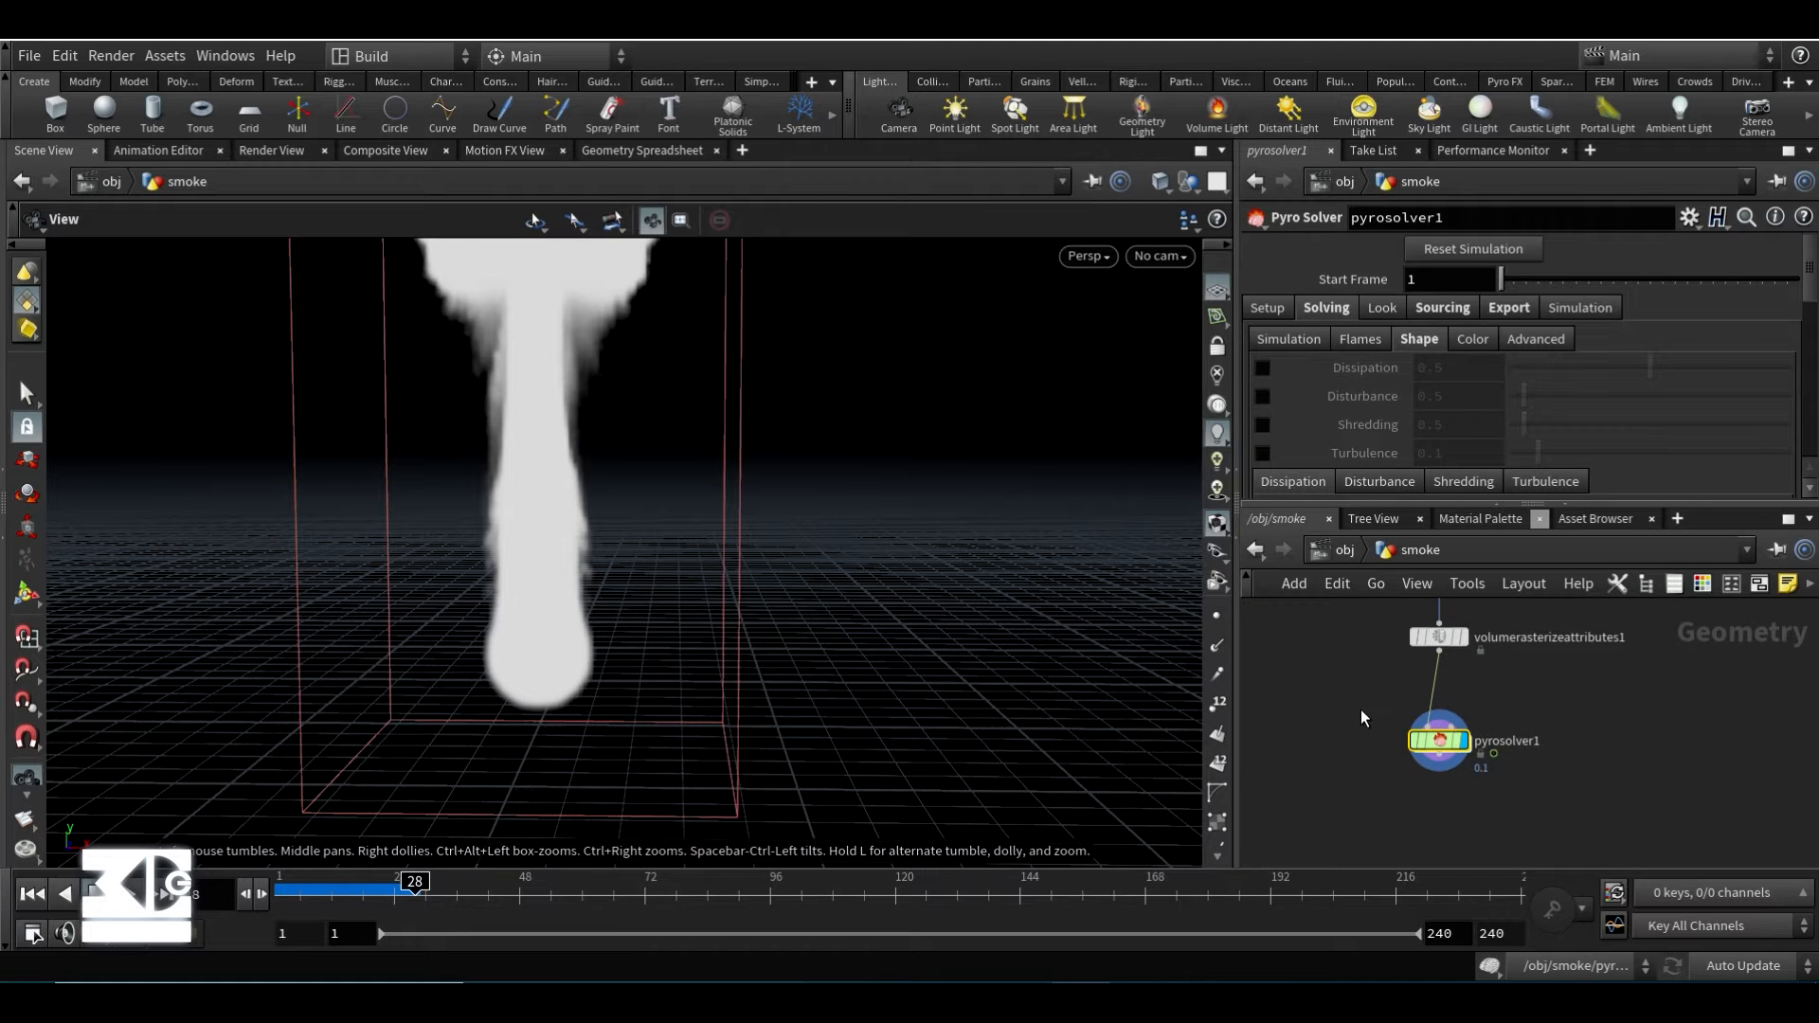
pyautogui.scroll(1, 1361, 714)
# - Return to frame 1 and play the smoke simulation again from the object level
pyautogui.click(28, 901)
pyautogui.scroll(1, 603, 679)
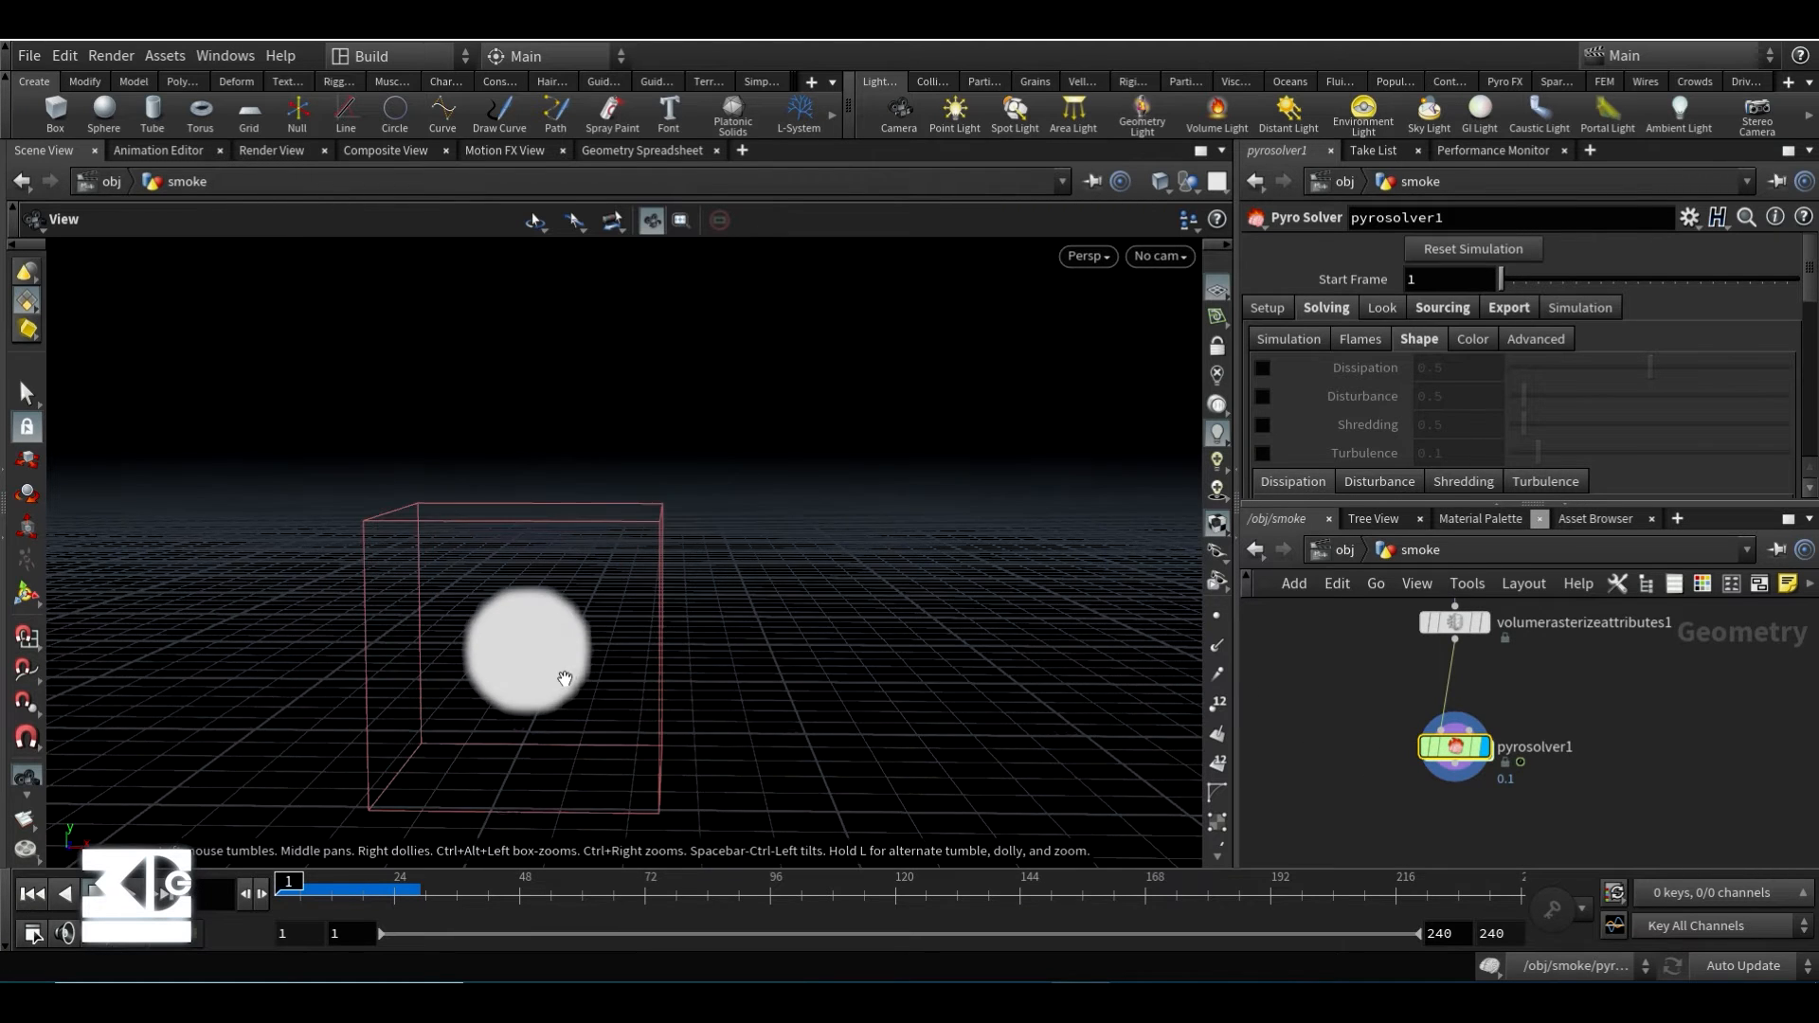
pyautogui.moveTo(565, 678); pyautogui.dragTo(662, 691, button='middle')
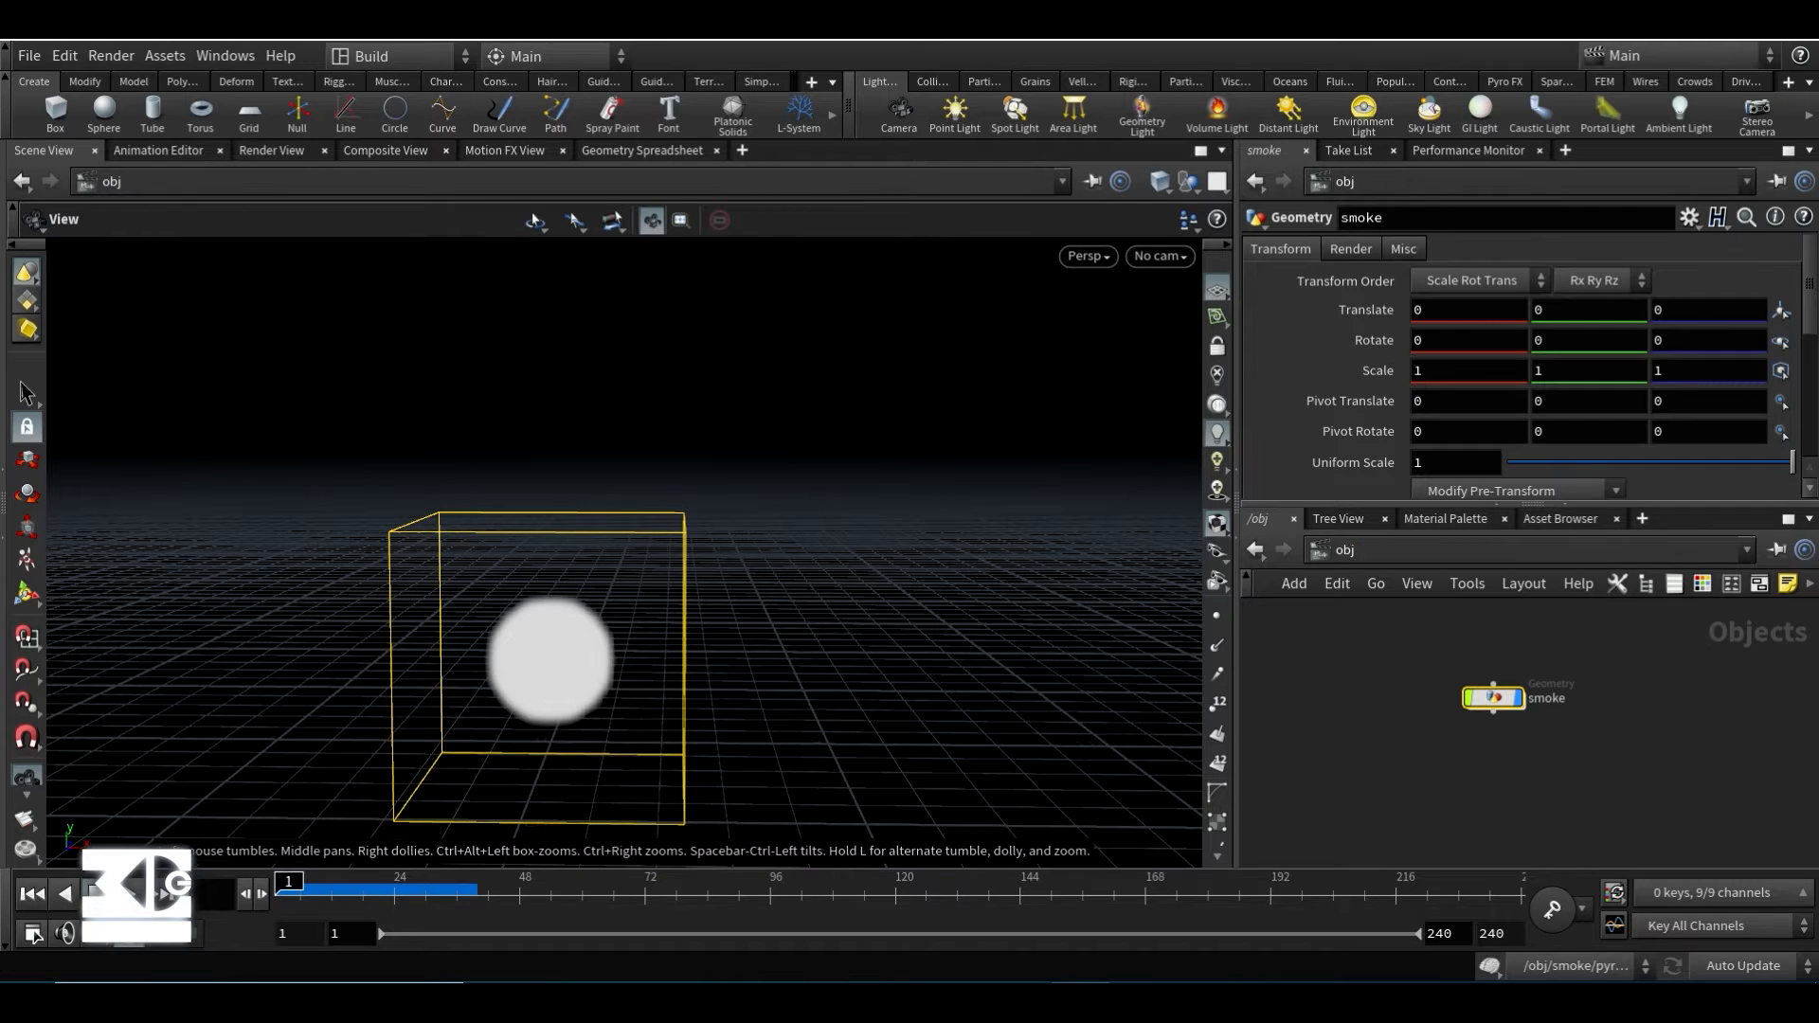
pyautogui.click(133, 894)
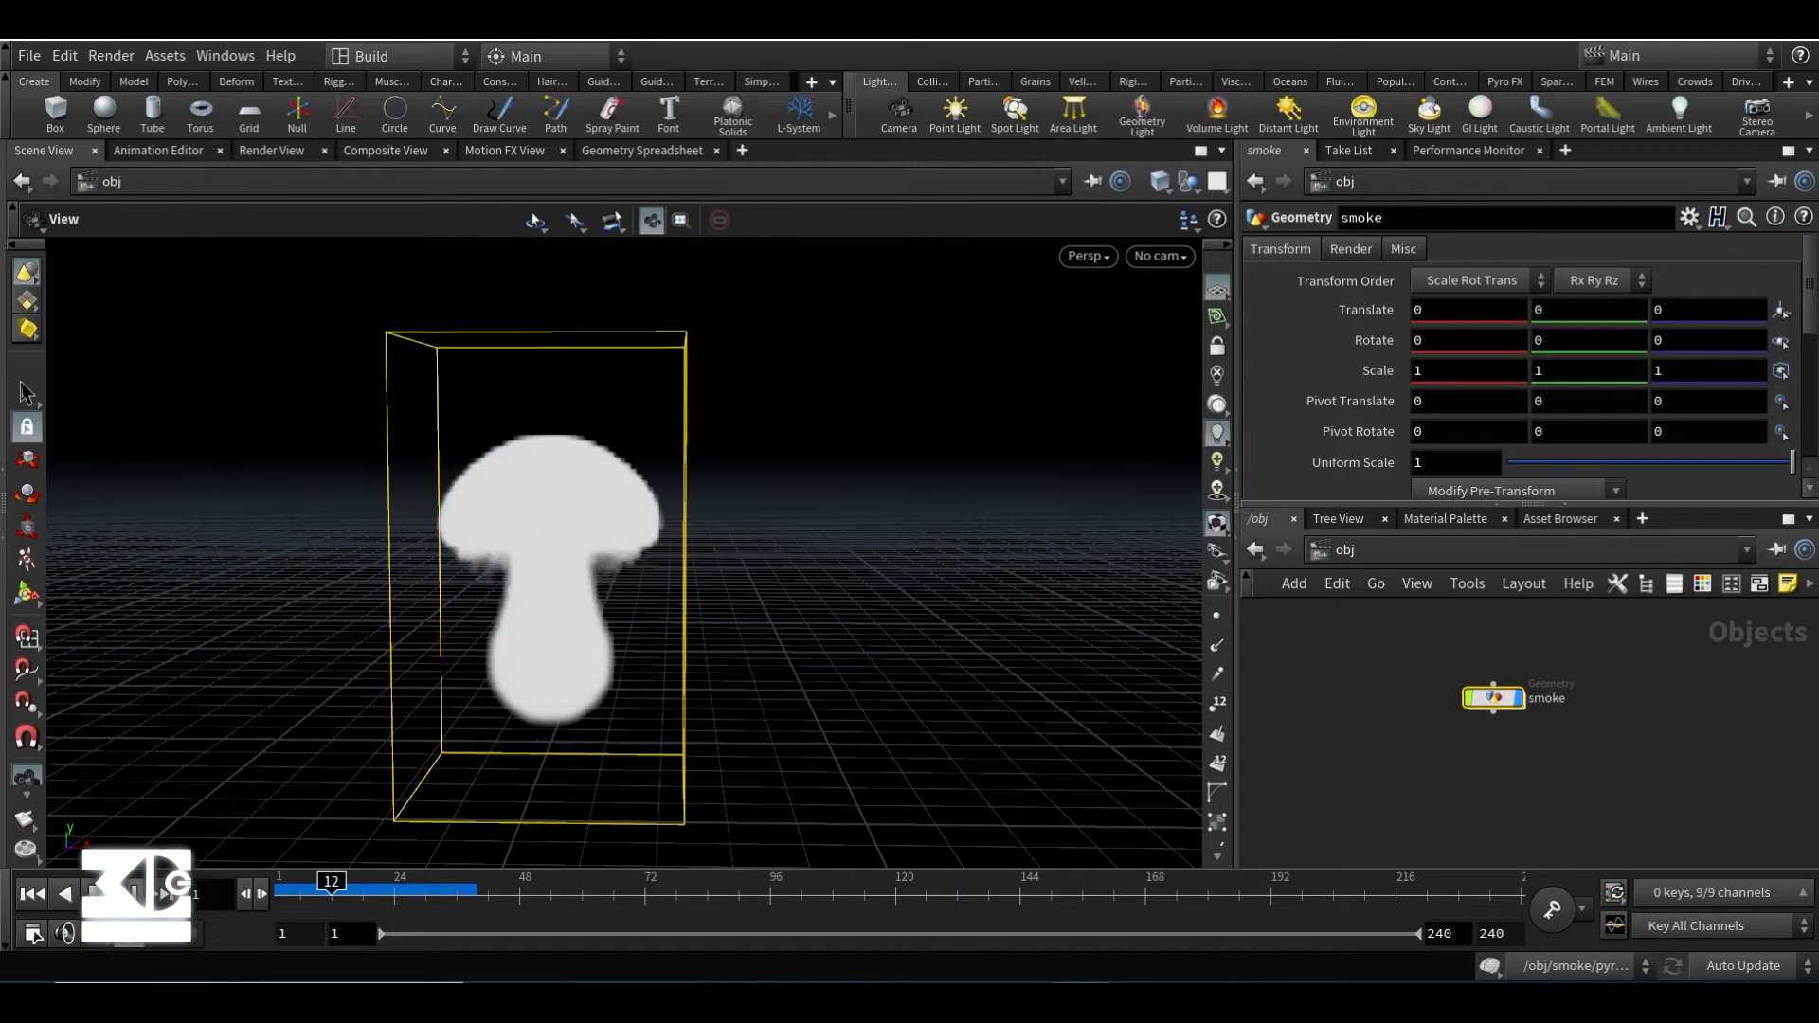
# - Place a distant light on the ground beside the smoke column and raise it above the grid
pyautogui.press('Tab')
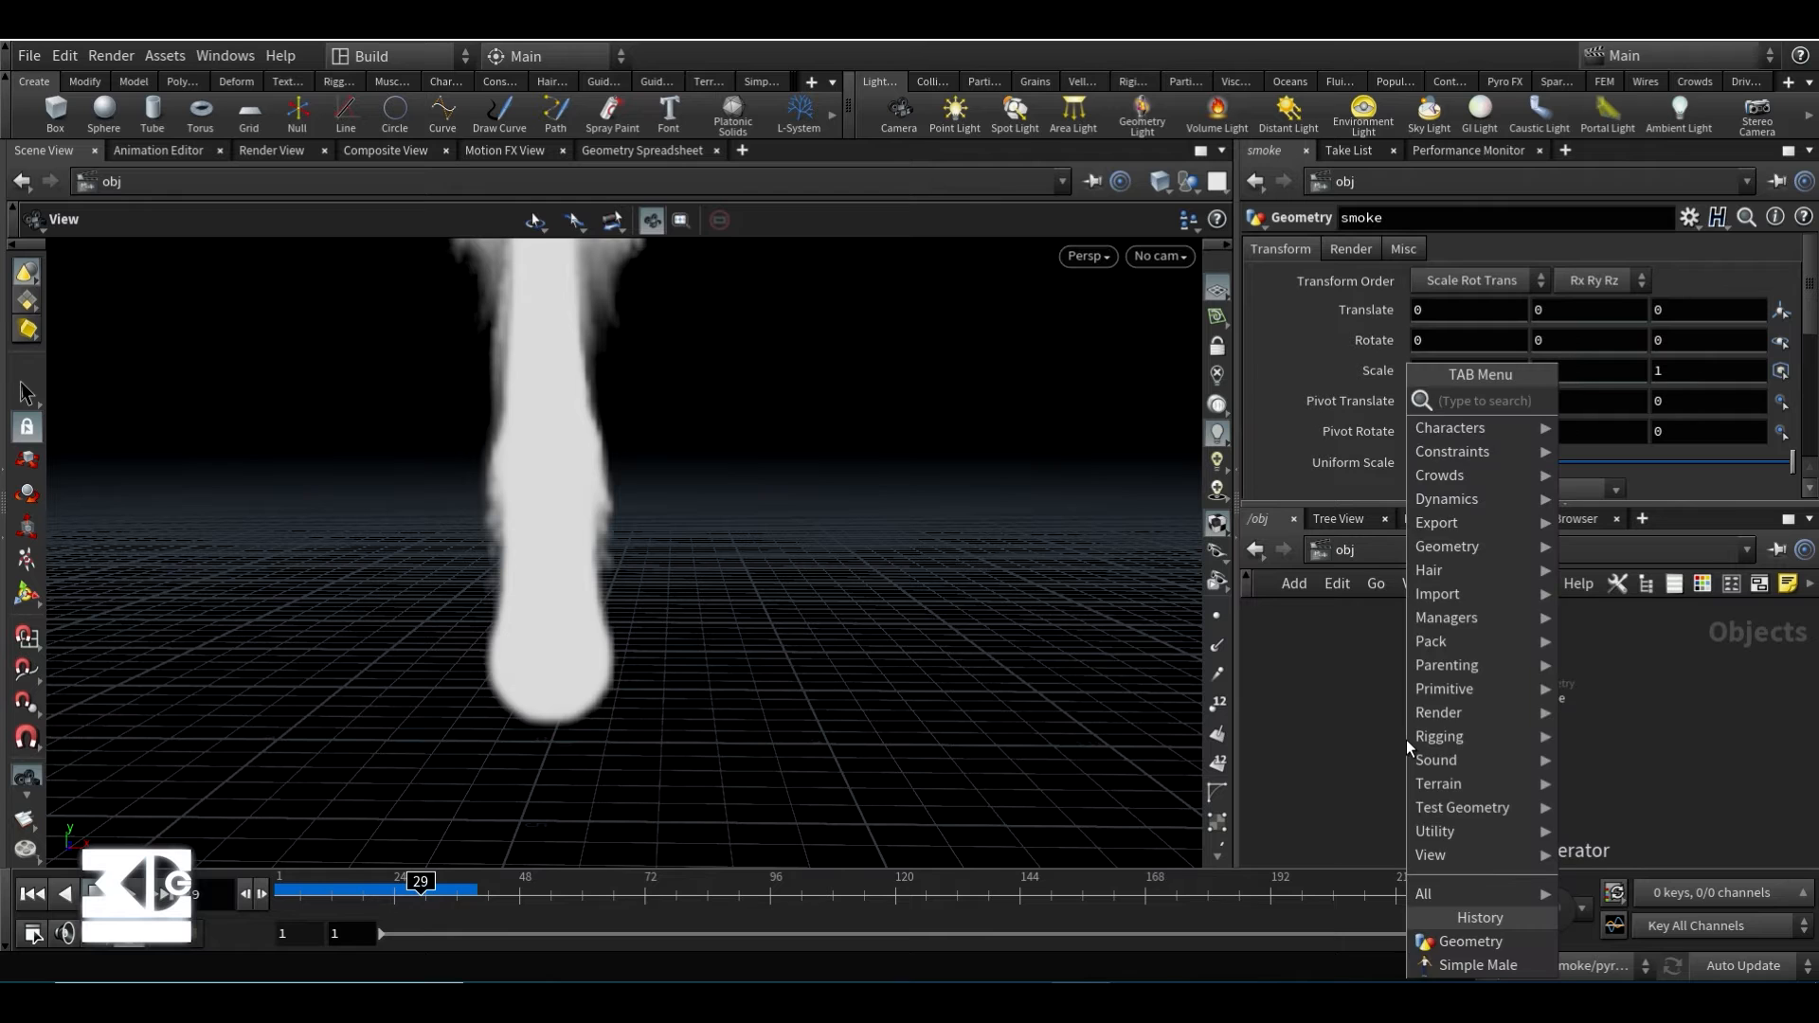
pyautogui.click(1374, 726)
pyautogui.click(1288, 113)
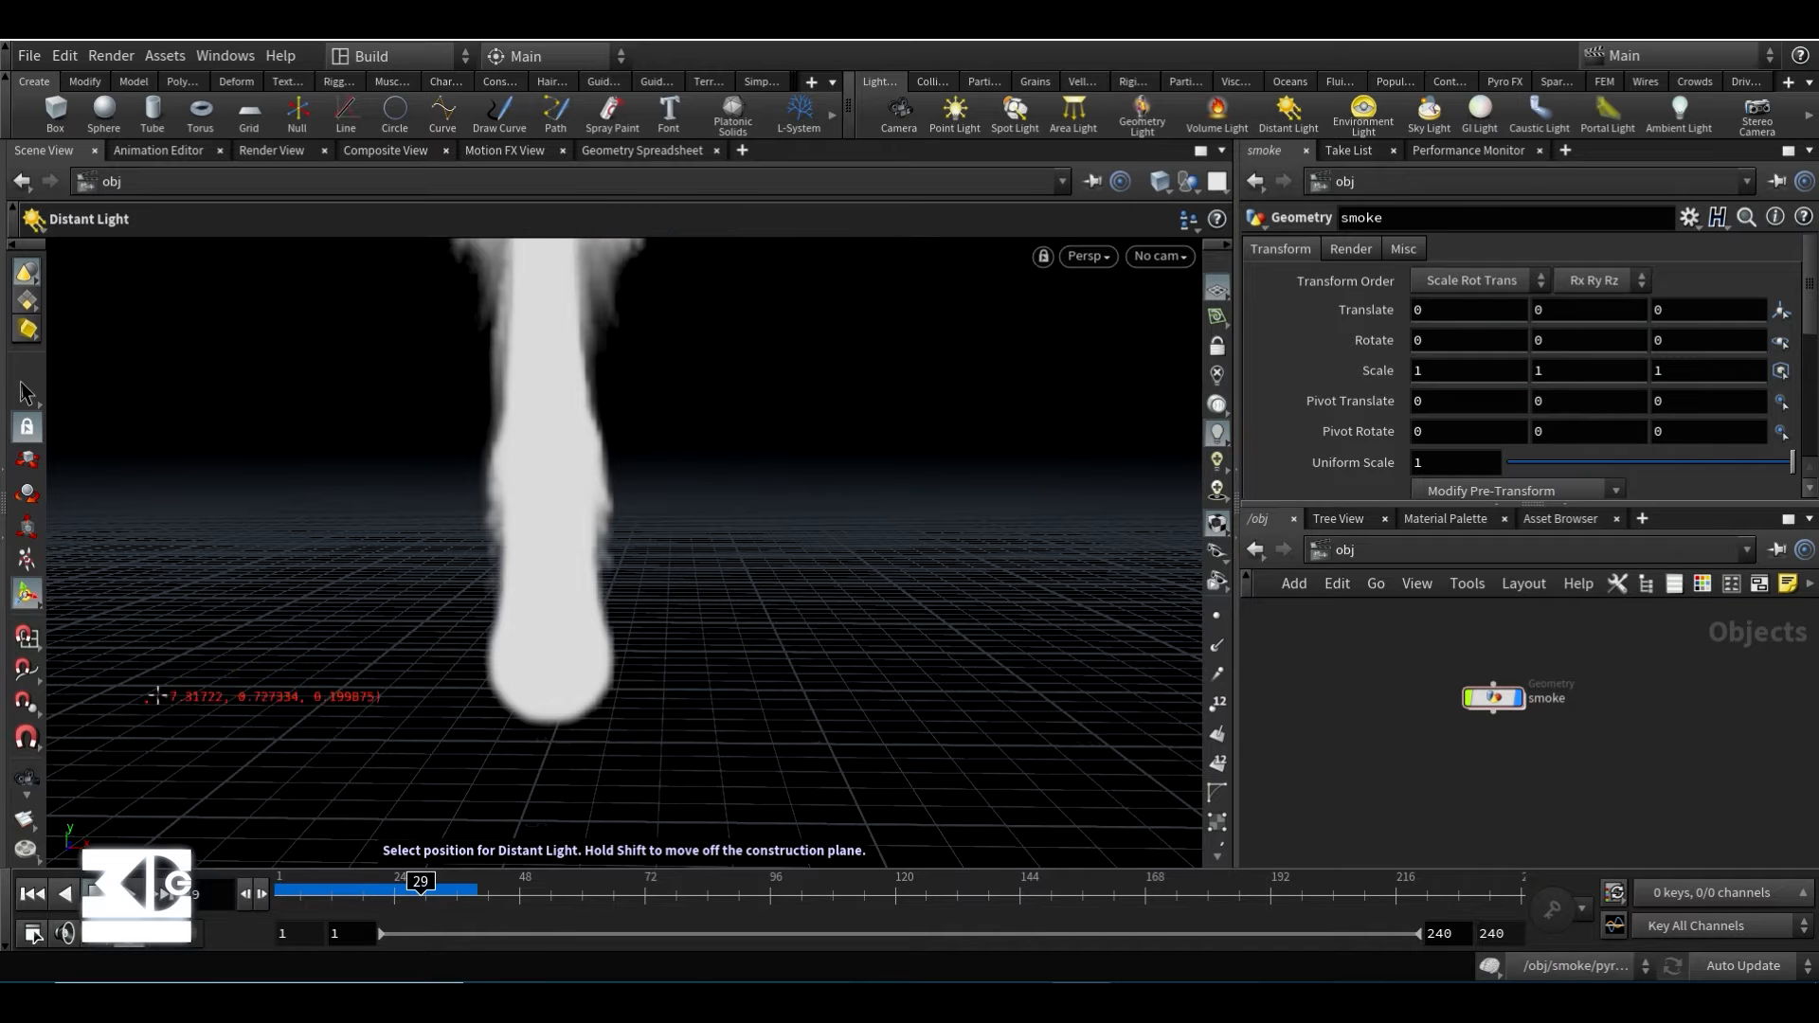
pyautogui.click(156, 696)
pyautogui.moveTo(180, 616); pyautogui.dragTo(185, 434)
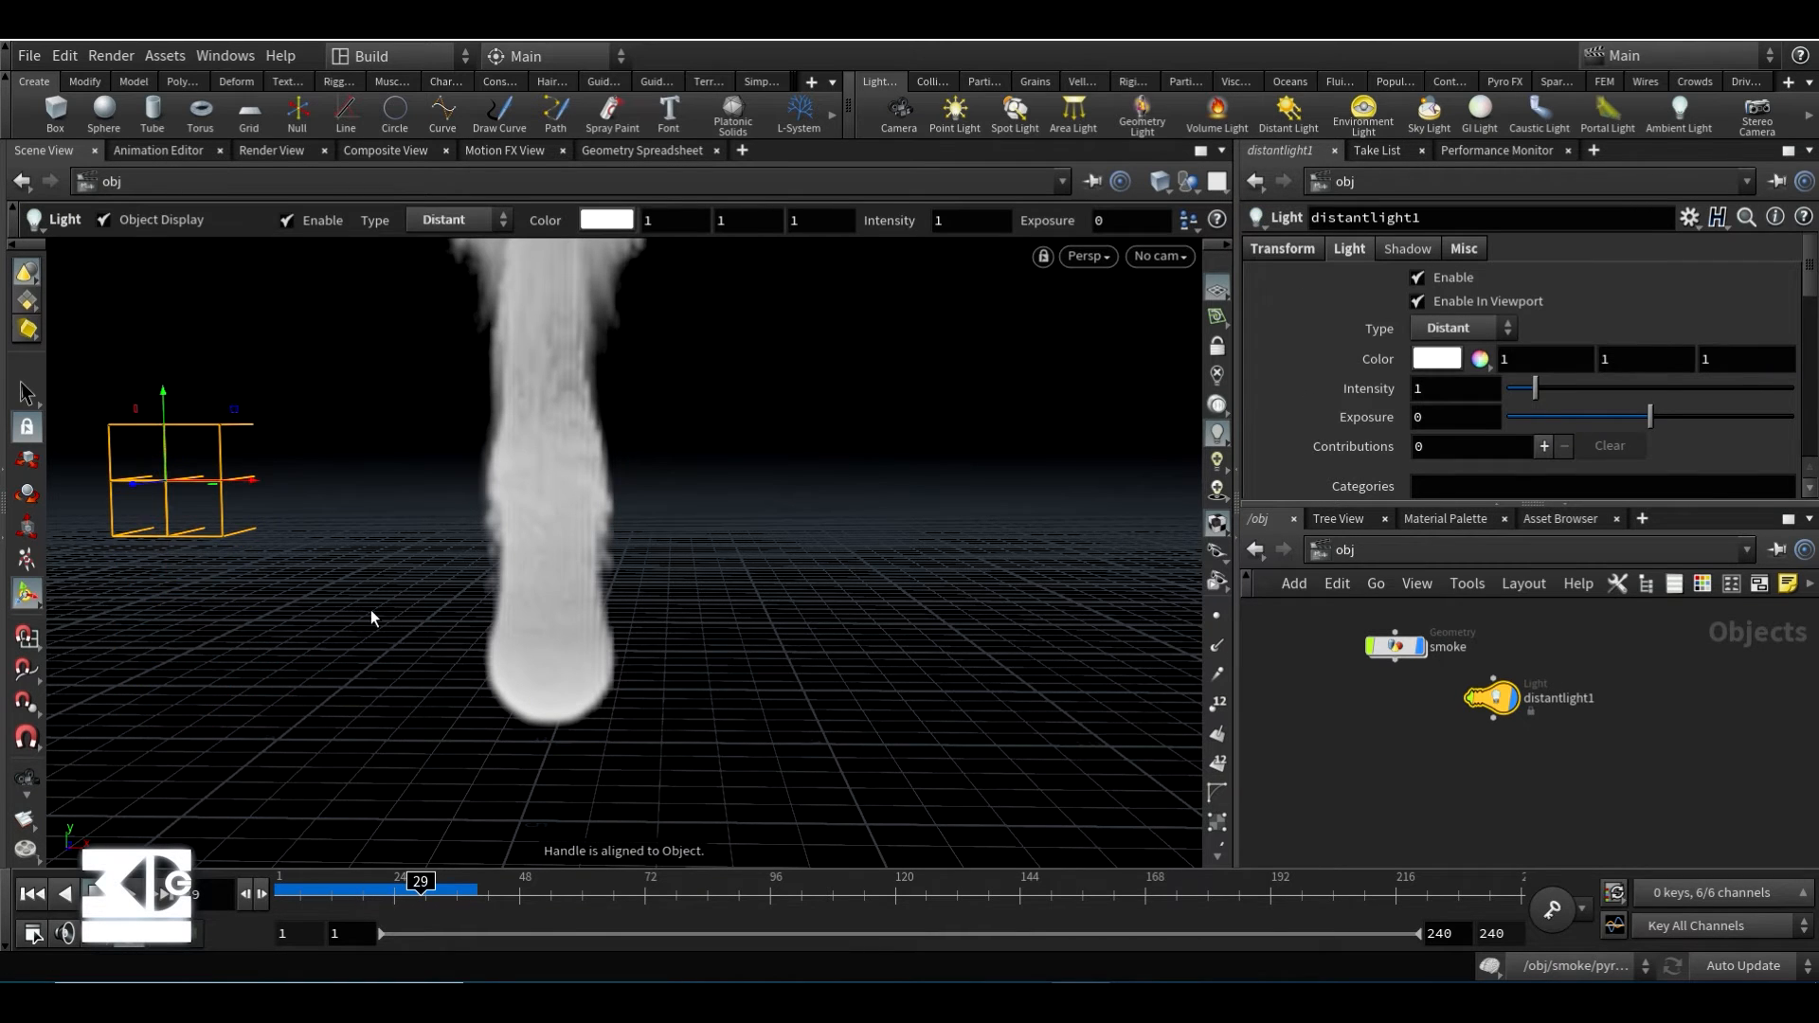
# - Rotate the distant light so it shines from the side and slightly downward onto the smoke column
pyautogui.keyDown('alt'); pyautogui.moveTo(703, 674); pyautogui.dragTo(512, 620); pyautogui.keyUp('alt')
pyautogui.moveTo(379, 461); pyautogui.dragTo(325, 589)
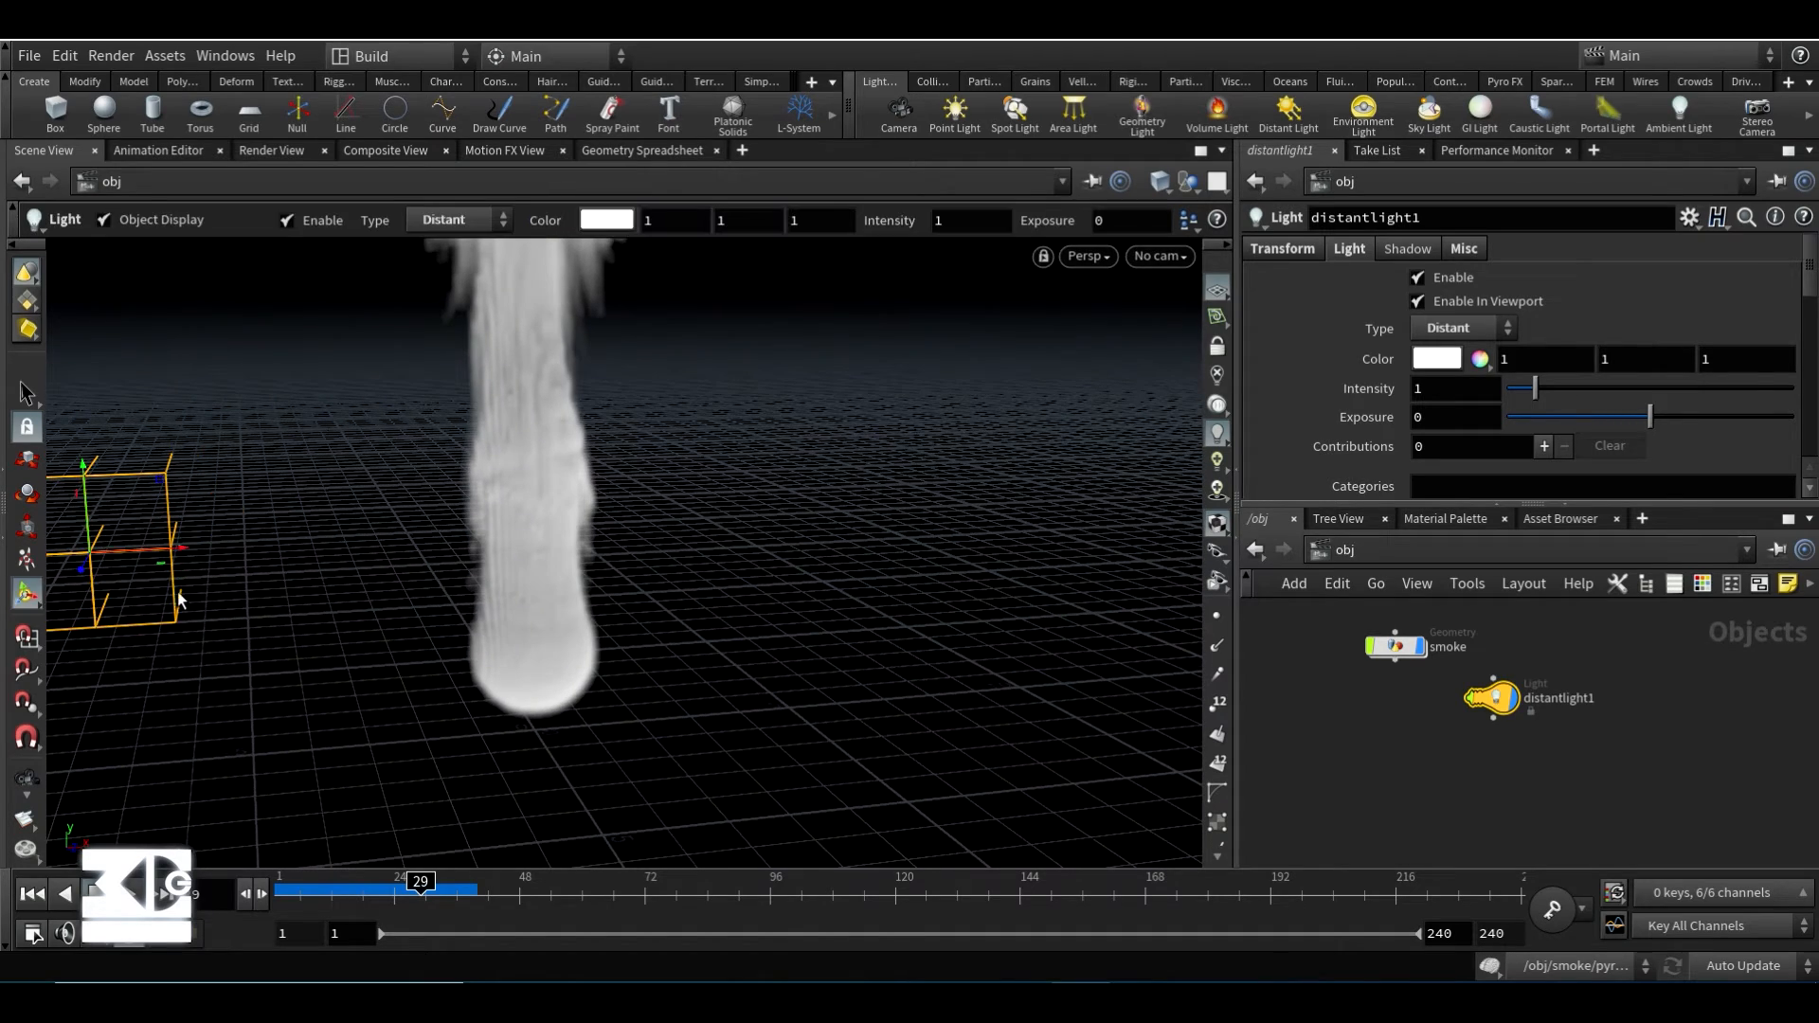
pyautogui.press('r')
pyautogui.moveTo(161, 569); pyautogui.dragTo(51, 566)
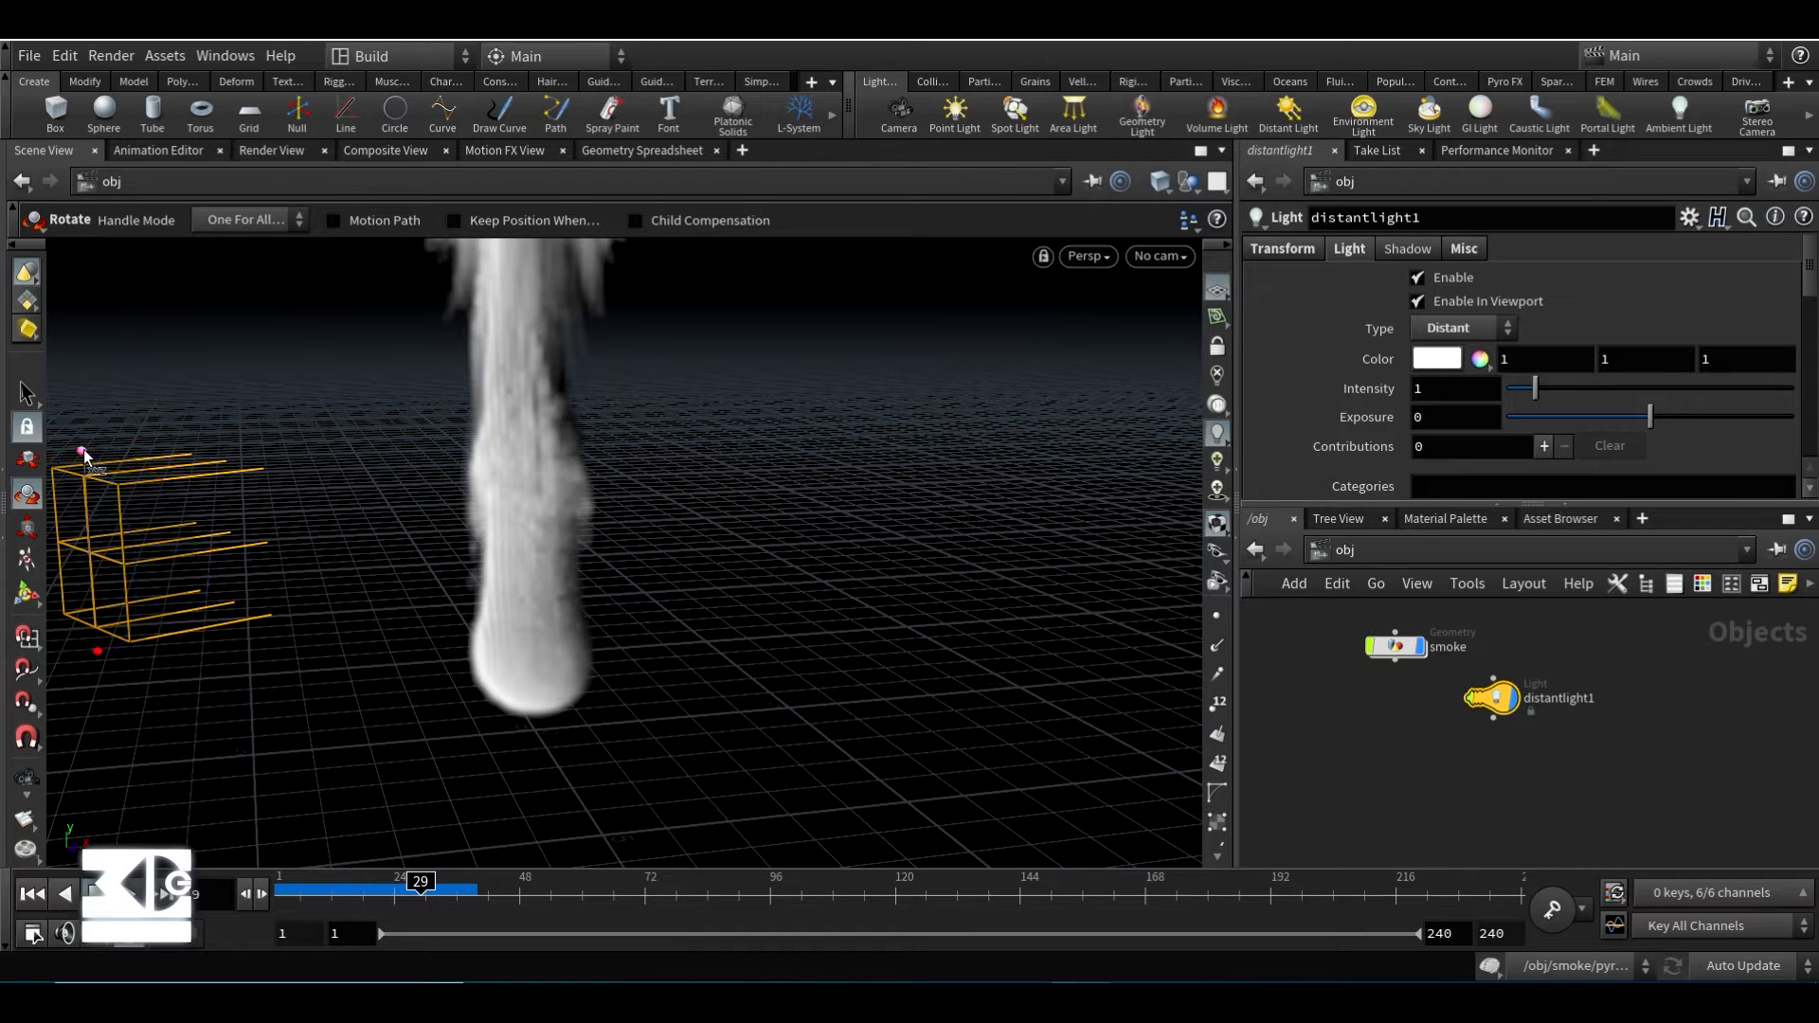
pyautogui.moveTo(83, 449); pyautogui.dragTo(169, 455)
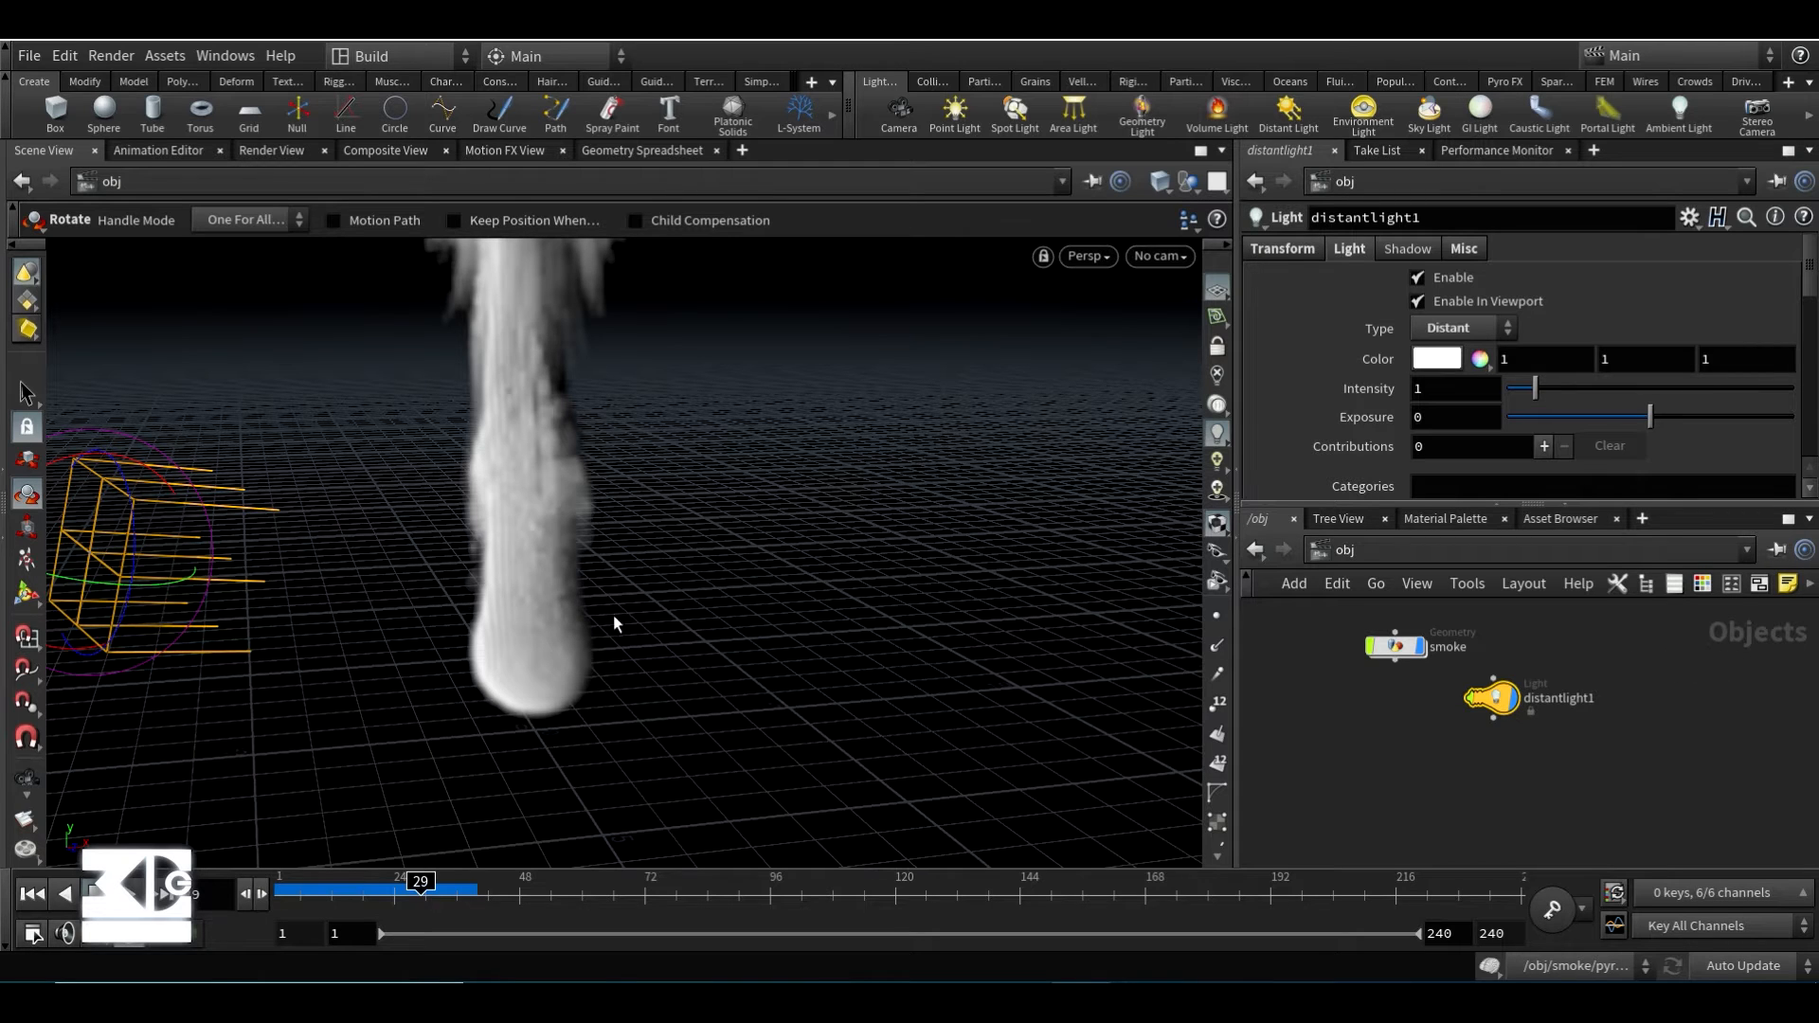
pyautogui.keyDown('alt'); pyautogui.moveTo(606, 615); pyautogui.dragTo(387, 582); pyautogui.keyUp('alt')
pyautogui.keyDown('alt'); pyautogui.moveTo(387, 581); pyautogui.dragTo(559, 770, button='middle'); pyautogui.keyUp('alt')
pyautogui.moveTo(254, 584); pyautogui.dragTo(268, 629)
pyautogui.moveTo(258, 692); pyautogui.dragTo(288, 710)
pyautogui.keyDown('alt'); pyautogui.moveTo(697, 735); pyautogui.dragTo(720, 786); pyautogui.keyUp('alt')
pyautogui.keyDown('alt'); pyautogui.moveTo(720, 786); pyautogui.dragTo(713, 566, button='middle'); pyautogui.keyUp('alt')
pyautogui.keyDown('alt'); pyautogui.moveTo(714, 566); pyautogui.dragTo(818, 561); pyautogui.keyUp('alt')
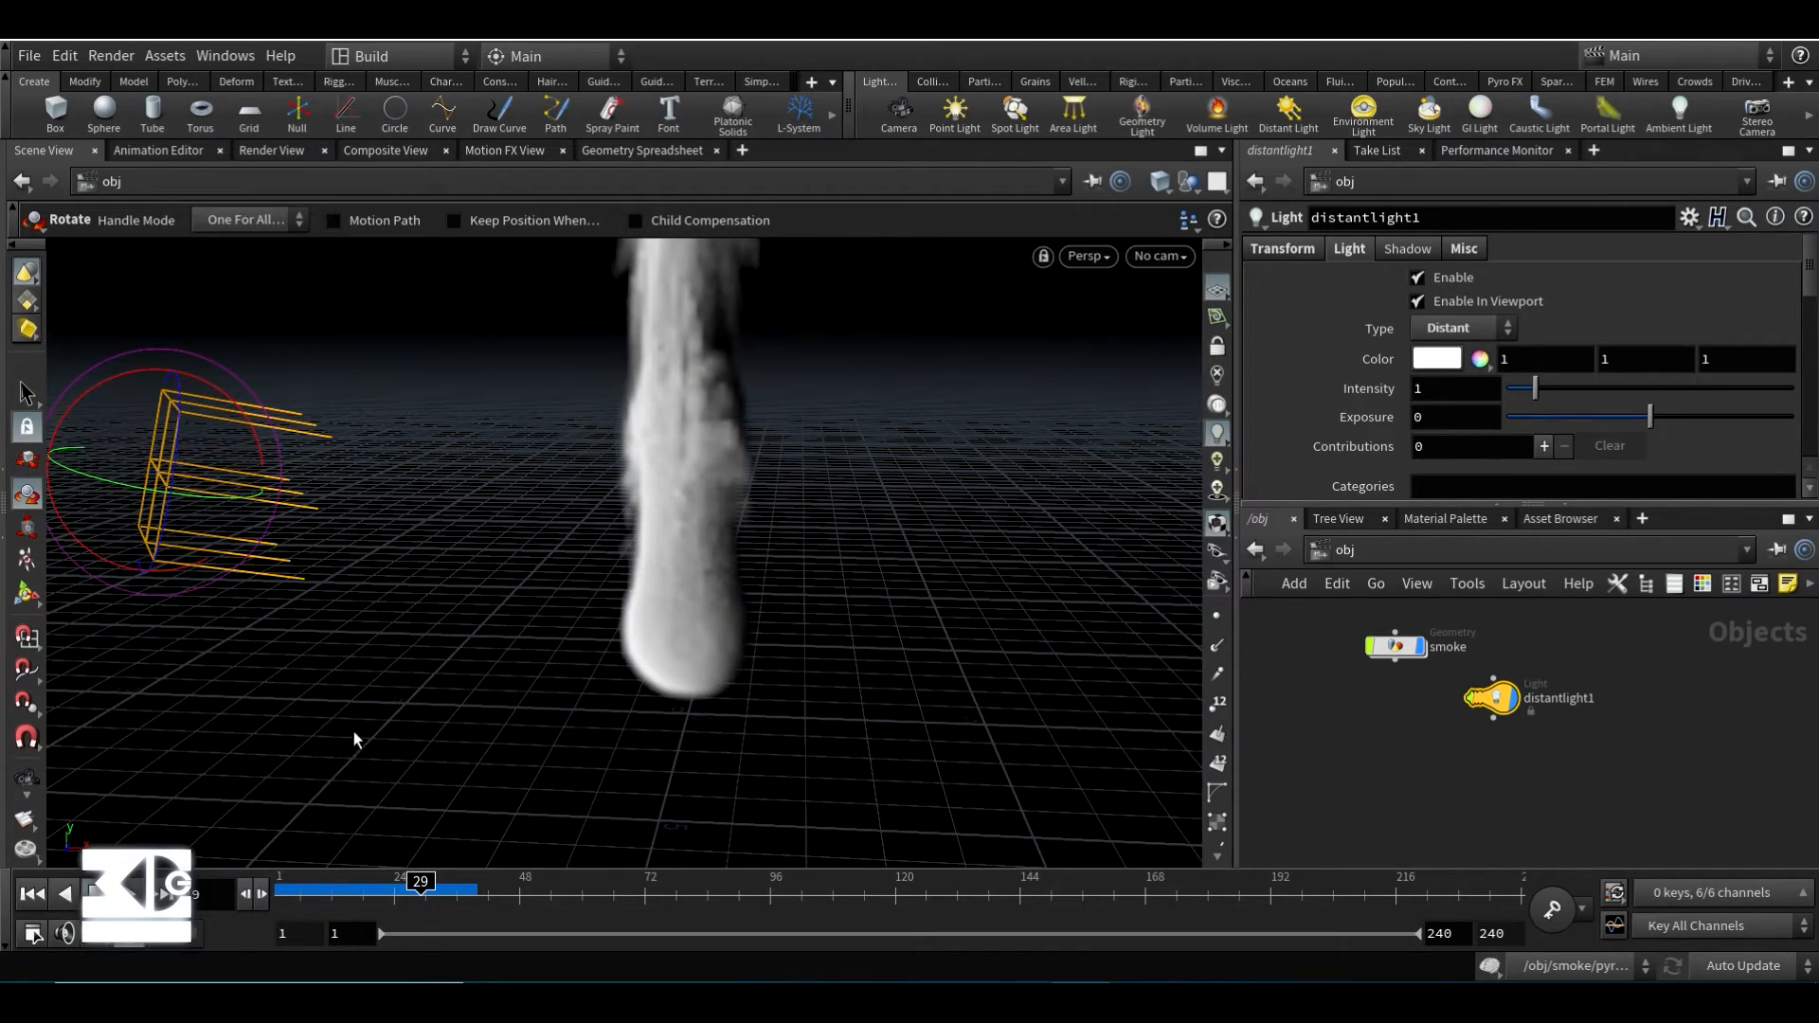
# - Replay the lit smoke simulation from frame 1, and return to the first frame
pyautogui.click(32, 894)
pyautogui.click(134, 893)
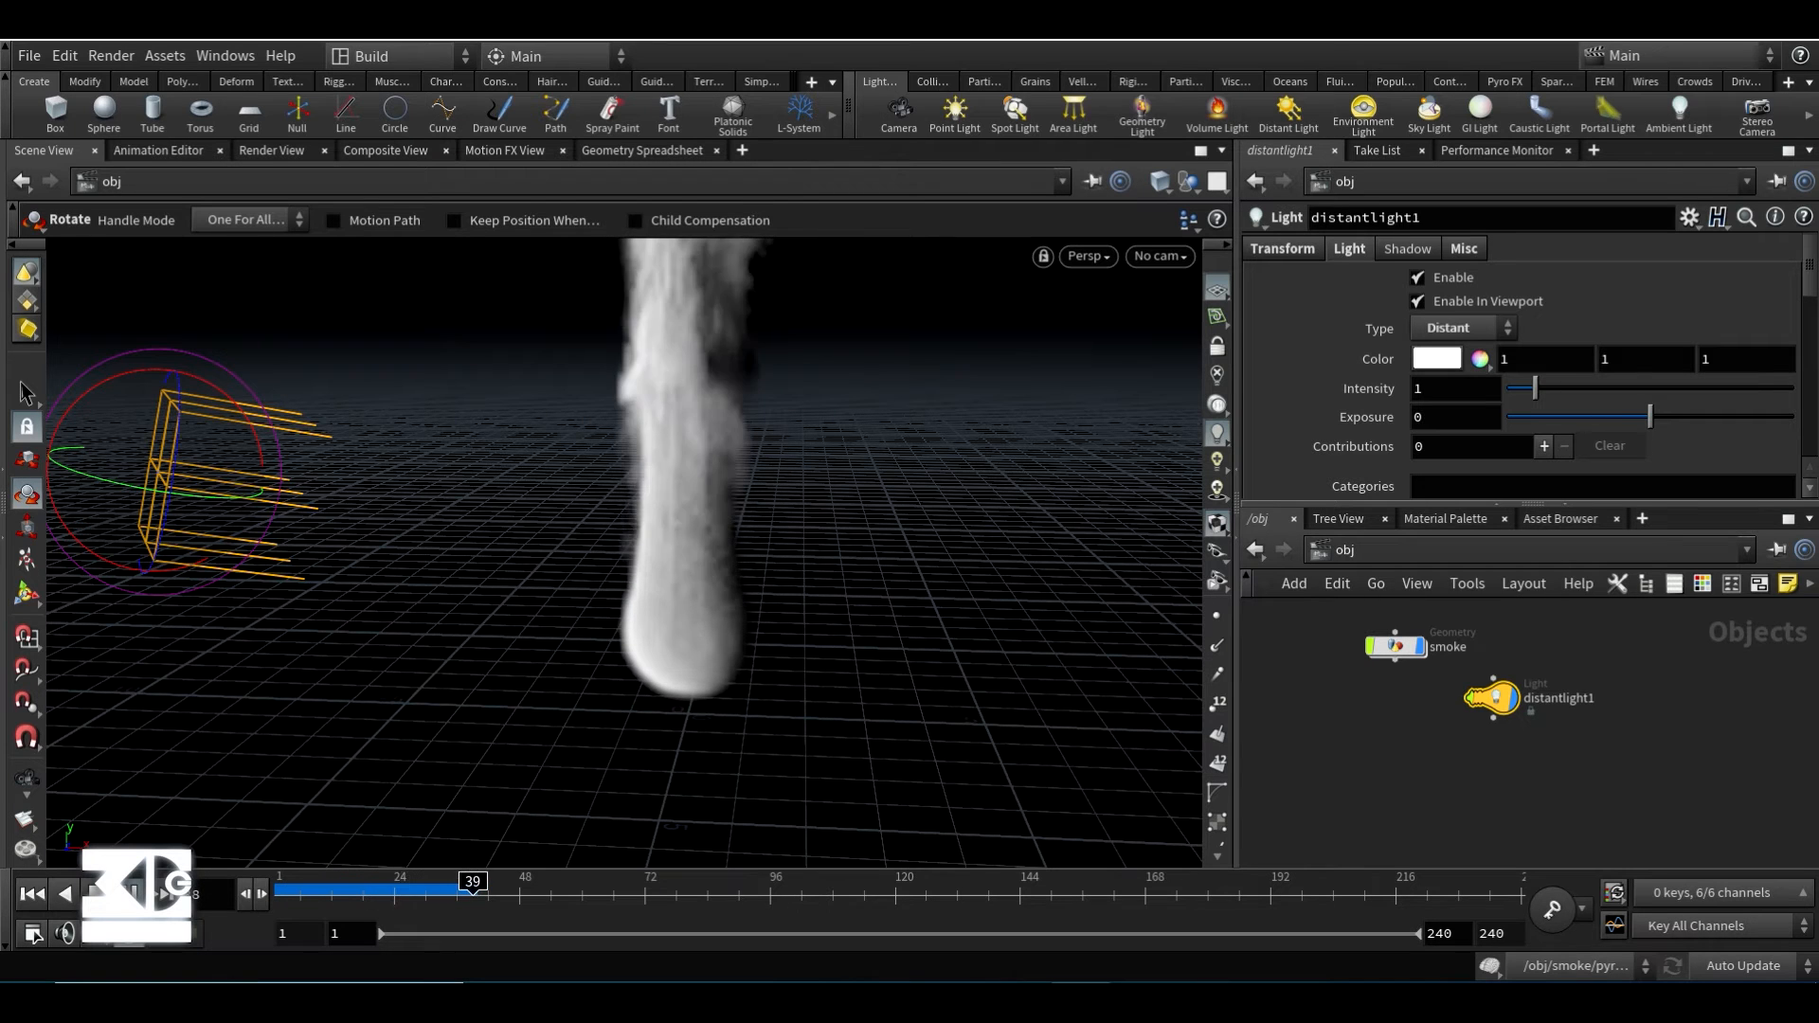
pyautogui.click(21, 898)
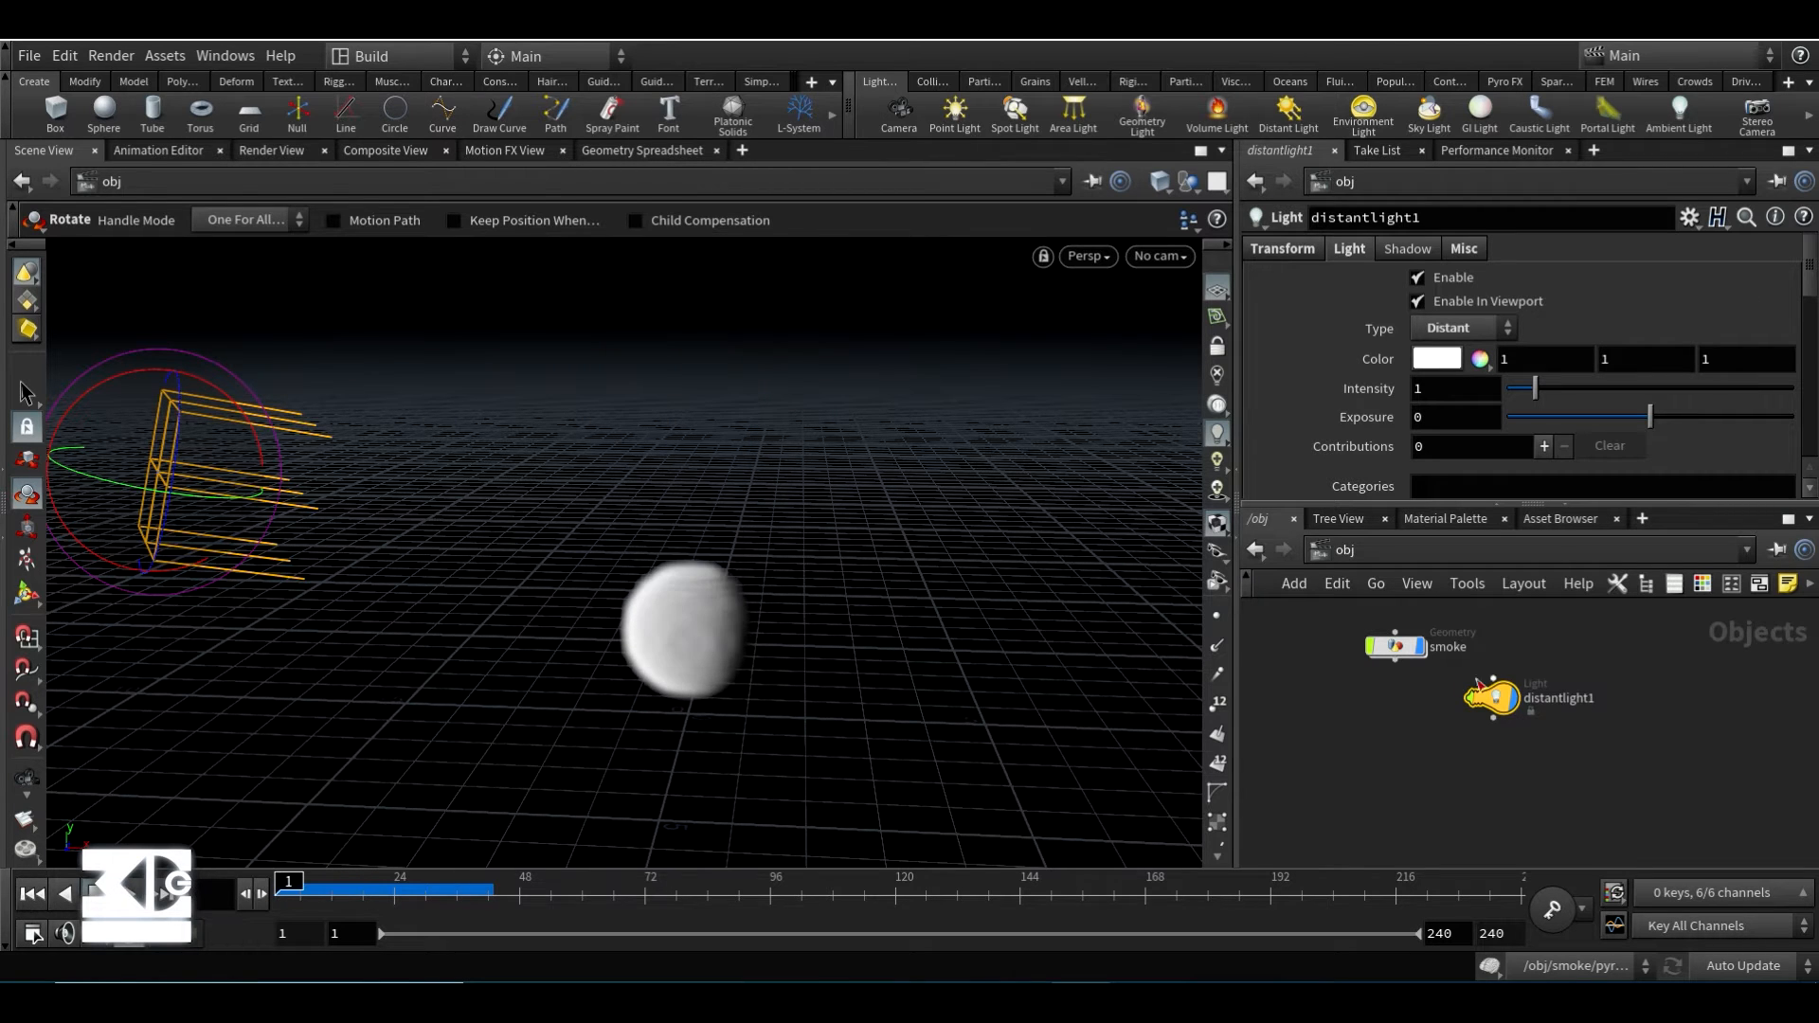
# - Insert a Mountain node between sphere1 and pyrosource1 inside the smoke geometry network
pyautogui.doubleClick(1394, 647)
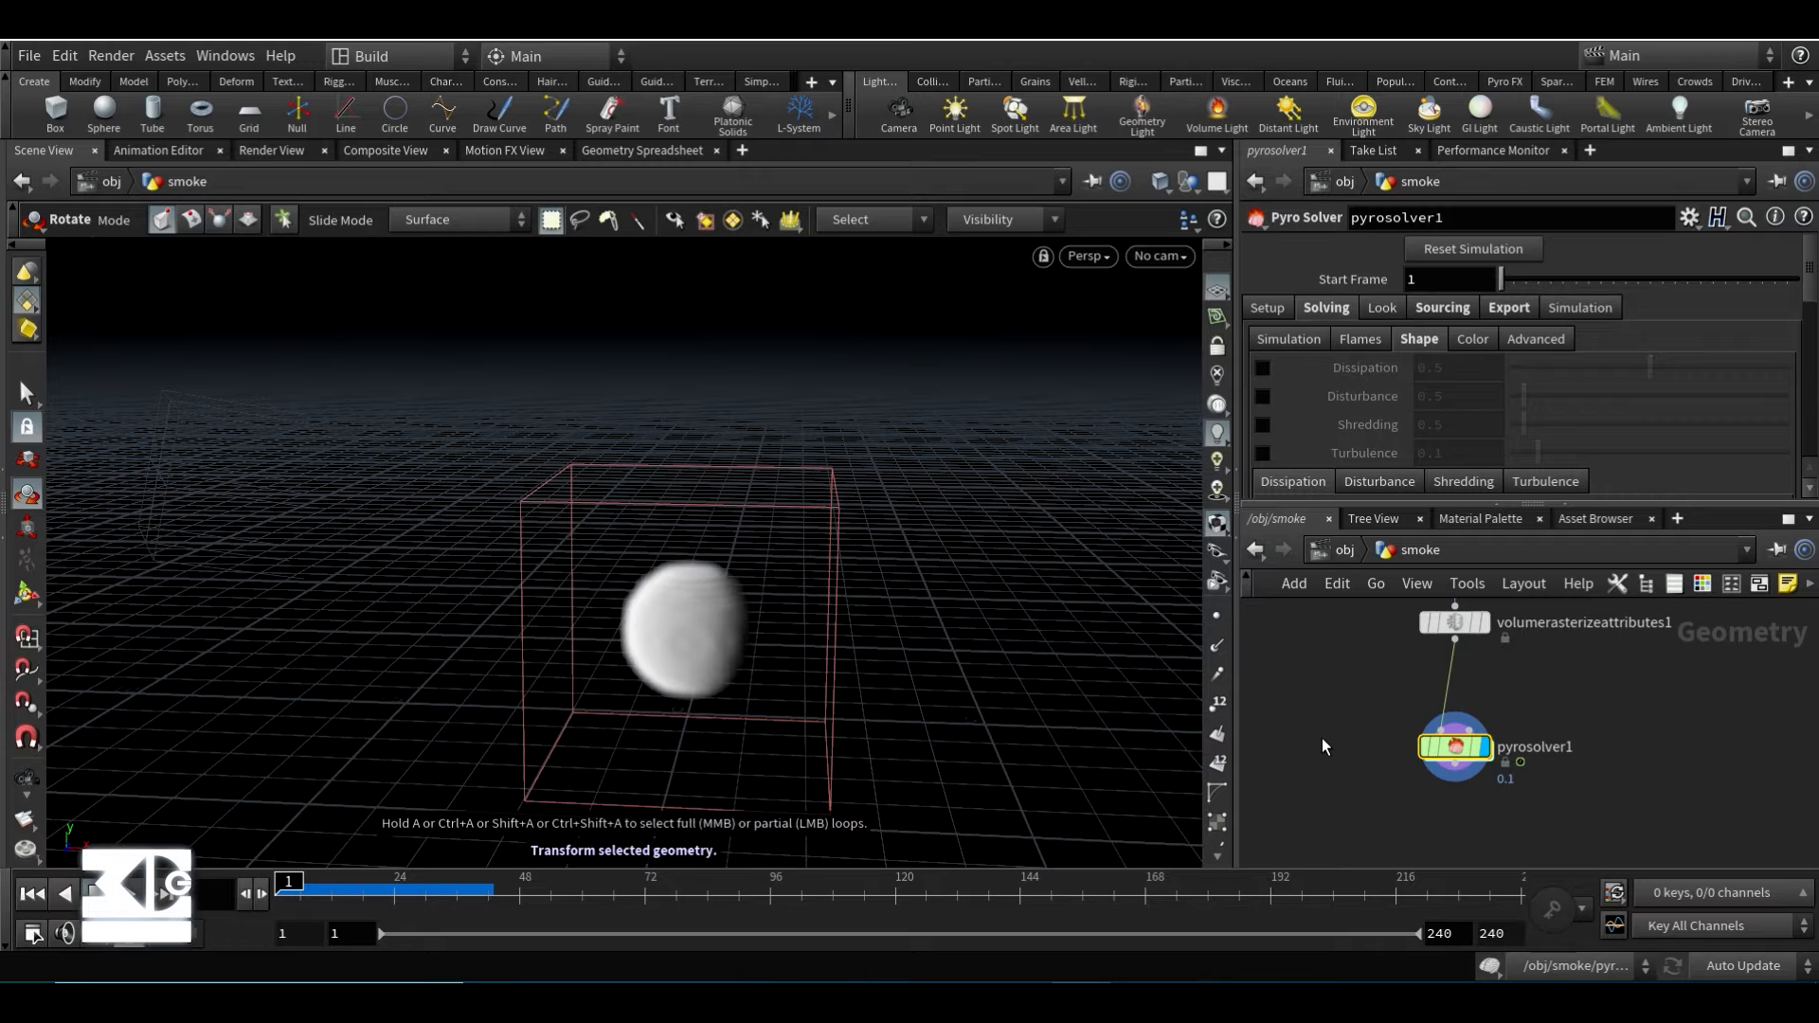
pyautogui.scroll(1, 1324, 747)
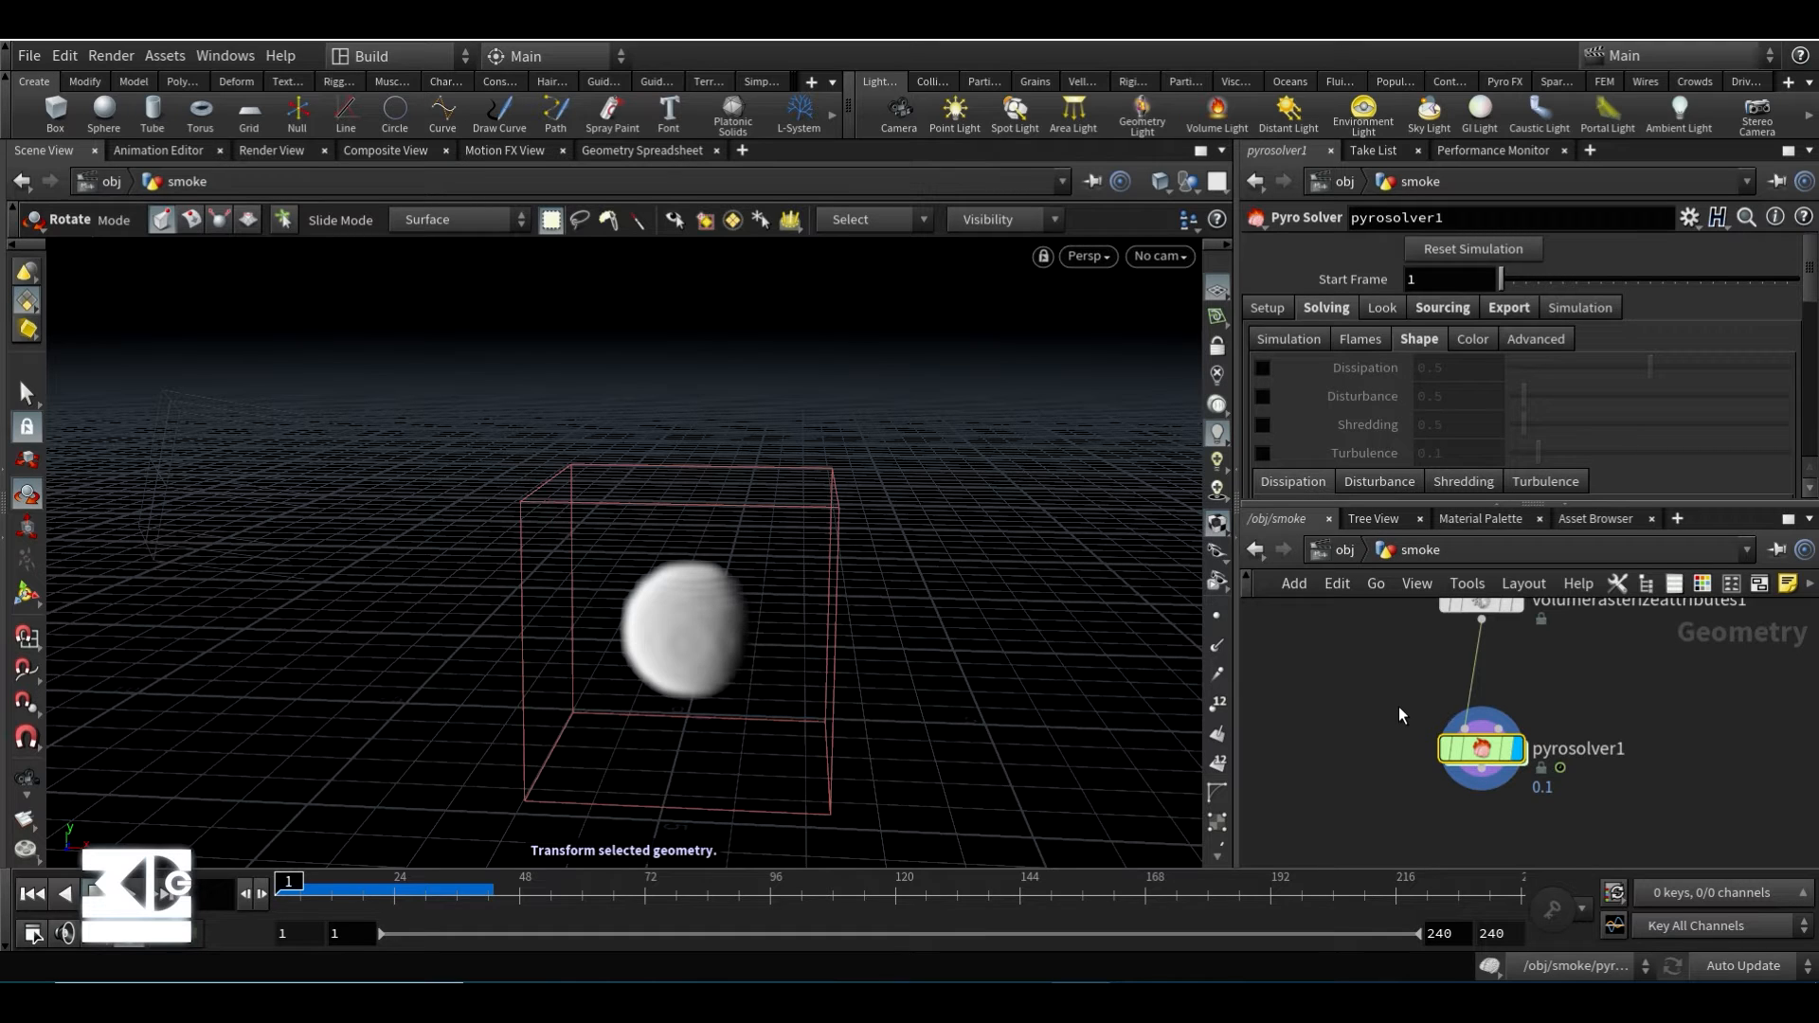
pyautogui.moveTo(1417, 656); pyautogui.dragTo(1394, 834, button='middle')
pyautogui.moveTo(1374, 762); pyautogui.dragTo(1366, 771, button='middle')
pyautogui.moveTo(1501, 693); pyautogui.dragTo(1490, 650)
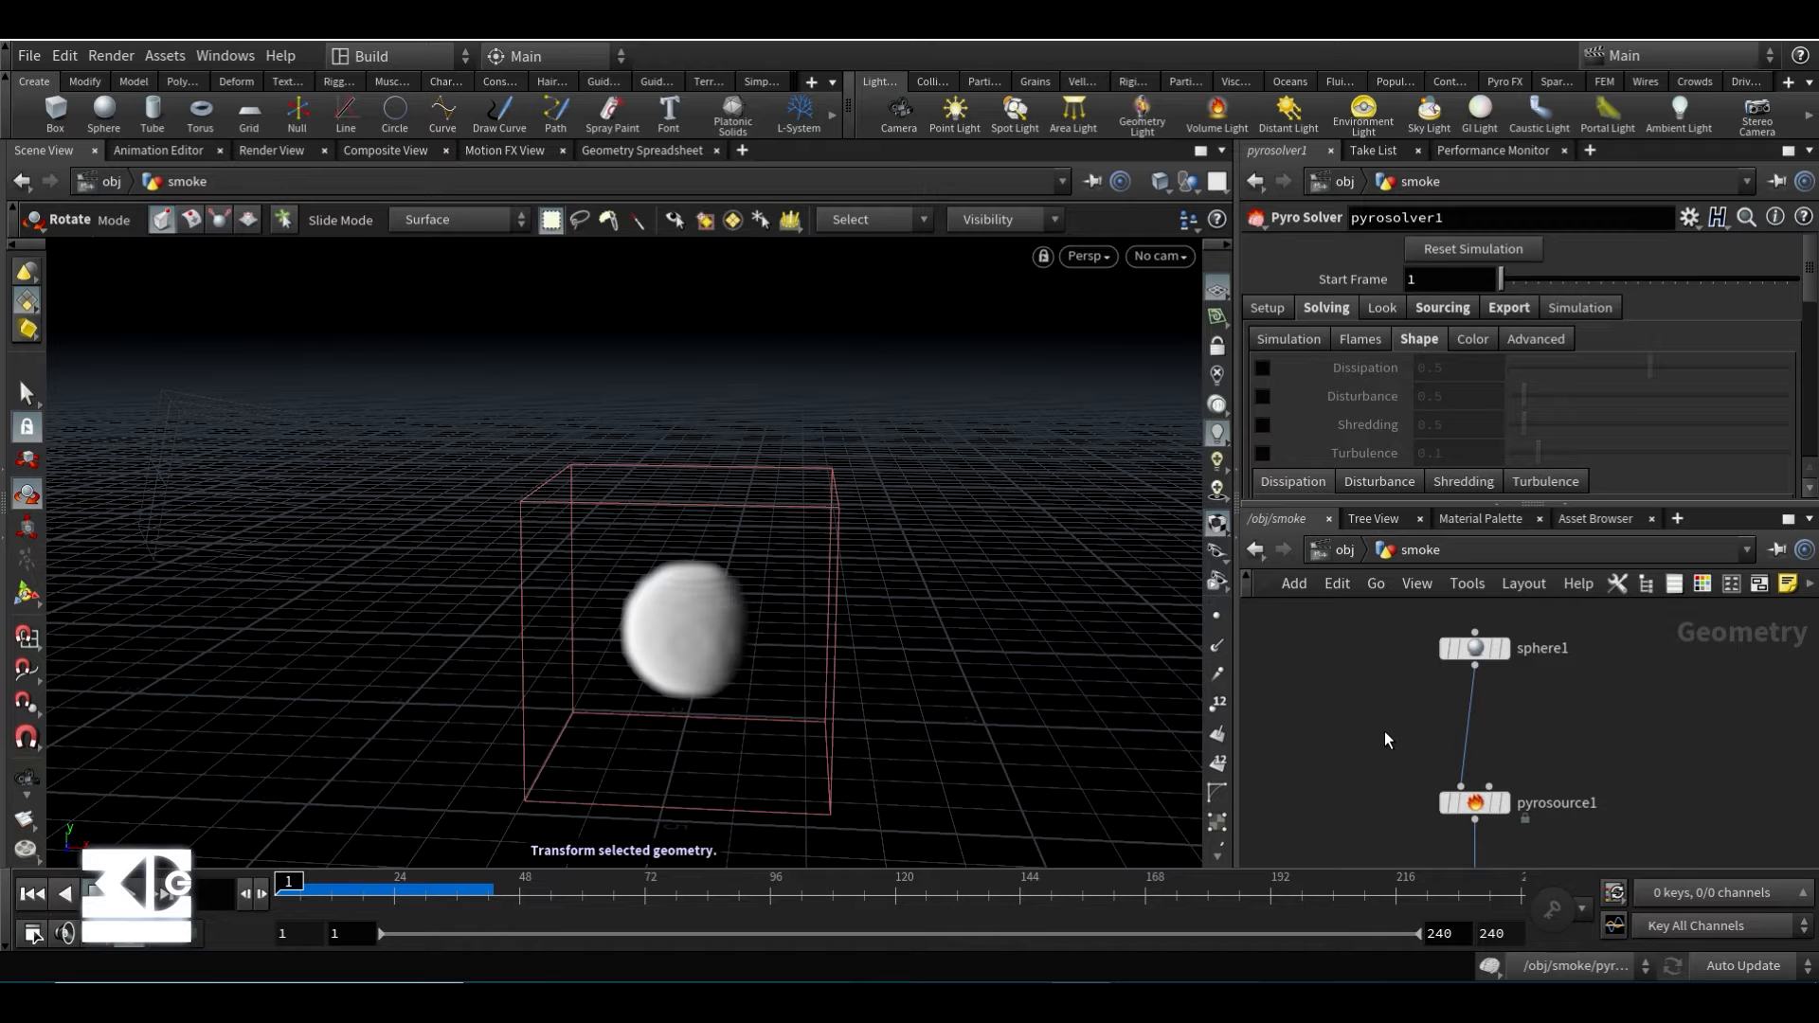
pyautogui.press('Tab')
pyautogui.write('mo')
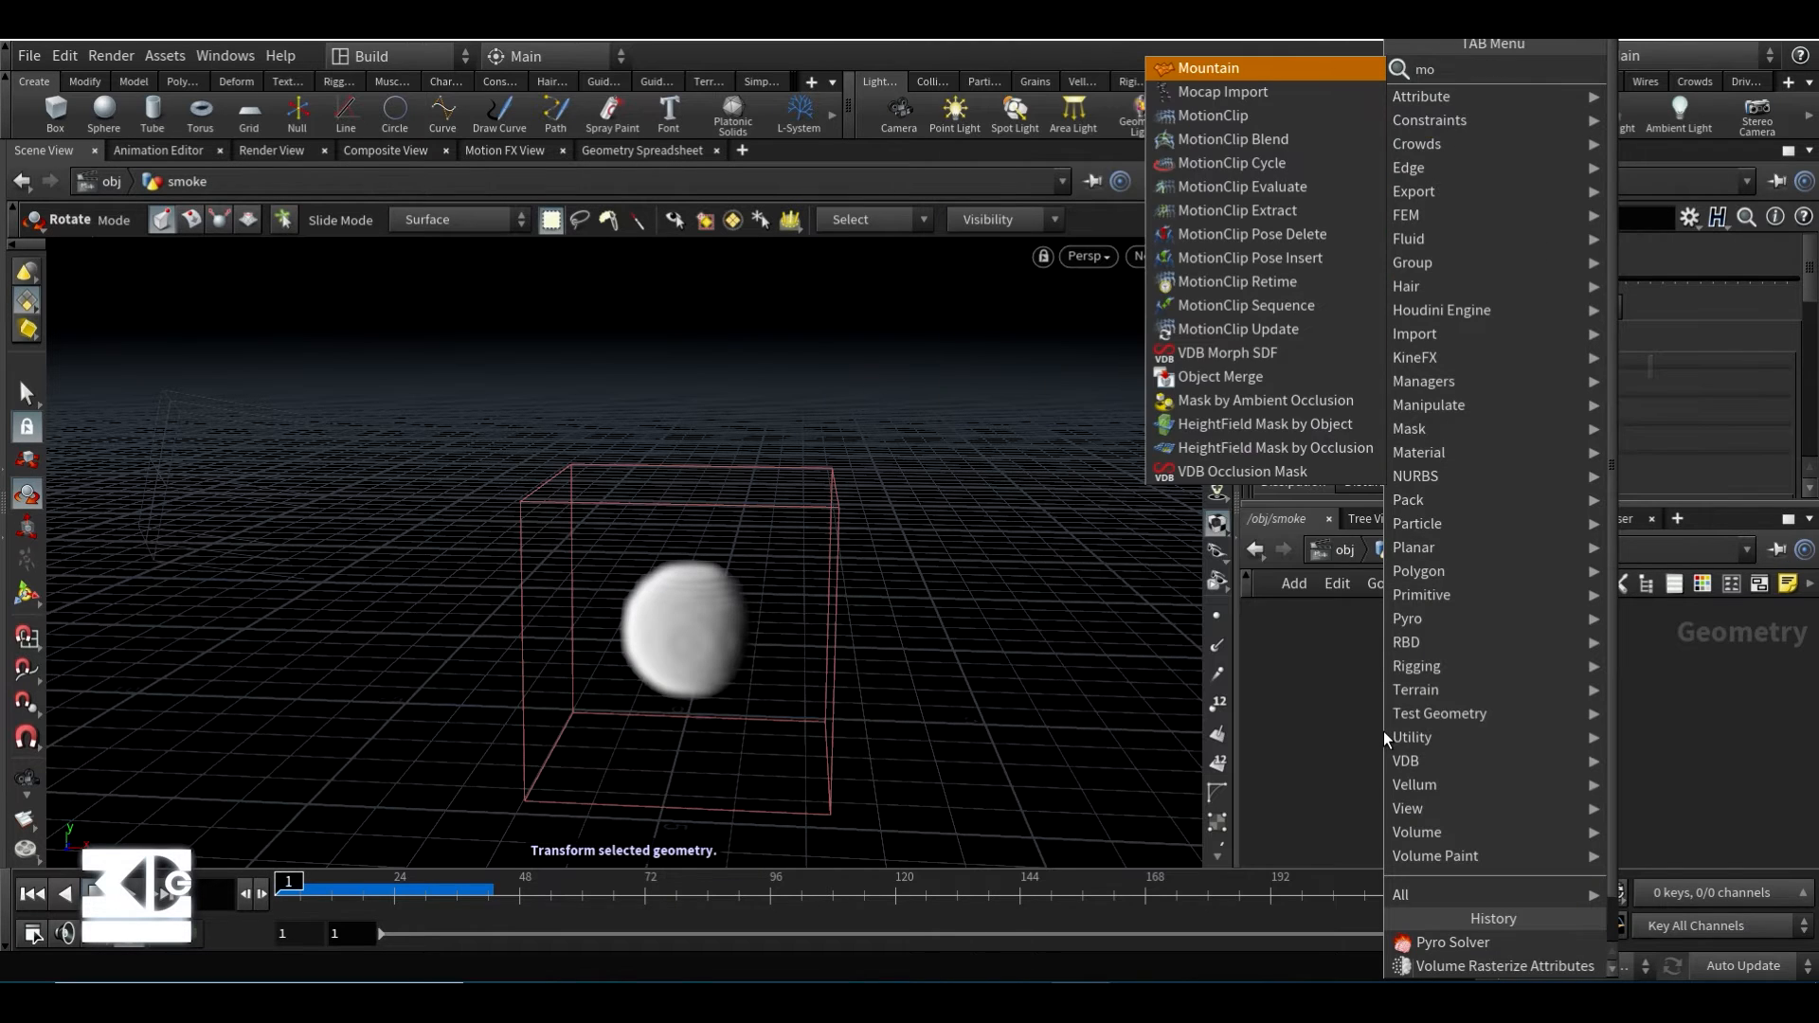
pyautogui.press('Return')
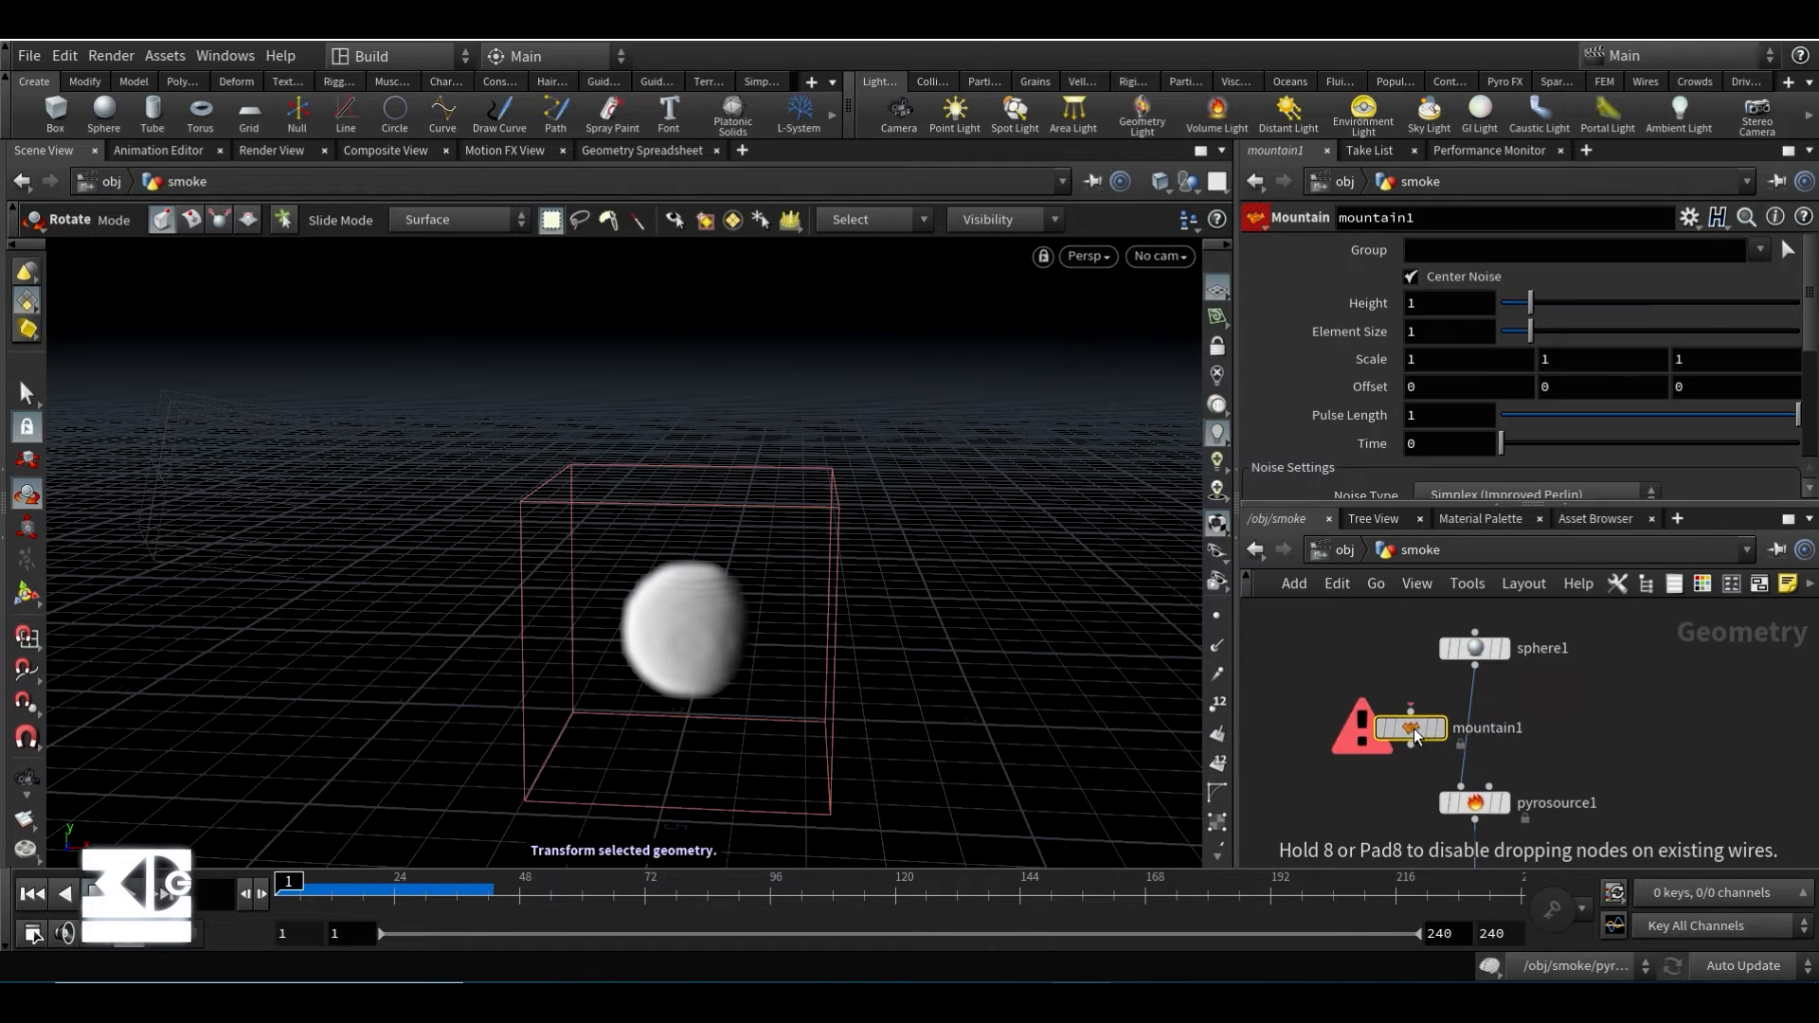
pyautogui.click(1474, 730)
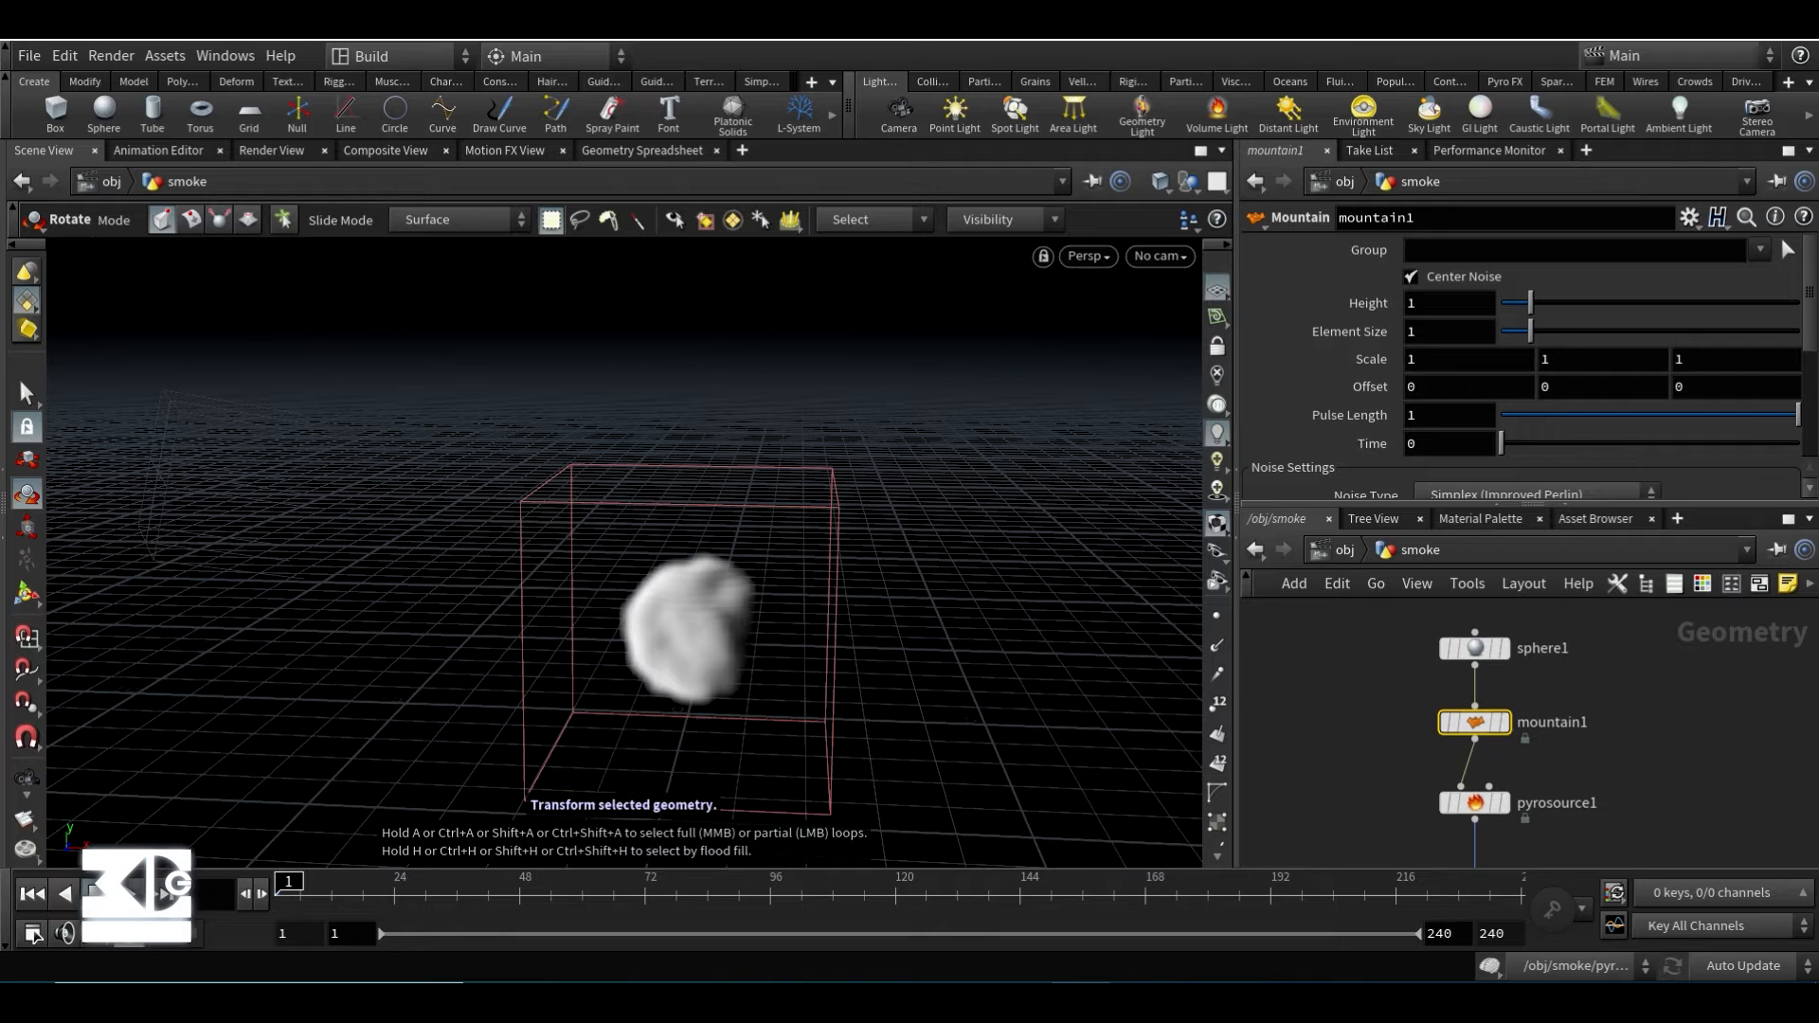
# - Play the simulation with the Mountain-deformed source, return to frame 1 and examine the source shape
pyautogui.press('Up')
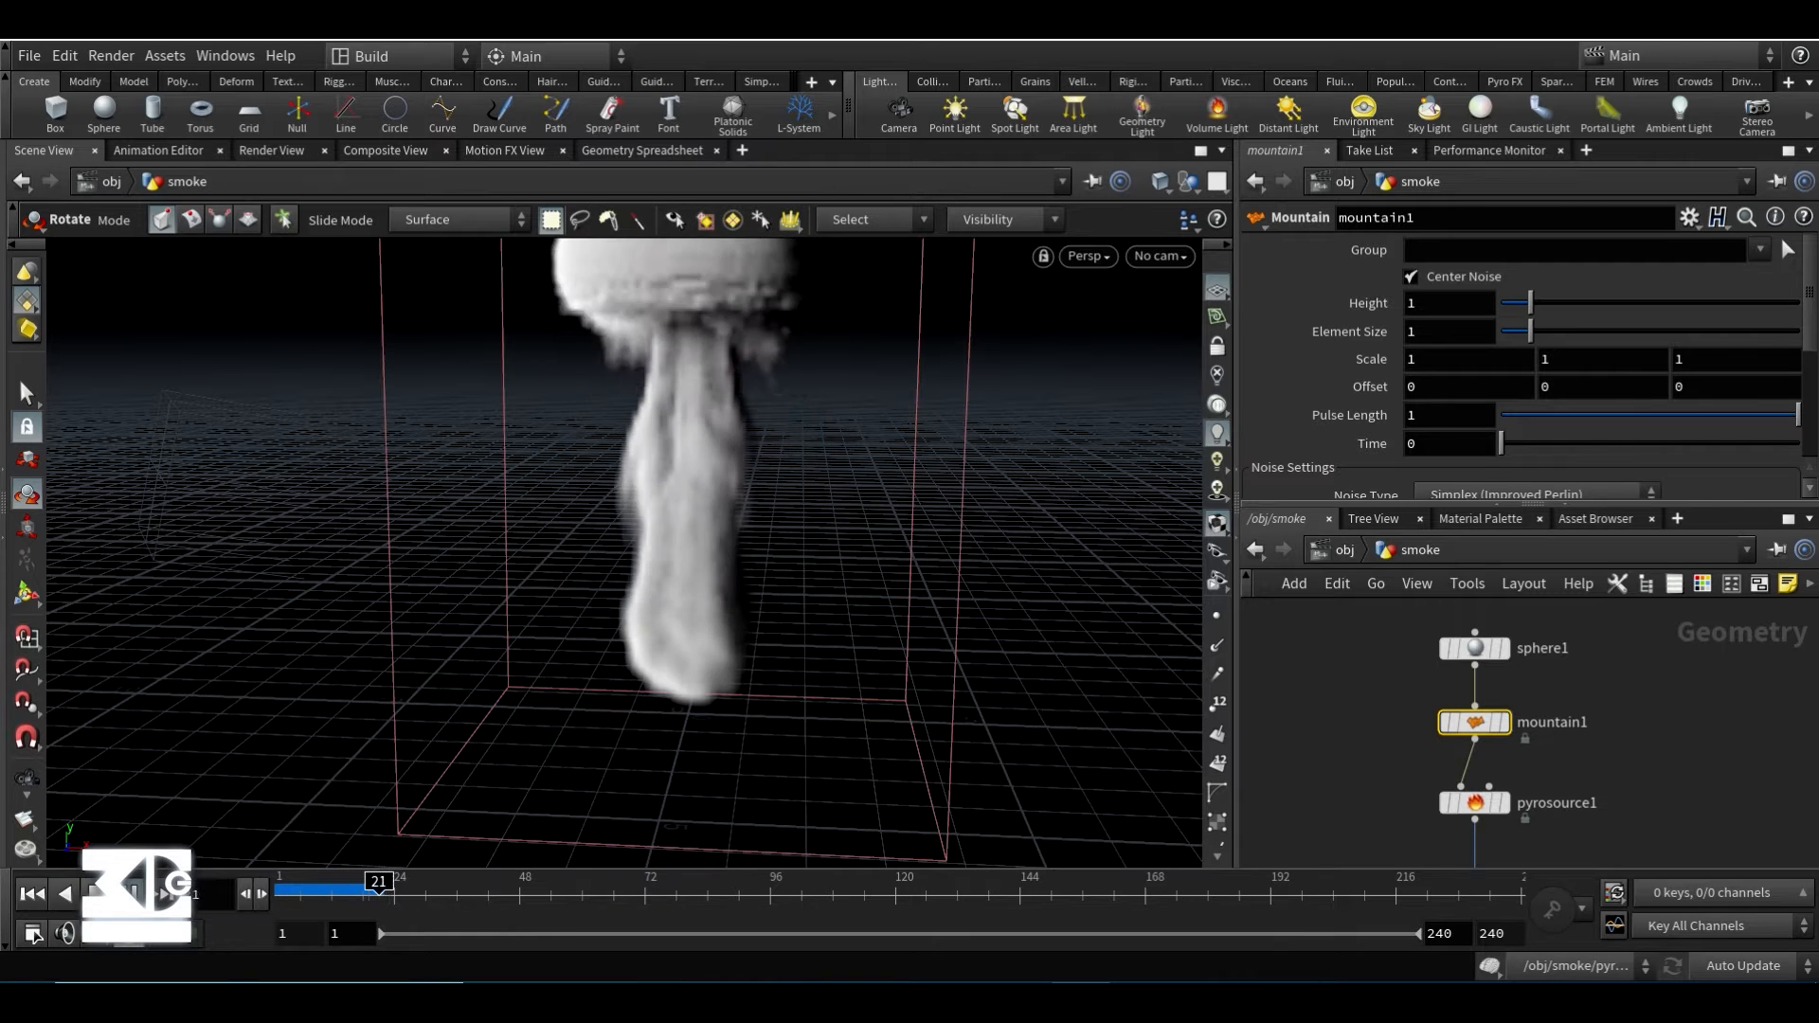
pyautogui.click(32, 894)
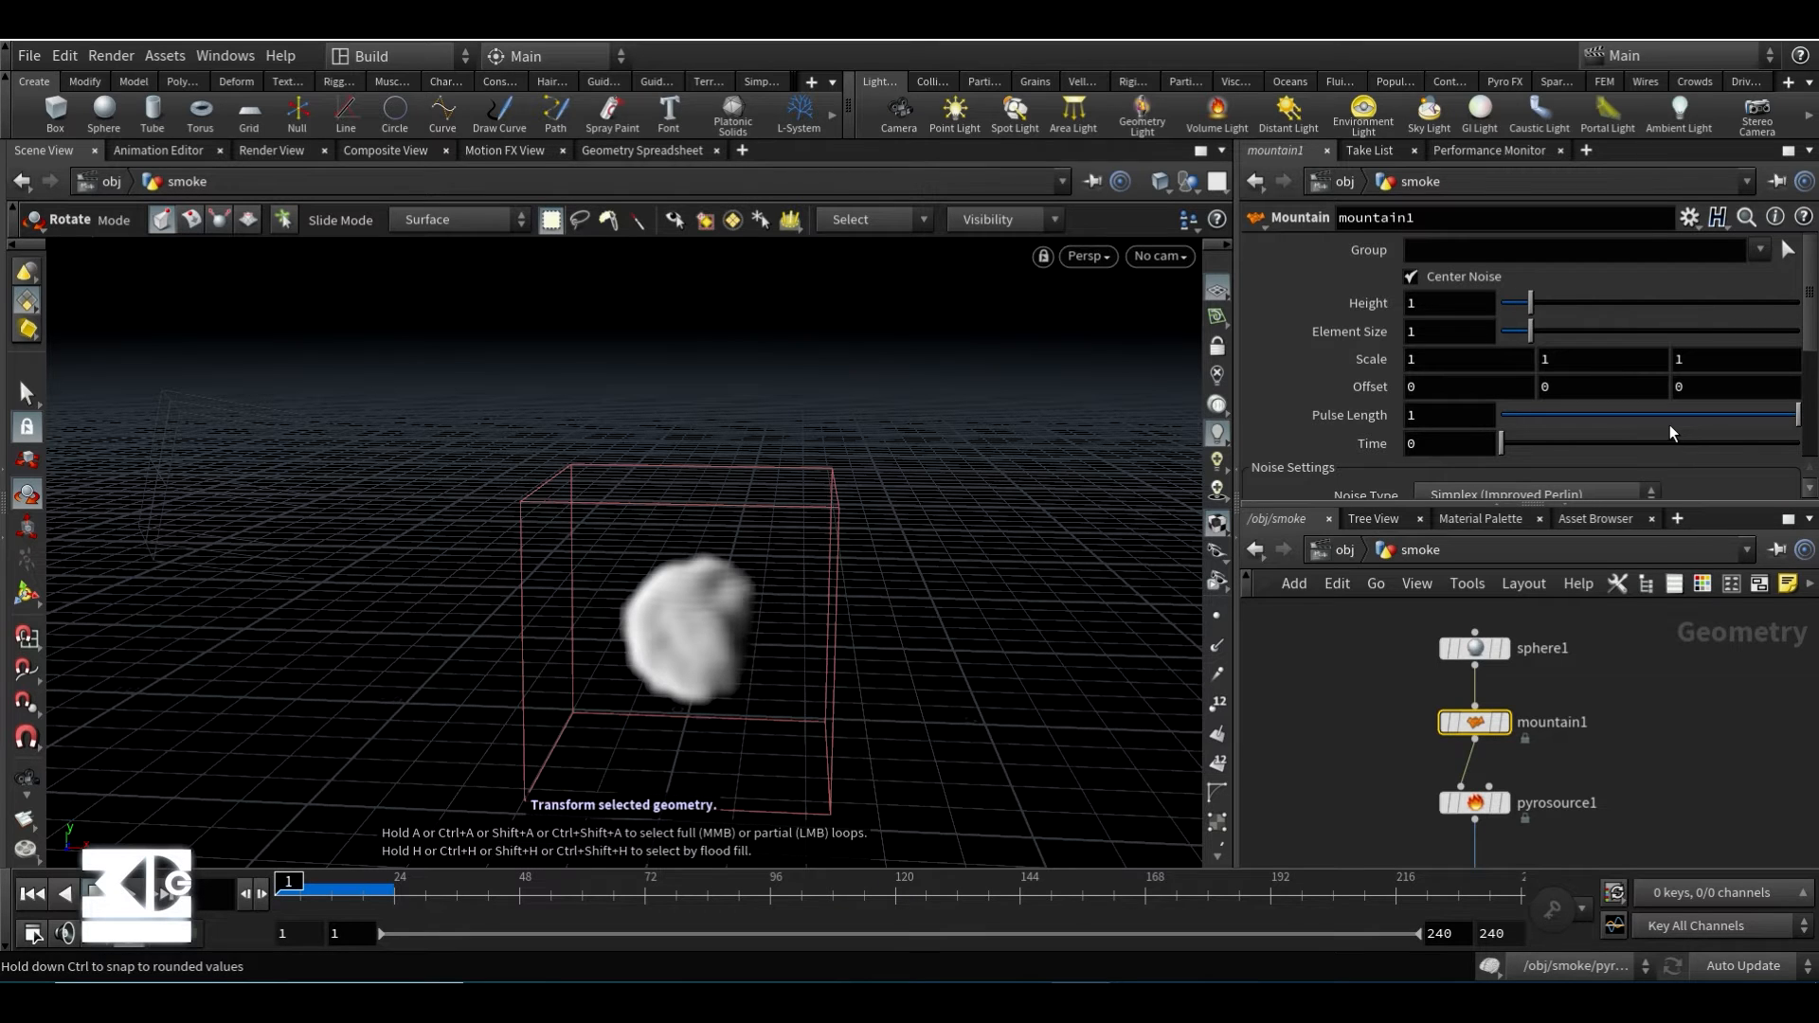
pyautogui.keyDown('alt'); pyautogui.moveTo(875, 722); pyautogui.dragTo(800, 674); pyautogui.keyUp('alt')
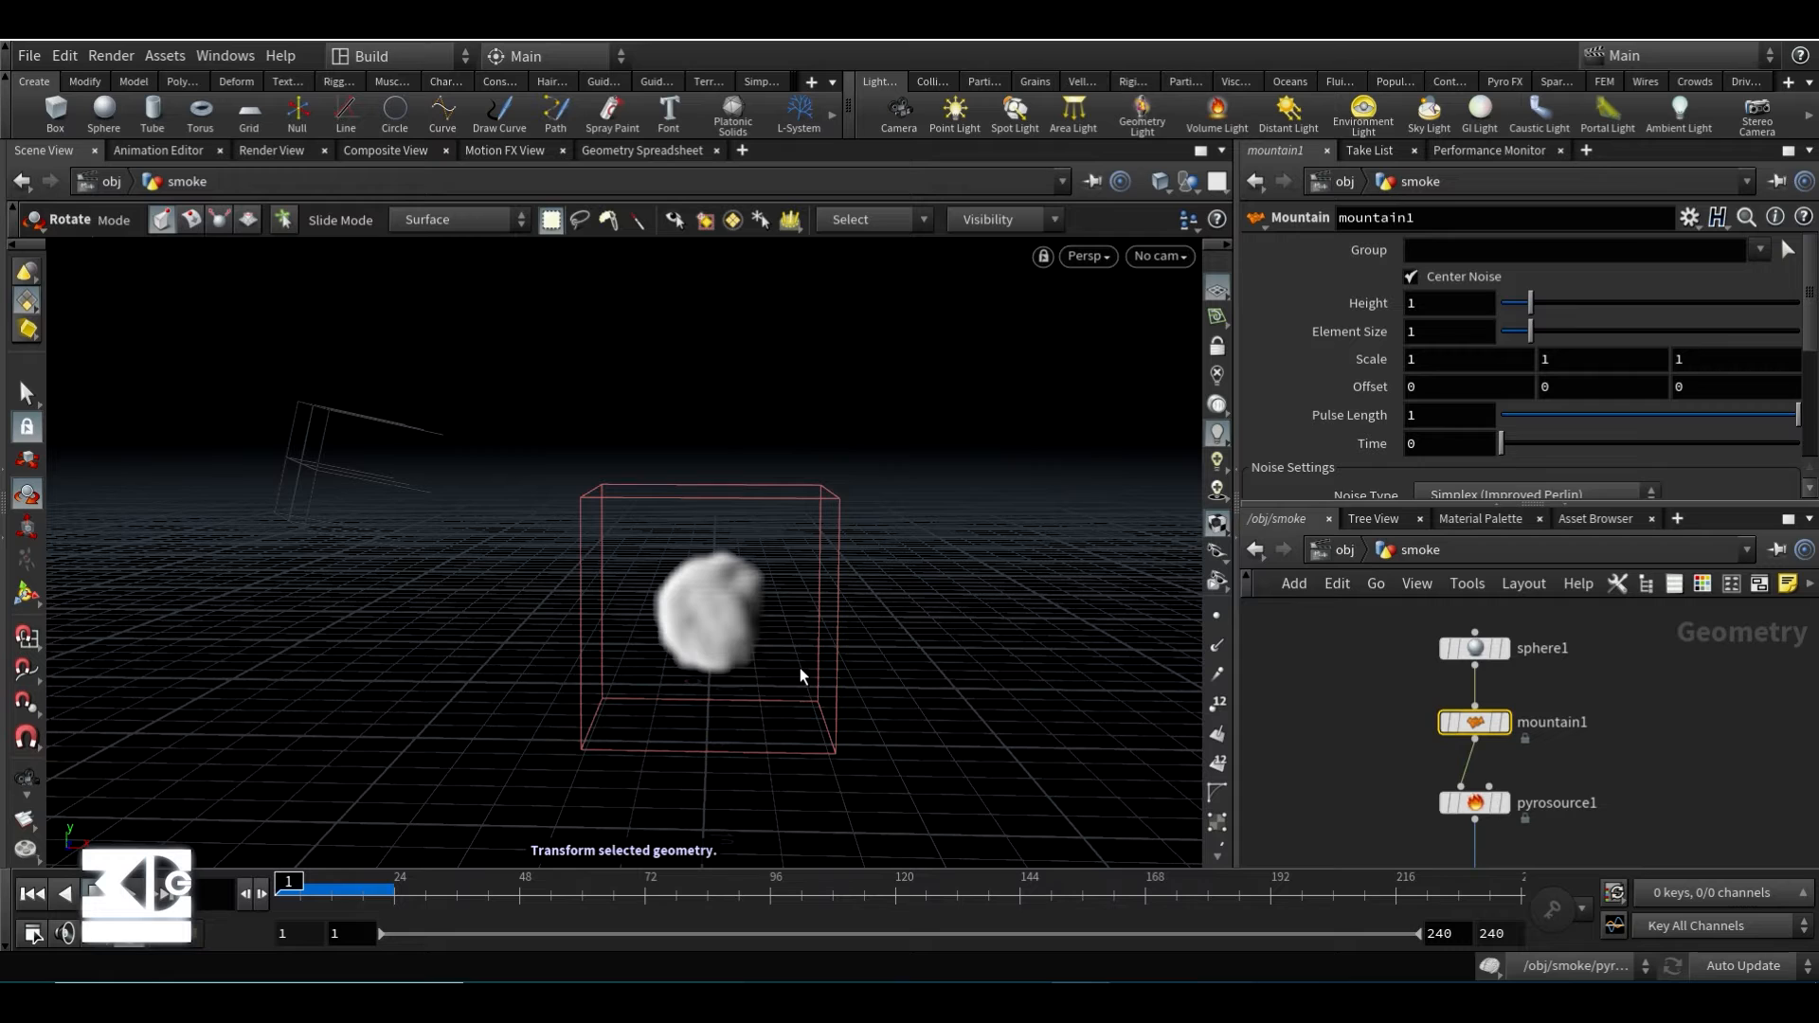
# - Display volumerasterizeattributes1 and insert an Attribute Noise node between pyrosource1 and volumerasterizeattributes1
pyautogui.moveTo(1371, 739)
pyautogui.mouseDown(button='middle')
pyautogui.moveTo(1346, 667)
pyautogui.moveTo(1364, 764)
pyautogui.moveTo(1372, 718)
pyautogui.mouseUp(button='middle')
pyautogui.scroll(-1, 1346, 669)
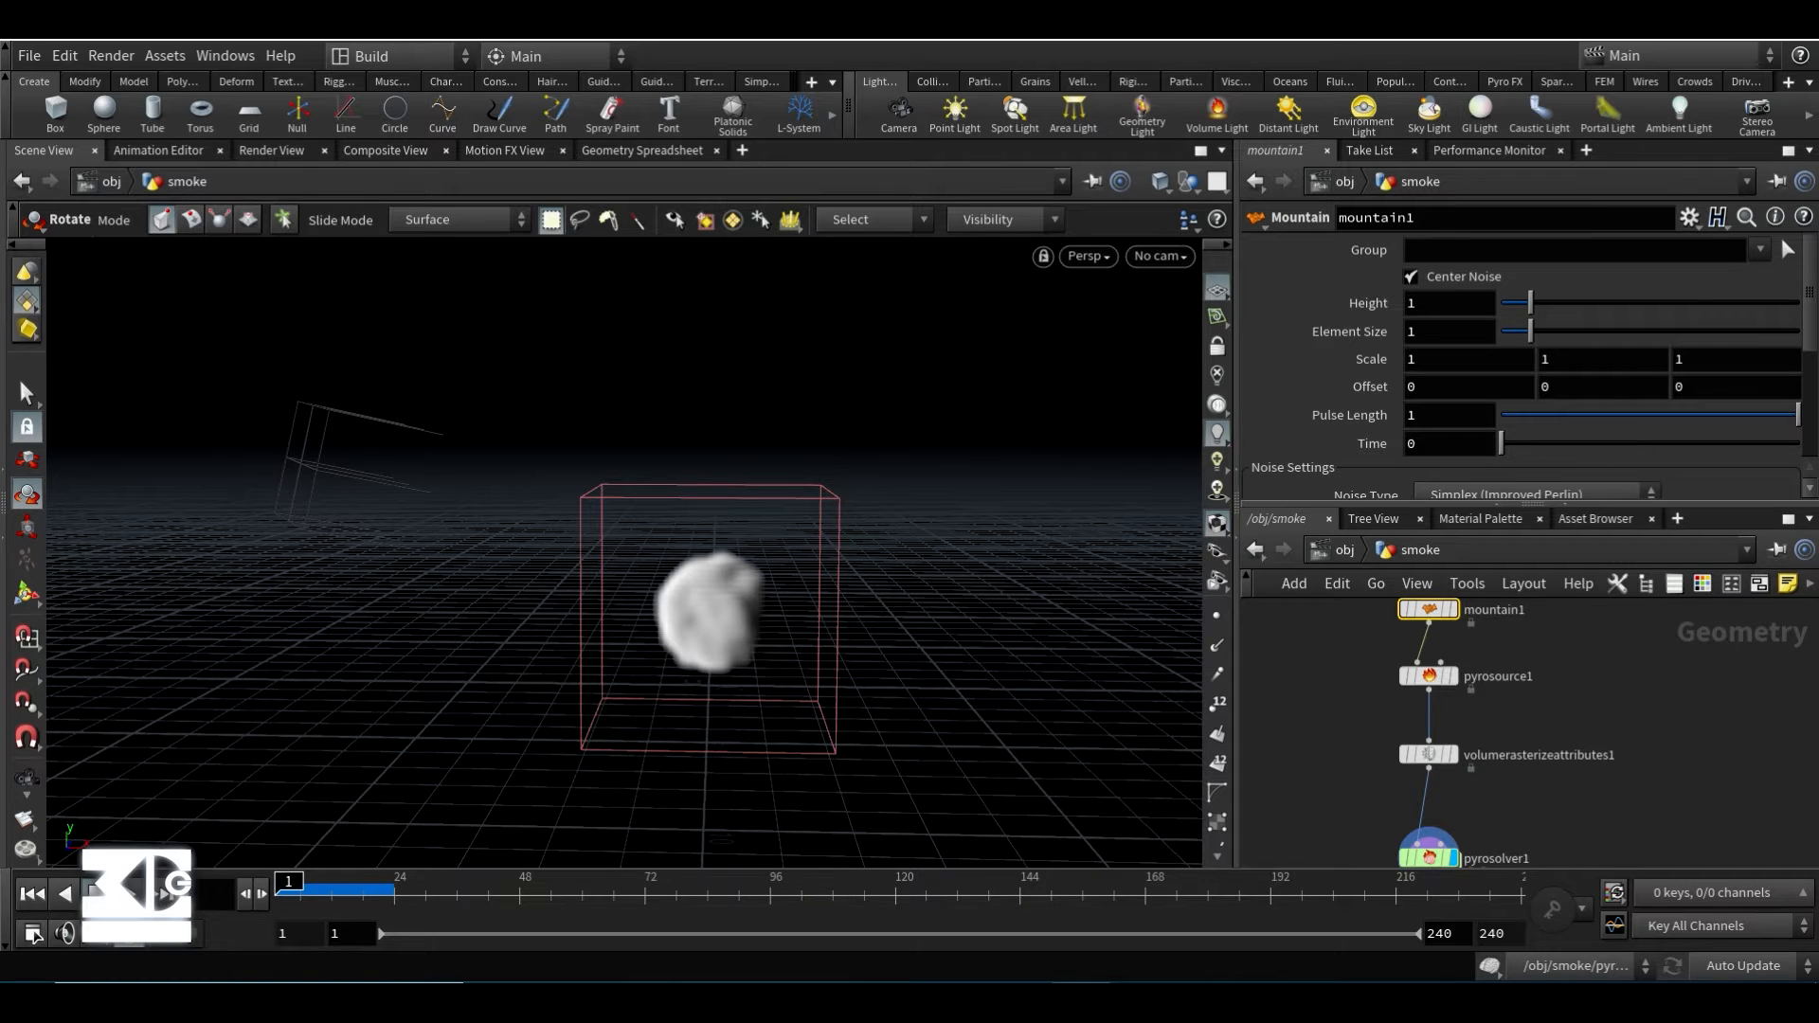
pyautogui.moveTo(1345, 787)
pyautogui.mouseDown(button='middle')
pyautogui.moveTo(1344, 754)
pyautogui.moveTo(1350, 787)
pyautogui.mouseUp(button='middle')
pyautogui.scroll(-1, 1345, 753)
pyautogui.press('Tab')
pyautogui.press('Tab')
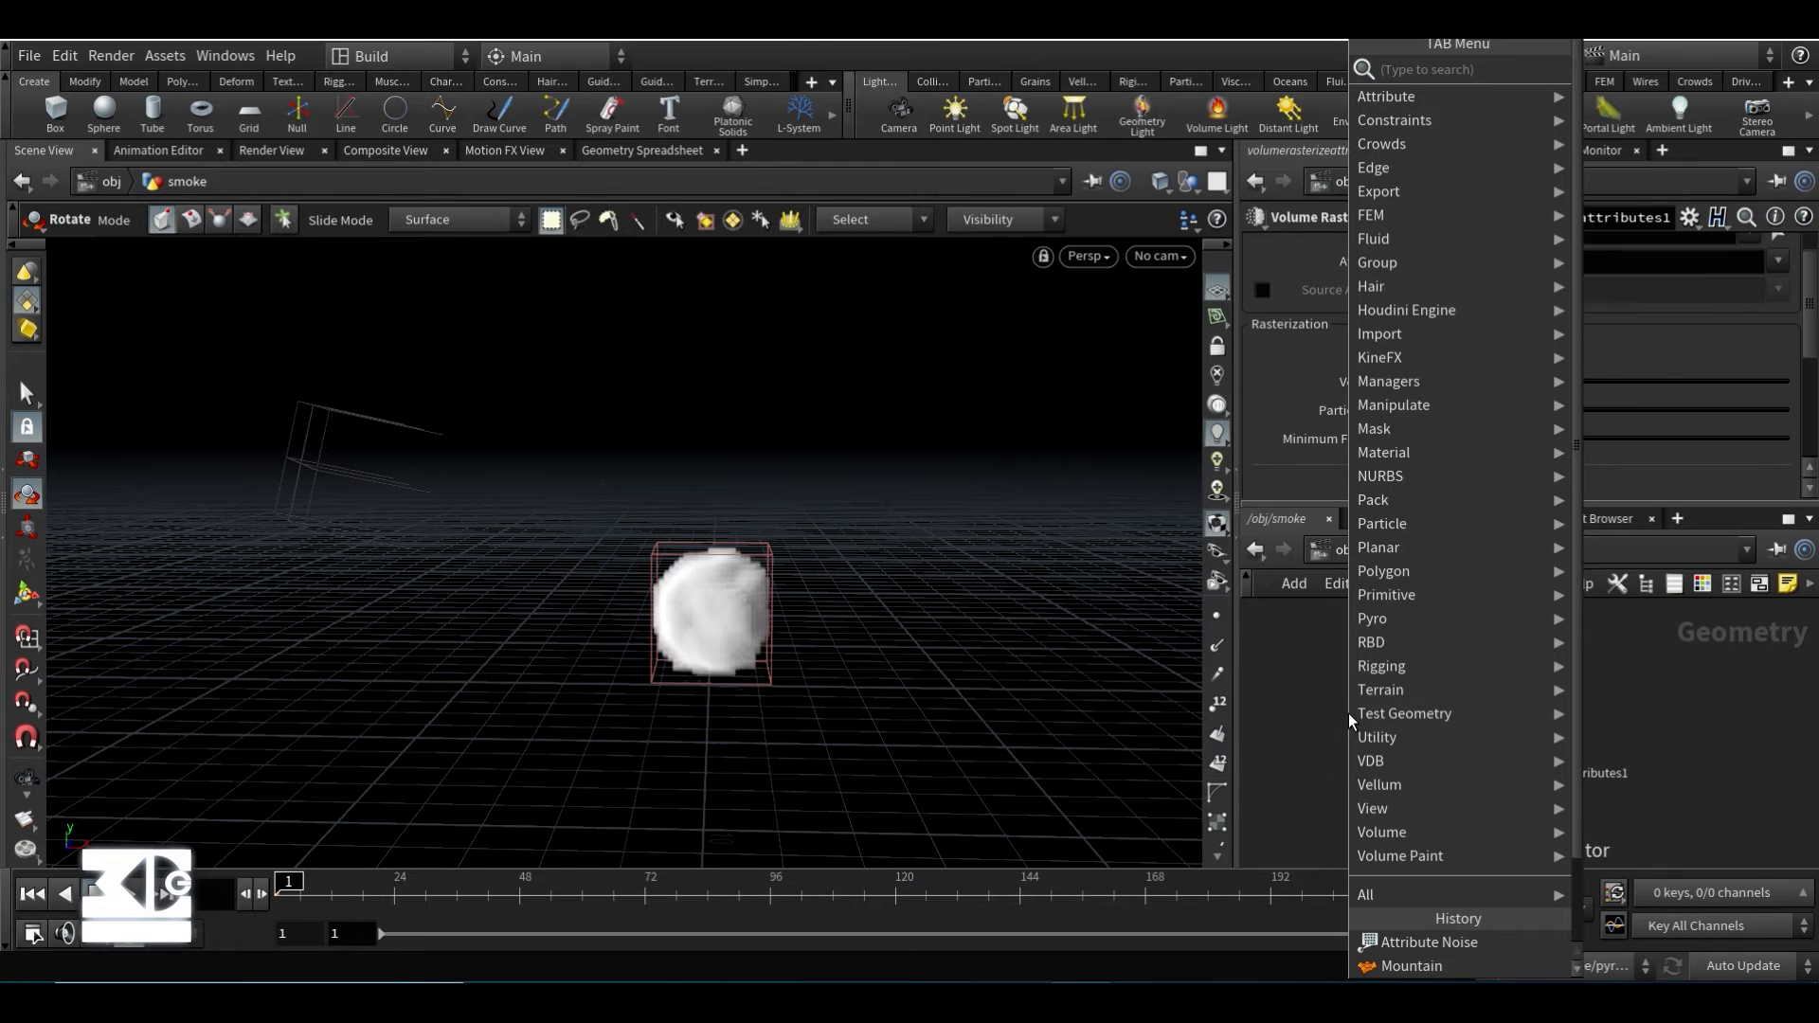
pyautogui.write('attribu')
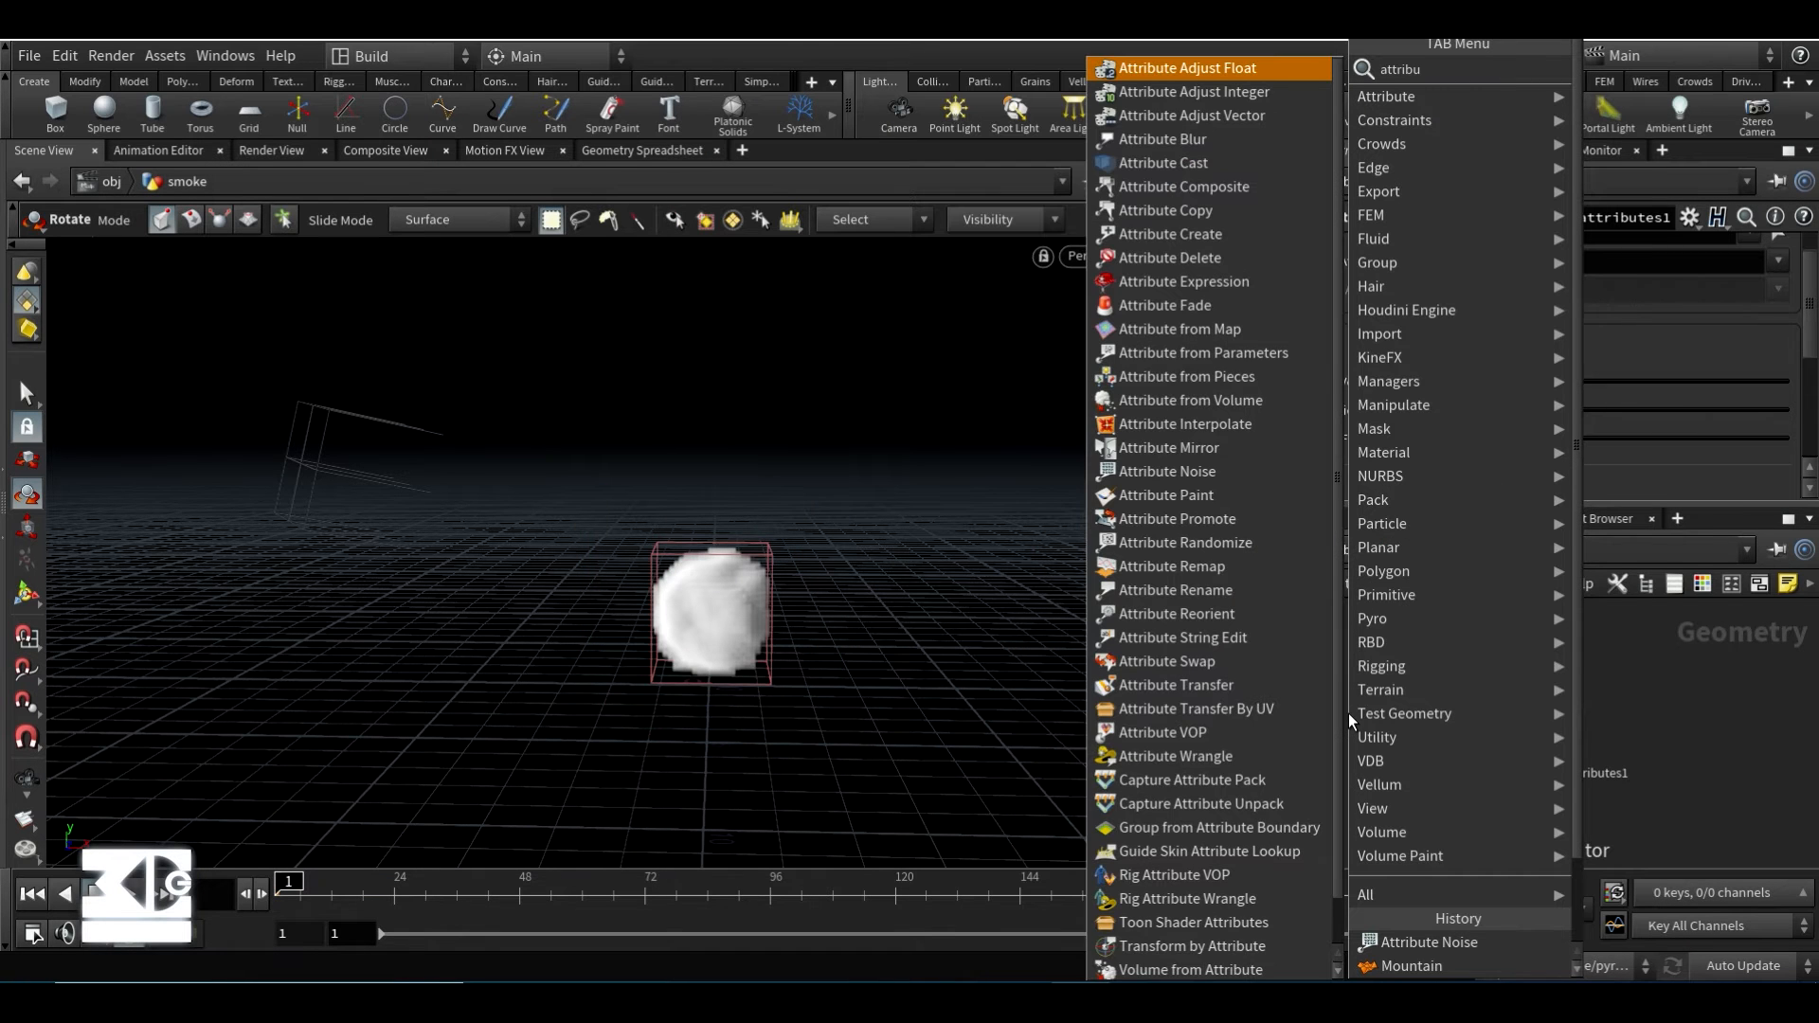
pyautogui.write('te n')
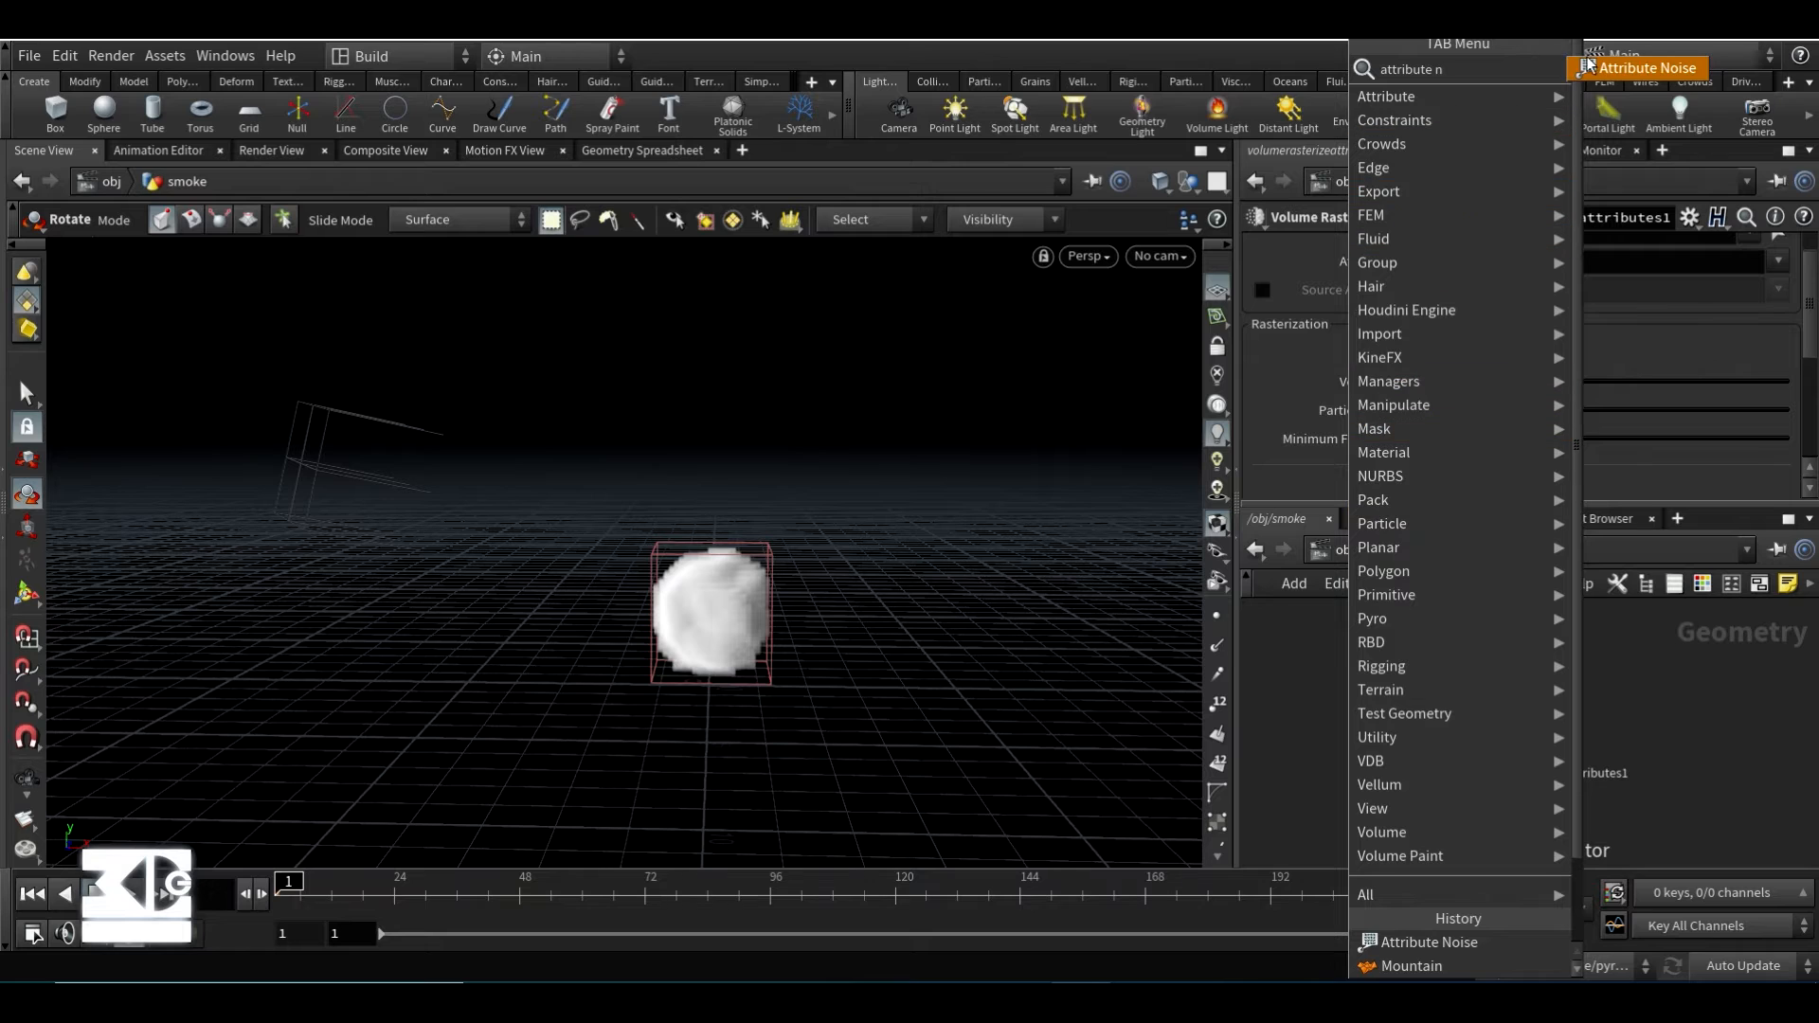
pyautogui.press('Return')
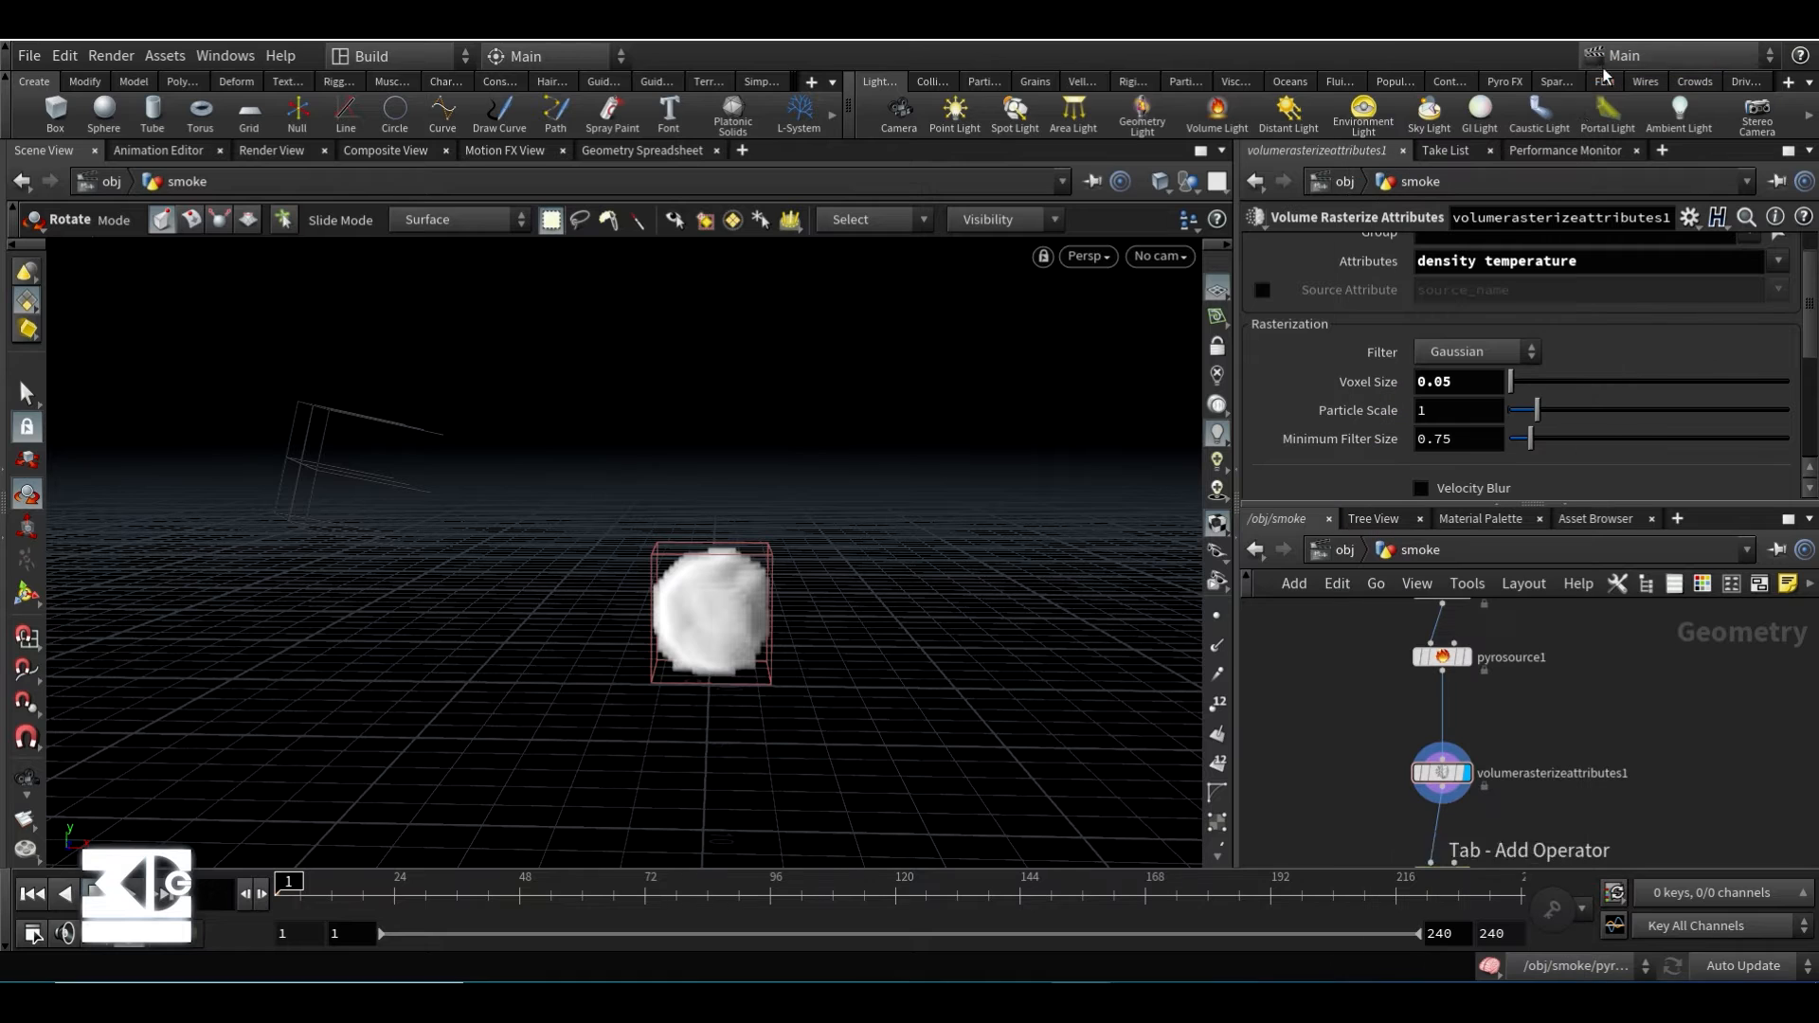
pyautogui.click(1440, 716)
# - Set the Attribute Noise's attribute names to density temperature and their type to Float
pyautogui.scroll(-2, 1578, 425)
pyautogui.scroll(3, 1578, 424)
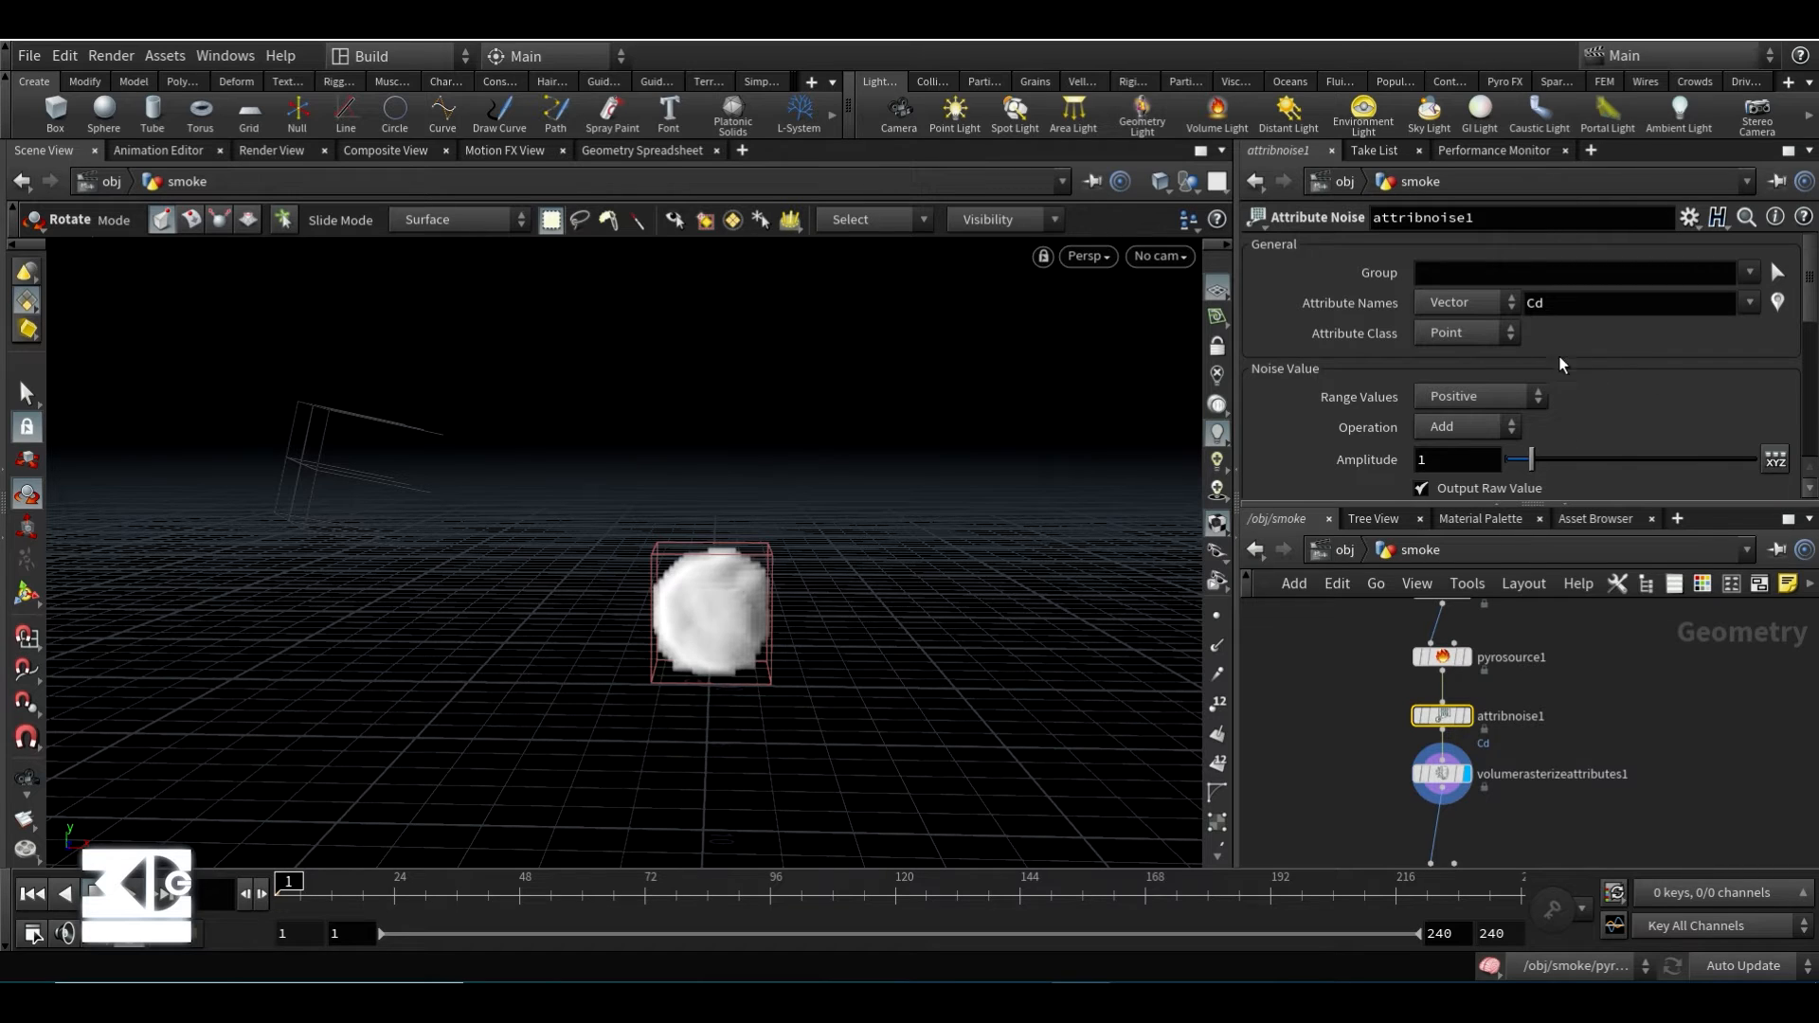
pyautogui.doubleClick(1534, 301)
pyautogui.write('den')
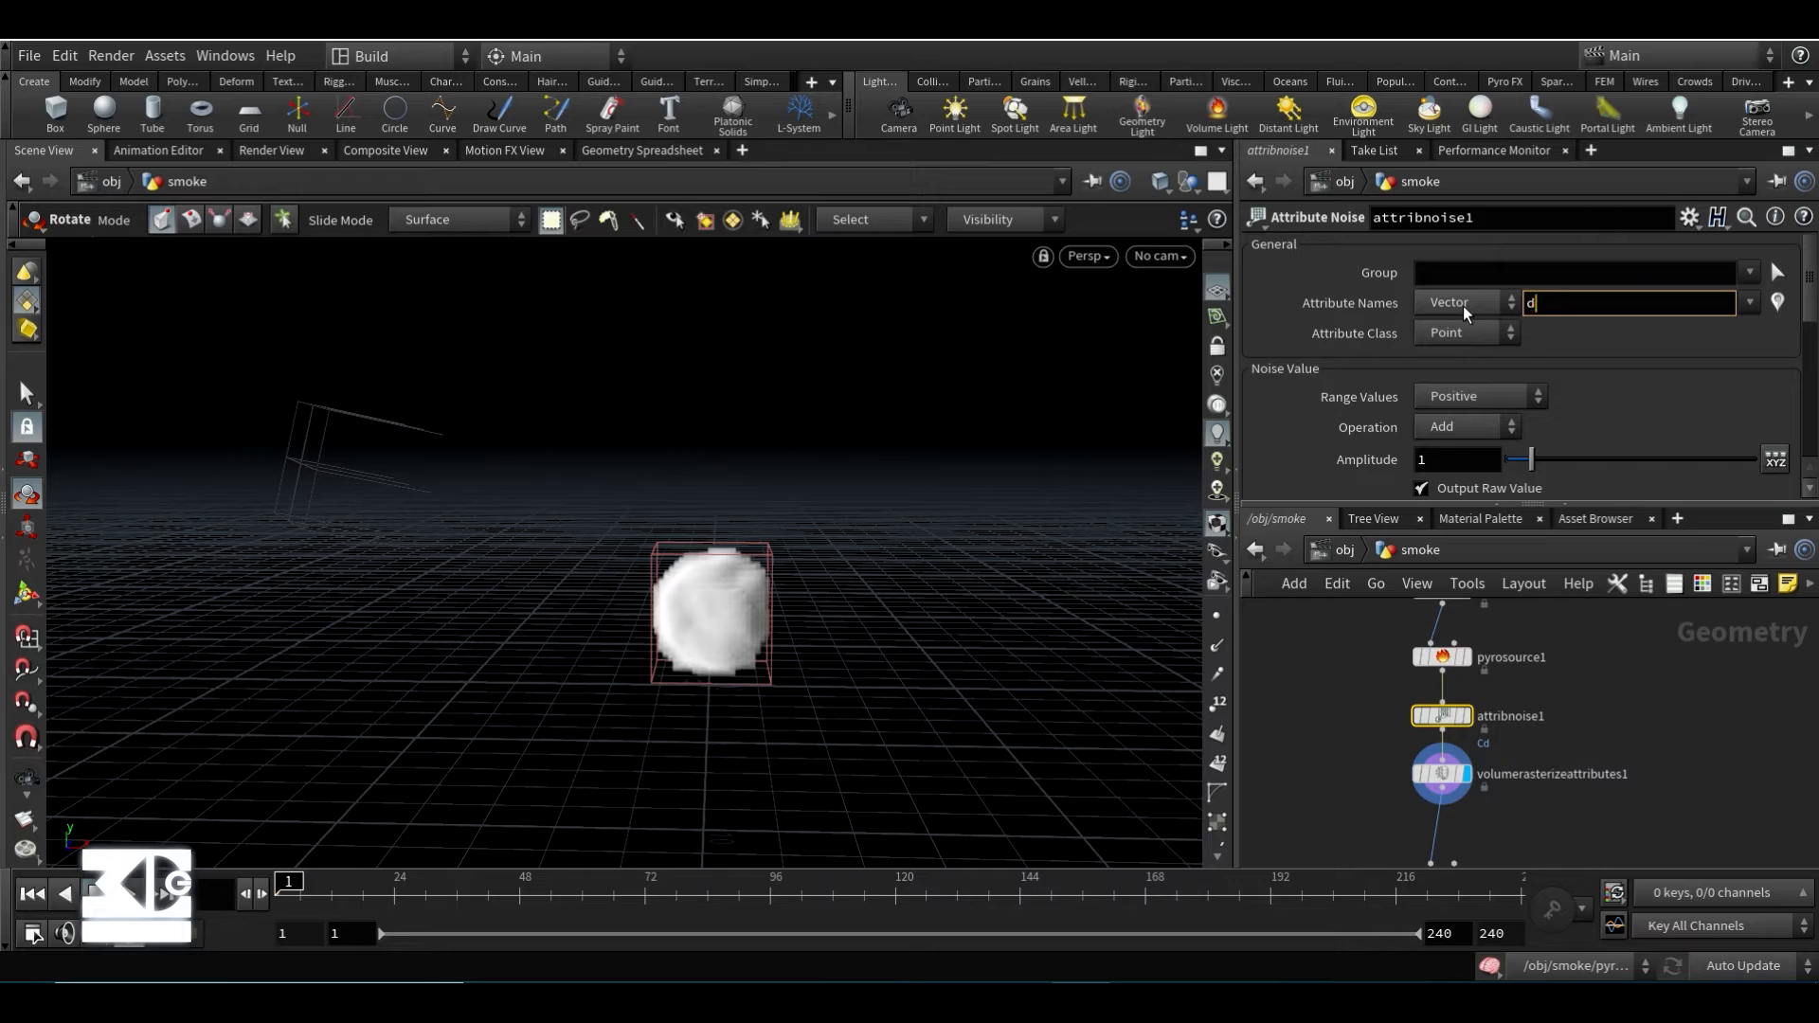
pyautogui.write('sity temperature4')
pyautogui.press('BackSpace')
pyautogui.press('Return')
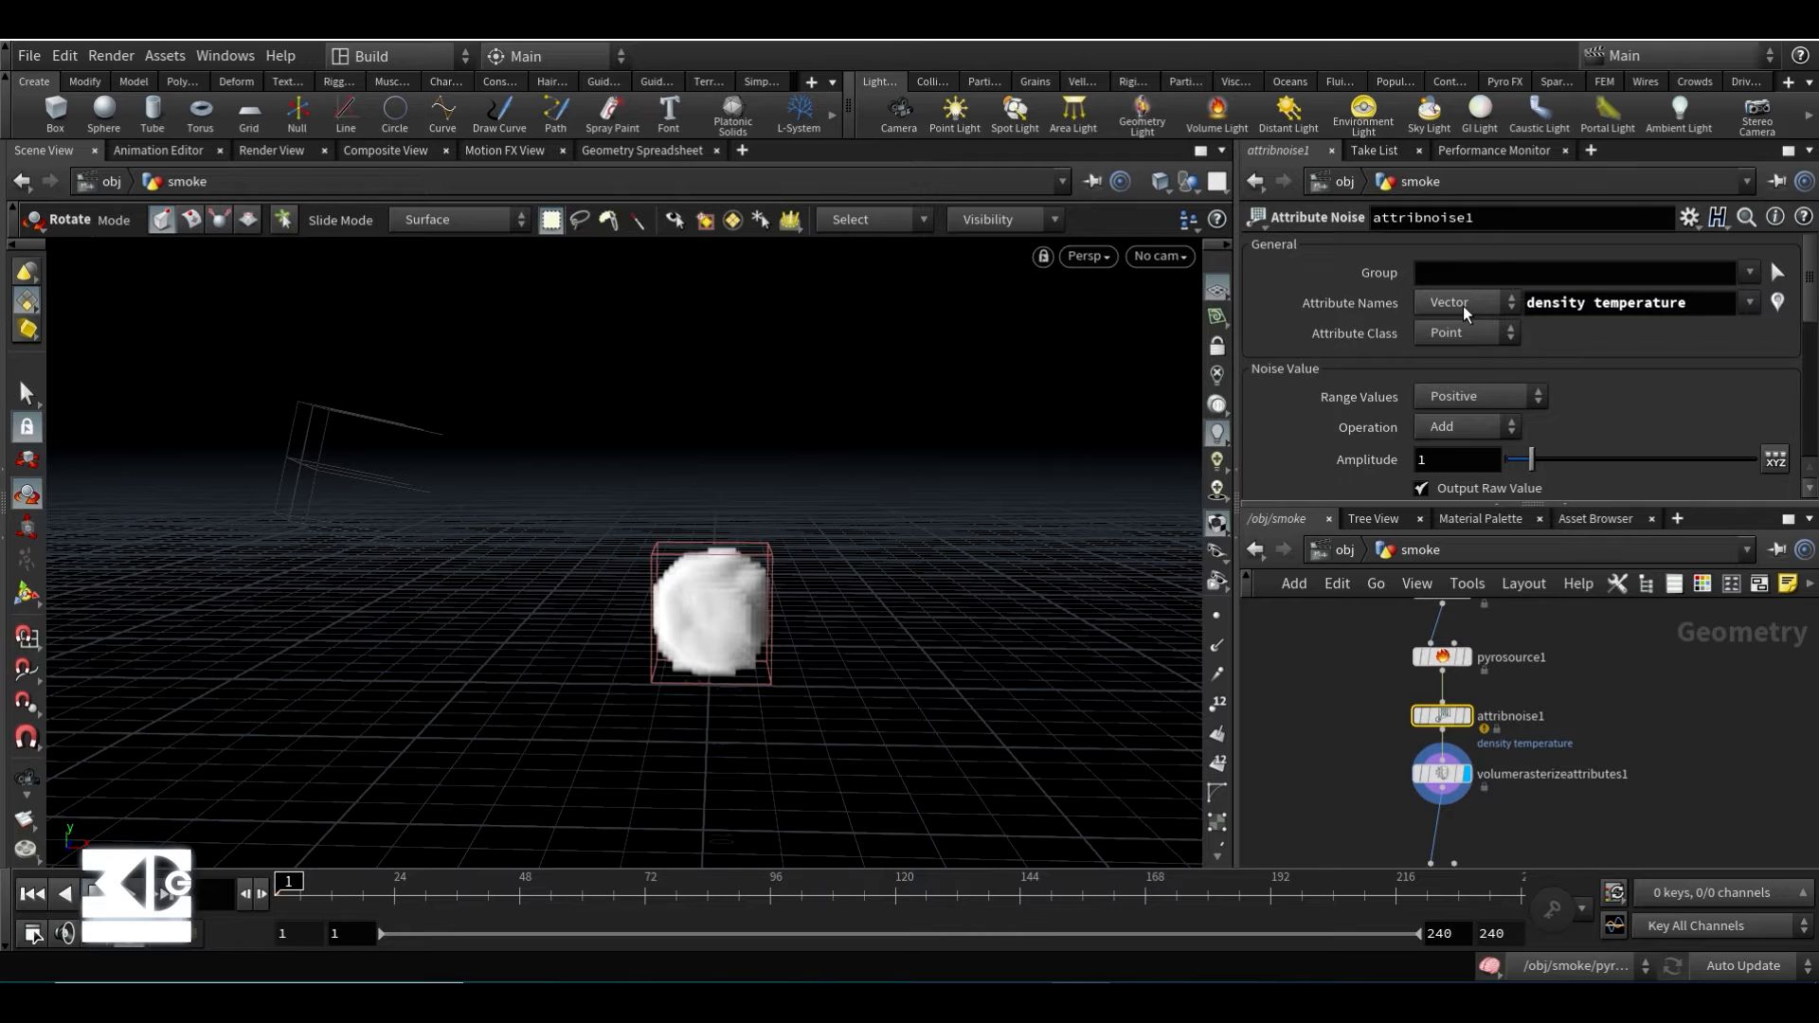
pyautogui.middleClick(1446, 718)
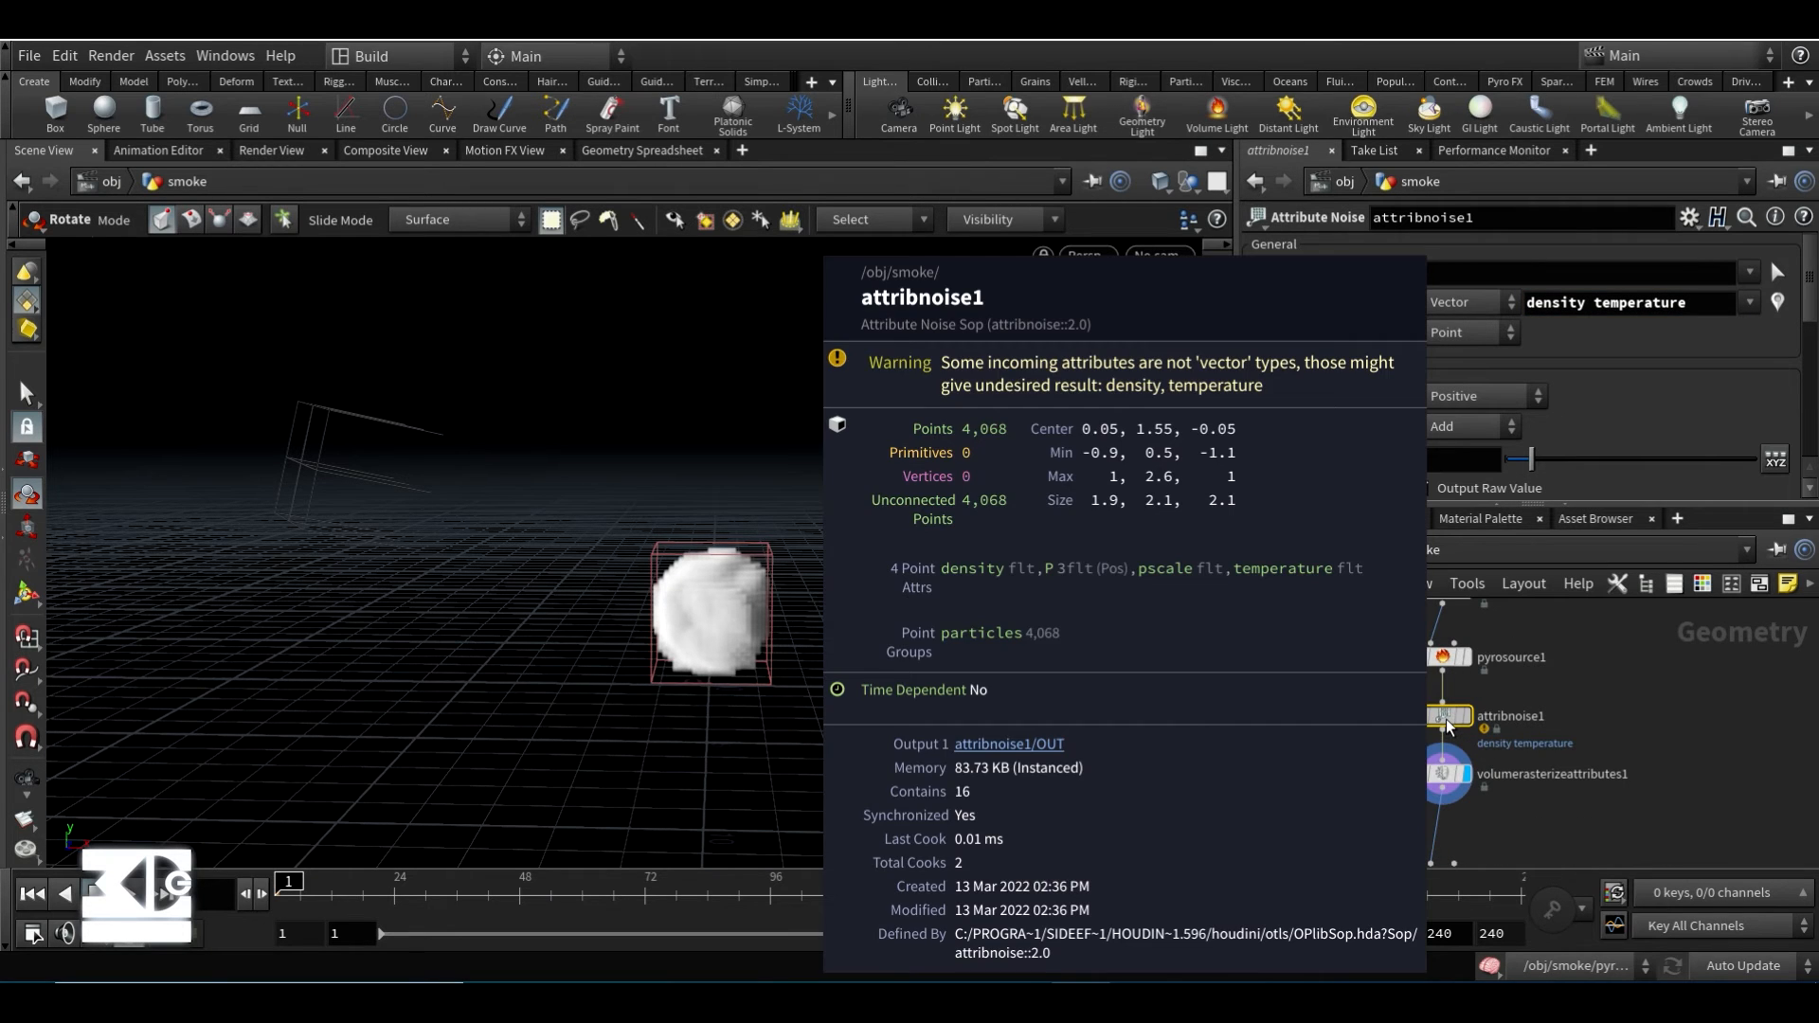
pyautogui.click(1451, 326)
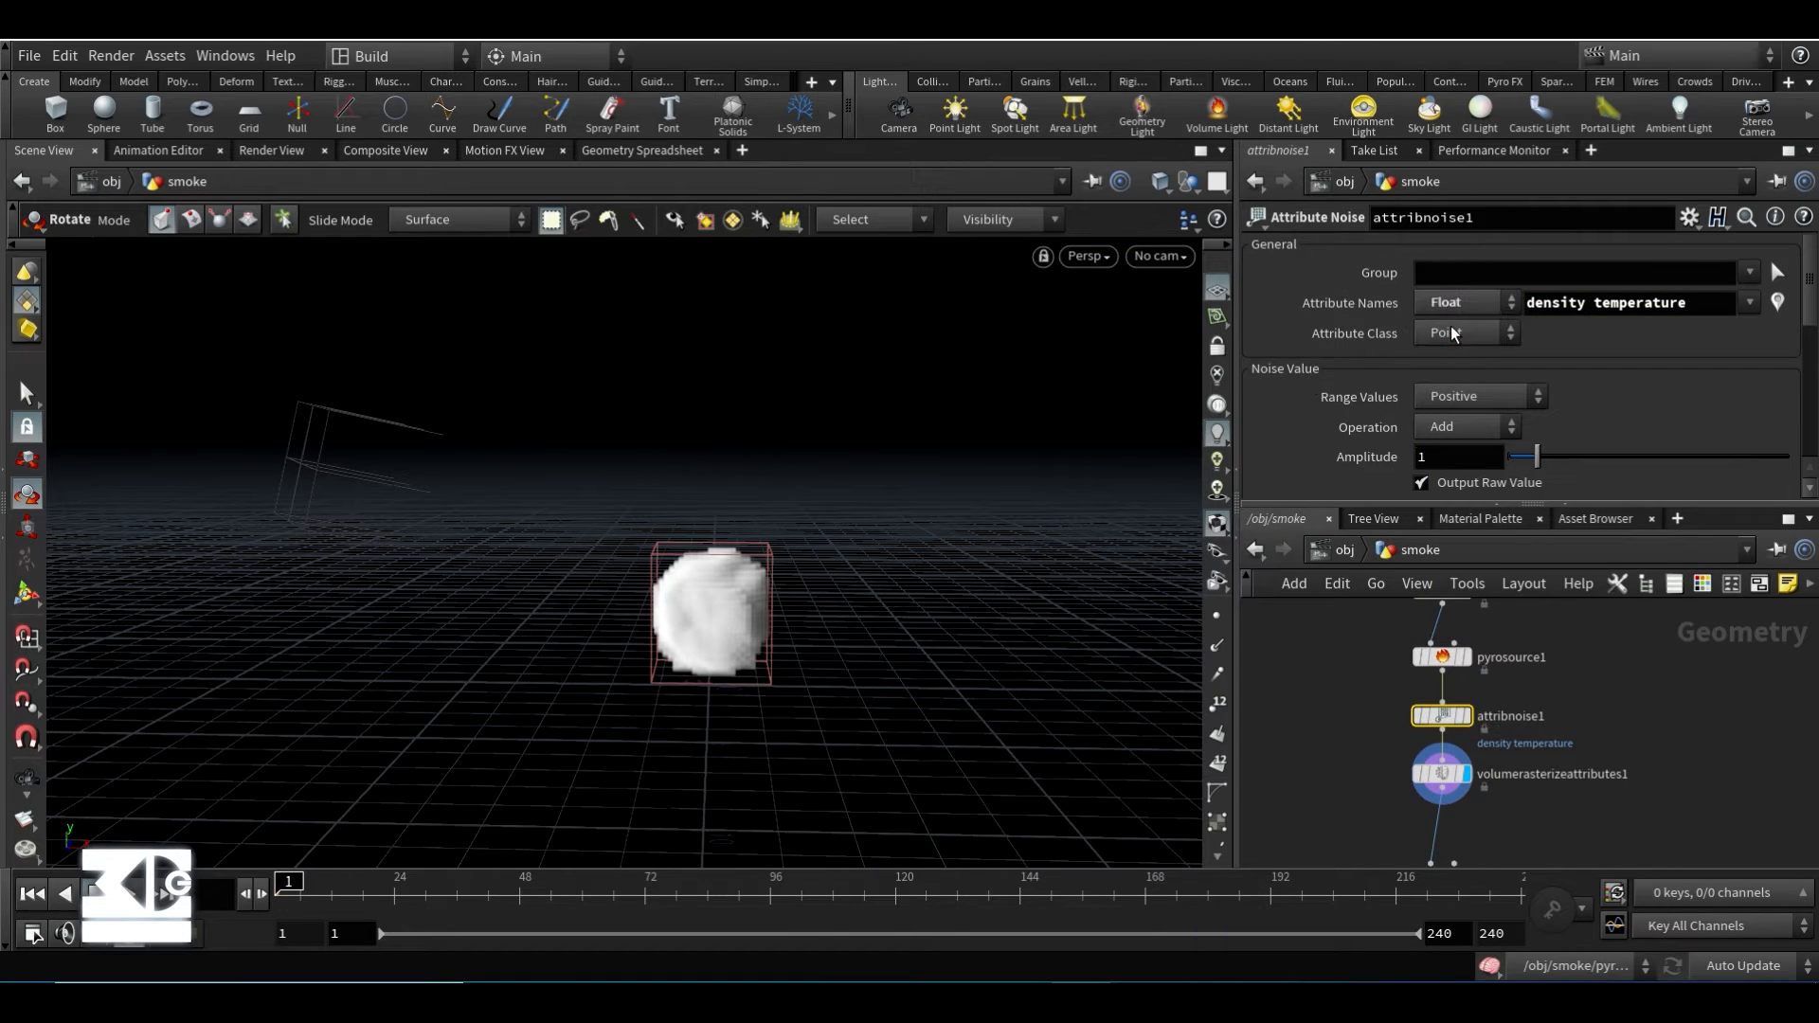
# - Set the noise range values to Zero Centered and the amplitude to 10
pyautogui.scroll(-2, 1476, 363)
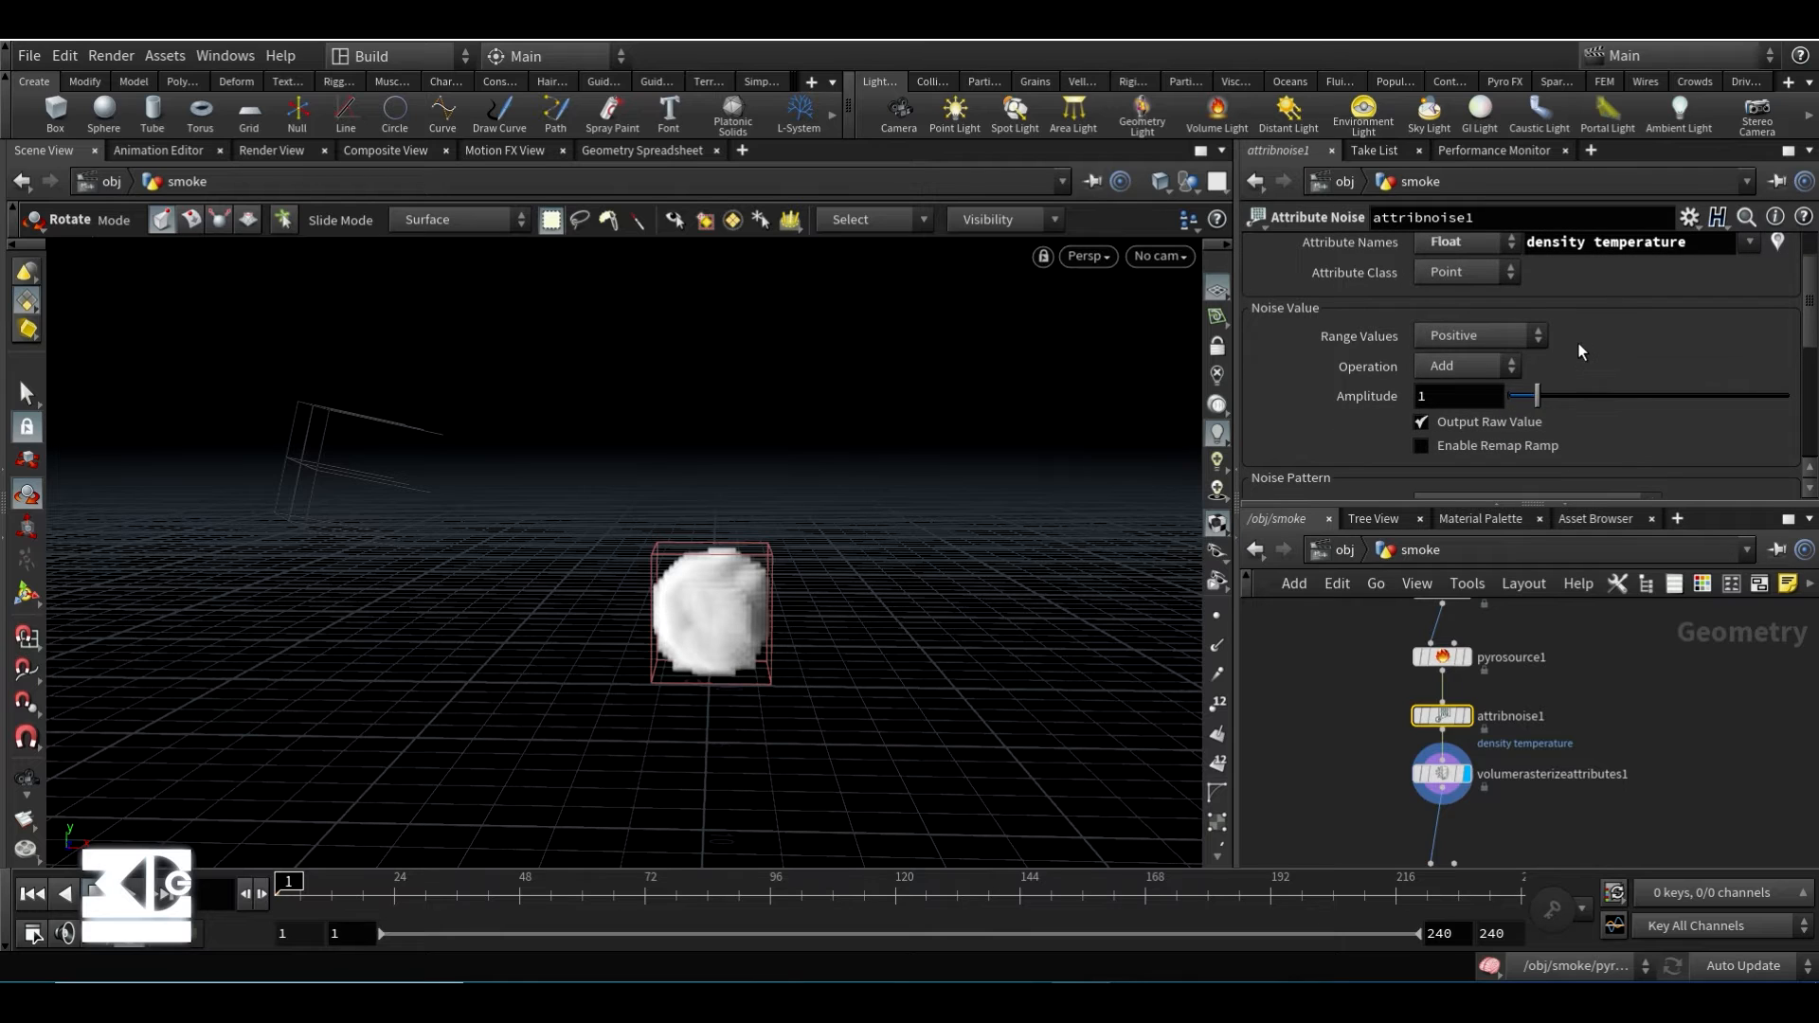
pyautogui.click(1535, 339)
pyautogui.click(1509, 383)
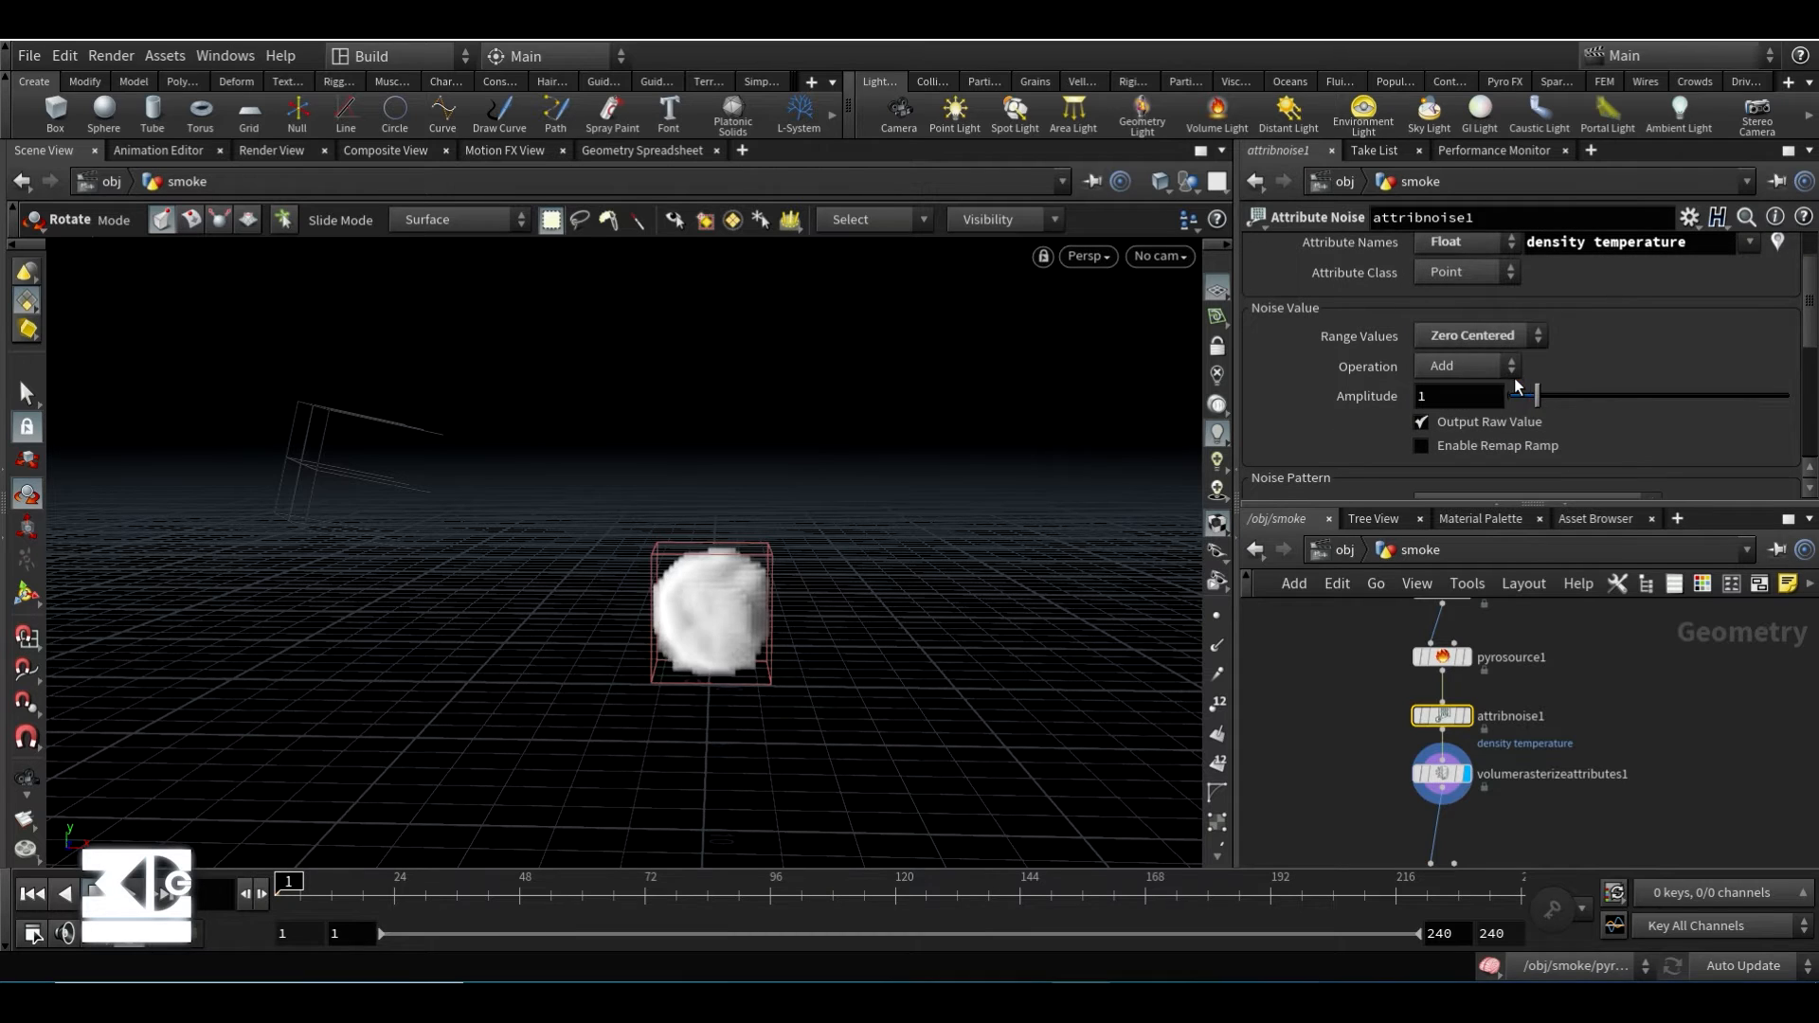
pyautogui.moveTo(1537, 396); pyautogui.dragTo(1791, 396)
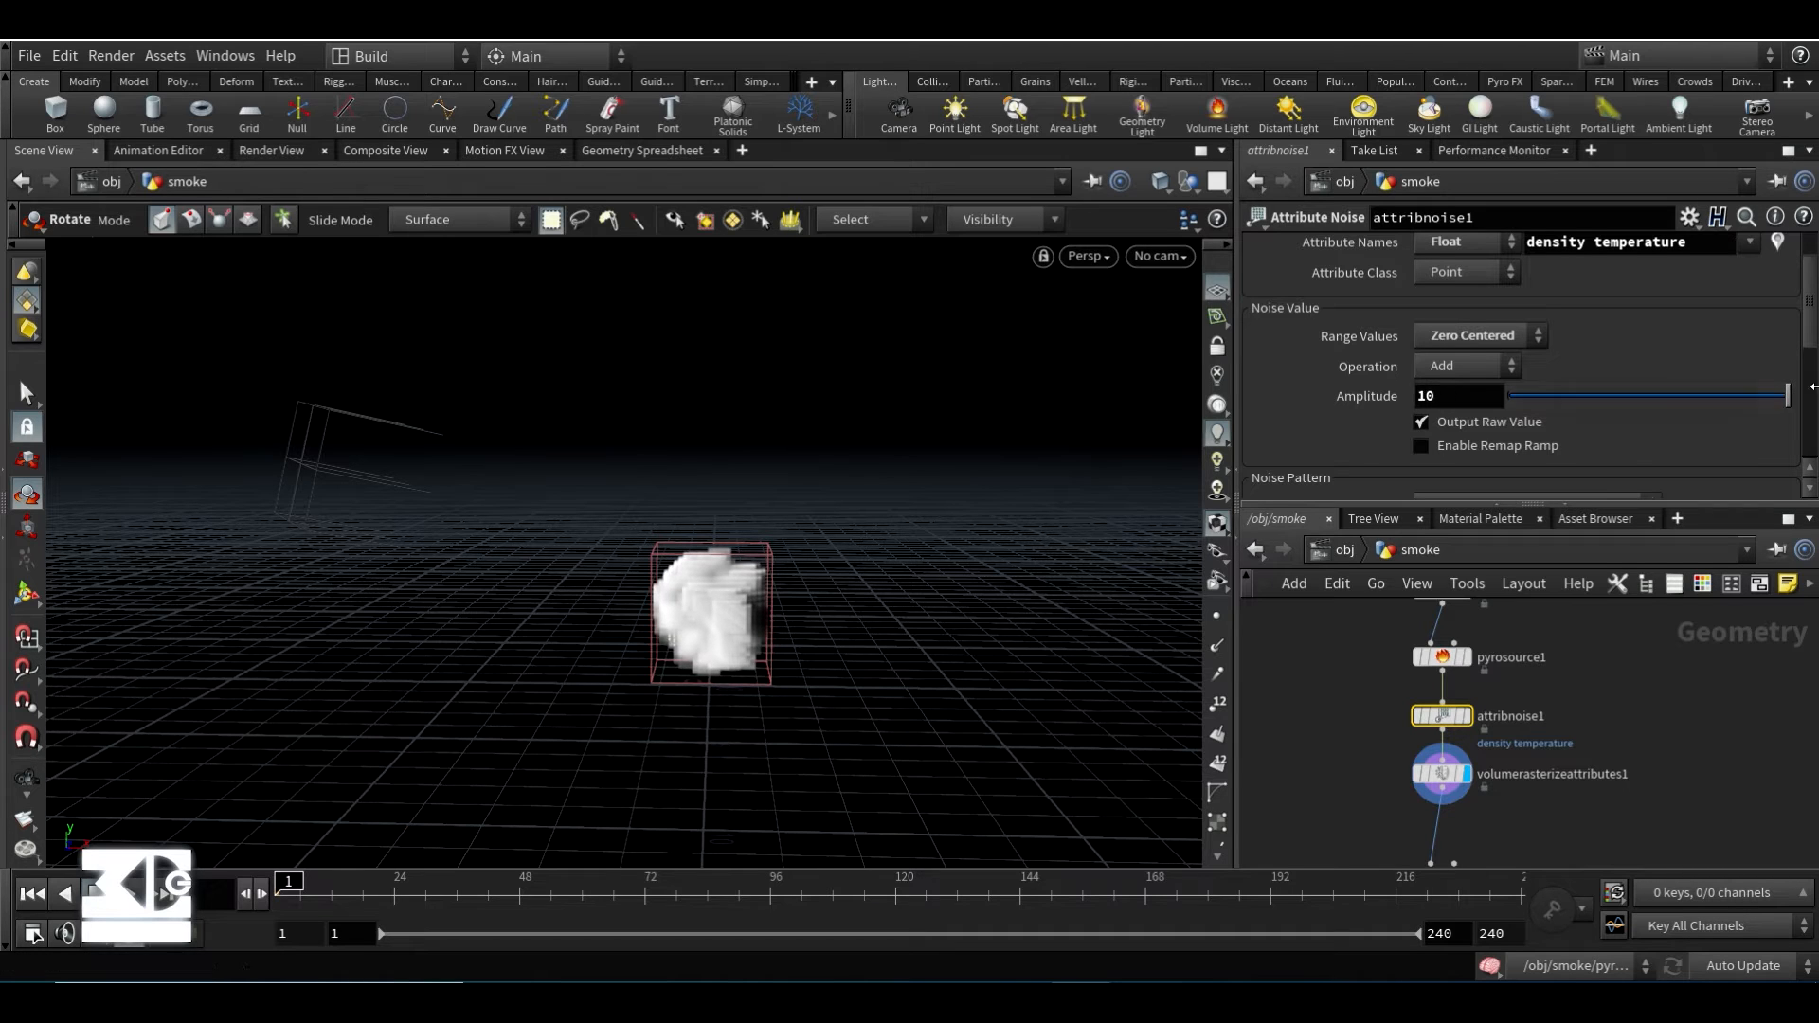
# - Set the noise pattern's element size to 3.13 and its offset to 2
pyautogui.scroll(-2, 1378, 378)
pyautogui.scroll(-2, 1349, 383)
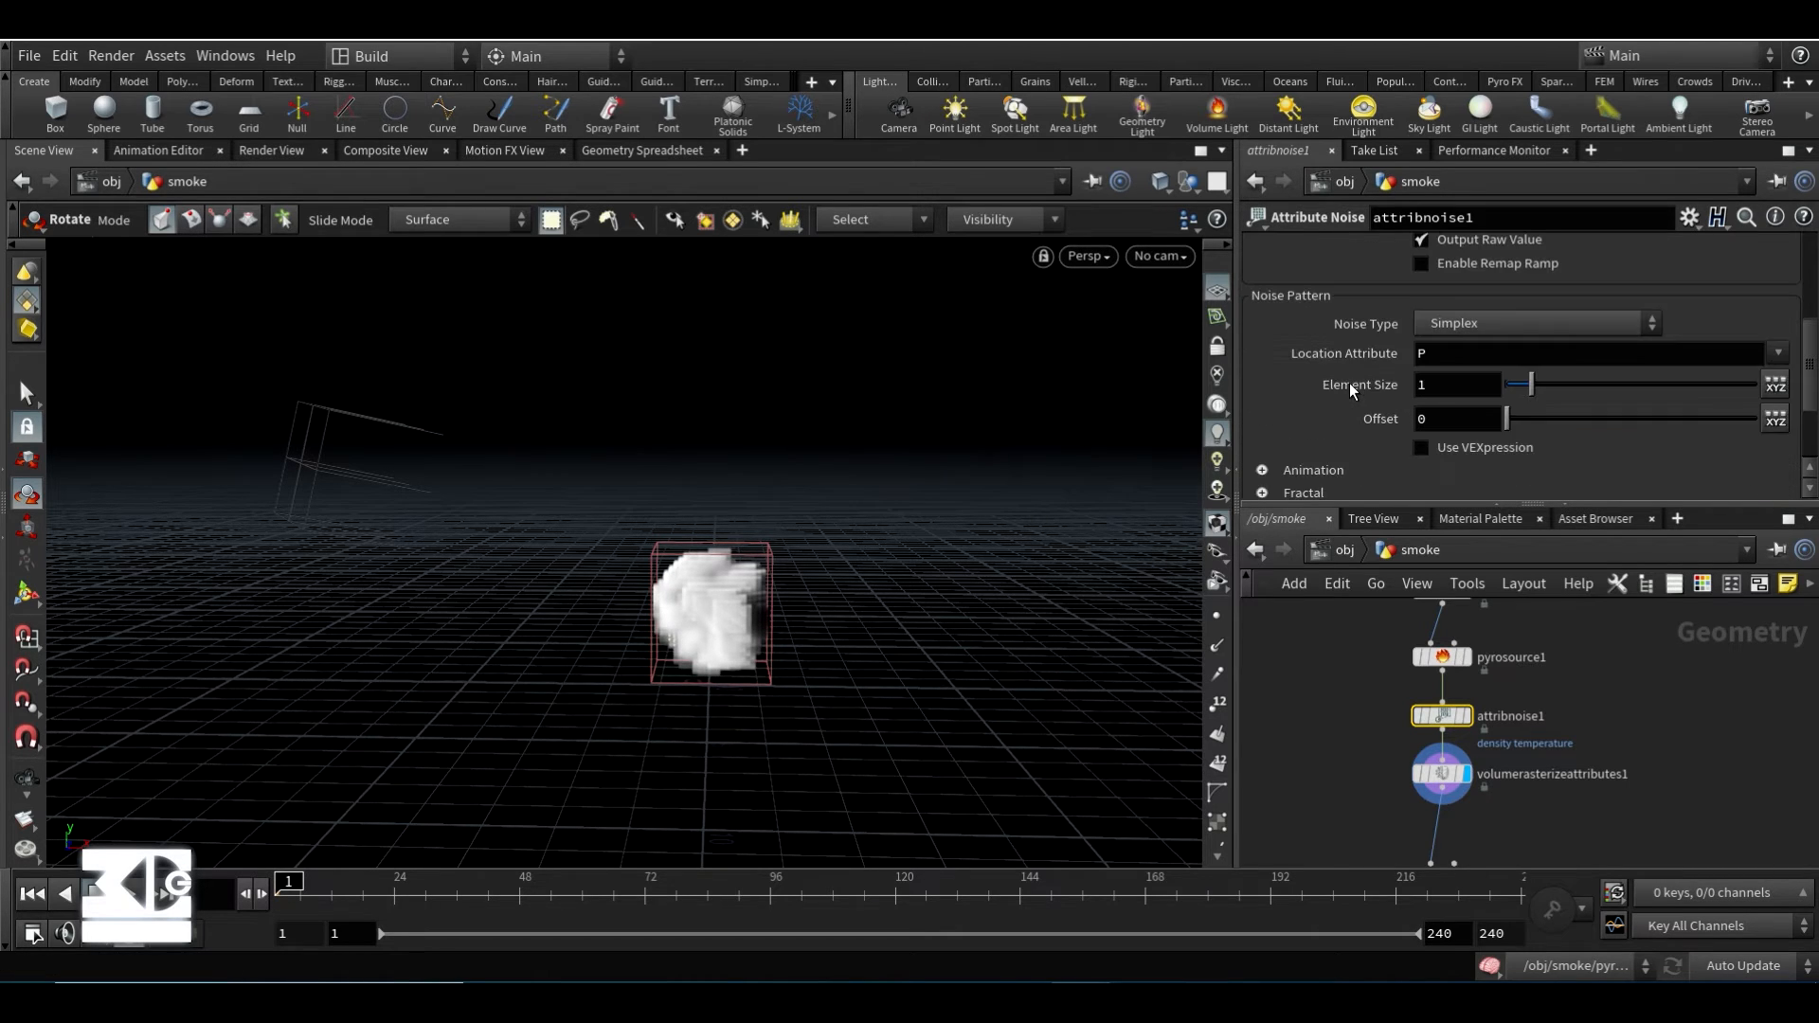
pyautogui.moveTo(1531, 384); pyautogui.dragTo(1539, 419)
pyautogui.doubleClick(1450, 419)
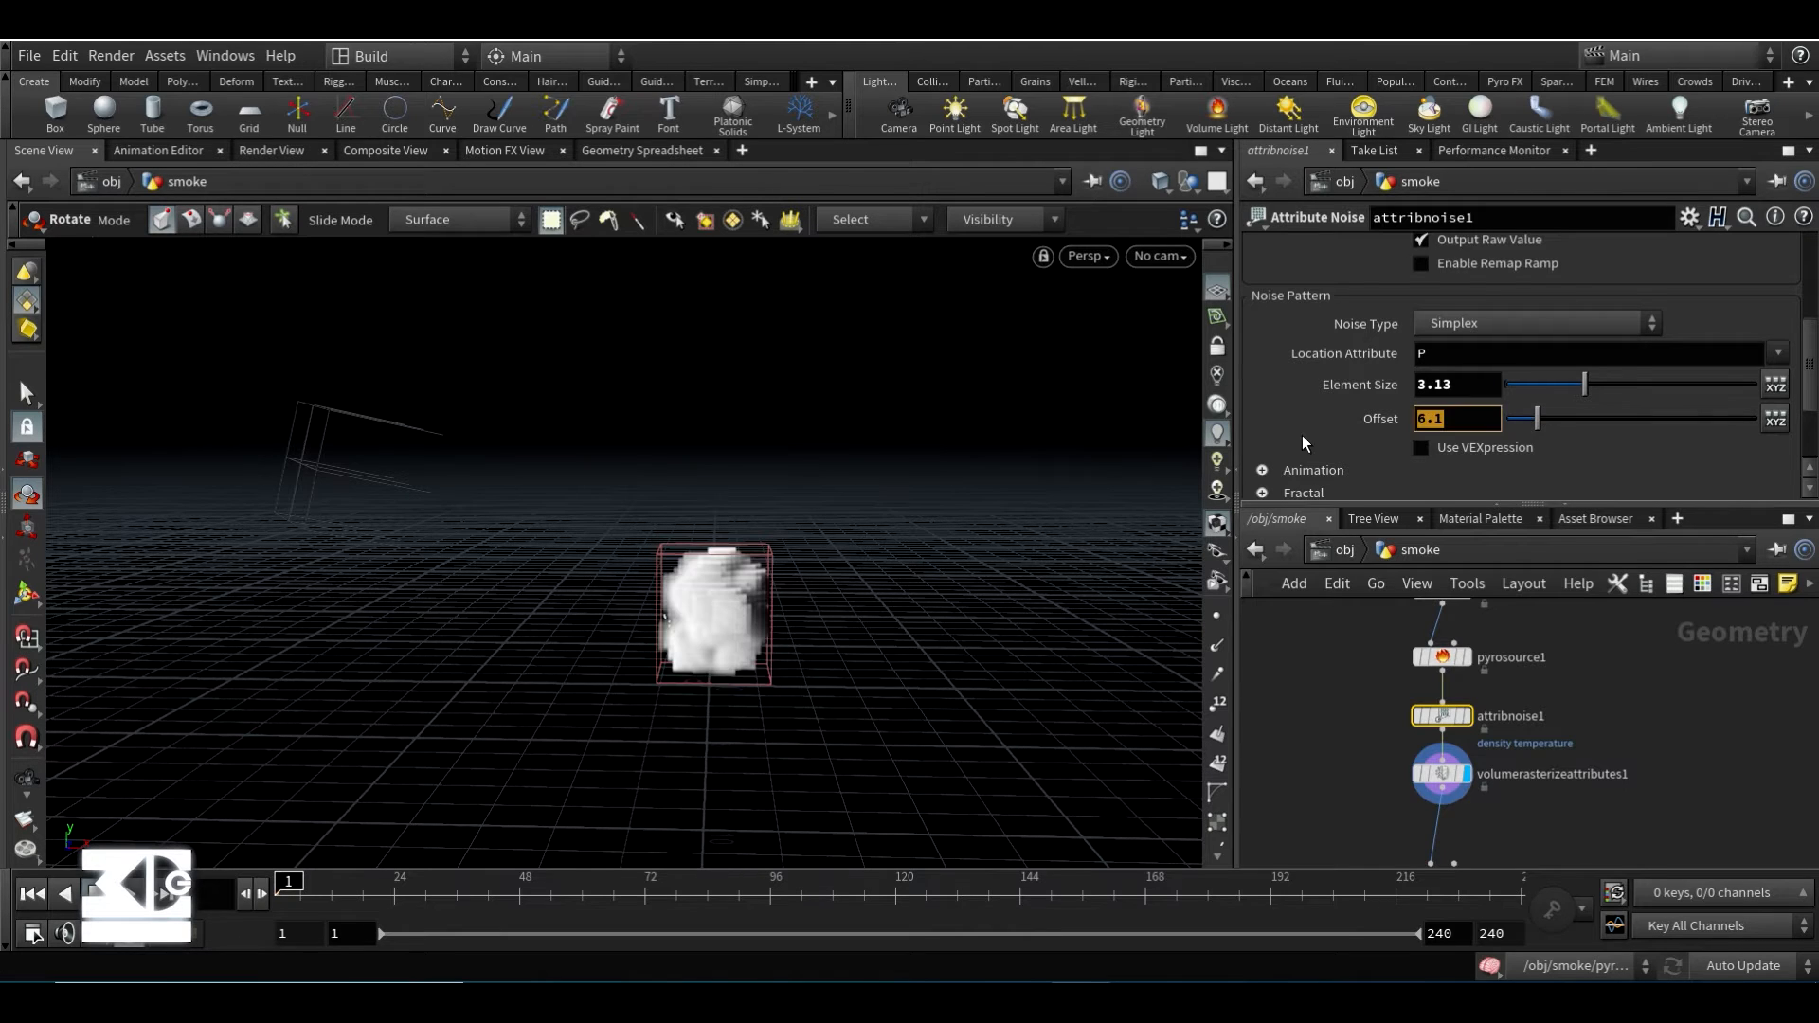
pyautogui.write('2')
pyautogui.press('Return')
# - Enable Animate Noise on the Attribute Noise with a pulse duration of 1 and play the animation
pyautogui.scroll(-3, 1376, 389)
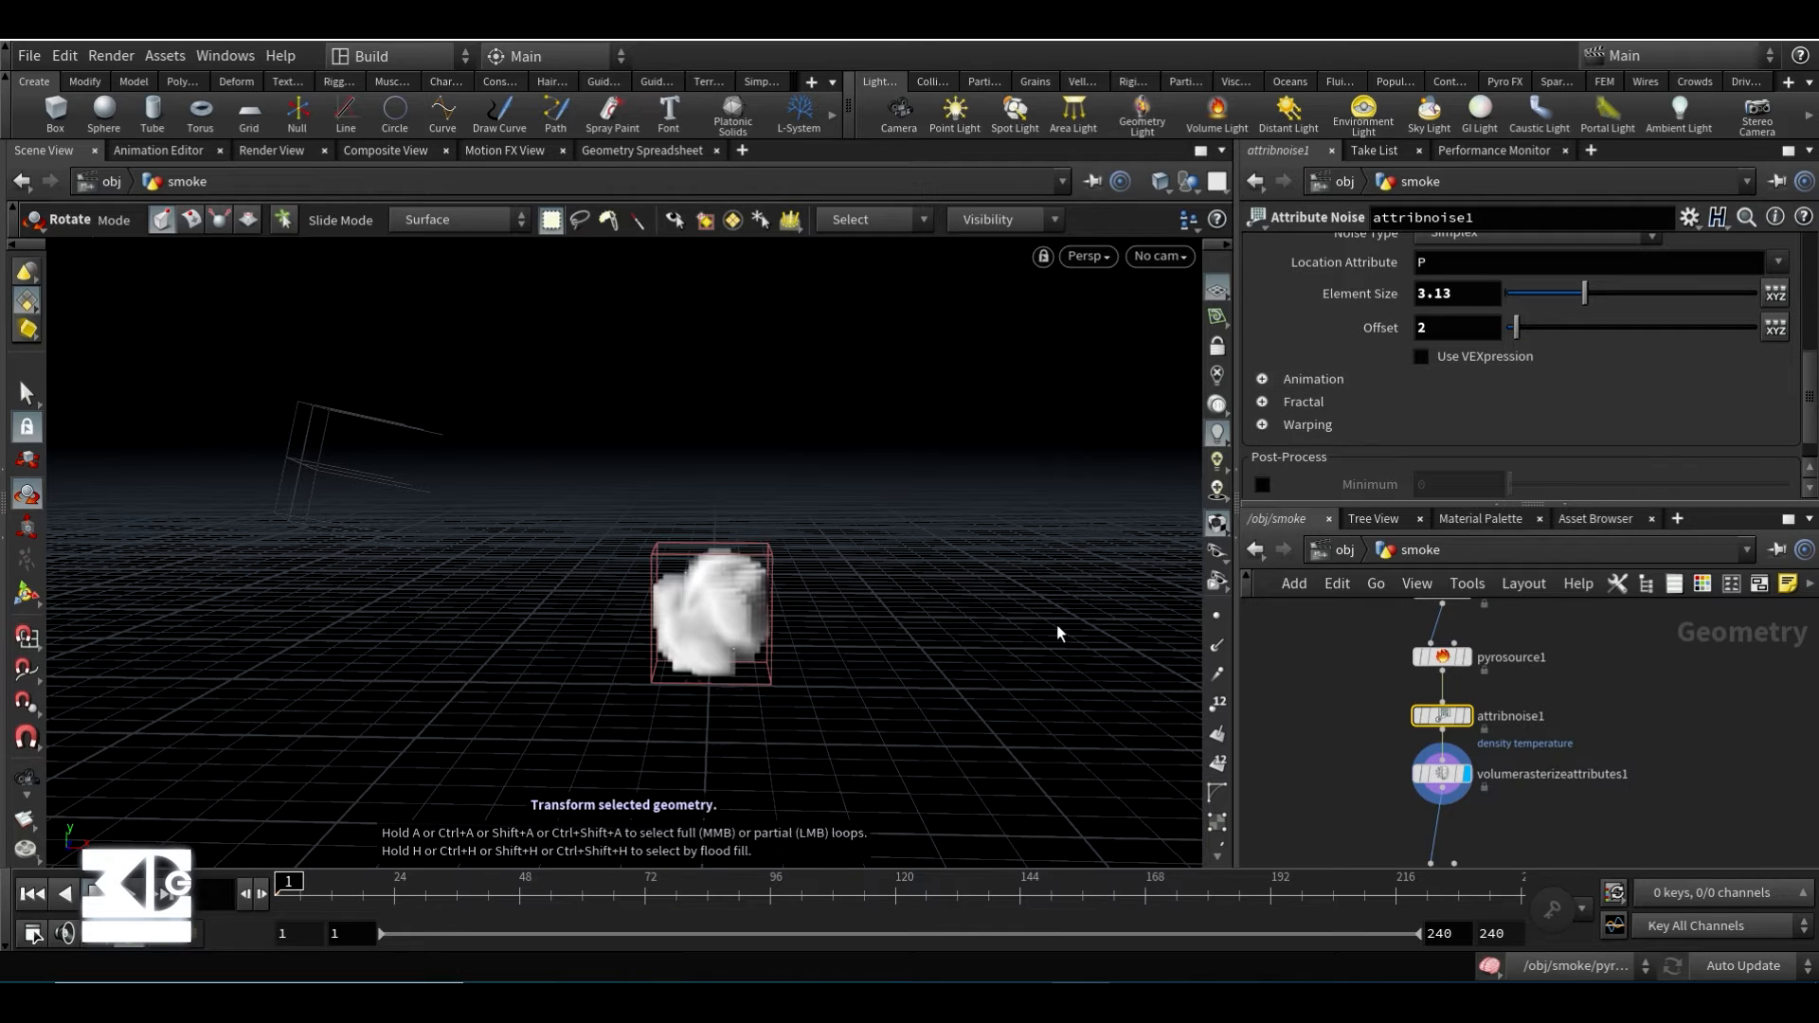
pyautogui.click(1263, 380)
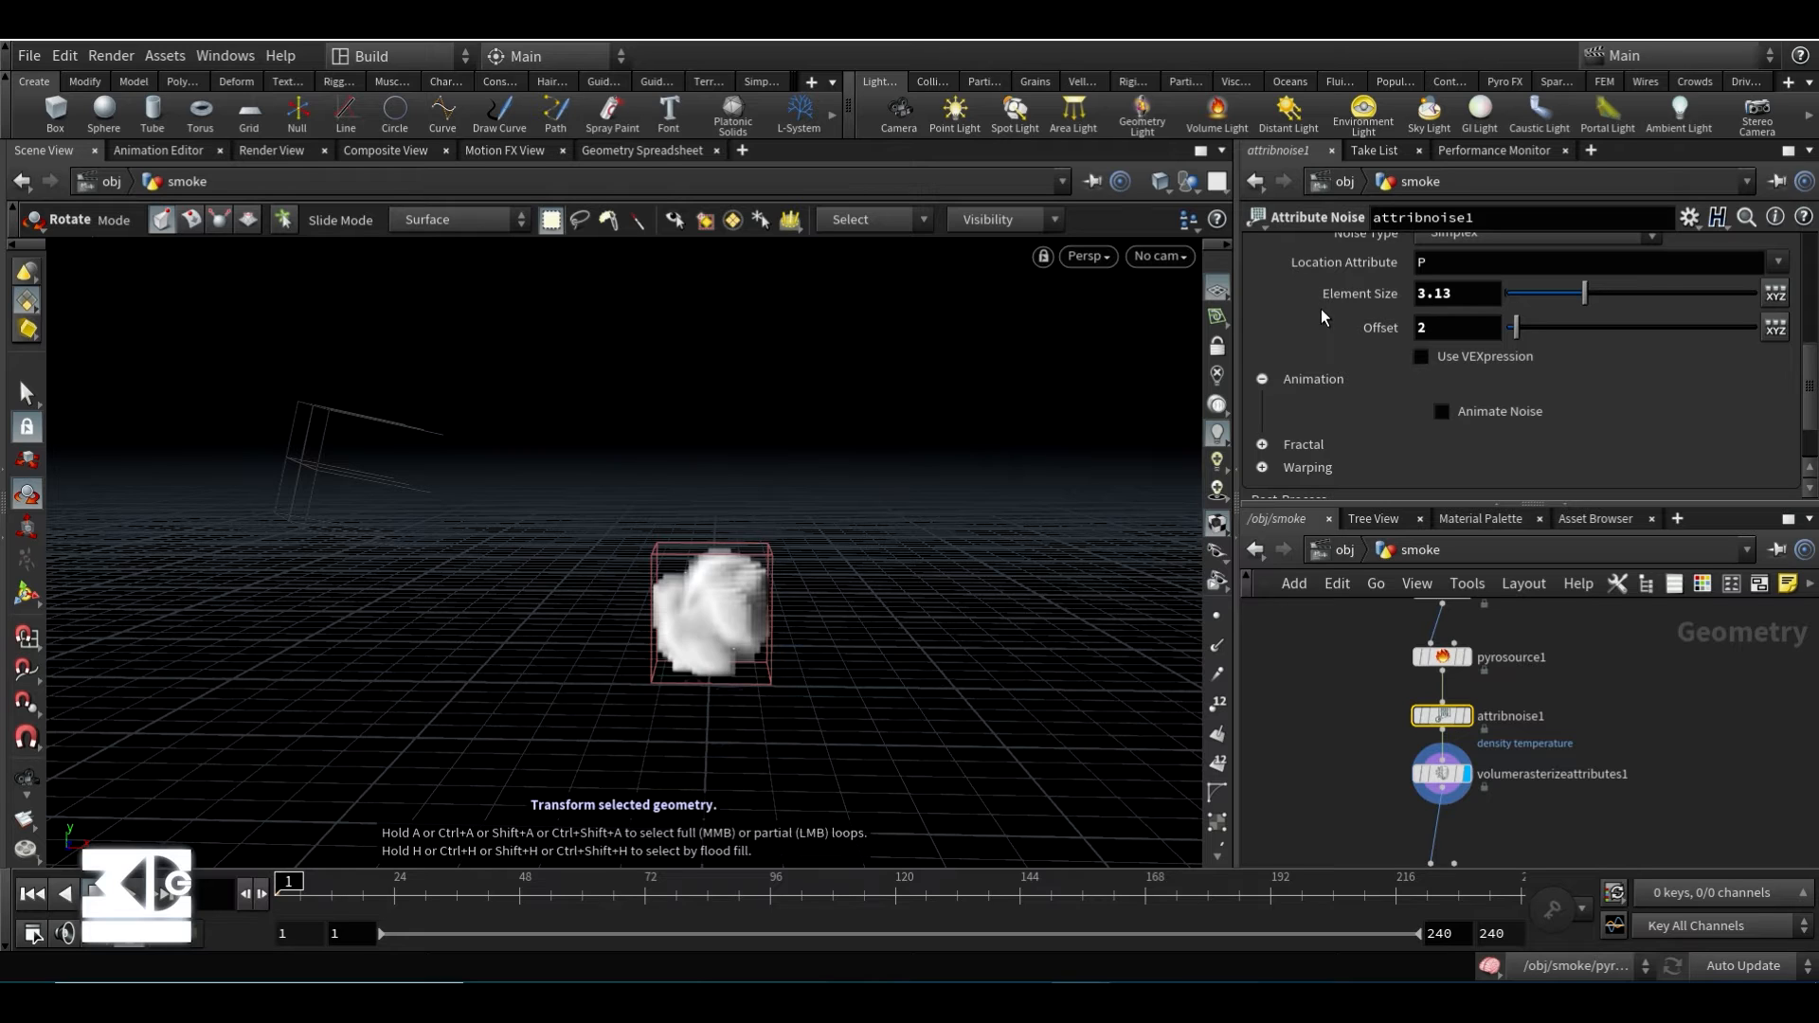
pyautogui.click(1441, 411)
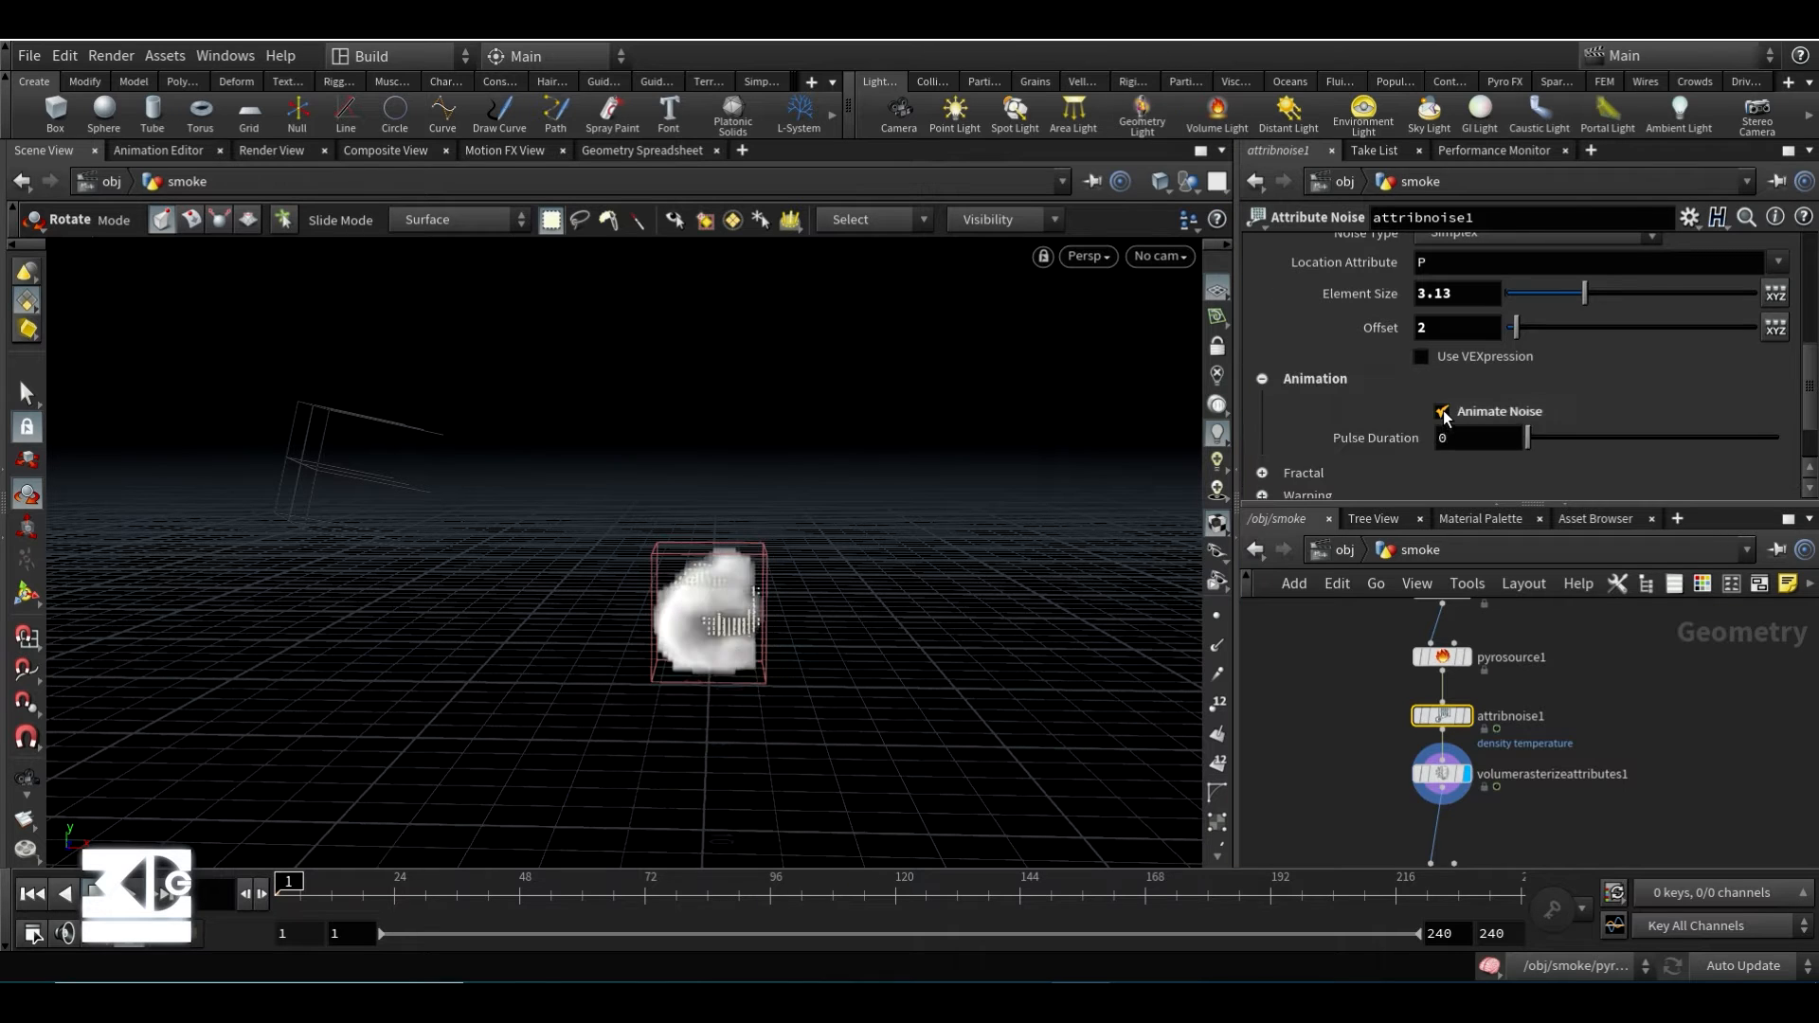
pyautogui.click(134, 893)
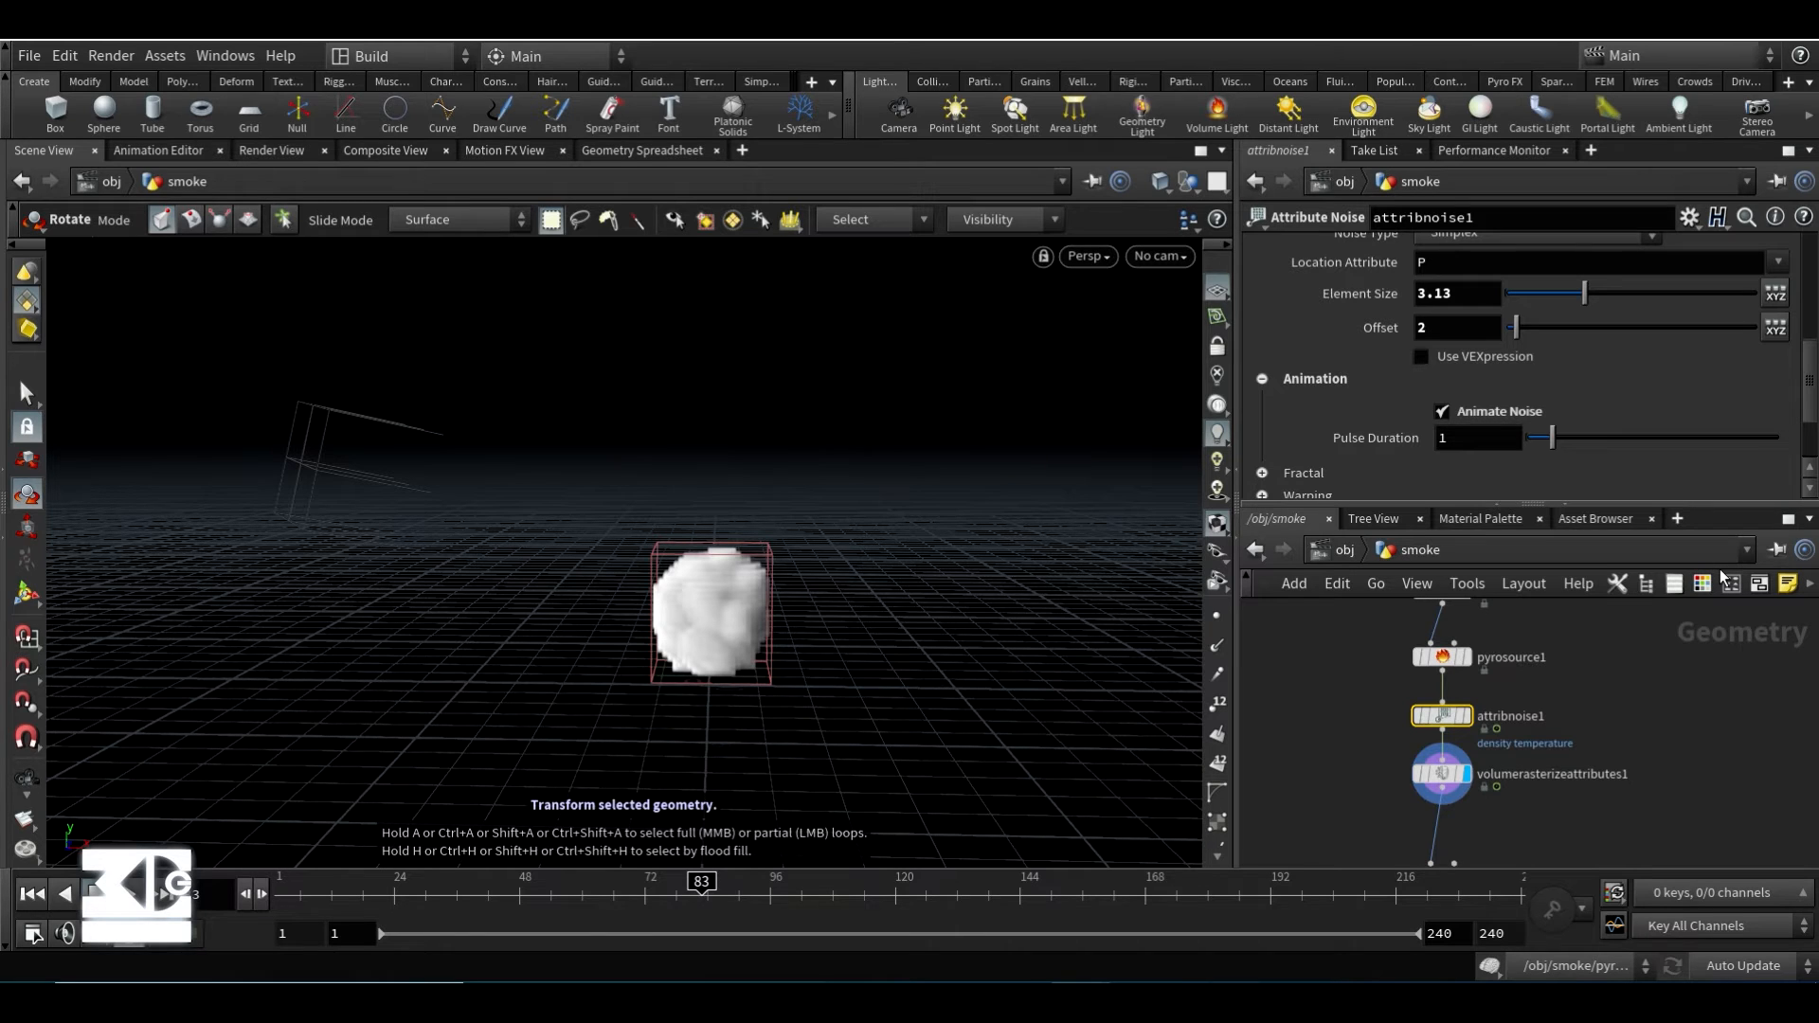
# - Reduce the noise pattern's element size to 1.45 and replay the animation from the first frame
pyautogui.scroll(3, 1470, 434)
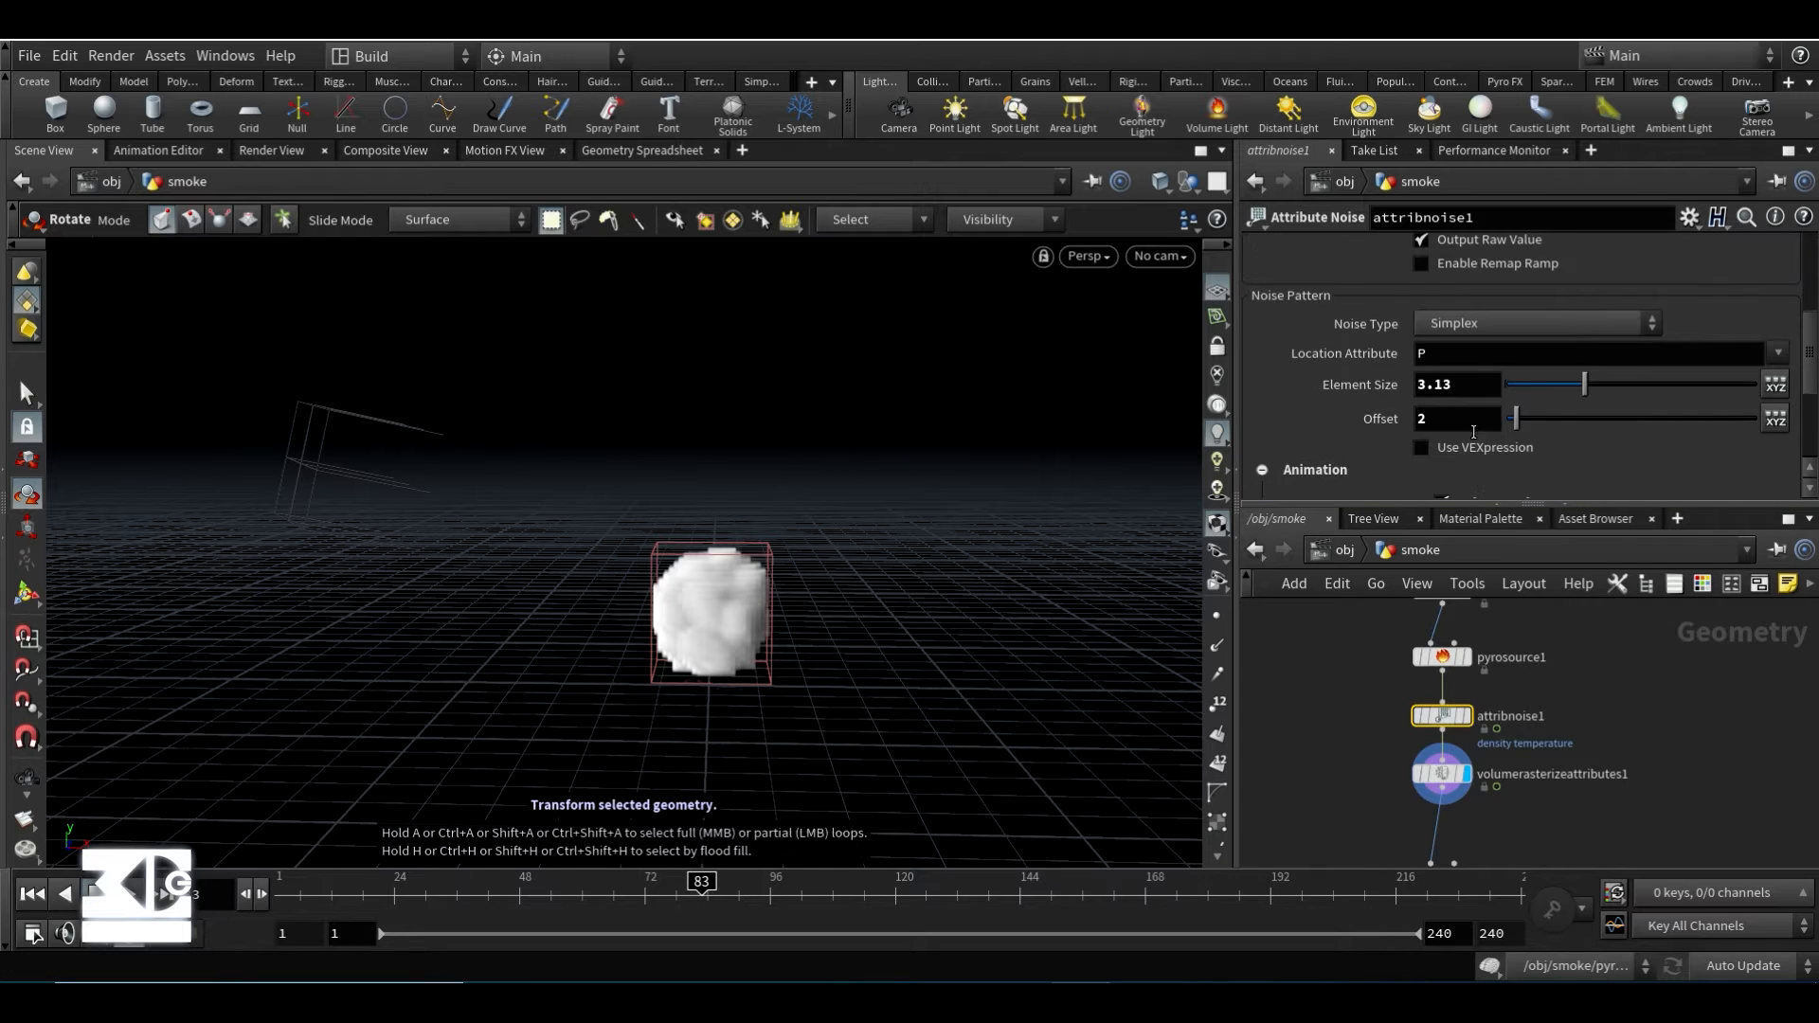
pyautogui.moveTo(1581, 388); pyautogui.dragTo(1542, 384)
pyautogui.click(32, 893)
pyautogui.click(134, 894)
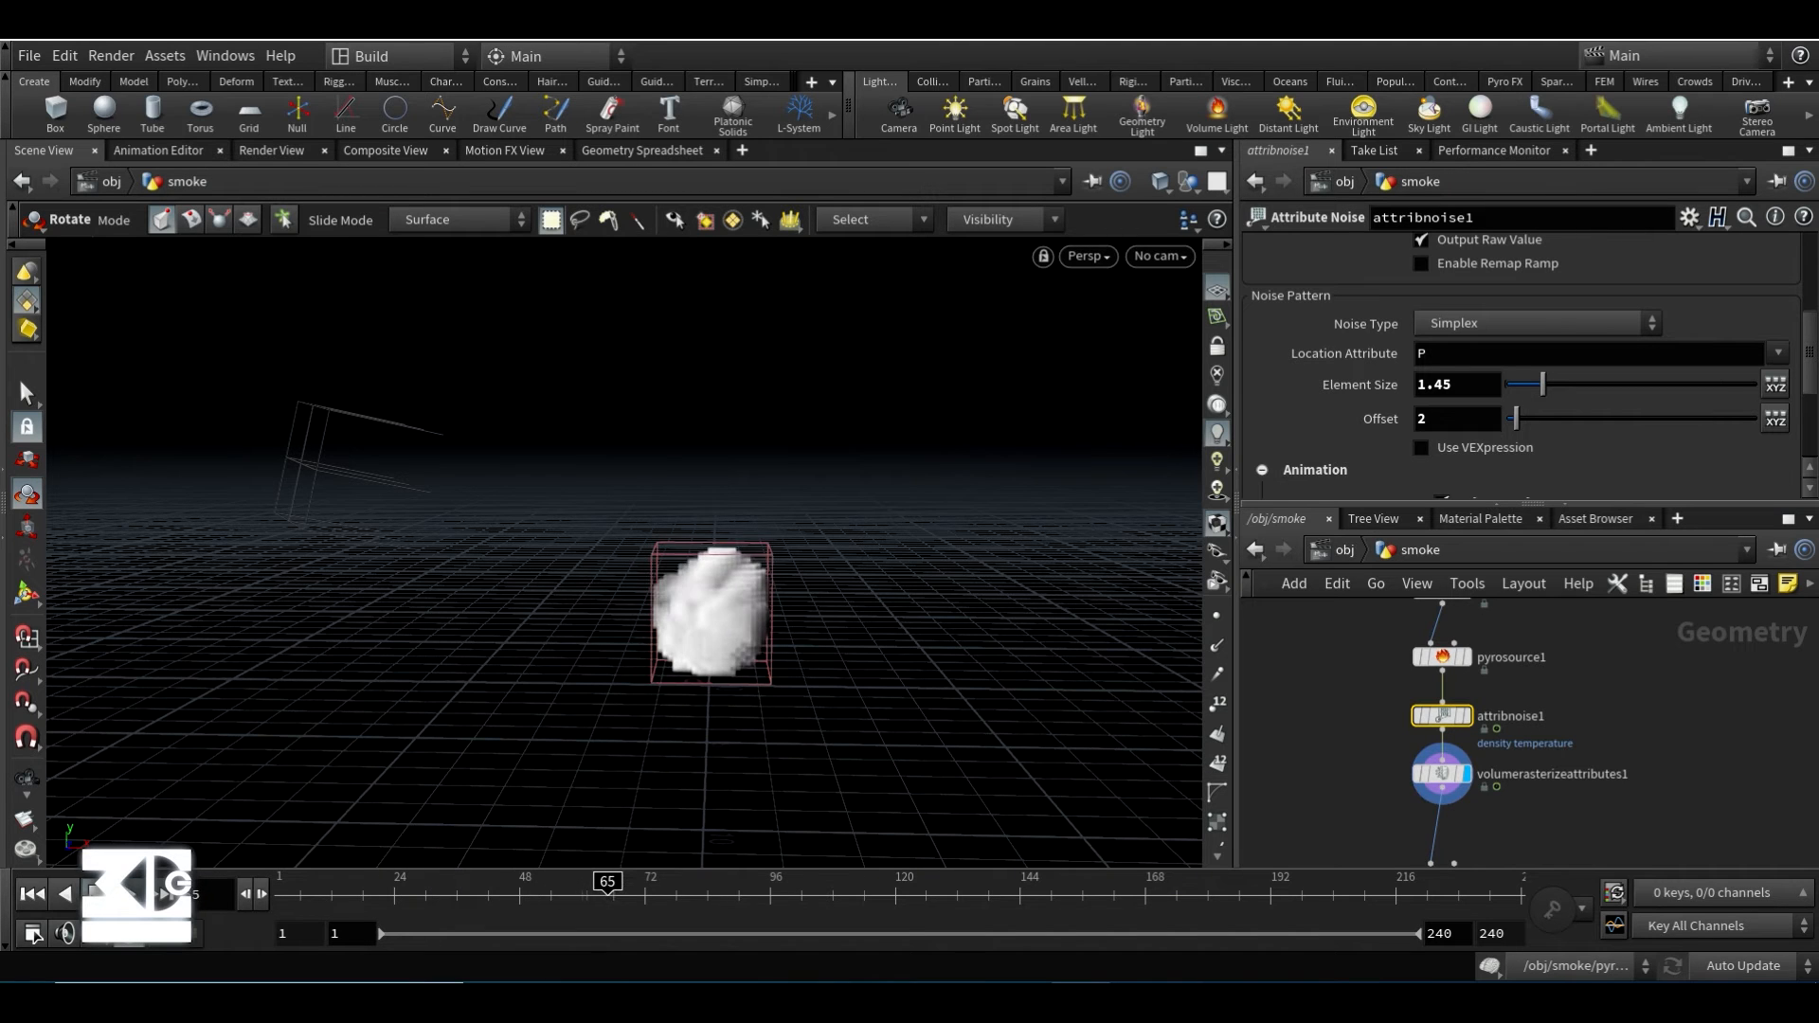
# - Set the Attribute Noise's fractal roughness to 0.75
pyautogui.scroll(-5, 1420, 366)
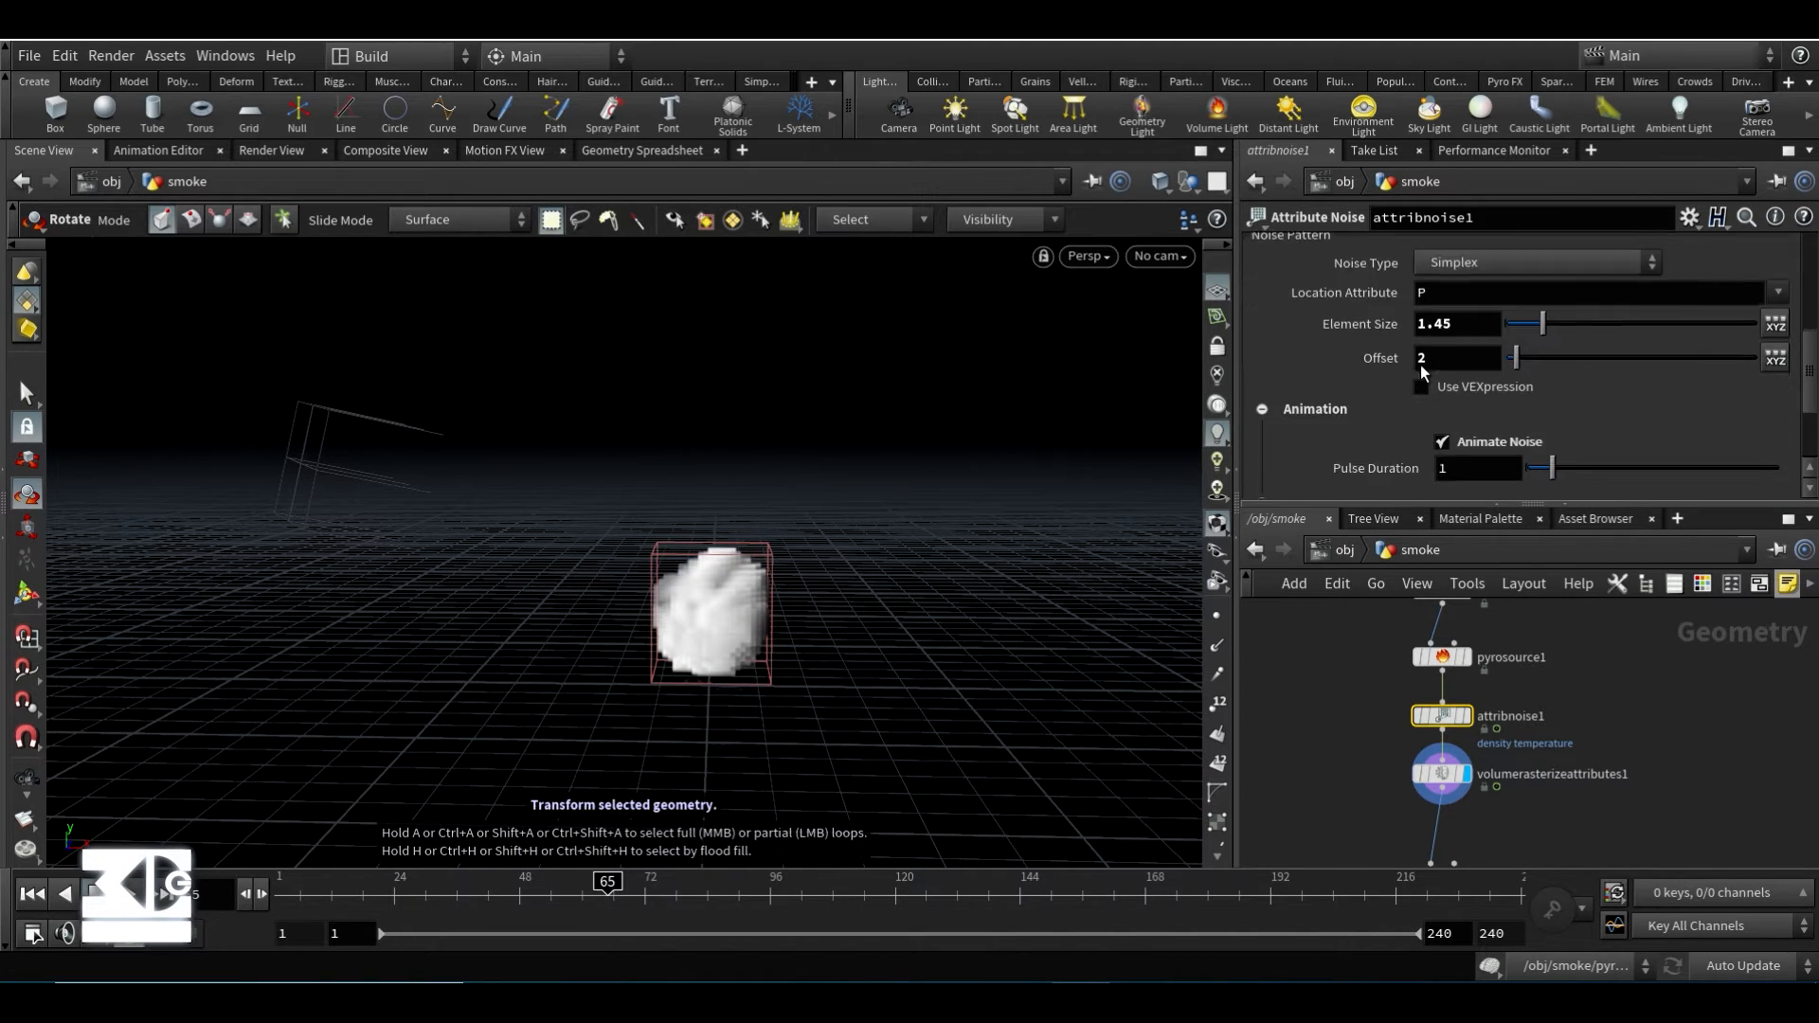
pyautogui.click(1262, 364)
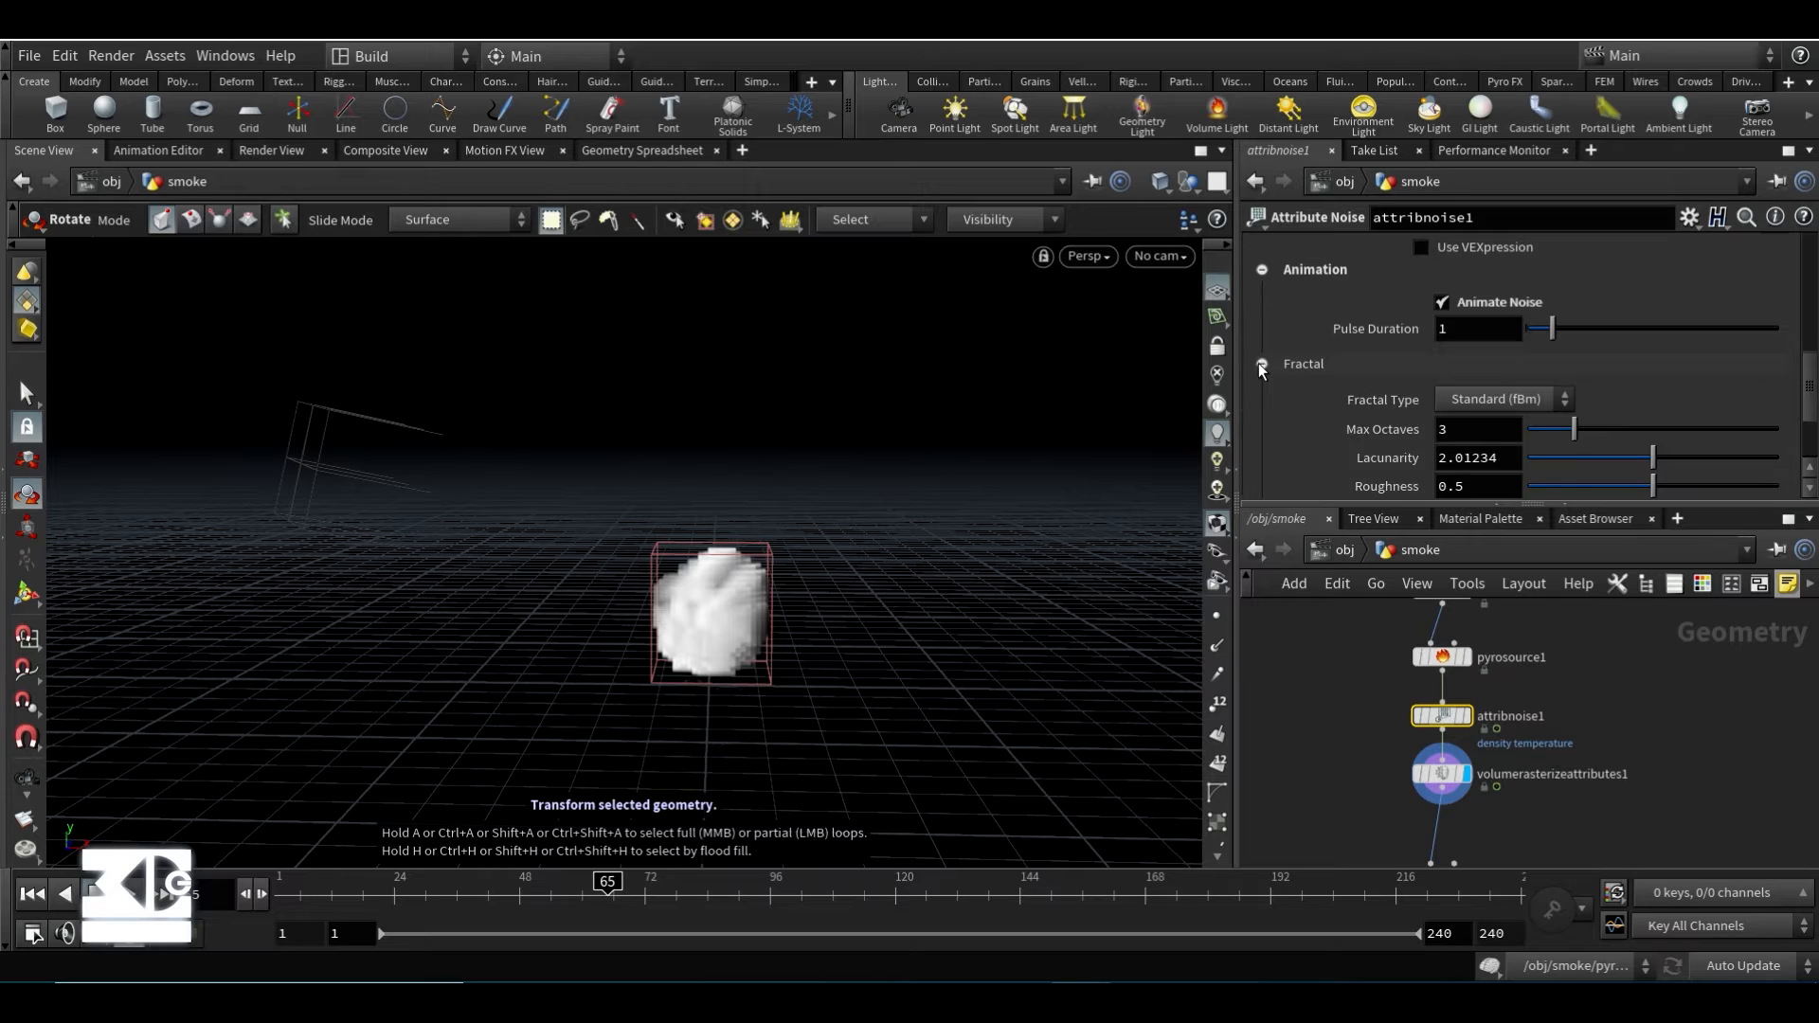
pyautogui.scroll(-2, 1258, 362)
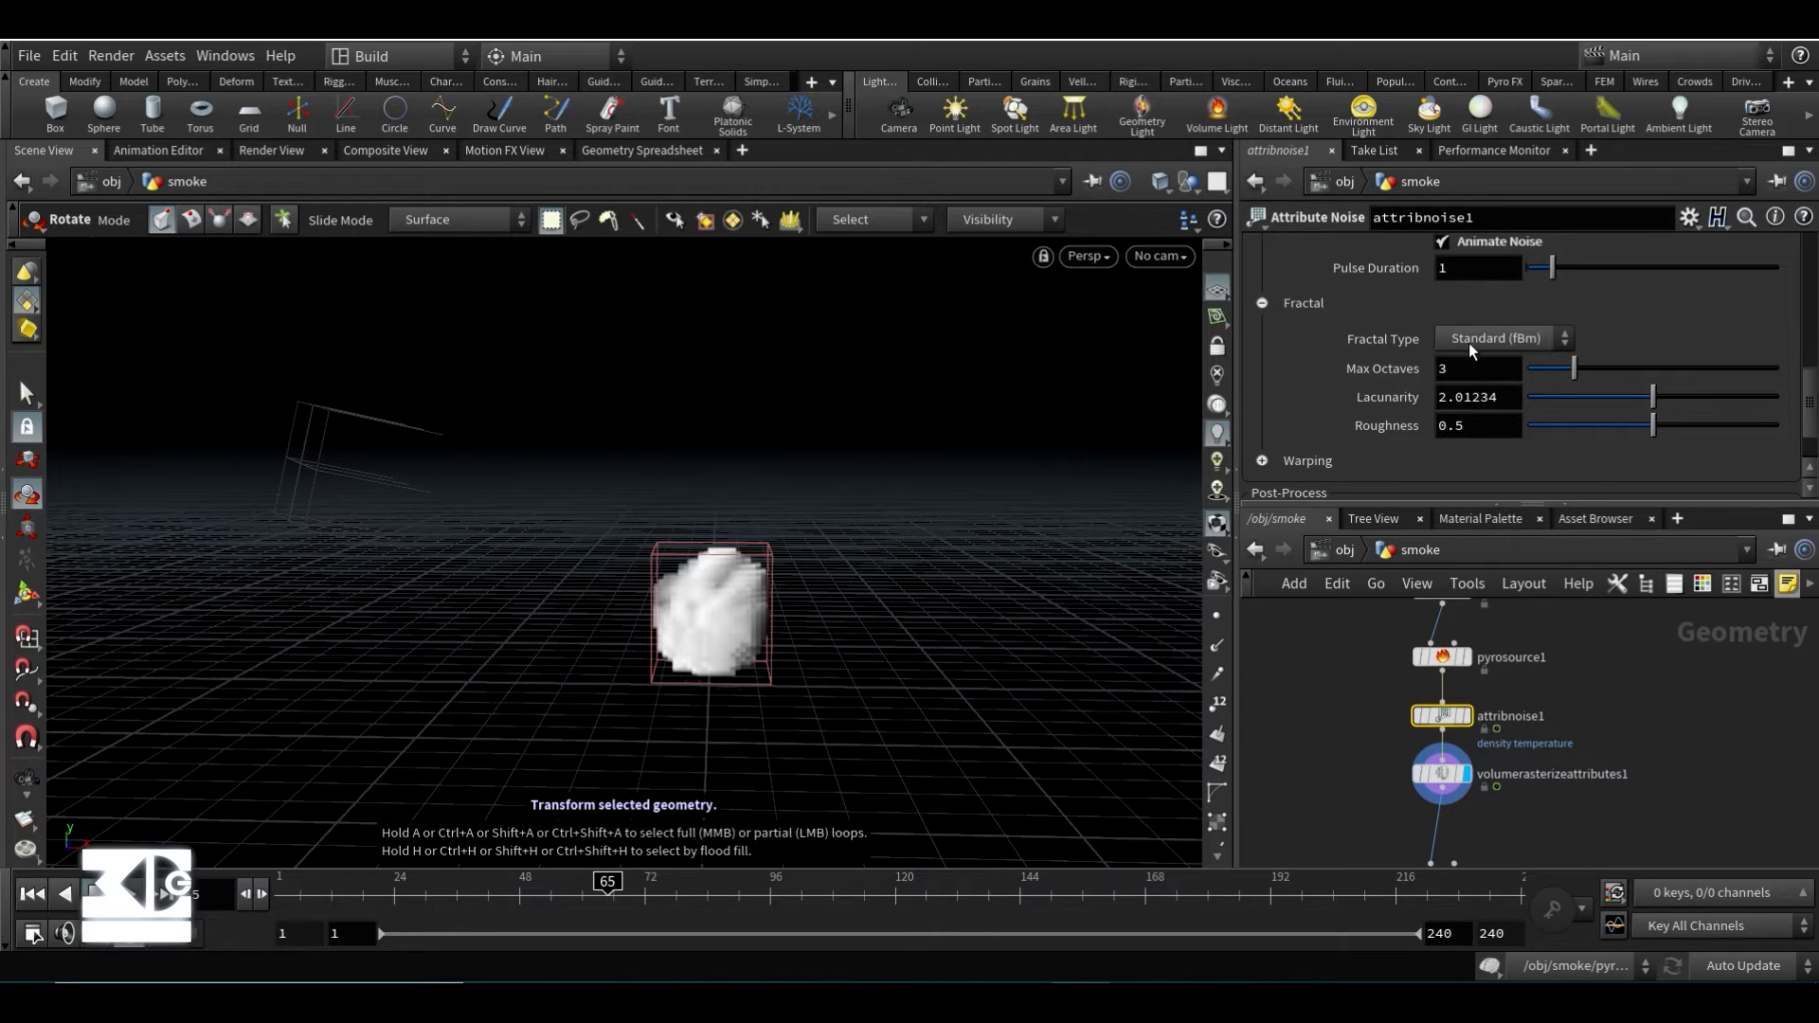
pyautogui.moveTo(1489, 429); pyautogui.dragTo(1380, 430)
pyautogui.write('.8')
pyautogui.press('Return')
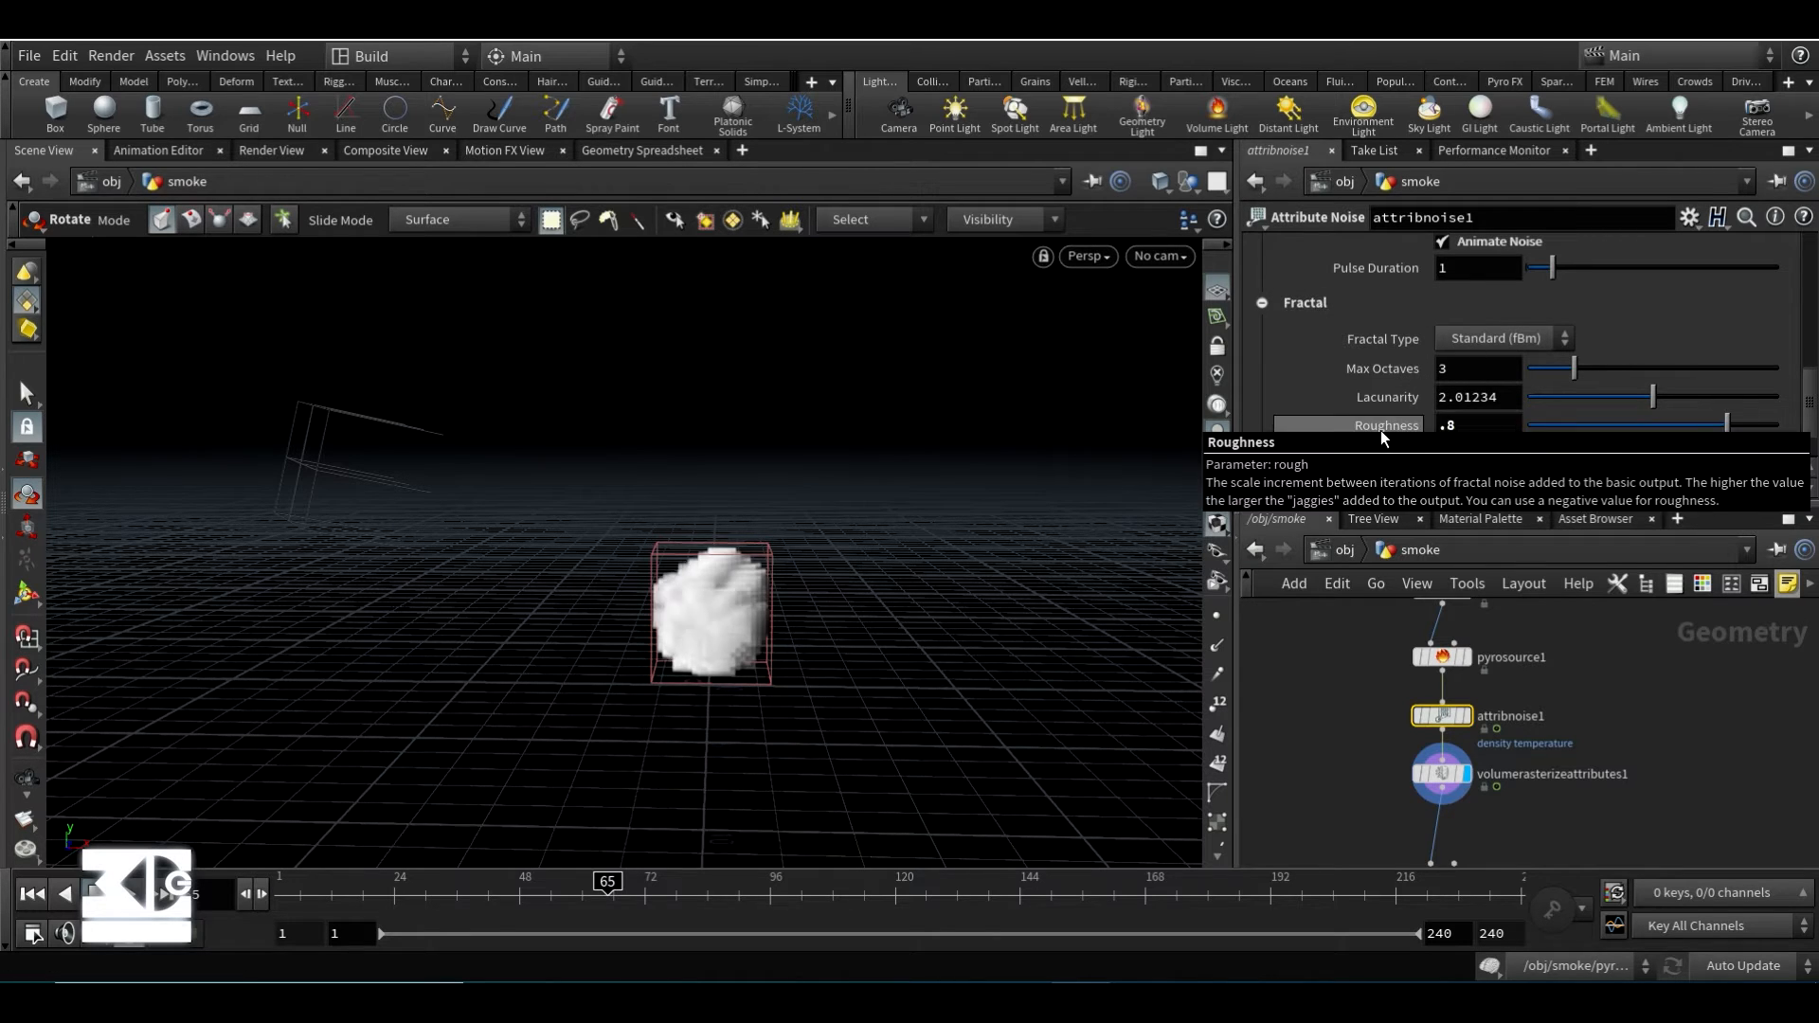
pyautogui.moveTo(1726, 426); pyautogui.dragTo(1669, 422)
pyautogui.moveTo(1478, 425); pyautogui.dragTo(1344, 436)
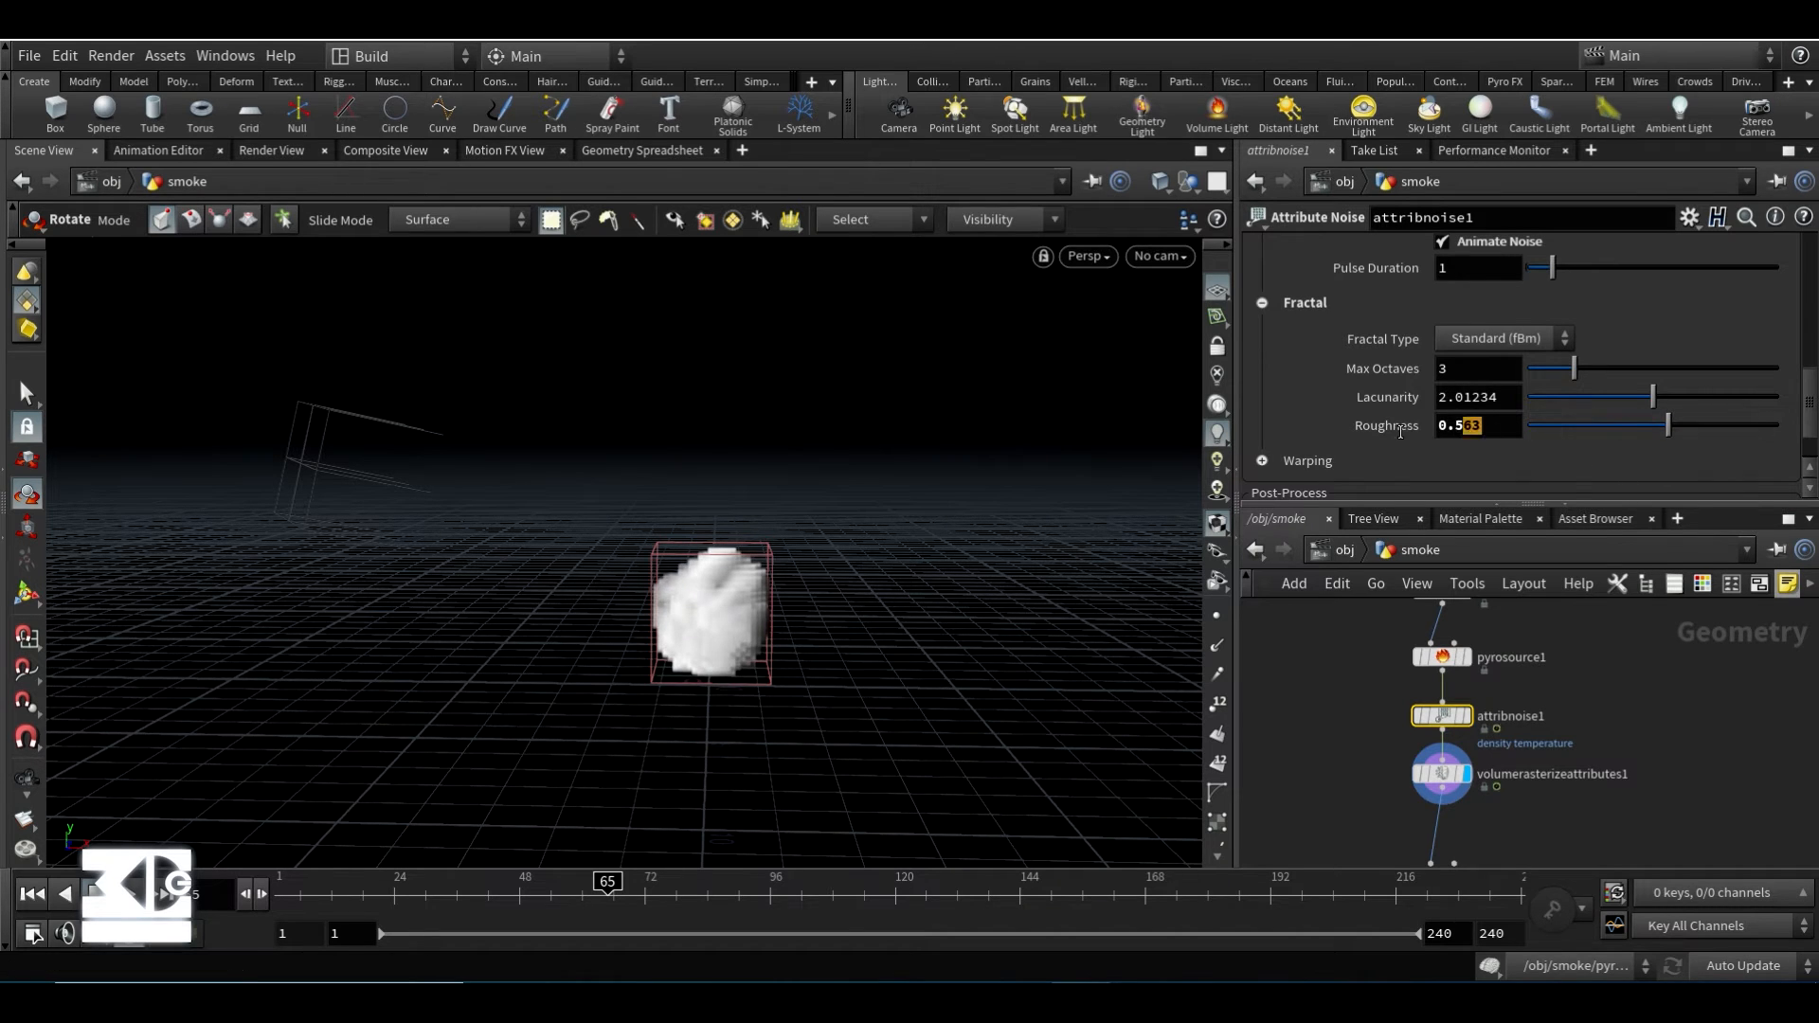
pyautogui.write('.75')
pyautogui.press('Return')
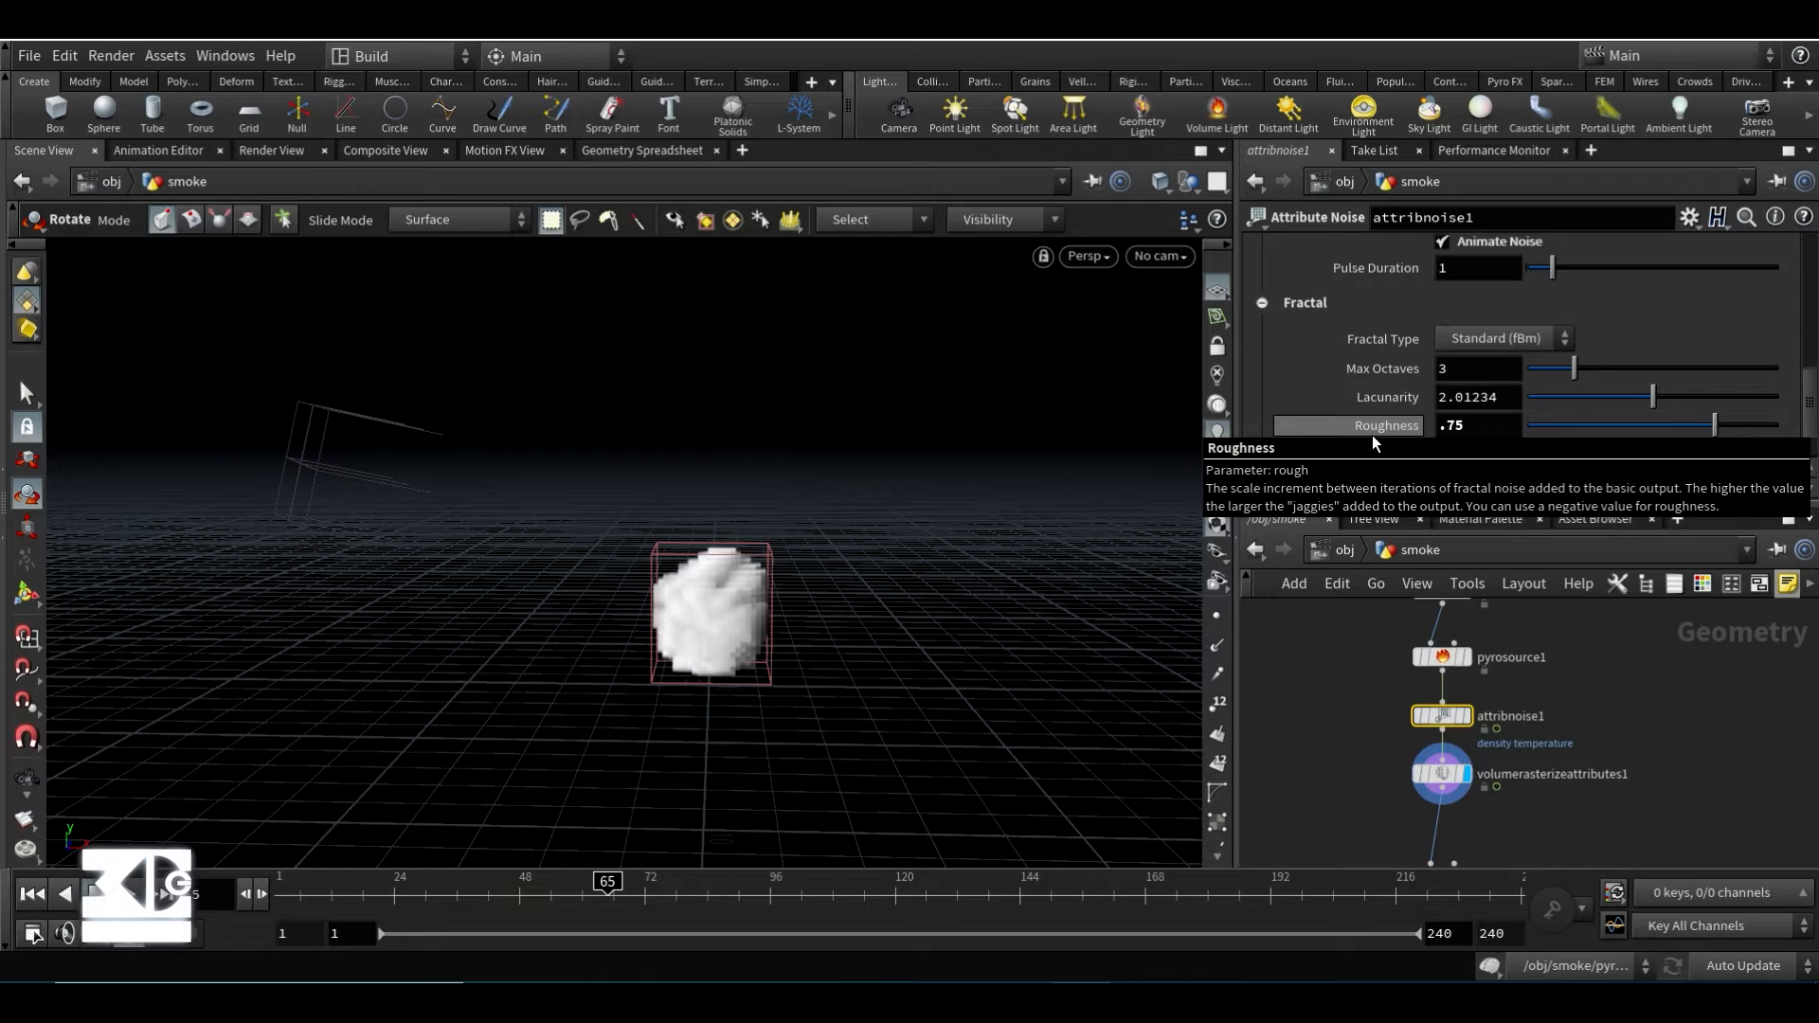
# - Play back the noisy source, rewind to the first frame, and display pyrosolver1 to run the simulation
pyautogui.scroll(-2, 1364, 465)
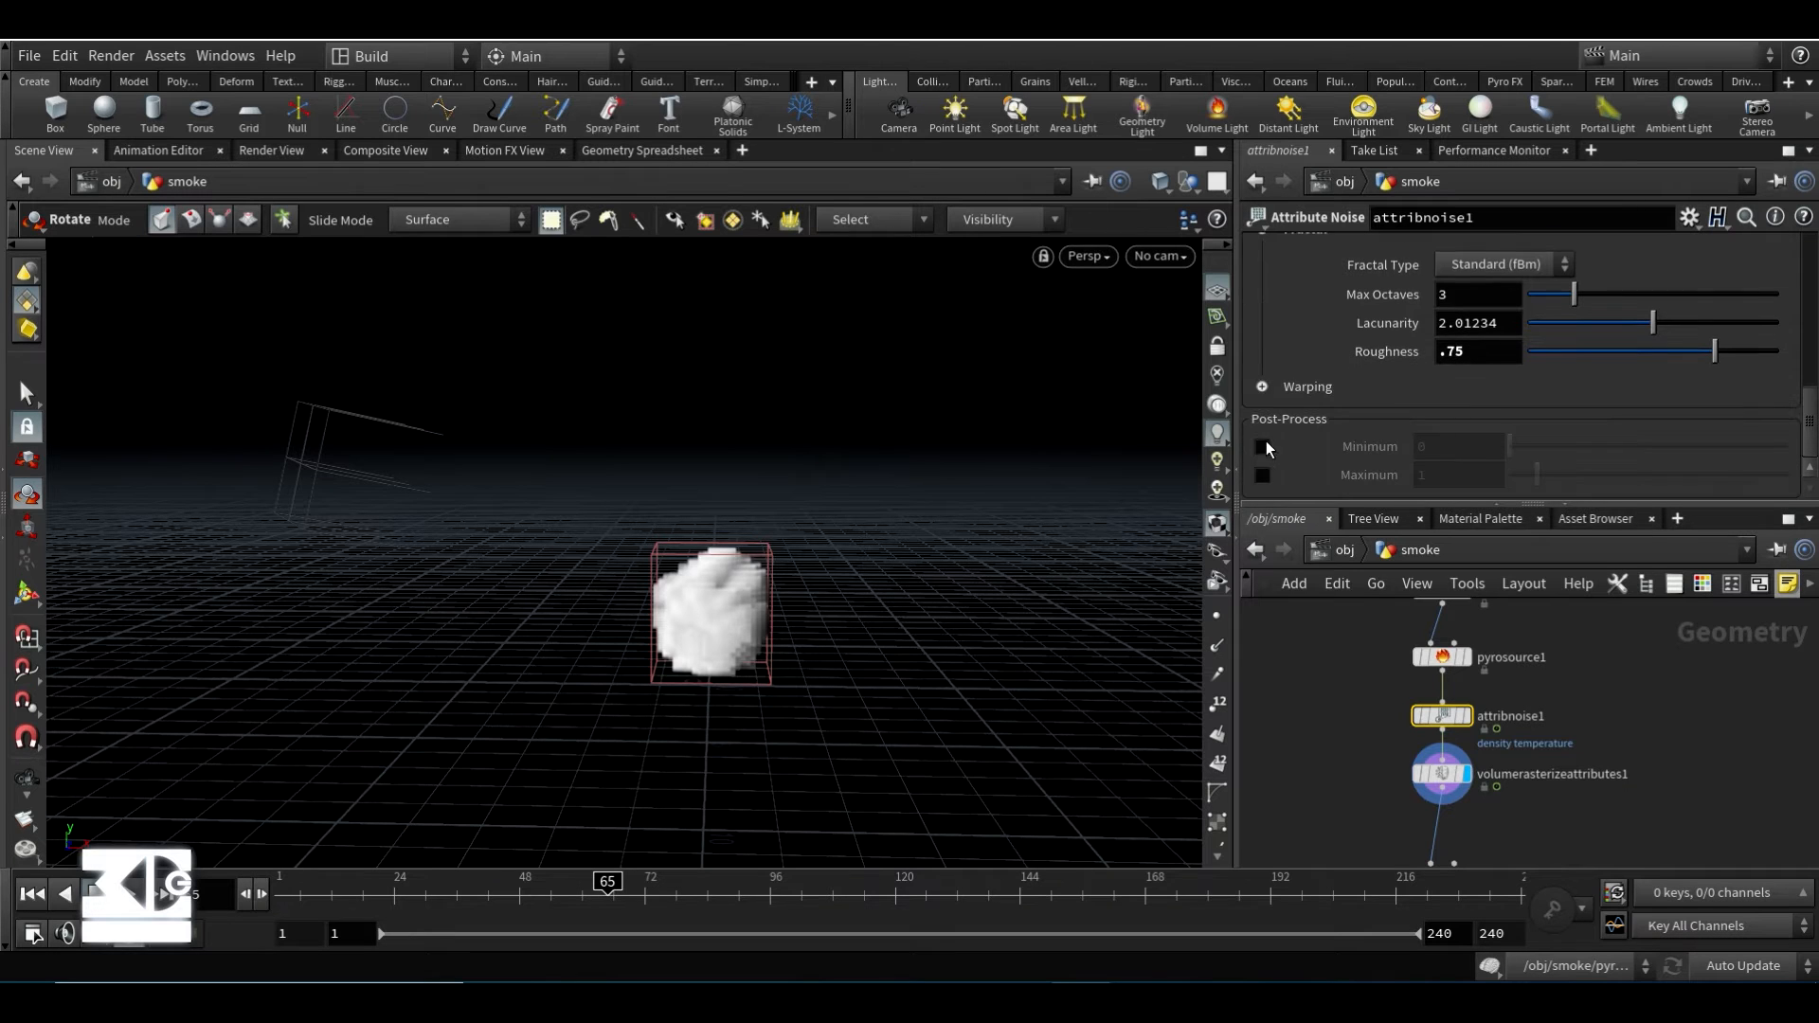
pyautogui.scroll(-4, 1373, 737)
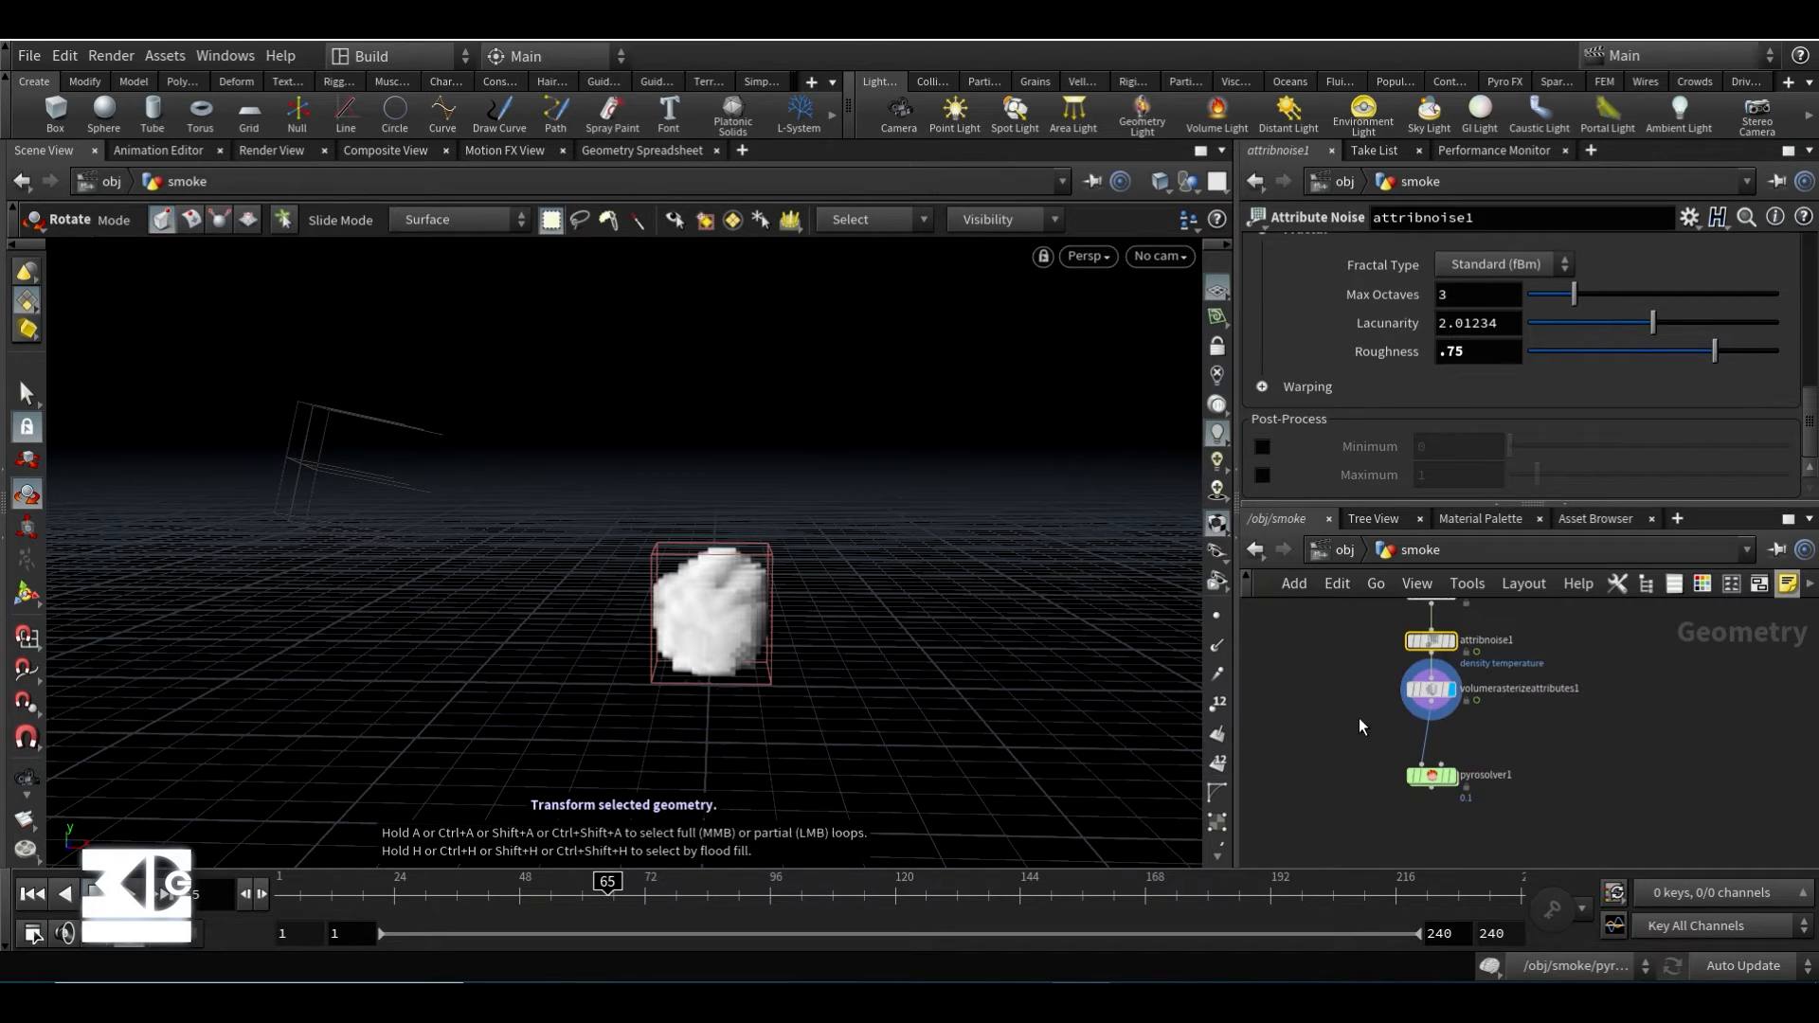
pyautogui.click(134, 893)
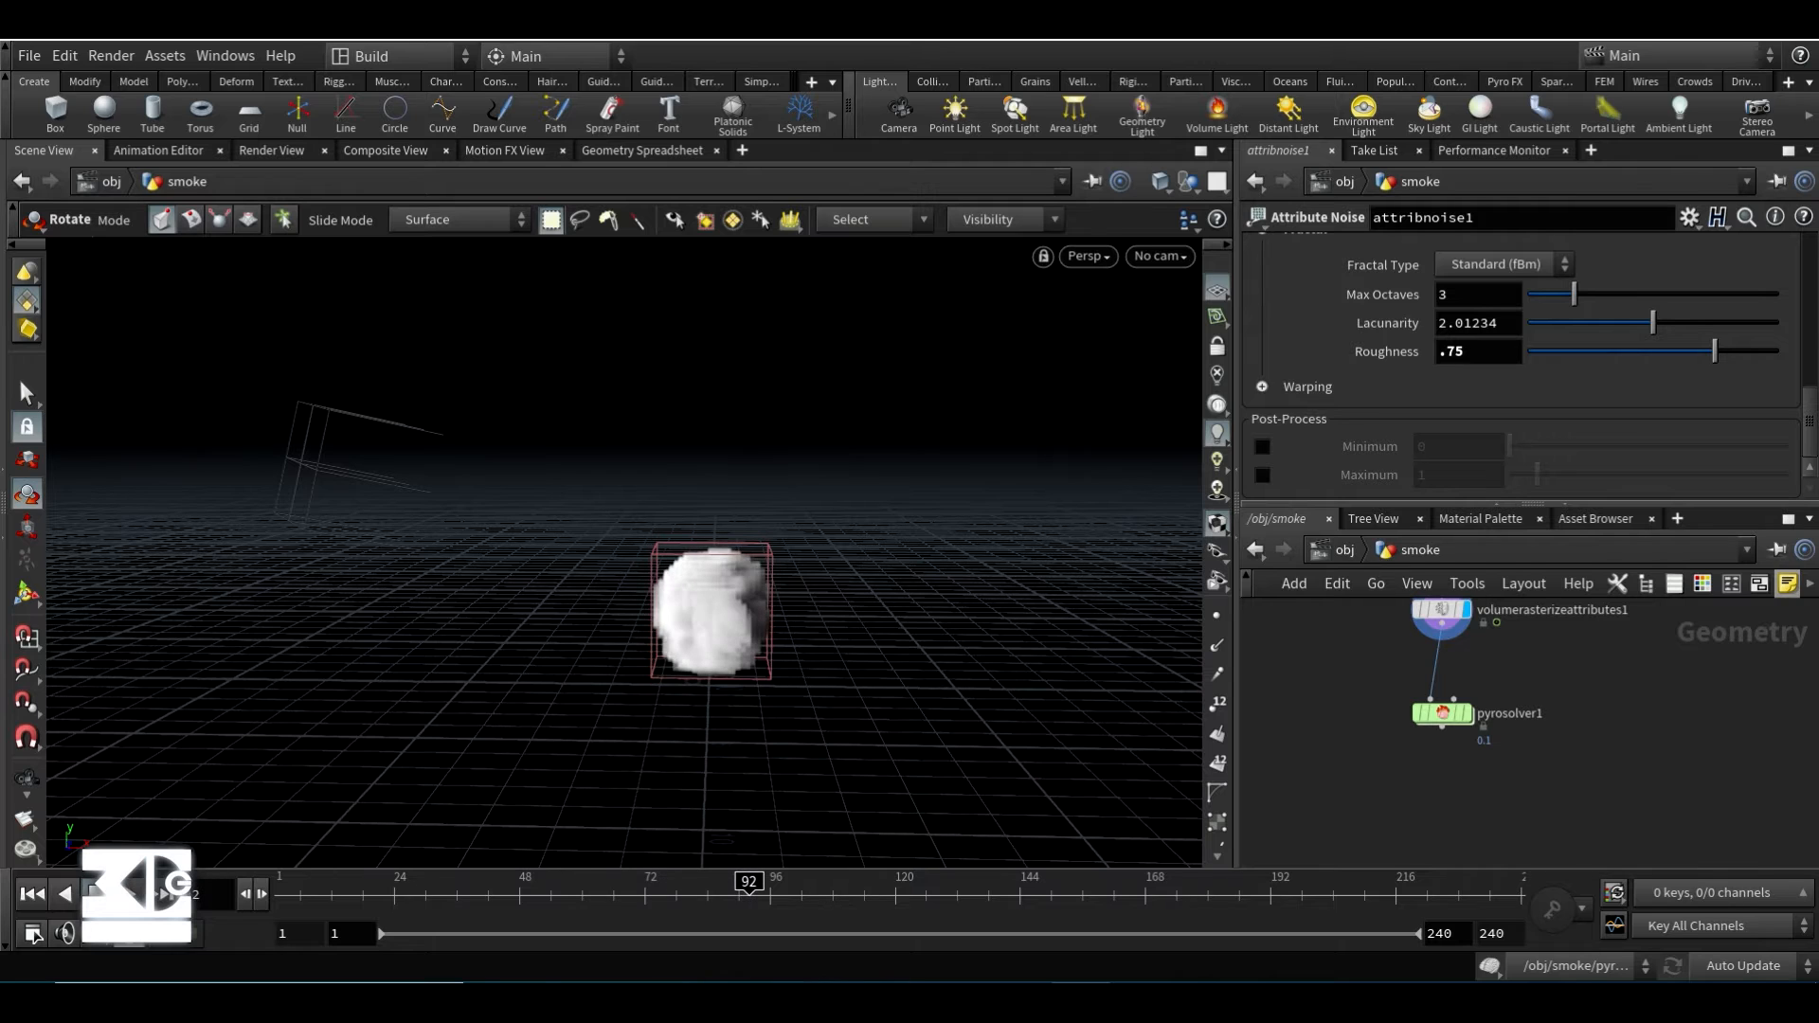
pyautogui.click(33, 895)
pyautogui.click(1467, 712)
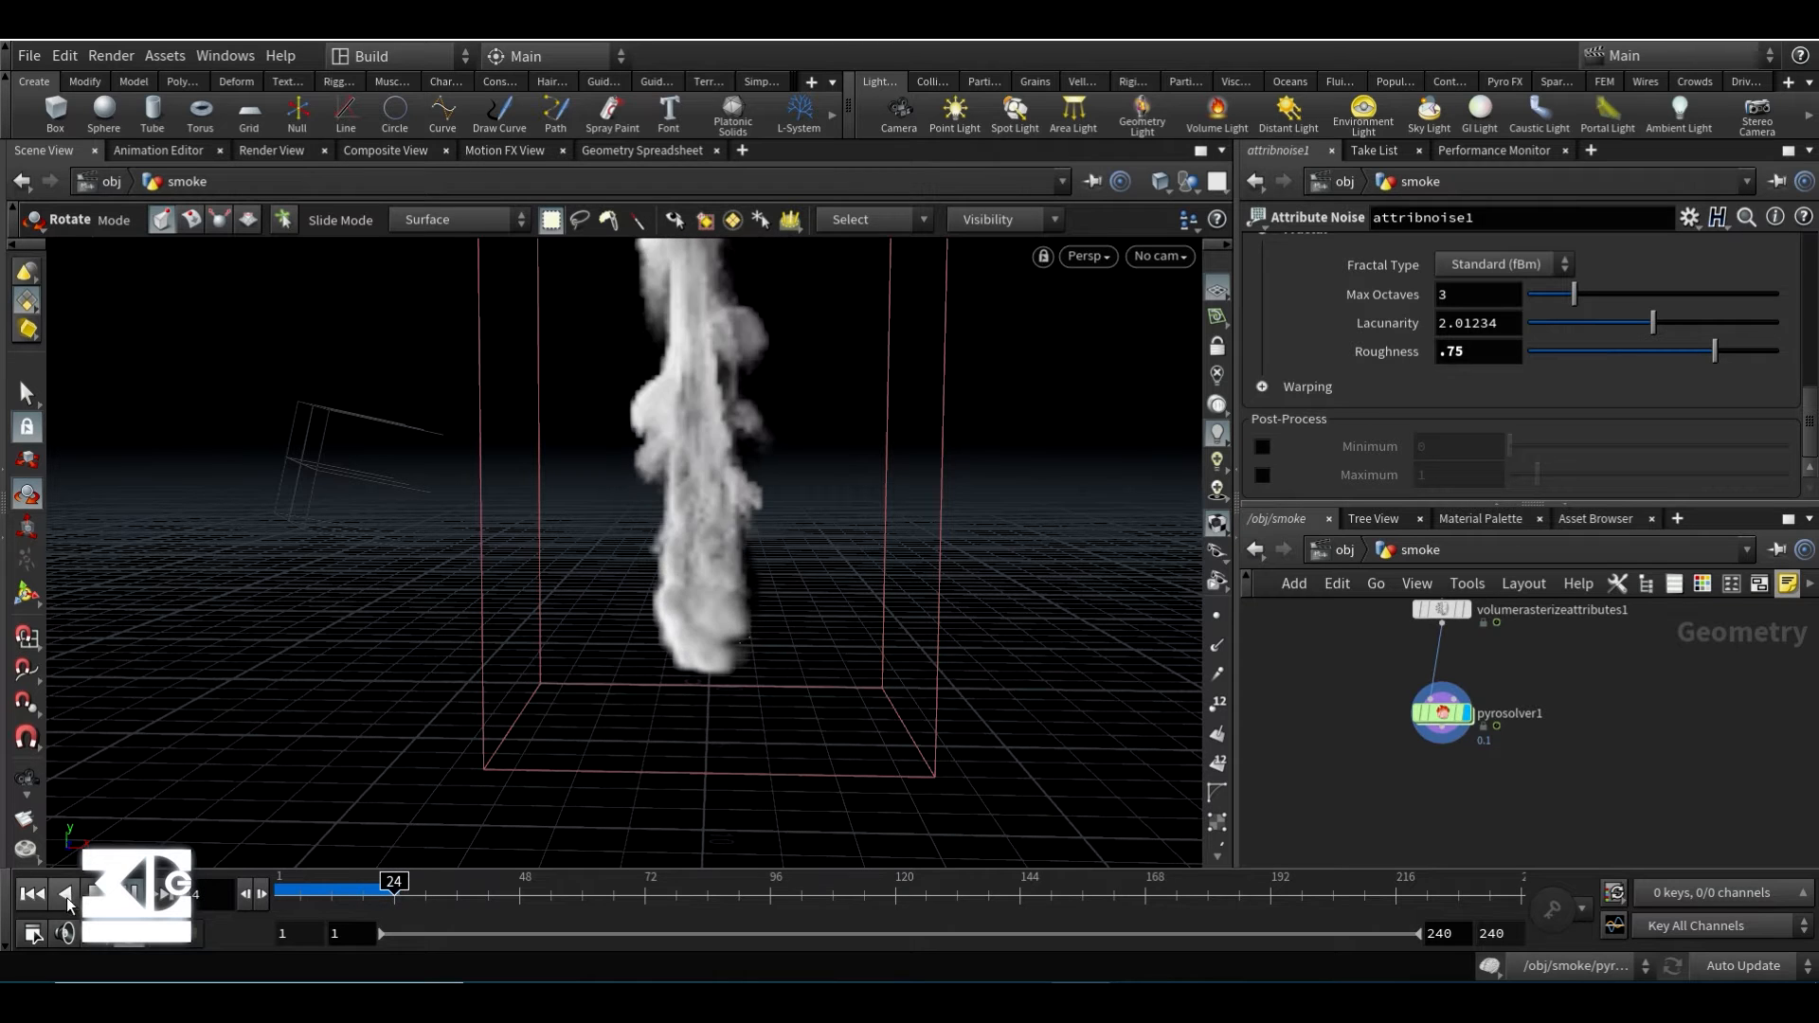
pyautogui.click(1442, 713)
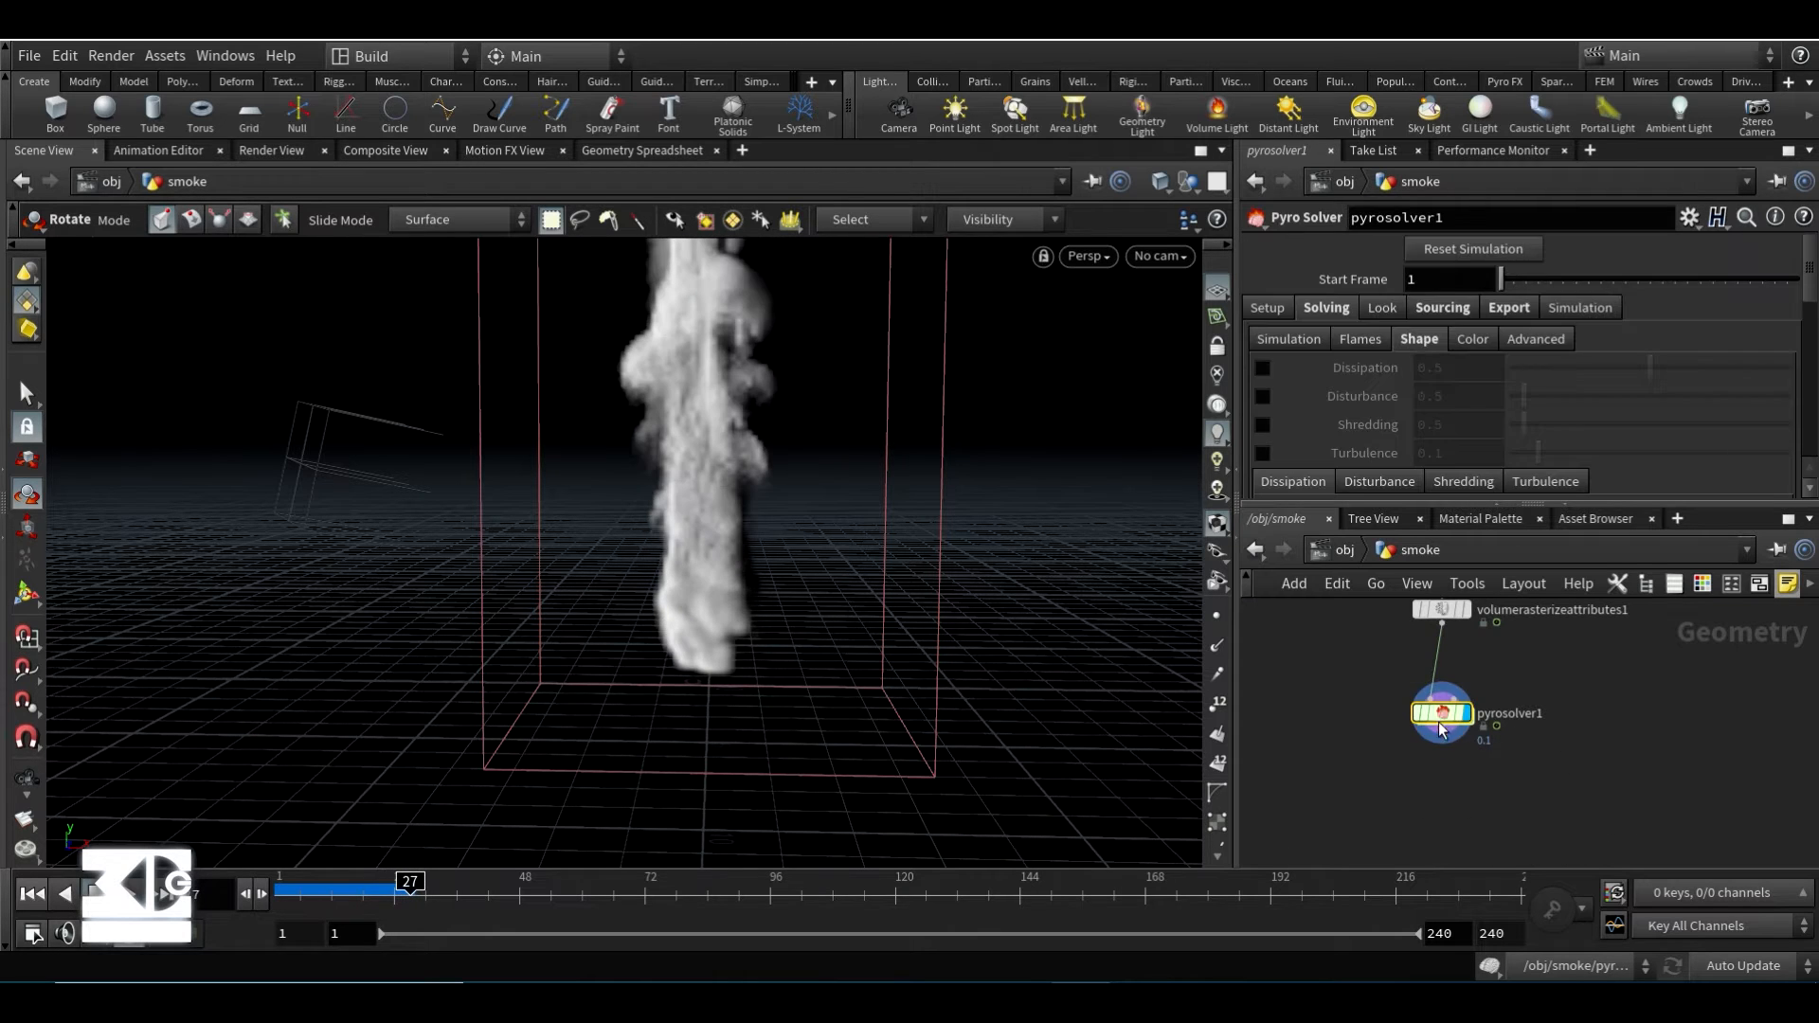
# - Set volumerasterizeattributes1's voxel size to 0.02 and rerun the smoke simulation from the first frame
pyautogui.scroll(2, 1459, 688)
pyautogui.click(1459, 688)
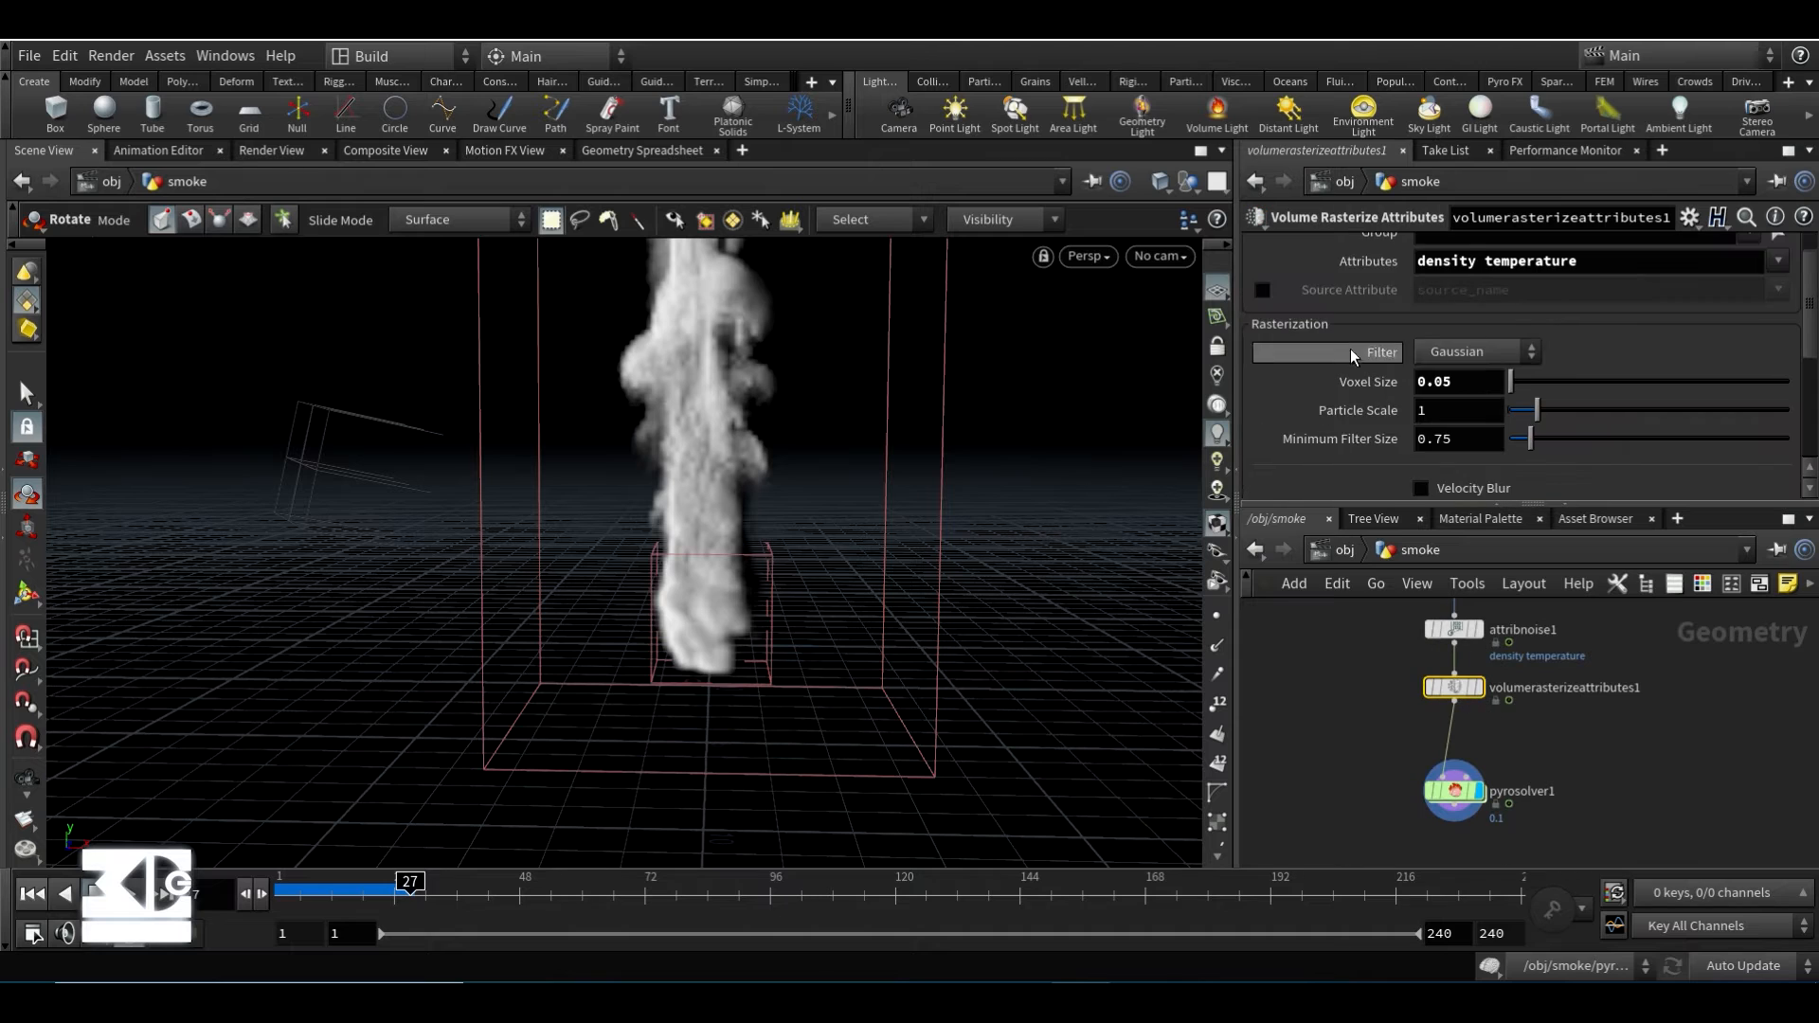
pyautogui.scroll(1, 1416, 383)
pyautogui.doubleClick(1450, 422)
pyautogui.write('0.02')
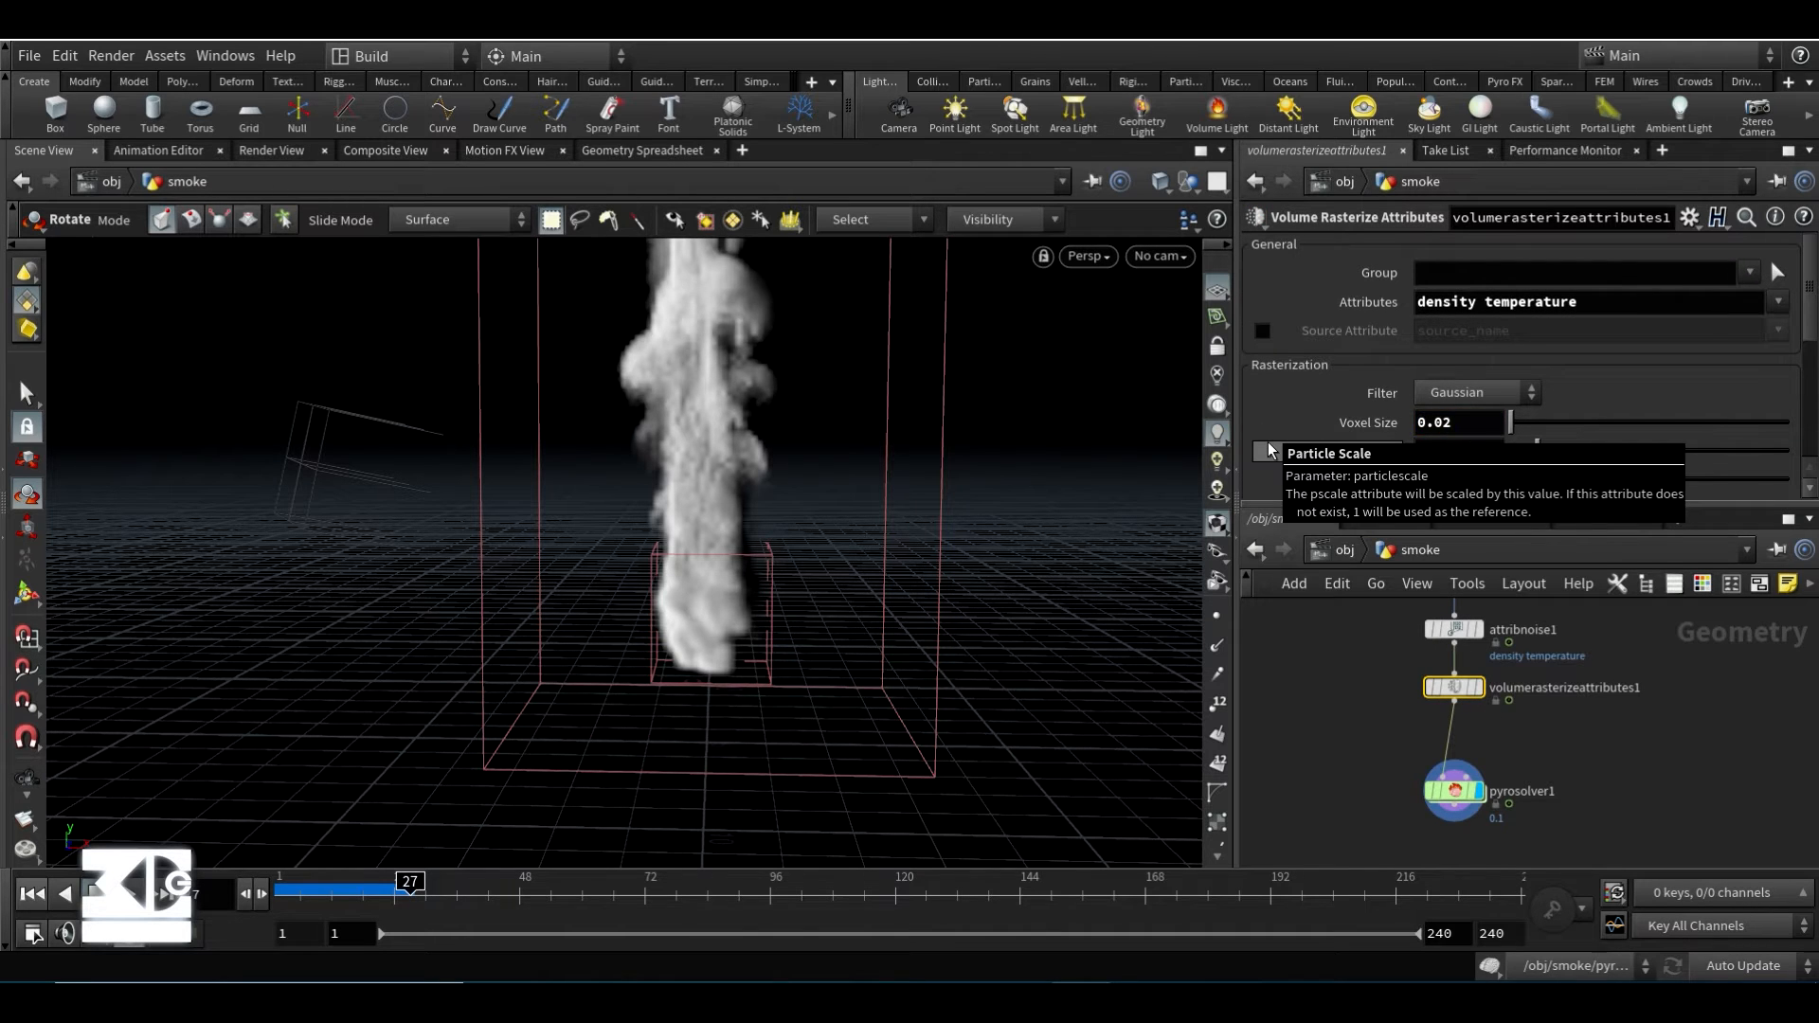
pyautogui.press('Return')
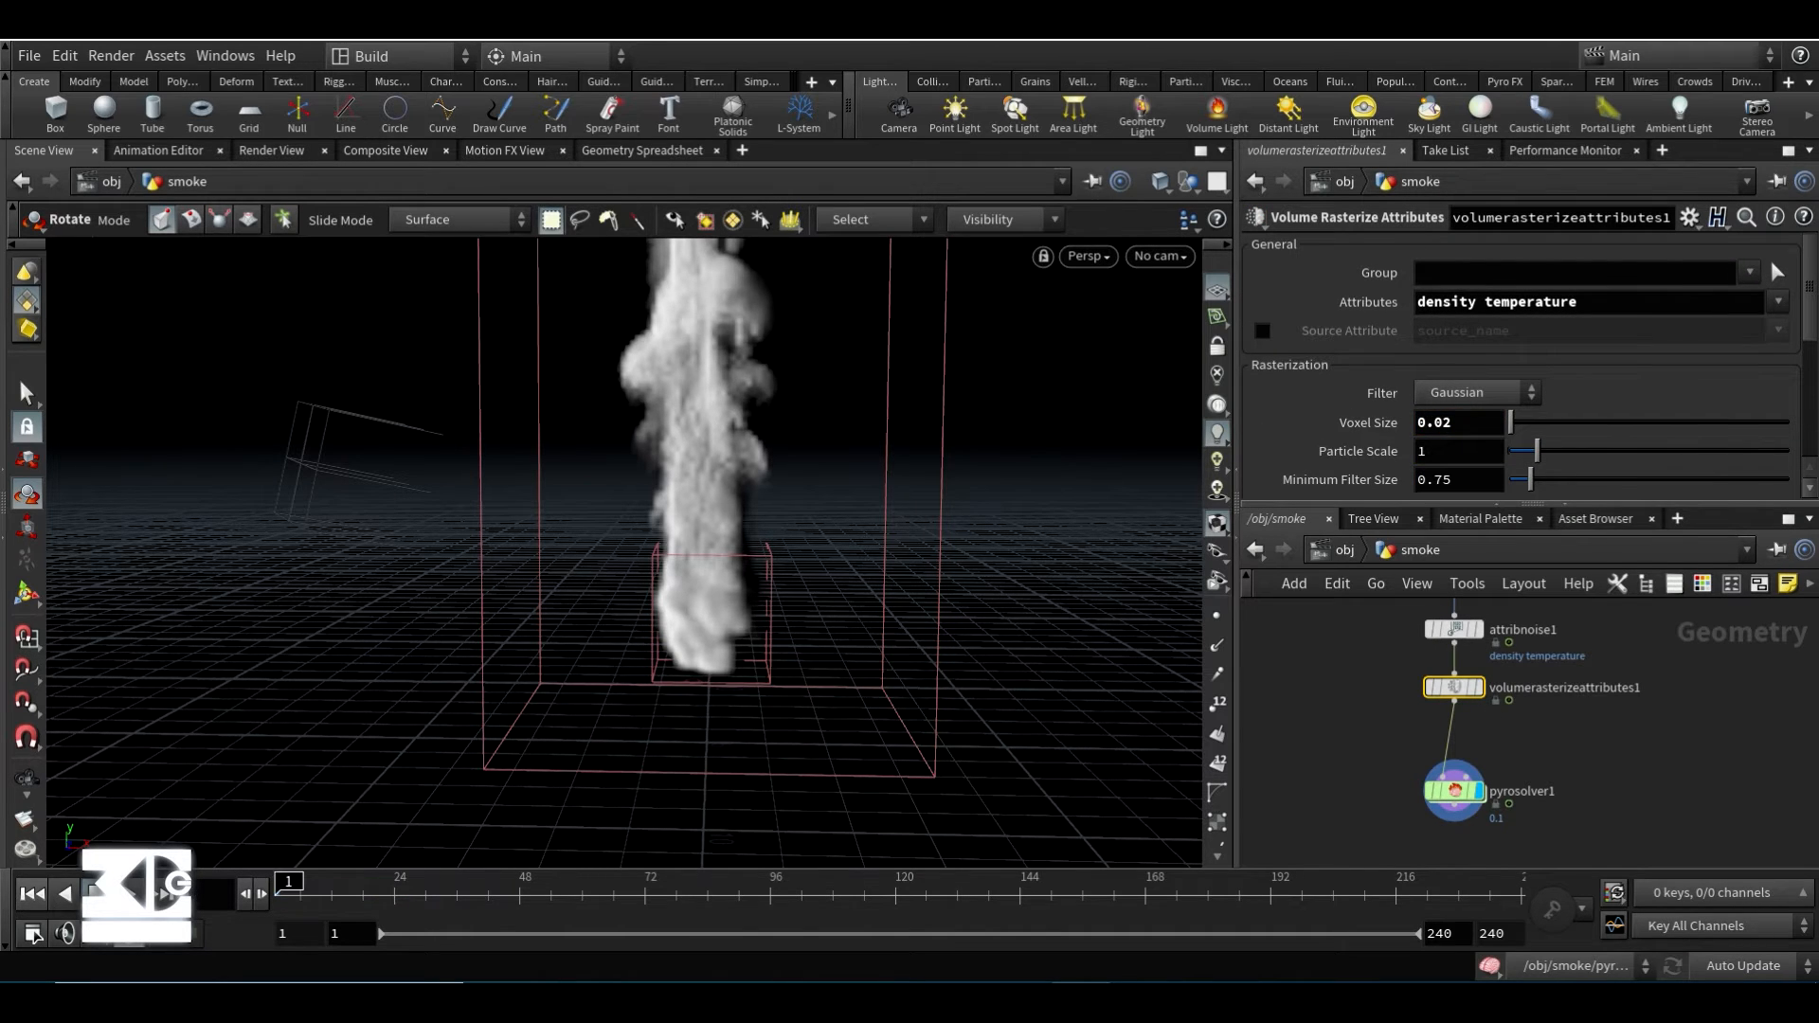
pyautogui.click(33, 894)
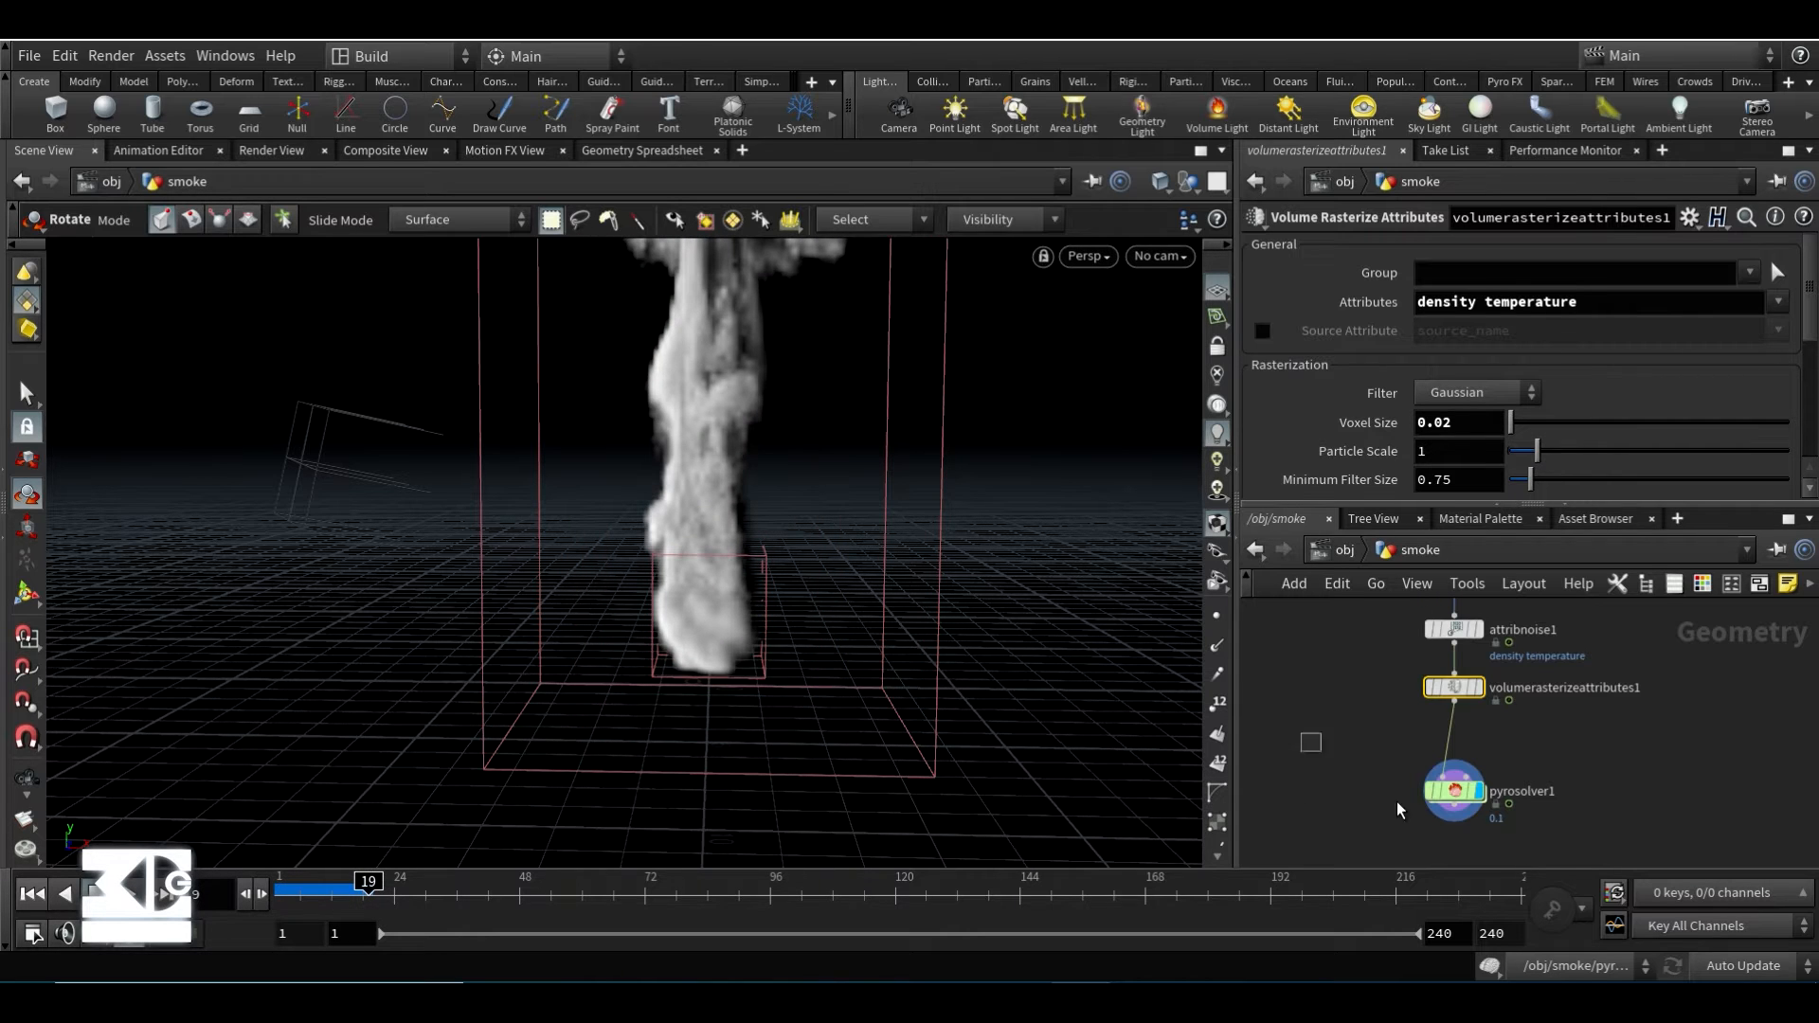
# - Set pyrosolver1's voxel size to 0.05, clearing the mistyped expression, and rerun the simulation from the first frame
pyautogui.click(1454, 790)
pyautogui.click(1294, 341)
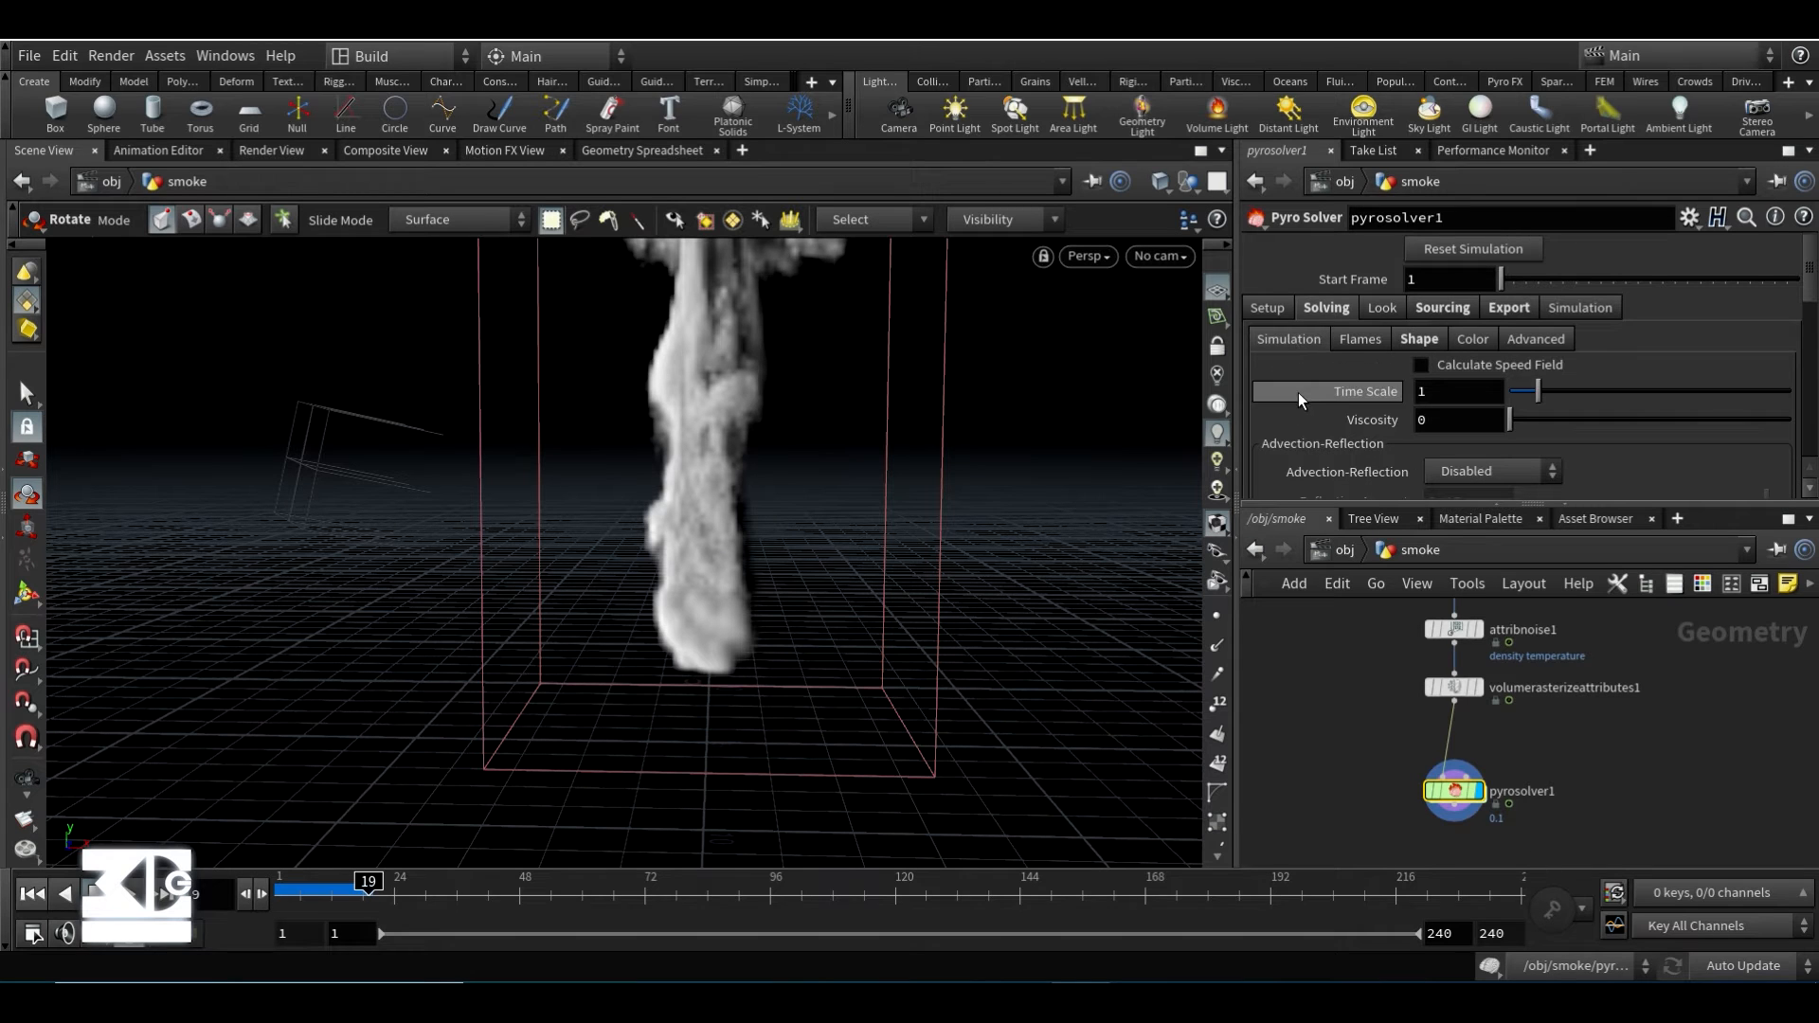
pyautogui.click(1267, 307)
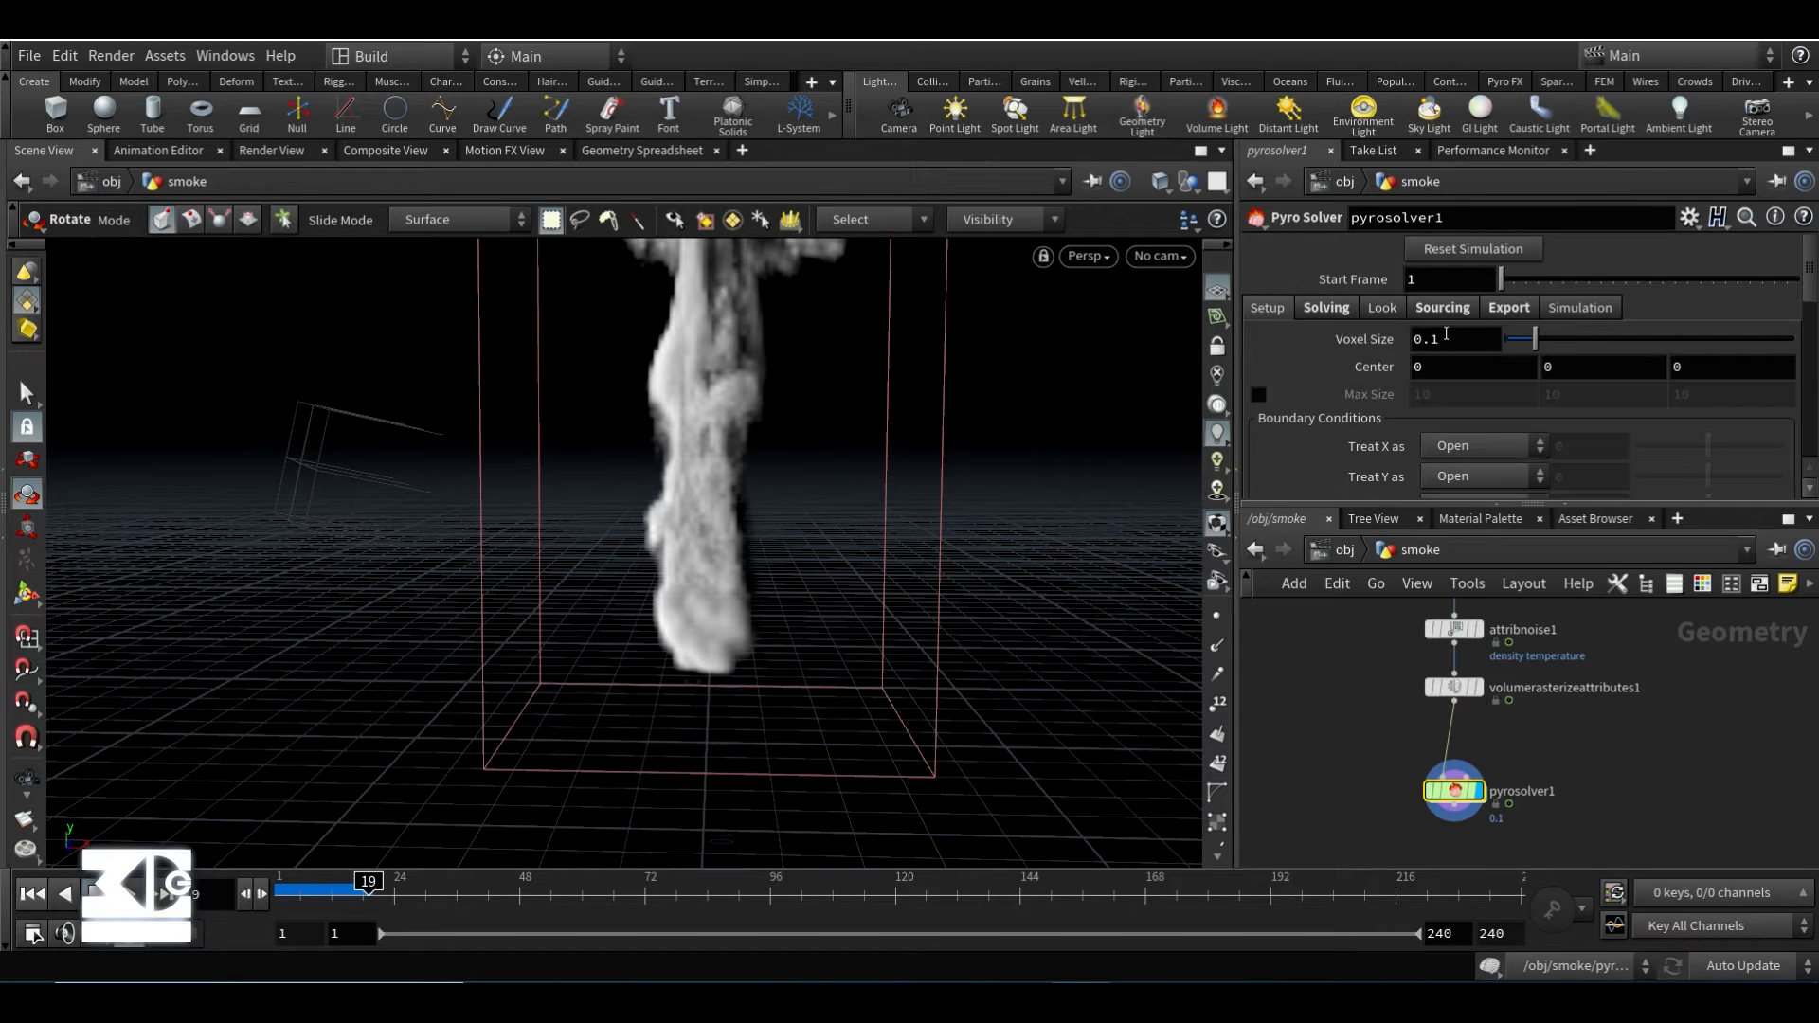
pyautogui.moveTo(1430, 339); pyautogui.dragTo(1496, 344)
pyautogui.write('0.5')
pyautogui.press('Return')
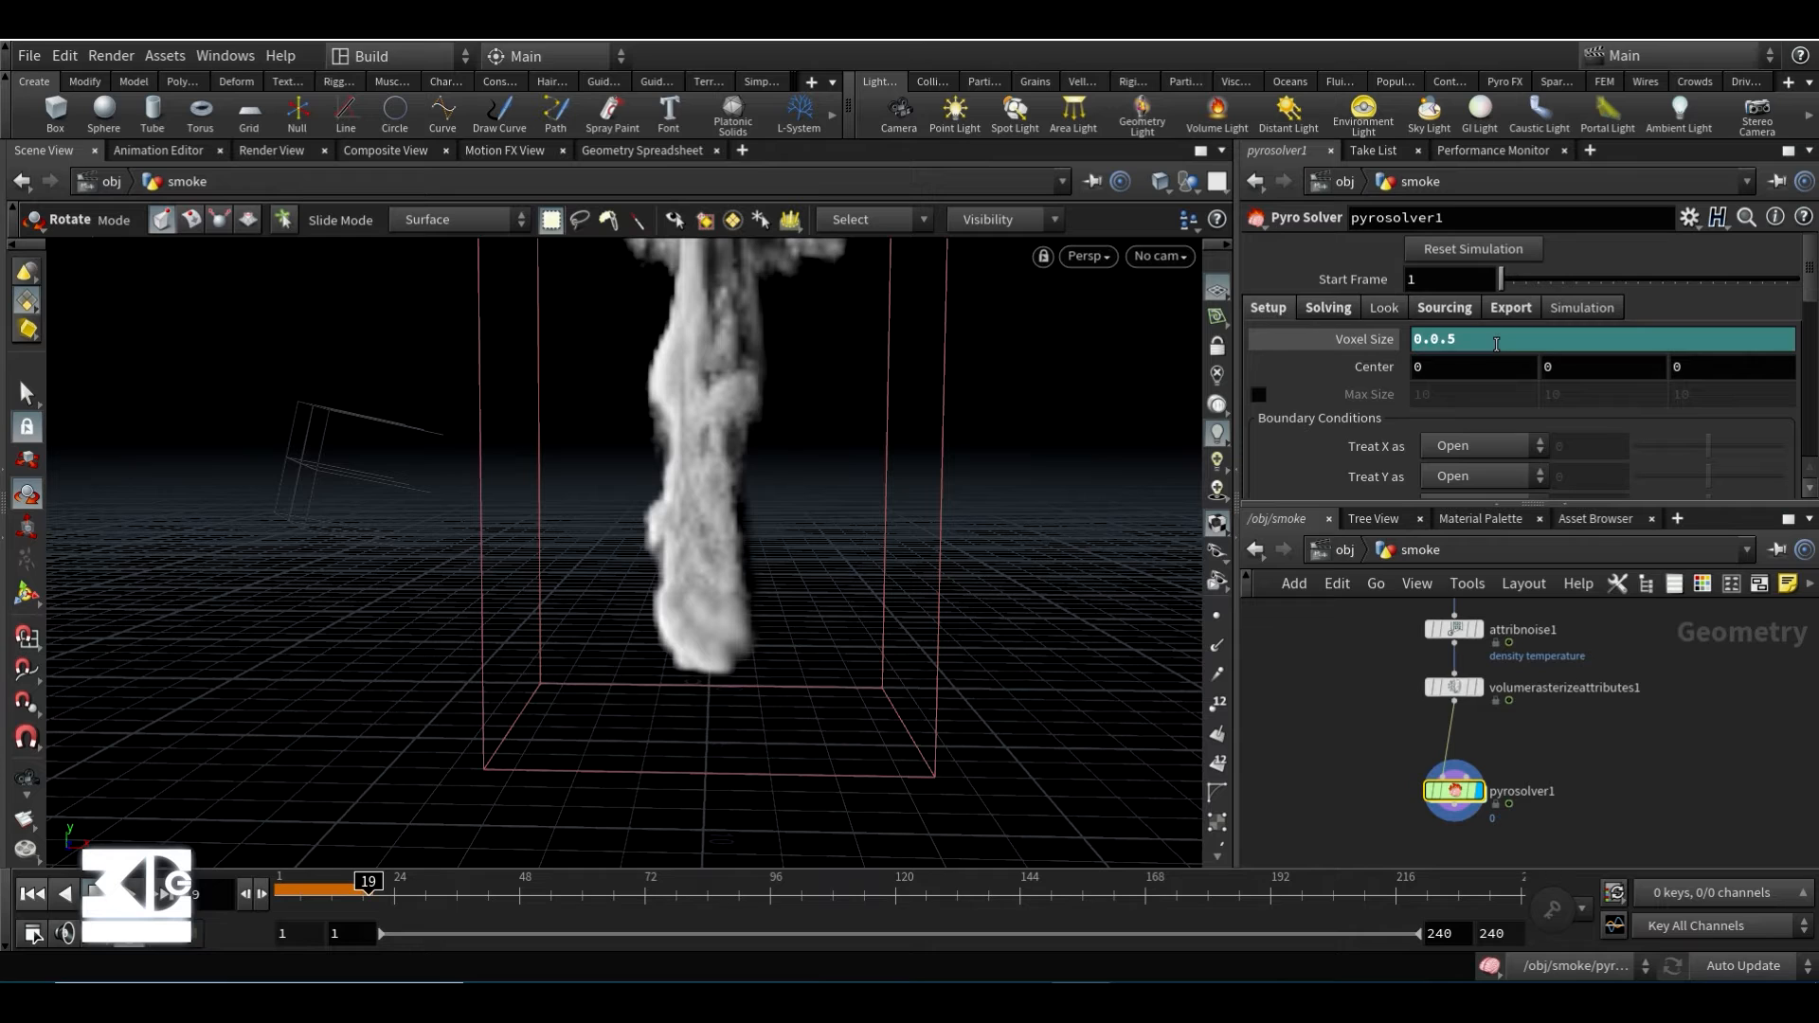
pyautogui.doubleClick(1465, 333)
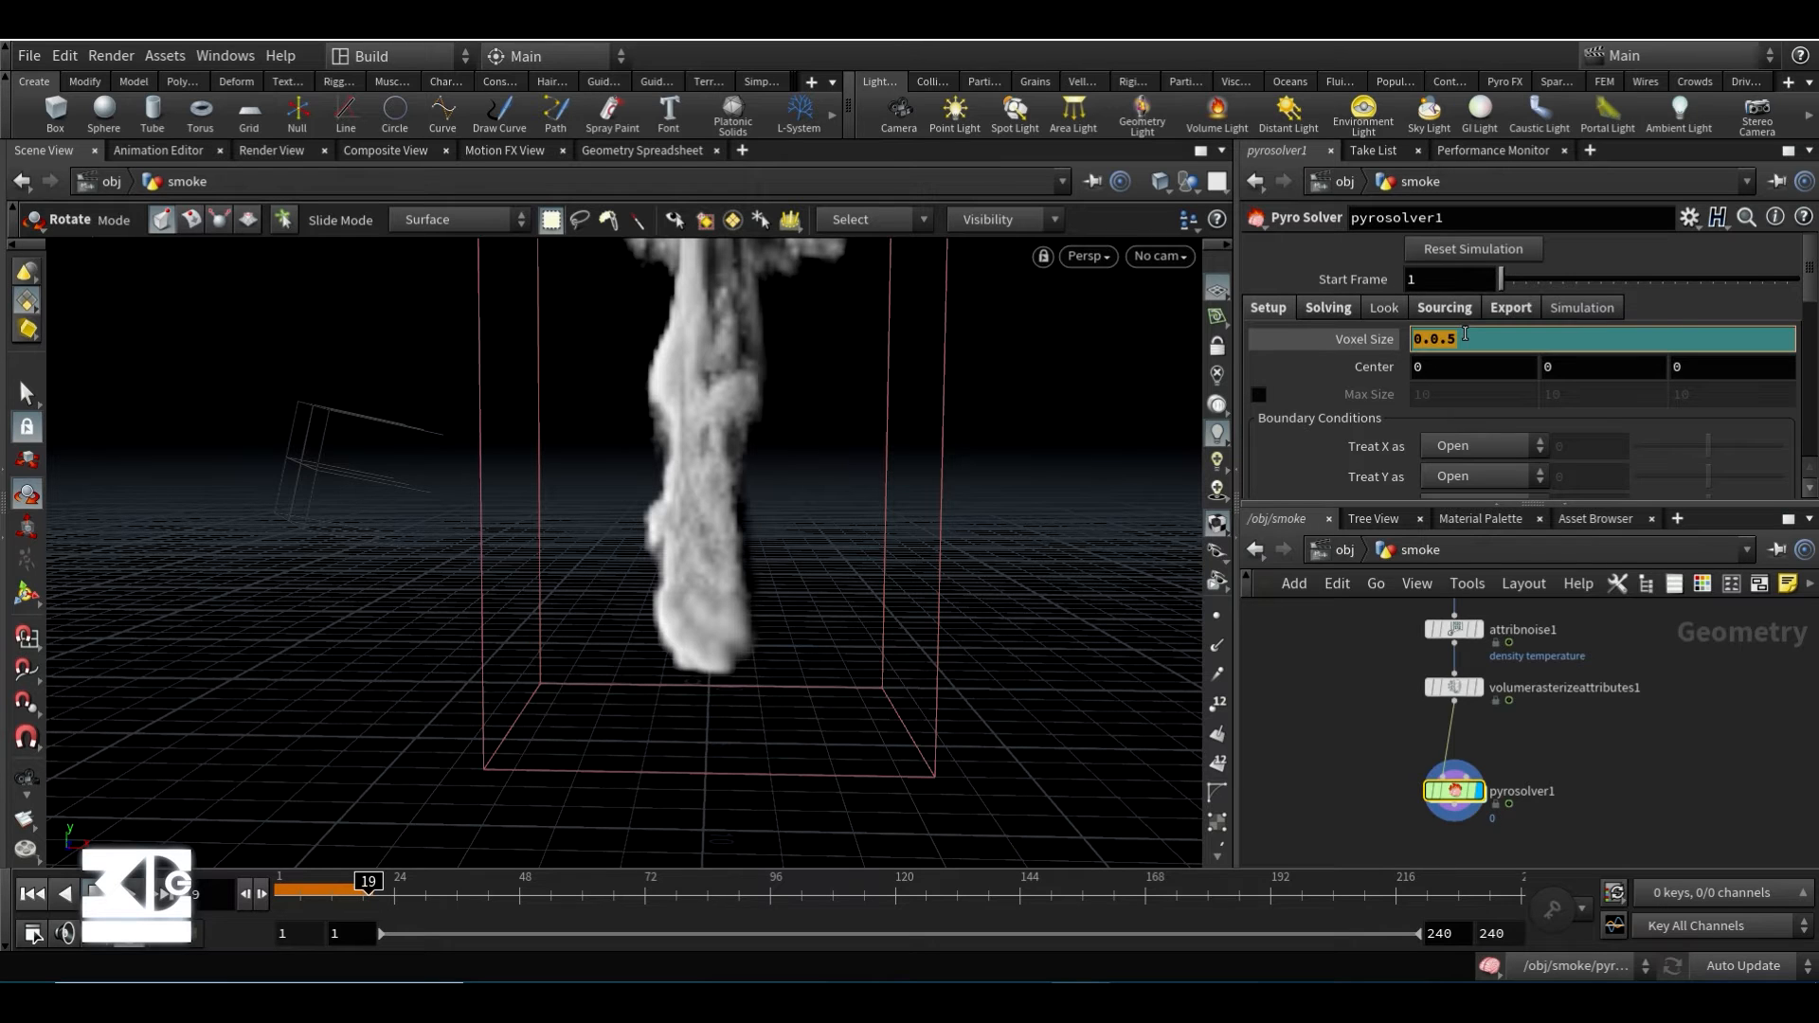
pyautogui.rightClick(1372, 341)
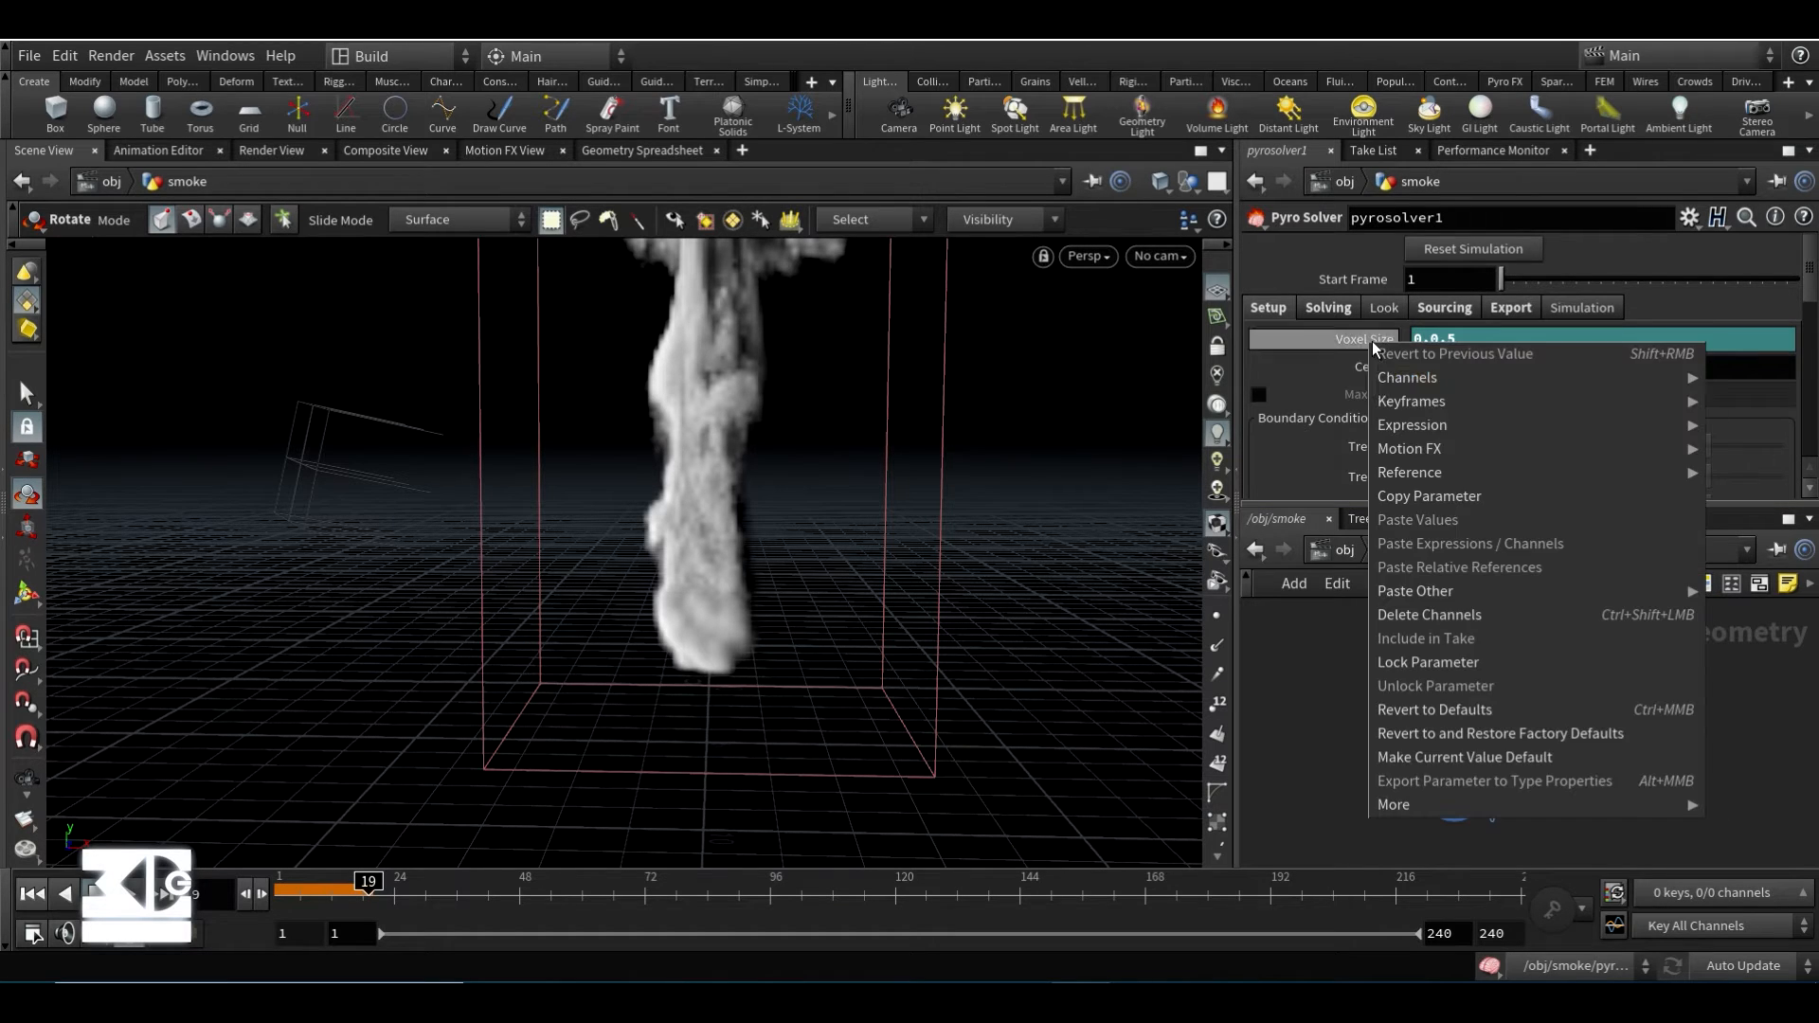
pyautogui.click(1429, 614)
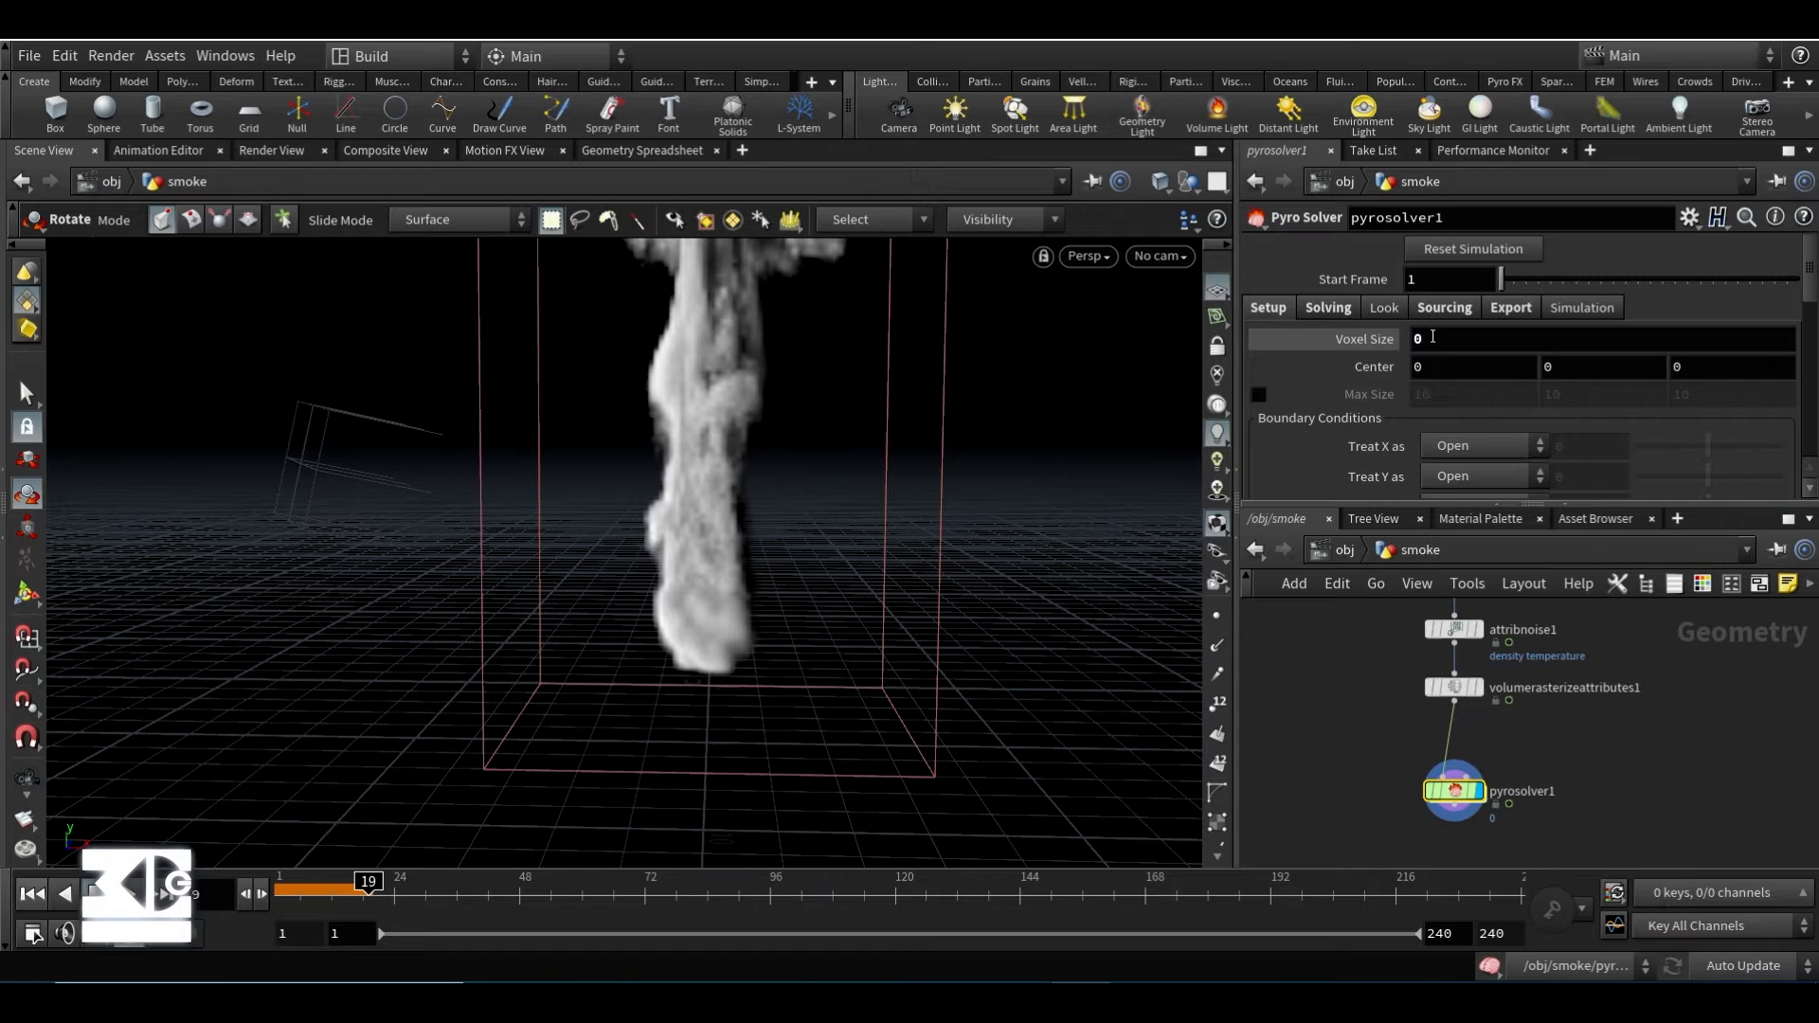
pyautogui.write('.05')
pyautogui.press('Return')
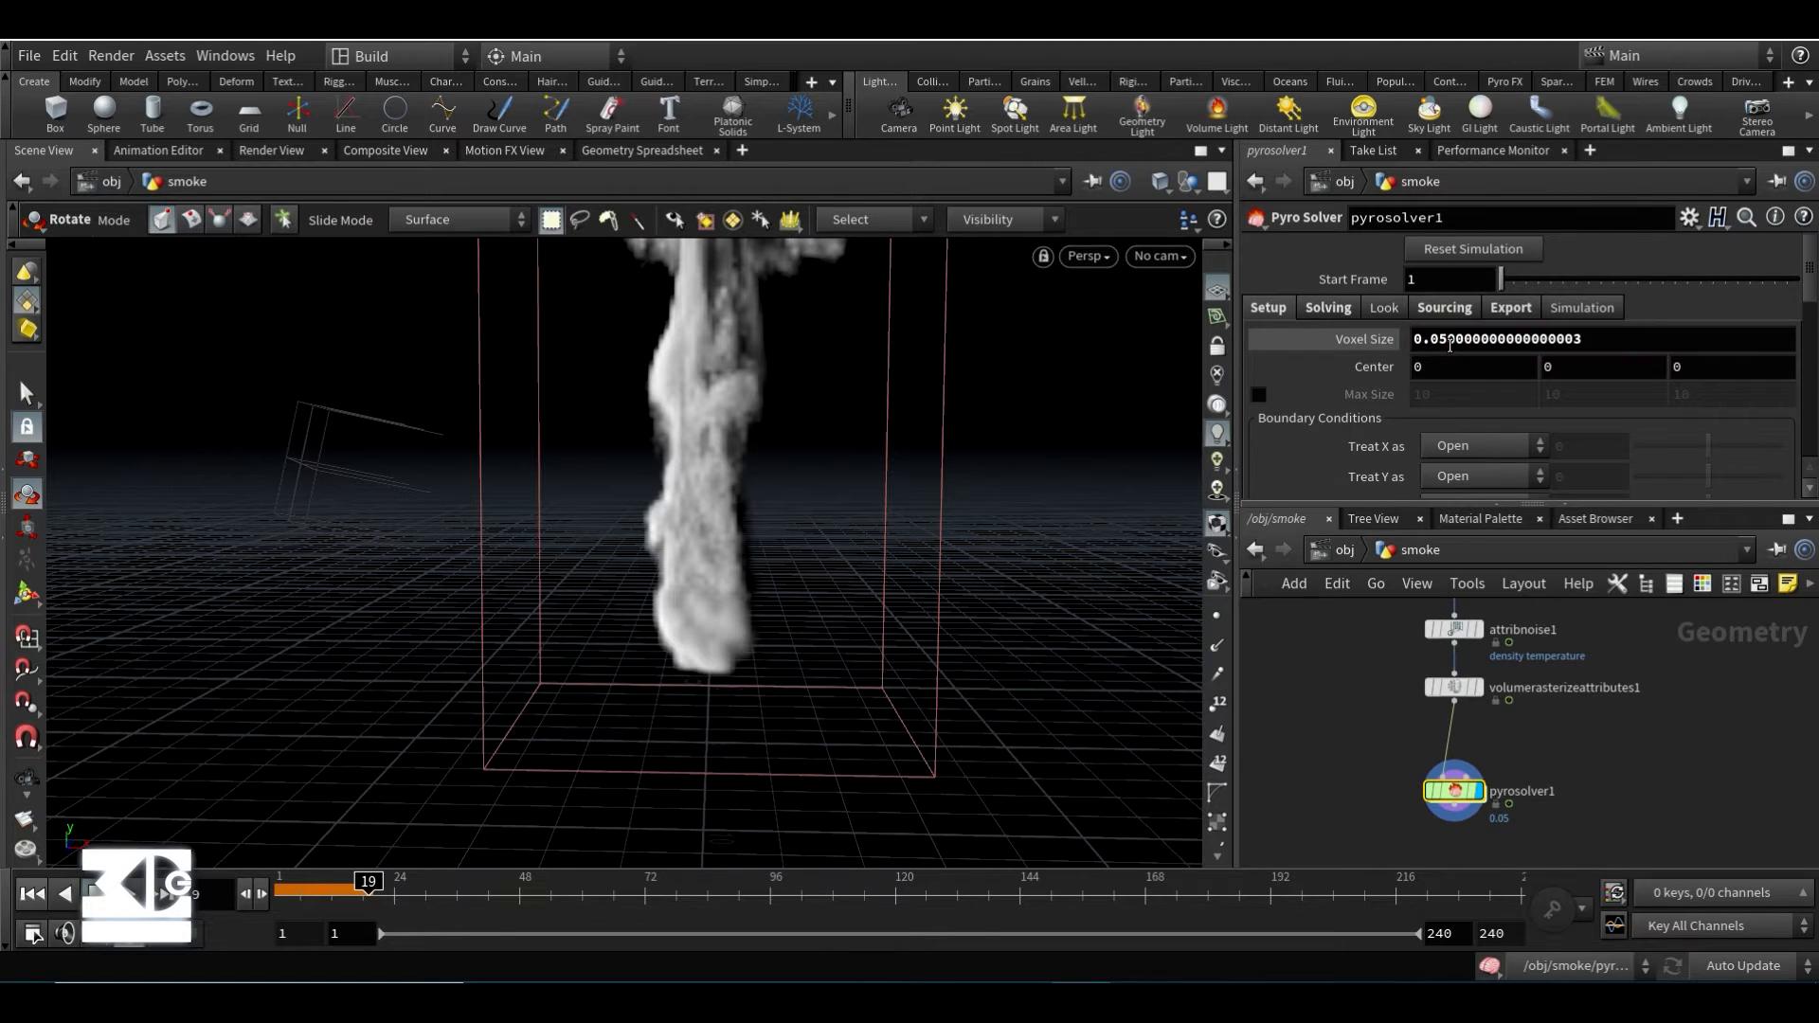
pyautogui.click(32, 893)
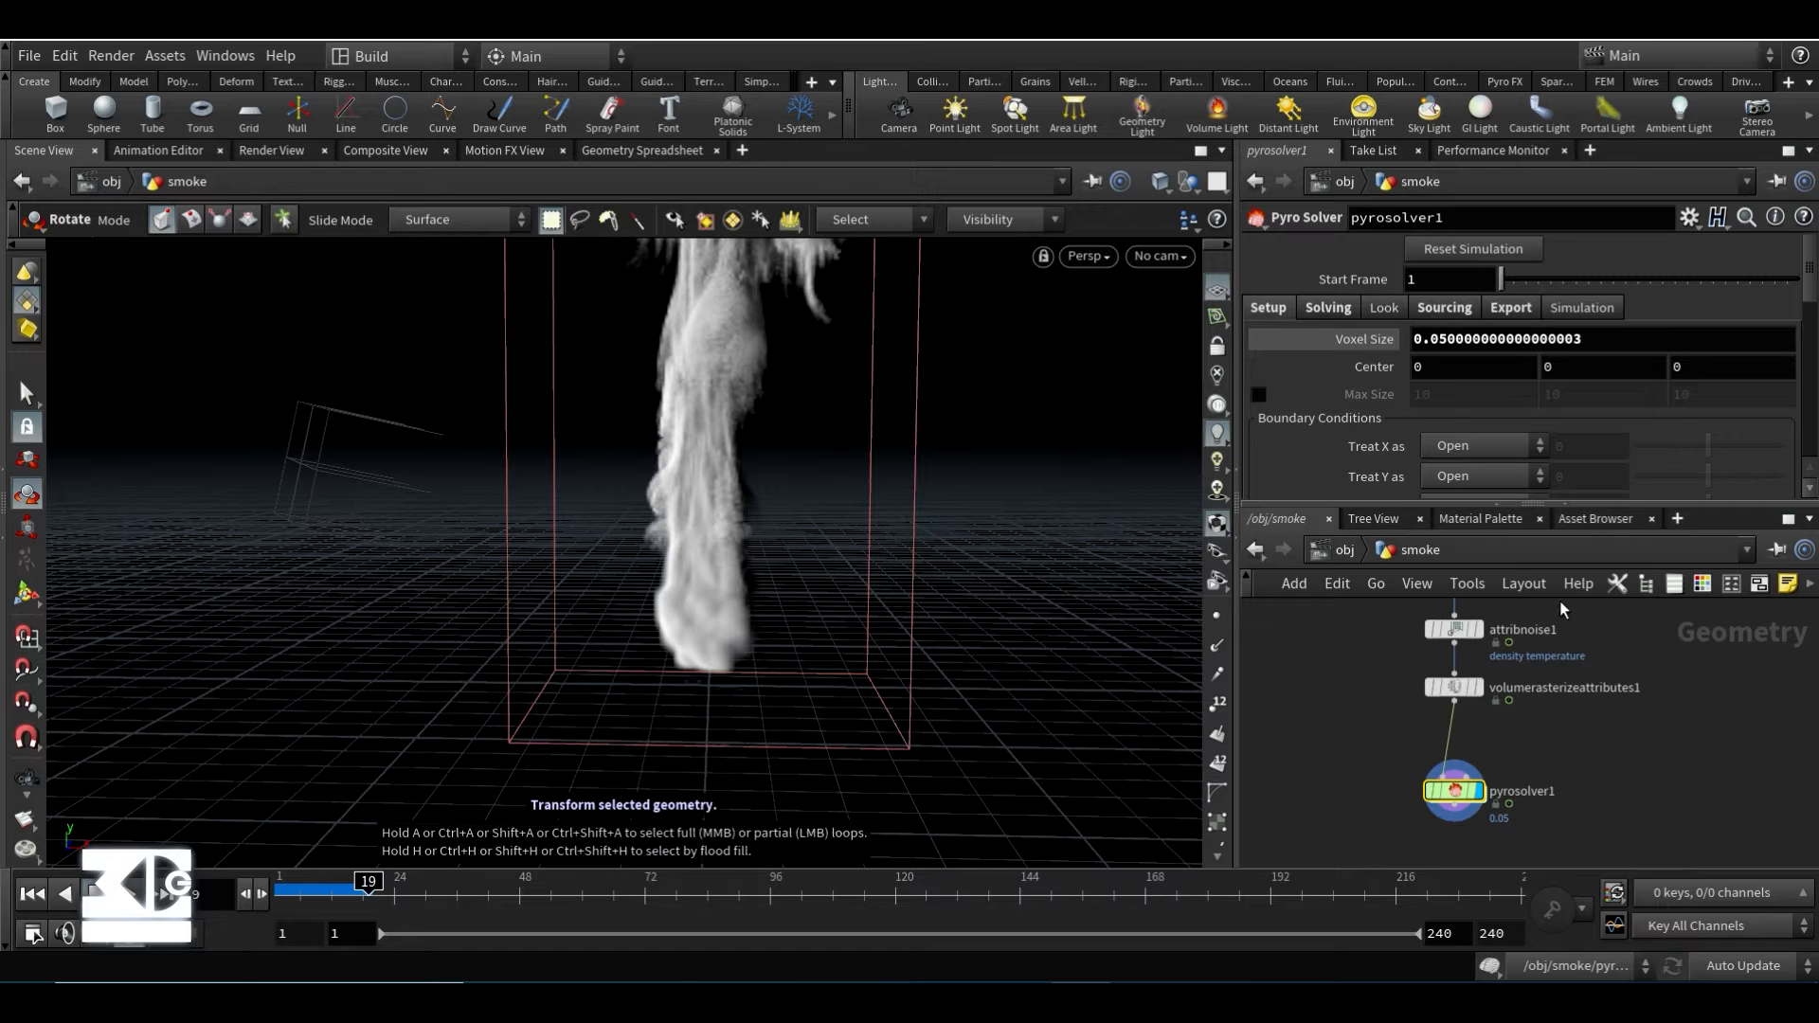
# - Display volumerasterizeattributes1, set its voxel size to 0.1 and return to the first frame
pyautogui.scroll(-2, 1360, 760)
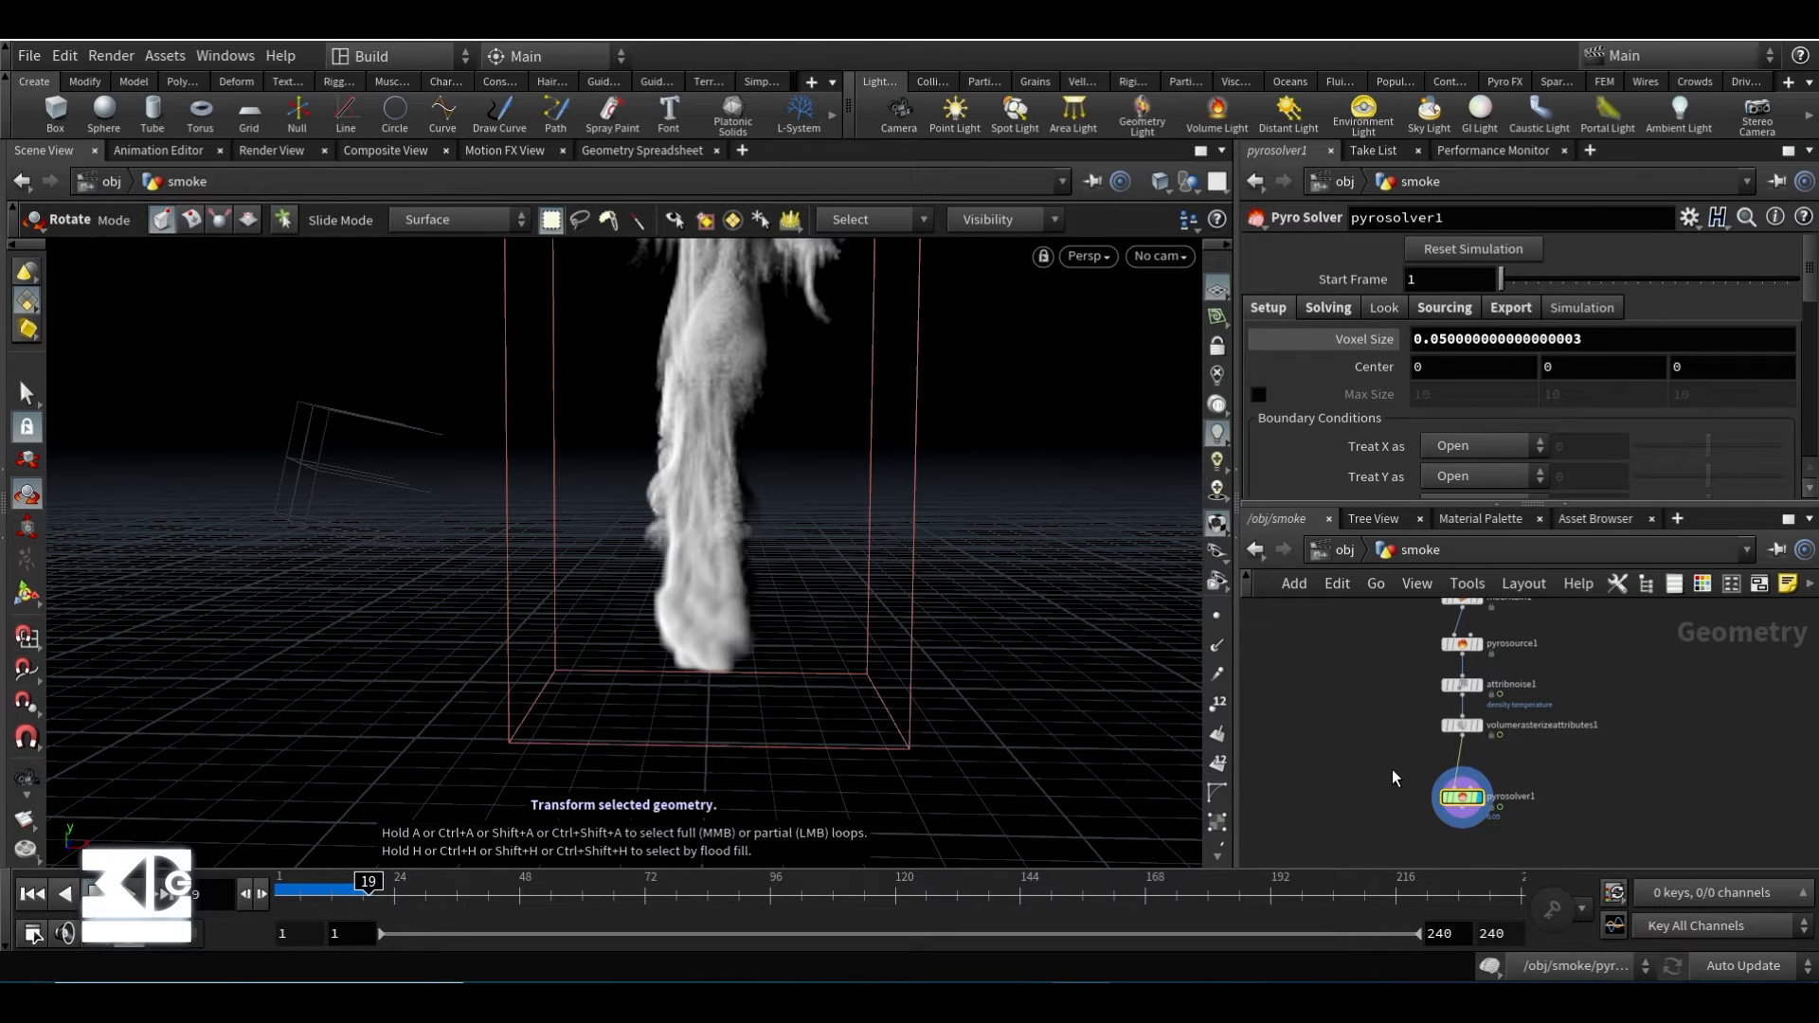
pyautogui.click(1456, 726)
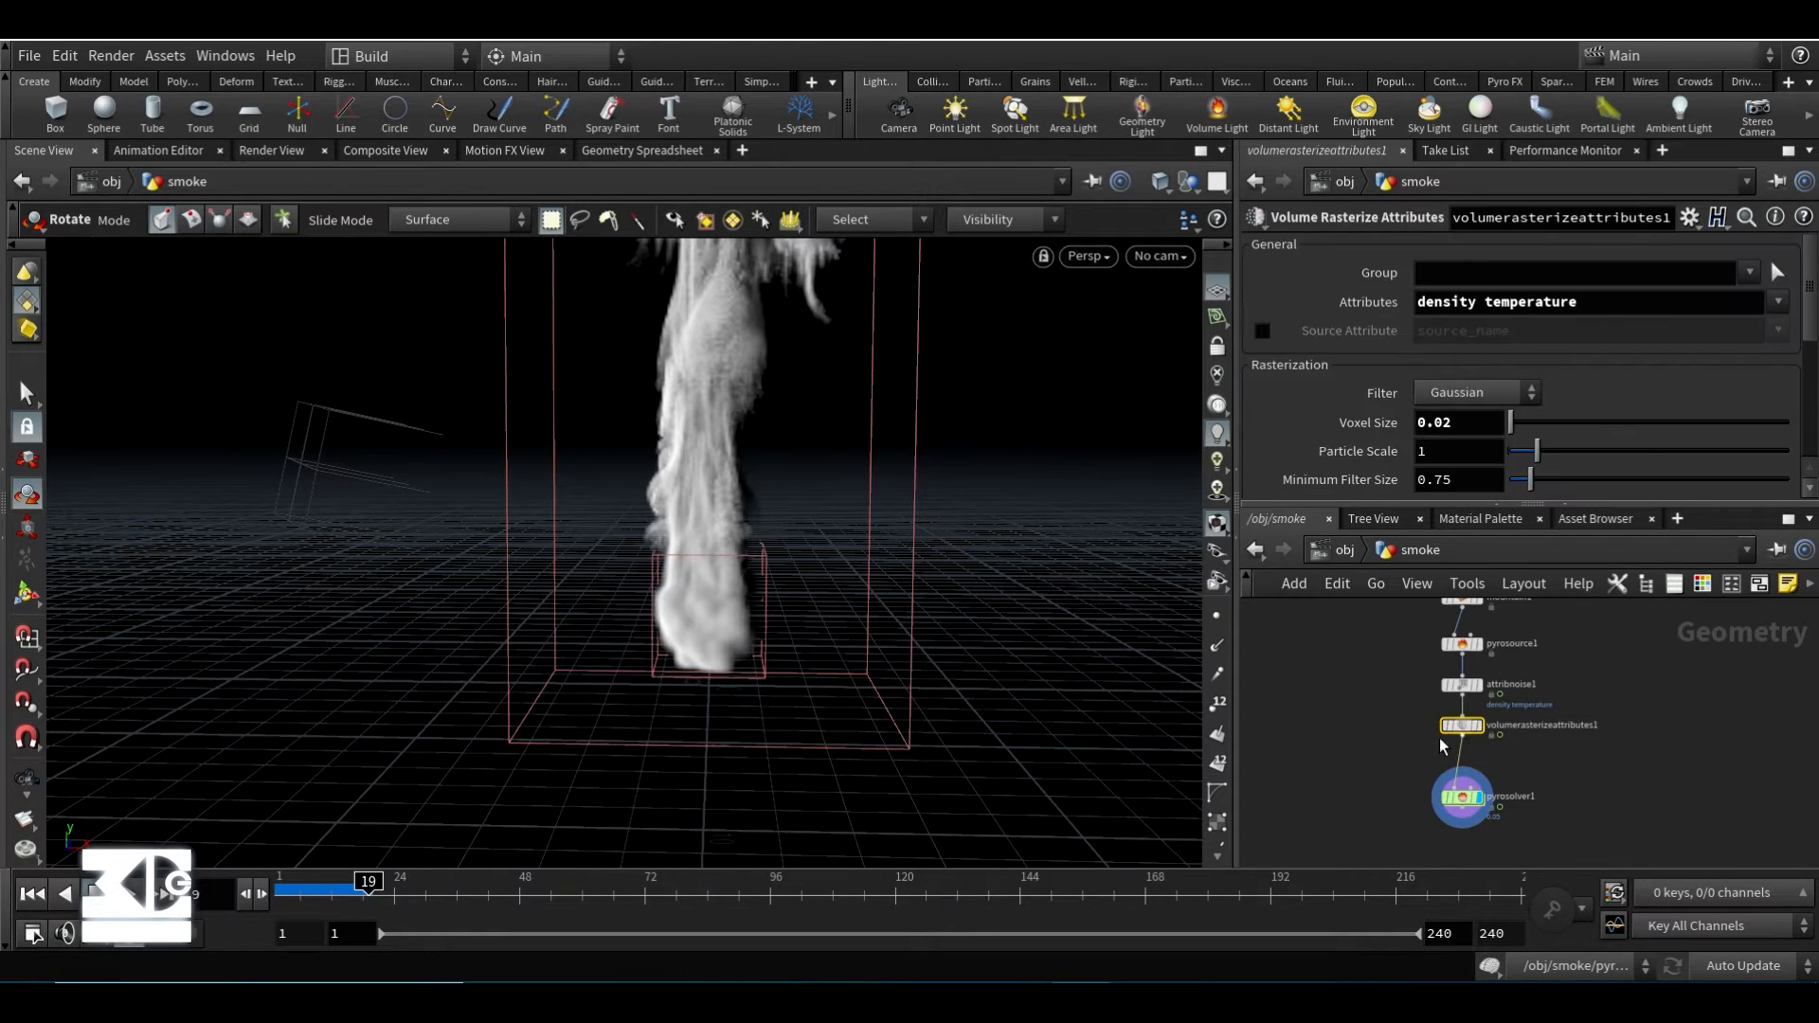
pyautogui.scroll(3, 1373, 731)
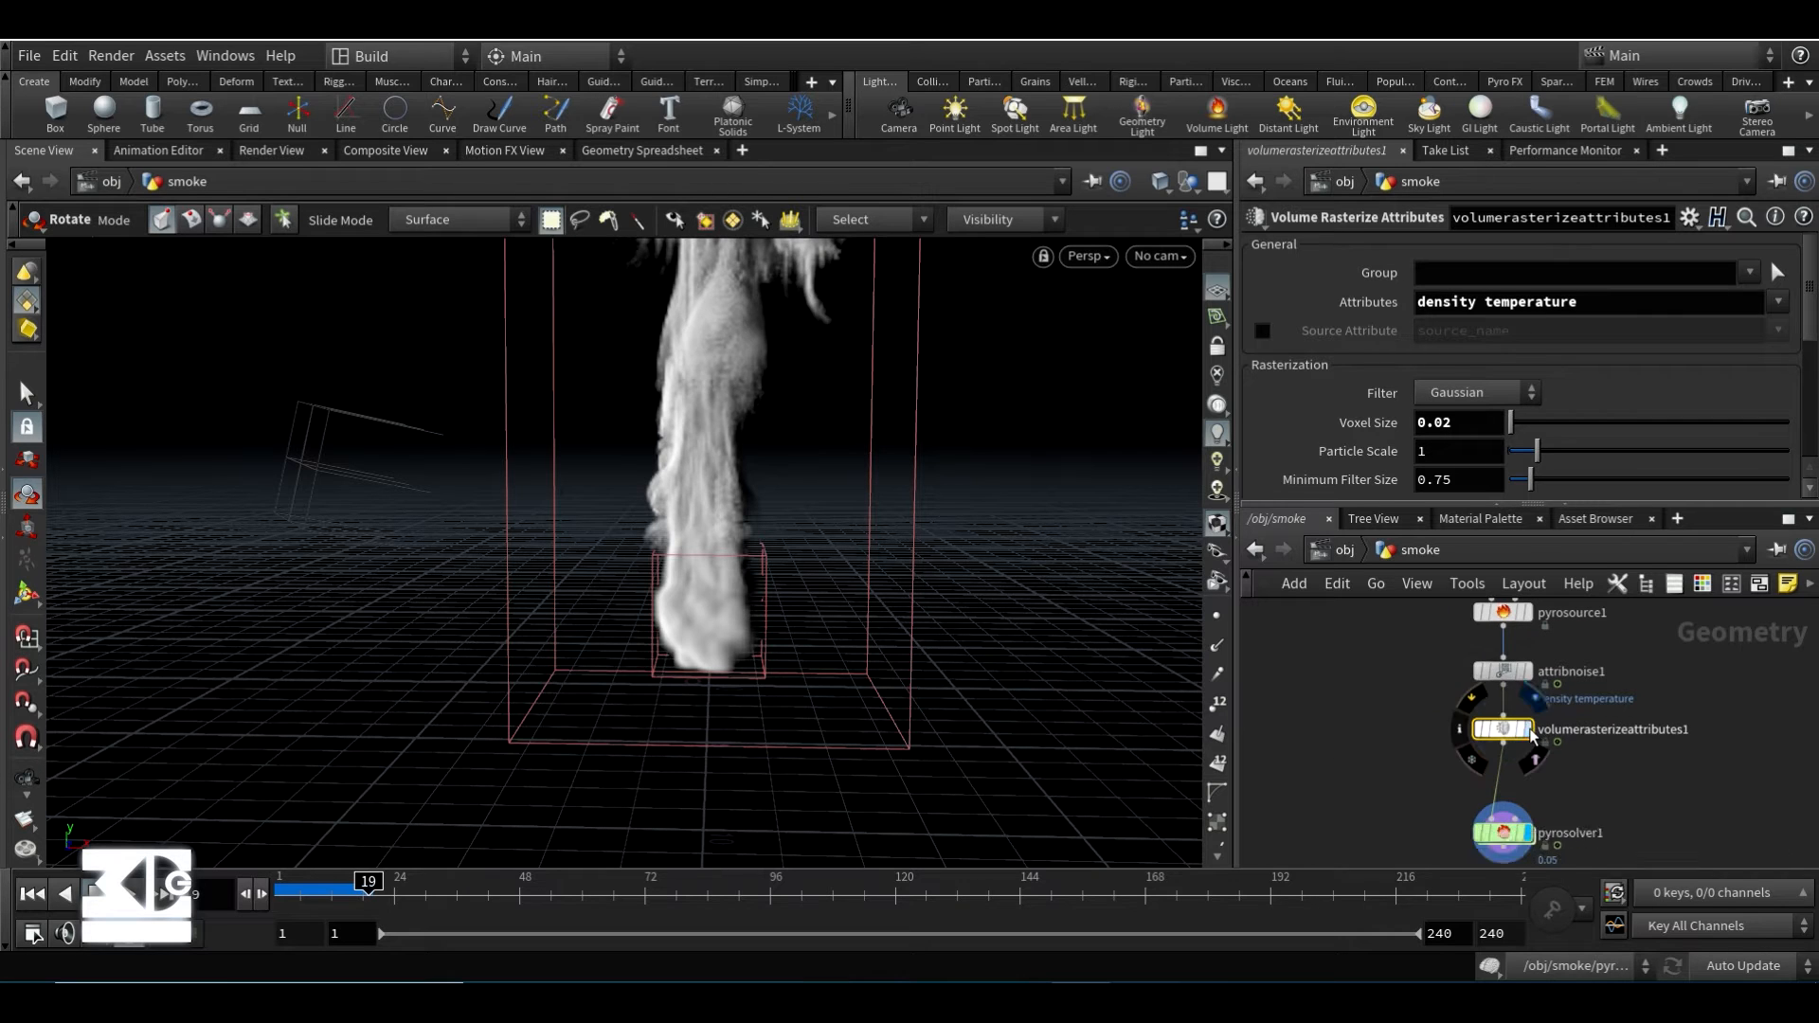
pyautogui.click(1532, 738)
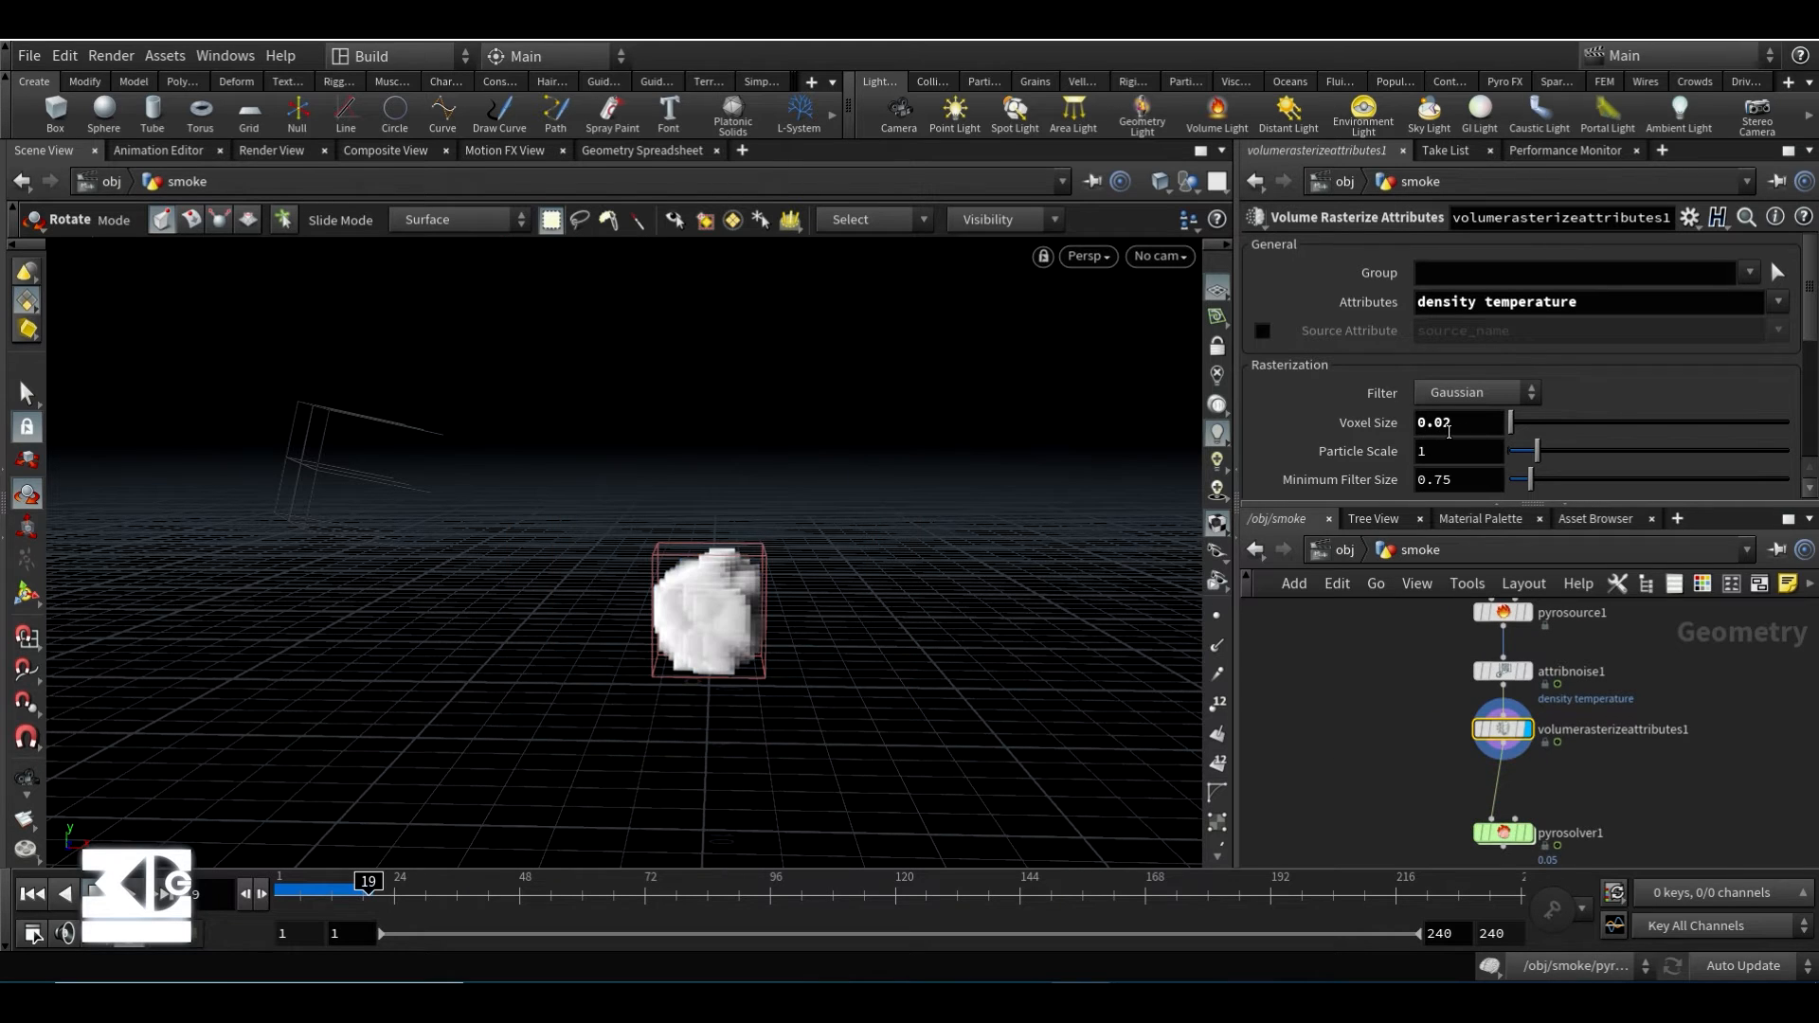
pyautogui.doubleClick(1467, 428)
pyautogui.write('0.1')
pyautogui.press('Return')
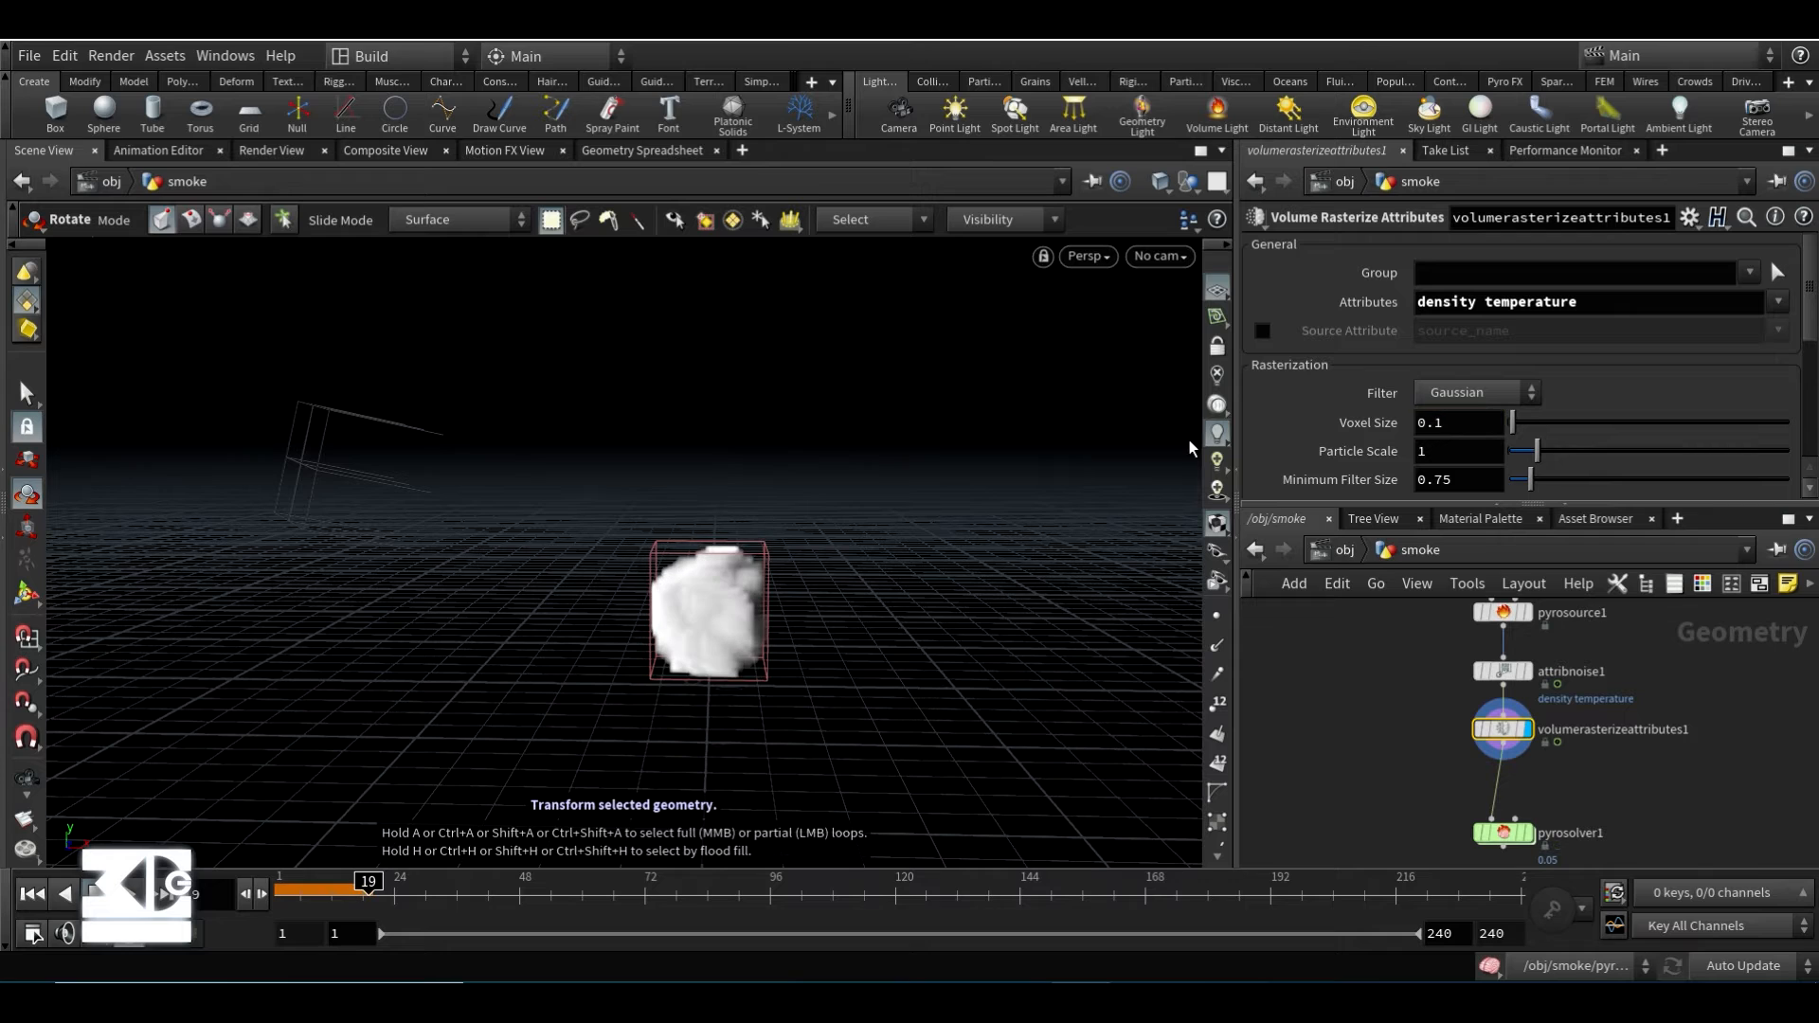
pyautogui.click(35, 895)
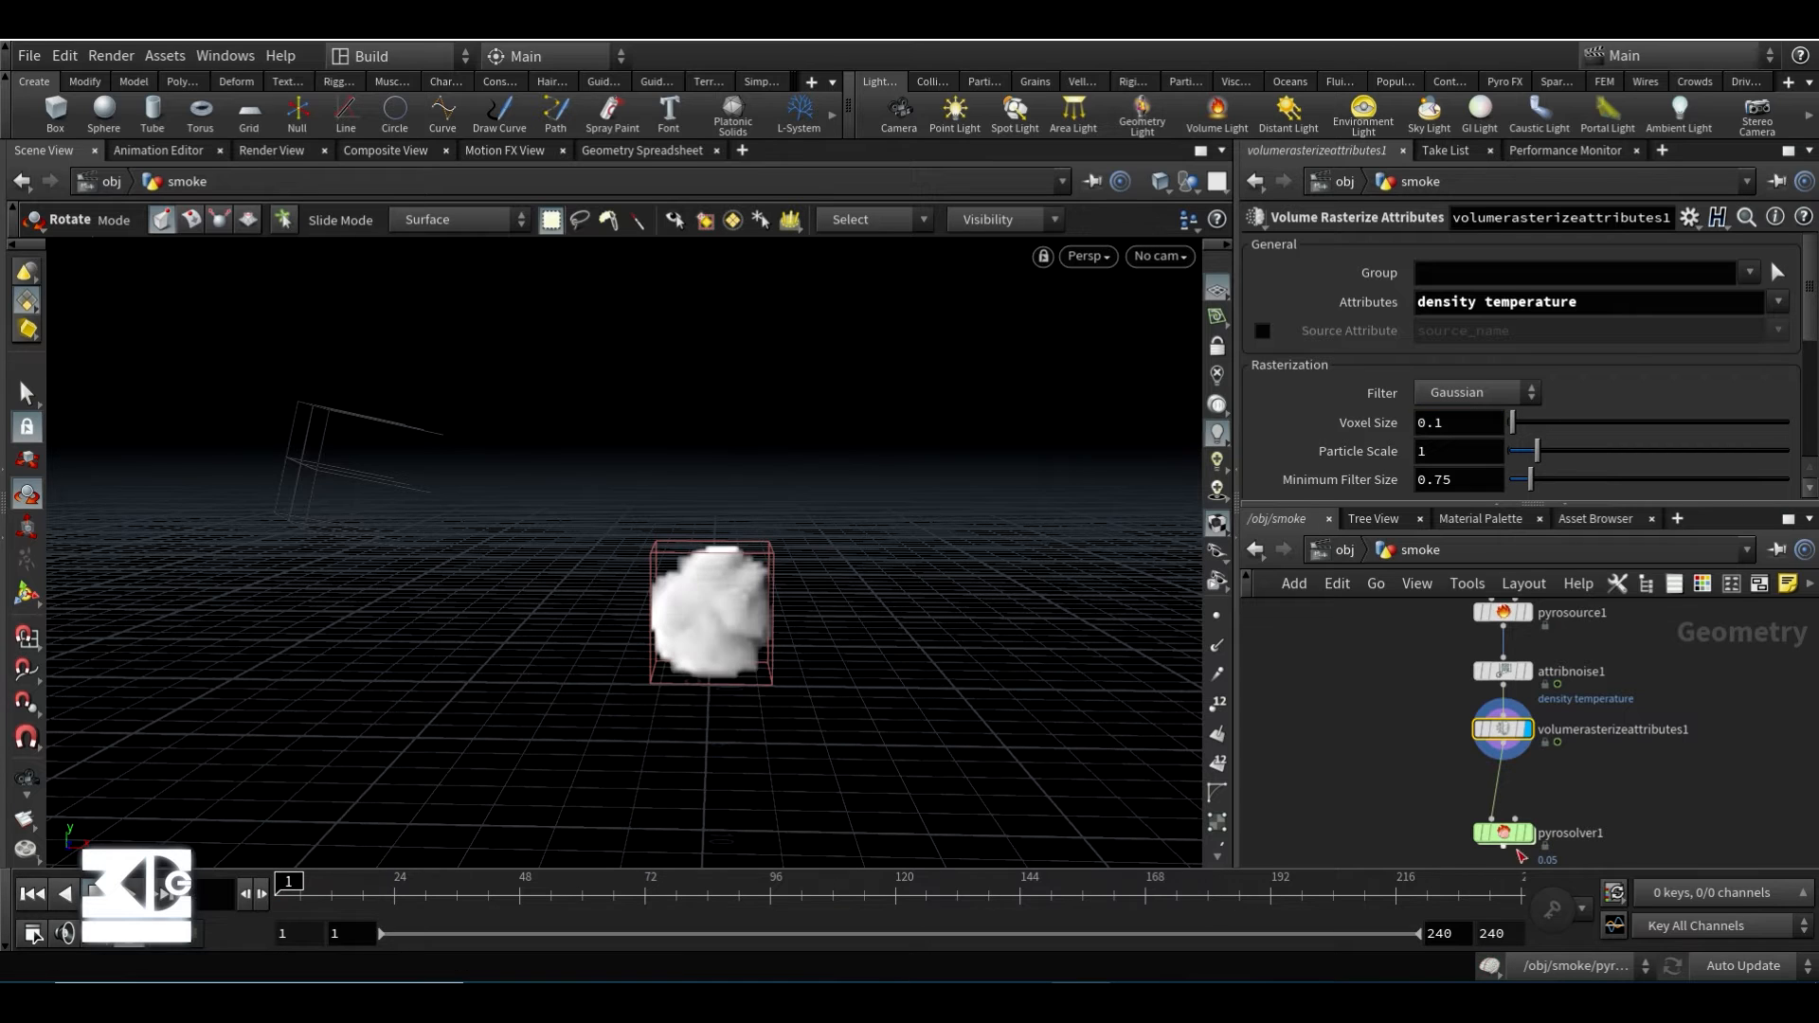
# - Display pyrosolver1 and insert a Point Velocity node between pyrosource1 and attribnoise1
pyautogui.click(1537, 846)
pyautogui.click(133, 893)
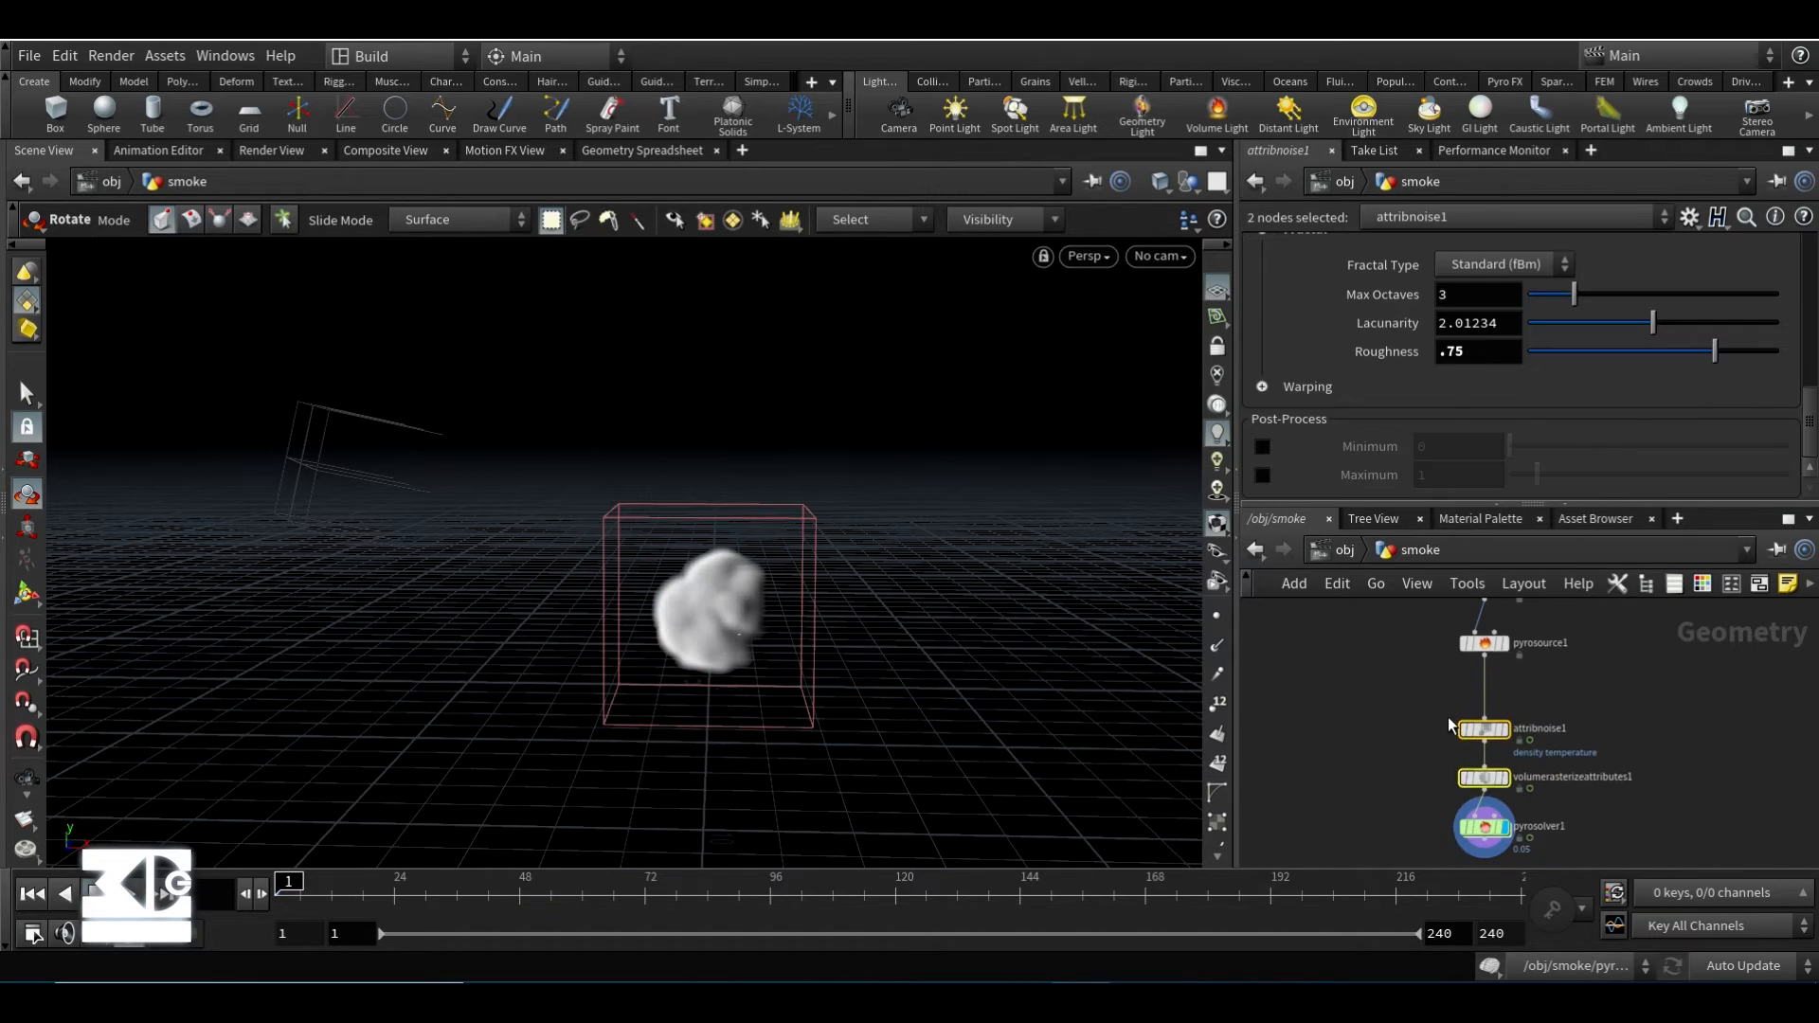
pyautogui.press('Tab')
pyautogui.write('pointve')
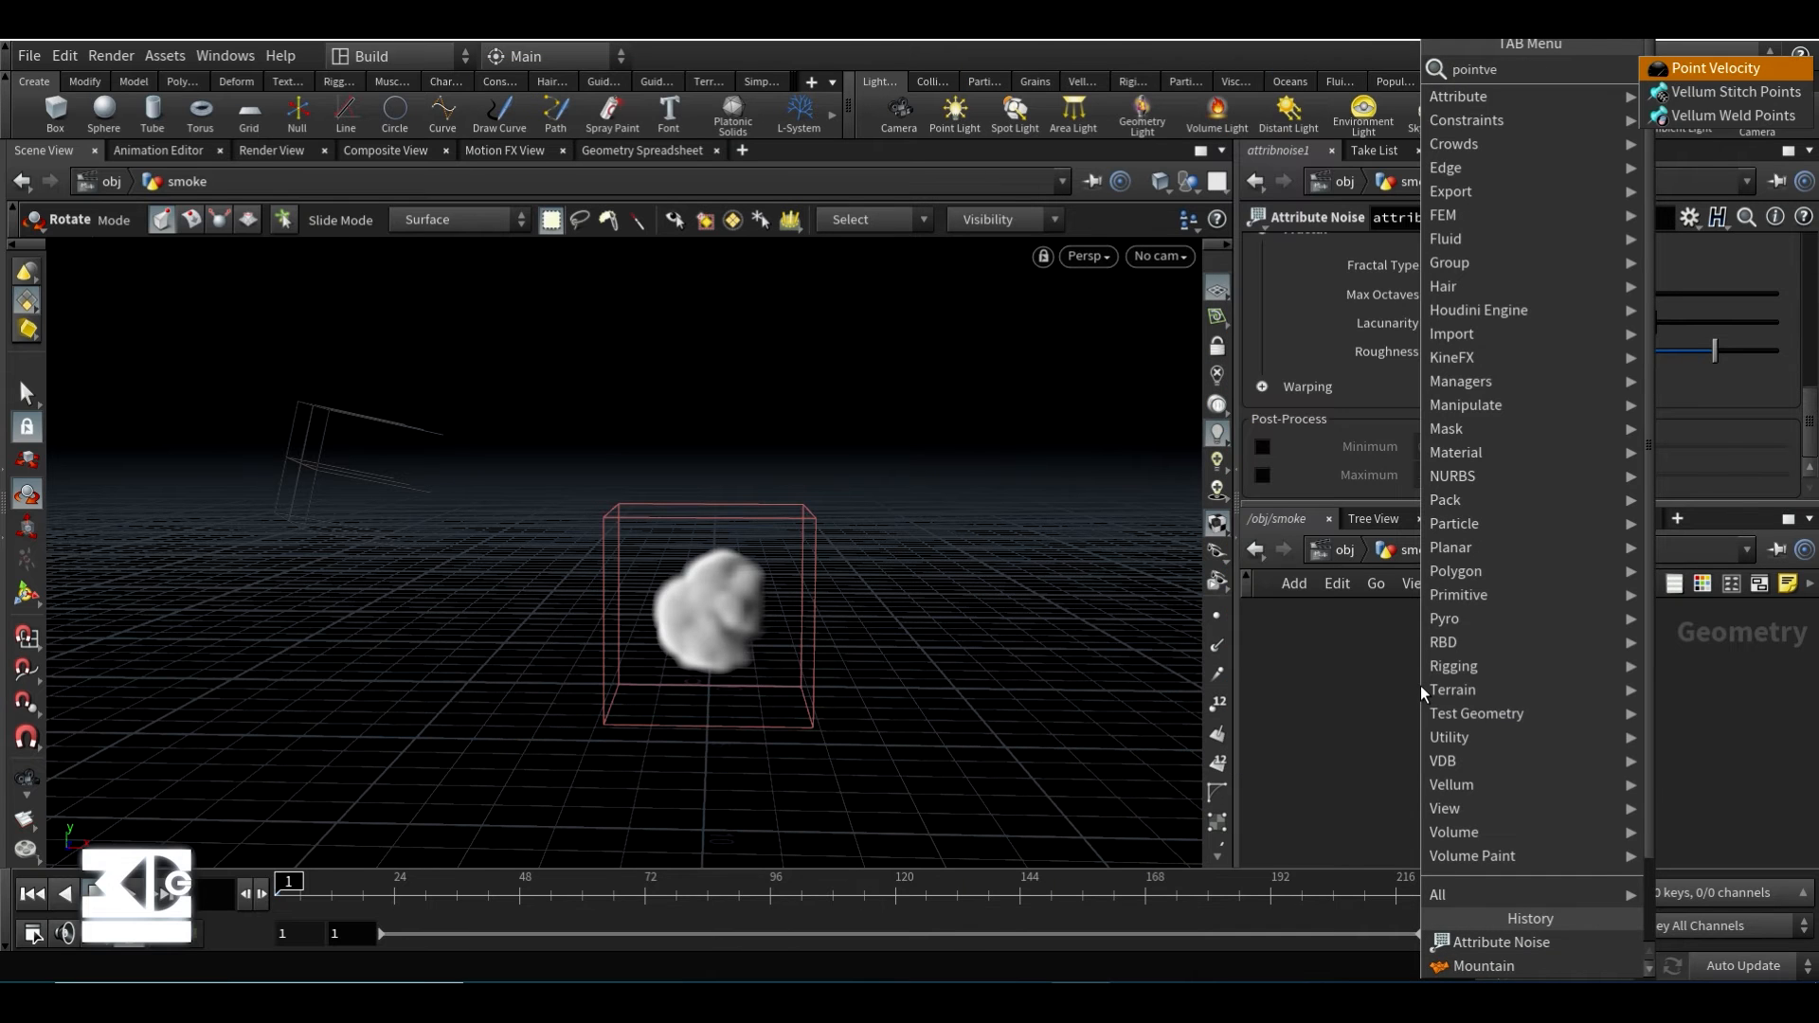
pyautogui.press('Return')
pyautogui.click(1420, 686)
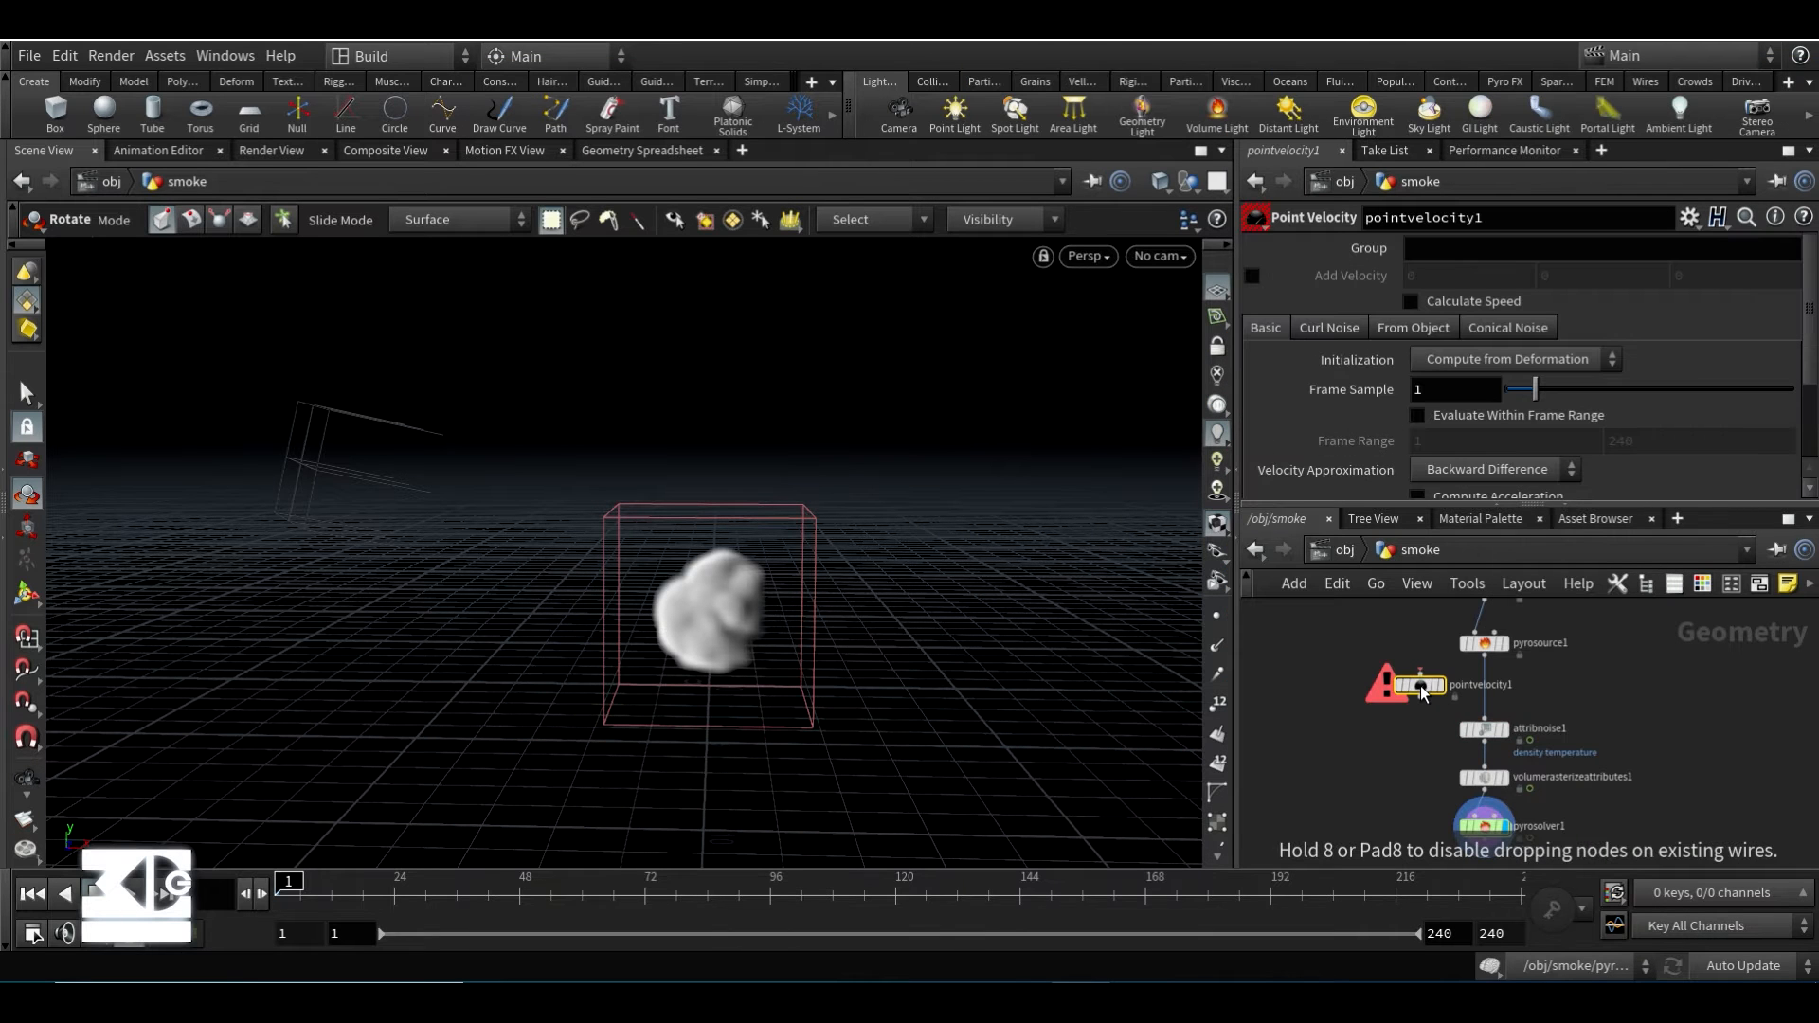
pyautogui.moveTo(1430, 685); pyautogui.dragTo(1483, 705)
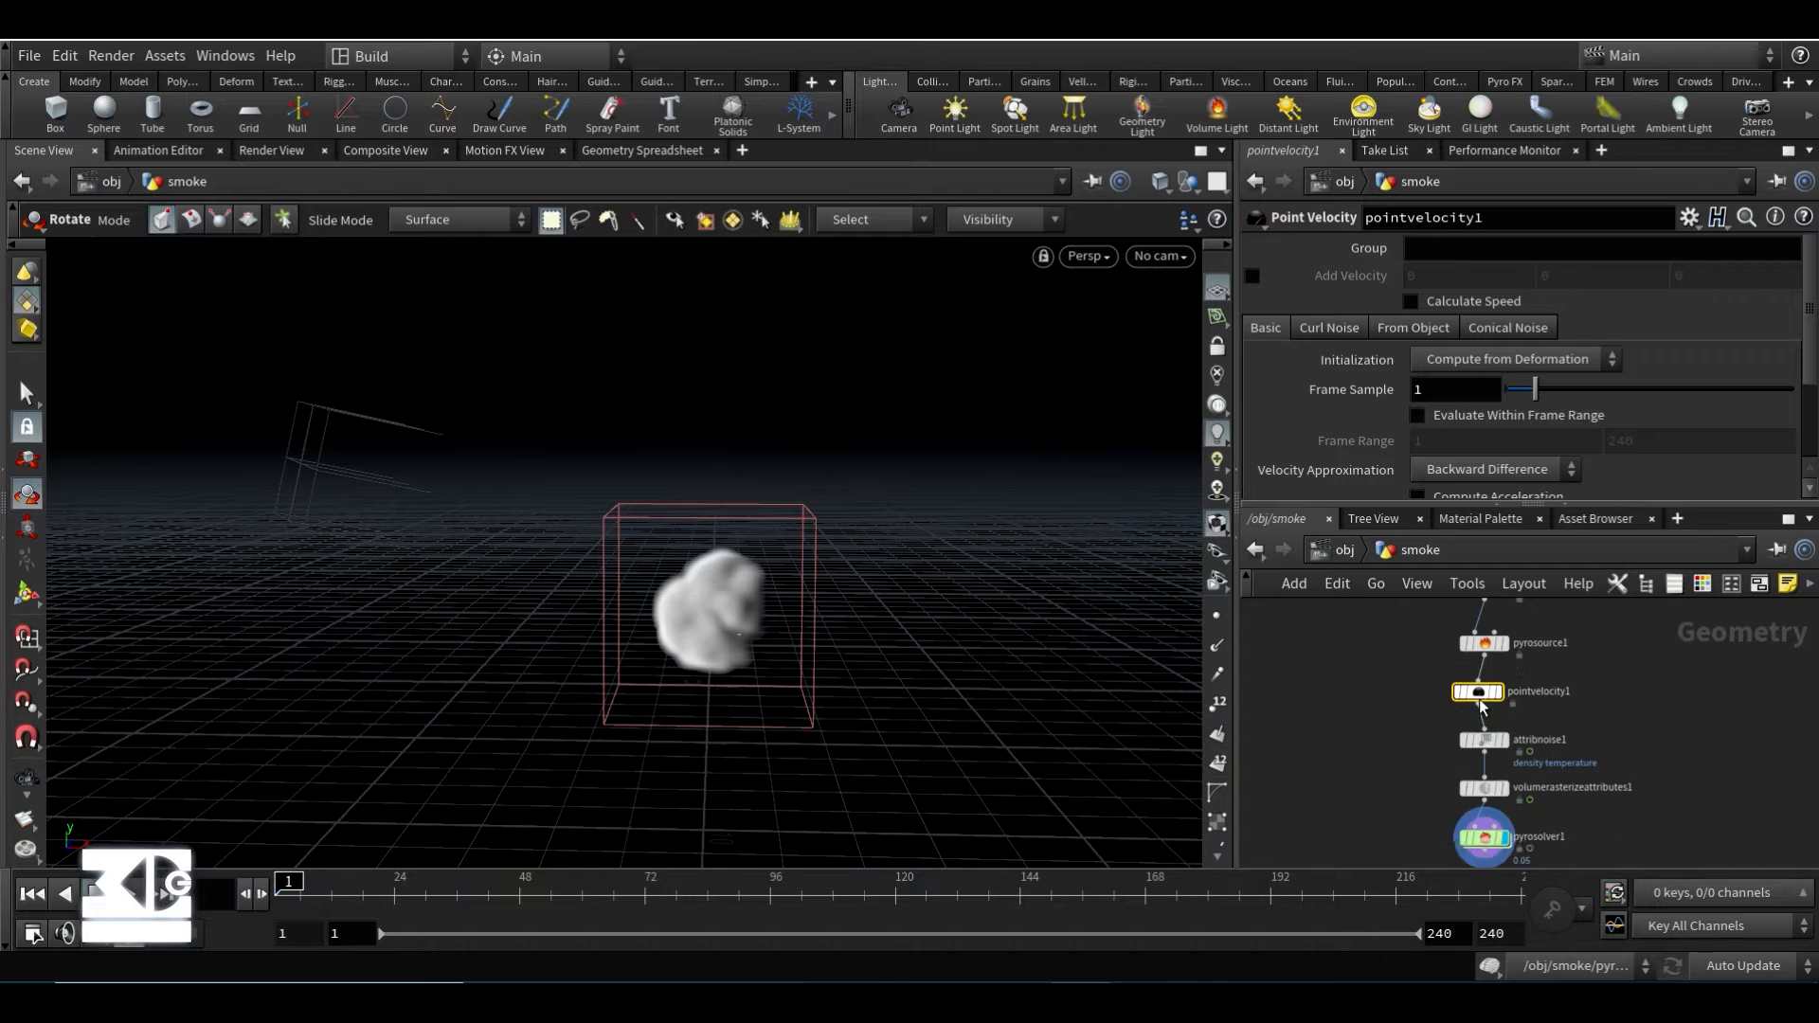
# - In pointvelocity1, enable Add Velocity with a Y value of -.25 and turn on Add Curl Noise
pyautogui.scroll(-2, 1316, 405)
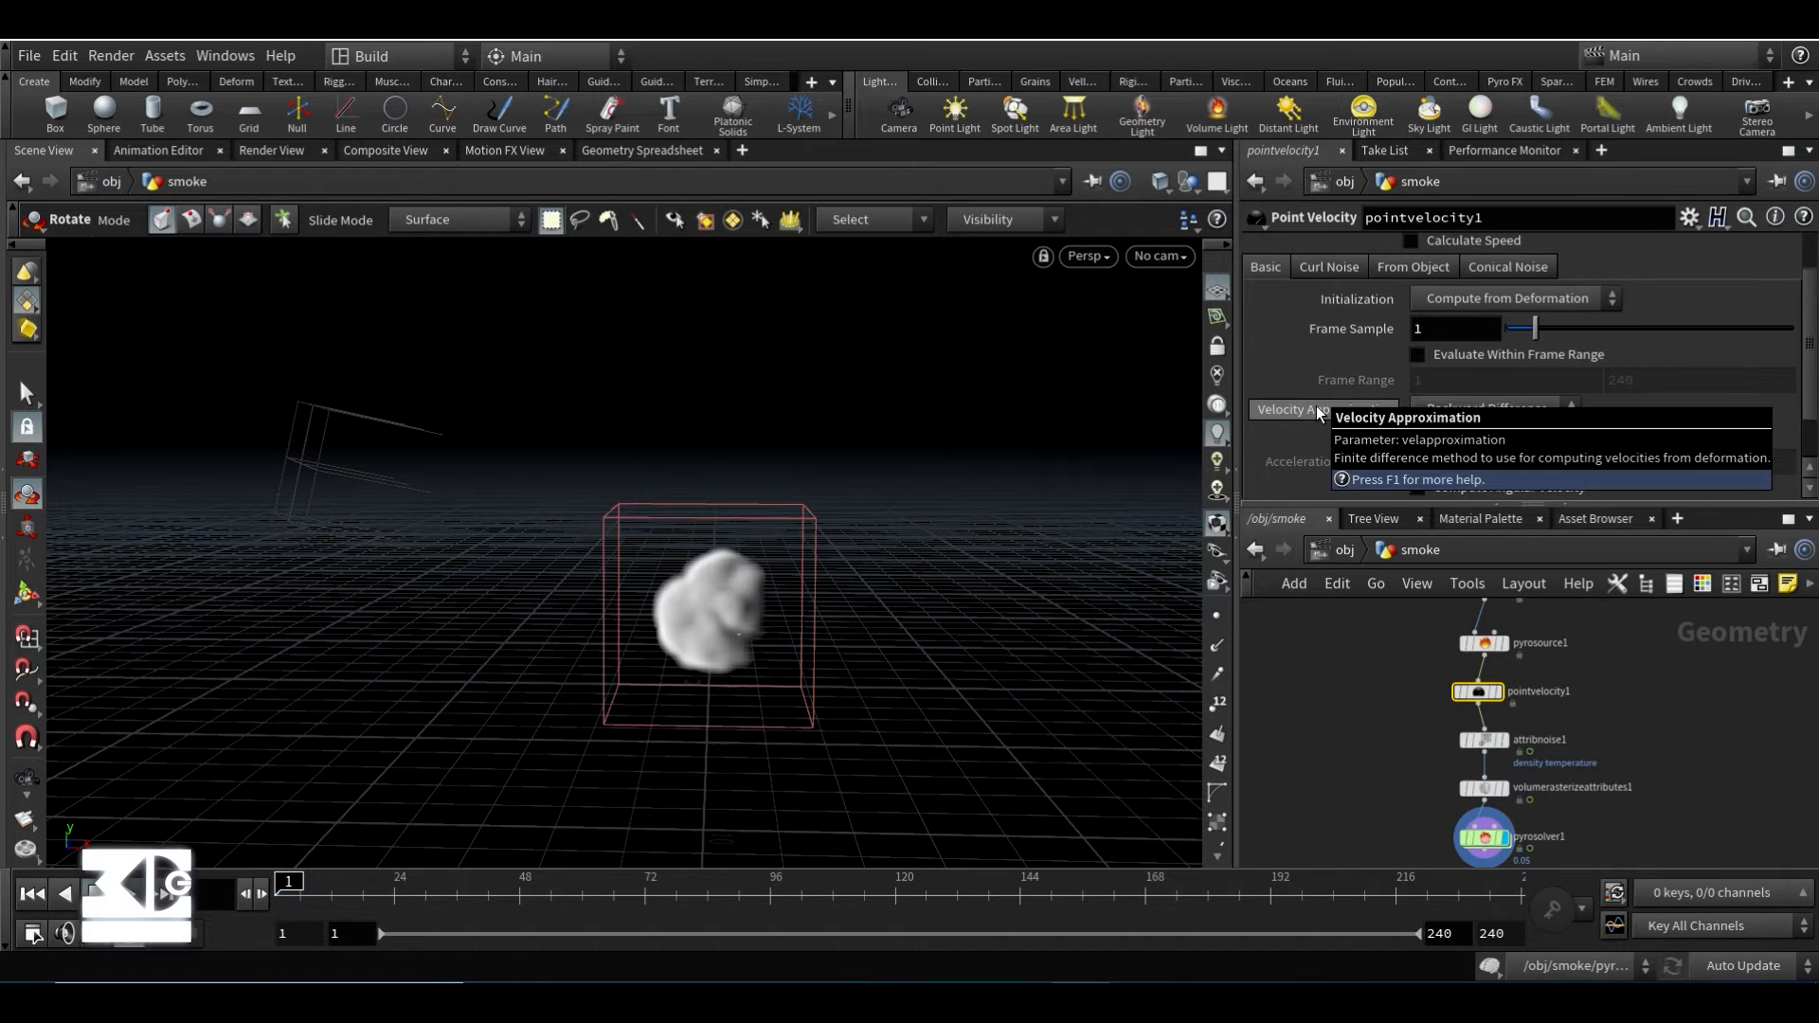
pyautogui.scroll(1, 1389, 361)
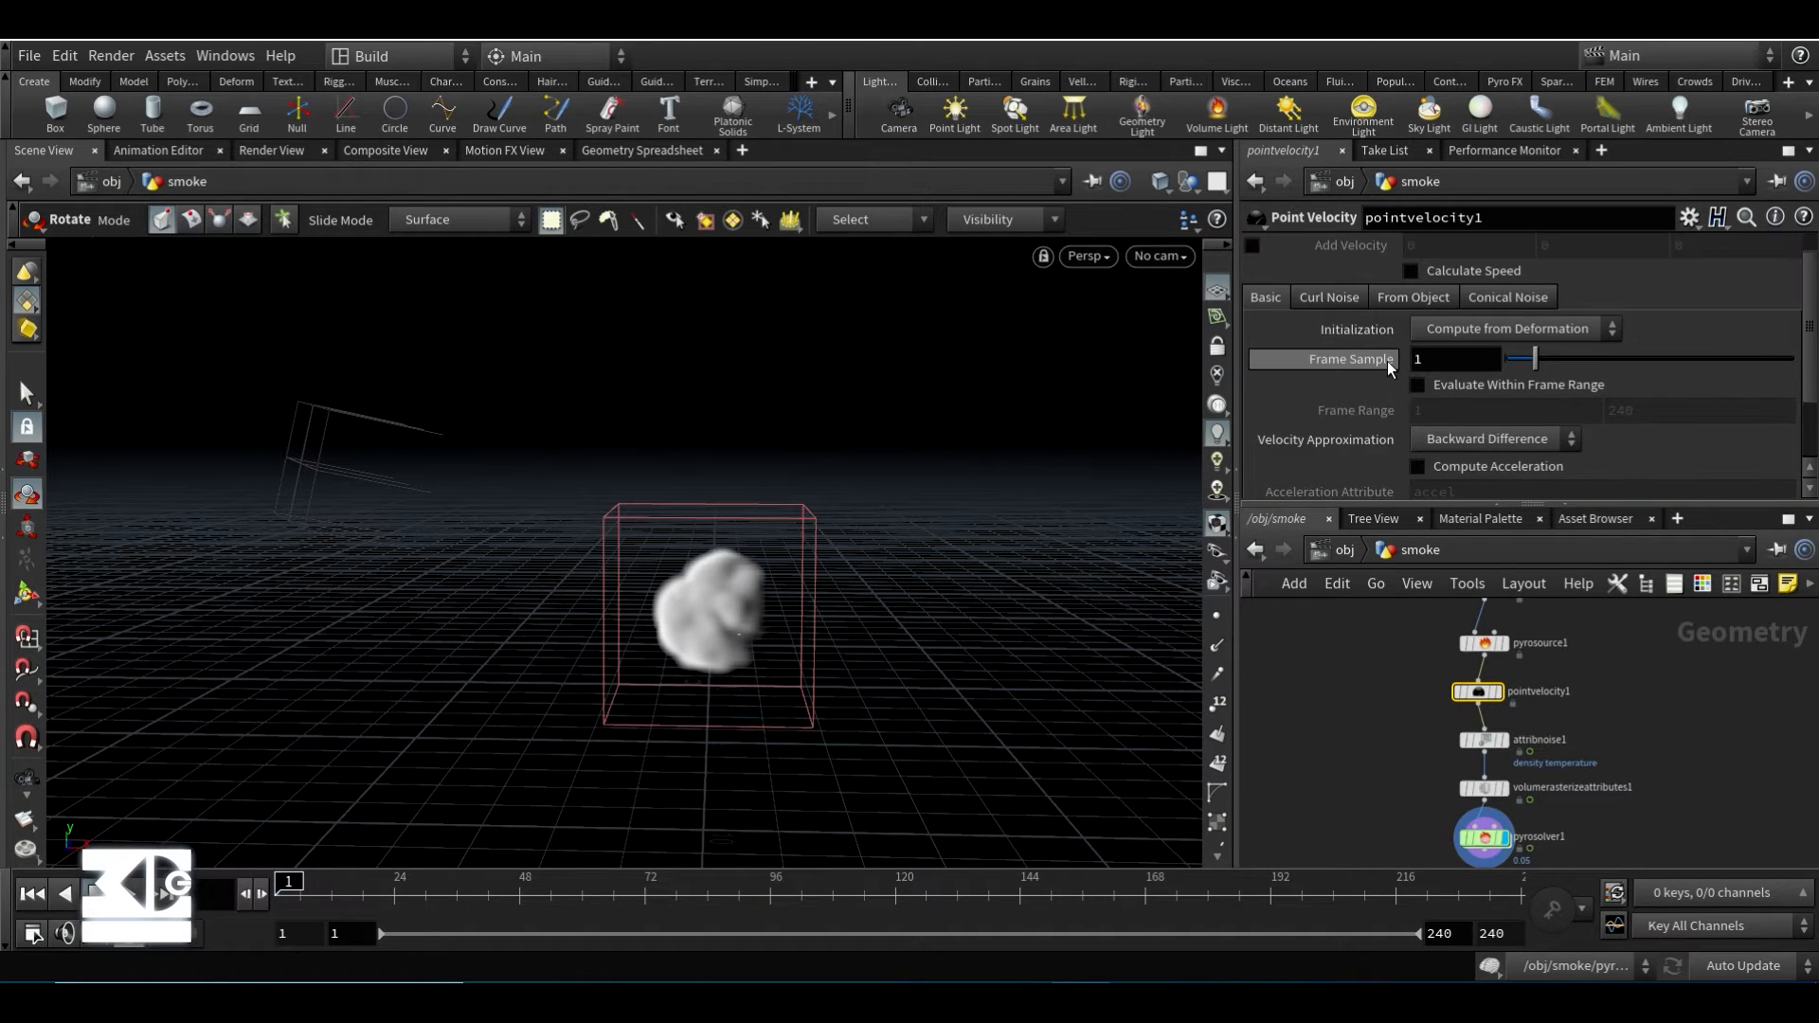
pyautogui.scroll(1, 1281, 293)
pyautogui.click(1252, 276)
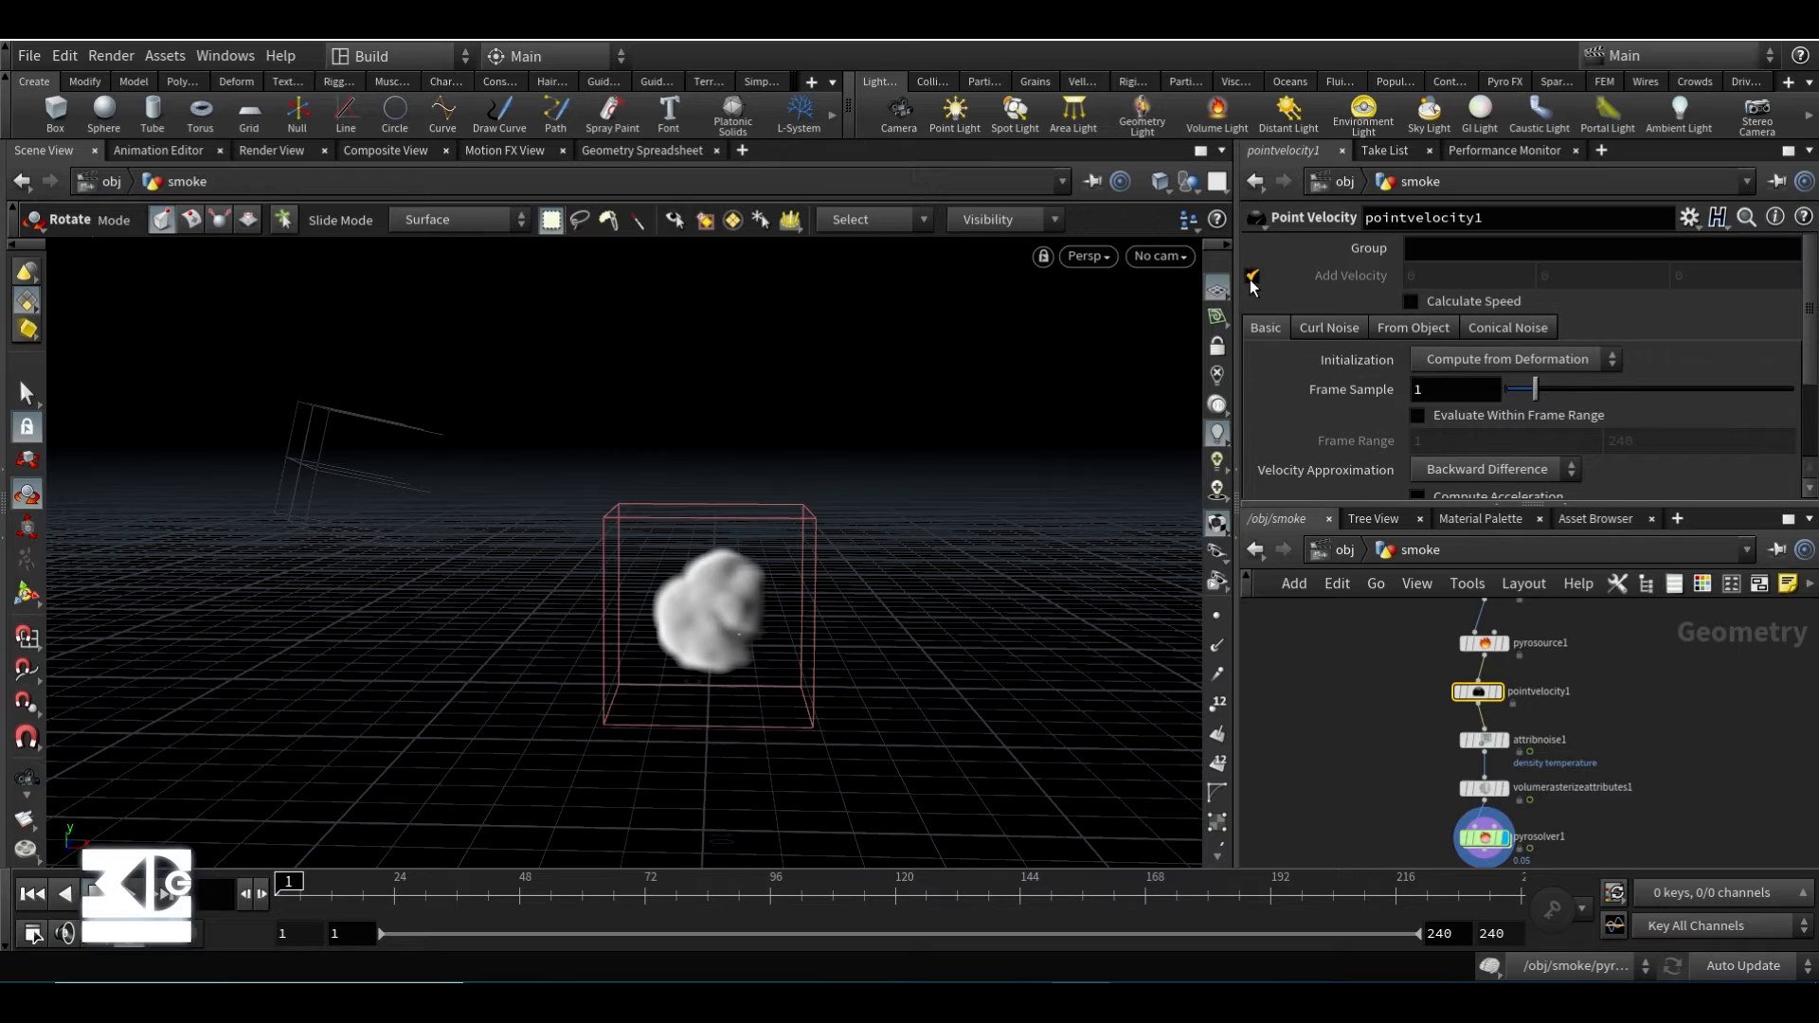
pyautogui.click(1612, 273)
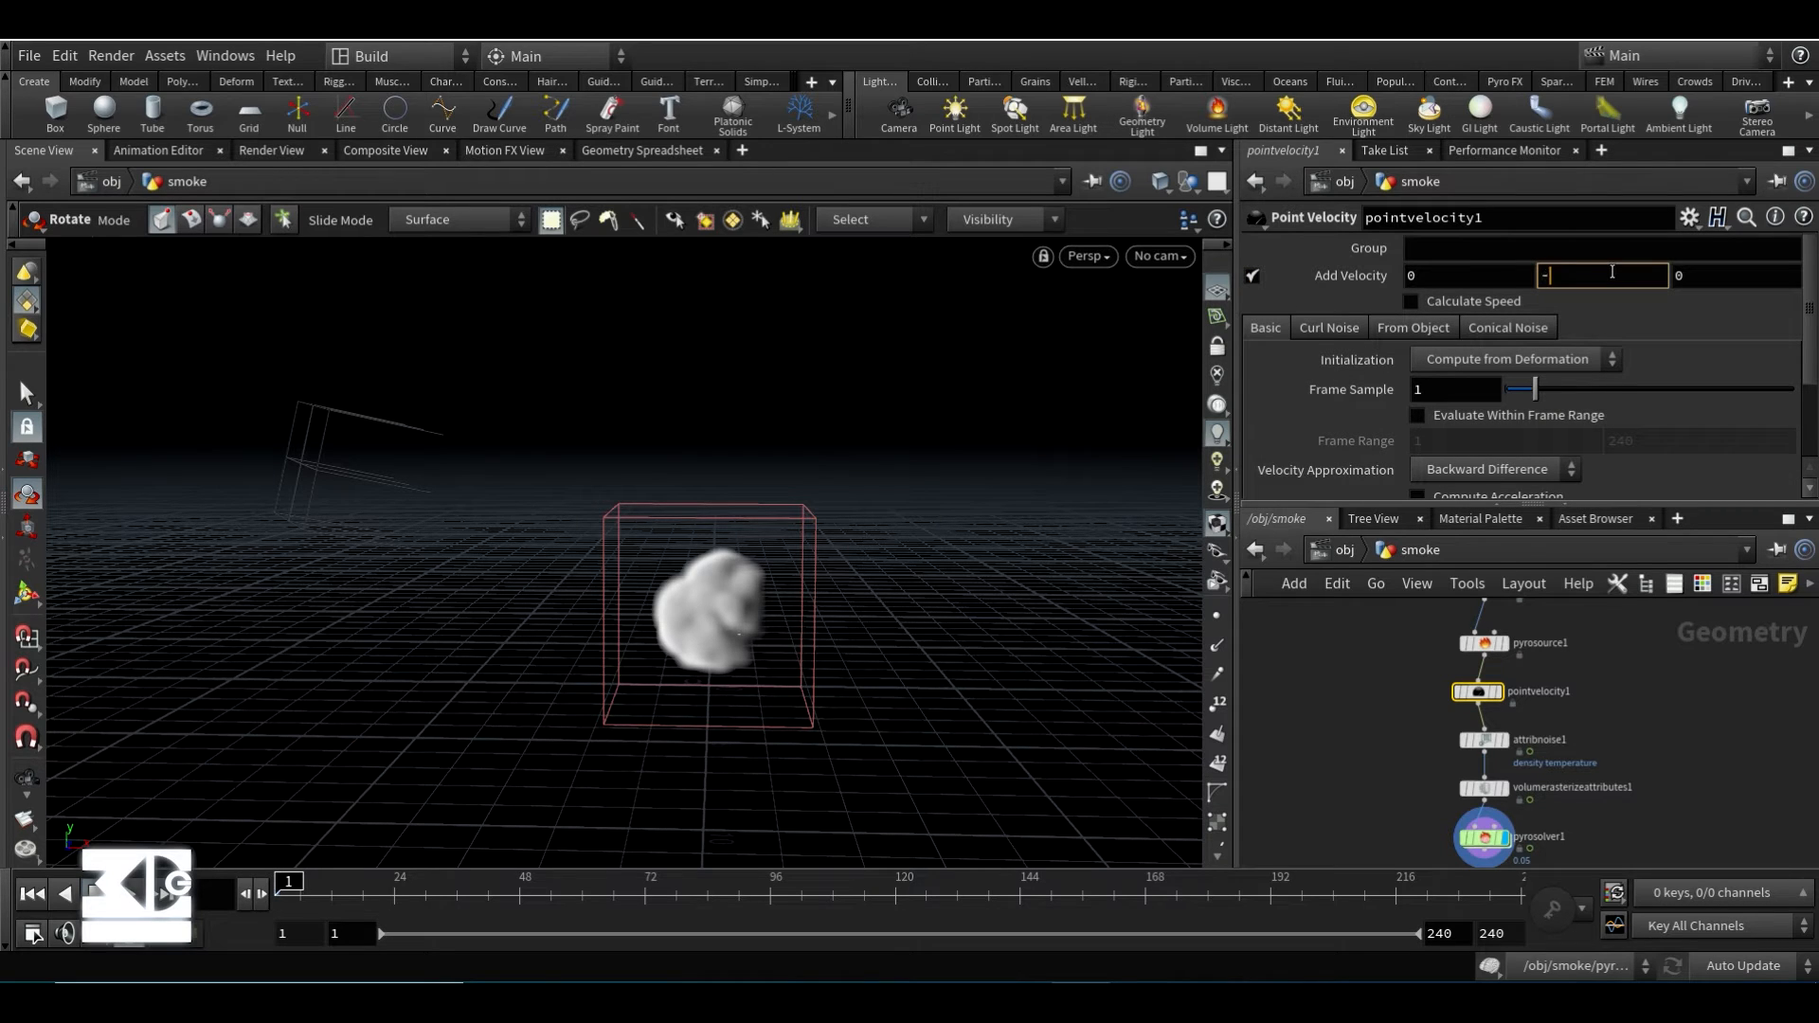
pyautogui.write('5')
pyautogui.press('Return')
pyautogui.click(1331, 327)
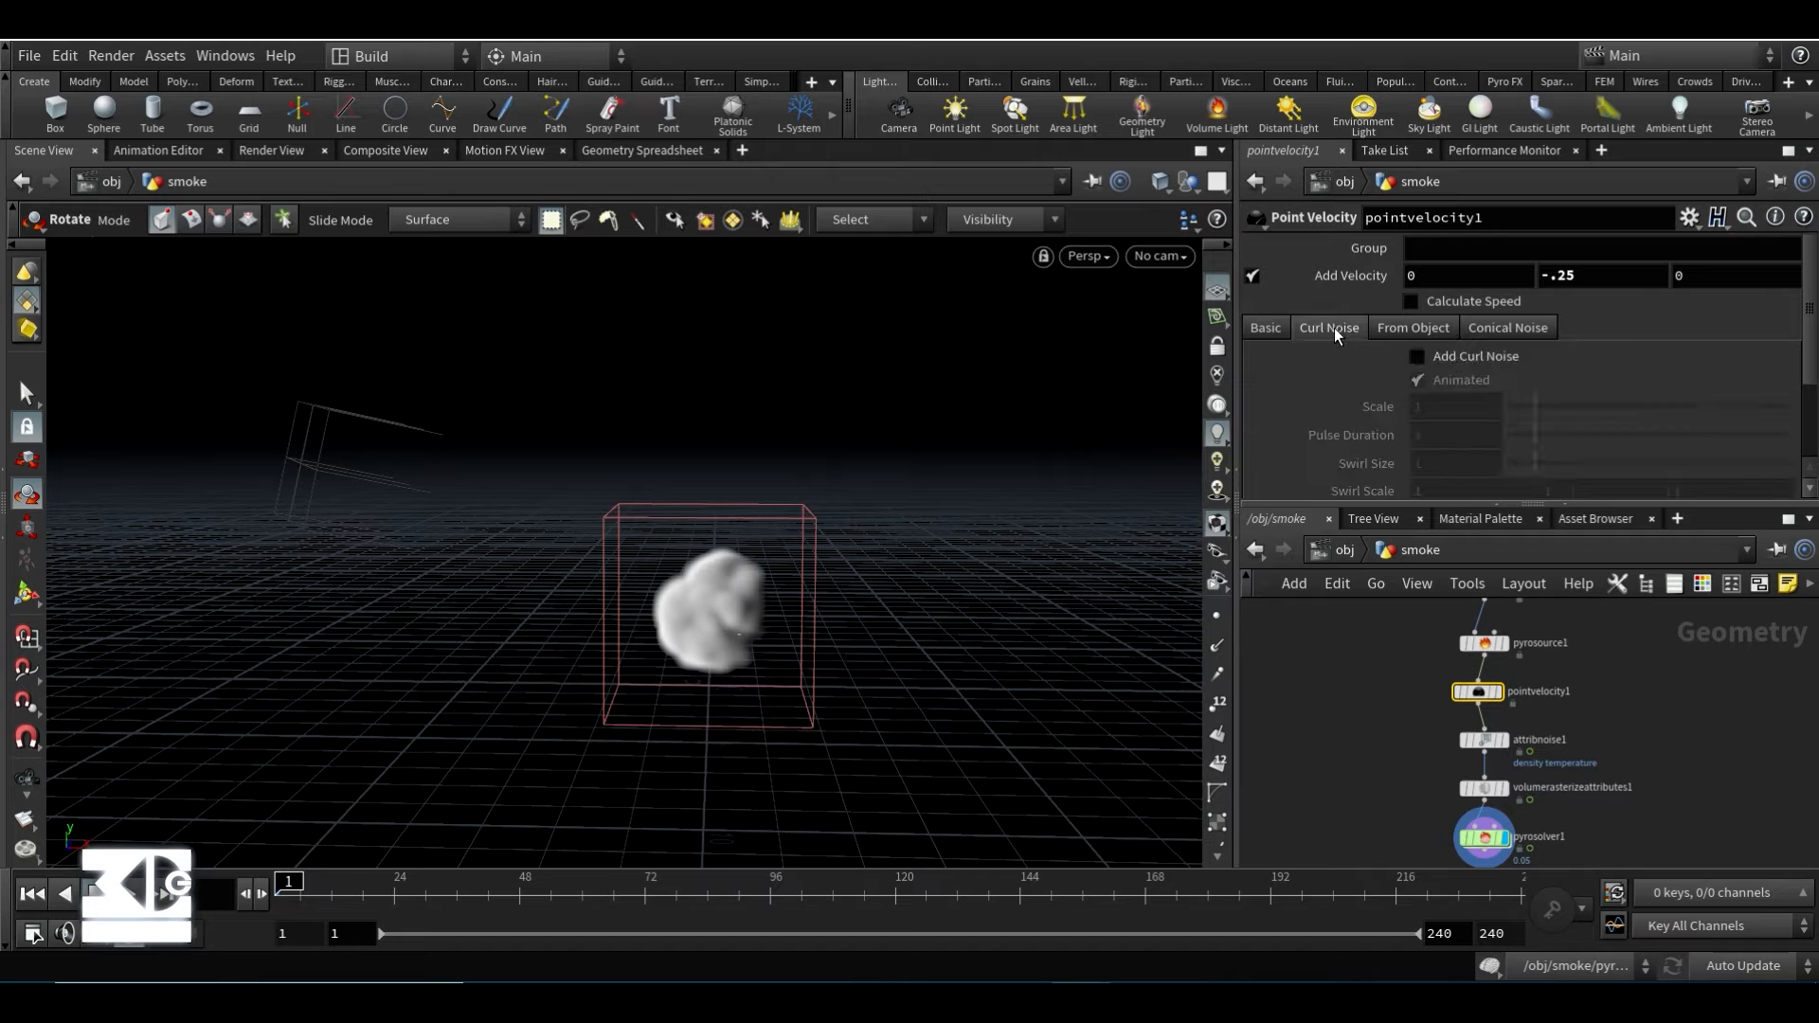
pyautogui.click(1420, 358)
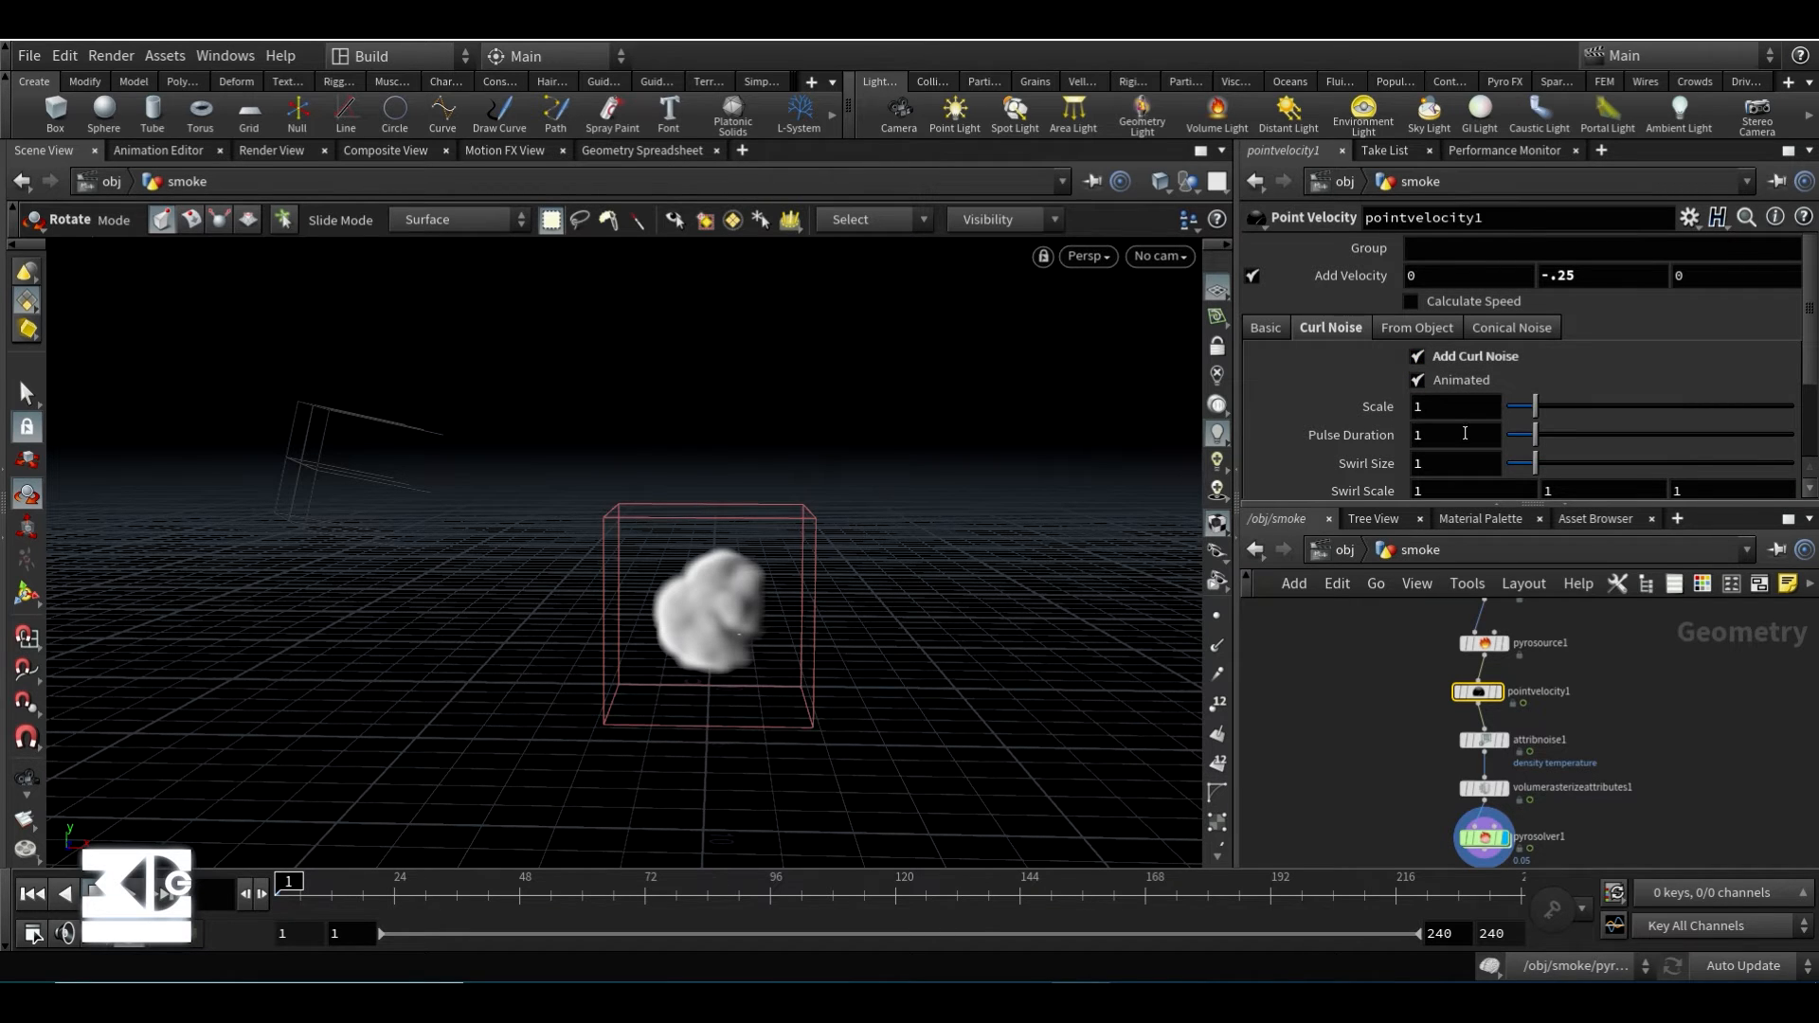
# - Widen the parameter and network panes, and reframe the viewport closer on the smoke
pyautogui.press('Escape')
pyautogui.moveTo(679, 557); pyautogui.dragTo(773, 569)
pyautogui.press('r')
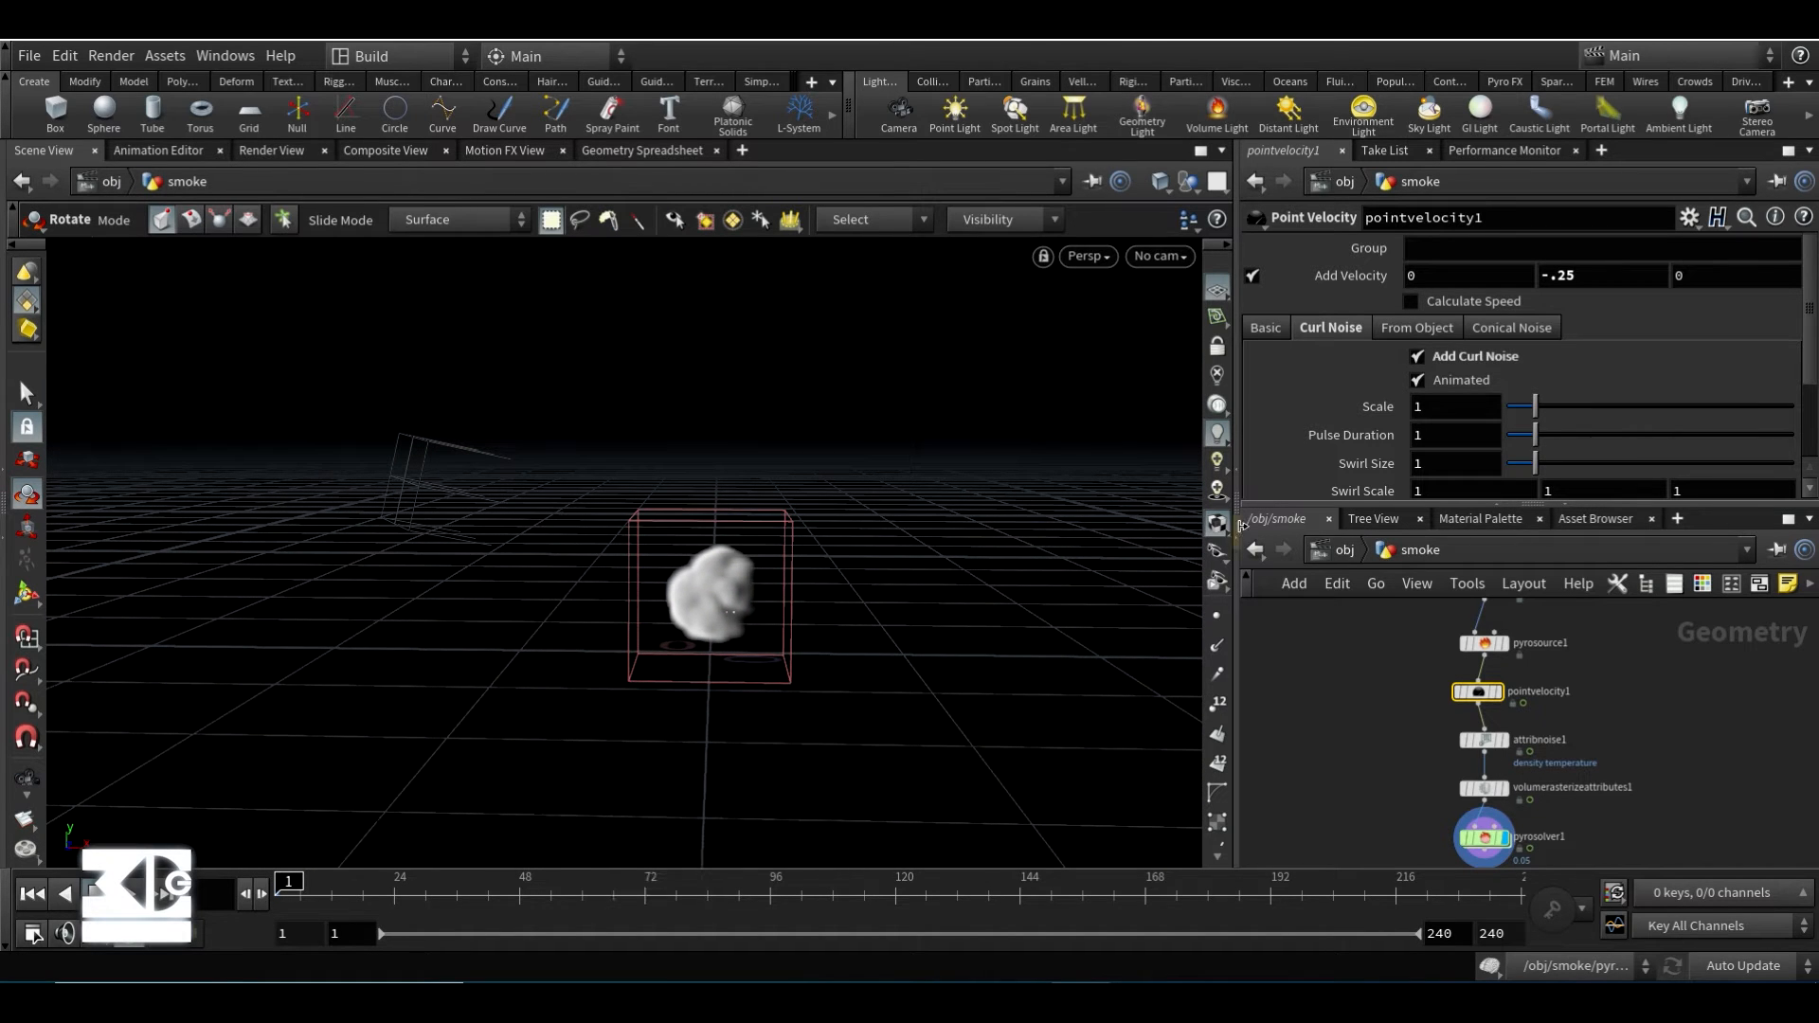
pyautogui.moveTo(1238, 502); pyautogui.dragTo(950, 492)
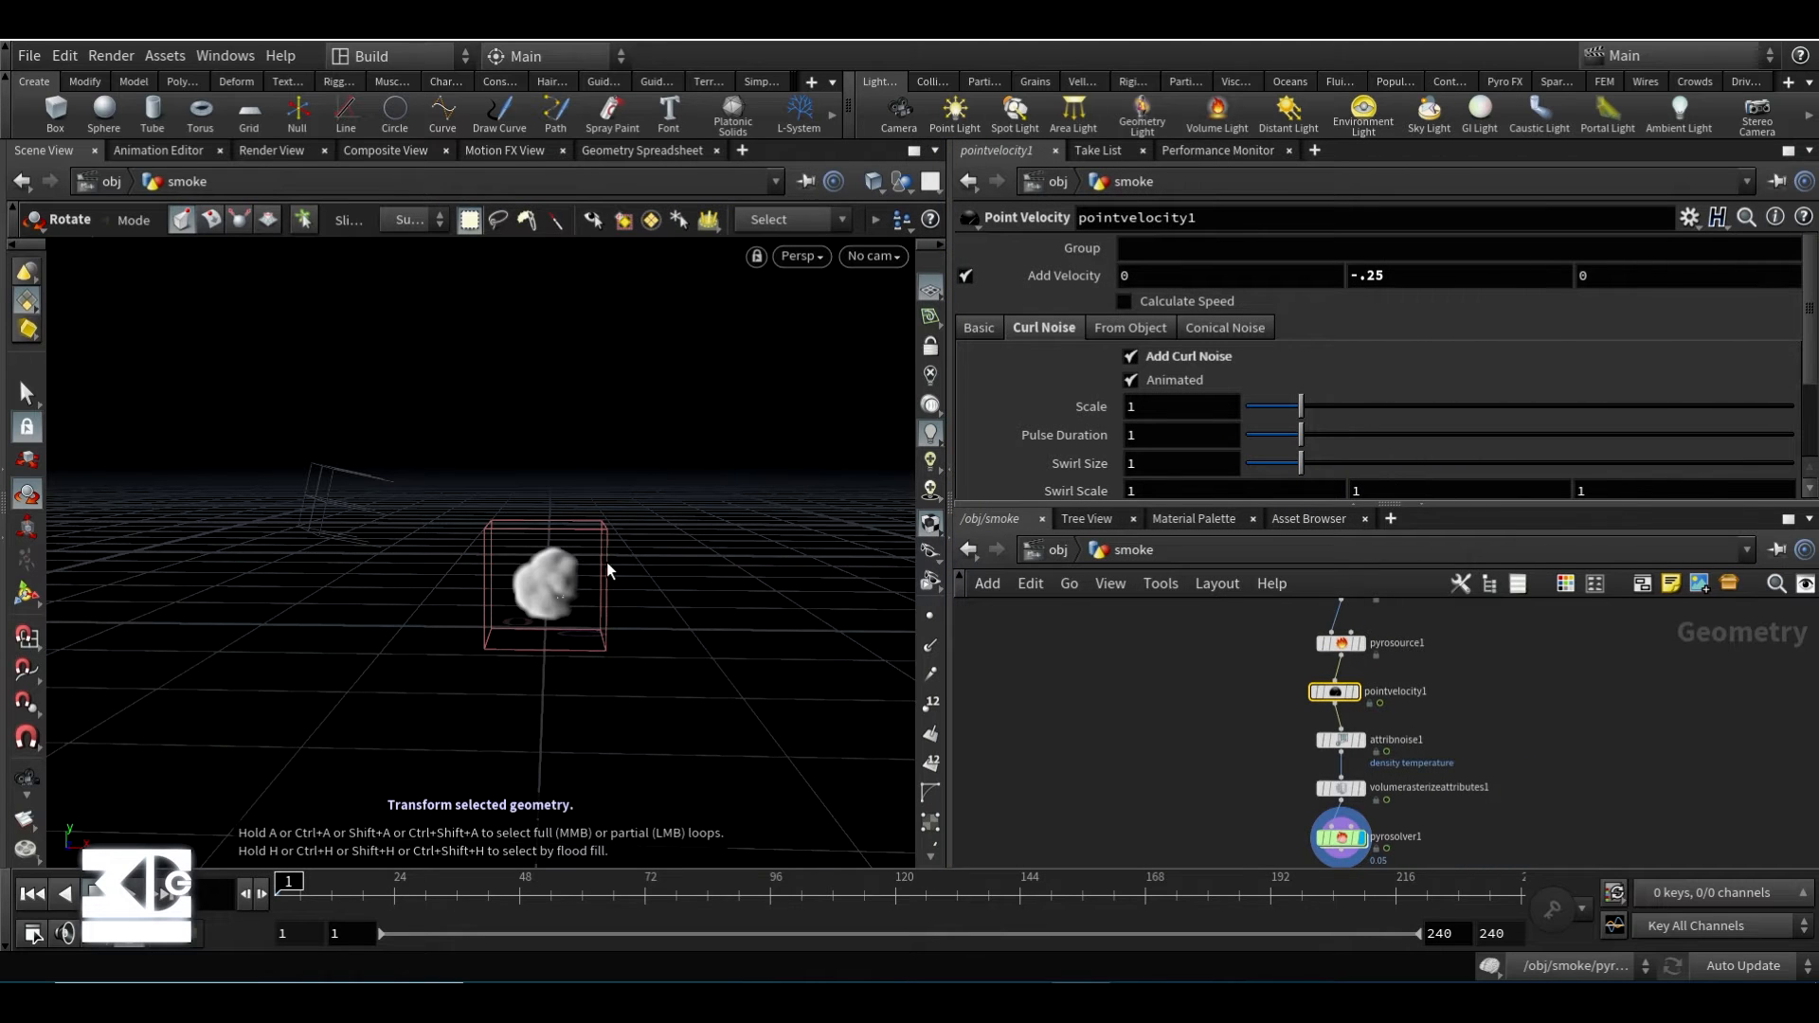
pyautogui.press('Escape')
pyautogui.keyDown('alt'); pyautogui.moveTo(658, 572); pyautogui.dragTo(633, 410); pyautogui.keyUp('alt')
pyautogui.keyDown('alt'); pyautogui.moveTo(634, 410); pyautogui.dragTo(683, 601, button='right'); pyautogui.keyUp('alt')
pyautogui.keyDown('alt'); pyautogui.moveTo(682, 601); pyautogui.dragTo(821, 536); pyautogui.keyUp('alt')
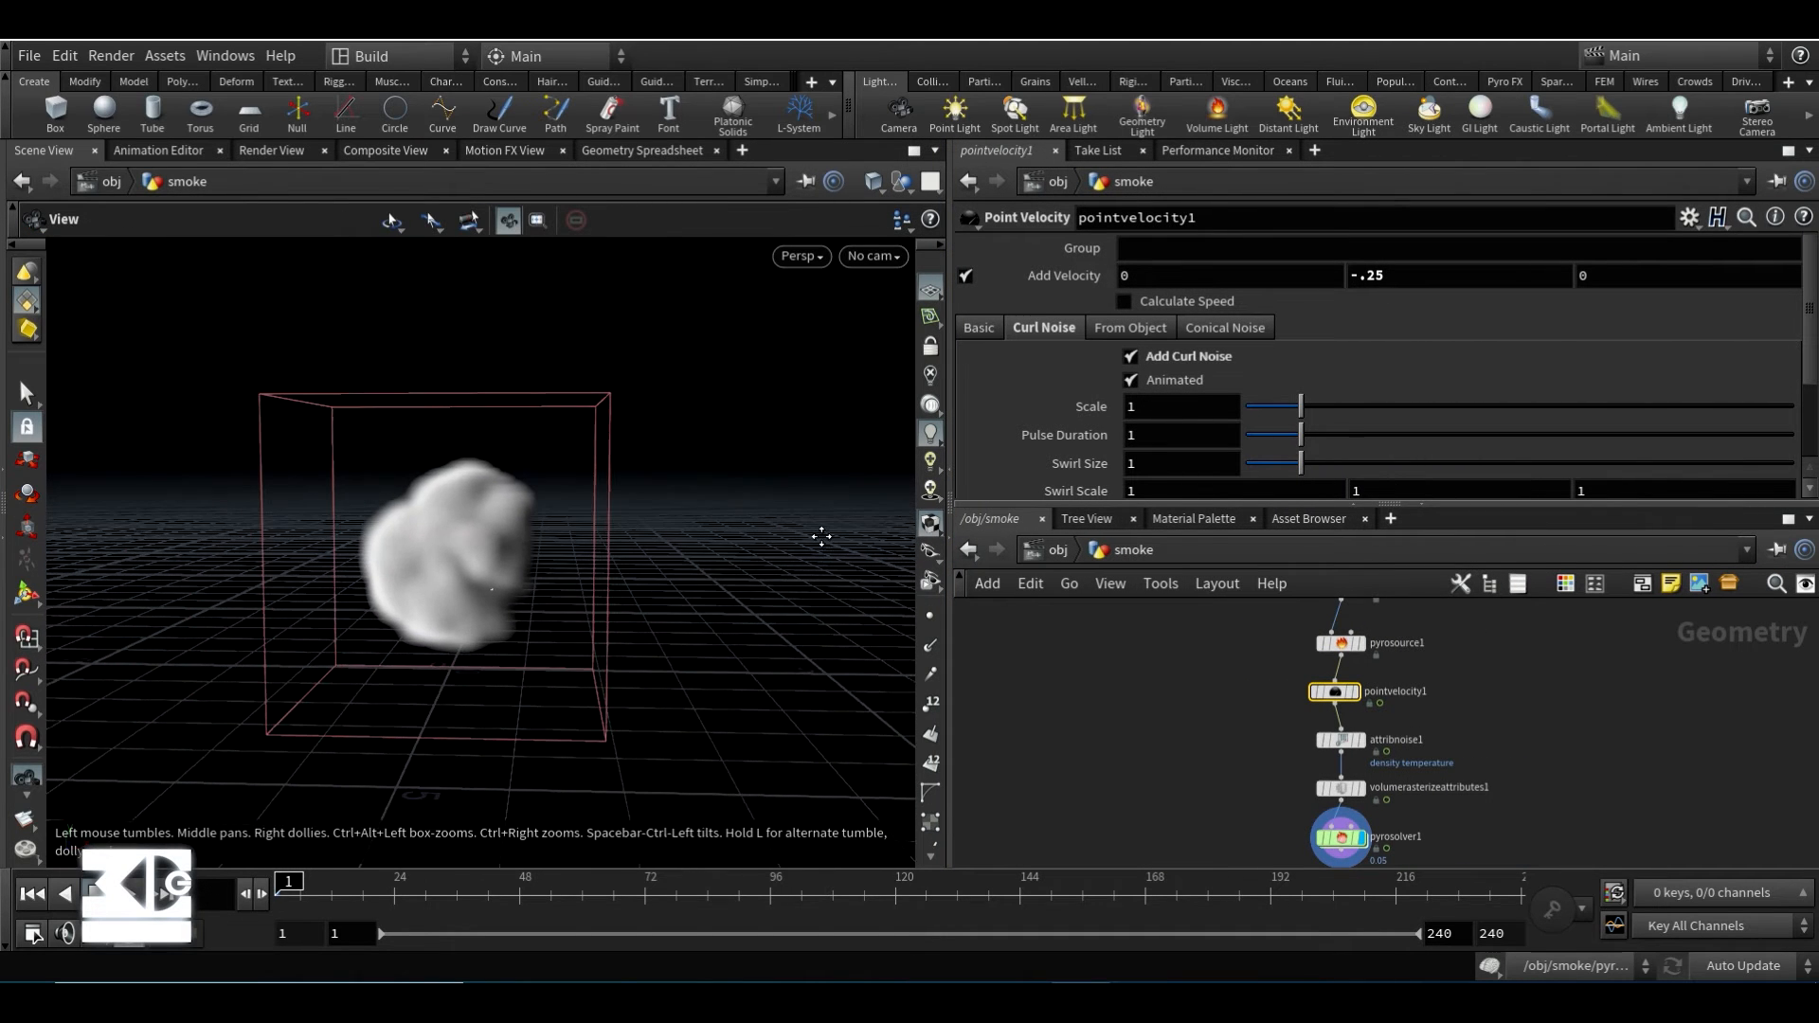
pyautogui.press('h')
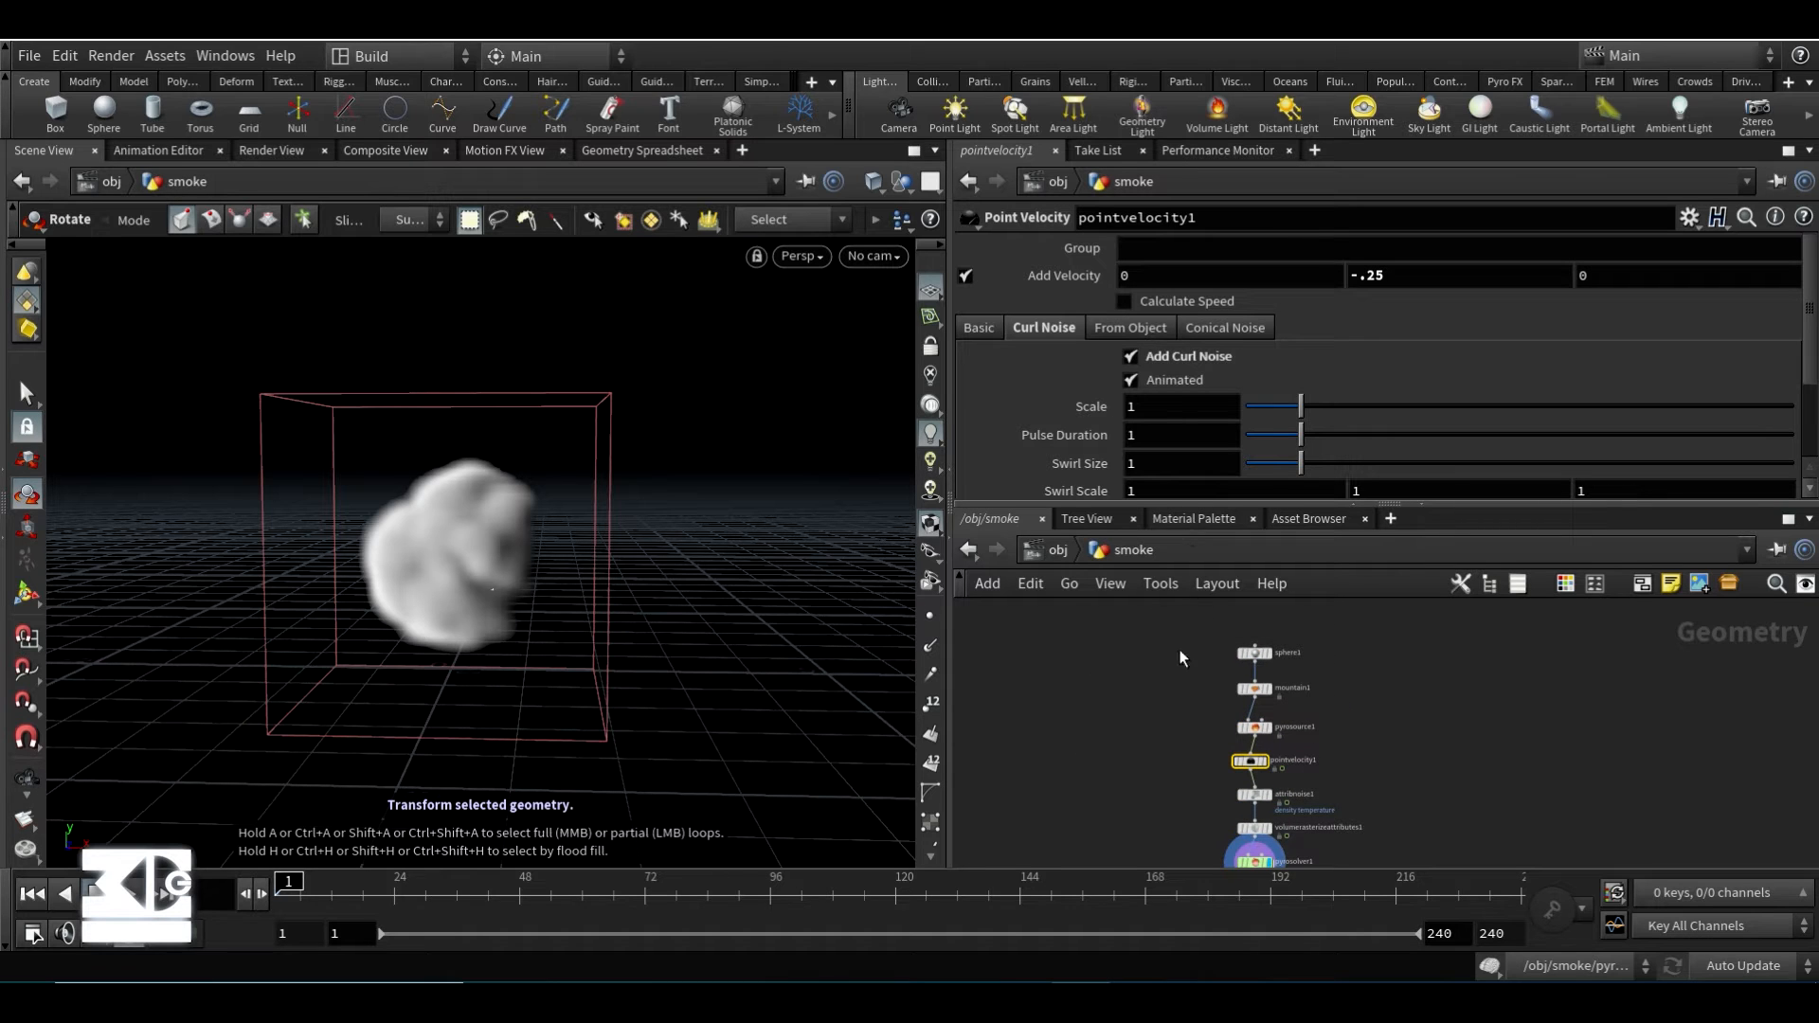
# - Add v to the density and temperature attributes rasterized by volumerasterizeattributes1
pyautogui.scroll(4, 1137, 758)
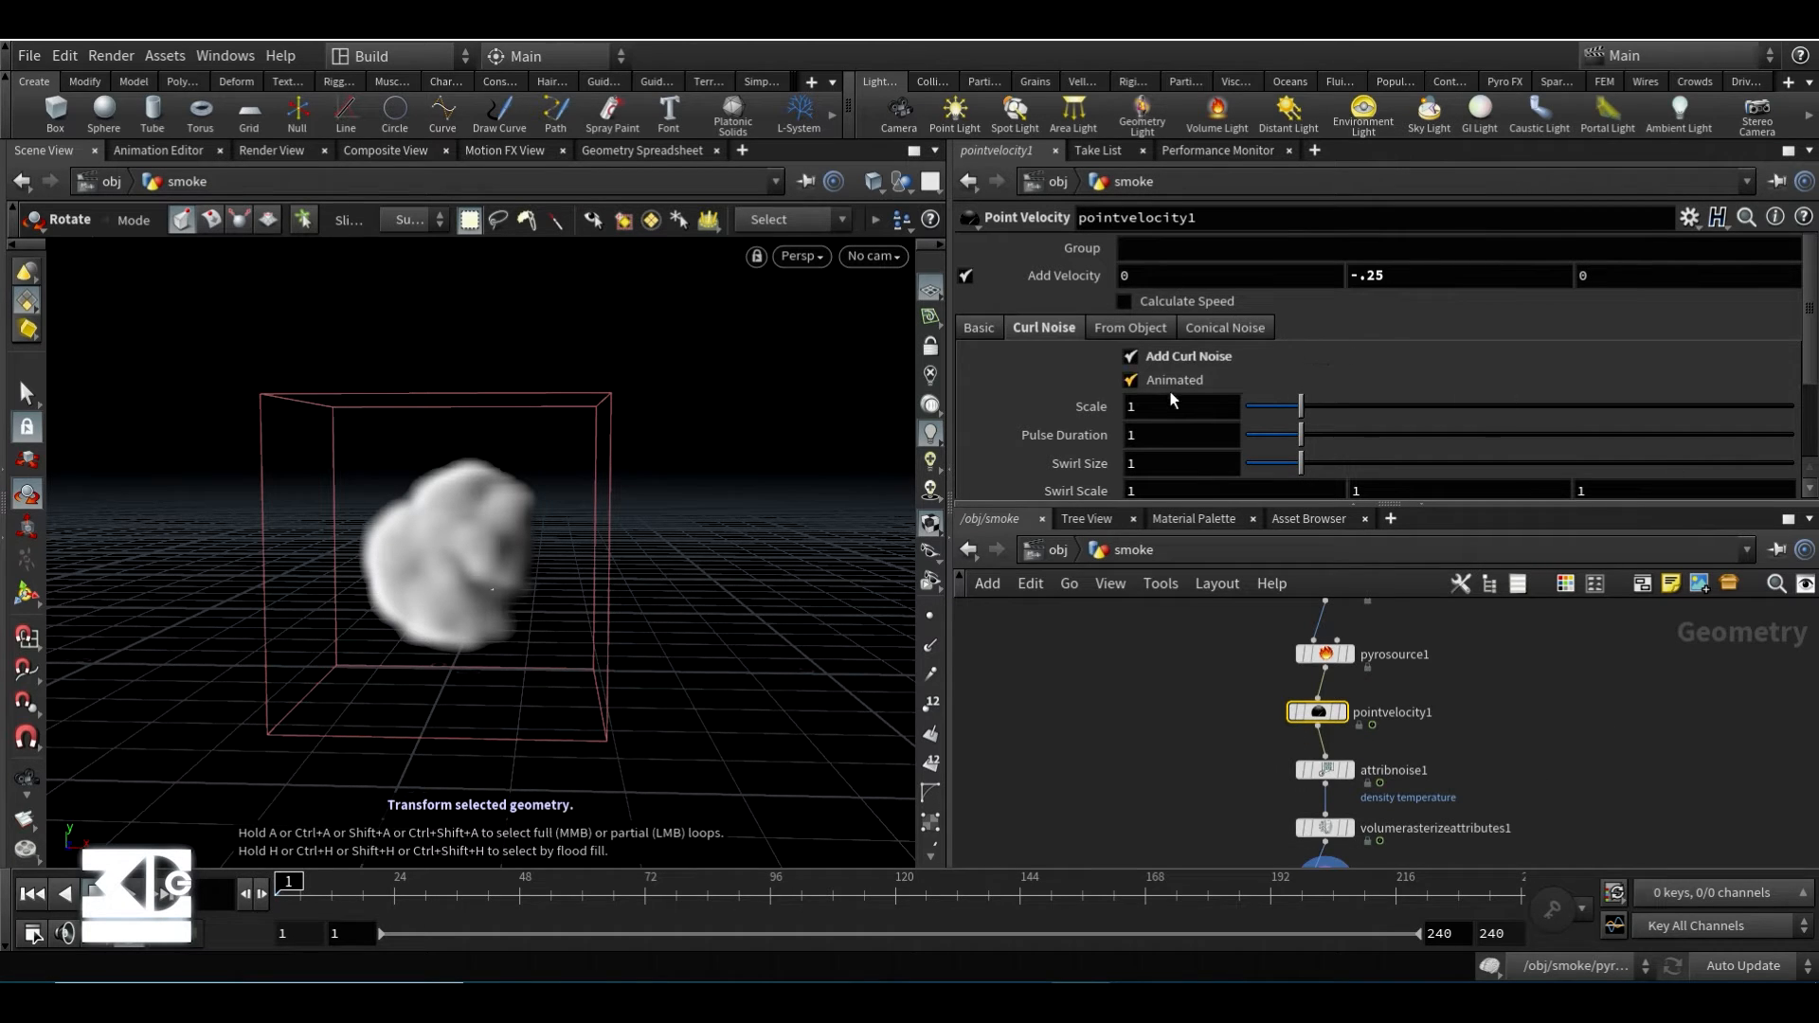
pyautogui.click(1325, 826)
pyautogui.click(1329, 303)
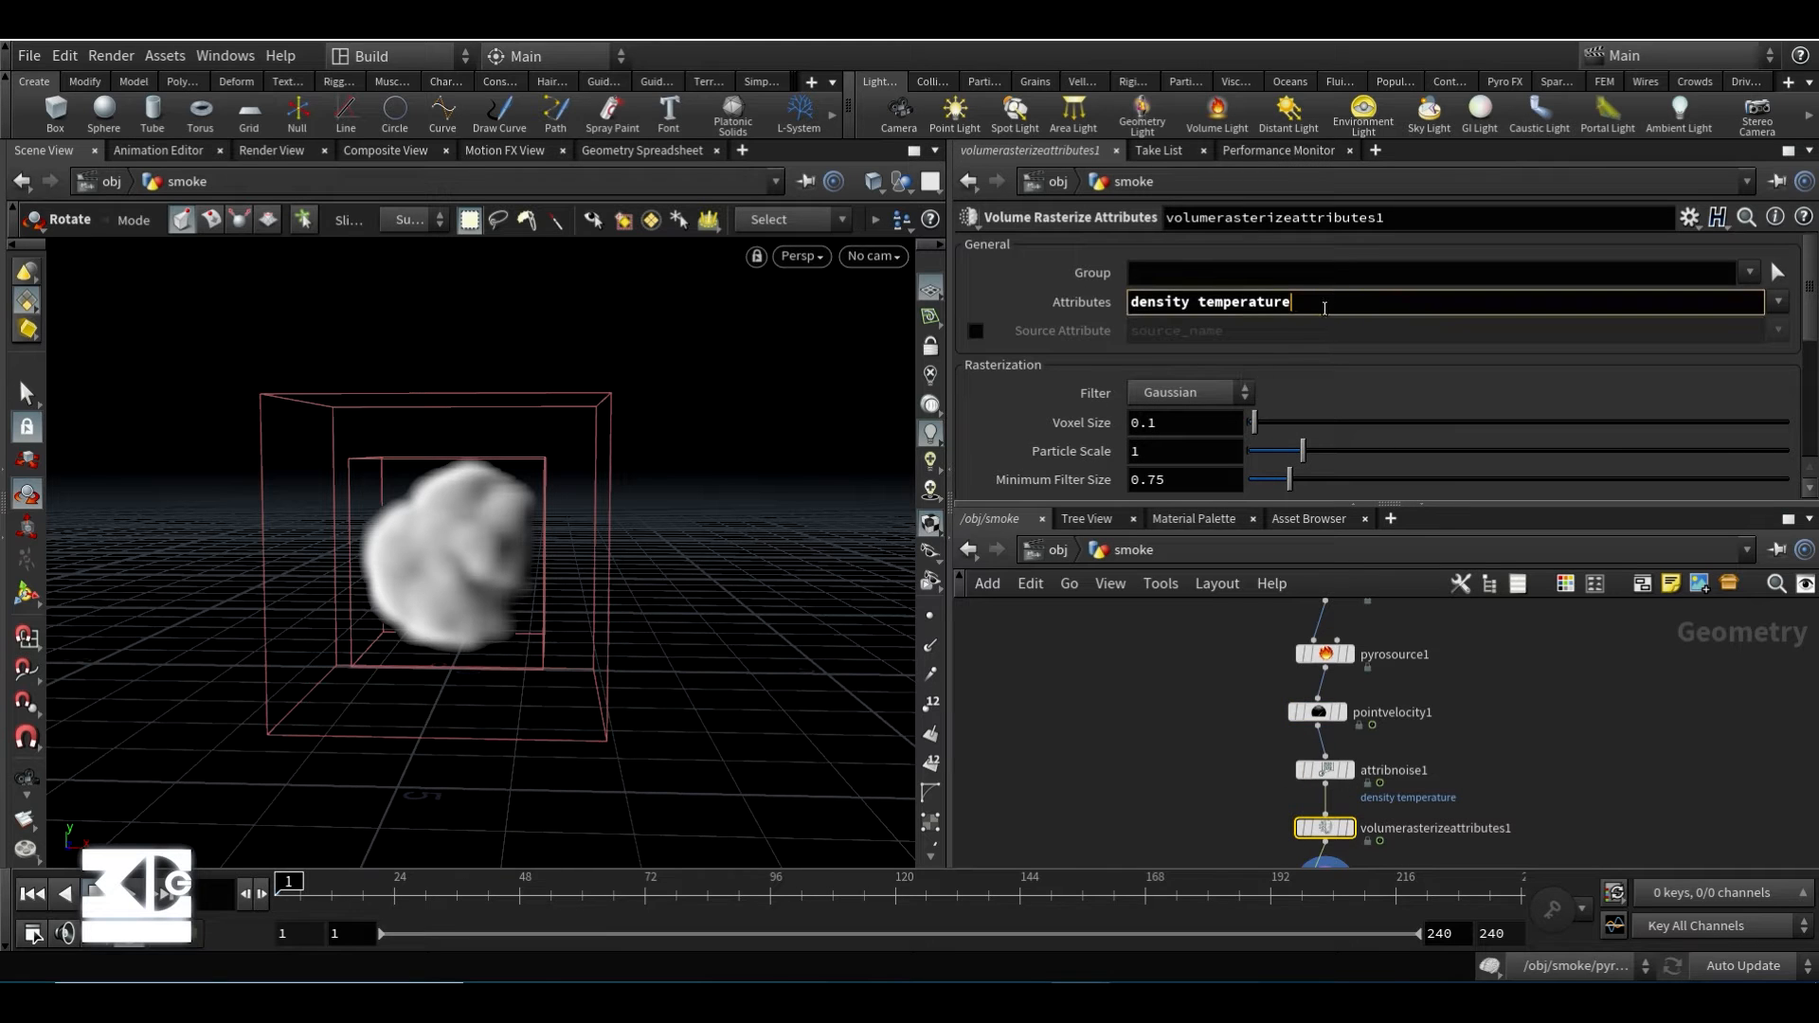
pyautogui.press('Return')
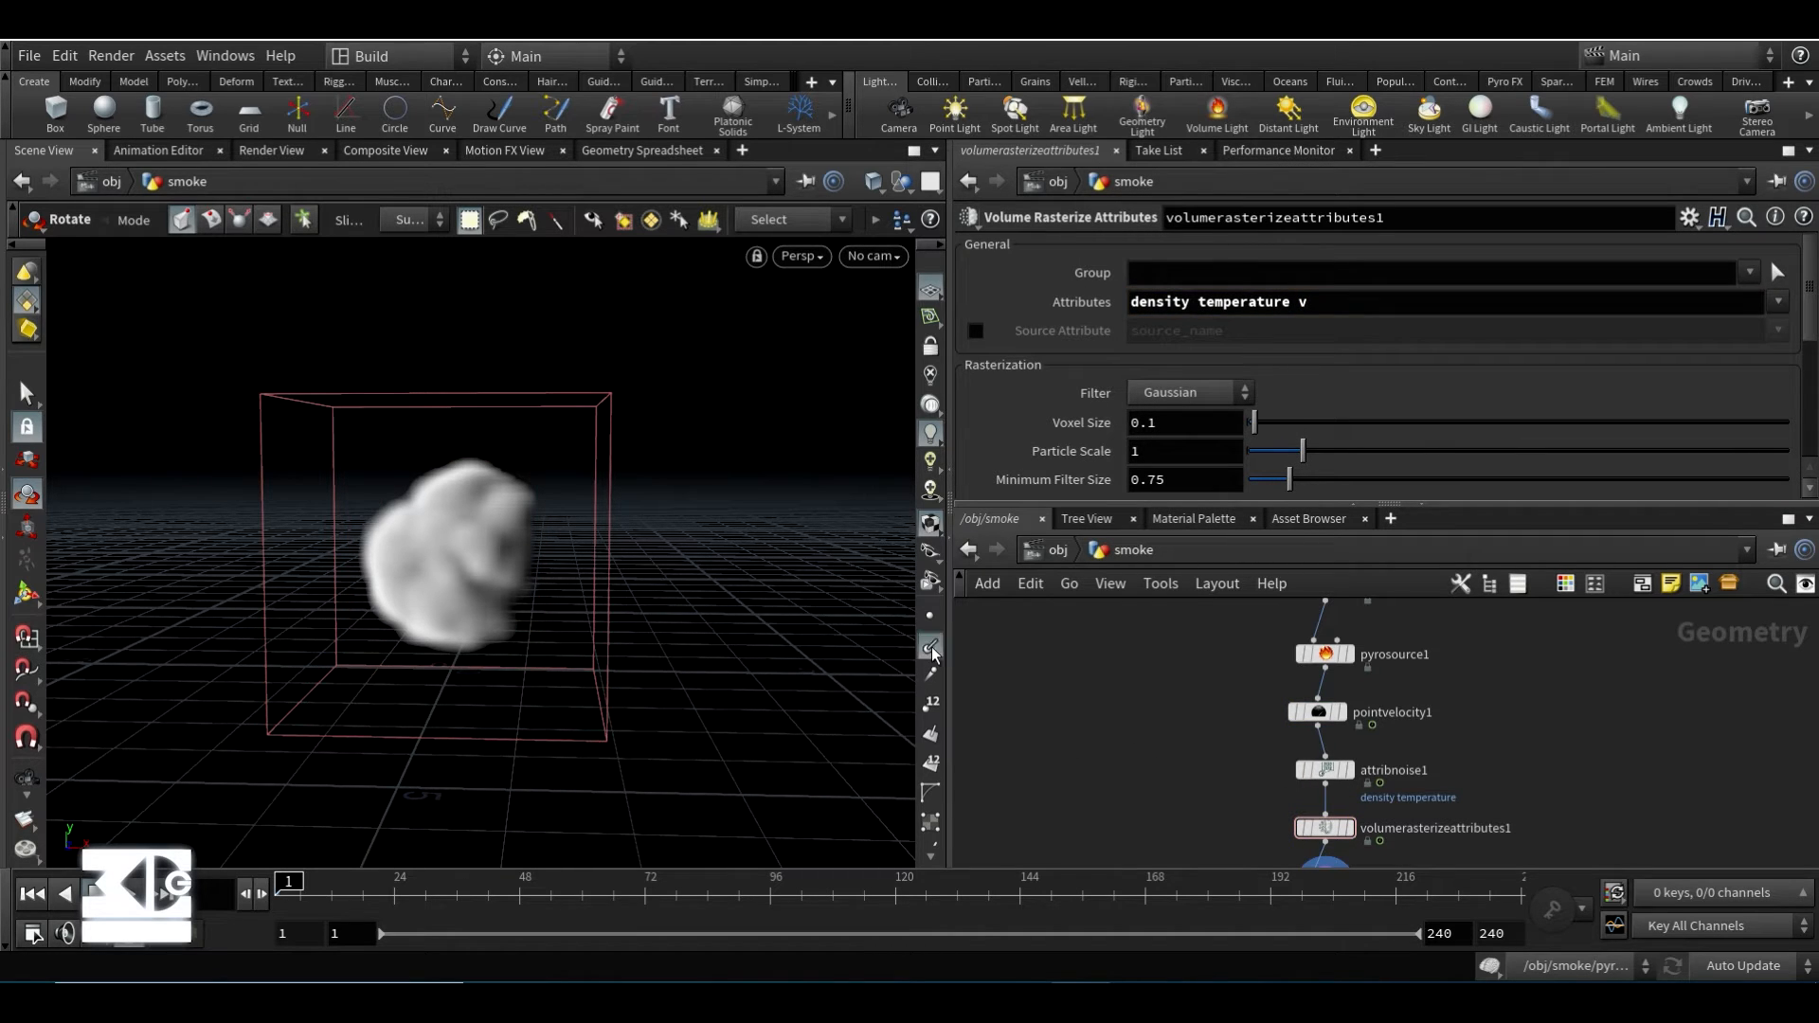
# - Display pointvelocity1 and examine its velocities by toggling the point, normal and trail markers in the viewport
pyautogui.moveTo(1047, 700); pyautogui.dragTo(1088, 666, button='middle')
pyautogui.click(929, 673)
pyautogui.click(927, 623)
pyautogui.scroll(1, 1142, 696)
pyautogui.moveTo(1142, 727); pyautogui.dragTo(1108, 816, button='middle')
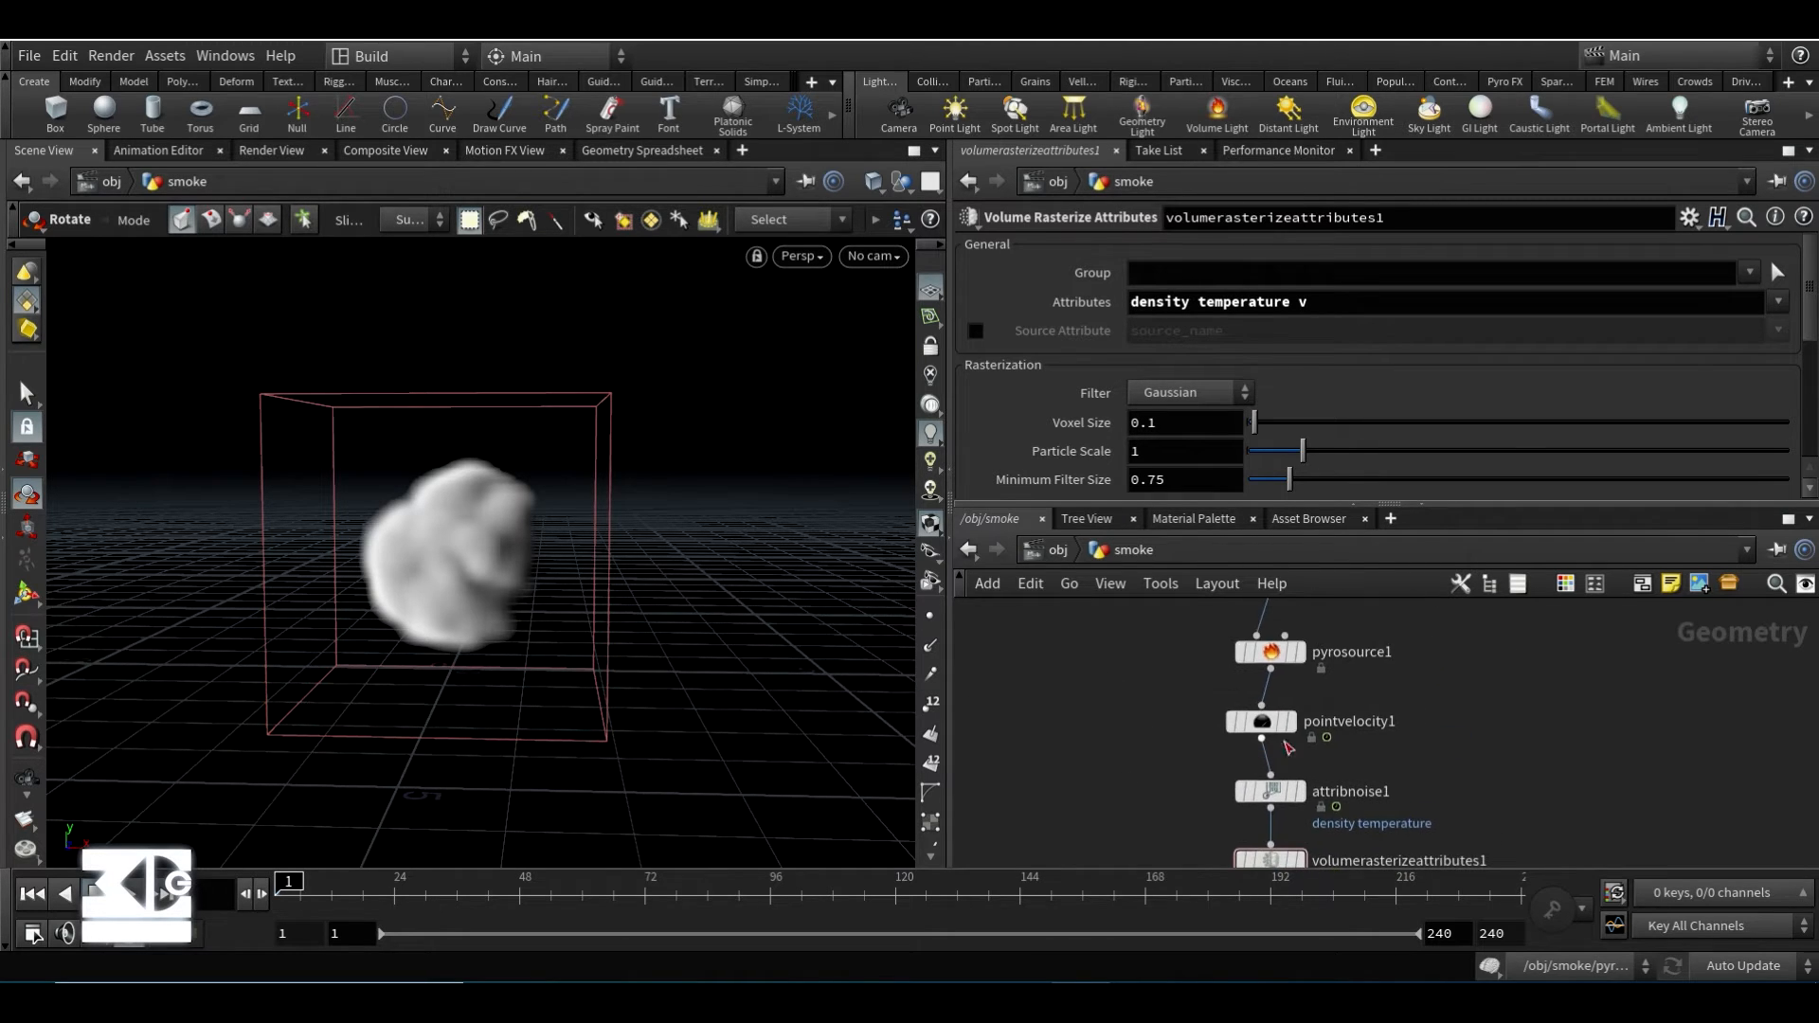
pyautogui.click(1290, 722)
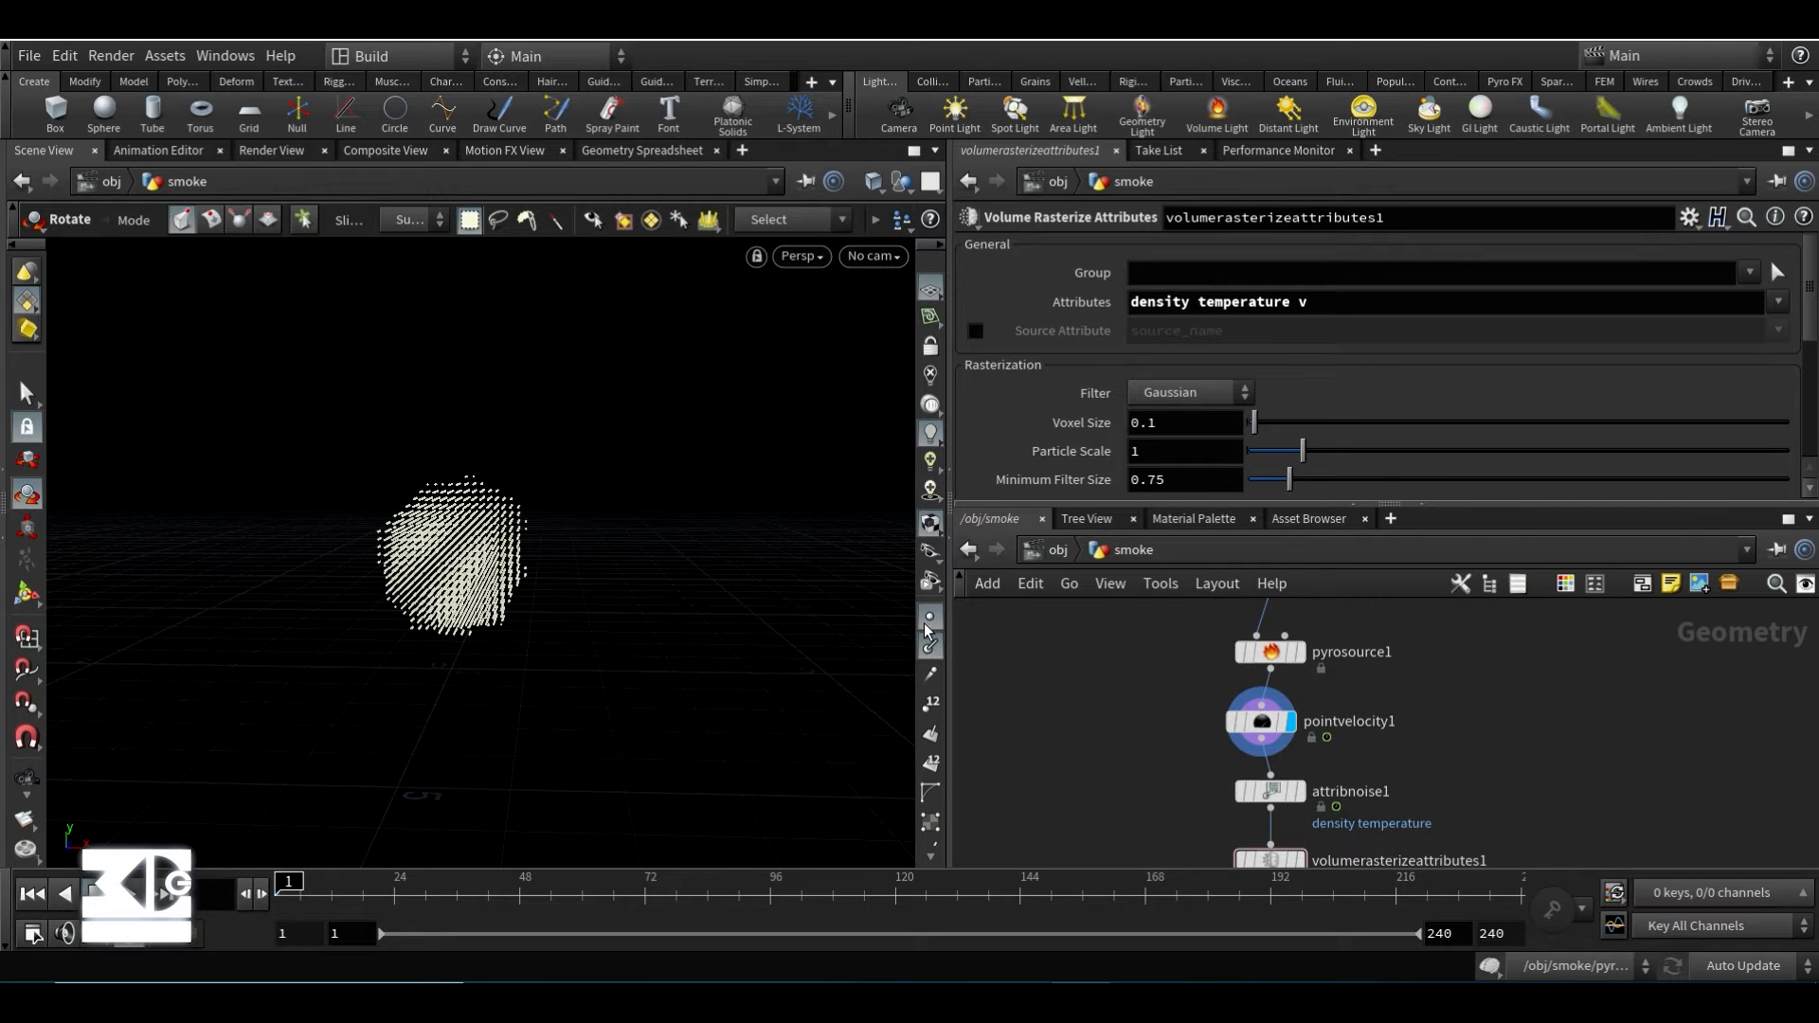
pyautogui.click(929, 671)
pyautogui.click(928, 646)
pyautogui.click(928, 619)
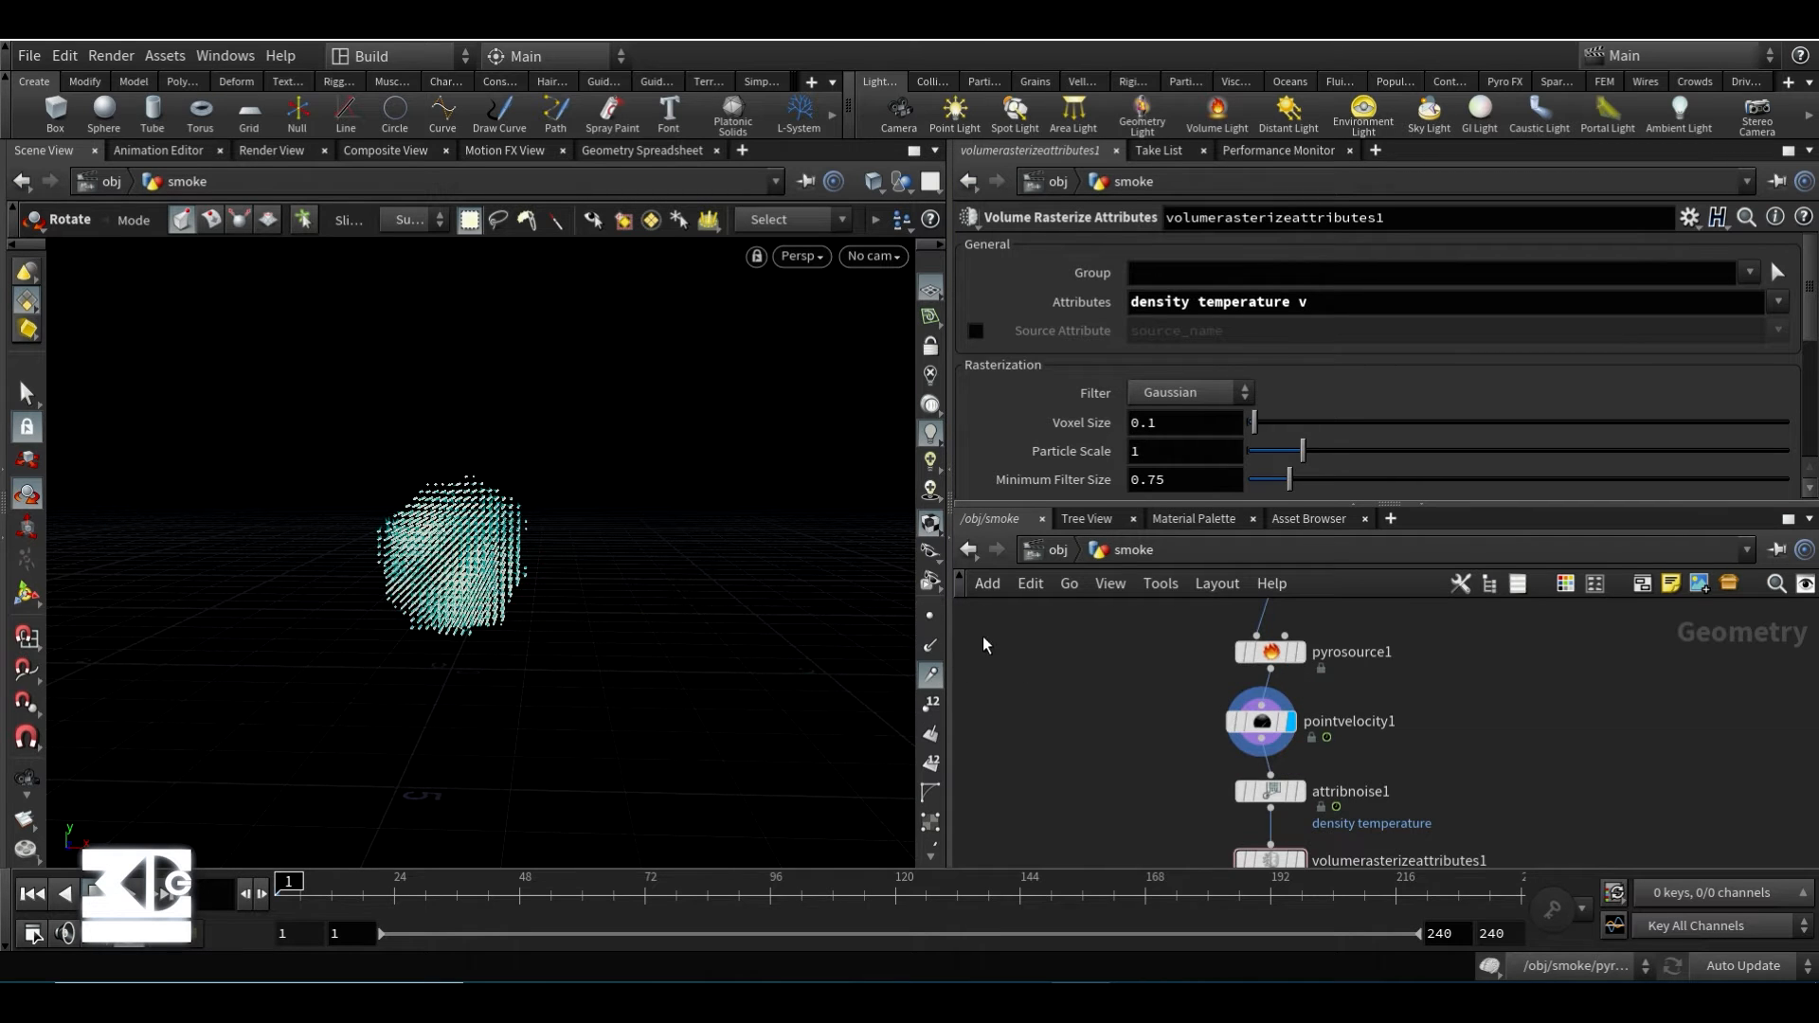
pyautogui.click(934, 673)
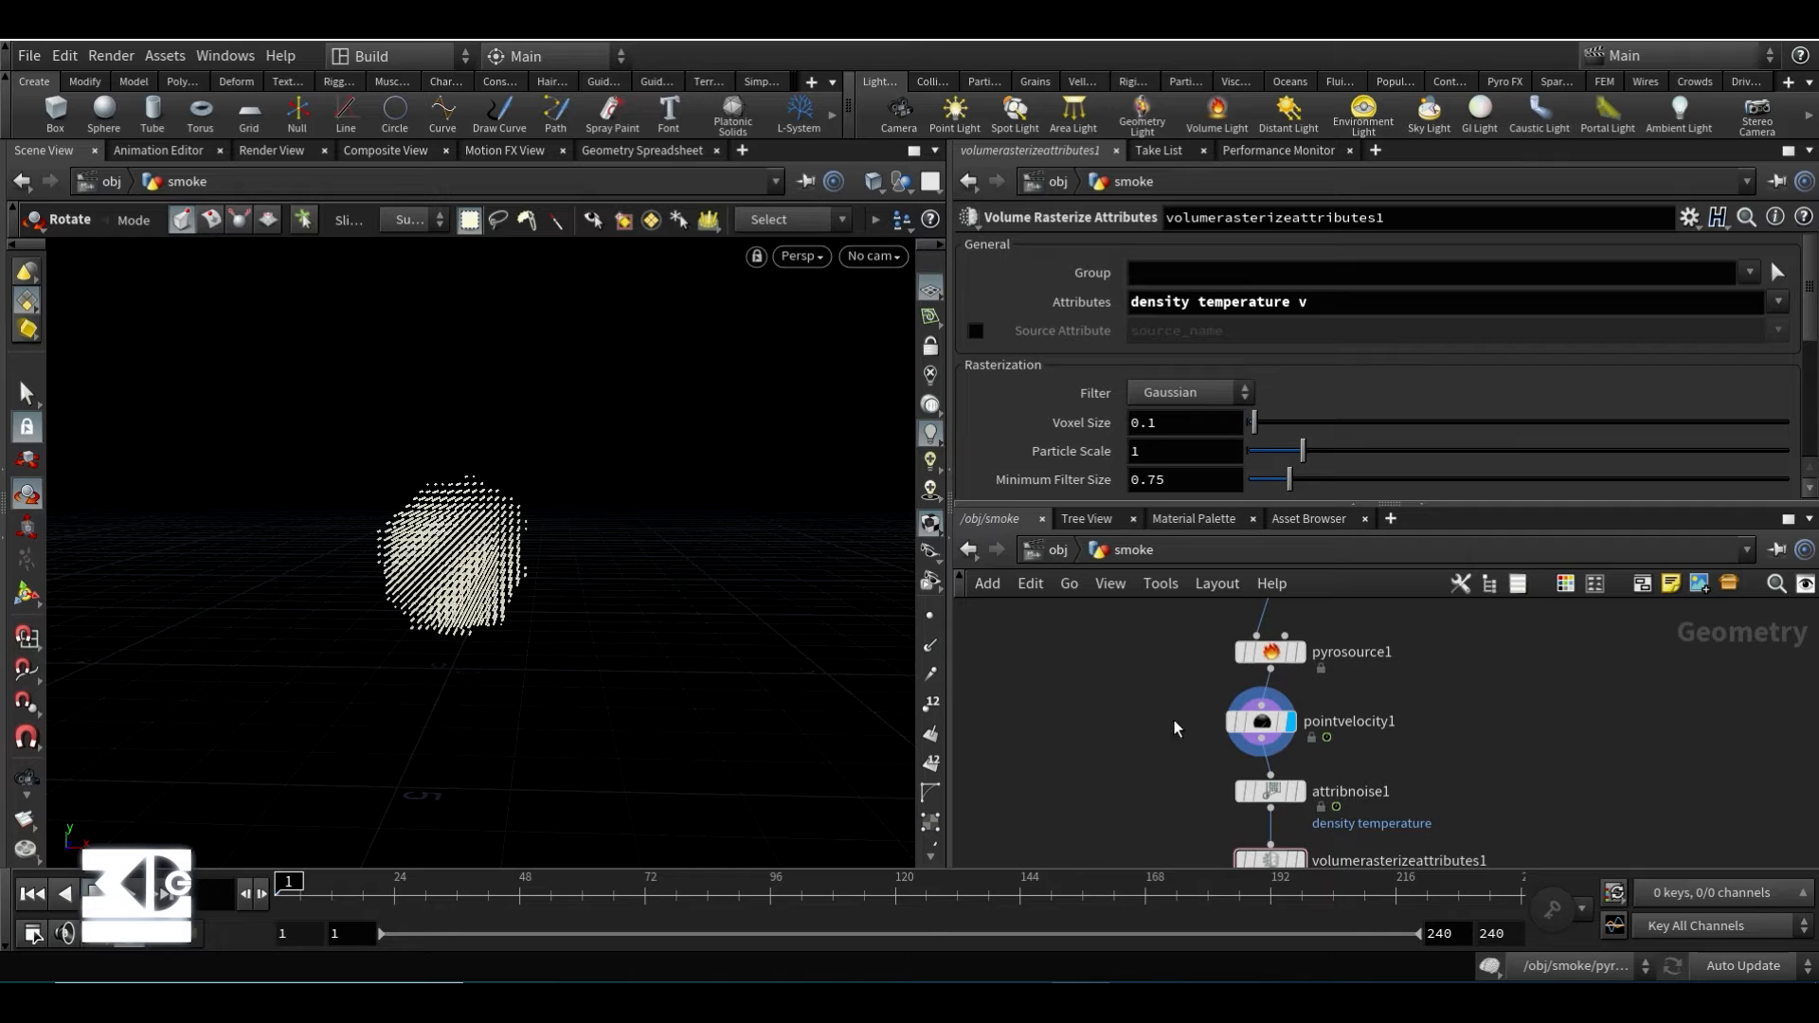
# - Display attribnoise1 followed by volumerasterizeattributes1 to check the rasterized source volume
pyautogui.moveTo(1174, 720); pyautogui.dragTo(1165, 722, button='middle')
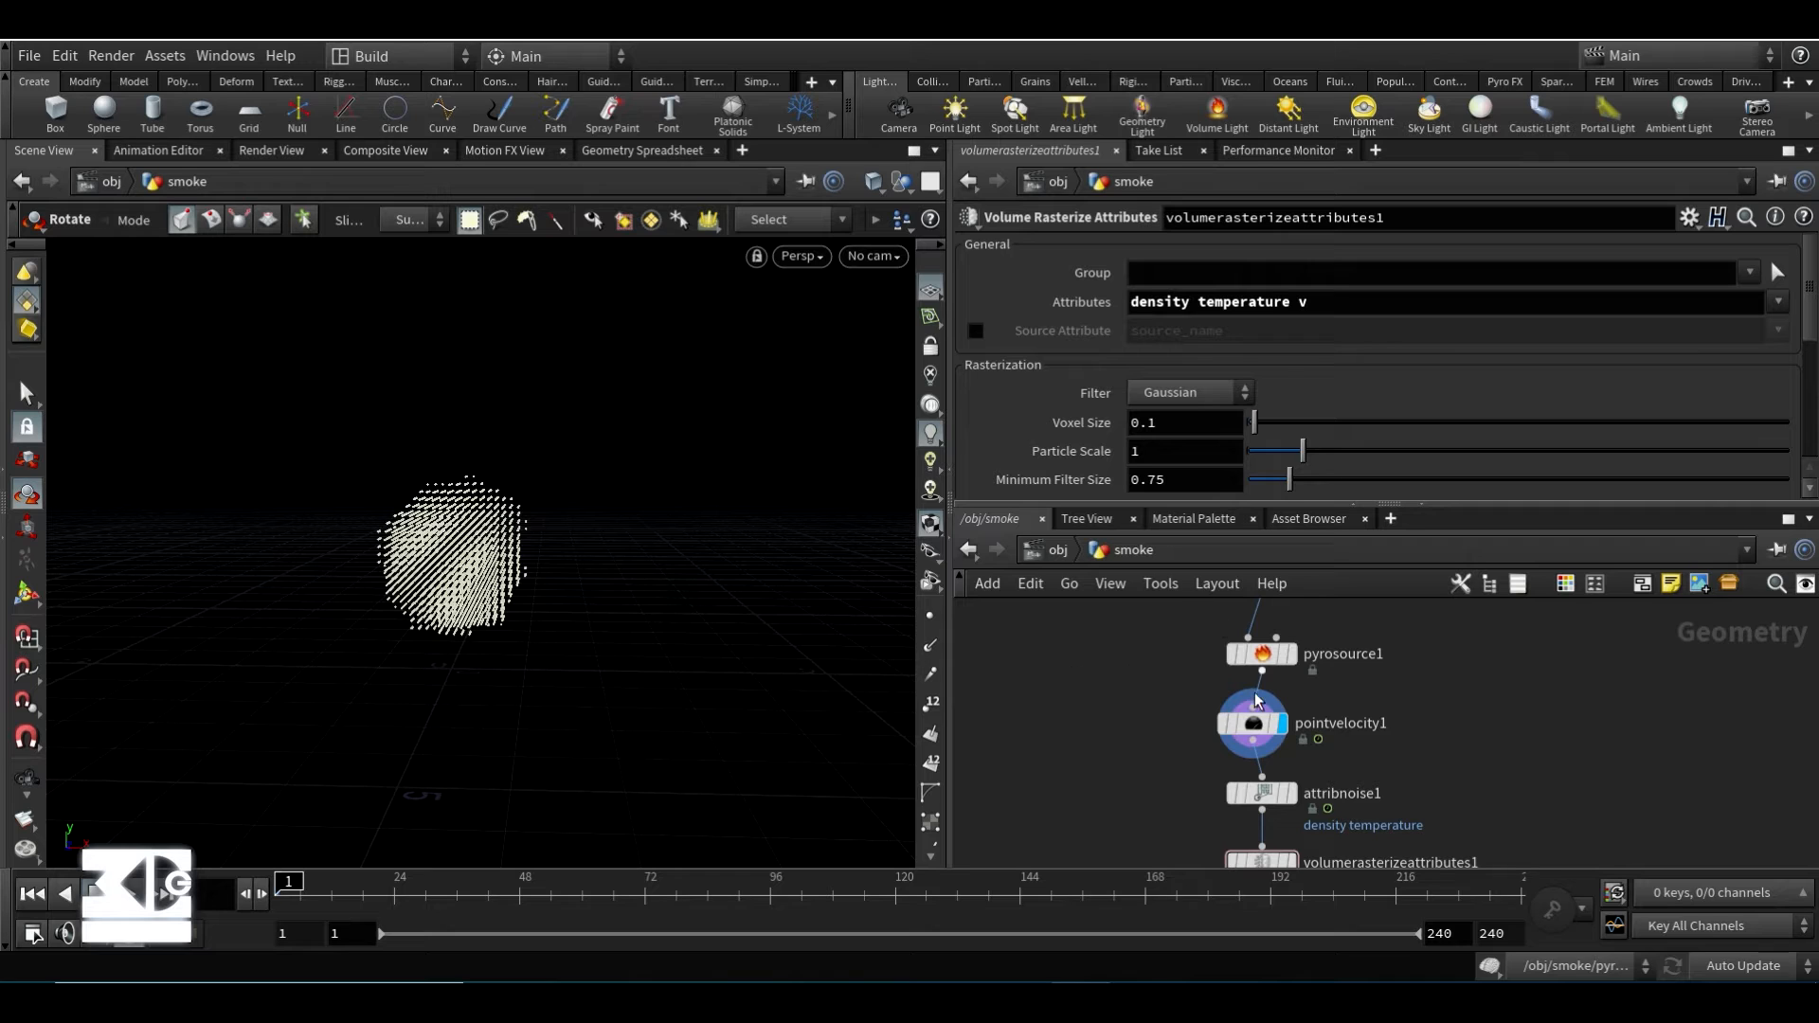
pyautogui.click(1290, 794)
pyautogui.moveTo(1042, 726); pyautogui.dragTo(1049, 658, button='middle')
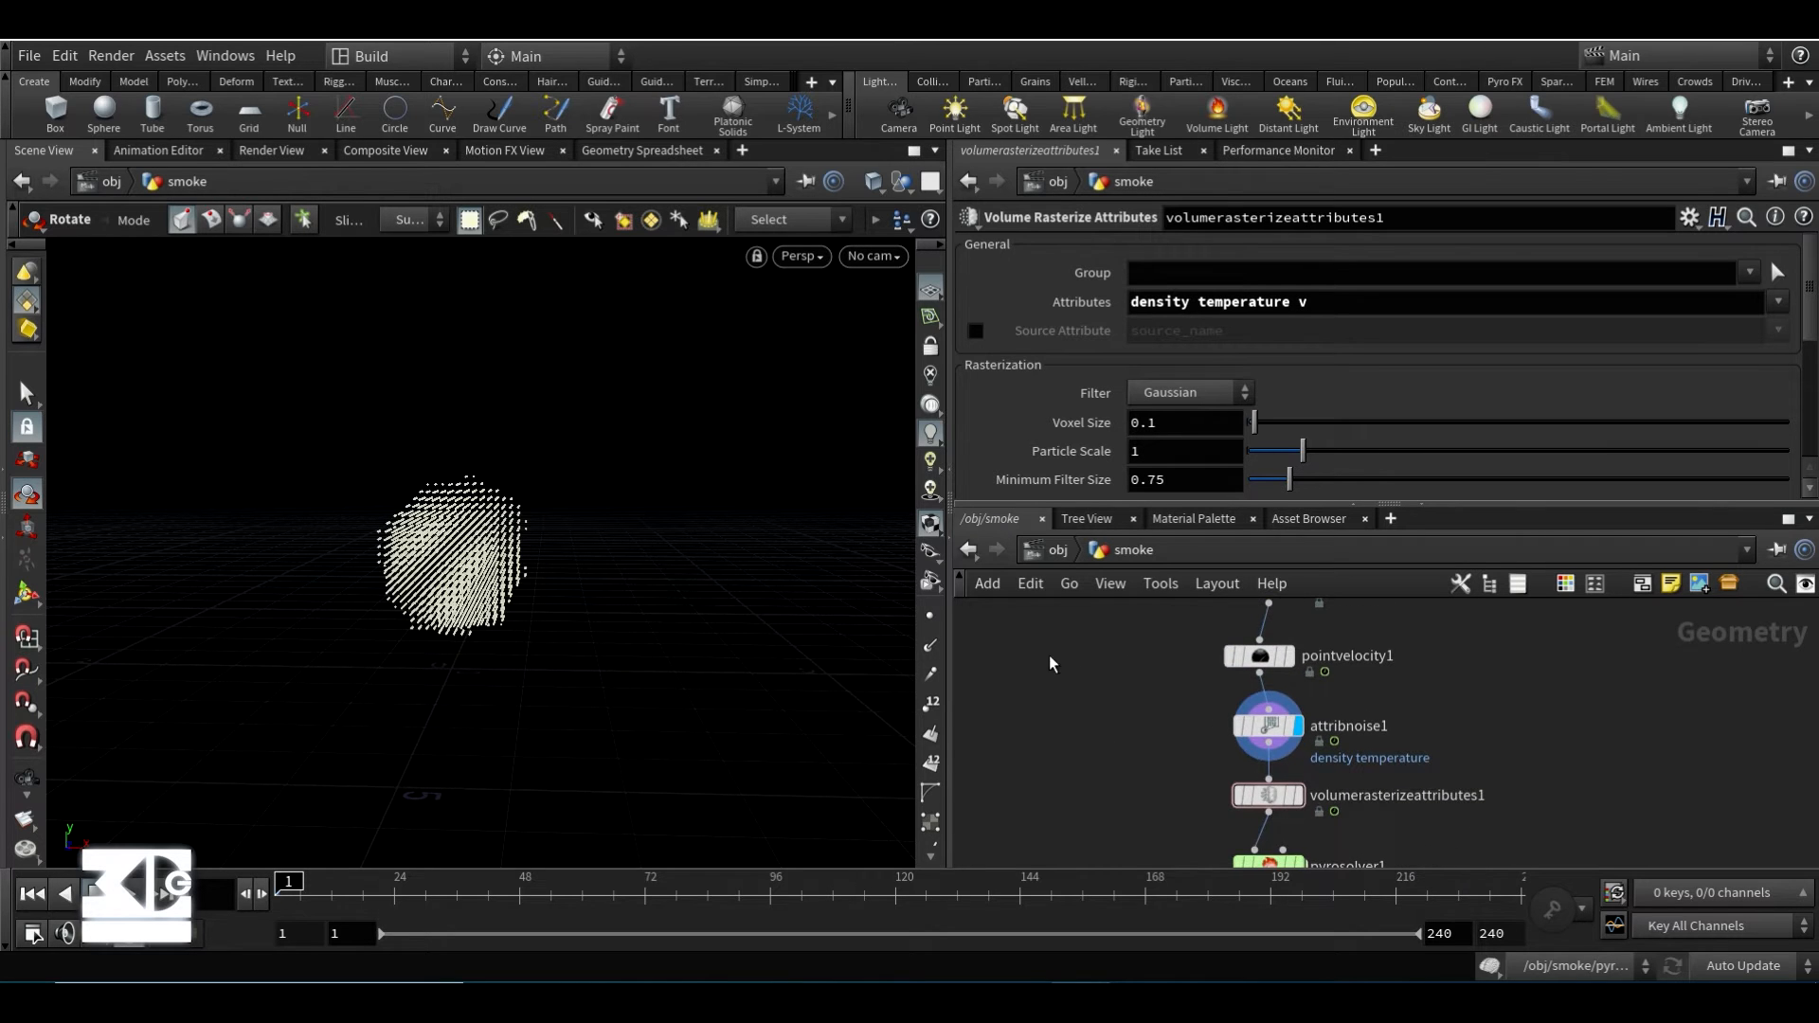
pyautogui.click(1300, 796)
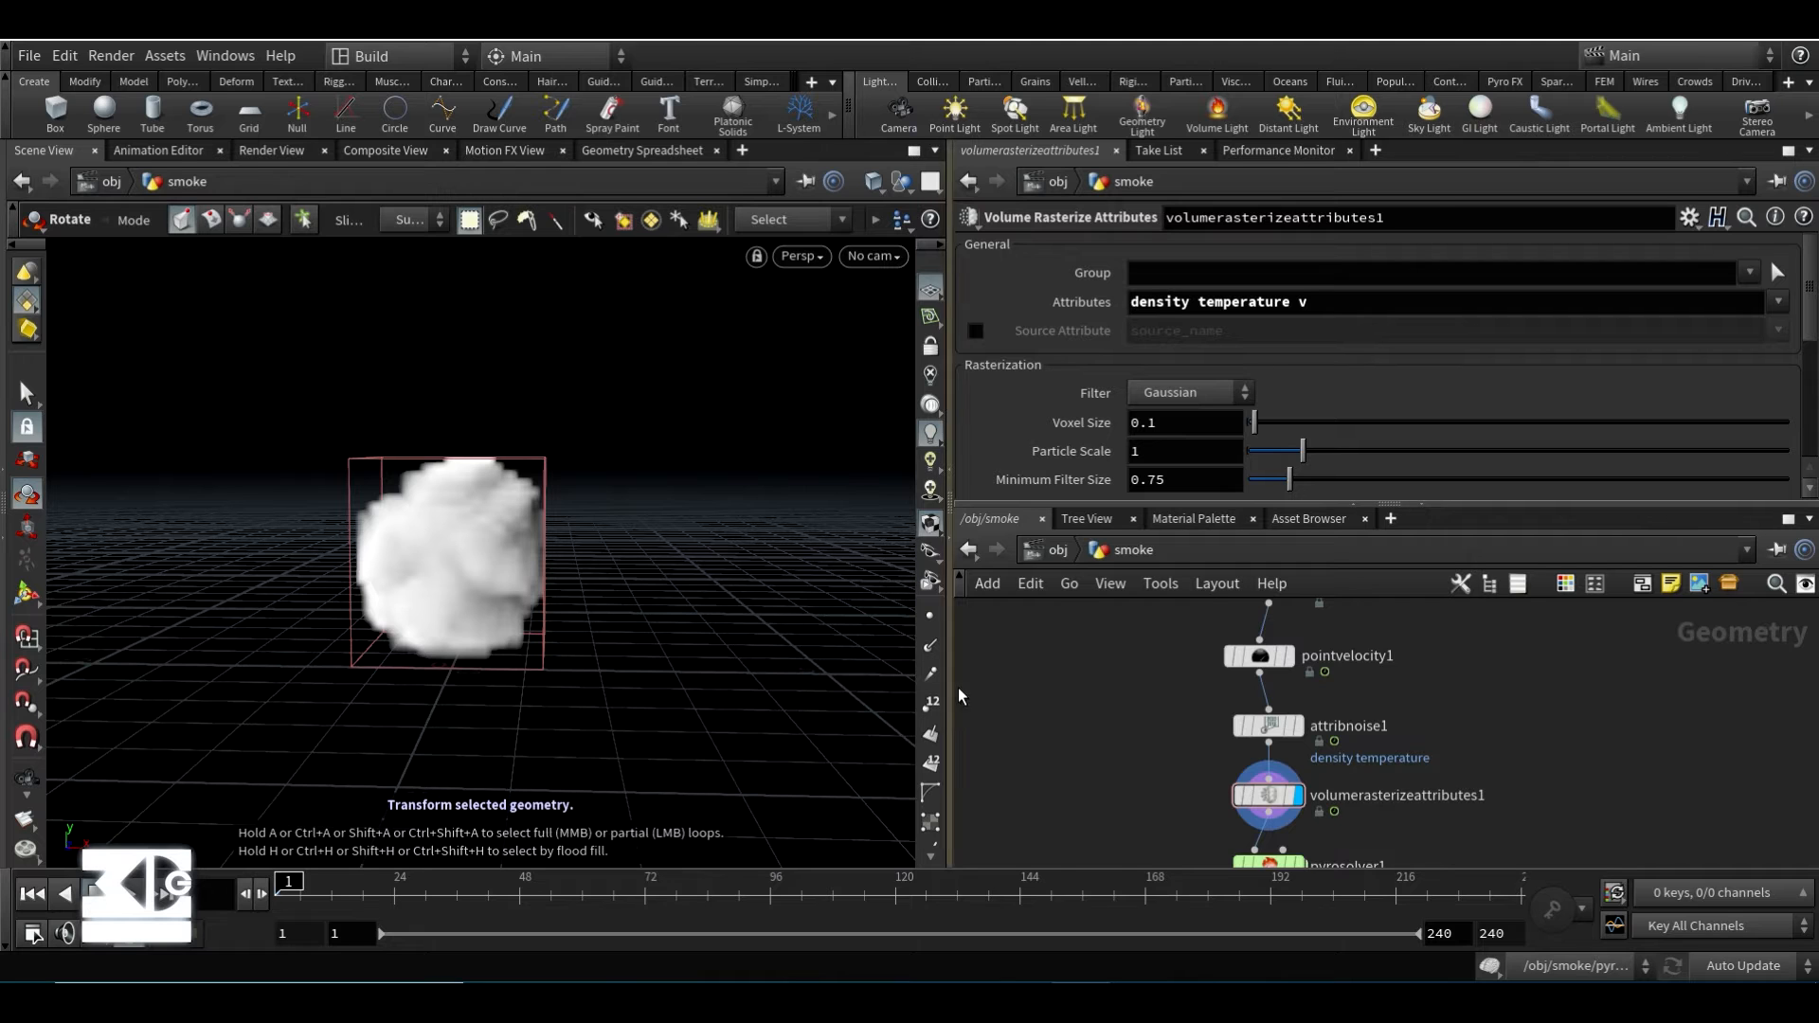
# - Return to the first frame and rerun the pyrosolver1 smoke simulation with the v source feeding vel
pyautogui.moveTo(1078, 747); pyautogui.dragTo(1035, 650, button='middle')
pyautogui.scroll(3, 1107, 748)
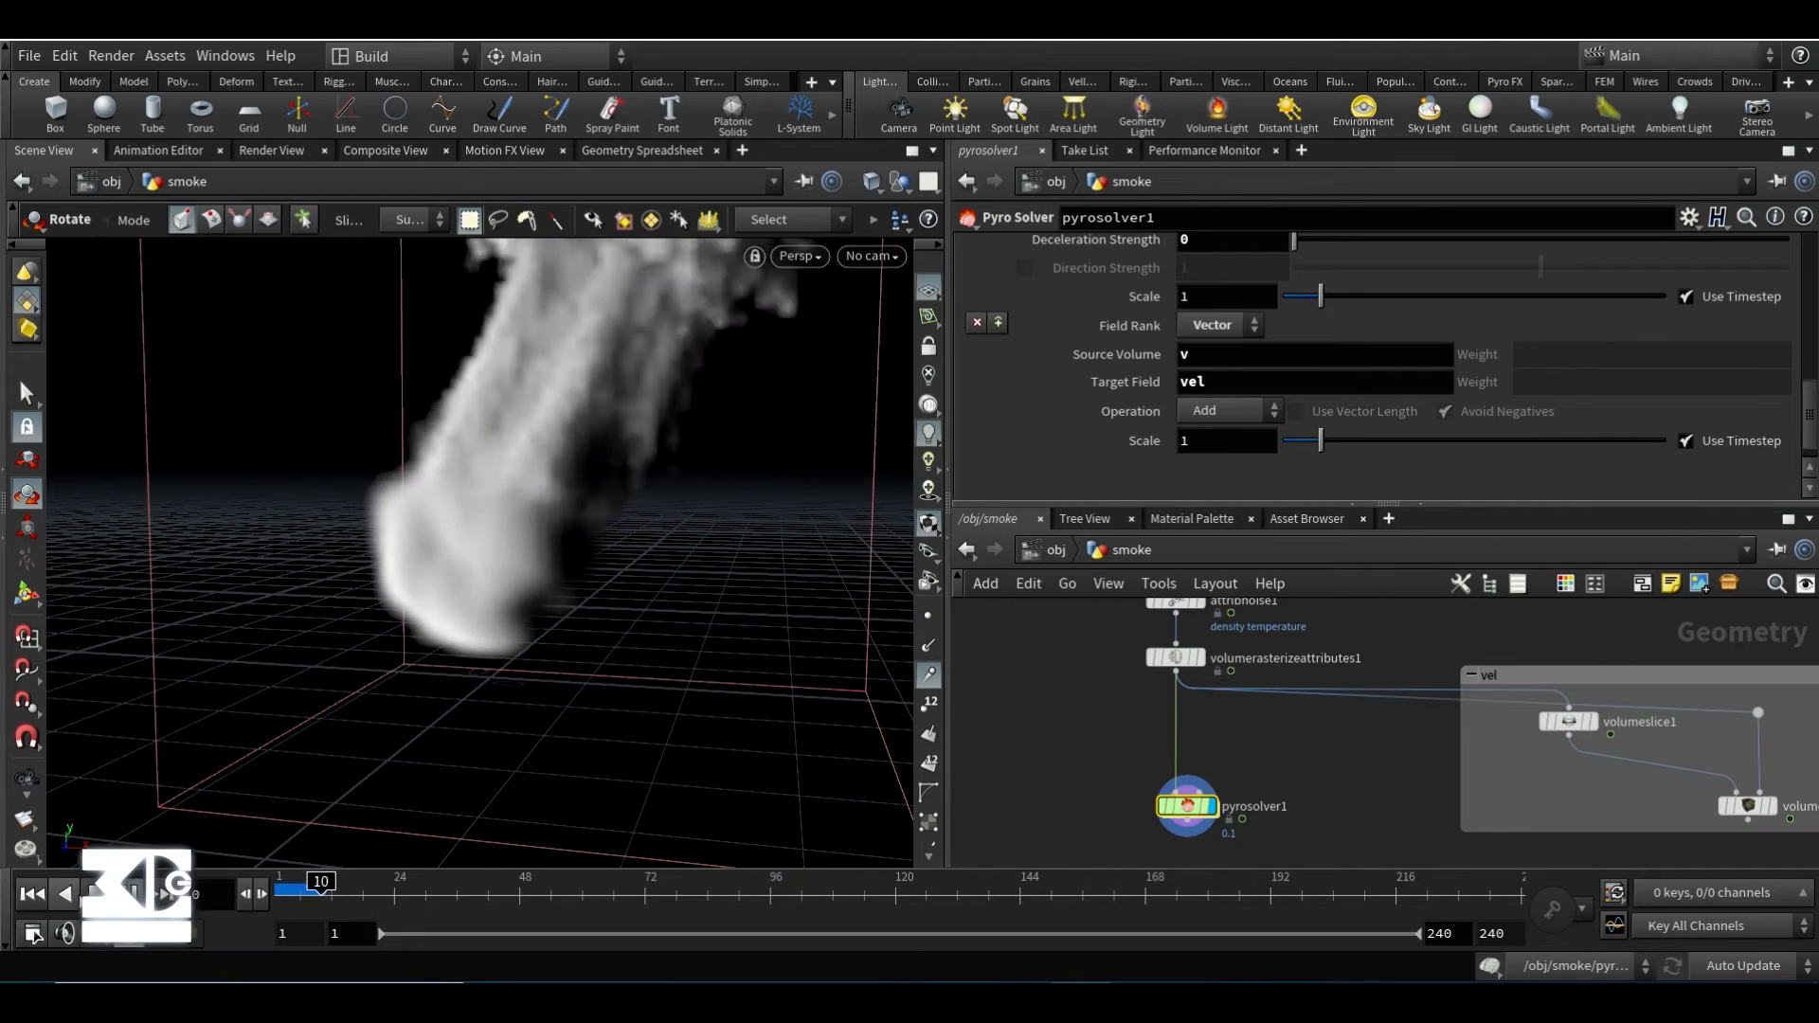
pyautogui.hotkey('ctrl', 'Up')
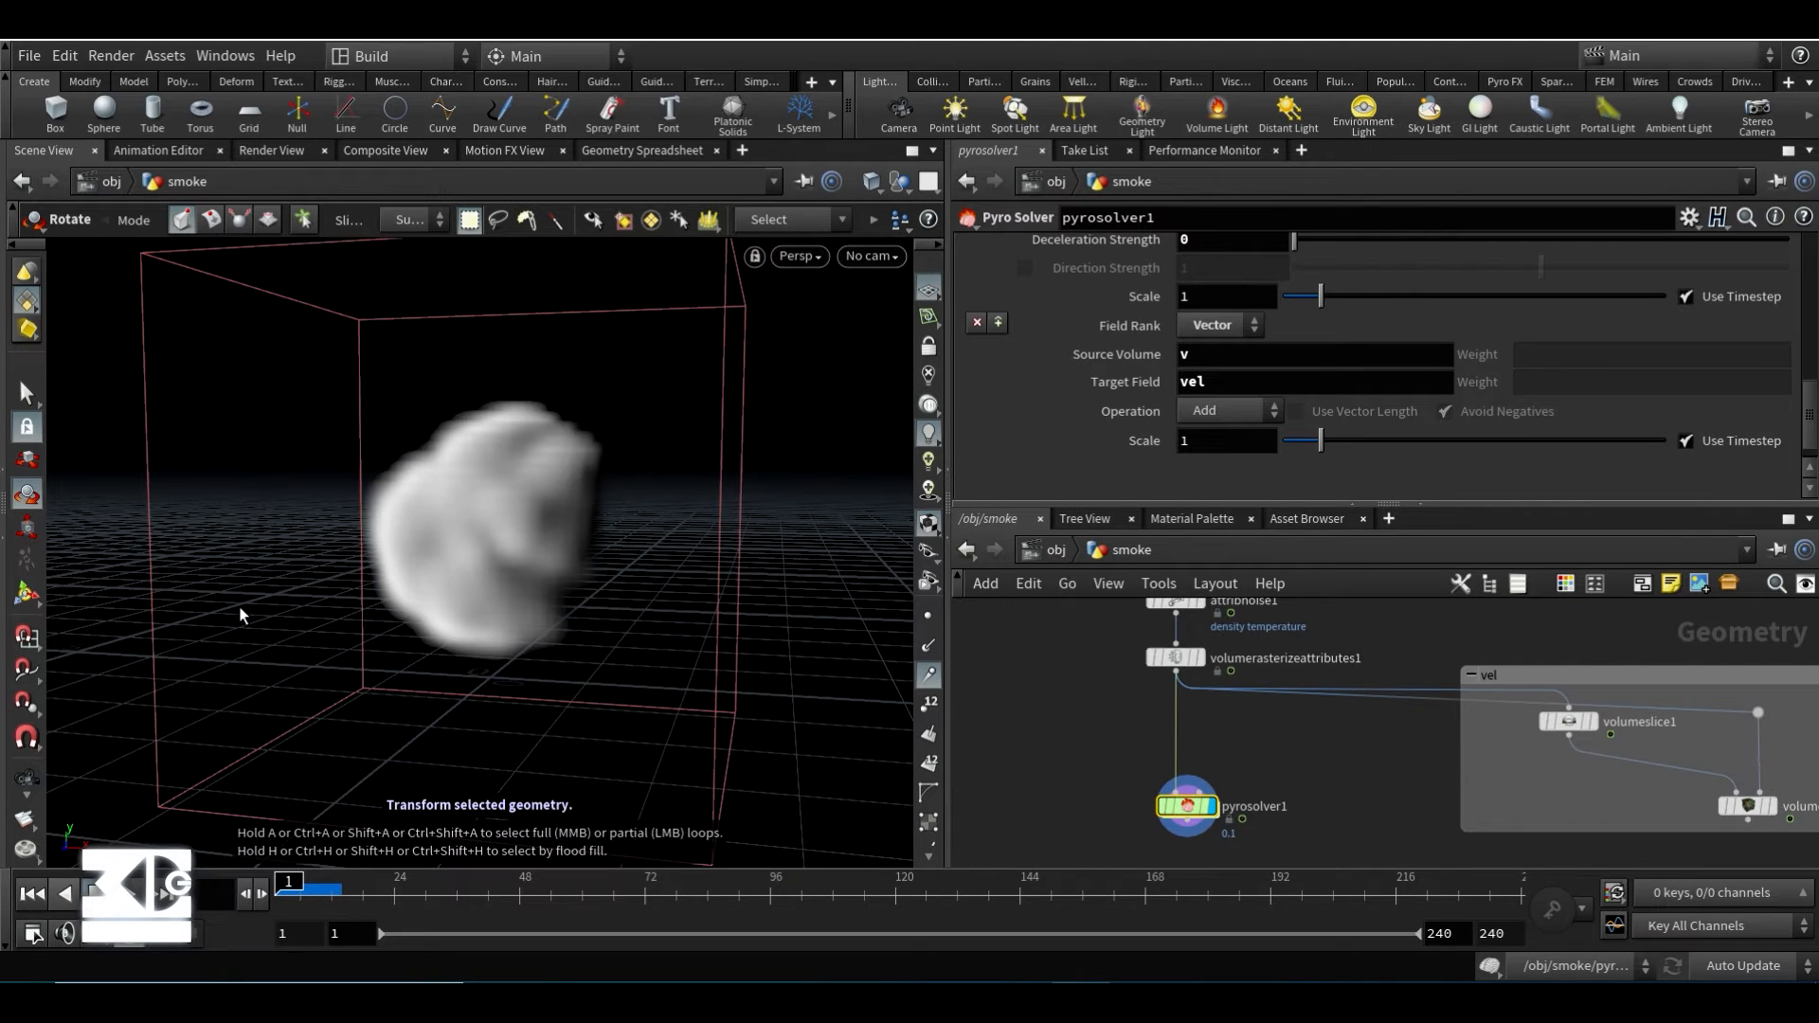
pyautogui.keyDown('alt'); pyautogui.moveTo(239, 613); pyautogui.dragTo(287, 701, button='right'); pyautogui.keyUp('alt')
pyautogui.keyDown('alt'); pyautogui.moveTo(333, 662); pyautogui.dragTo(379, 777); pyautogui.keyUp('alt')
pyautogui.click(132, 893)
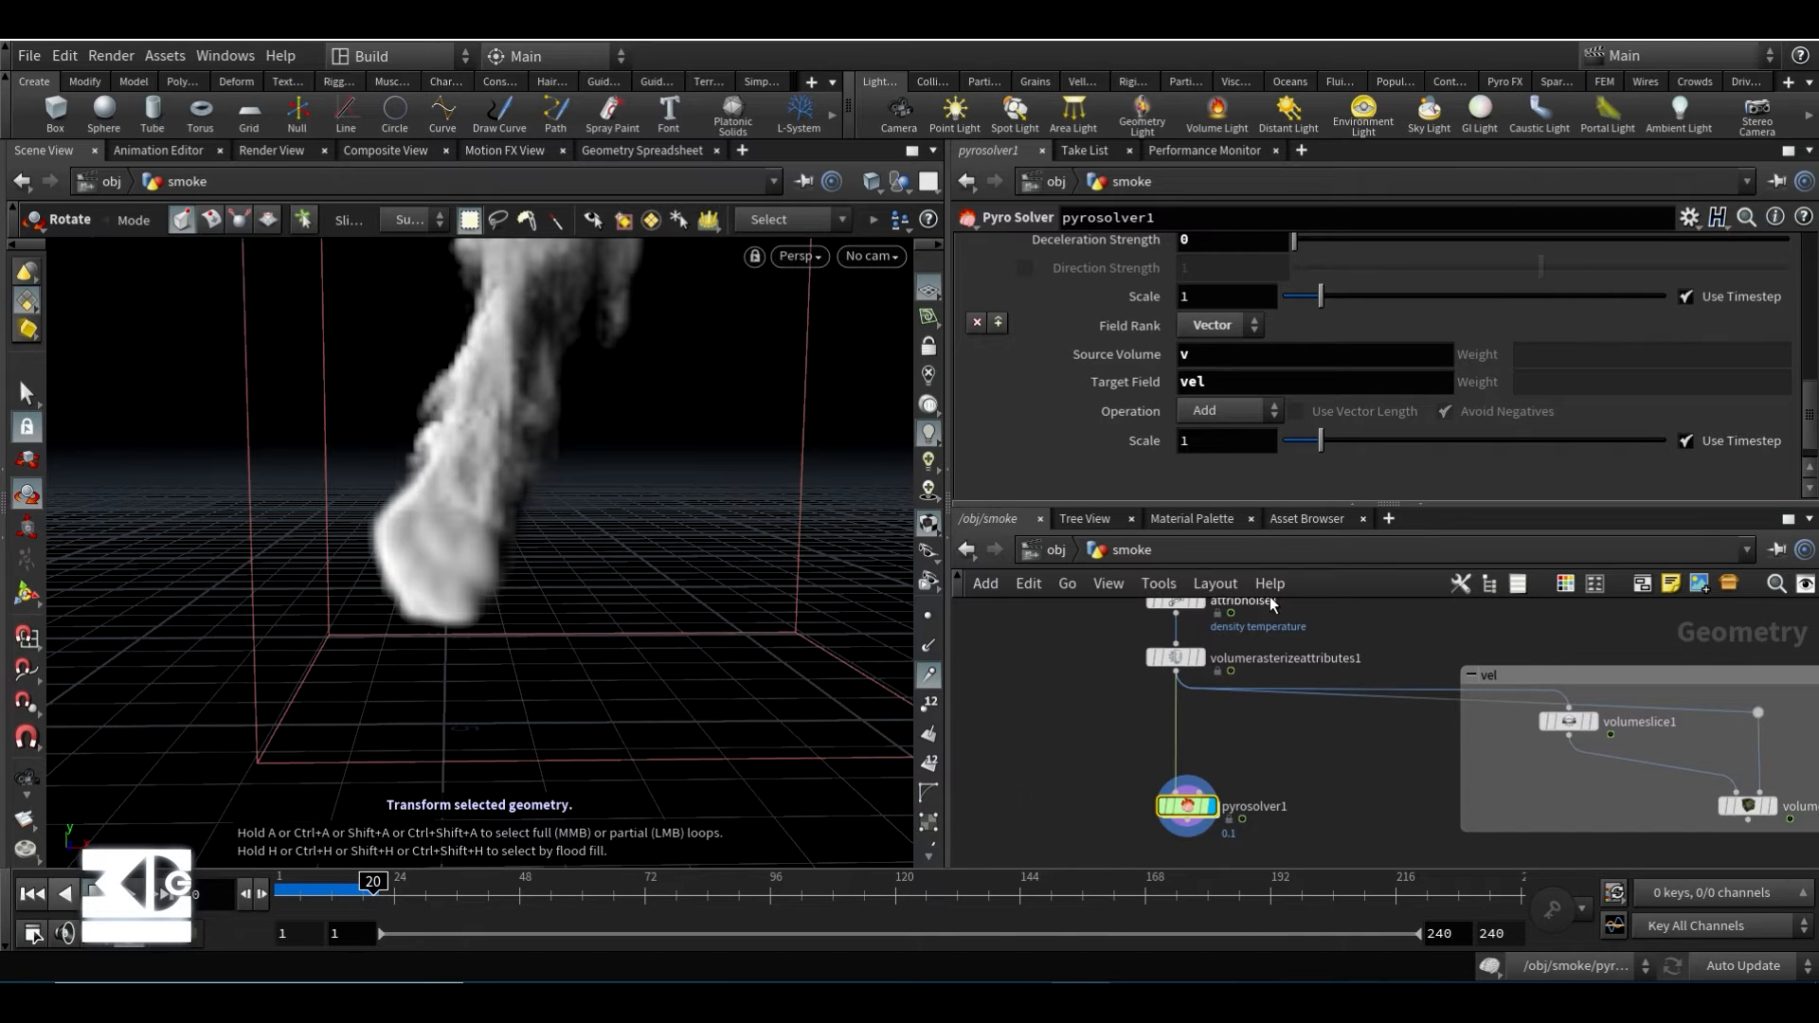
# - Set pointvelocity1's Add Velocity X value to 10 and rerun the simulation from the first frame
pyautogui.moveTo(1087, 652); pyautogui.dragTo(1061, 782, button='middle')
pyautogui.moveTo(1082, 722)
pyautogui.mouseDown(button='middle')
pyautogui.moveTo(1081, 782)
pyautogui.moveTo(1054, 762)
pyautogui.mouseUp(button='middle')
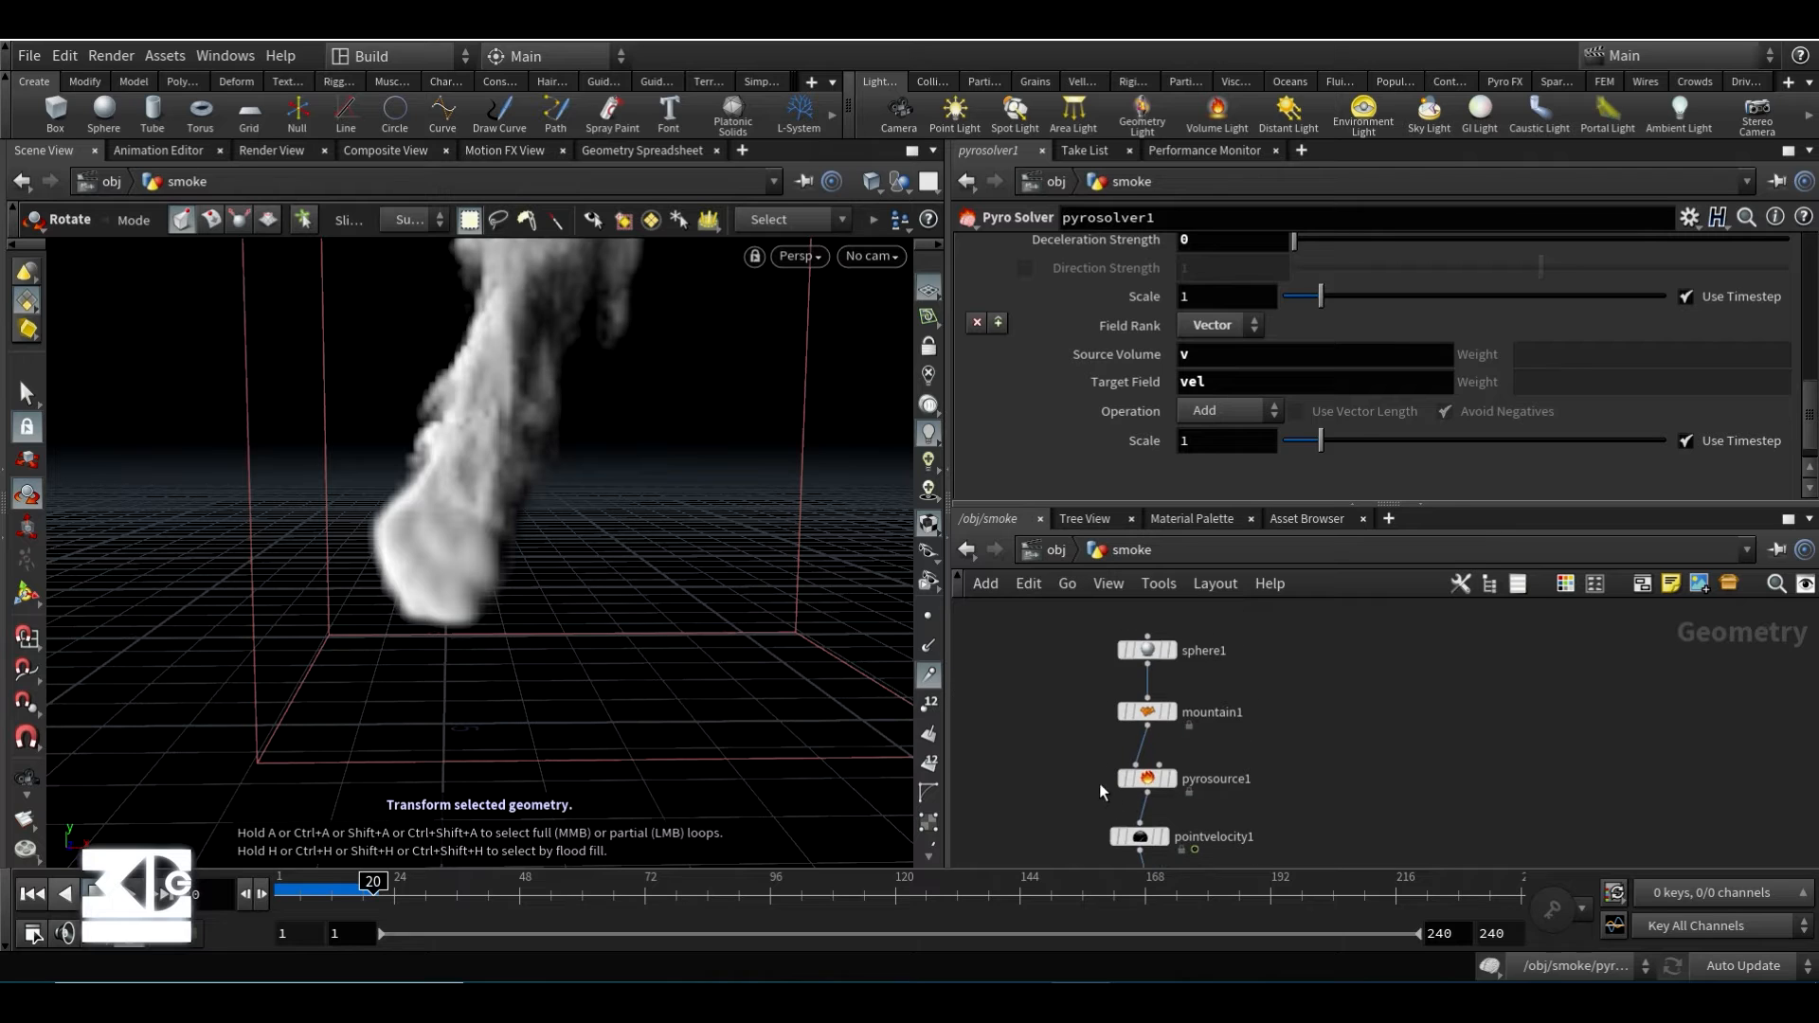
pyautogui.moveTo(1066, 630); pyautogui.dragTo(1100, 601, button='middle')
pyautogui.moveTo(1136, 804); pyautogui.dragTo(1141, 736, button='middle')
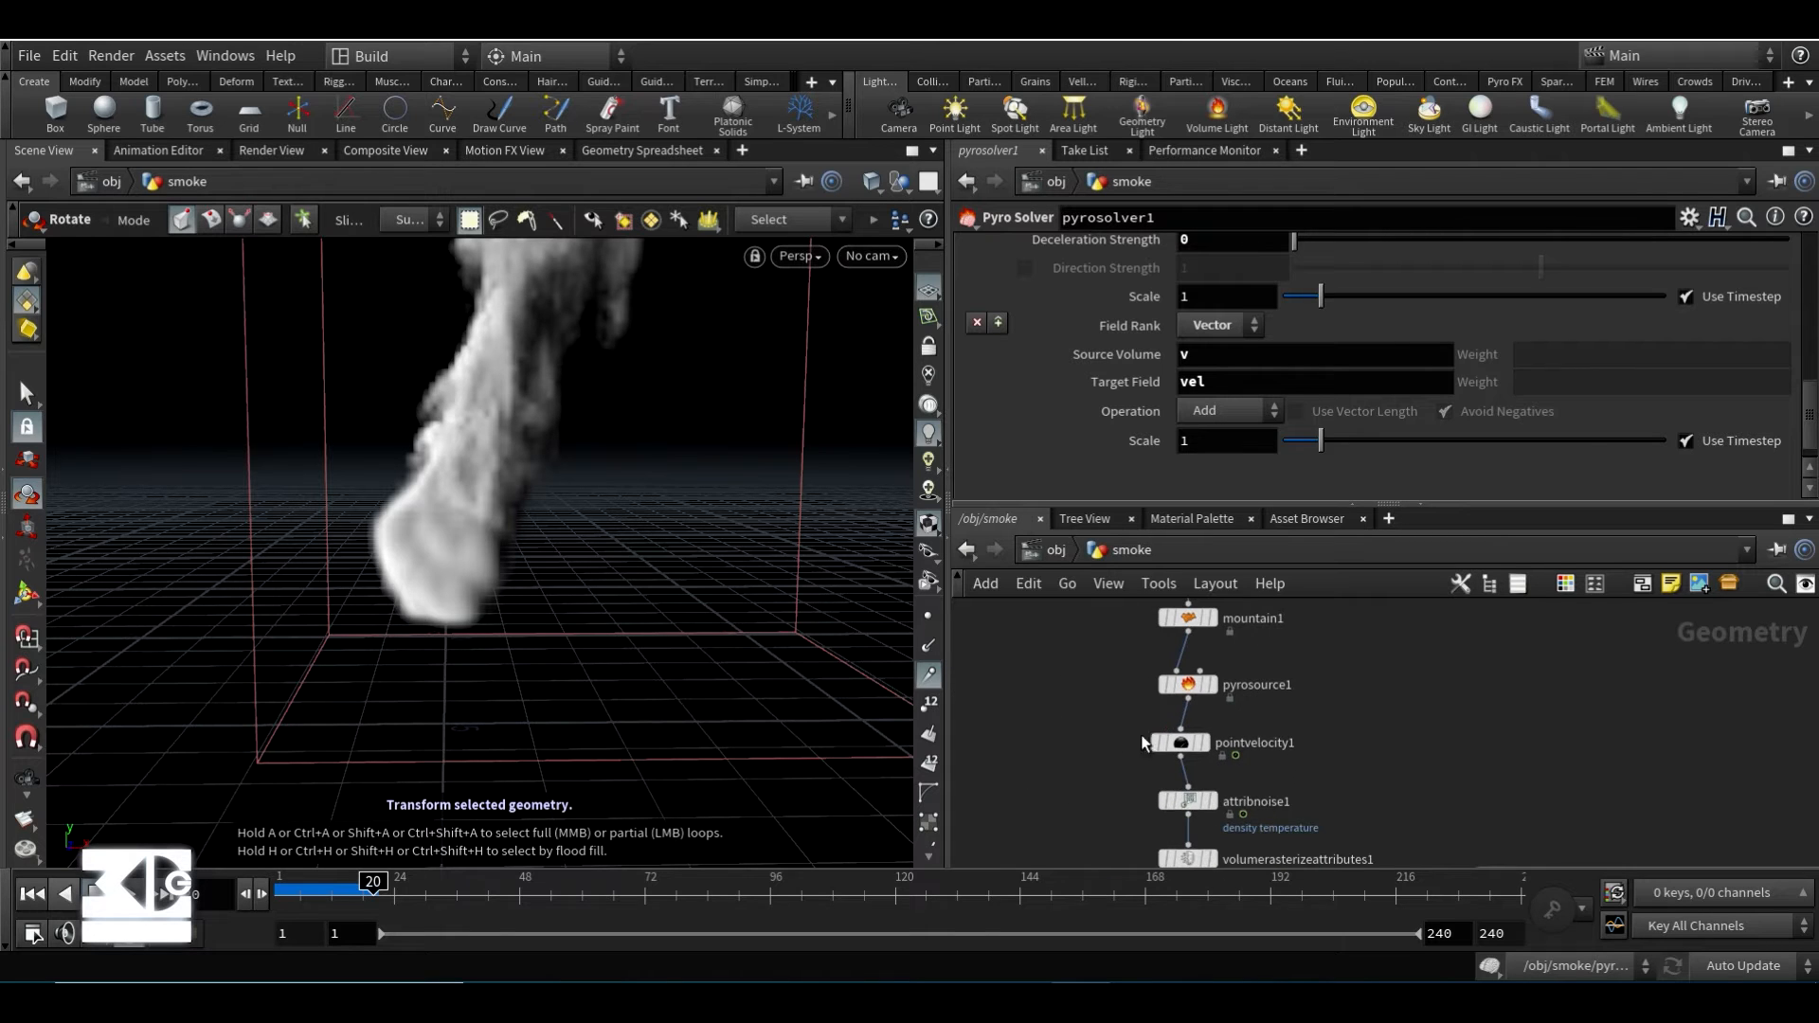
pyautogui.click(1175, 743)
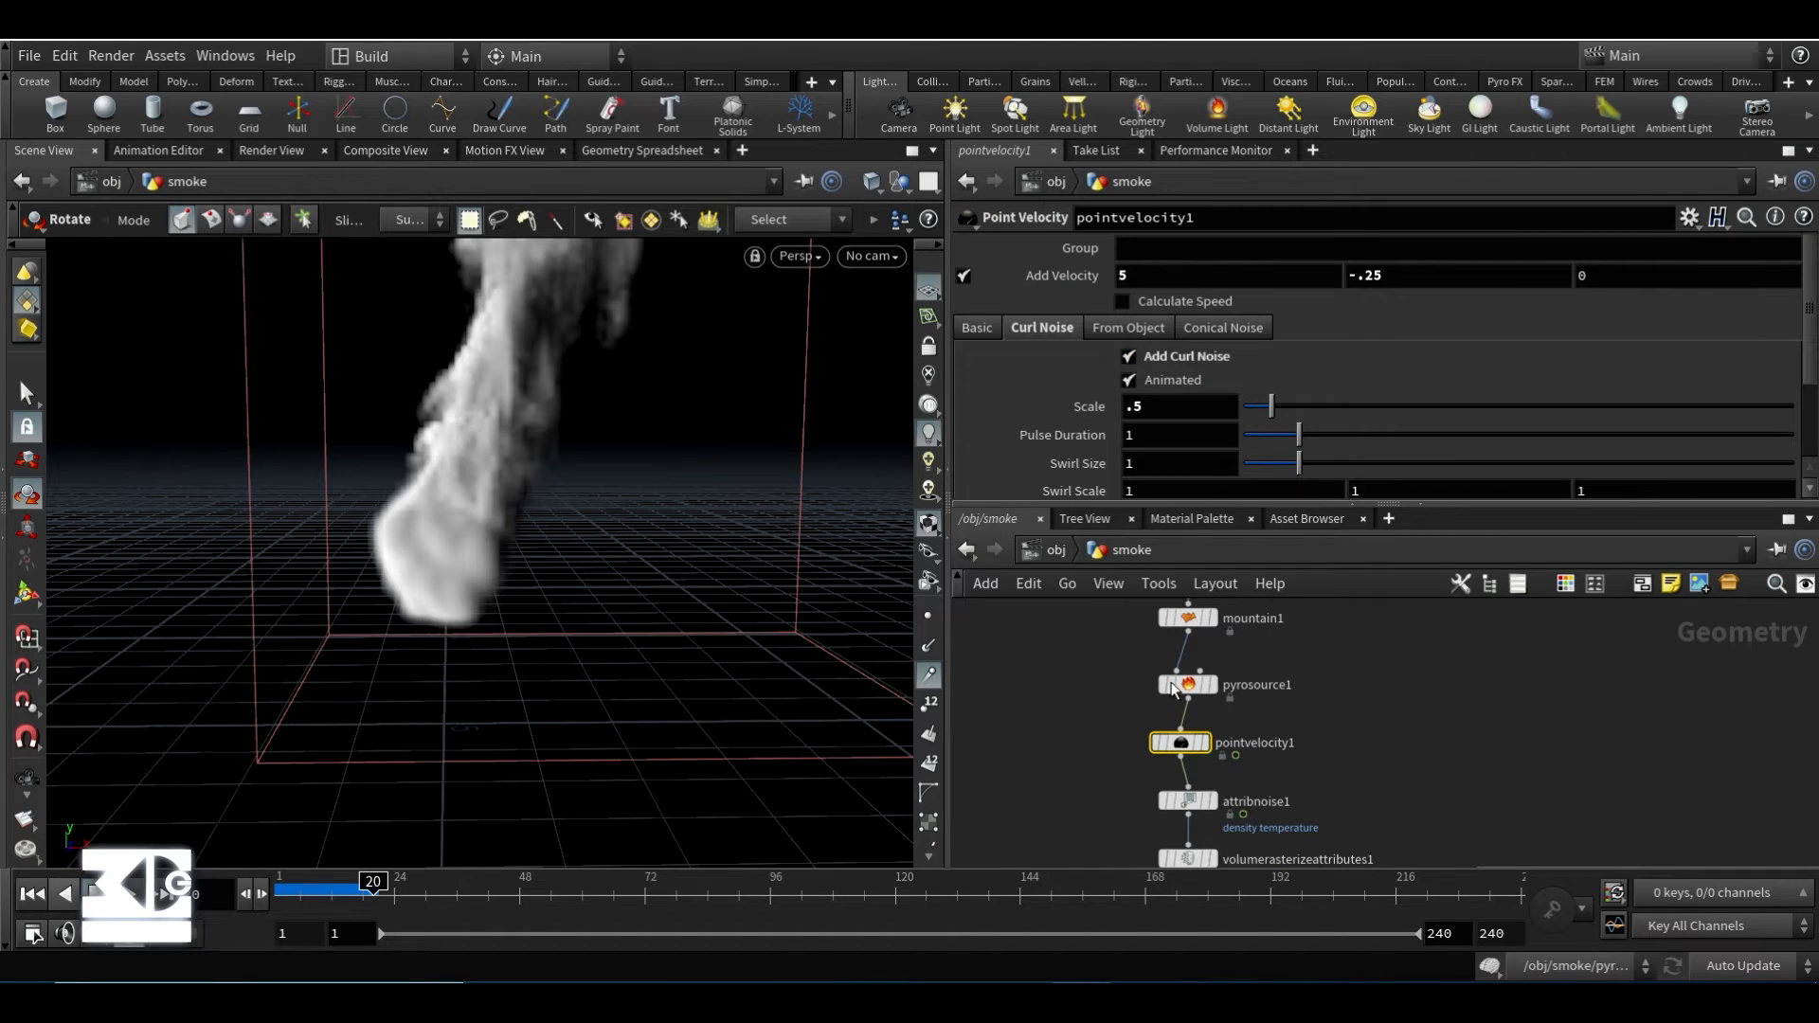
pyautogui.doubleClick(1127, 275)
pyautogui.write('10')
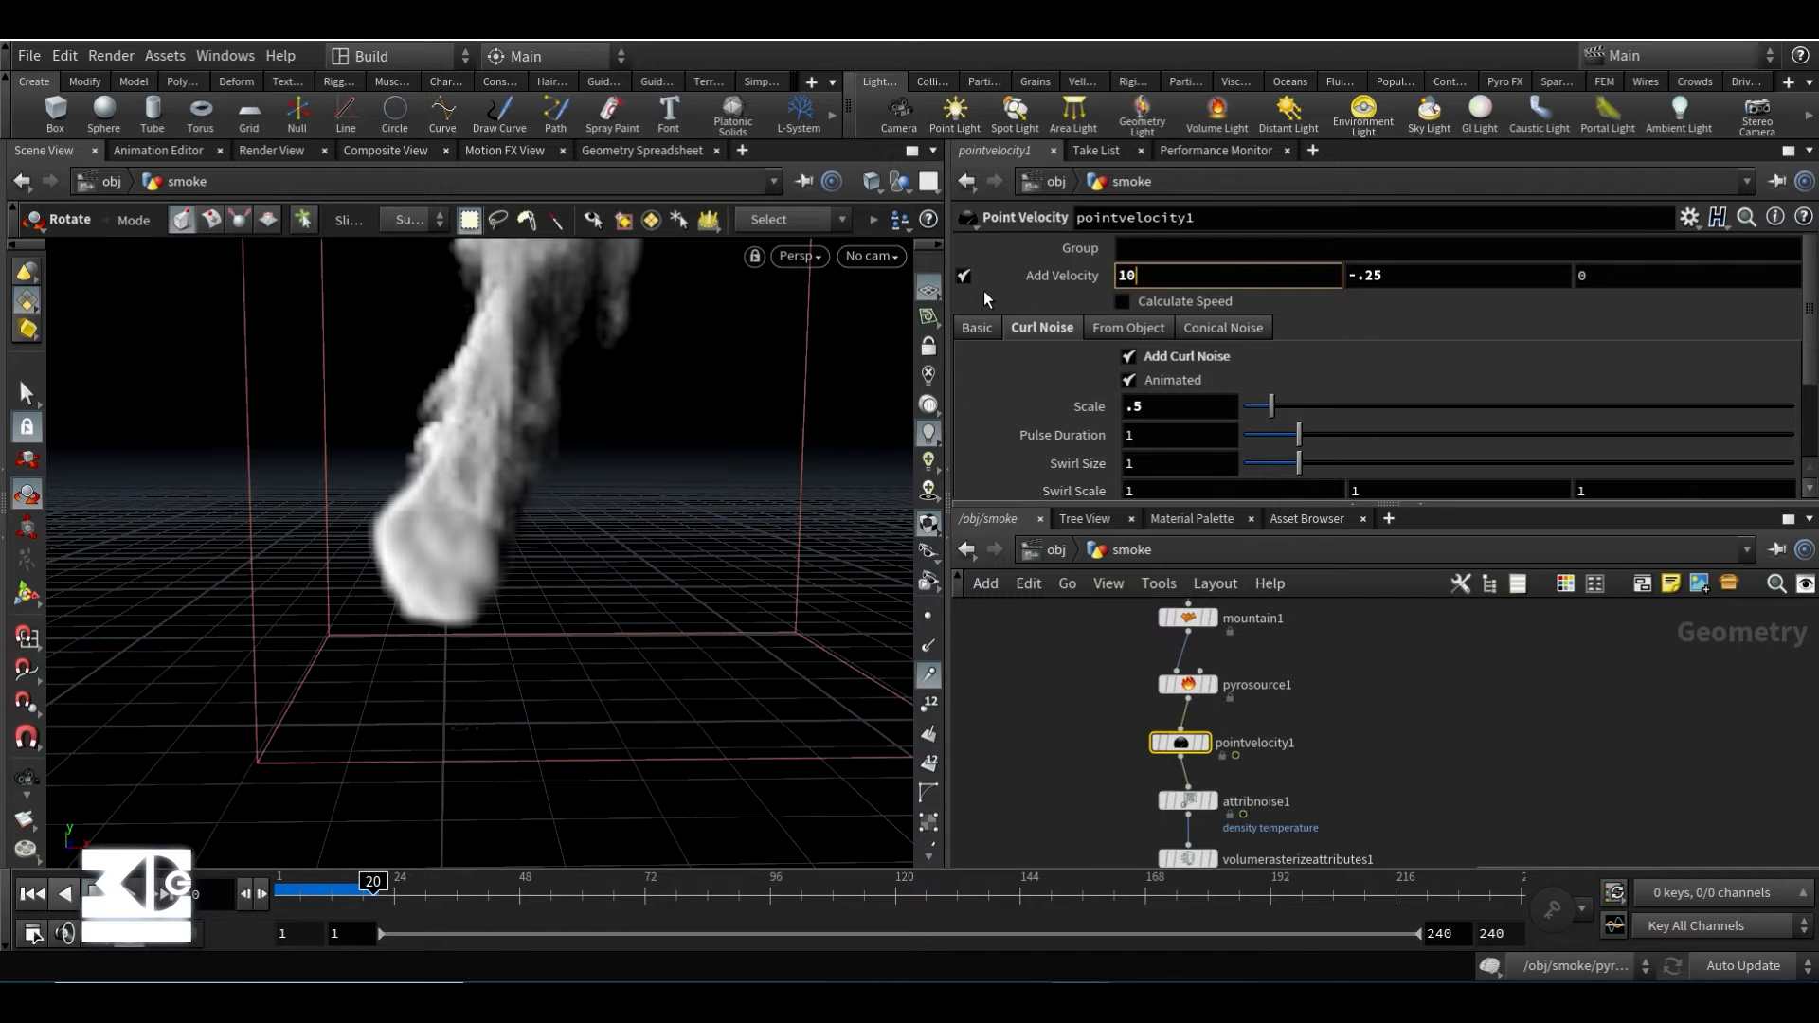
pyautogui.press('Return')
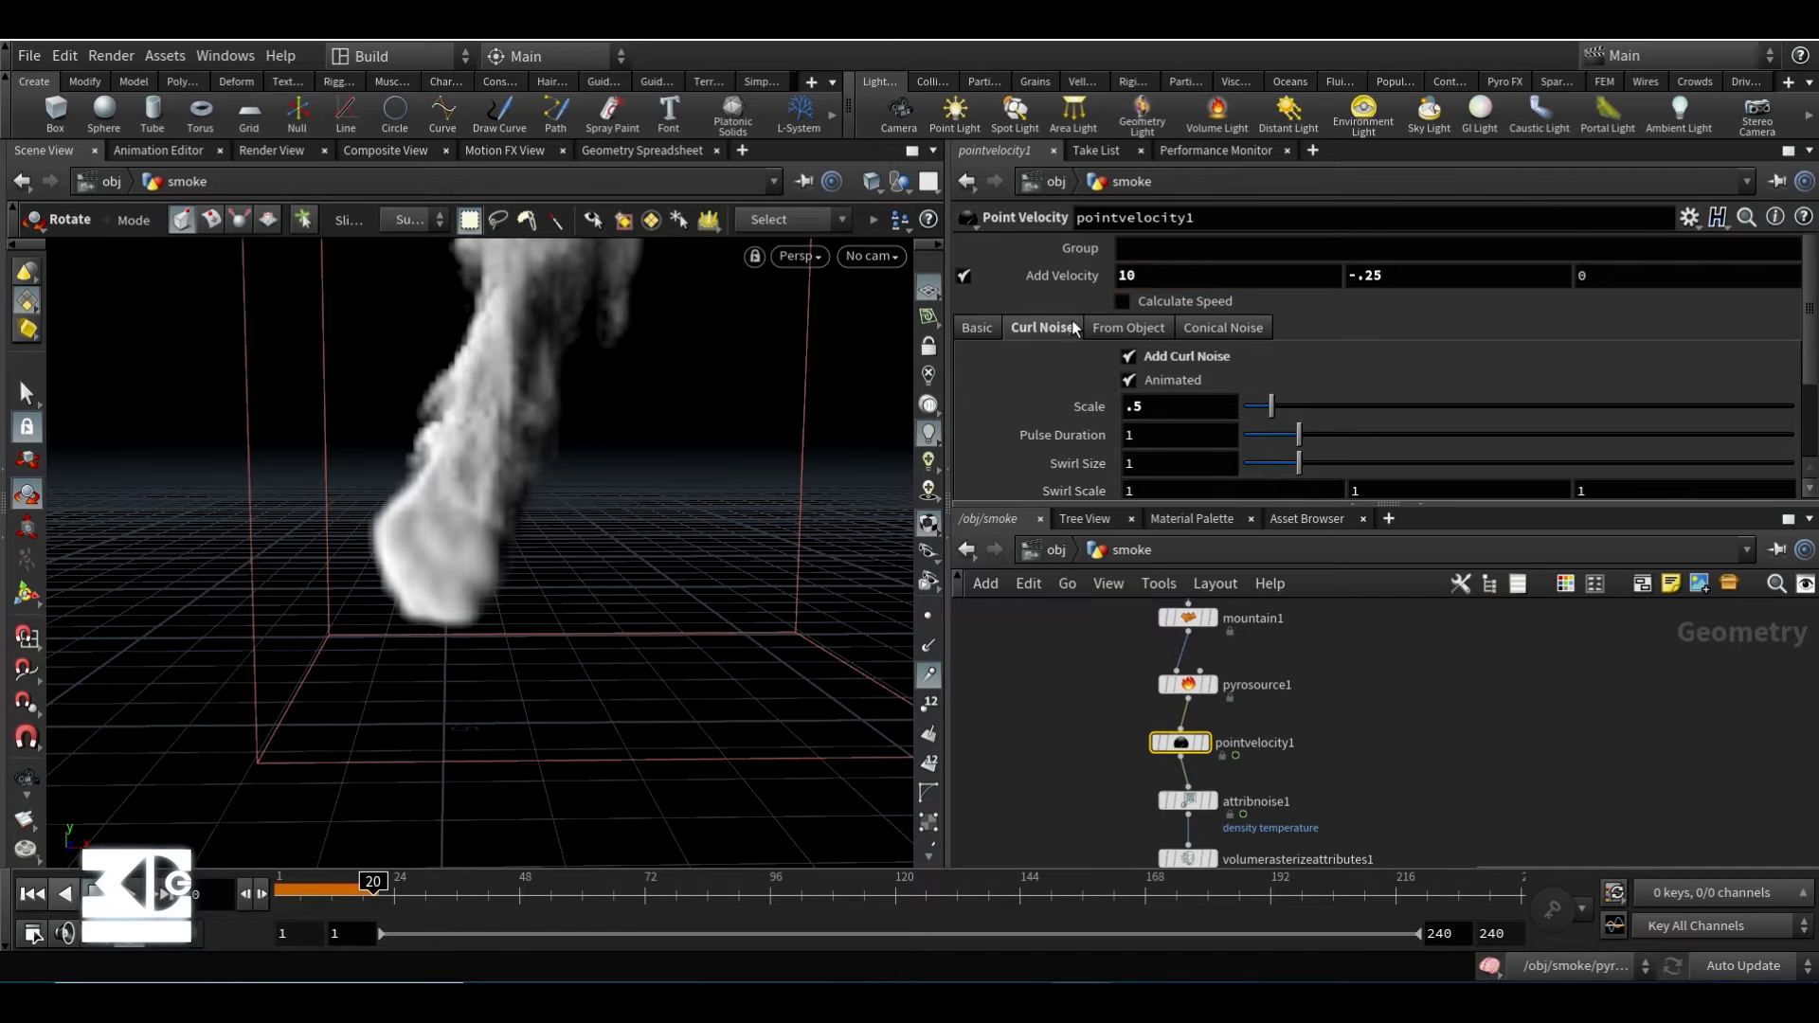
pyautogui.click(33, 893)
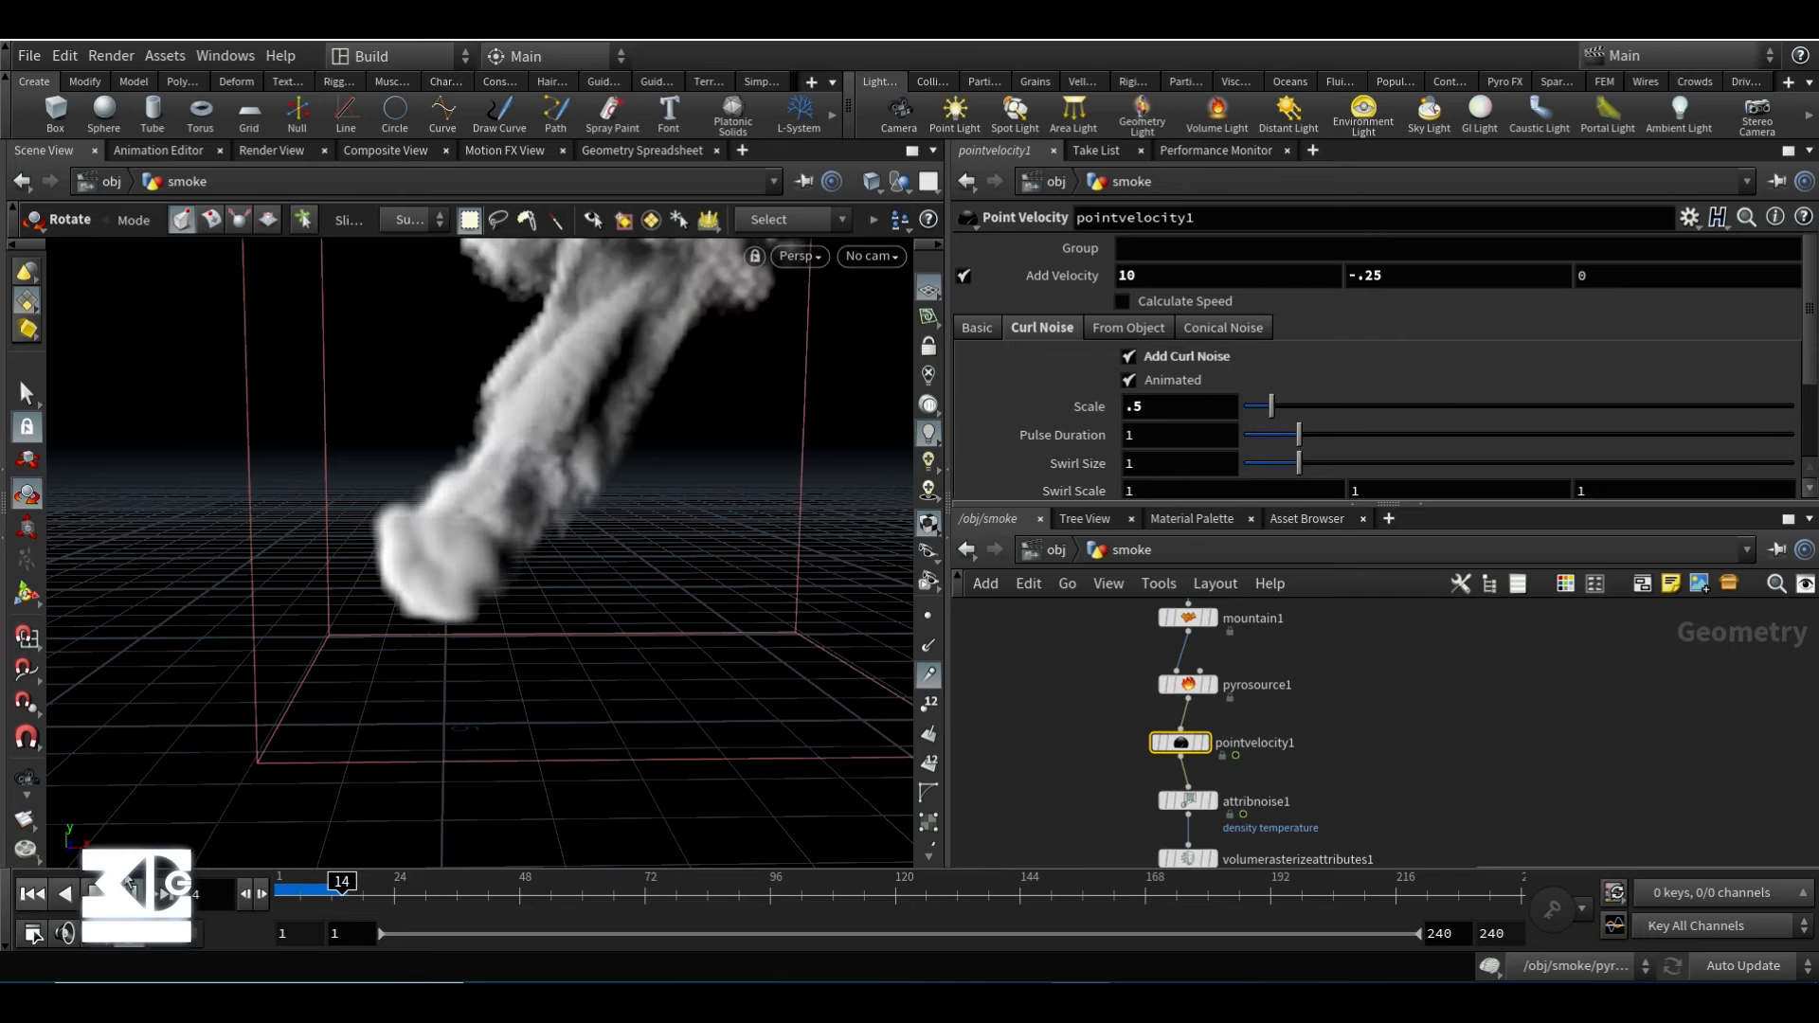
# - Set pointvelocity1's Add Velocity X value to 20 and rerun the simulation from the first frame
pyautogui.doubleClick(1128, 275)
pyautogui.write('20')
pyautogui.press('Return')
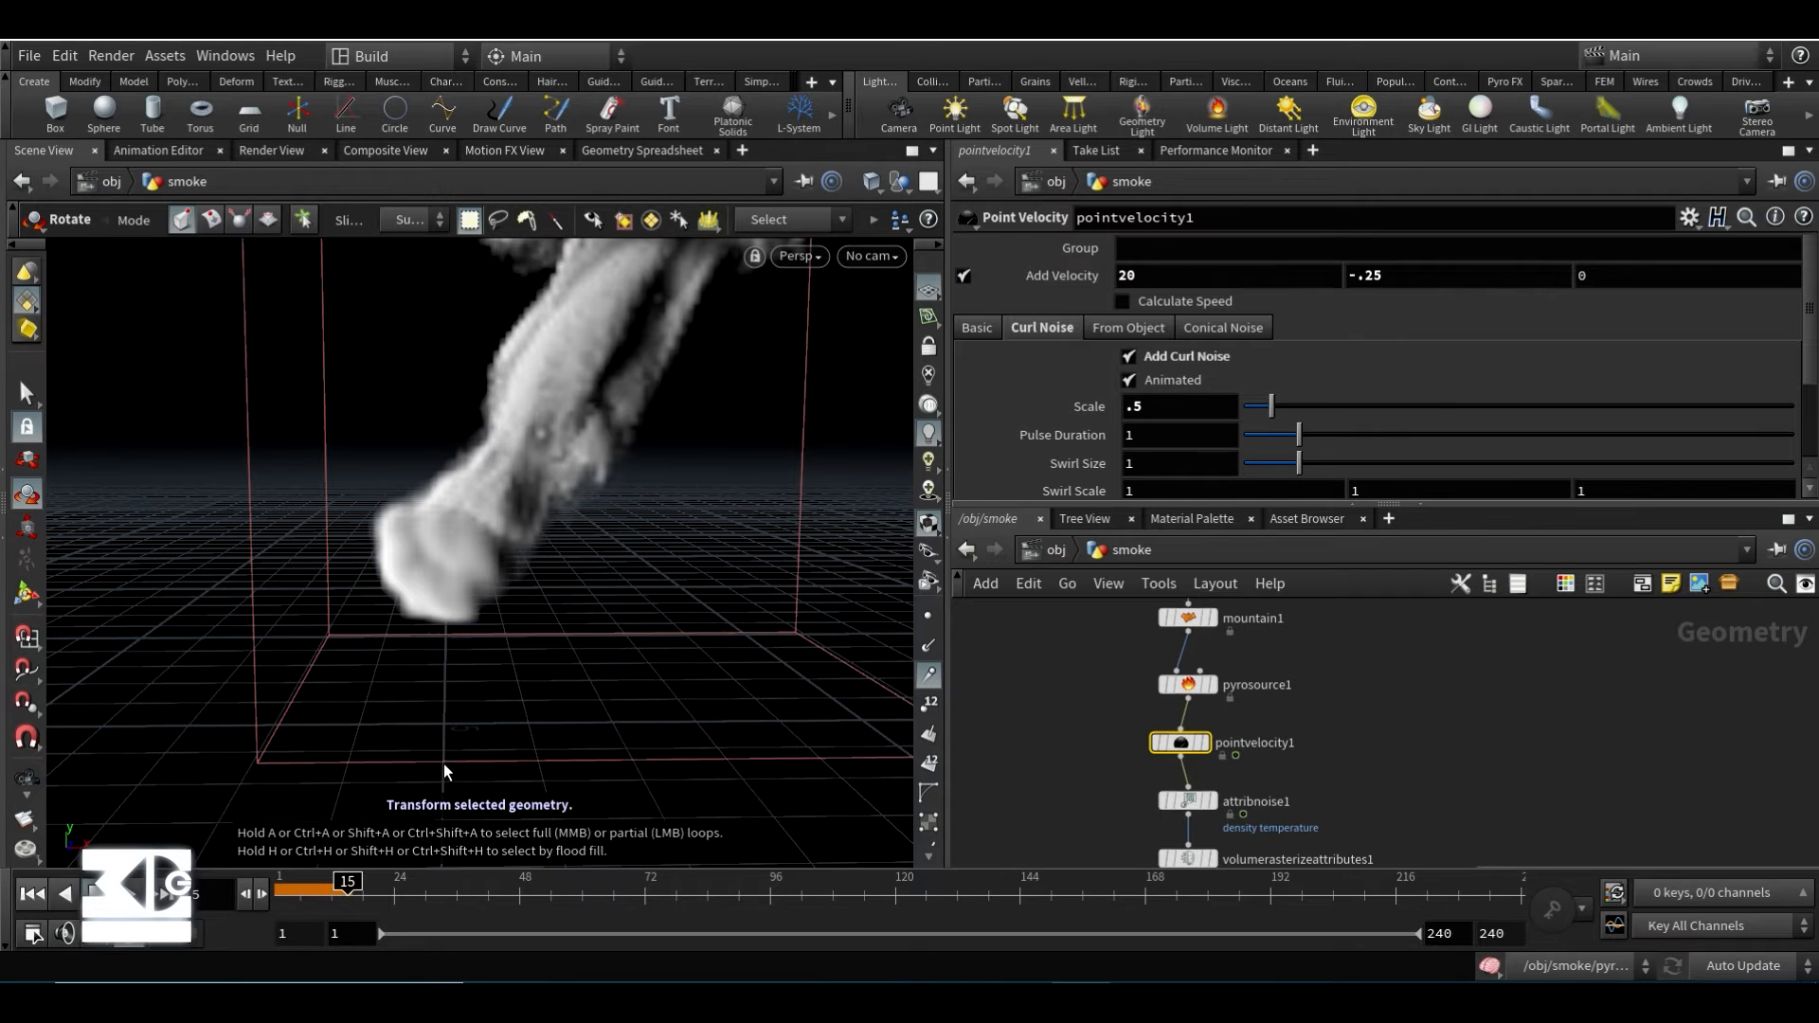
pyautogui.click(32, 893)
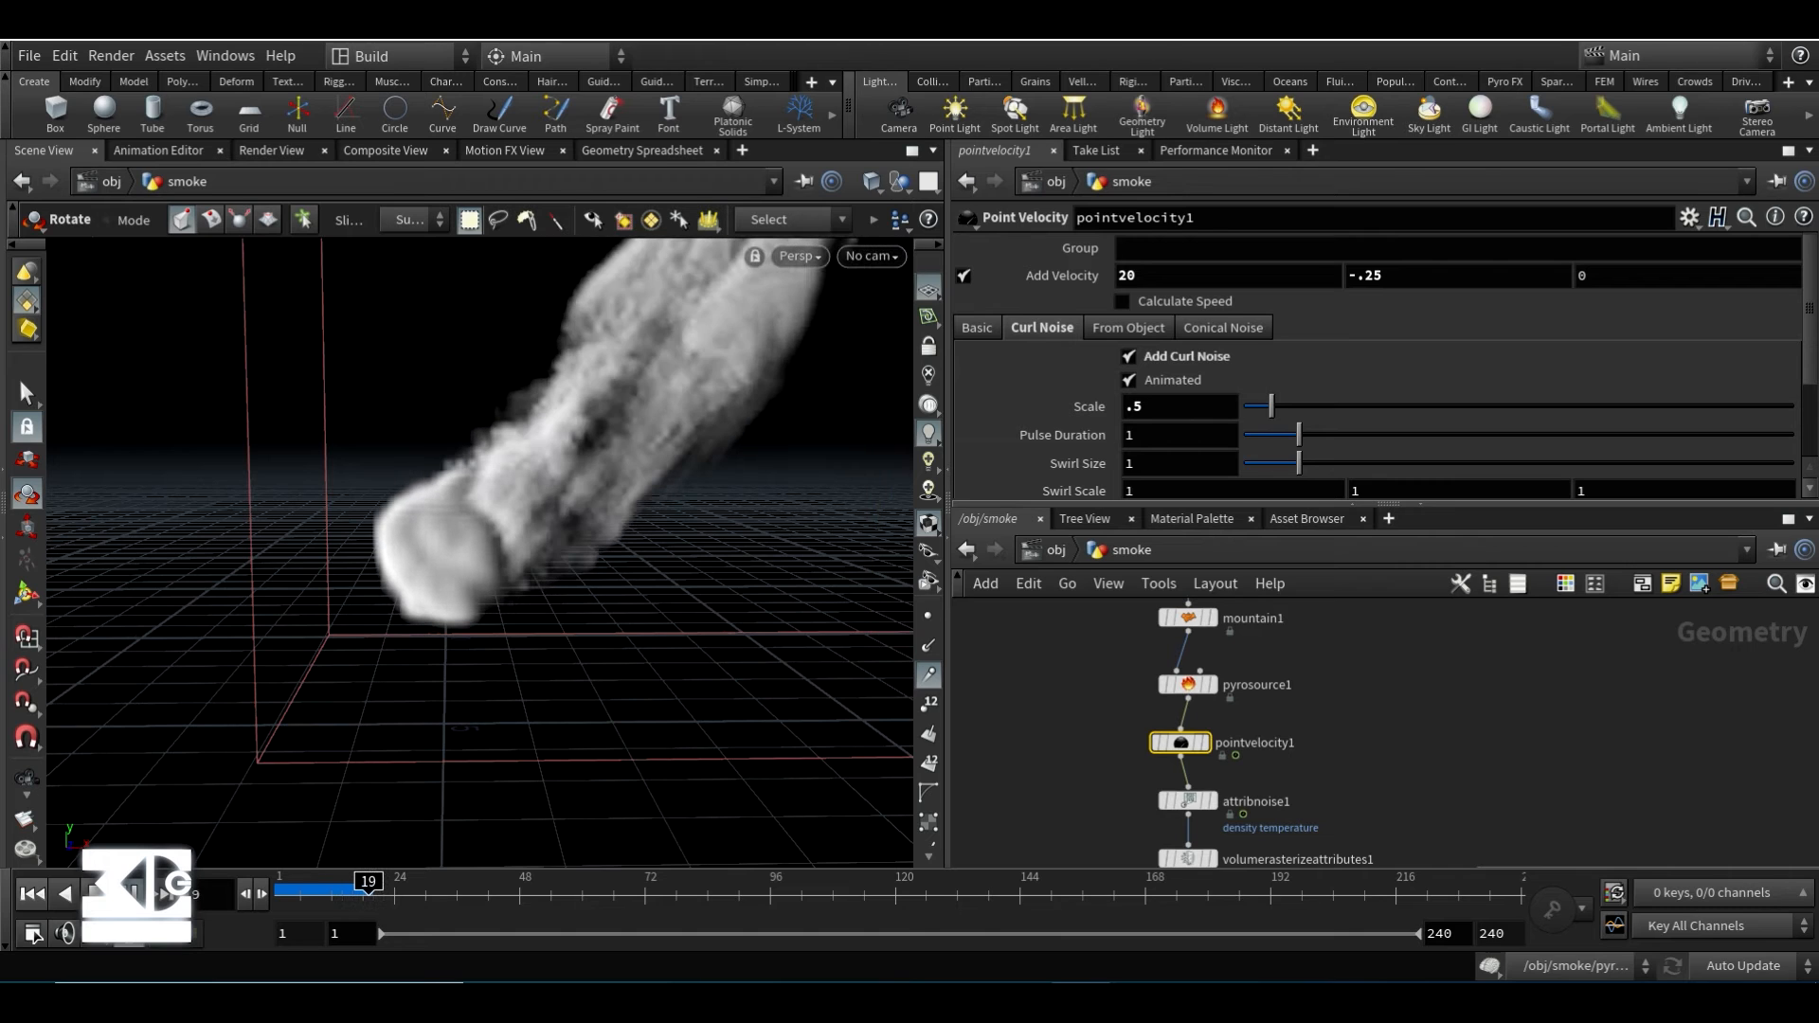
# - Set pointvelocity1's Add Velocity X value to 100 and return to the first frame
pyautogui.click(1178, 277)
pyautogui.click(1109, 334)
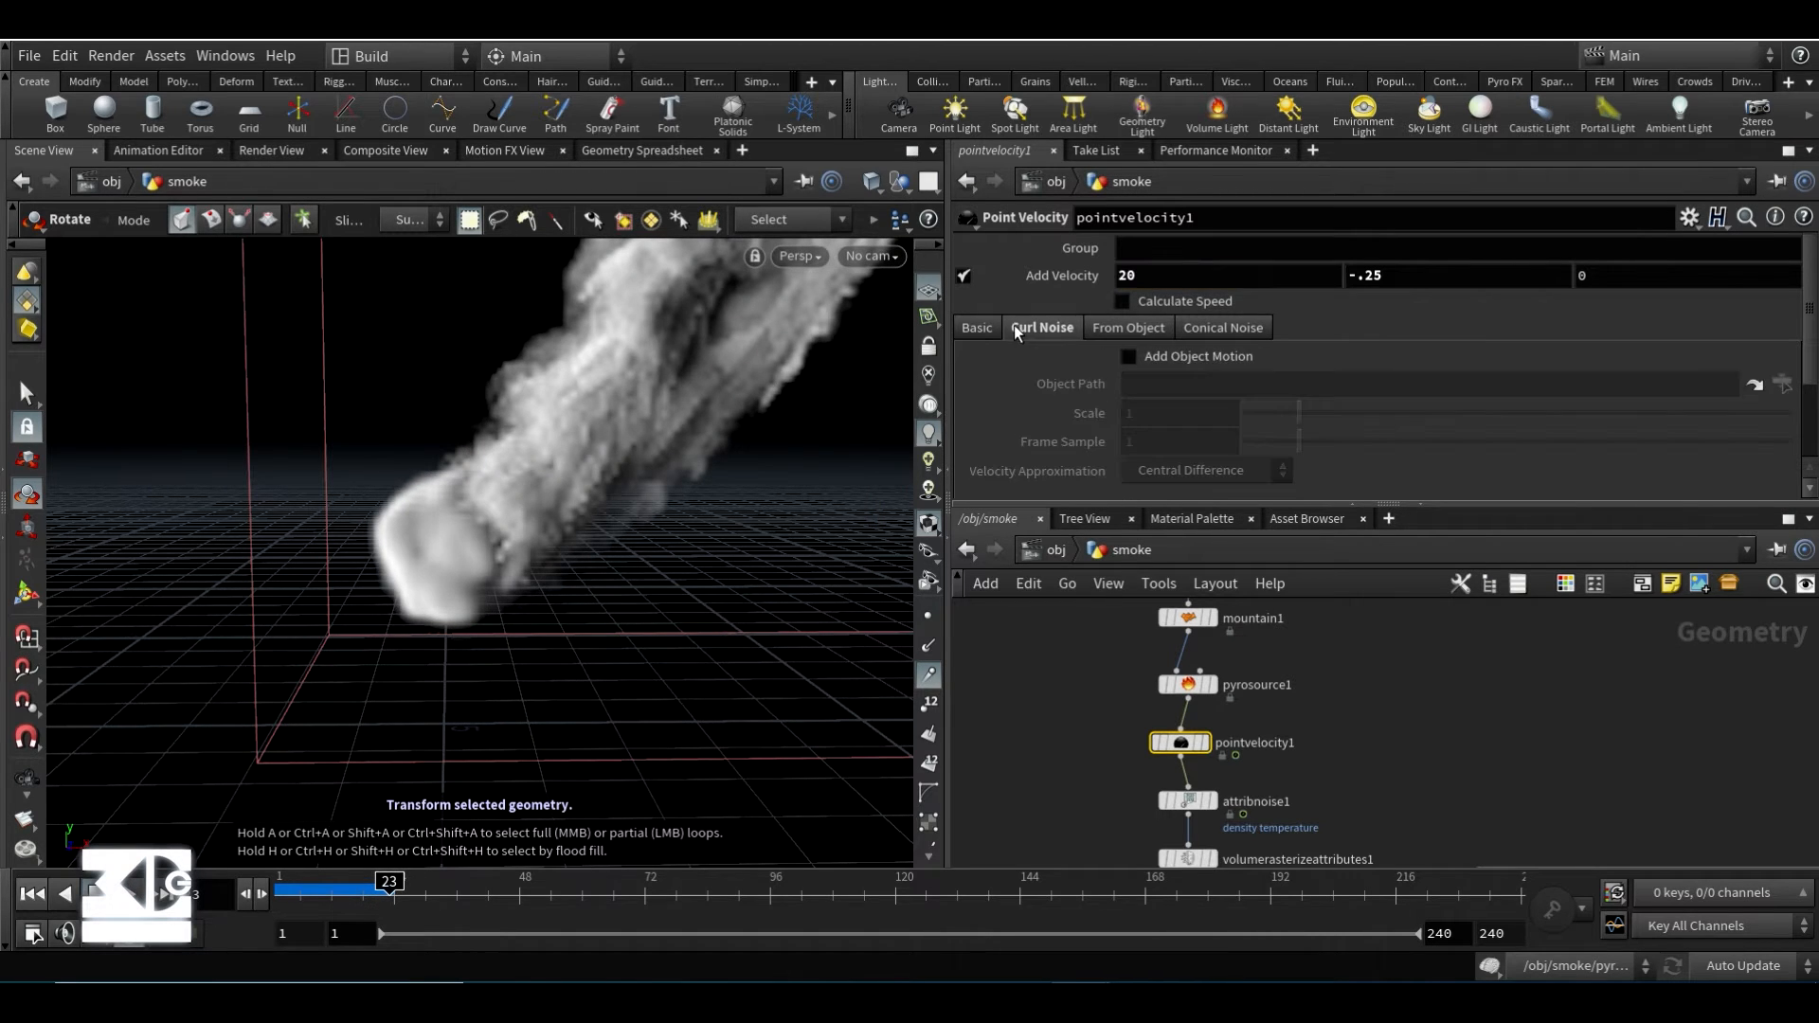
pyautogui.click(1015, 328)
pyautogui.moveTo(1134, 276); pyautogui.dragTo(975, 275)
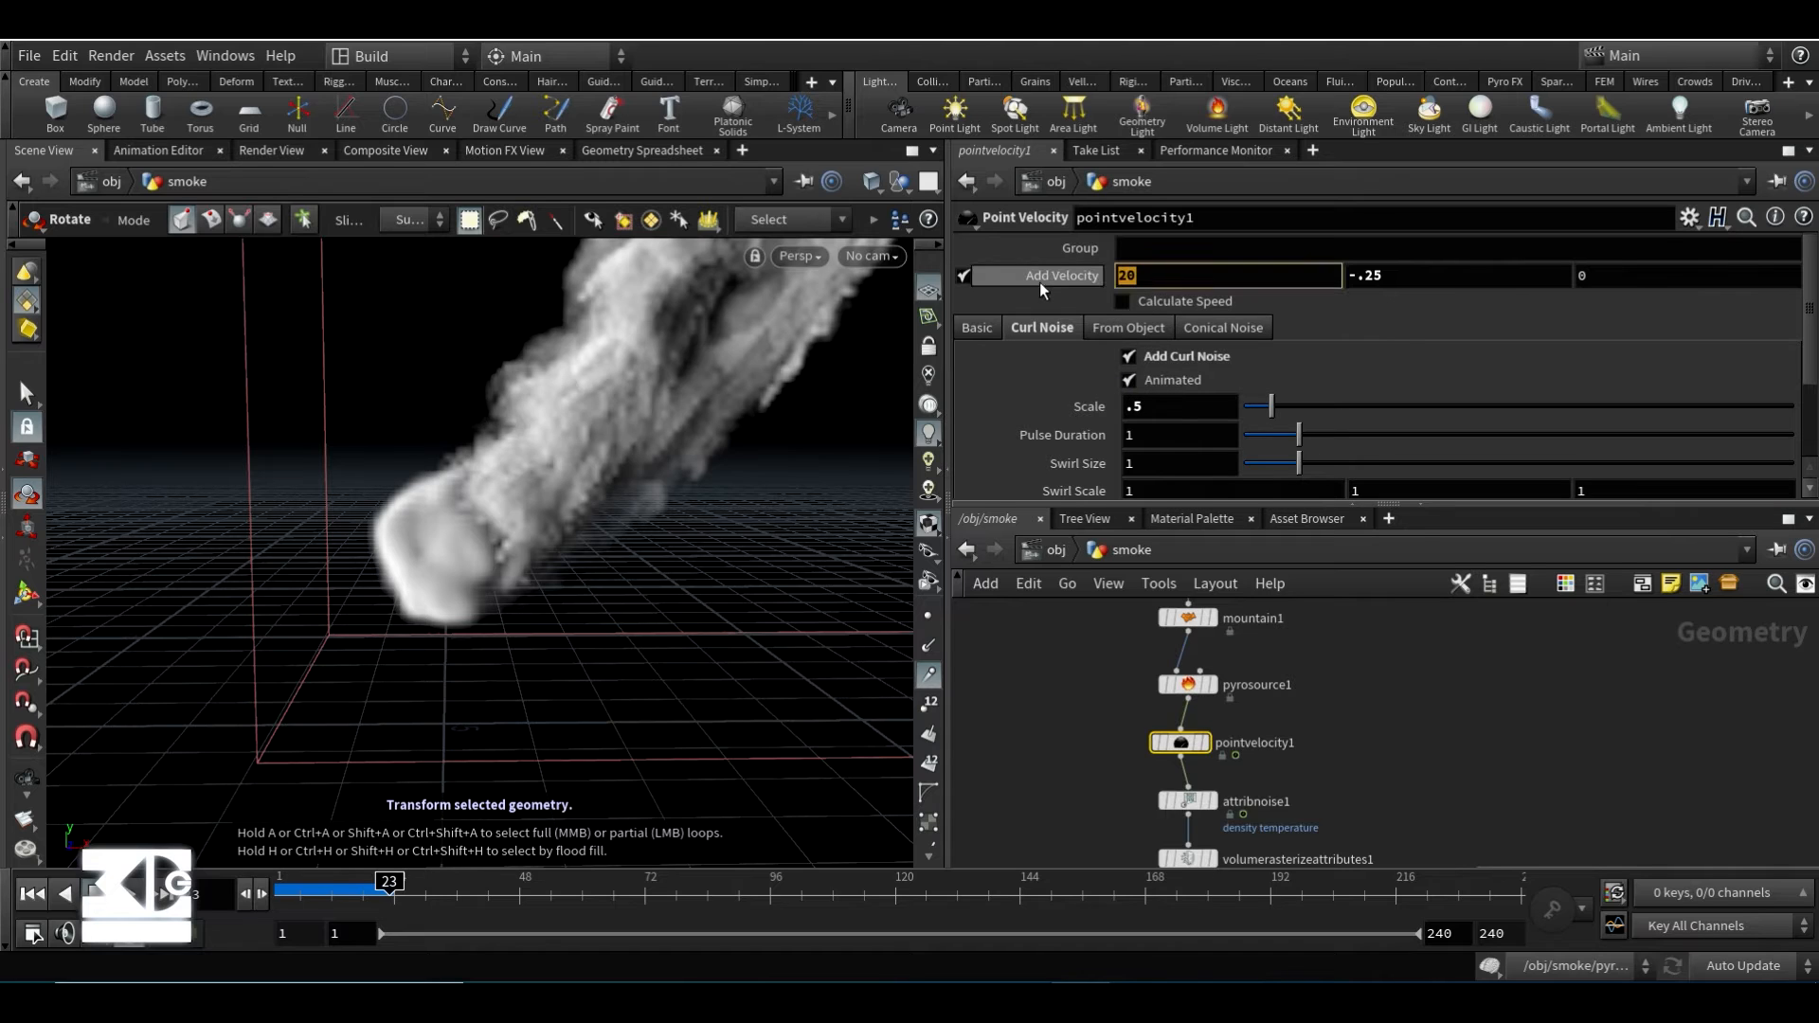
pyautogui.write('100')
pyautogui.press('Return')
pyautogui.click(24, 891)
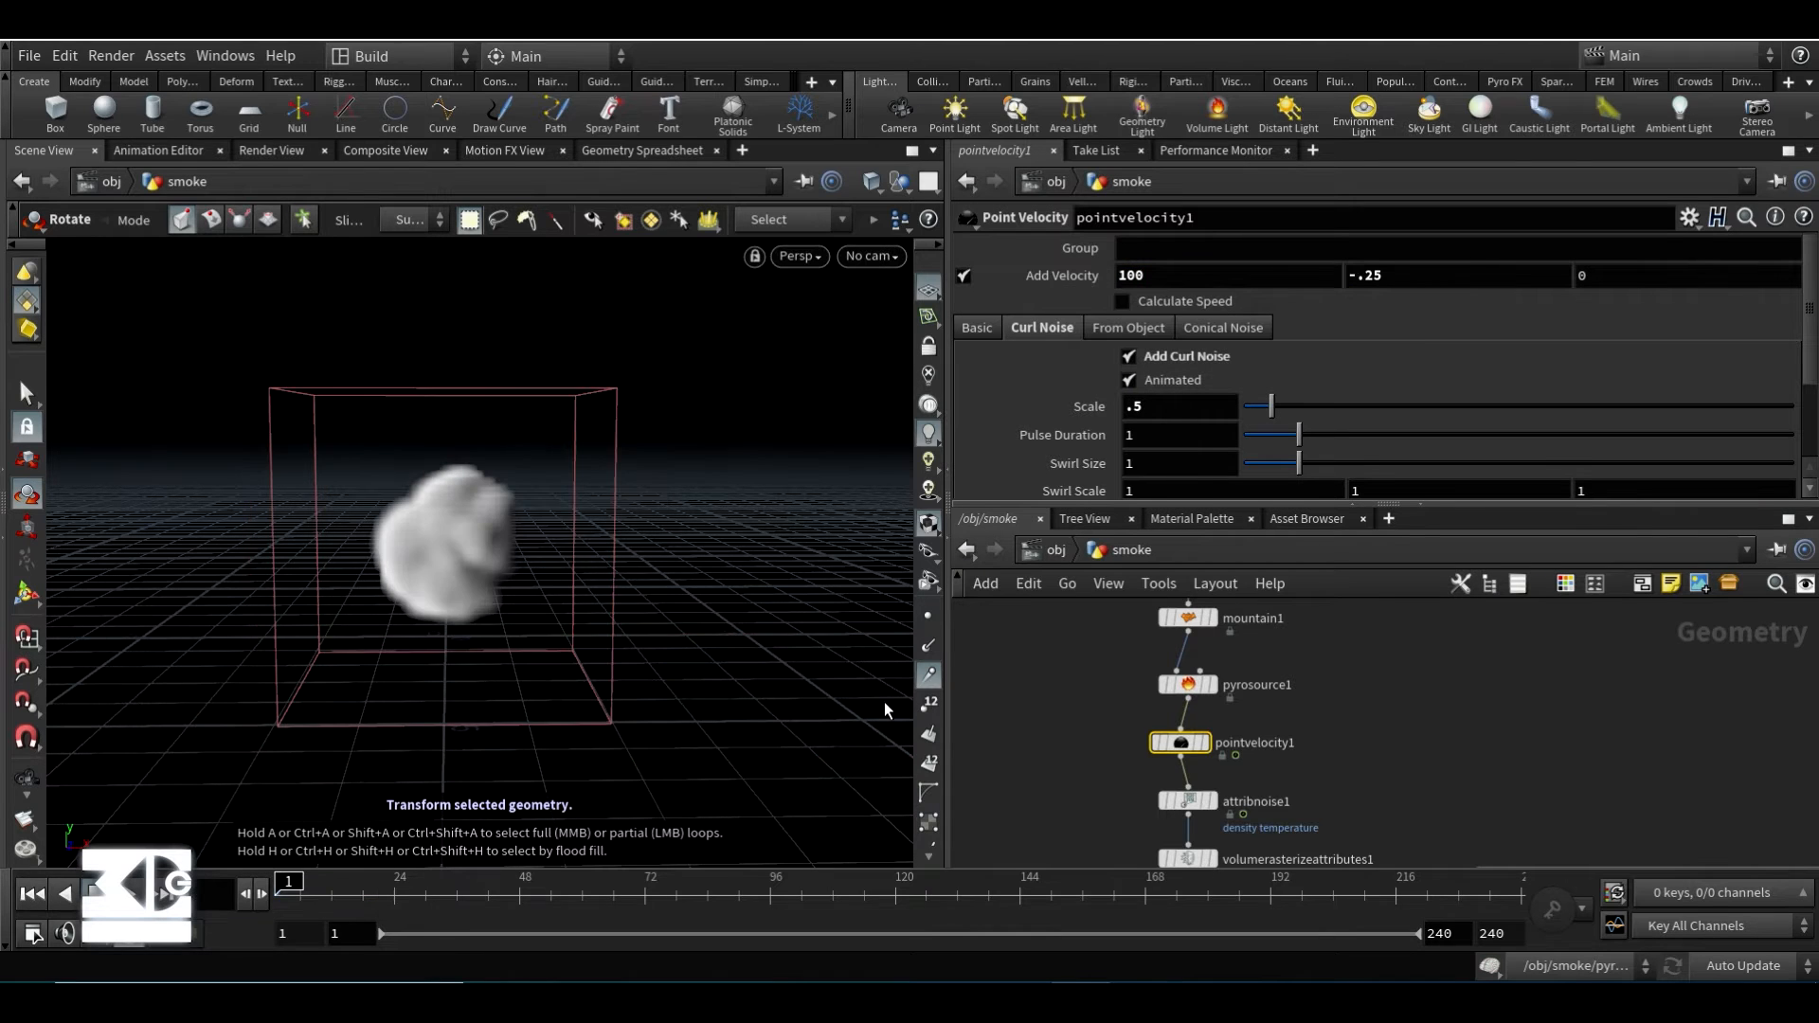
# - Display pointvelocity1 to check its velocity trails, and switch the display back to pyrosolver1
pyautogui.click(1203, 742)
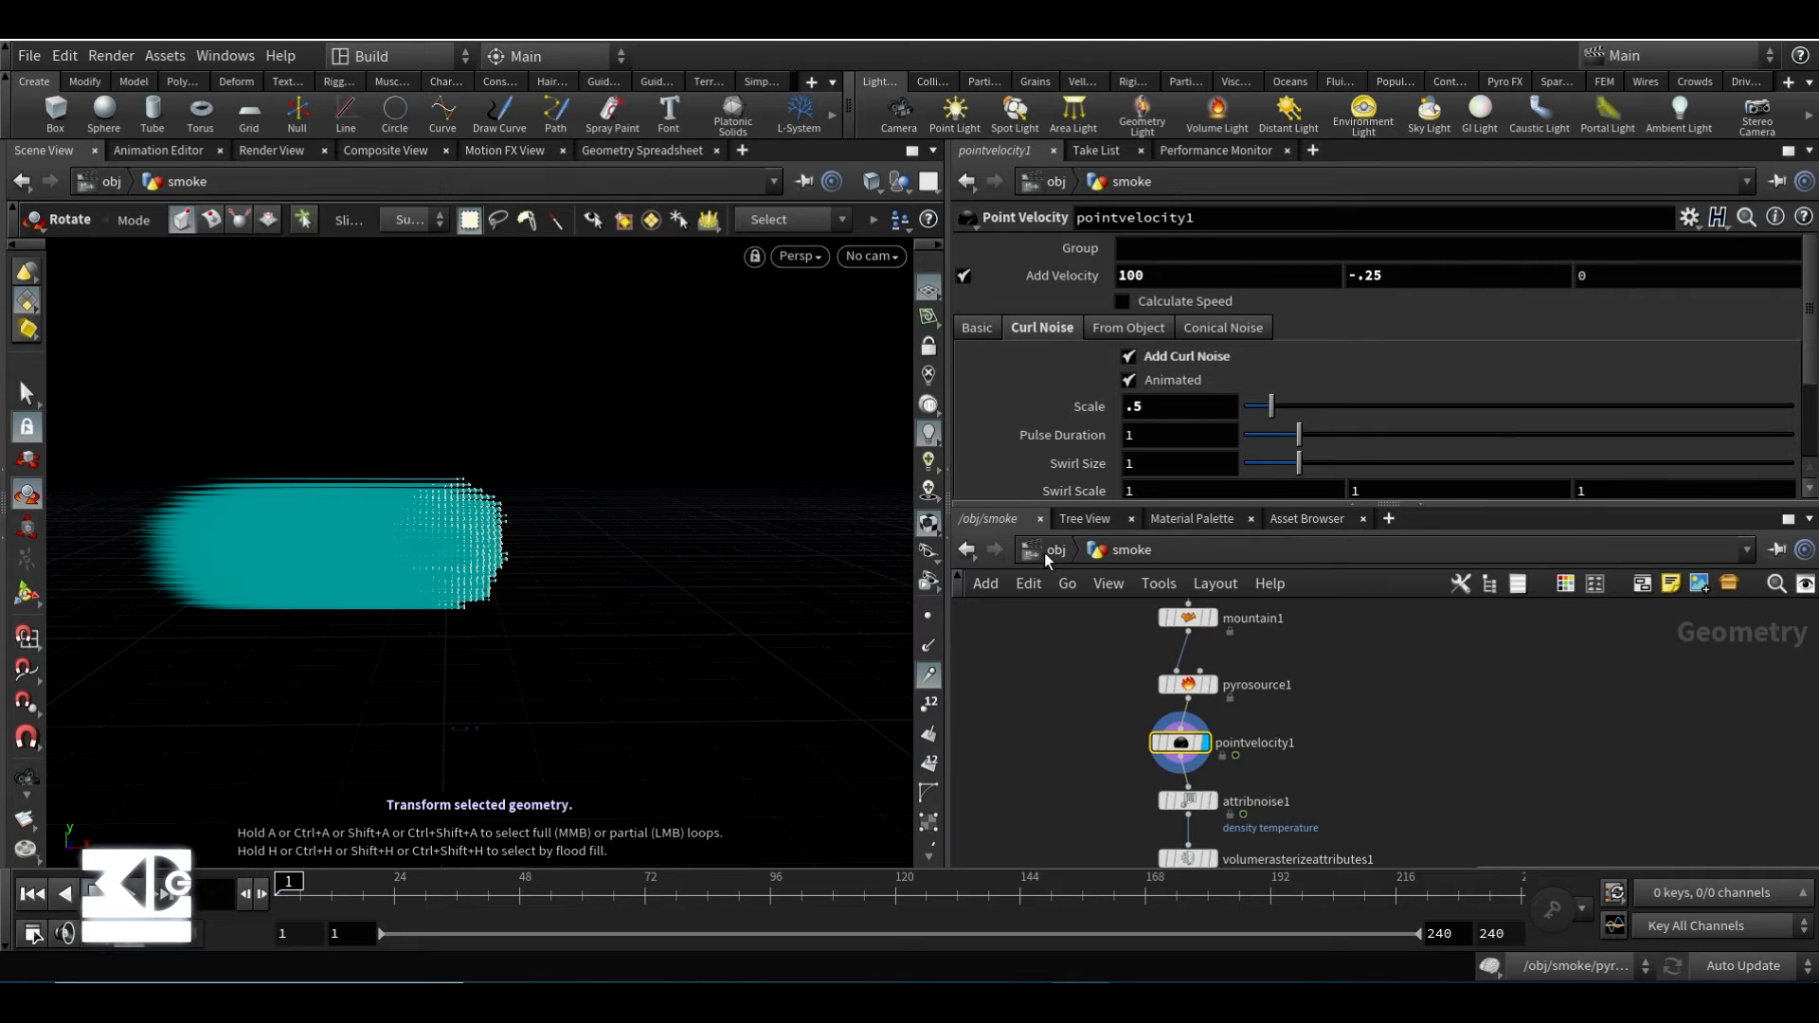
pyautogui.scroll(-2, 1059, 756)
pyautogui.moveTo(1066, 771); pyautogui.dragTo(1044, 714, button='middle')
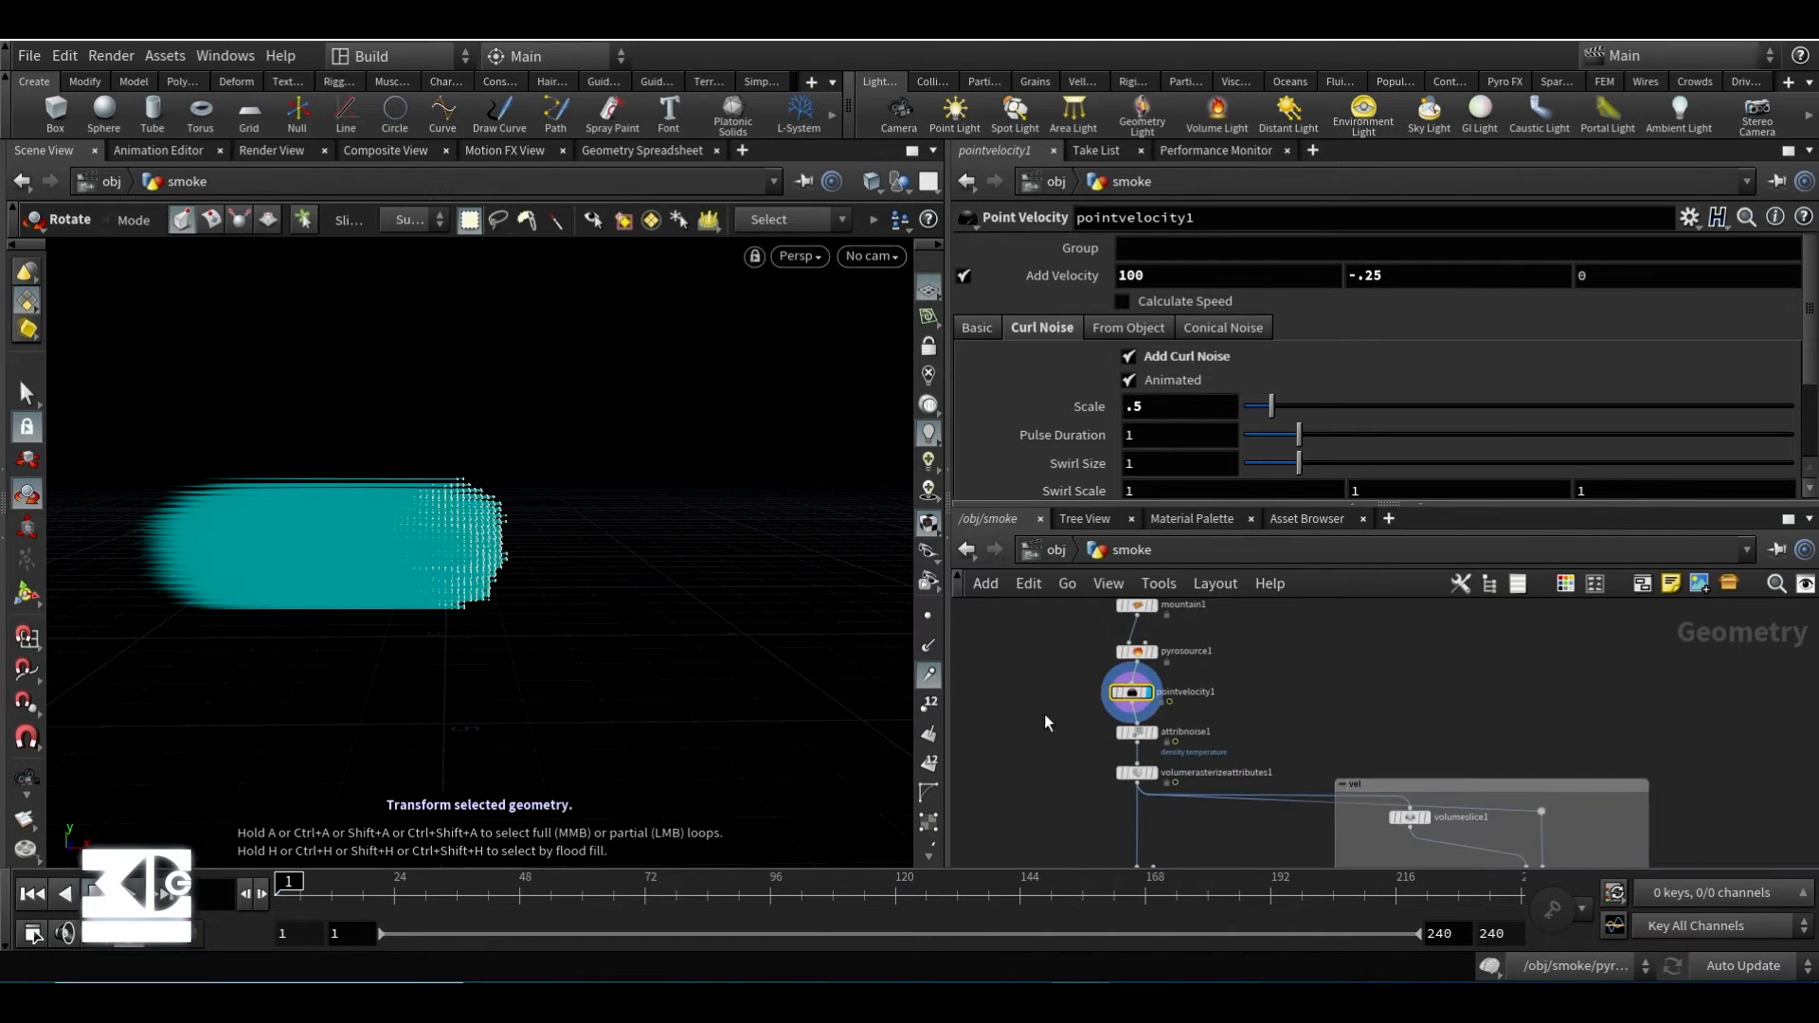
pyautogui.moveTo(1084, 842); pyautogui.dragTo(1077, 720, button='middle')
pyautogui.click(1154, 753)
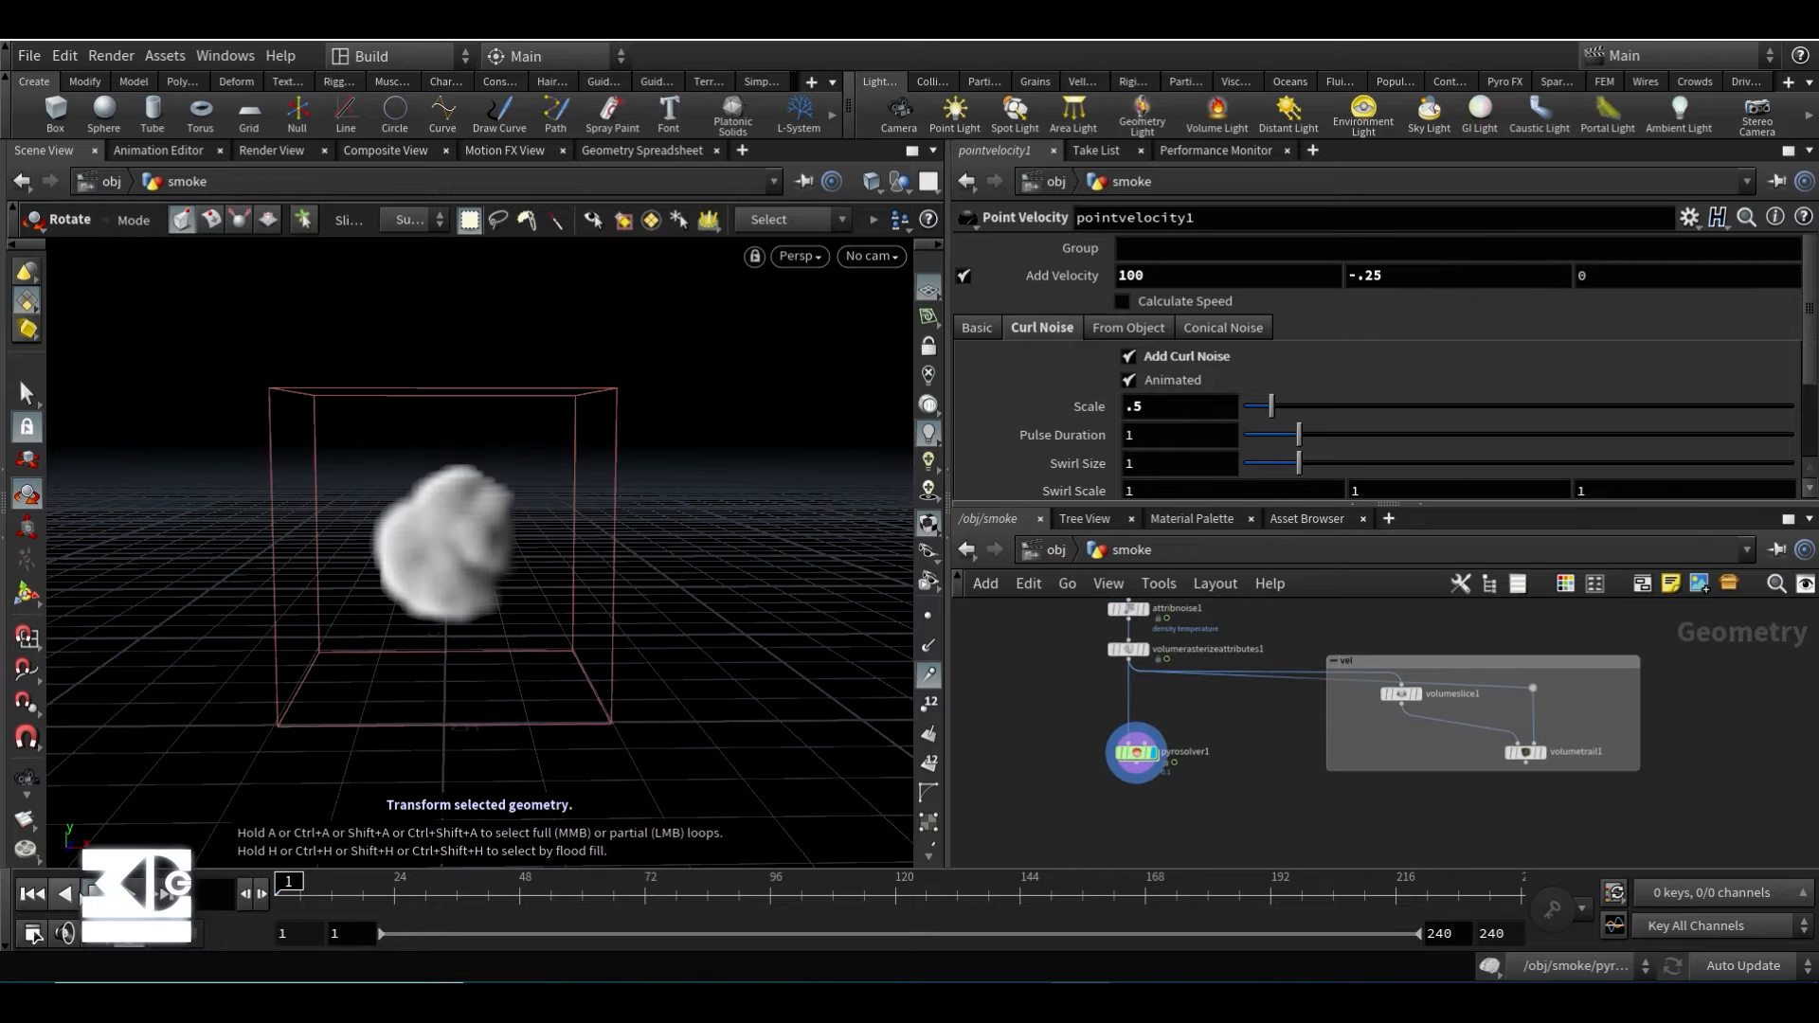
# - Play the smoke simulation and examine the whole plume from several distances
pyautogui.click(134, 894)
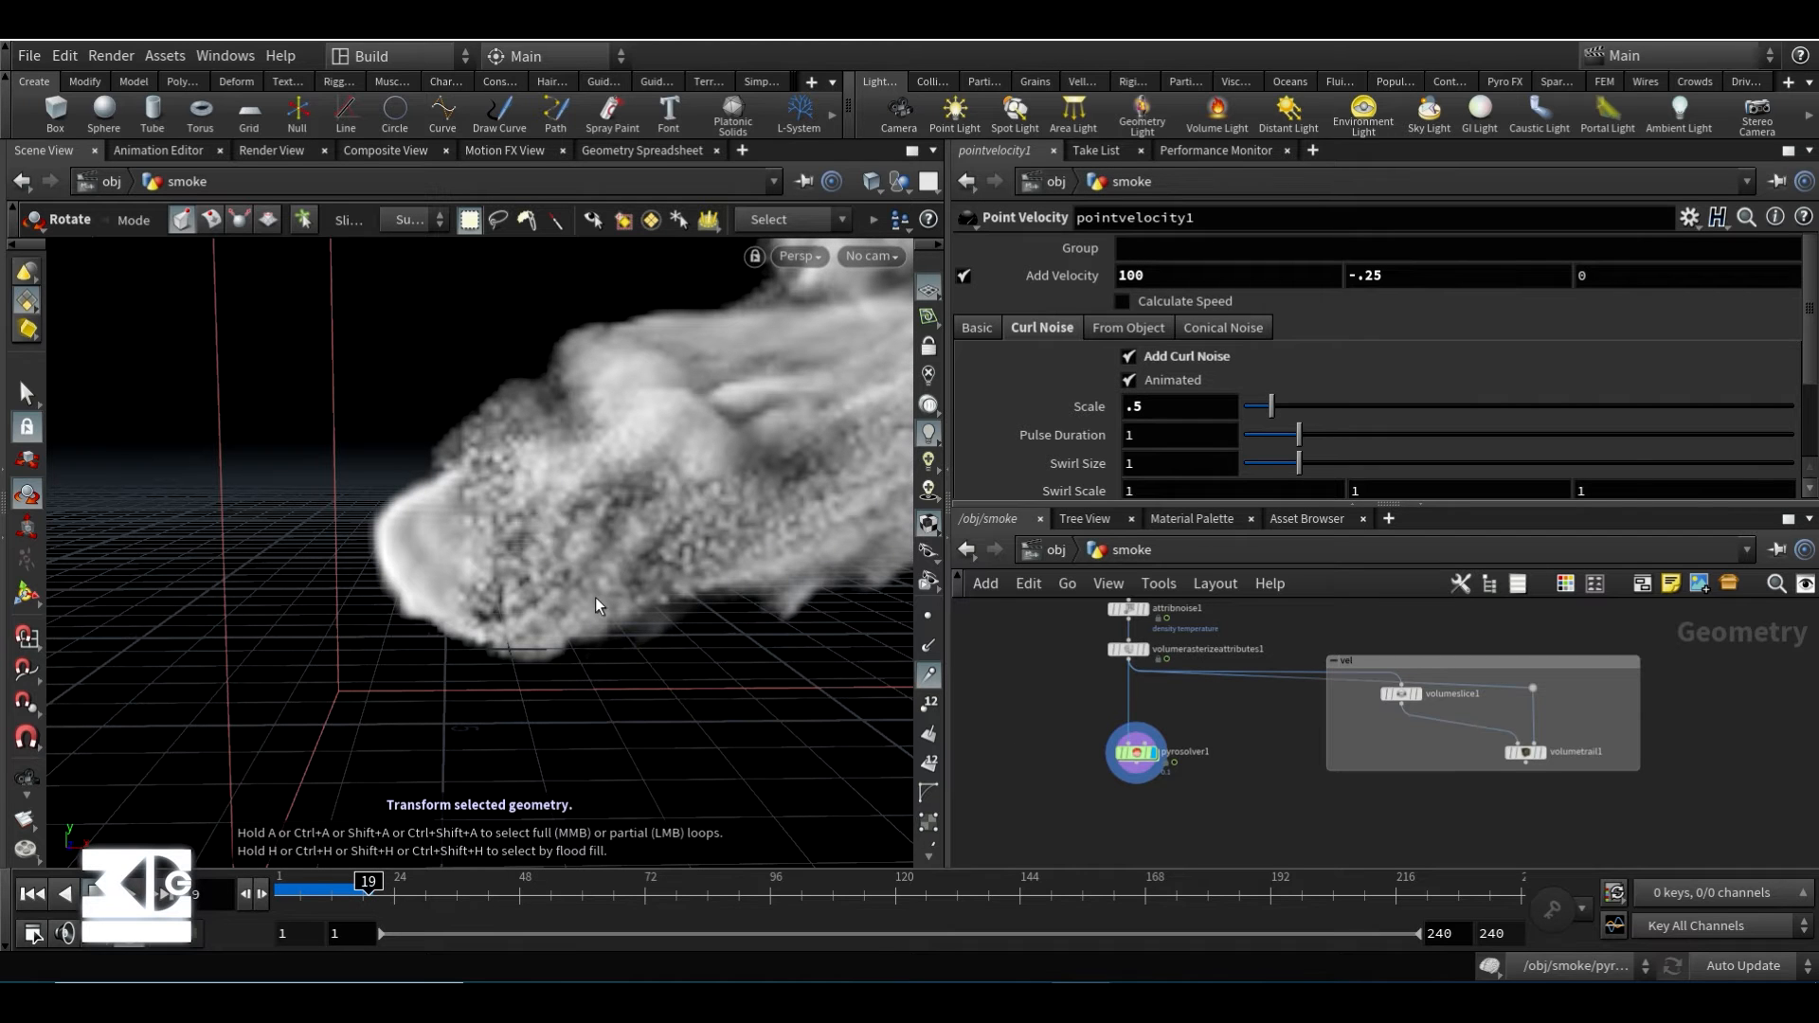
pyautogui.keyDown('alt'); pyautogui.moveTo(190, 599); pyautogui.dragTo(128, 668, button='right'); pyautogui.keyUp('alt')
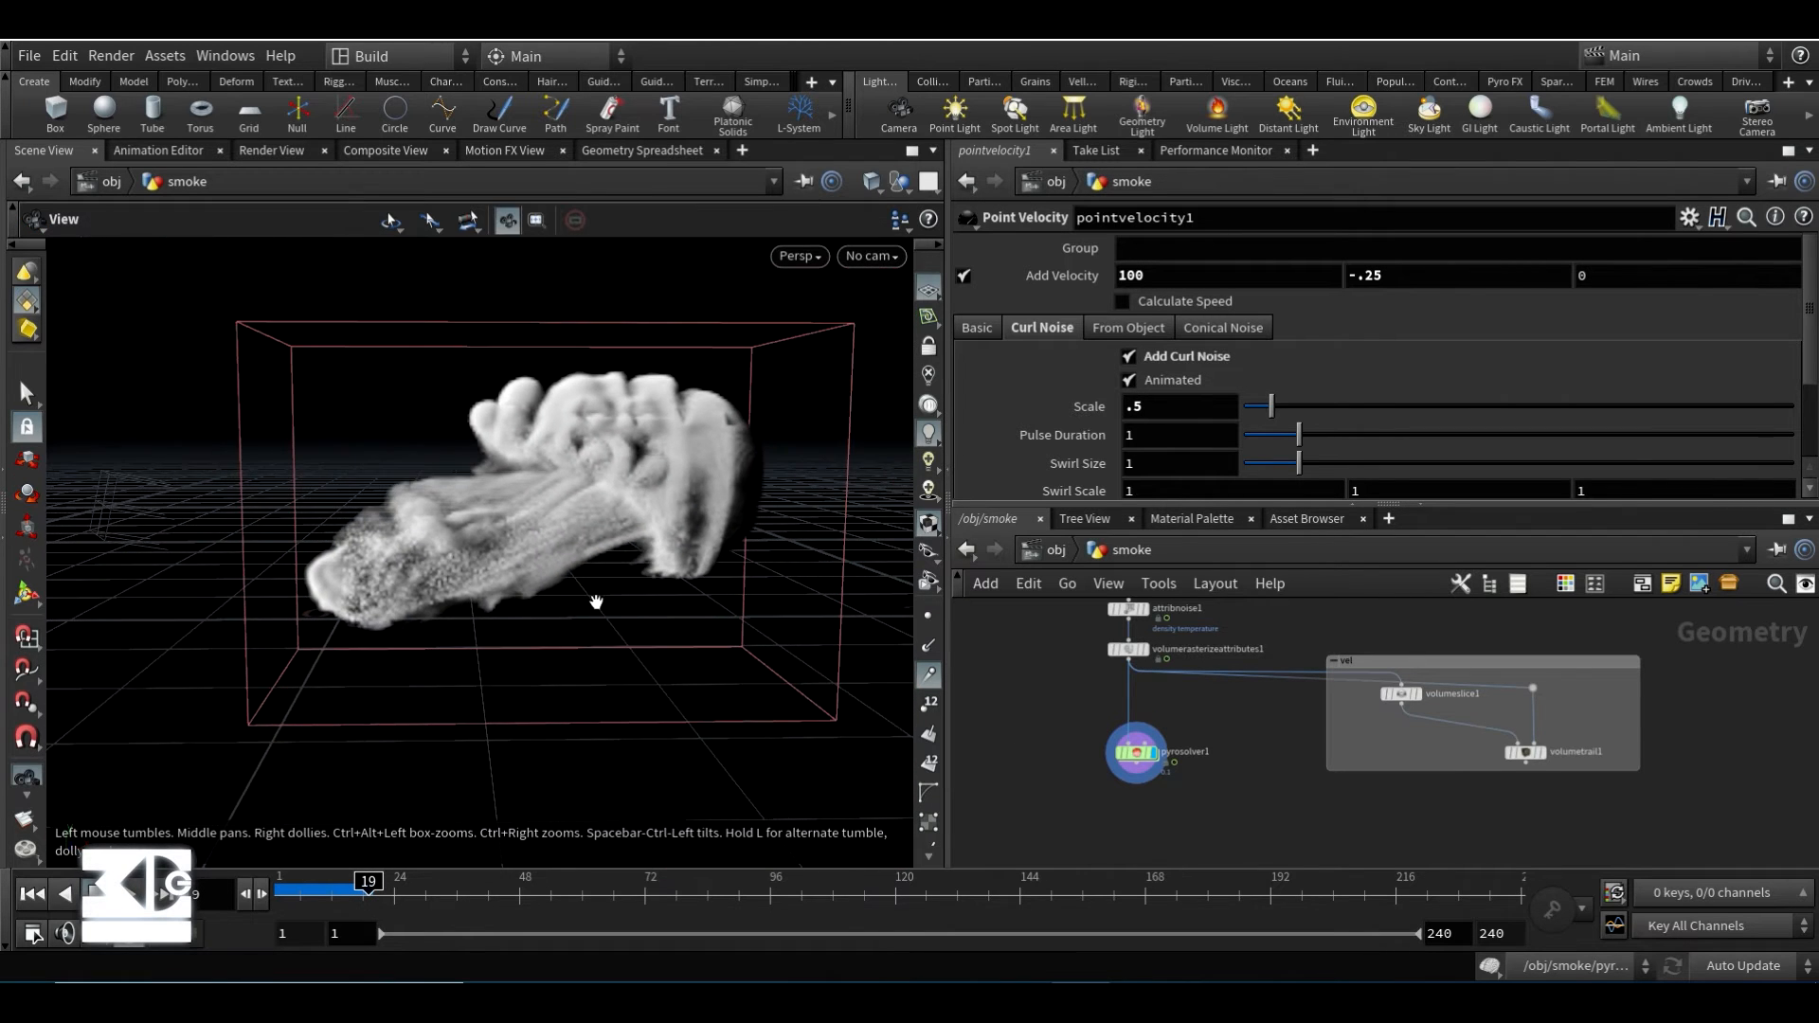
pyautogui.keyDown('alt'); pyautogui.moveTo(597, 603); pyautogui.dragTo(653, 542, button='right'); pyautogui.keyUp('alt')
pyautogui.keyDown('alt'); pyautogui.moveTo(642, 539); pyautogui.dragTo(558, 562, button='middle'); pyautogui.keyUp('alt')
pyautogui.keyDown('alt'); pyautogui.moveTo(558, 561); pyautogui.dragTo(527, 540, button='right'); pyautogui.keyUp('alt')
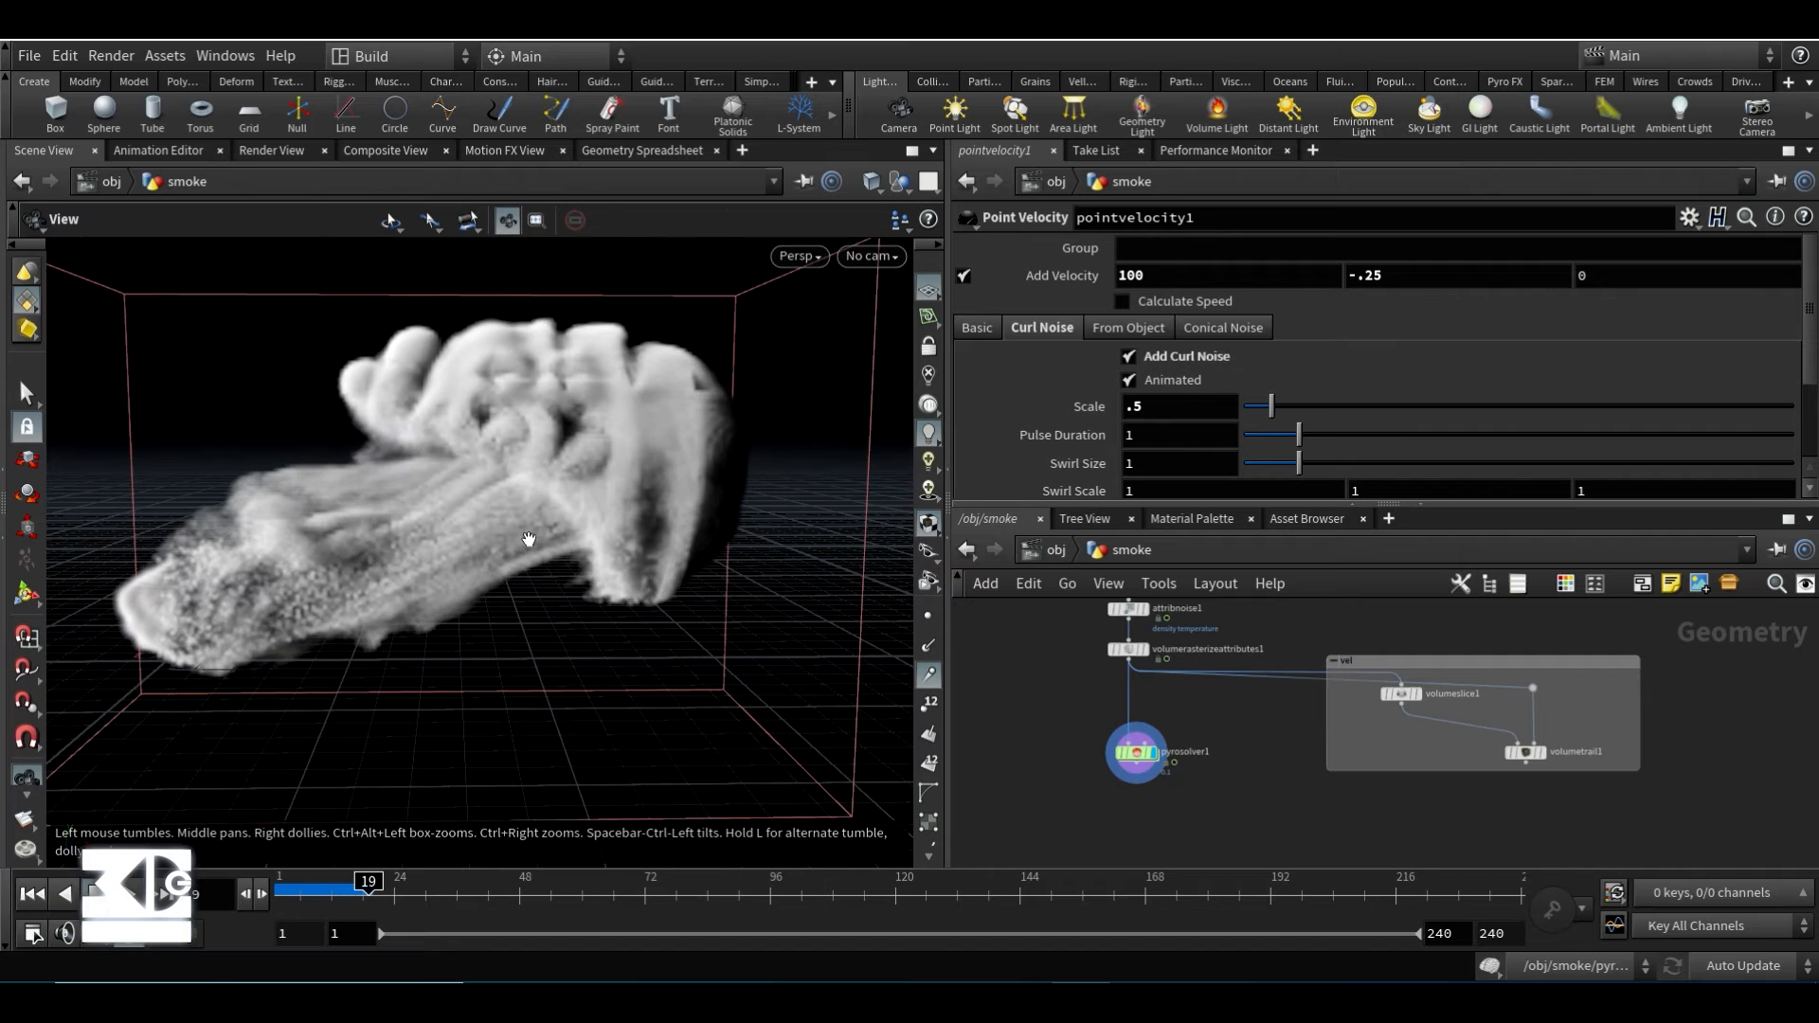
pyautogui.keyDown('alt'); pyautogui.moveTo(443, 599); pyautogui.dragTo(479, 593, button='middle'); pyautogui.keyUp('alt')
pyautogui.keyDown('alt'); pyautogui.moveTo(479, 593); pyautogui.dragTo(507, 637, button='right'); pyautogui.keyUp('alt')
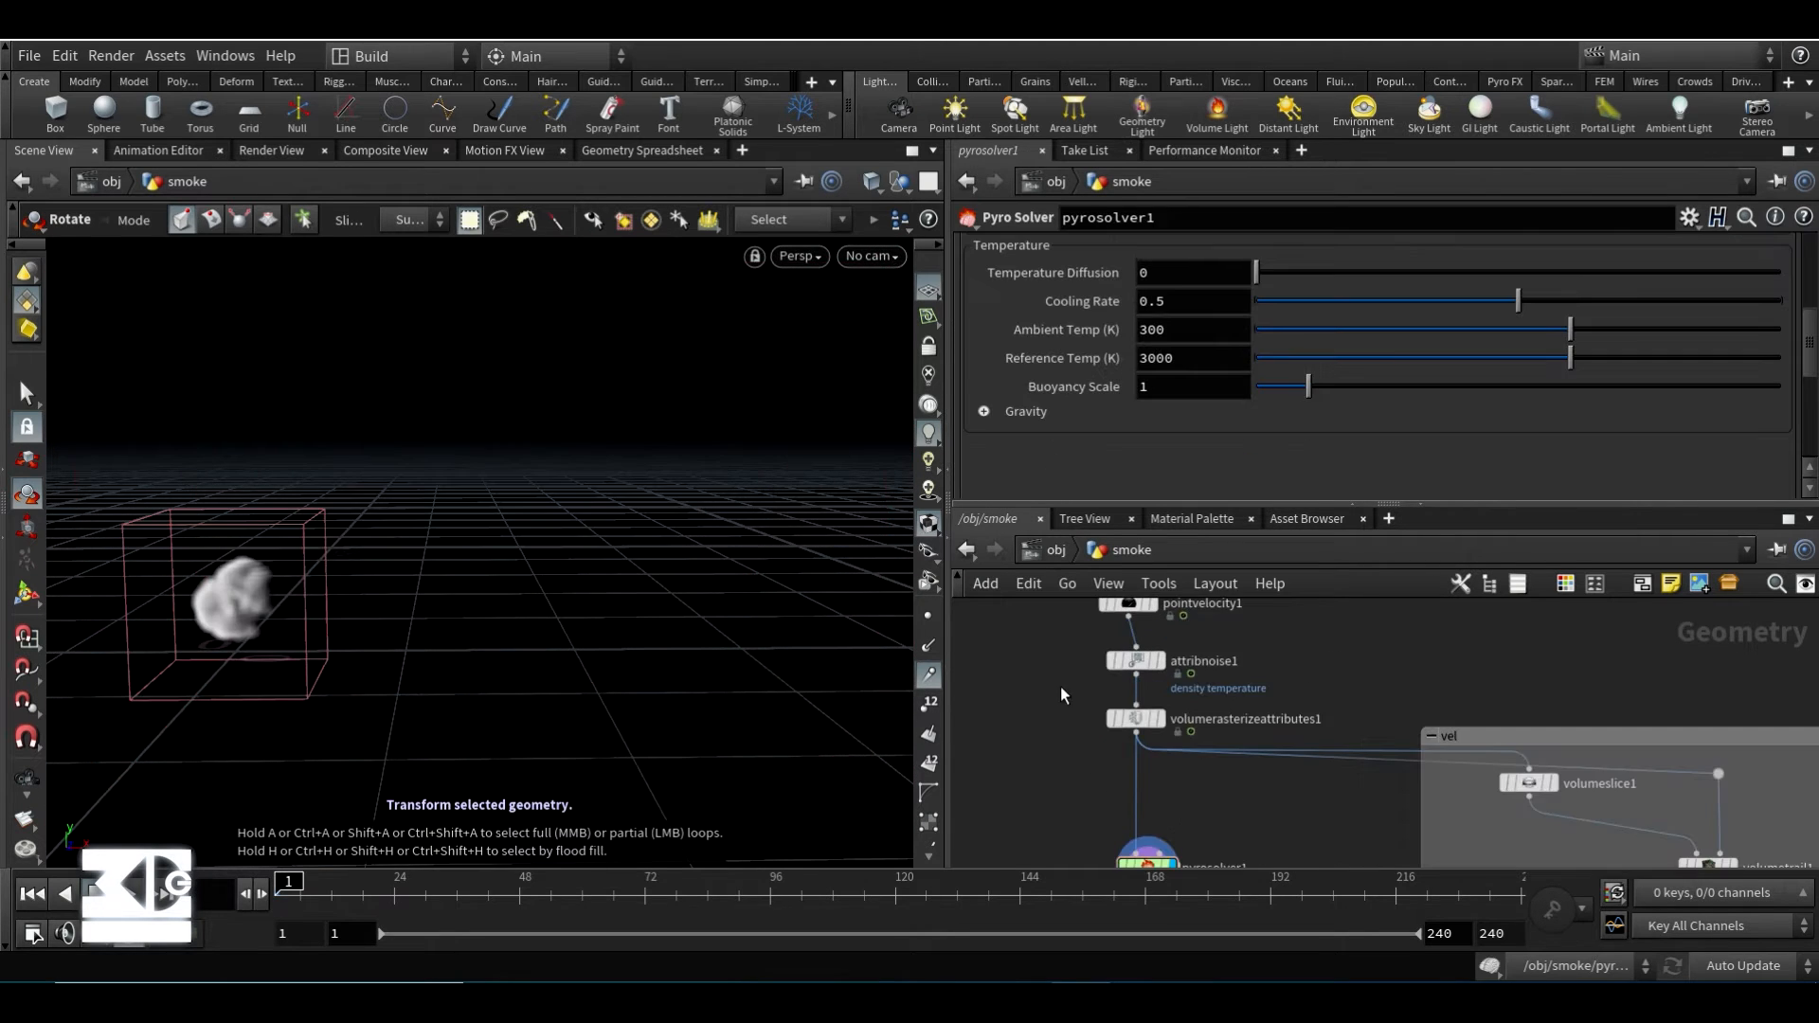
# - Review pointvelocity1's Basic and Curl Noise settings and attribnoise1's noise Operation options
pyautogui.moveTo(1060, 686); pyautogui.dragTo(1048, 805, button='middle')
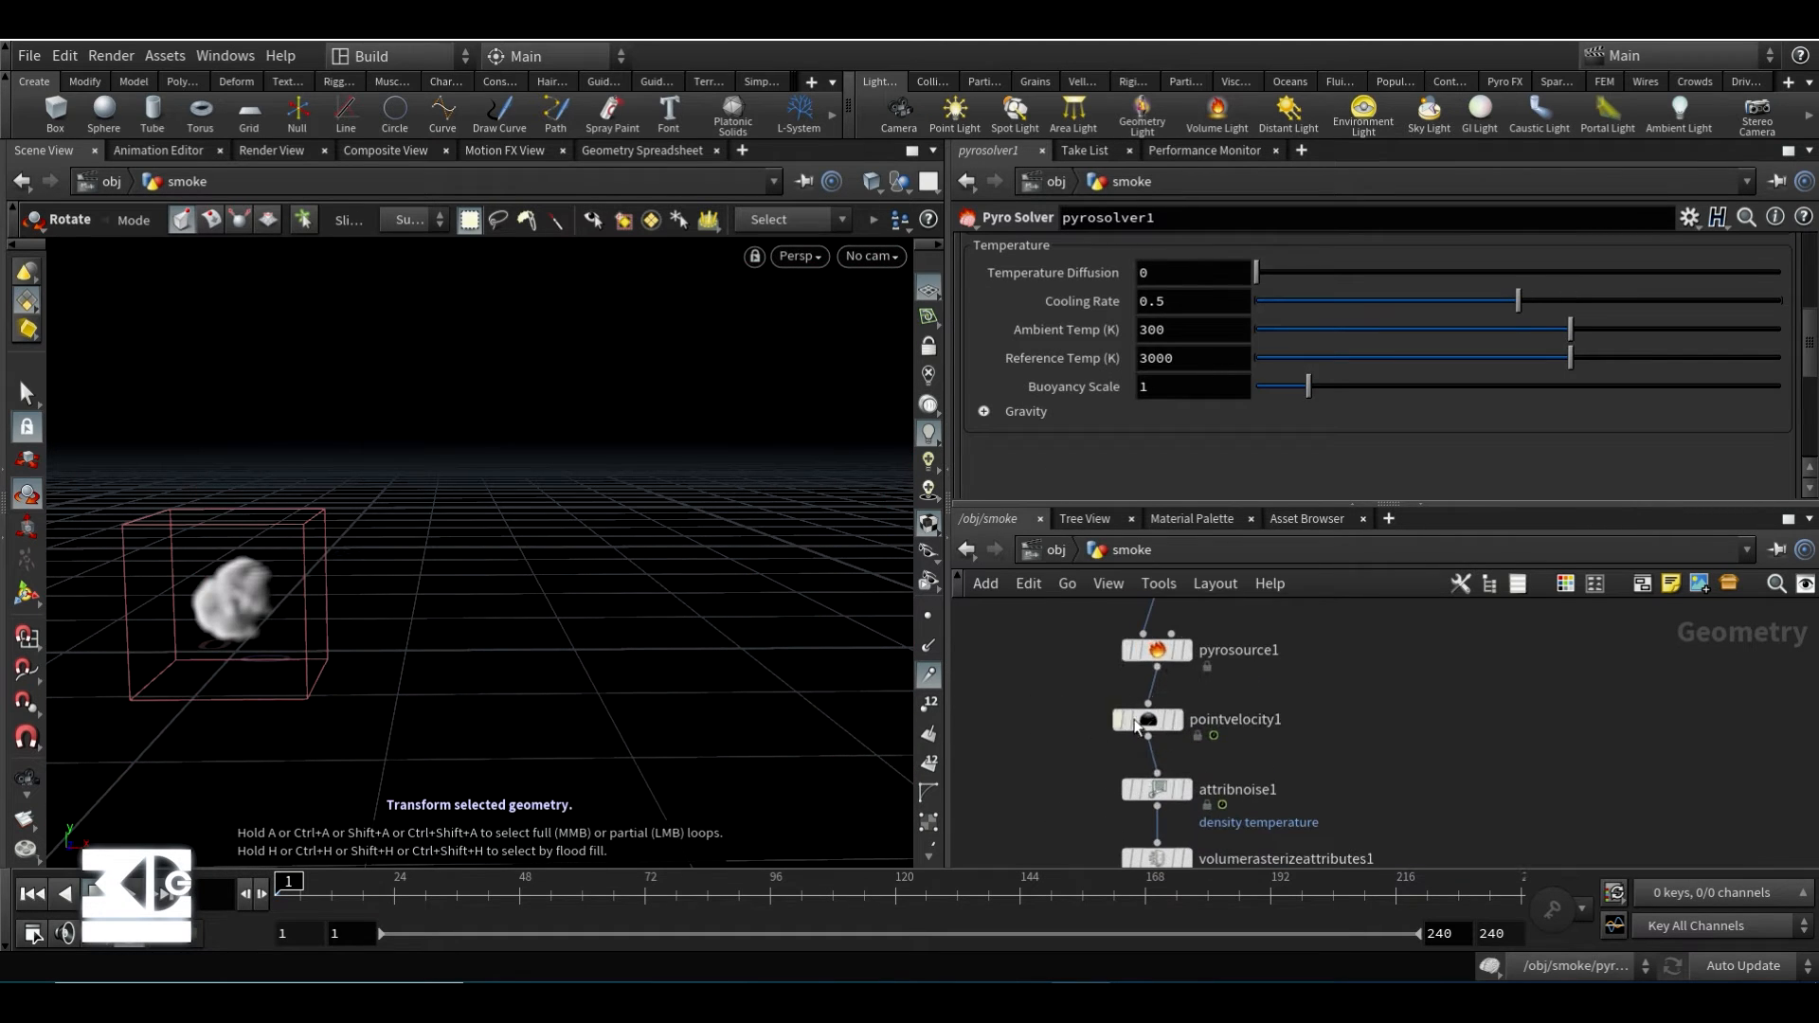
pyautogui.moveTo(1039, 623); pyautogui.dragTo(1066, 743, button='middle')
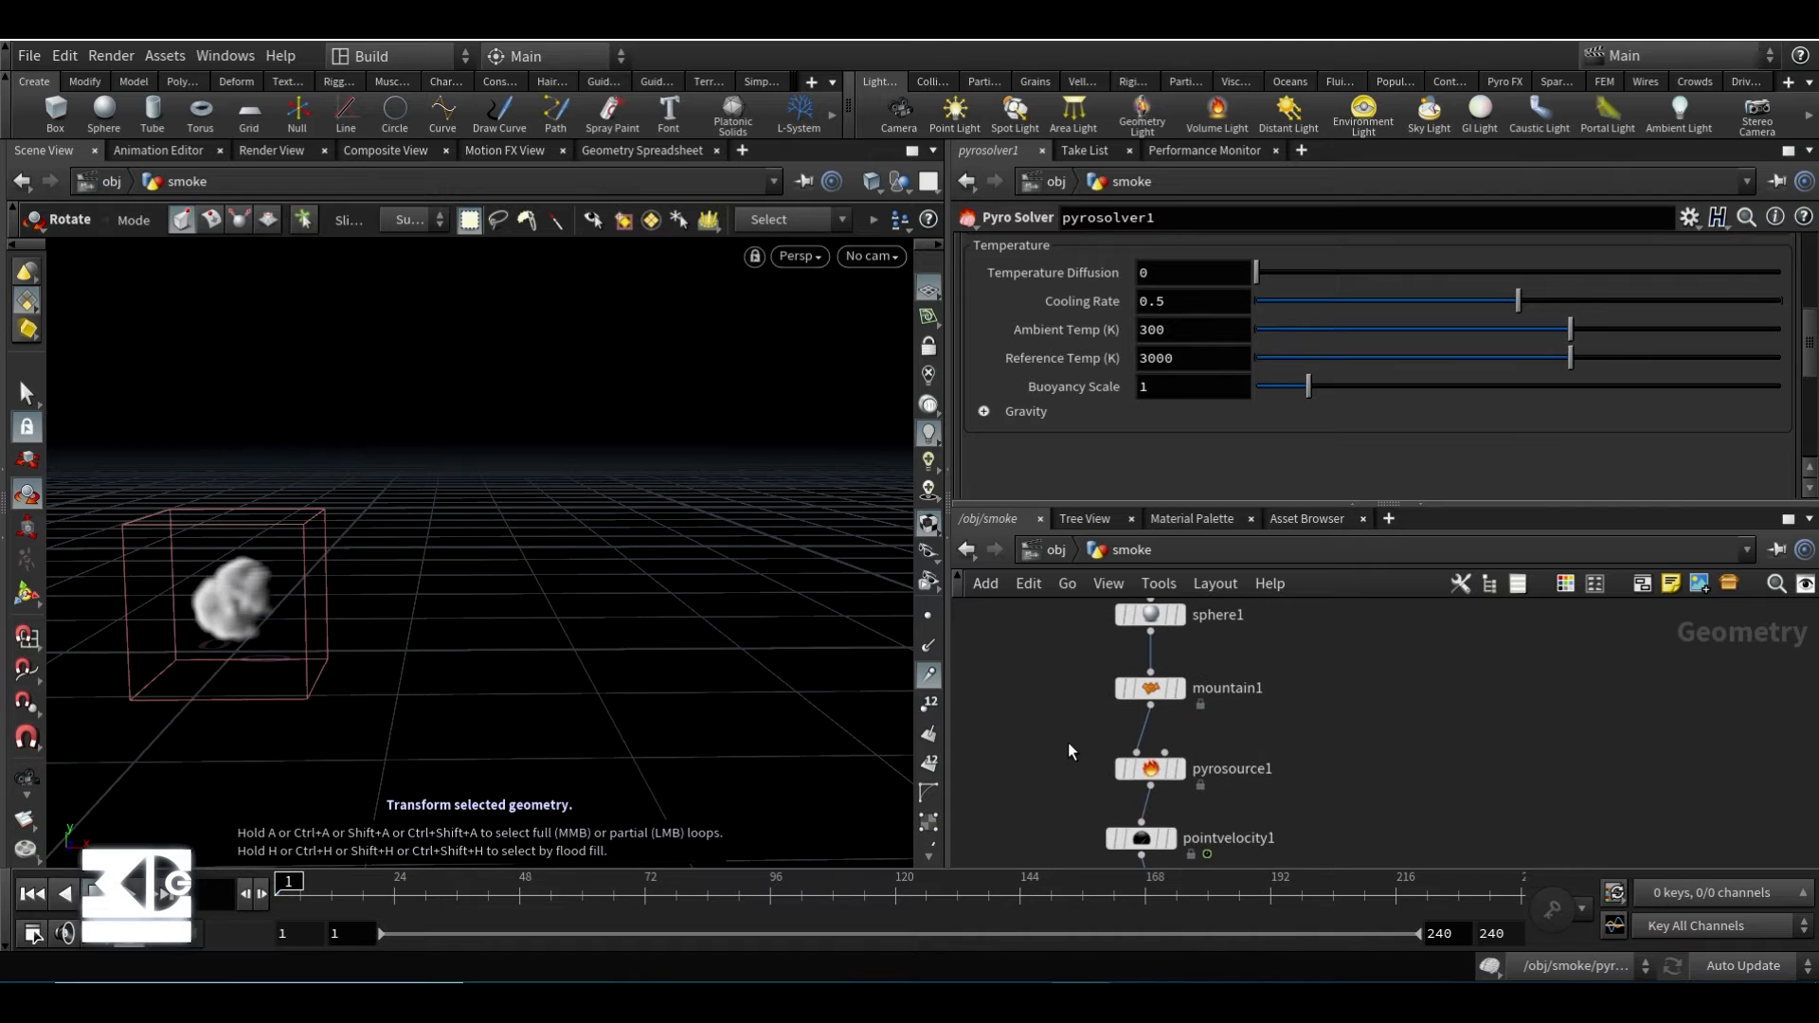
pyautogui.click(1149, 841)
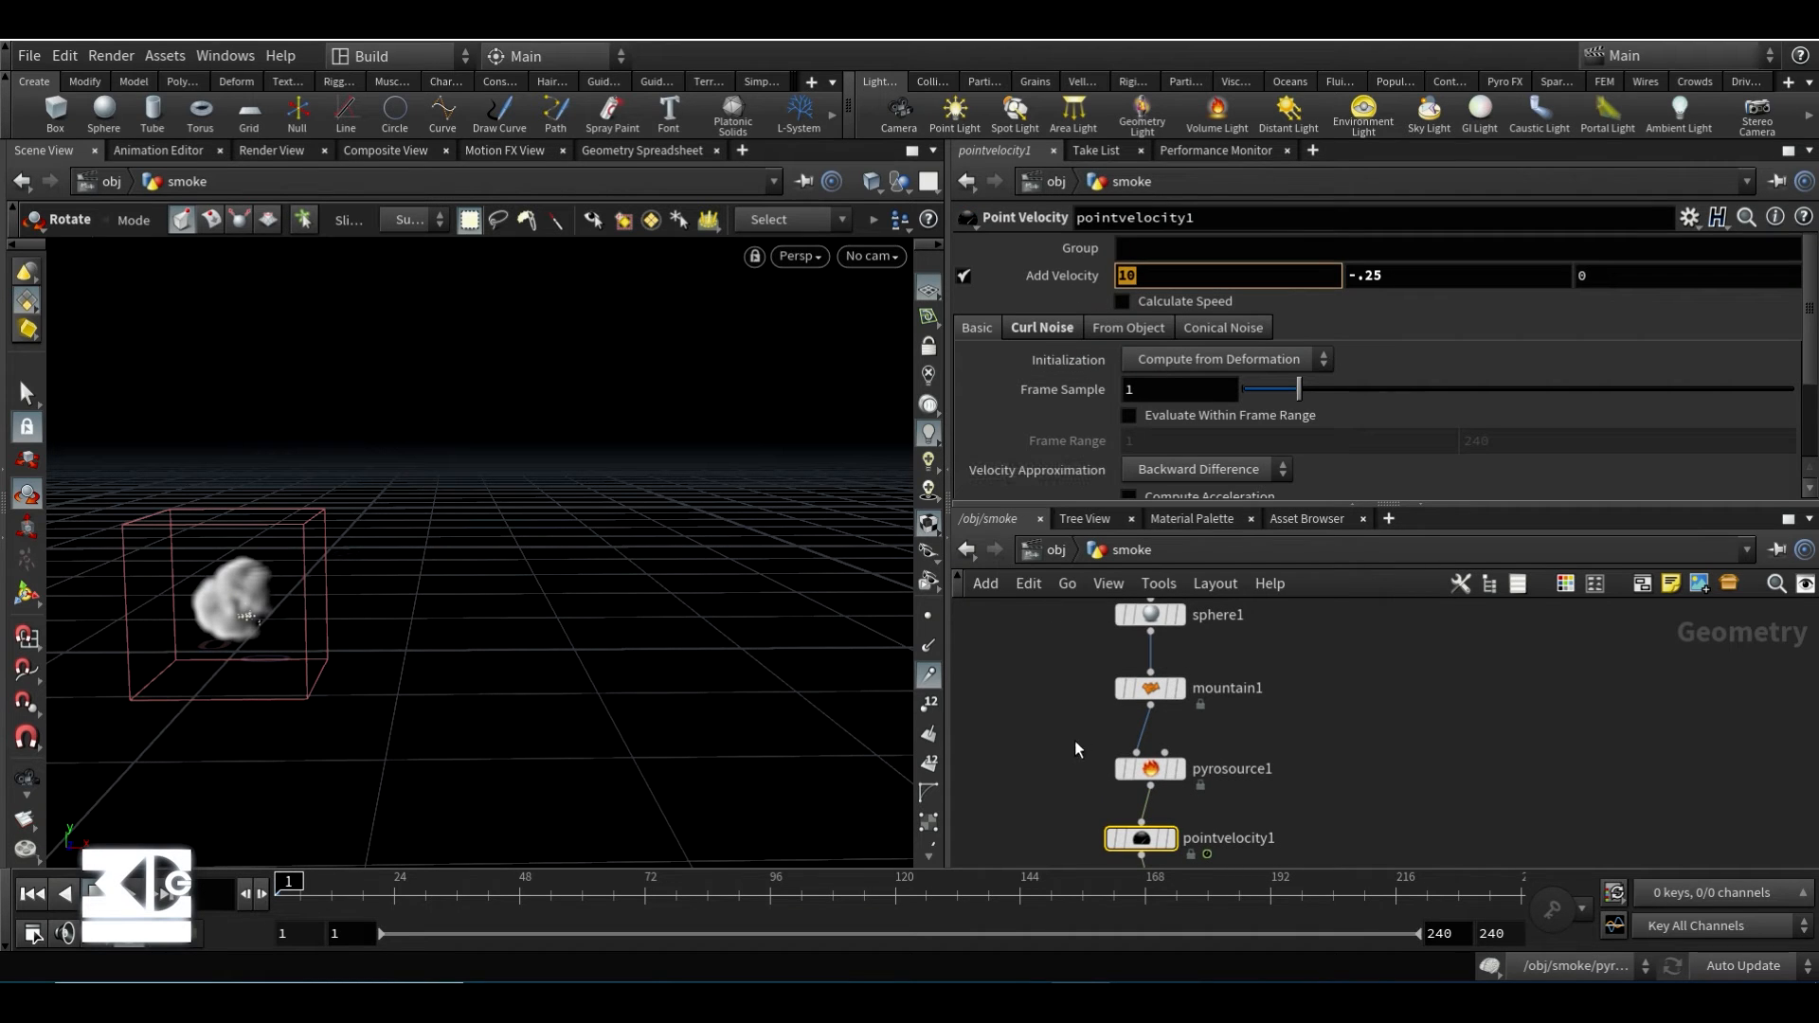
pyautogui.moveTo(1055, 708); pyautogui.dragTo(1049, 749, button='middle')
pyautogui.click(1012, 332)
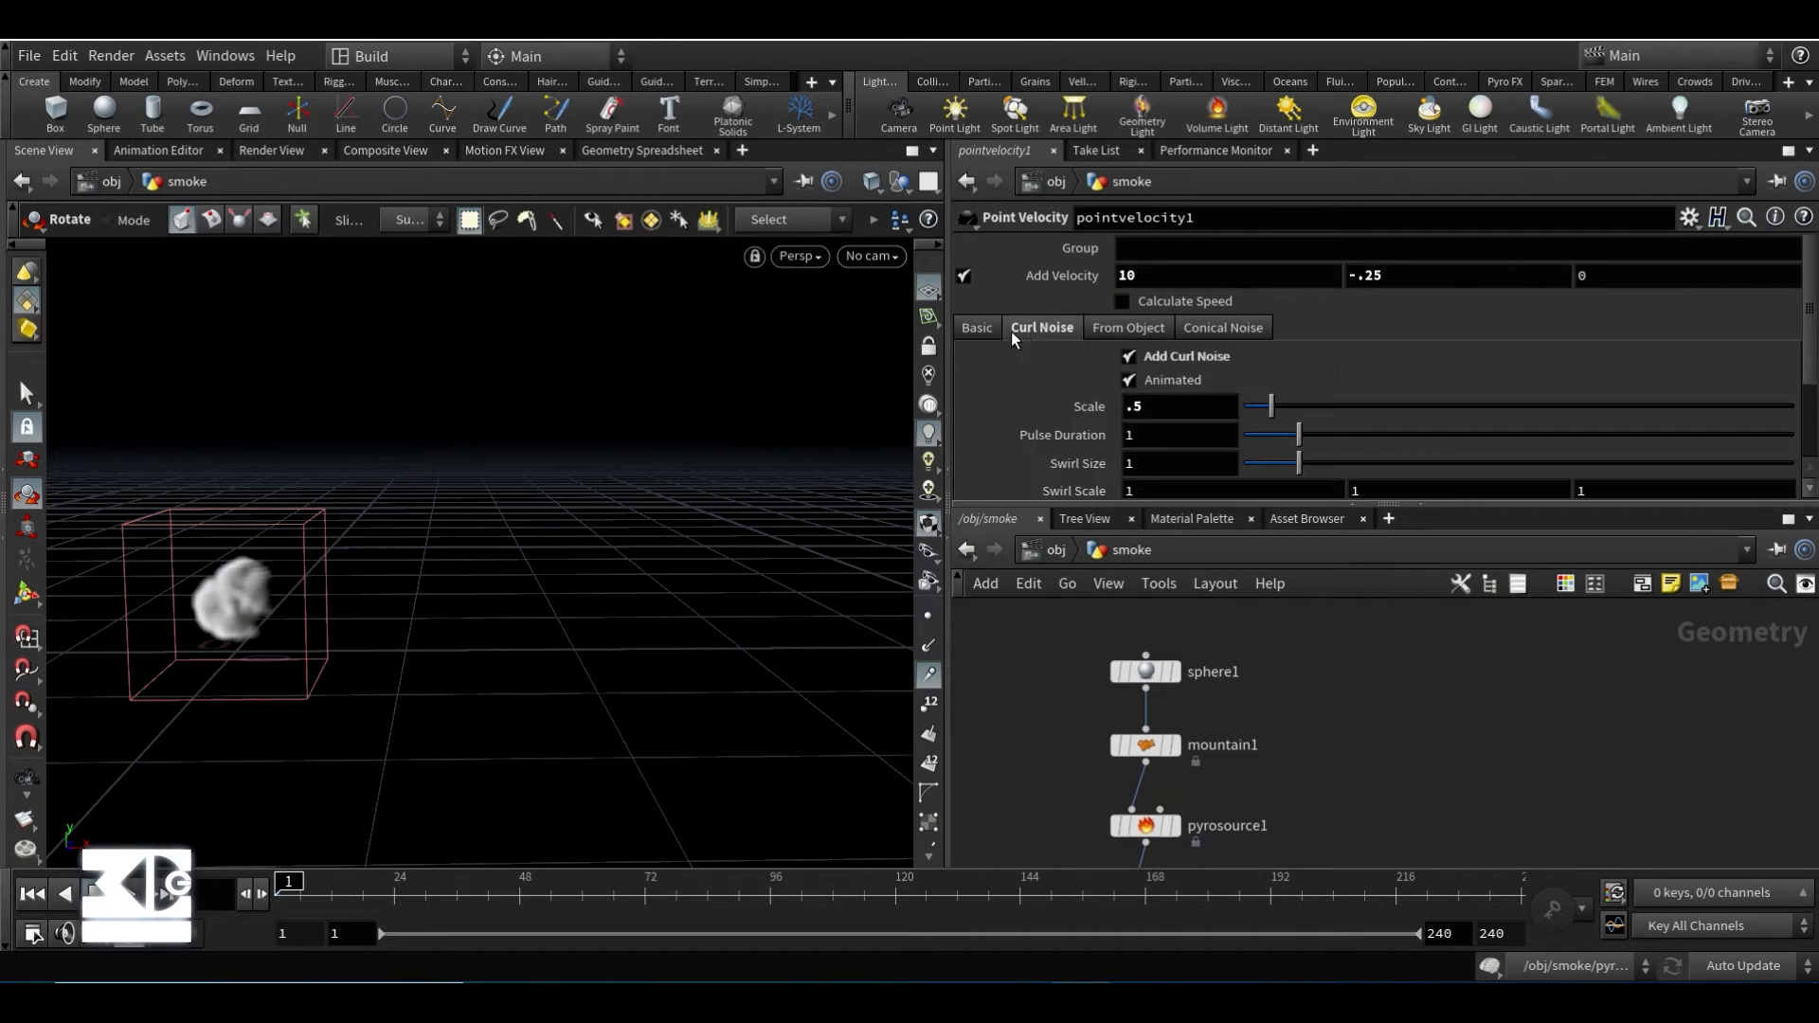
pyautogui.click(978, 328)
pyautogui.moveTo(1057, 799); pyautogui.dragTo(1025, 667, button='middle')
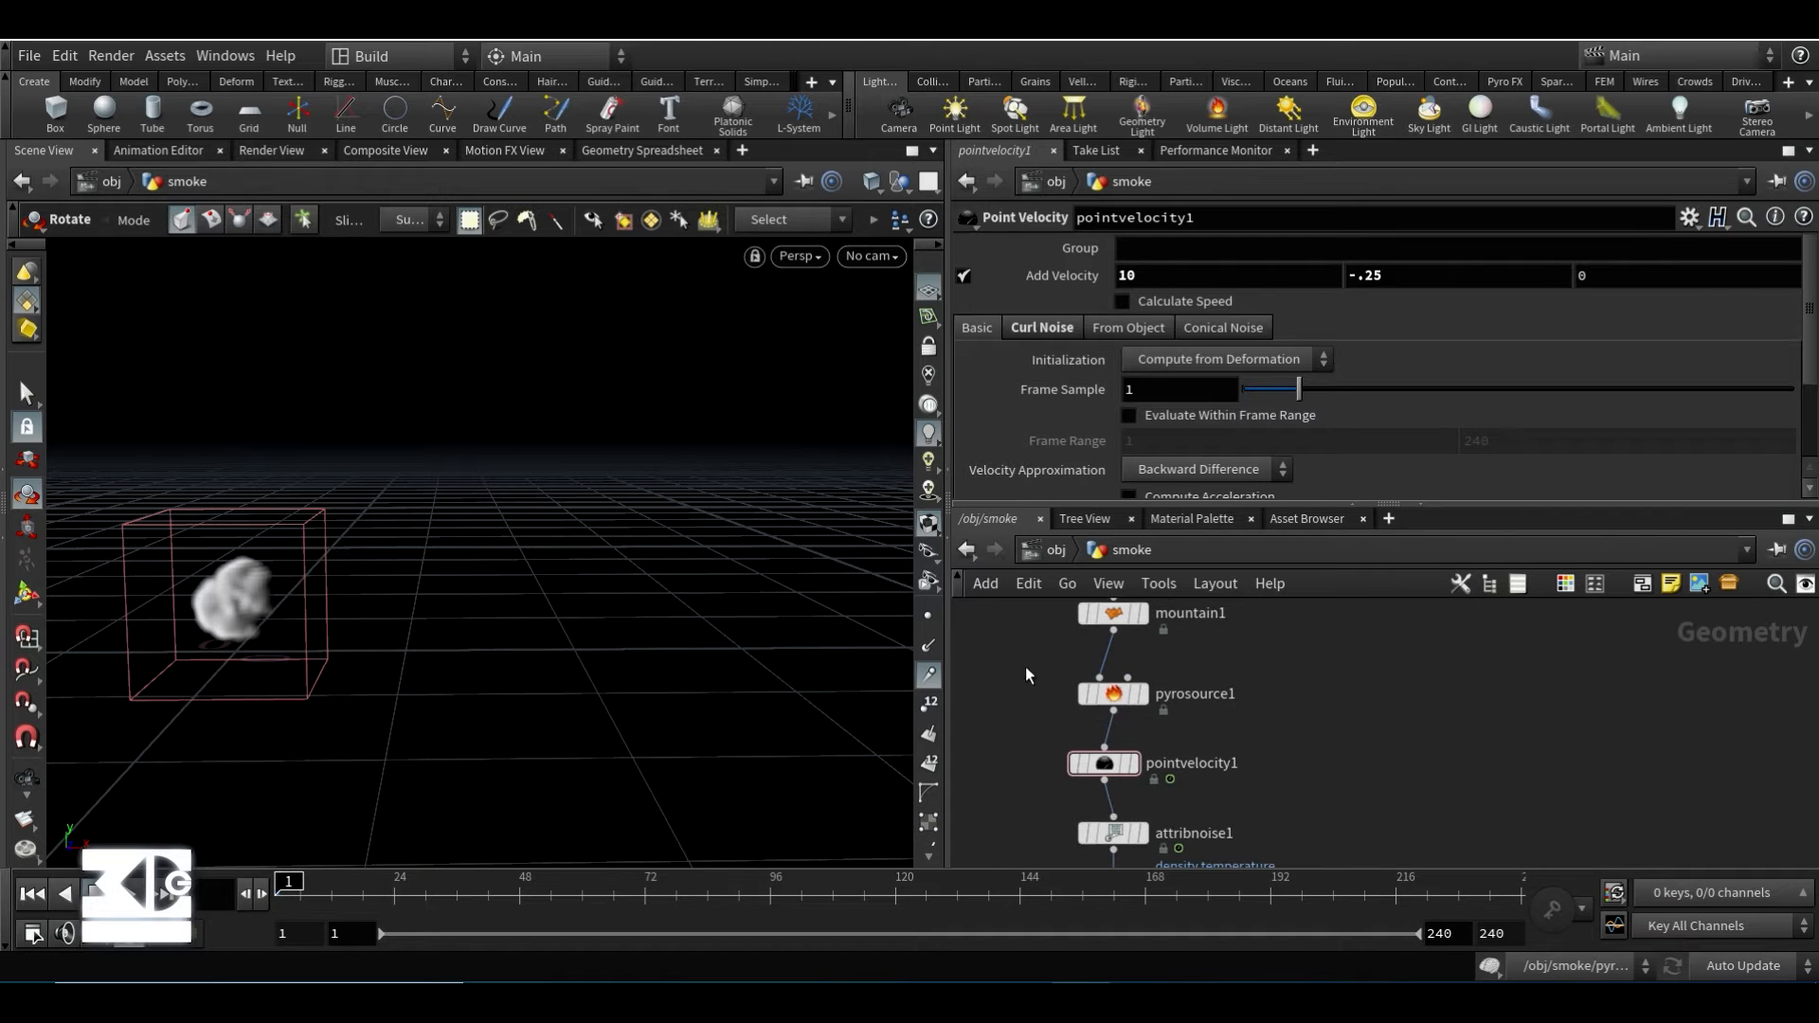
pyautogui.moveTo(1104, 769)
pyautogui.click(1113, 833)
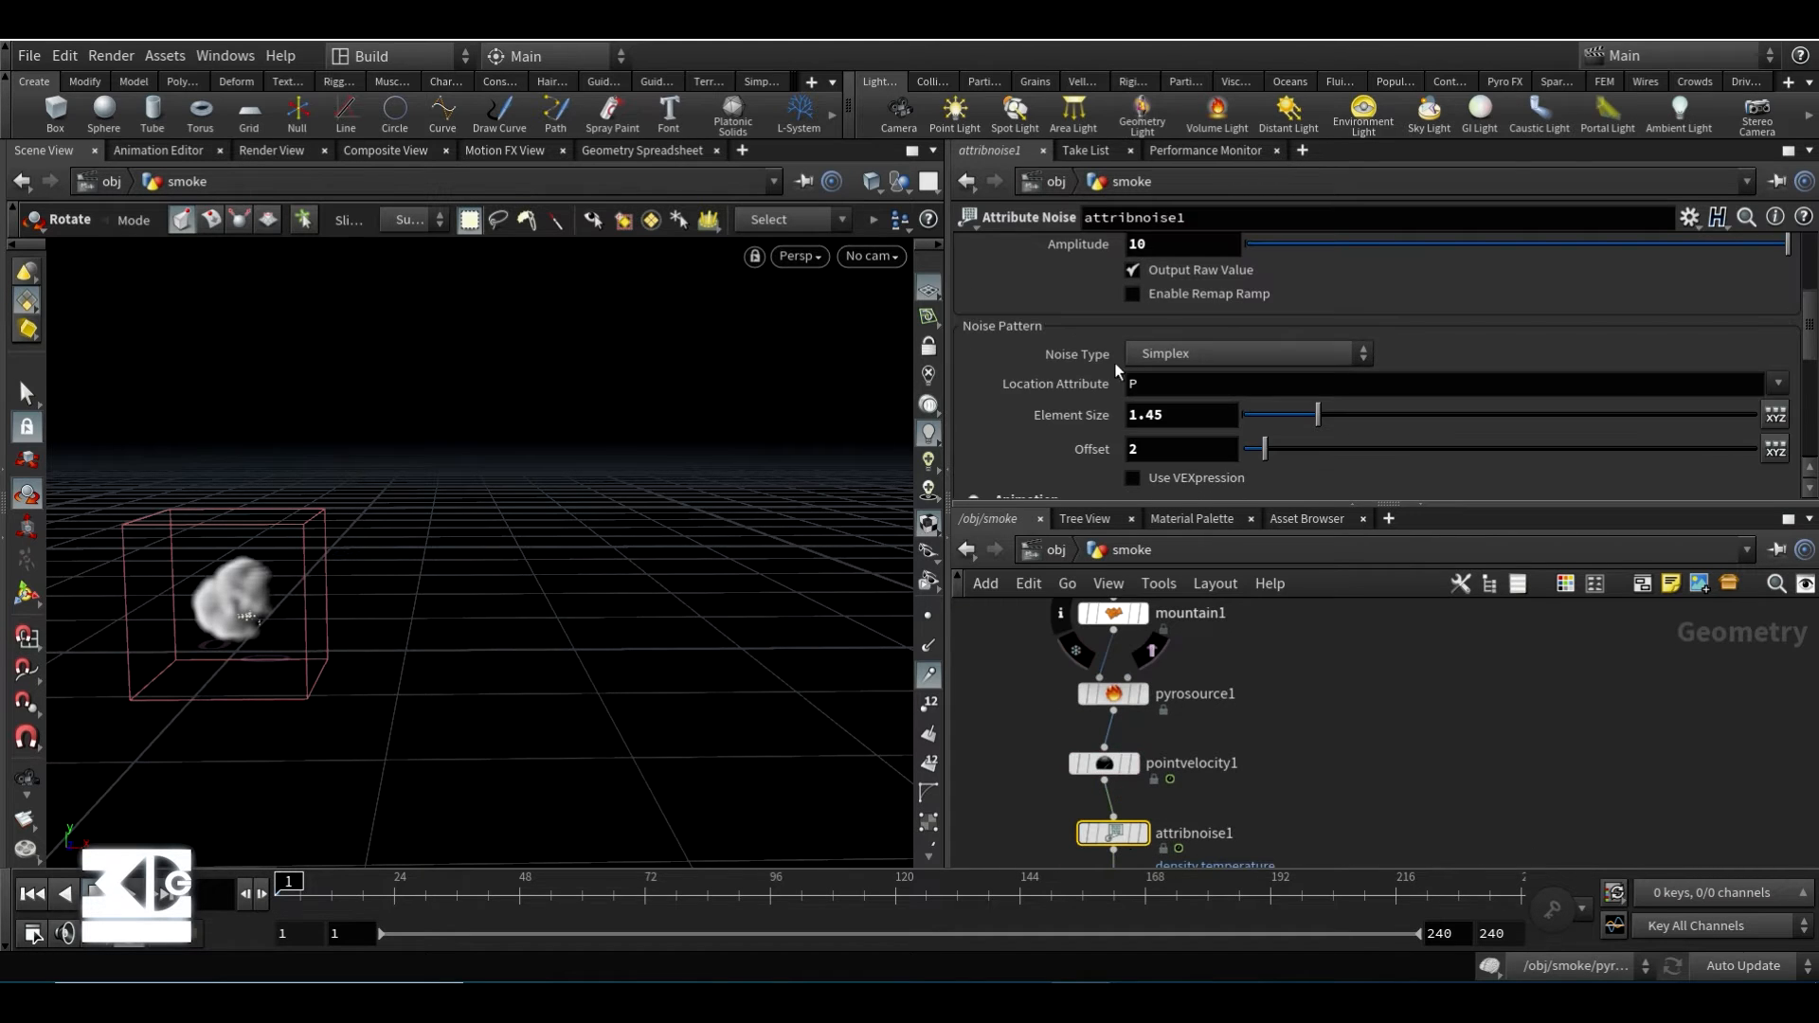
pyautogui.click(1189, 306)
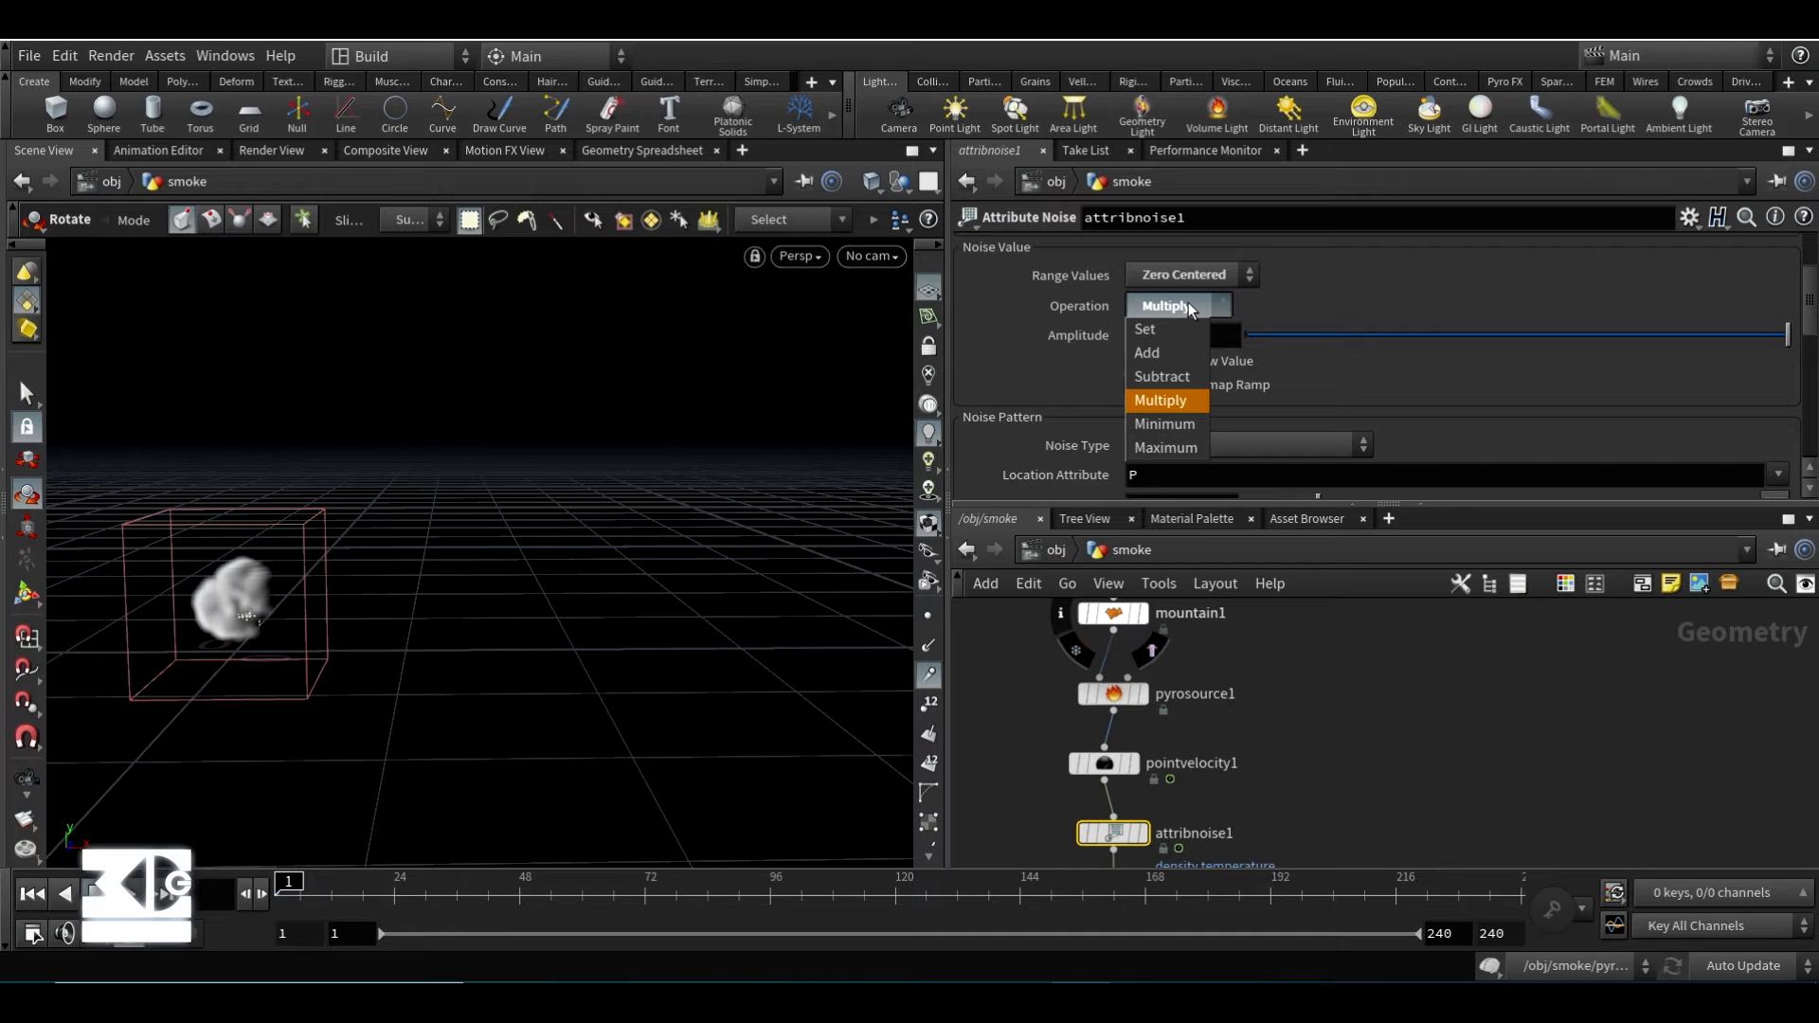
pyautogui.click(1189, 307)
pyautogui.moveTo(1027, 701); pyautogui.dragTo(1027, 656, button='middle')
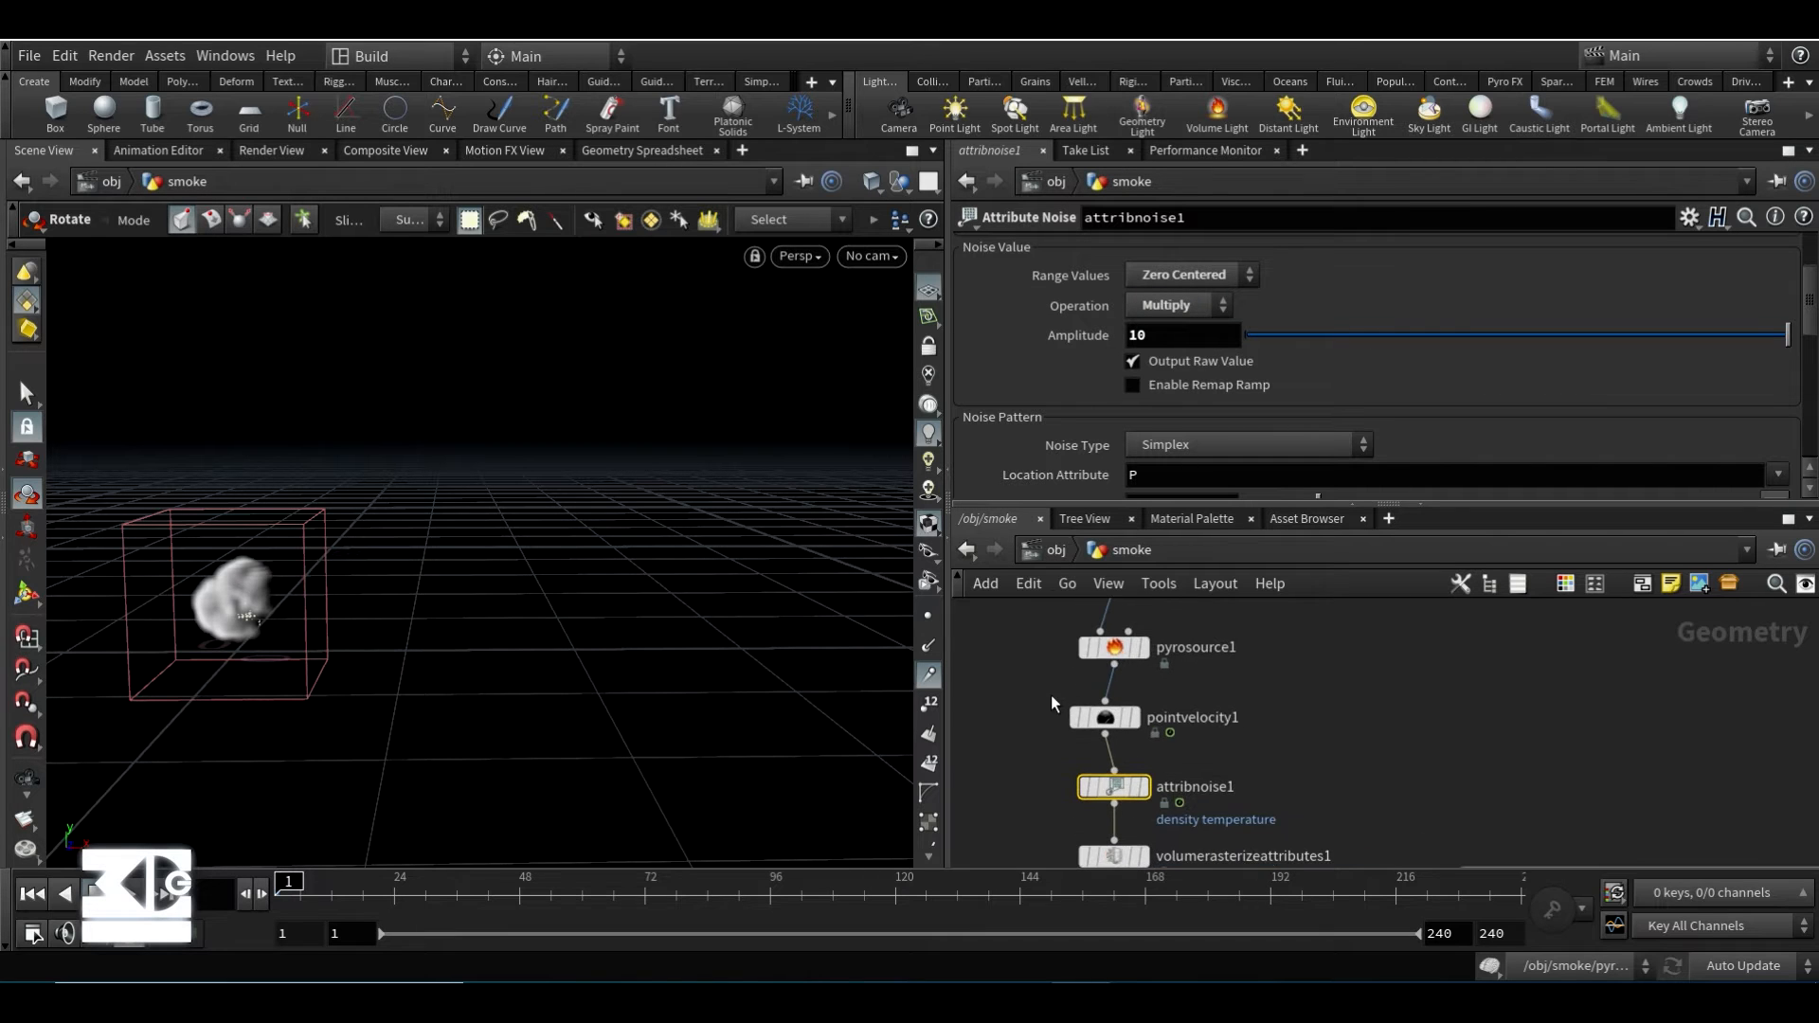
# - Play the simulation from the first frame and review pyrosource1's Density and Temperature attribute settings
pyautogui.click(1113, 647)
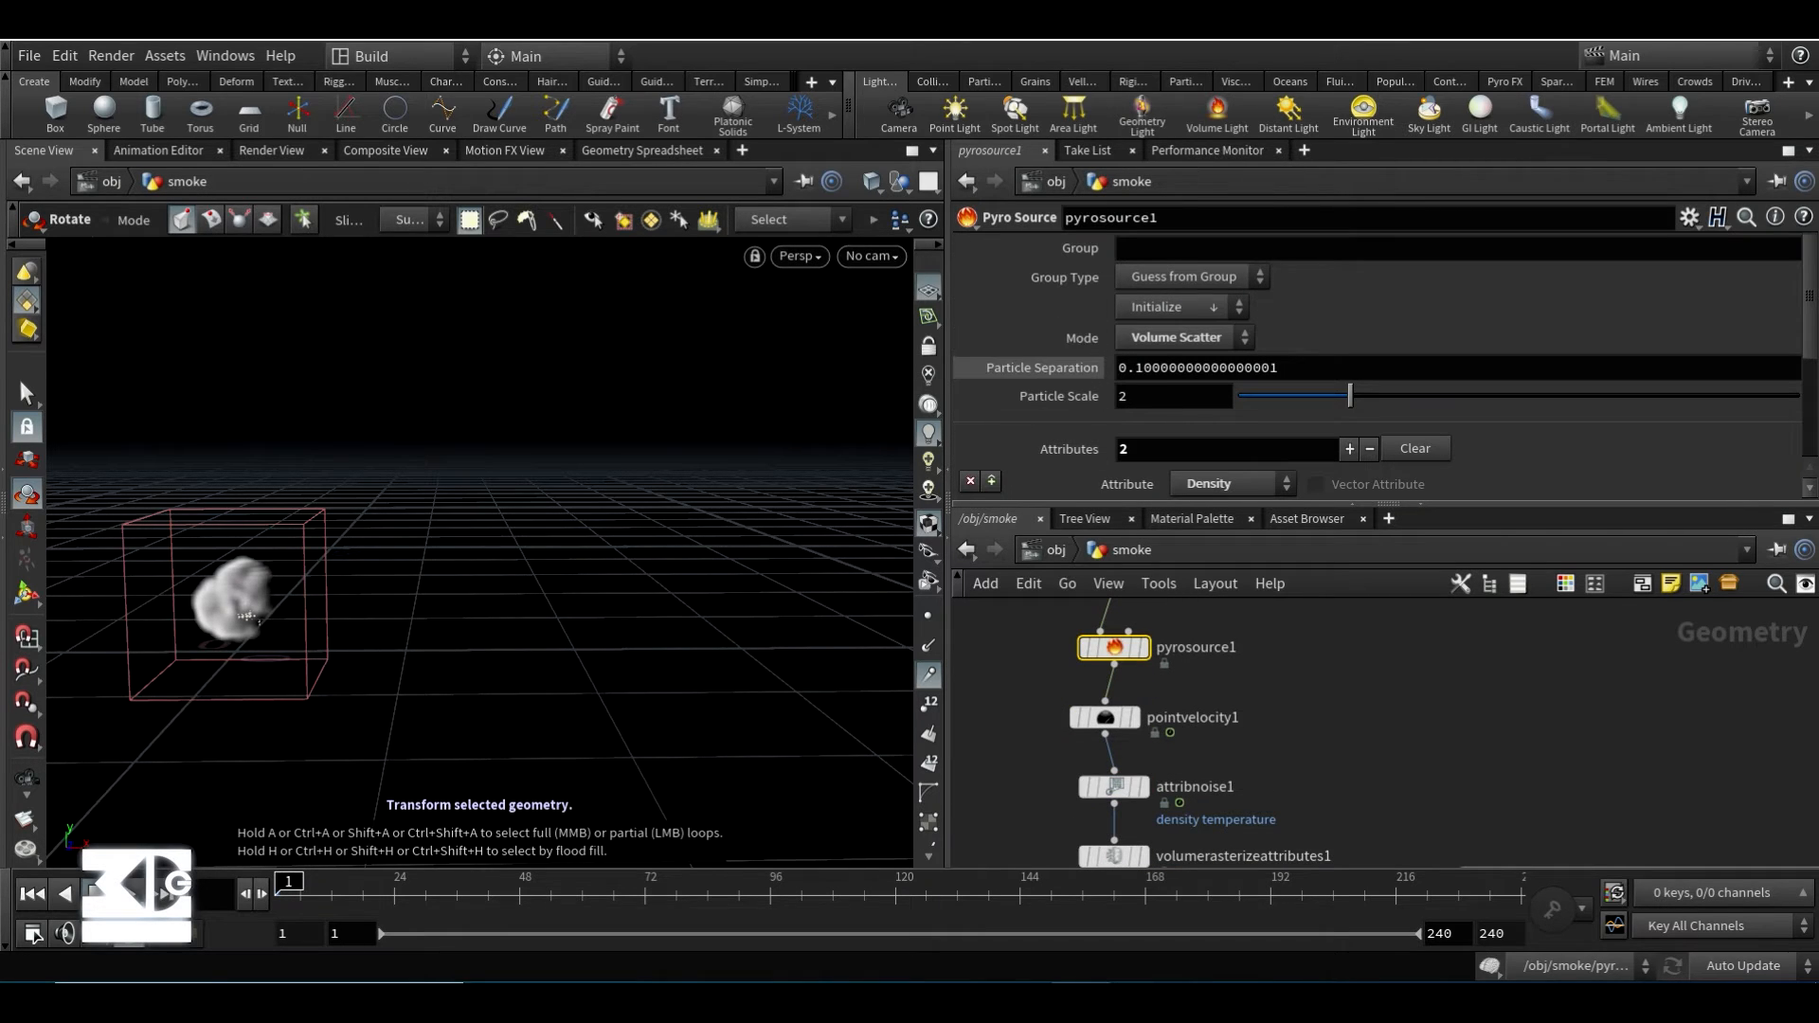
pyautogui.click(131, 894)
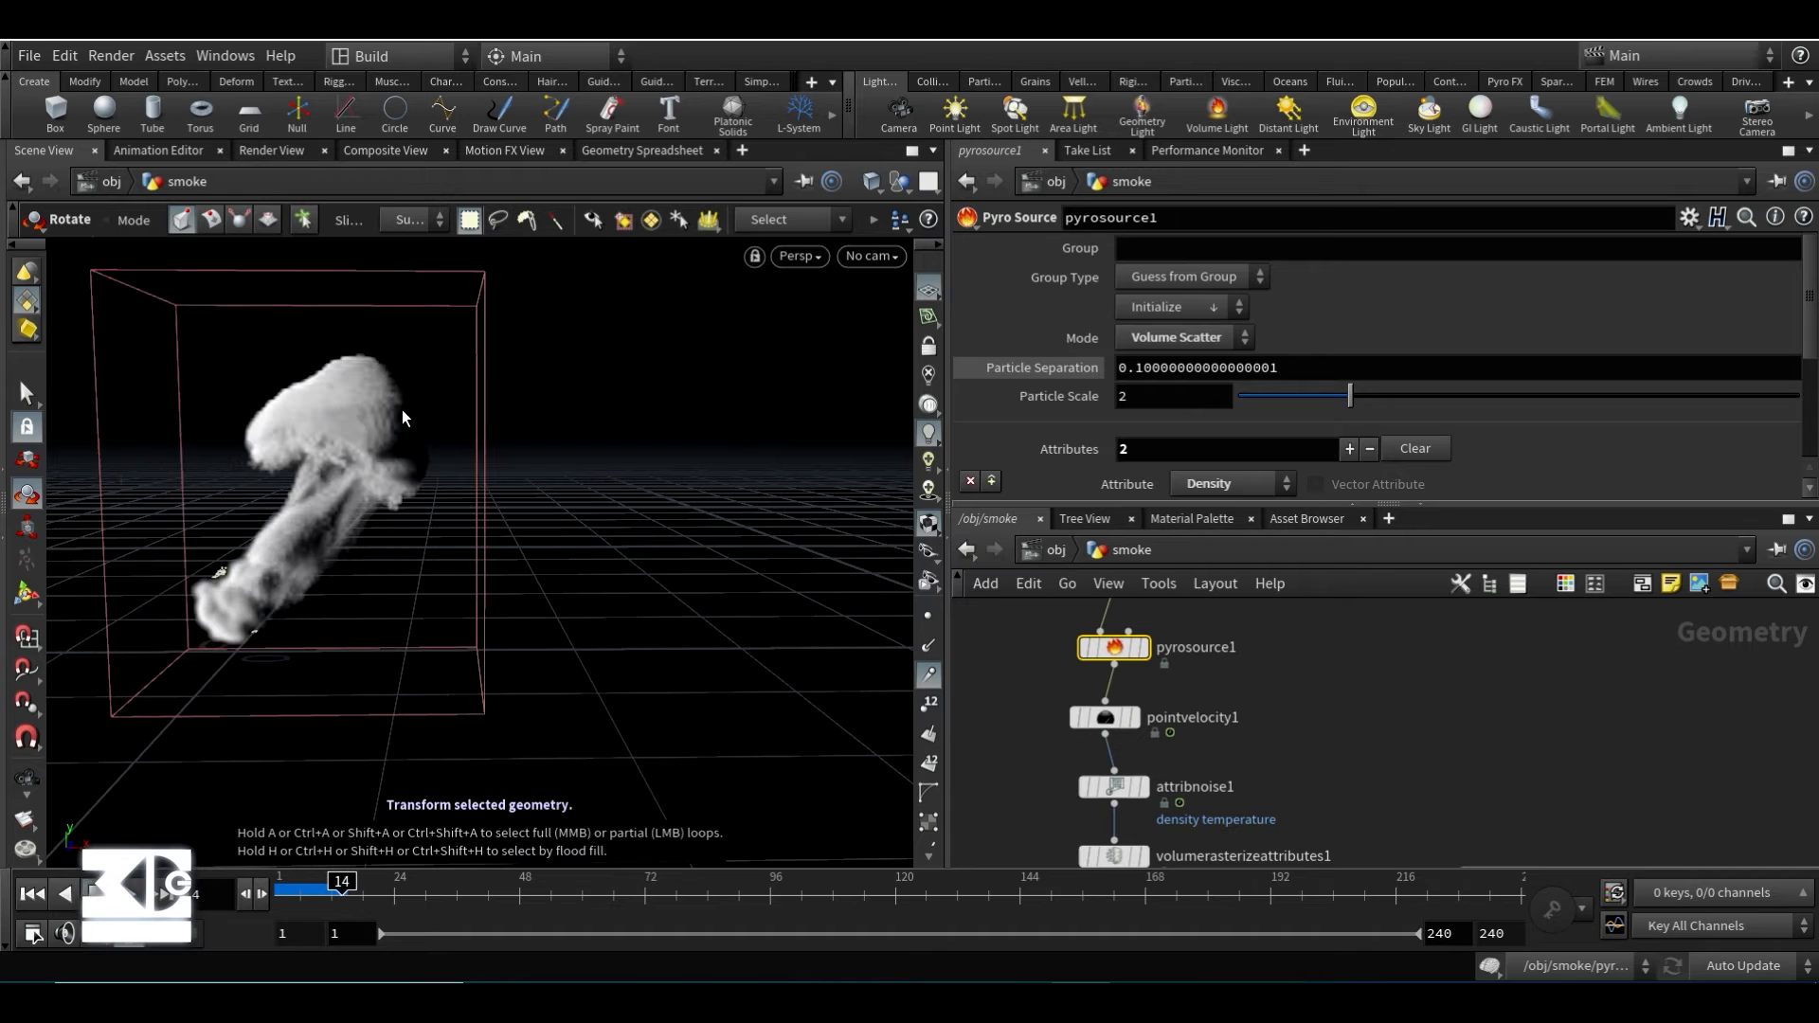
pyautogui.scroll(-4, 1078, 367)
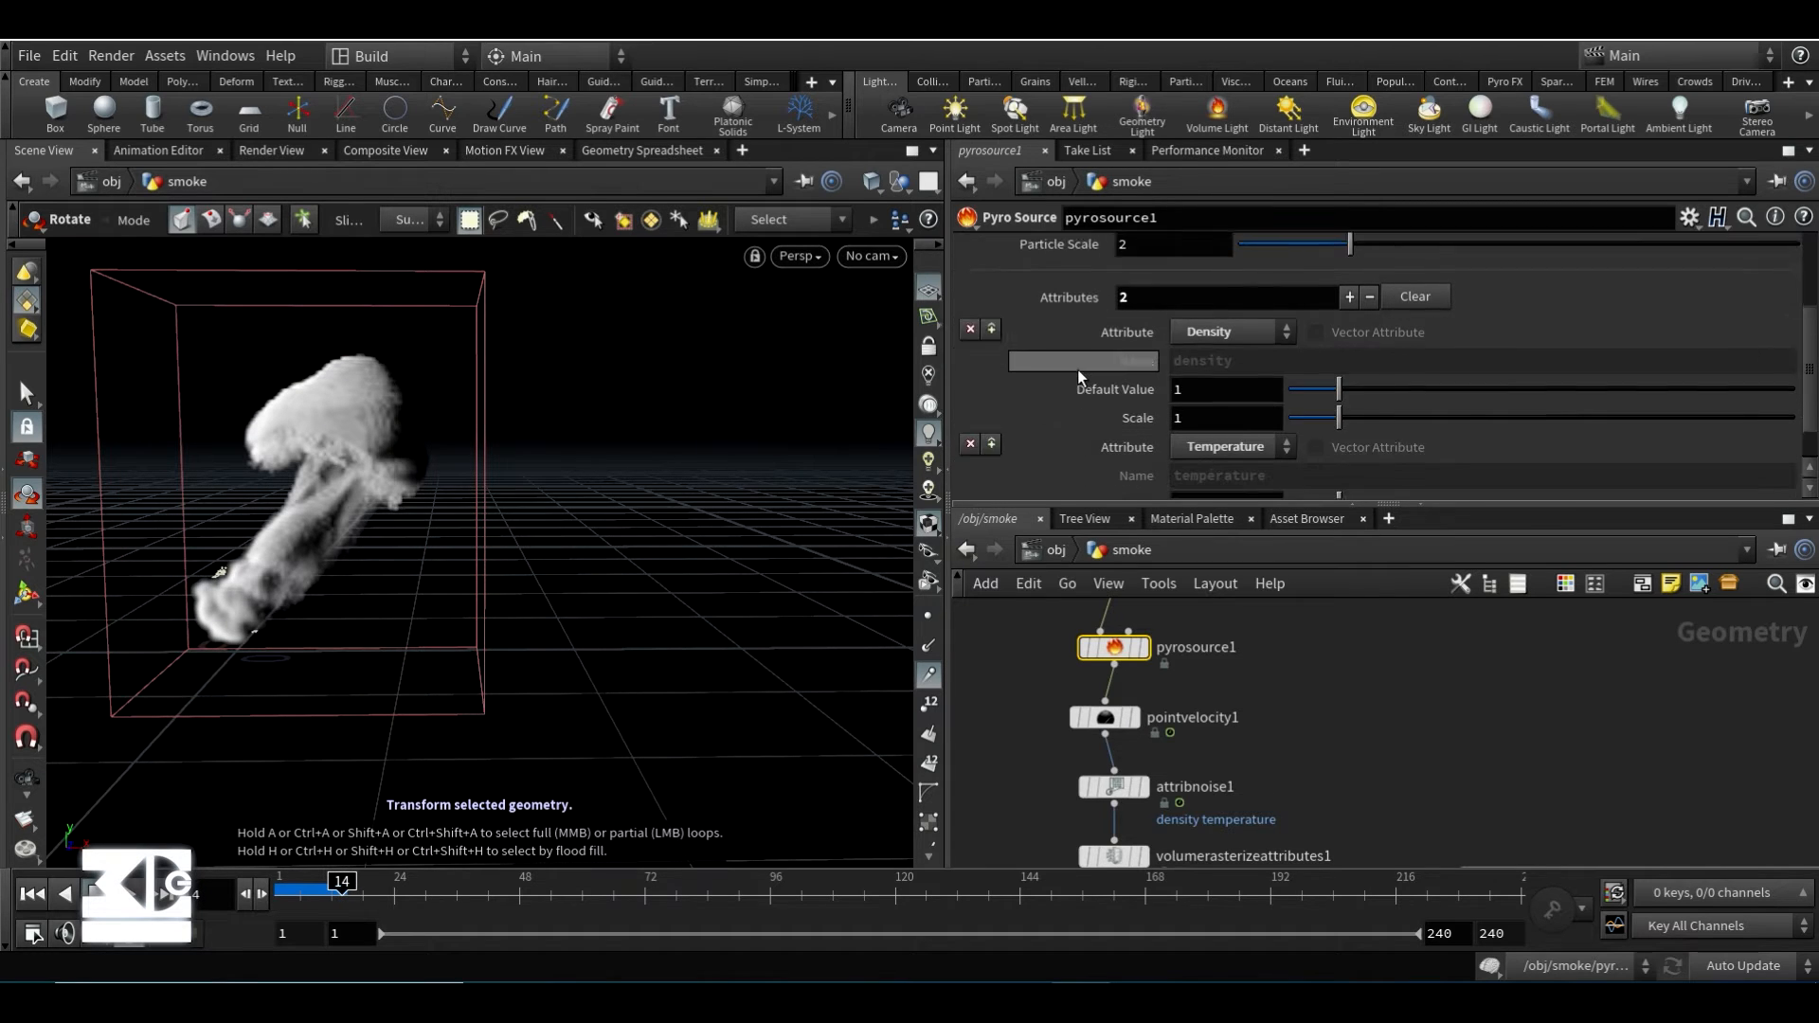
pyautogui.scroll(3, 1083, 341)
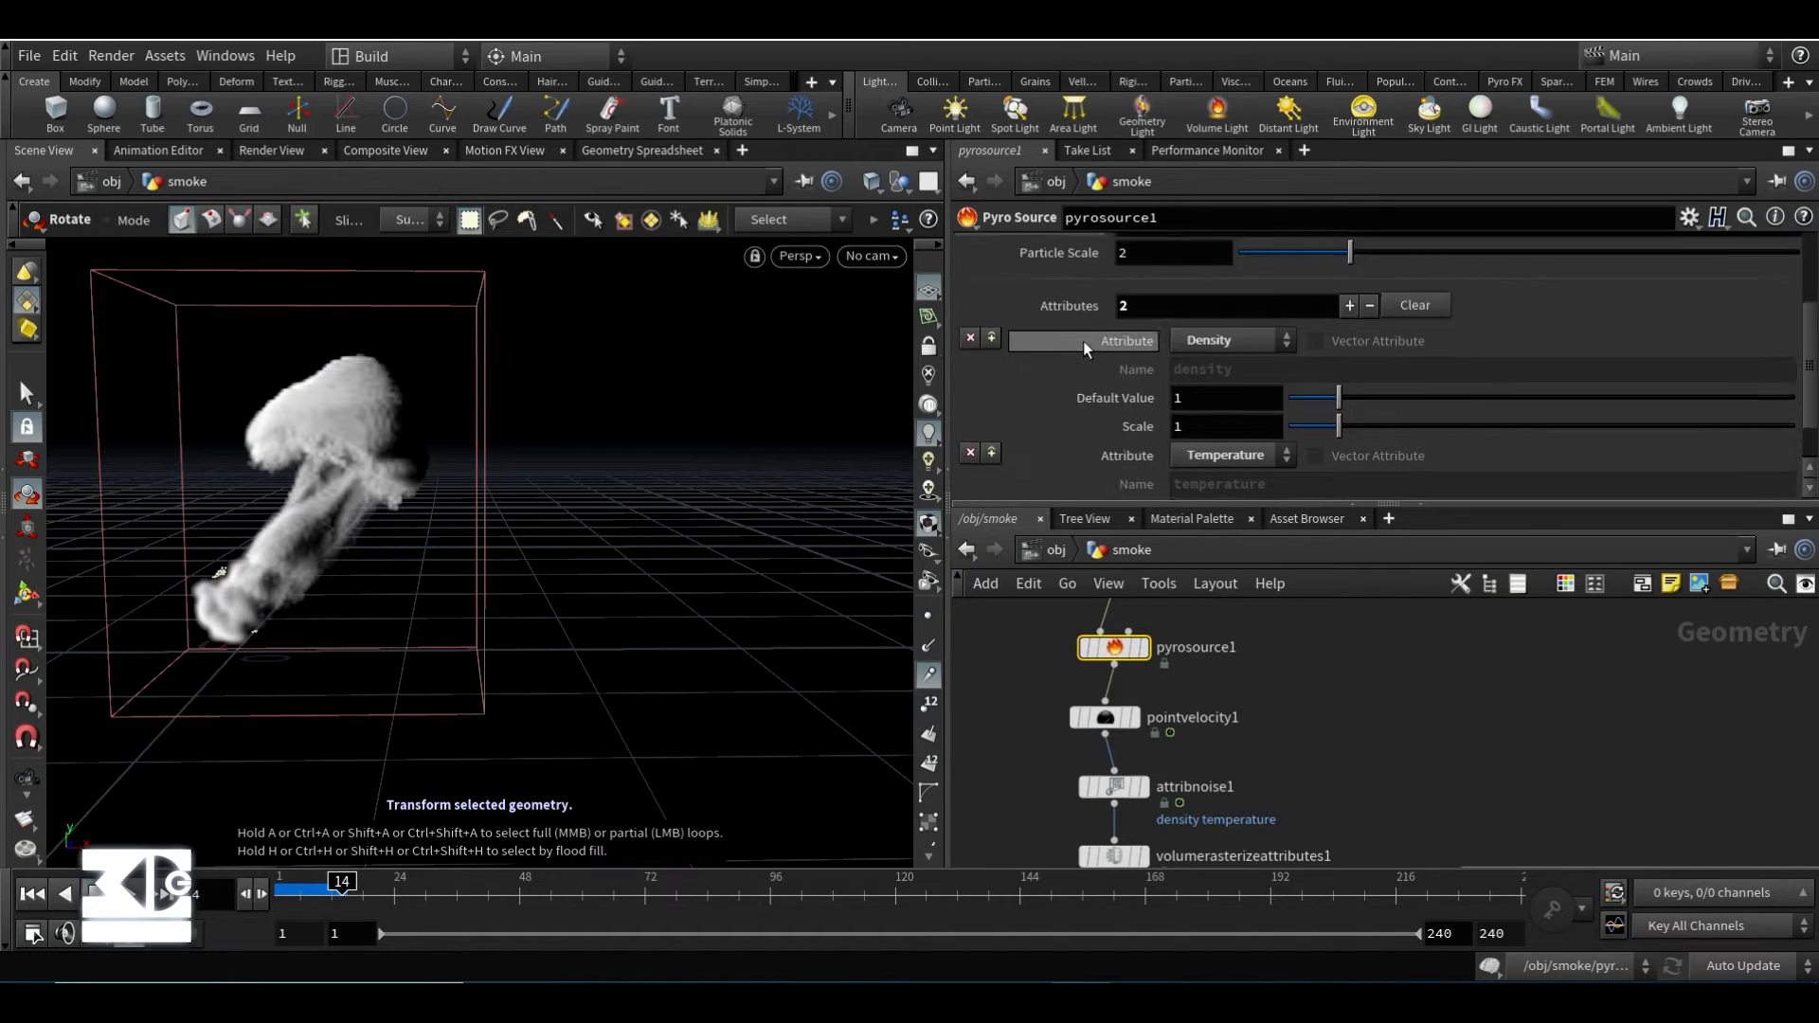
pyautogui.scroll(-5, 1016, 714)
# - Set pyrosolver1's Buoyancy Scale to 0 and rerun the simulation from the first frame
pyautogui.click(1129, 810)
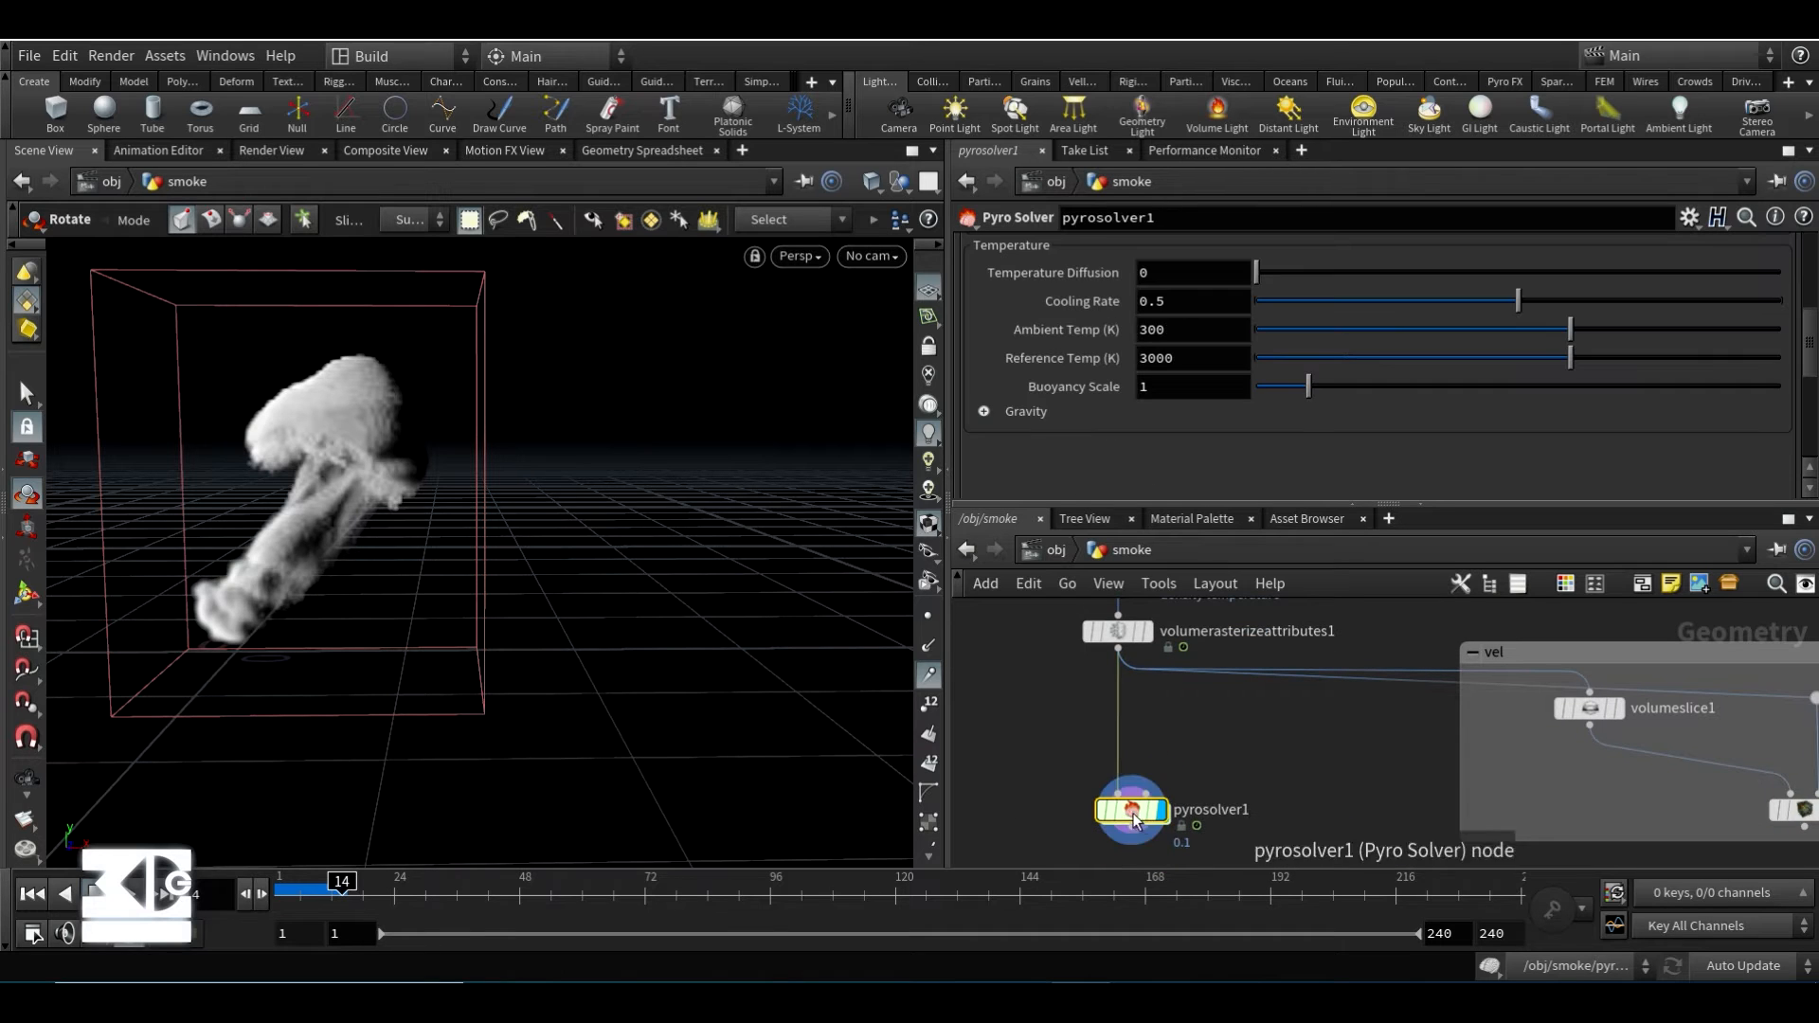
pyautogui.scroll(1, 1038, 366)
pyautogui.scroll(5, 1035, 372)
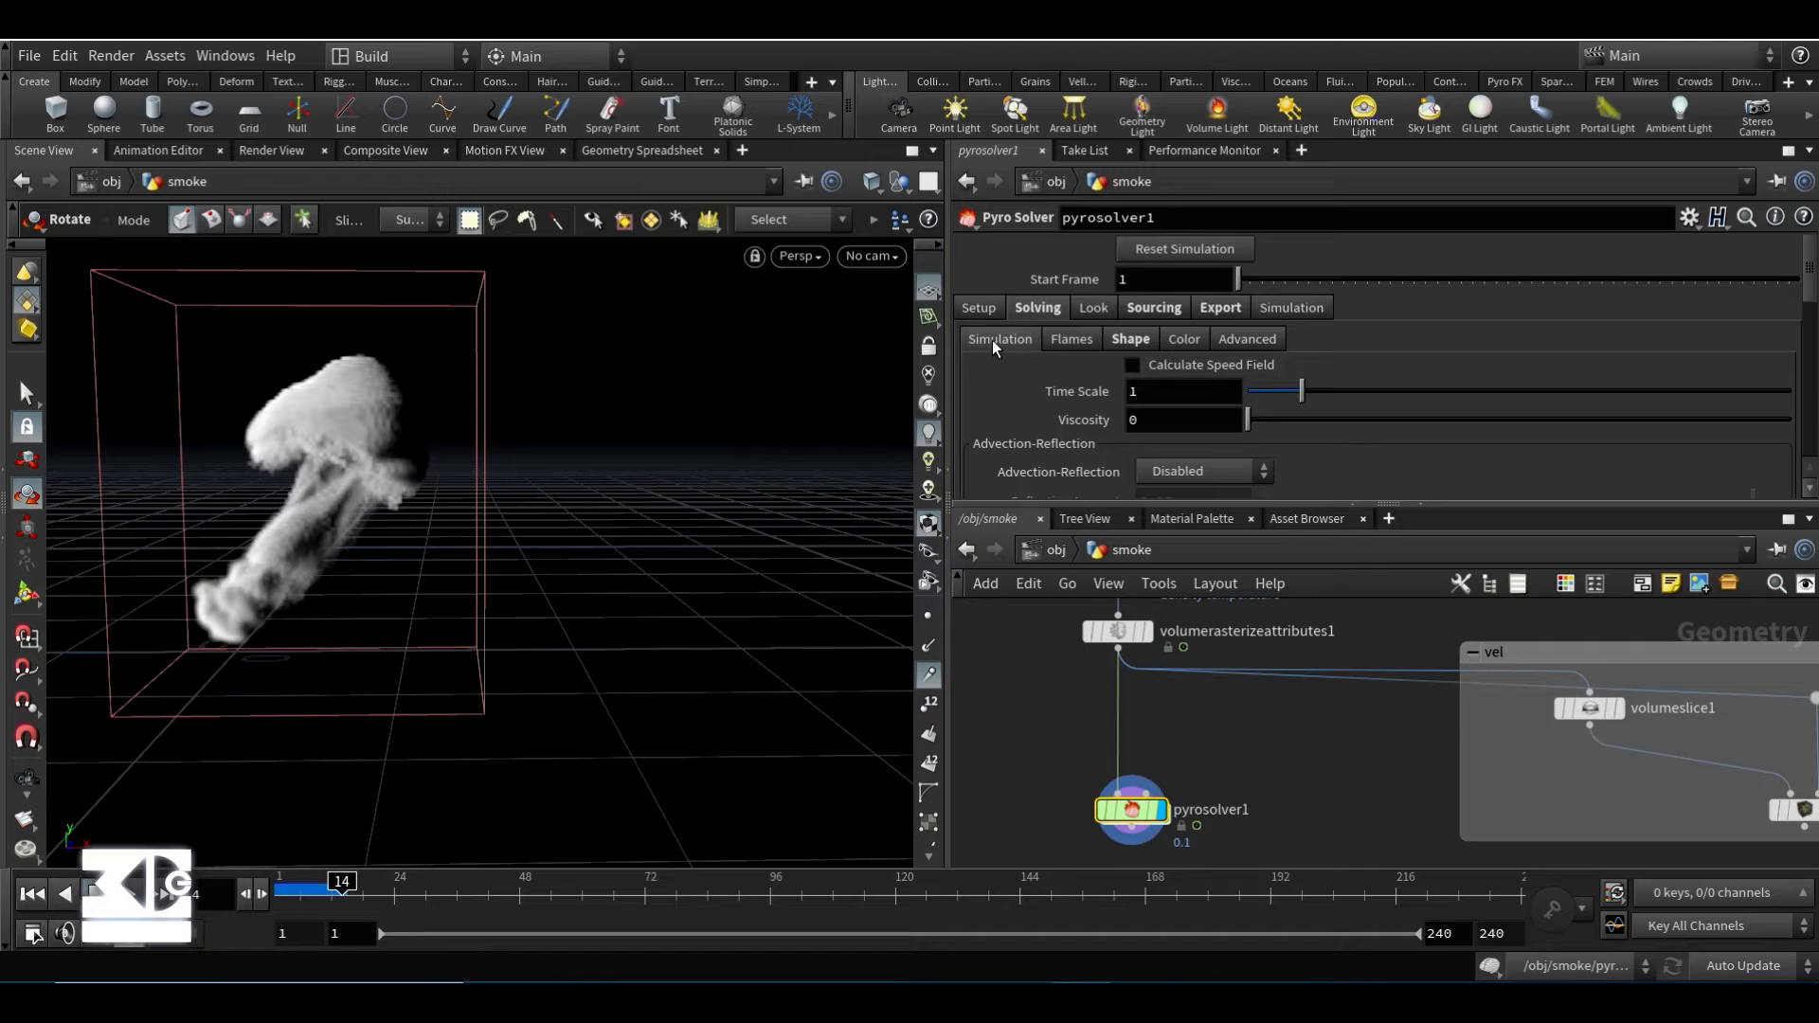
pyautogui.scroll(-5, 1037, 367)
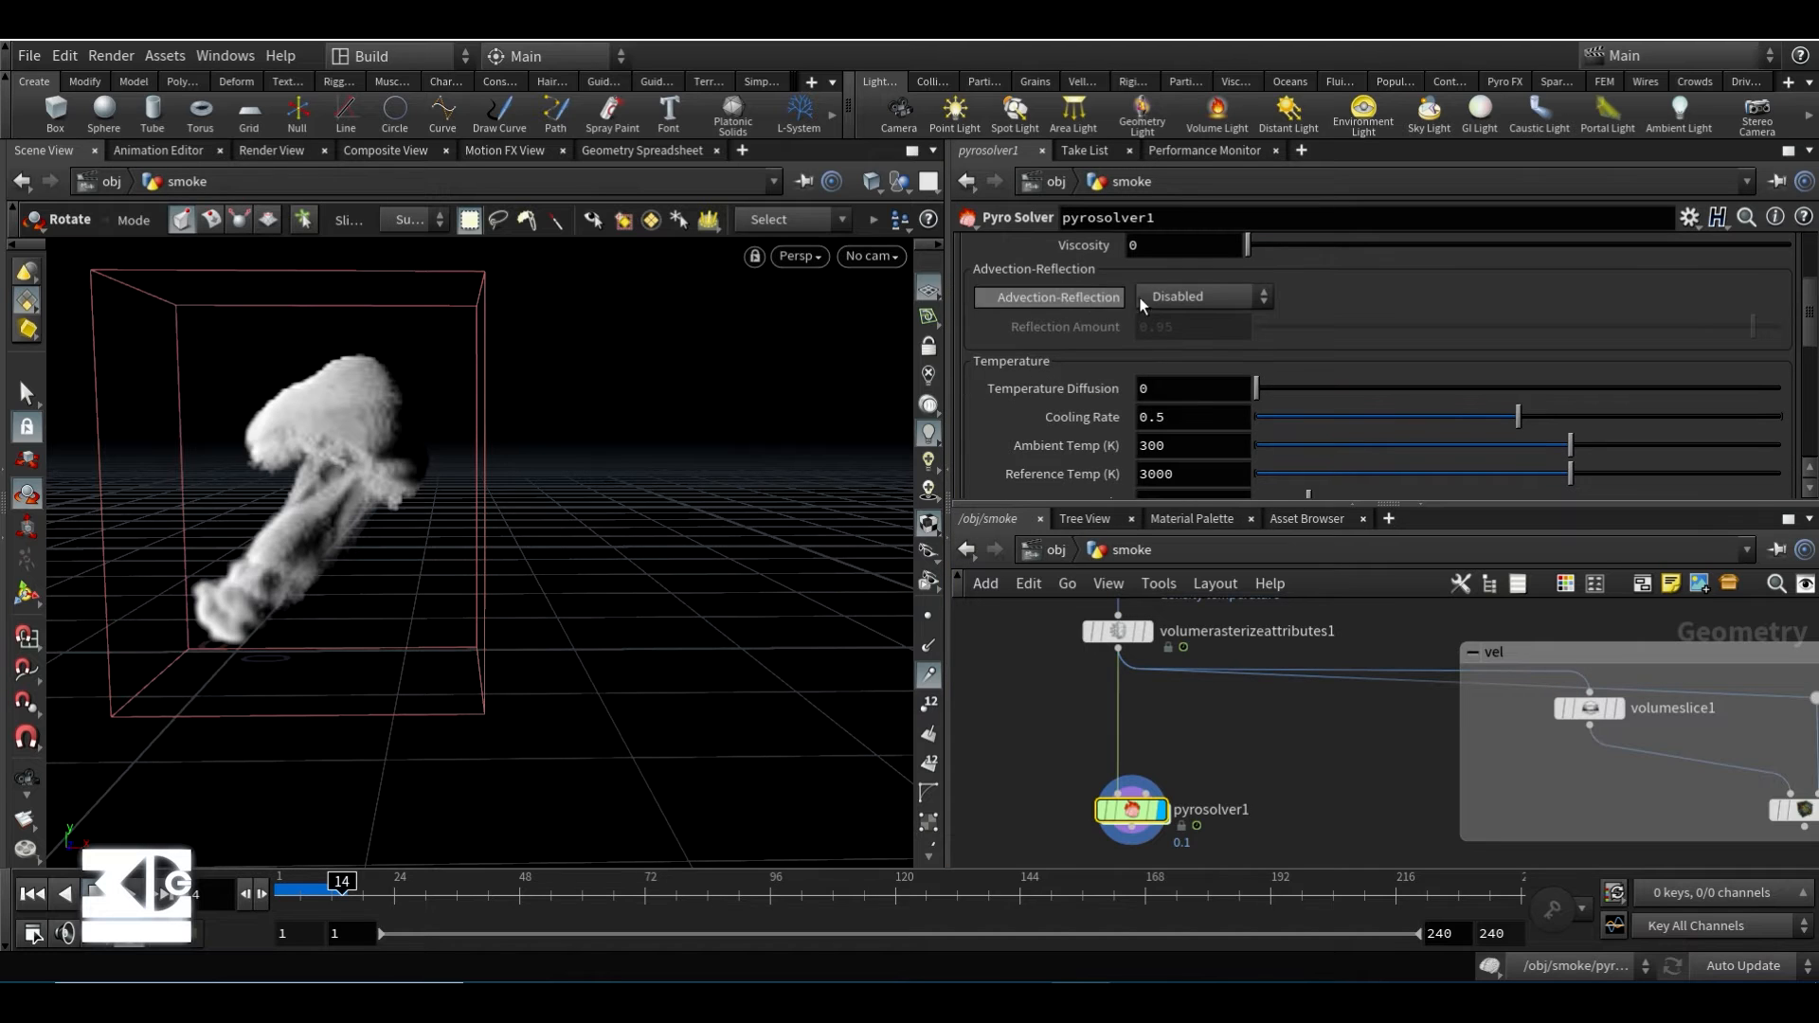
pyautogui.click(1205, 298)
pyautogui.click(1224, 297)
pyautogui.scroll(-3, 1367, 305)
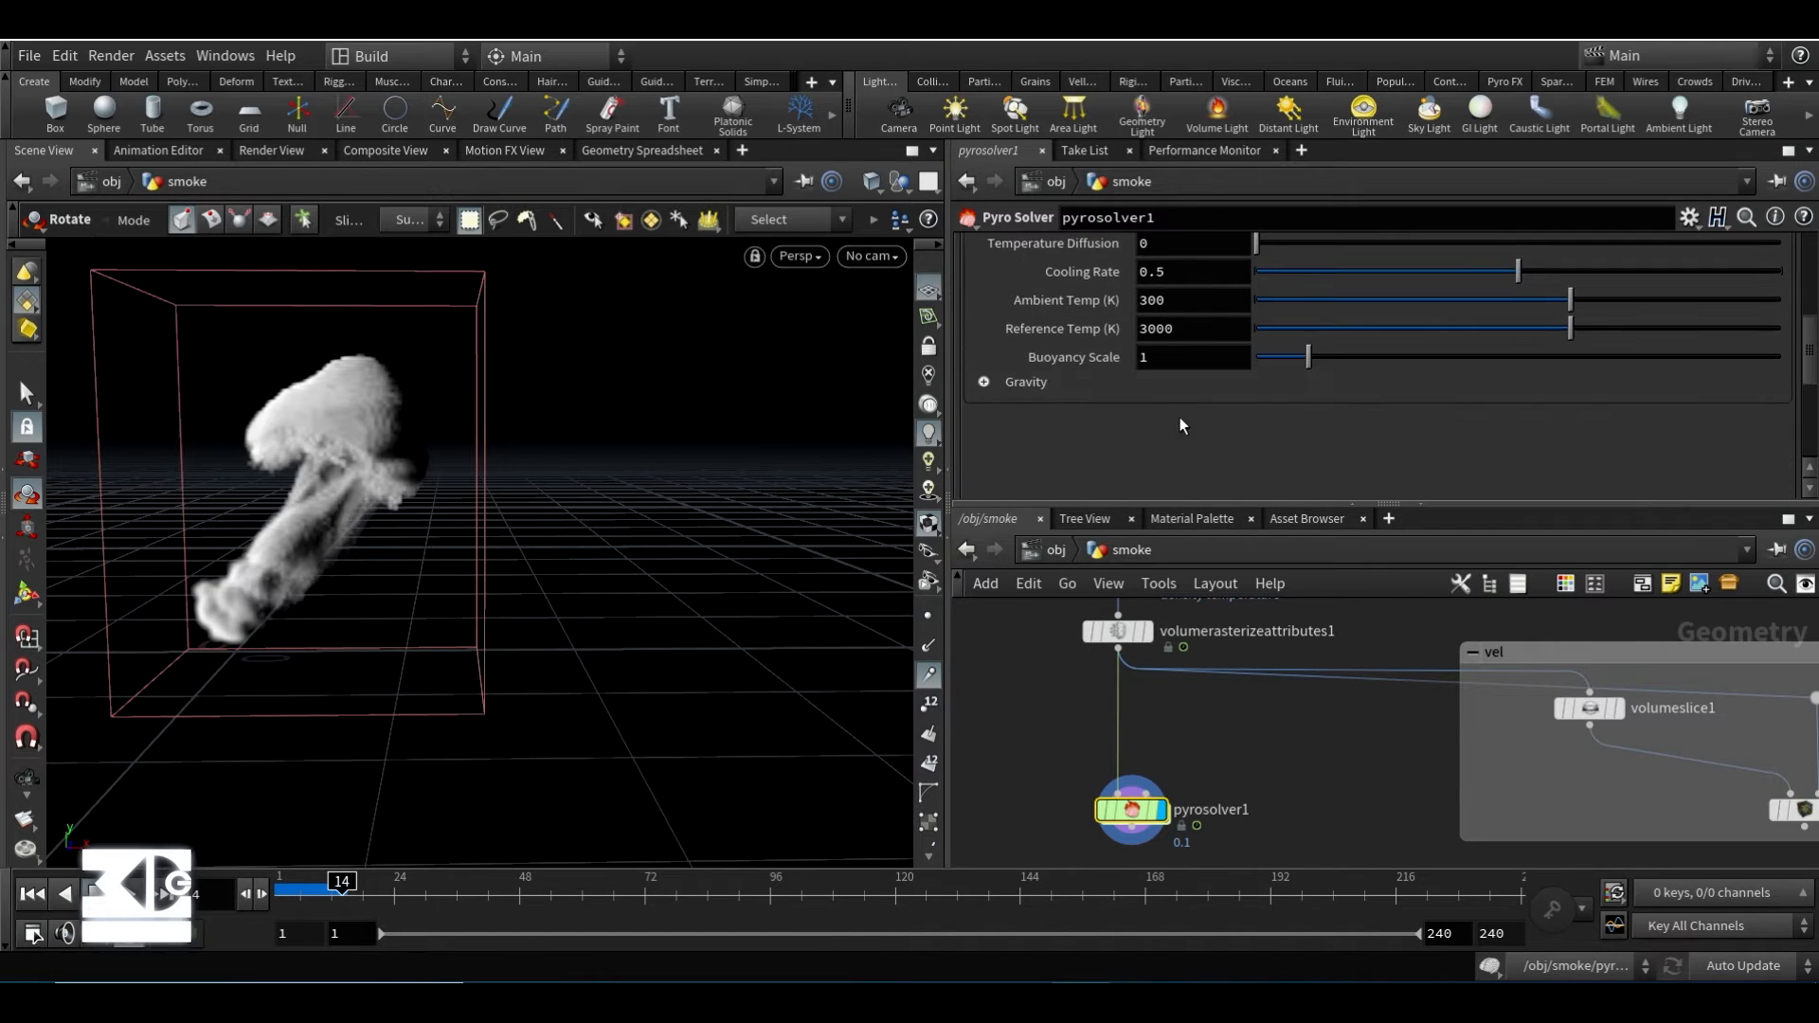
pyautogui.click(1201, 356)
pyautogui.write('0')
pyautogui.press('Return')
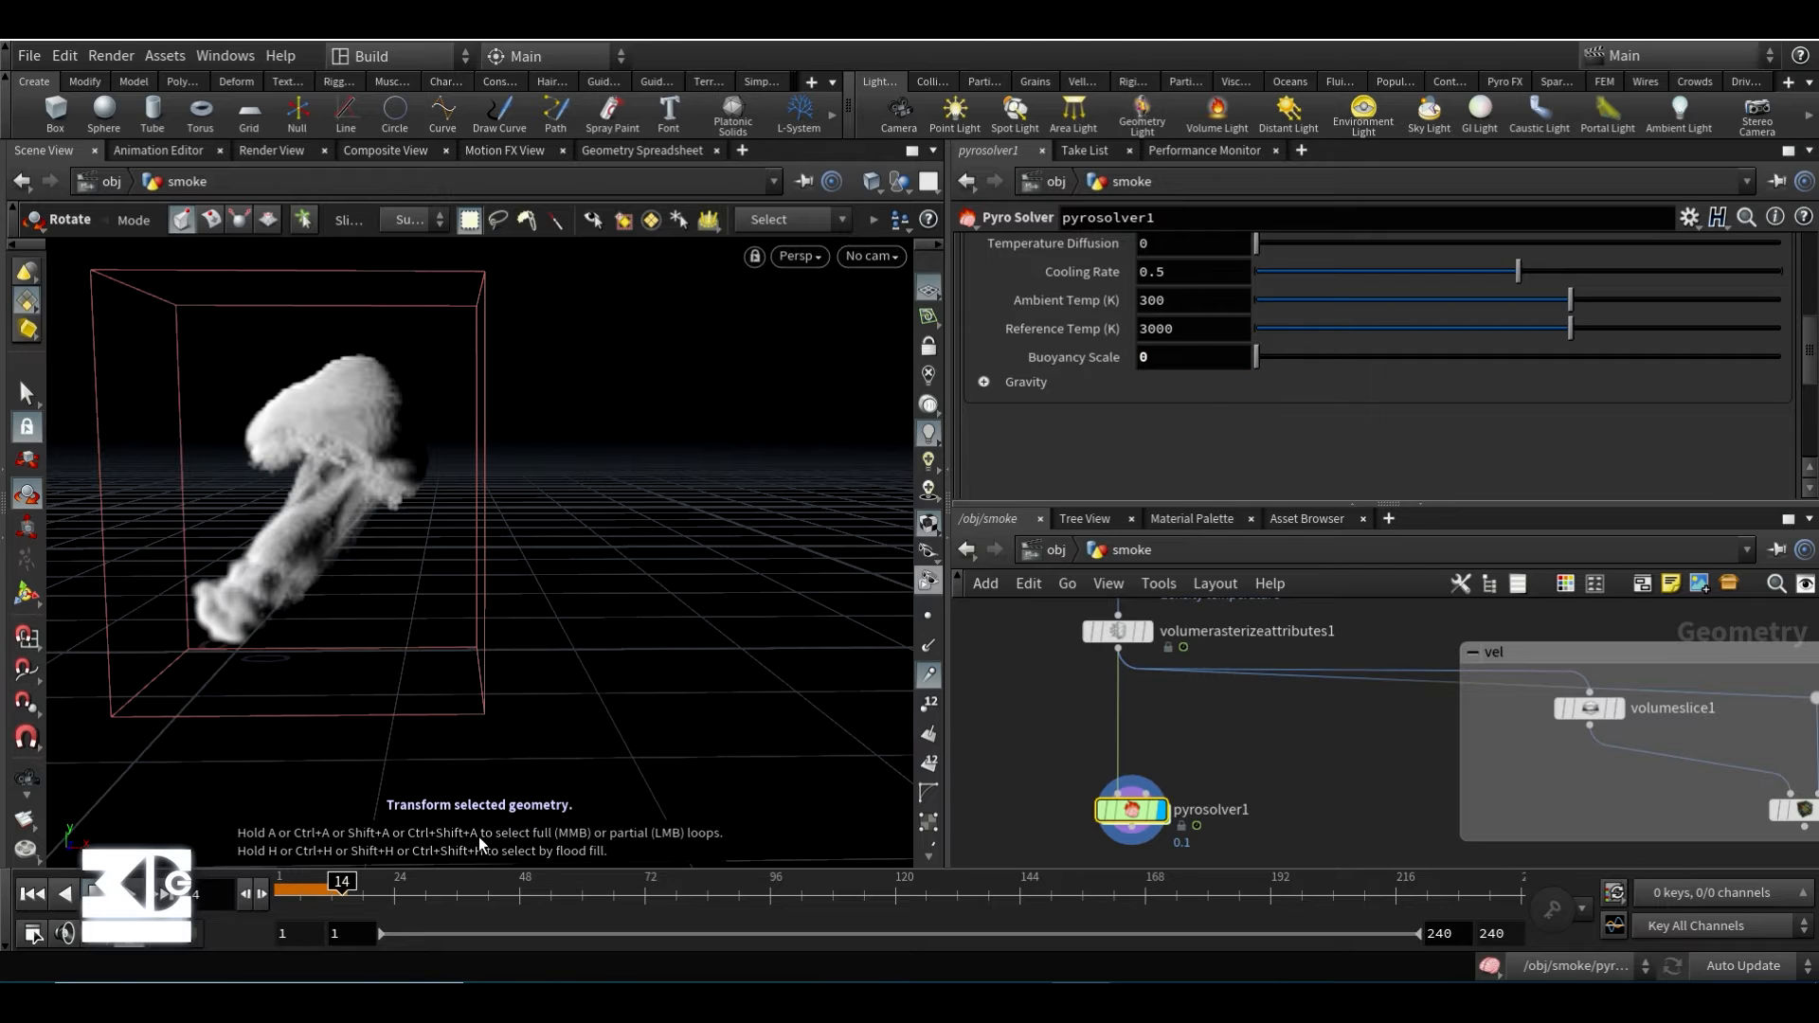
pyautogui.click(31, 893)
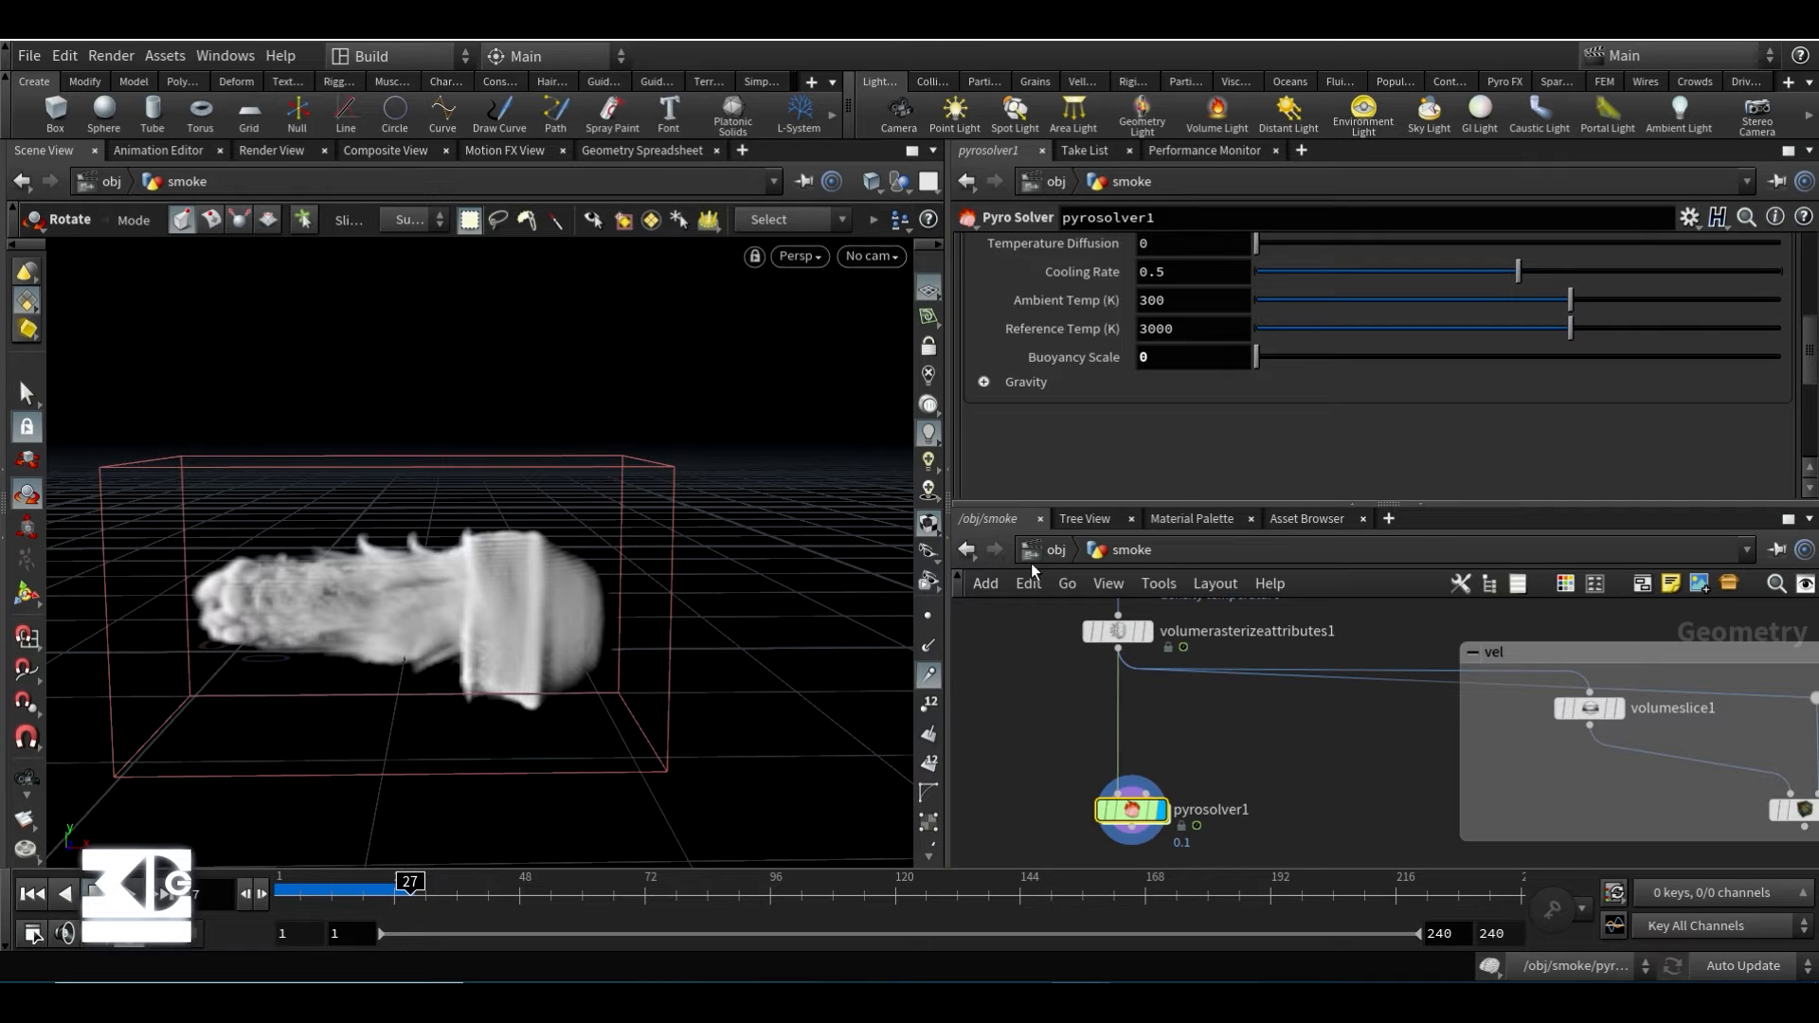
# - Inspect the horizontal smoke trail up close and run the simulation again from the first frame
pyautogui.keyDown('alt'); pyautogui.moveTo(481, 628); pyautogui.dragTo(544, 609); pyautogui.keyUp('alt')
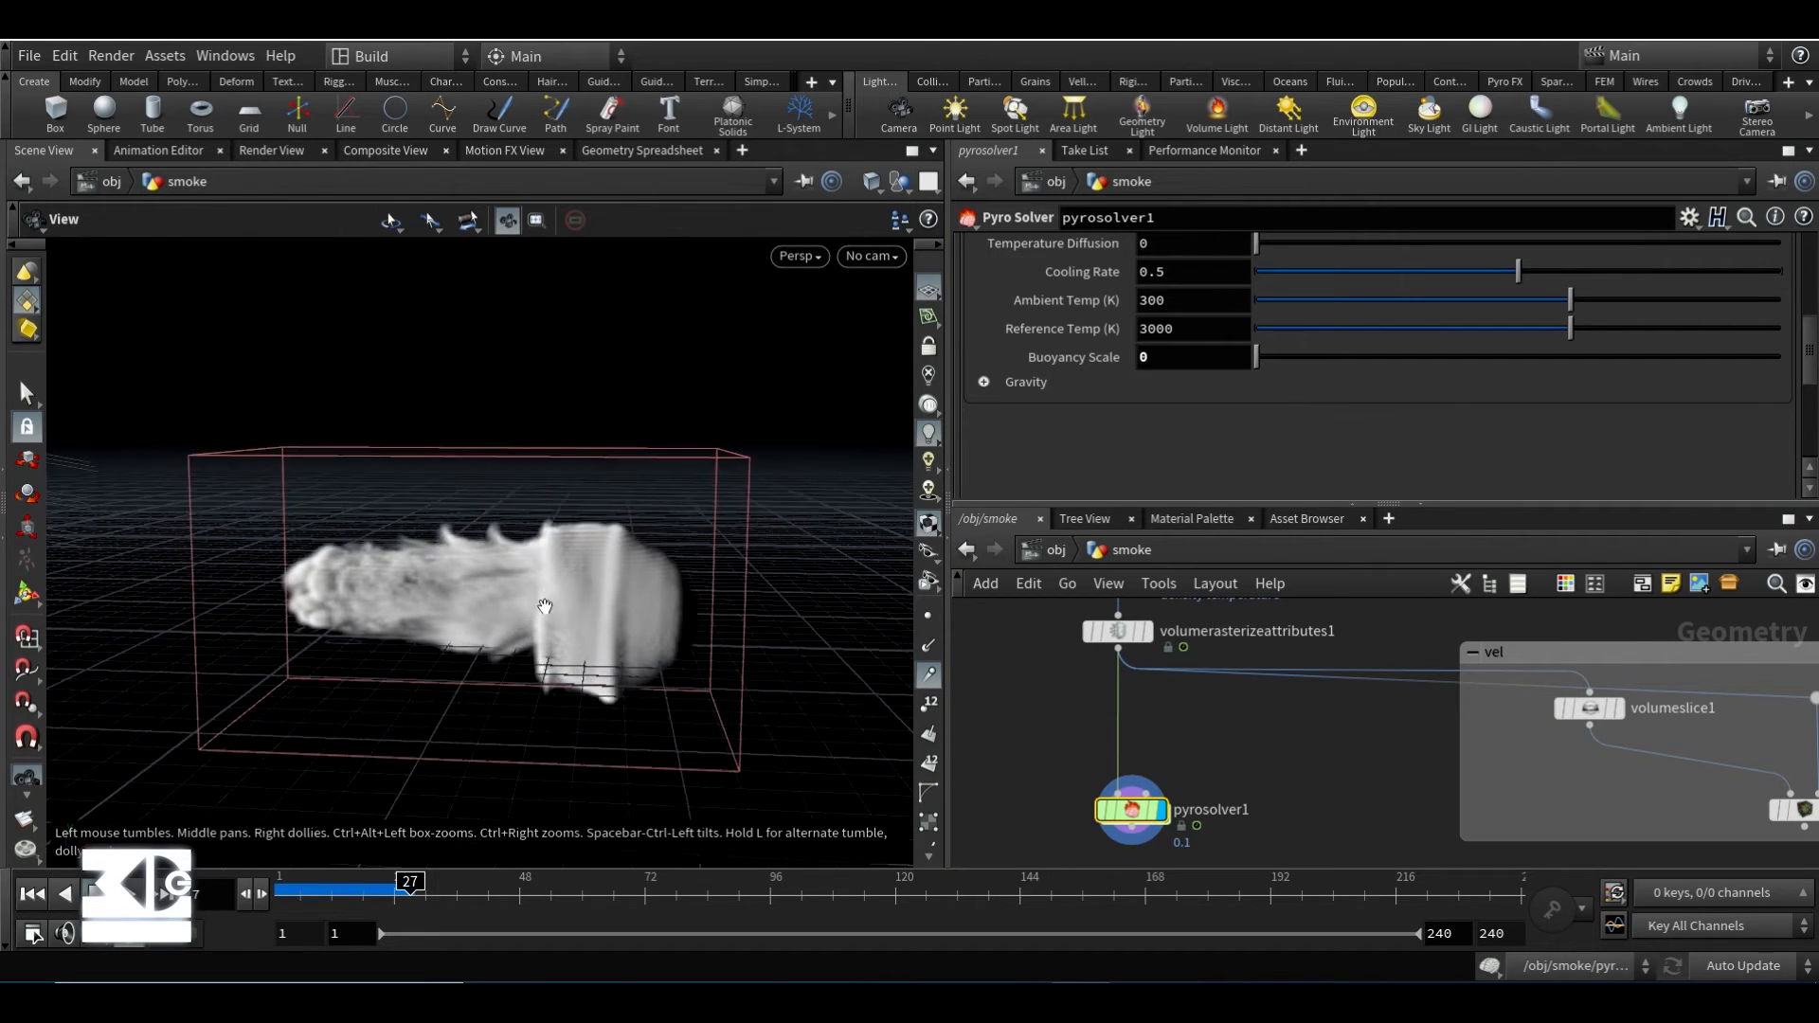
pyautogui.keyDown('alt'); pyautogui.moveTo(544, 609); pyautogui.dragTo(491, 584, button='right'); pyautogui.keyUp('alt')
pyautogui.keyDown('alt'); pyautogui.moveTo(492, 584); pyautogui.dragTo(501, 586); pyautogui.keyUp('alt')
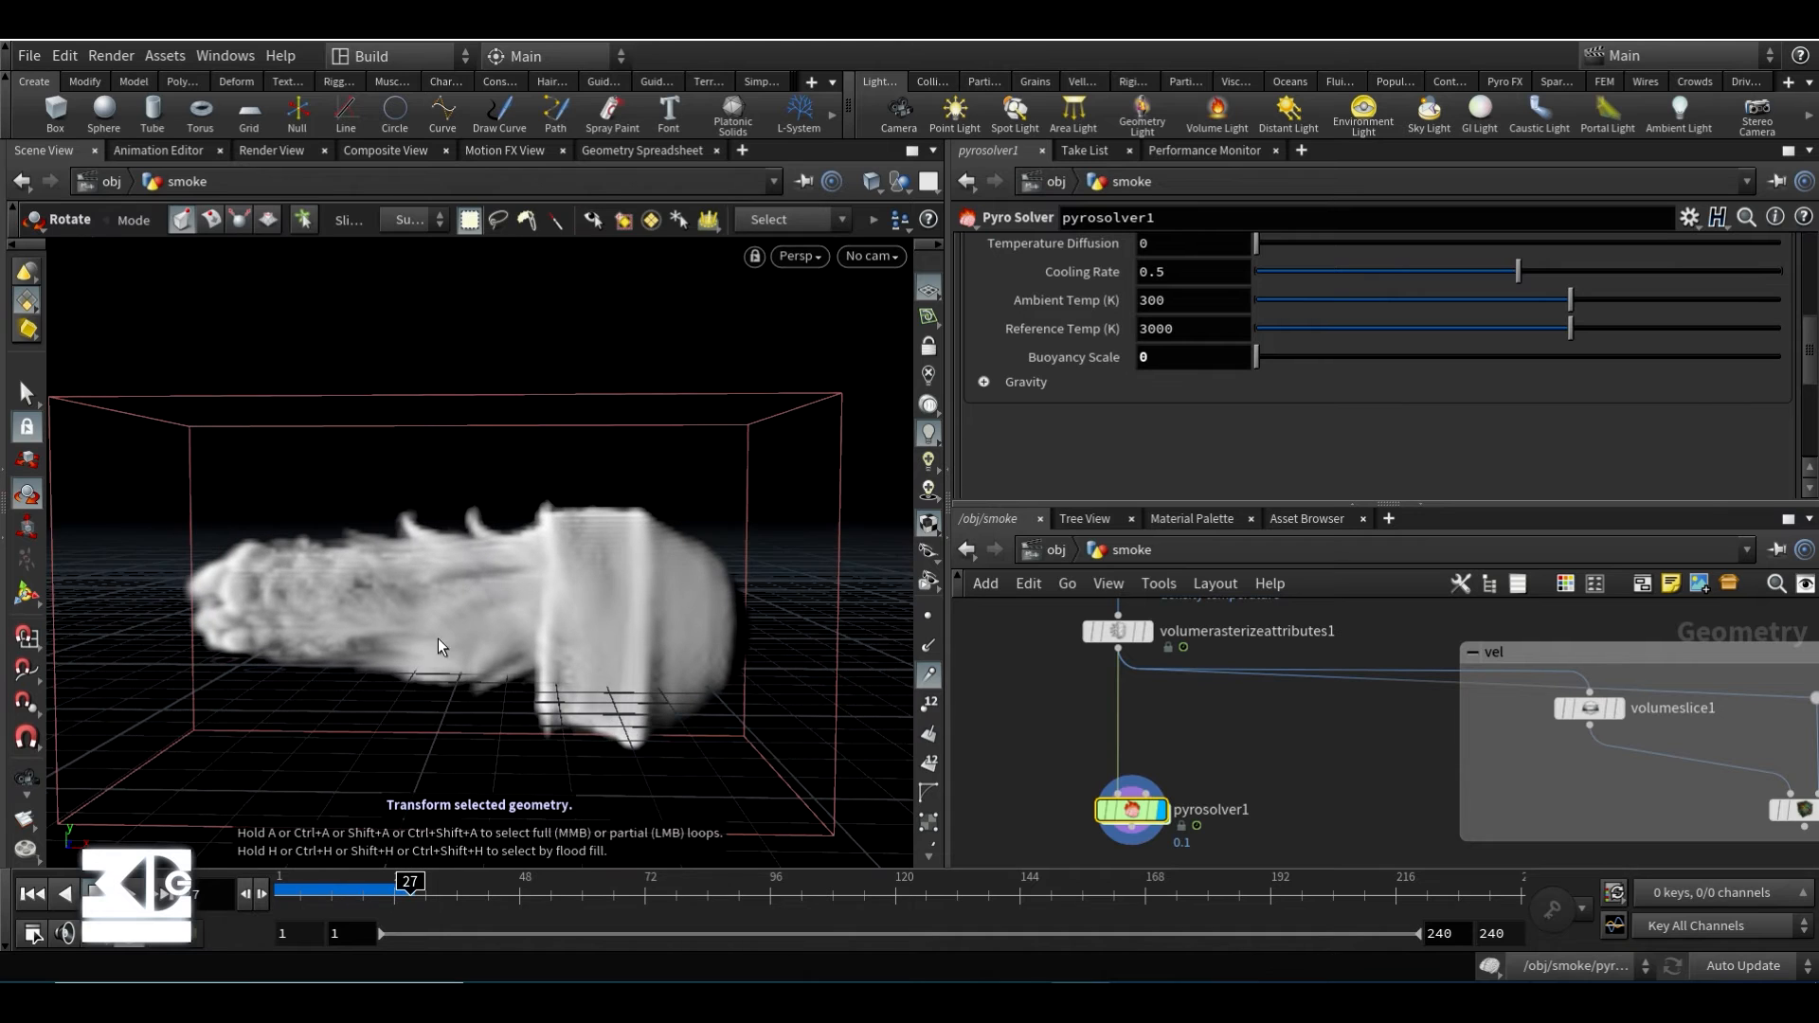
pyautogui.click(32, 893)
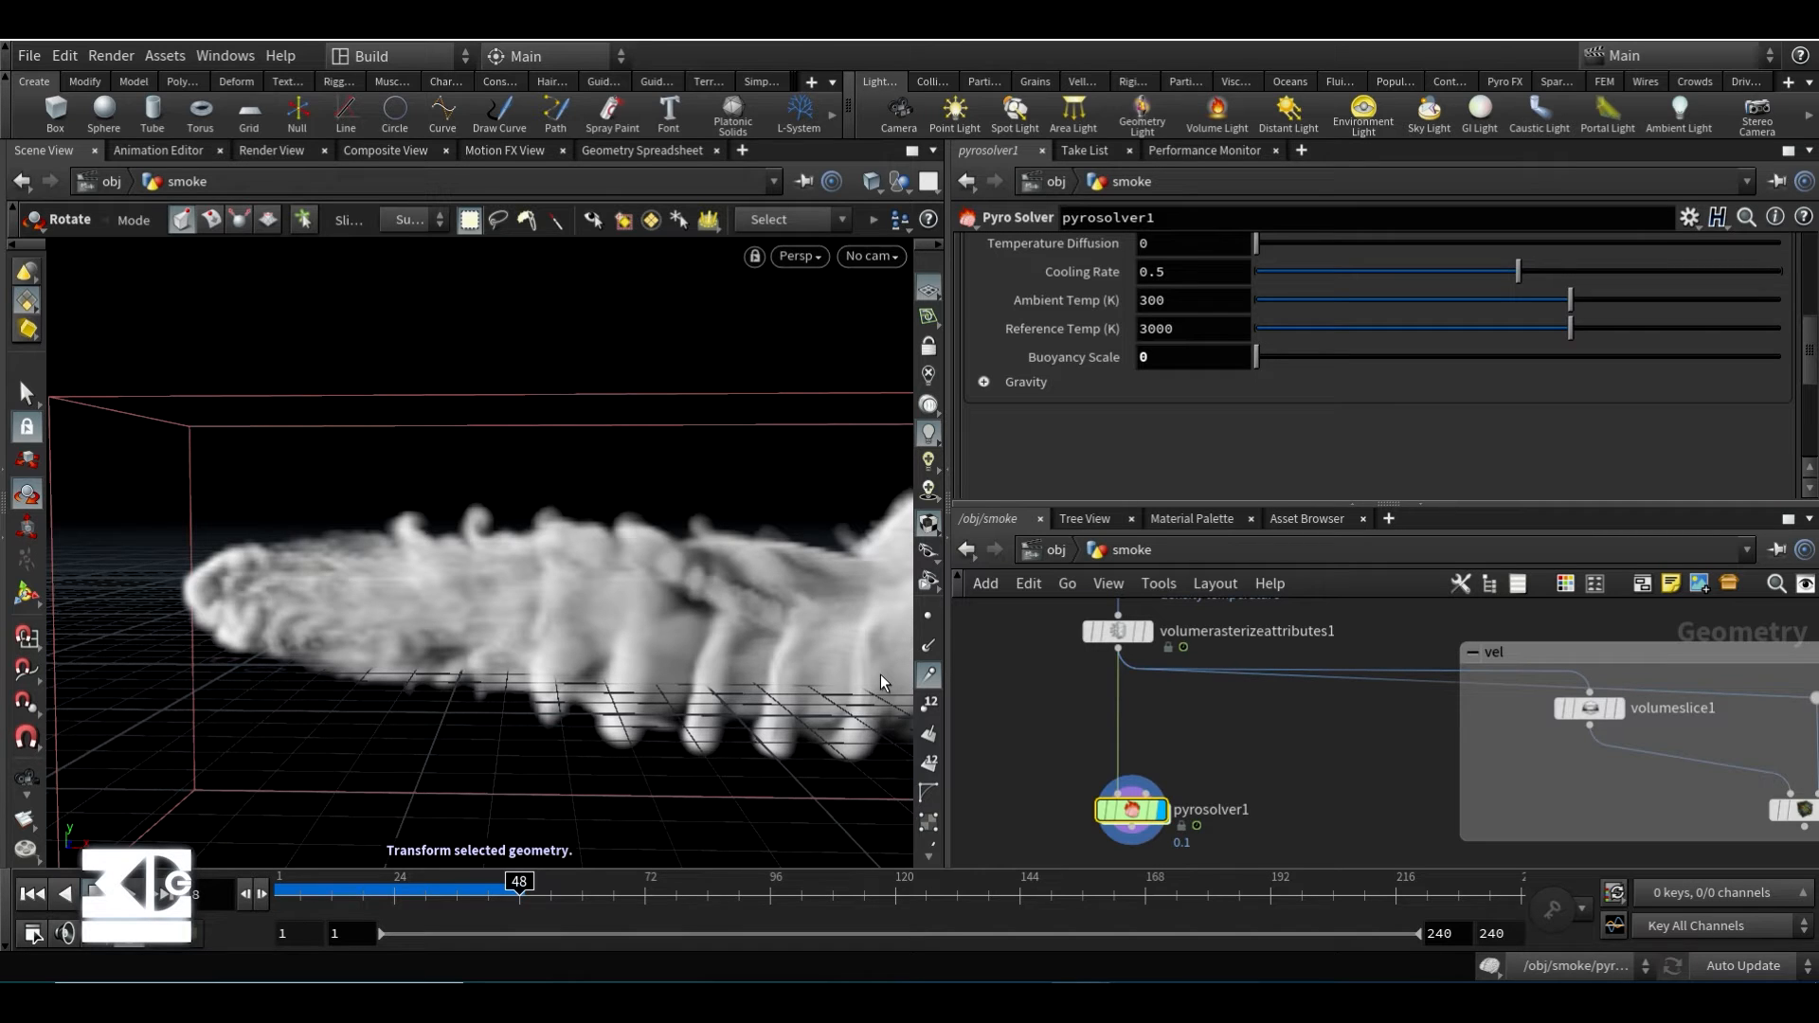
# - Look inside pyrosolver1 at its FORCES network, and return to the smoke network and the solver's main settings
pyautogui.moveTo(1269, 780); pyautogui.dragTo(1327, 755, button='middle')
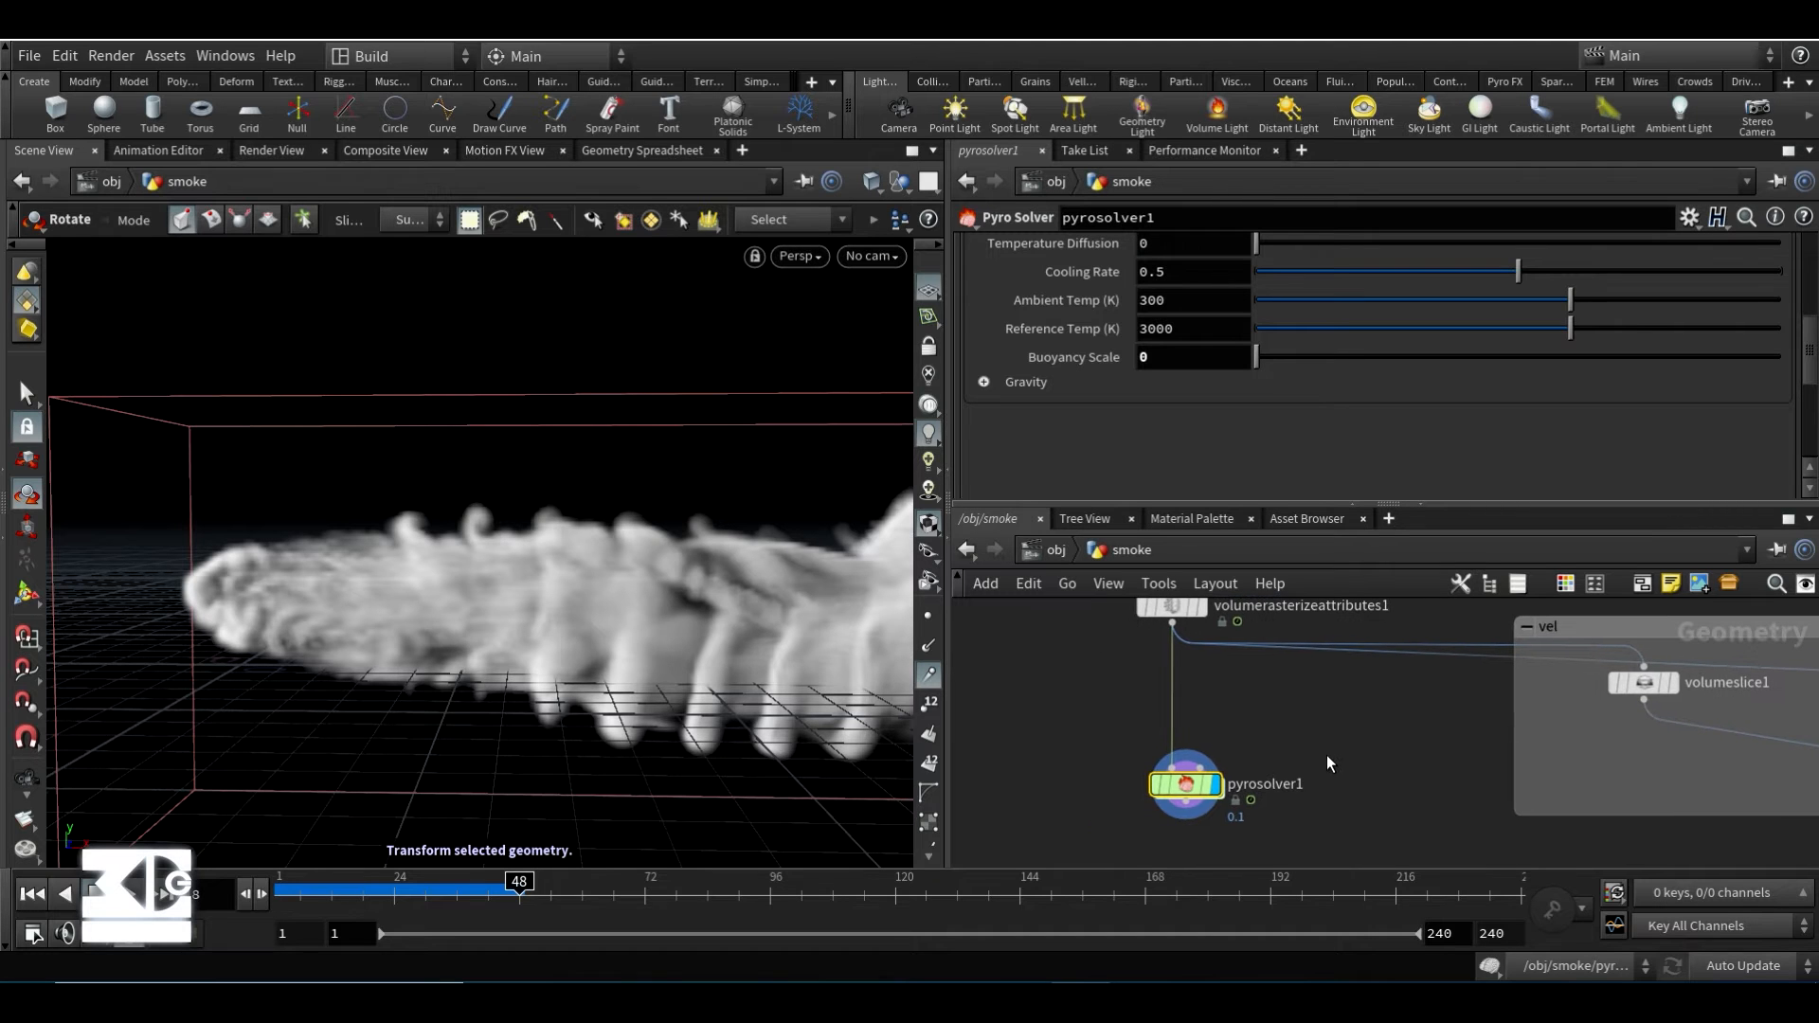
pyautogui.doubleClick(1187, 783)
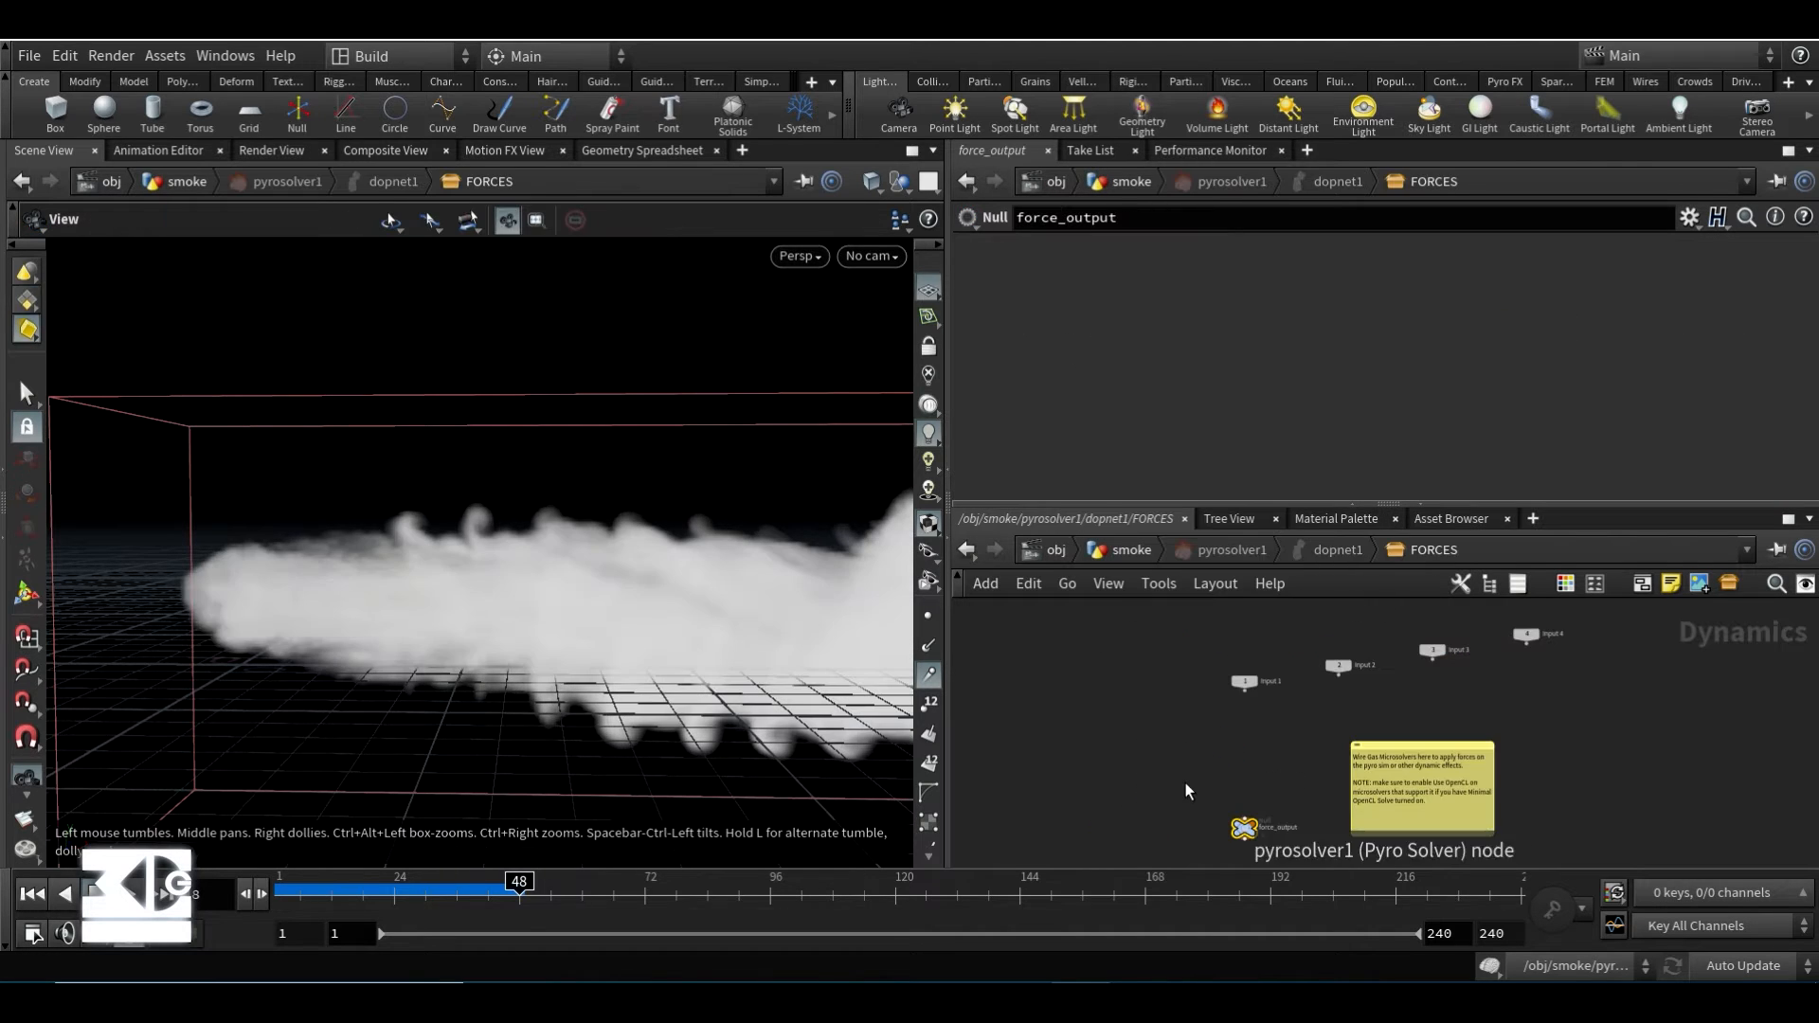
pyautogui.click(1131, 551)
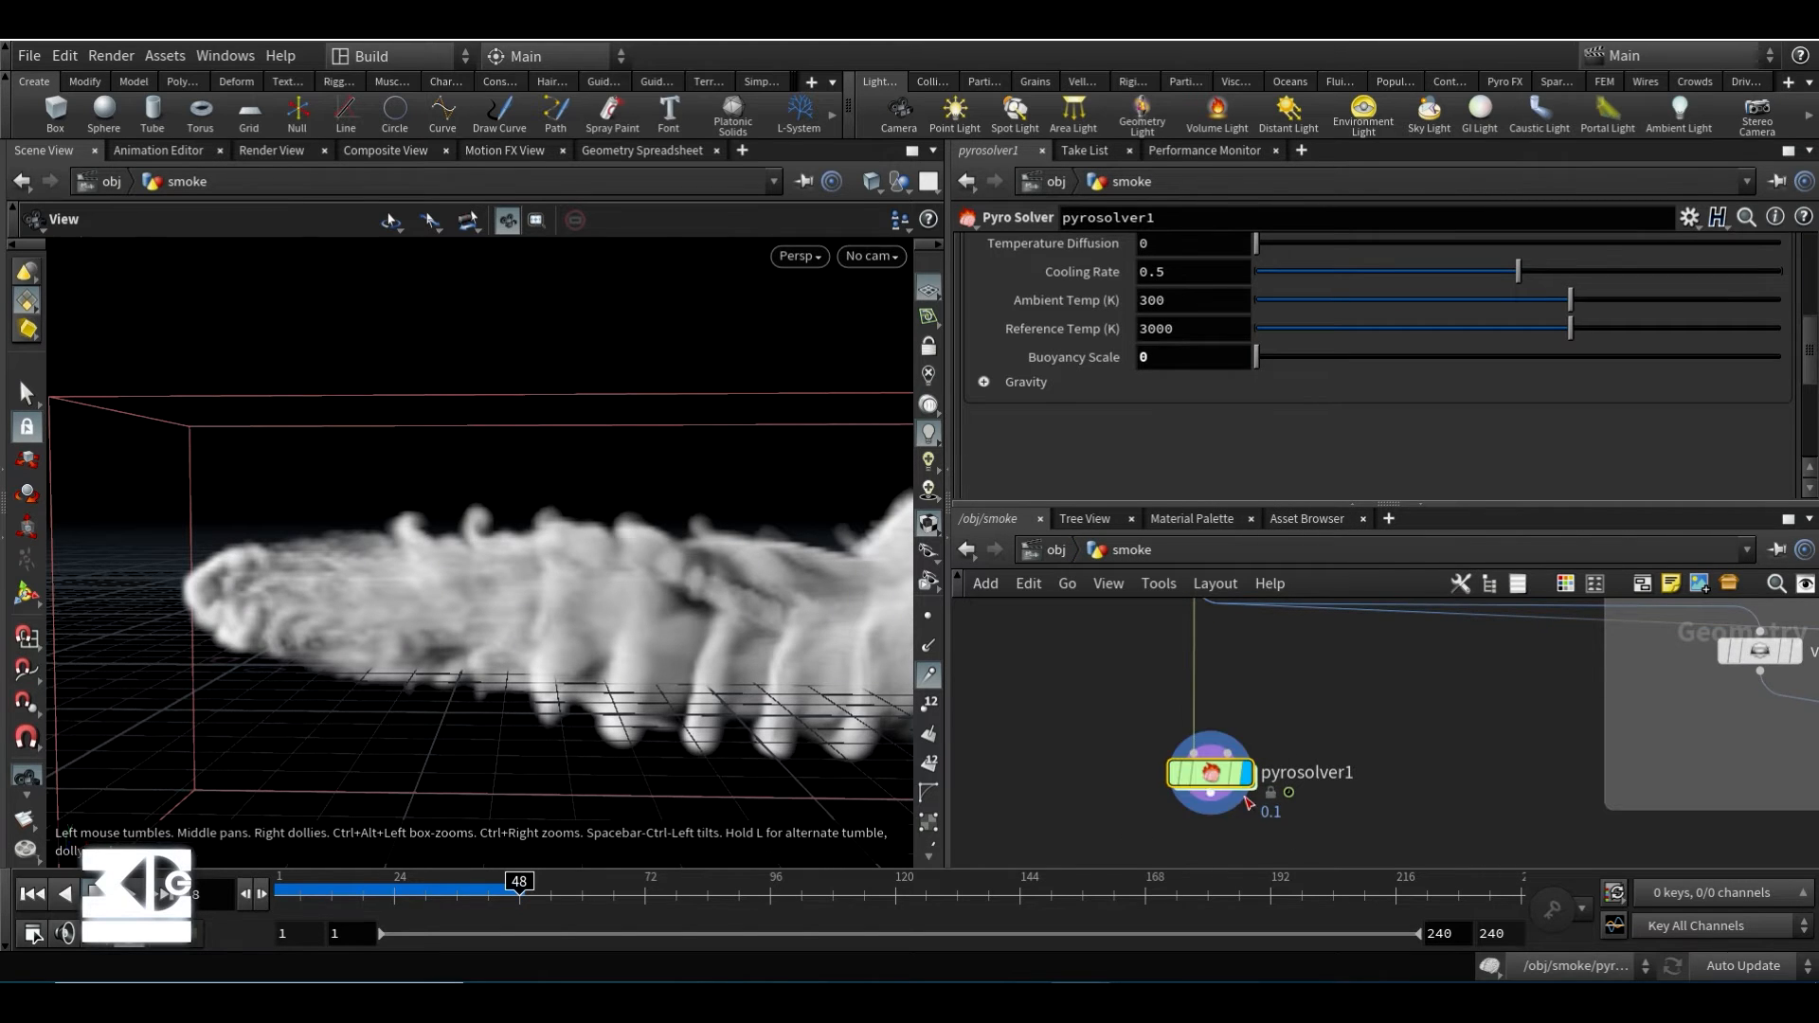
pyautogui.scroll(8, 1056, 470)
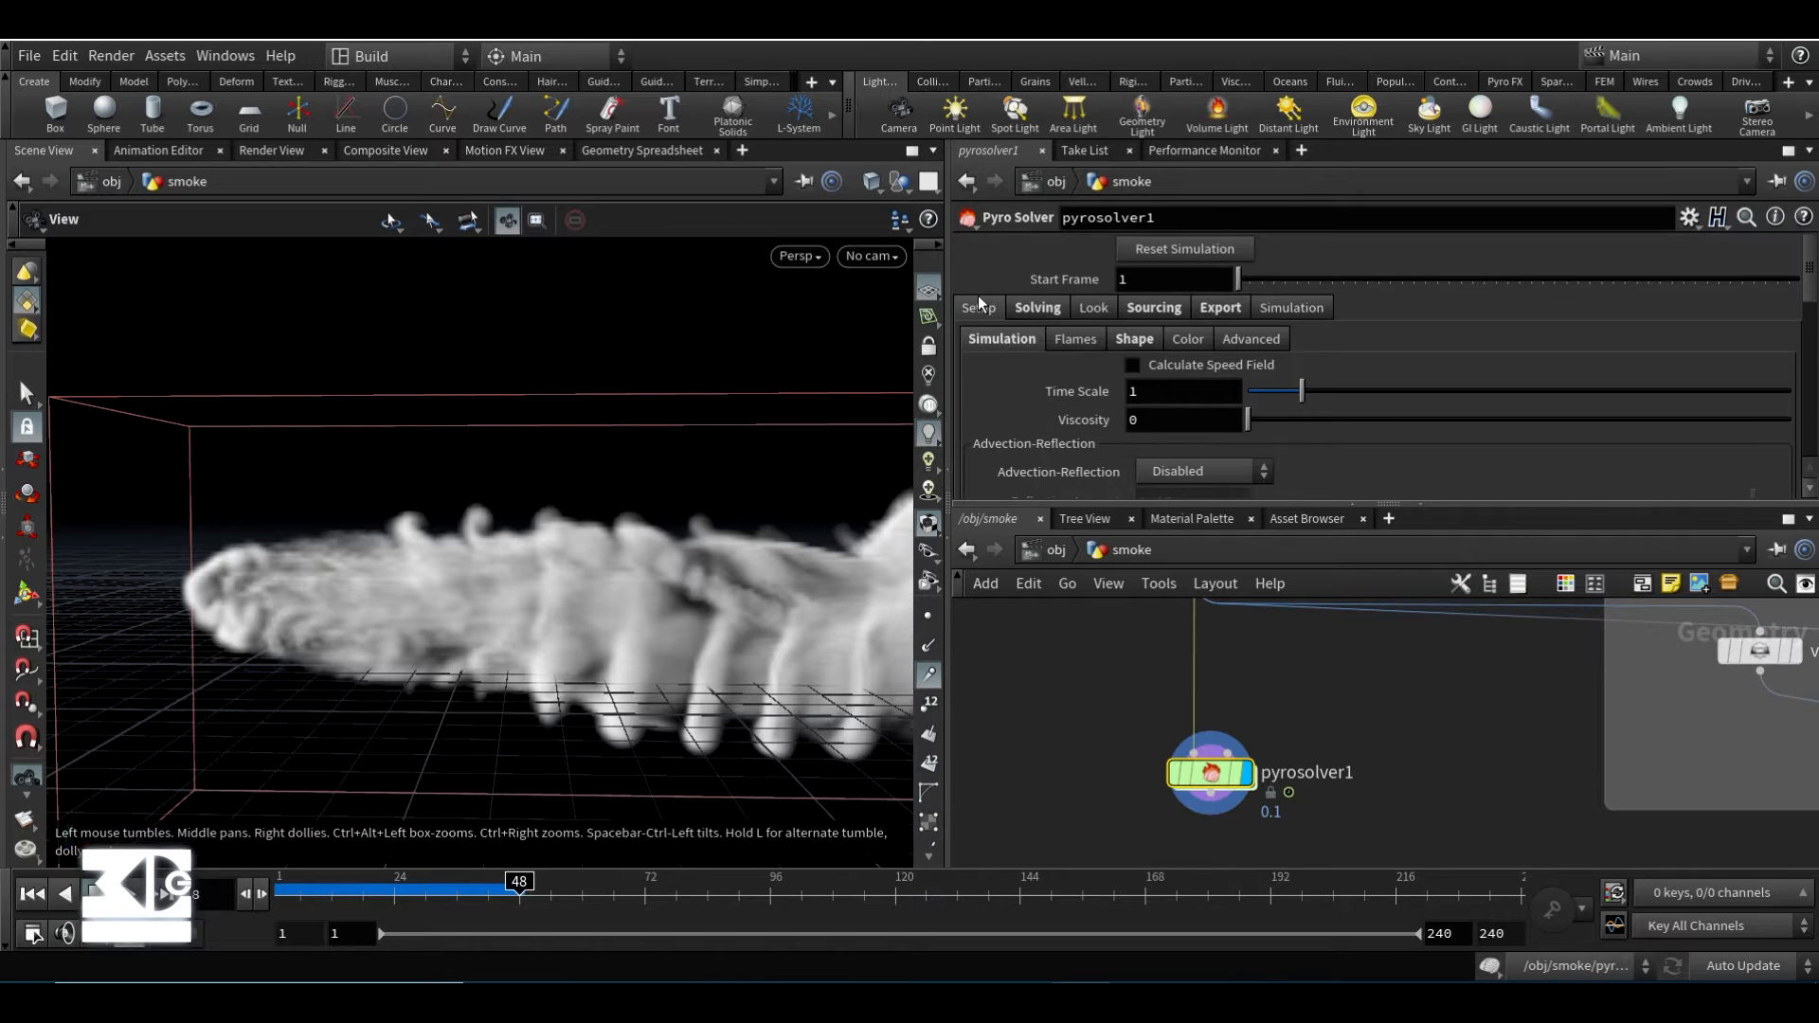
# - Remove the burn-to-flame operation from pyrosolver1's Sourcing operations
pyautogui.scroll(-10, 1015, 368)
pyautogui.scroll(10, 1017, 372)
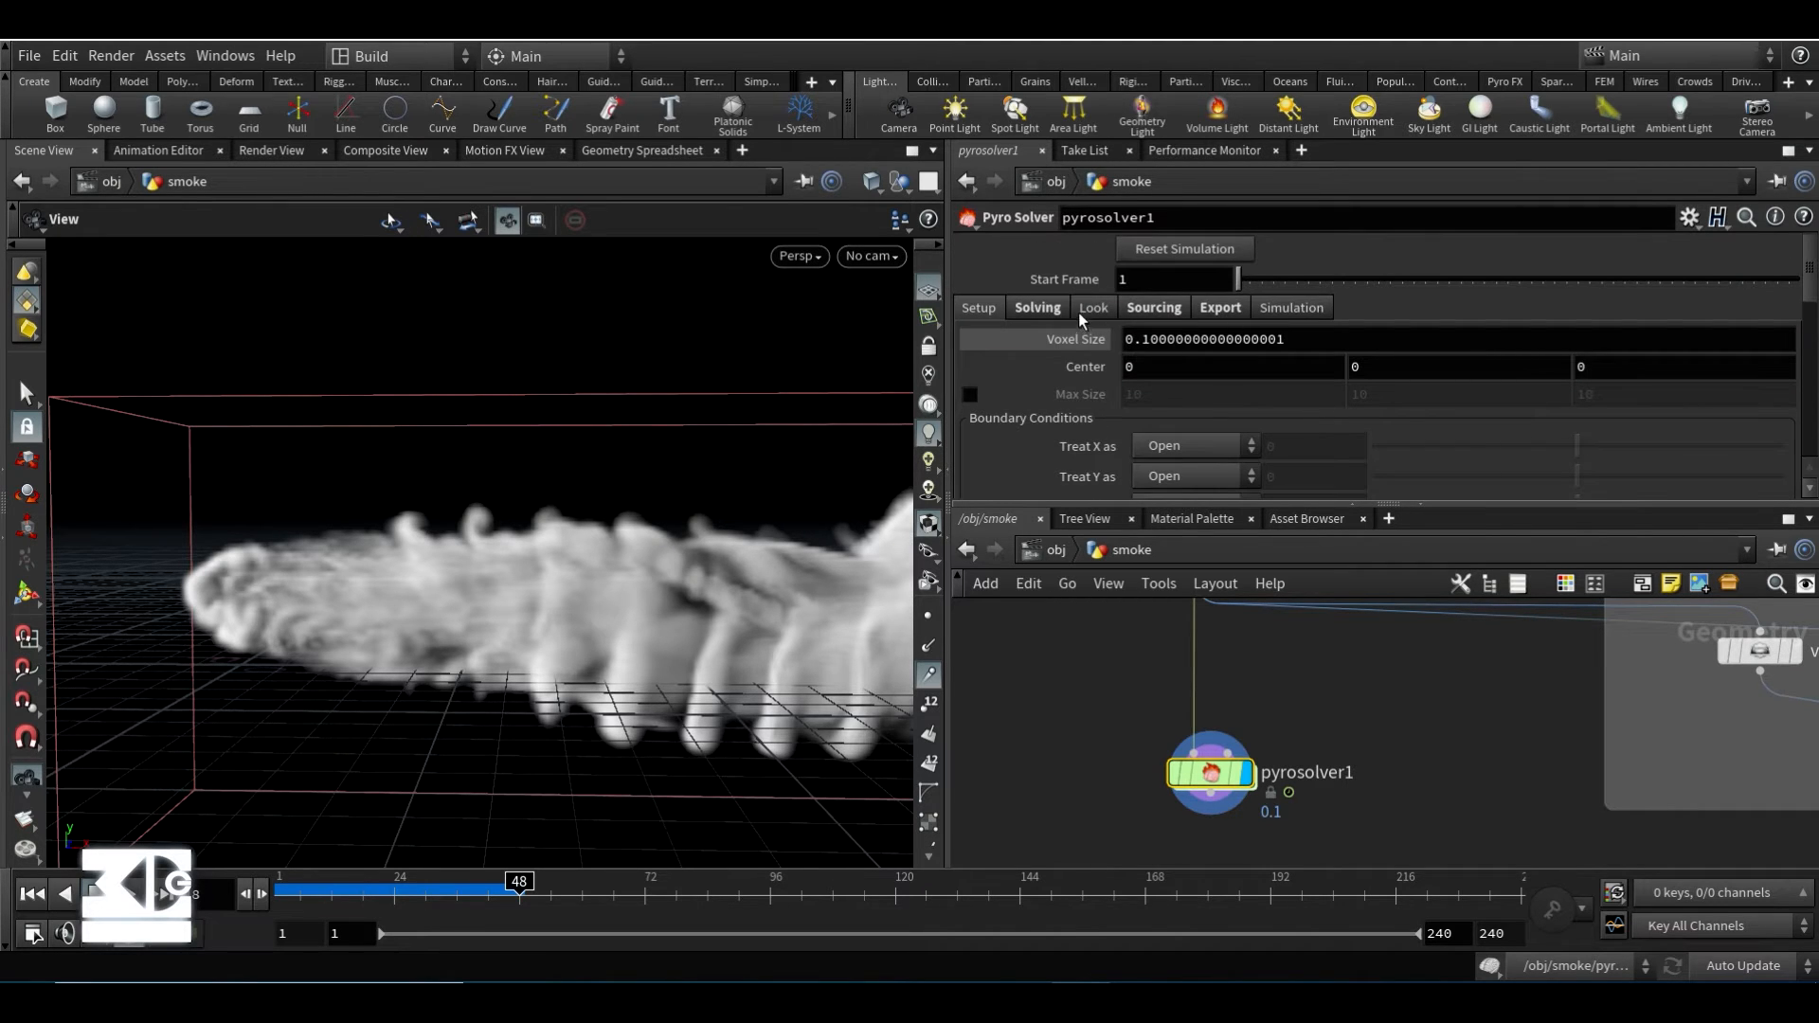
pyautogui.click(1038, 307)
pyautogui.scroll(-5, 1053, 372)
pyautogui.scroll(5, 1054, 378)
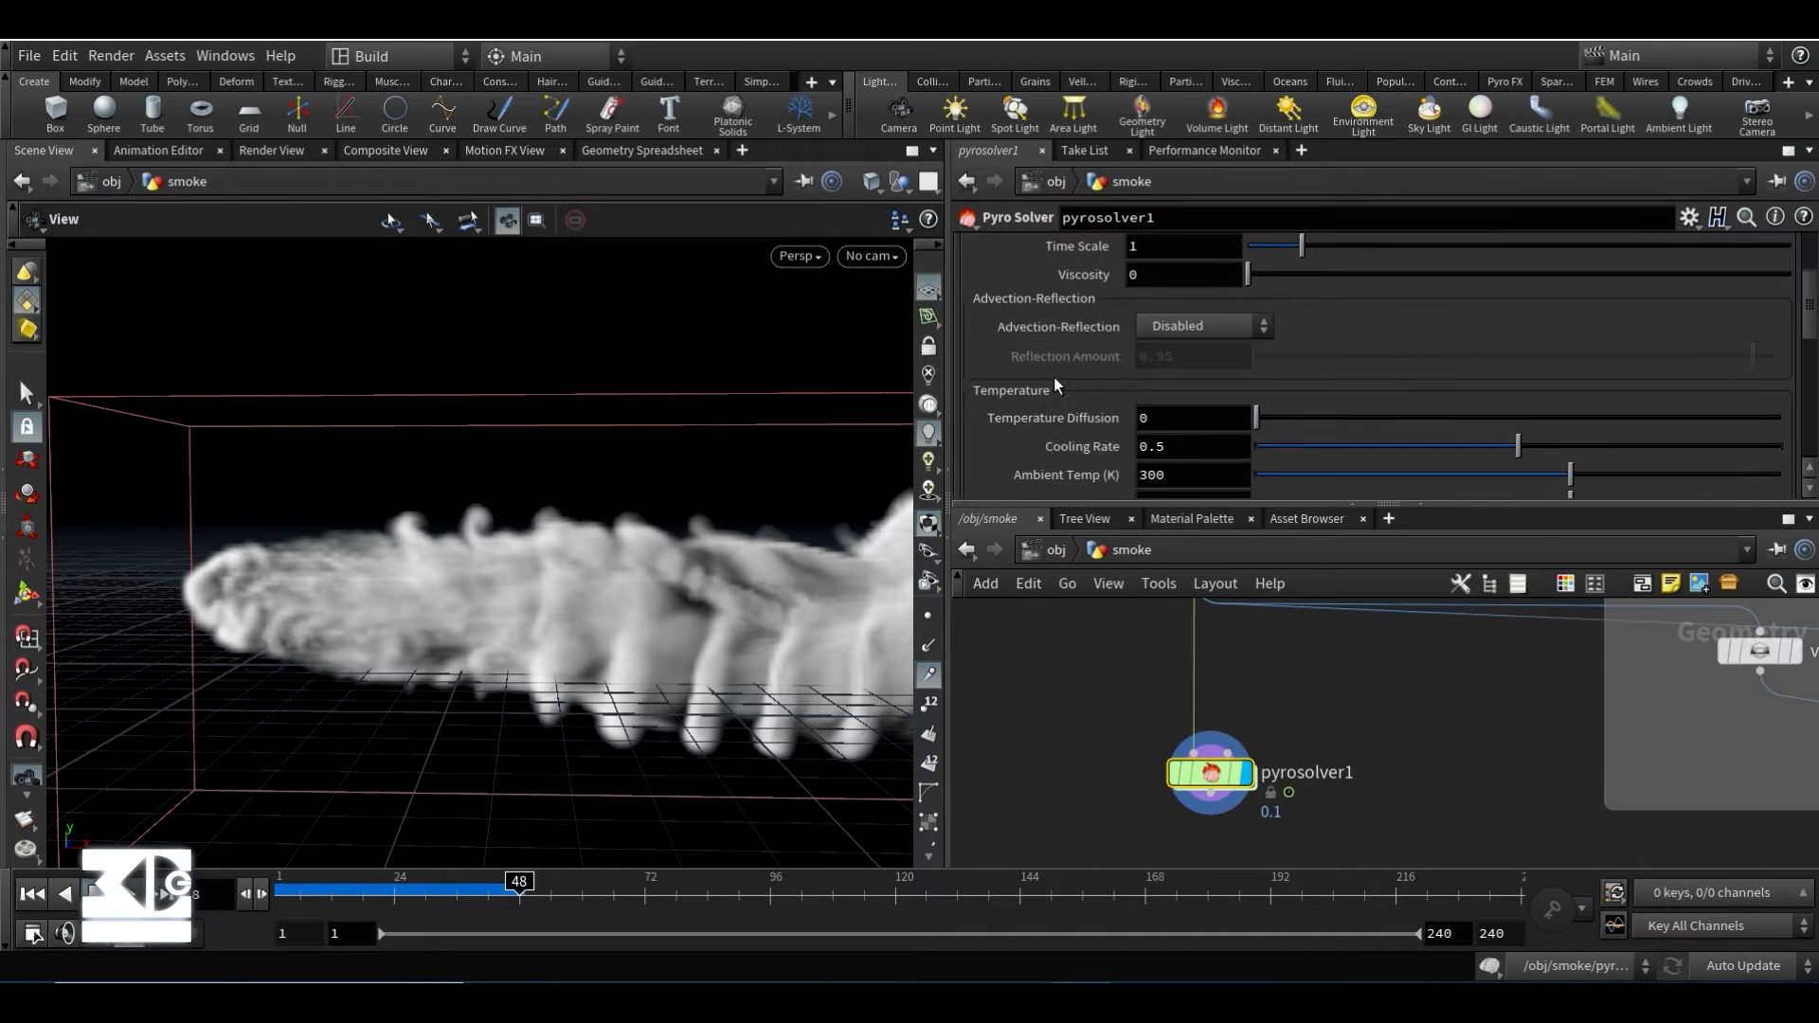
pyautogui.click(1132, 313)
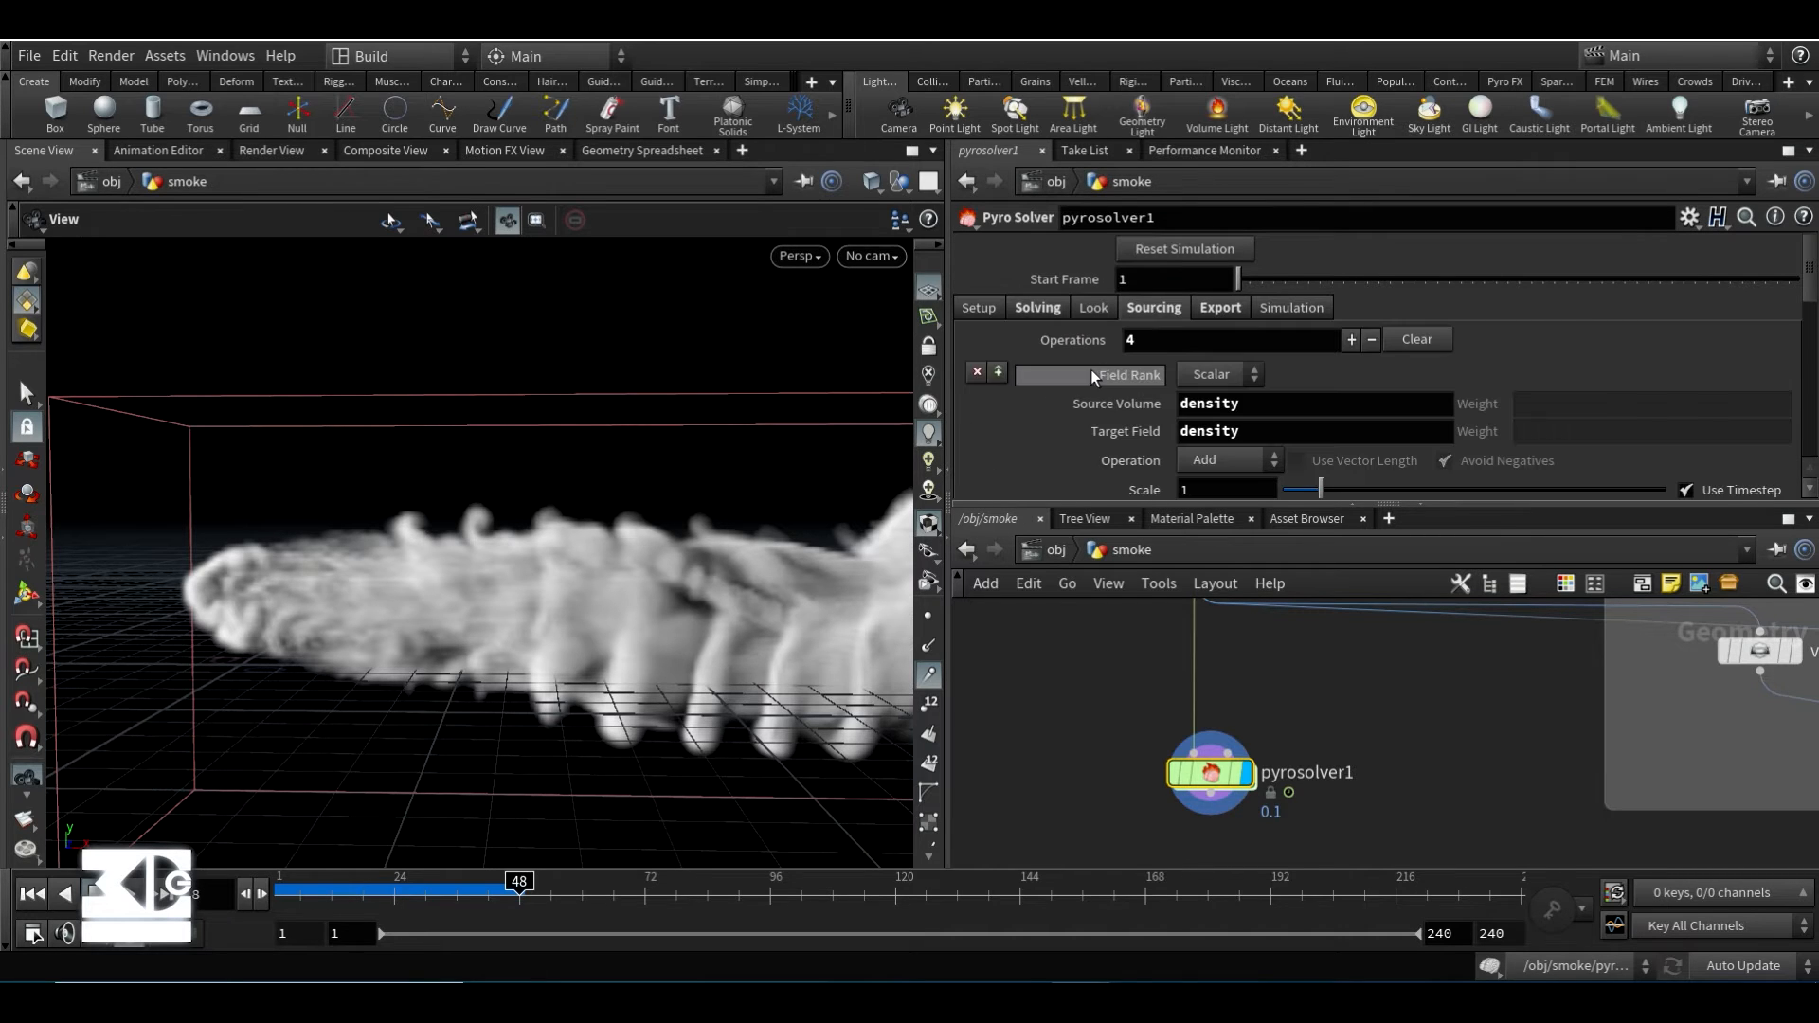
pyautogui.scroll(-5, 1118, 403)
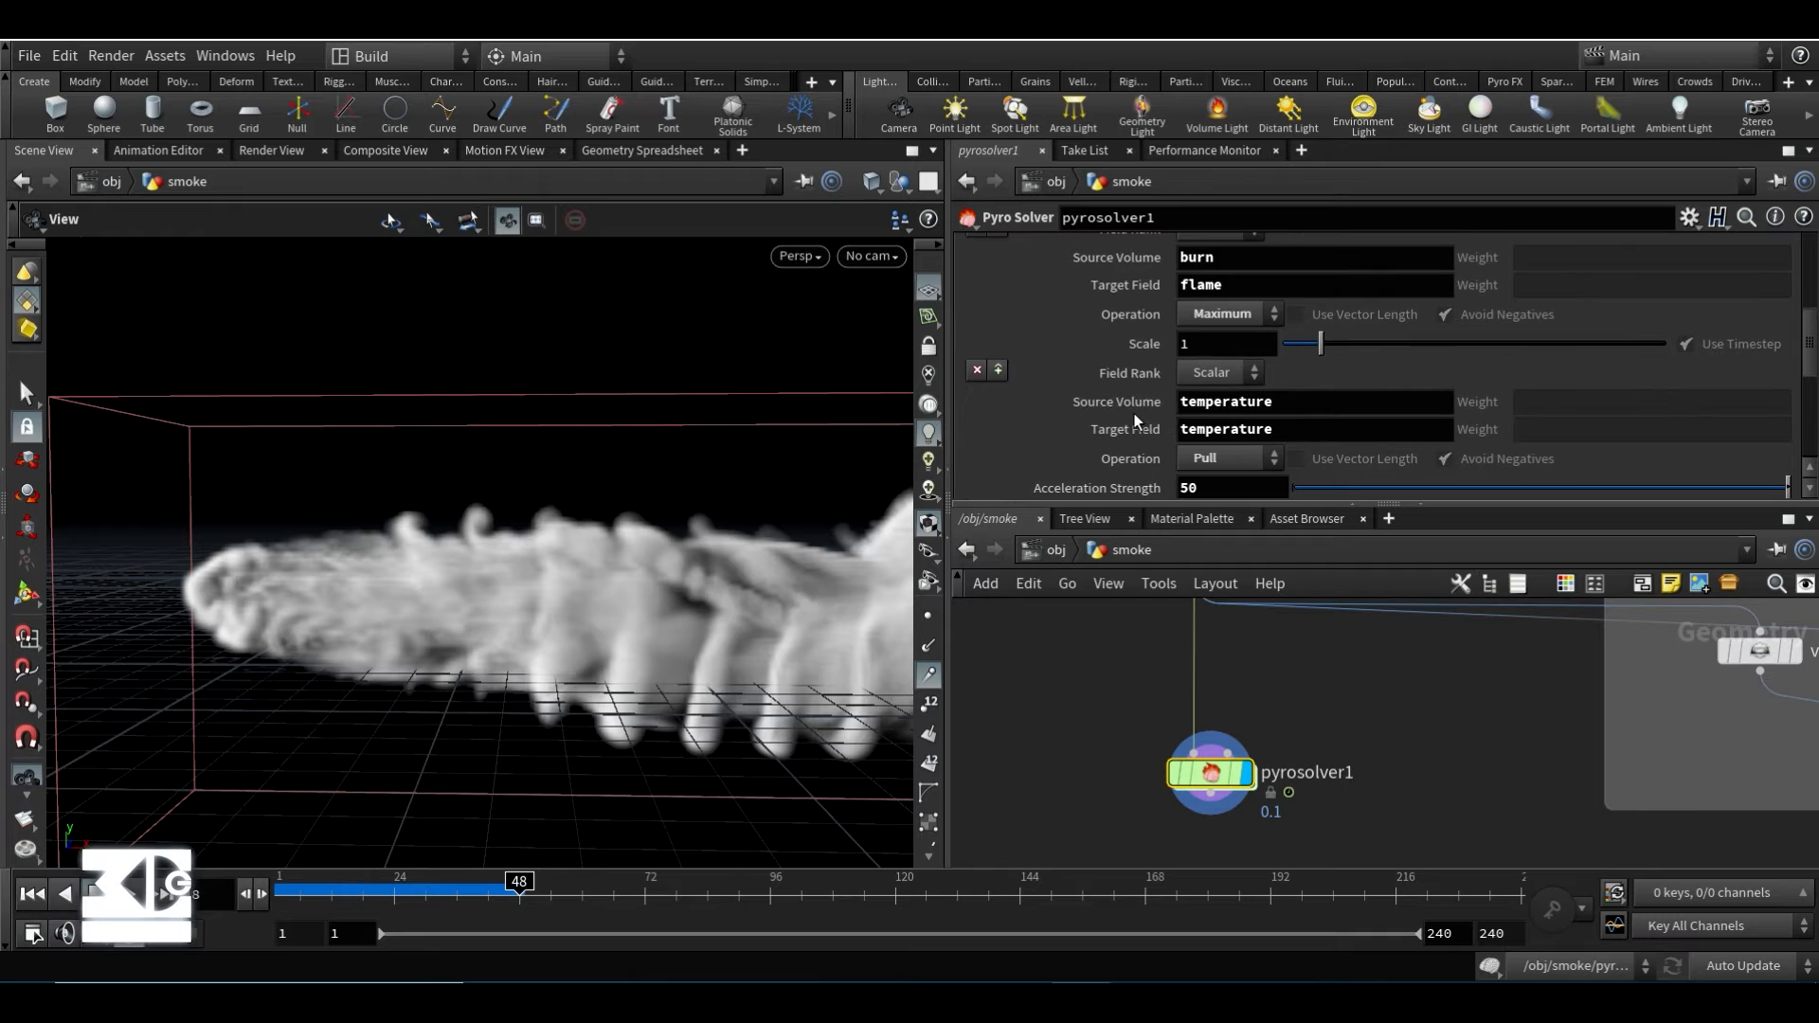
pyautogui.scroll(3, 1133, 412)
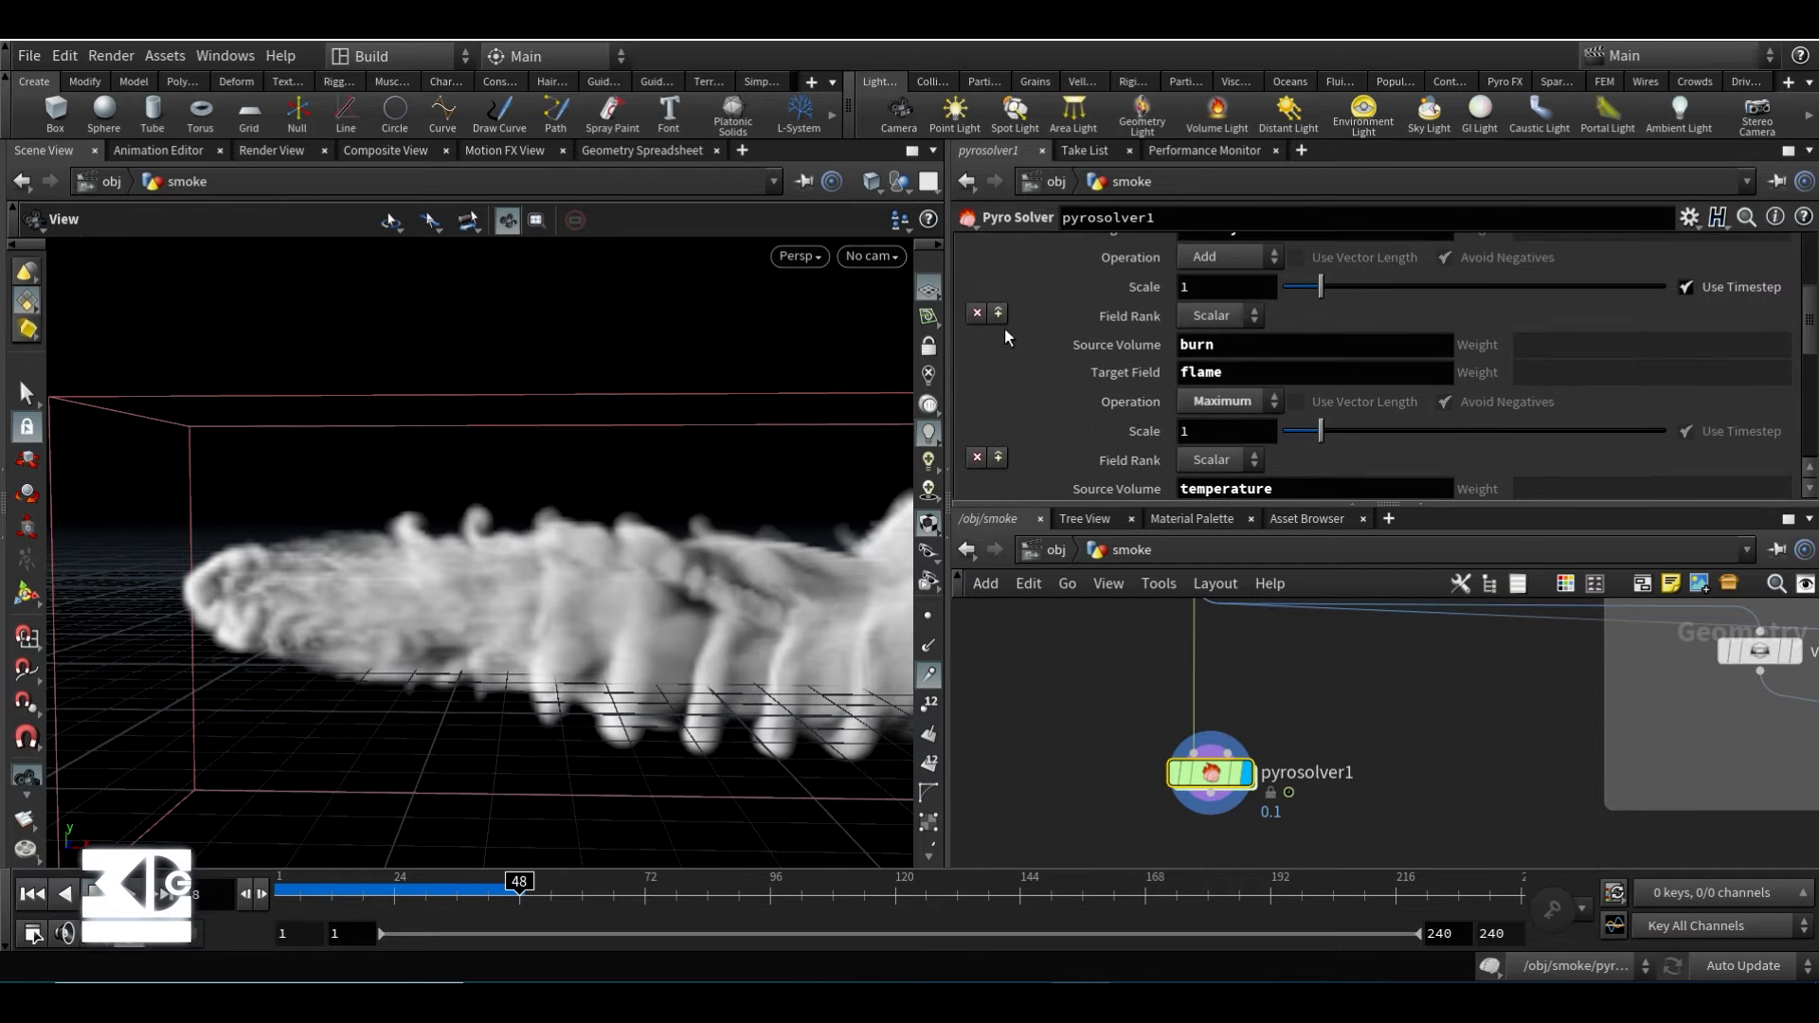
pyautogui.click(976, 313)
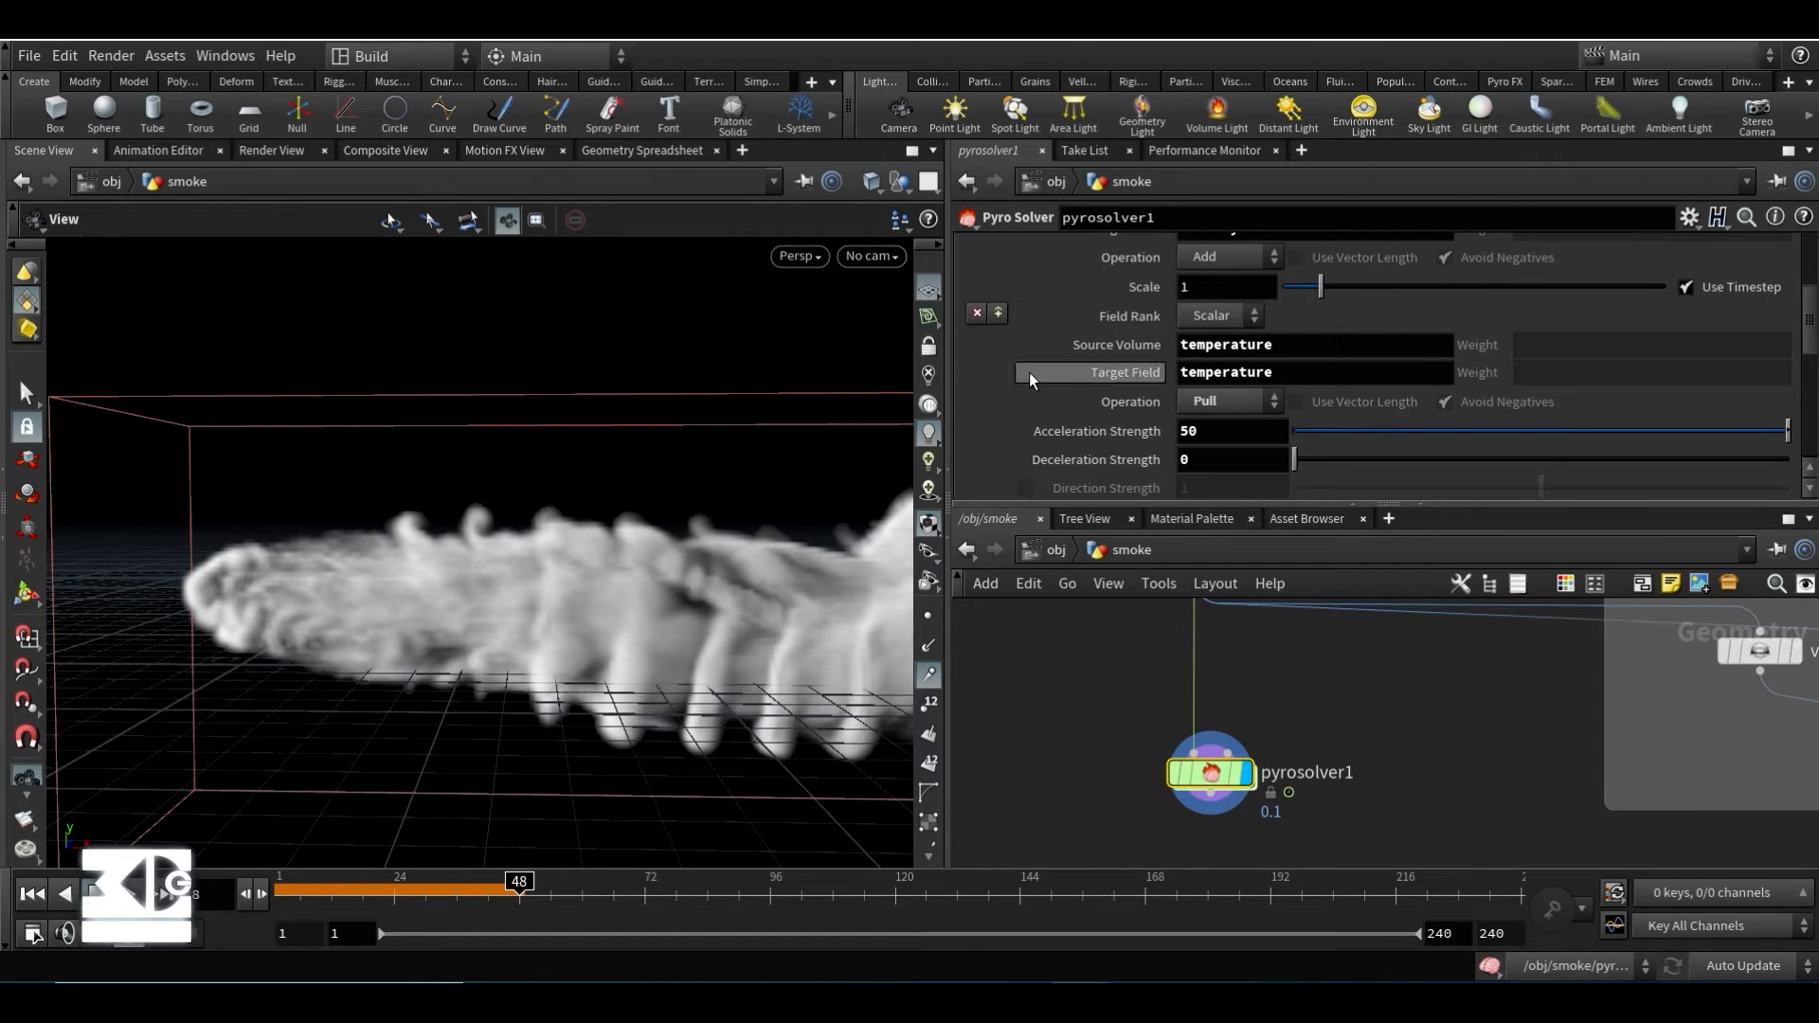
# - Examine pyrosolver1's density and temperature source operations and volumerasterizeattributes1's Attributes and Voxel Size settings
pyautogui.scroll(-4, 1029, 376)
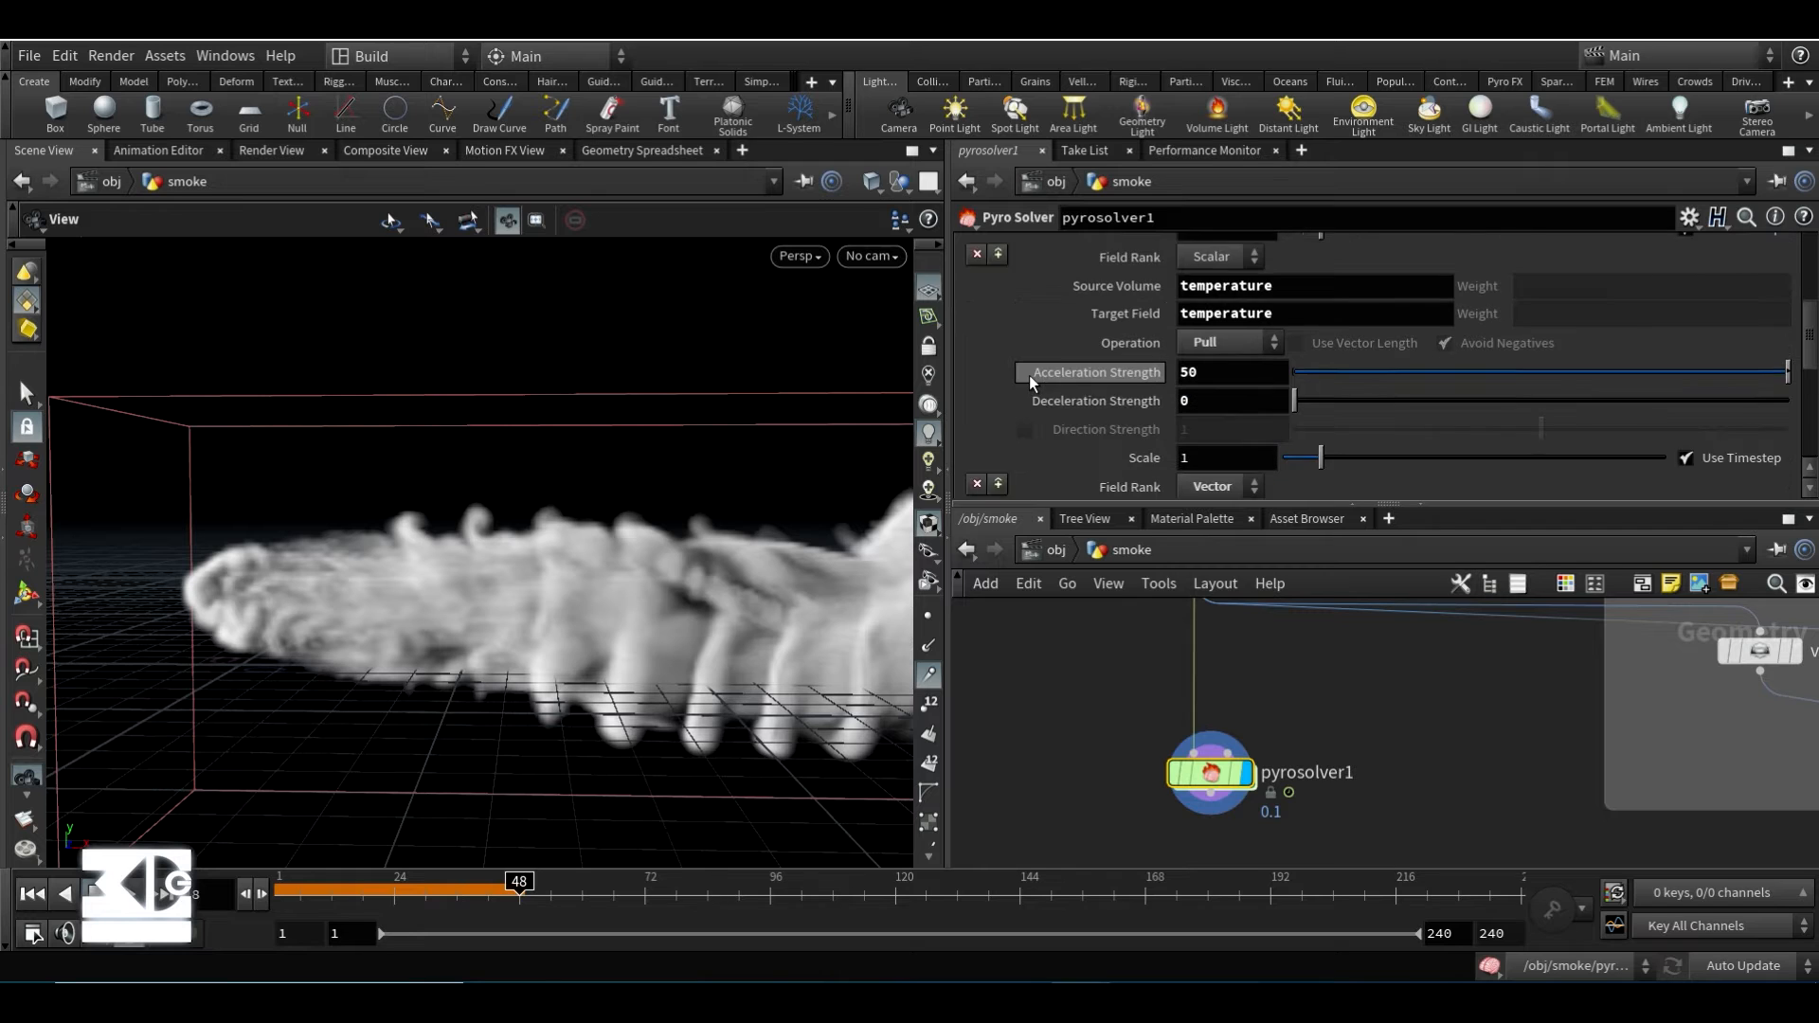
pyautogui.scroll(10, 1033, 379)
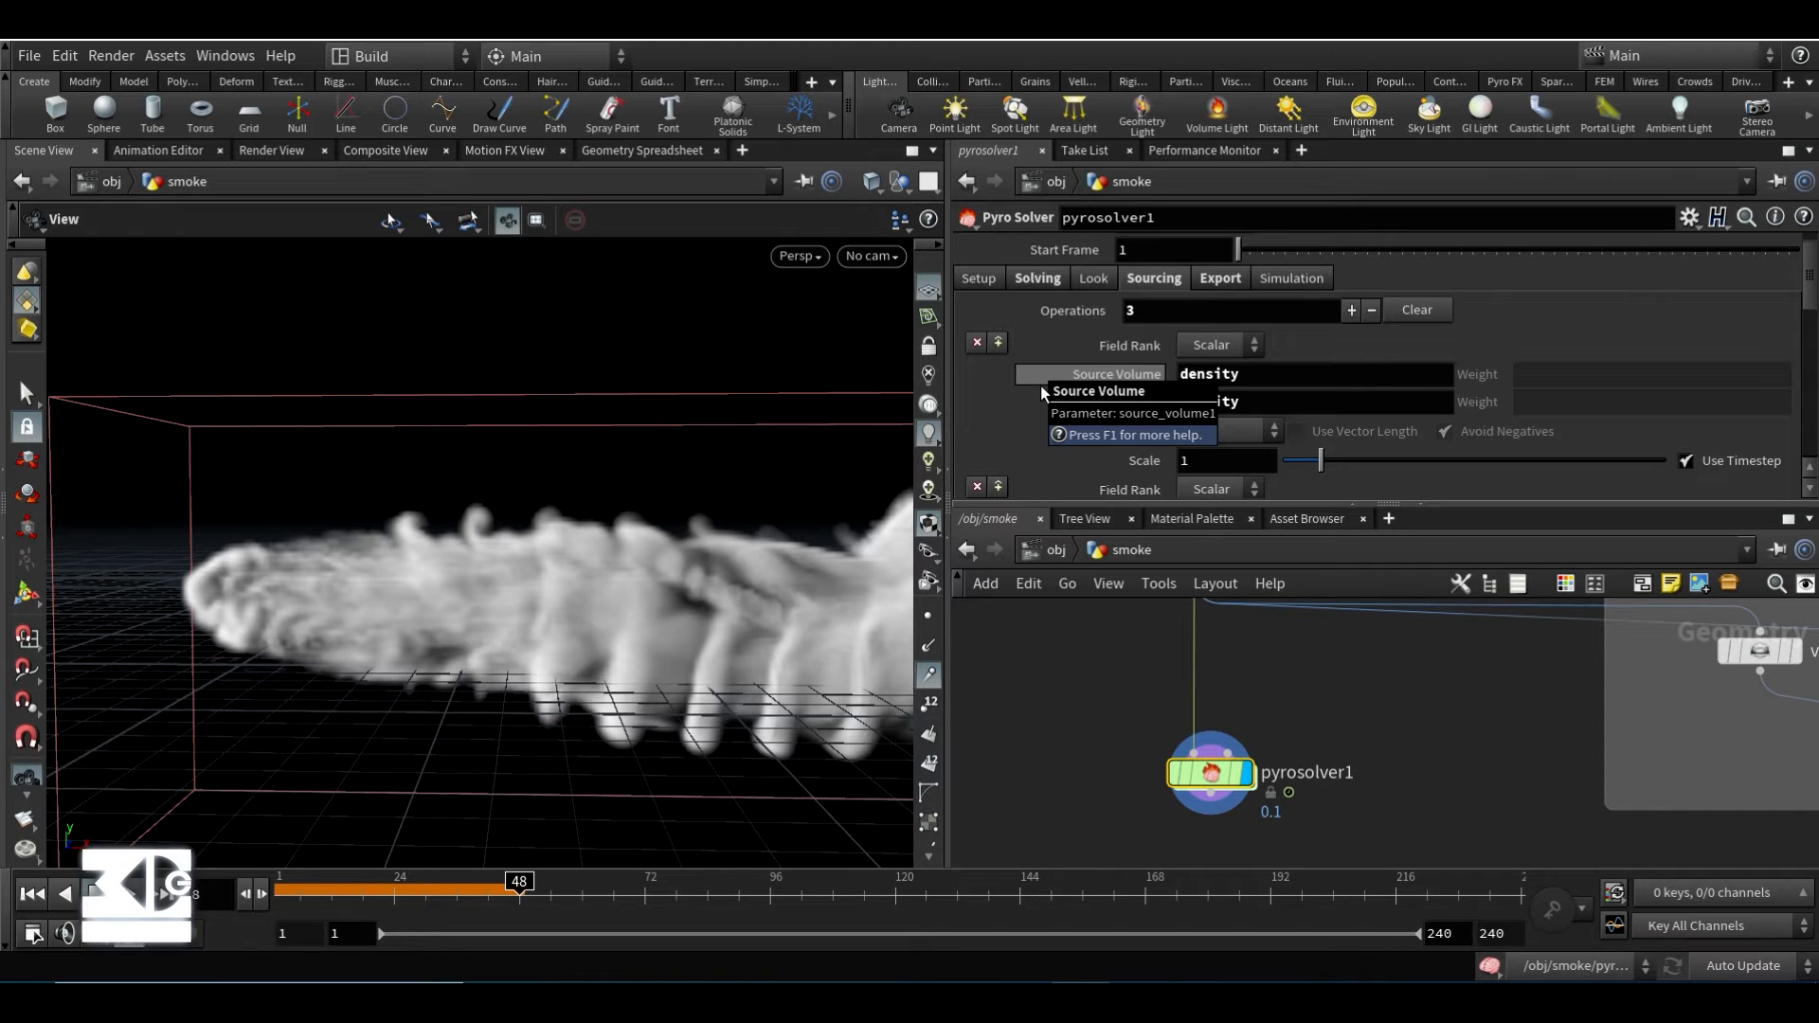
pyautogui.scroll(-3, 1067, 422)
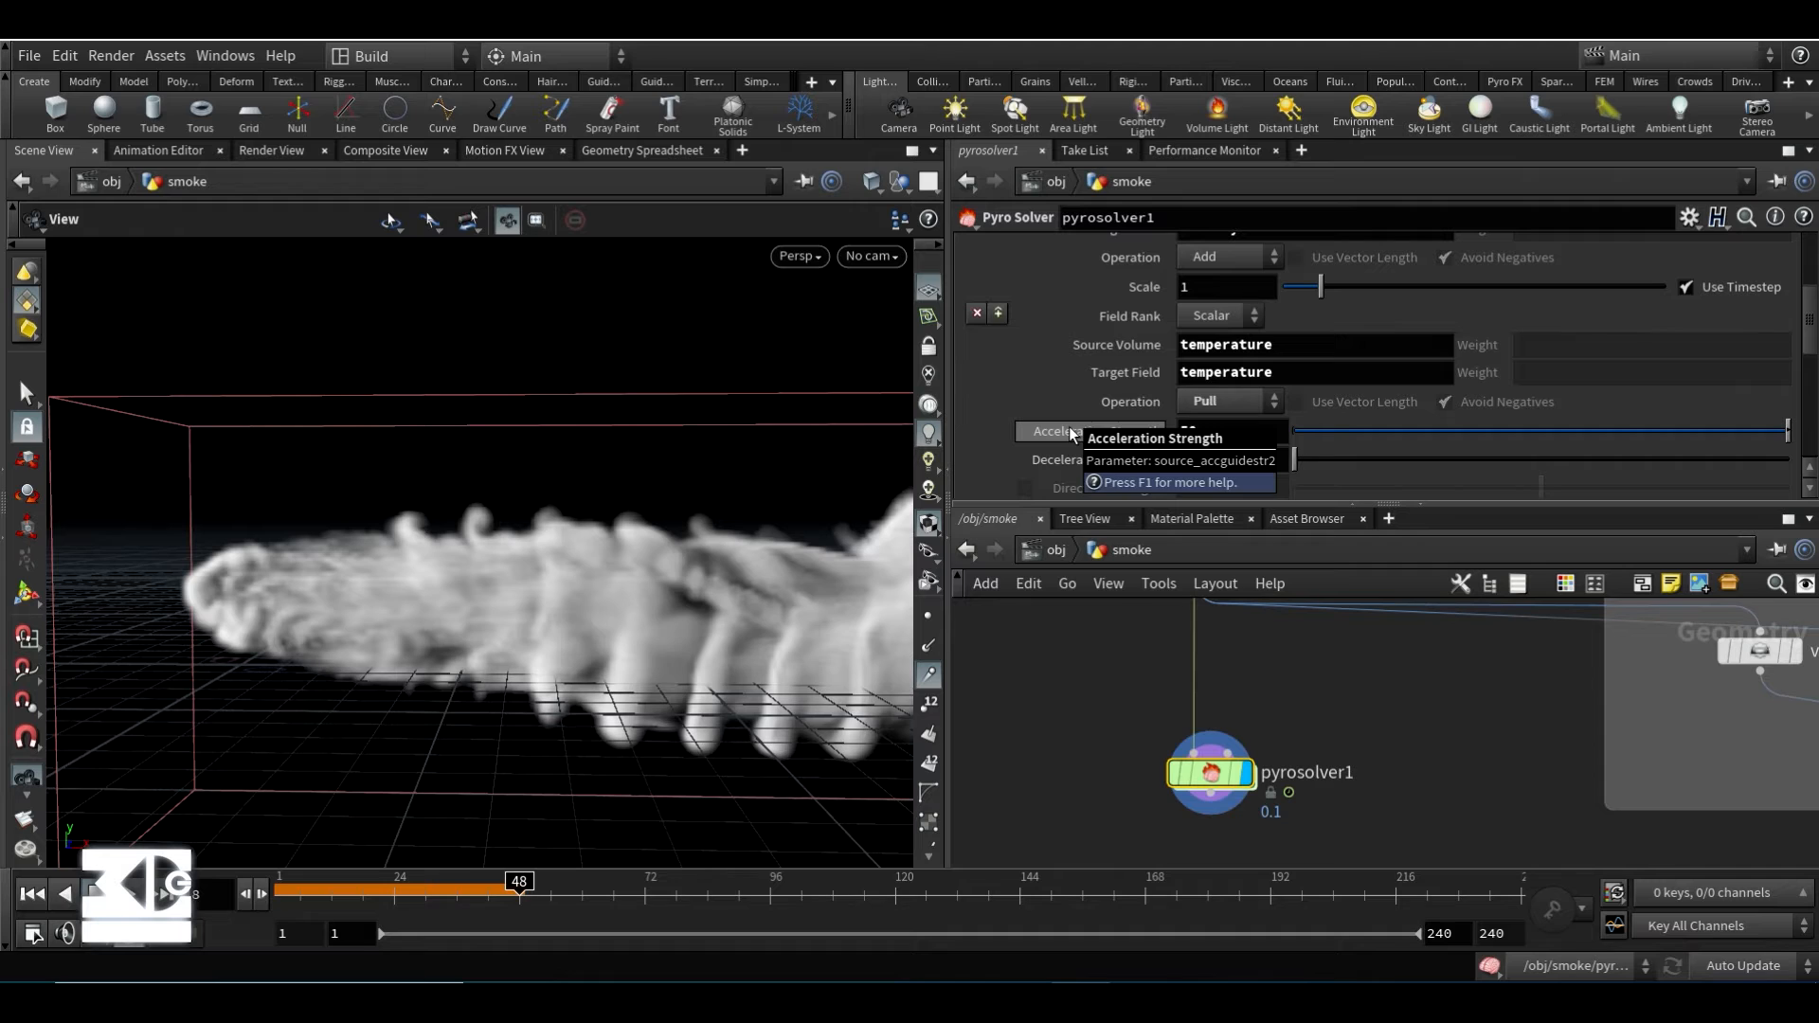
pyautogui.scroll(-1, 1070, 429)
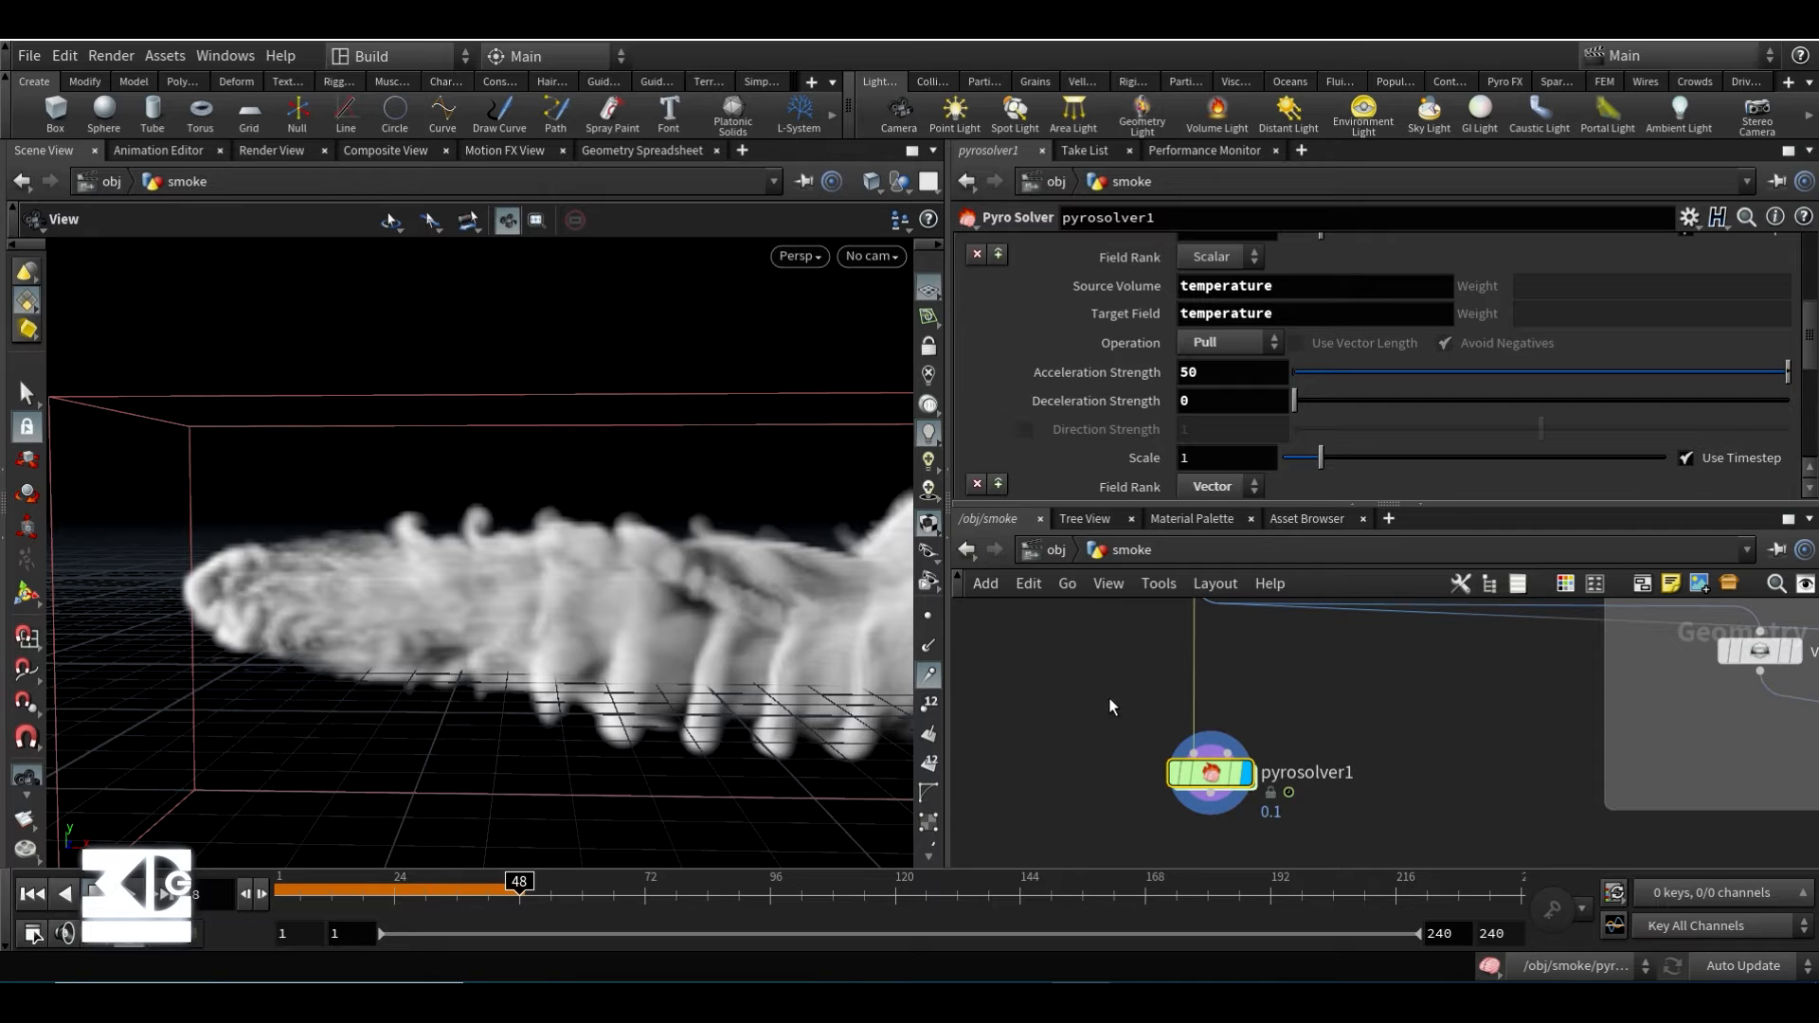
pyautogui.moveTo(1116, 731); pyautogui.dragTo(1108, 871, button='middle')
pyautogui.click(1186, 698)
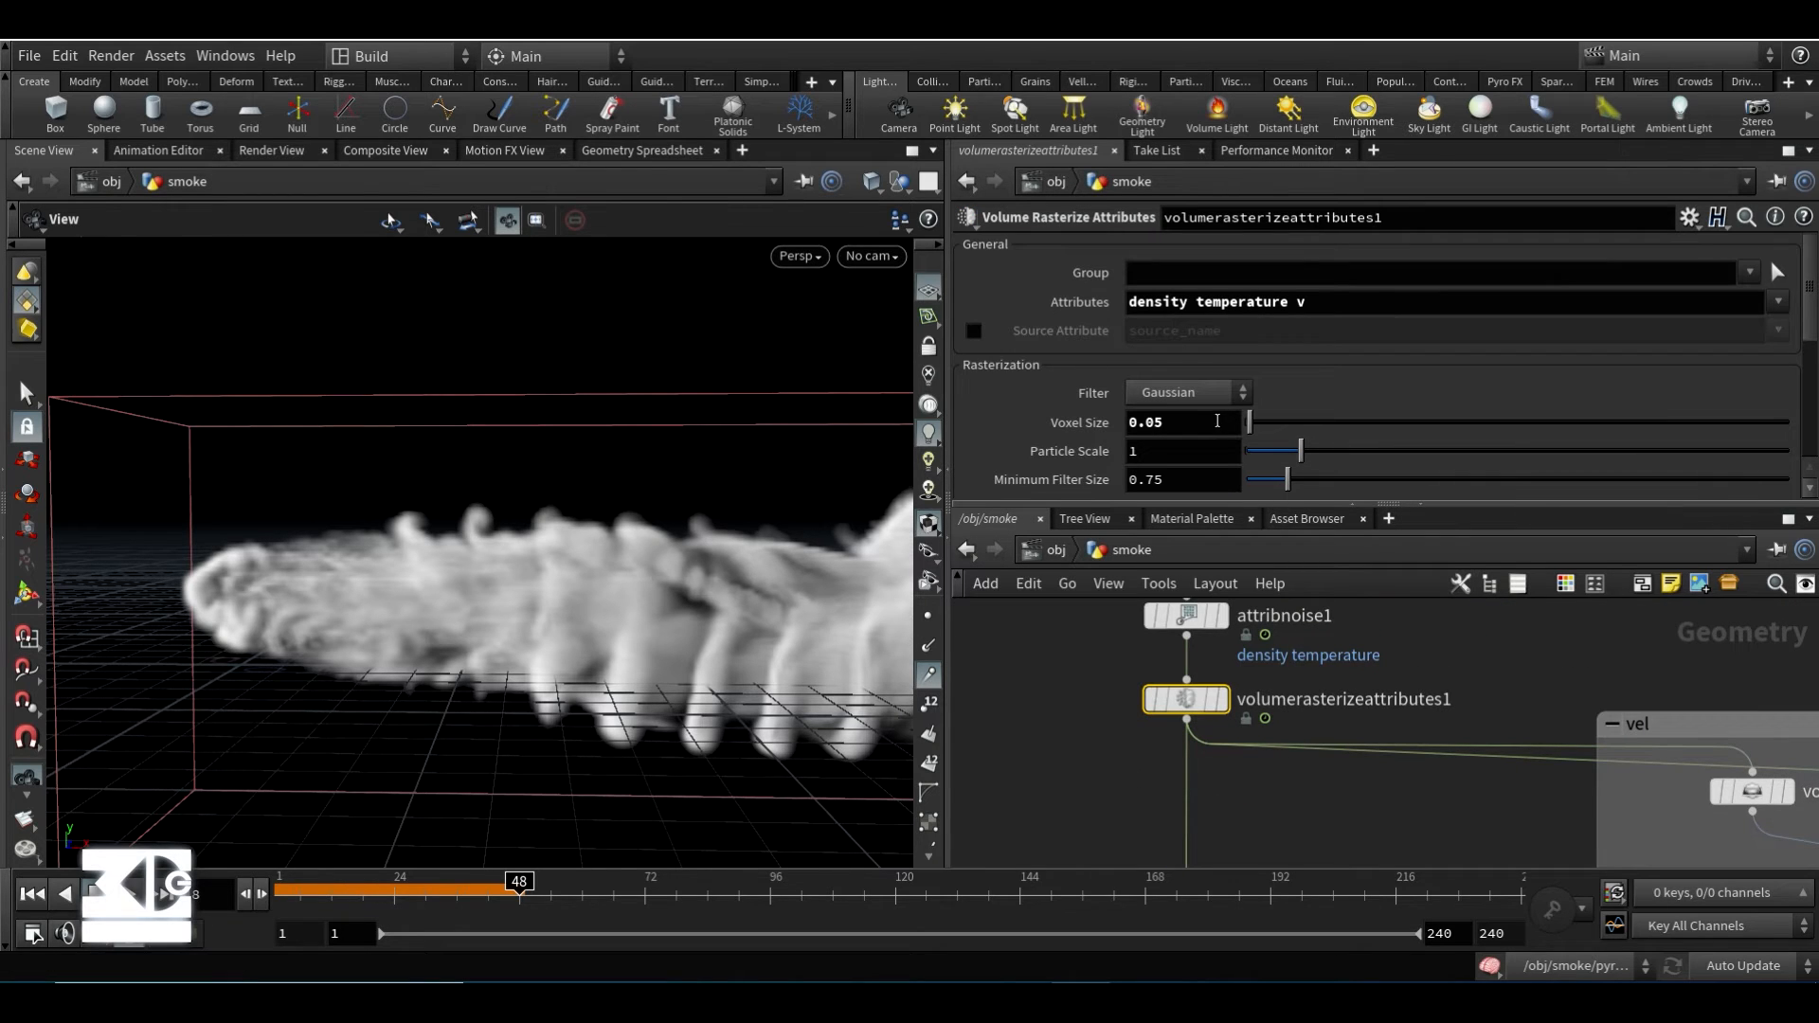
pyautogui.moveTo(1217, 423); pyautogui.dragTo(1025, 426)
pyautogui.moveTo(1111, 726); pyautogui.dragTo(1124, 722, button='middle')
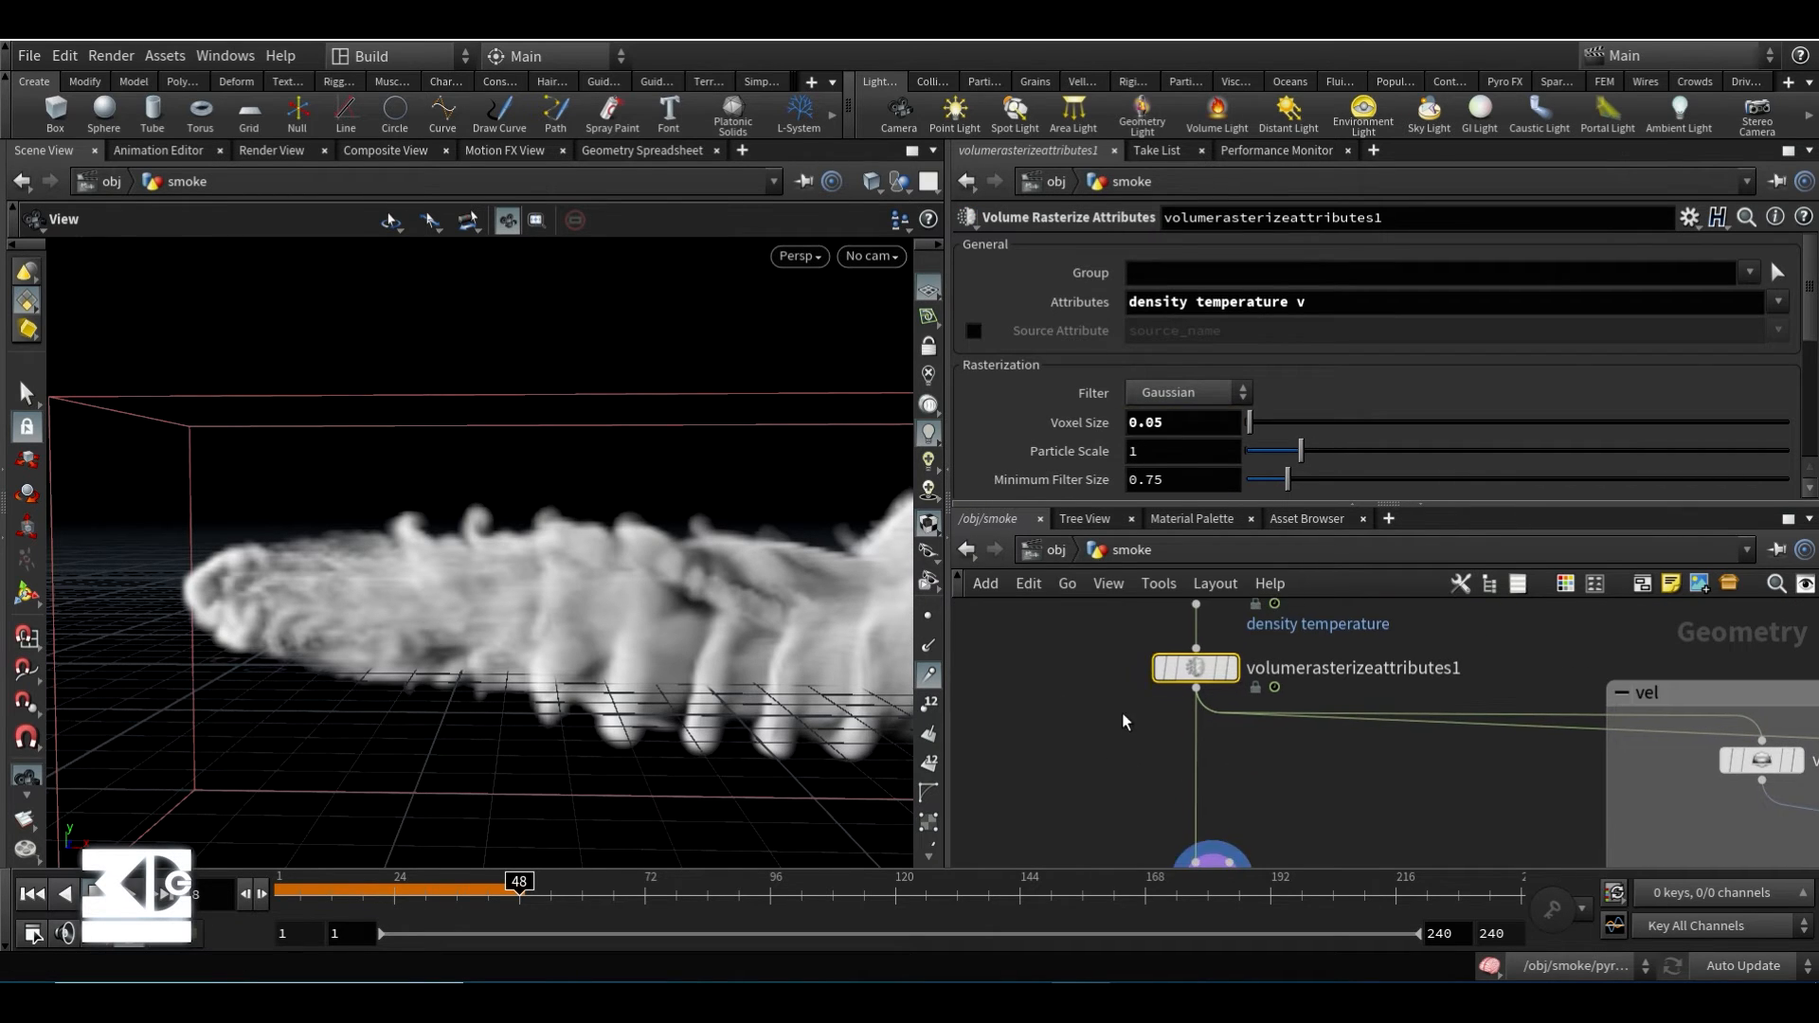
pyautogui.moveTo(1139, 784); pyautogui.dragTo(1138, 772, button='middle')
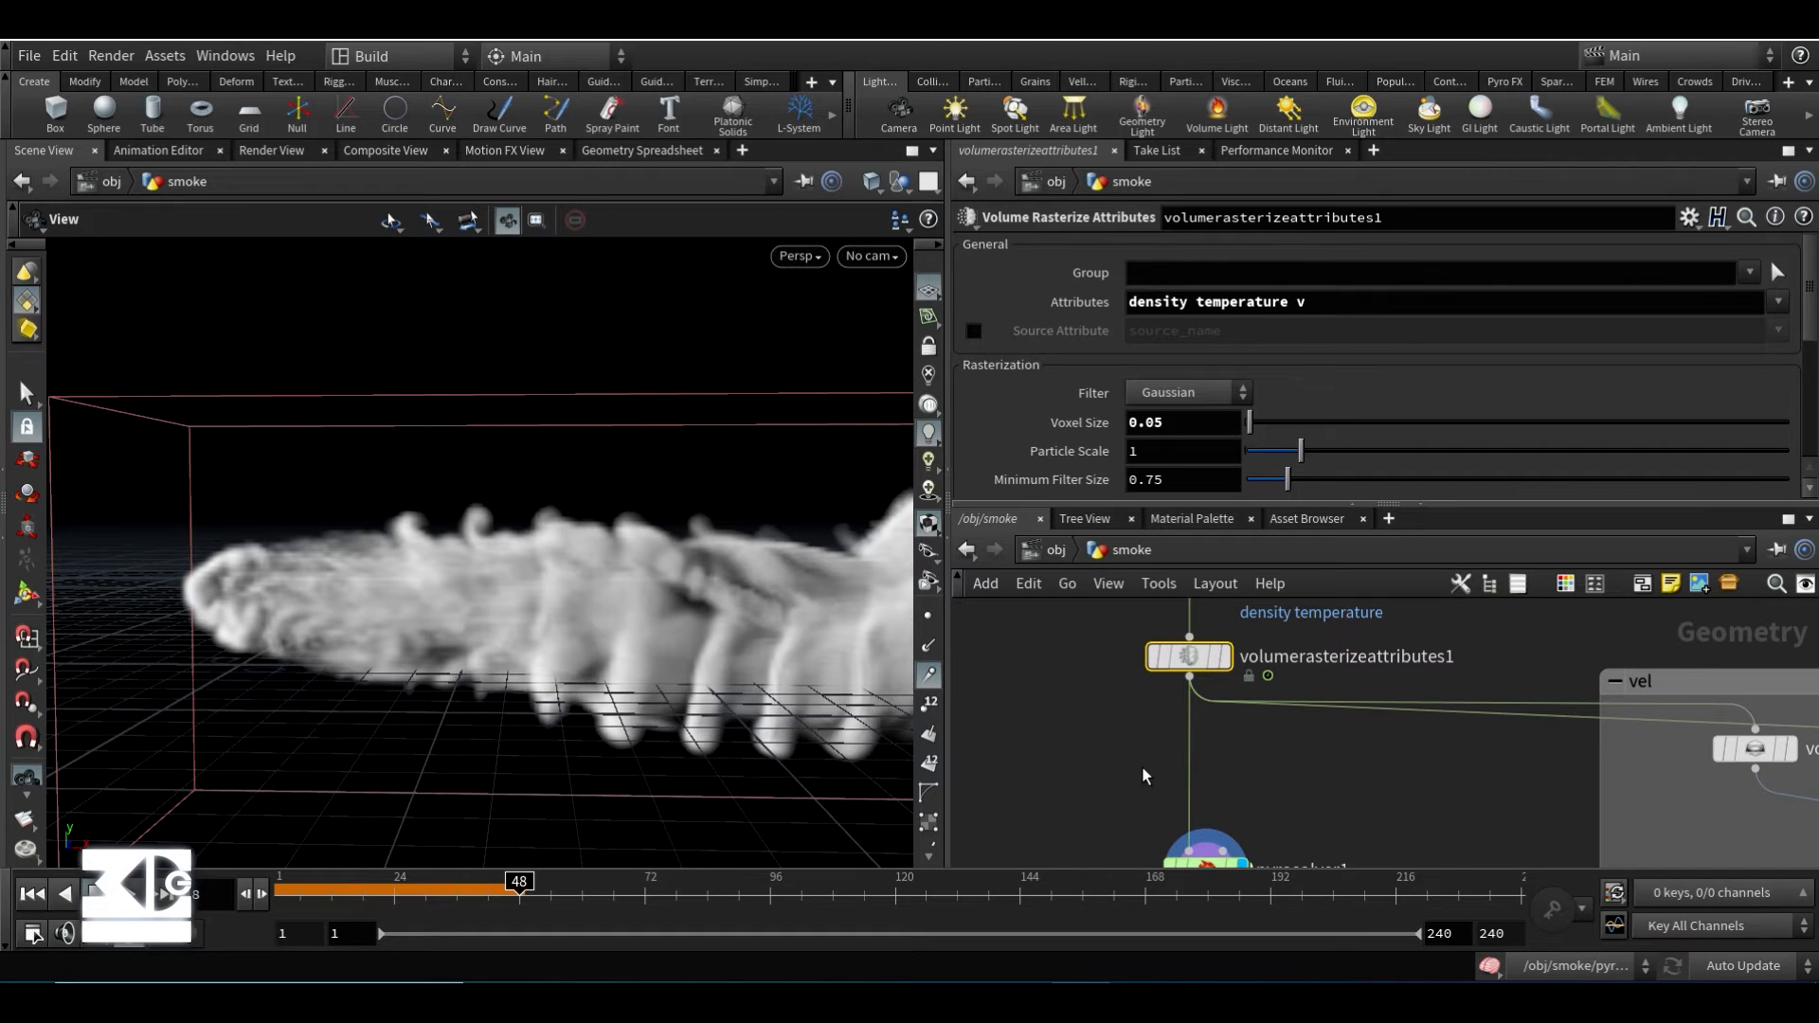
pyautogui.moveTo(1141, 735); pyautogui.dragTo(1089, 655, button='middle')
# - Remove the flame field from pyrosolver1's exported fields
pyautogui.click(1166, 775)
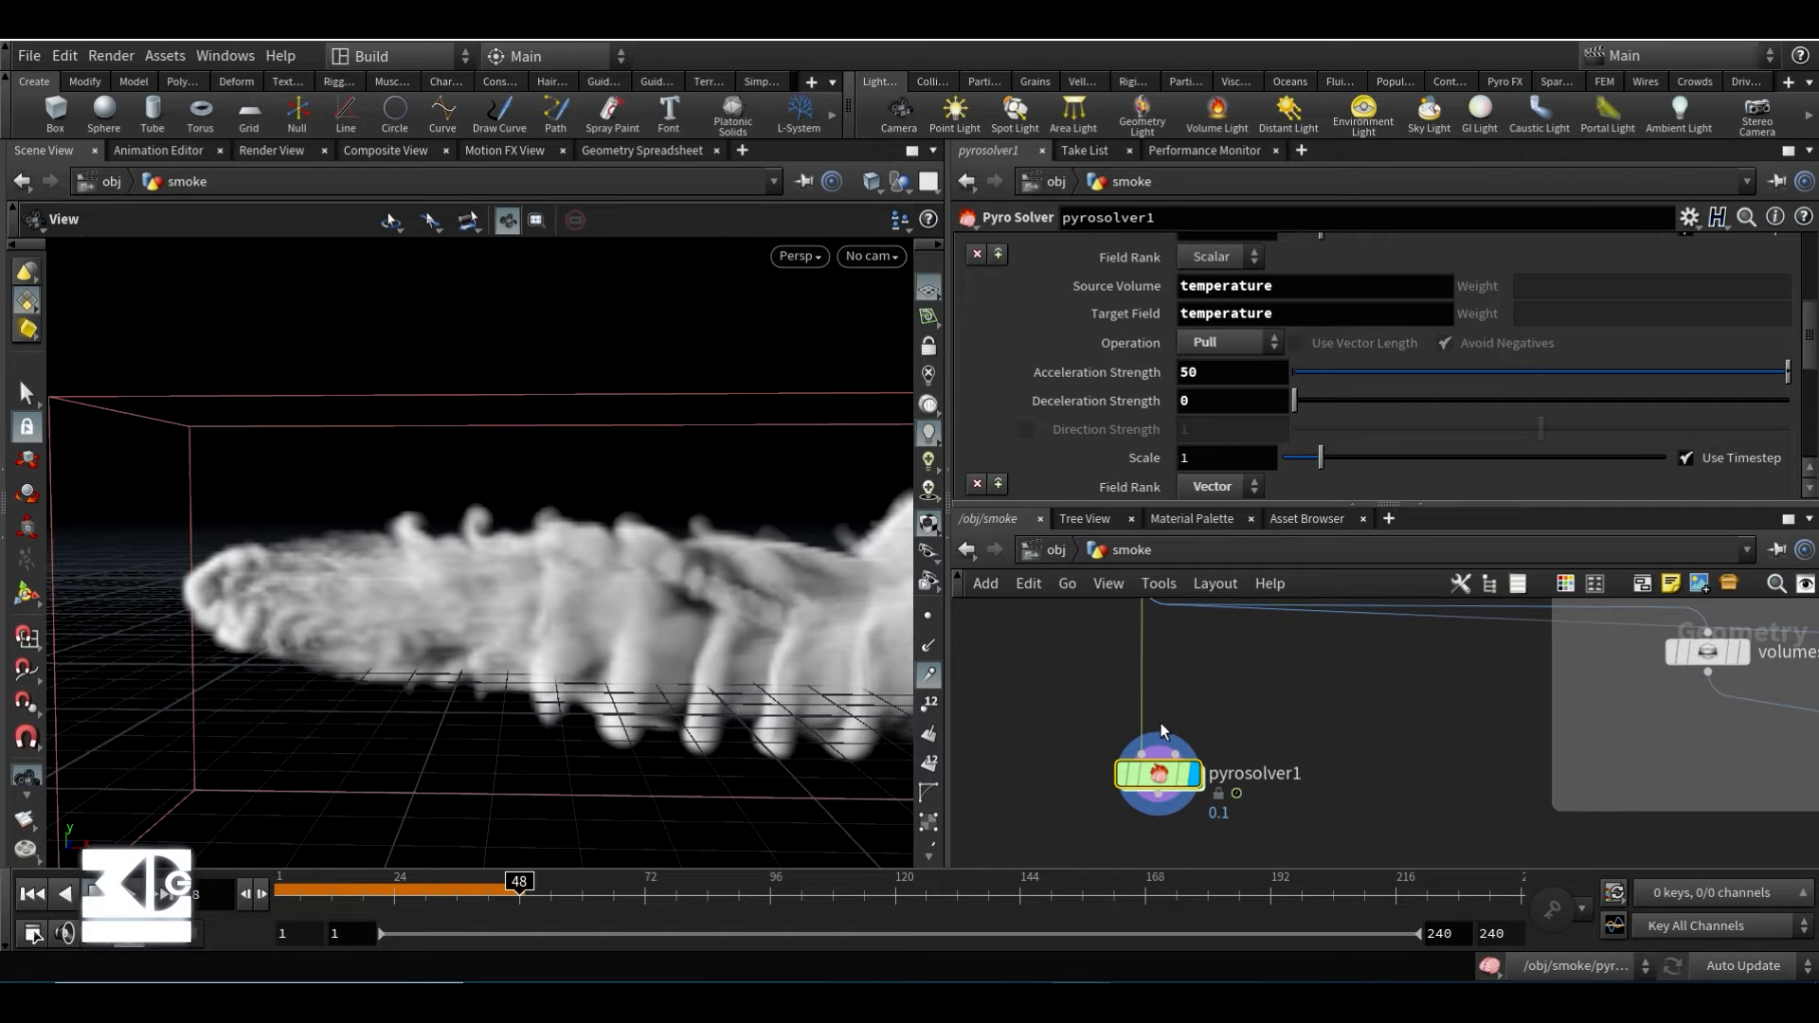
pyautogui.scroll(5, 1183, 427)
pyautogui.click(1219, 308)
pyautogui.scroll(-6, 1081, 407)
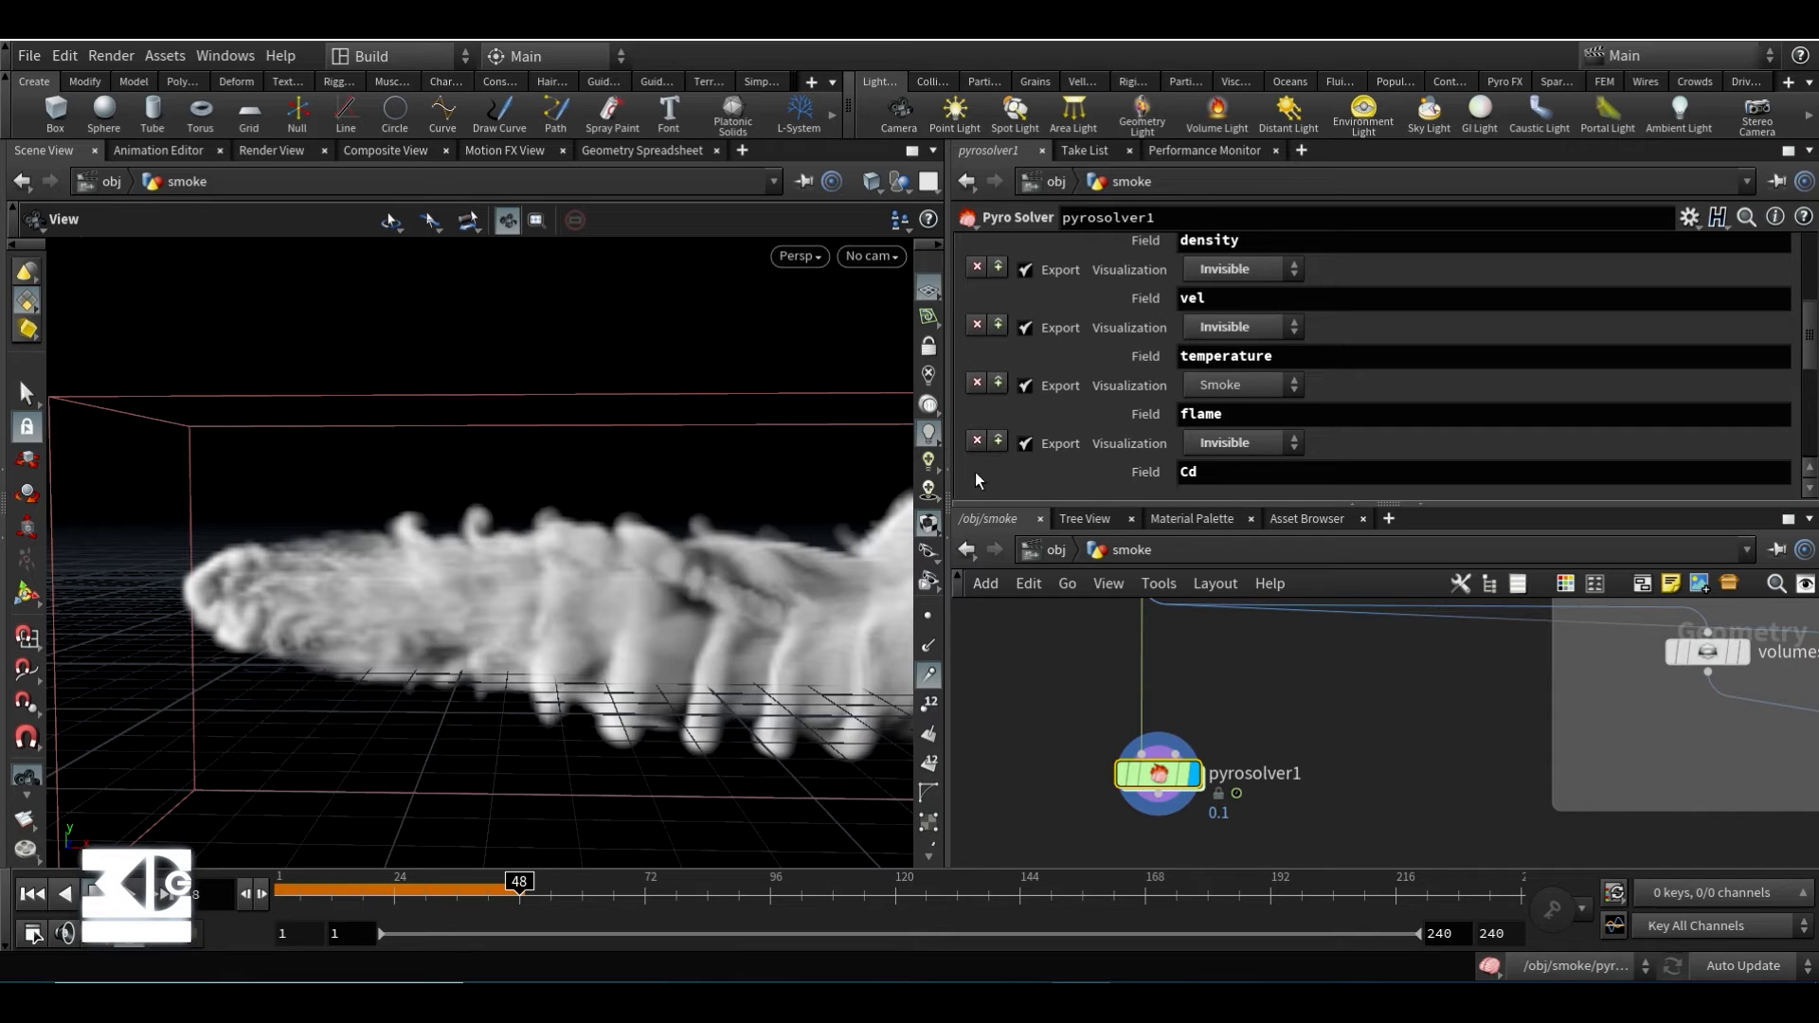
pyautogui.click(973, 386)
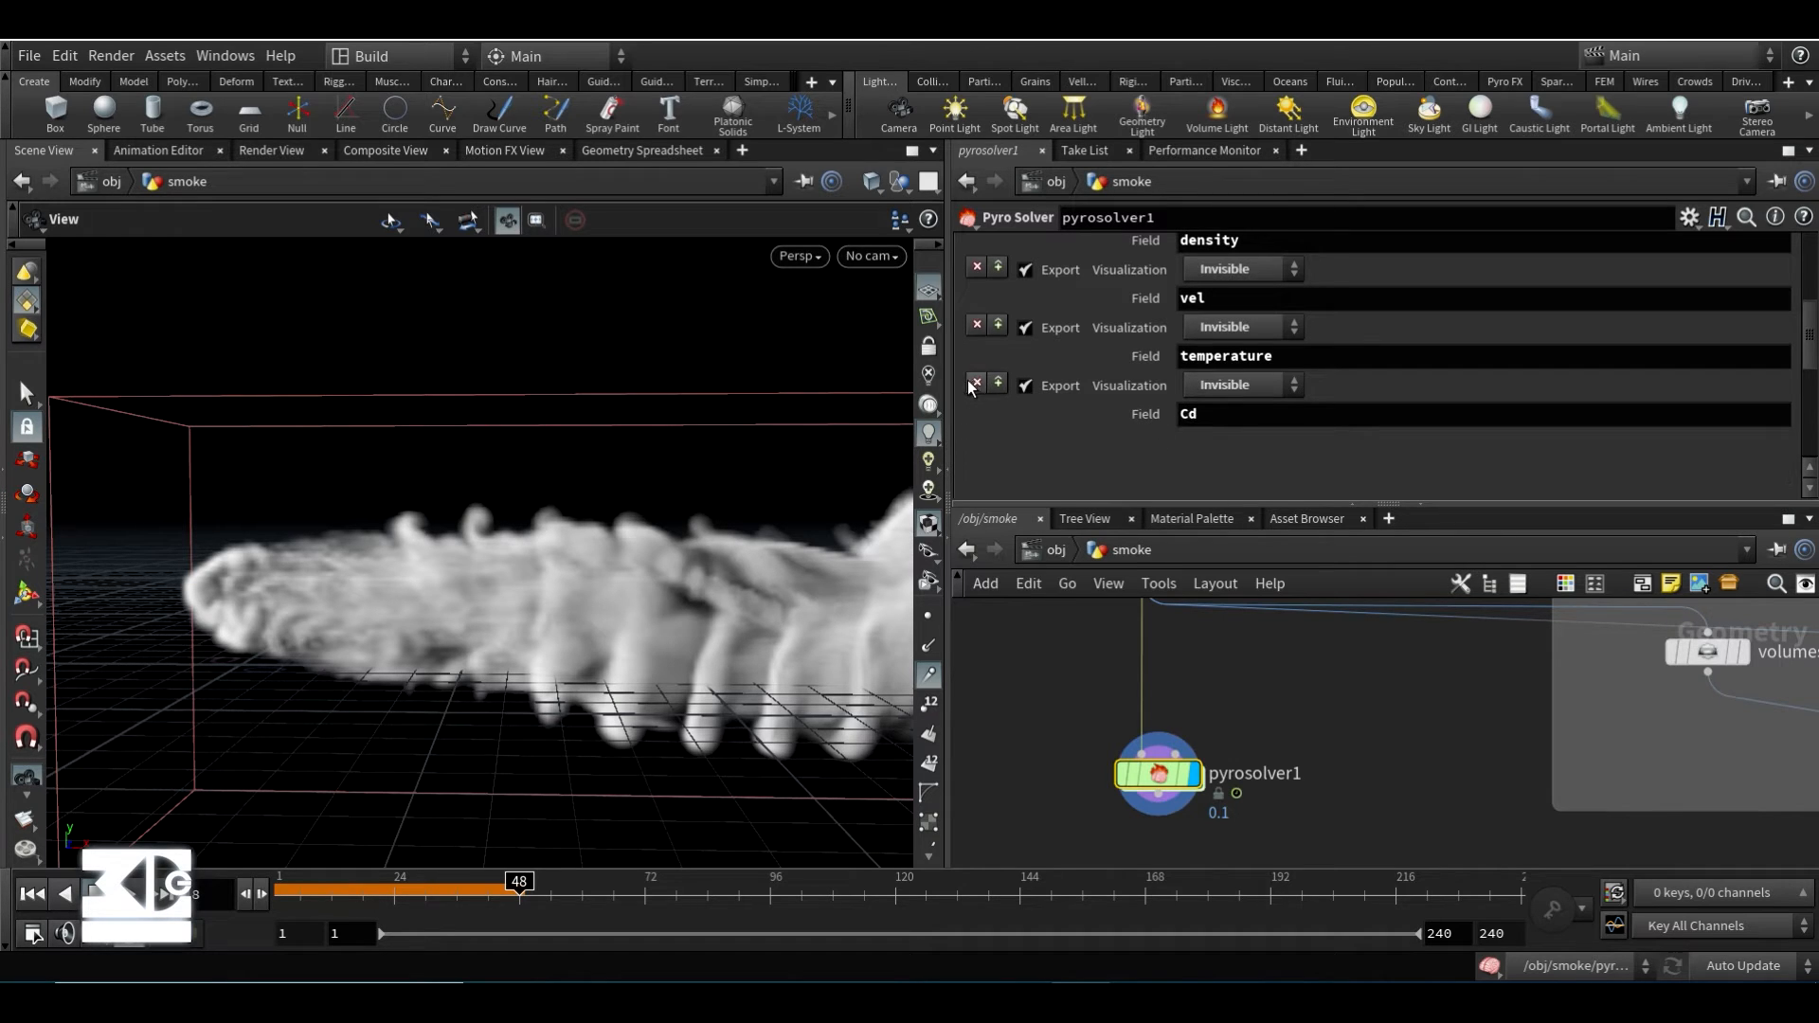
# - Review pyrosolver1's Fields to Export and its Look settings for smoke, fire, shadows and bindings
pyautogui.scroll(3, 1004, 427)
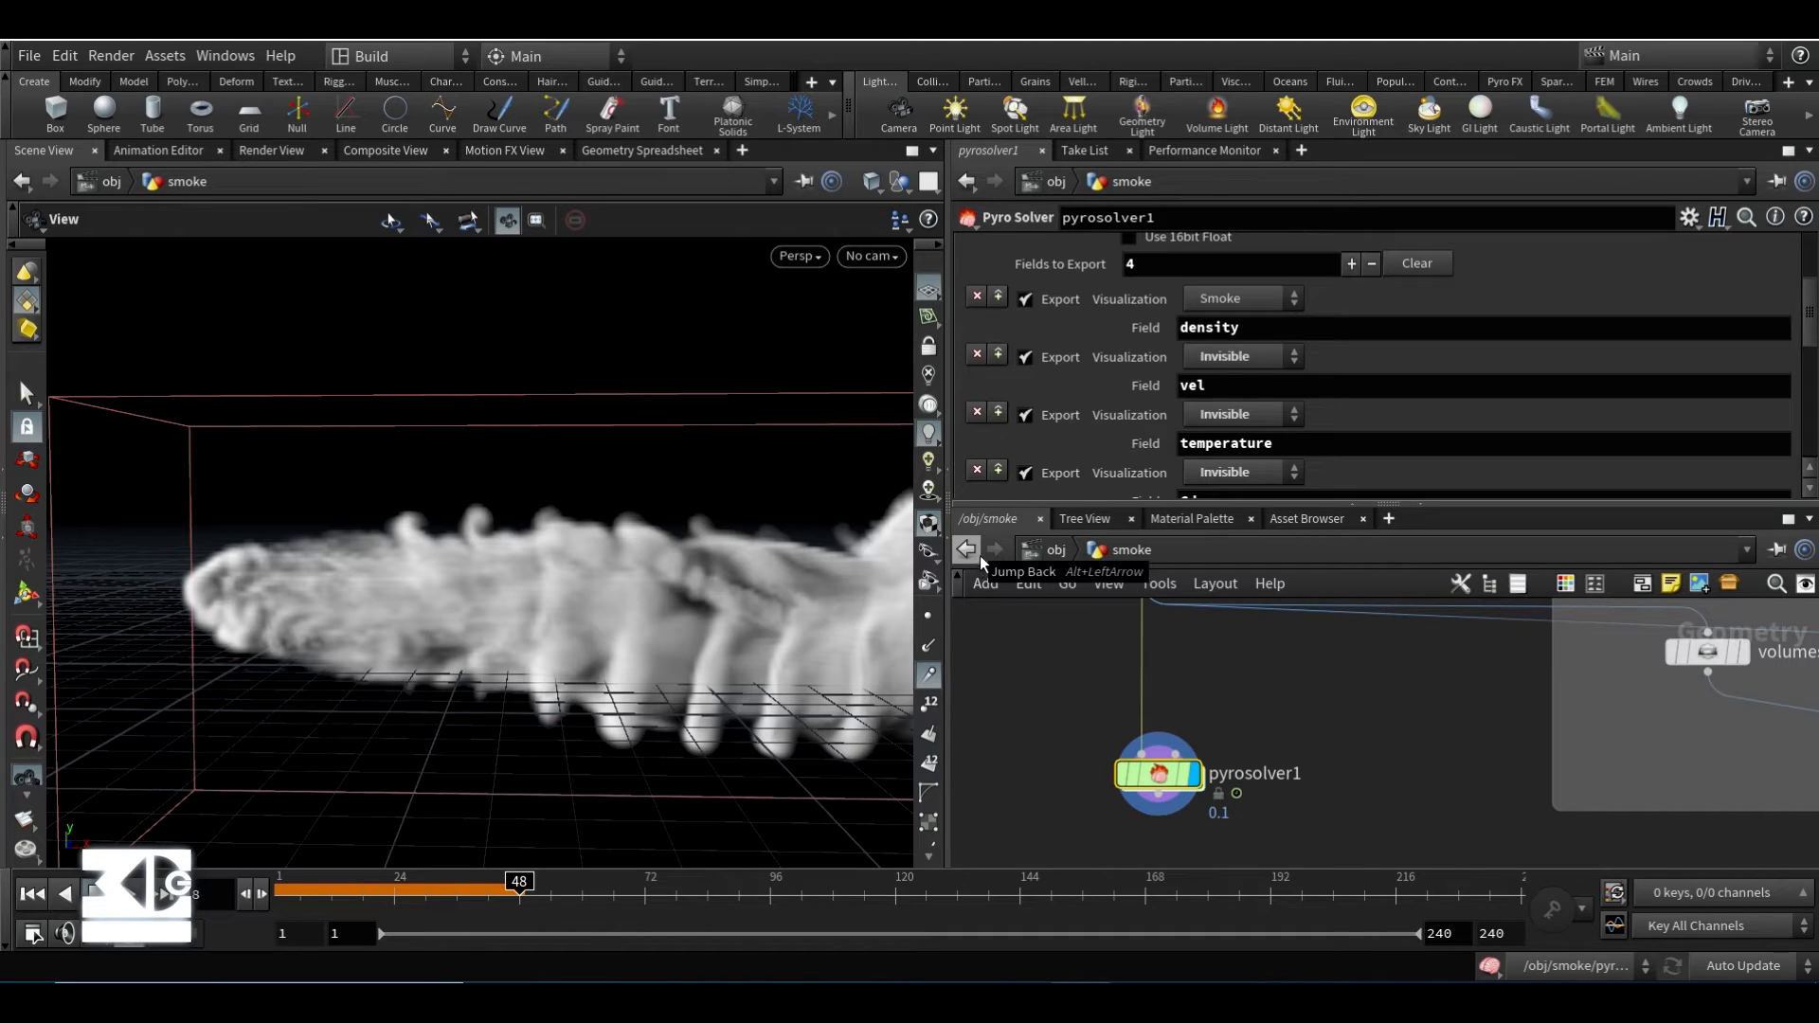
pyautogui.scroll(4, 976, 356)
pyautogui.scroll(-5, 1075, 360)
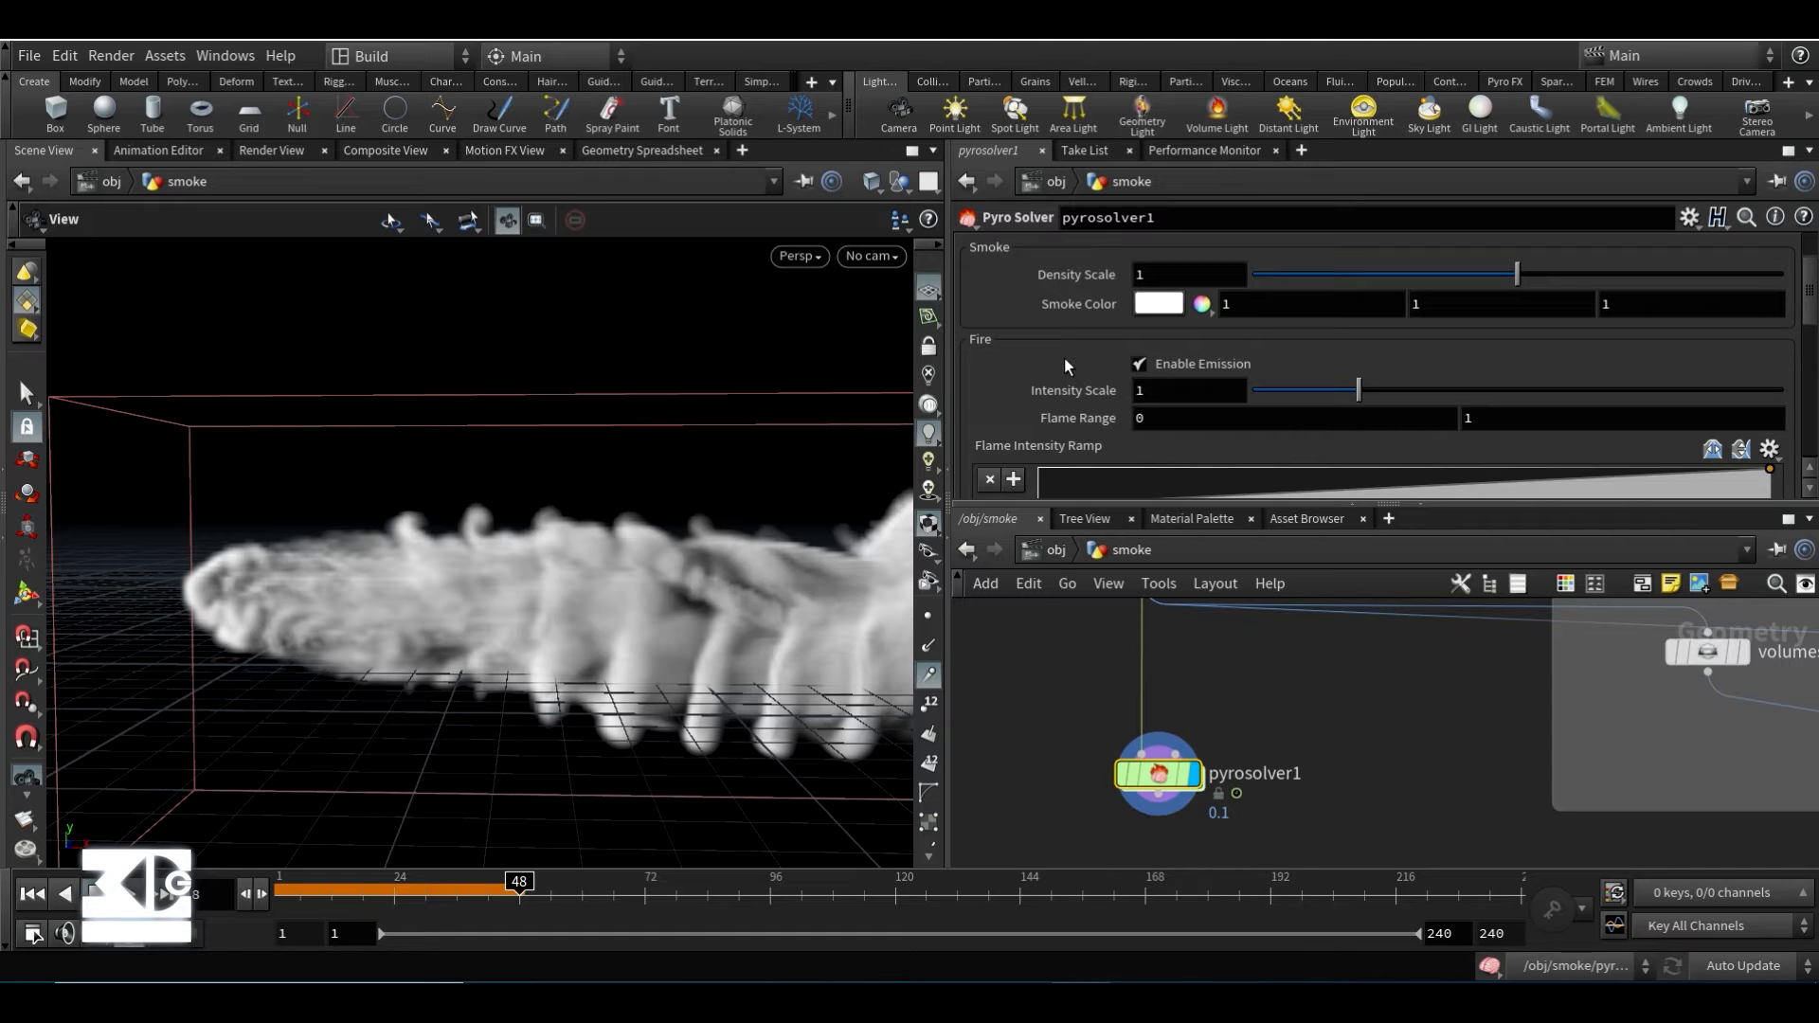
pyautogui.scroll(-12, 1066, 366)
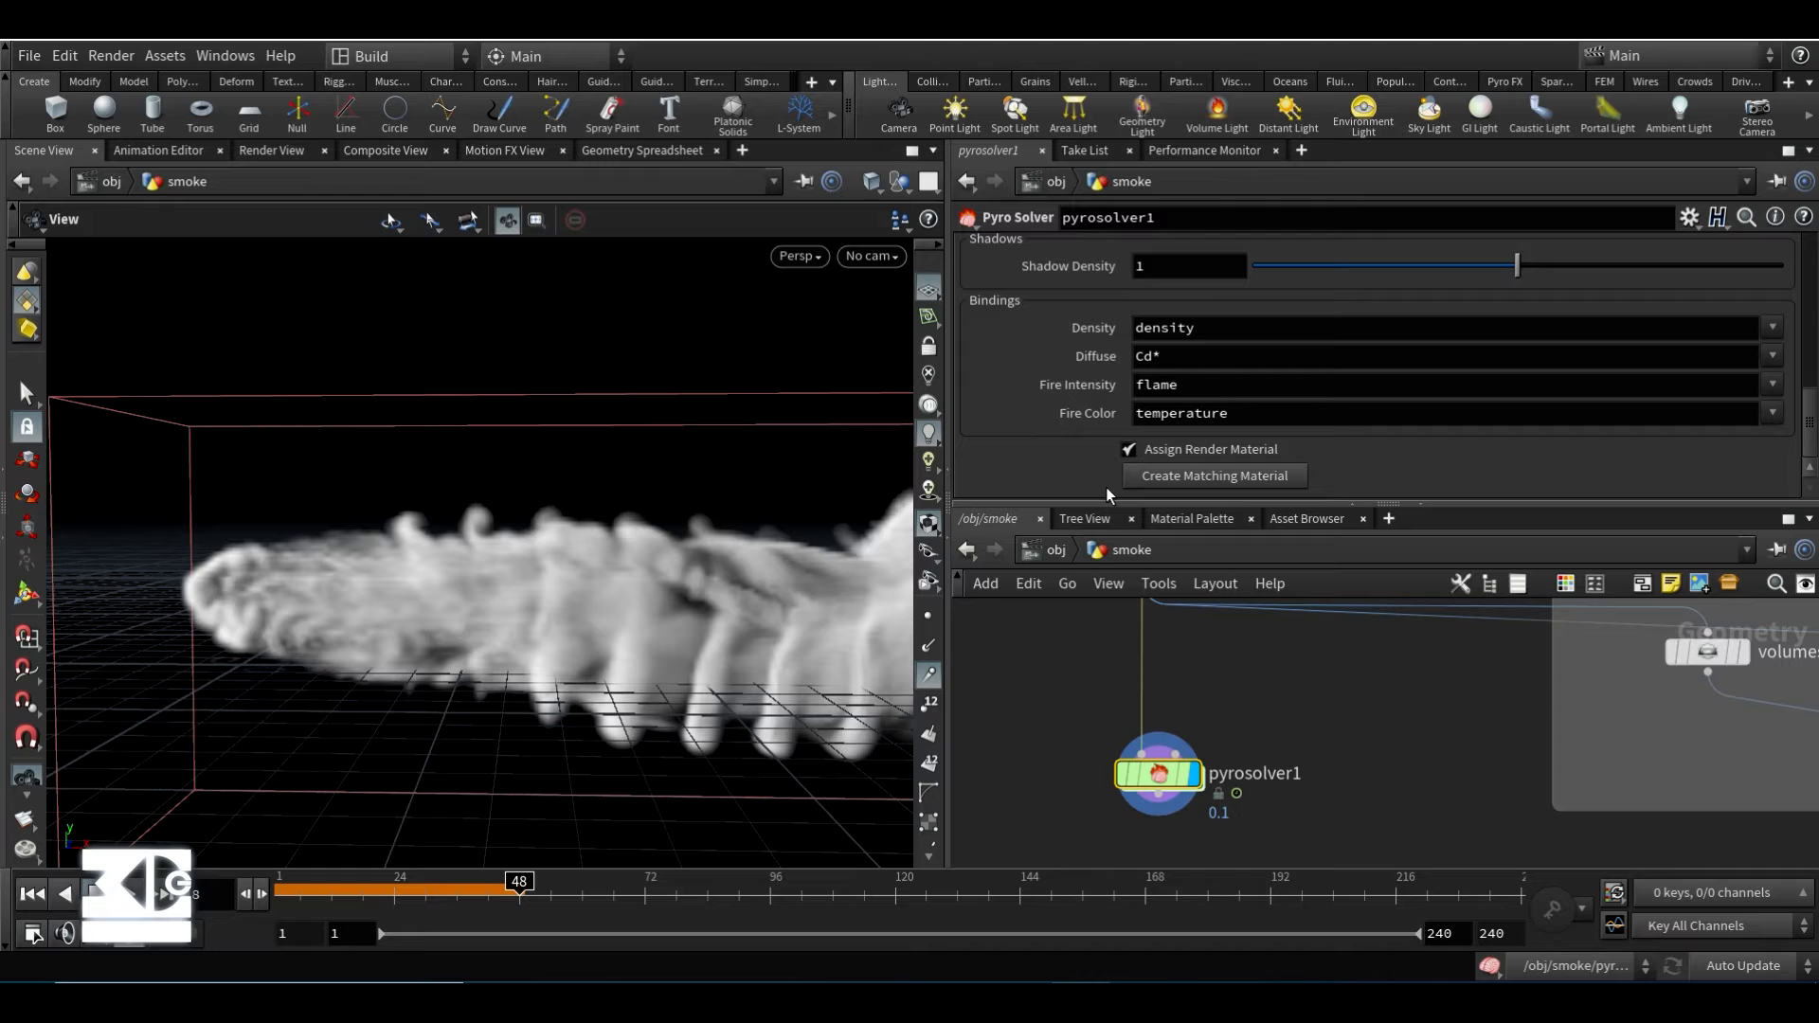
pyautogui.scroll(1, 1068, 490)
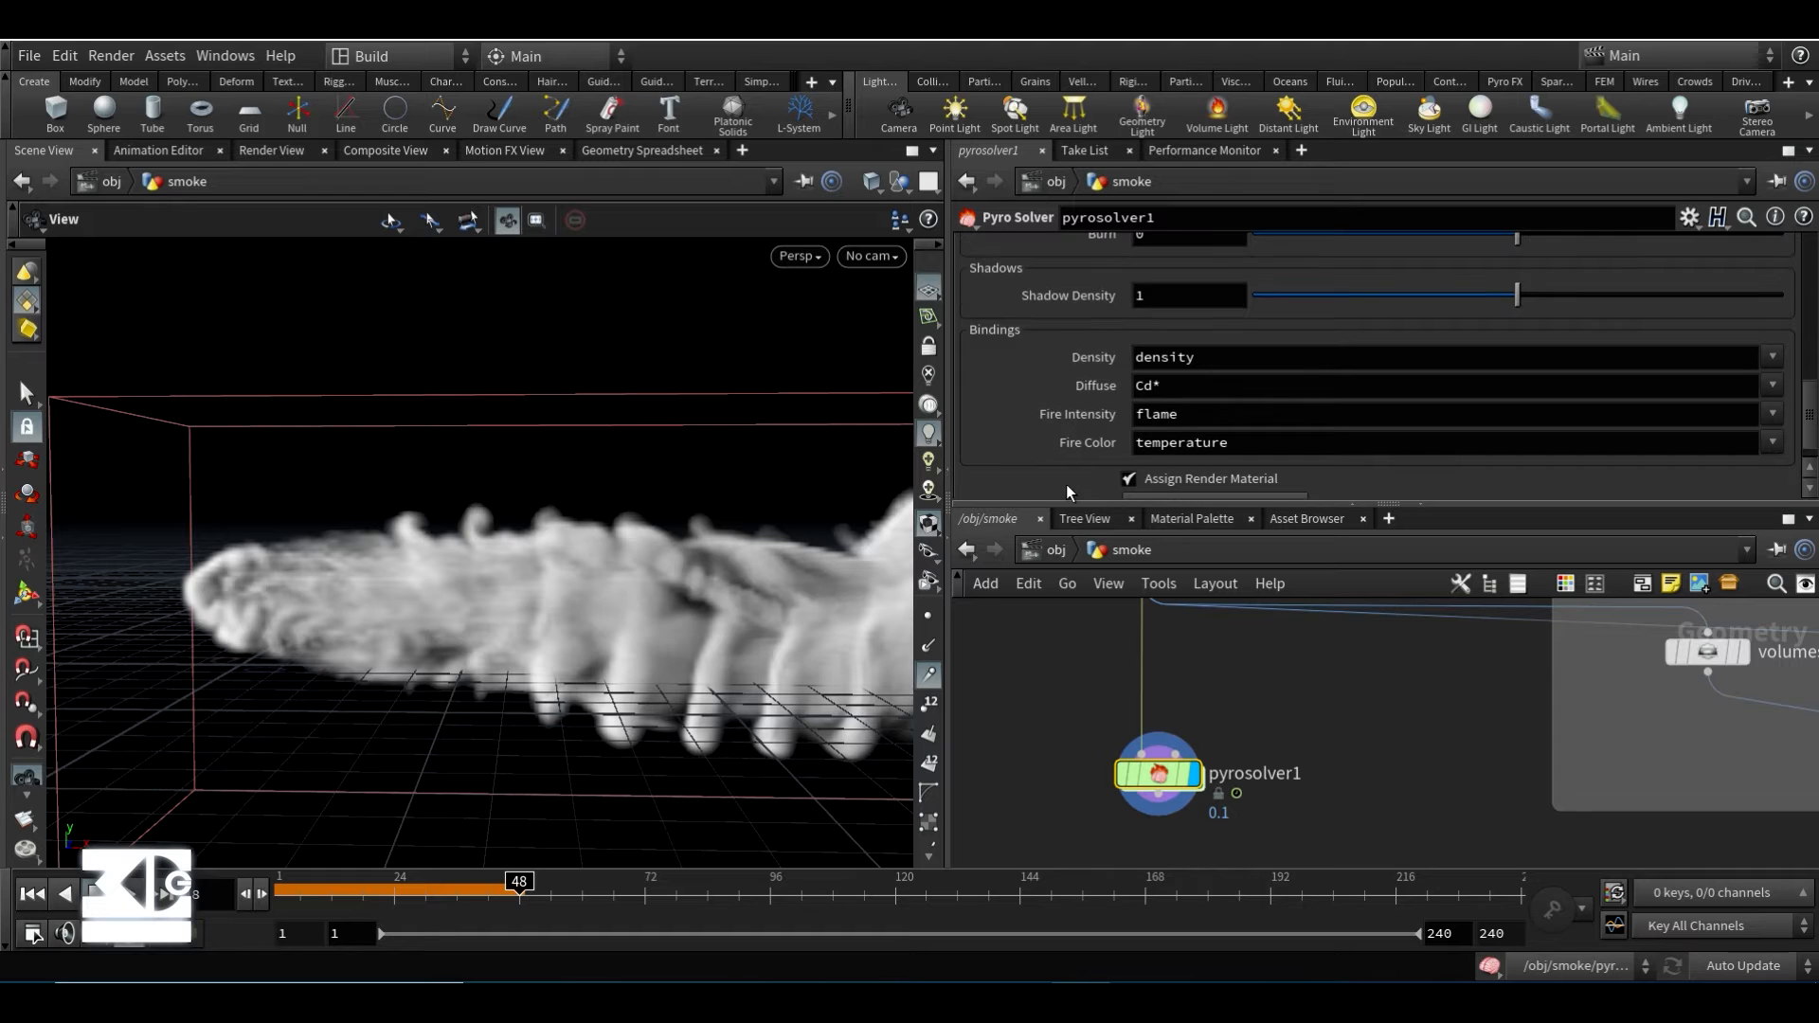
pyautogui.scroll(12, 1067, 490)
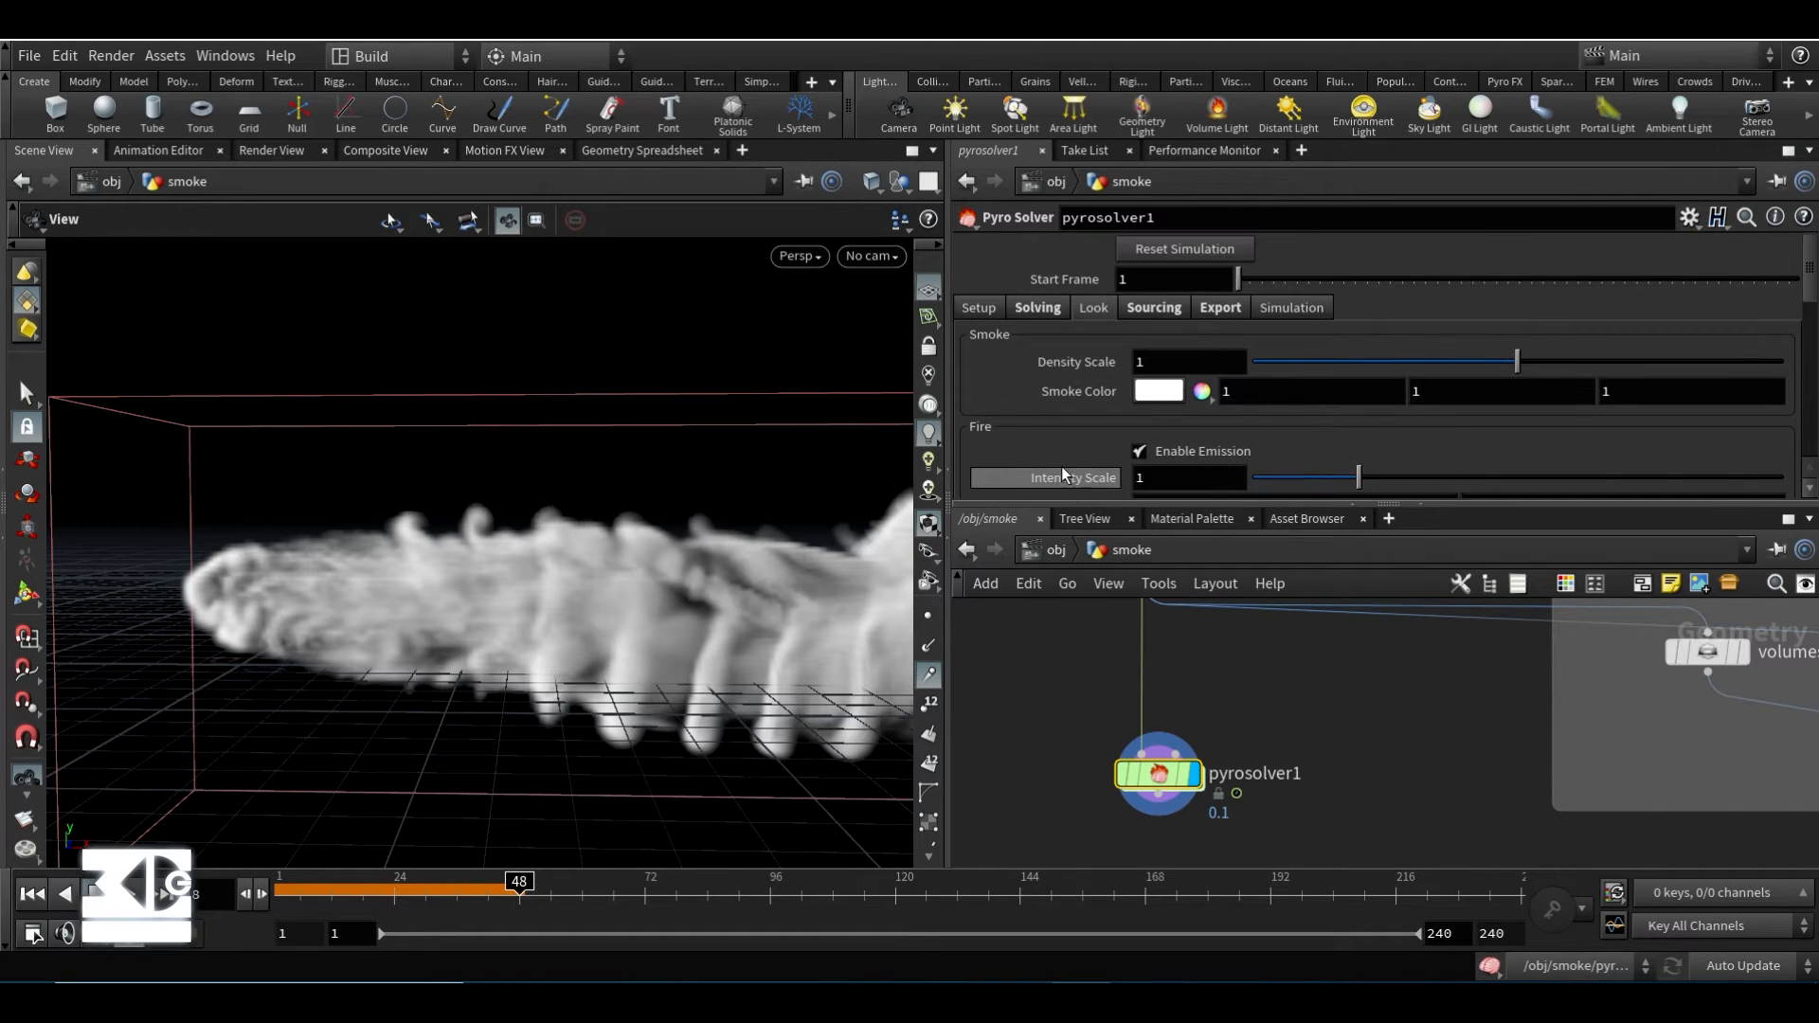
# - Set pyrosolver1's simulation Time Scale to .5 and return to the first frame
pyautogui.click(1028, 308)
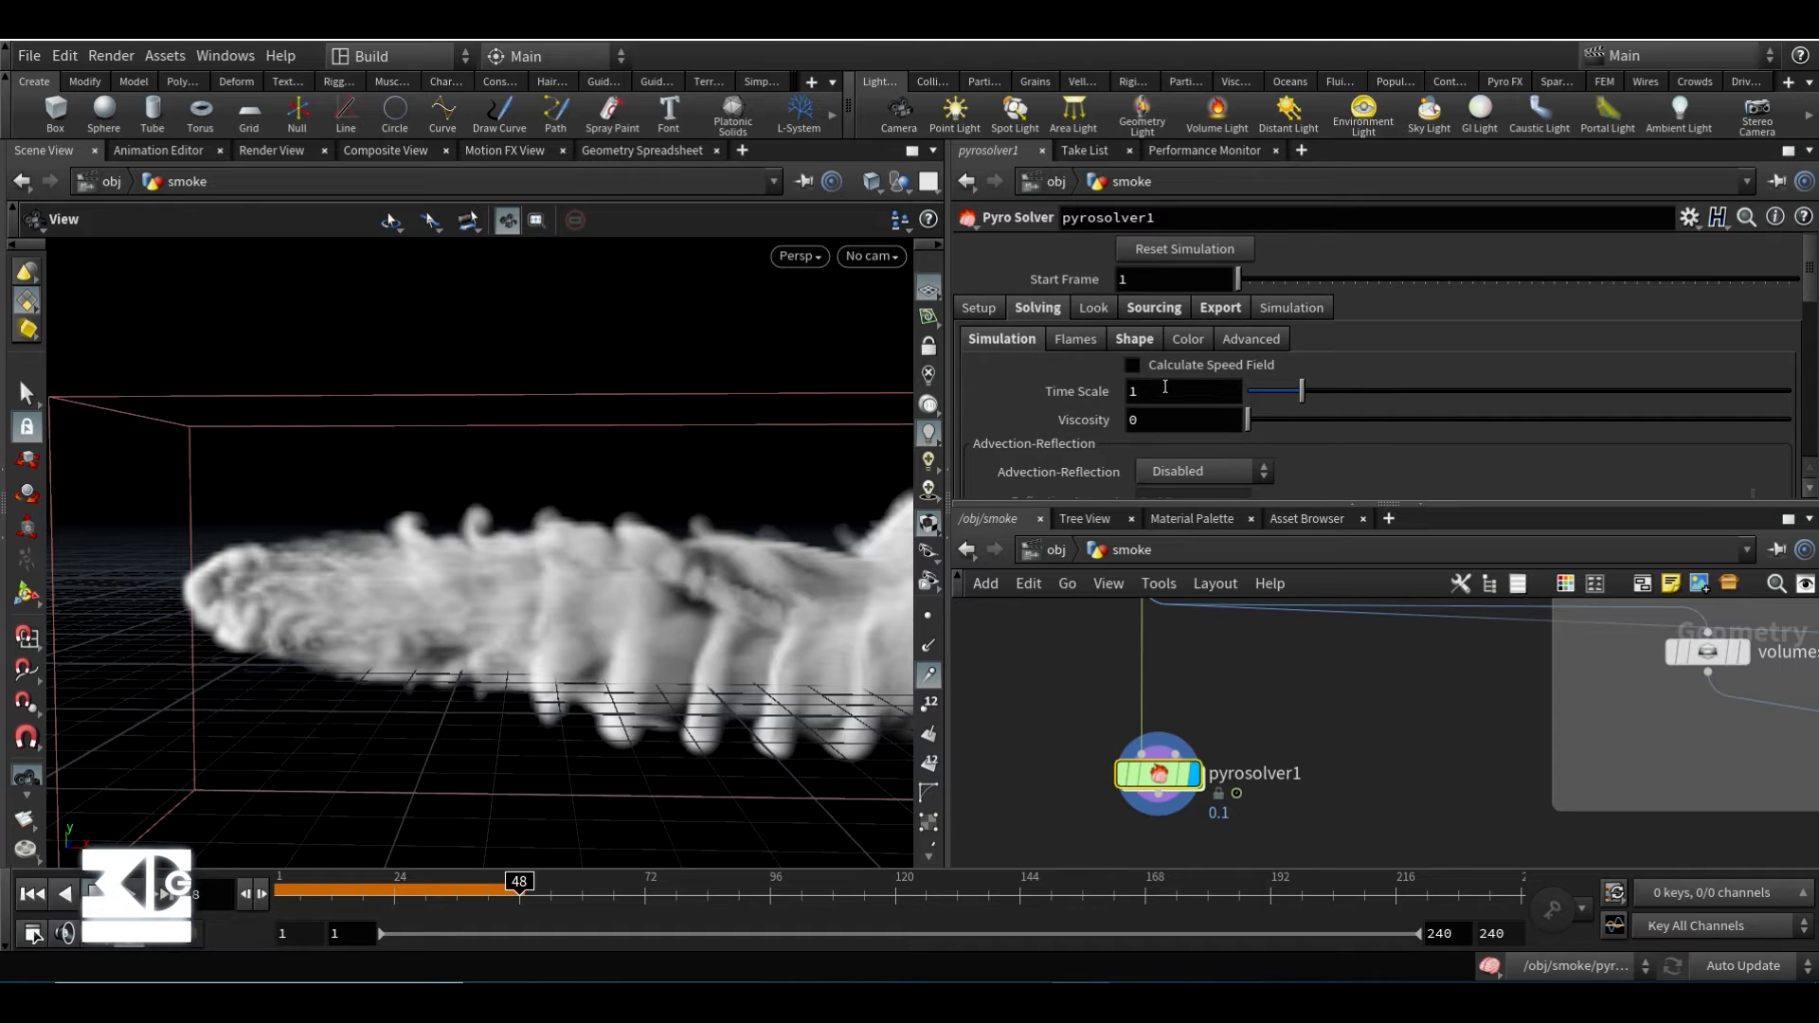
pyautogui.click(1154, 393)
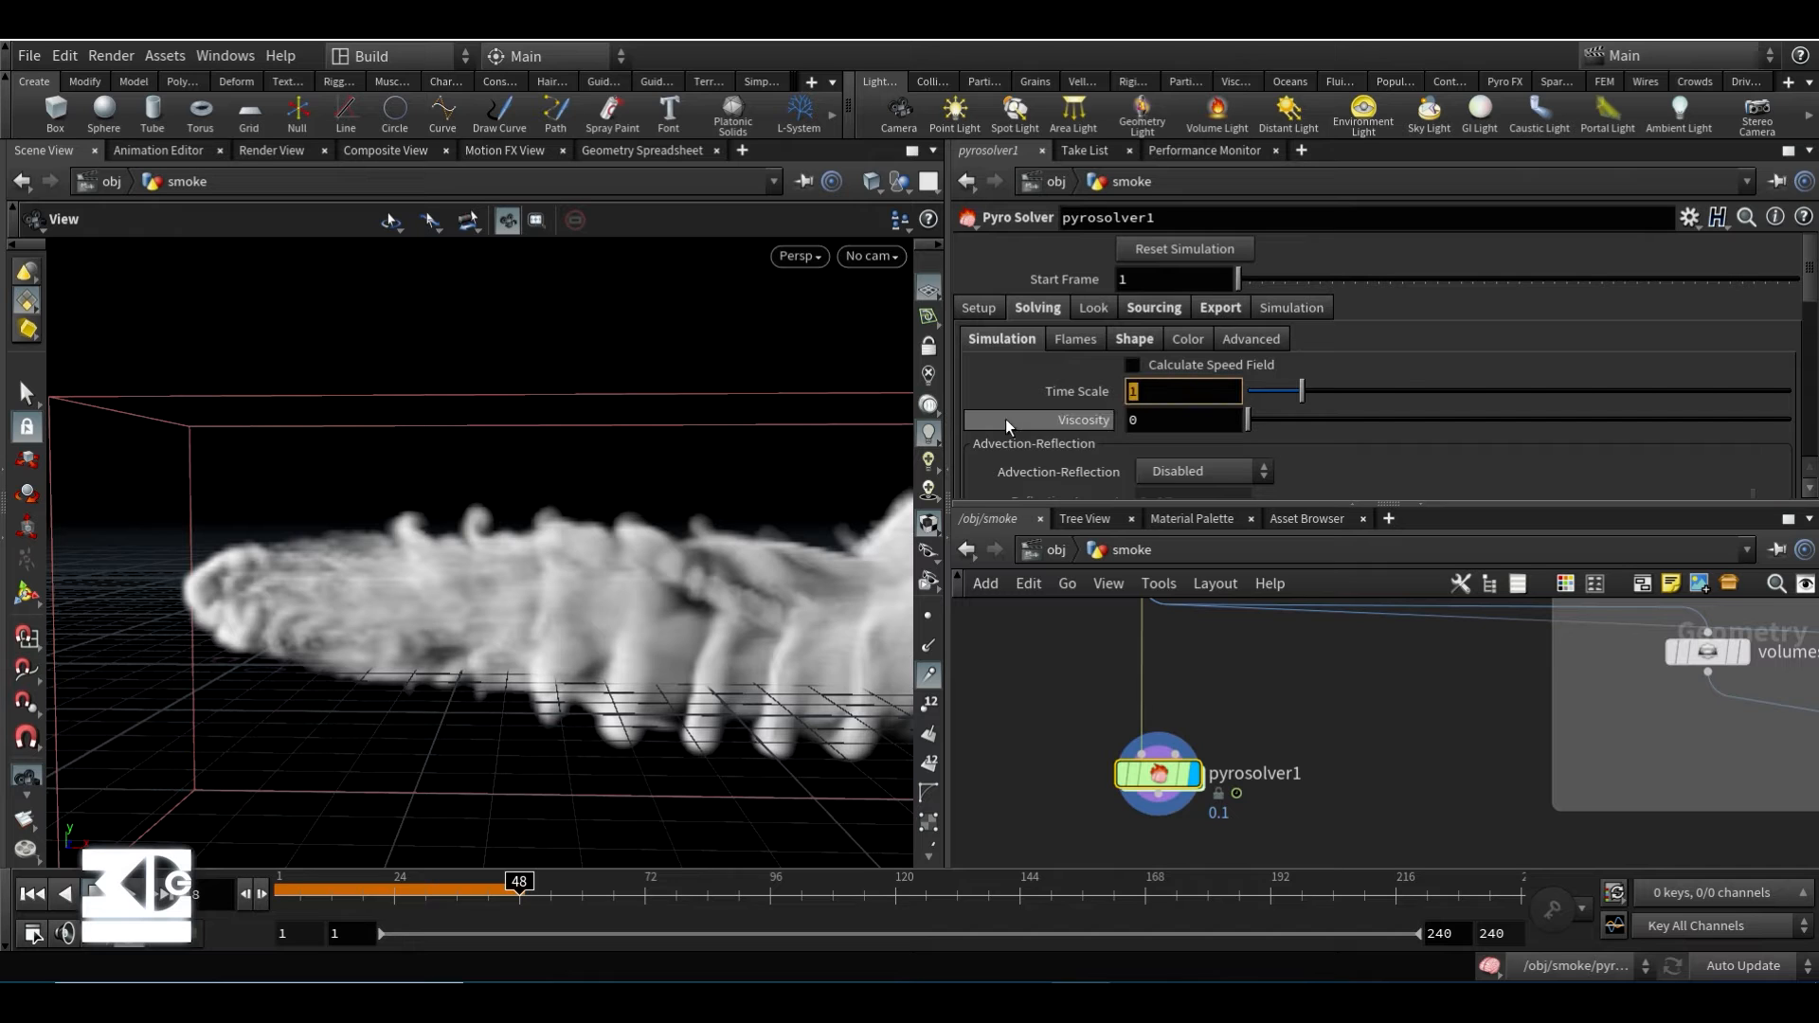
pyautogui.write('.5')
pyautogui.press('Return')
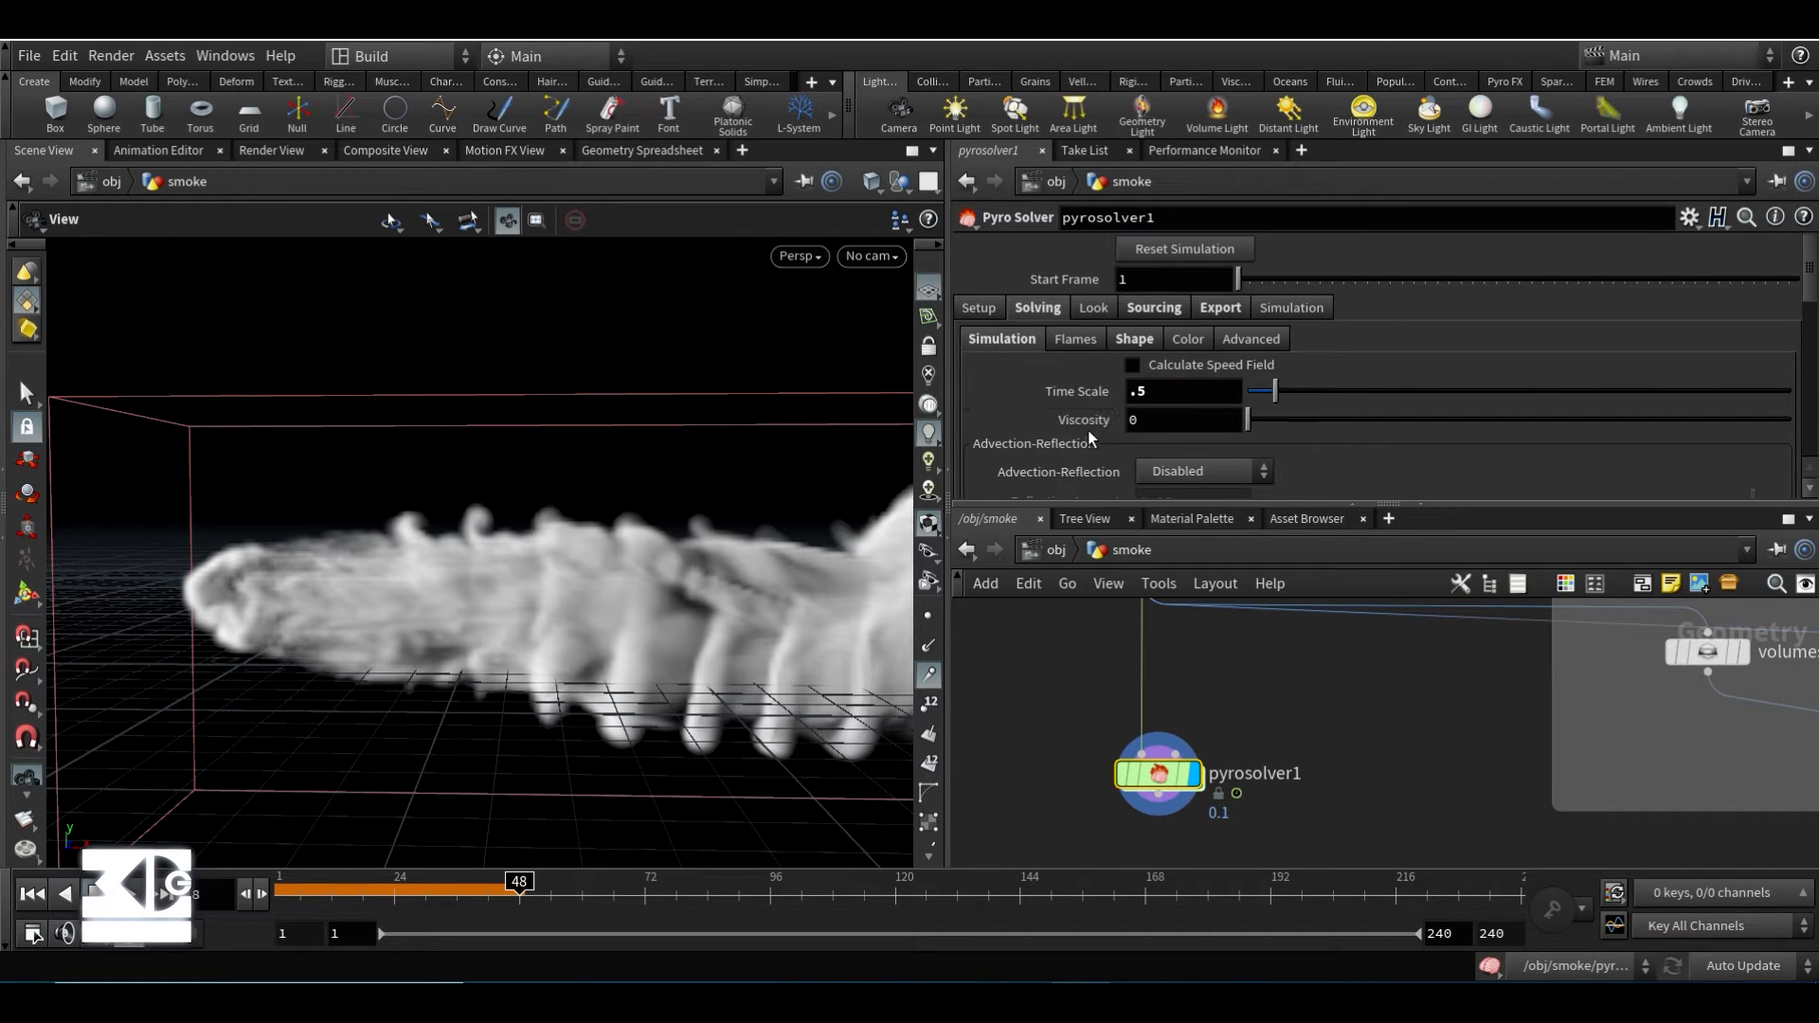
pyautogui.click(32, 895)
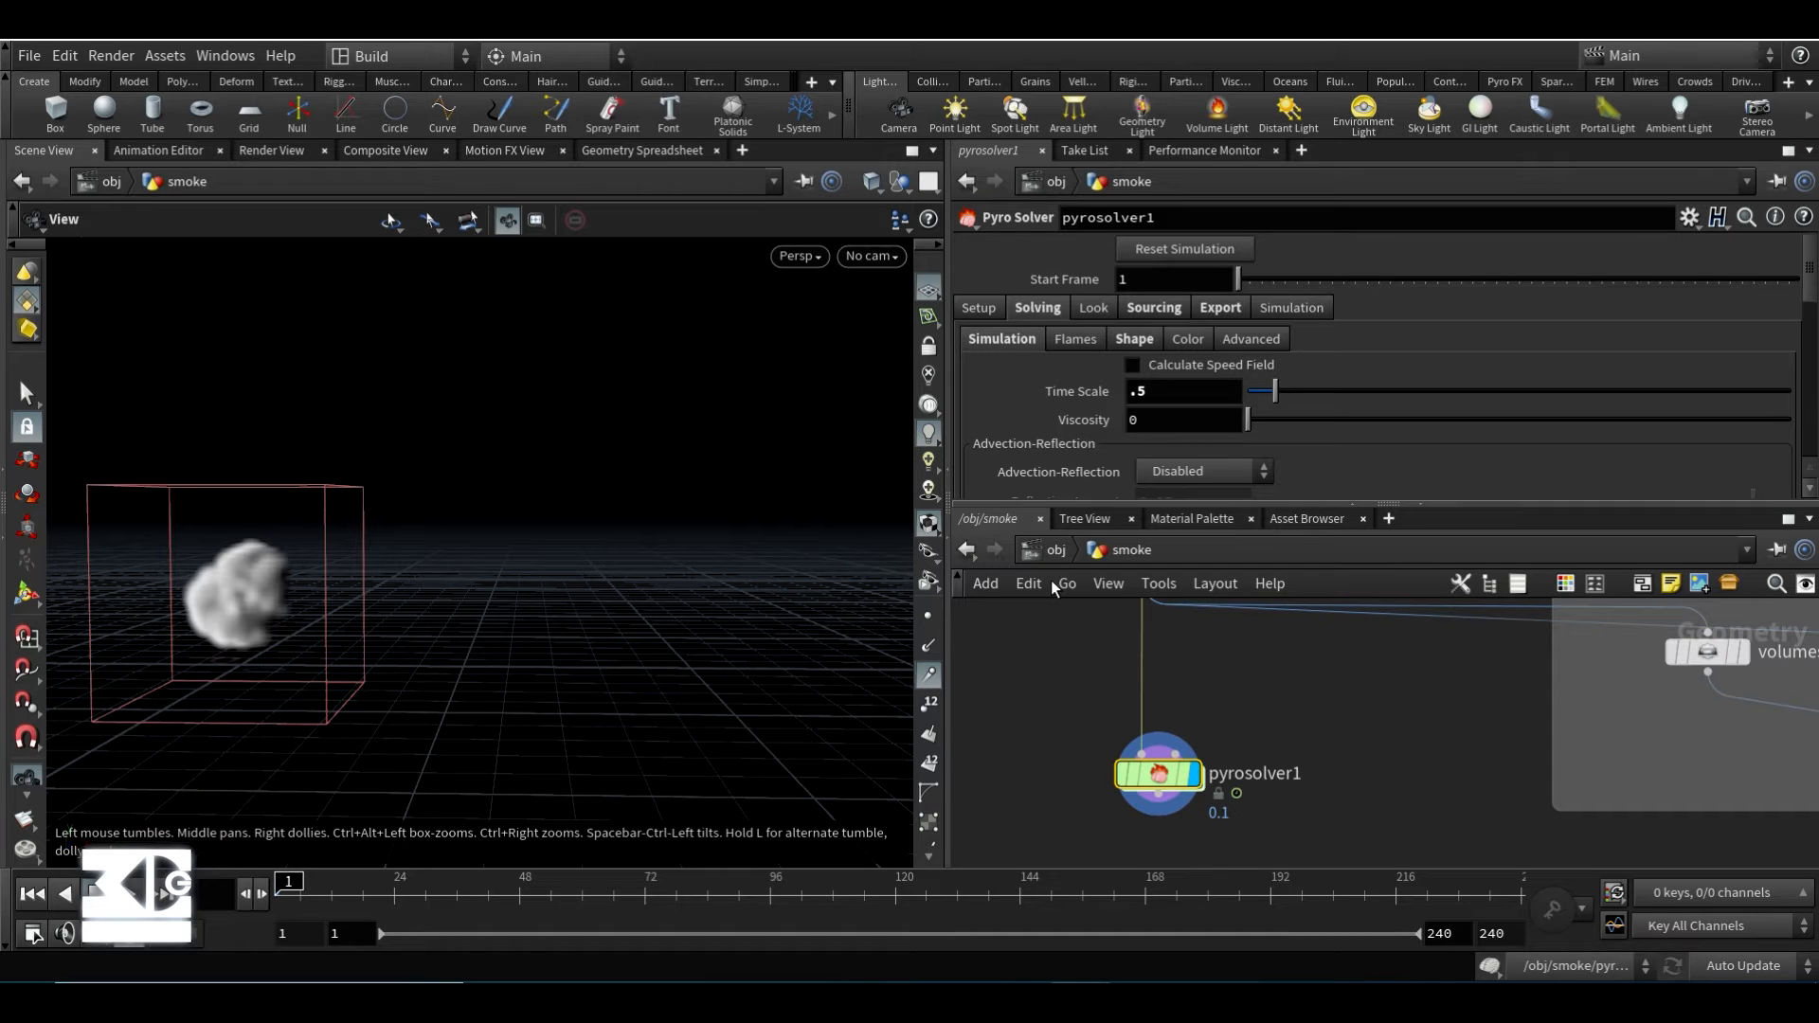
# - Copy pyrosolver1's Voxel Size parameter
pyautogui.scroll(-2, 1061, 464)
pyautogui.scroll(-1, 1135, 390)
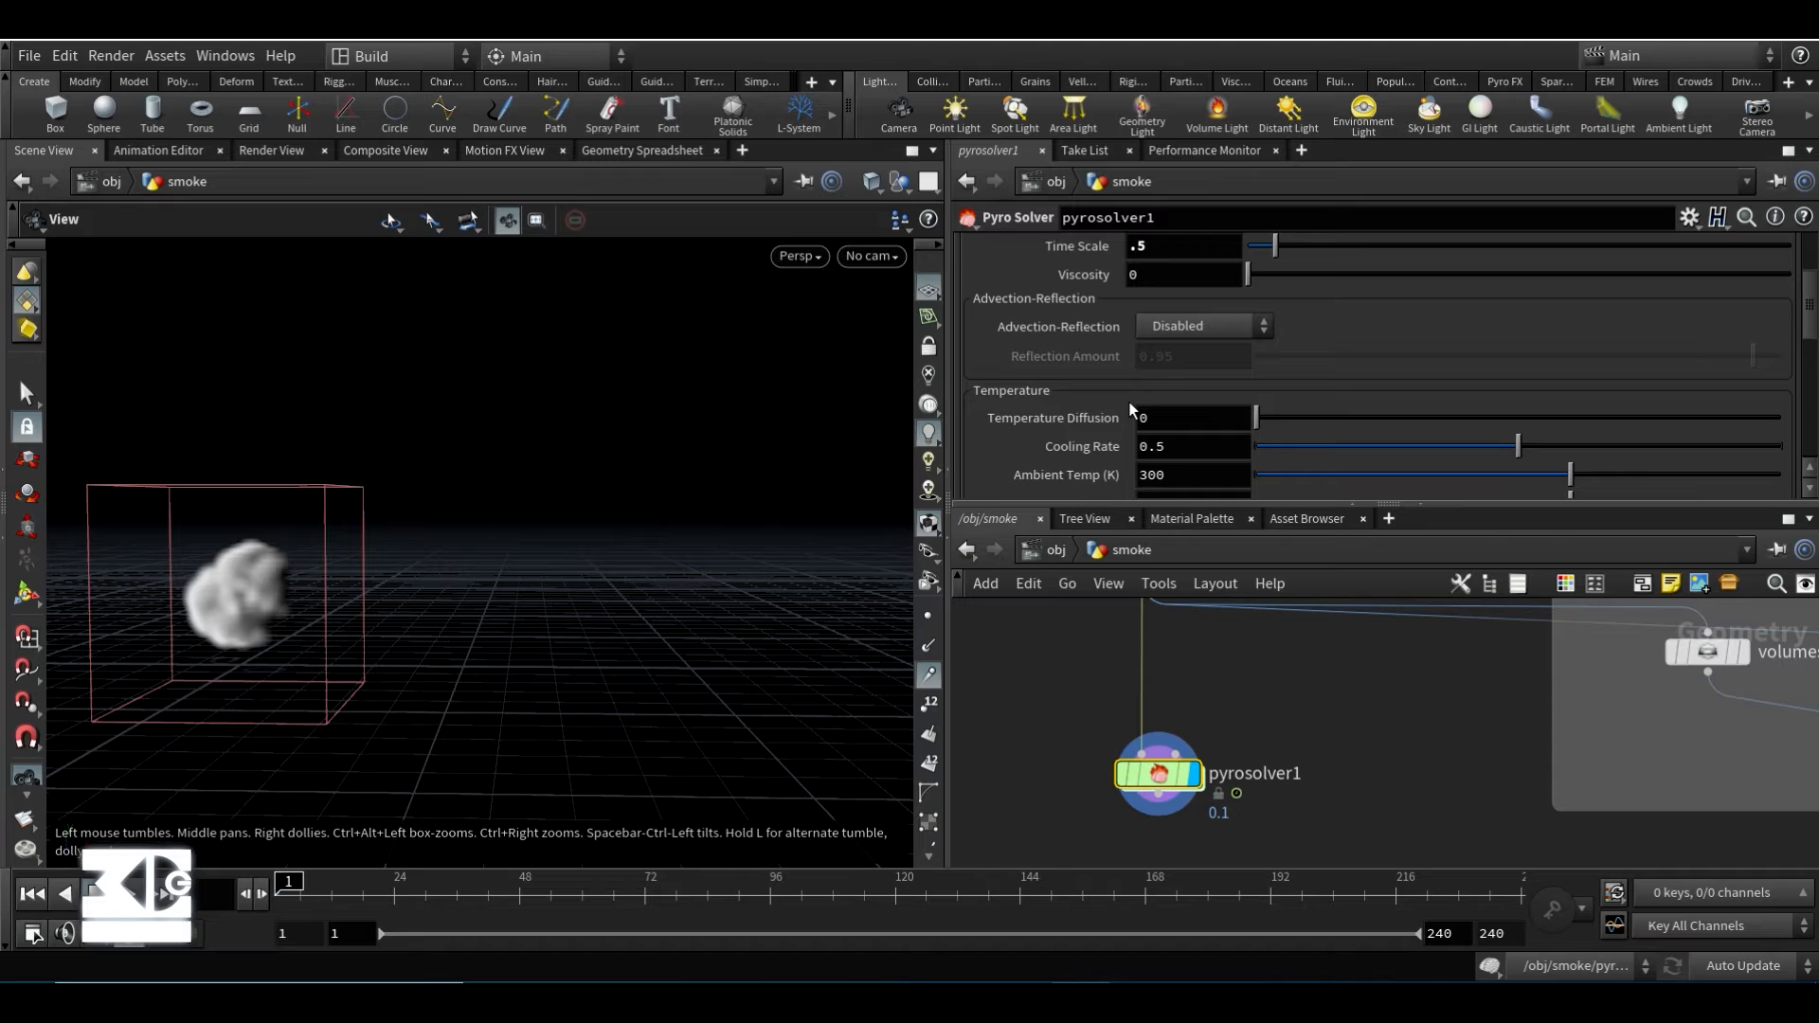
pyautogui.scroll(5, 1225, 341)
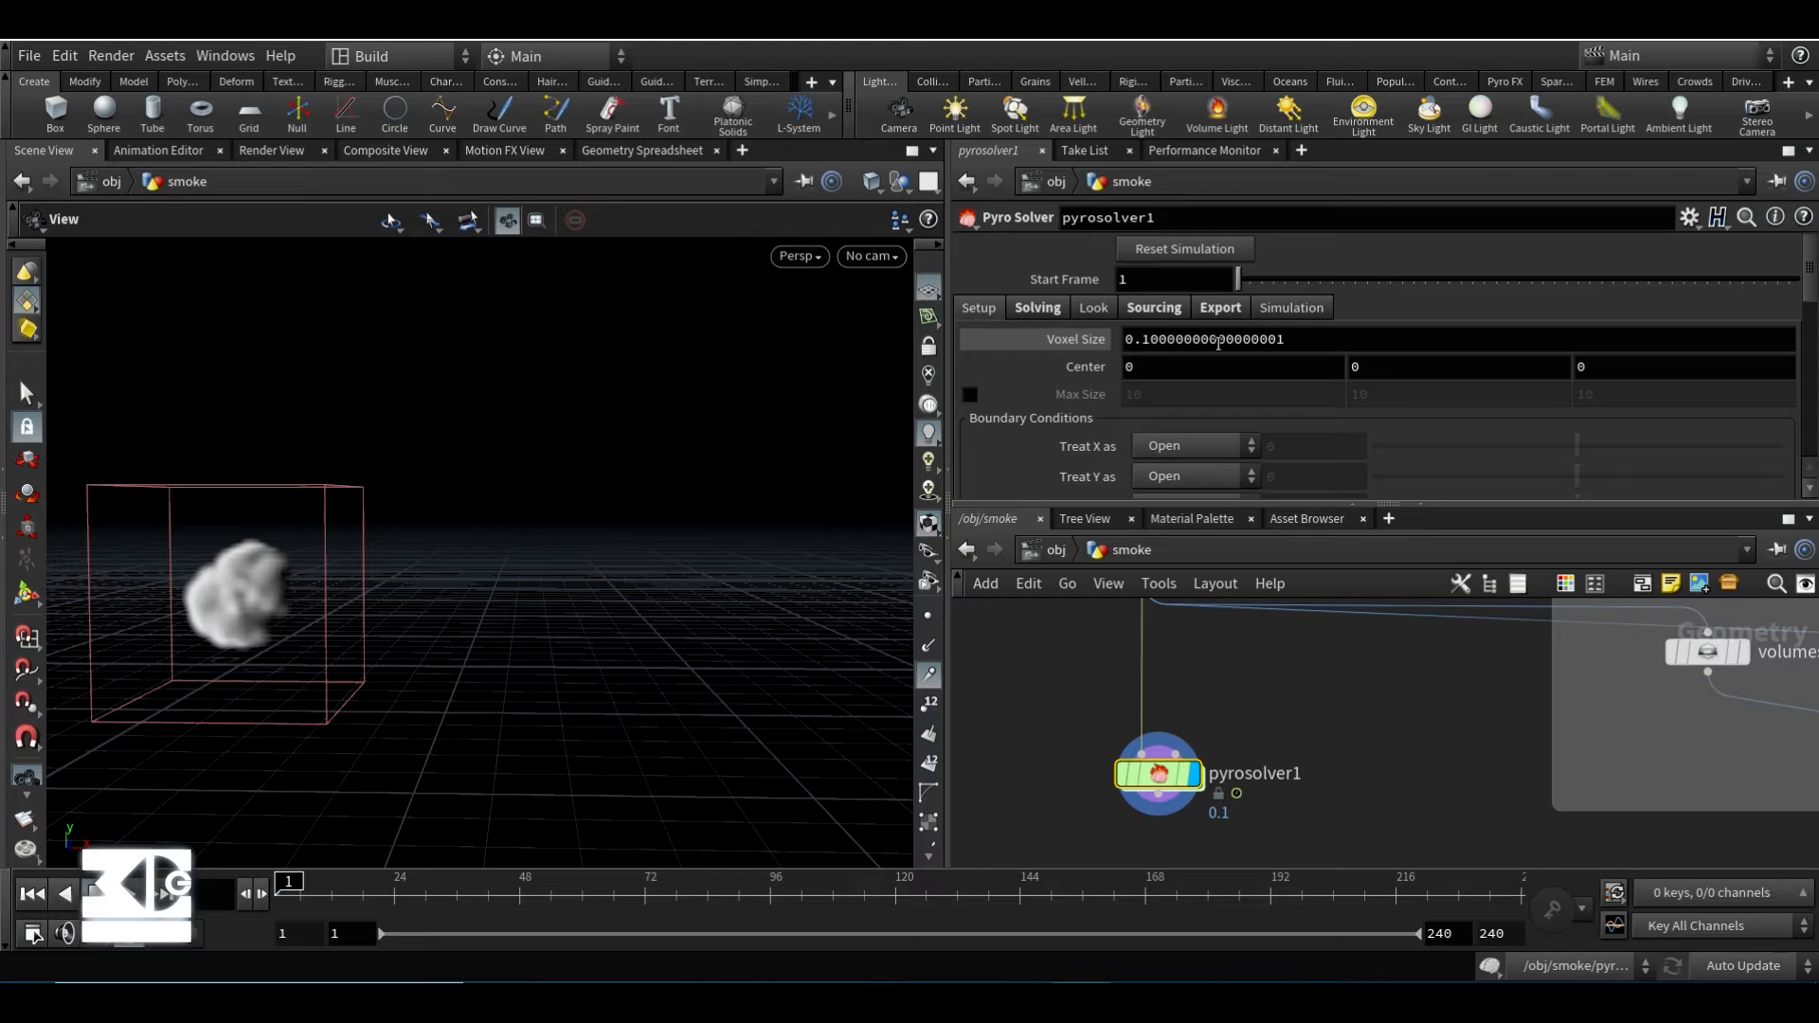
pyautogui.rightClick(1076, 343)
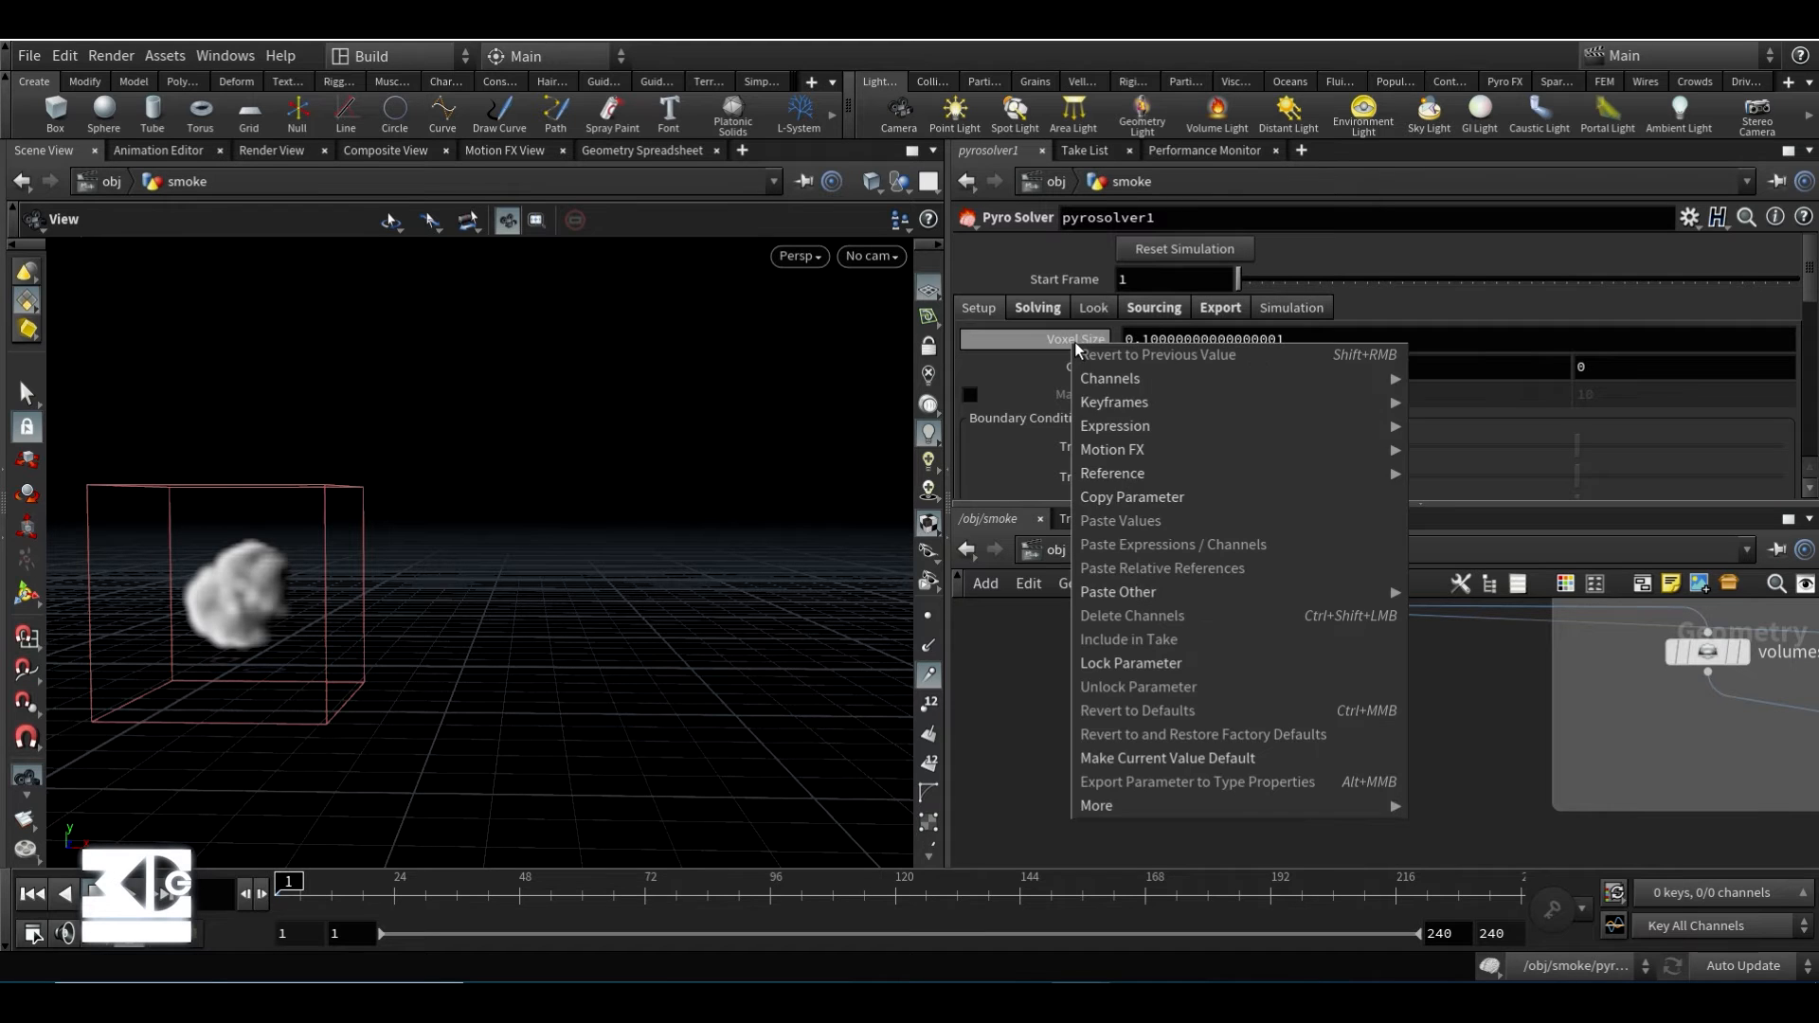
pyautogui.click(1096, 504)
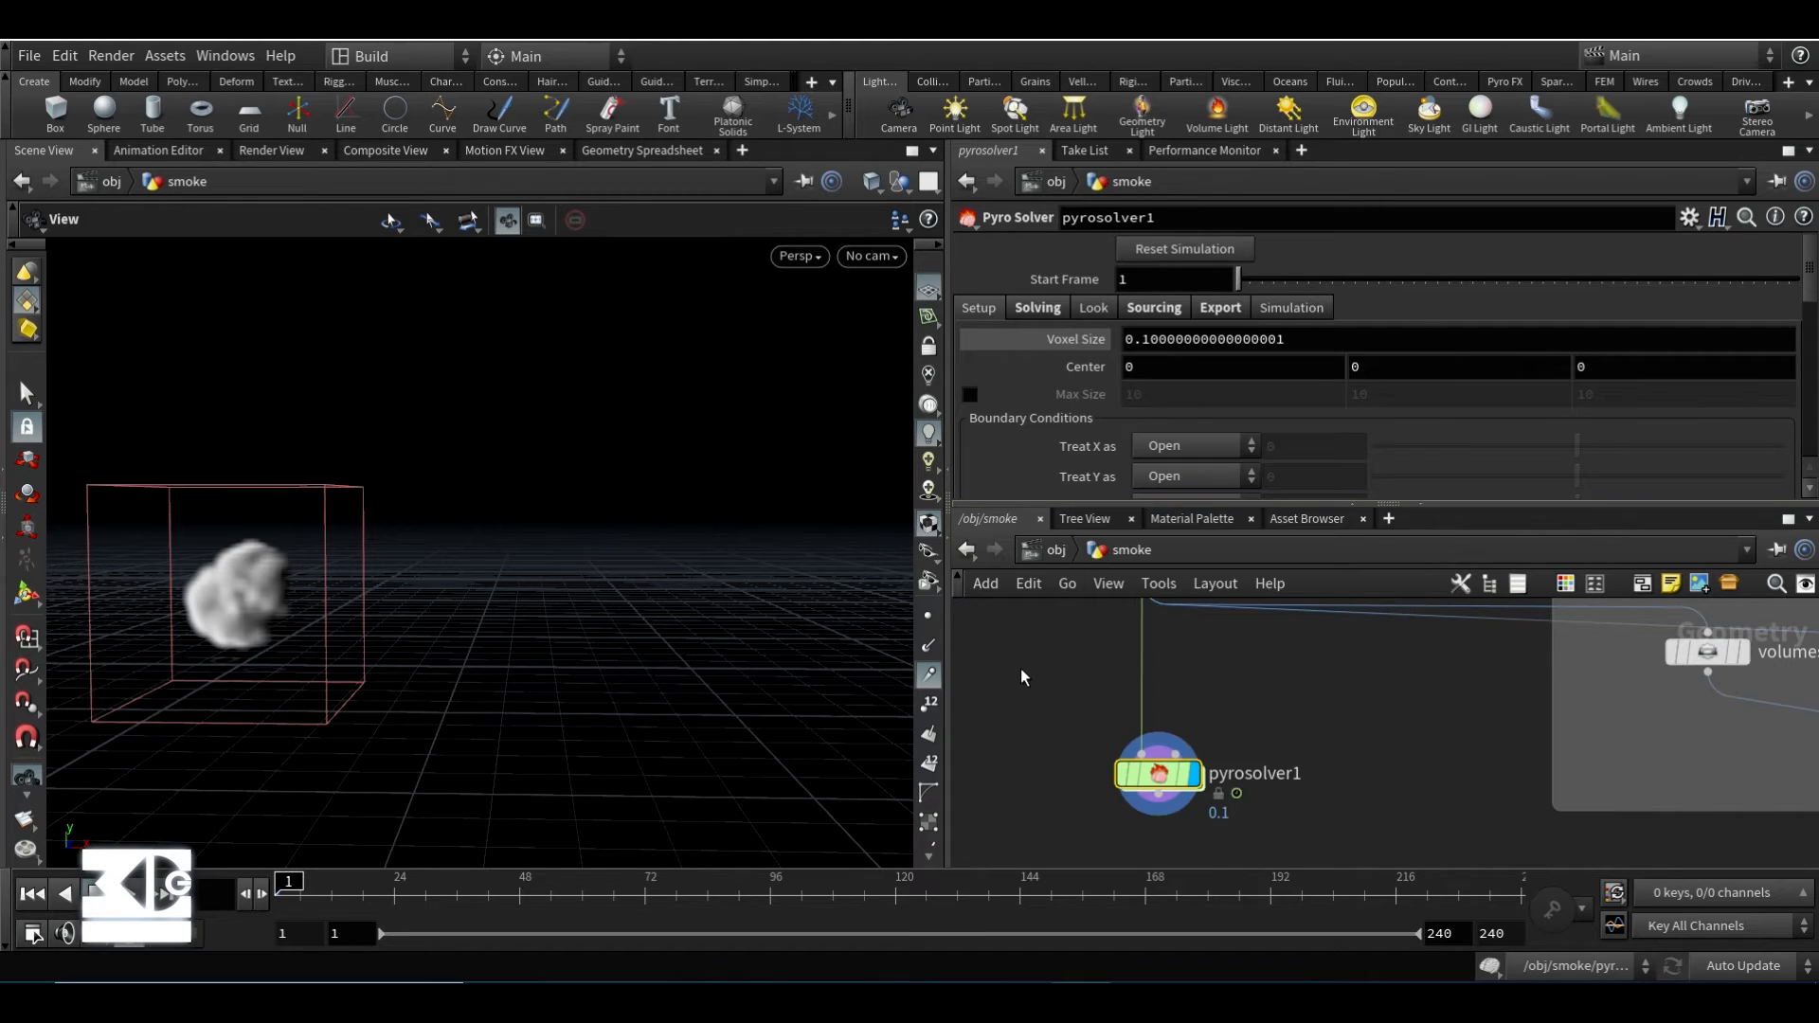
# - Link volumerasterizeattributes1's Voxel Size to pyrosolver1's Voxel Size by pasting the copied parameter as a relative reference
pyautogui.moveTo(1043, 697); pyautogui.dragTo(1074, 811, button='middle')
pyautogui.scroll(-1, 1074, 812)
pyautogui.click(1156, 710)
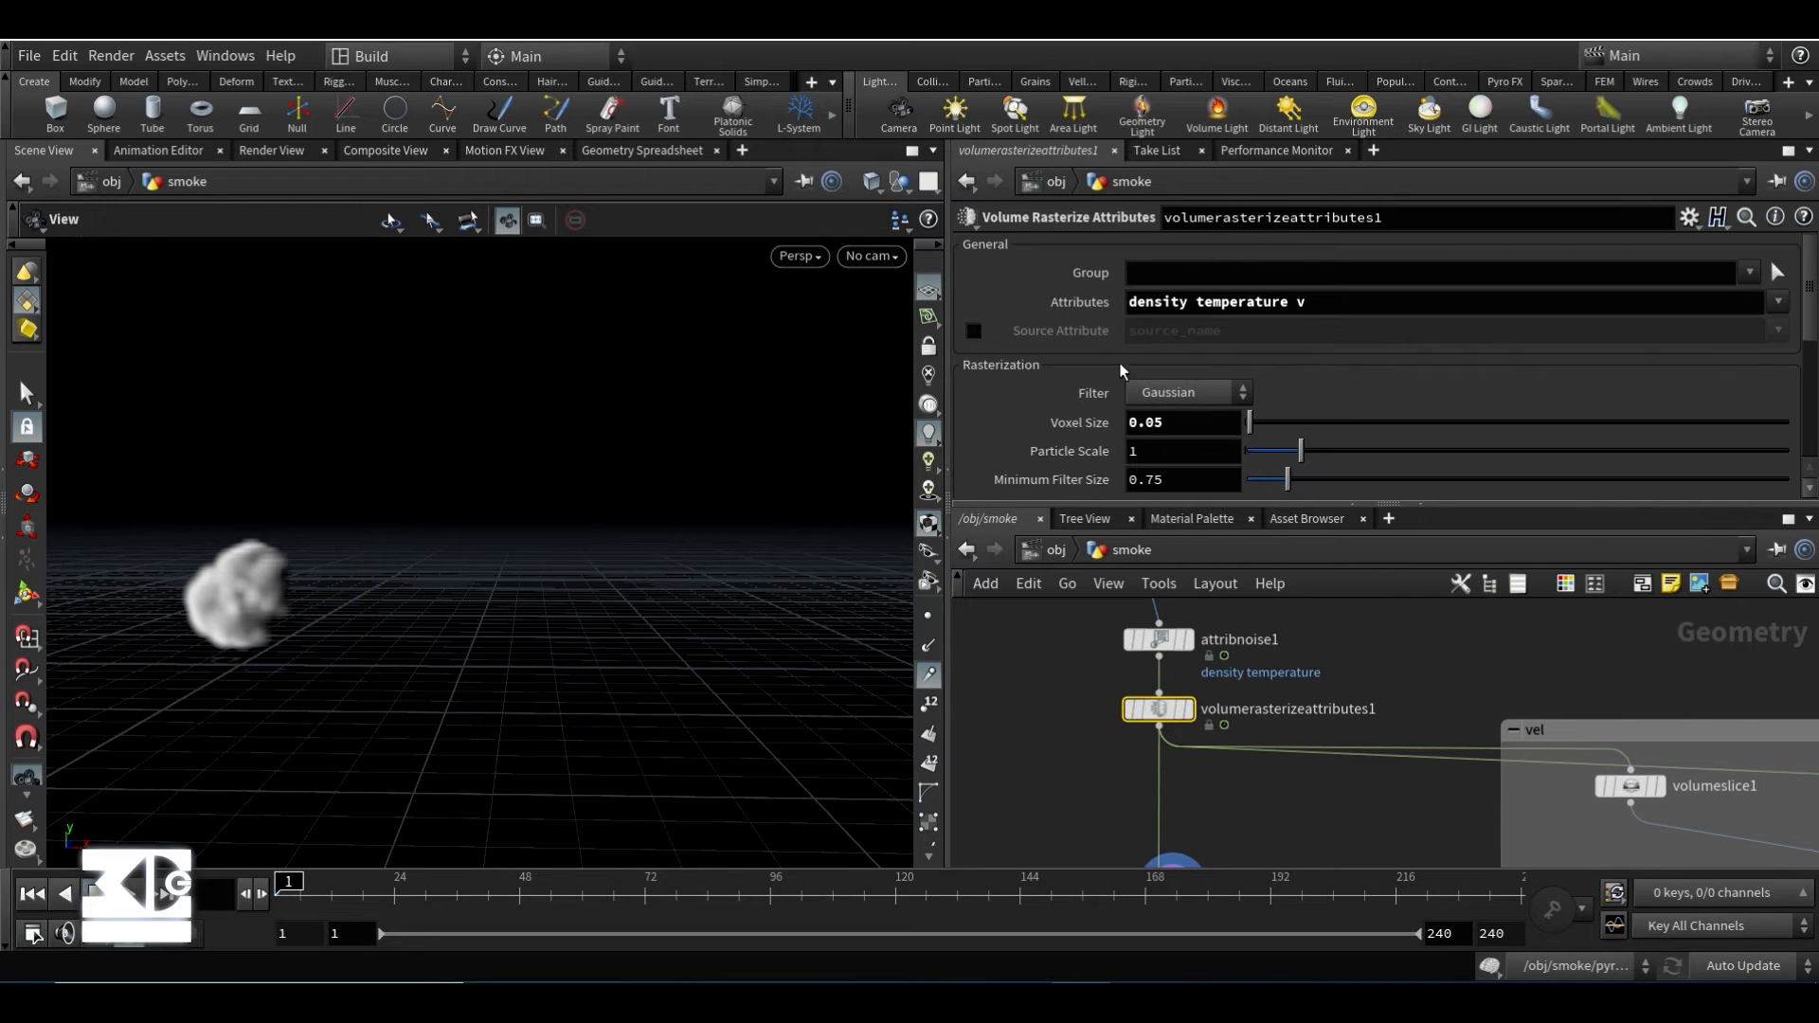
pyautogui.rightClick(1070, 418)
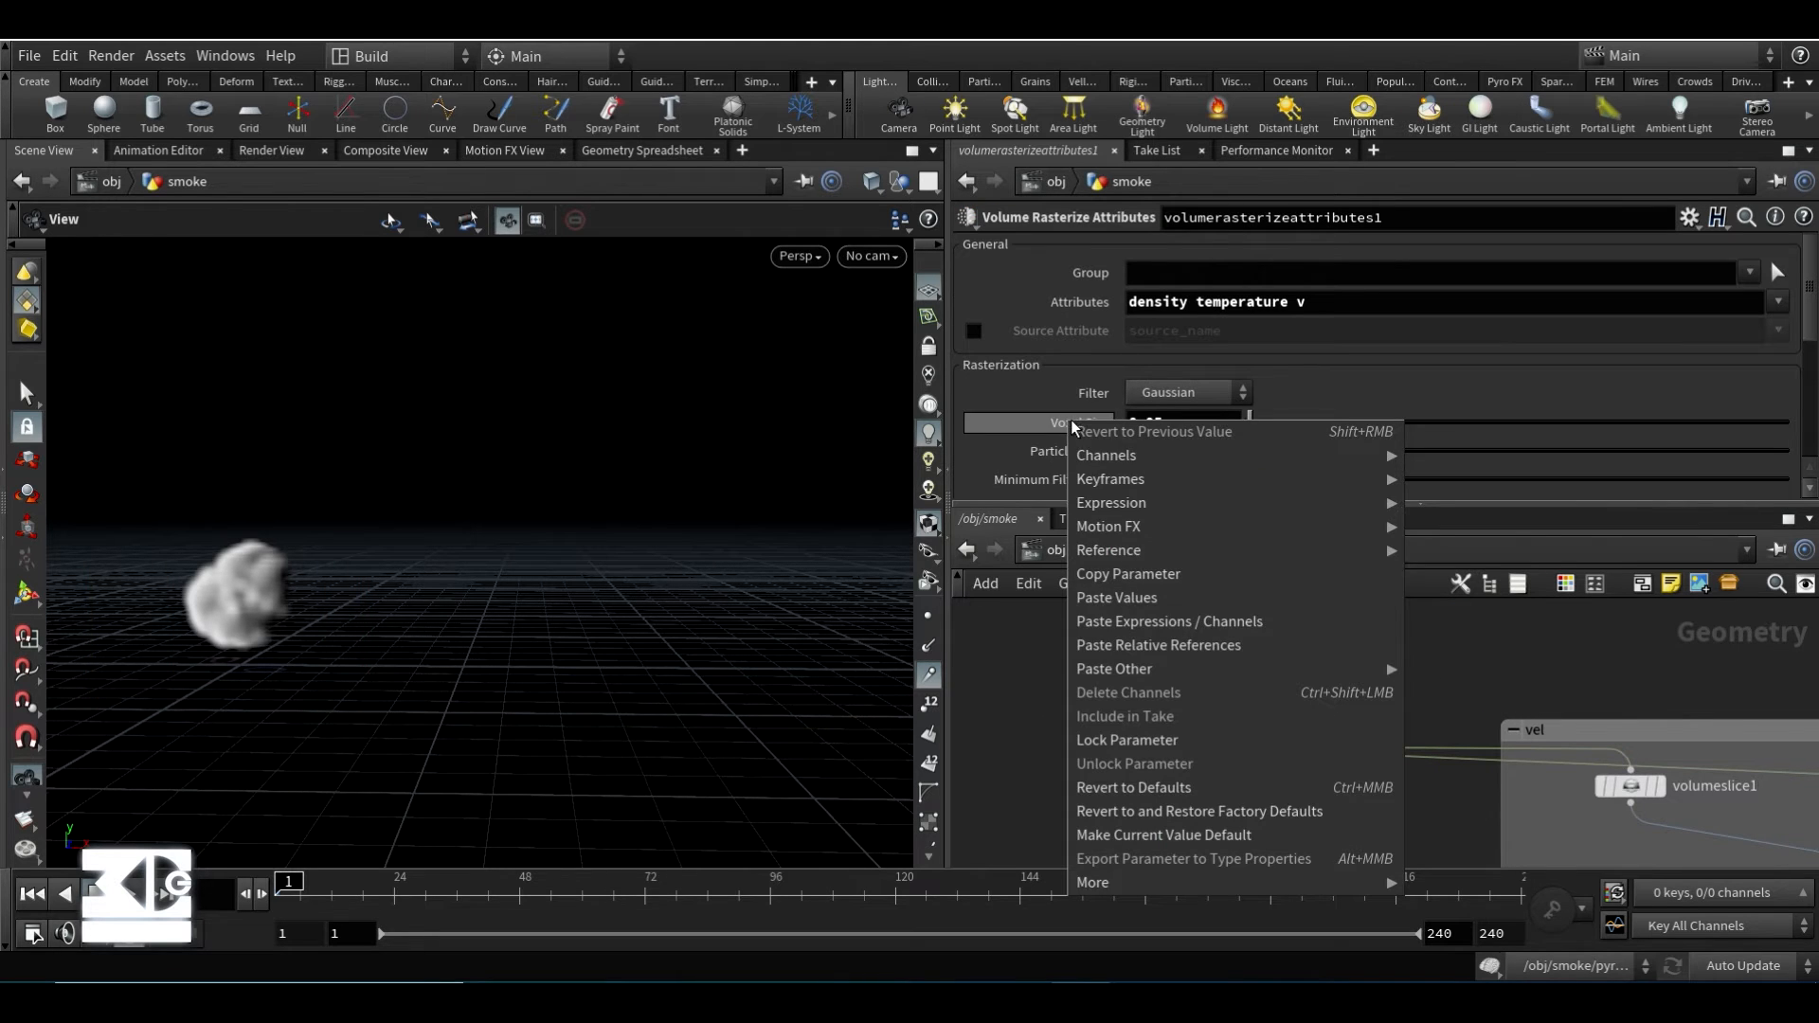
pyautogui.click(1143, 644)
pyautogui.click(1067, 684)
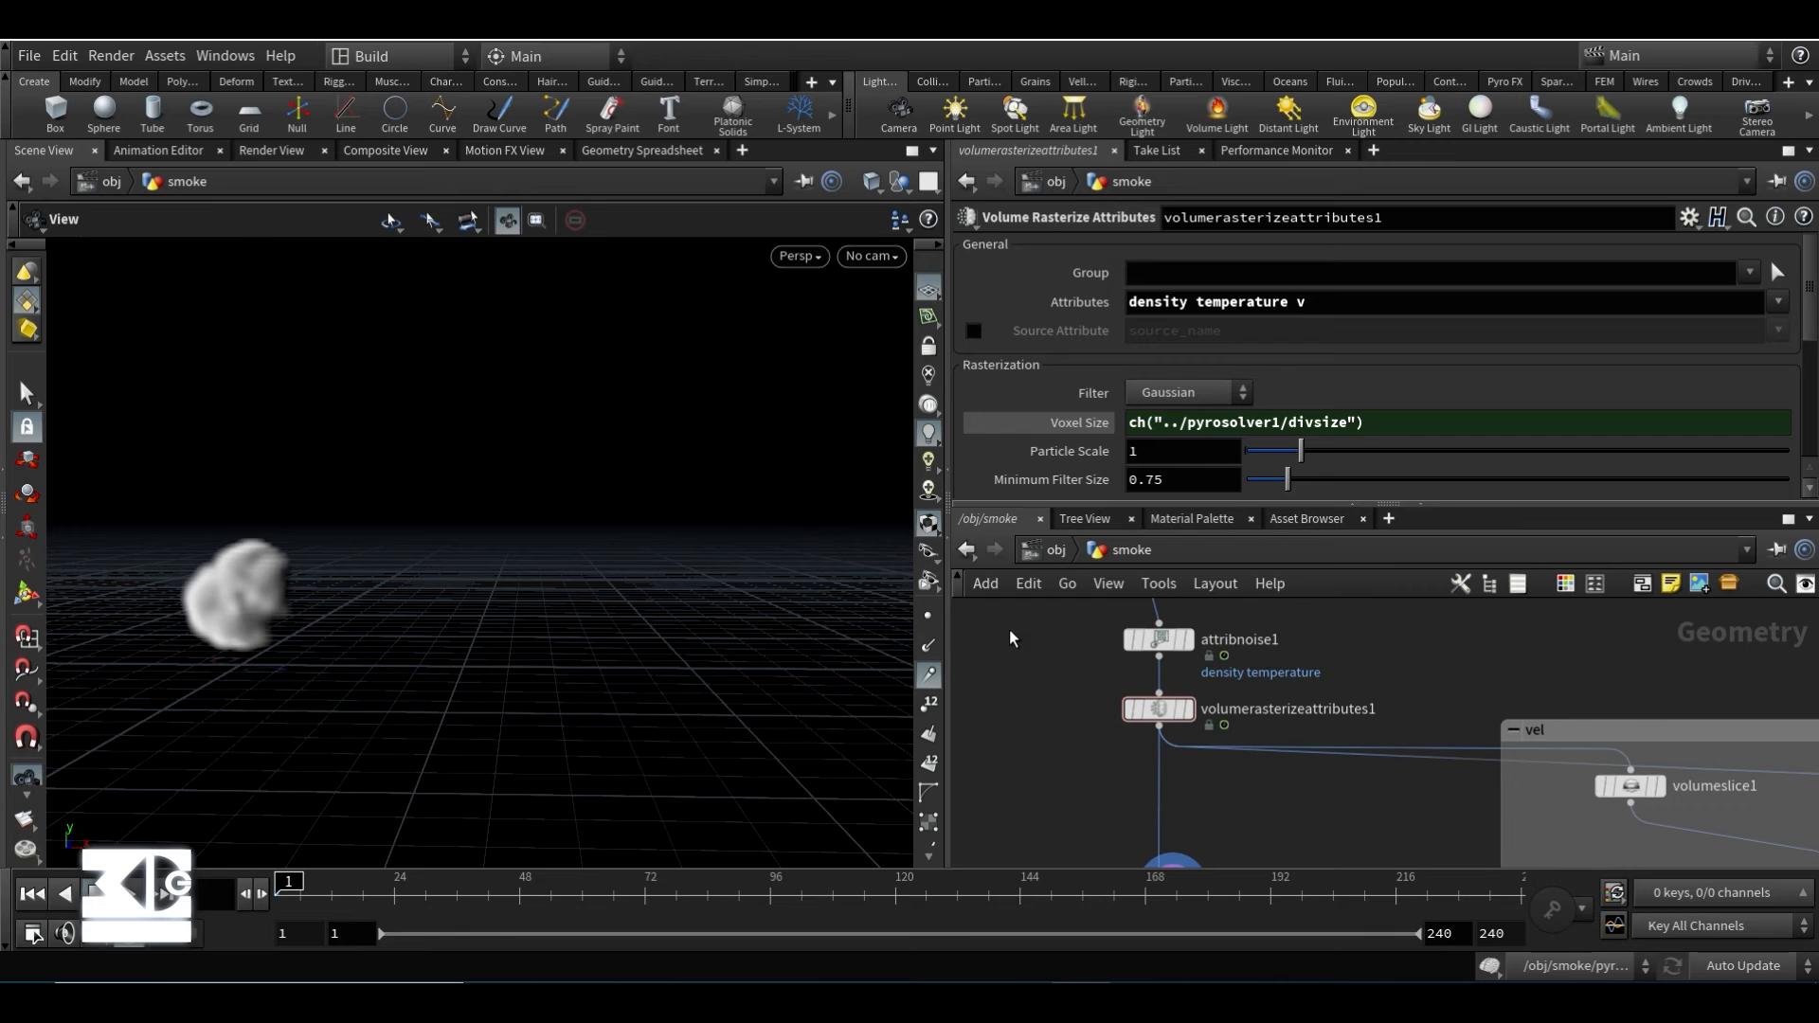
# - Link pyrosource1's Particle Separation to pyrosolver1's Voxel Size by pasting the copied parameter as a relative reference
pyautogui.moveTo(1102, 750); pyautogui.dragTo(1060, 679, button='middle')
pyautogui.click(1065, 426)
pyautogui.click(1119, 768)
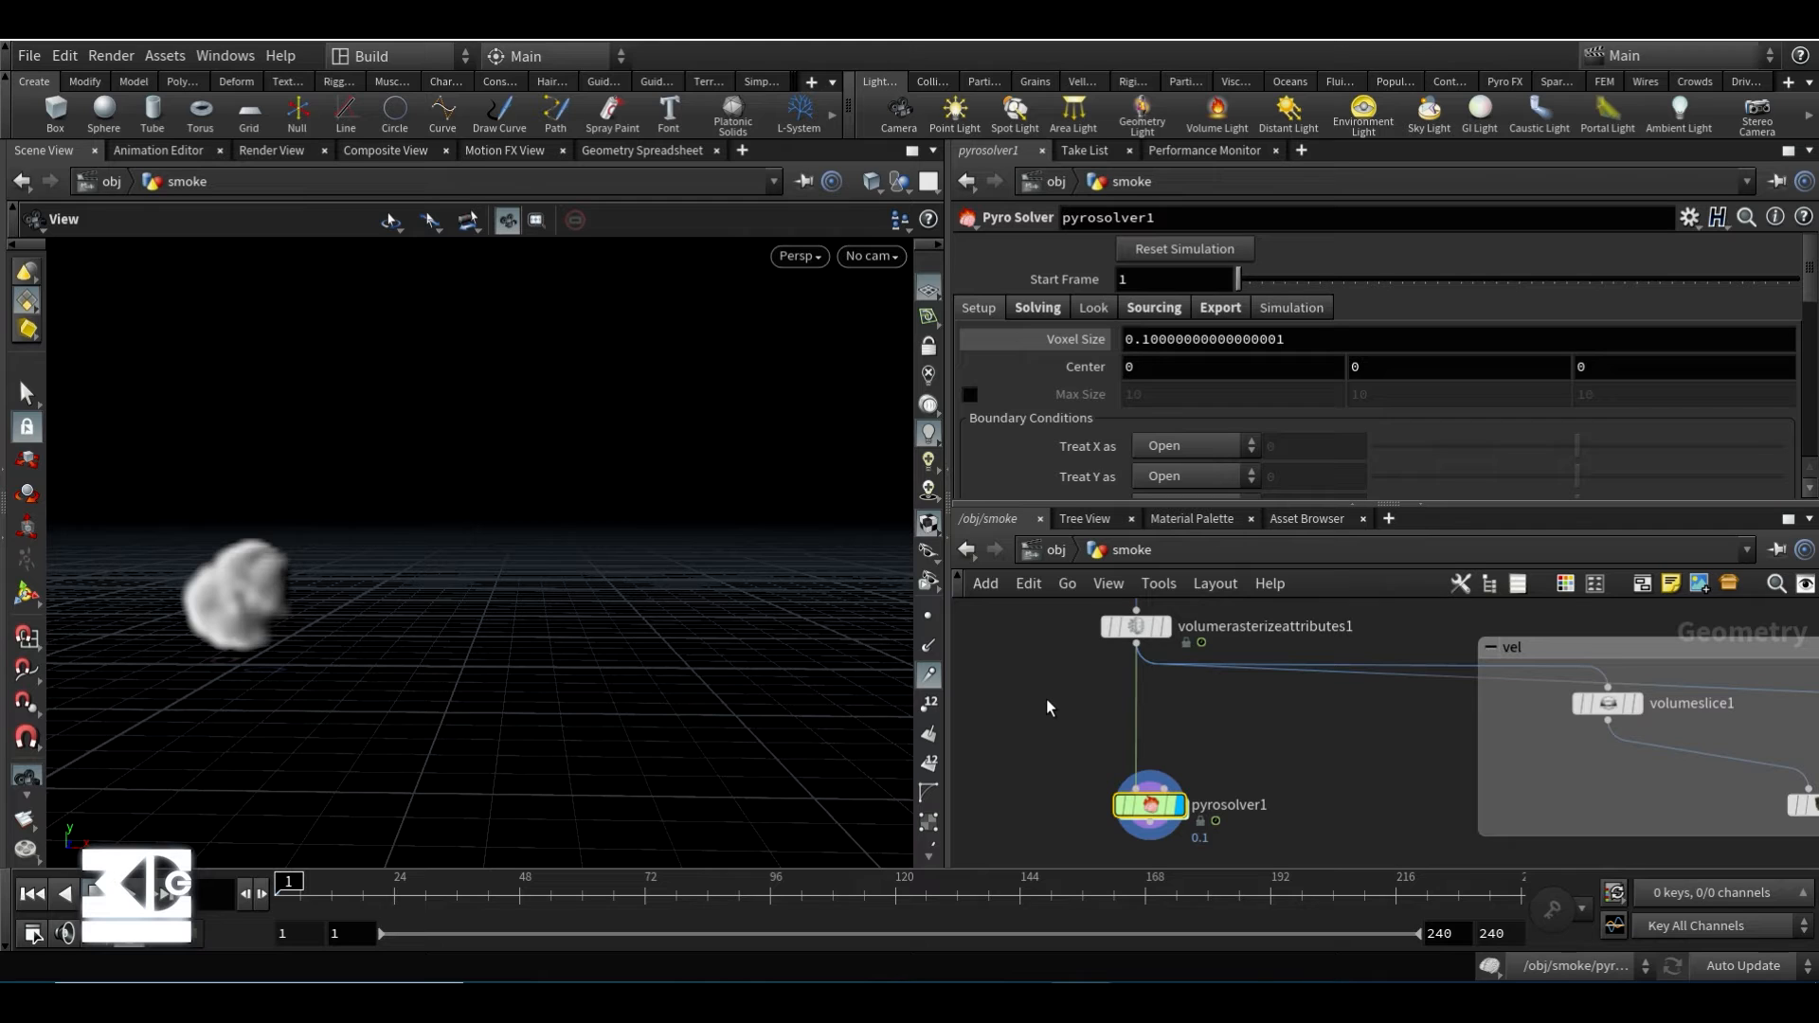
pyautogui.moveTo(1005, 692); pyautogui.dragTo(1032, 836, button='middle')
pyautogui.scroll(-2, 1025, 739)
pyautogui.scroll(2, 1080, 677)
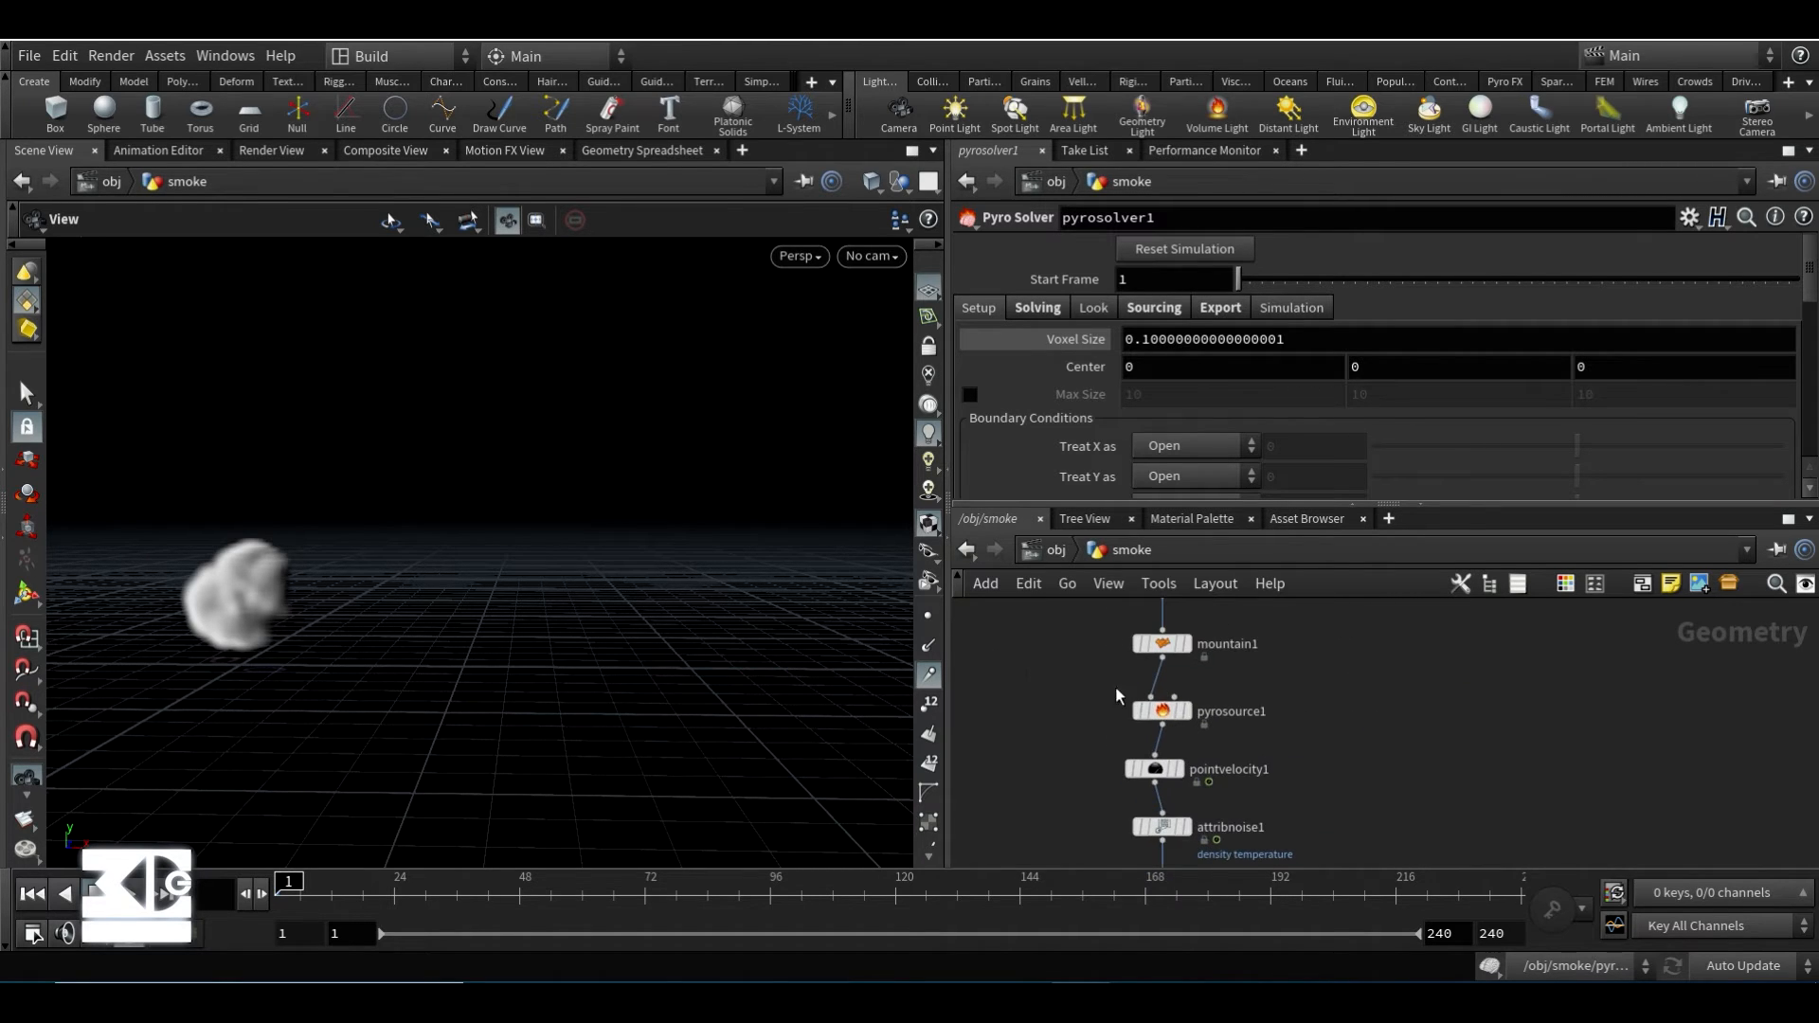
pyautogui.click(1161, 710)
pyautogui.rightClick(1037, 320)
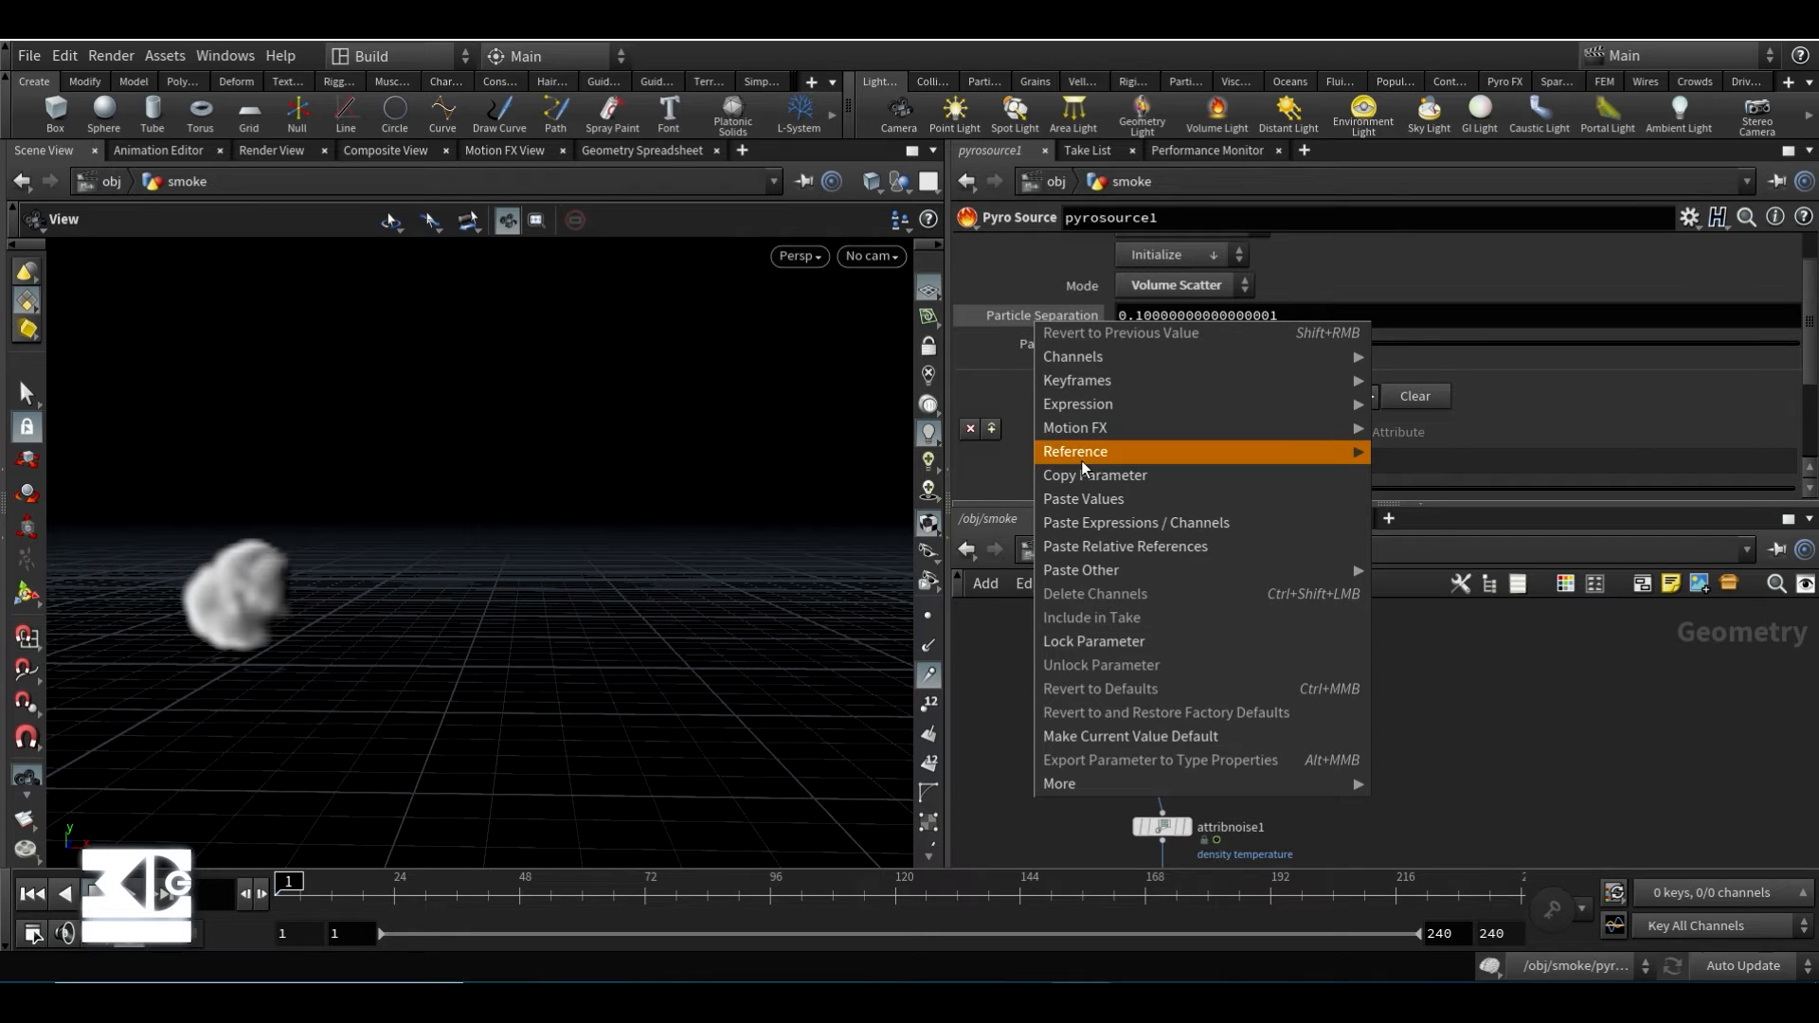
pyautogui.click(1096, 542)
pyautogui.click(1054, 313)
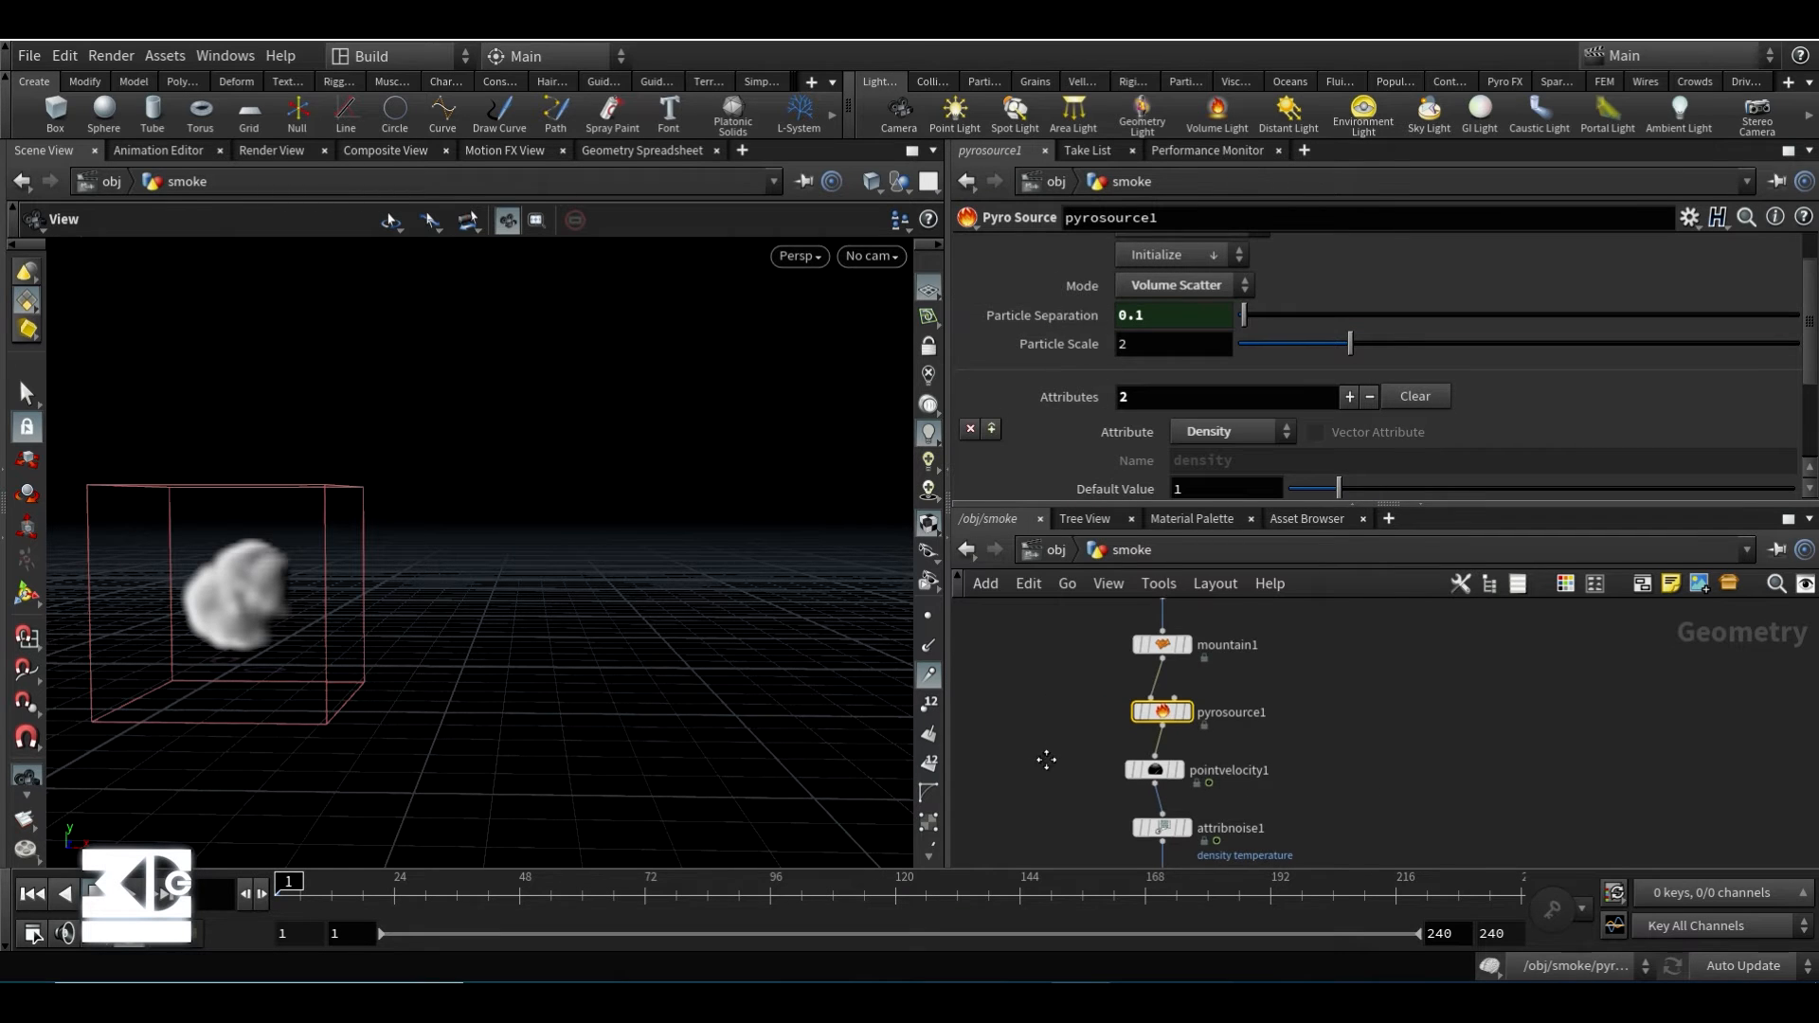
# - Set pyrosolver1's Voxel Size to 0.05 and preview the simulation
pyautogui.scroll(-1, 1054, 780)
pyautogui.moveTo(1054, 780); pyautogui.dragTo(1054, 661, button='middle')
pyautogui.scroll(2, 1063, 764)
pyautogui.moveTo(1097, 771); pyautogui.dragTo(1249, 850)
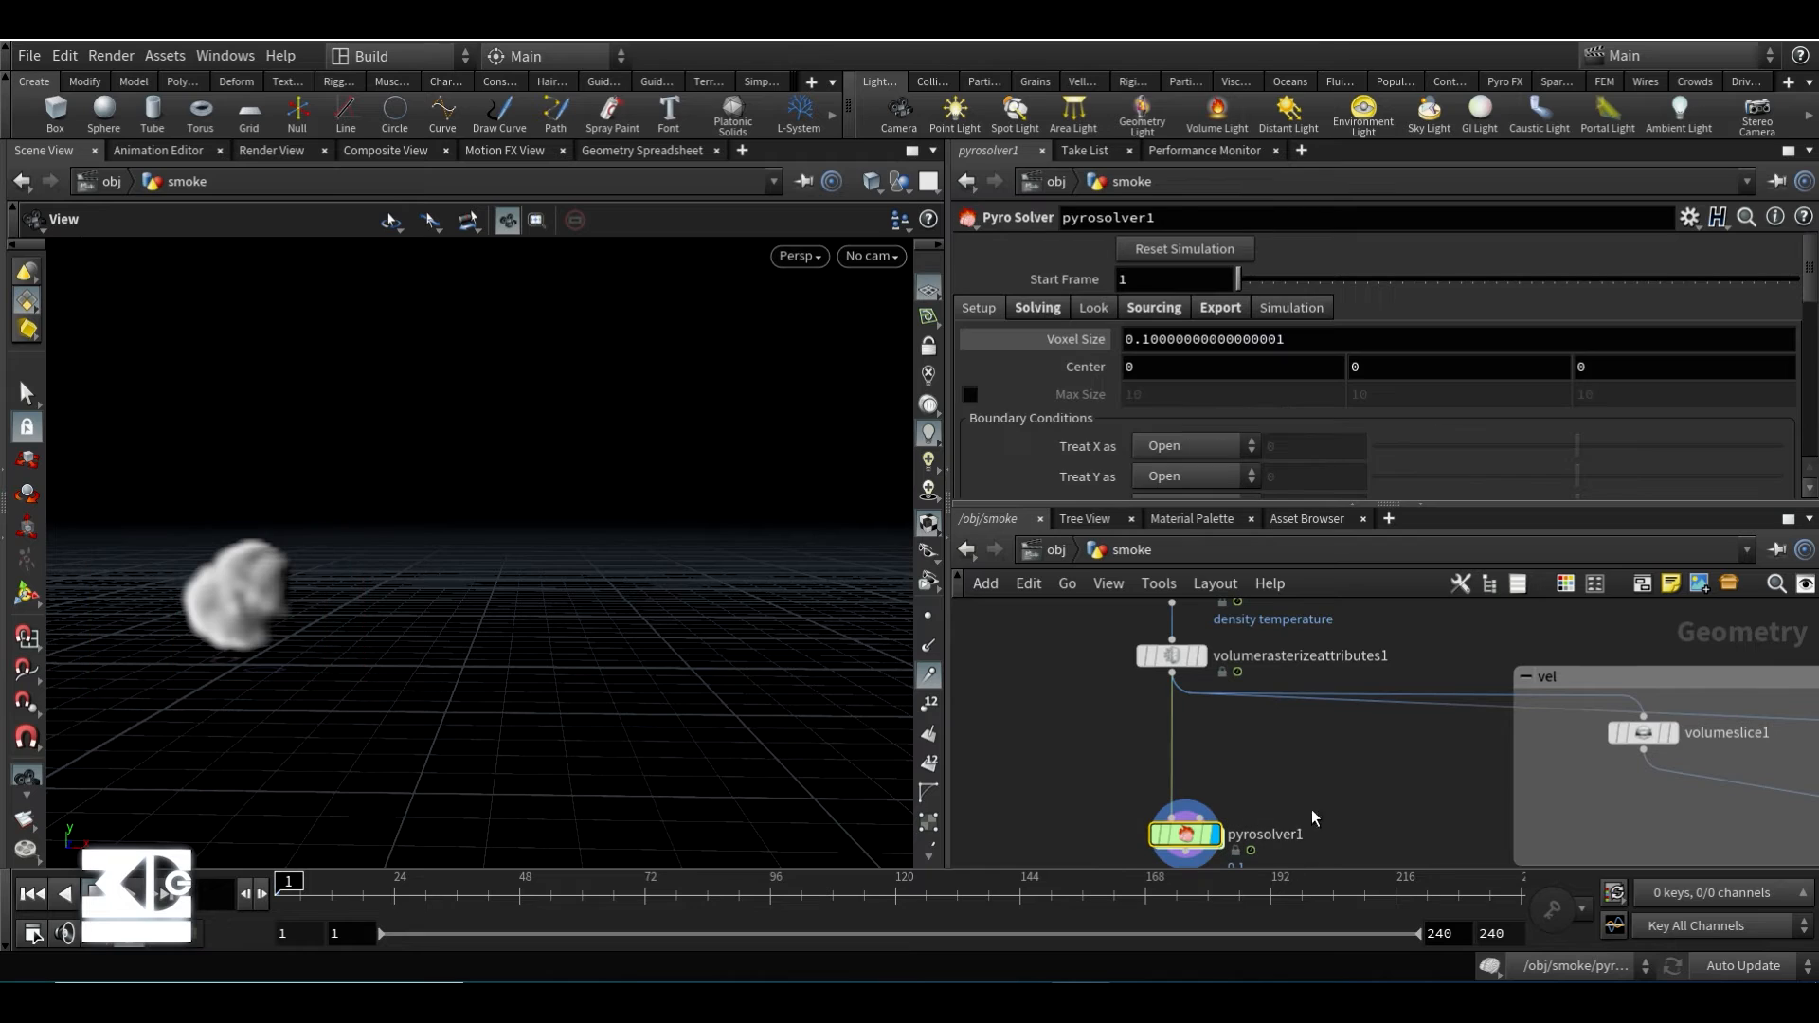
pyautogui.moveTo(1334, 807); pyautogui.dragTo(1327, 786, button='middle')
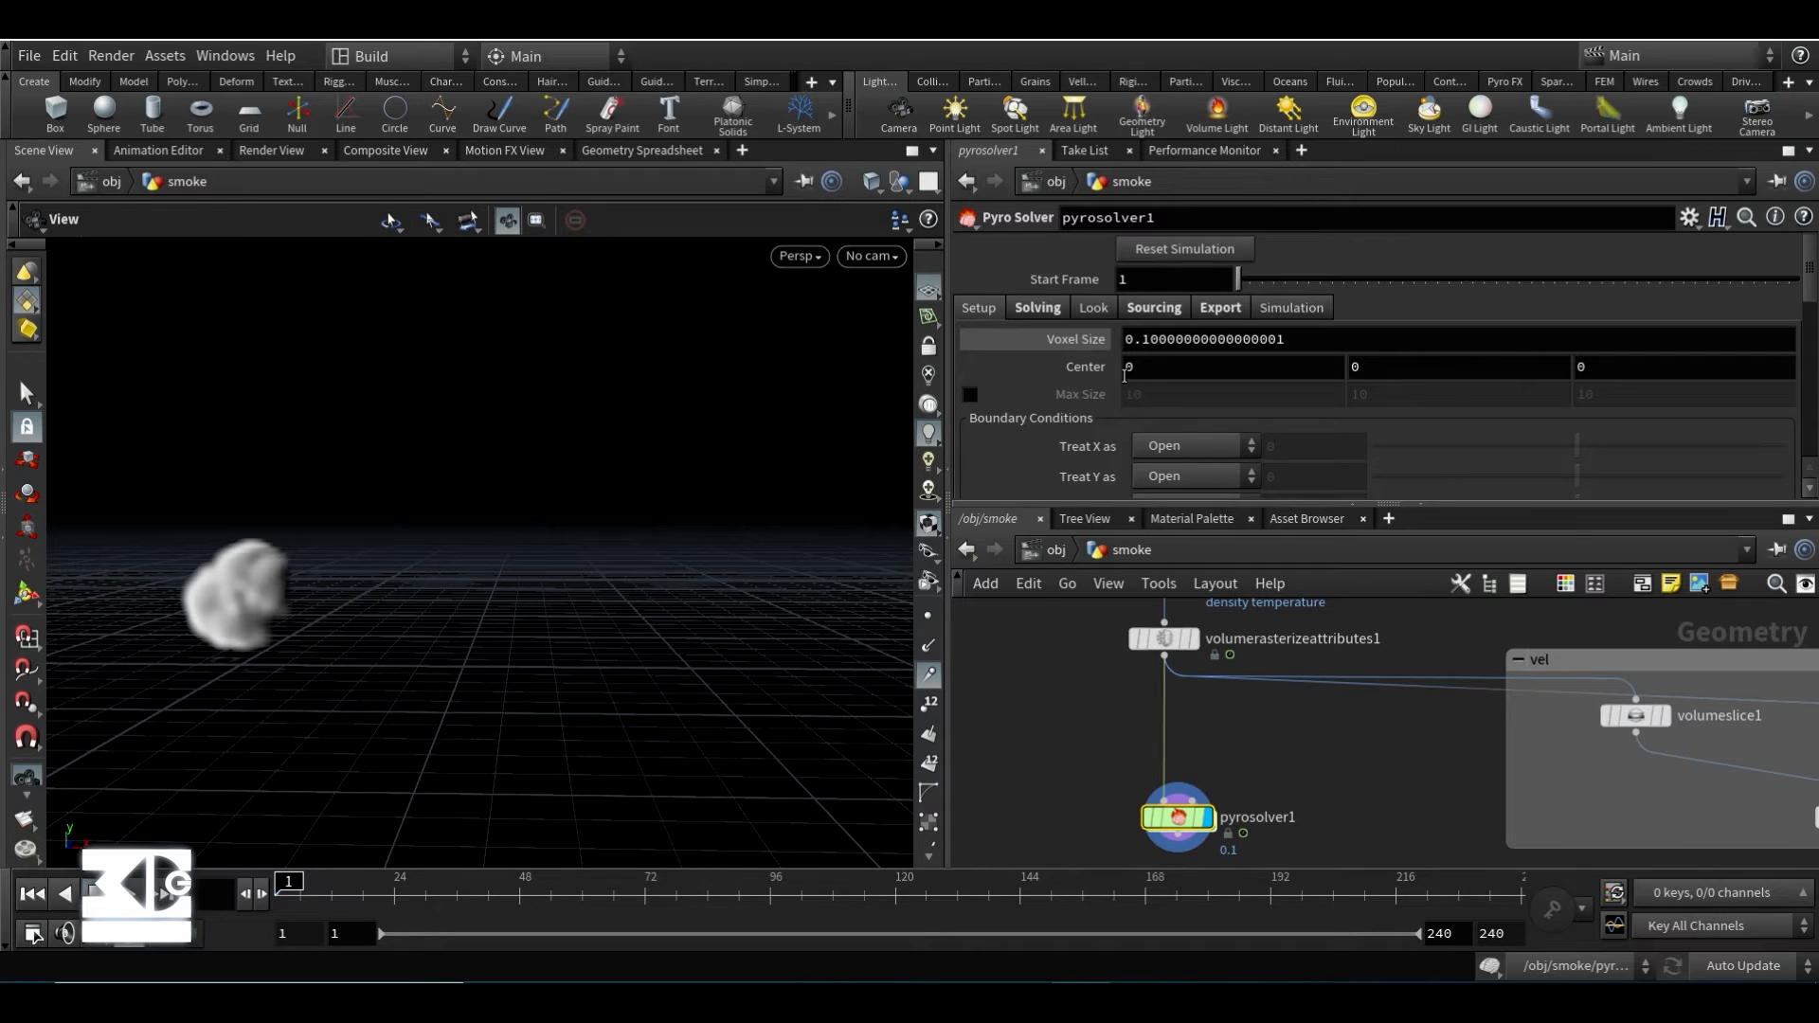
pyautogui.moveTo(1149, 340); pyautogui.dragTo(1398, 341)
pyautogui.press('BackSpace')
pyautogui.press('BackSpace')
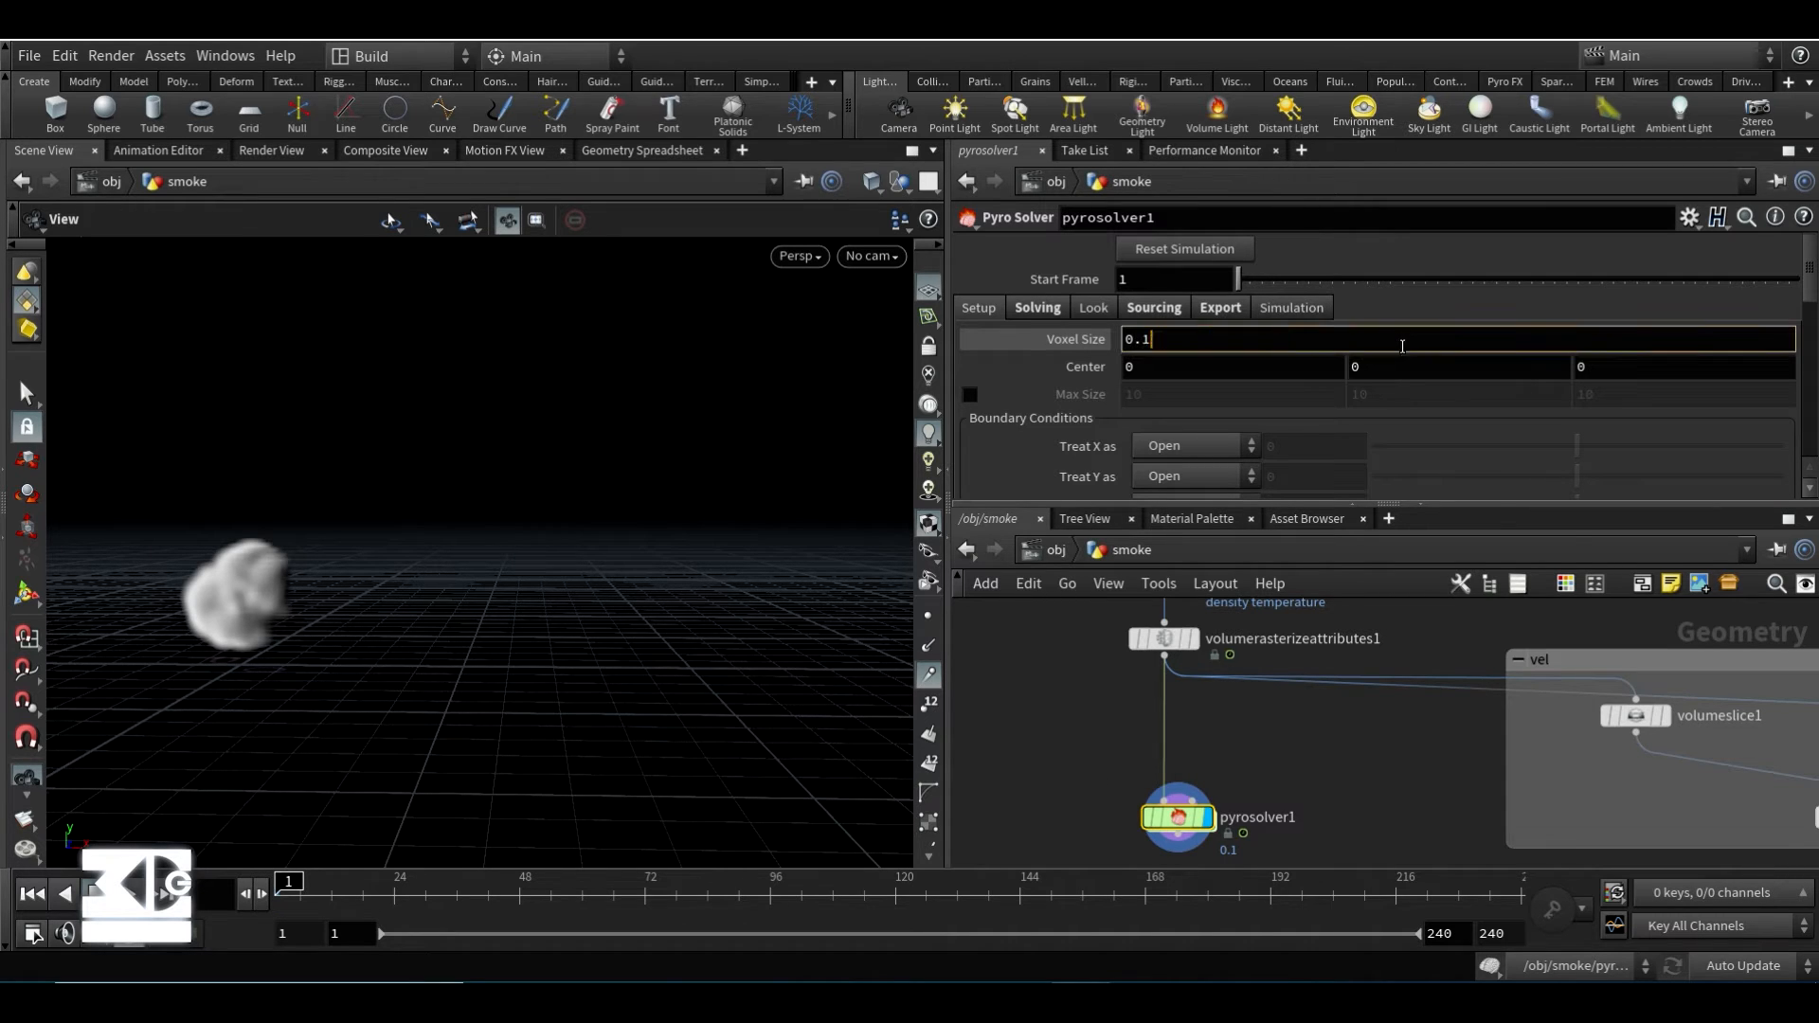
pyautogui.write('5')
pyautogui.press('Left')
pyautogui.write('0')
pyautogui.press('Return')
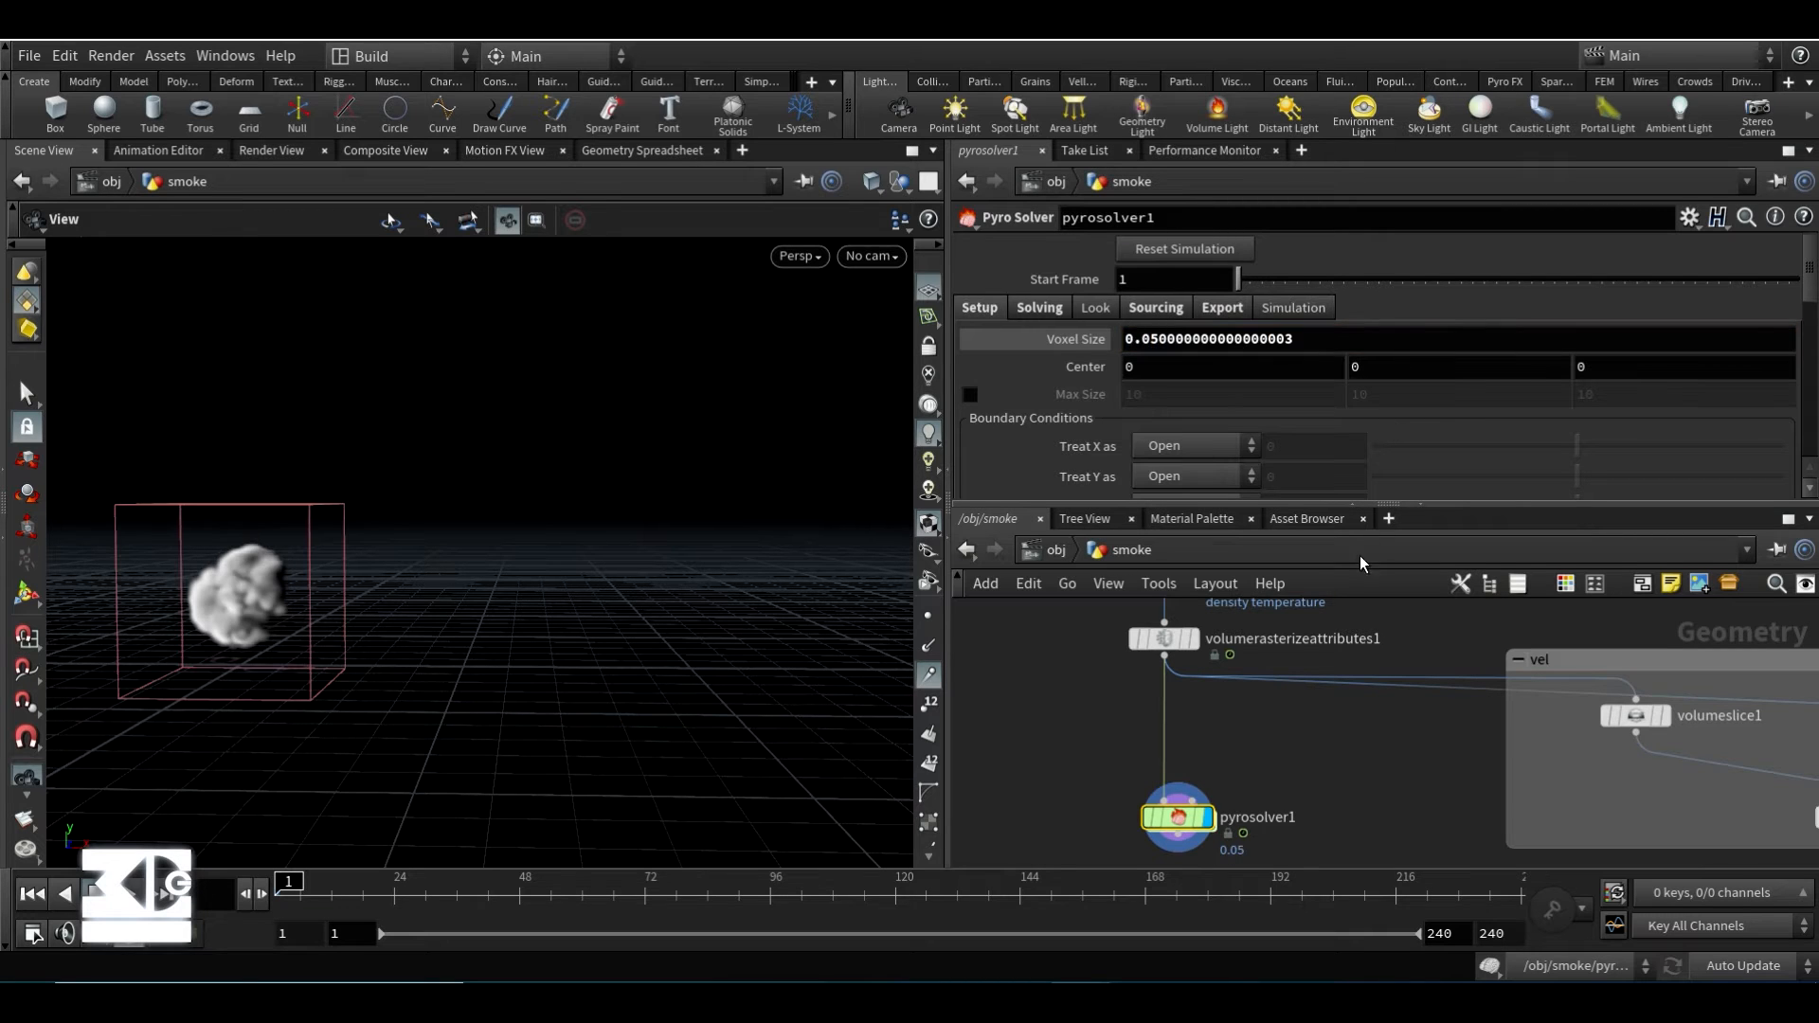
pyautogui.moveTo(1101, 796); pyautogui.dragTo(1099, 742, button='middle')
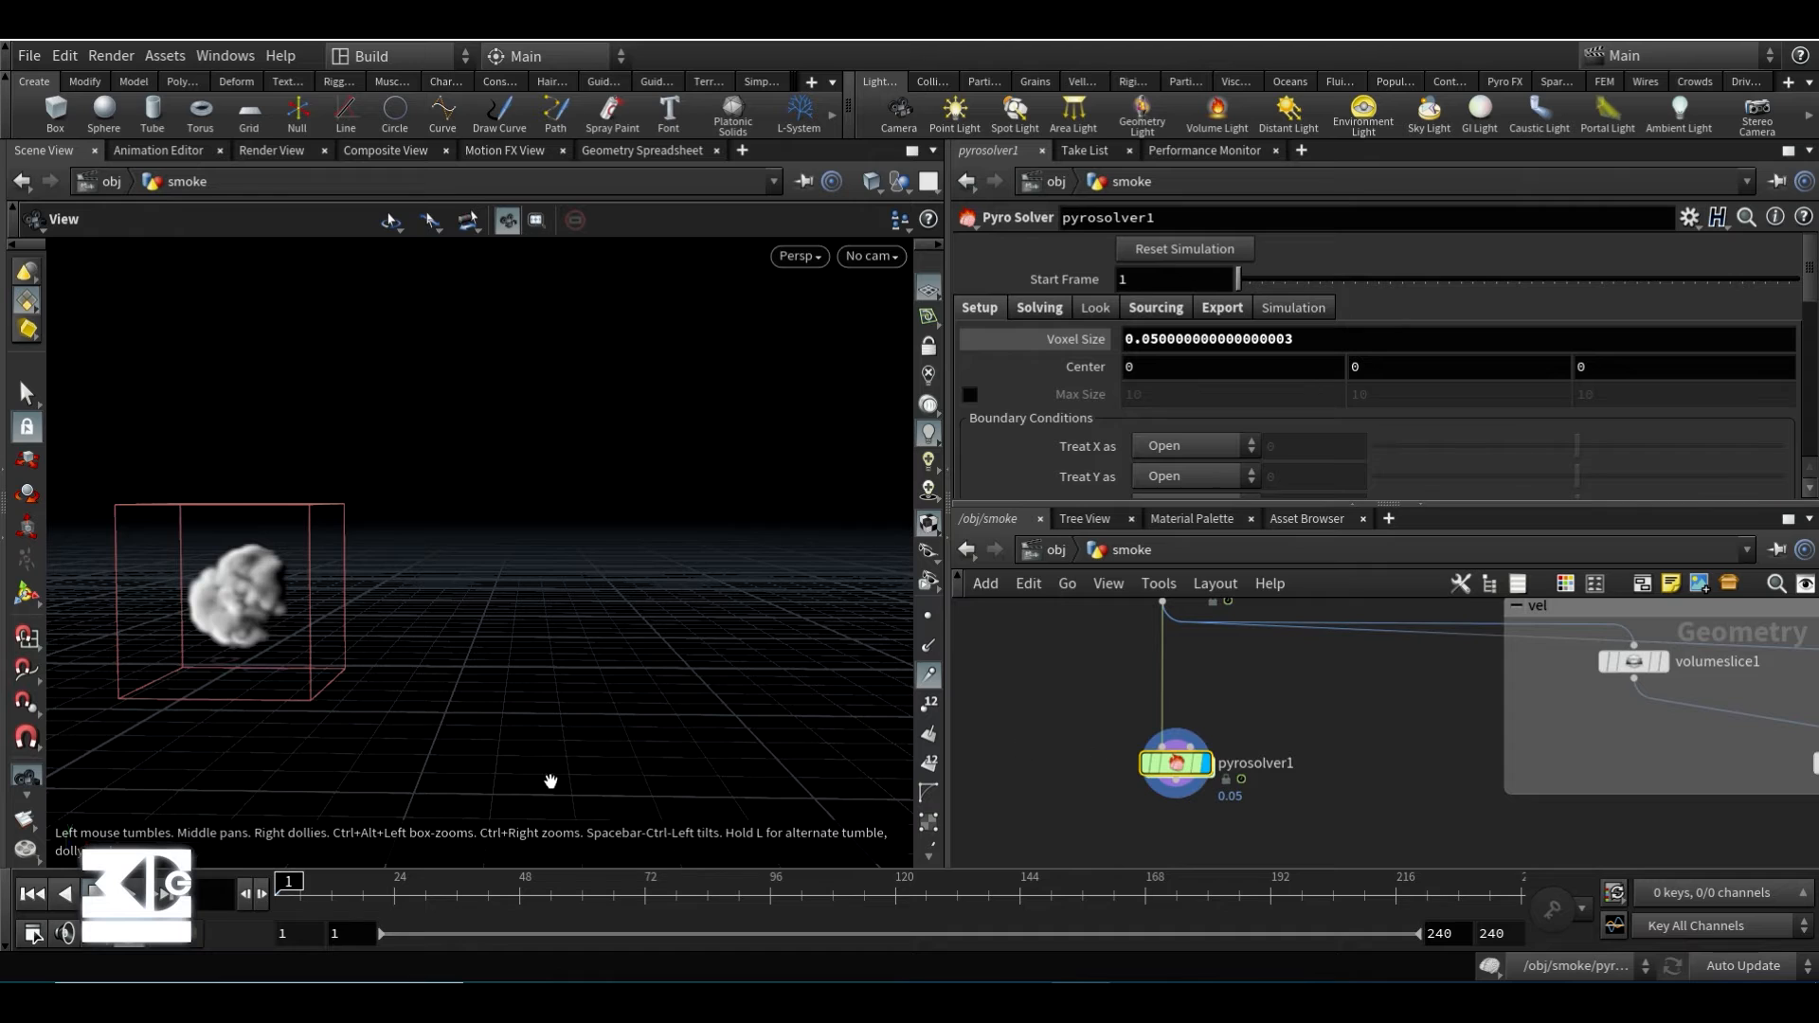
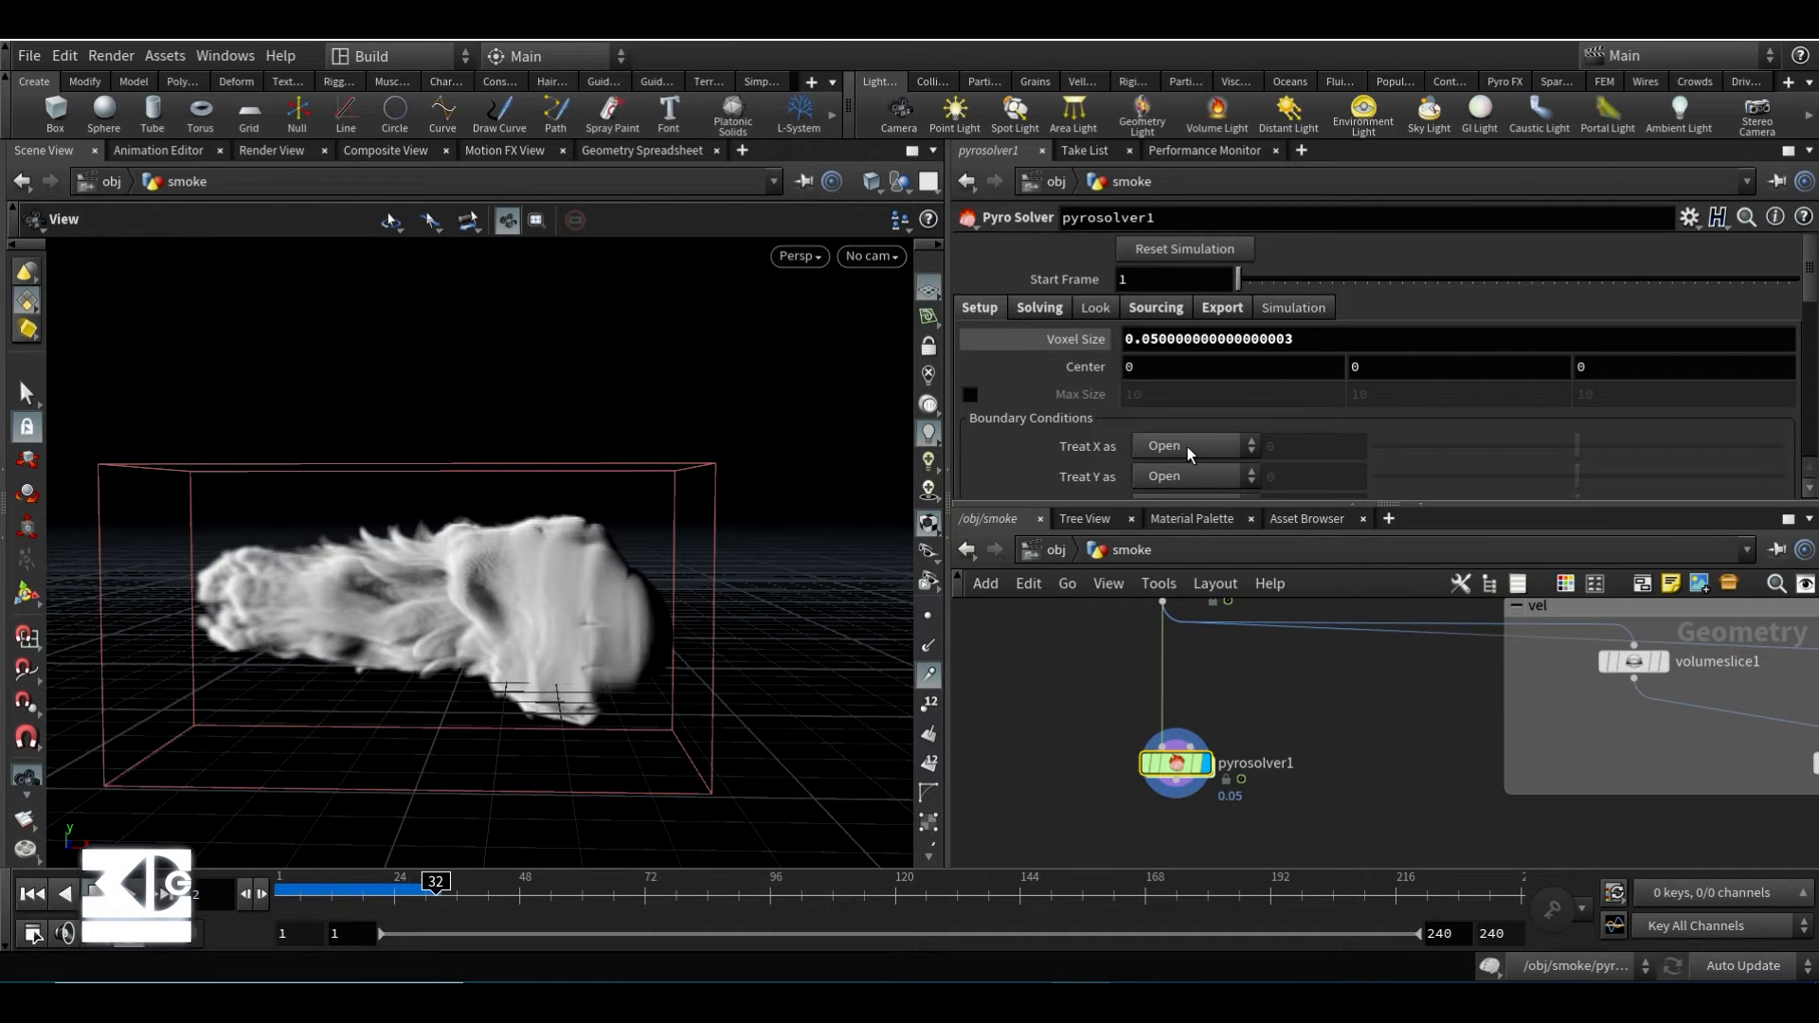
# - Try the Closed Below boundary condition on pyrosolver1's X axis and preview the simulation from the first frame
pyautogui.scroll(-2, 1097, 417)
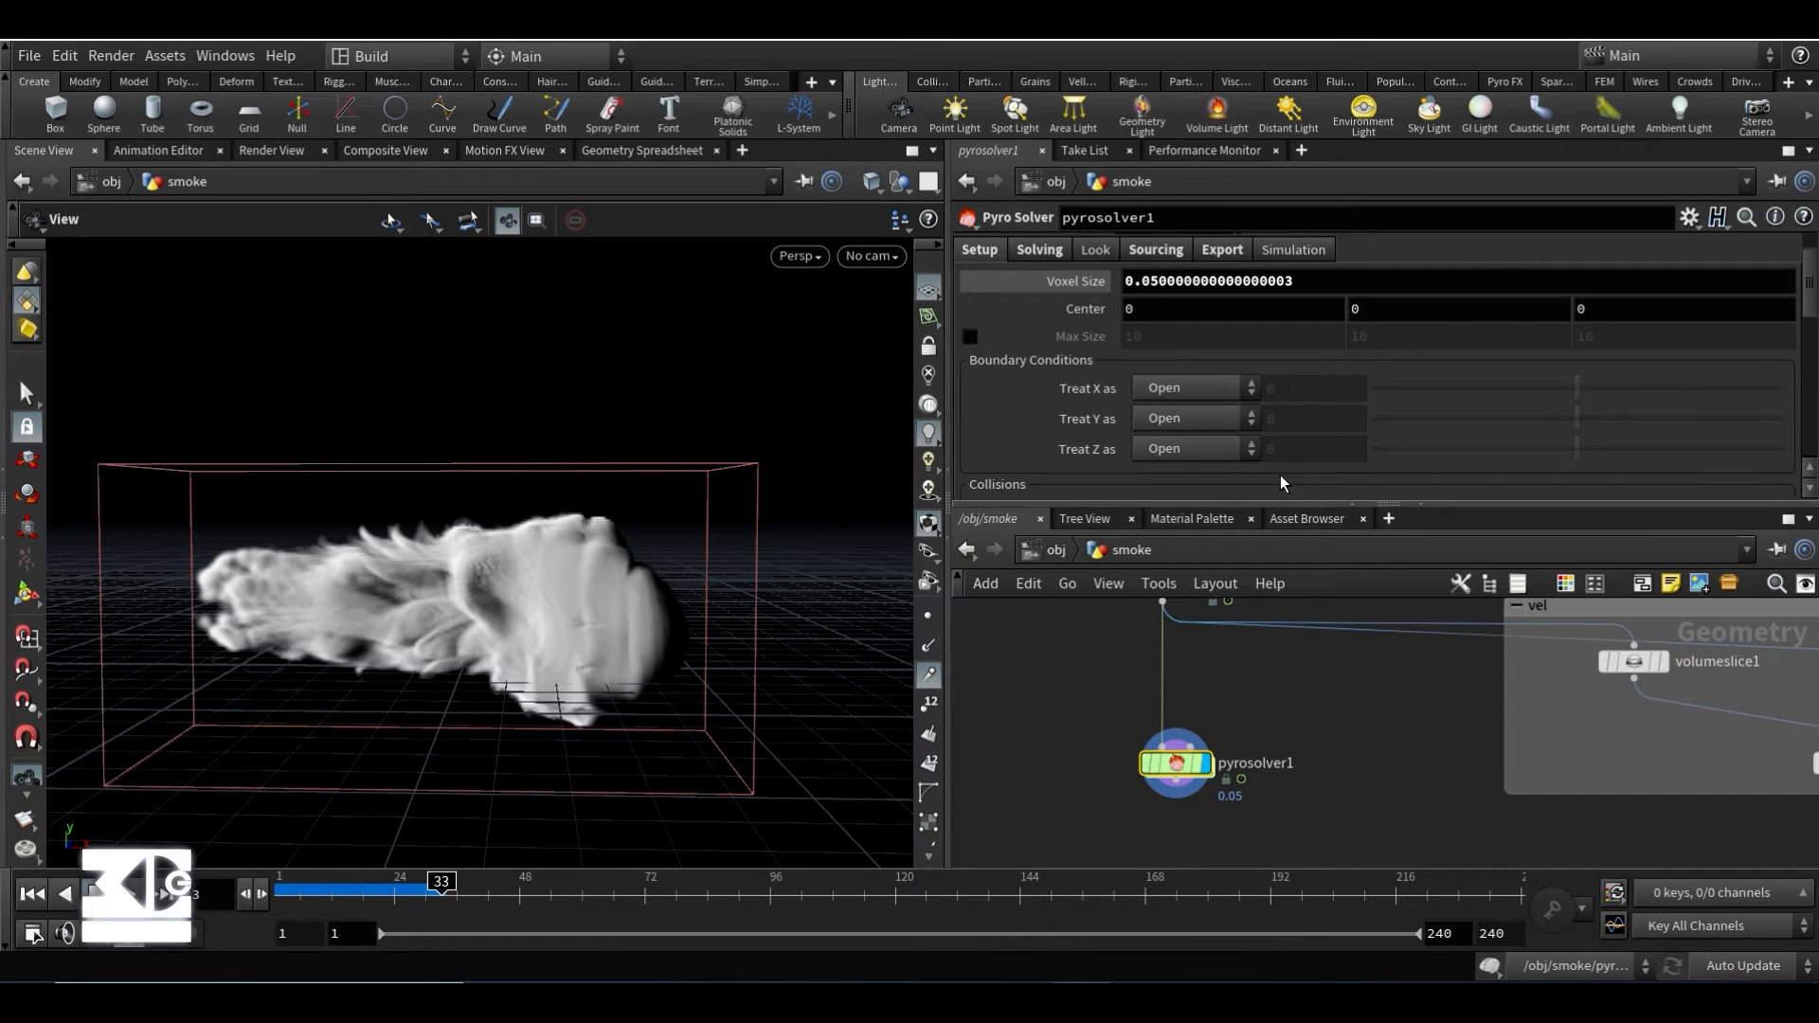
pyautogui.click(1171, 392)
pyautogui.click(1175, 435)
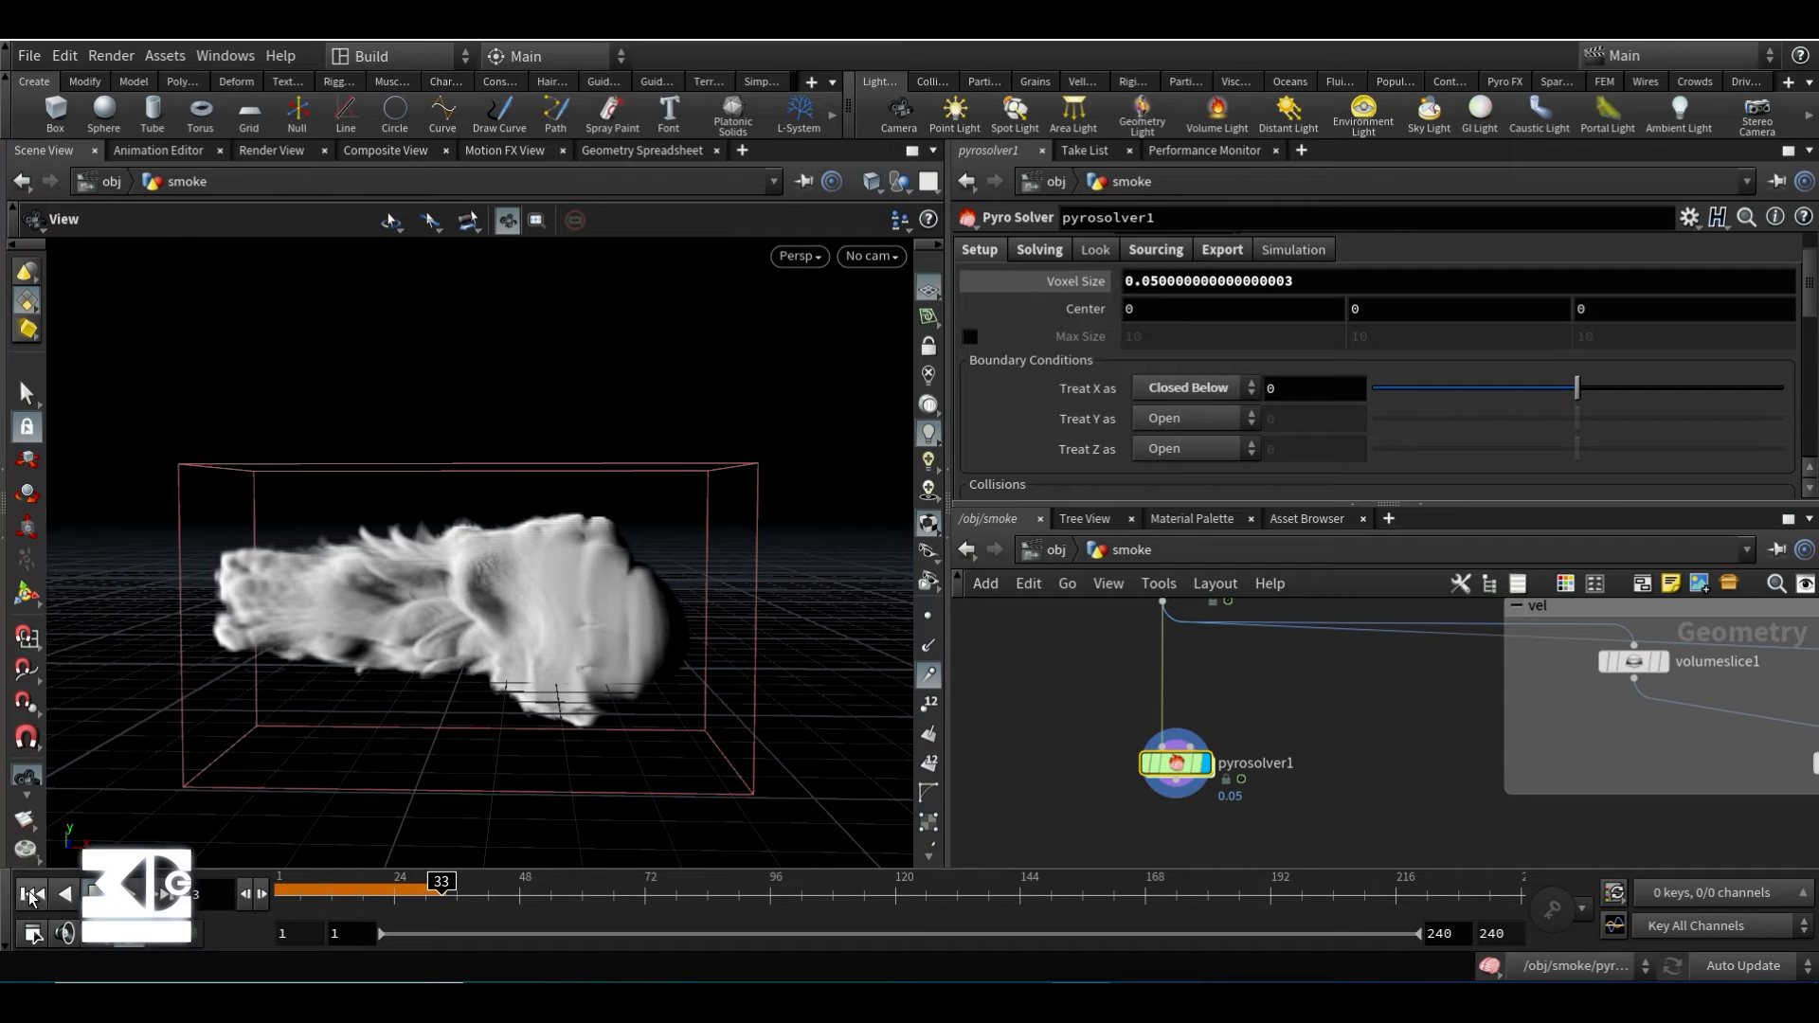
pyautogui.click(31, 895)
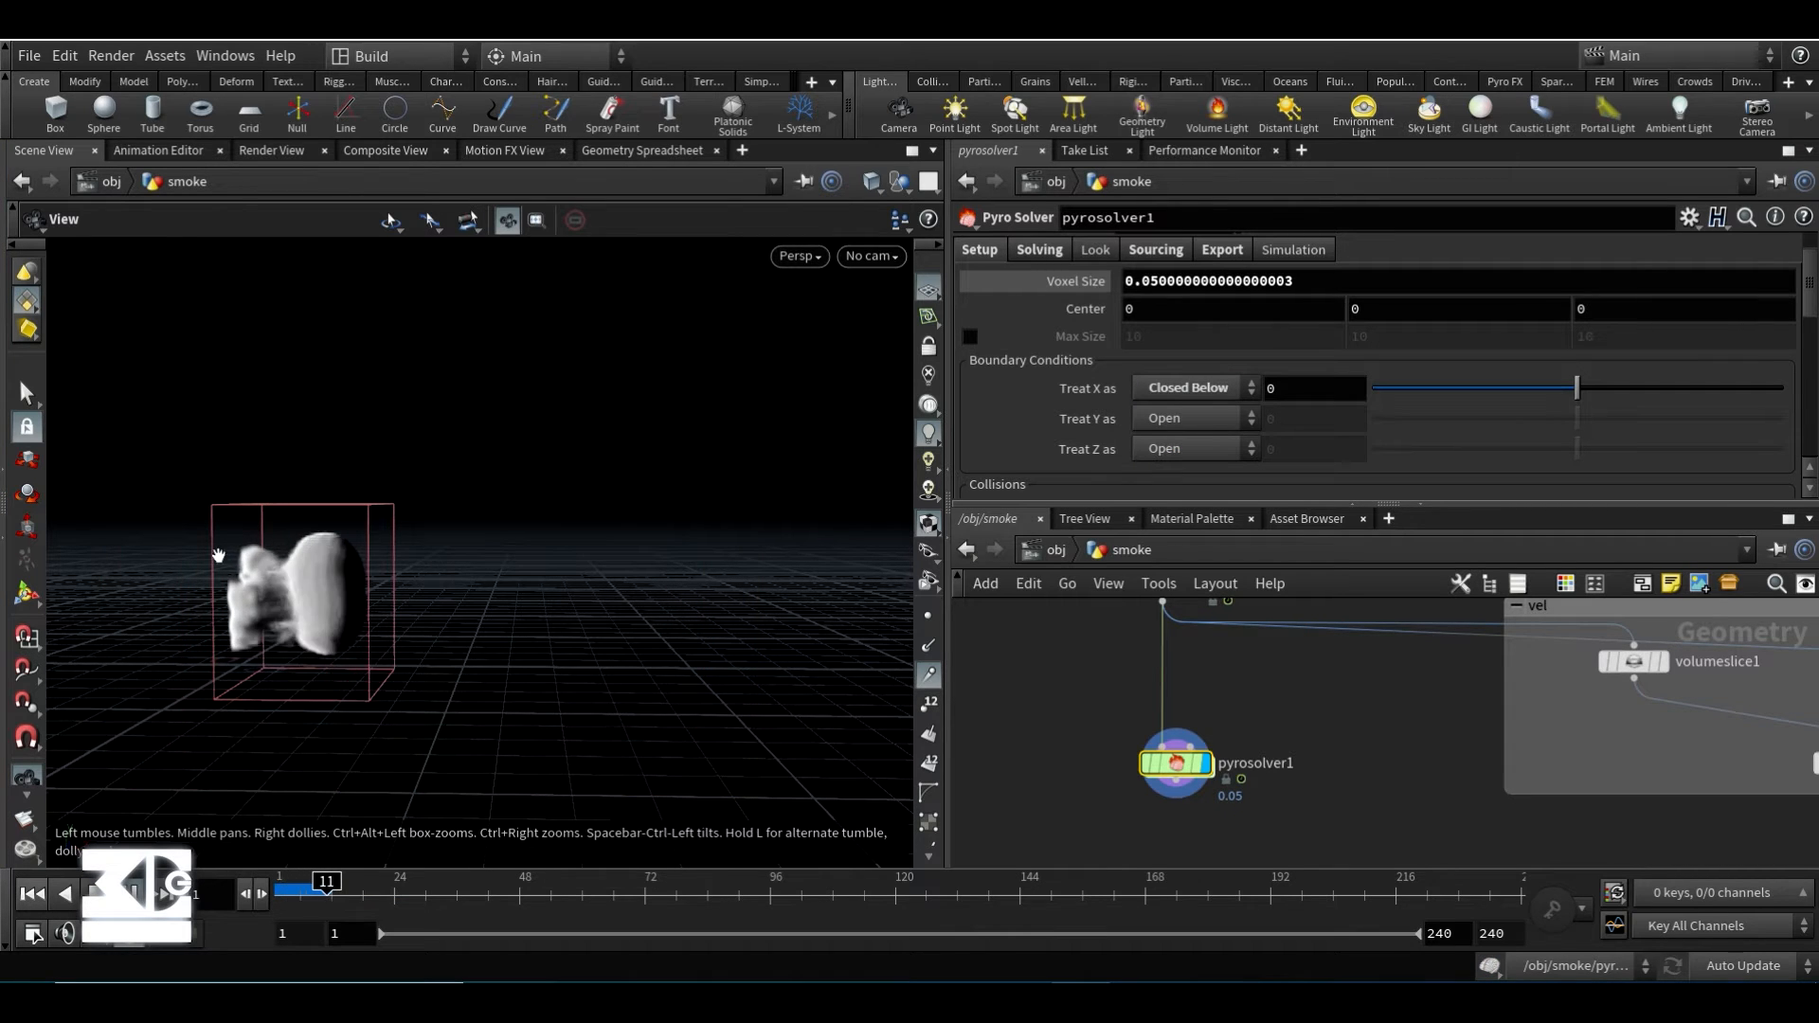
pyautogui.click(71, 895)
# - Test the Closed Above boundary condition on the X axis with a short playback, then restore Treat X to Open
pyautogui.click(1190, 388)
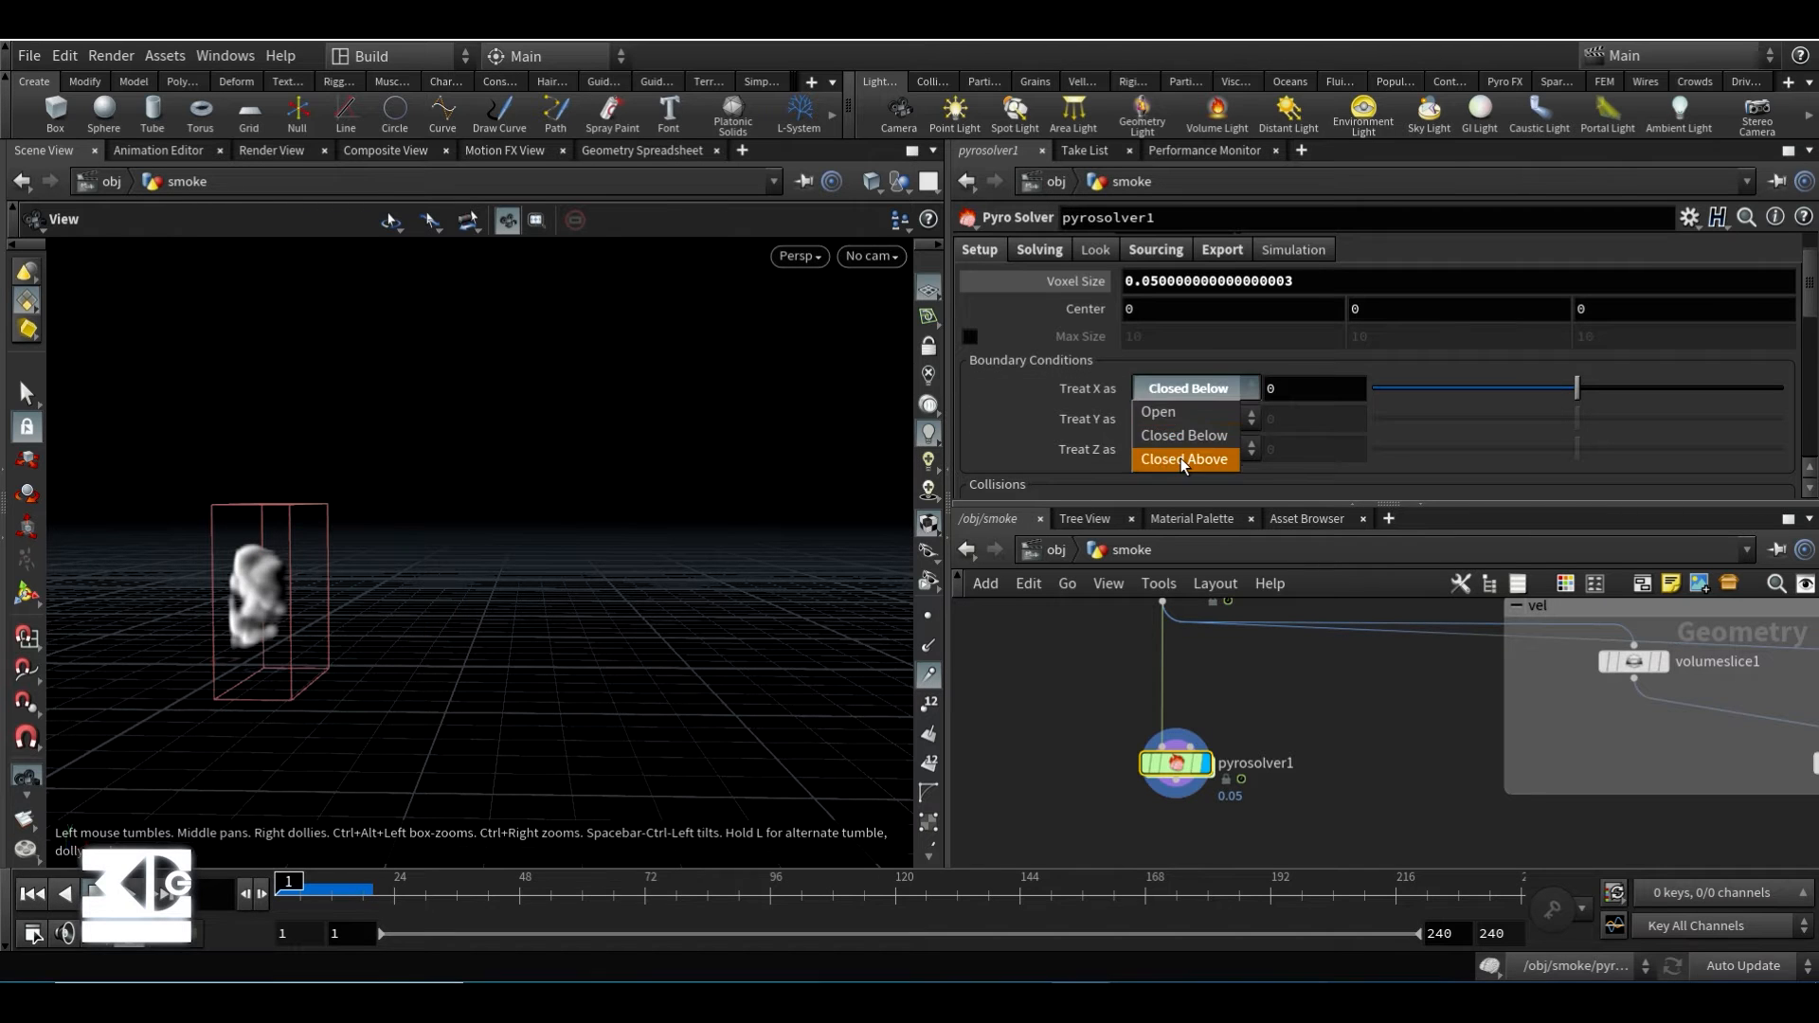
pyautogui.click(1181, 457)
pyautogui.click(133, 894)
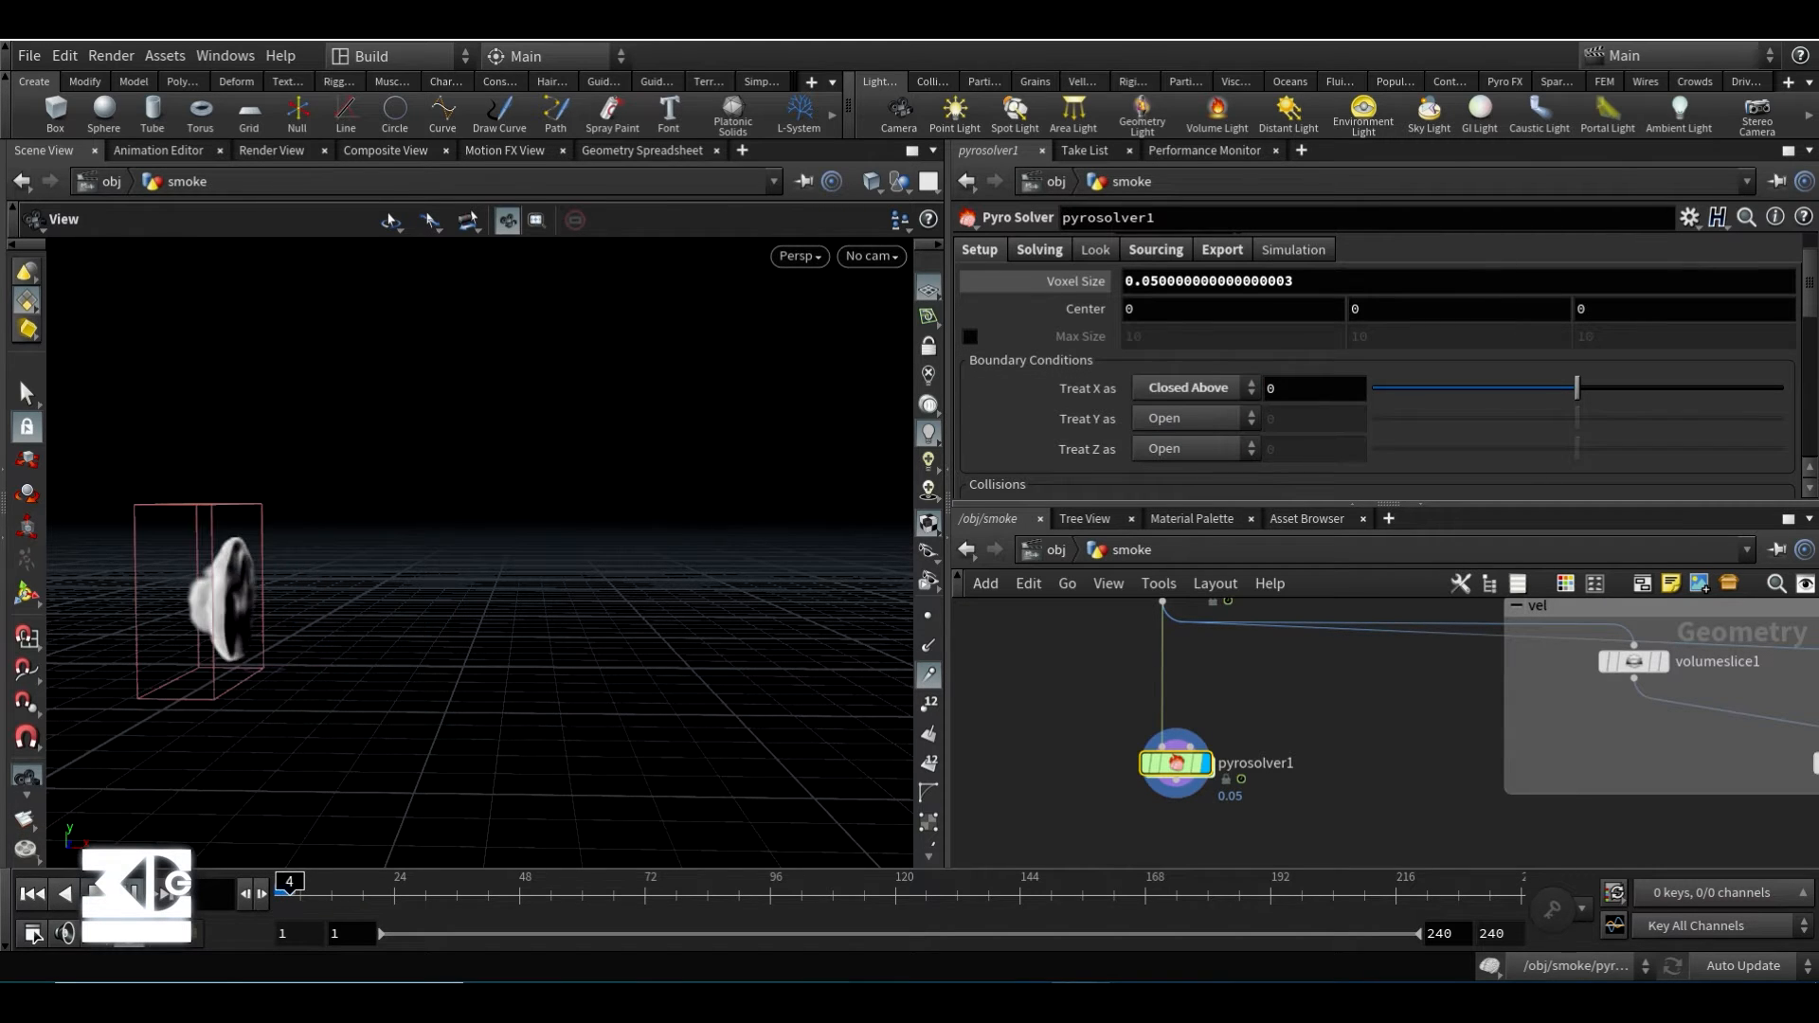
pyautogui.click(133, 893)
pyautogui.click(33, 893)
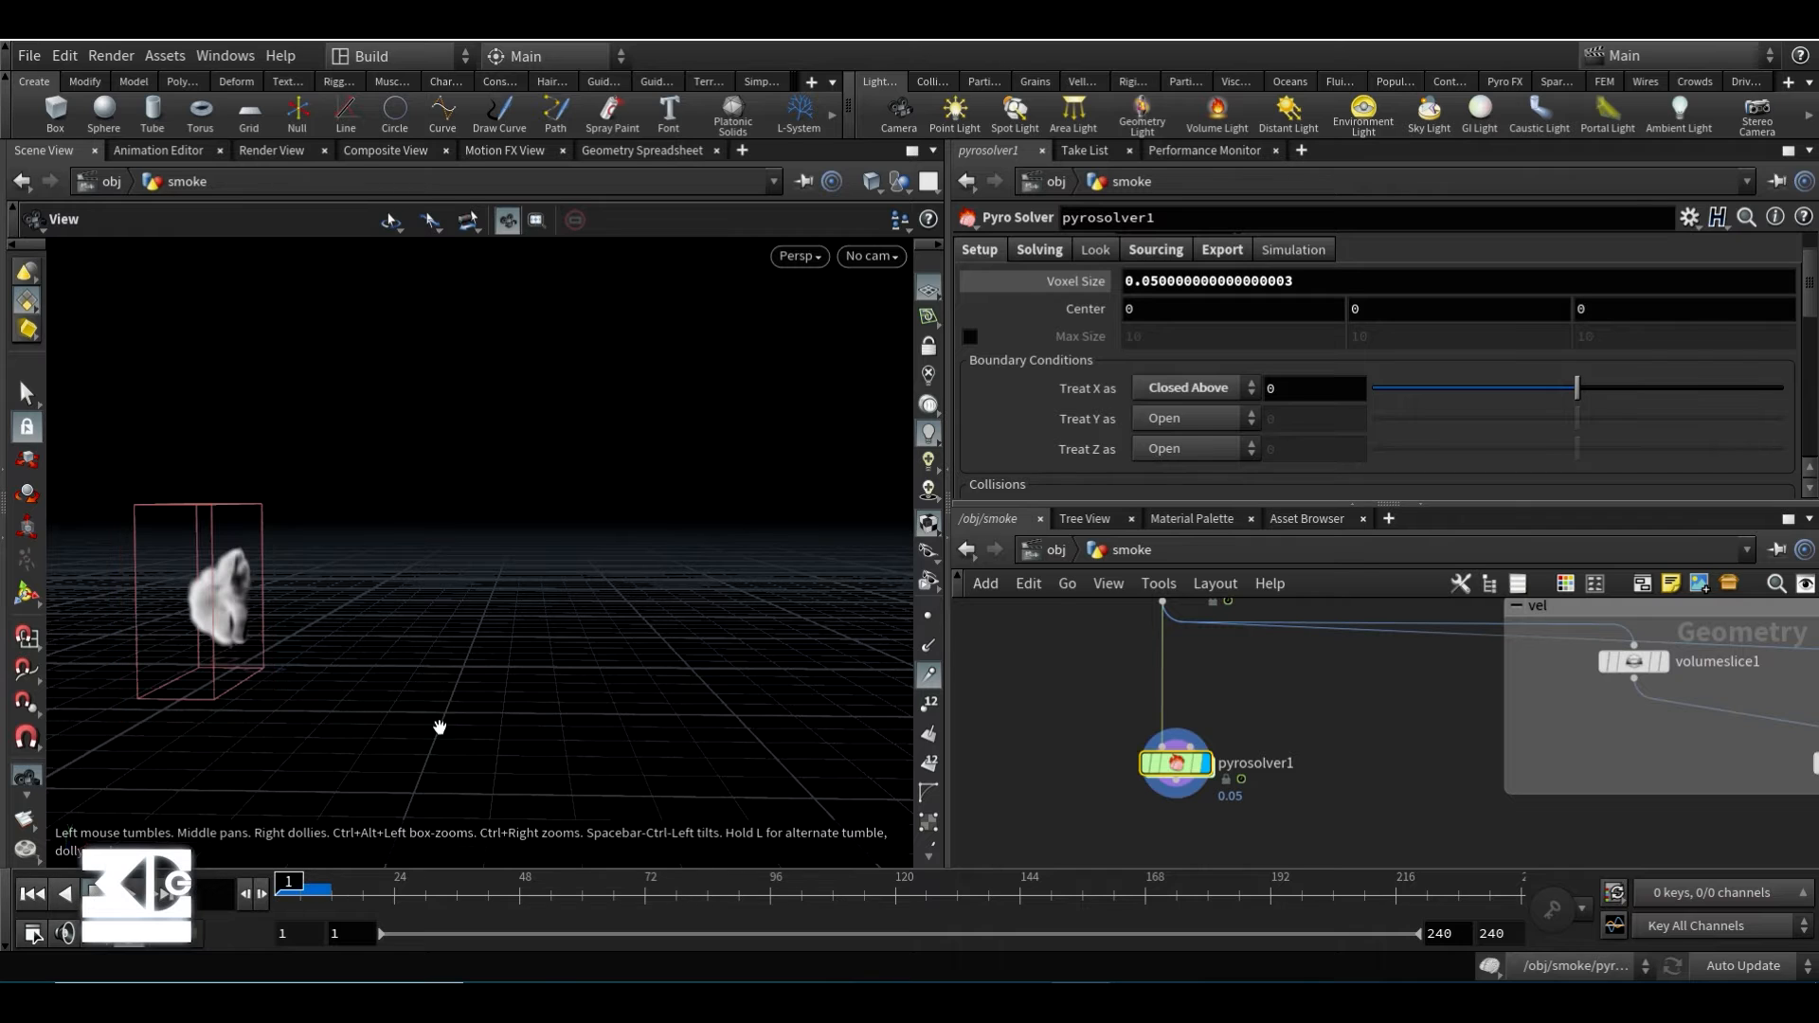
pyautogui.click(1194, 388)
pyautogui.click(1185, 409)
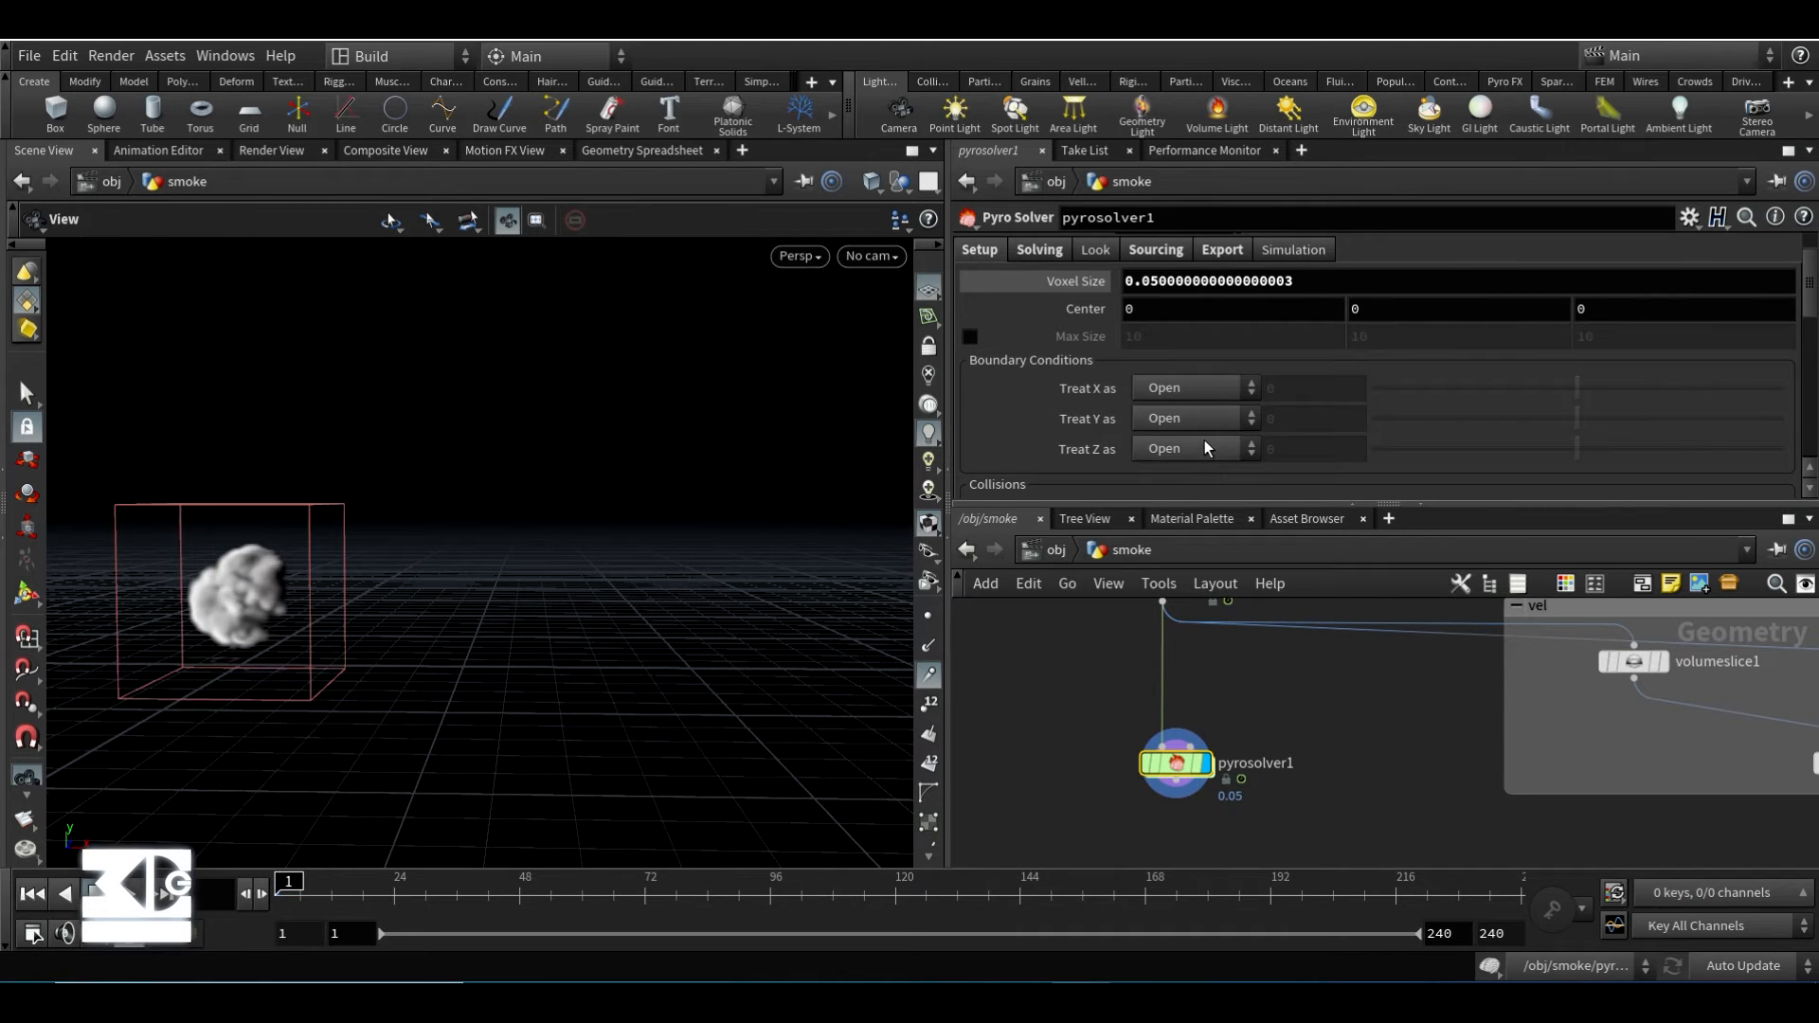
# - Check pyrosolver1's cook error, disable Use OpenCL in its advanced solving settings, and rerun the simulation from the first frame
pyautogui.click(1039, 249)
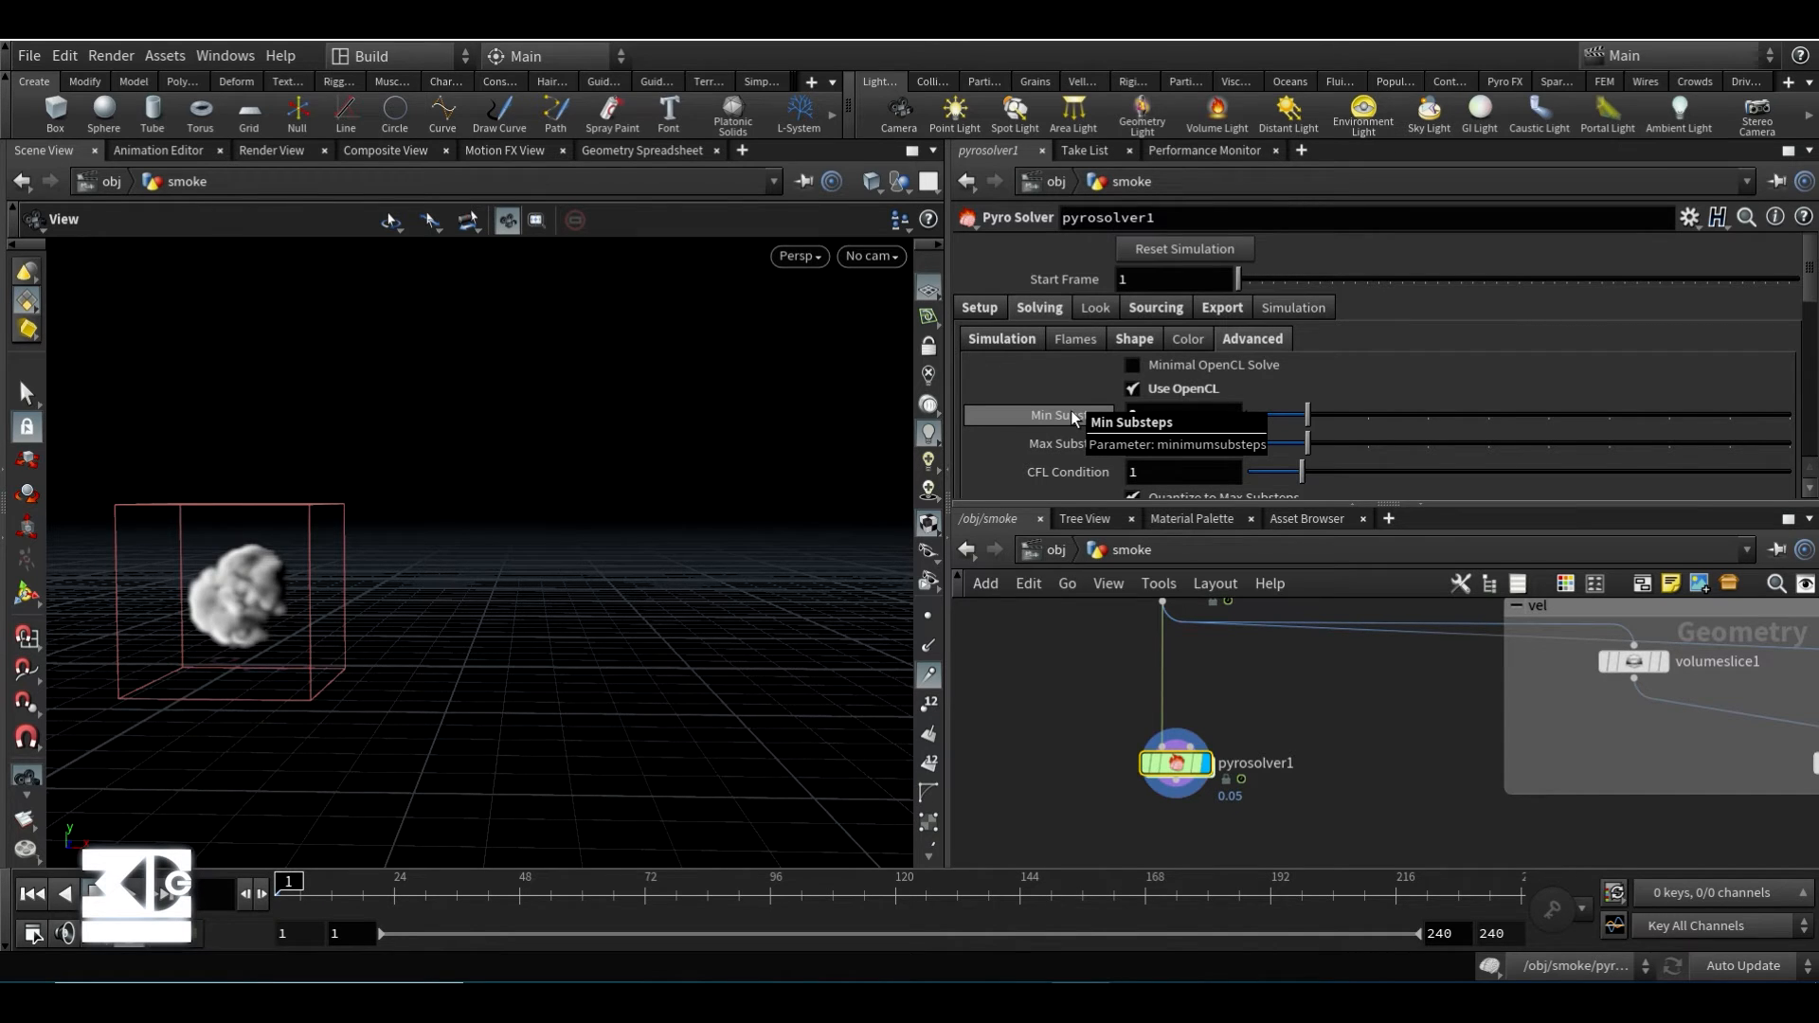
pyautogui.click(134, 893)
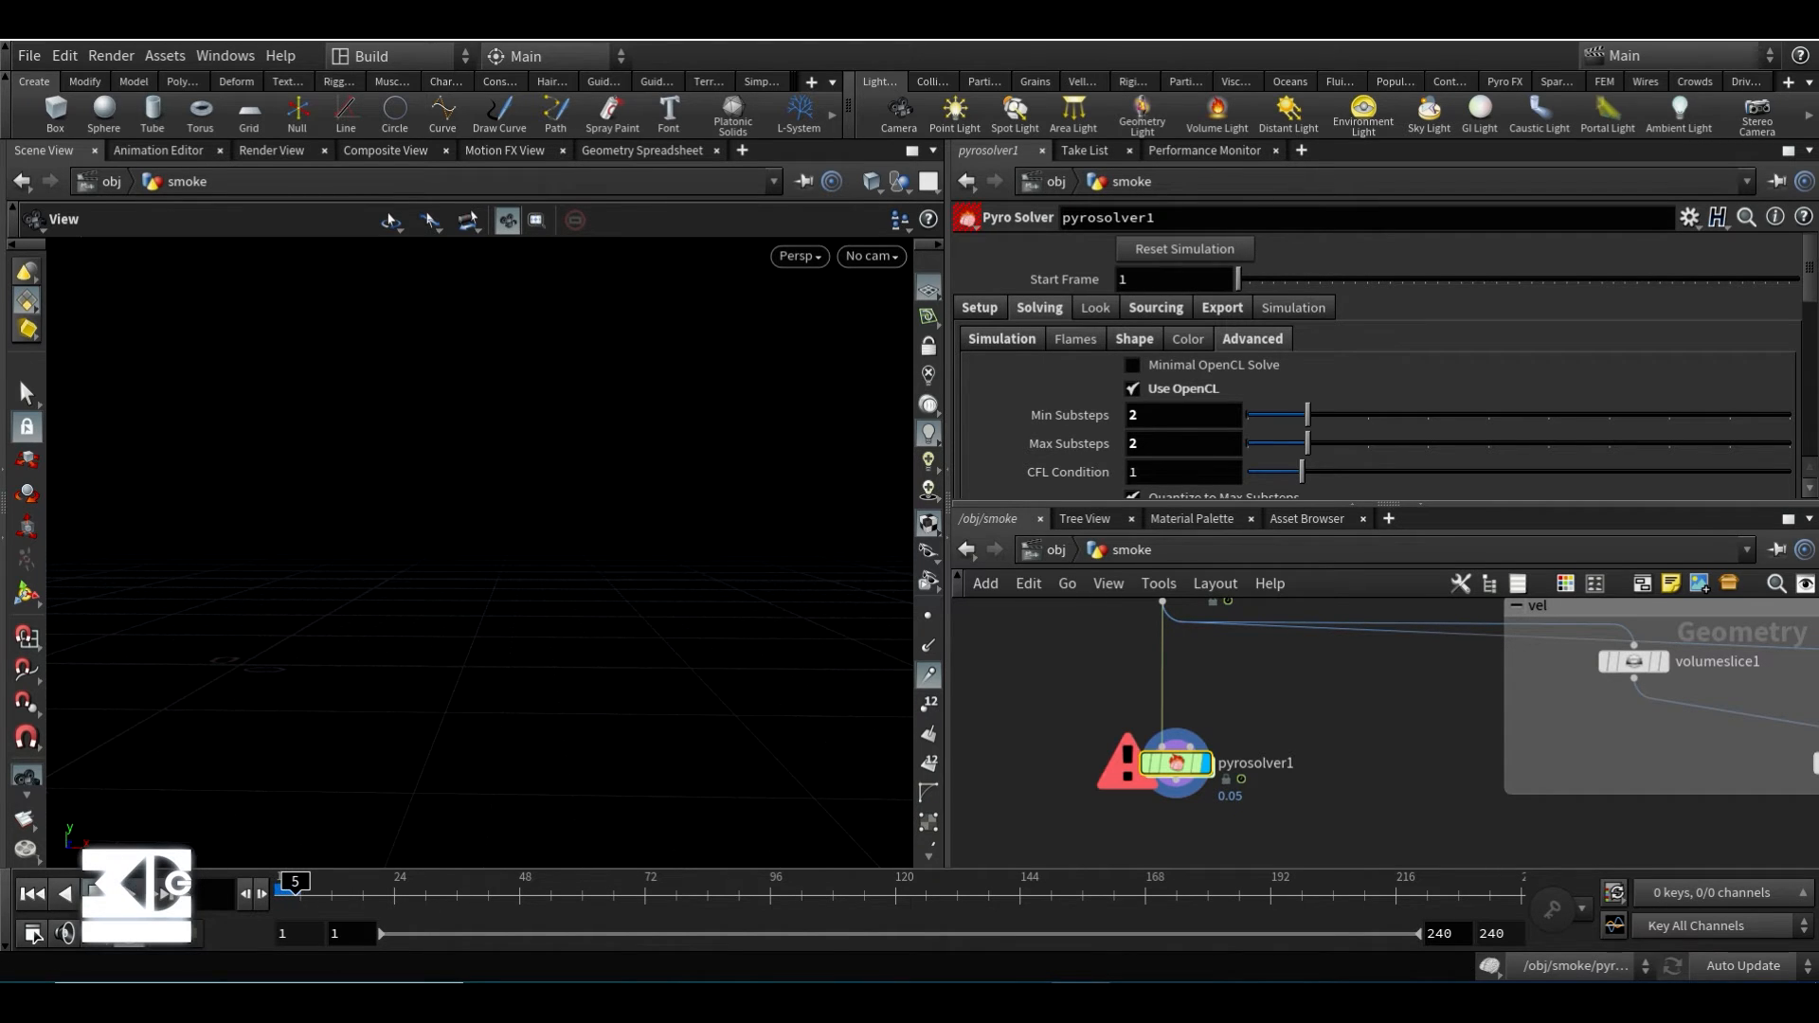
pyautogui.middleClick(1180, 769)
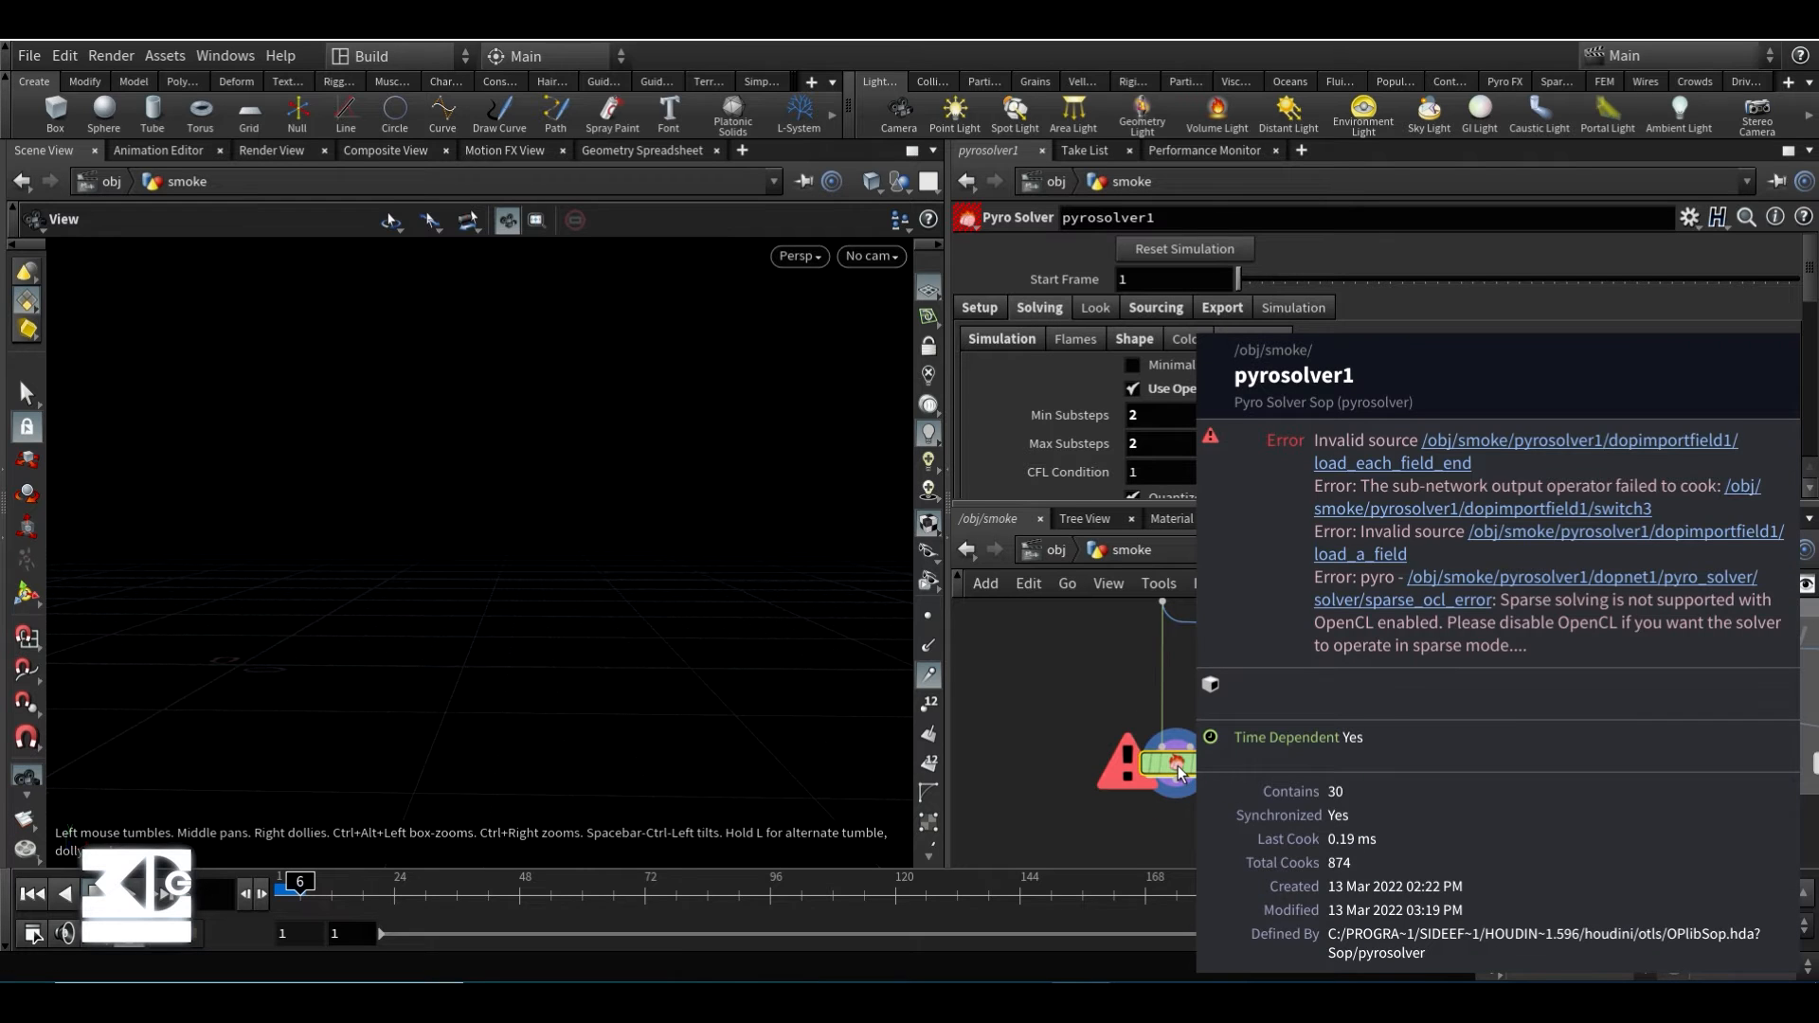
pyautogui.click(1133, 389)
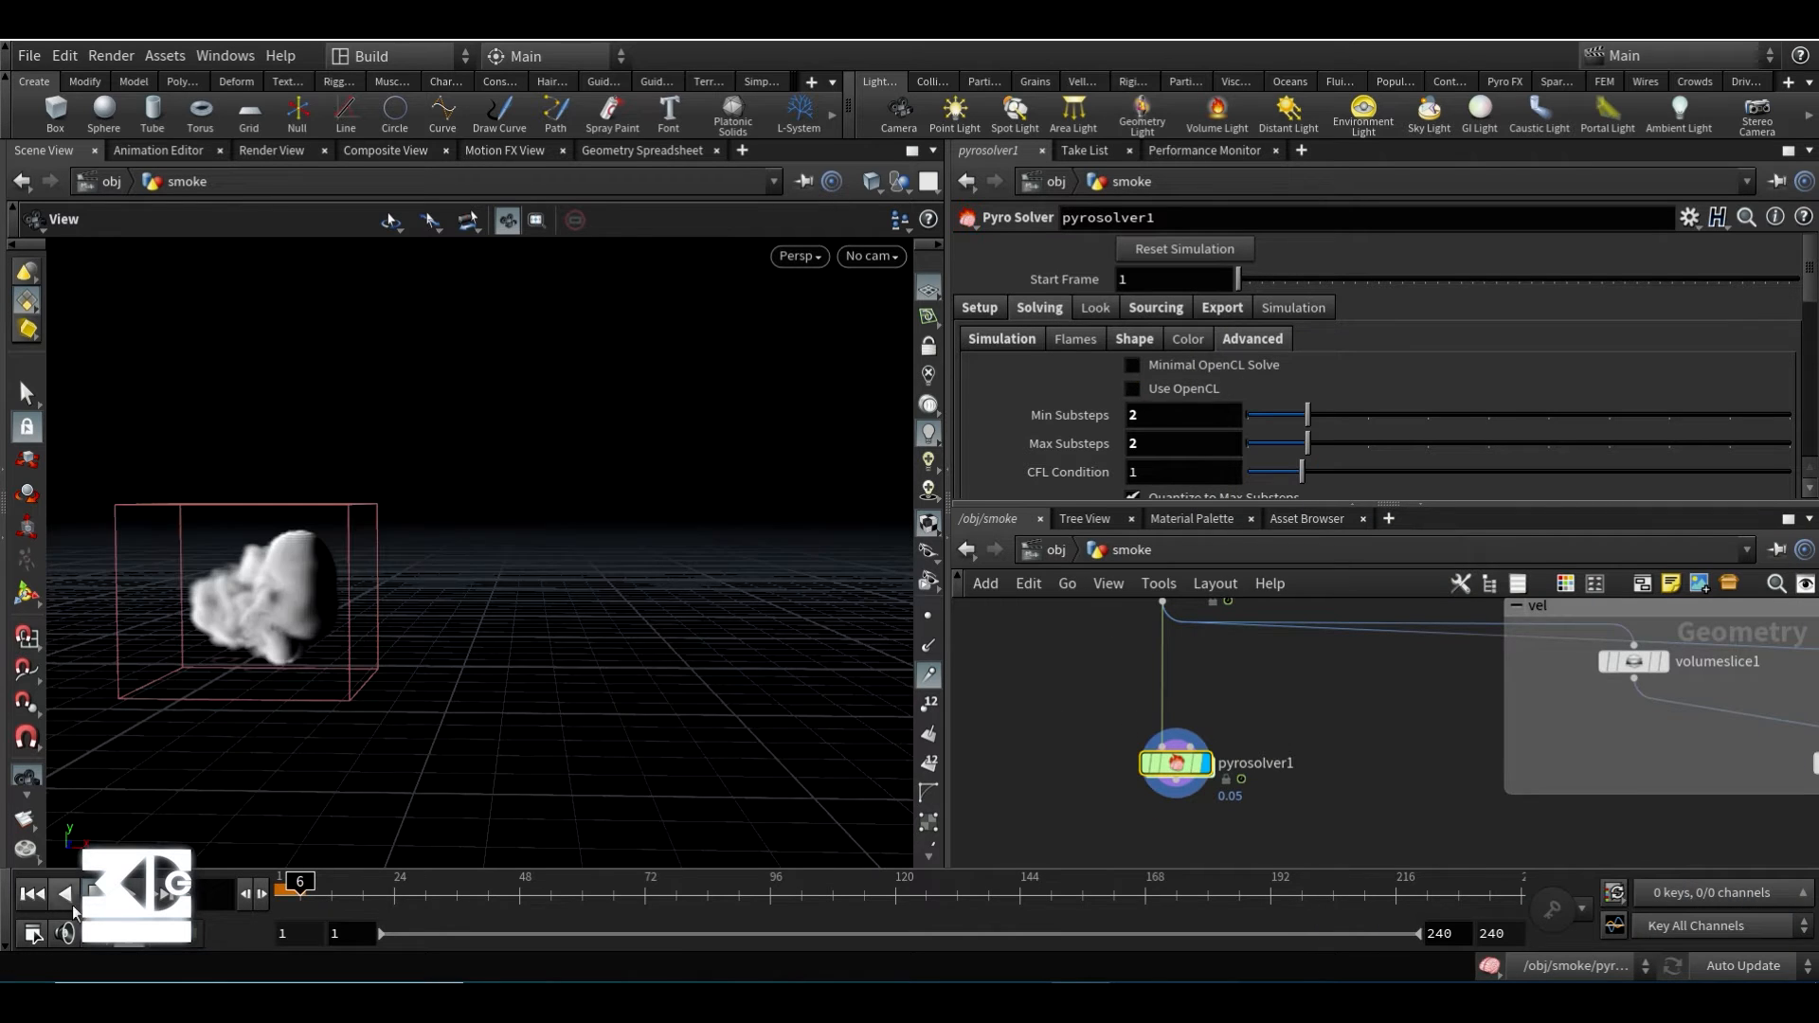
pyautogui.click(32, 893)
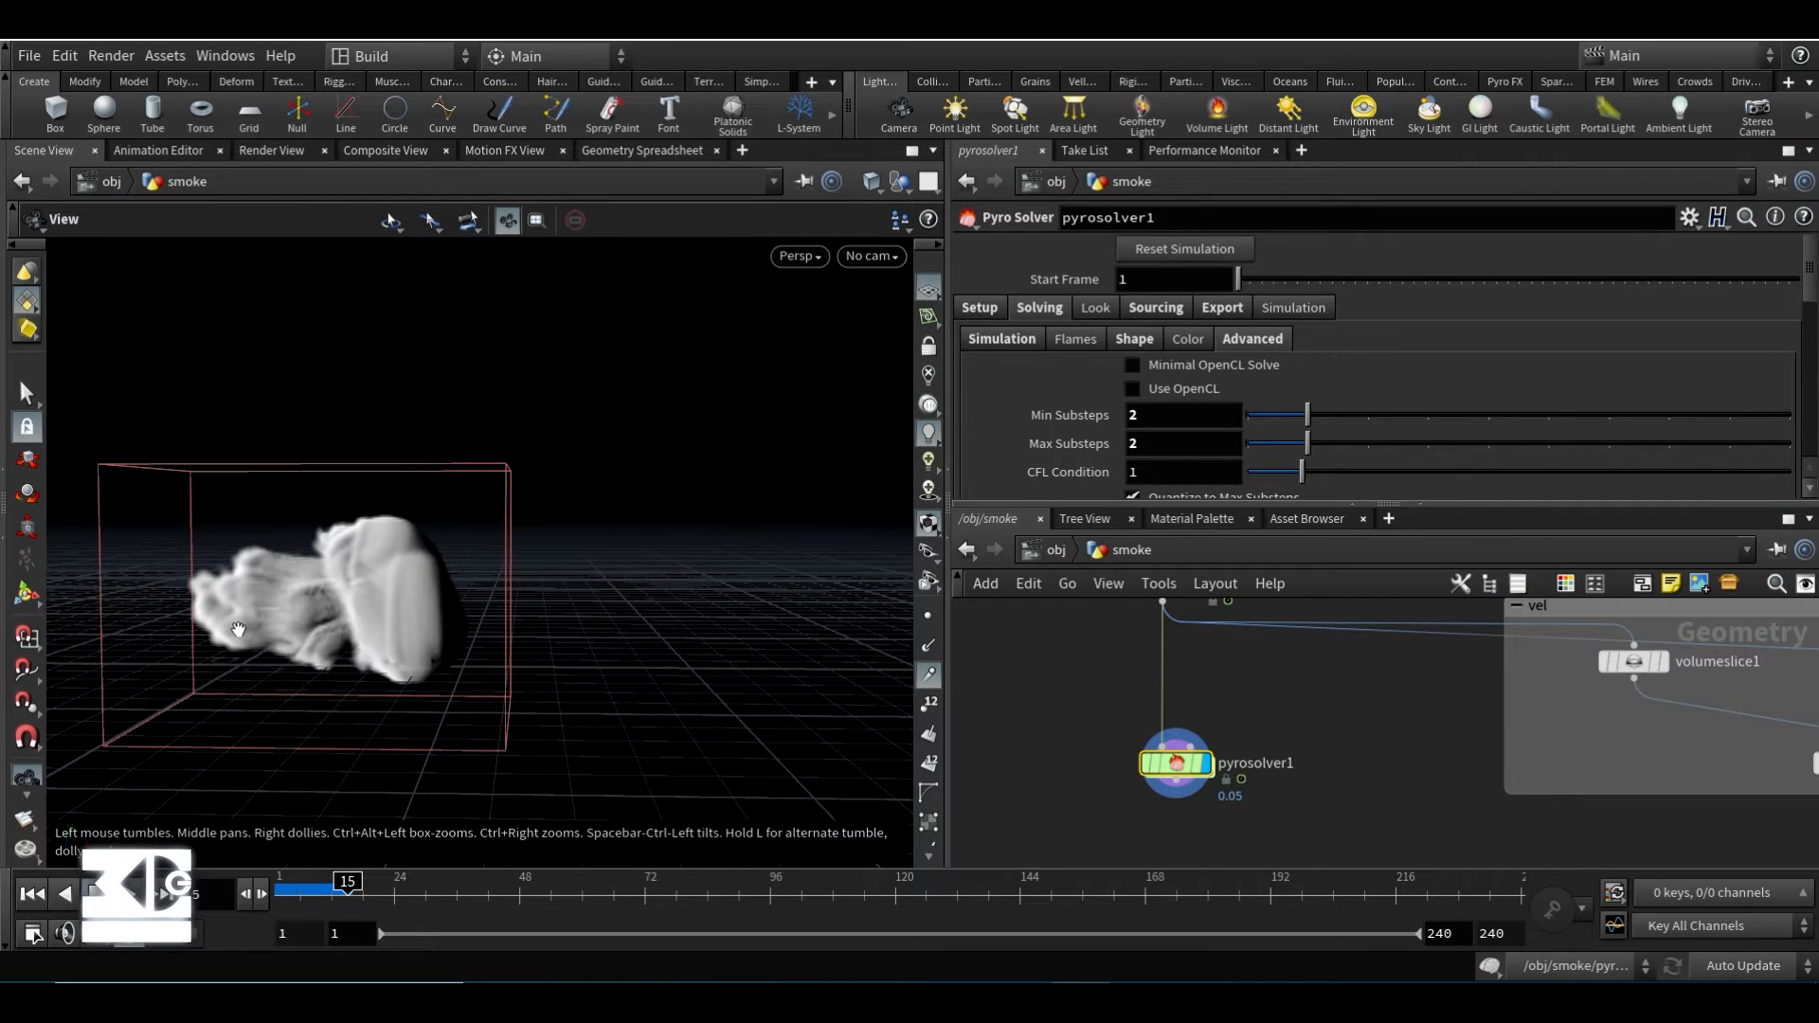
pyautogui.click(1022, 1002)
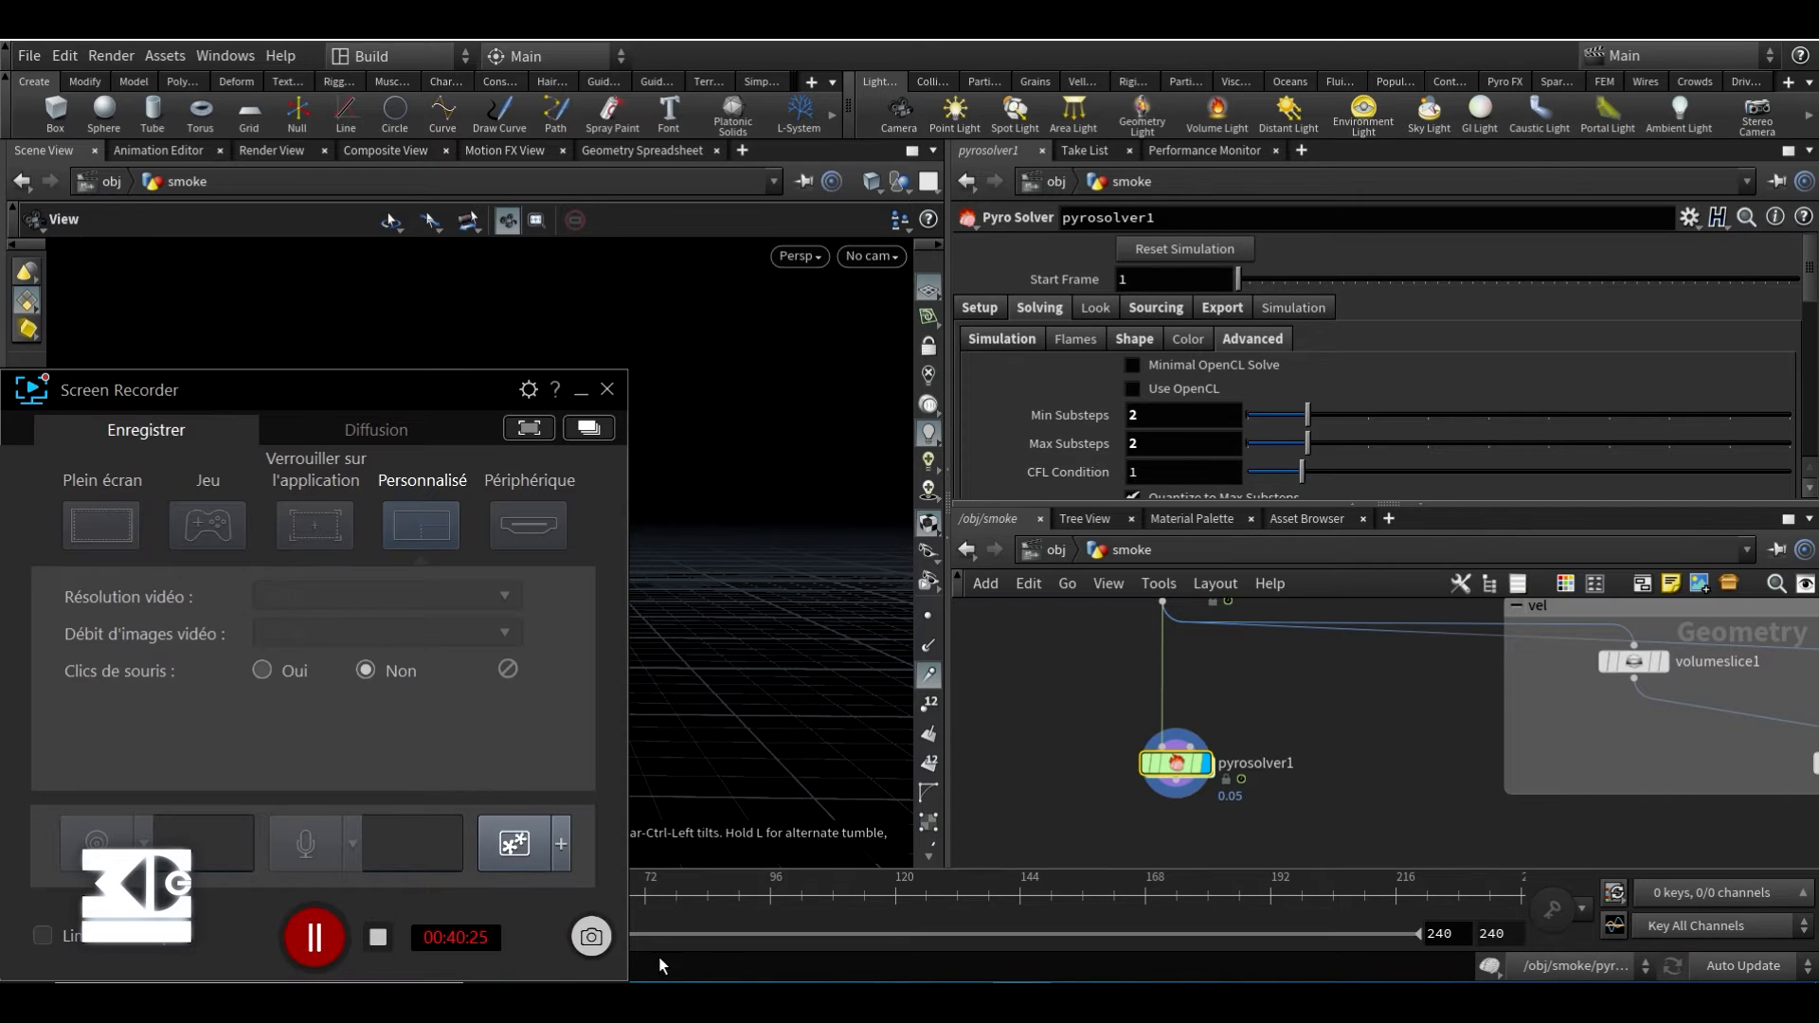
pyautogui.click(316, 942)
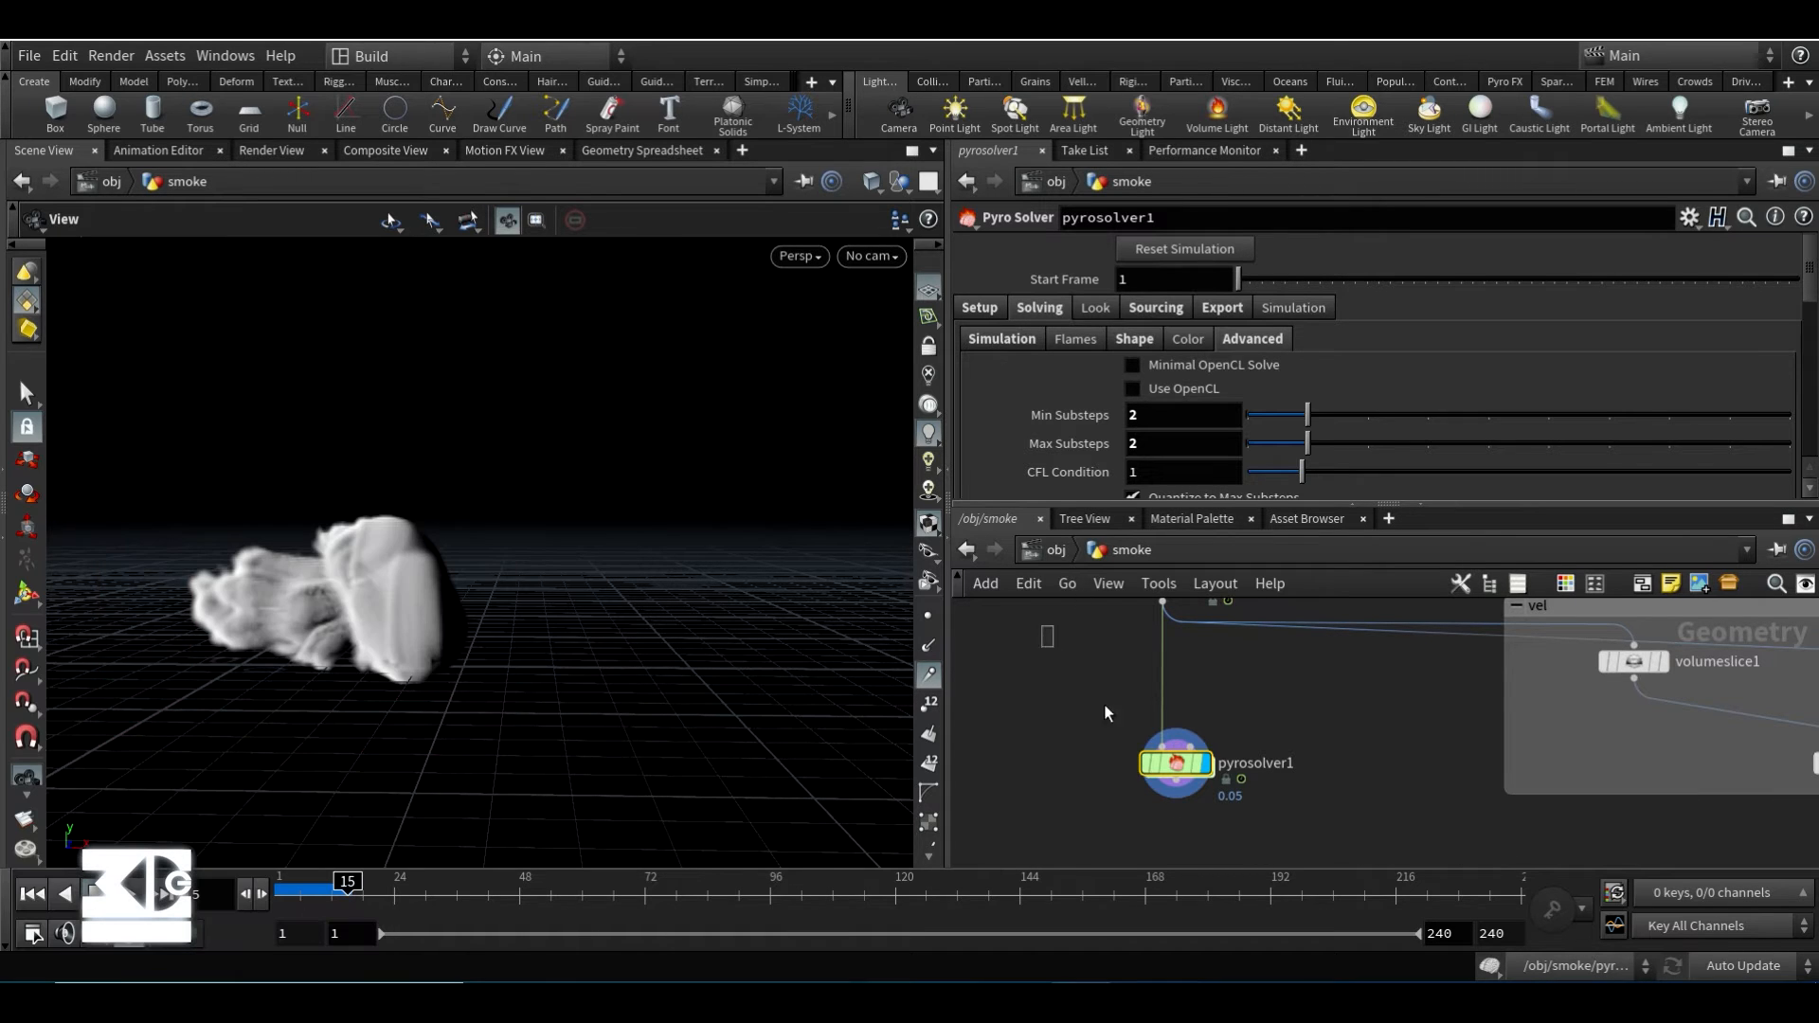
# - Set pyrosolver1's Voxel Size to 0.04
pyautogui.click(1001, 338)
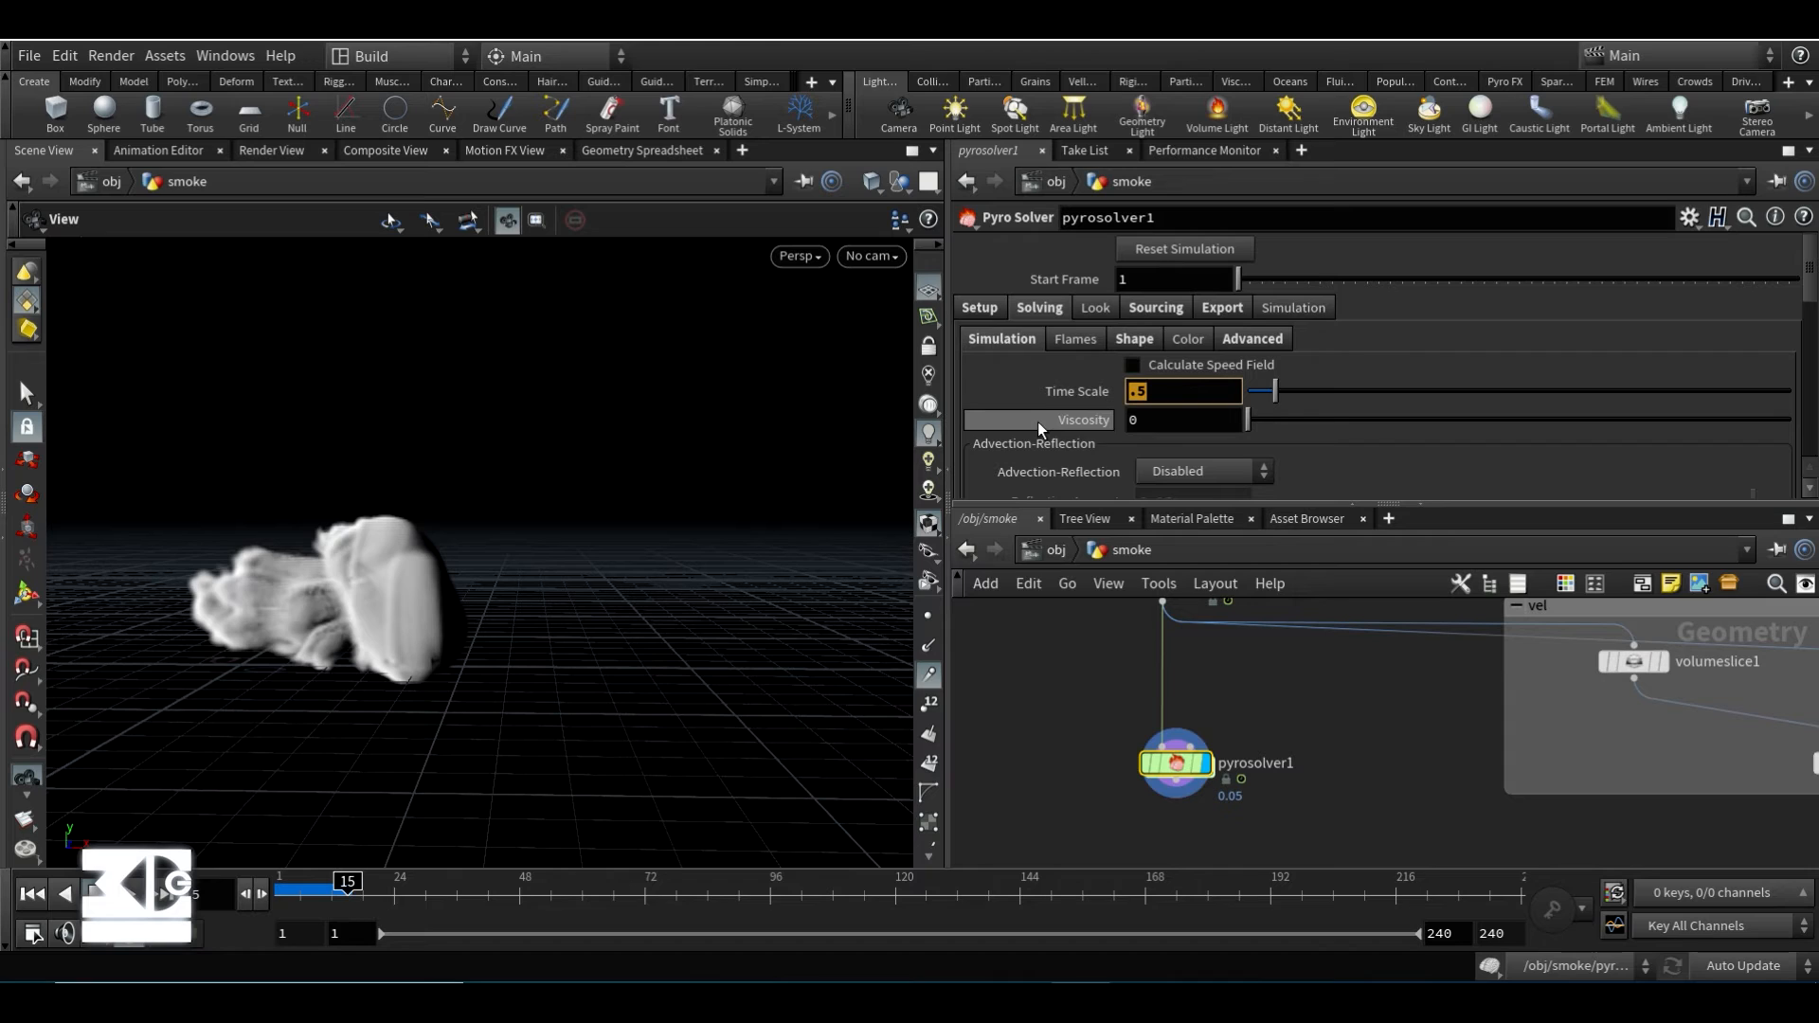
pyautogui.click(976, 309)
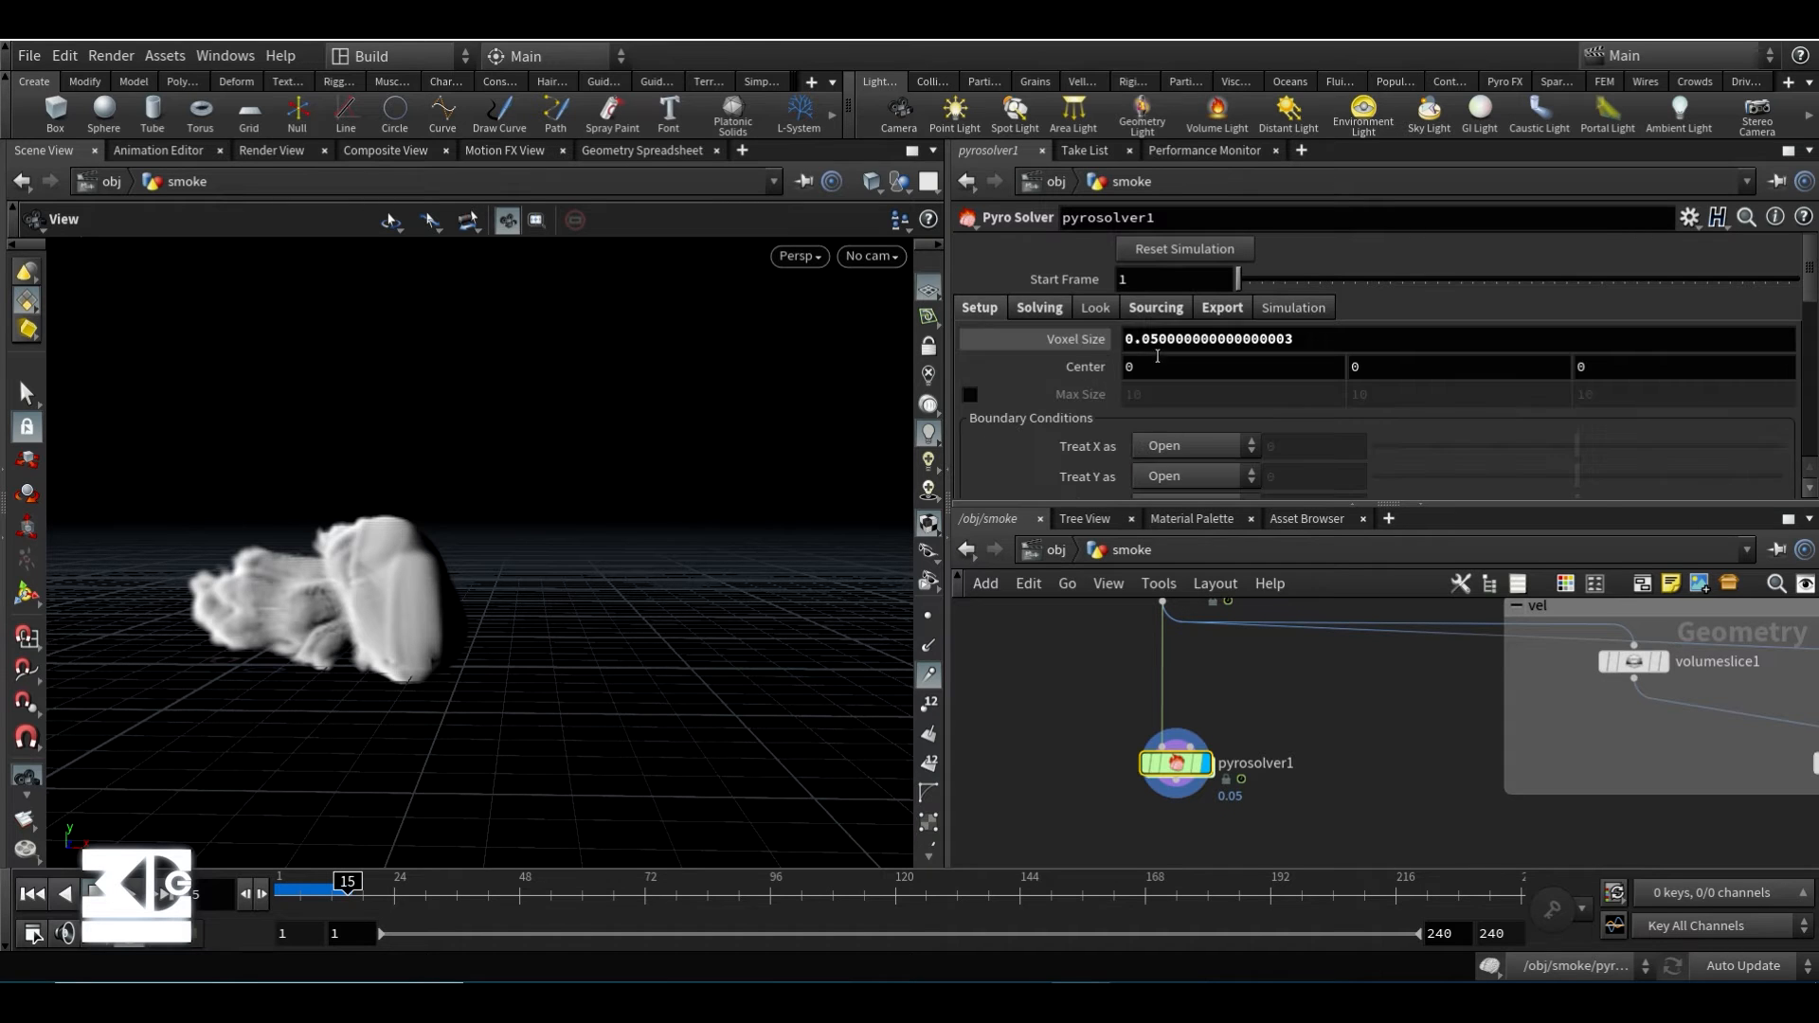
pyautogui.moveTo(1150, 340); pyautogui.dragTo(1752, 348)
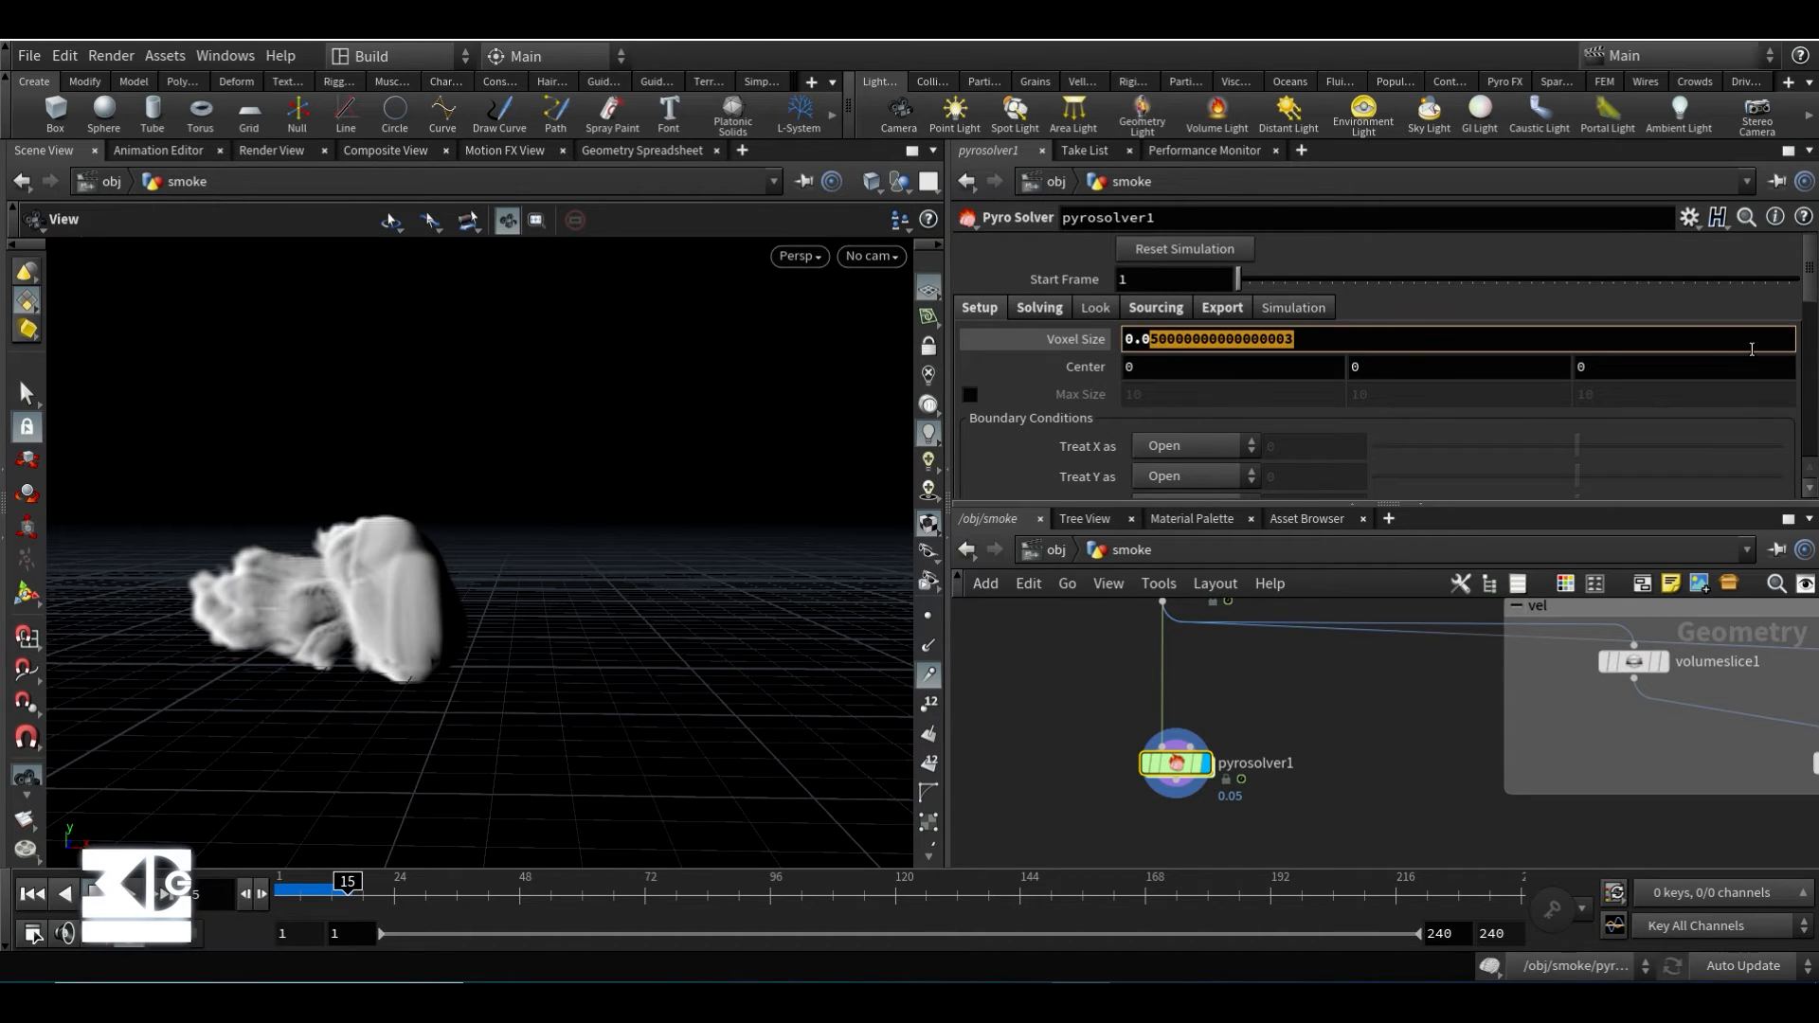
pyautogui.write('4')
pyautogui.press('Return')
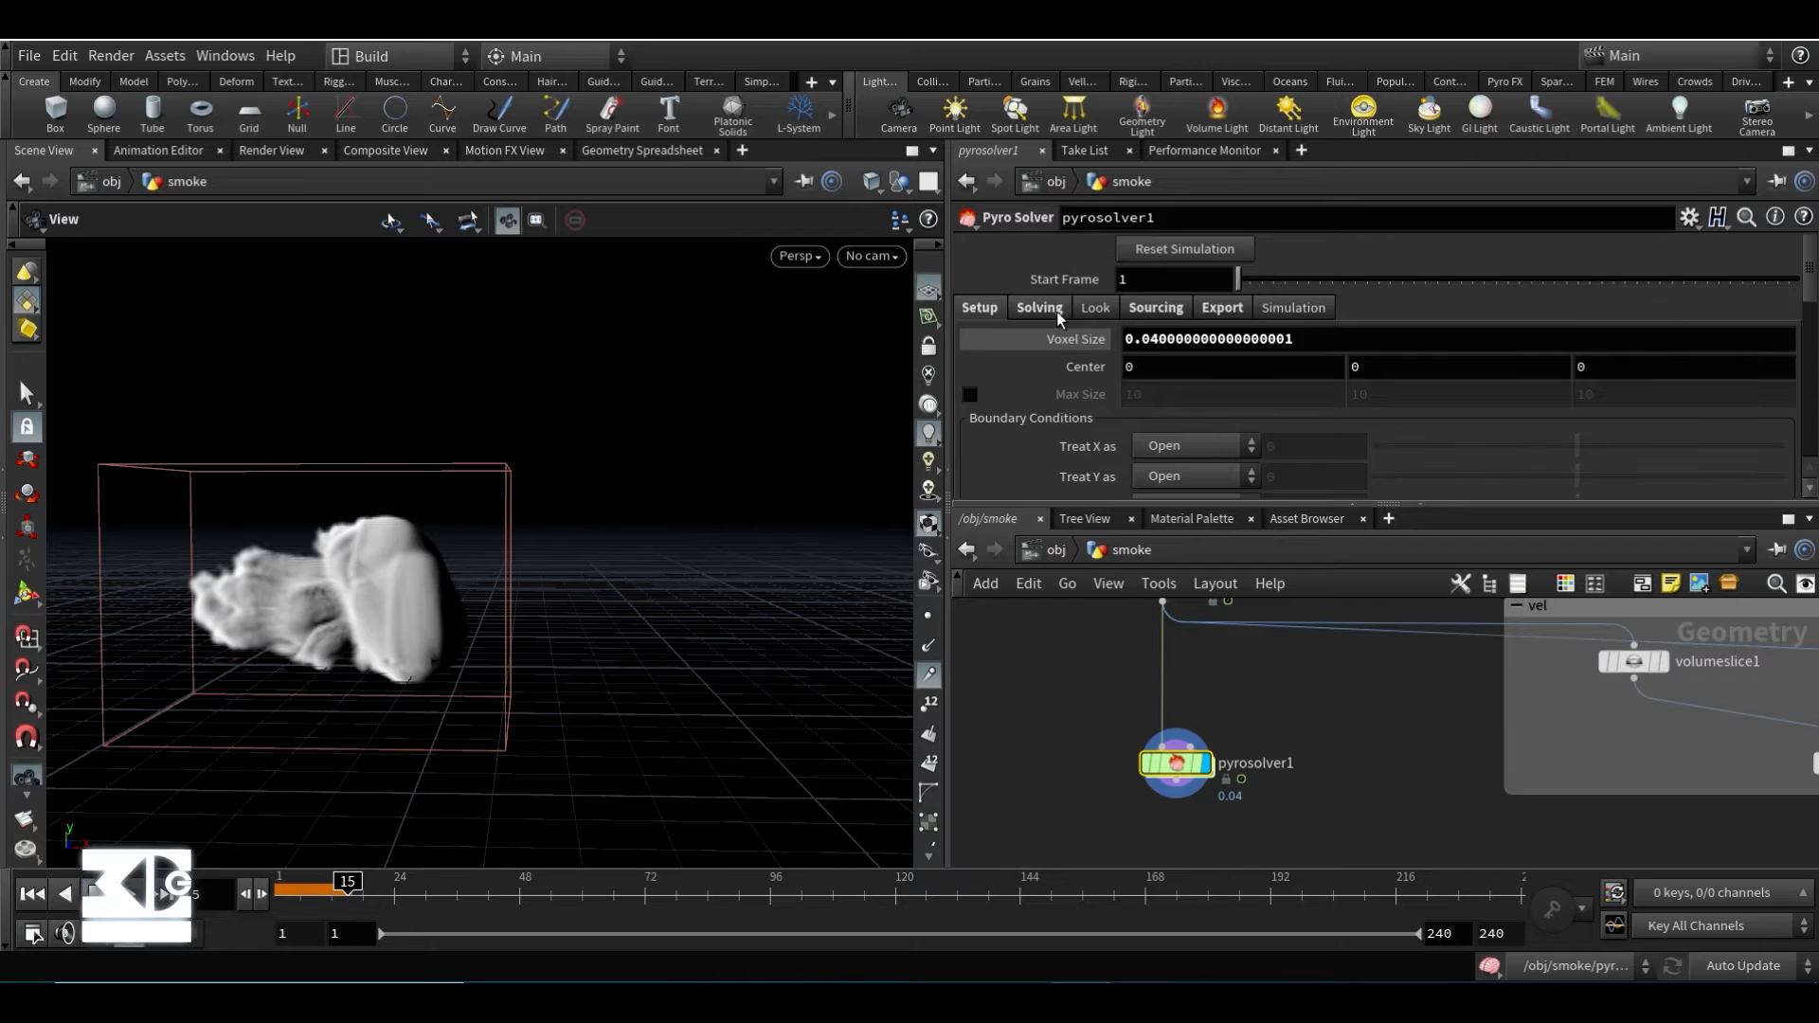
# - Set pyrosolver1's Treat Y boundary condition to Closed Below and replay the simulation from the first frame
pyautogui.click(1054, 311)
pyautogui.scroll(-1, 1056, 343)
pyautogui.scroll(1, 1057, 341)
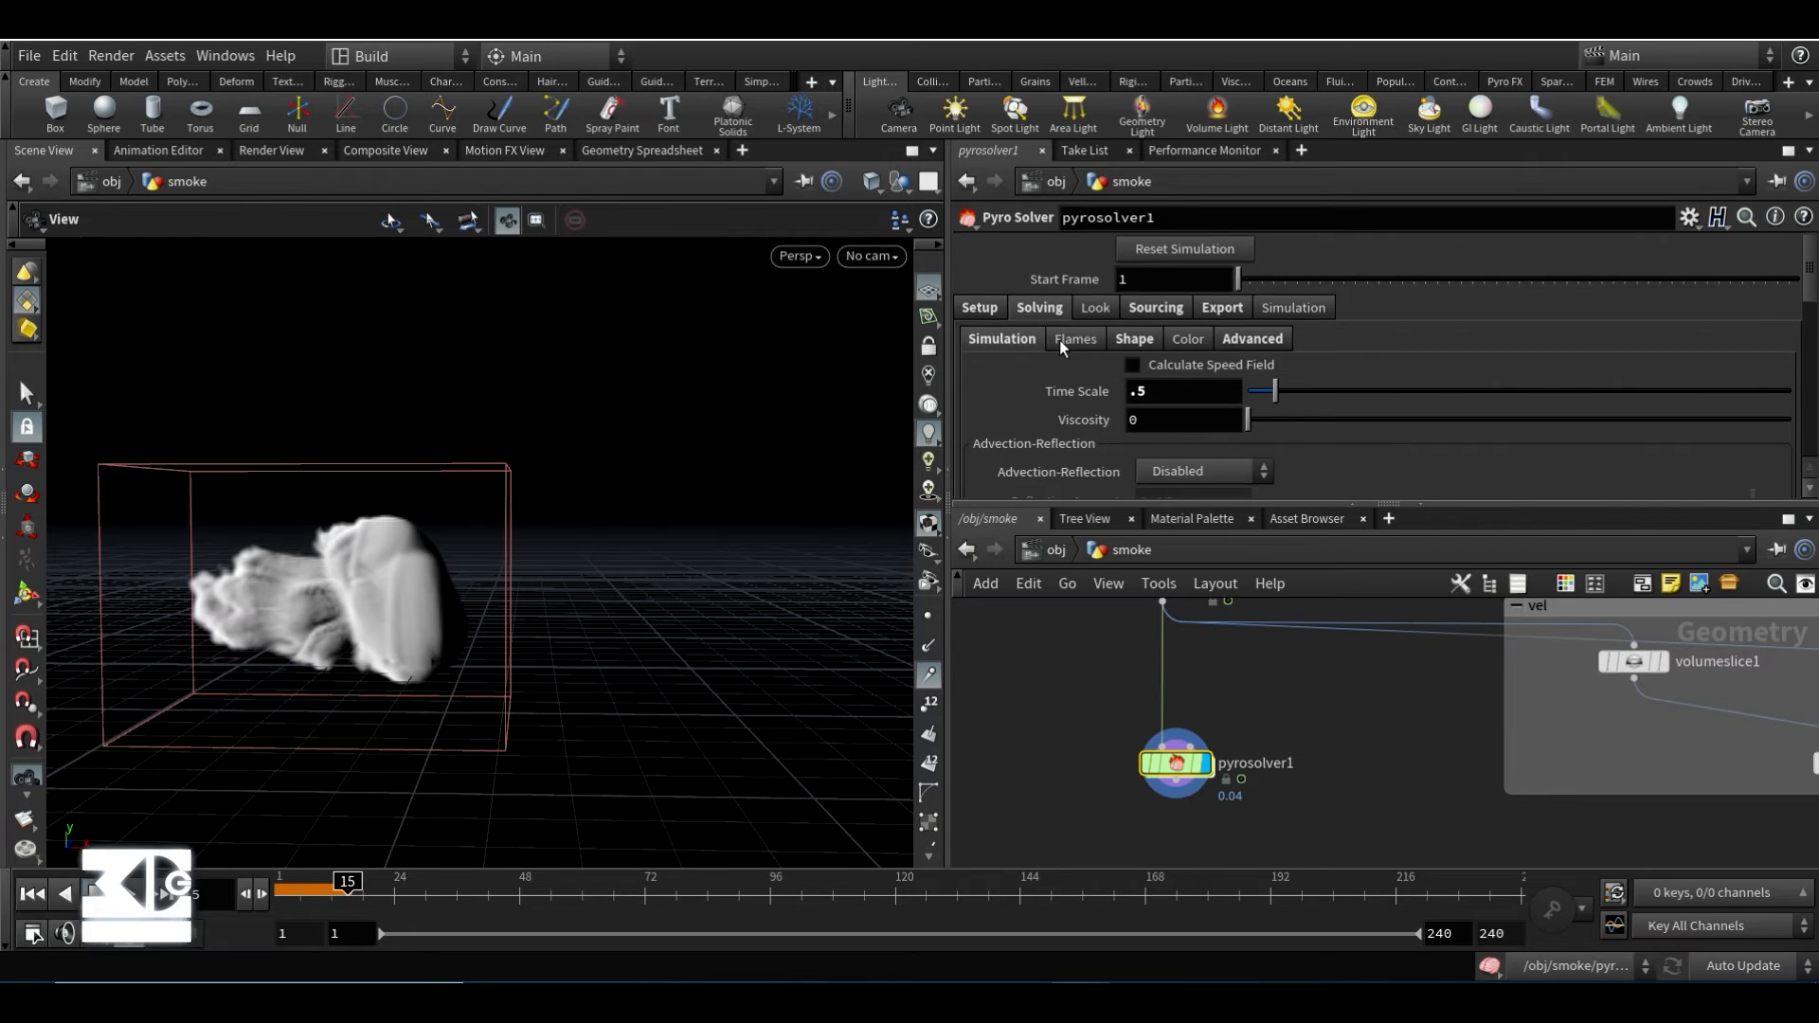
pyautogui.click(980, 308)
pyautogui.scroll(-2, 1004, 345)
pyautogui.click(1192, 418)
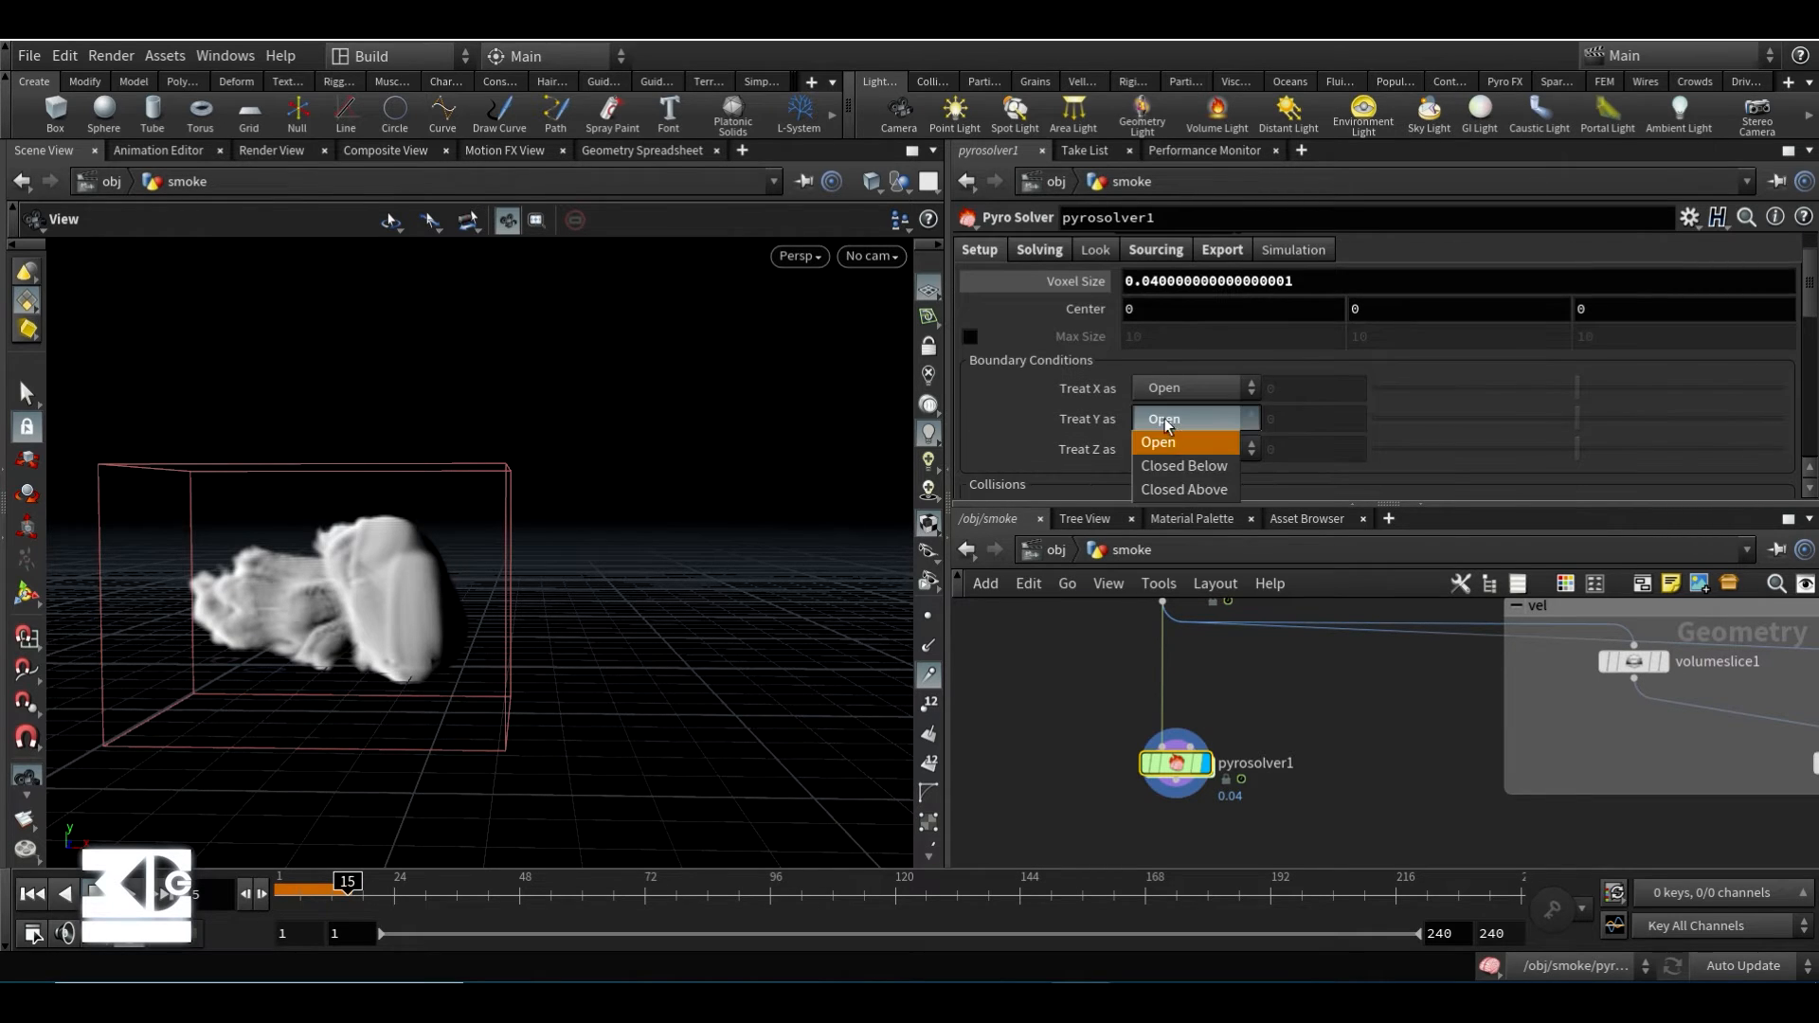
pyautogui.click(1185, 472)
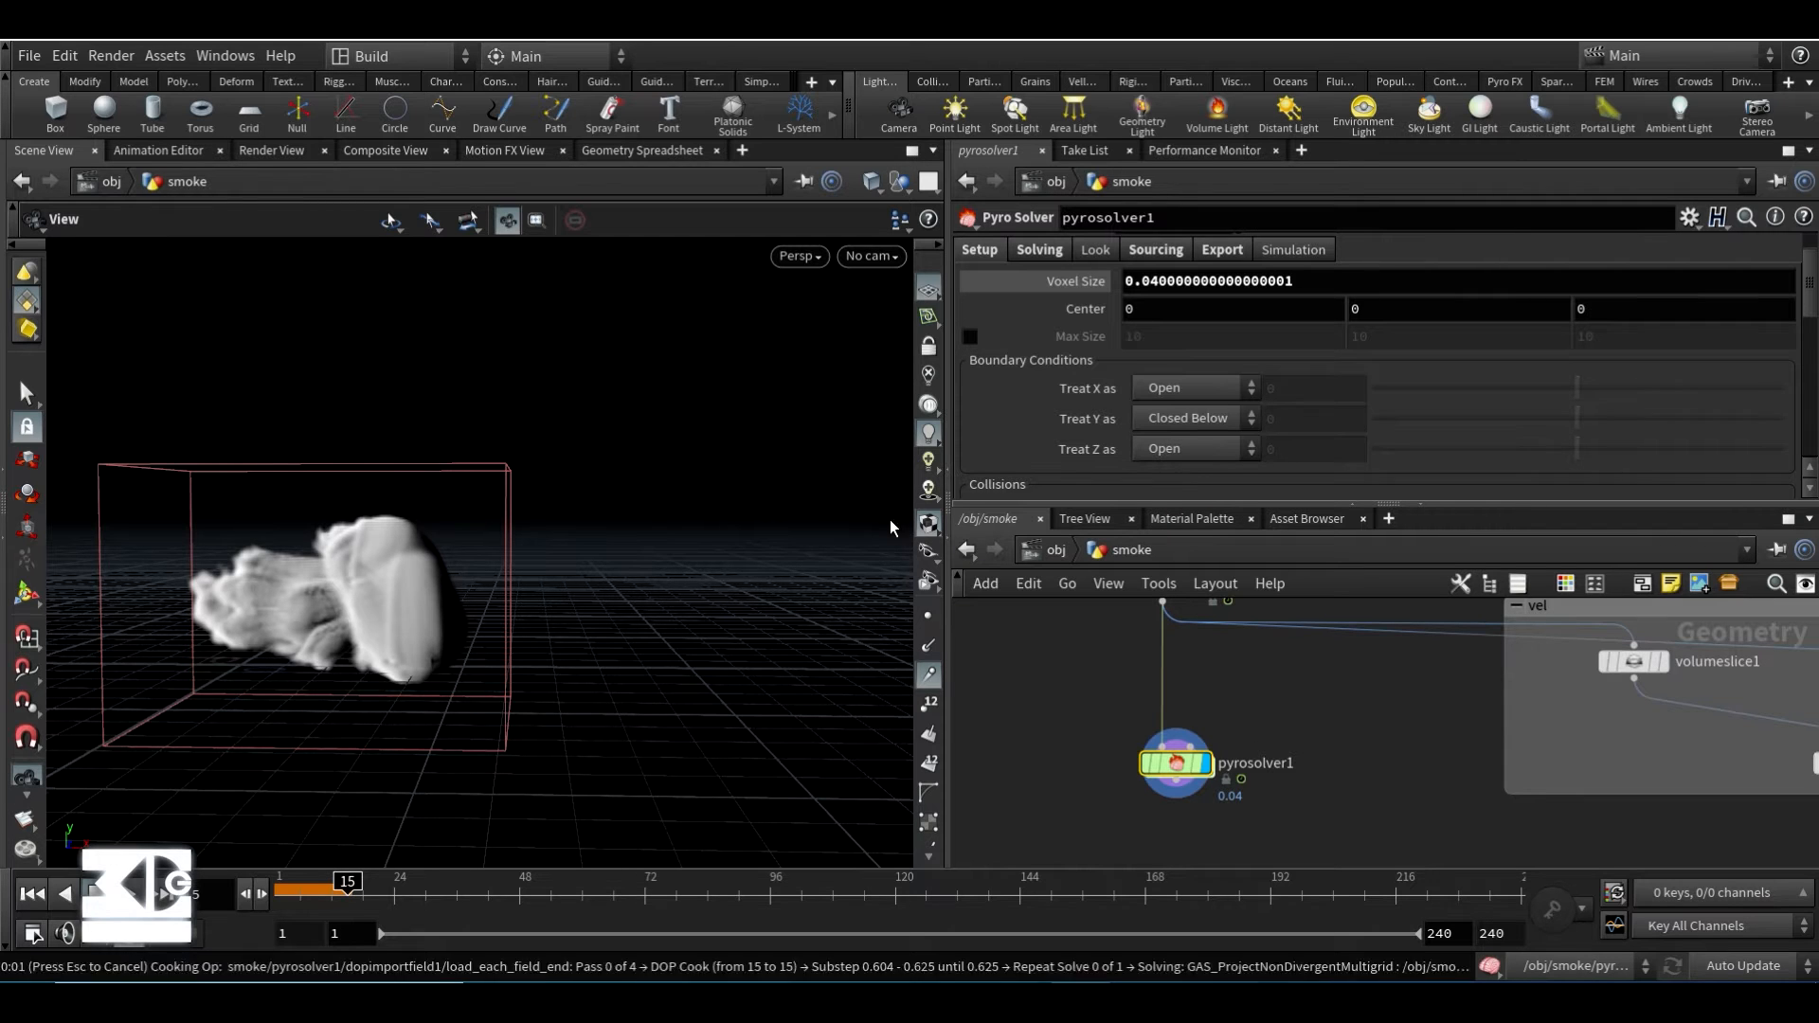
pyautogui.click(32, 893)
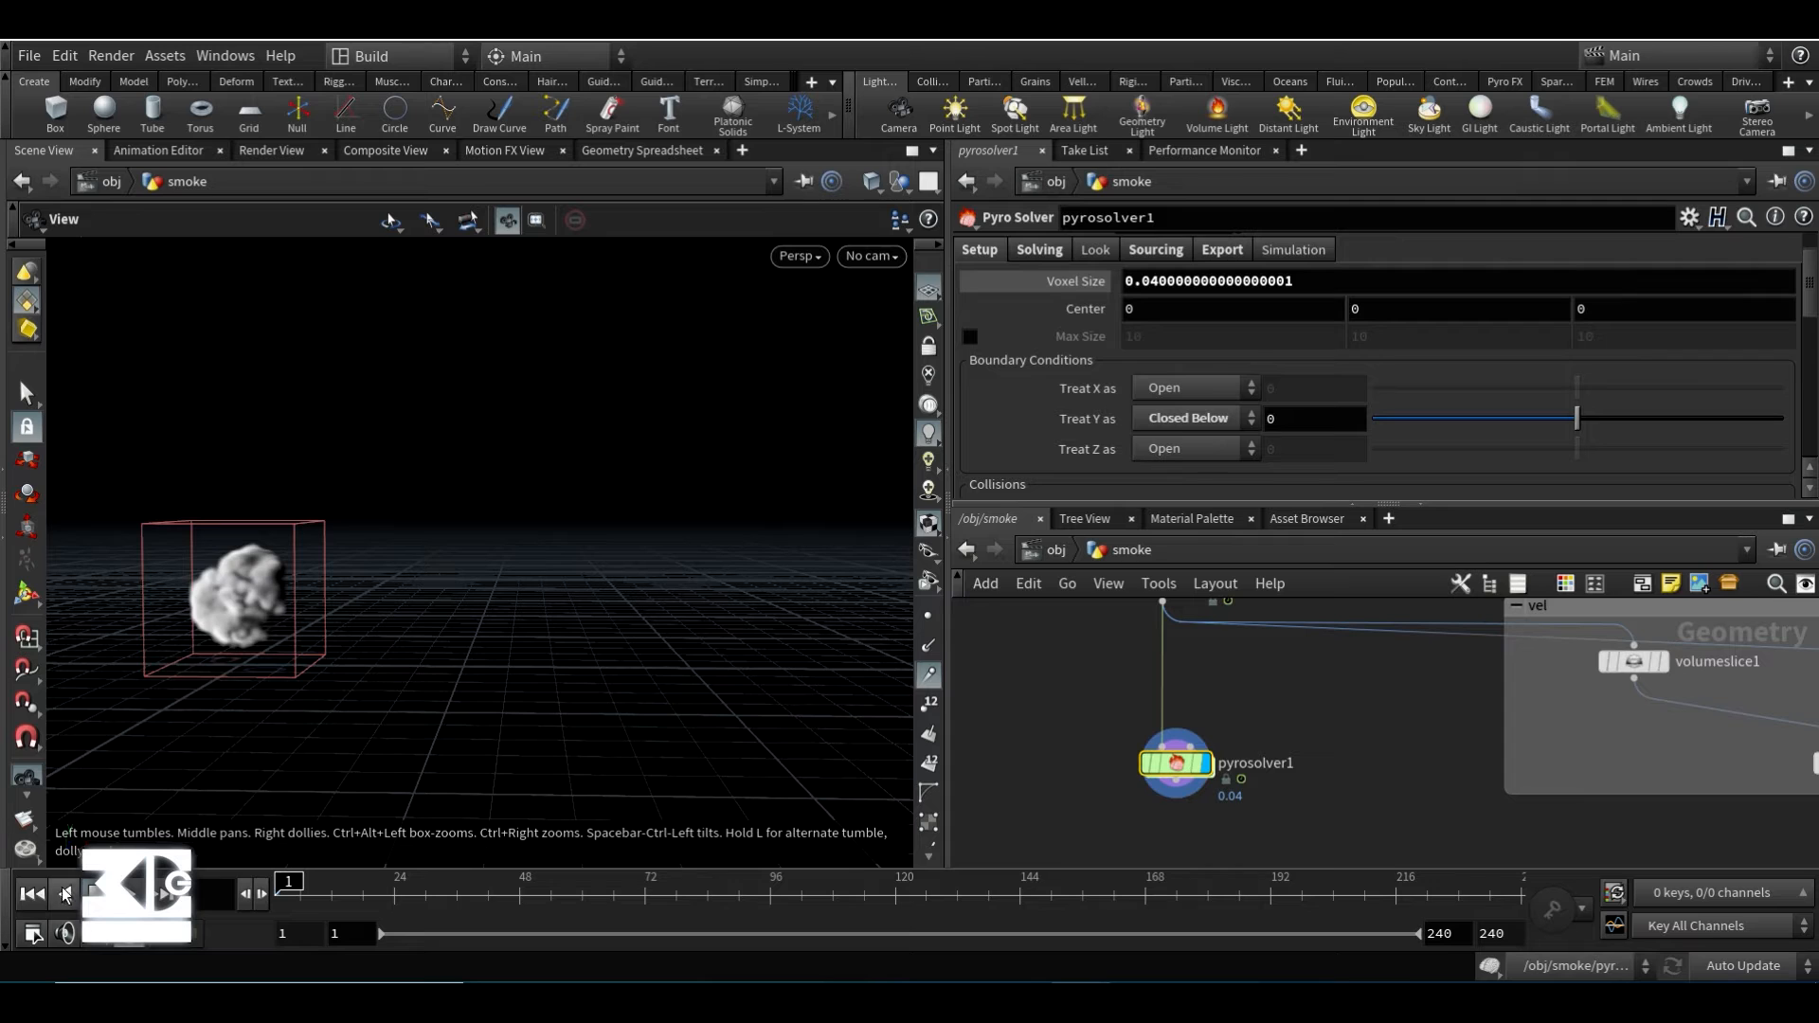
pyautogui.click(133, 894)
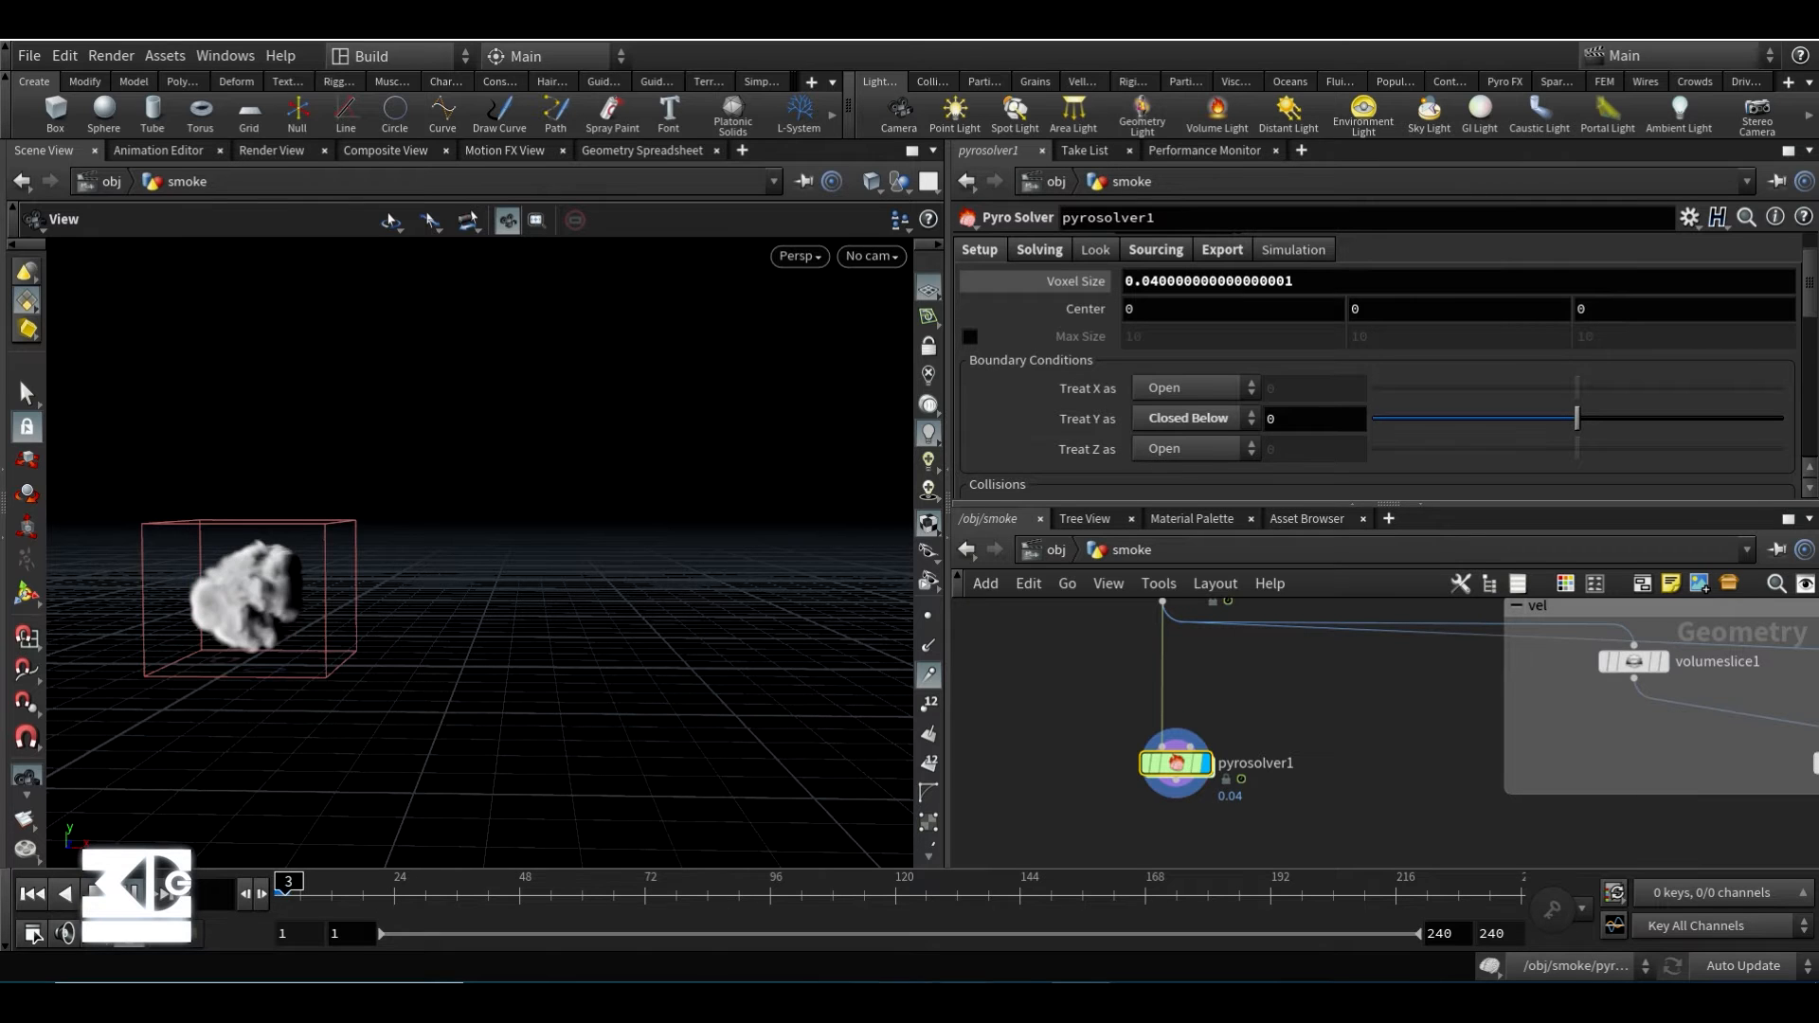
pyautogui.click(1022, 1002)
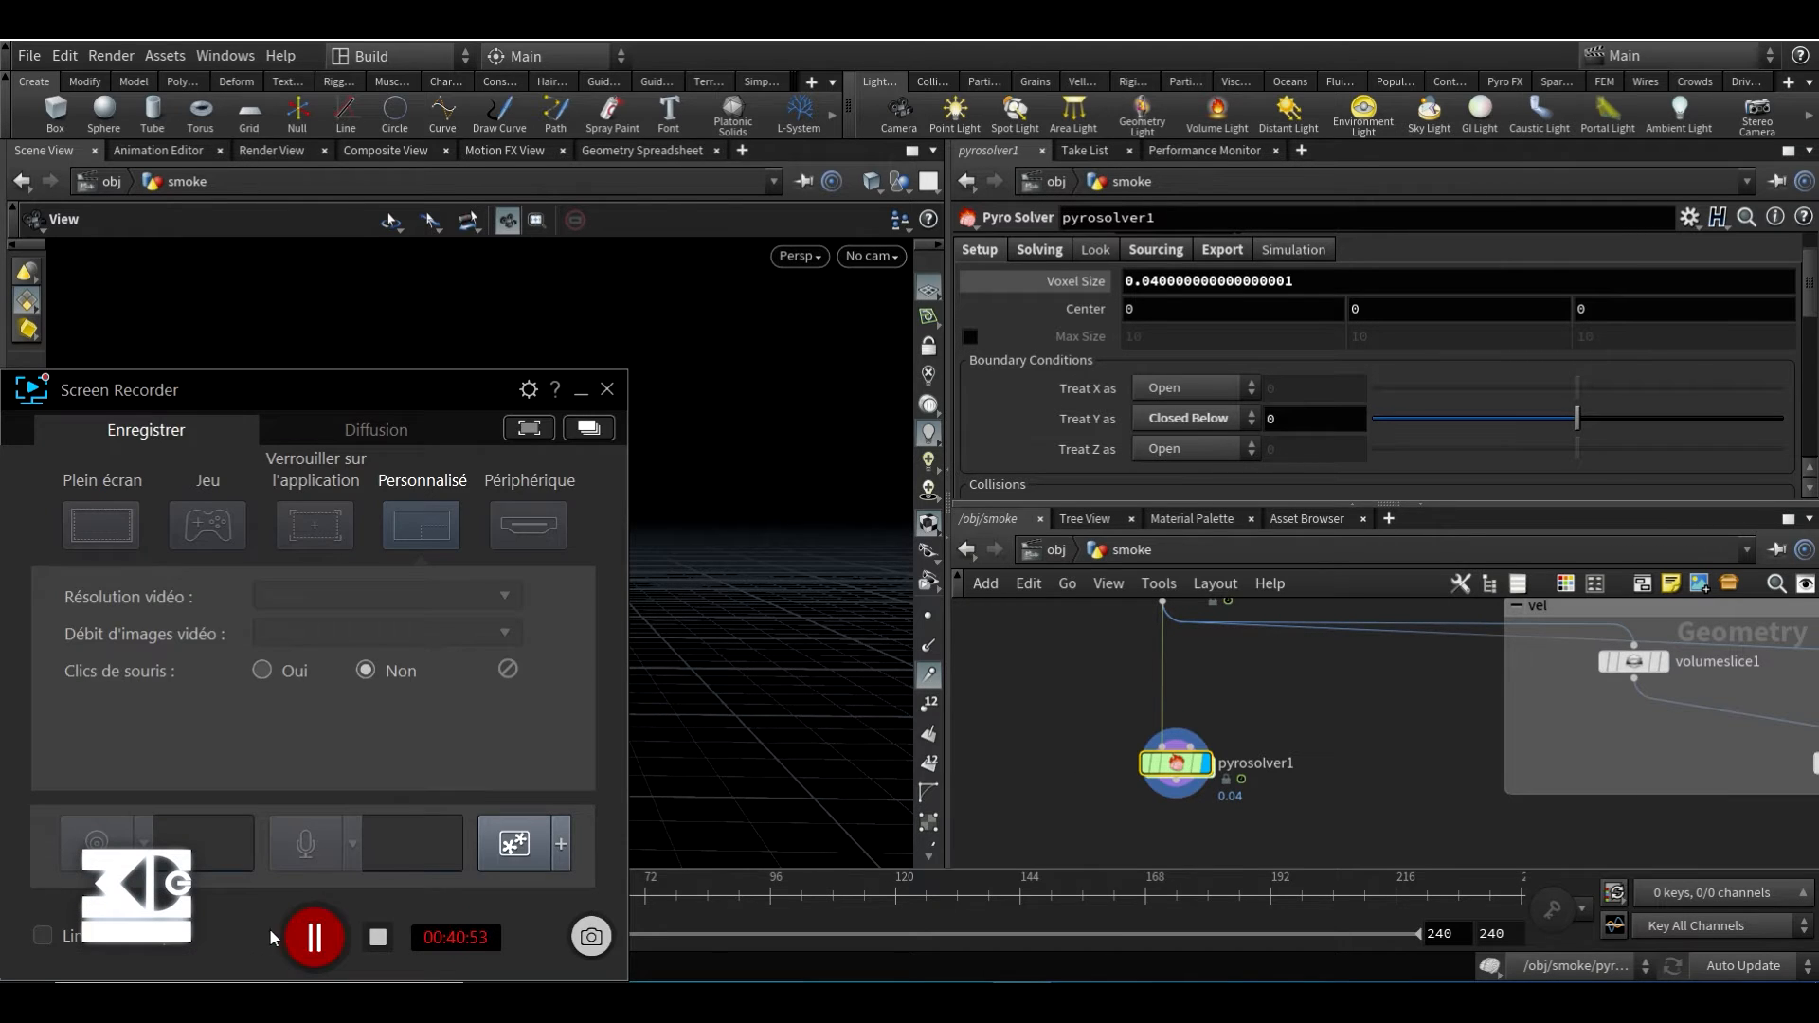
pyautogui.click(307, 938)
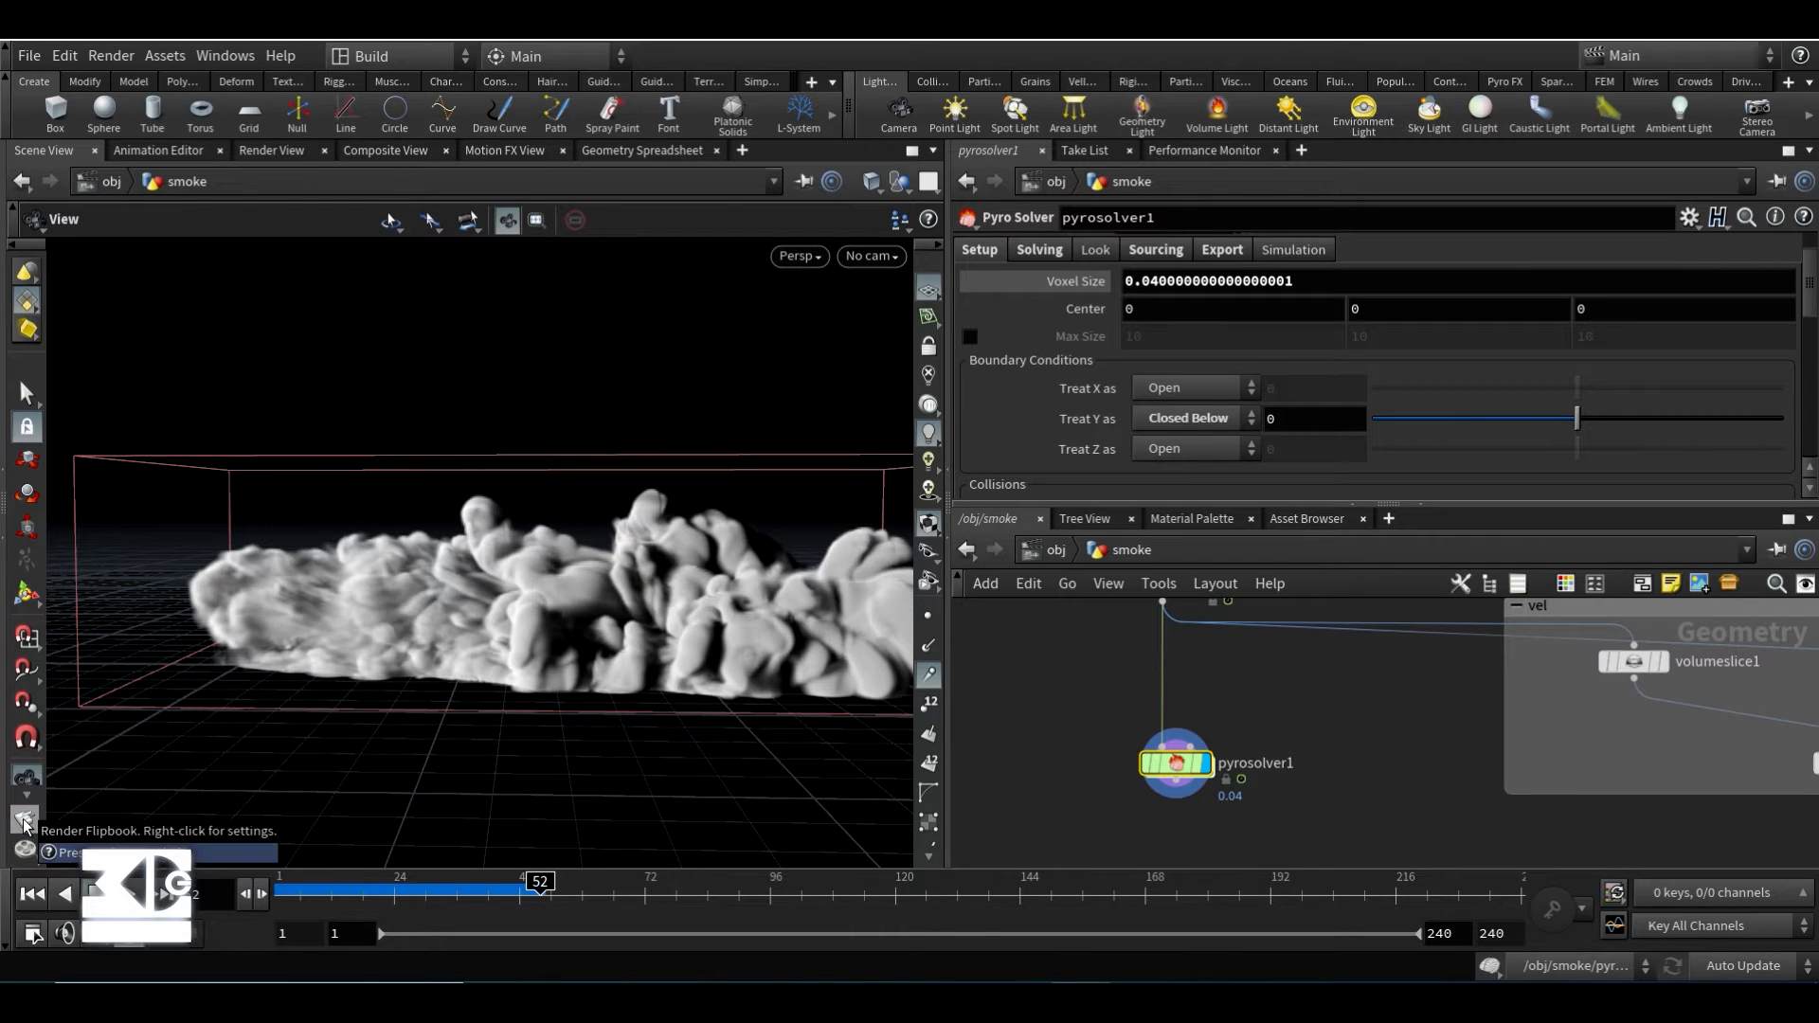
# - Render a flipbook of the current viewport to MPlay with the end frame set to 50
pyautogui.click(23, 819)
pyautogui.doubleClick(338, 608)
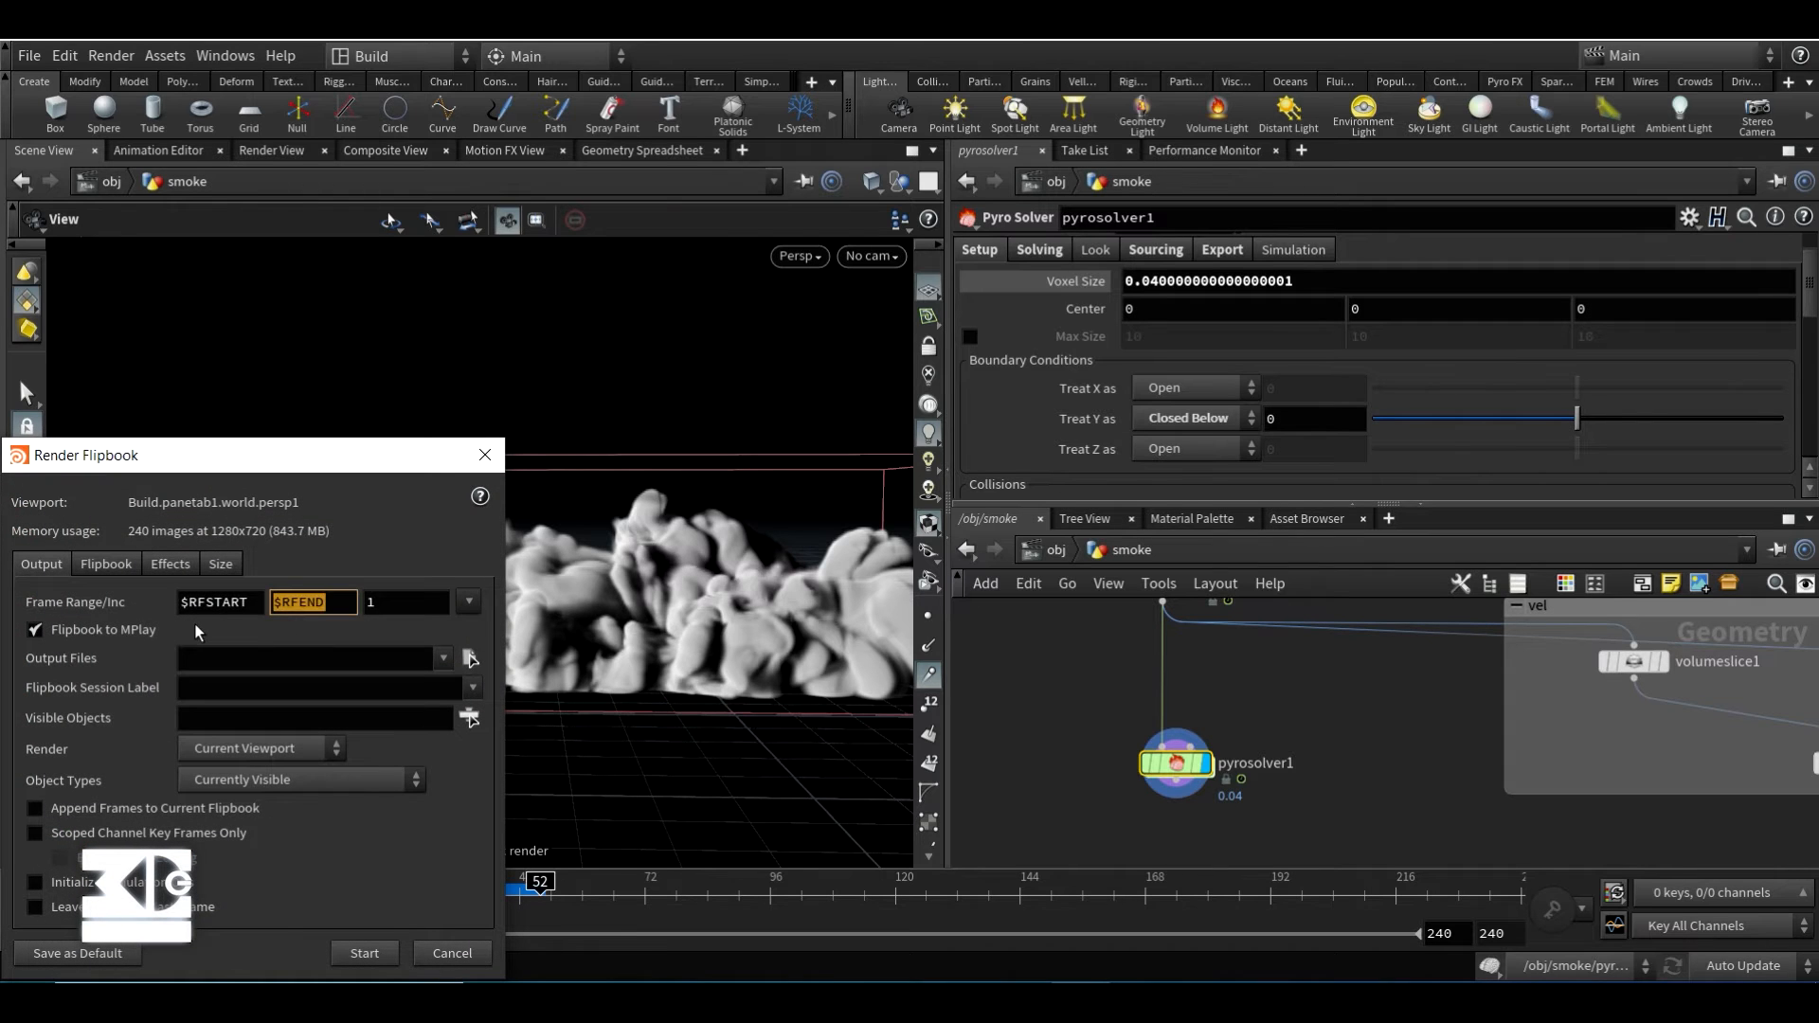
pyautogui.write('50')
pyautogui.press('Return')
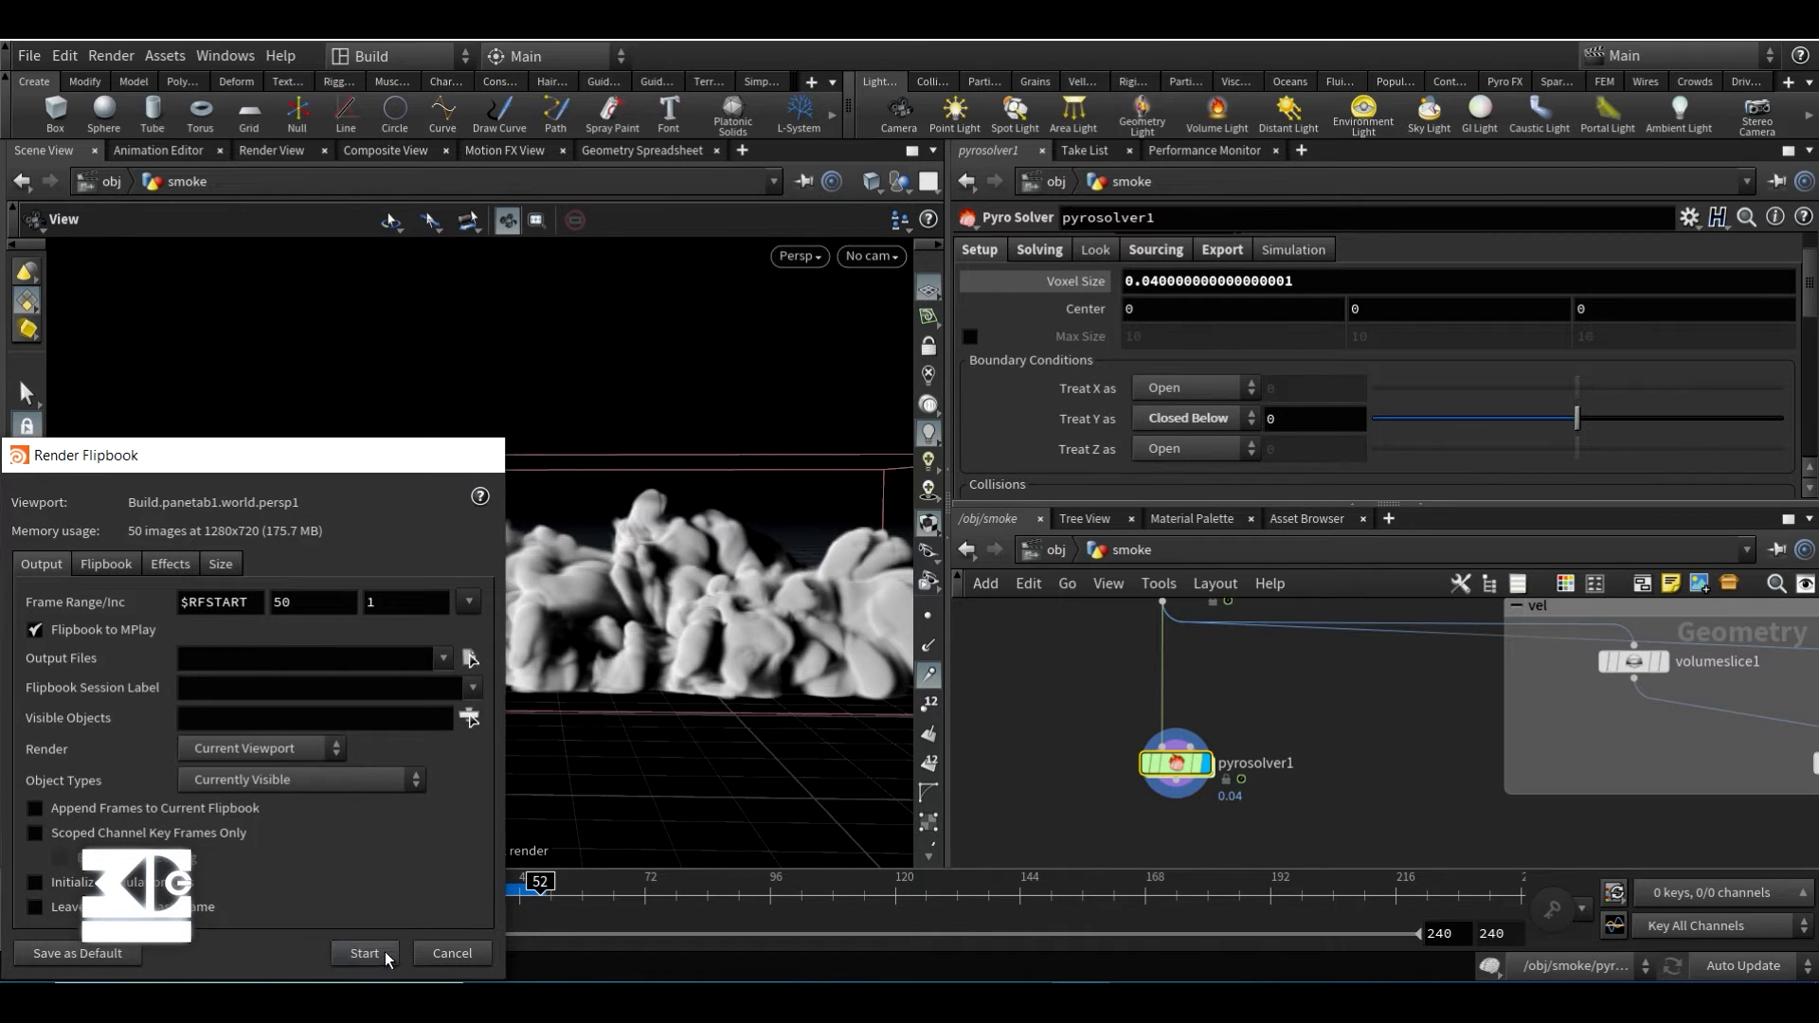
pyautogui.click(384, 951)
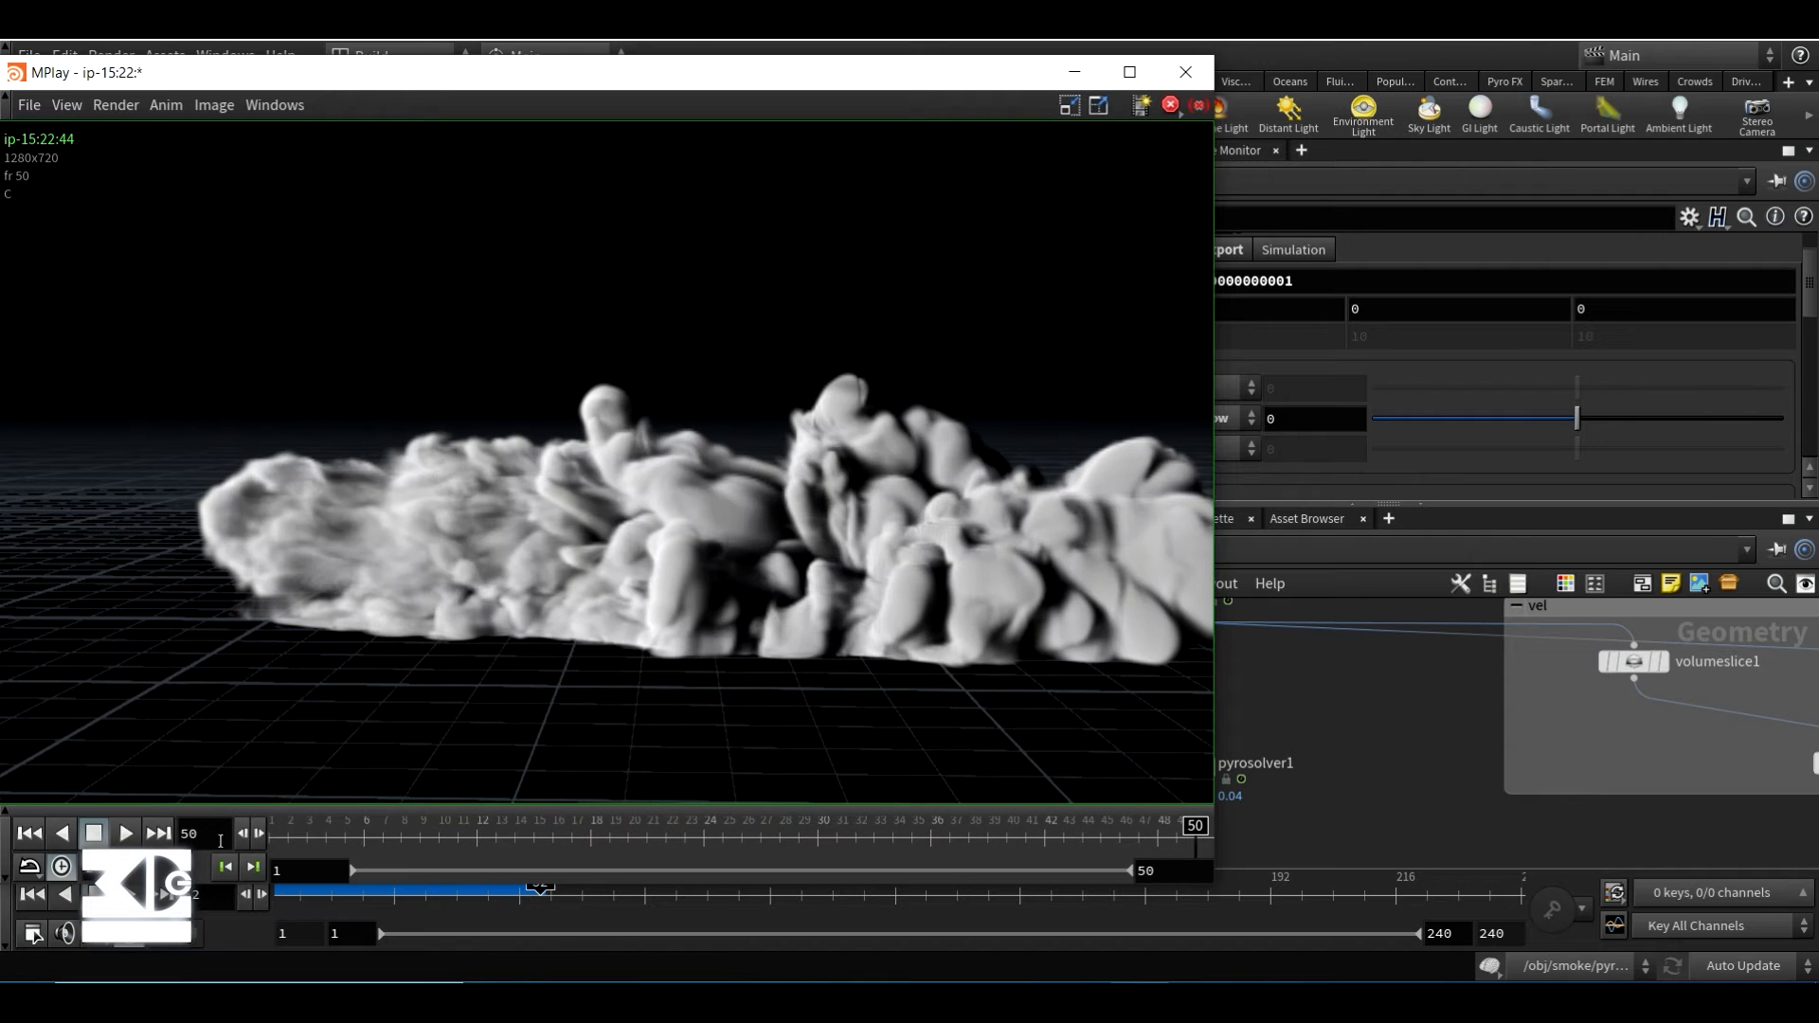
# - Play the rendered flipbook in MPlay and scrub through its frames to review the smoke motion
pyautogui.click(125, 832)
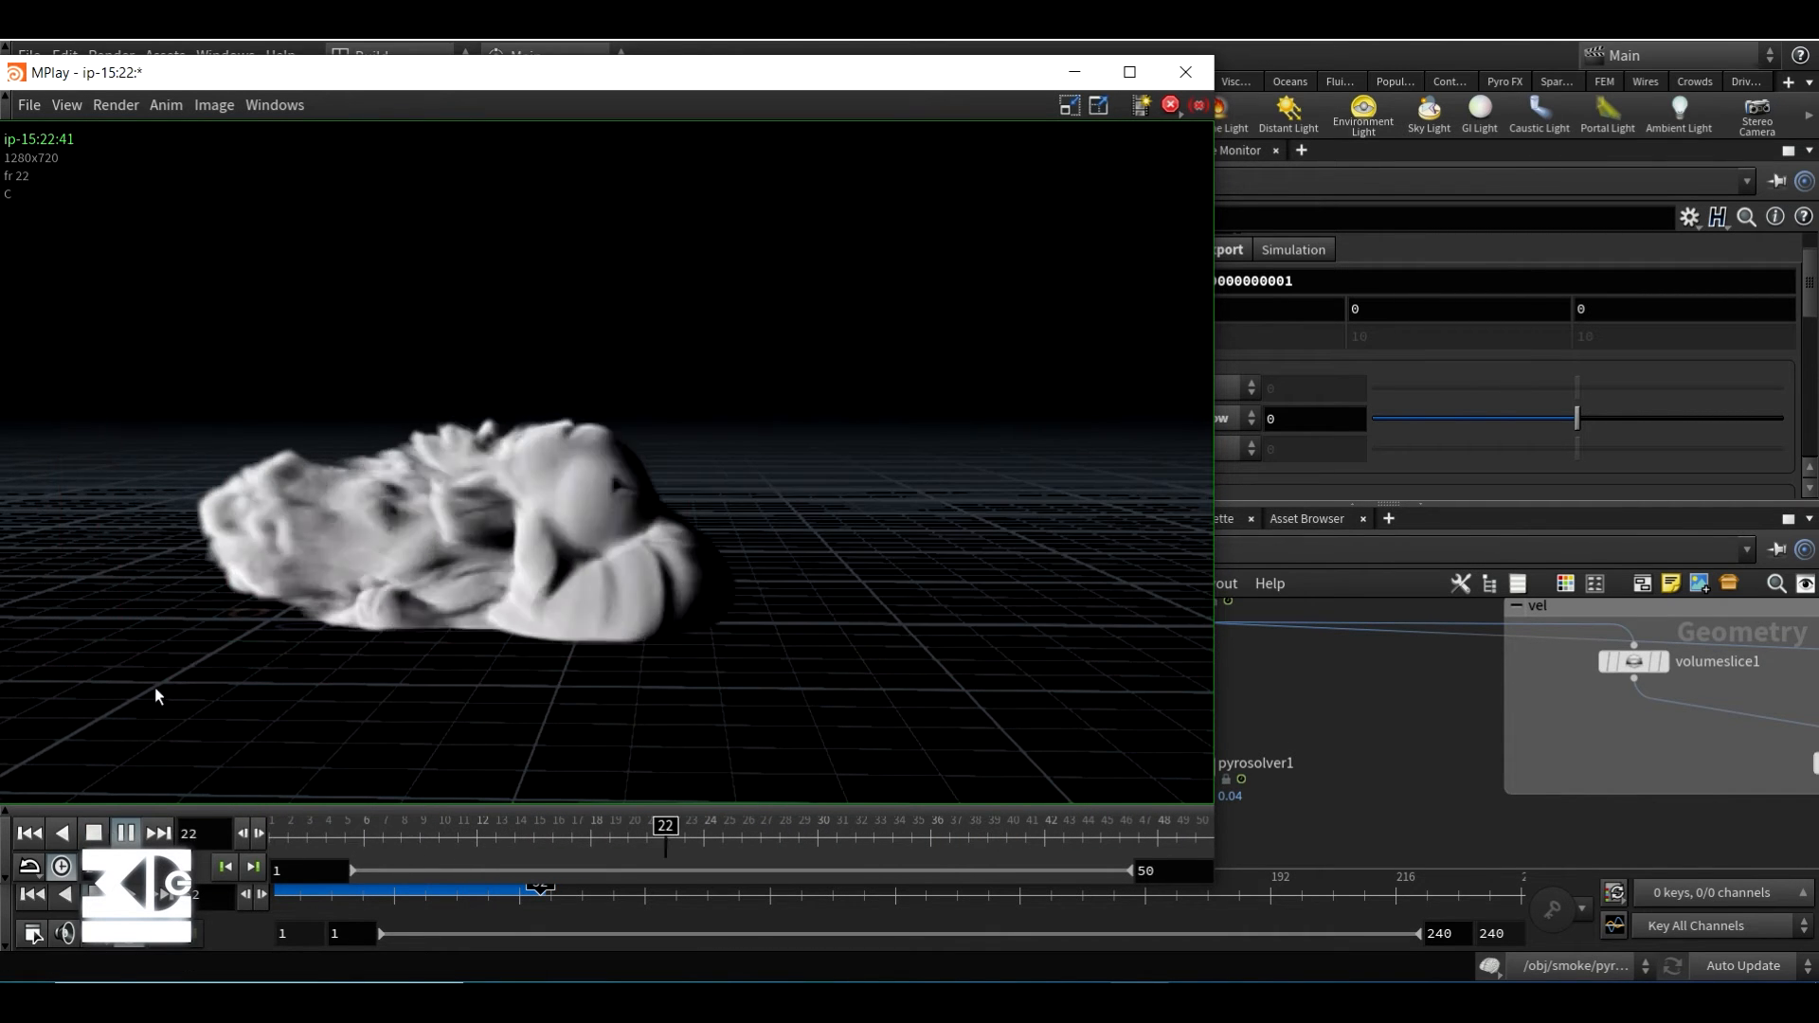
pyautogui.moveTo(309, 833); pyautogui.dragTo(1093, 833)
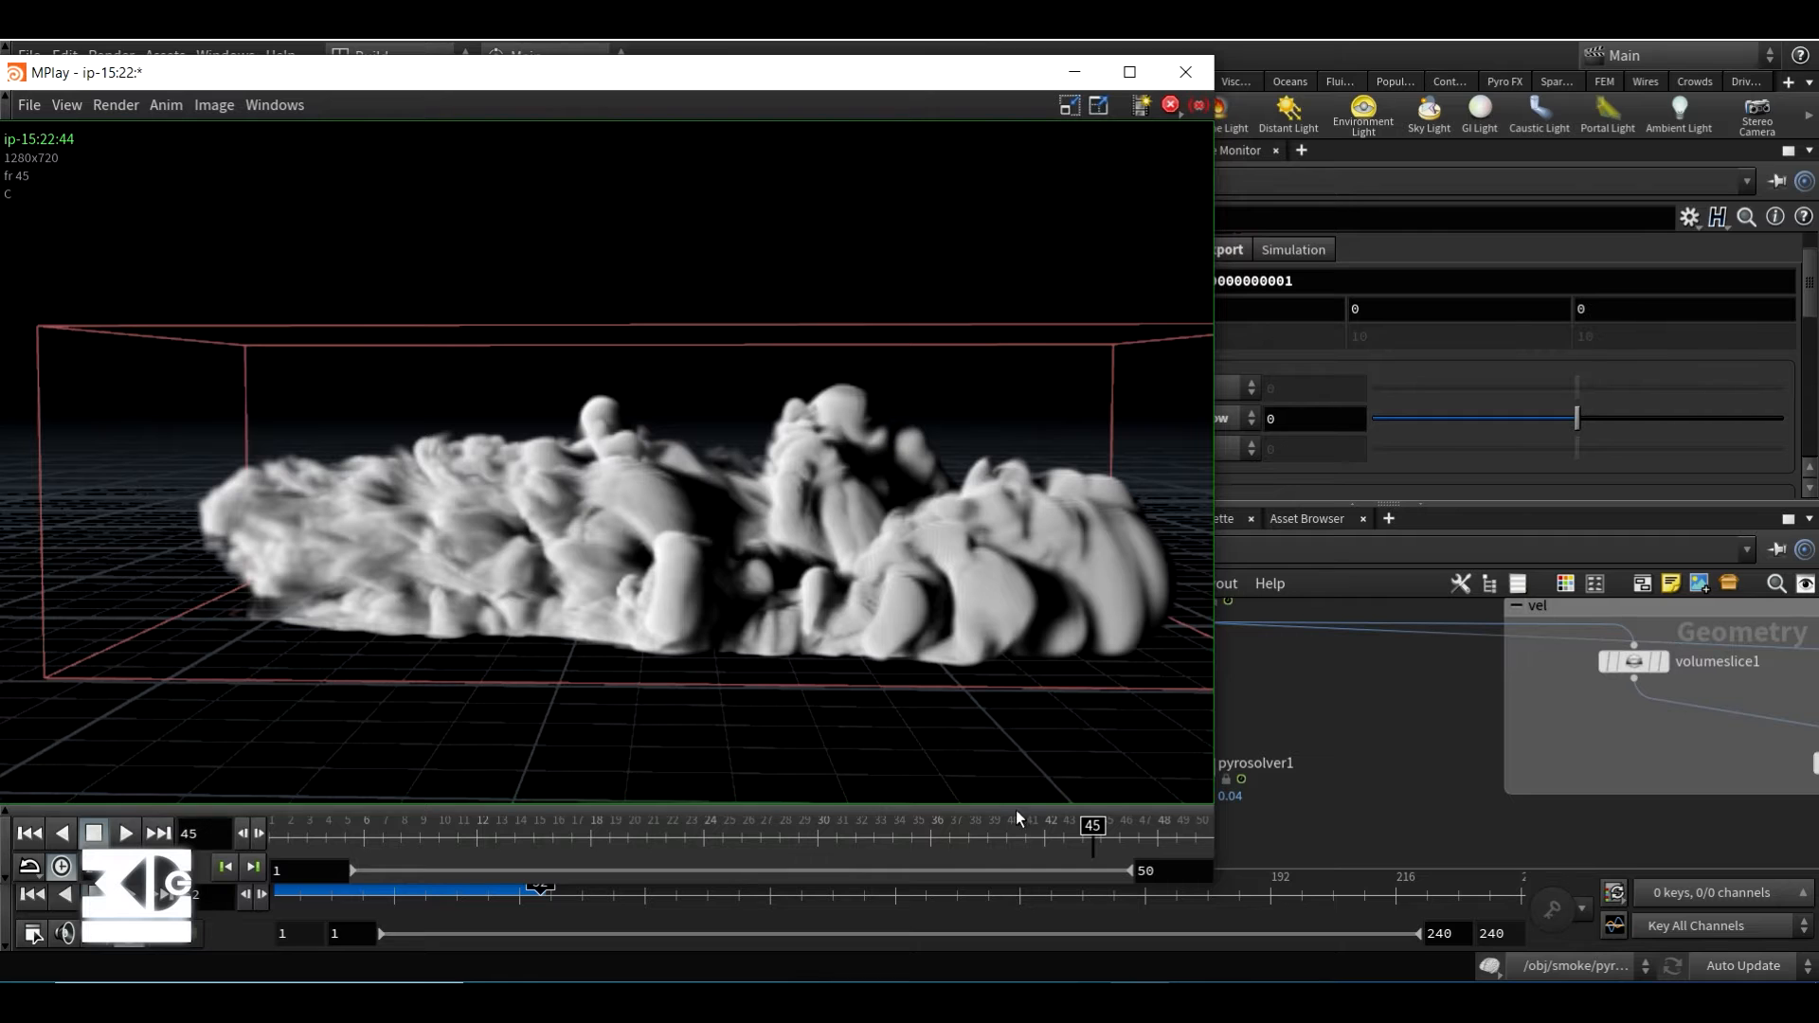
pyautogui.moveTo(1128, 850); pyautogui.dragTo(945, 839)
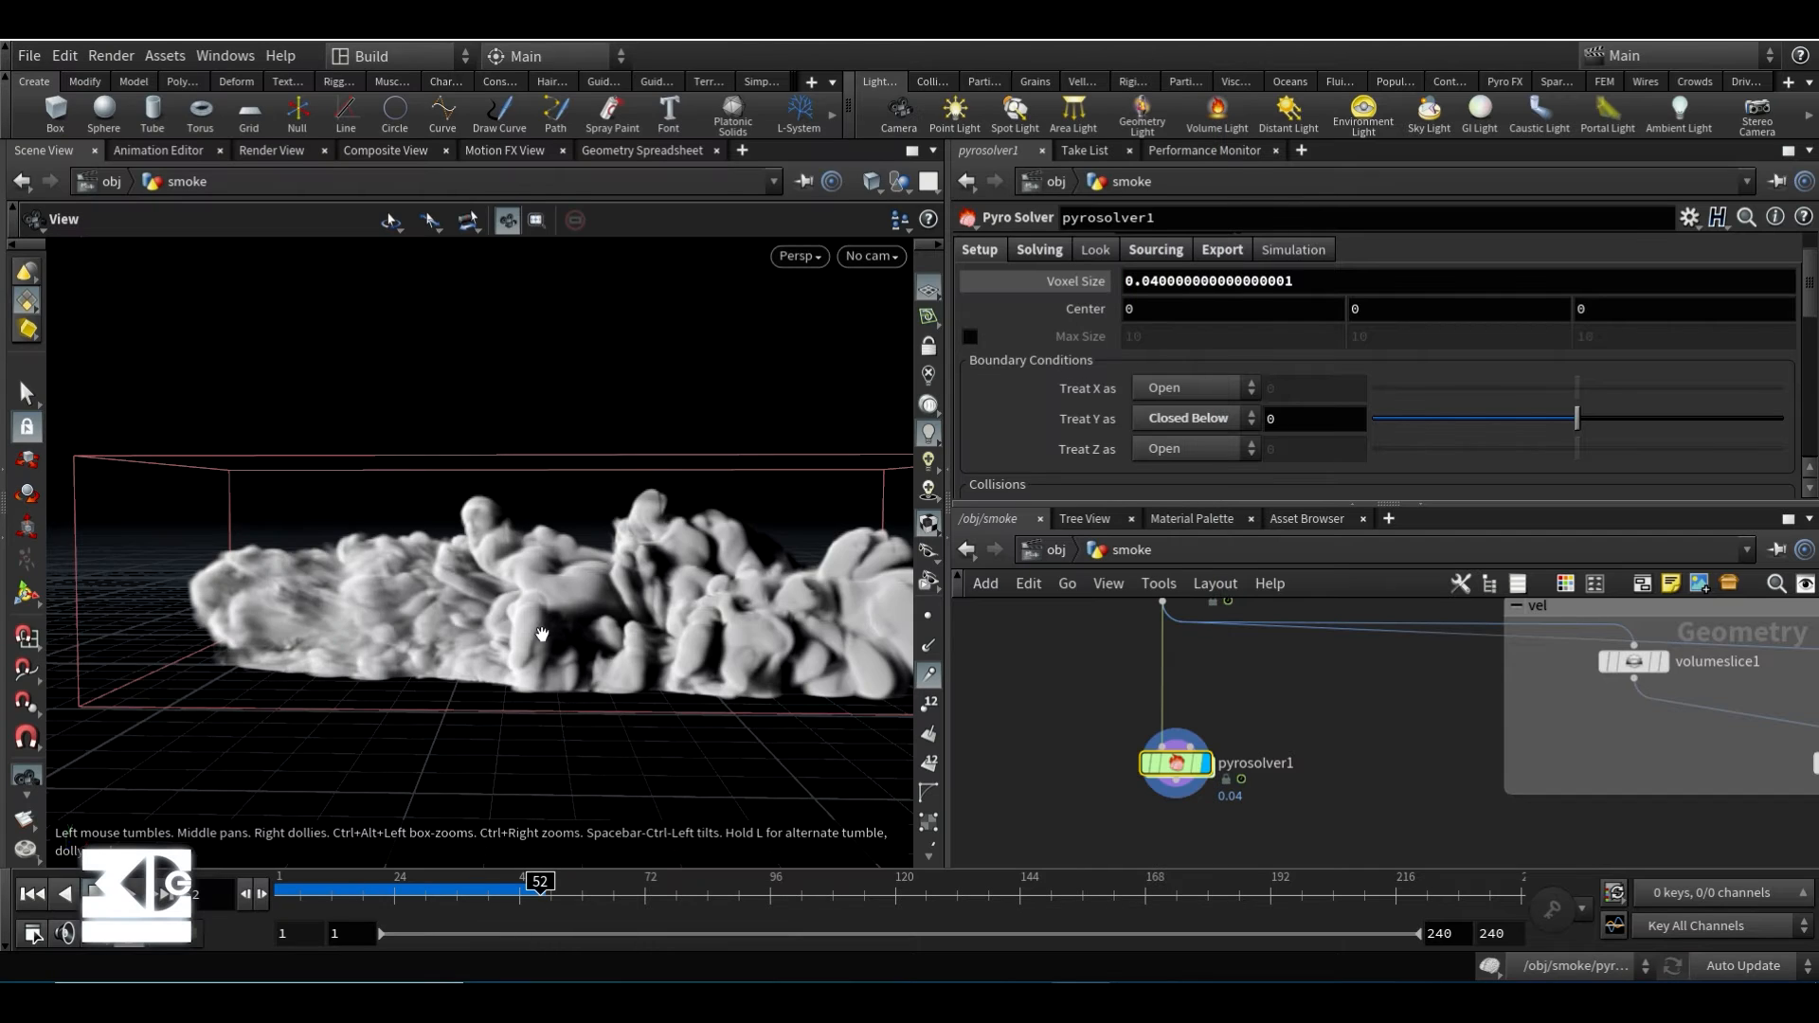
# - Add a Gas Disturb node inside pyrosolver1's FORCES network, above force_output
pyautogui.moveTo(560, 620); pyautogui.dragTo(445, 620, button='middle')
pyautogui.moveTo(403, 618); pyautogui.dragTo(545, 580, button='right')
pyautogui.scroll(-1, 1385, 689)
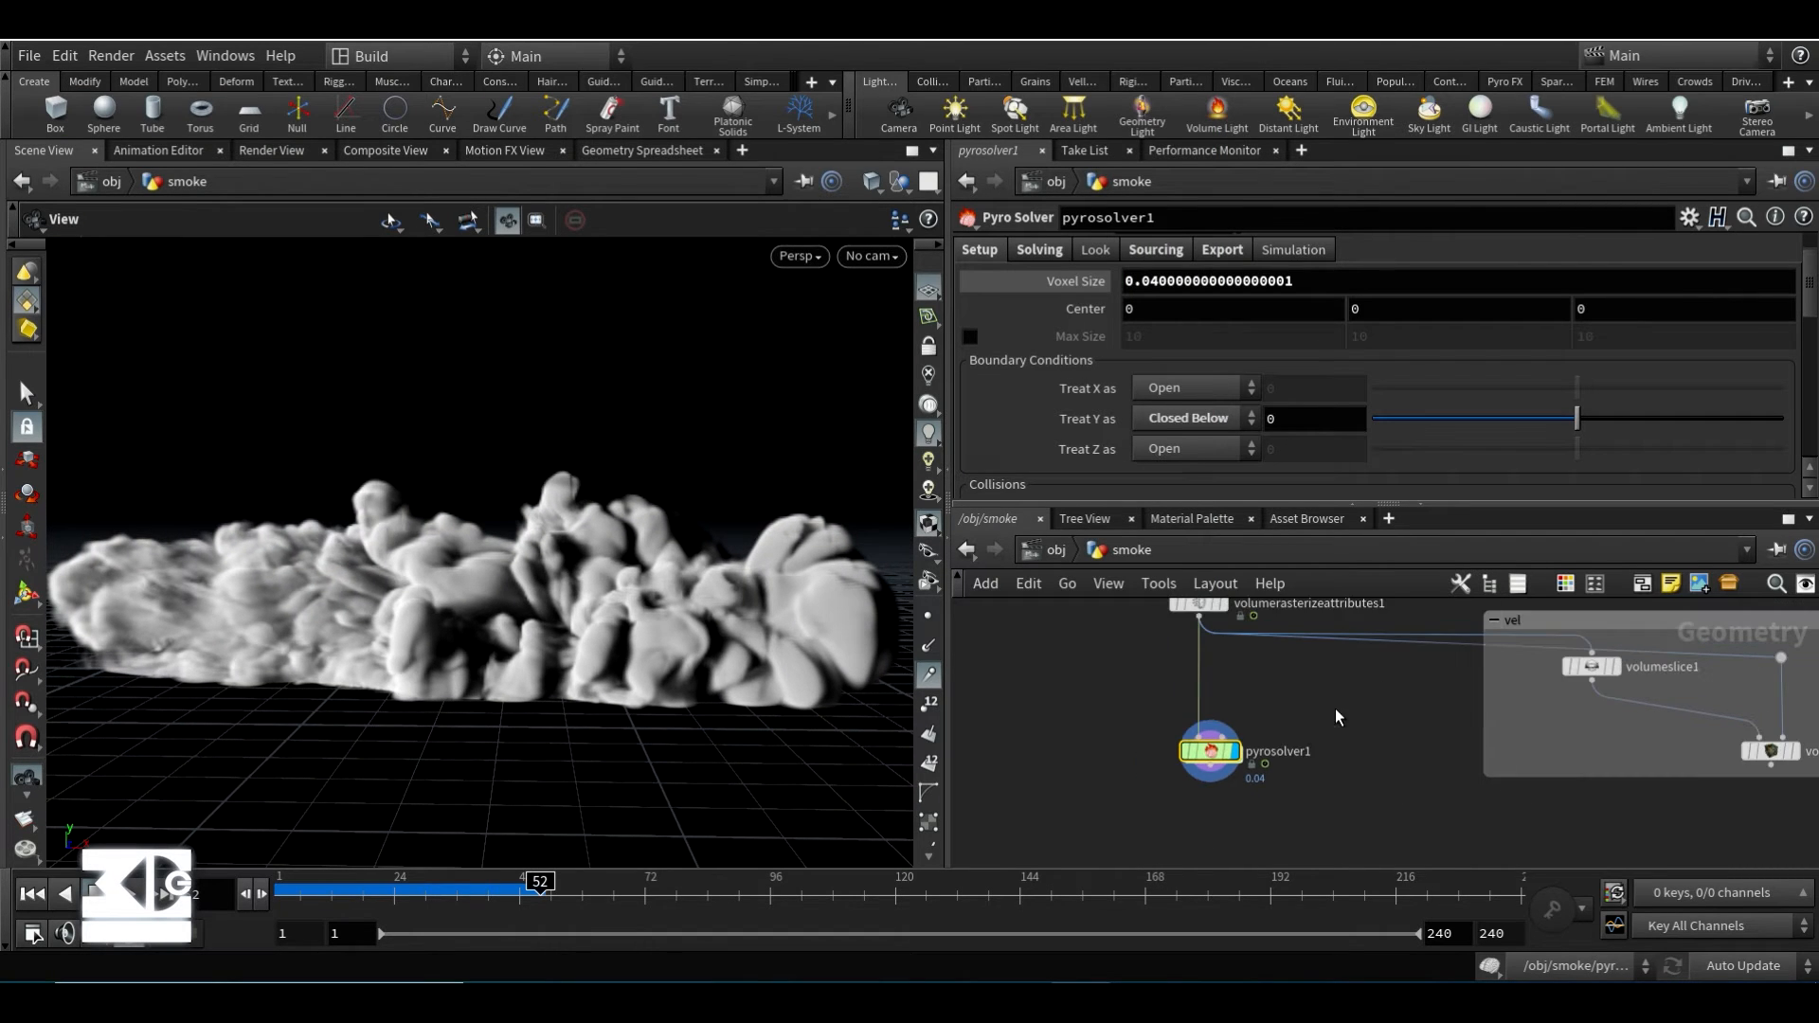
pyautogui.doubleClick(1210, 756)
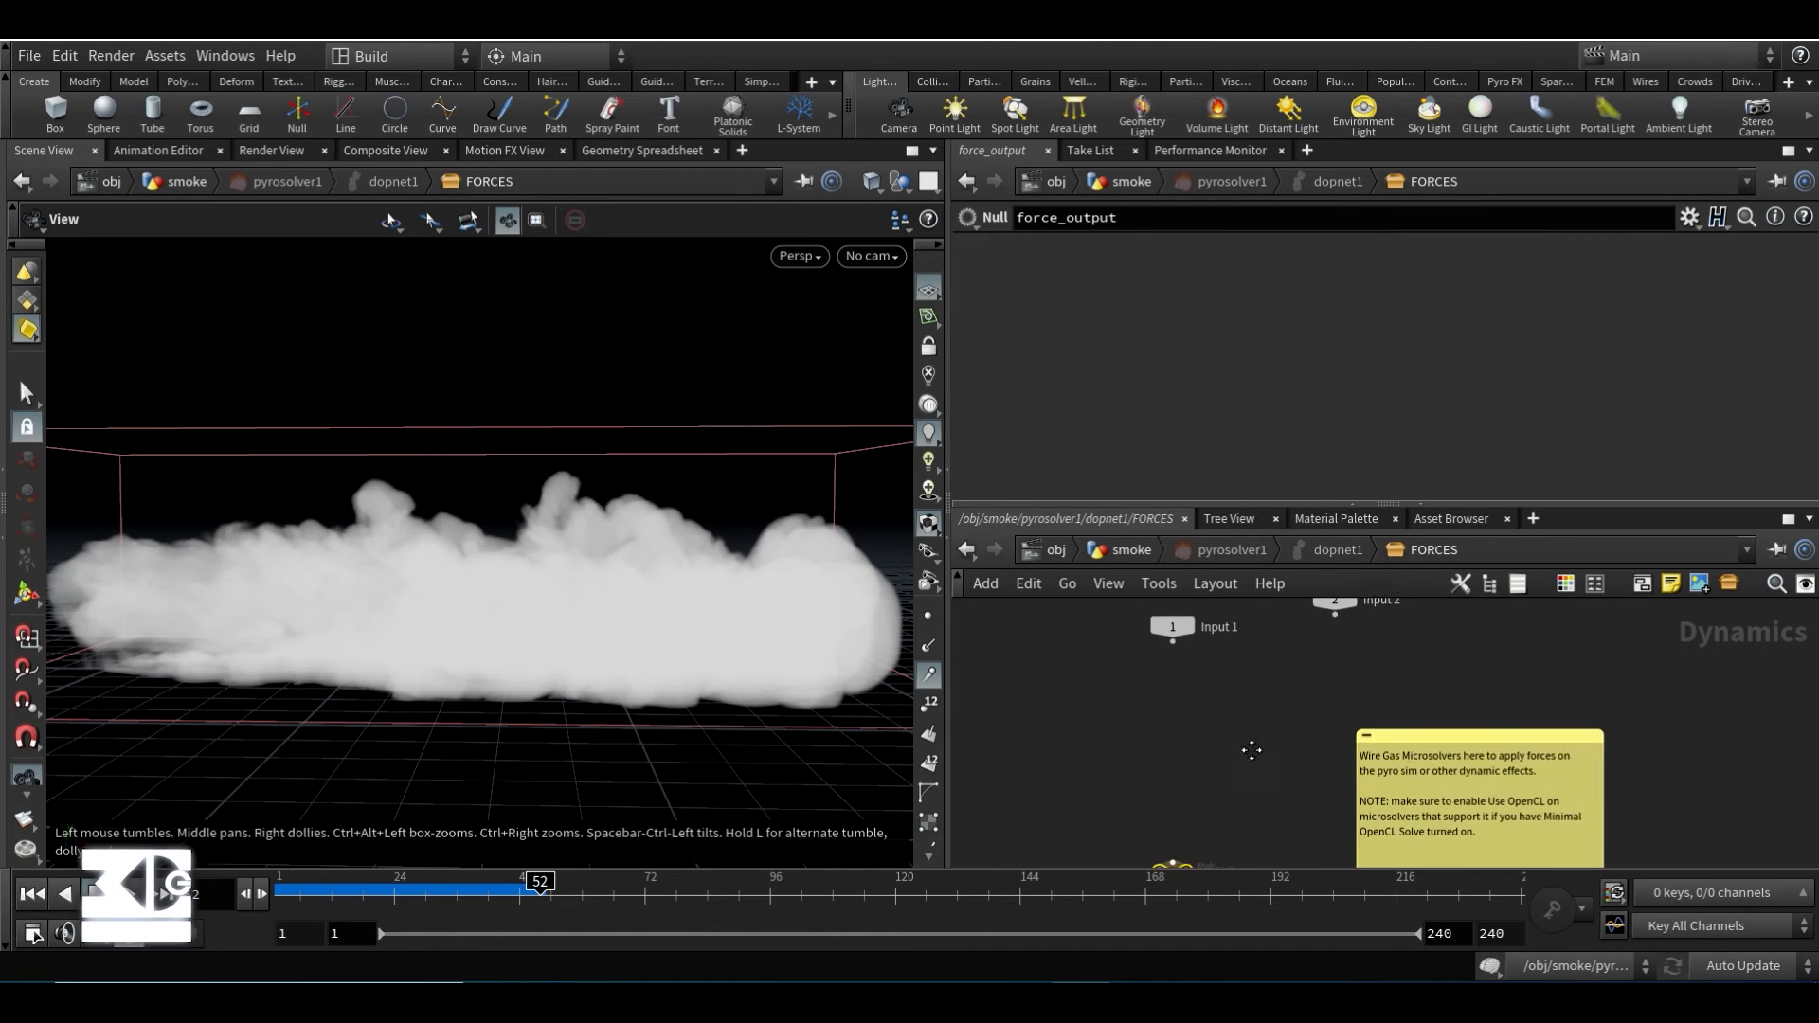
pyautogui.moveTo(1252, 750); pyautogui.dragTo(1143, 732, button='middle')
pyautogui.moveTo(968, 735); pyautogui.dragTo(1166, 734, button='middle')
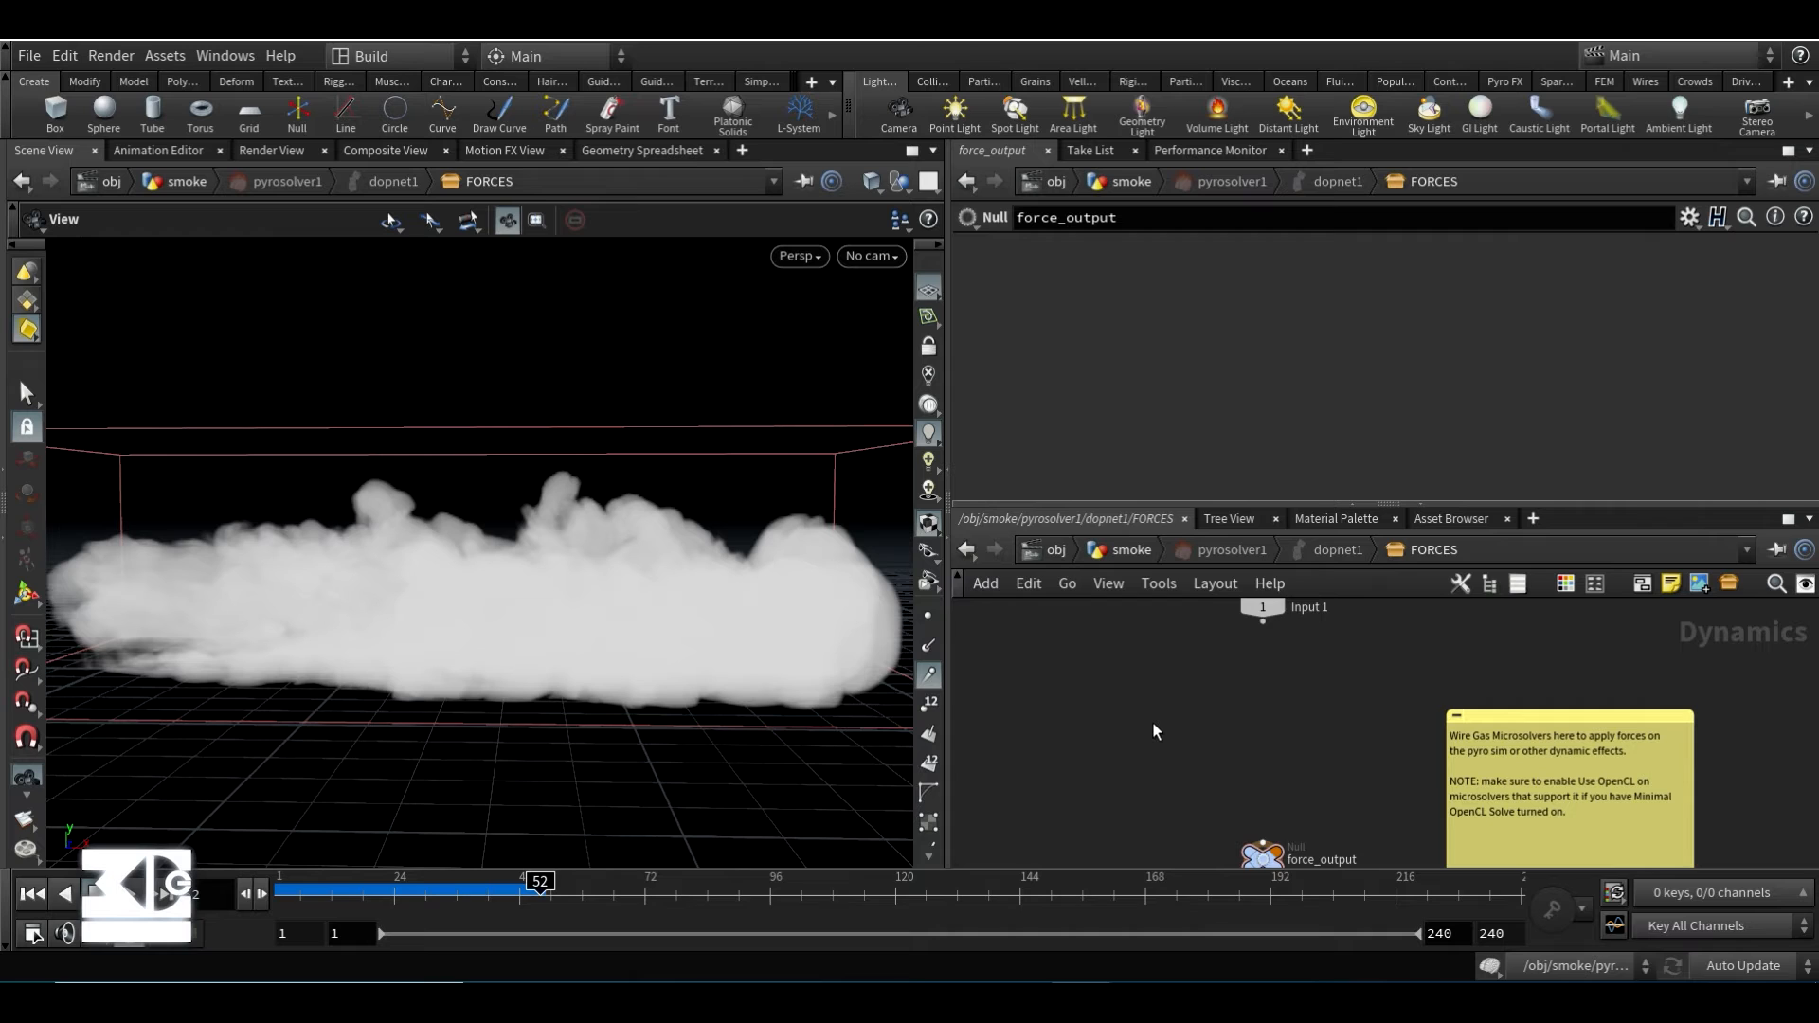
pyautogui.press('Tab')
pyautogui.write('gas d')
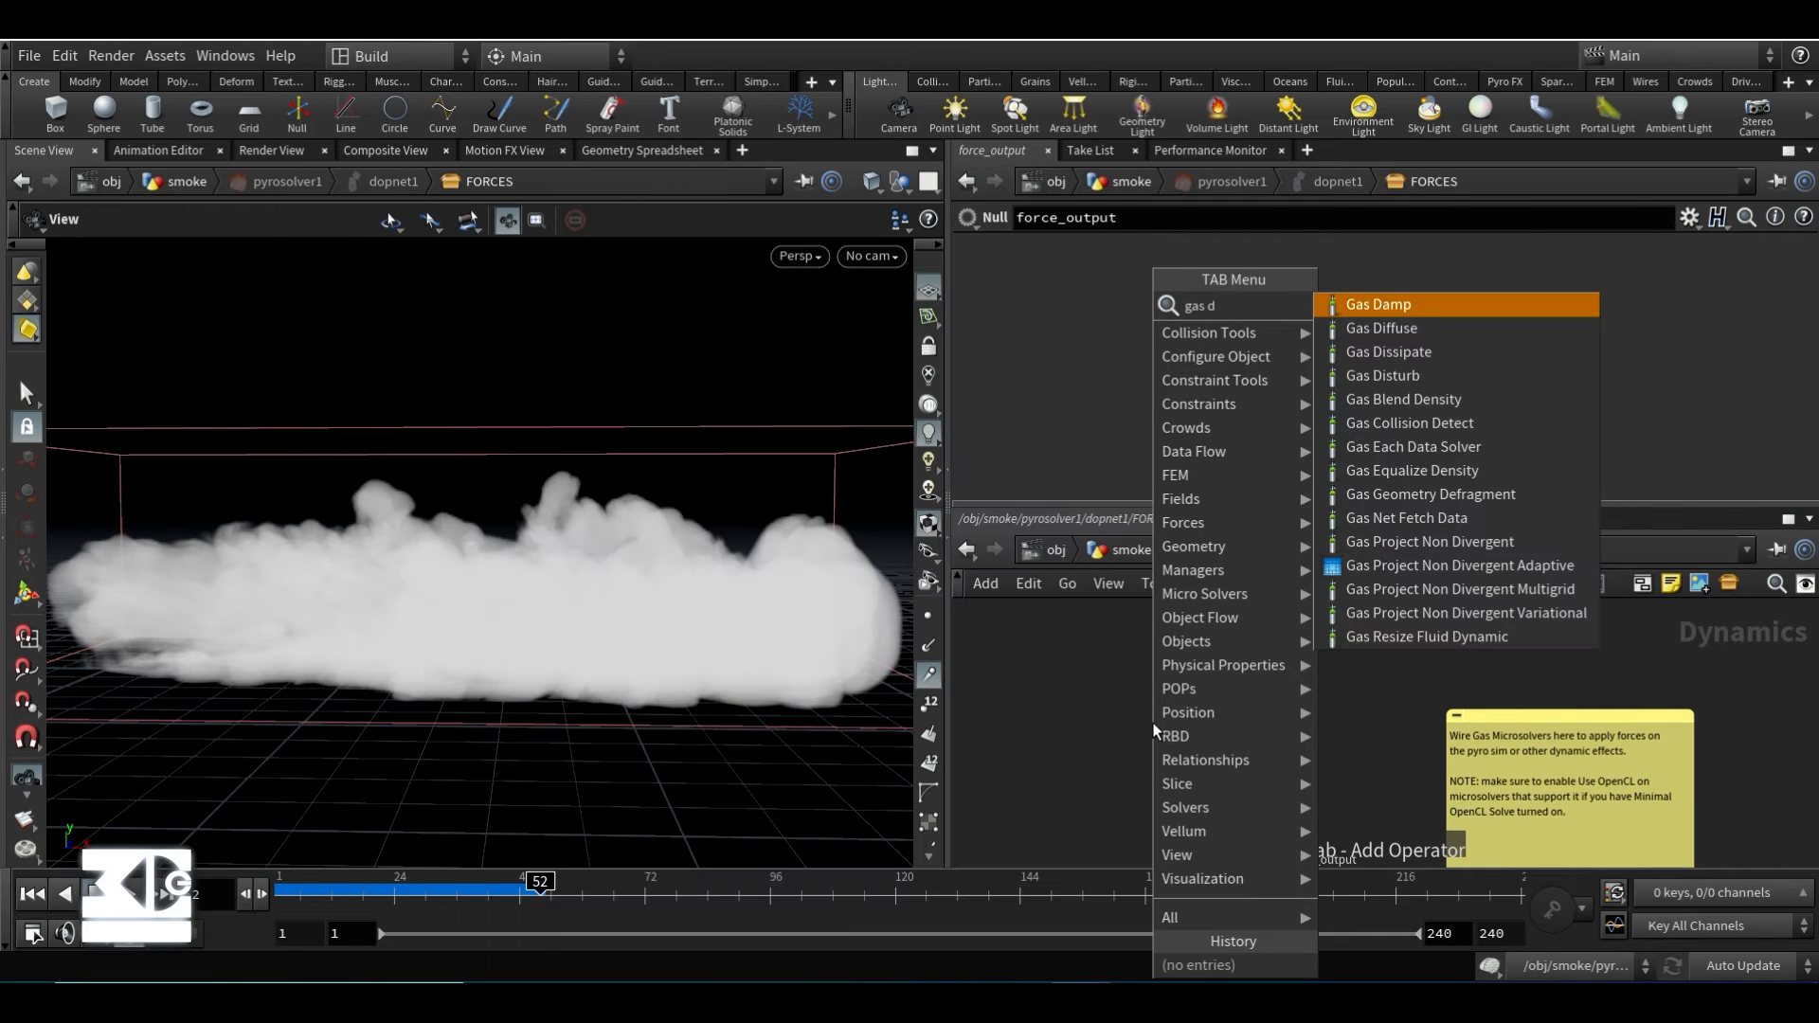
pyautogui.click(1421, 377)
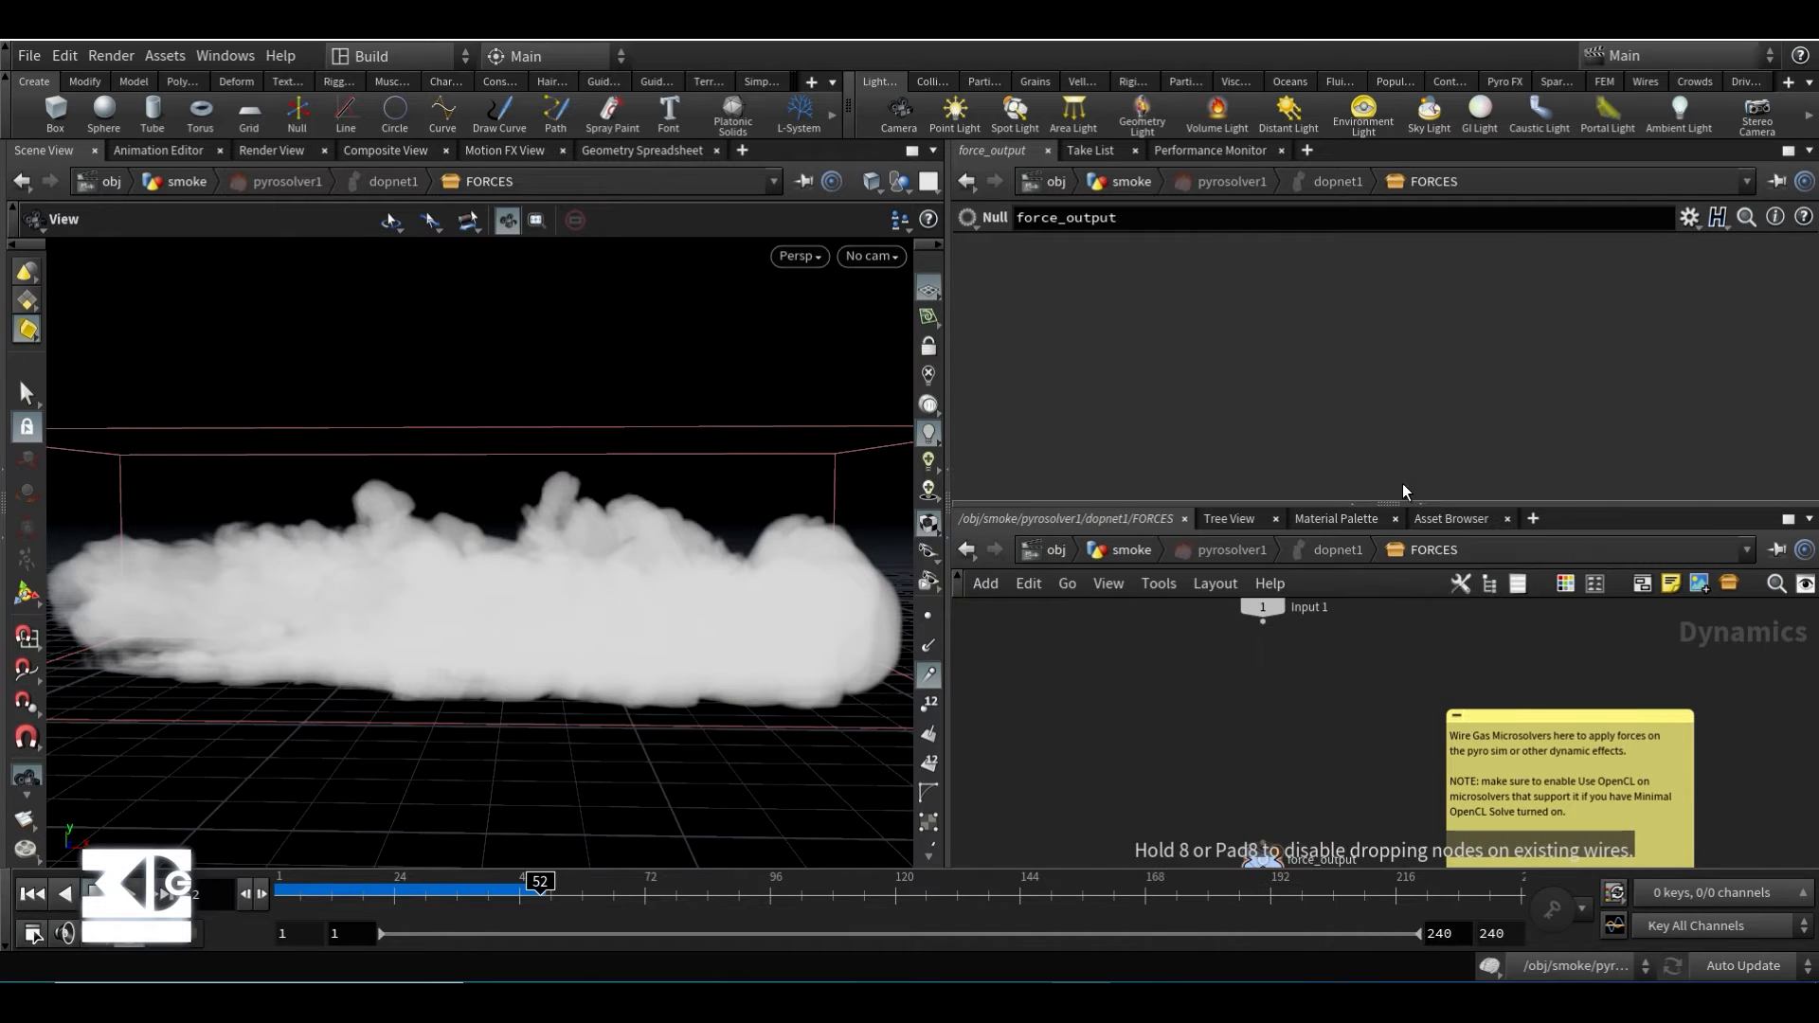
pyautogui.click(1156, 718)
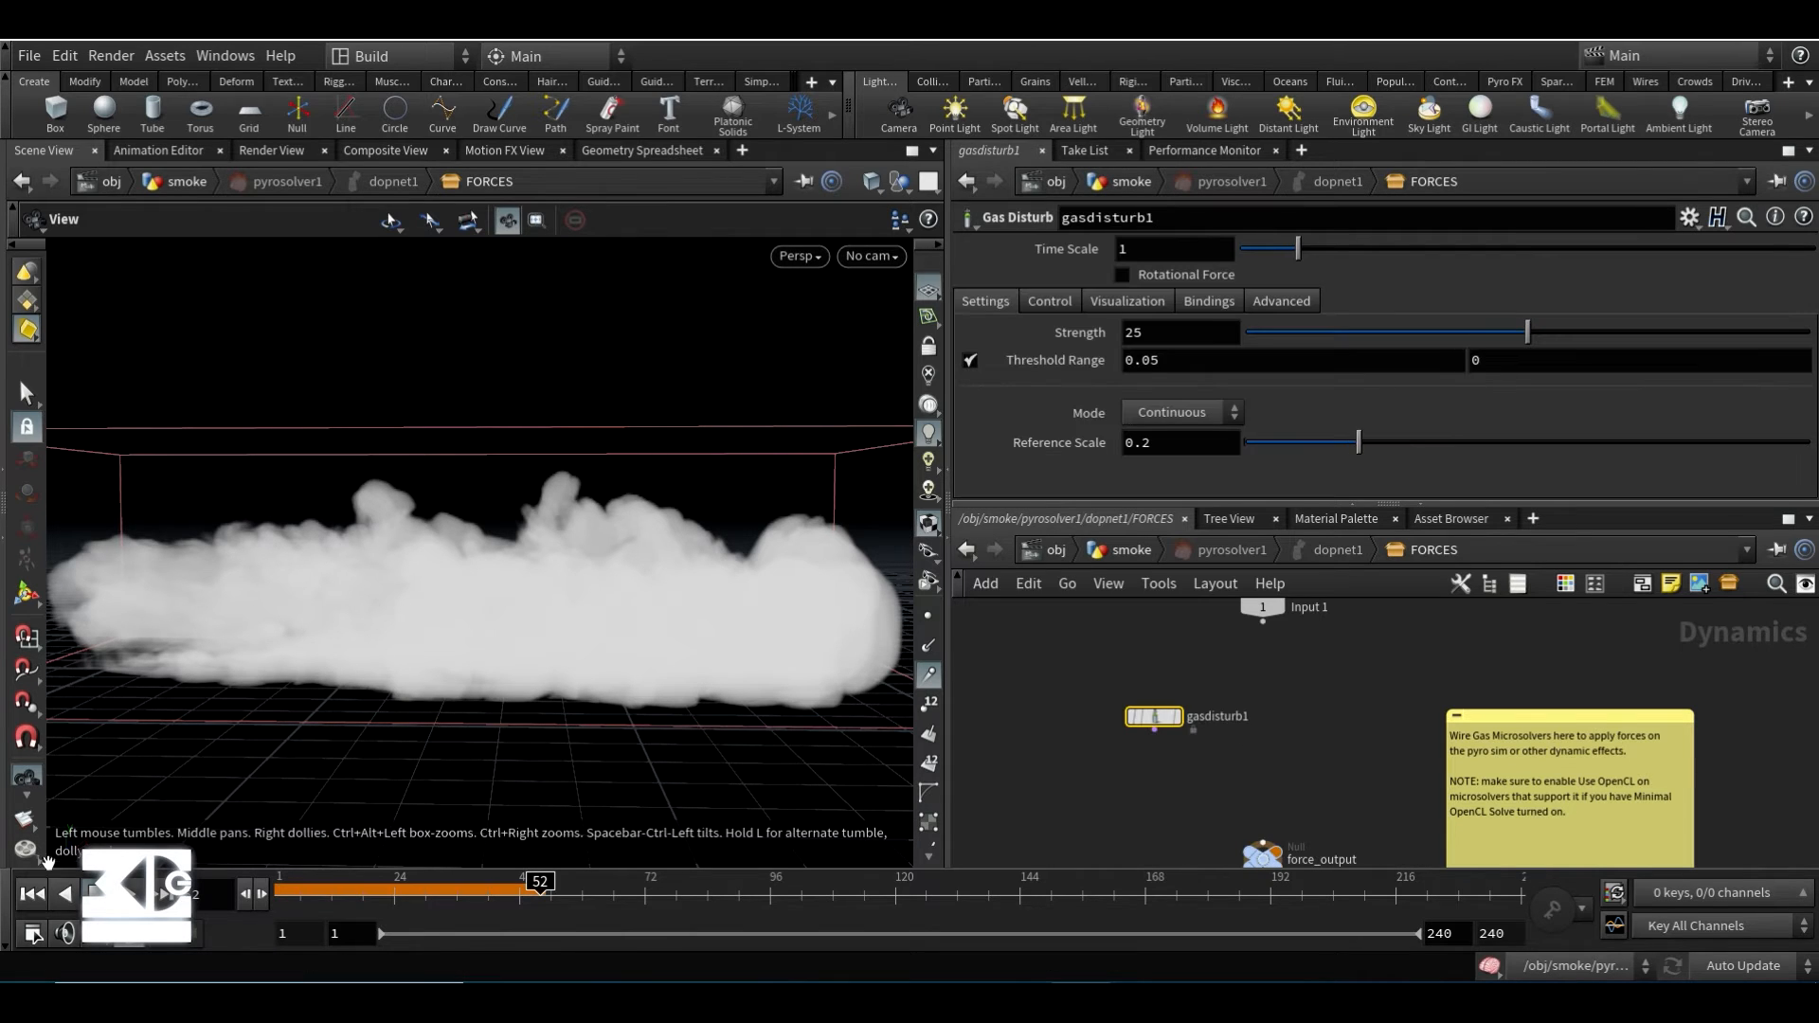
# - Return to the first frame and set gasdisturb1's Strength to 0.1 and Reference Scale to 0.4
pyautogui.click(32, 895)
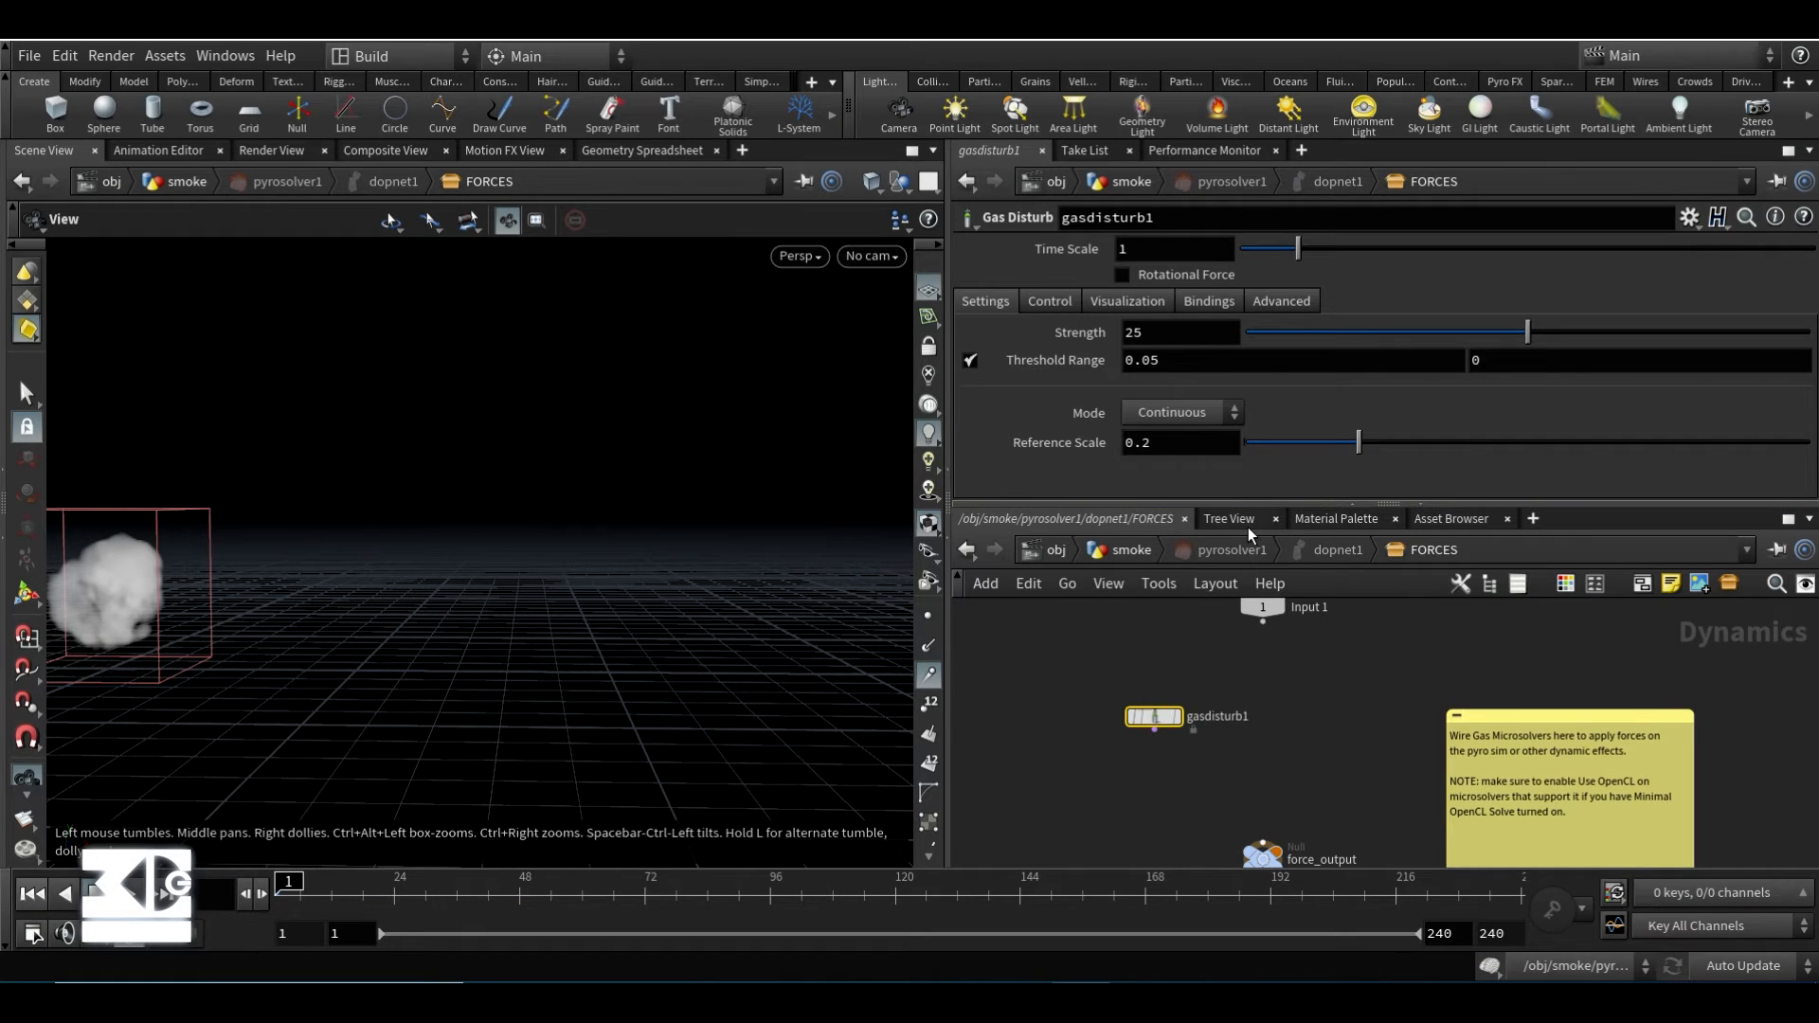
pyautogui.moveTo(1184, 334); pyautogui.dragTo(837, 347)
pyautogui.write('.1')
pyautogui.press('Return')
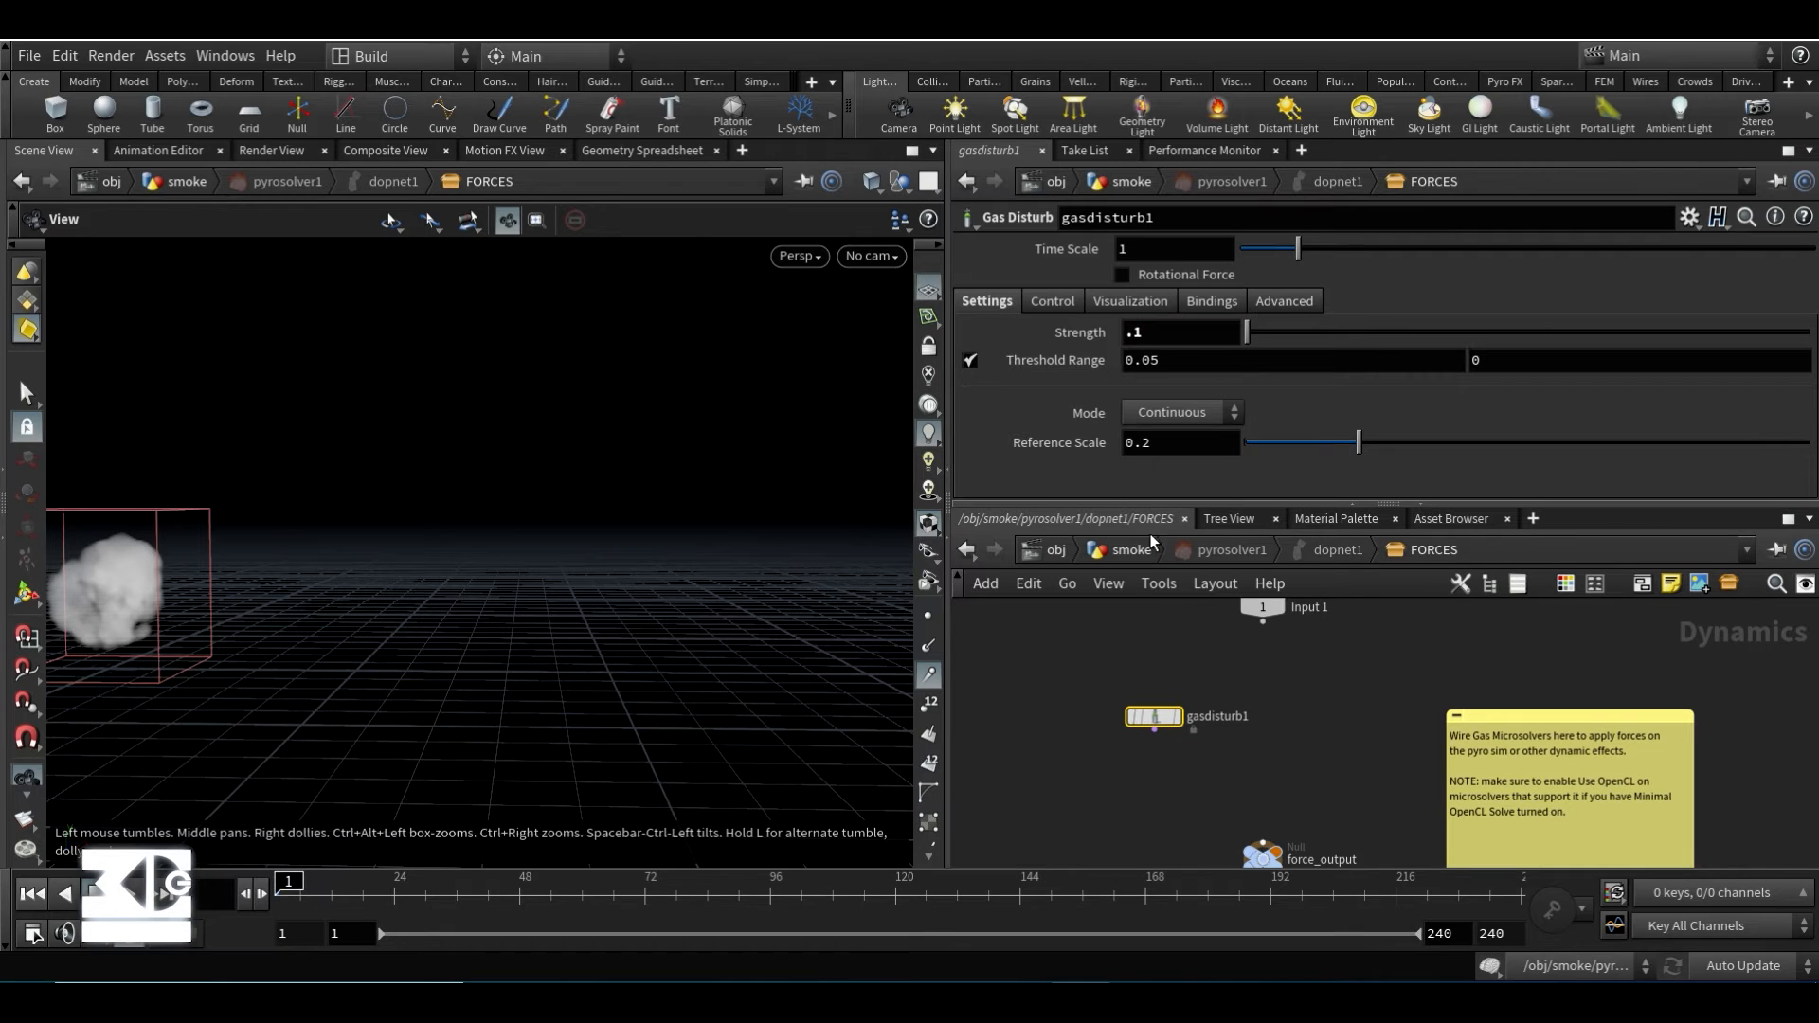
pyautogui.click(1179, 442)
pyautogui.press('BackSpace')
pyautogui.write('4')
pyautogui.press('Return')
# - Duplicate gasdisturb1 beside the original and move the sticky note clear of the nodes
pyautogui.keyDown('alt'); pyautogui.moveTo(1184, 722); pyautogui.dragTo(1319, 719); pyautogui.keyUp('alt')
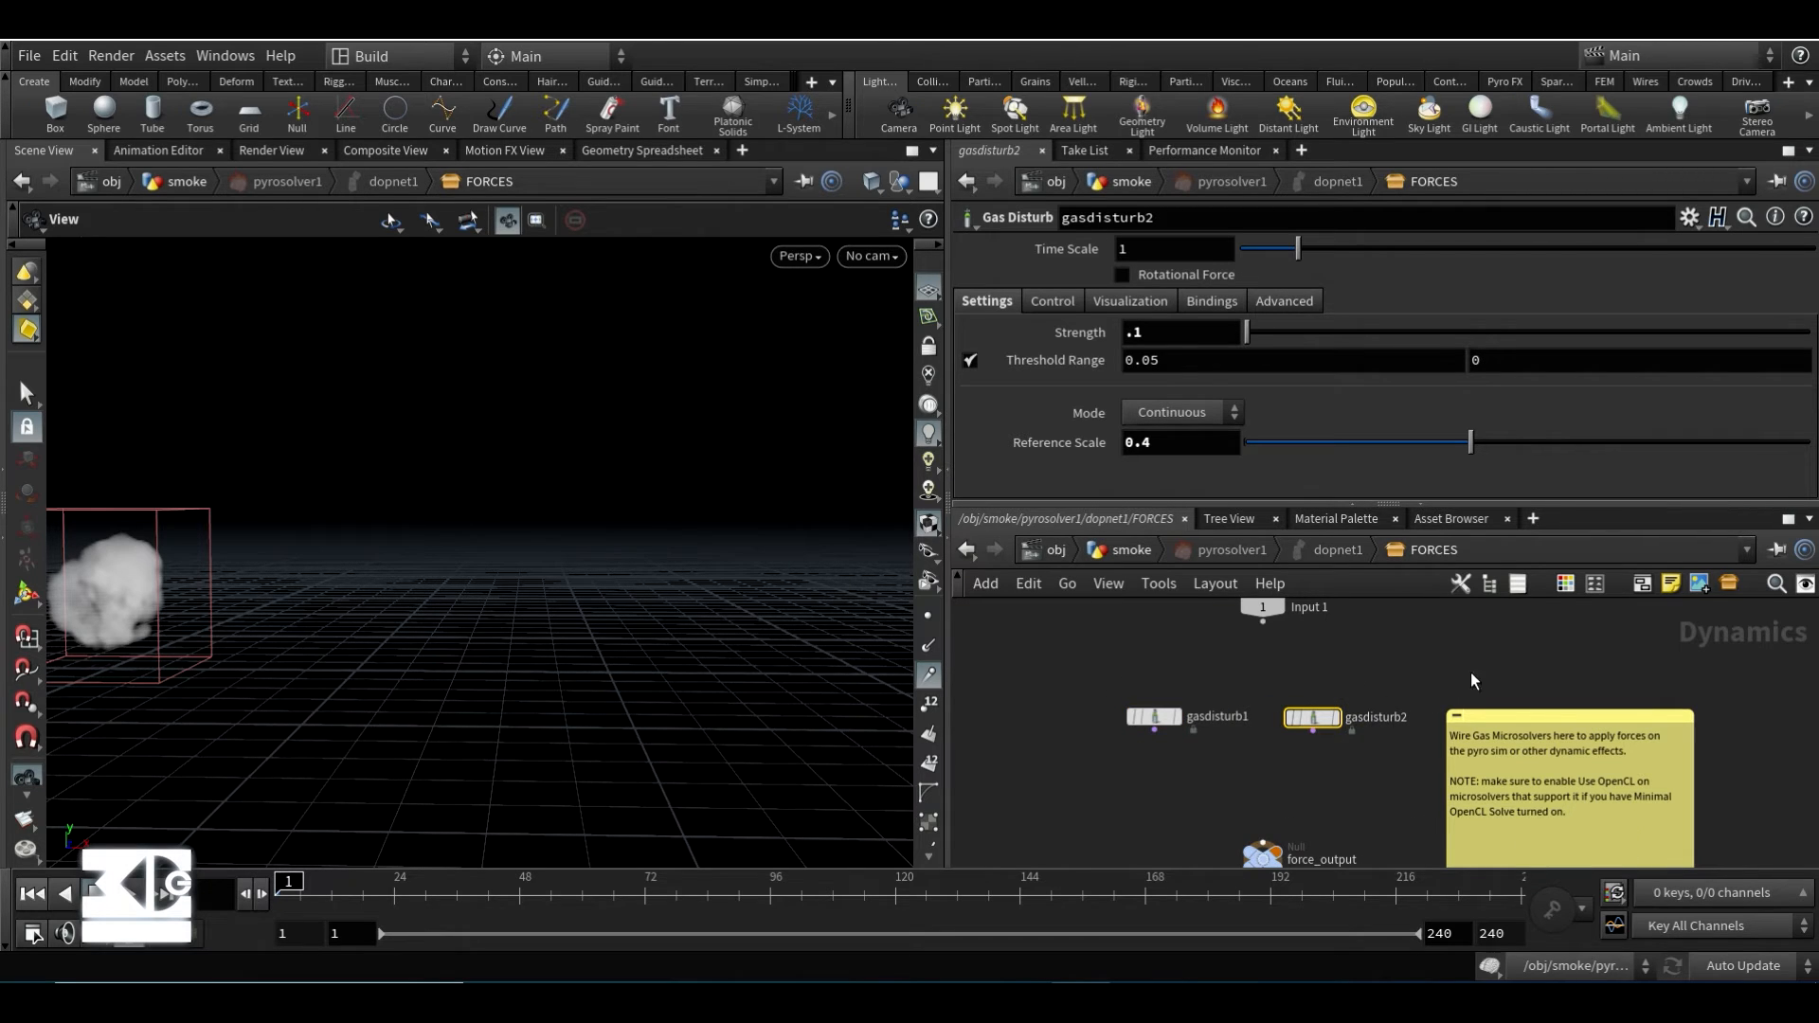
pyautogui.moveTo(1508, 706); pyautogui.dragTo(1647, 651)
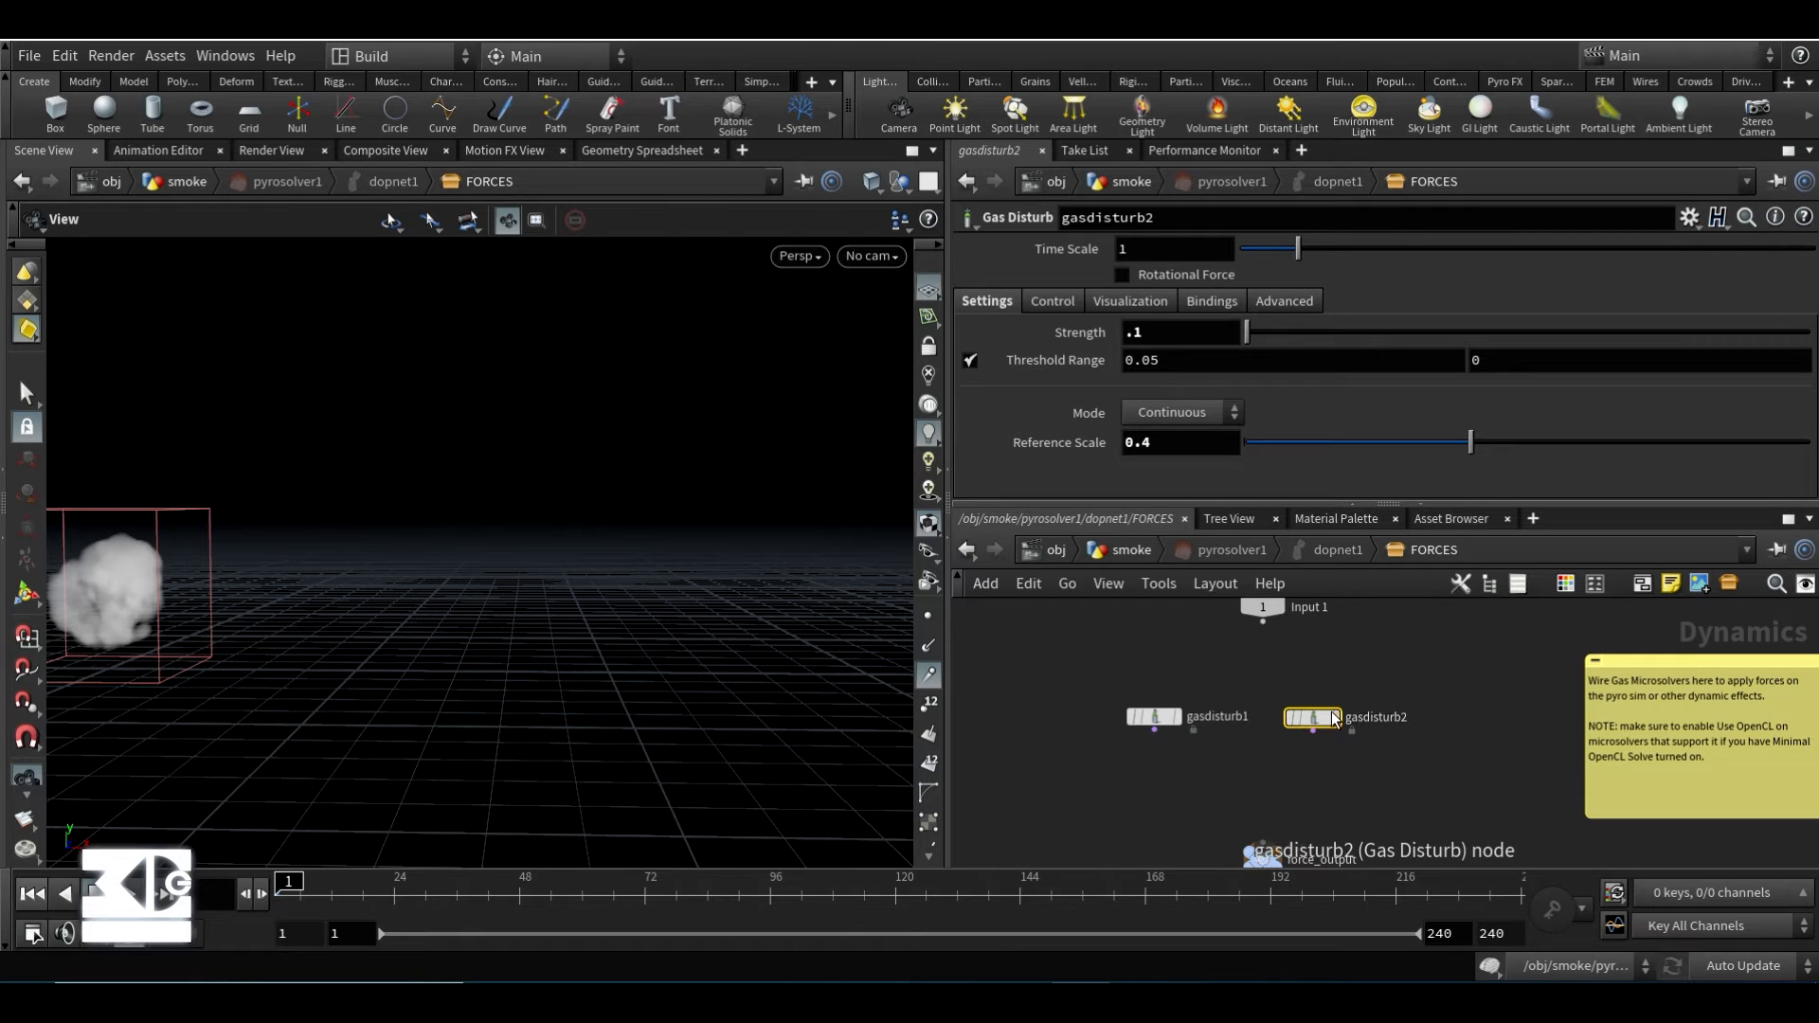
pyautogui.moveTo(1326, 718)
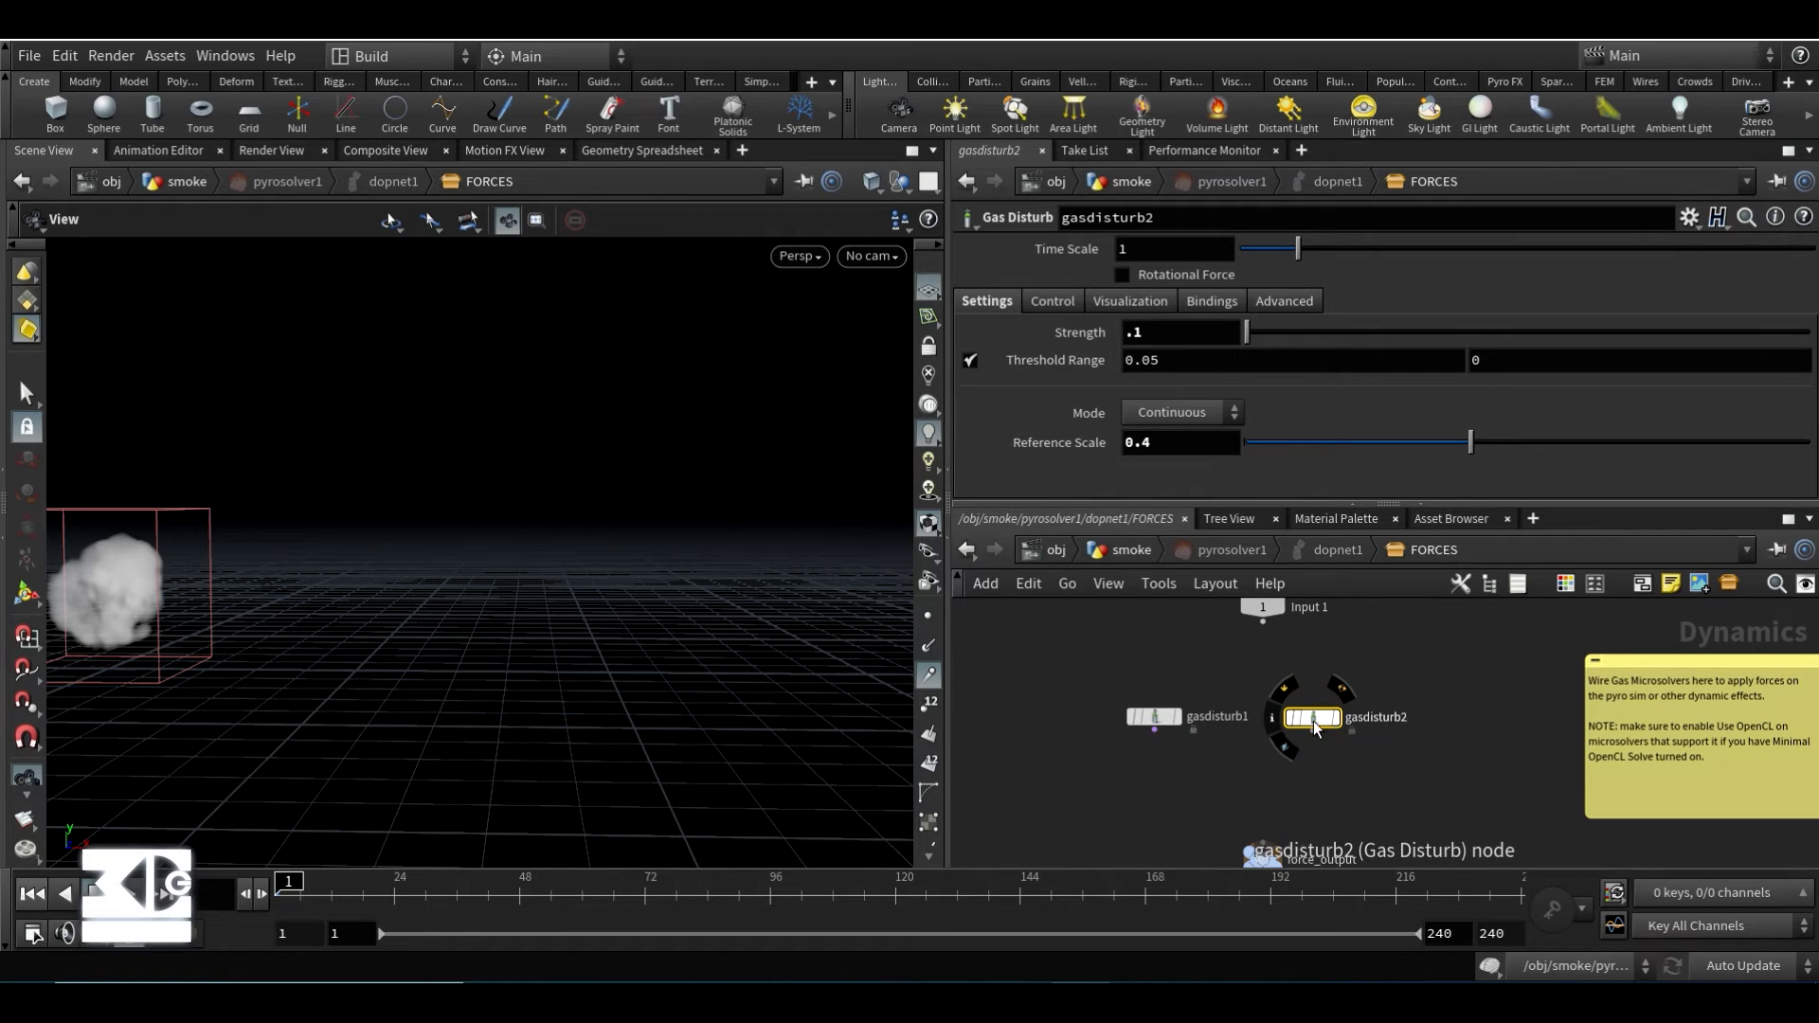
pyautogui.moveTo(1315, 727); pyautogui.dragTo(1339, 726)
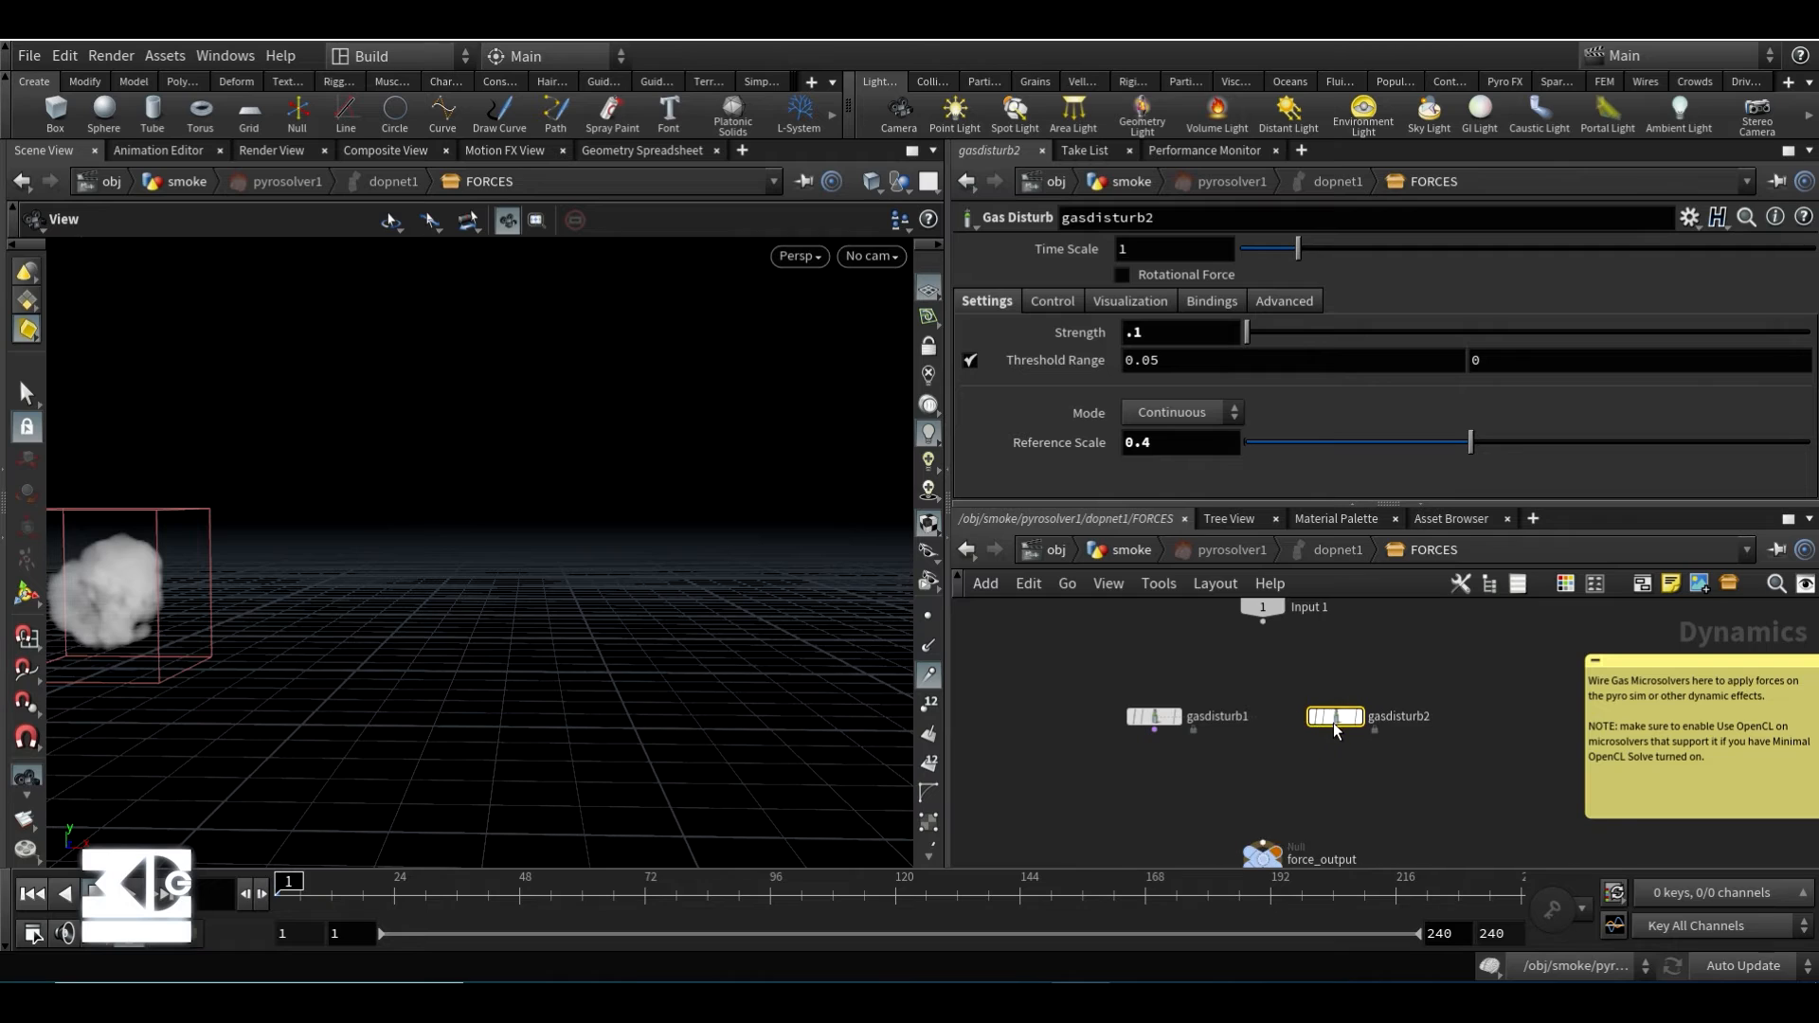
# - Set gasdisturb2's Strength to 0.2 and Reference Scale to 0.2
pyautogui.click(1163, 334)
pyautogui.press('BackSpace')
pyautogui.write('2')
pyautogui.press('Return')
pyautogui.moveTo(1155, 447); pyautogui.dragTo(1140, 445)
pyautogui.write('2')
pyautogui.press('Return')
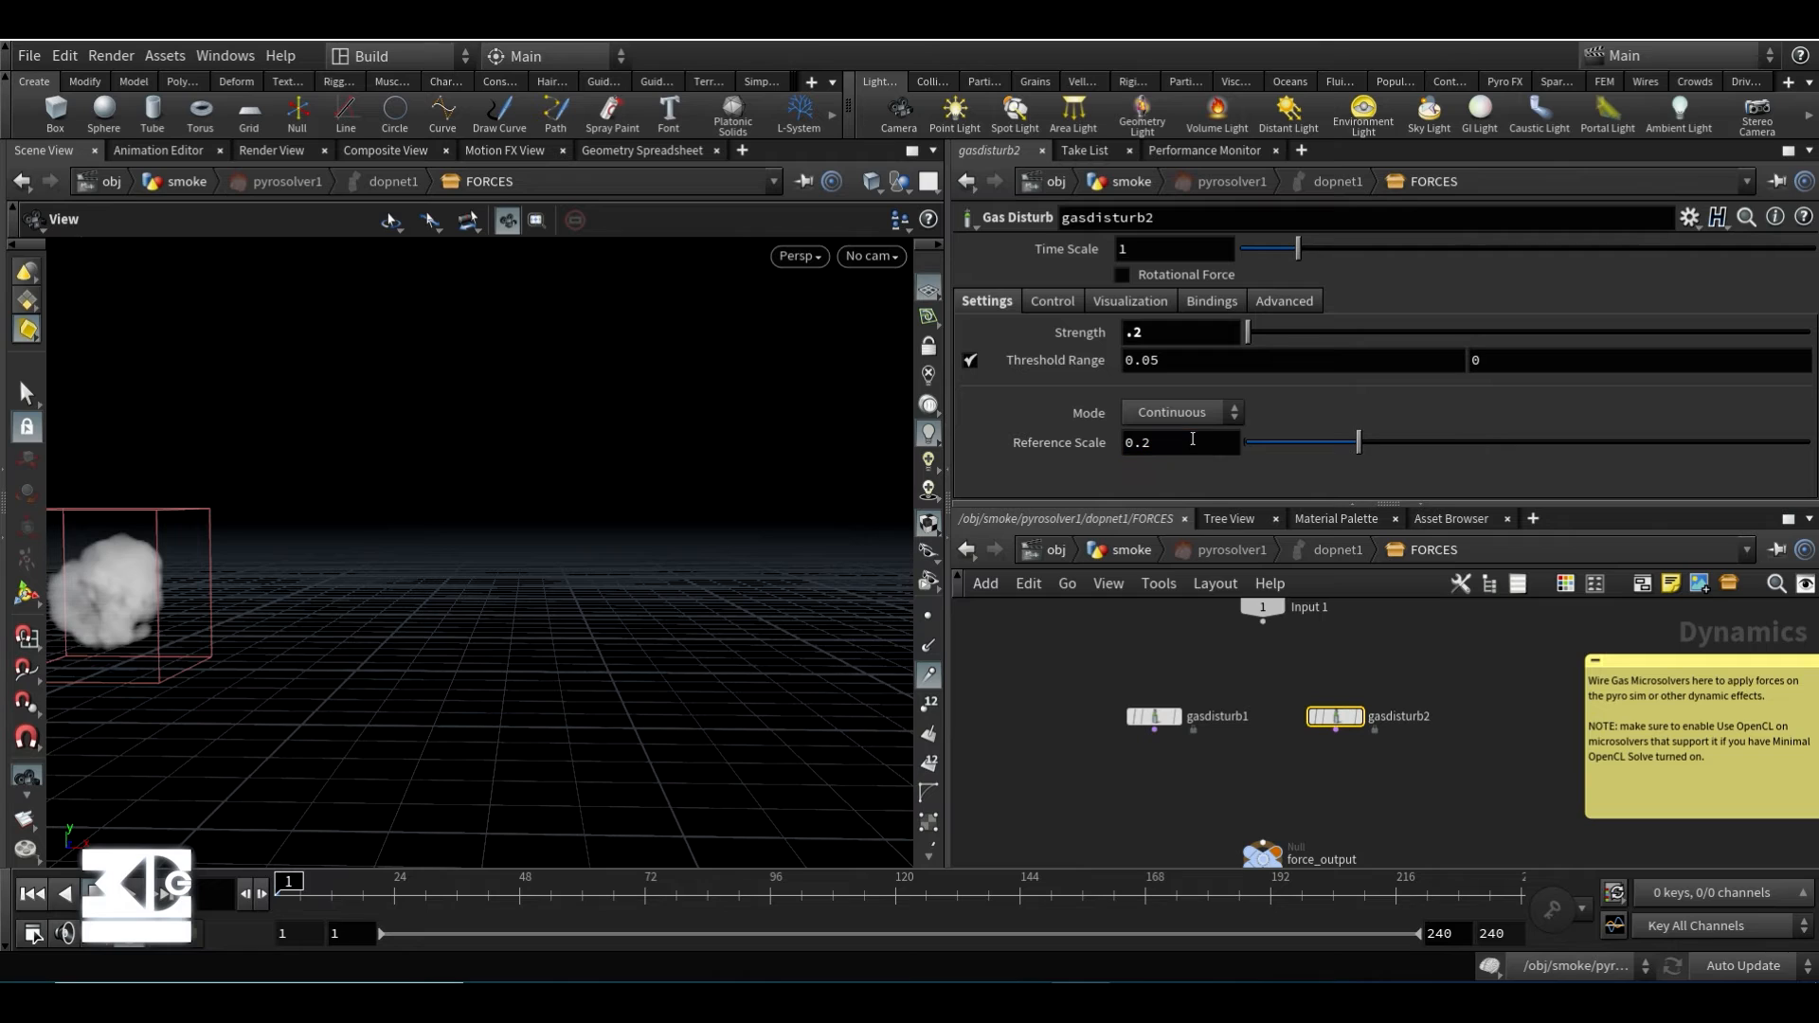
# - Duplicate gasdisturb2 as a third node and rename the three Gas Disturb nodes gasdisturb_big, gasdisturb_med and gasdisturb_small
pyautogui.keyDown('alt'); pyautogui.moveTo(1327, 722); pyautogui.dragTo(1270, 788); pyautogui.keyUp('alt')
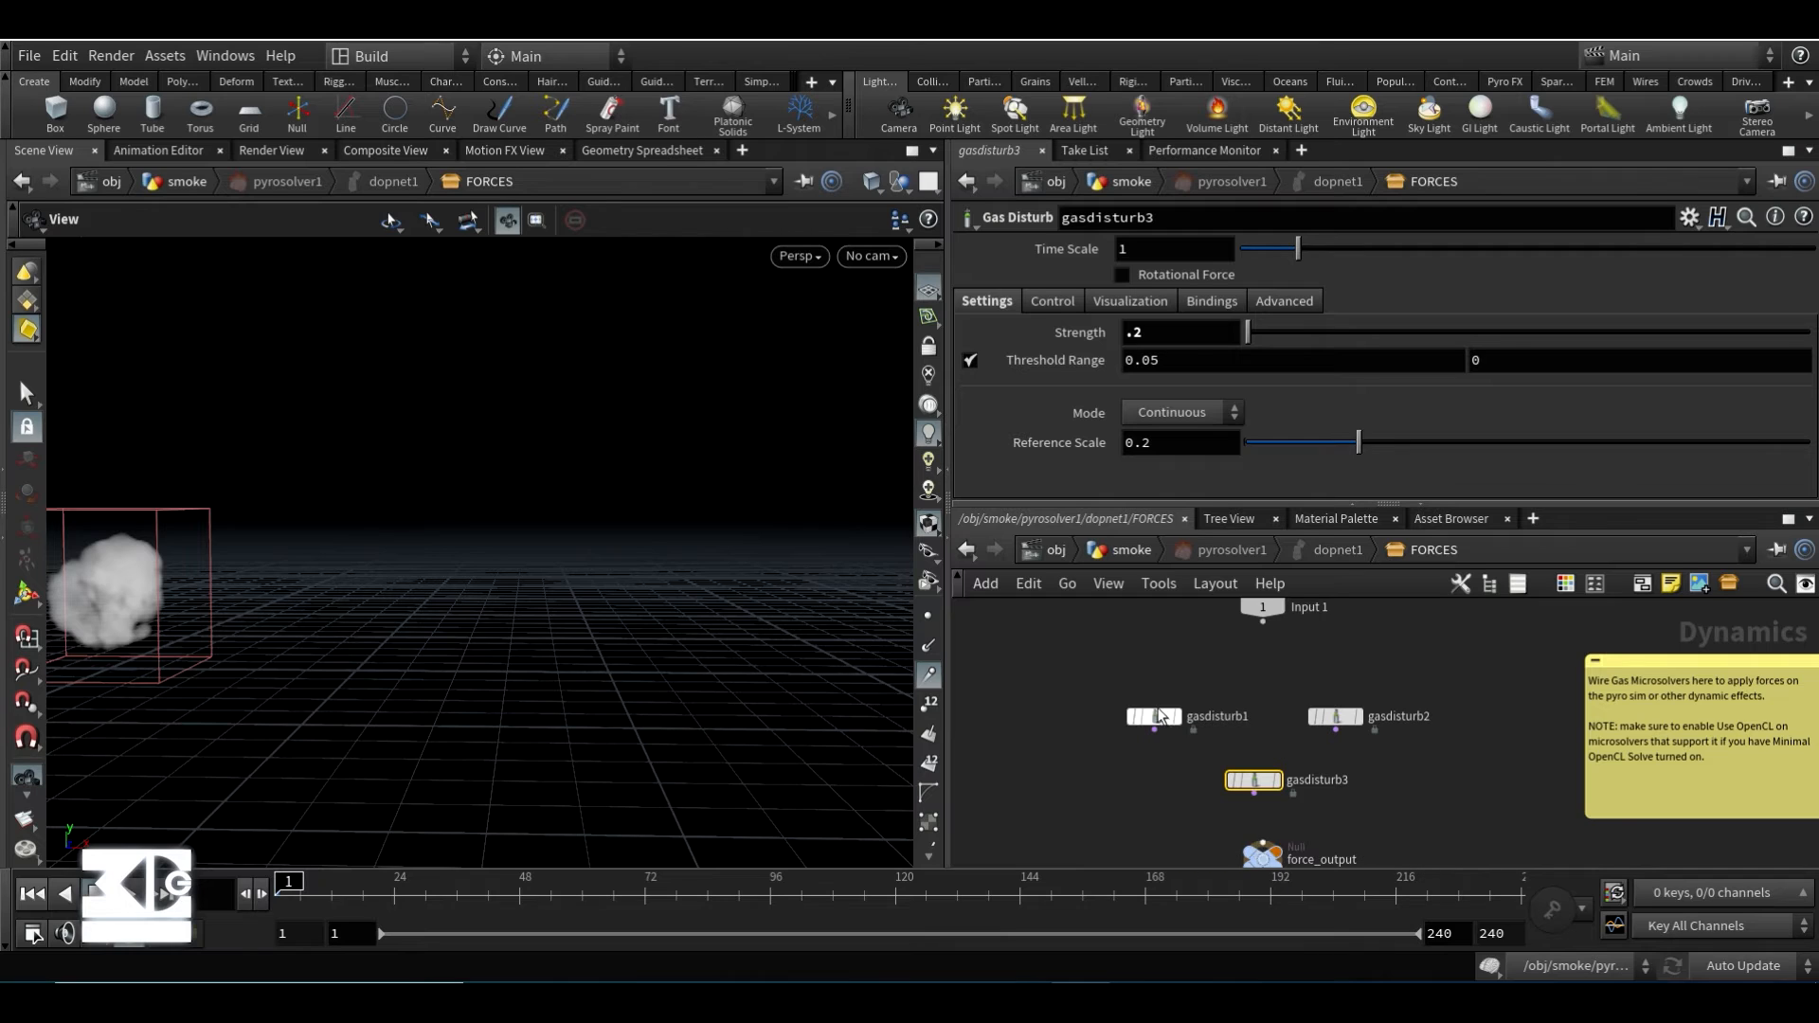
pyautogui.moveTo(1159, 720); pyautogui.dragTo(1087, 666)
pyautogui.click(1165, 663)
pyautogui.click(1176, 662)
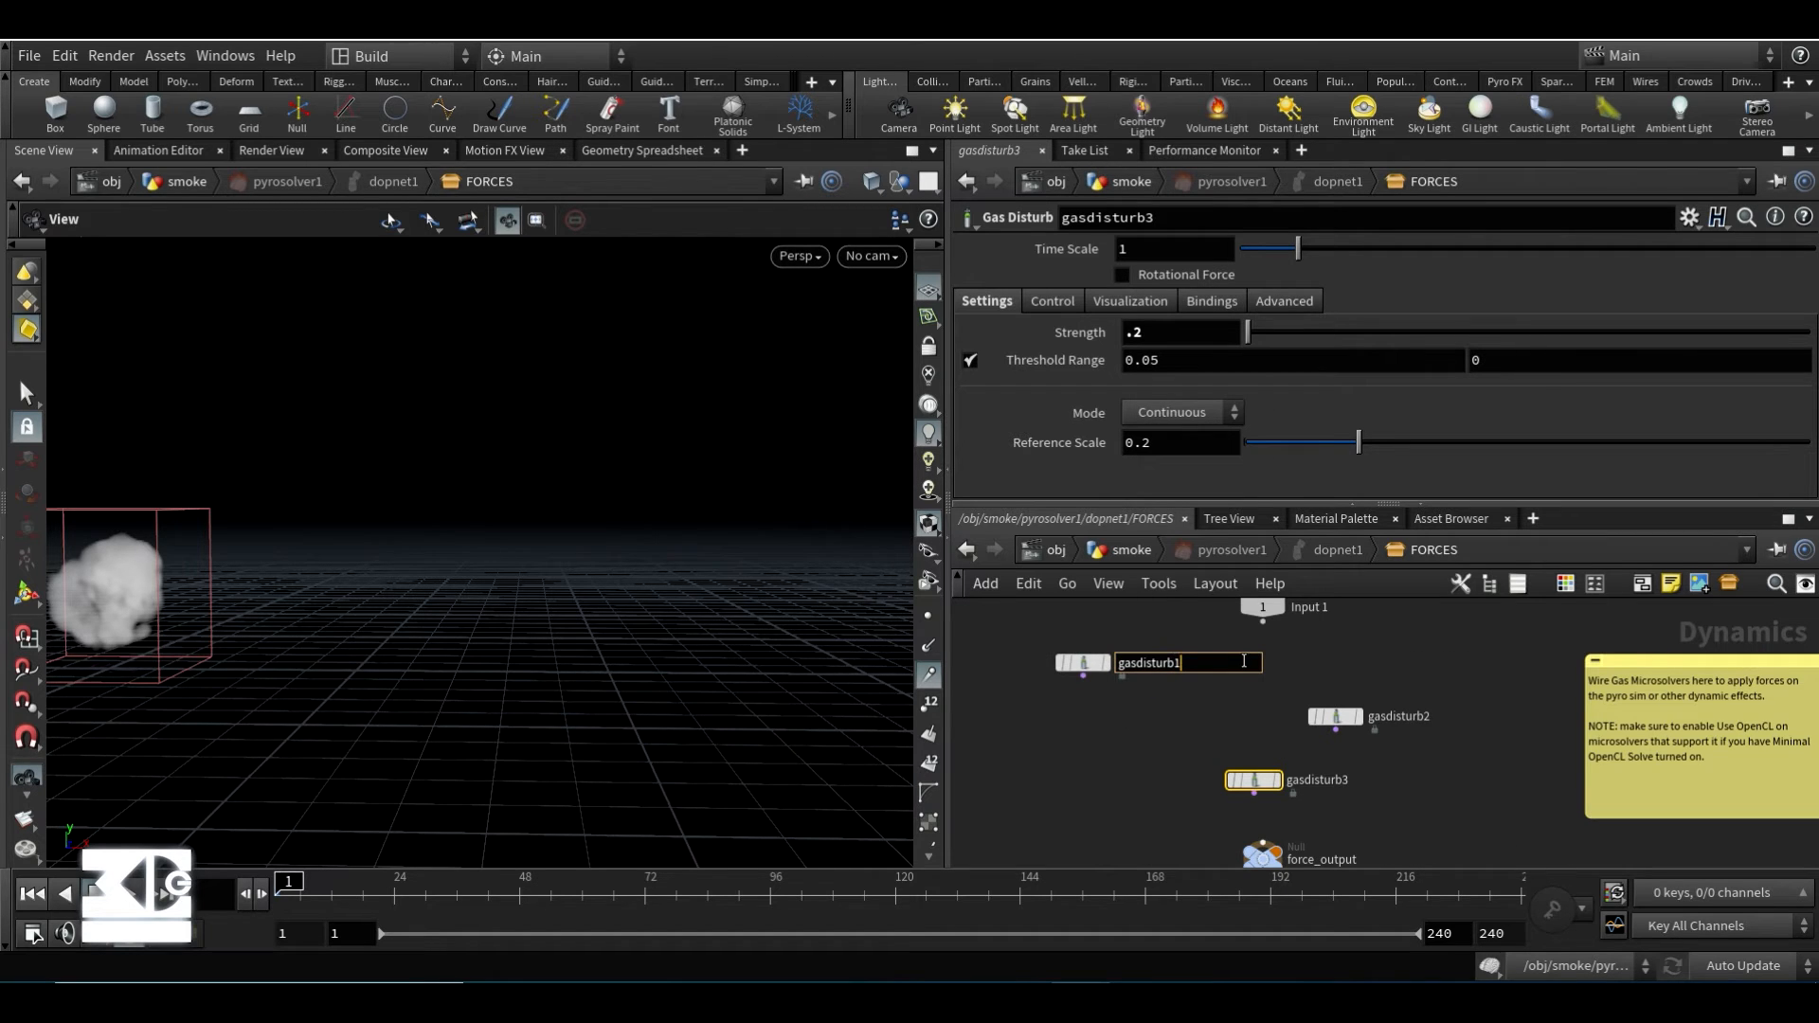
pyautogui.write('_big')
pyautogui.press('Return')
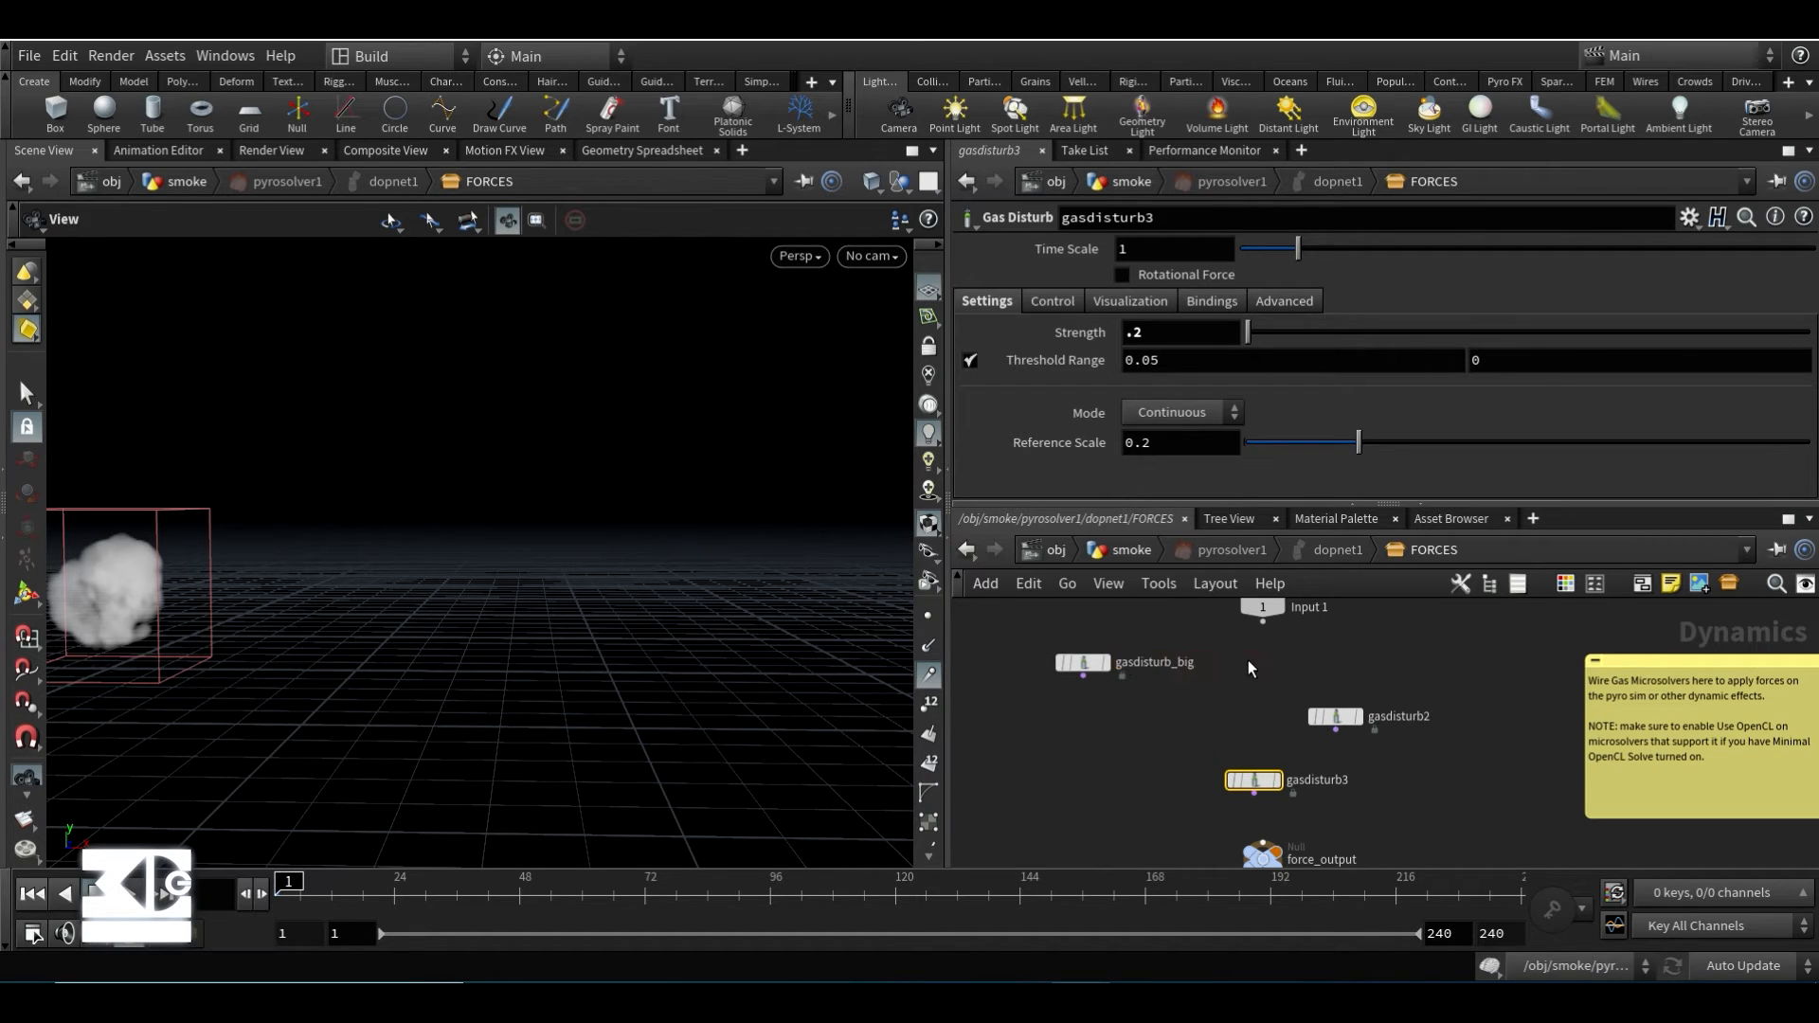
pyautogui.click(1425, 709)
pyautogui.moveTo(1424, 708); pyautogui.dragTo(1484, 715)
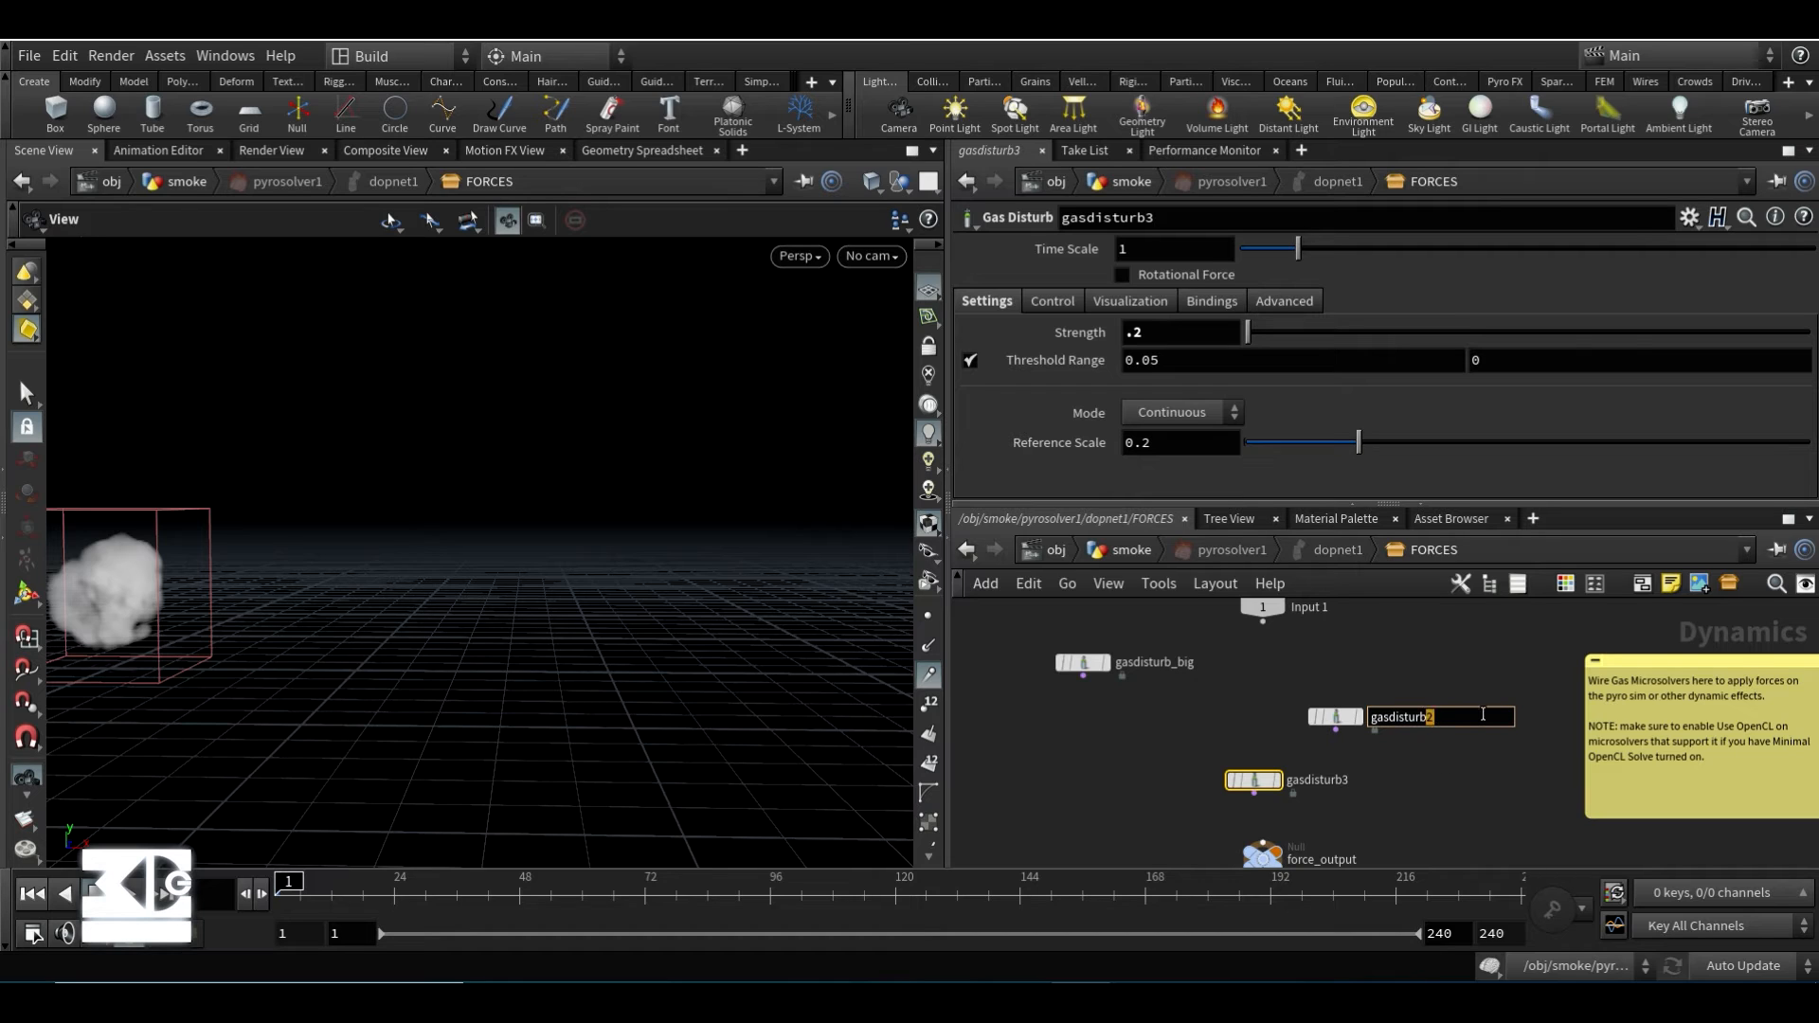
pyautogui.write('_med')
pyautogui.press('Return')
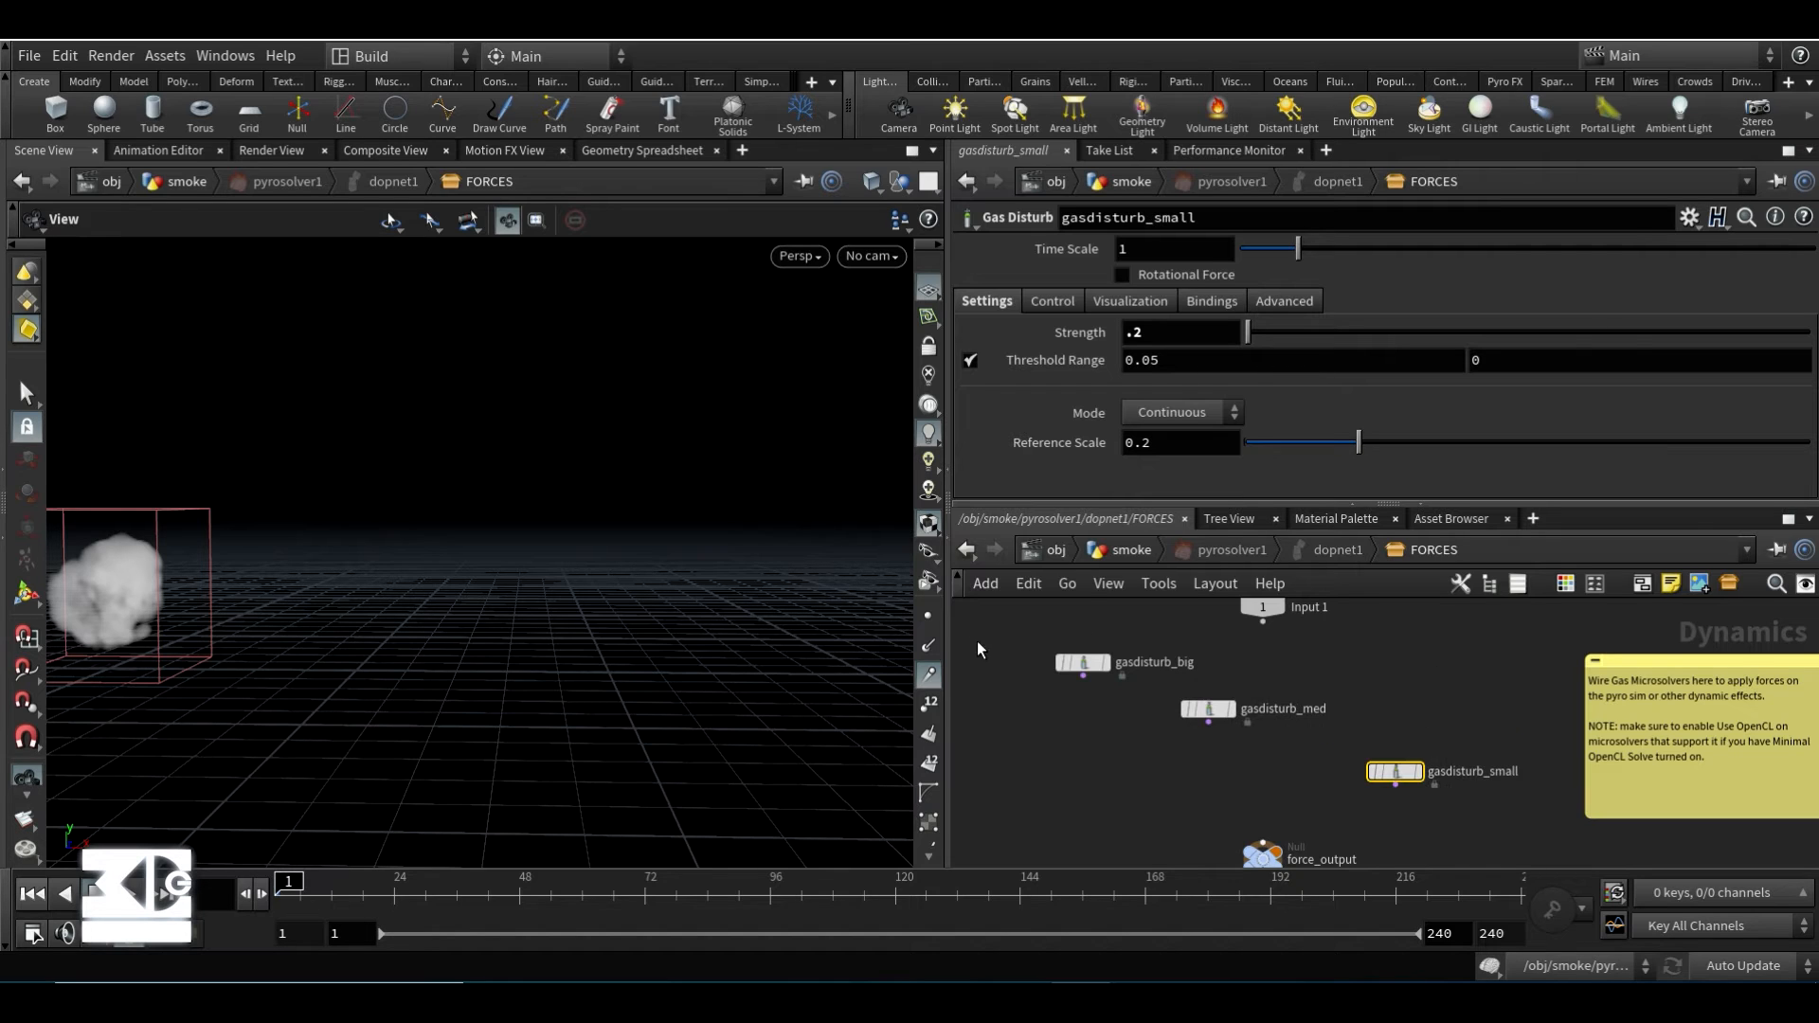
# - Set gasdisturb_small's Strength to 0.45 and Reference Scale to 0.1
pyautogui.doubleClick(1134, 334)
pyautogui.write('.45')
pyautogui.press('Return')
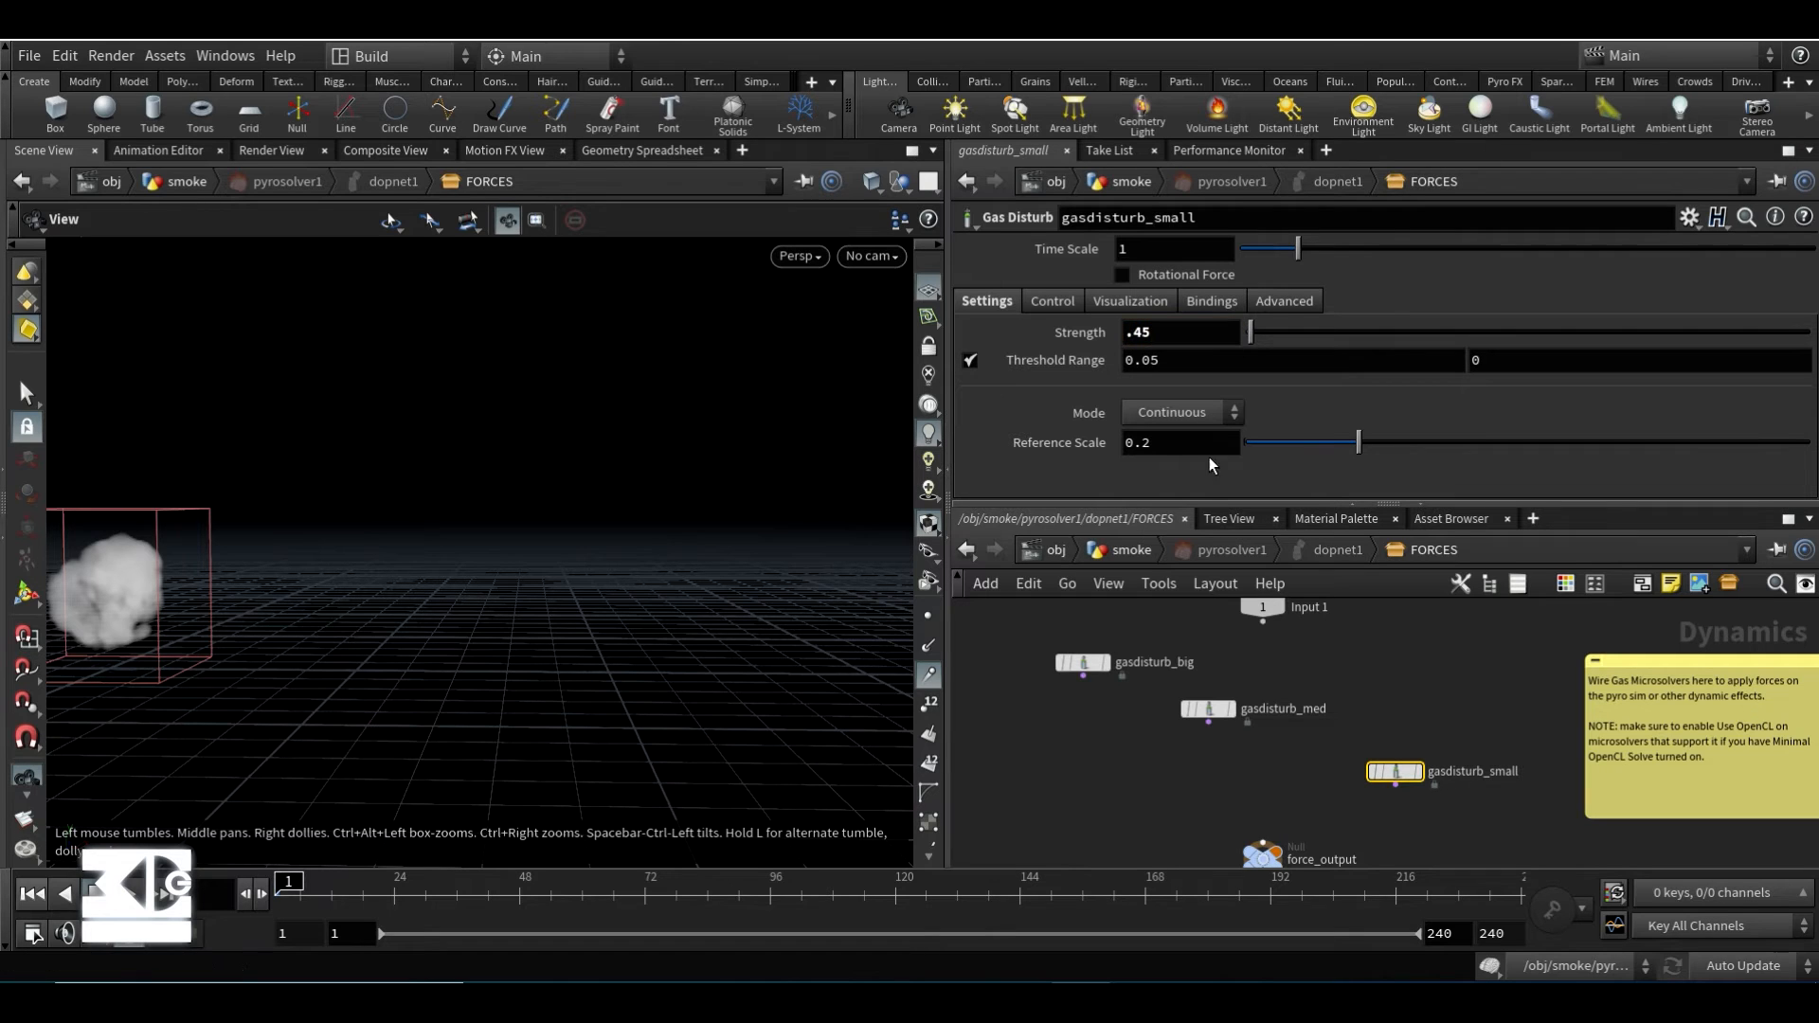
pyautogui.doubleClick(1145, 444)
pyautogui.write('1')
pyautogui.press('Return')
# - Add a Merge node, connect the three Gas Disturb nodes into it, and wire it to force_output
pyautogui.scroll(-3, 1243, 673)
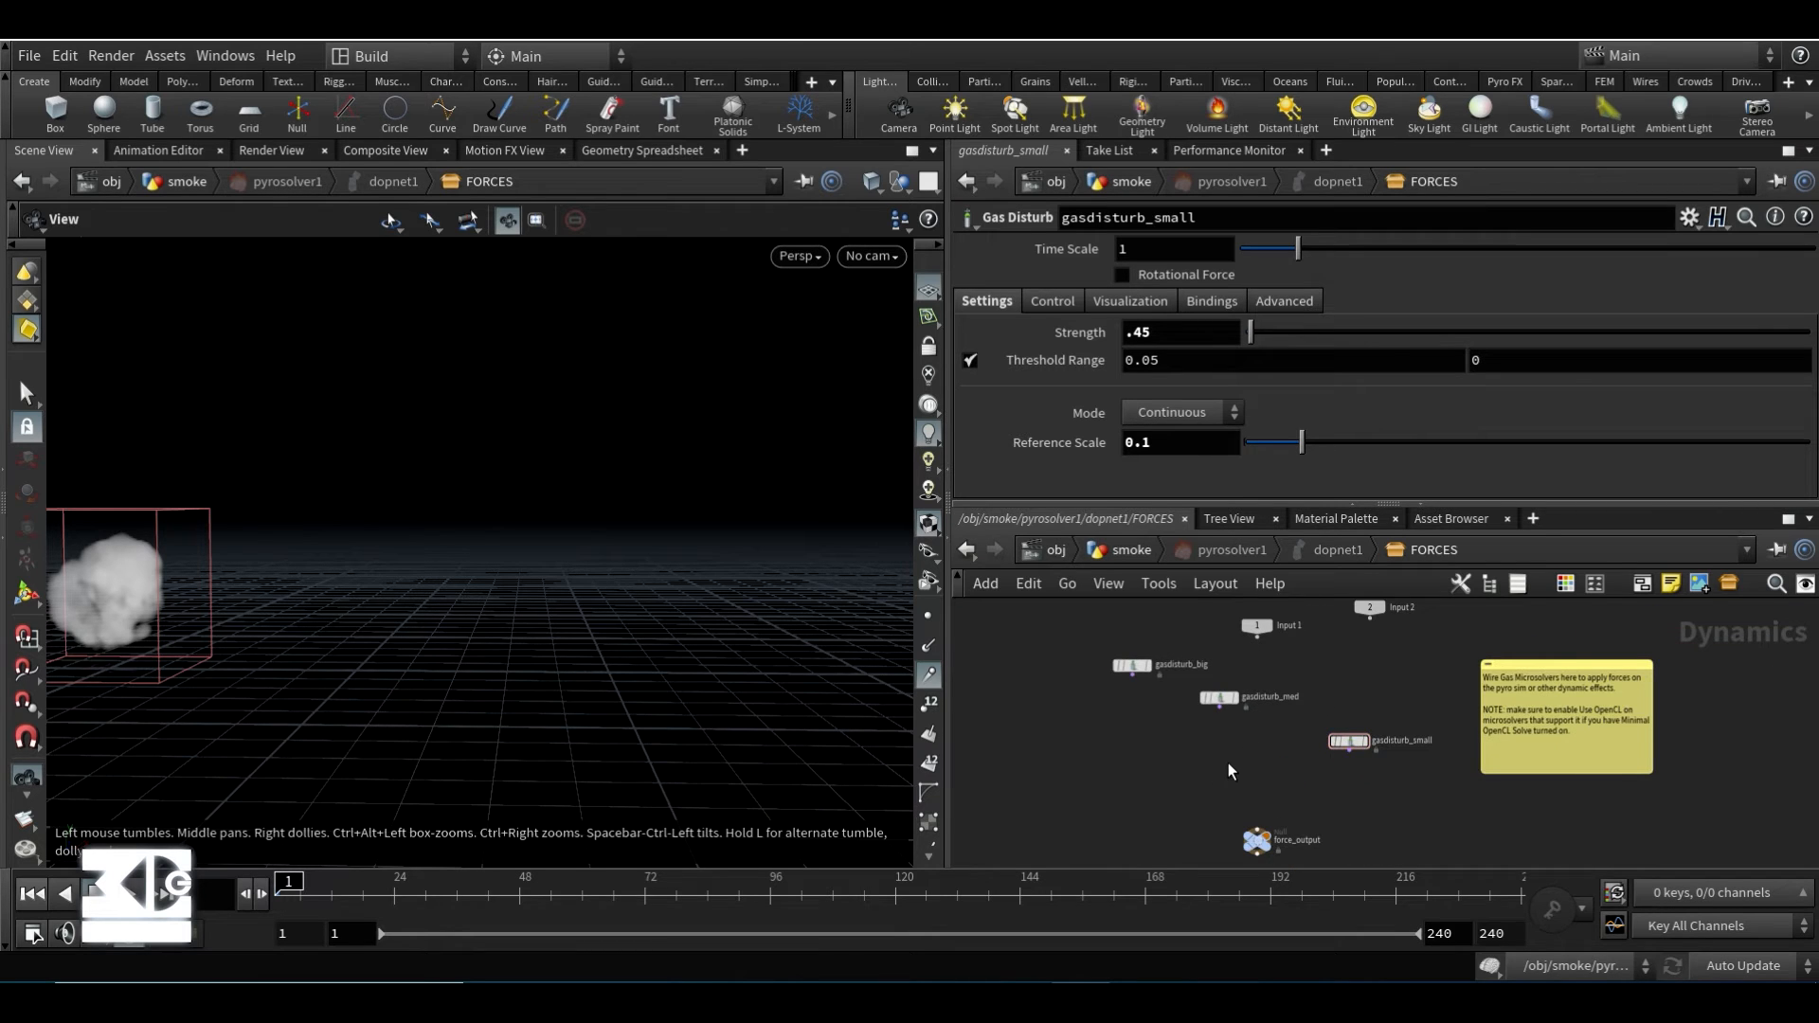
pyautogui.press('Tab')
pyautogui.write('merge')
pyautogui.press('Return')
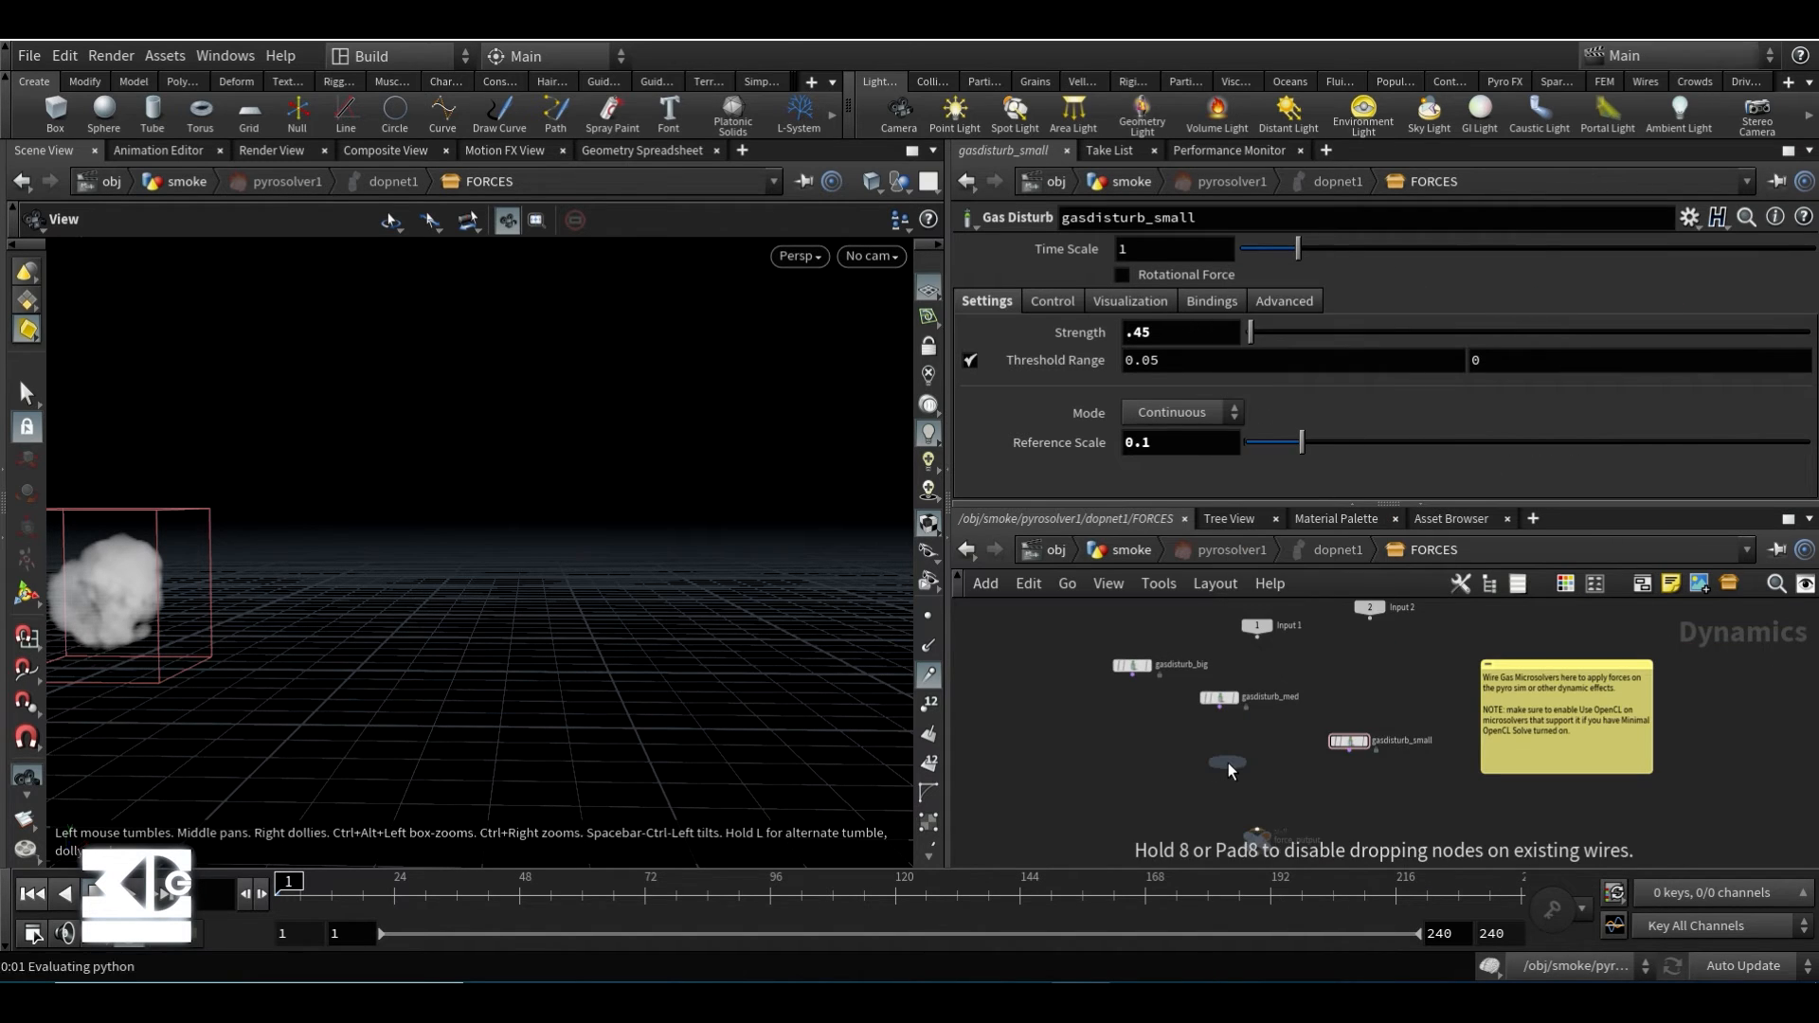
pyautogui.click(1228, 764)
pyautogui.moveTo(1132, 674); pyautogui.dragTo(1226, 755)
pyautogui.moveTo(1246, 707); pyautogui.dragTo(1229, 759)
pyautogui.moveTo(1349, 750); pyautogui.dragTo(1236, 769)
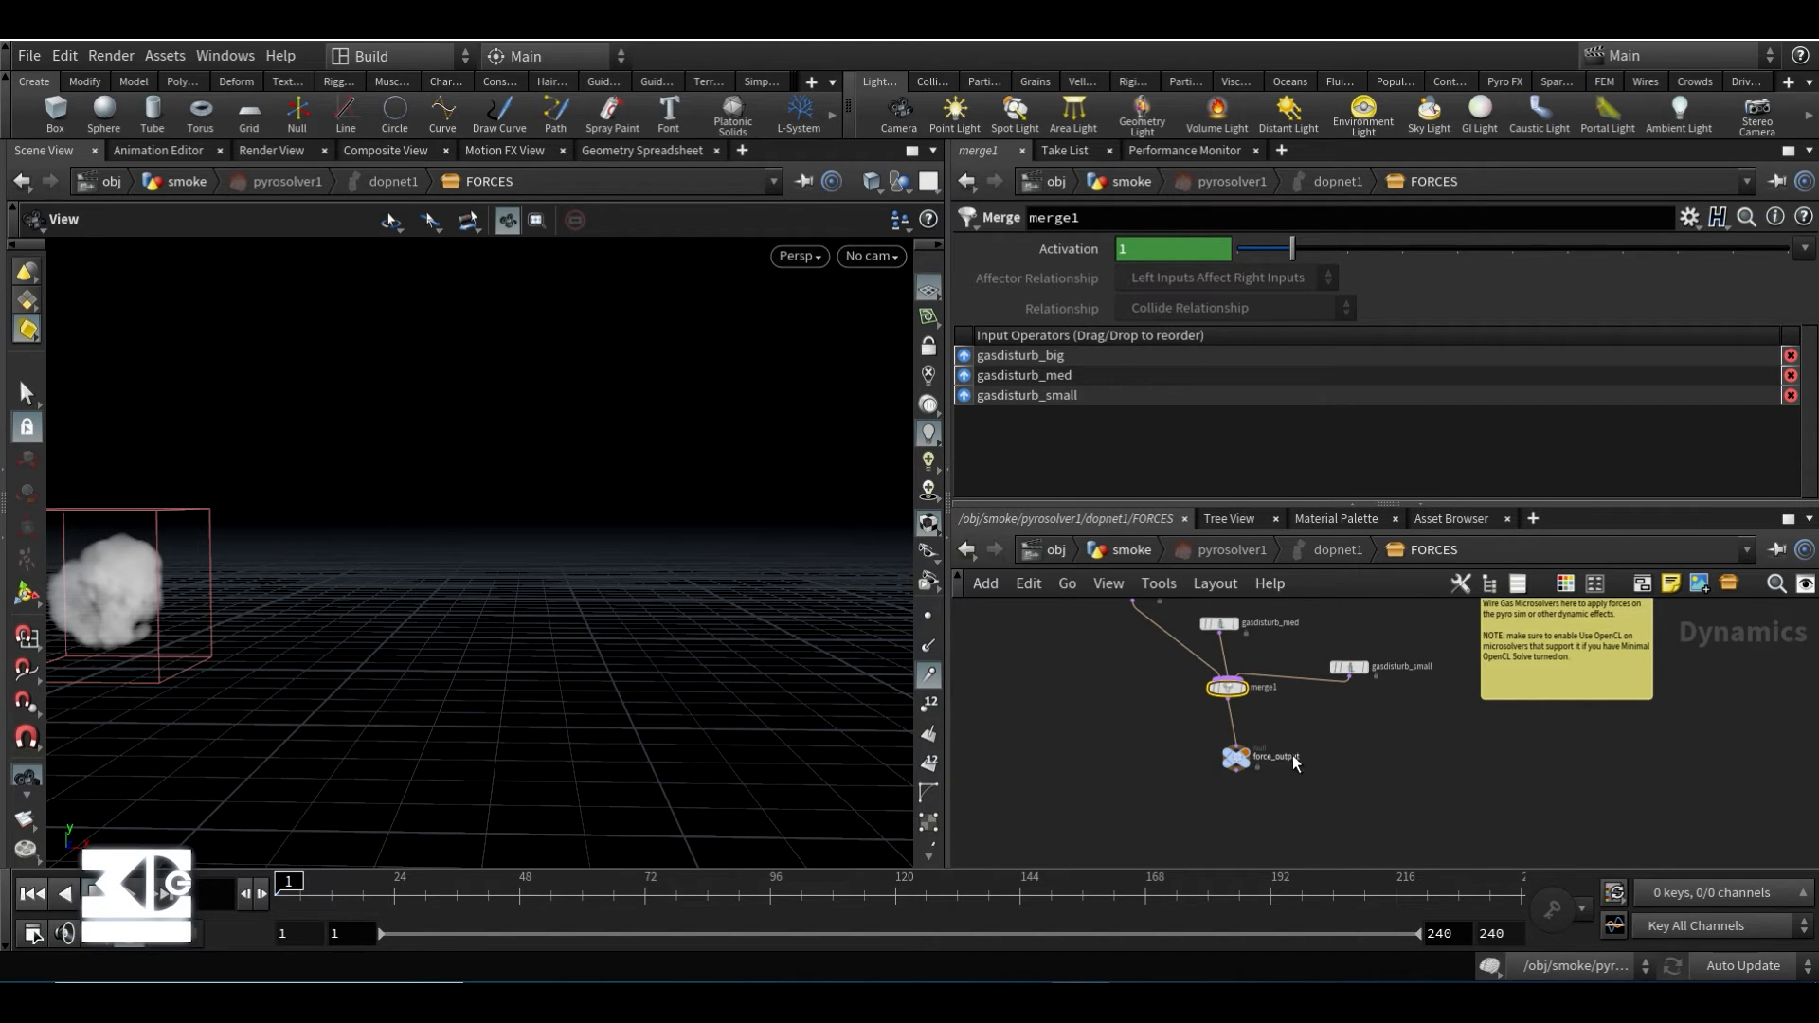
pyautogui.moveTo(1240, 761); pyautogui.dragTo(1234, 768)
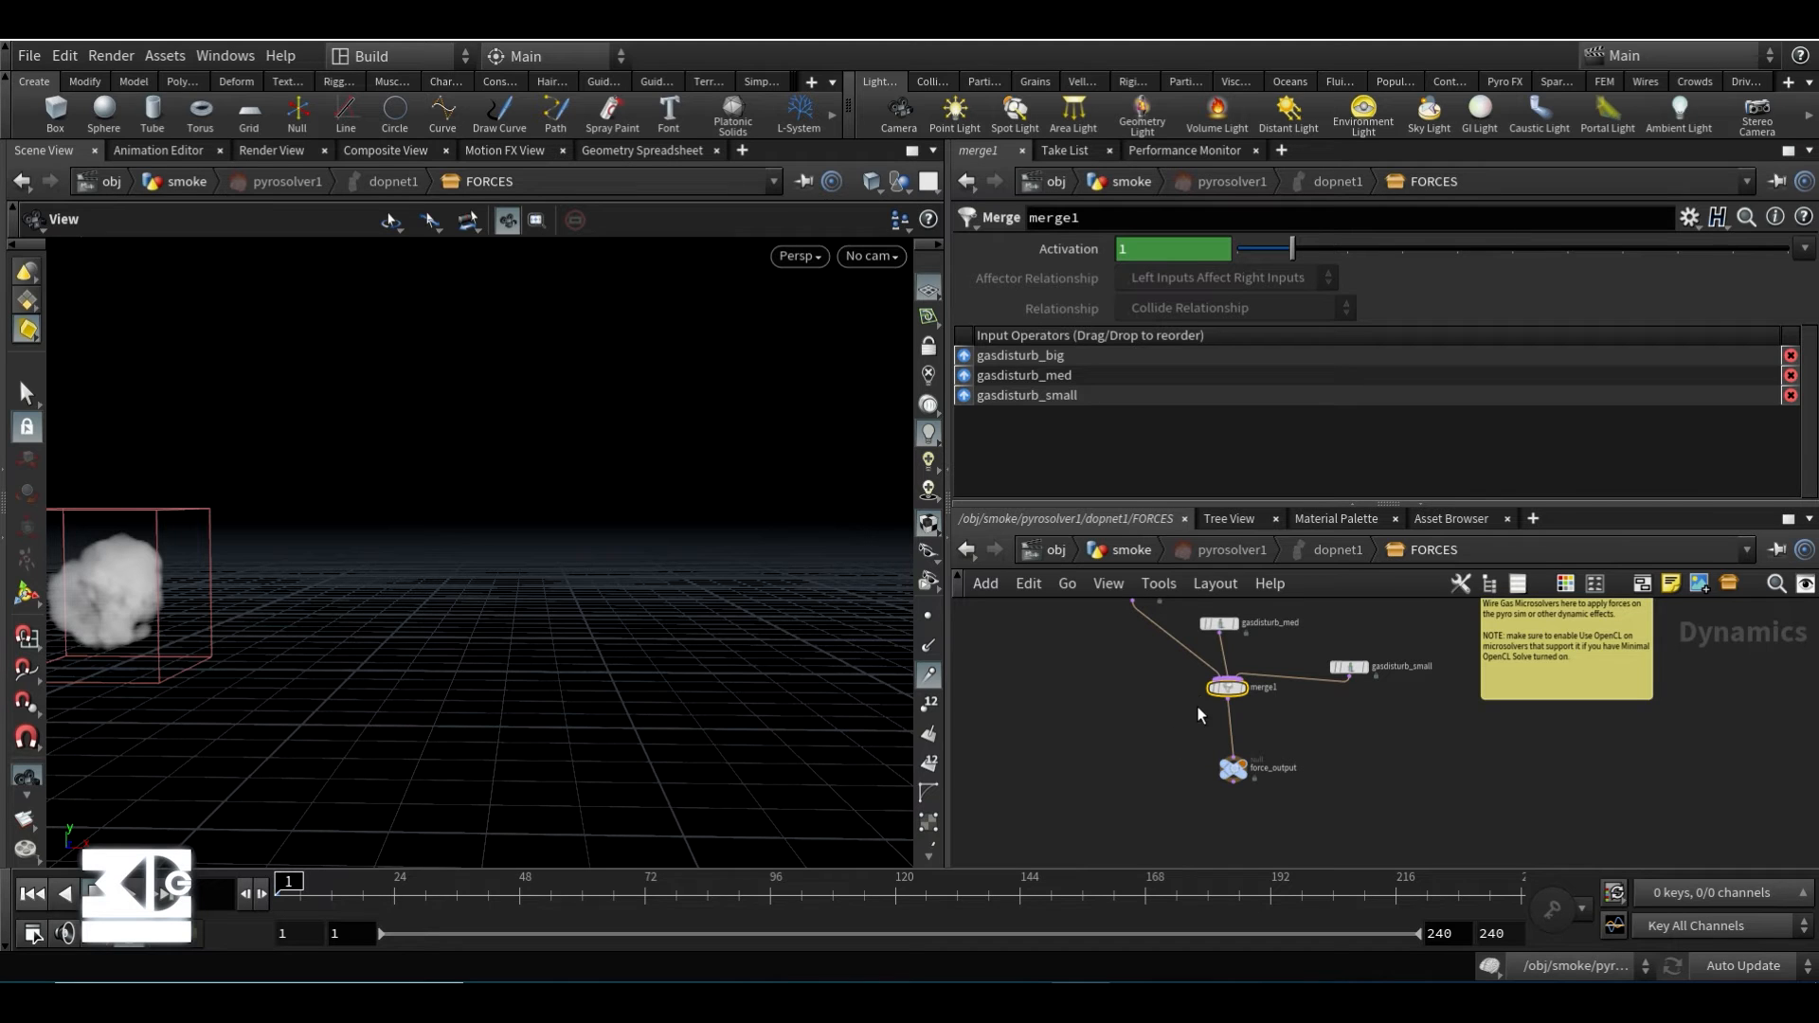
# - Return to the smoke network and bring up the file options for the rendered flipbook in MPlay
pyautogui.click(1128, 552)
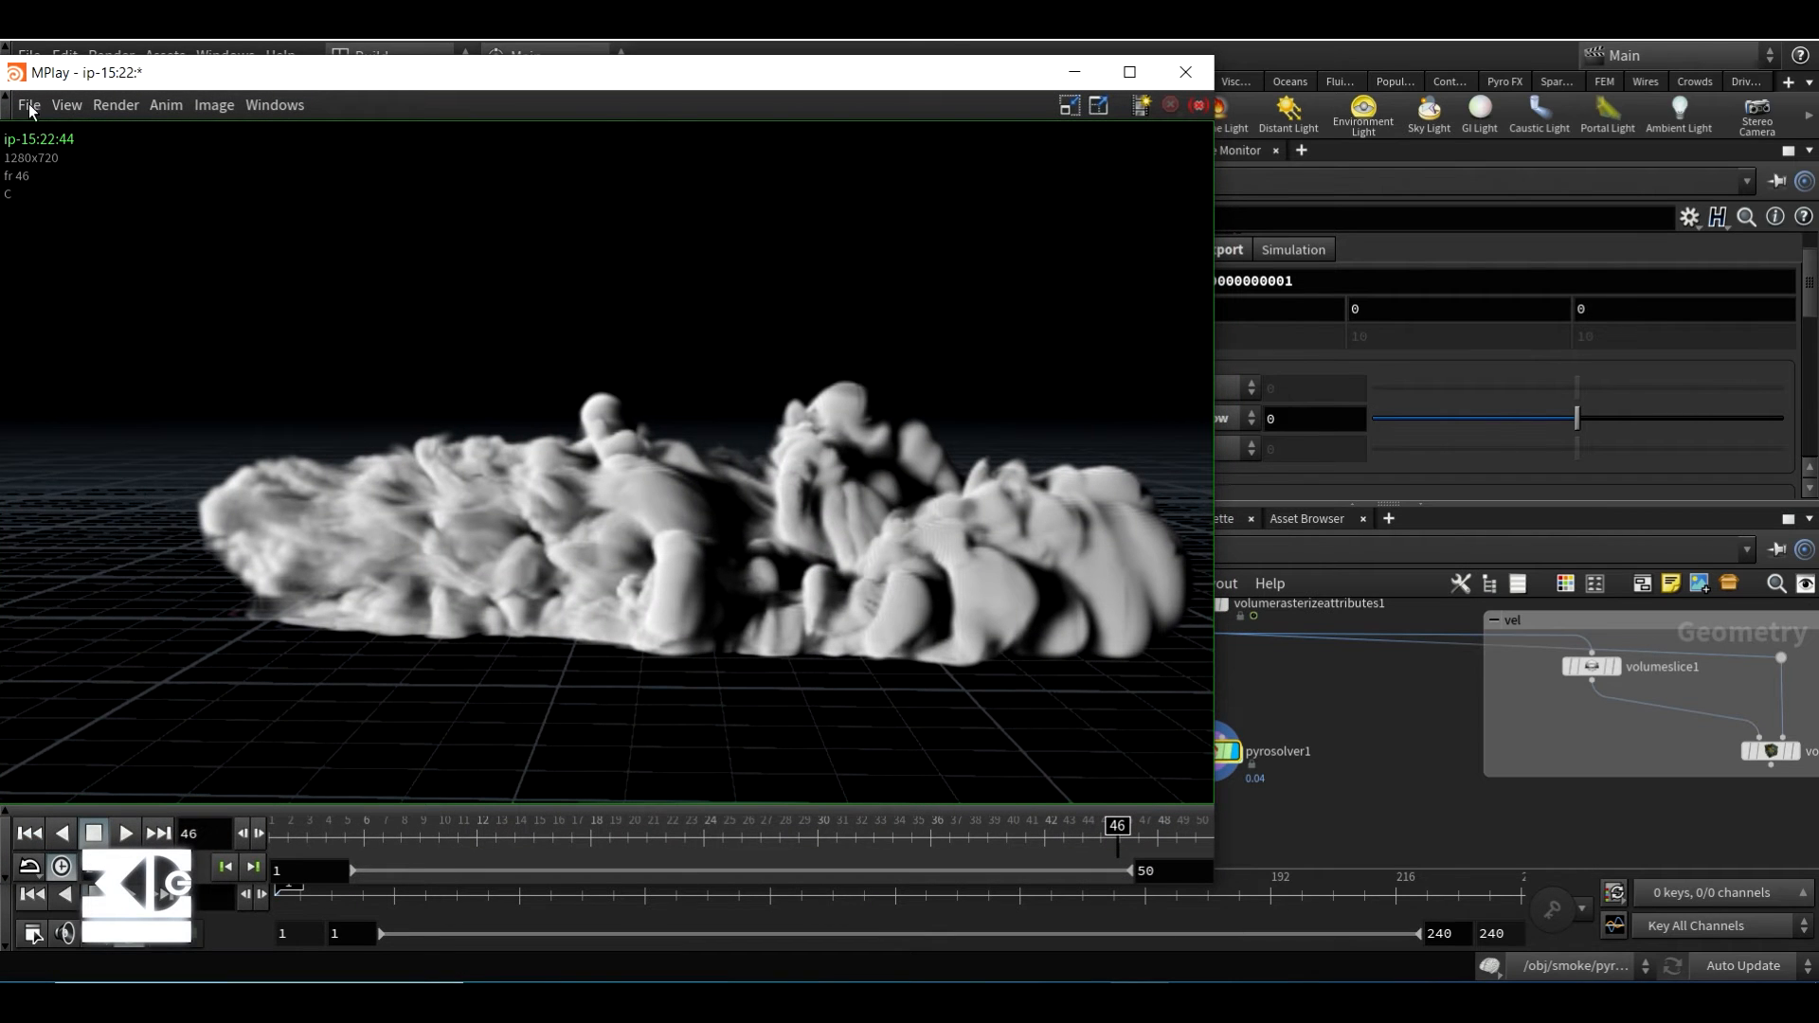
pyautogui.click(30, 106)
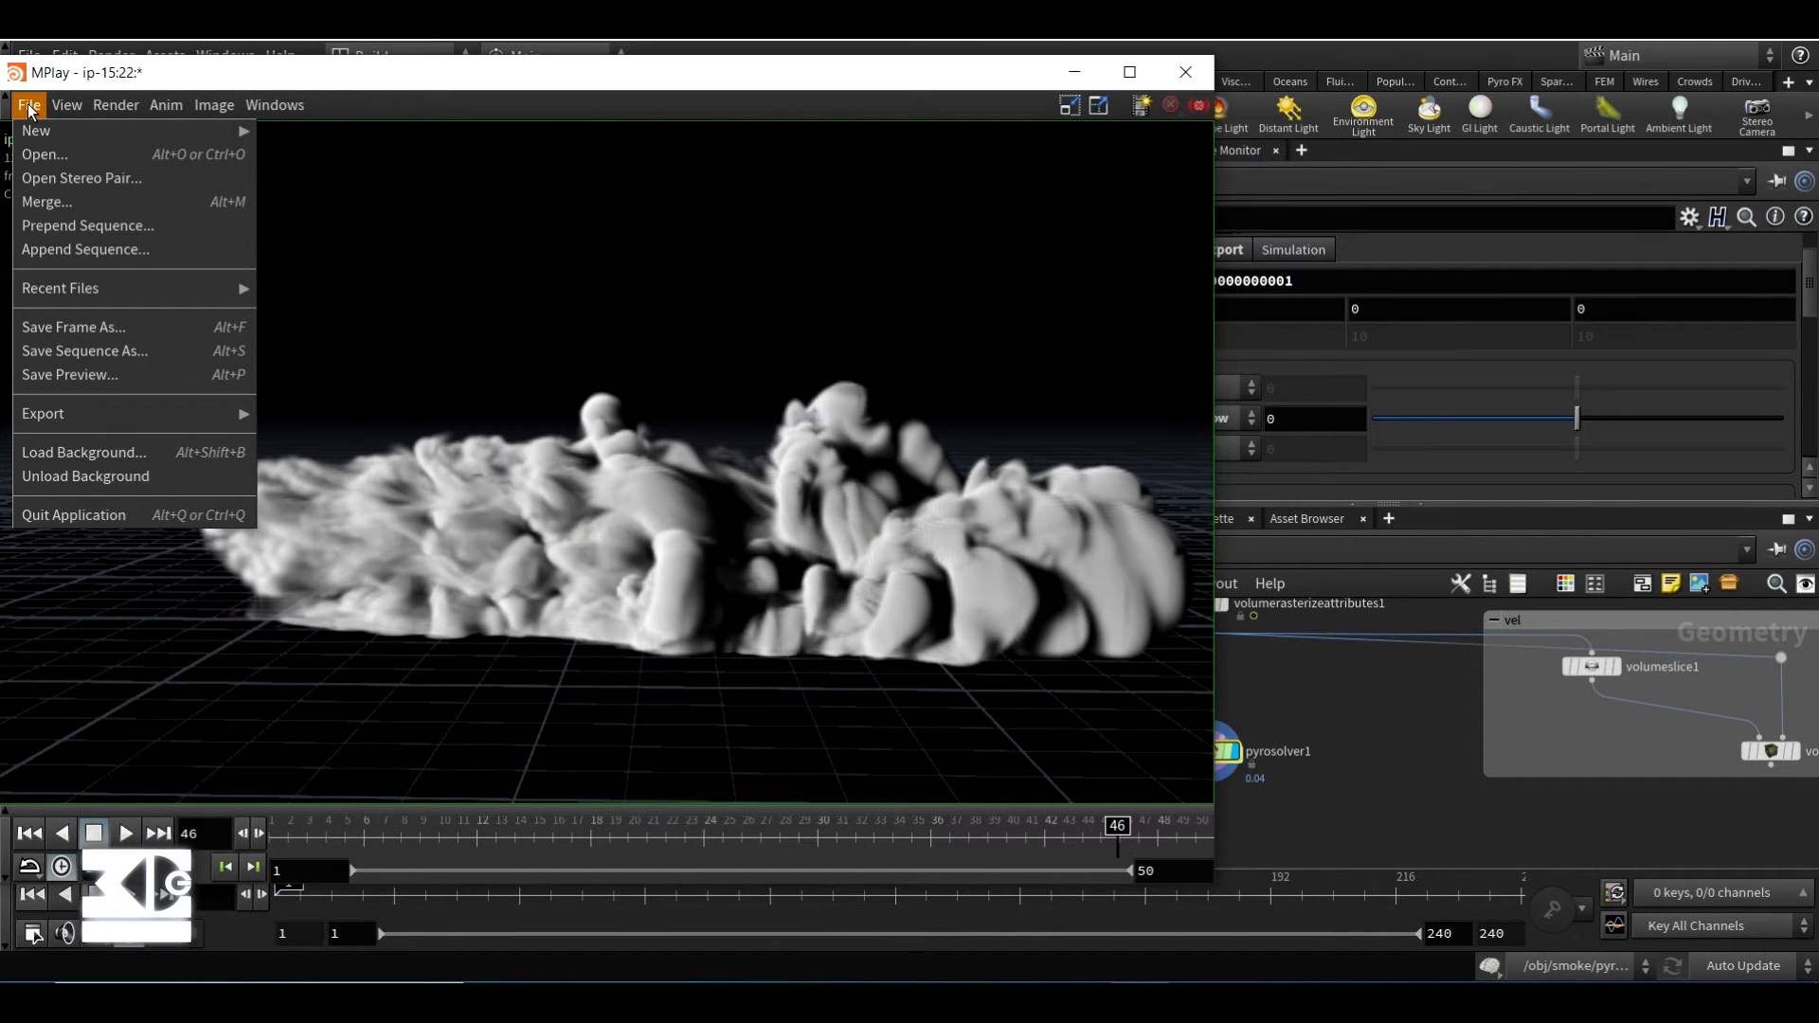
# - Play the flipbook of the smoke simulation from the first frame and stop the playback partway
pyautogui.moveTo(201, 110)
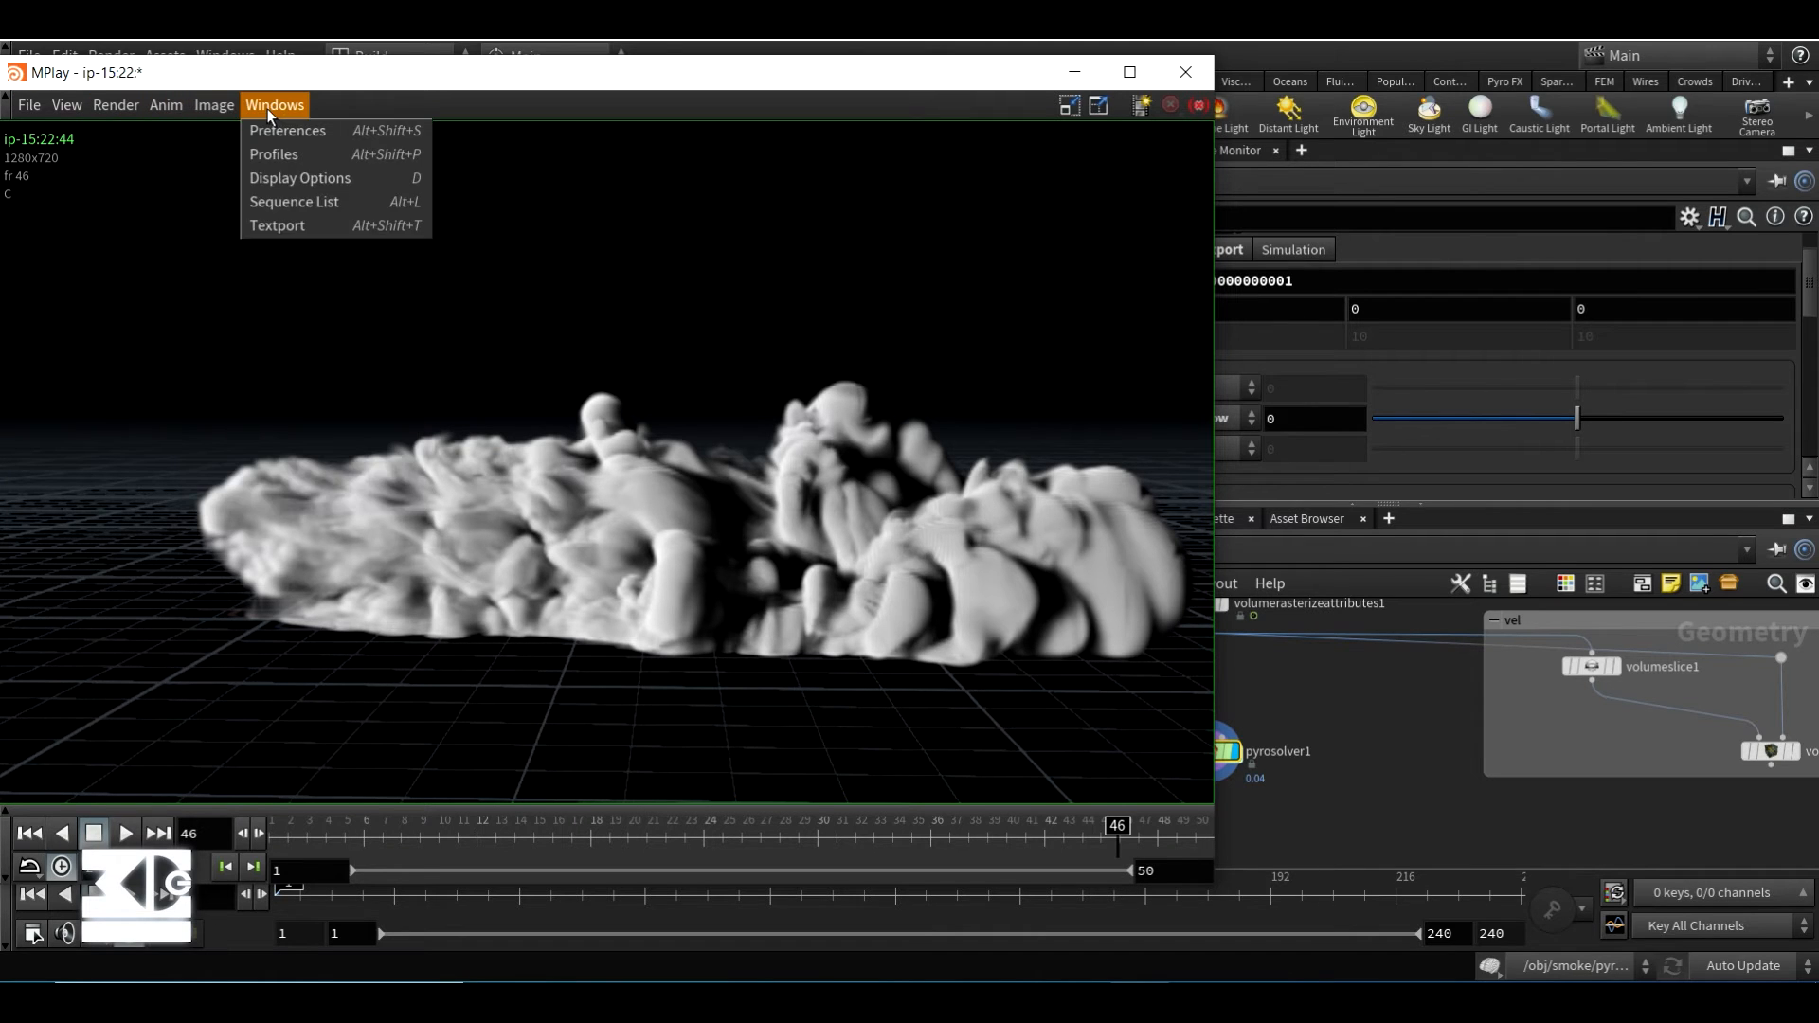
pyautogui.click(368, 104)
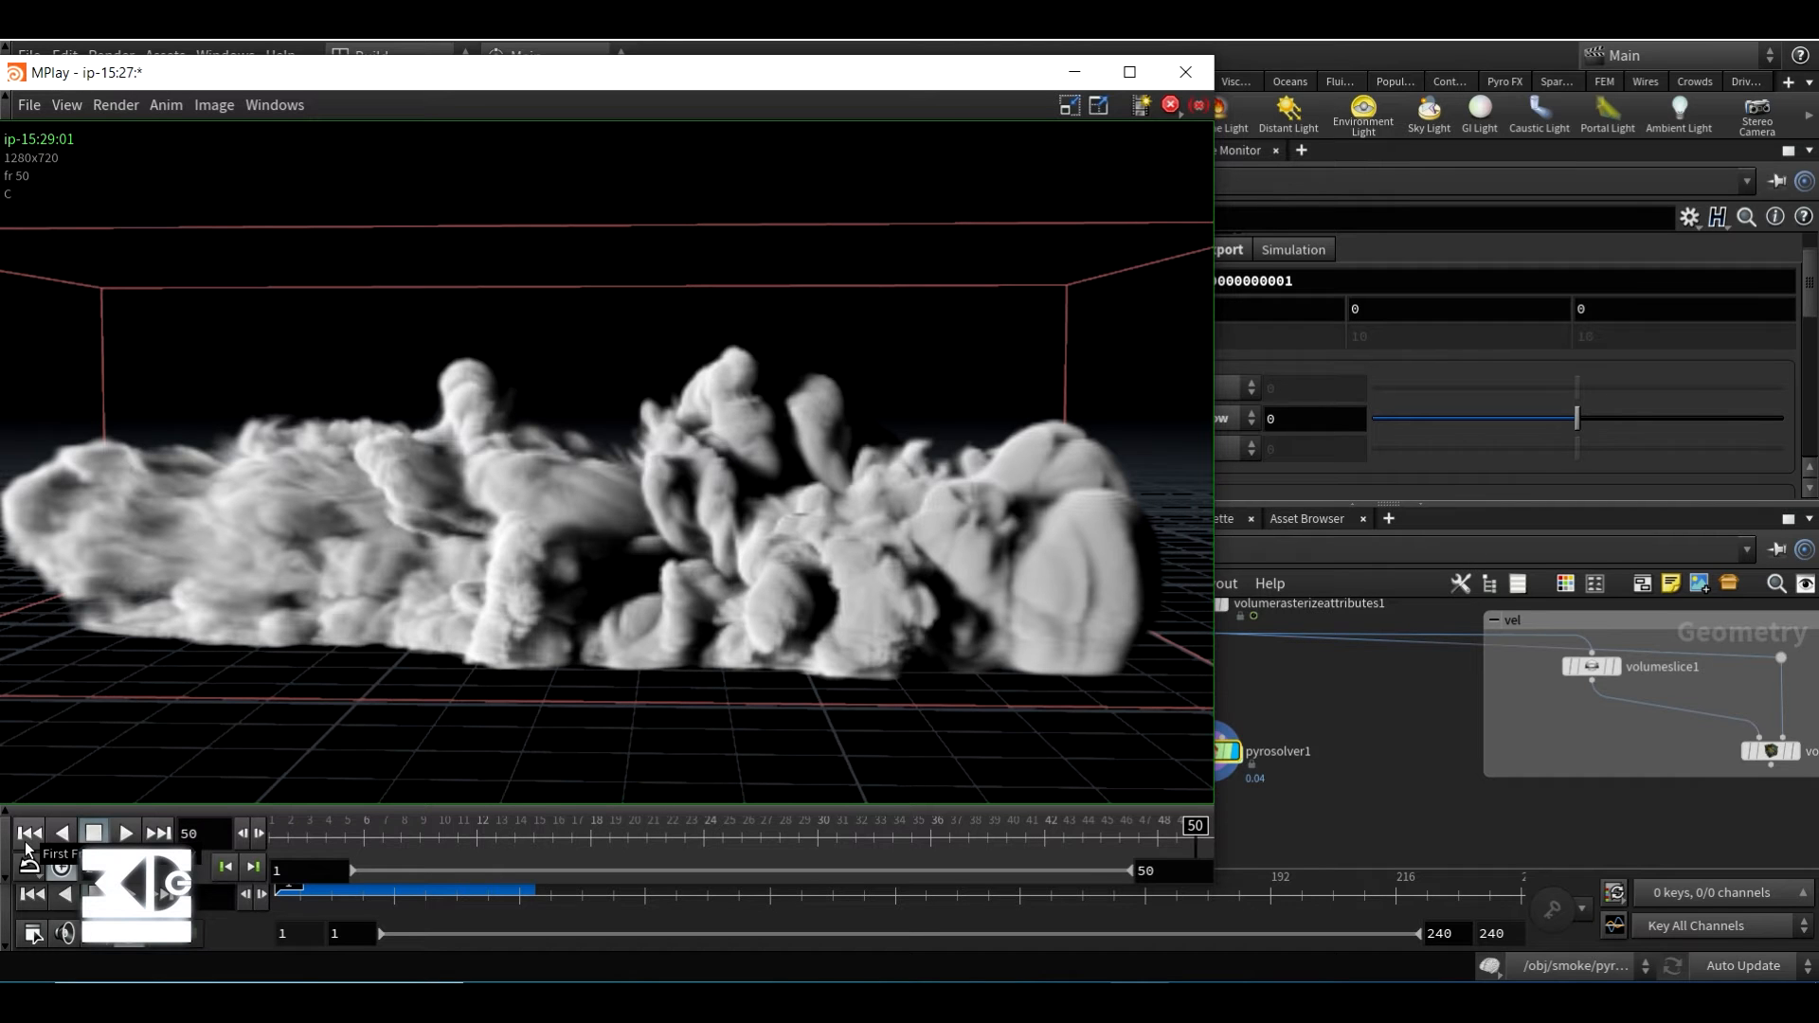
pyautogui.click(27, 838)
pyautogui.click(126, 833)
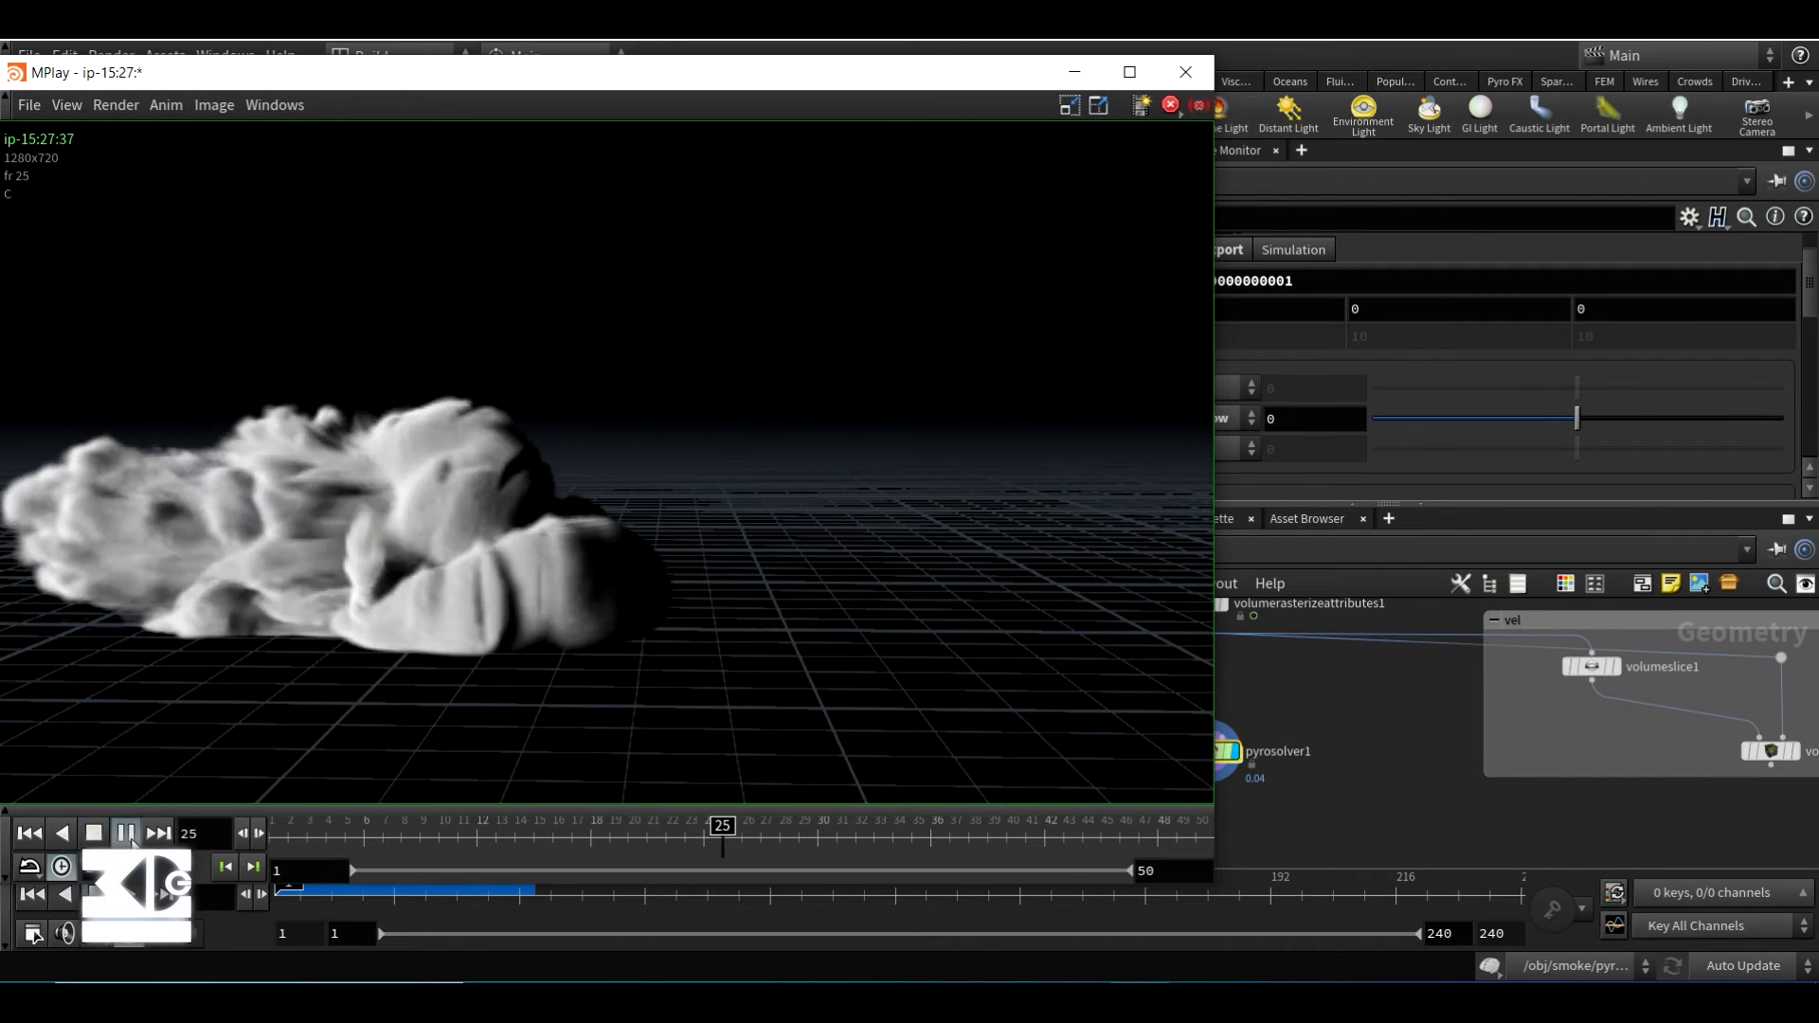
pyautogui.click(93, 833)
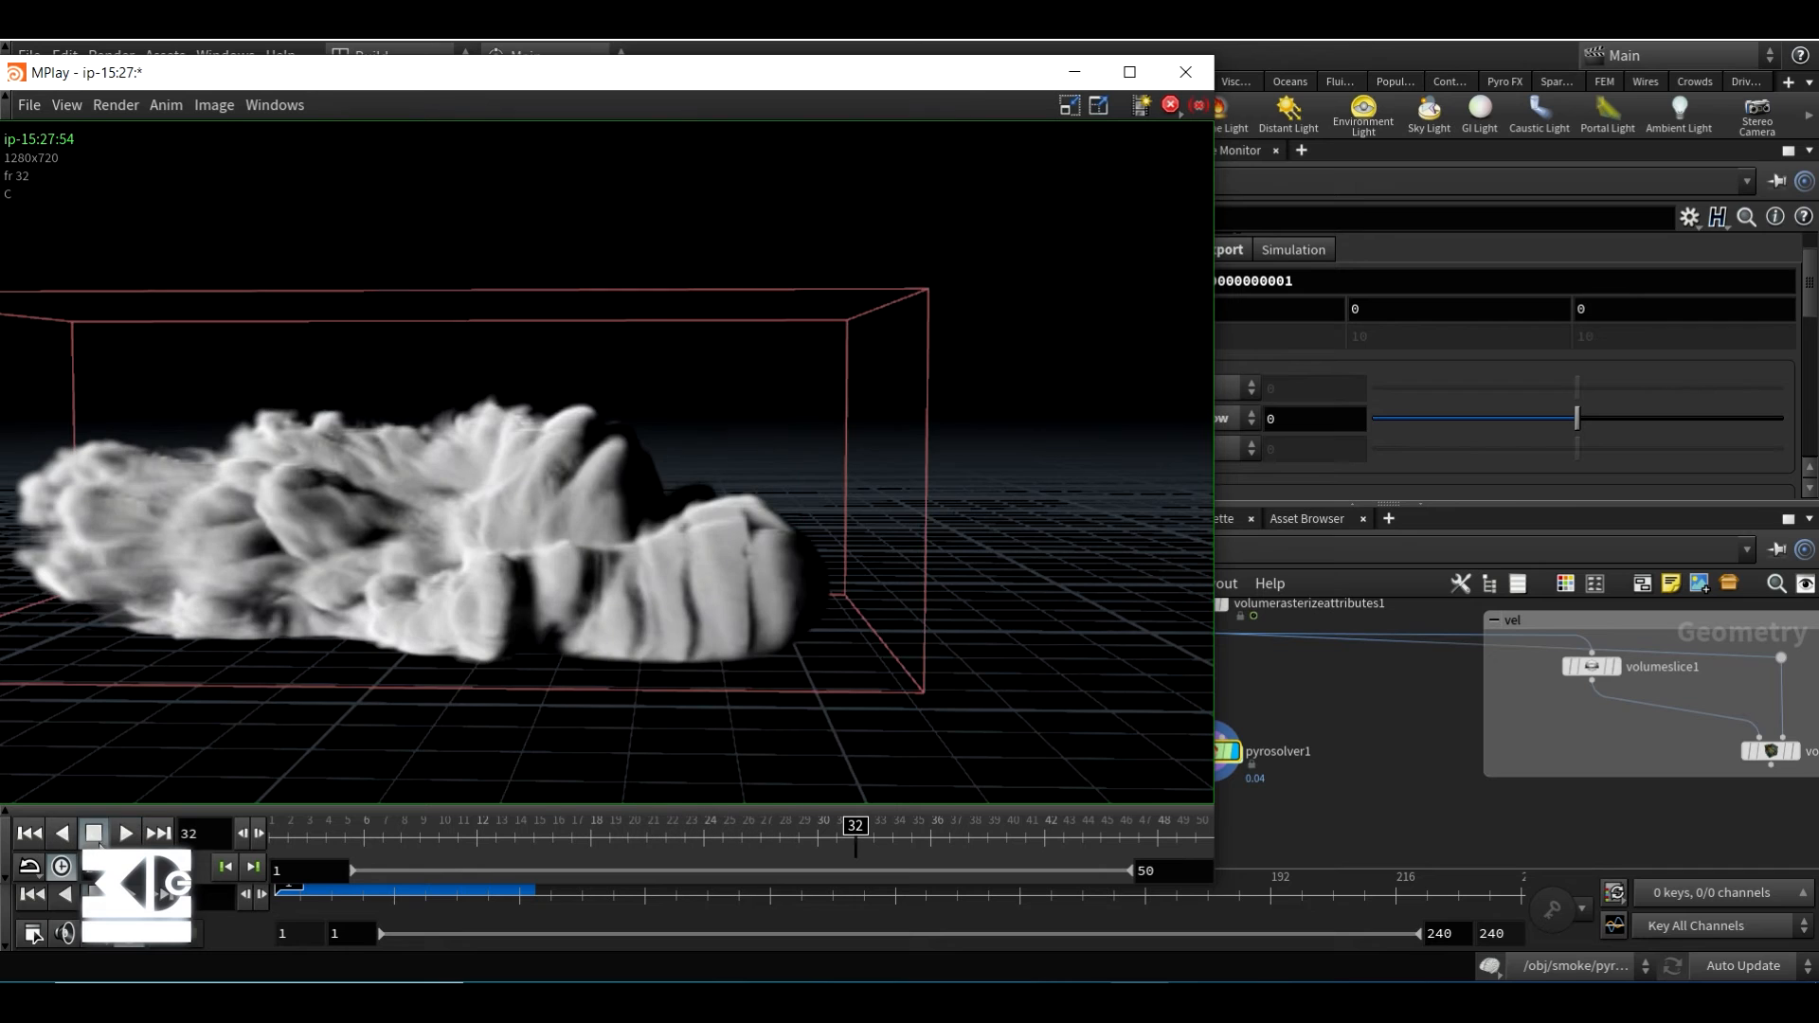
# - Start a new sequence in the flipbook viewer and review its render listening options
pyautogui.click(110, 106)
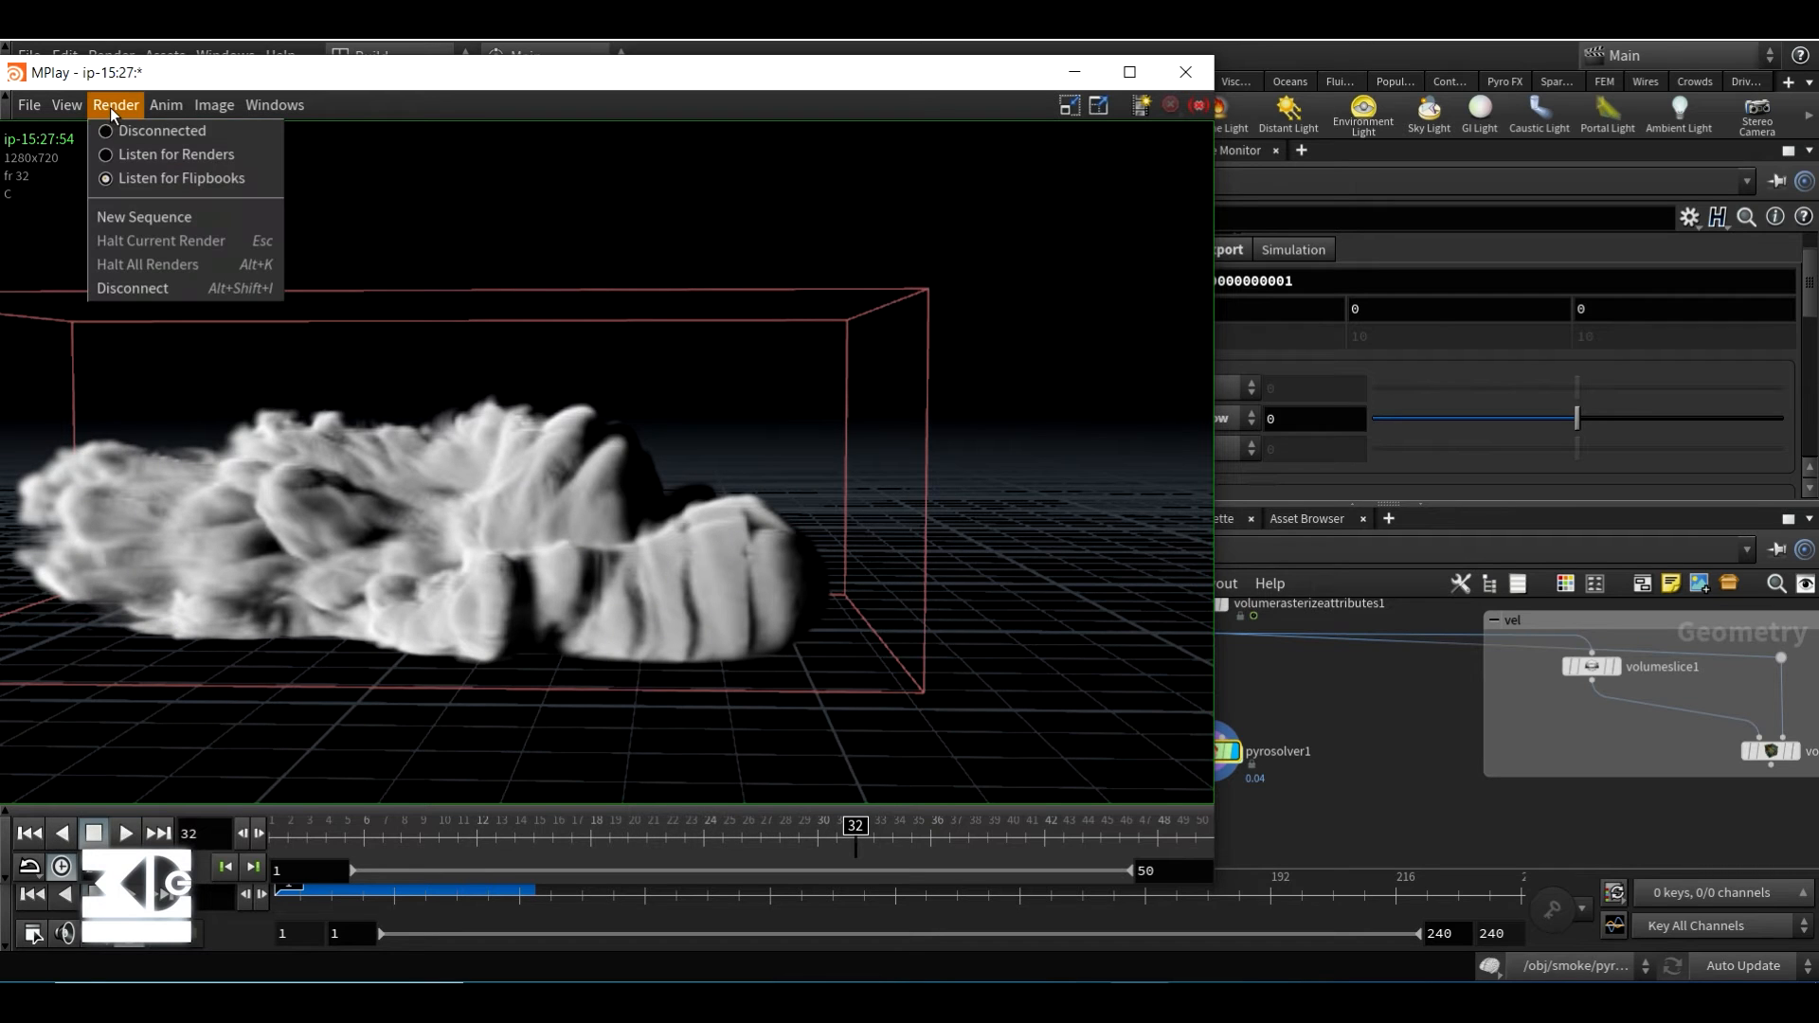
pyautogui.click(146, 216)
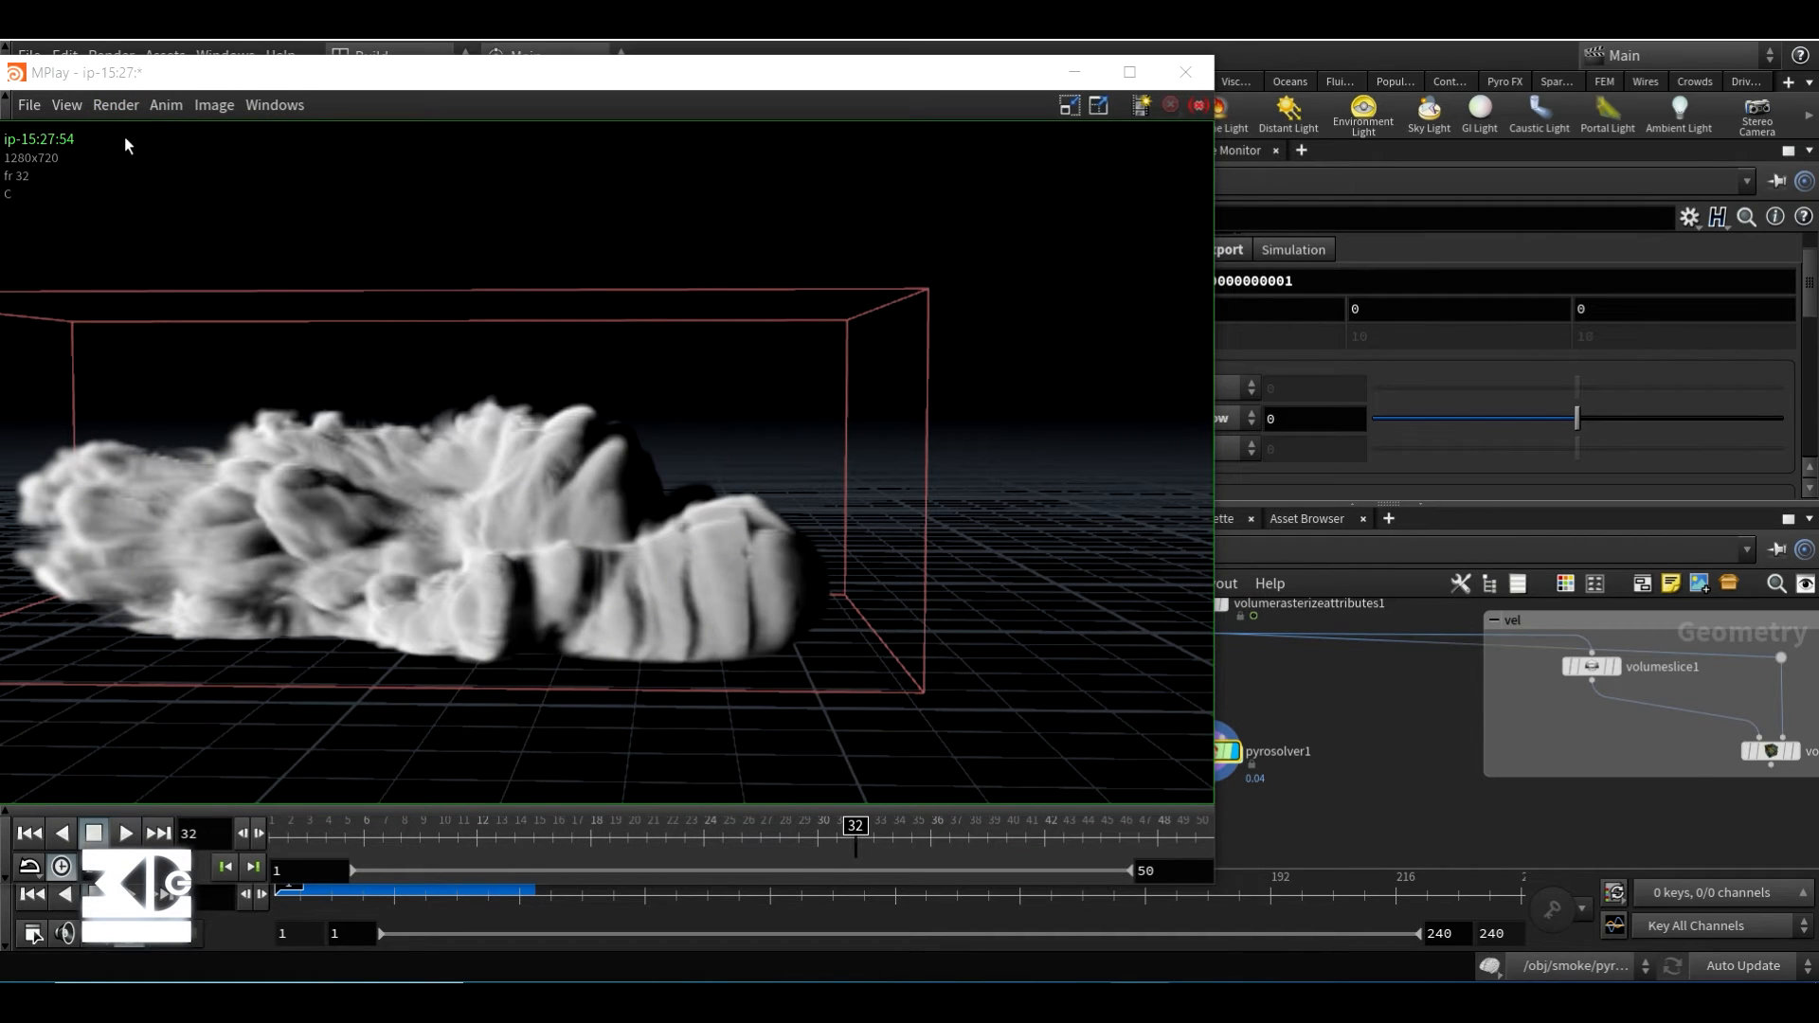
pyautogui.click(115, 105)
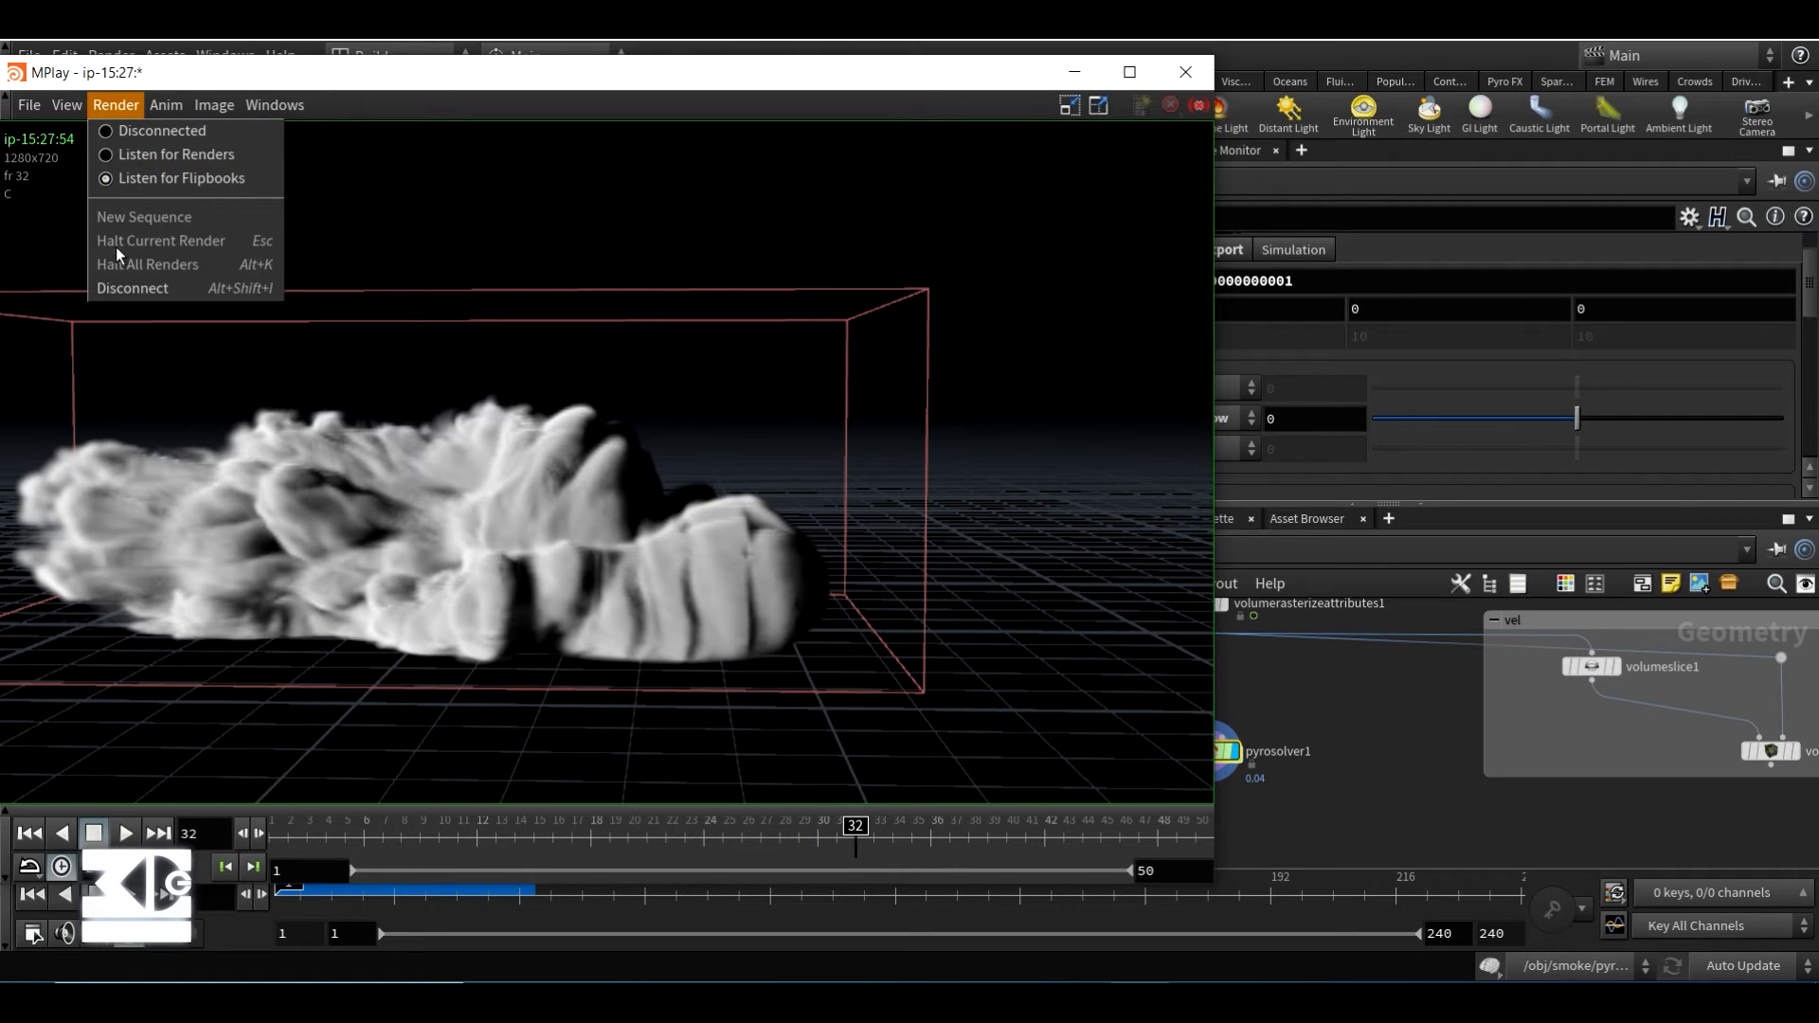
pyautogui.click(162, 159)
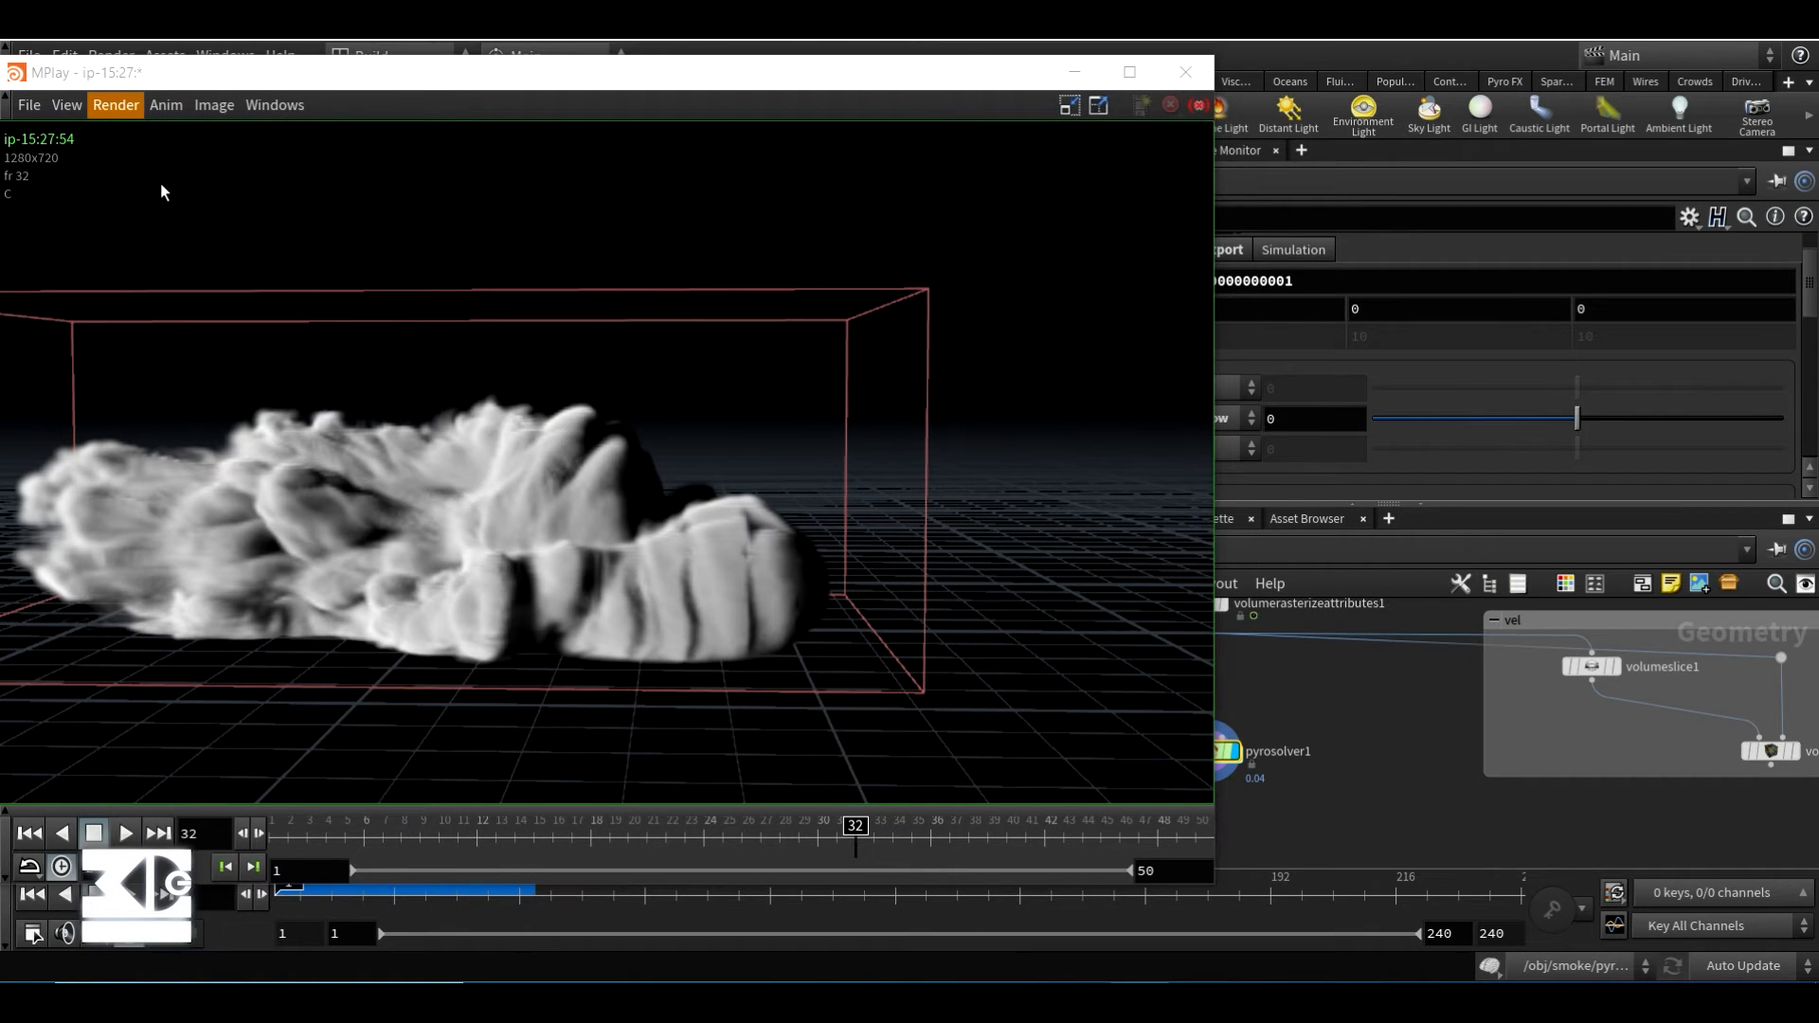
pyautogui.click(118, 104)
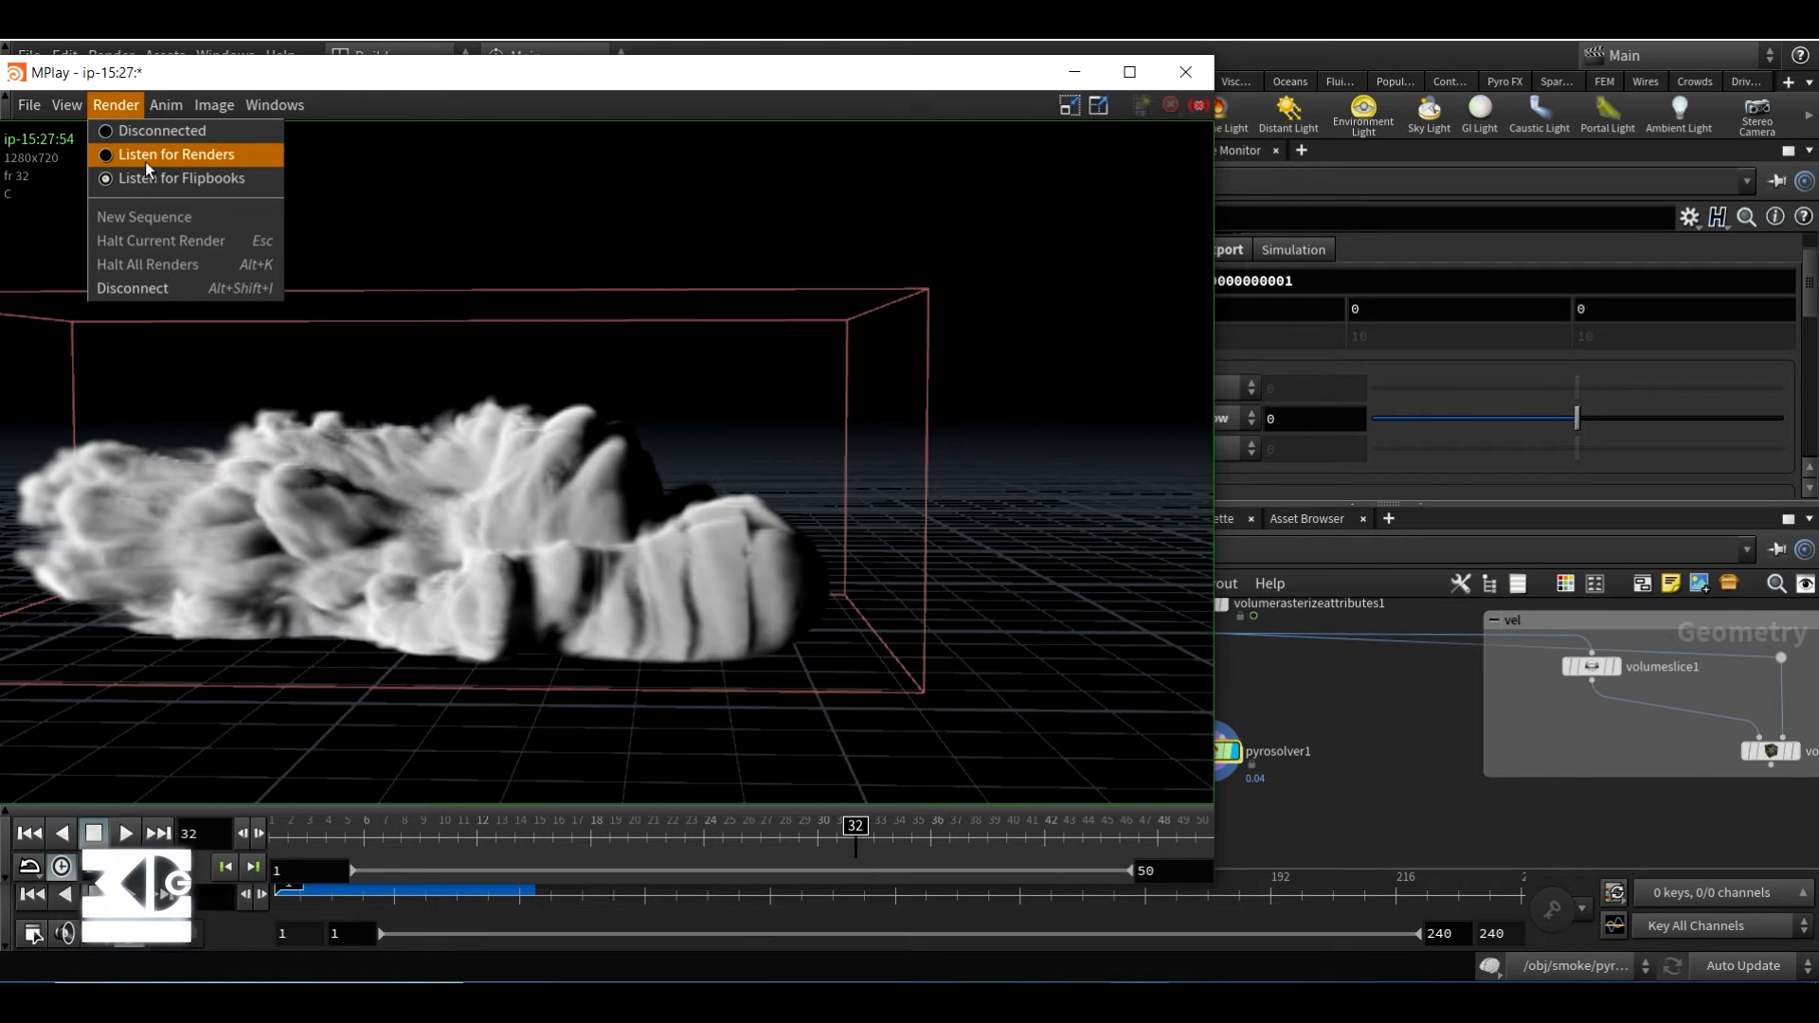
pyautogui.click(980, 168)
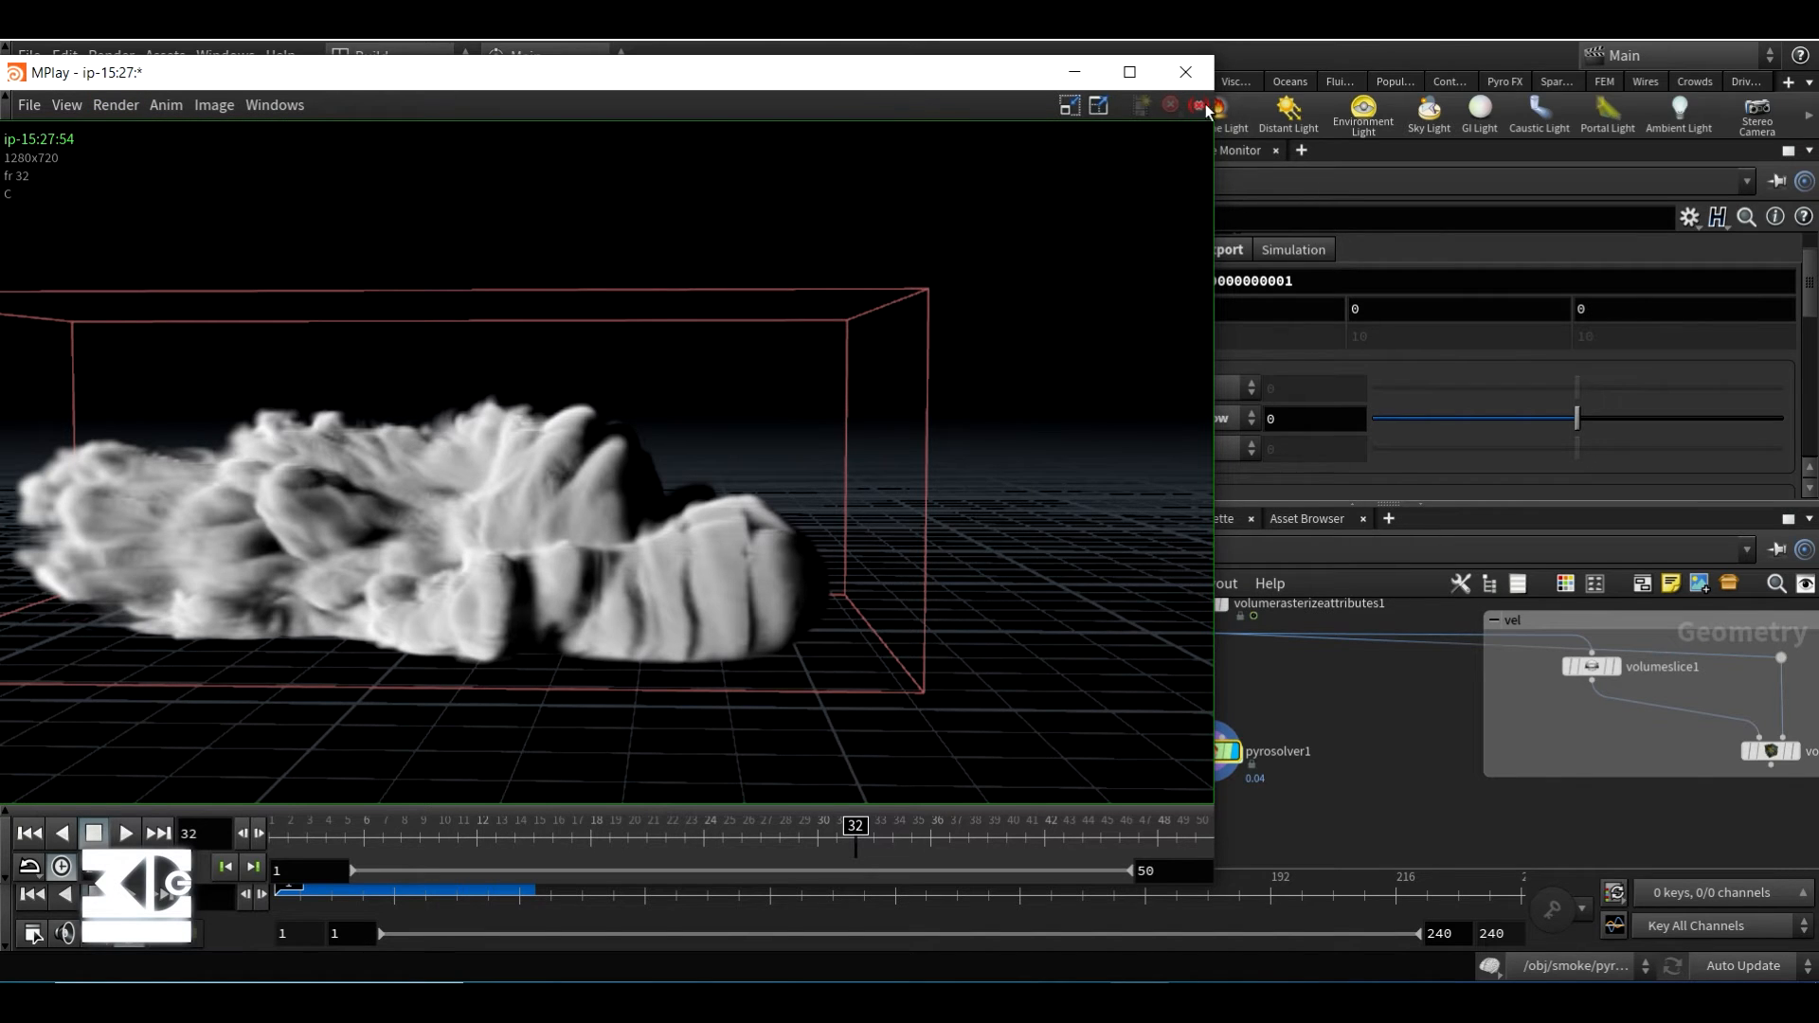
# - Move the flipbook viewer window aside and open its Sequence List
pyautogui.click(59, 109)
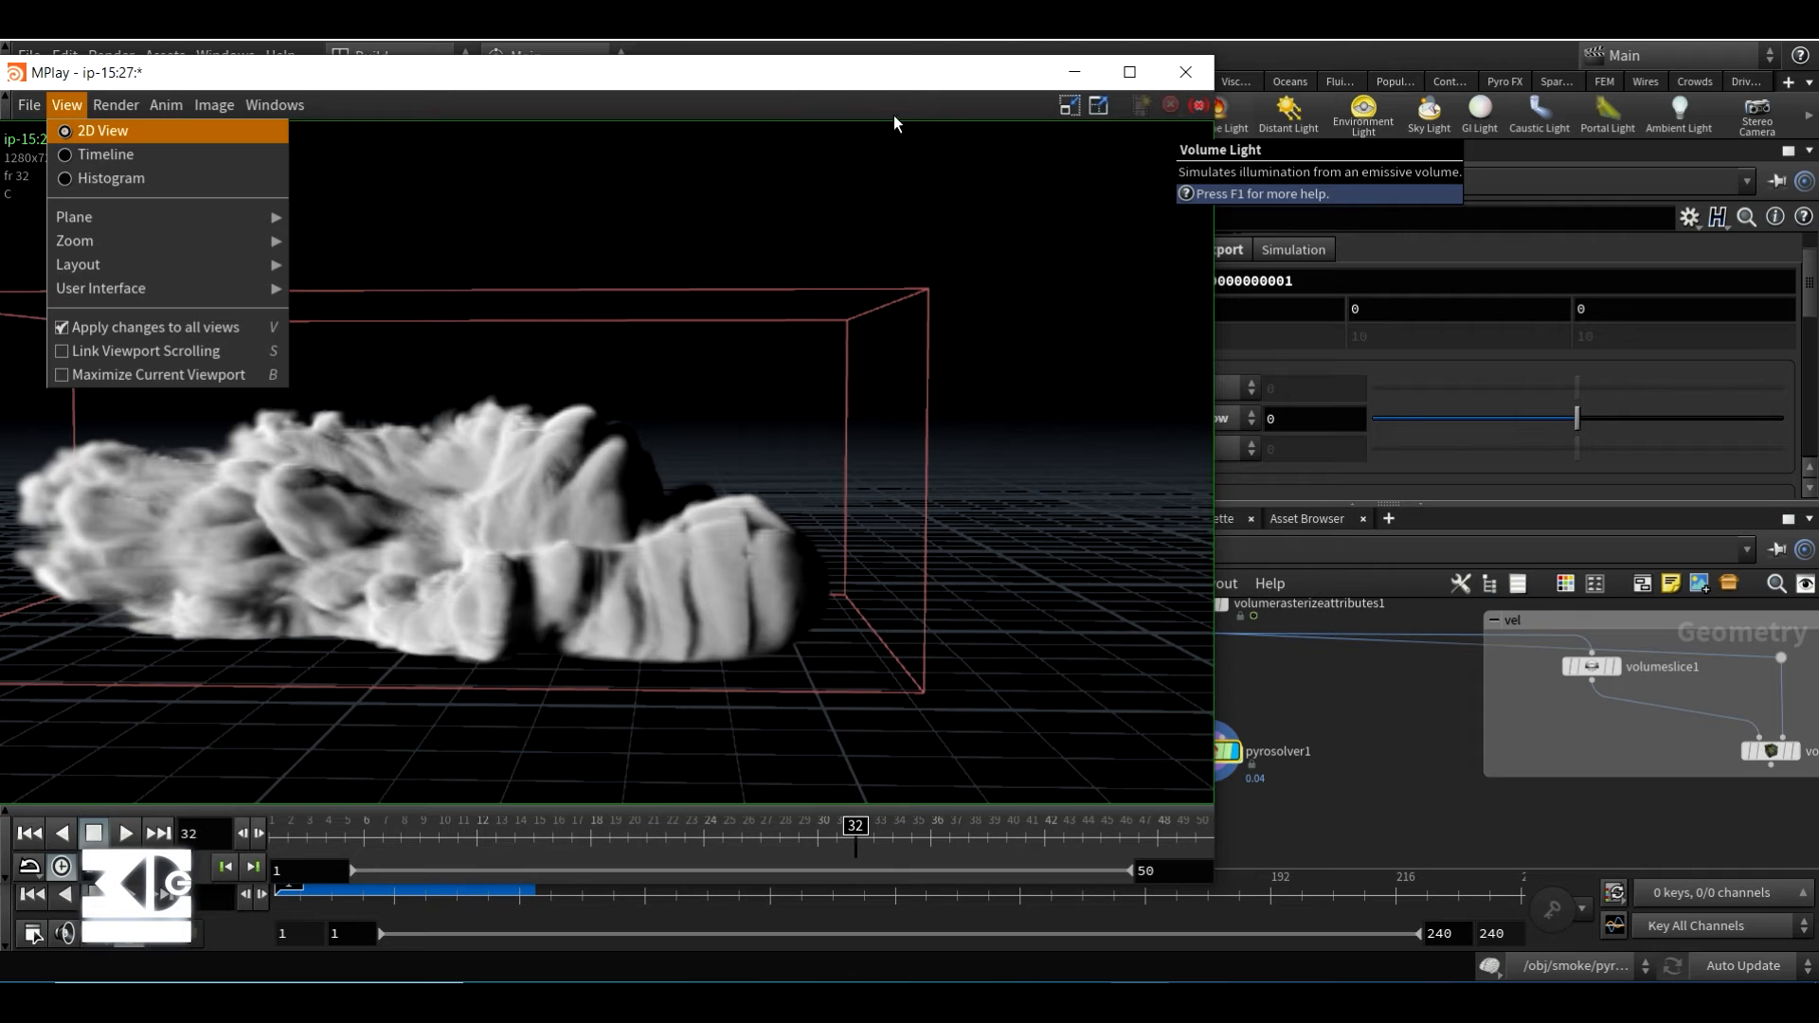
pyautogui.moveTo(853, 77); pyautogui.dragTo(1163, 97)
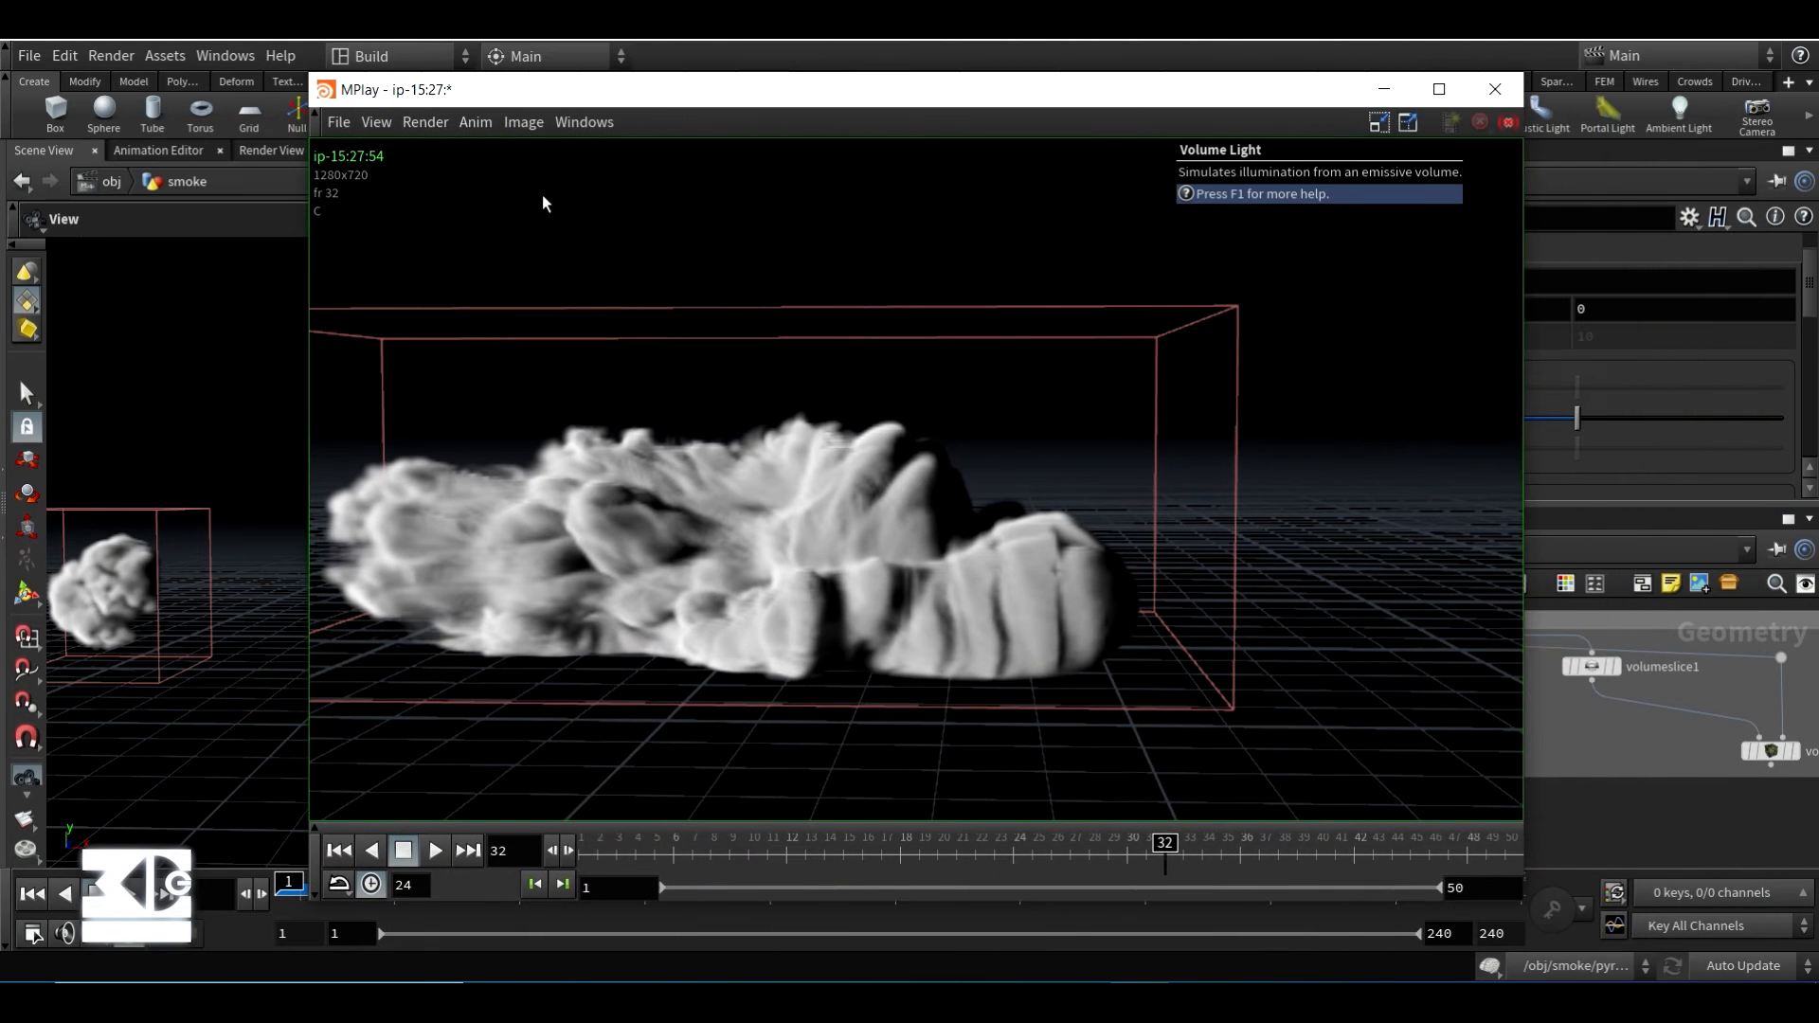
pyautogui.click(339, 125)
pyautogui.click(322, 129)
pyautogui.click(313, 128)
pyautogui.click(313, 119)
pyautogui.click(316, 826)
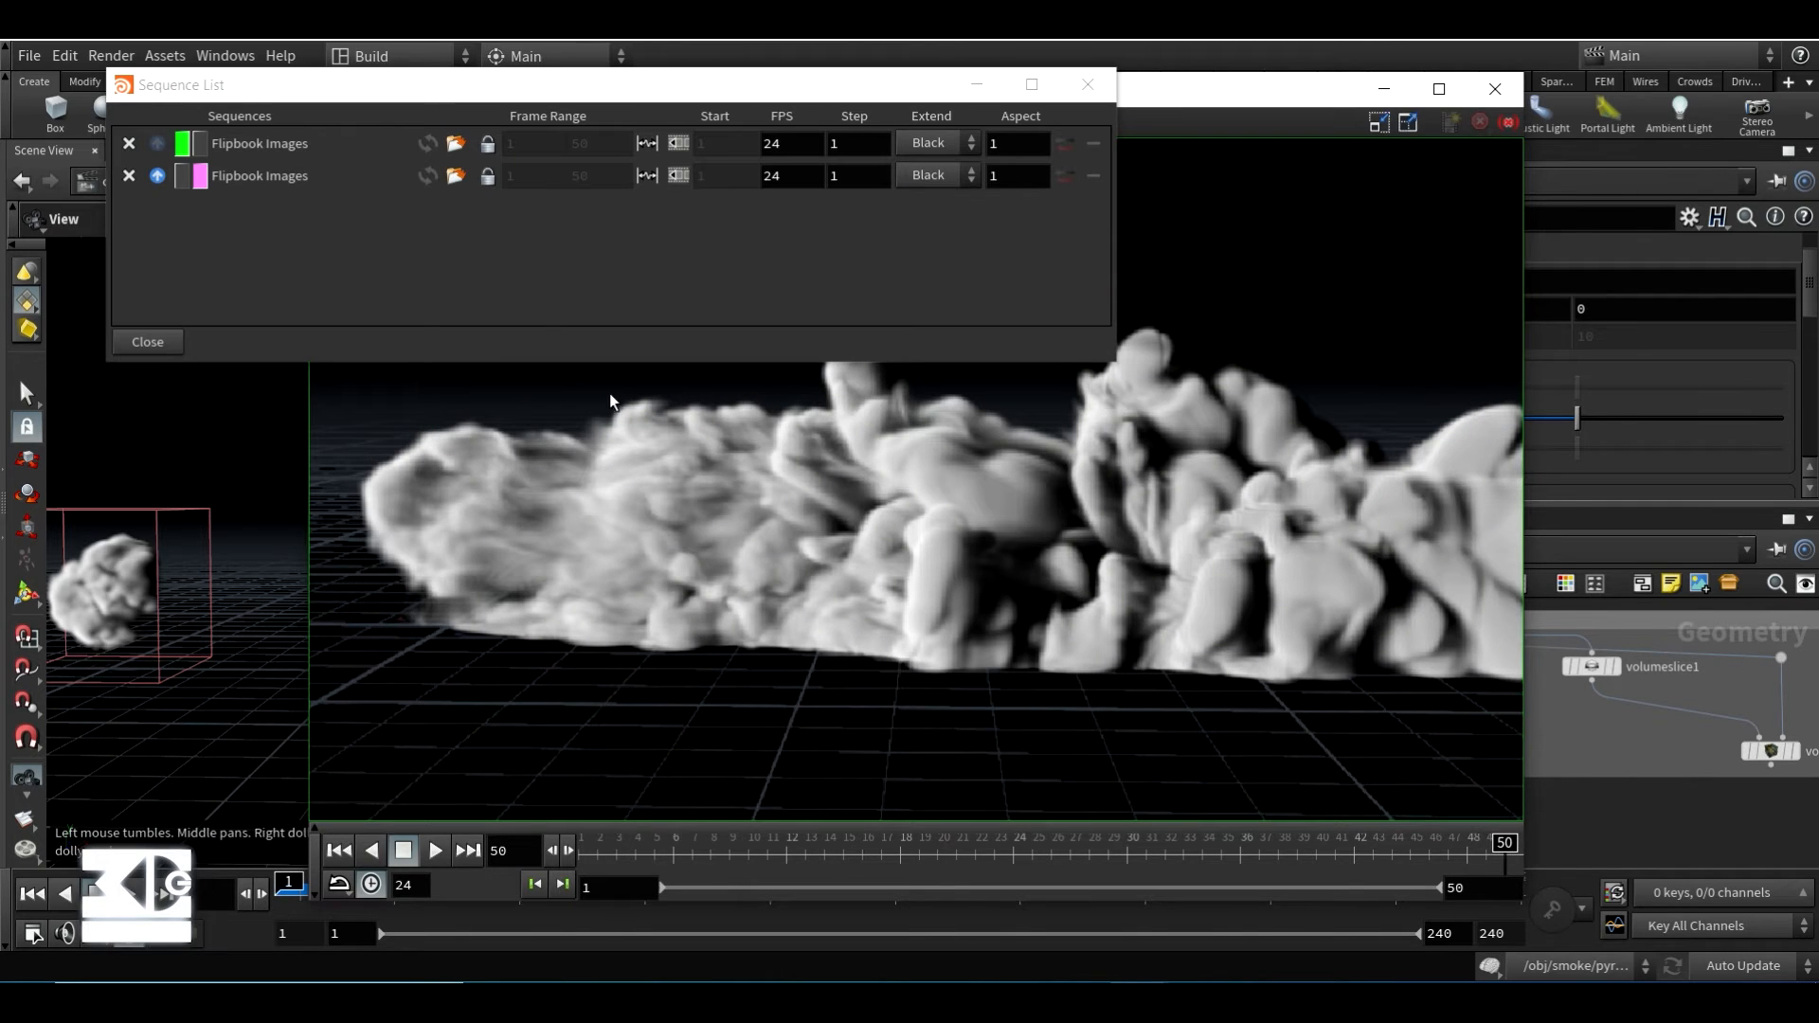
# - Show the second flipbook sequence and review its smoke motion from the first frame through frame 50
pyautogui.click(180, 180)
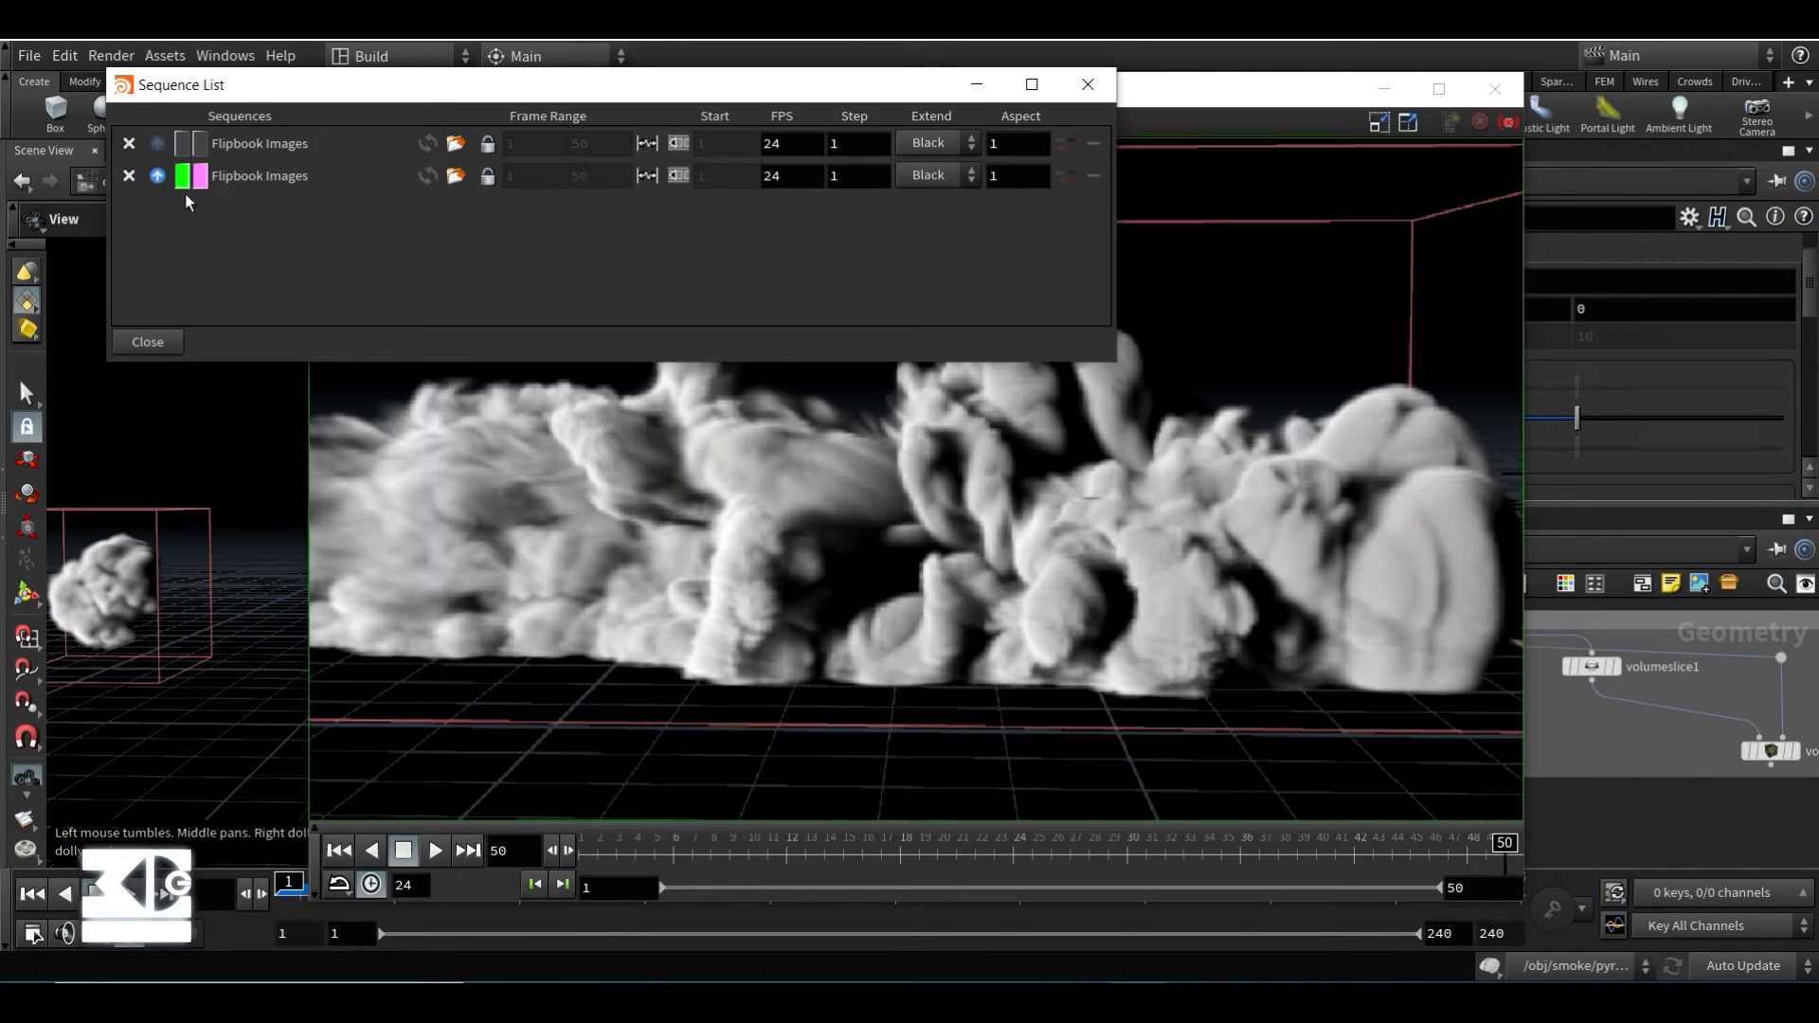
pyautogui.click(338, 850)
pyautogui.click(435, 850)
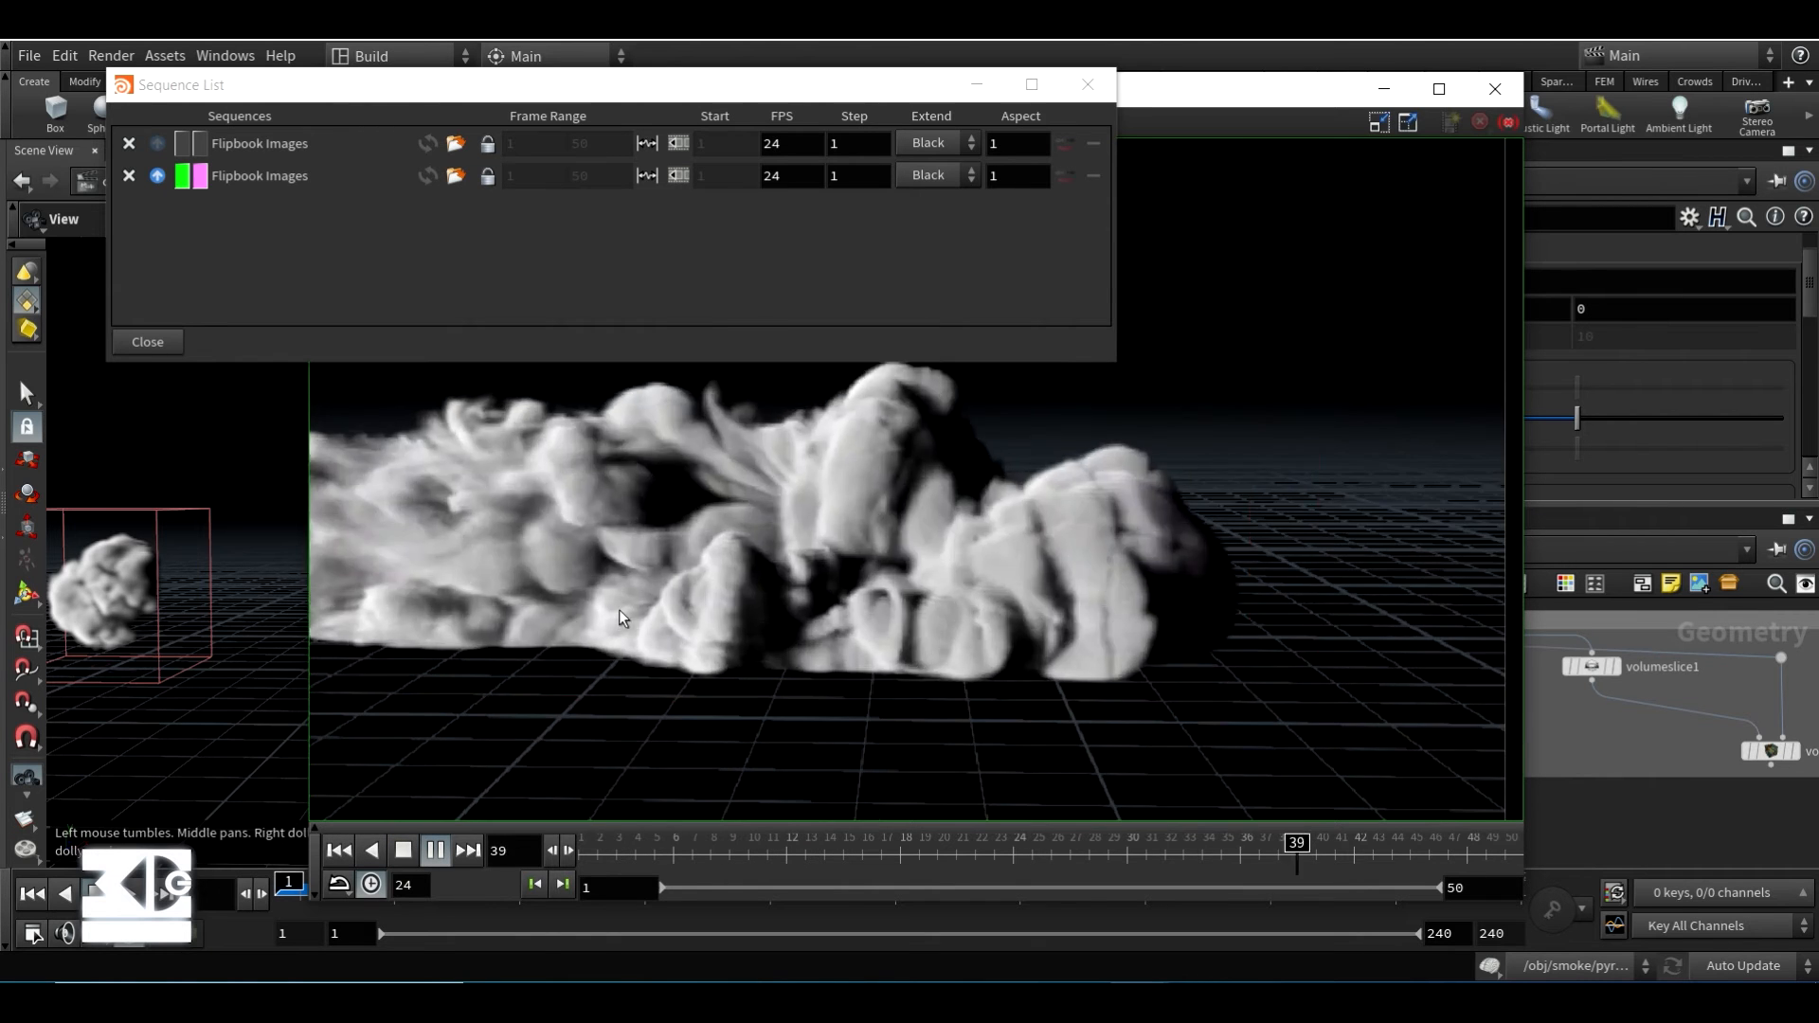
pyautogui.click(410, 849)
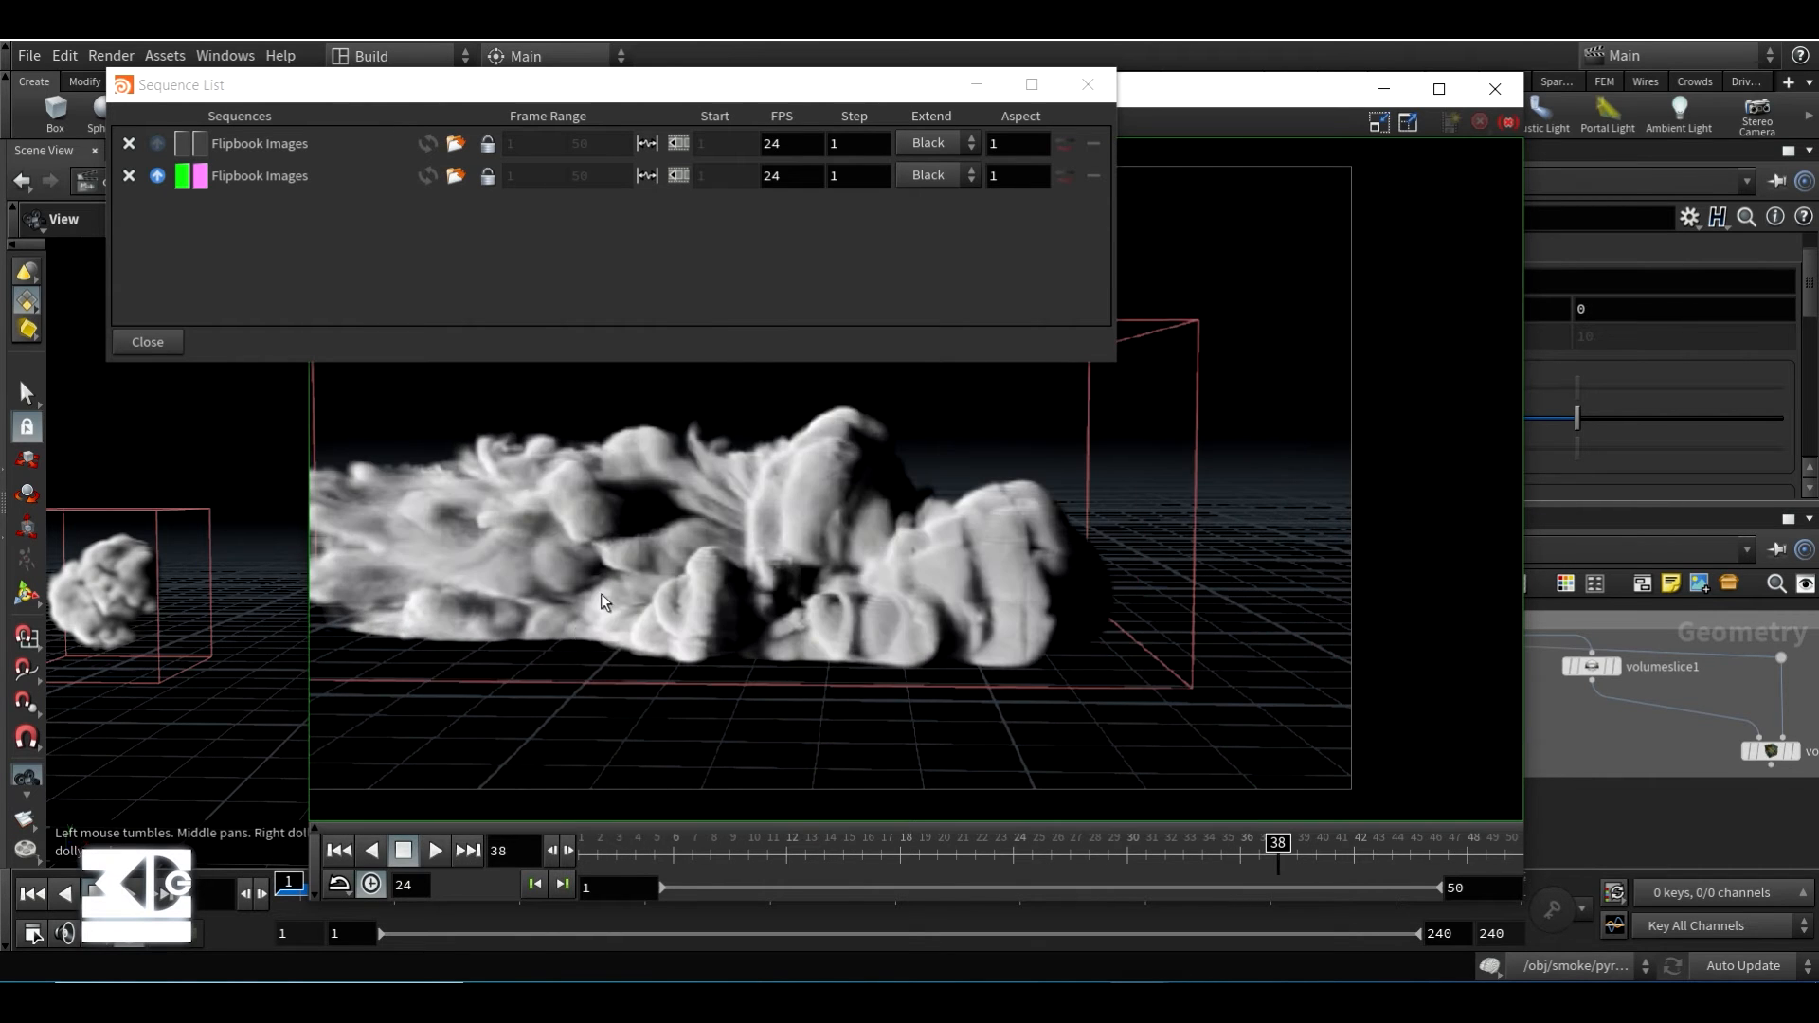
pyautogui.scroll(1, 625, 556)
pyautogui.moveTo(1294, 842); pyautogui.dragTo(1504, 852)
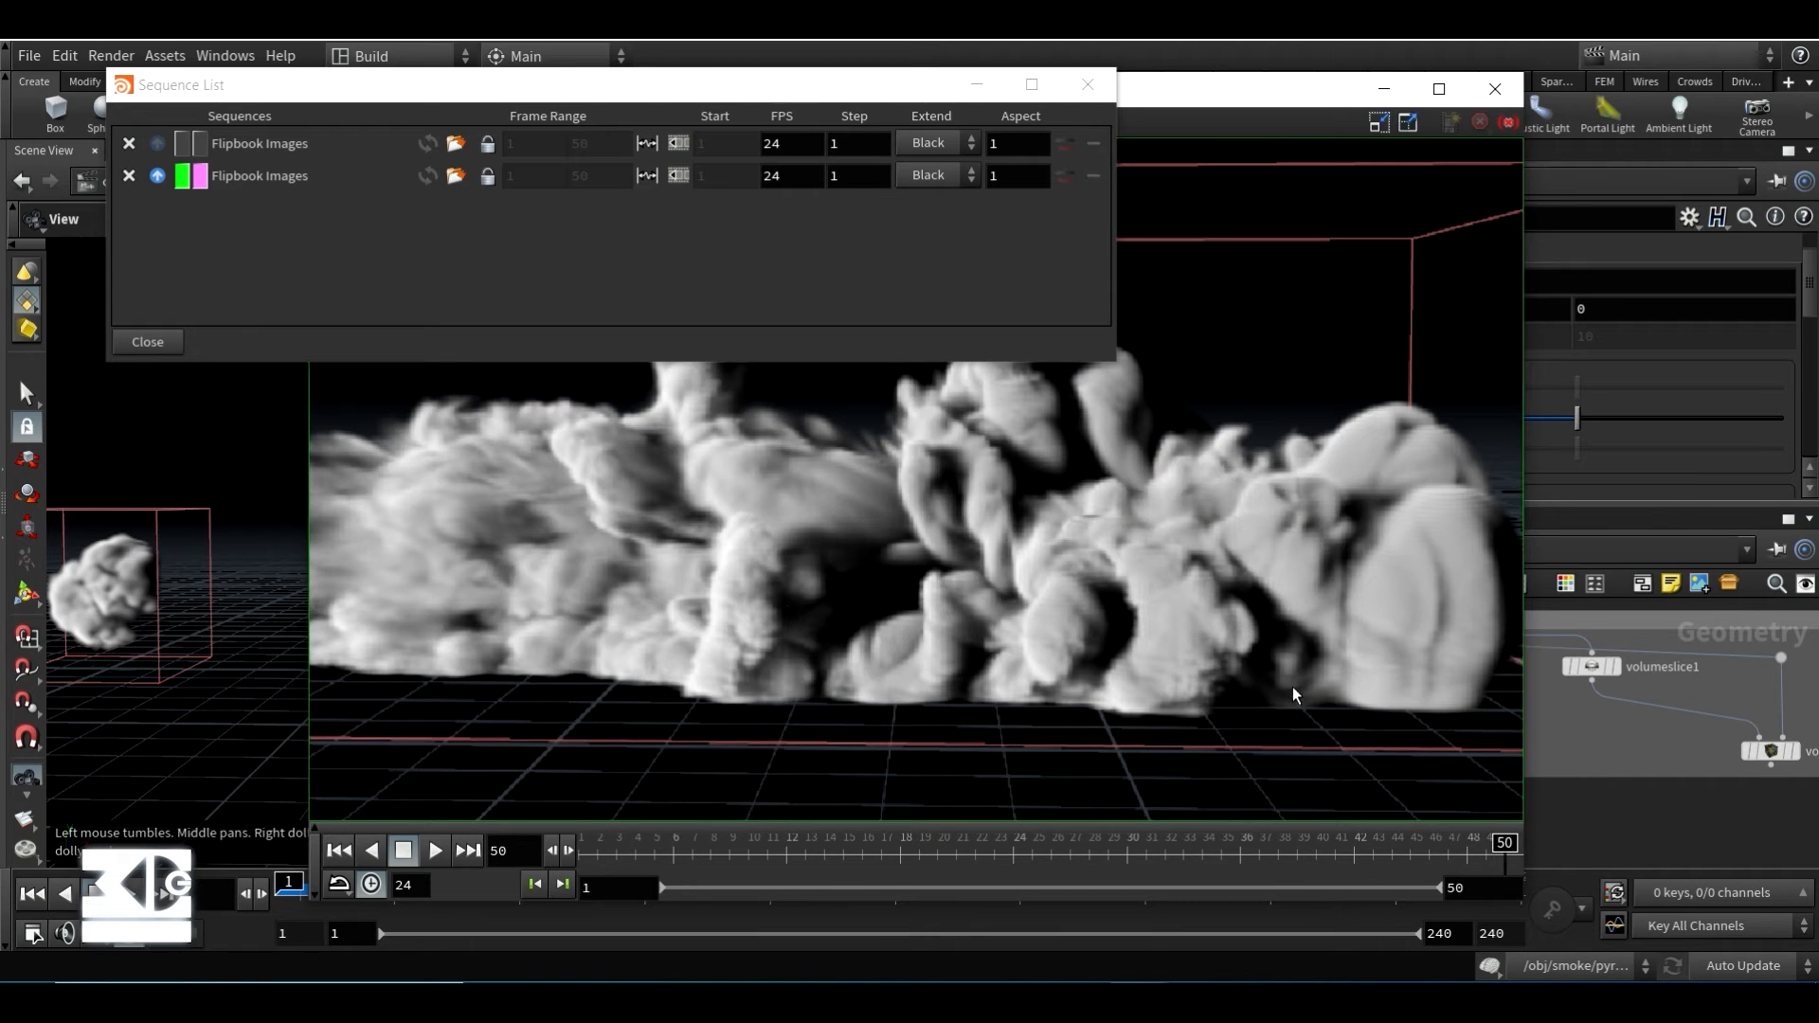
# - Compare the two flipbook sequences at frame 50 by alternating the displayed one, and close the Sequence List
pyautogui.click(191, 144)
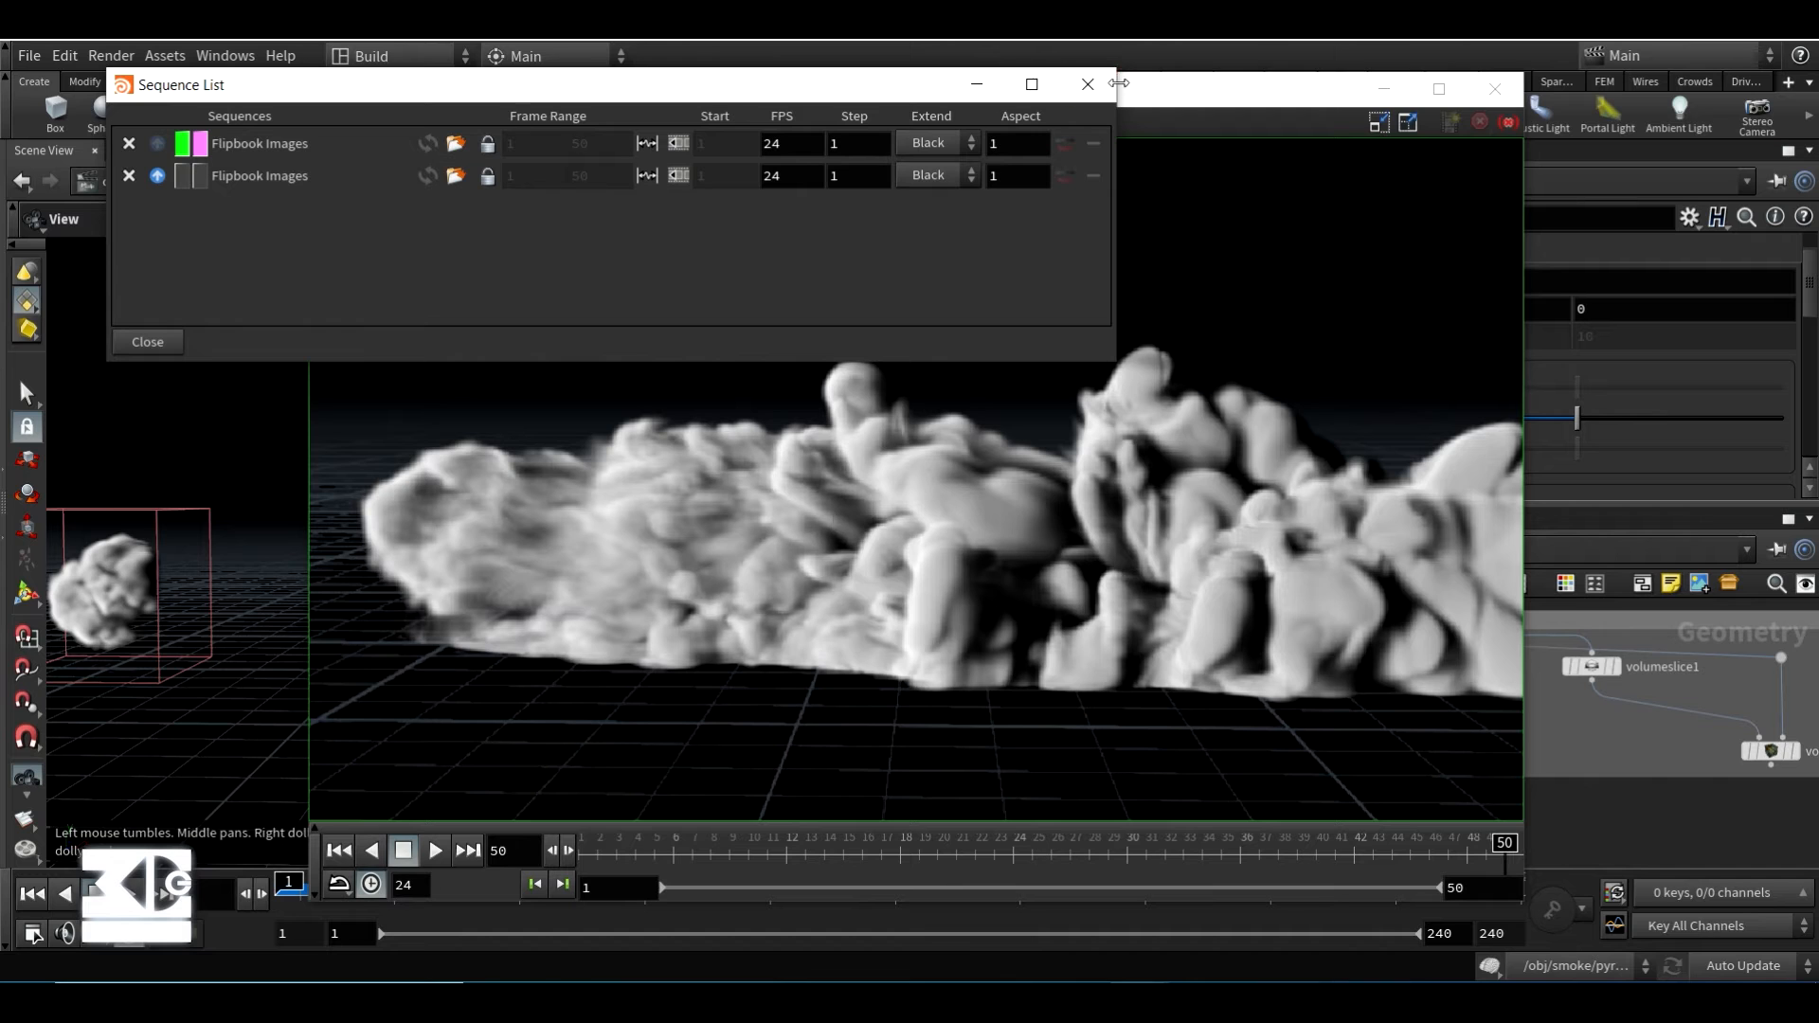
pyautogui.click(184, 176)
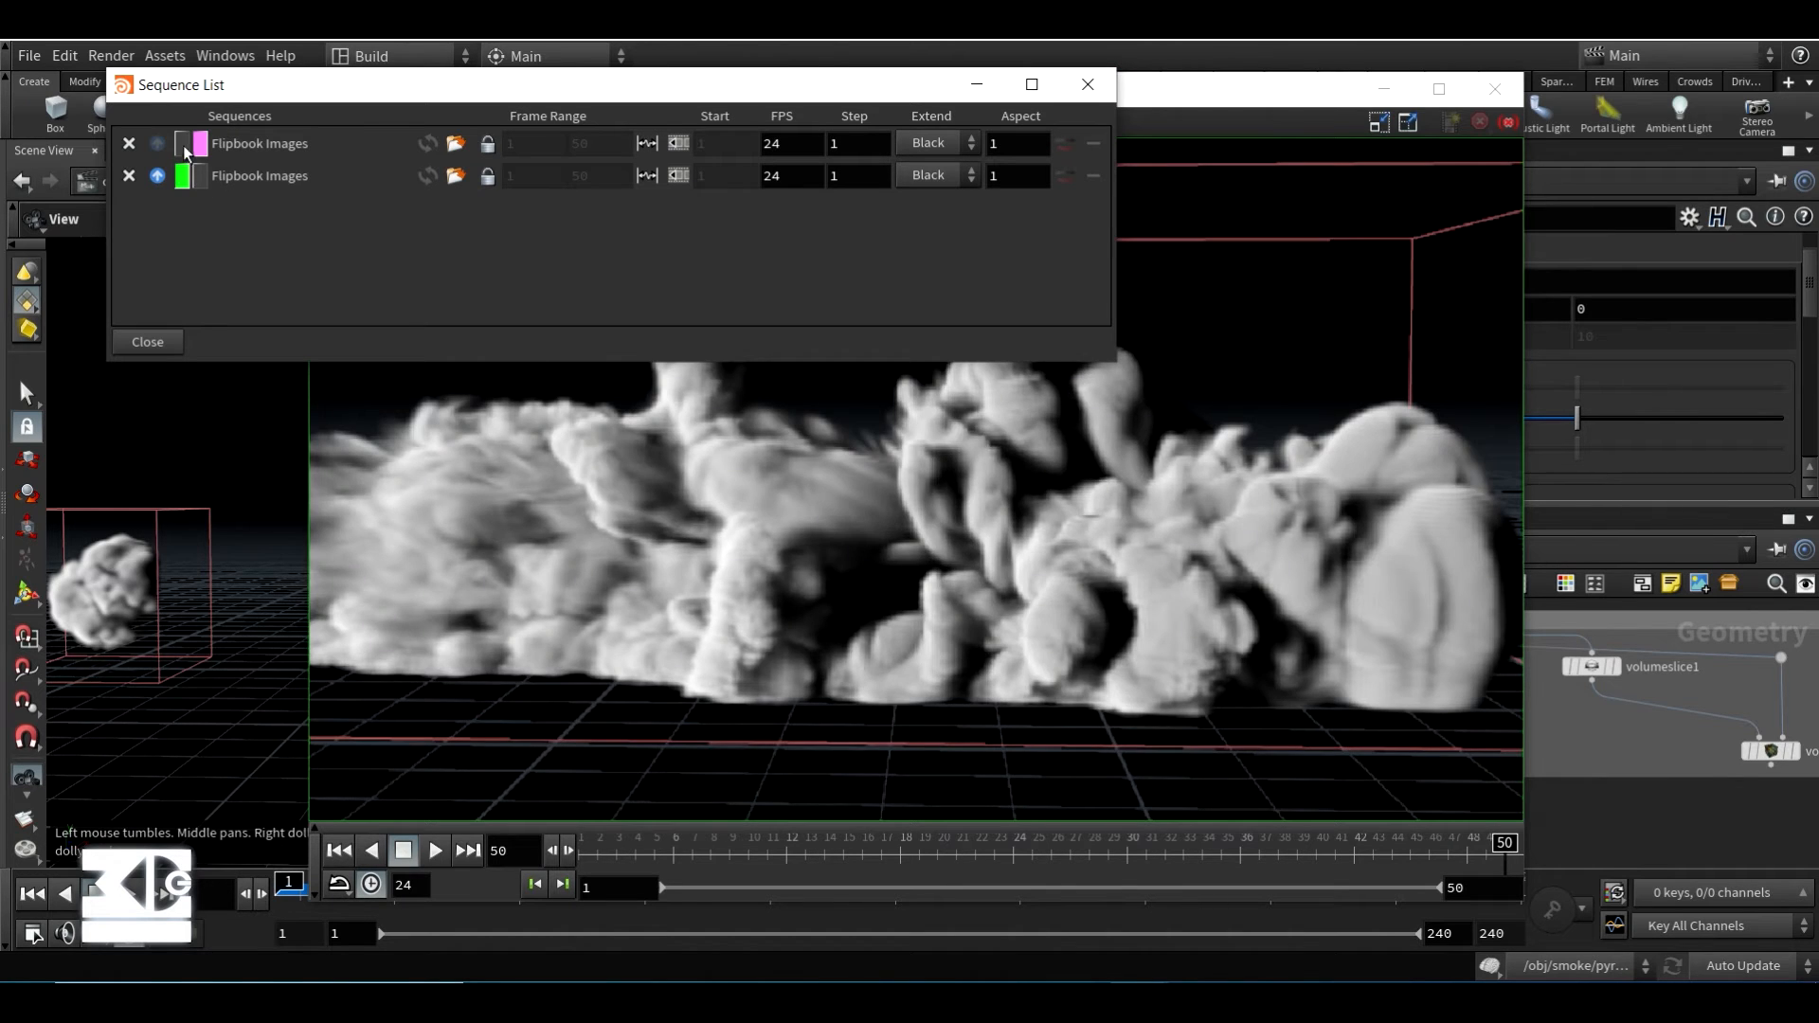
pyautogui.click(184, 175)
pyautogui.click(184, 176)
pyautogui.click(183, 144)
pyautogui.click(180, 176)
pyautogui.click(1088, 85)
pyautogui.click(580, 122)
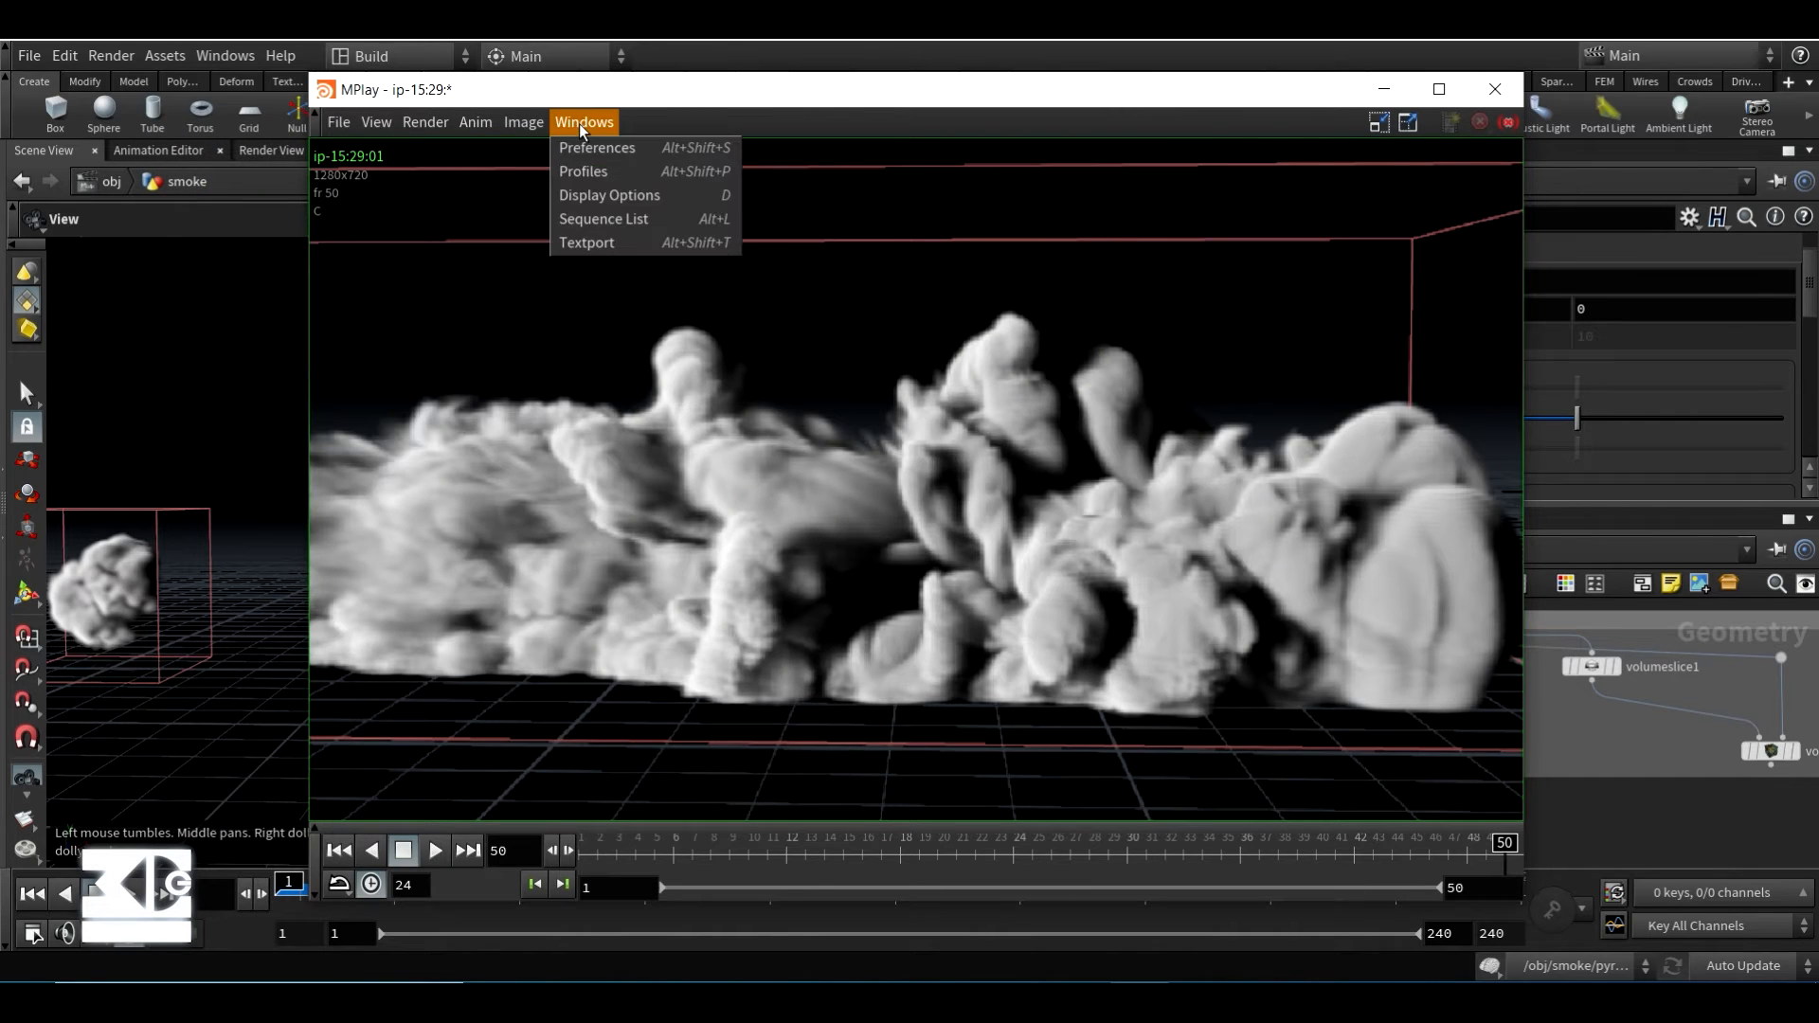
pyautogui.click(598, 215)
pyautogui.click(1090, 86)
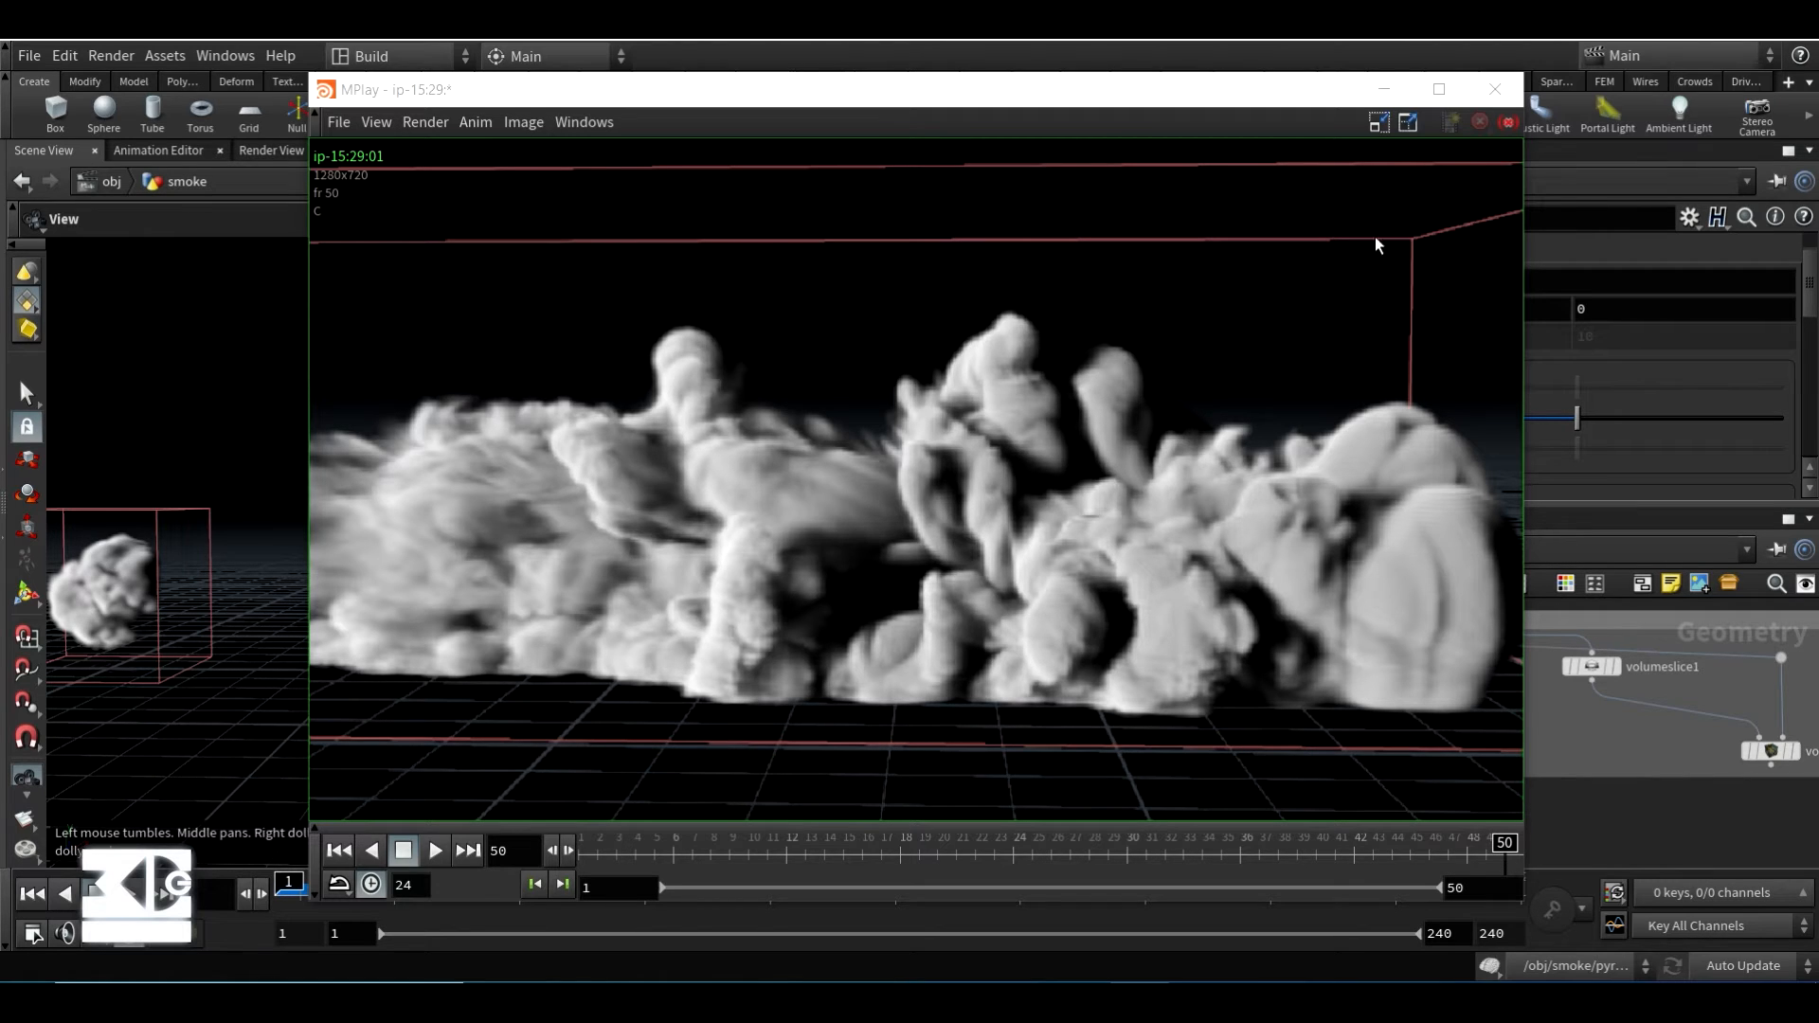
# - Minimize the flipbook viewer to return to the smoke network and its pyrosolver1 node
pyautogui.click(376, 122)
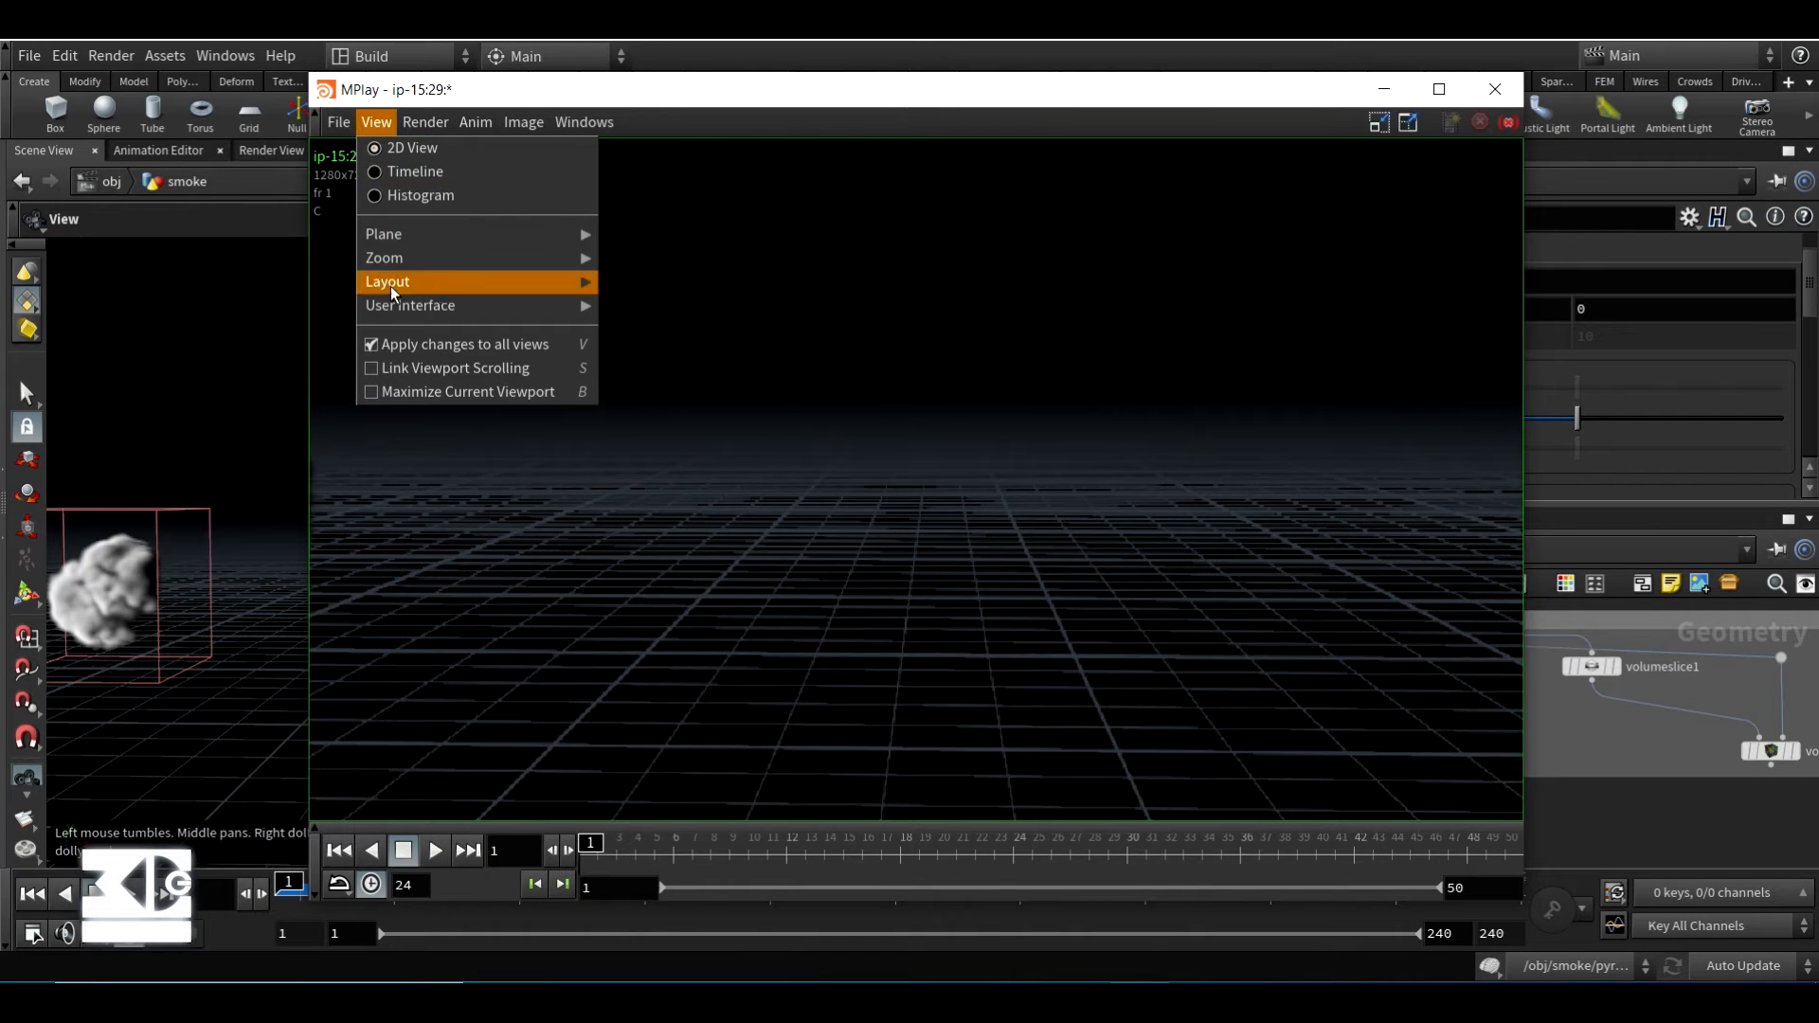
pyautogui.click(1378, 124)
pyautogui.click(1401, 89)
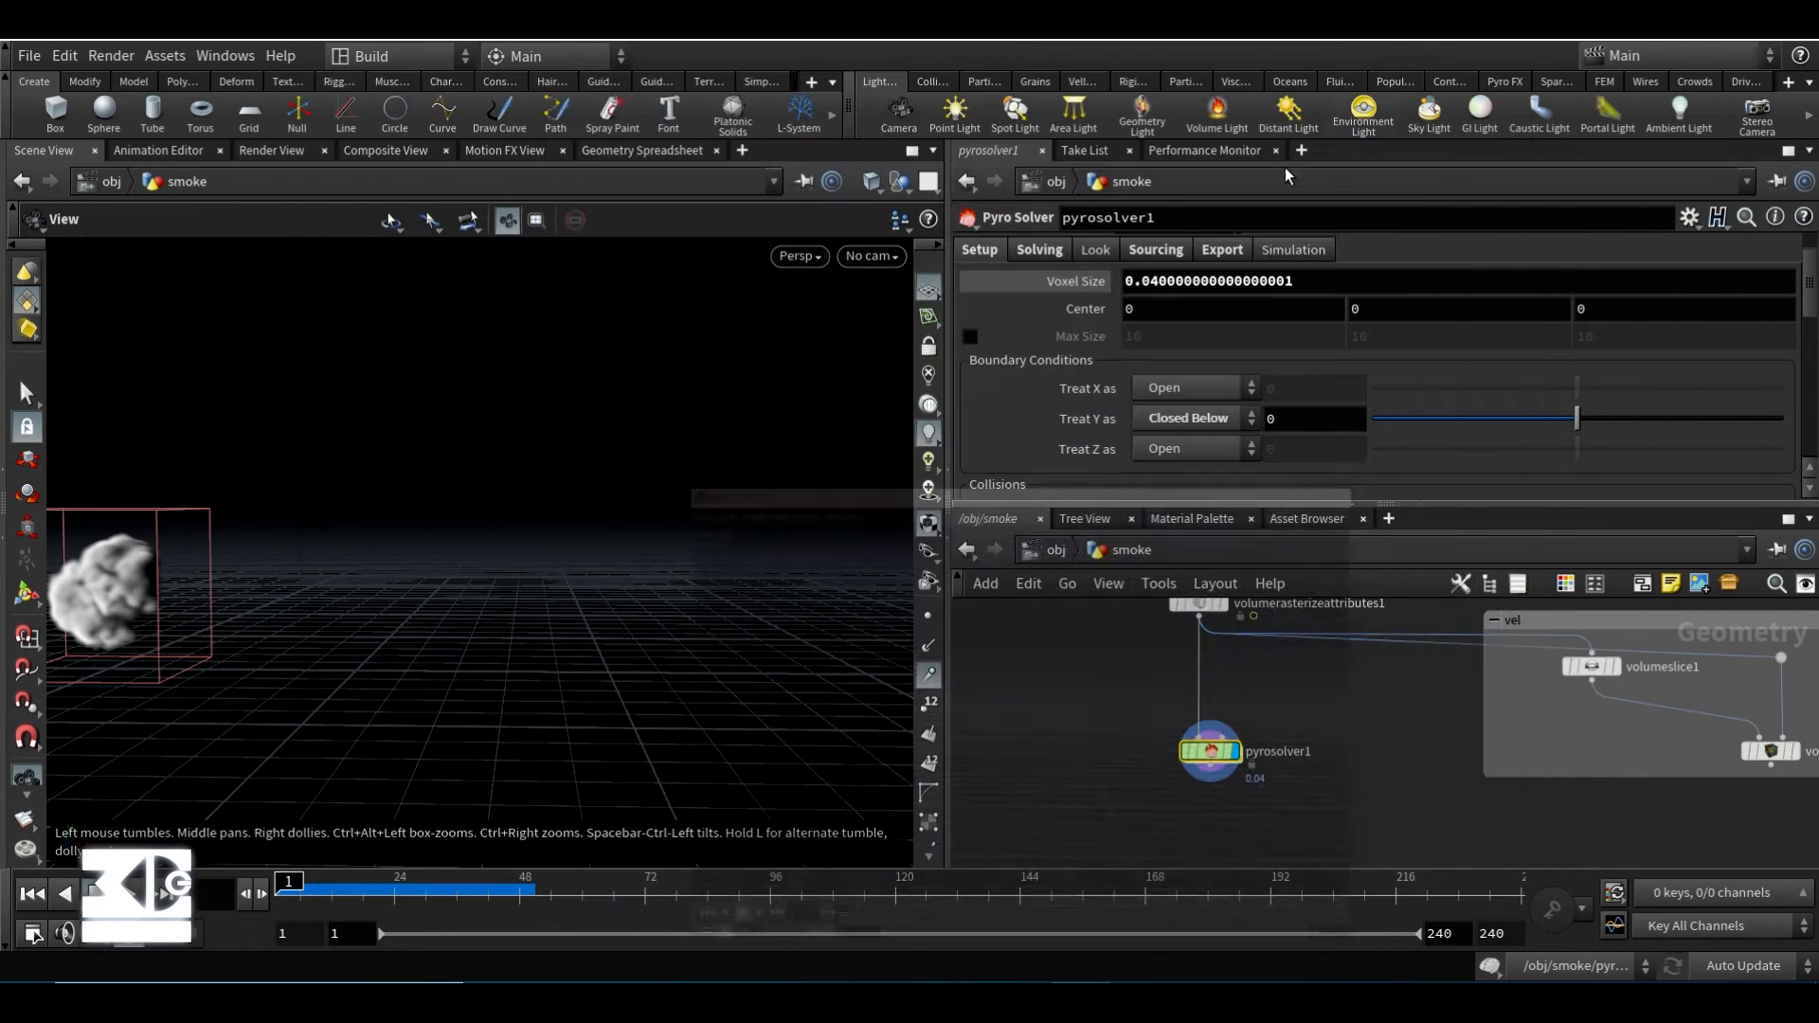
pyautogui.click(1094, 1001)
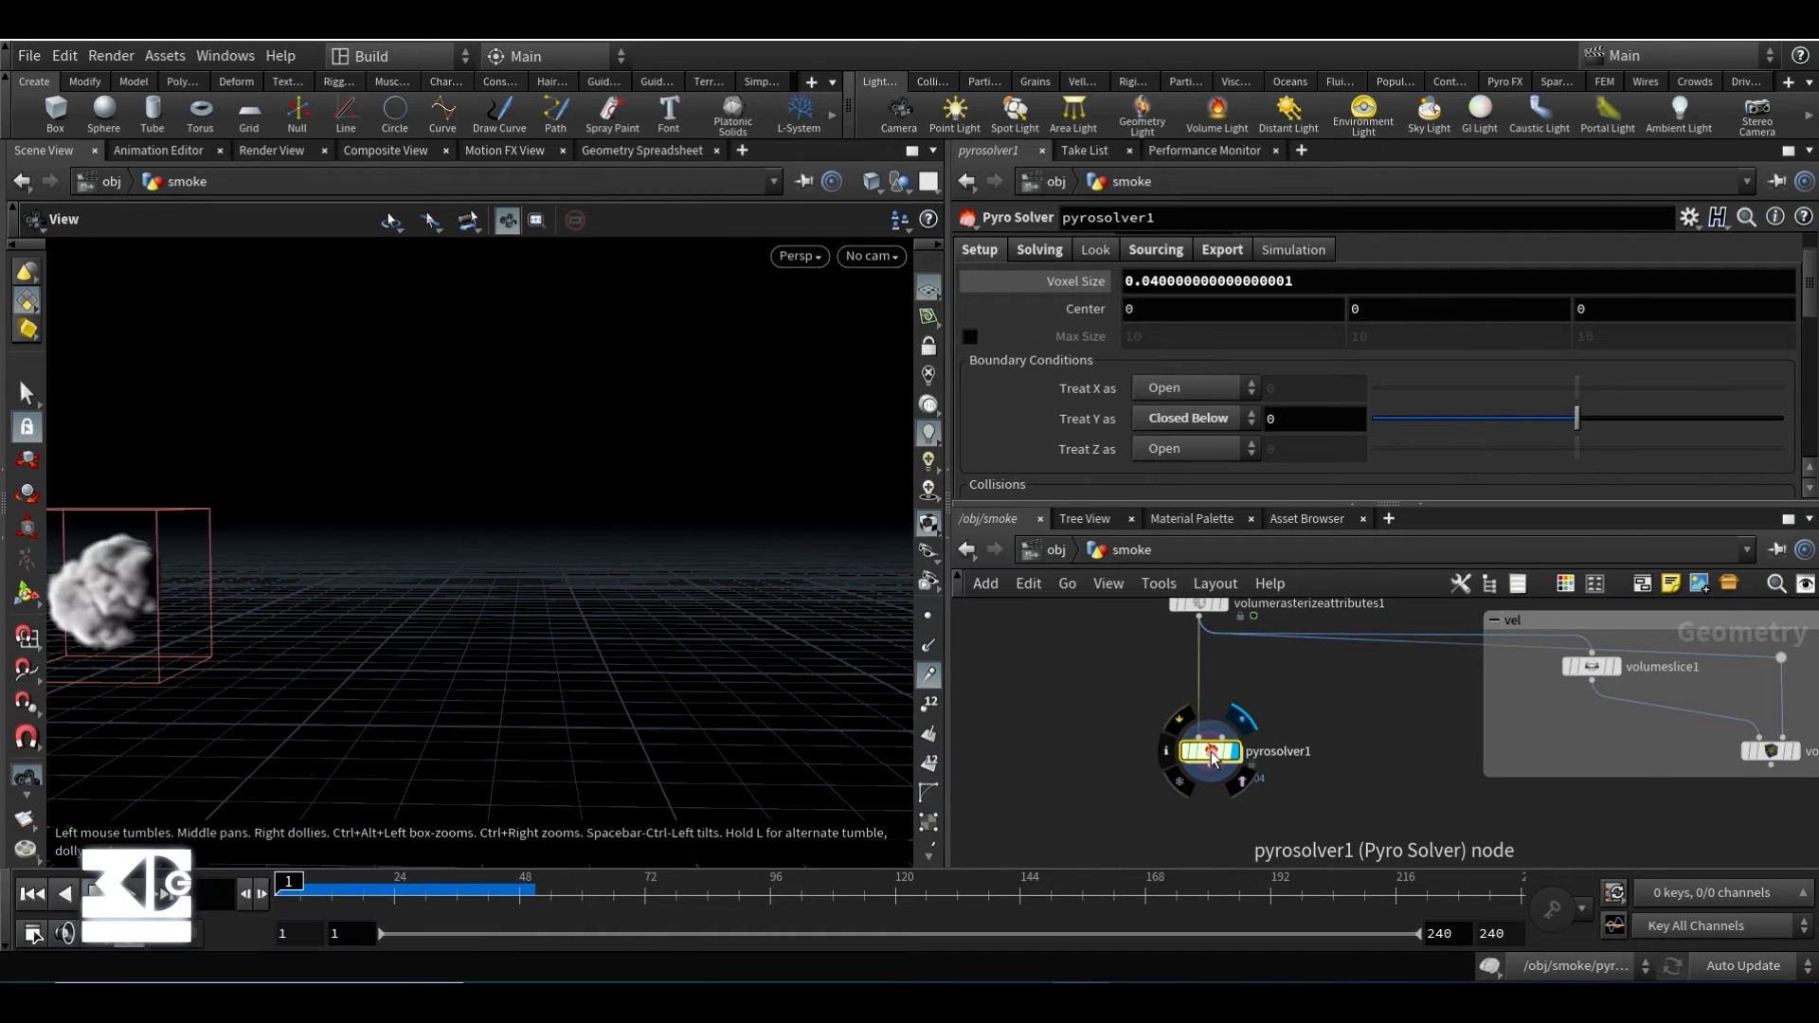
# - Open the FORCES network inside pyrosolver1 and place a Gas Turbulence node beside the gas disturb nodes, clear of their wires
pyautogui.doubleClick(1211, 752)
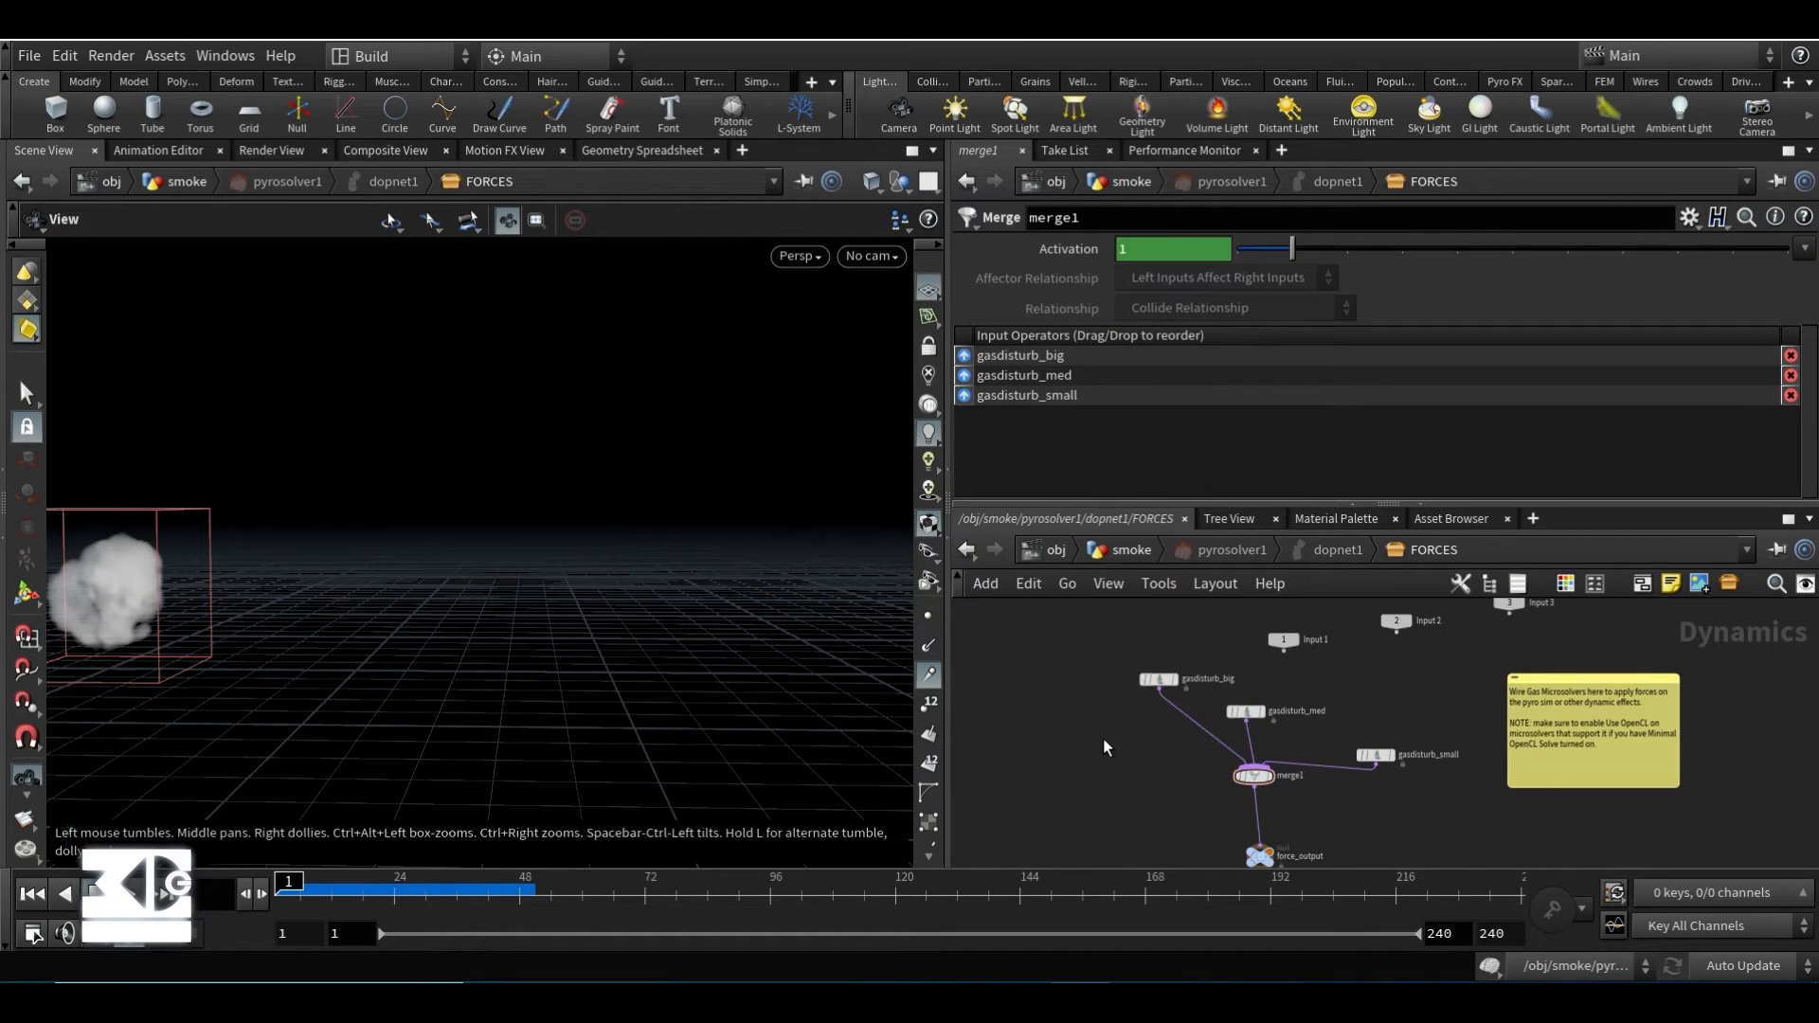
pyautogui.press('Tab')
pyautogui.write('gas')
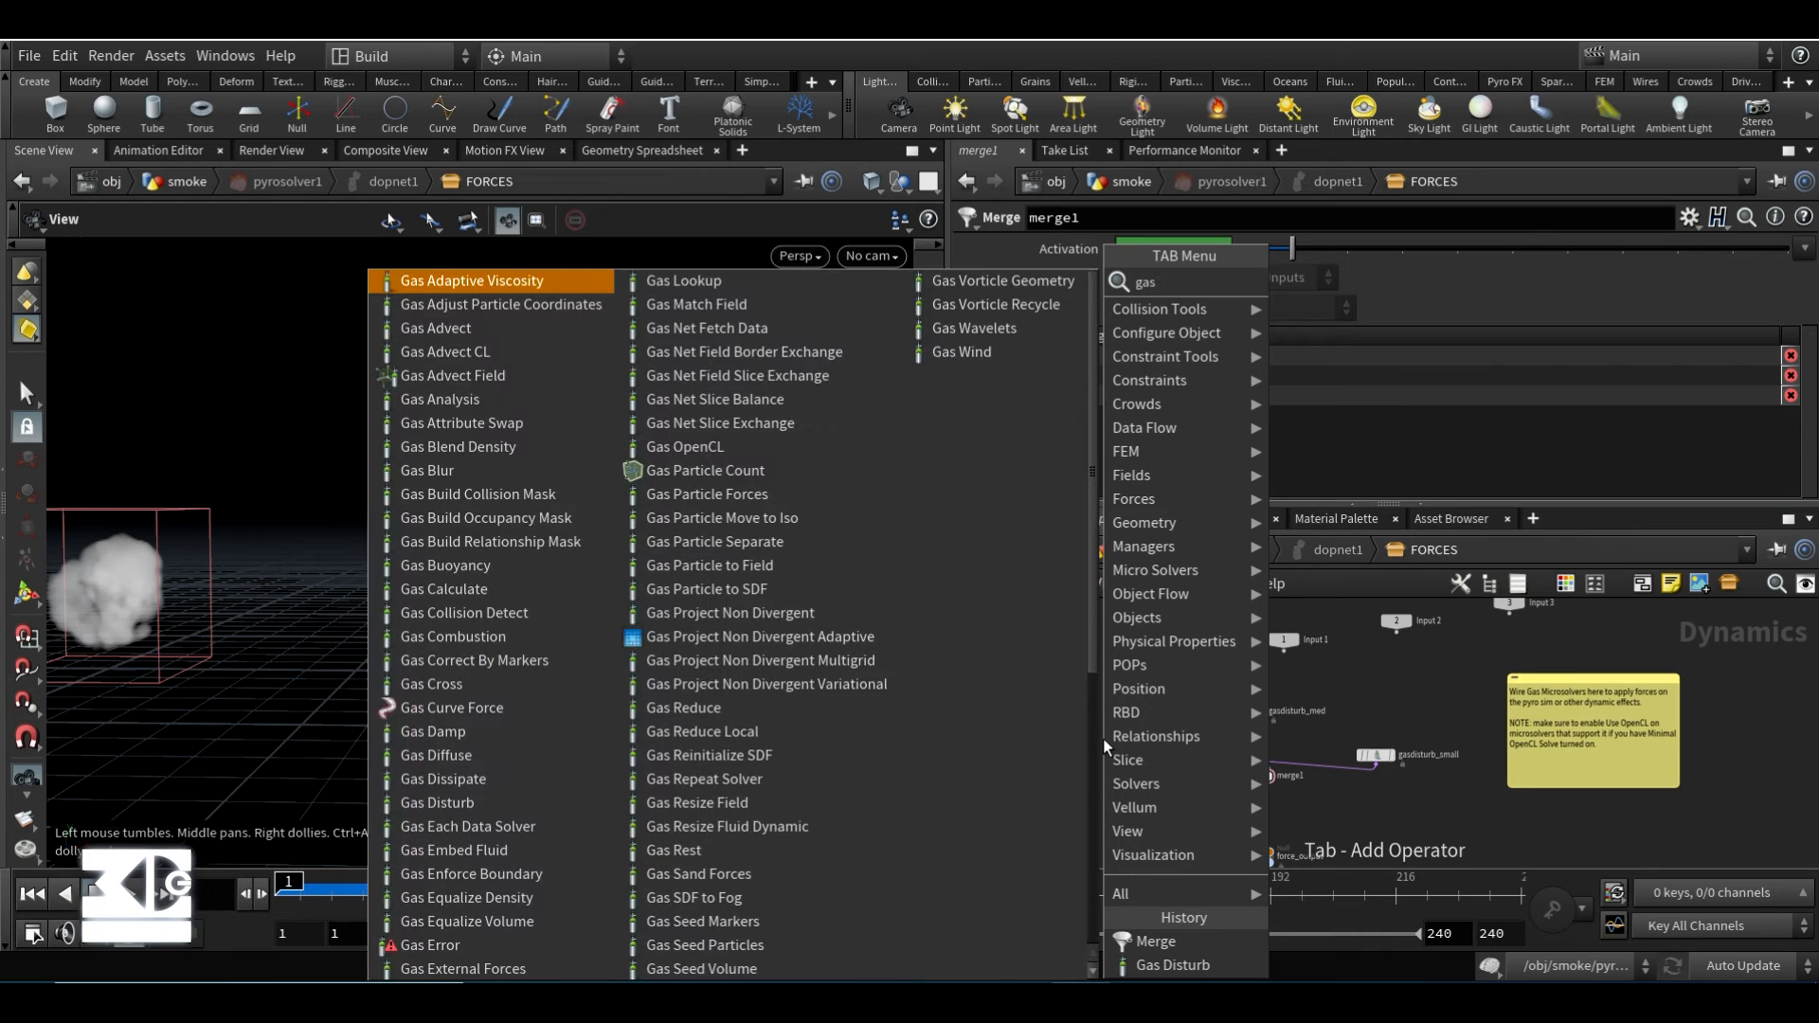
pyautogui.write('tu')
pyautogui.press('Return')
pyautogui.click(1102, 739)
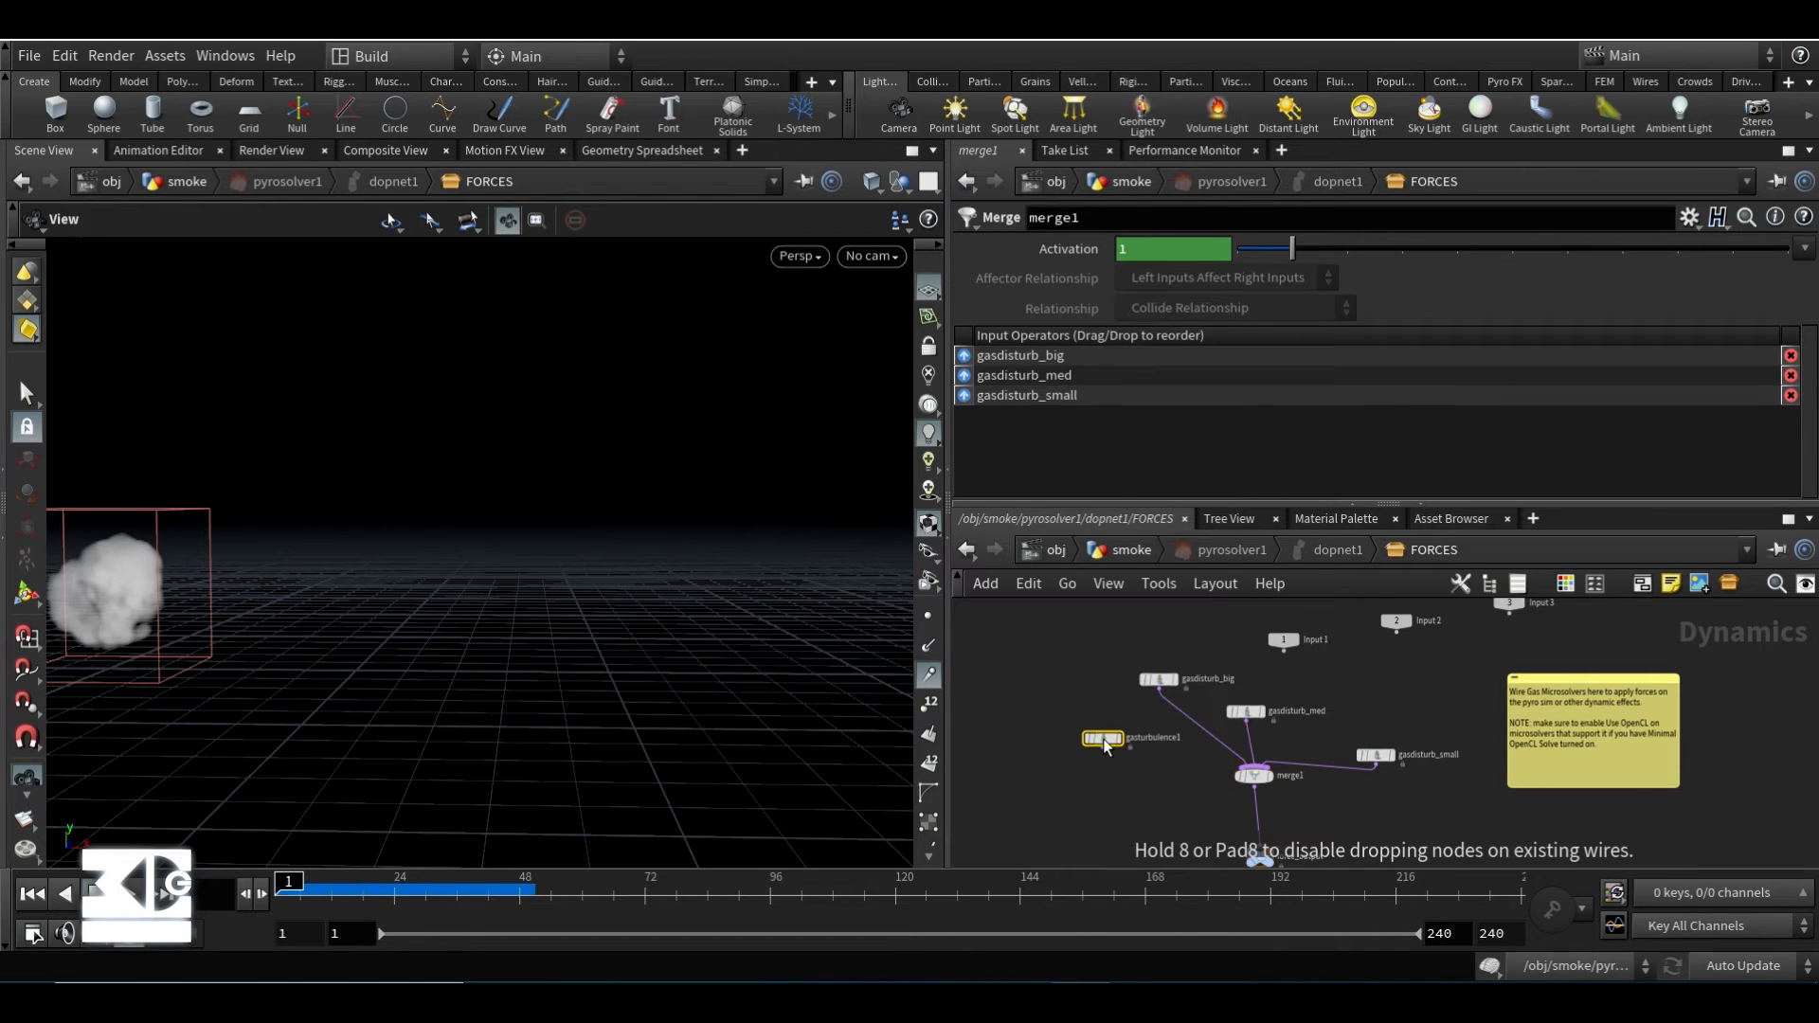
pyautogui.scroll(3, 1083, 697)
pyautogui.moveTo(1109, 719); pyautogui.dragTo(1078, 654, button='middle')
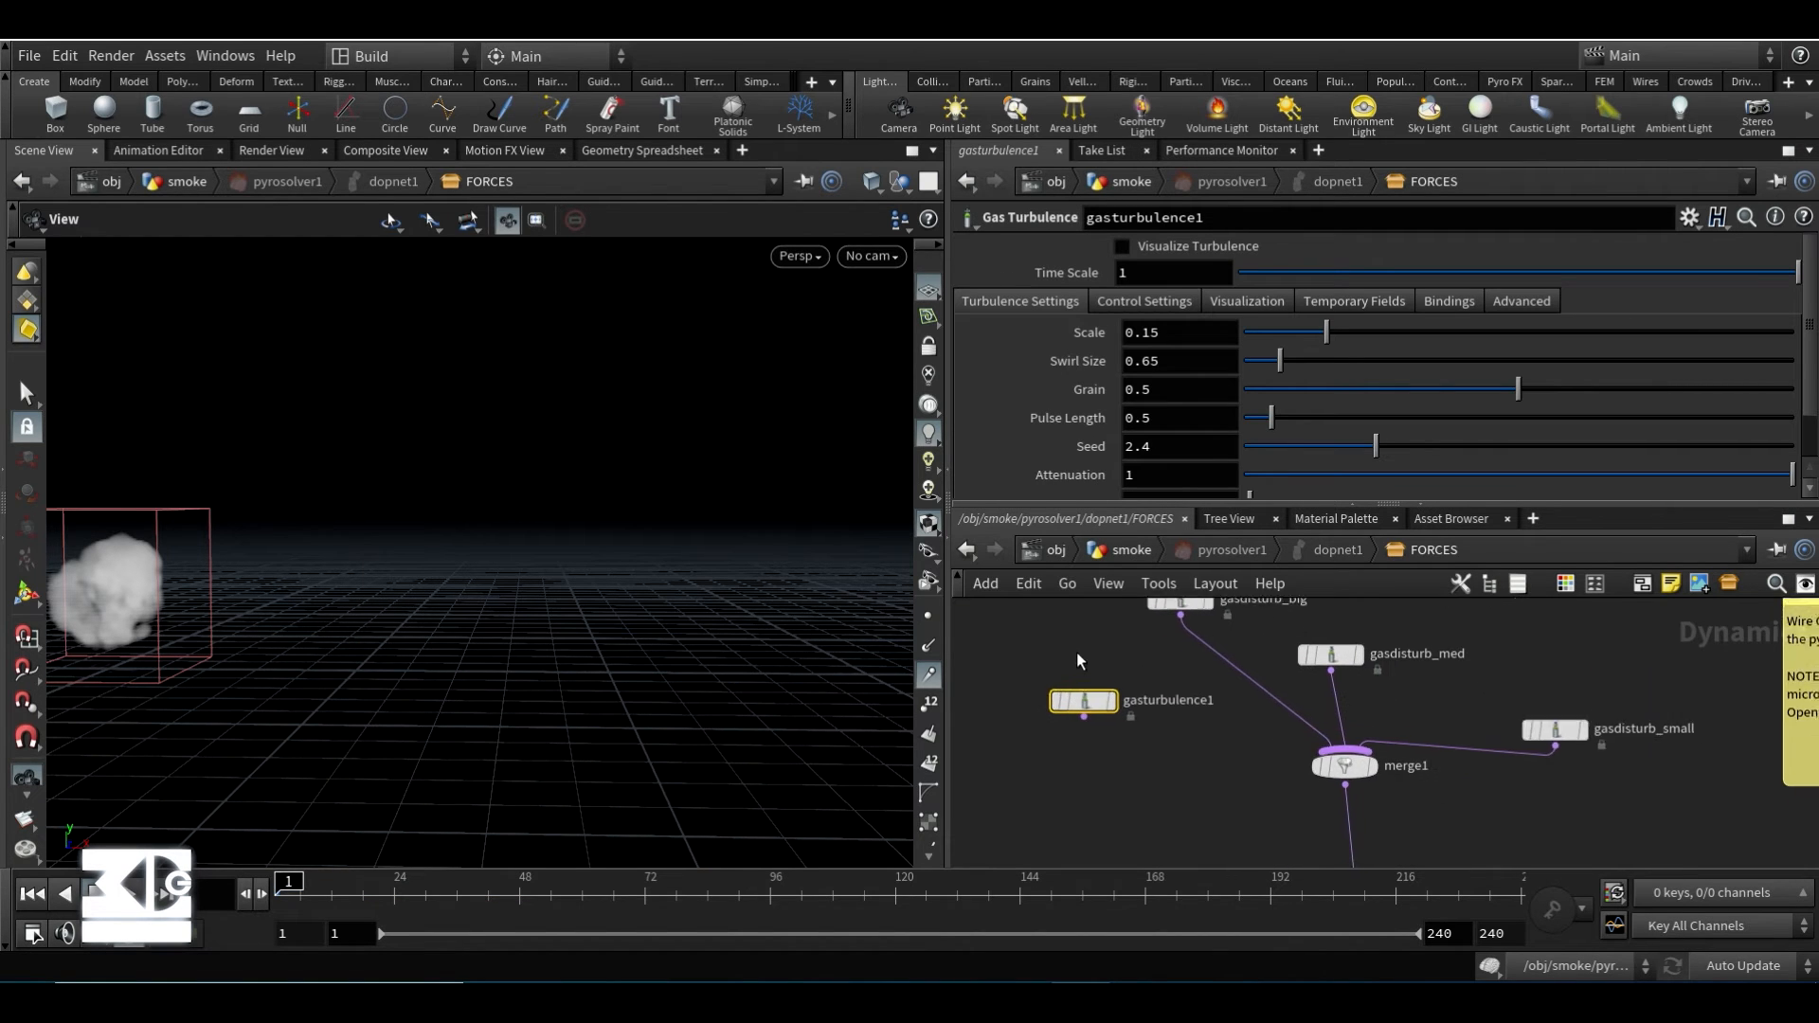
pyautogui.scroll(-1, 1078, 654)
pyautogui.moveTo(1096, 699); pyautogui.dragTo(1012, 703)
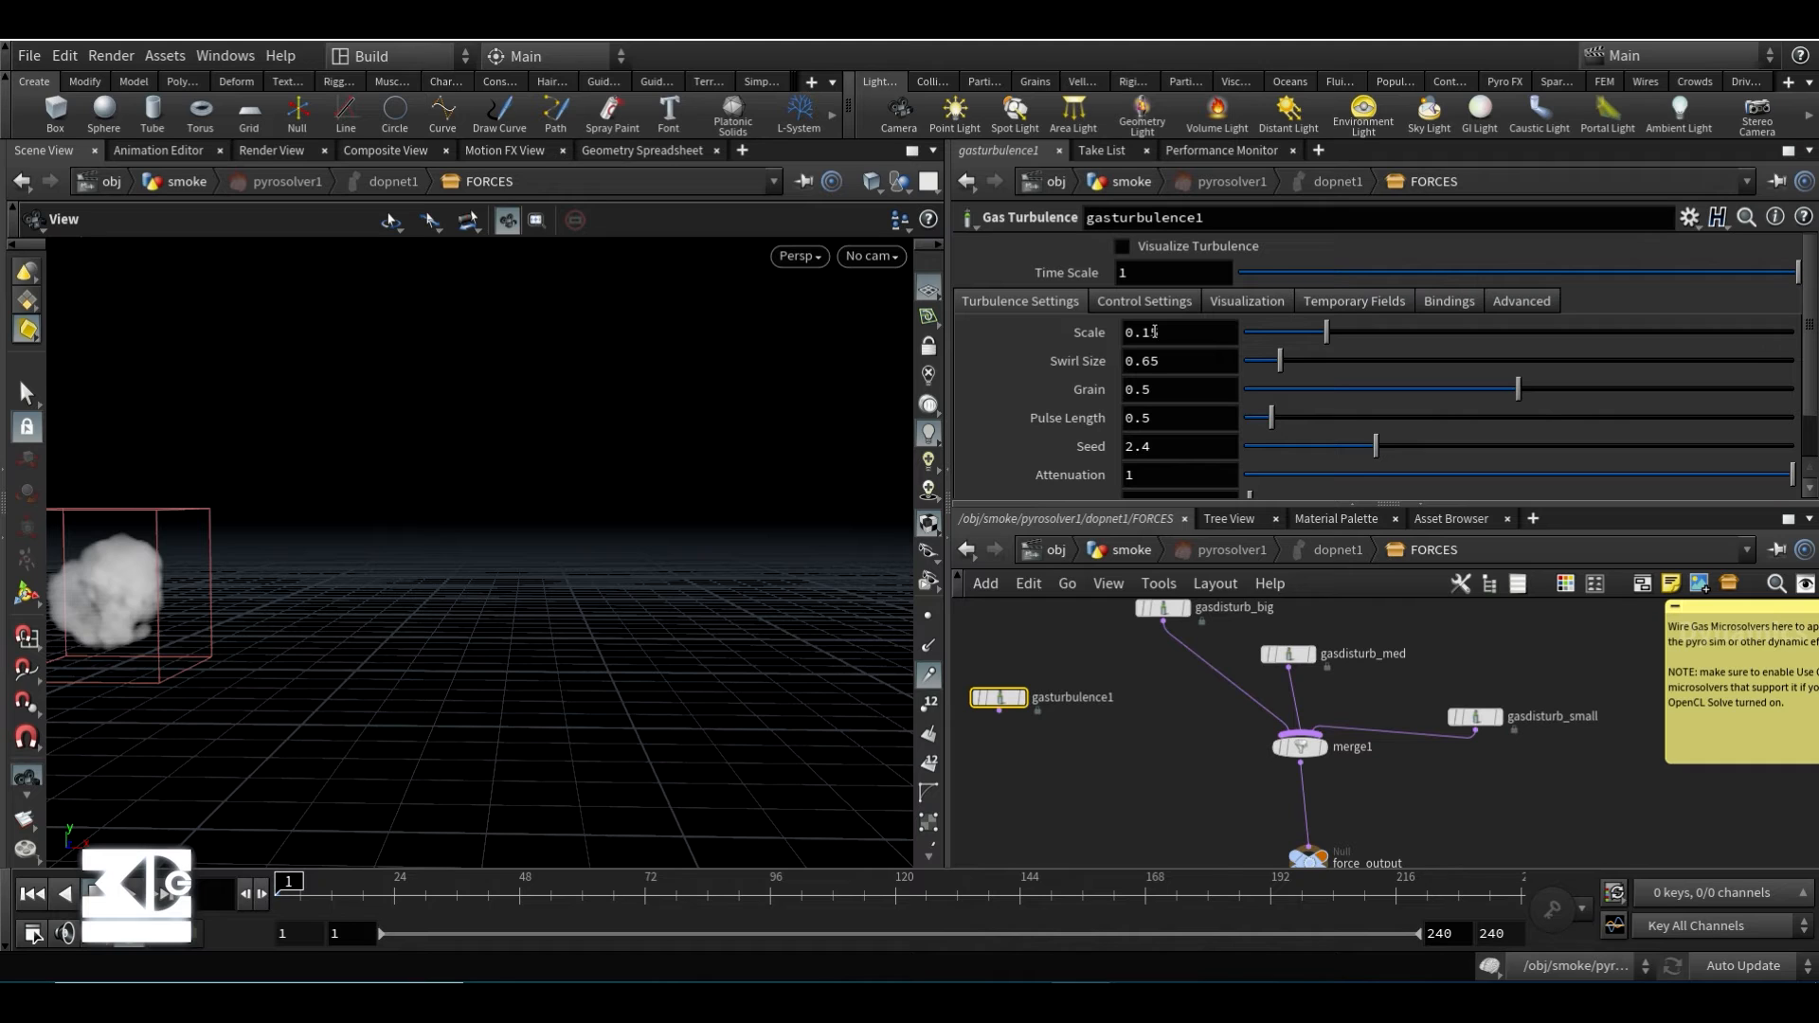
# - Insert a second Merge node between merge1 and force_output, offset slightly from the existing wire
pyautogui.moveTo(1140, 759); pyautogui.dragTo(1135, 743, button='middle')
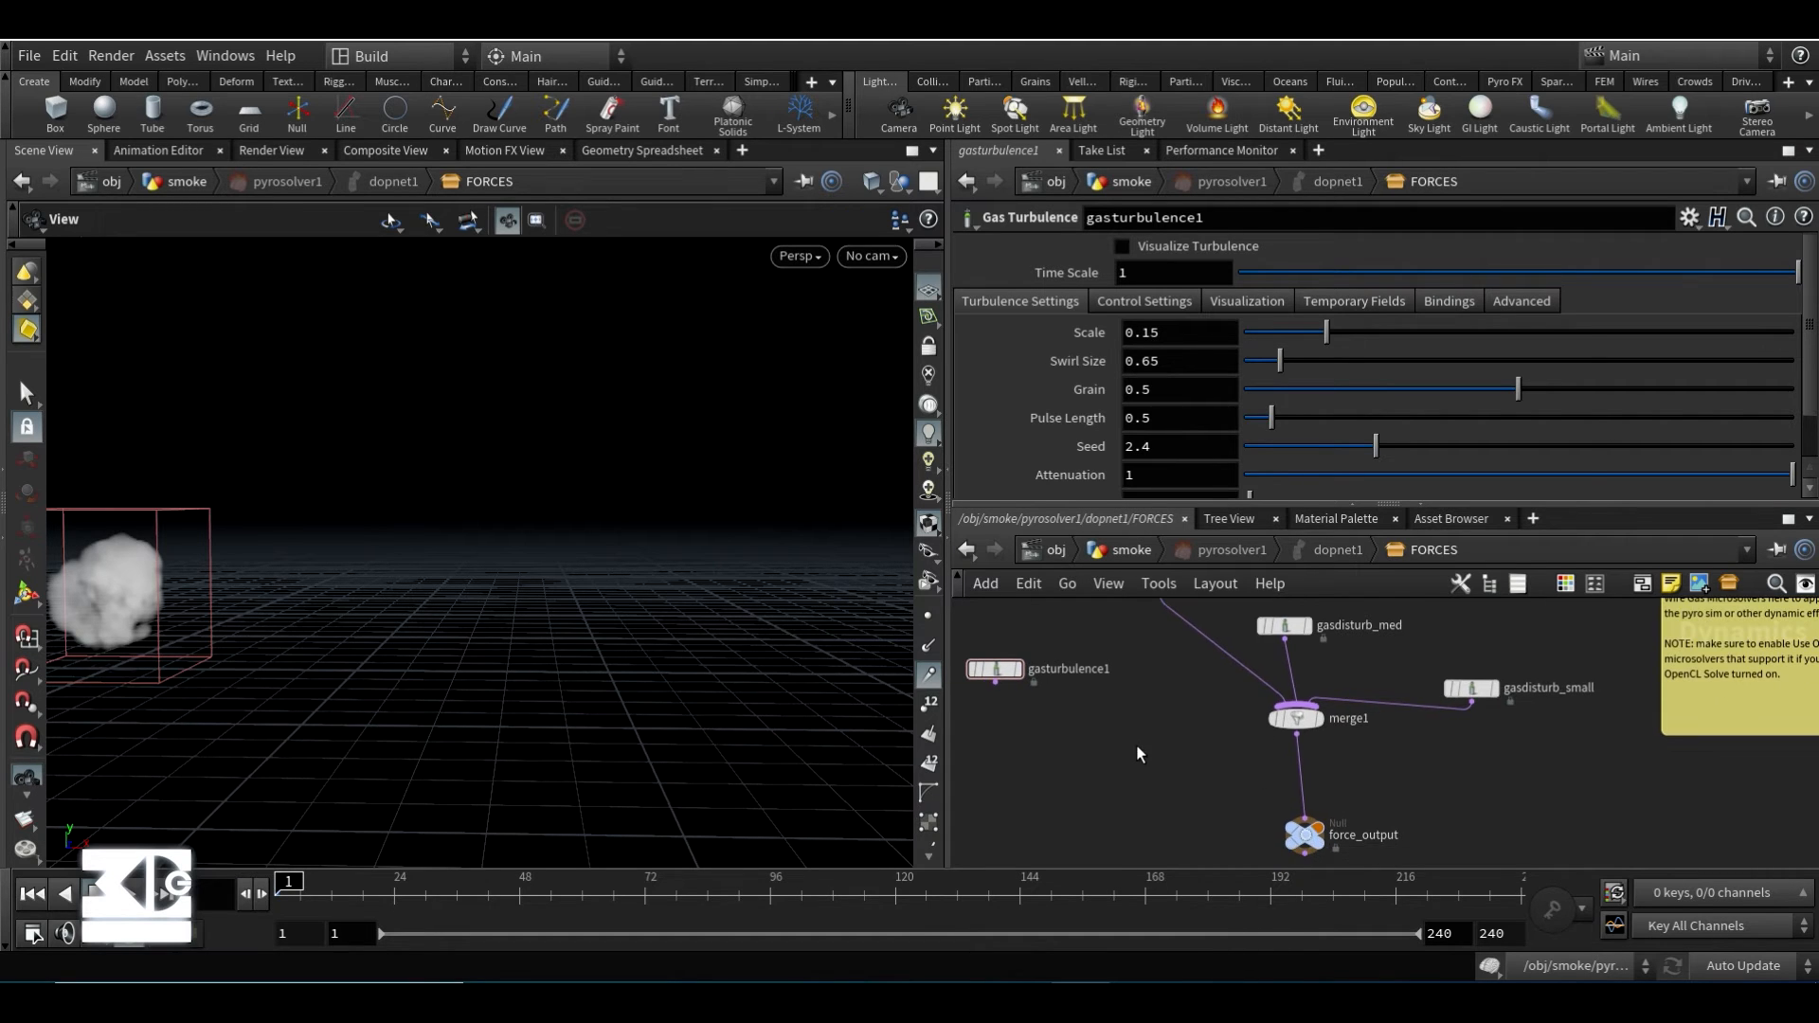
pyautogui.press('Tab')
pyautogui.write('mer')
pyautogui.press('Return')
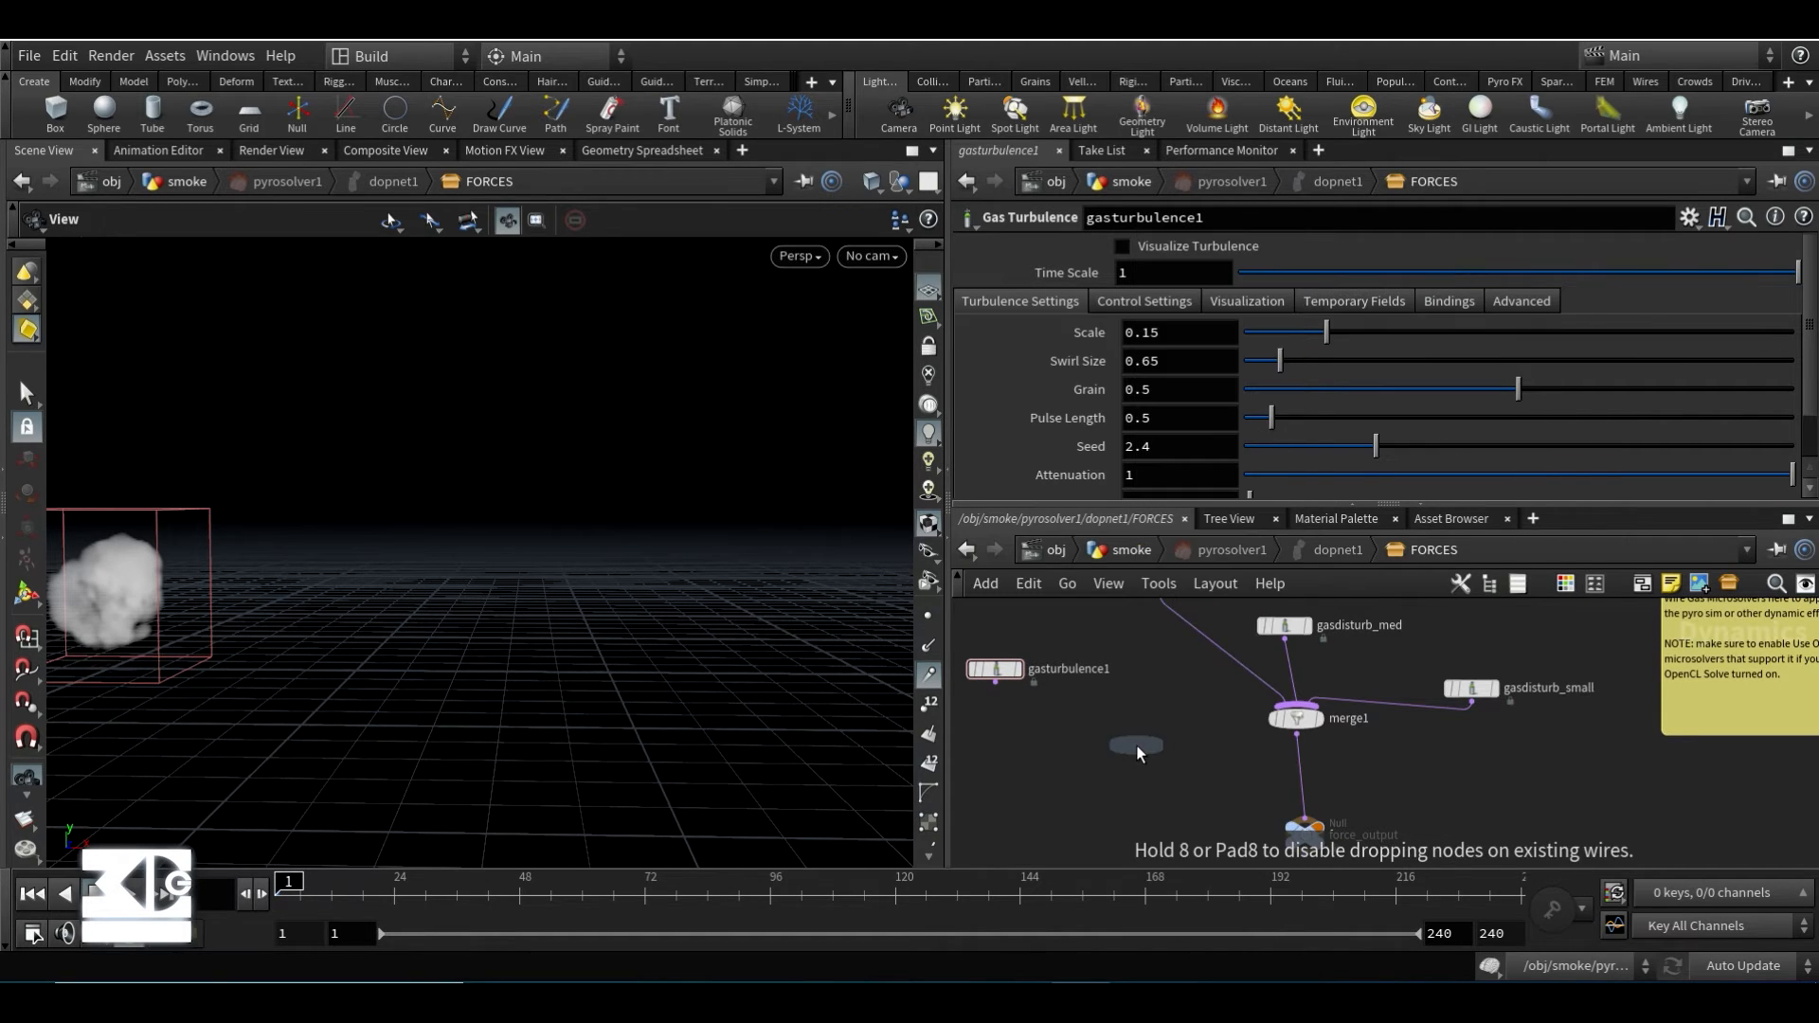
pyautogui.click(1294, 771)
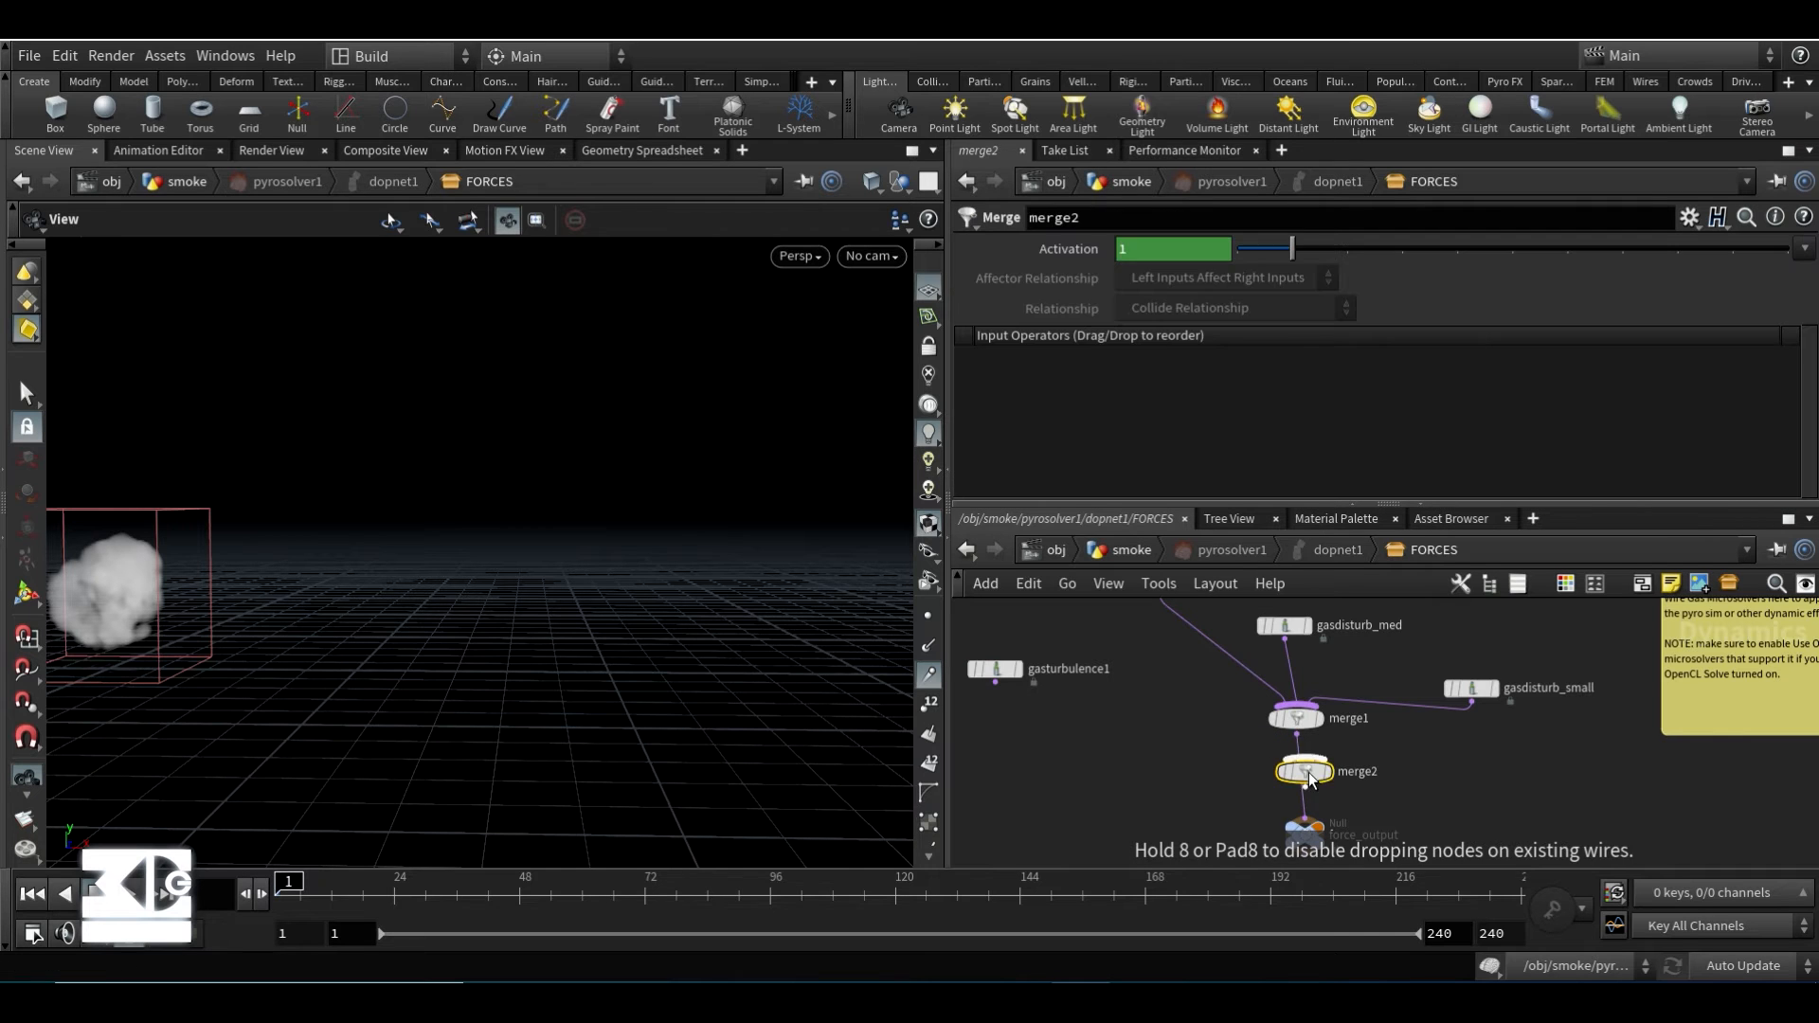
pyautogui.moveTo(1279, 769); pyautogui.dragTo(1216, 785)
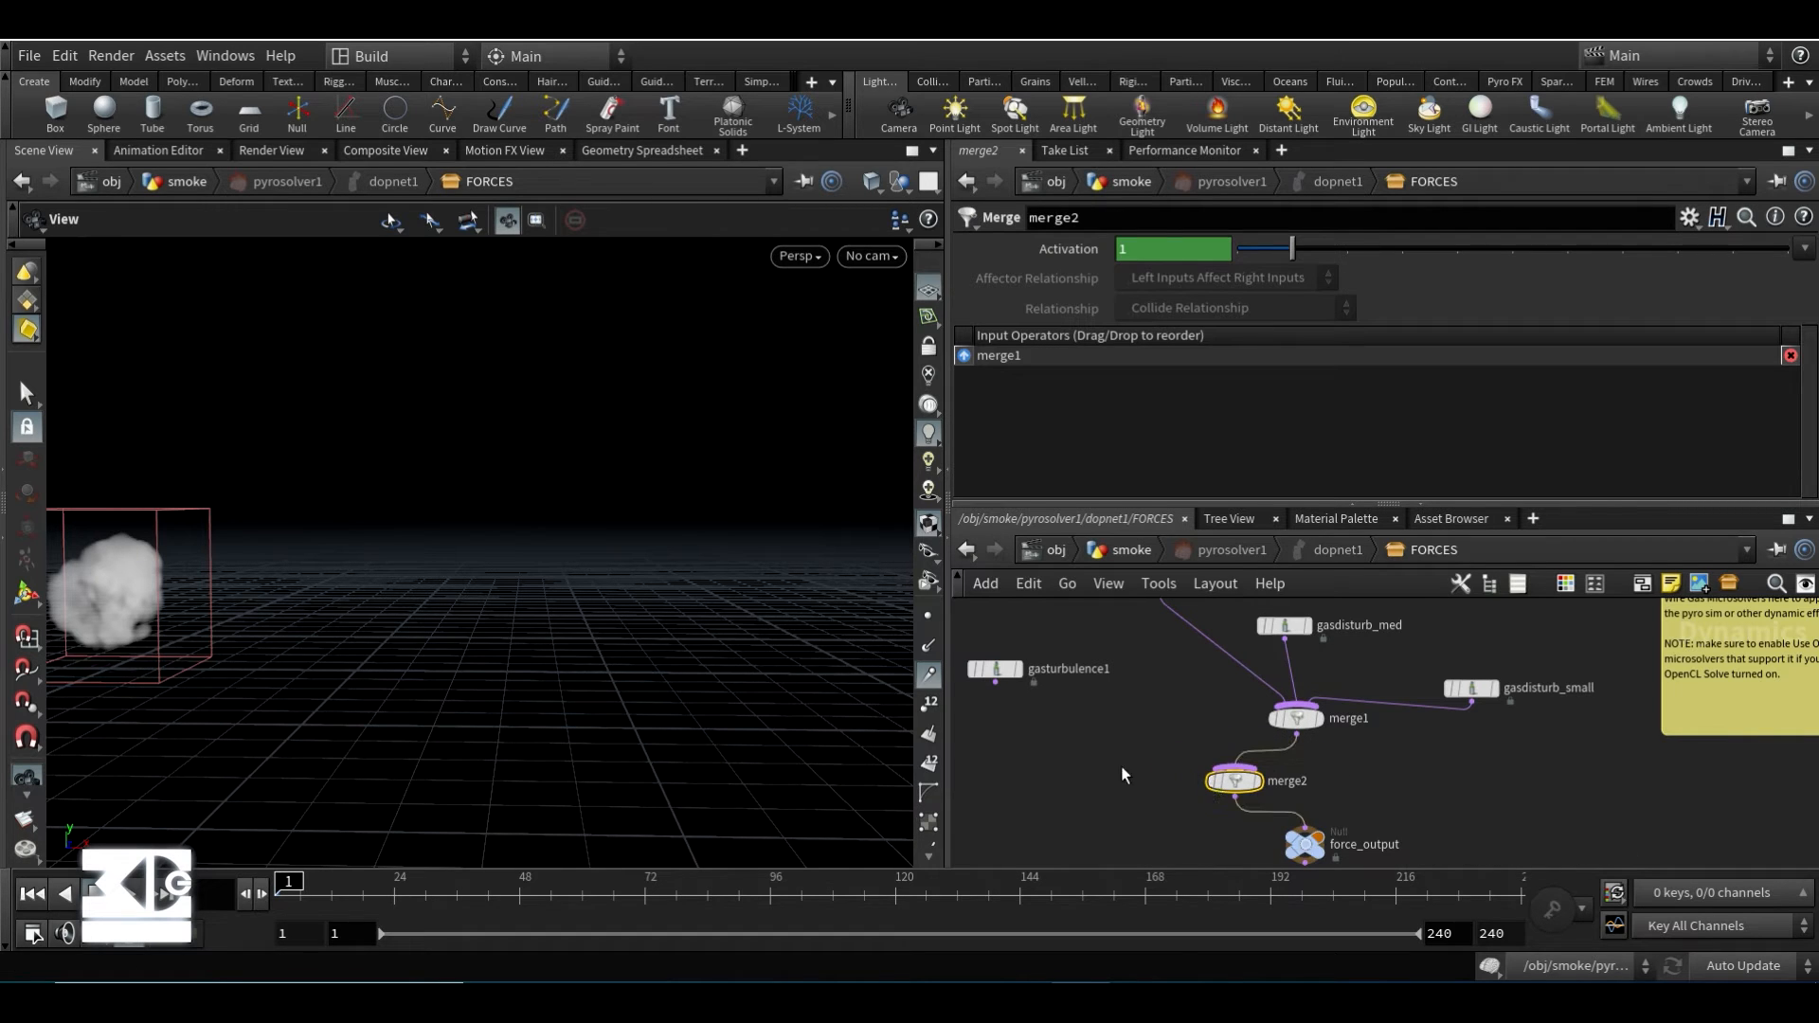
# - Add a separate Merge node below gasturbulence1
pyautogui.press('Tab')
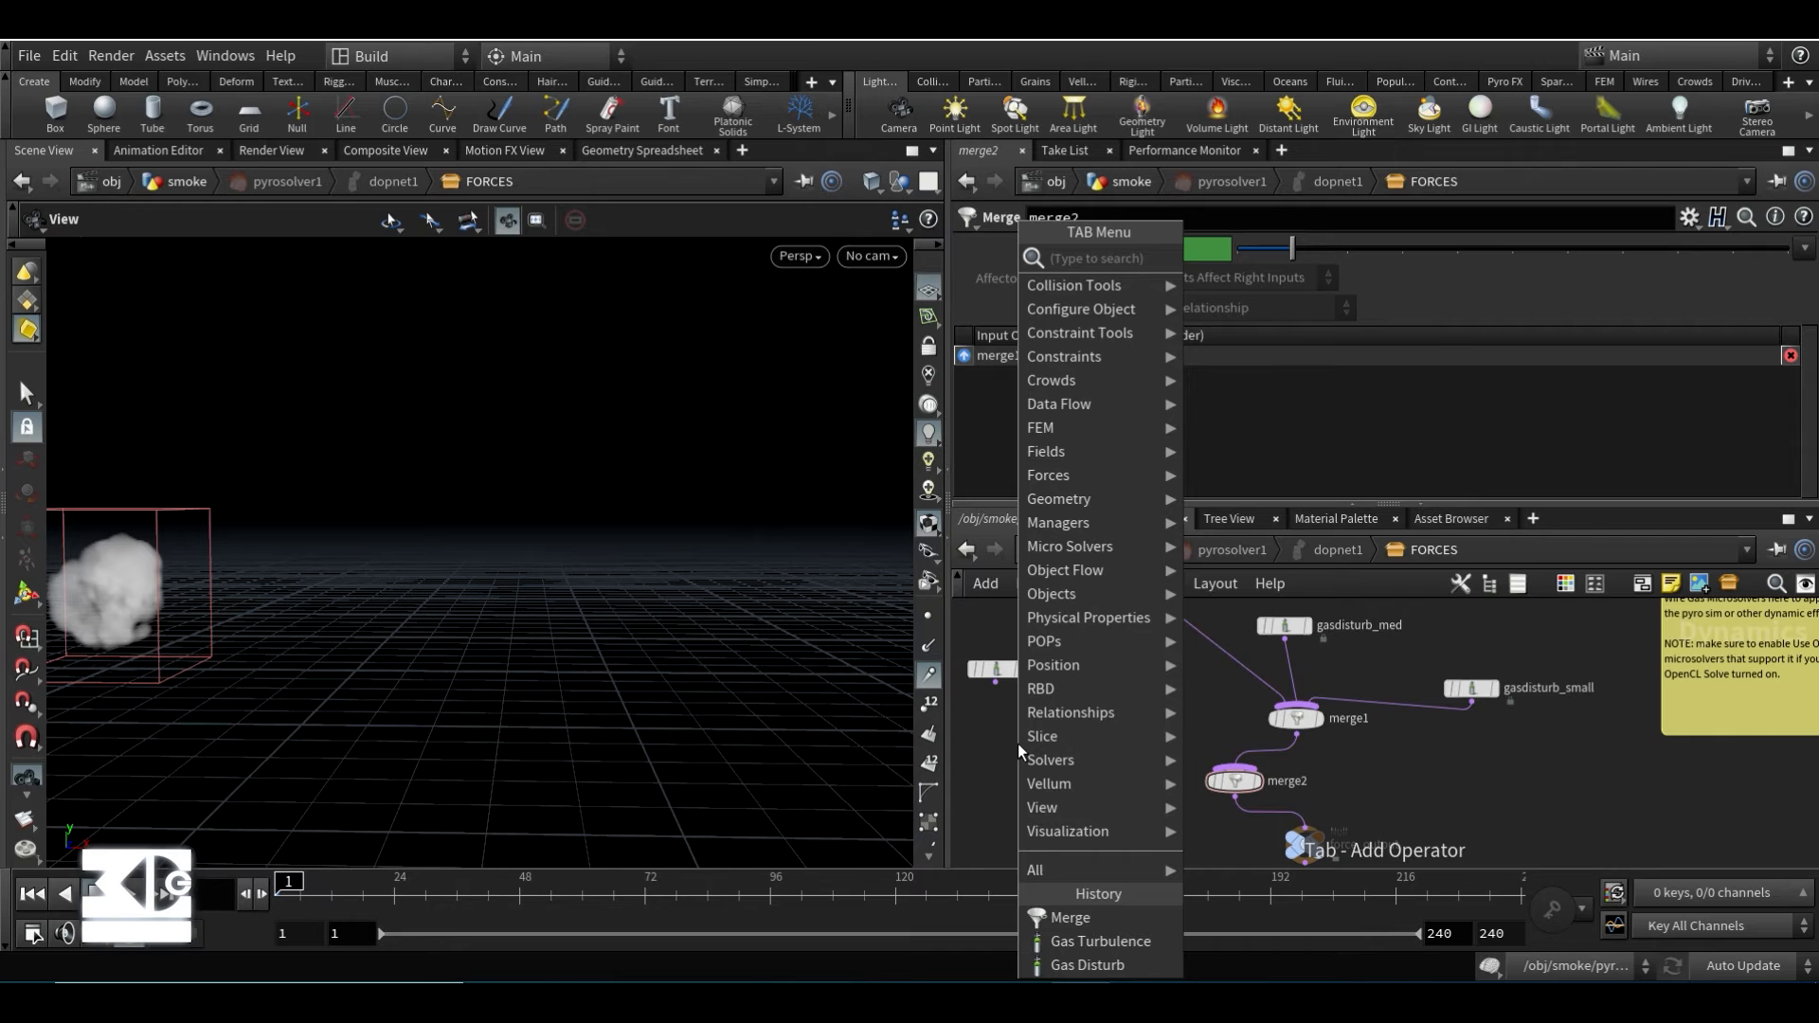
pyautogui.write('merge')
pyautogui.press('Return')
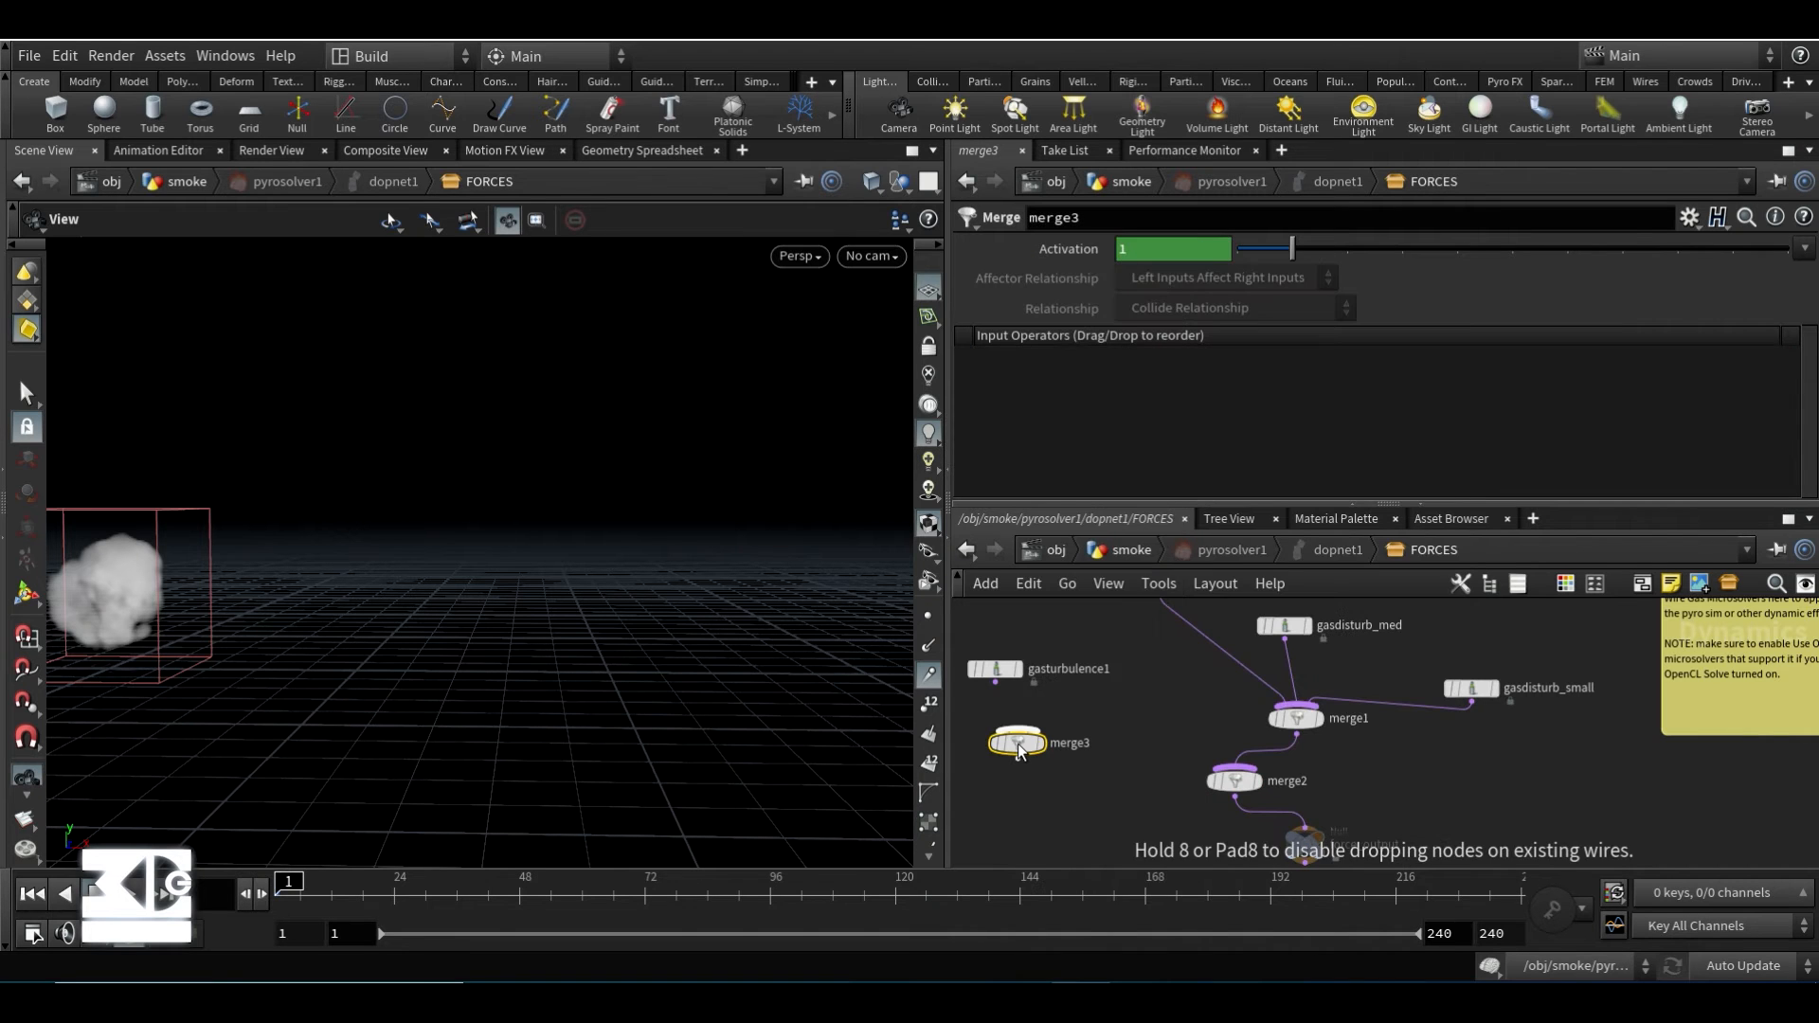
# - Connect gasturbulence1 to merge3 and set the turbulence Scale to 0.1
pyautogui.moveTo(996, 682); pyautogui.dragTo(1035, 751)
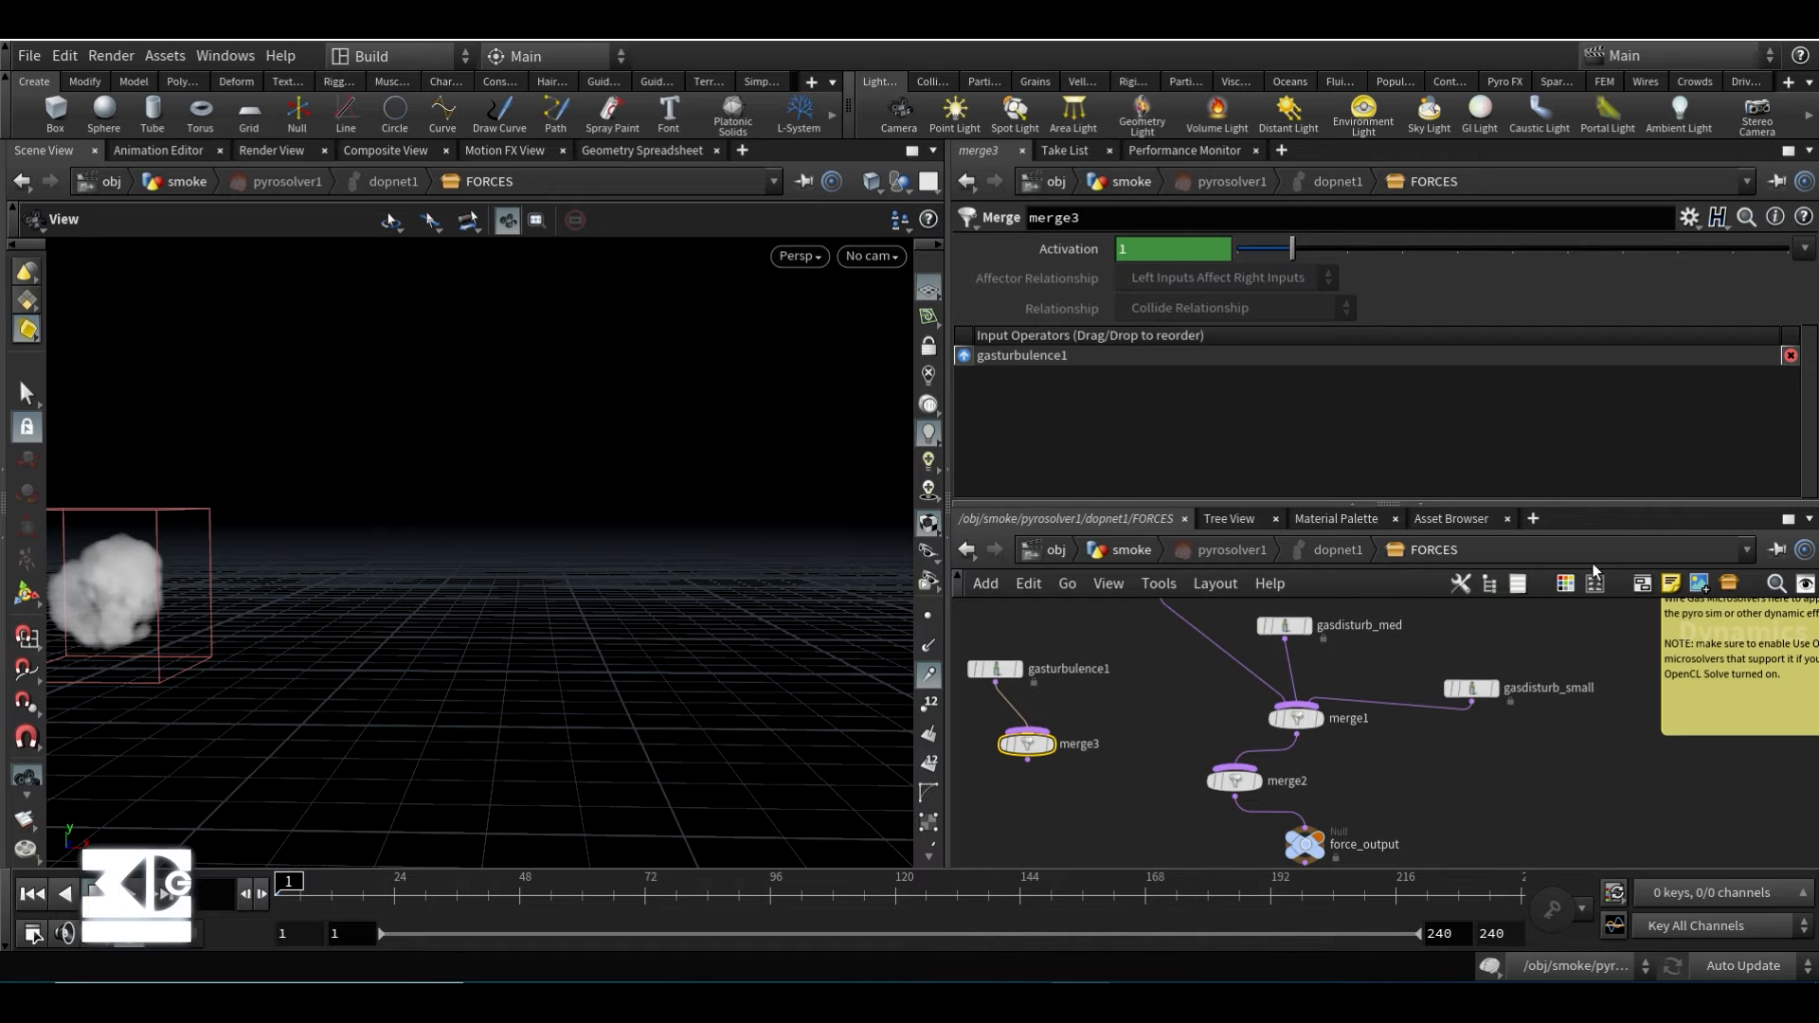
pyautogui.click(997, 669)
pyautogui.moveTo(1171, 334); pyautogui.dragTo(1069, 343)
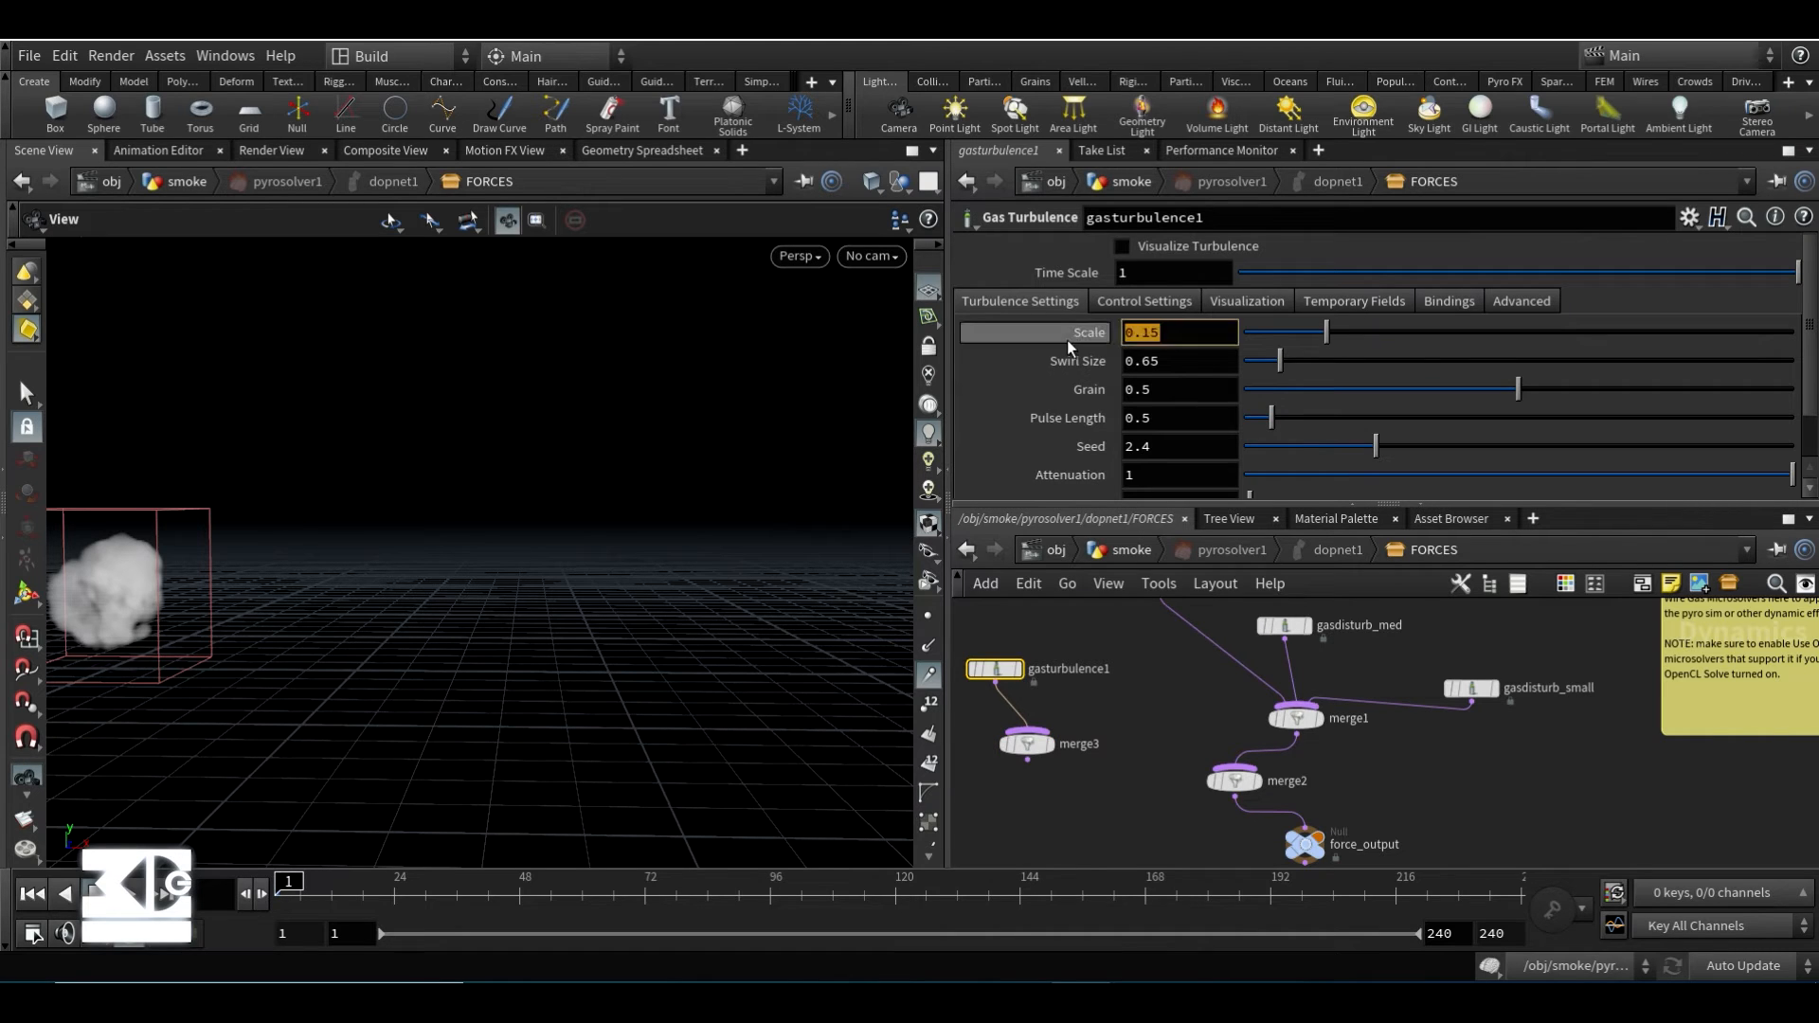
pyautogui.write('0.01')
pyautogui.press('BackSpace')
pyautogui.press('BackSpace')
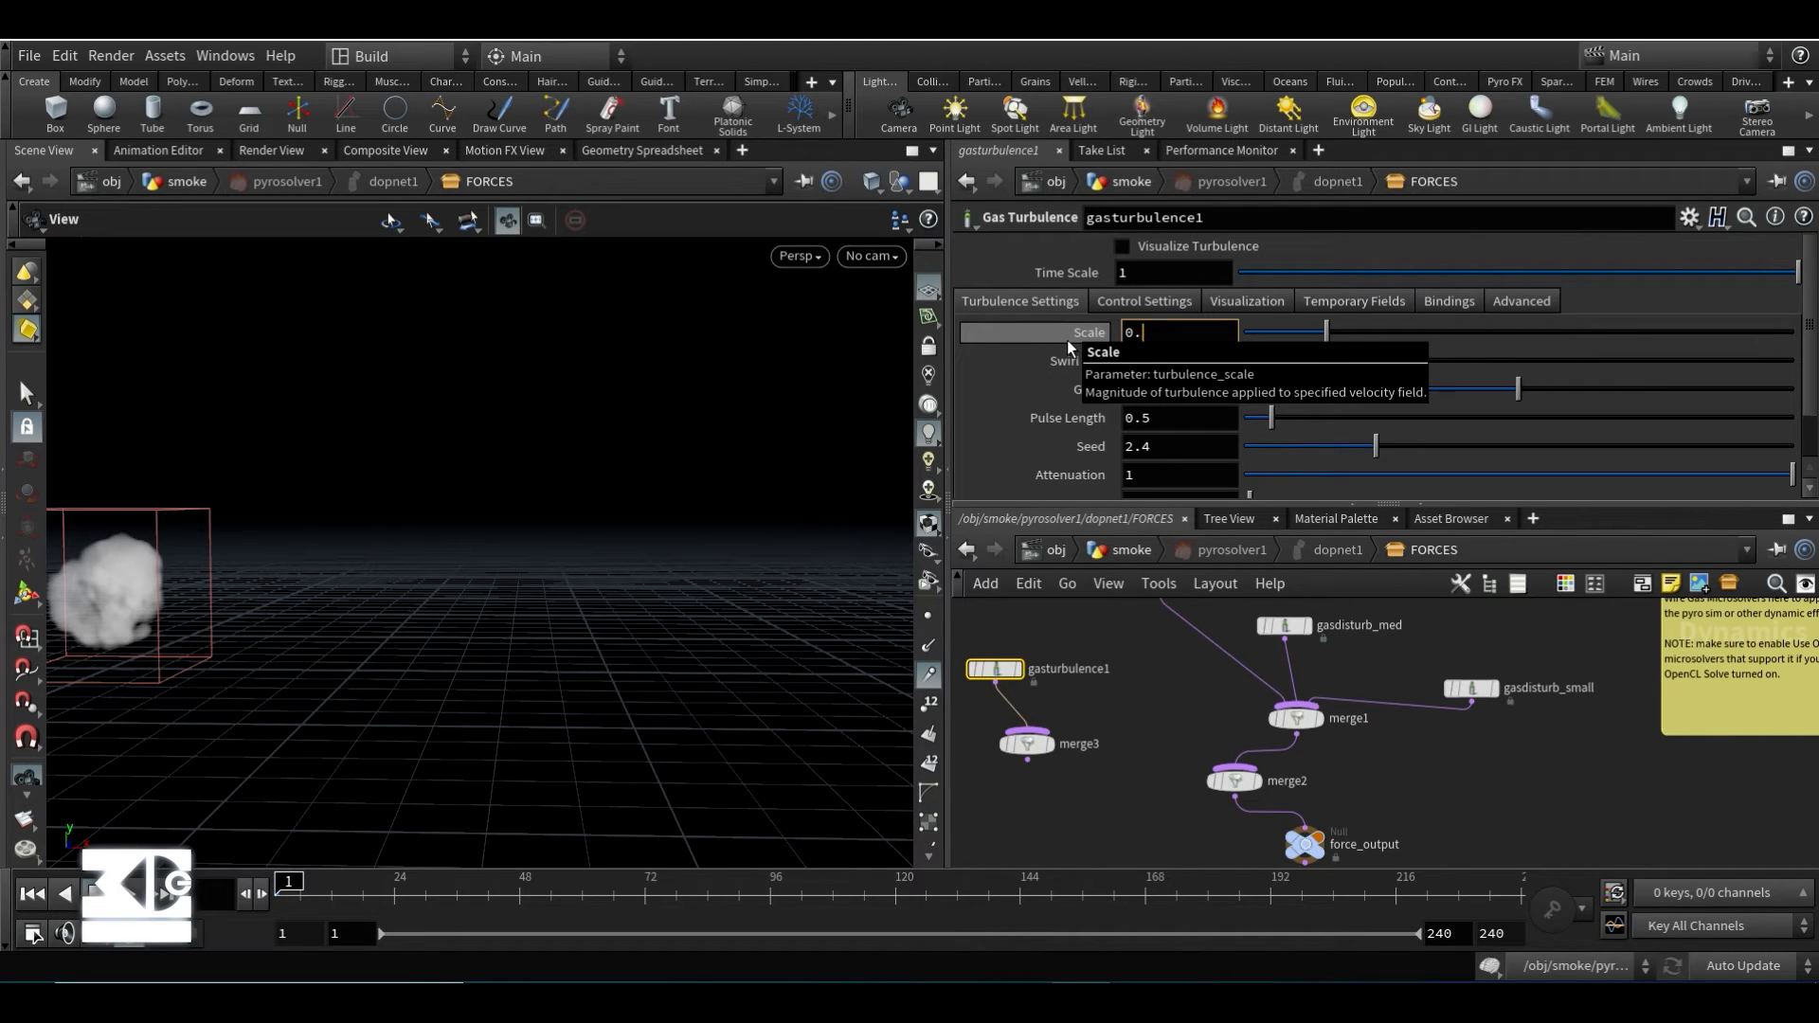
pyautogui.write('1')
pyautogui.press('Return')
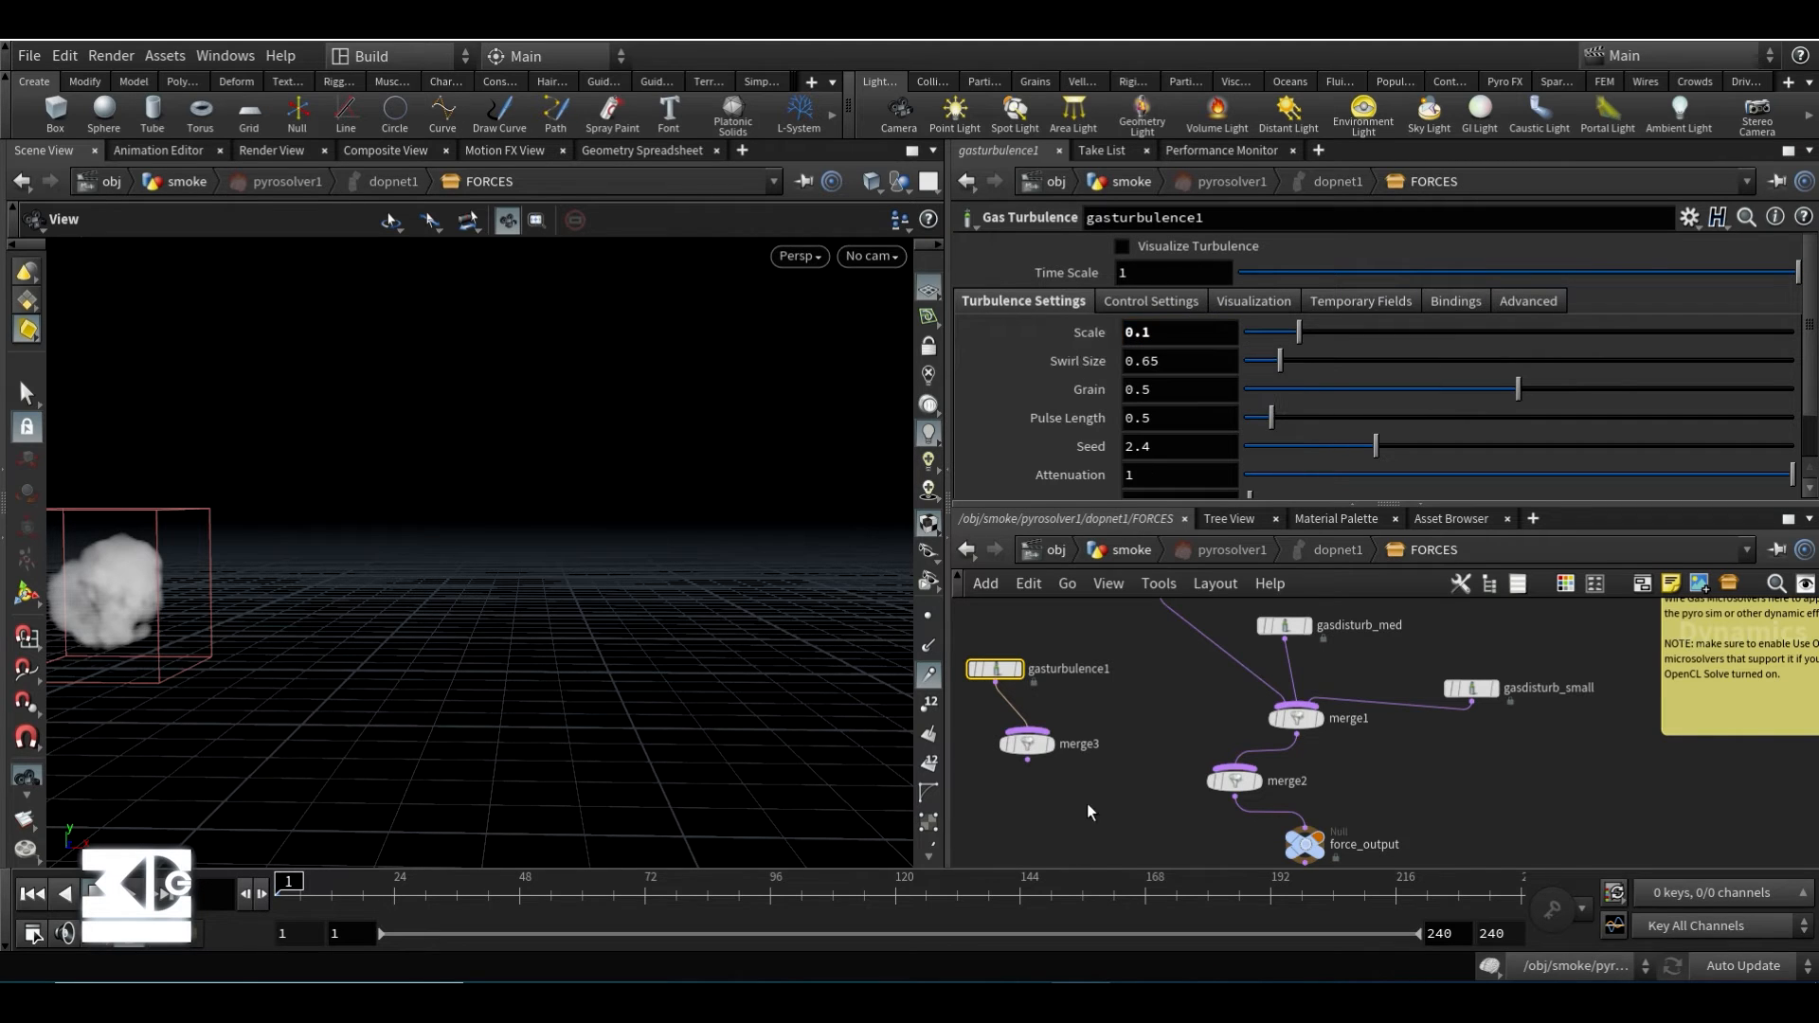
# - Connect merge3 to merge2, and move gasturbulence1 and merge3 together to the far side of gasdisturb_small
pyautogui.moveTo(1239, 761); pyautogui.dragTo(1033, 752)
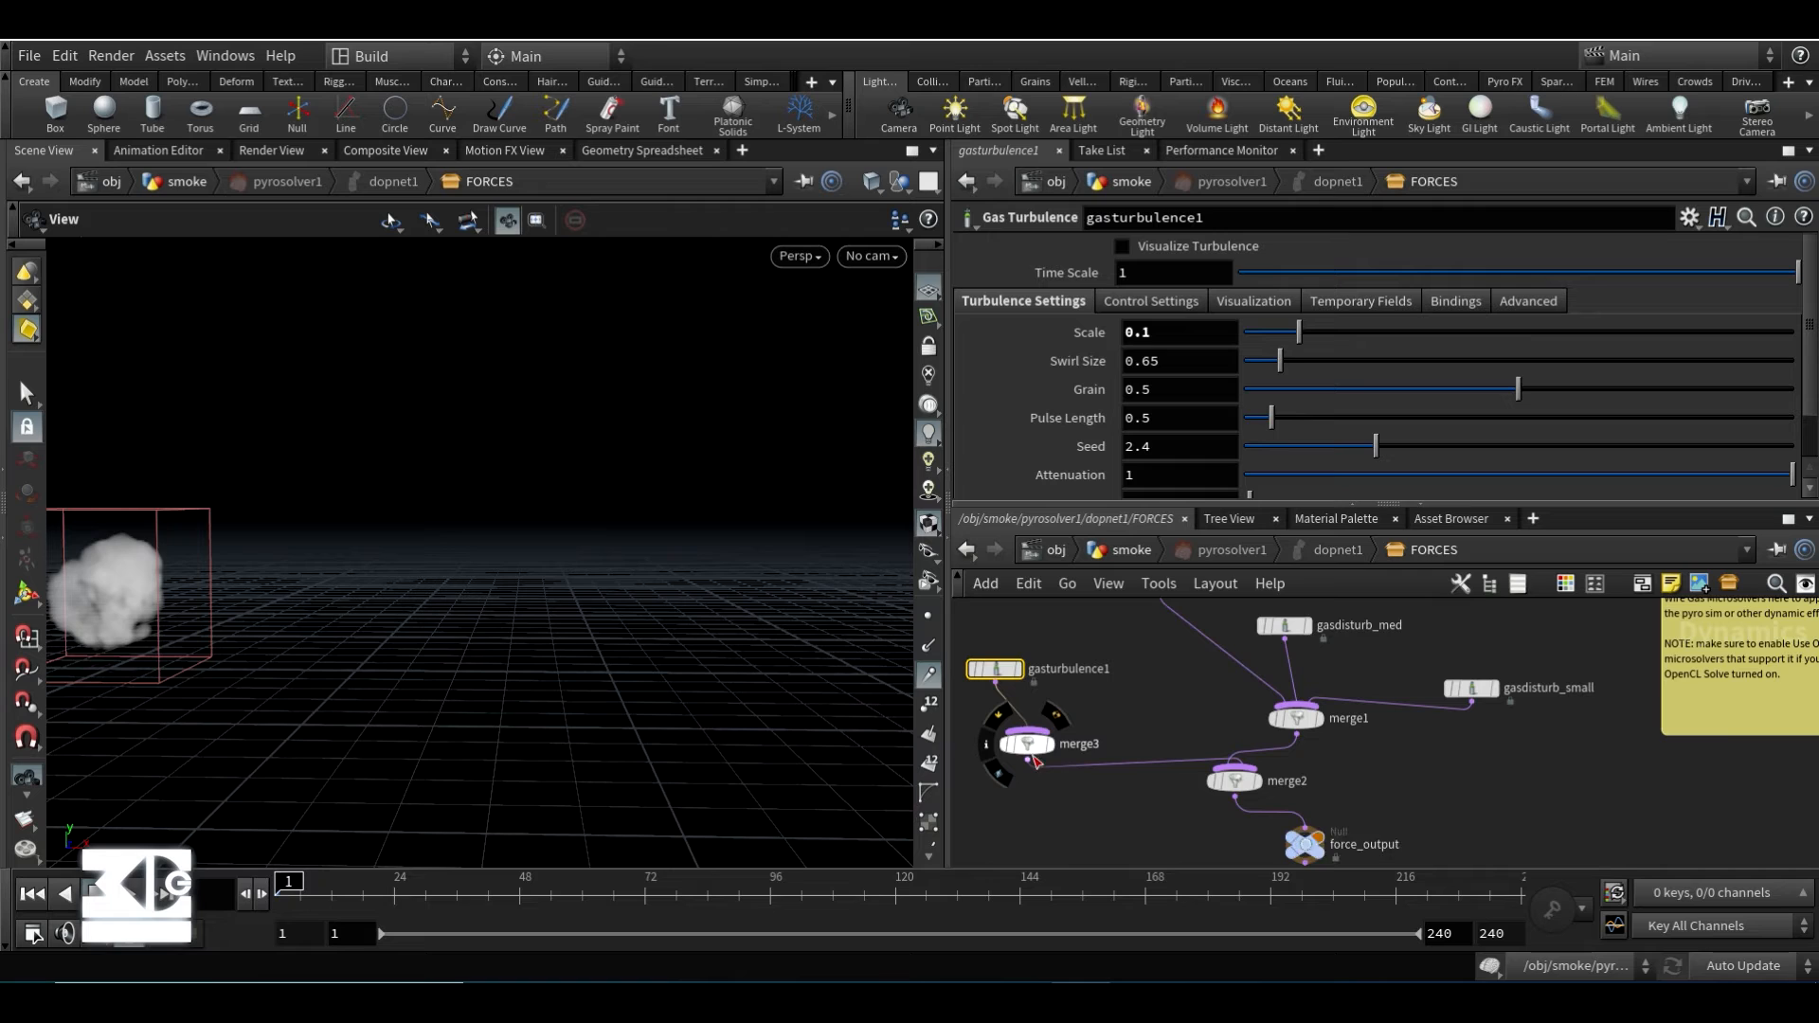
pyautogui.scroll(-2, 1128, 710)
pyautogui.moveTo(1144, 720); pyautogui.dragTo(1169, 743, button='middle')
pyautogui.moveTo(1025, 663); pyautogui.dragTo(1087, 749)
pyautogui.click(1087, 748)
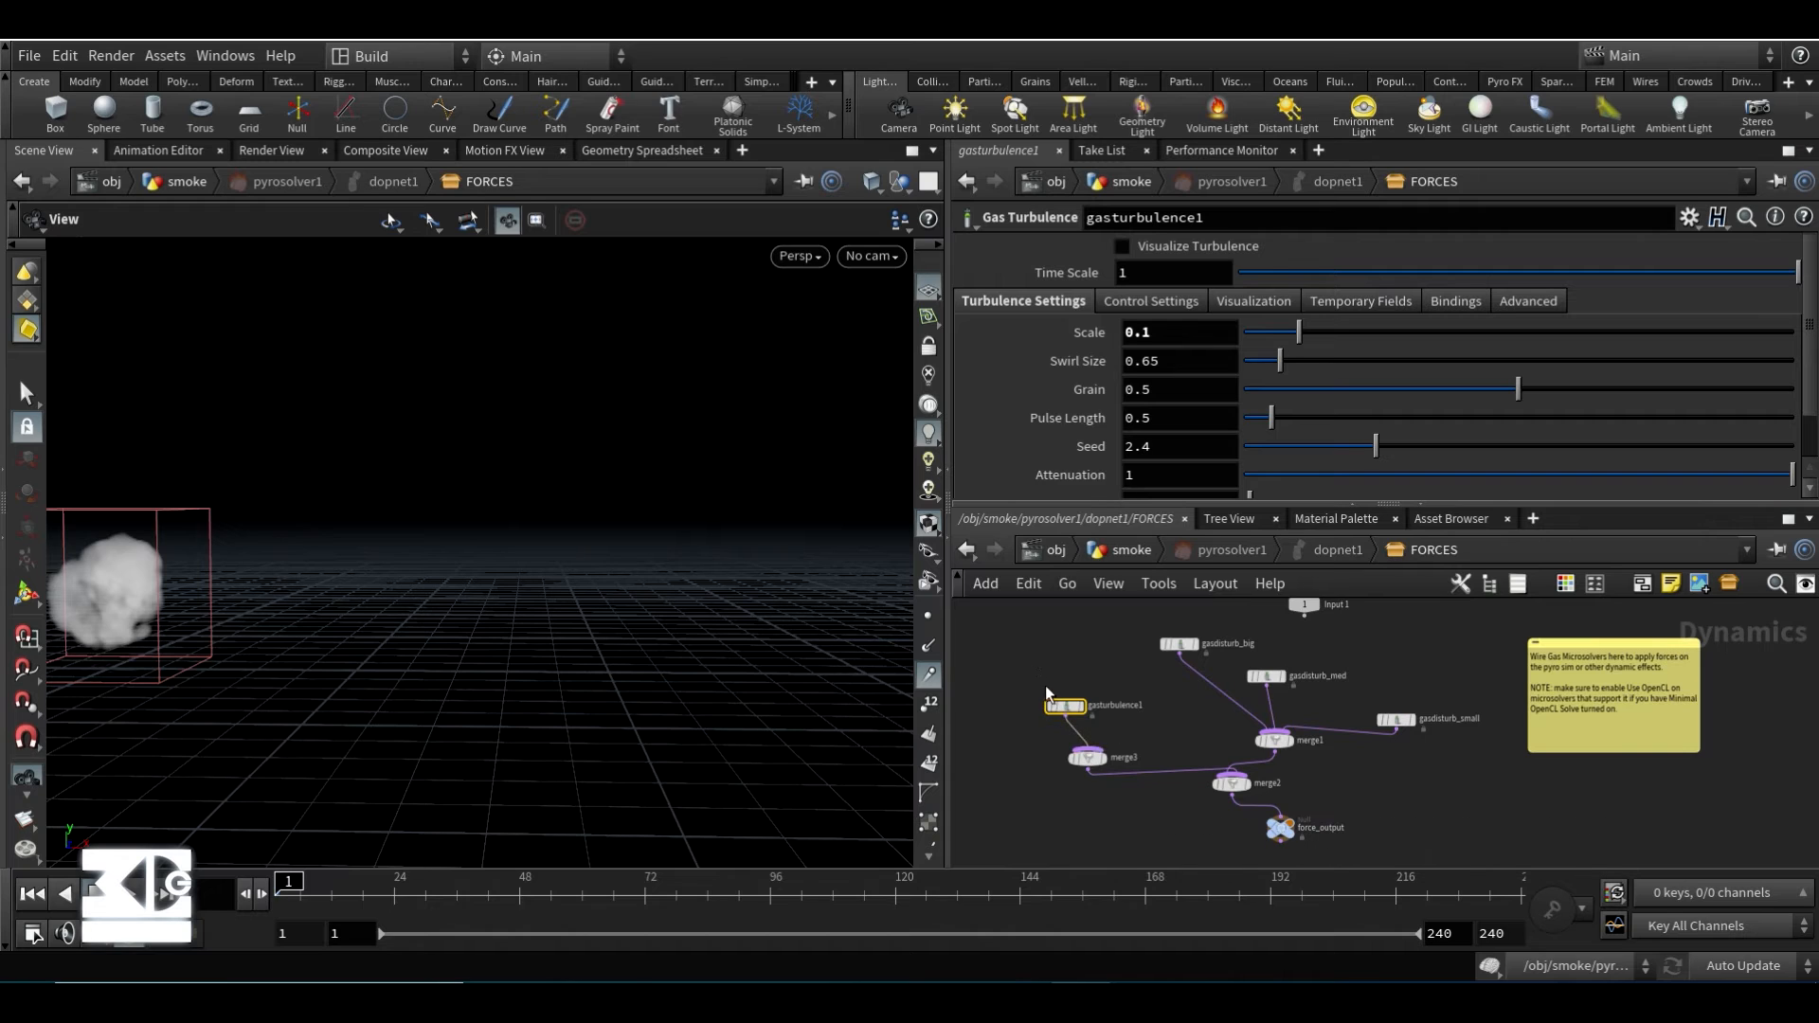
pyautogui.moveTo(1031, 648); pyautogui.dragTo(1164, 766)
pyautogui.moveTo(1048, 665); pyautogui.dragTo(1497, 758)
pyautogui.moveTo(1399, 728); pyautogui.dragTo(1567, 718)
pyautogui.scroll(5, 1535, 723)
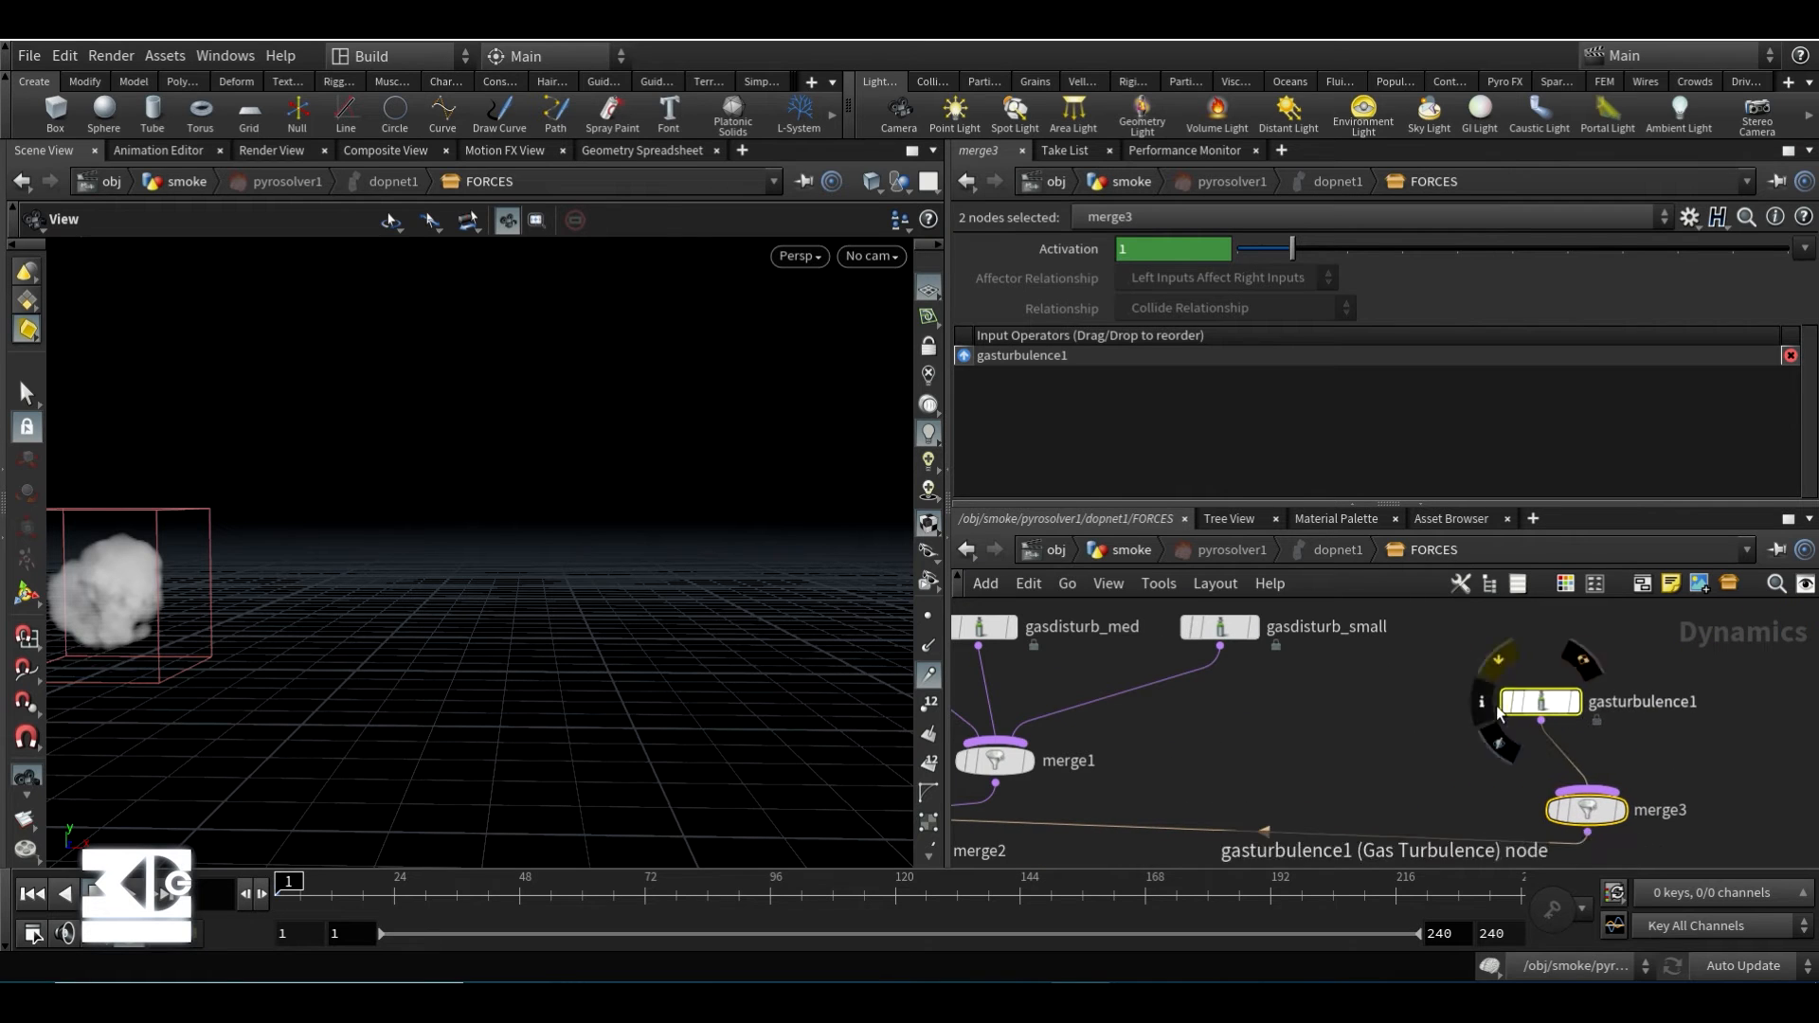
pyautogui.click(1425, 735)
# - Try a Swirl Size of 5 on gasturbulence1, preview the simulation and return the timeline to frame 1
pyautogui.click(1541, 709)
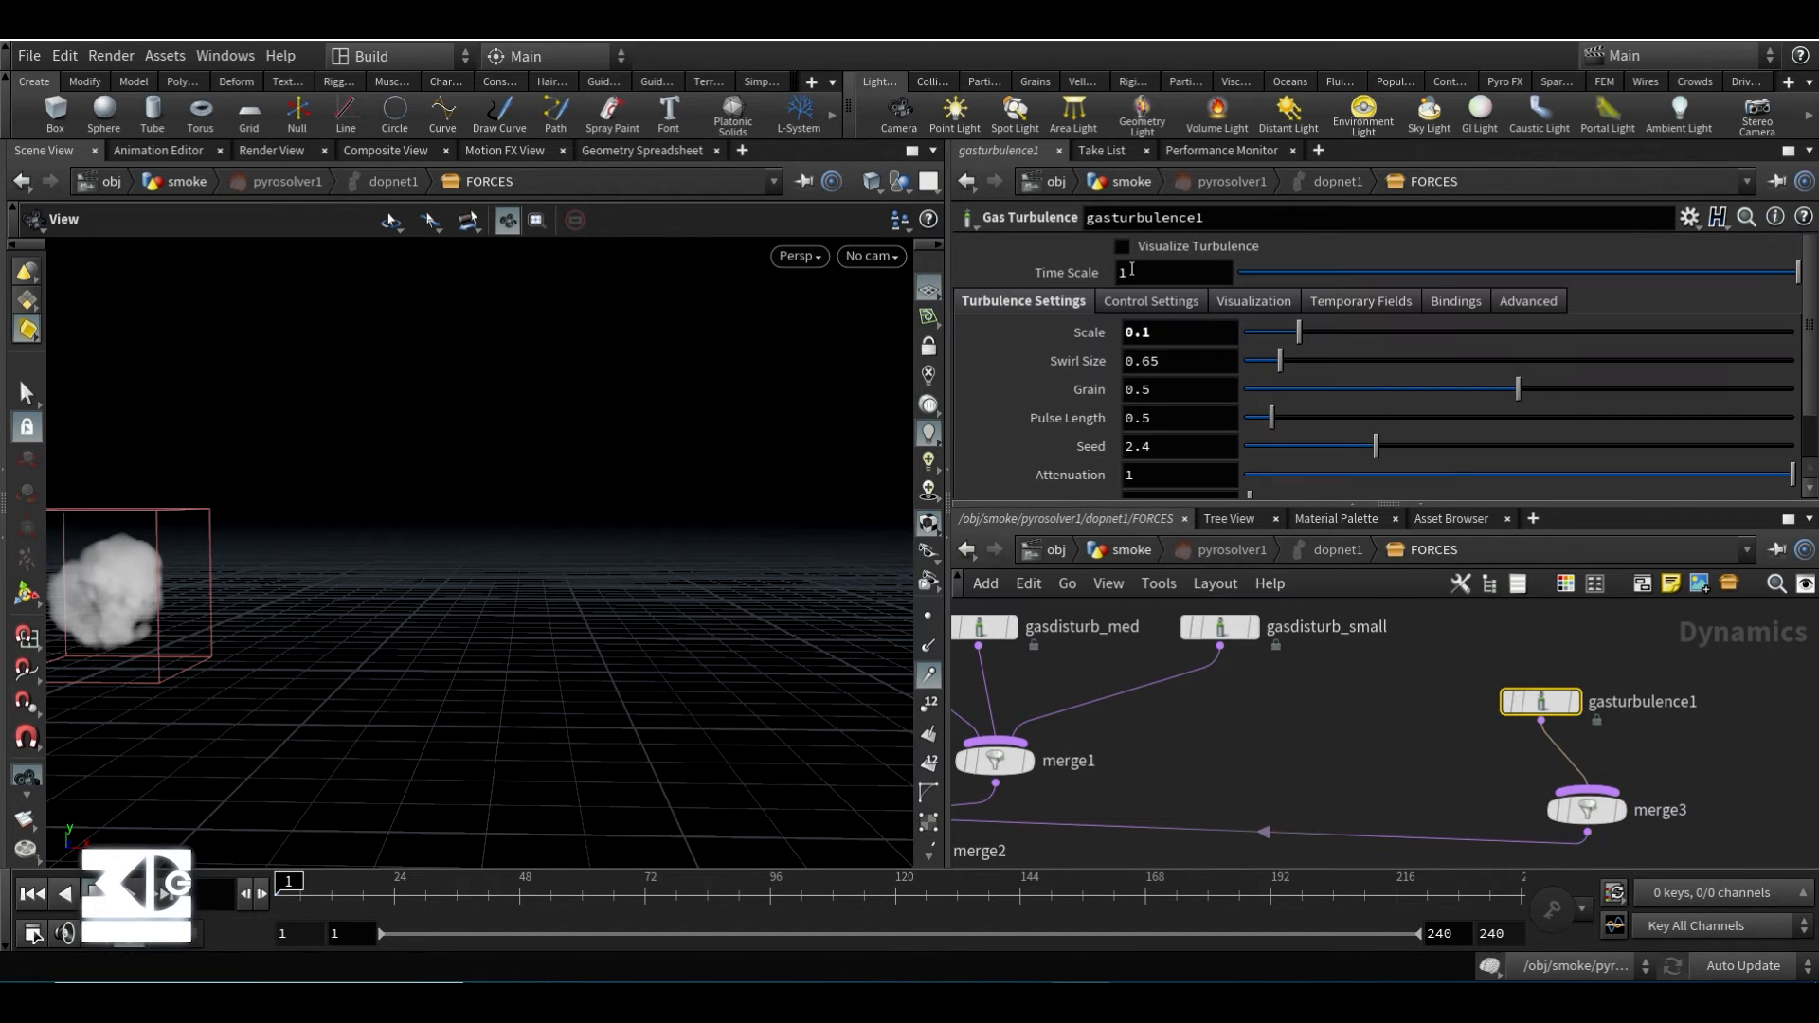
pyautogui.moveTo(1177, 363); pyautogui.dragTo(1010, 395)
pyautogui.write('5')
pyautogui.press('Return')
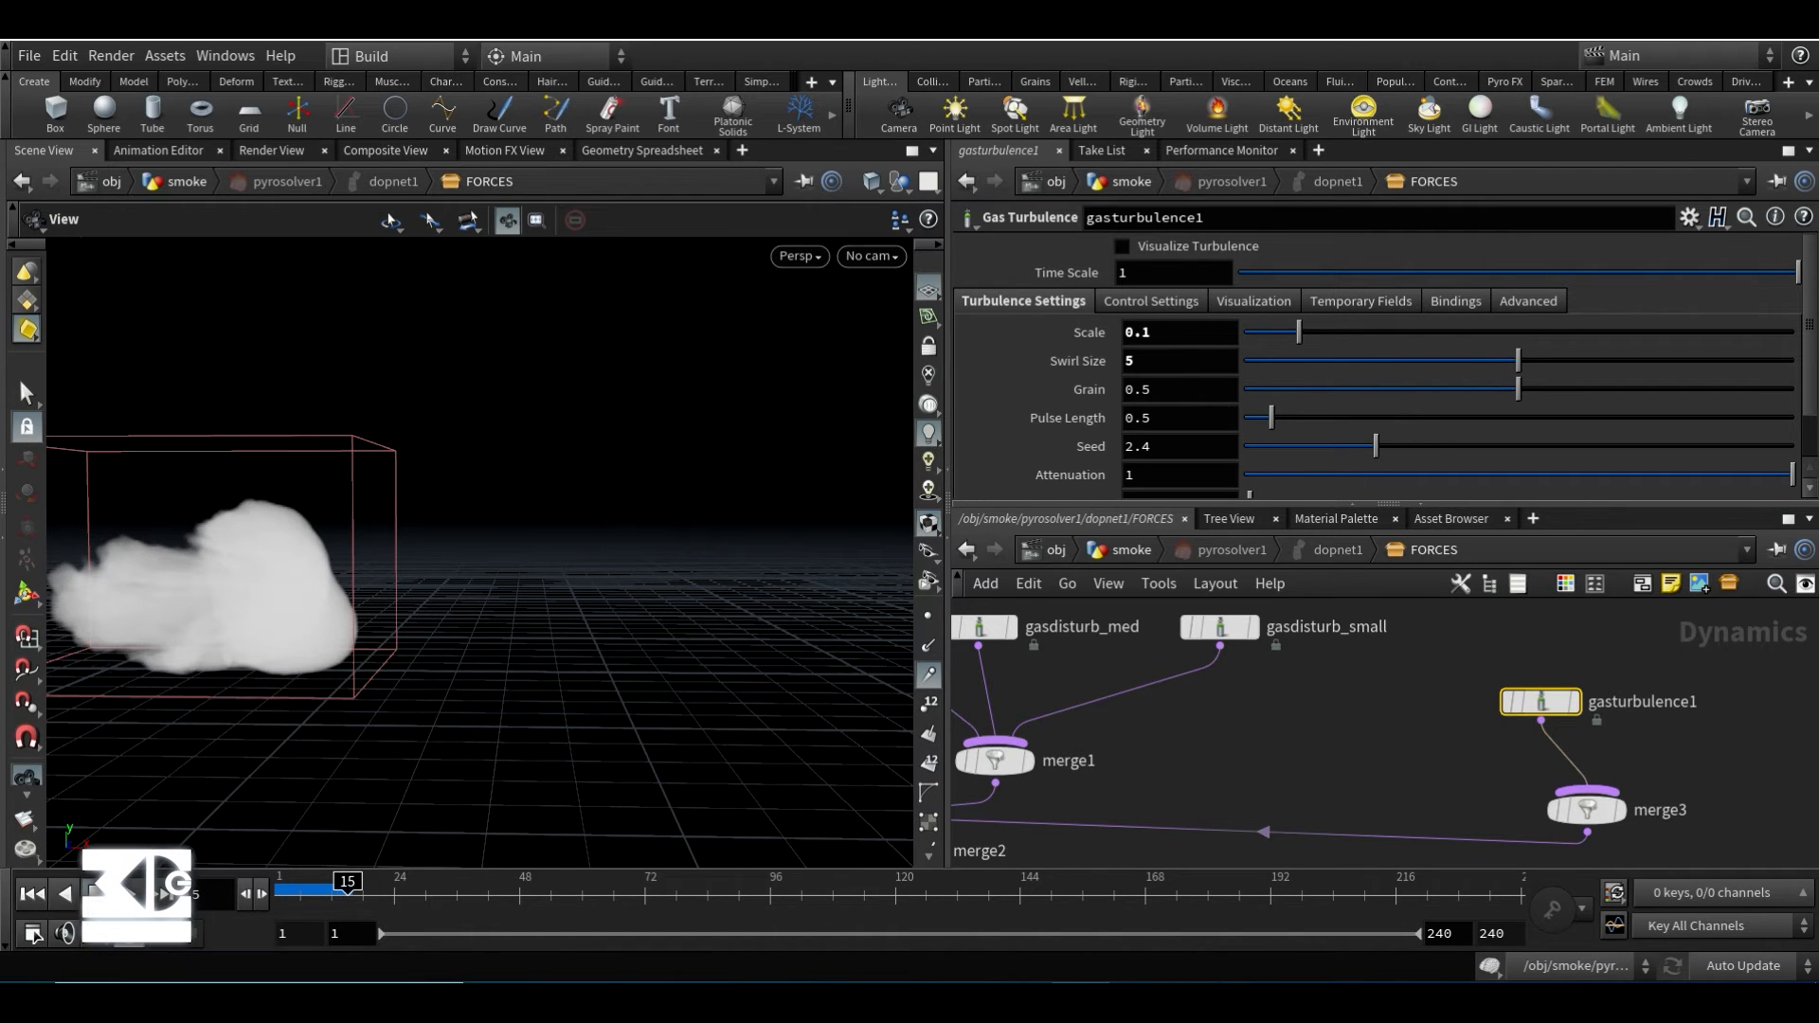
pyautogui.click(317, 883)
pyautogui.moveTo(309, 883); pyautogui.dragTo(275, 883)
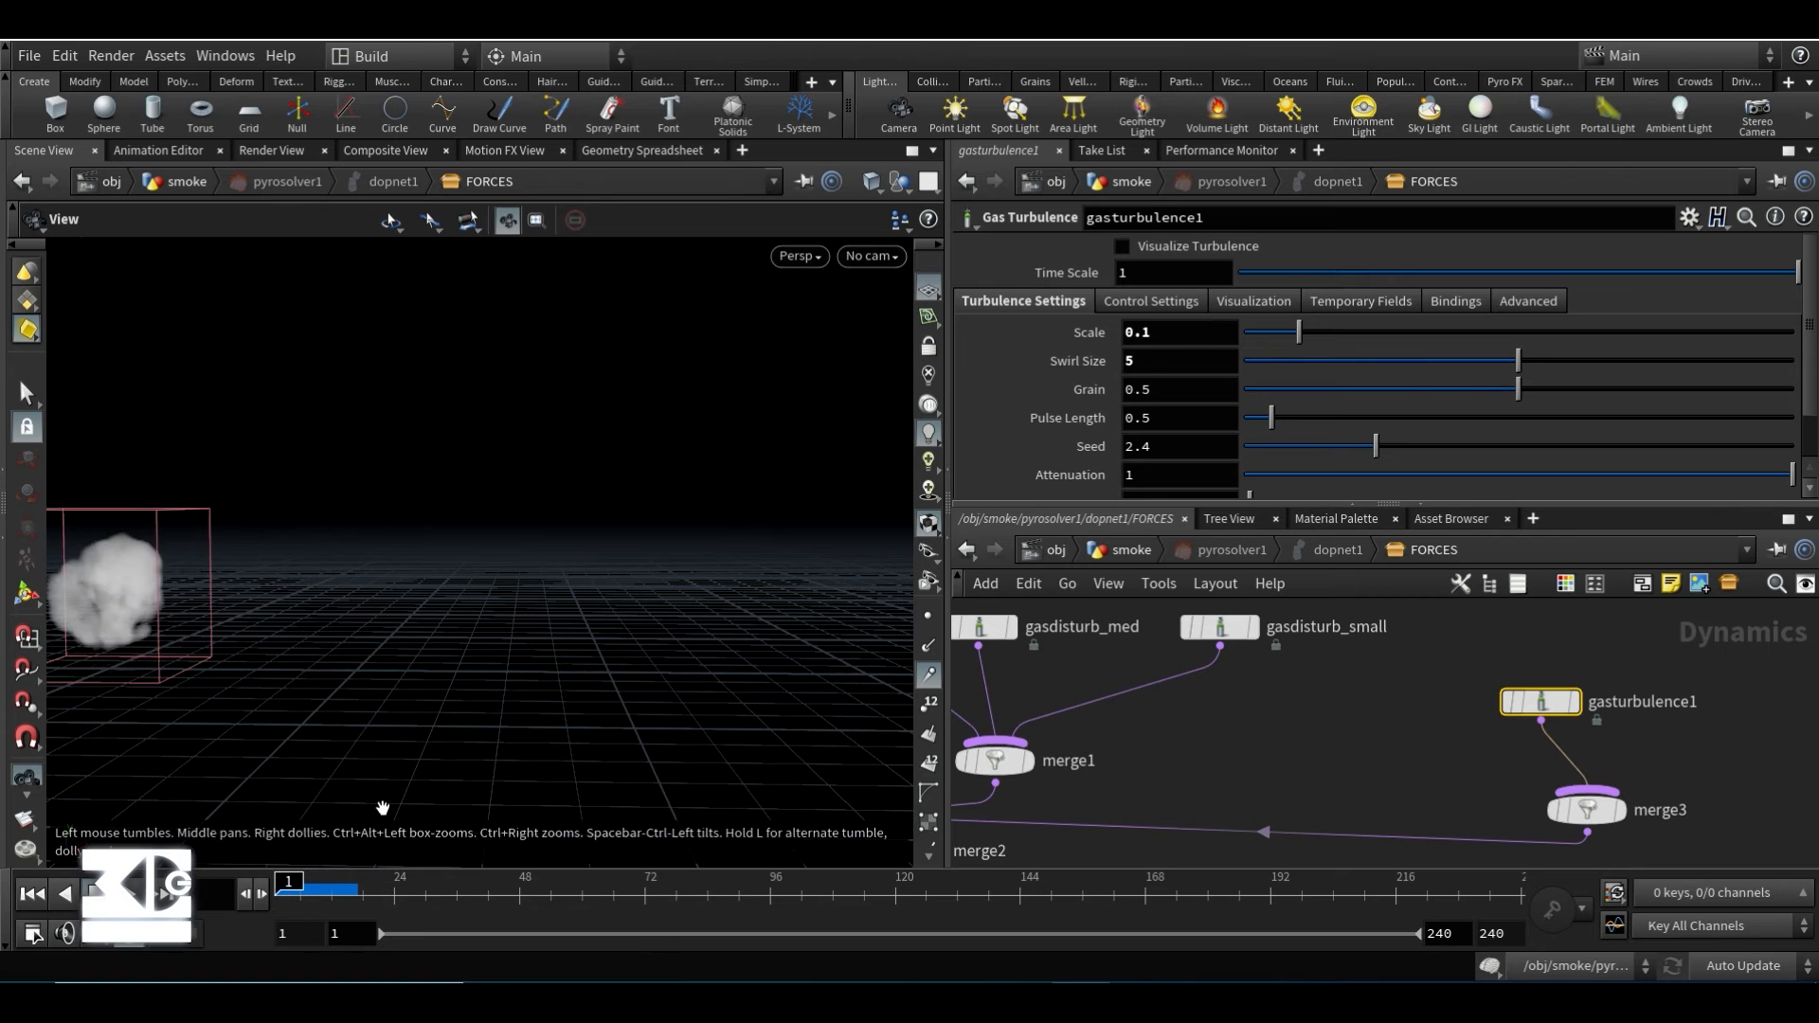
# - Set gasturbulence1's Swirl Size to 1 and Scale to 0.05
pyautogui.moveTo(1137, 361); pyautogui.dragTo(1013, 388)
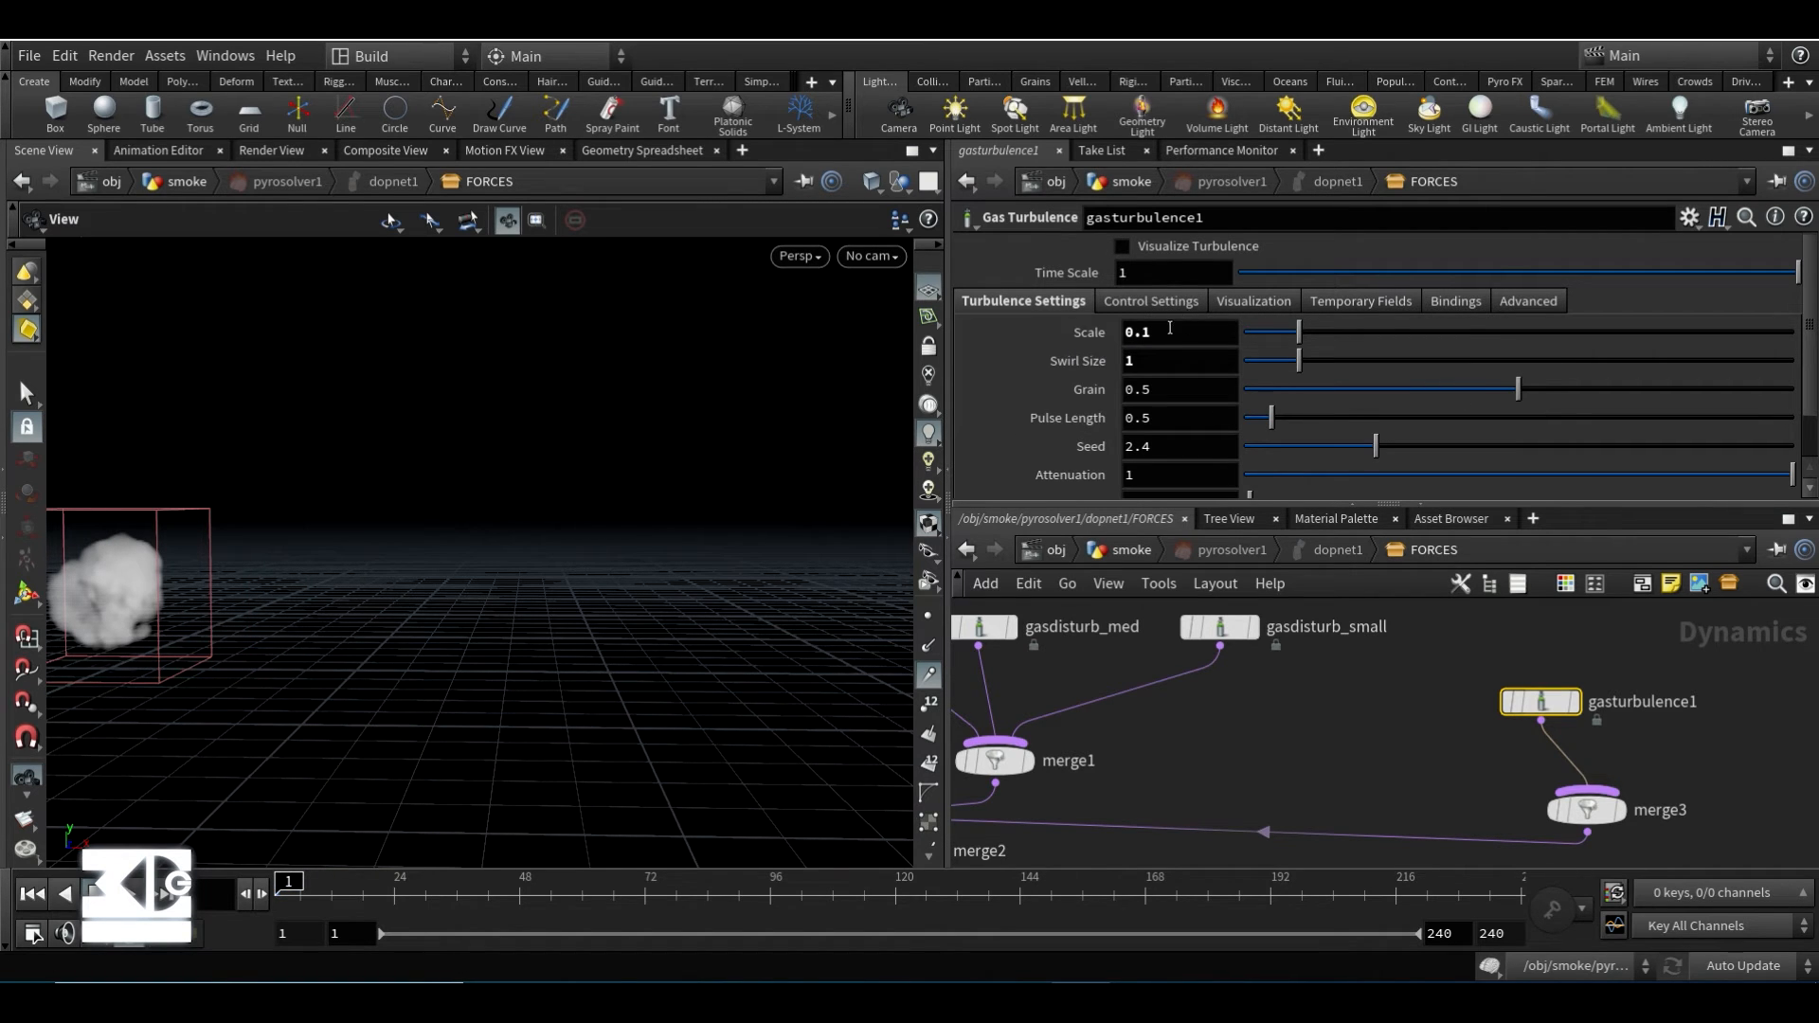
pyautogui.moveTo(1154, 334); pyautogui.dragTo(1128, 339)
pyautogui.write('.05')
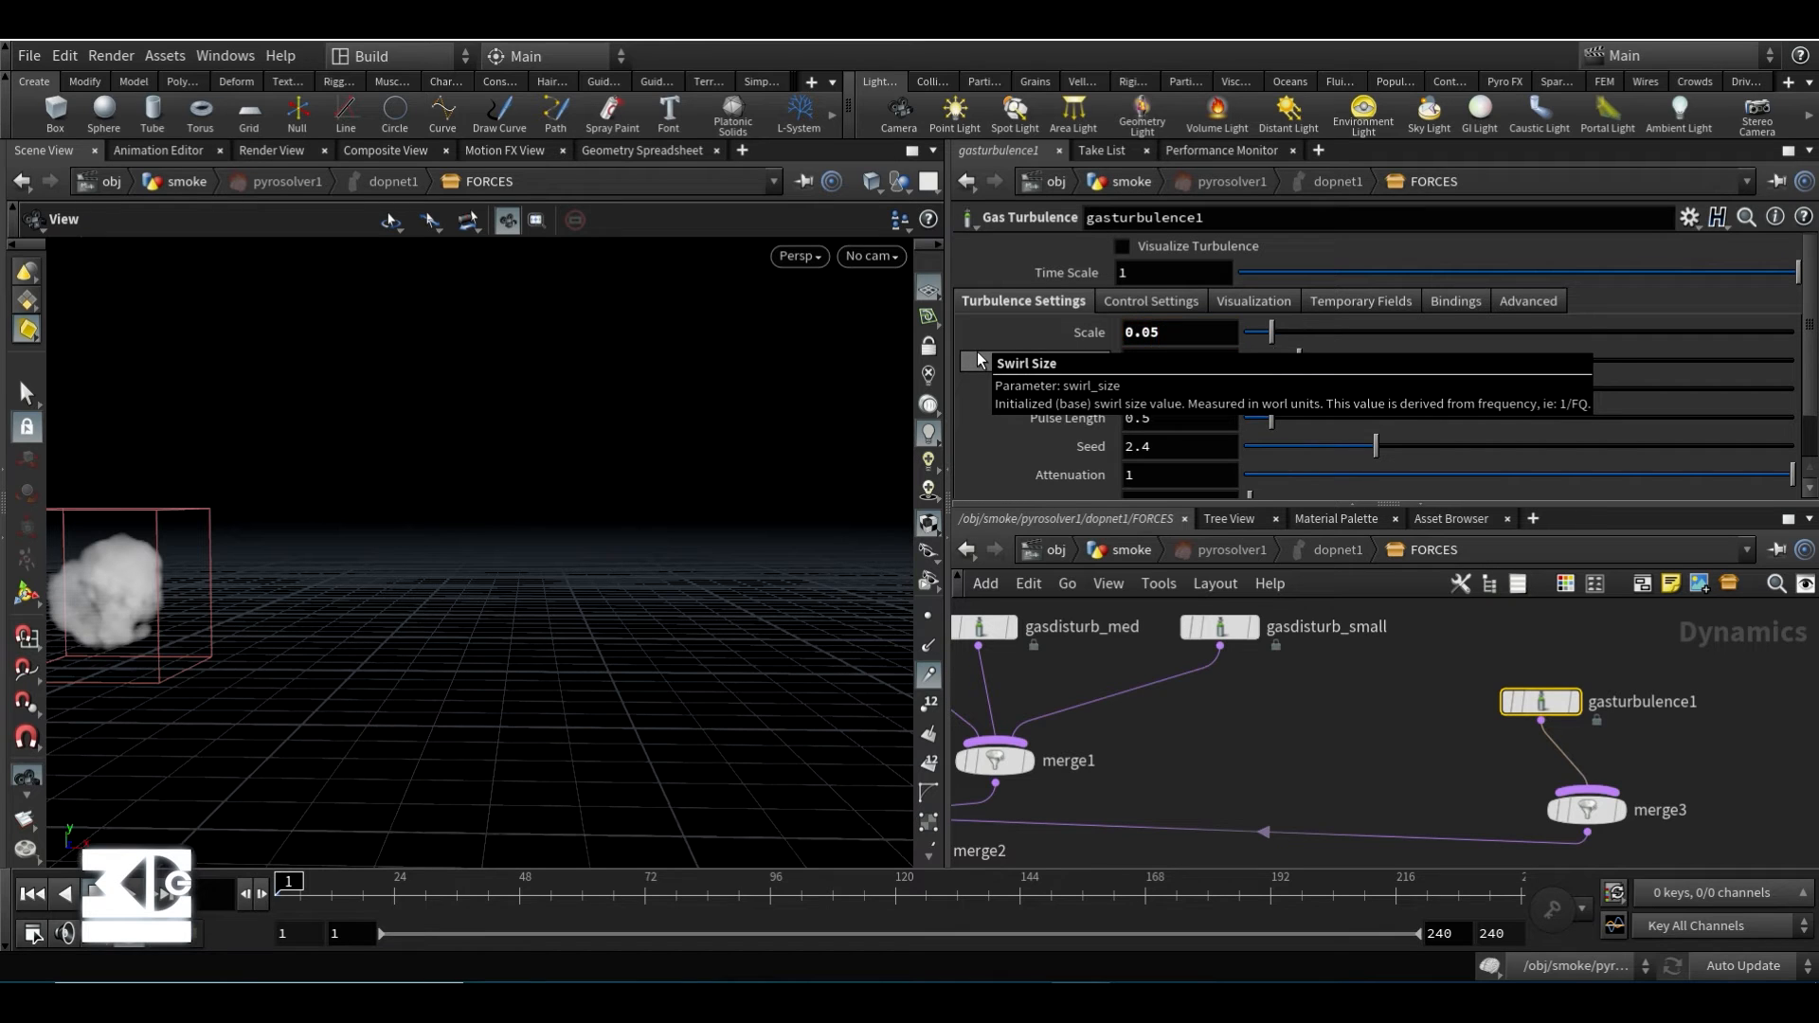
pyautogui.press('Return')
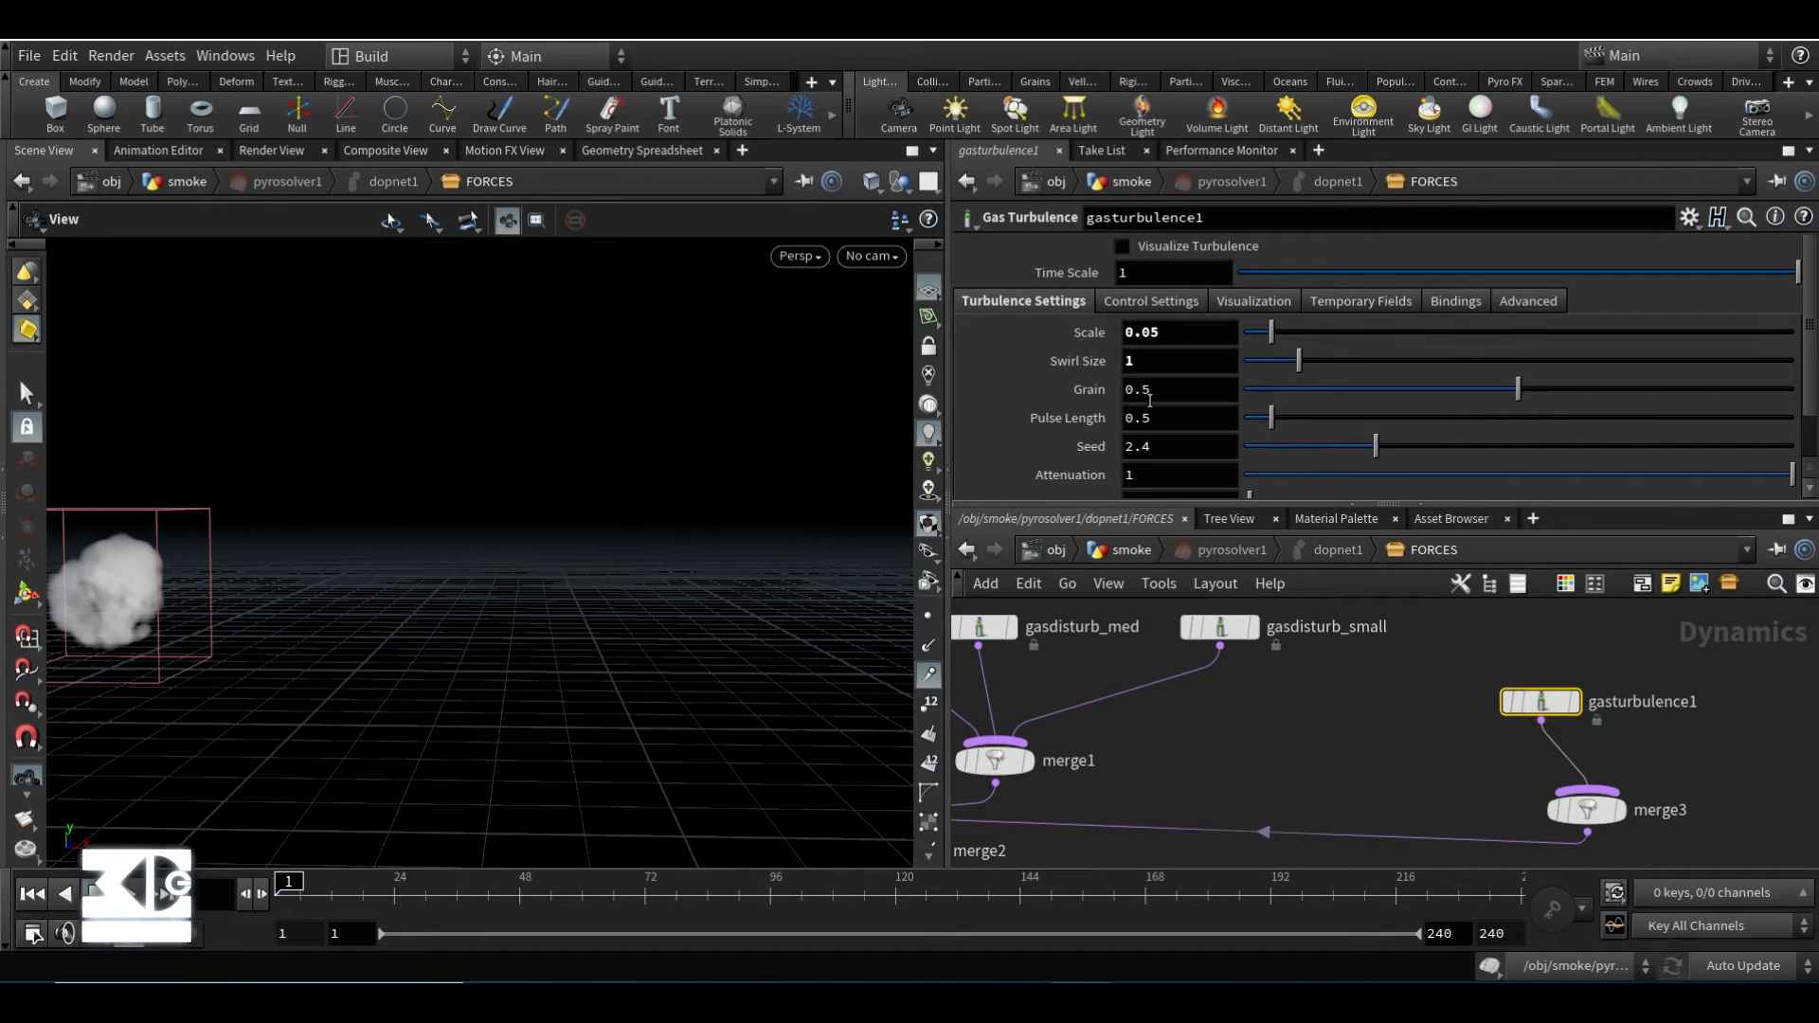
pyautogui.scroll(-1, 1177, 440)
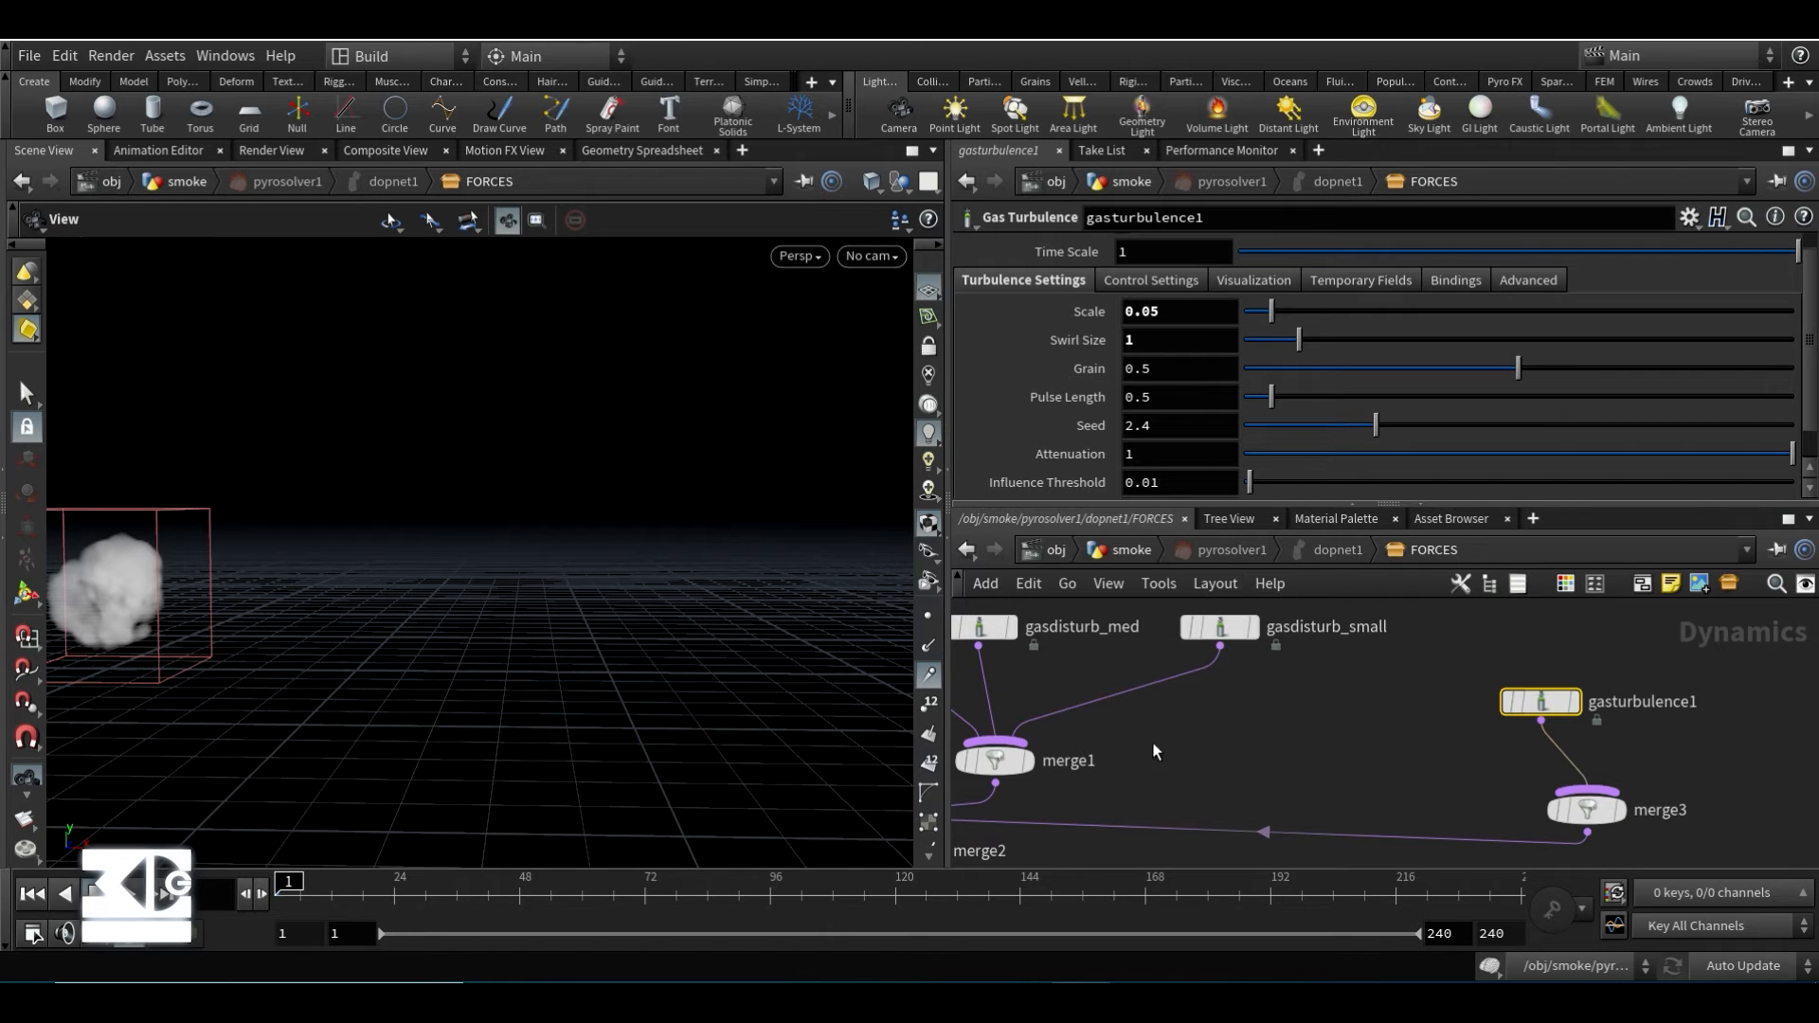
# - Add a Gas Dissipate node in the empty space beside merge1 and connect it to merge2
pyautogui.middleClick(1536, 701)
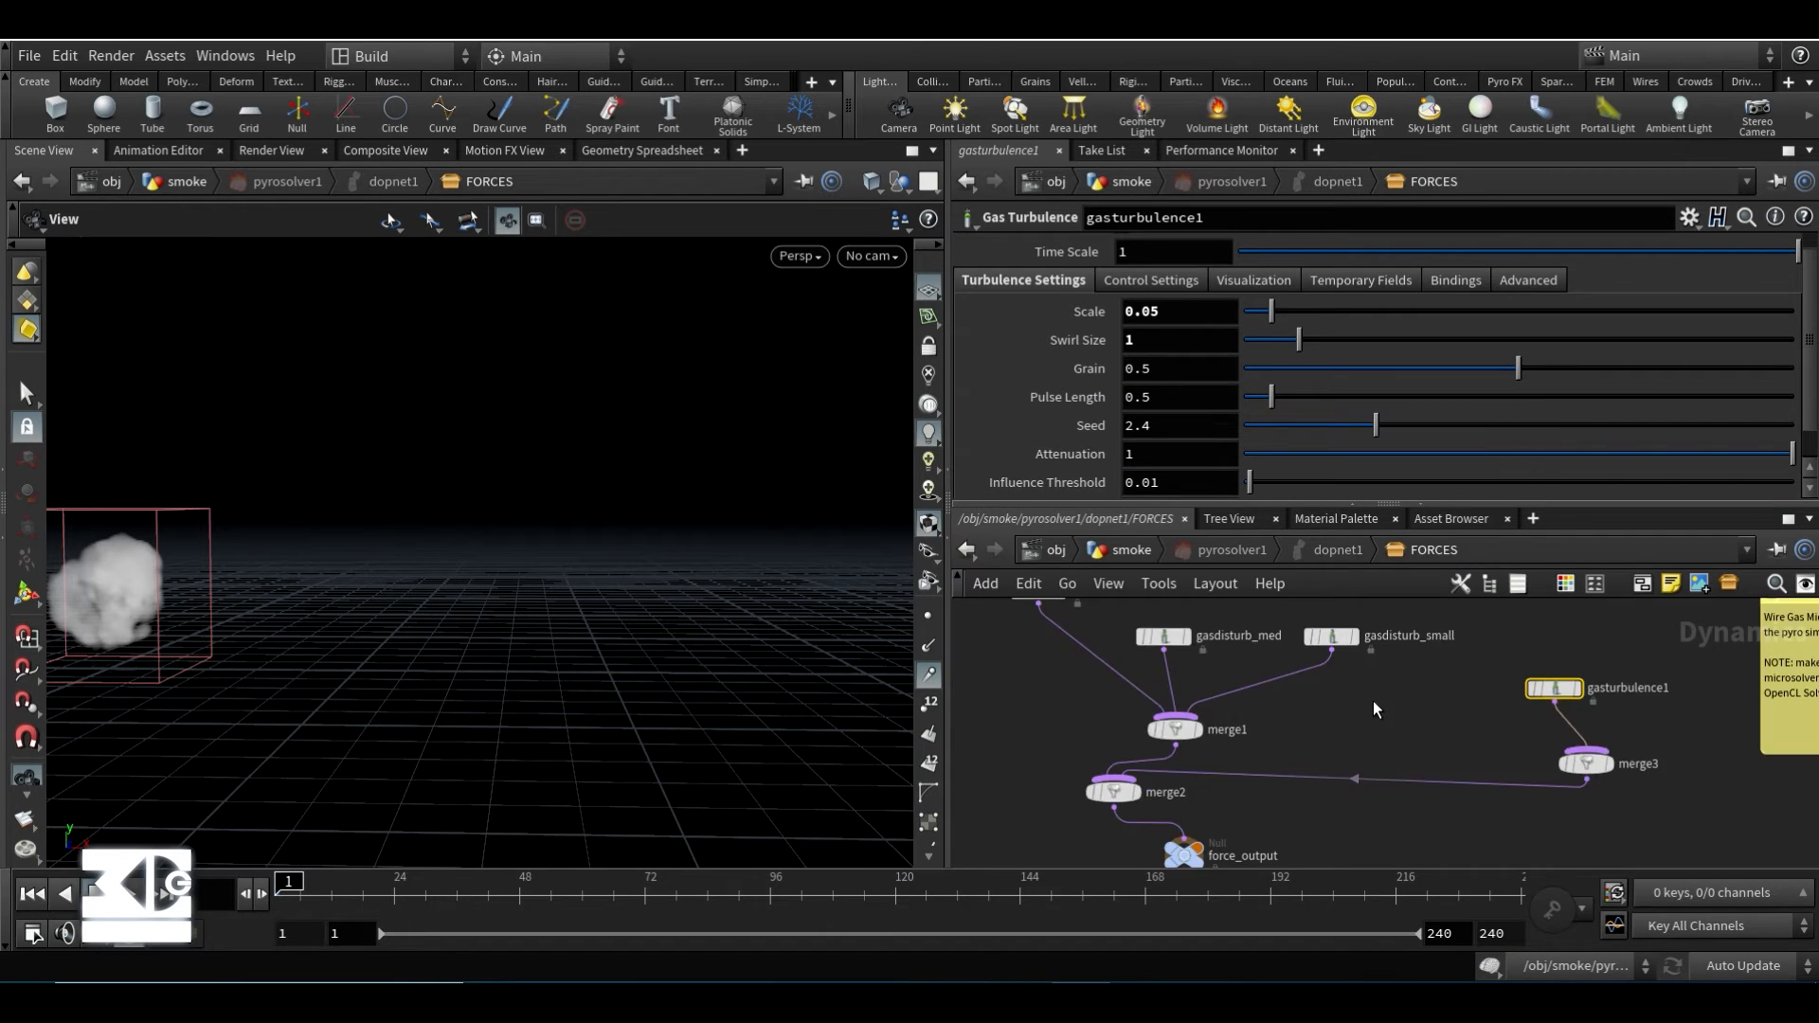
pyautogui.press('Tab')
pyautogui.moveTo(1269, 569)
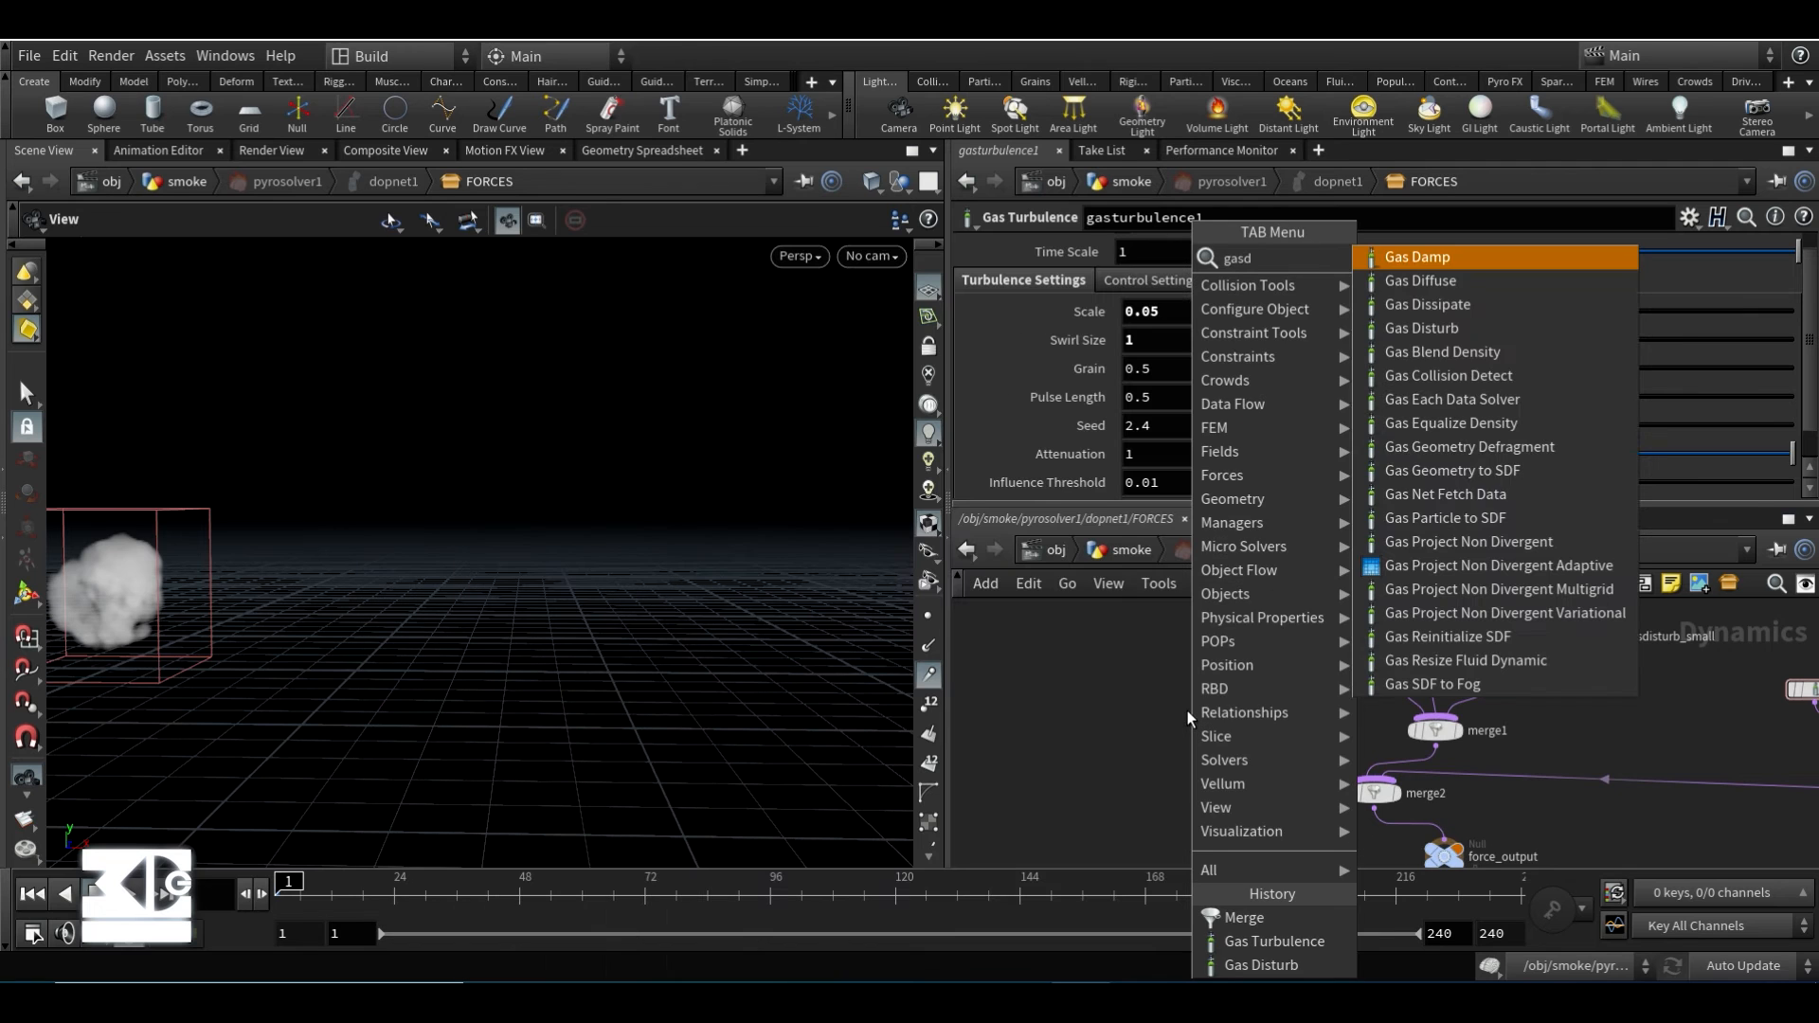
pyautogui.click(1482, 327)
pyautogui.click(1184, 712)
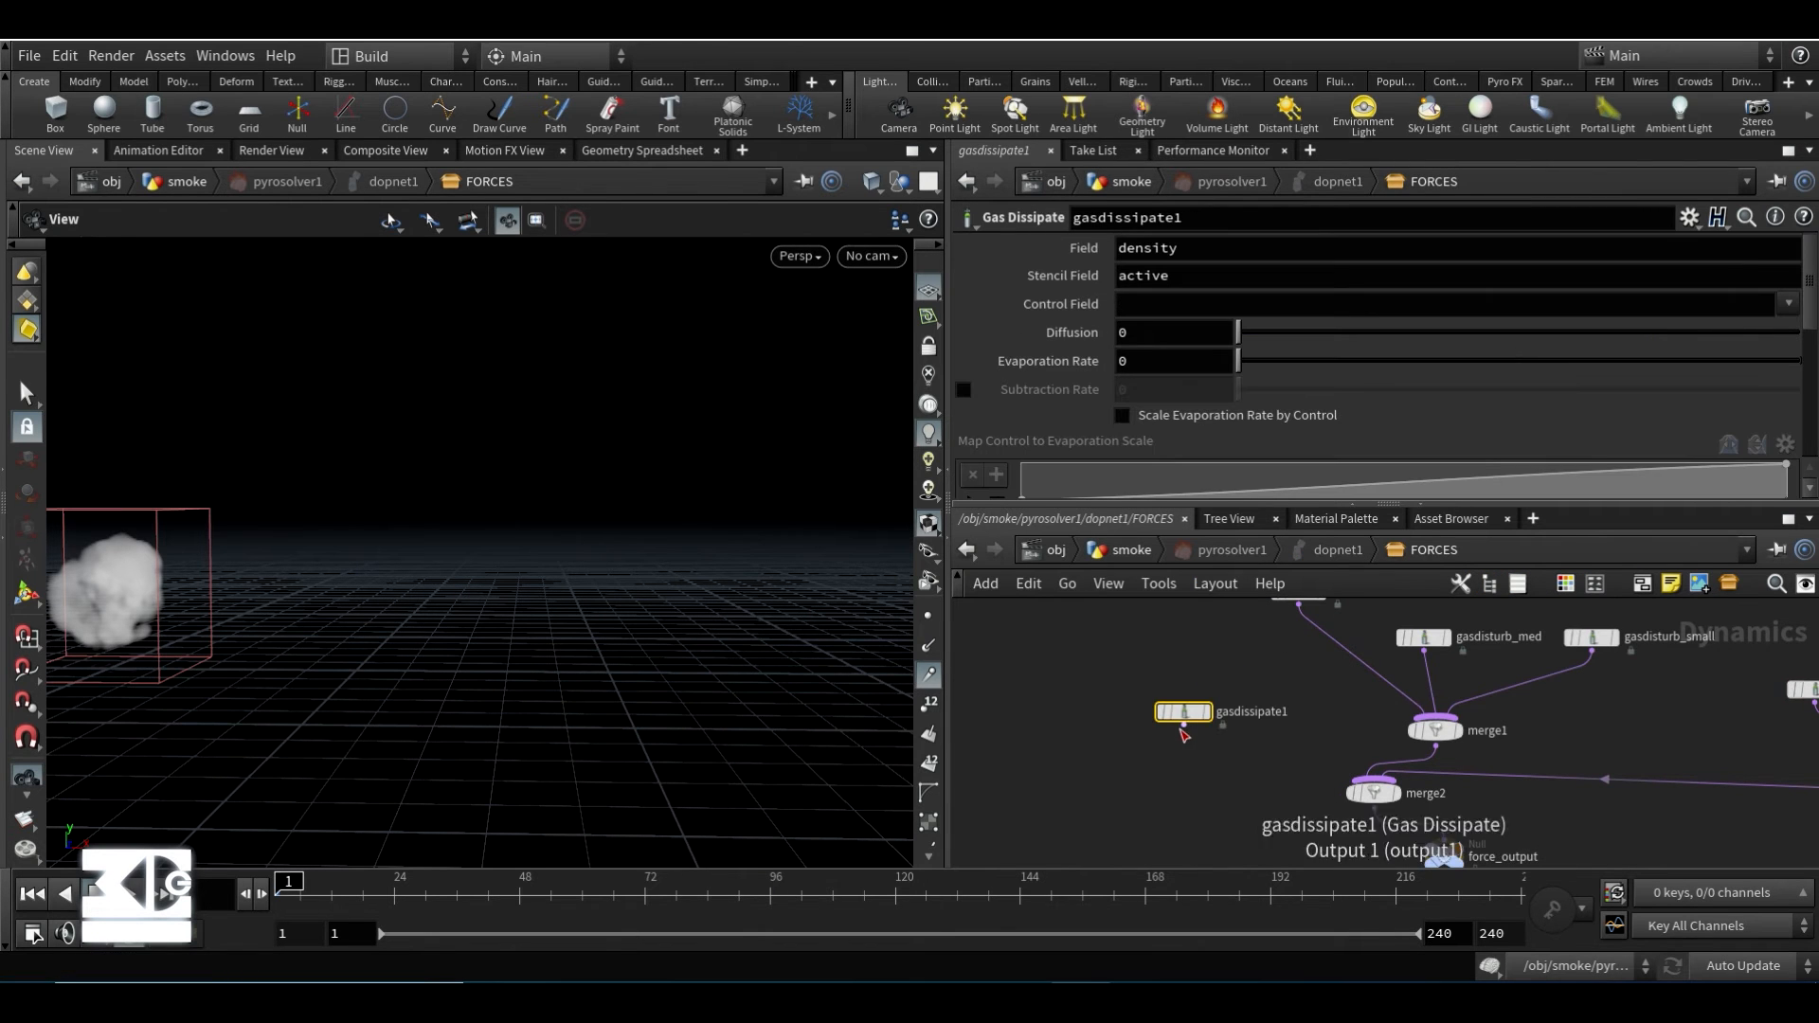
pyautogui.click(1184, 726)
pyautogui.click(1373, 772)
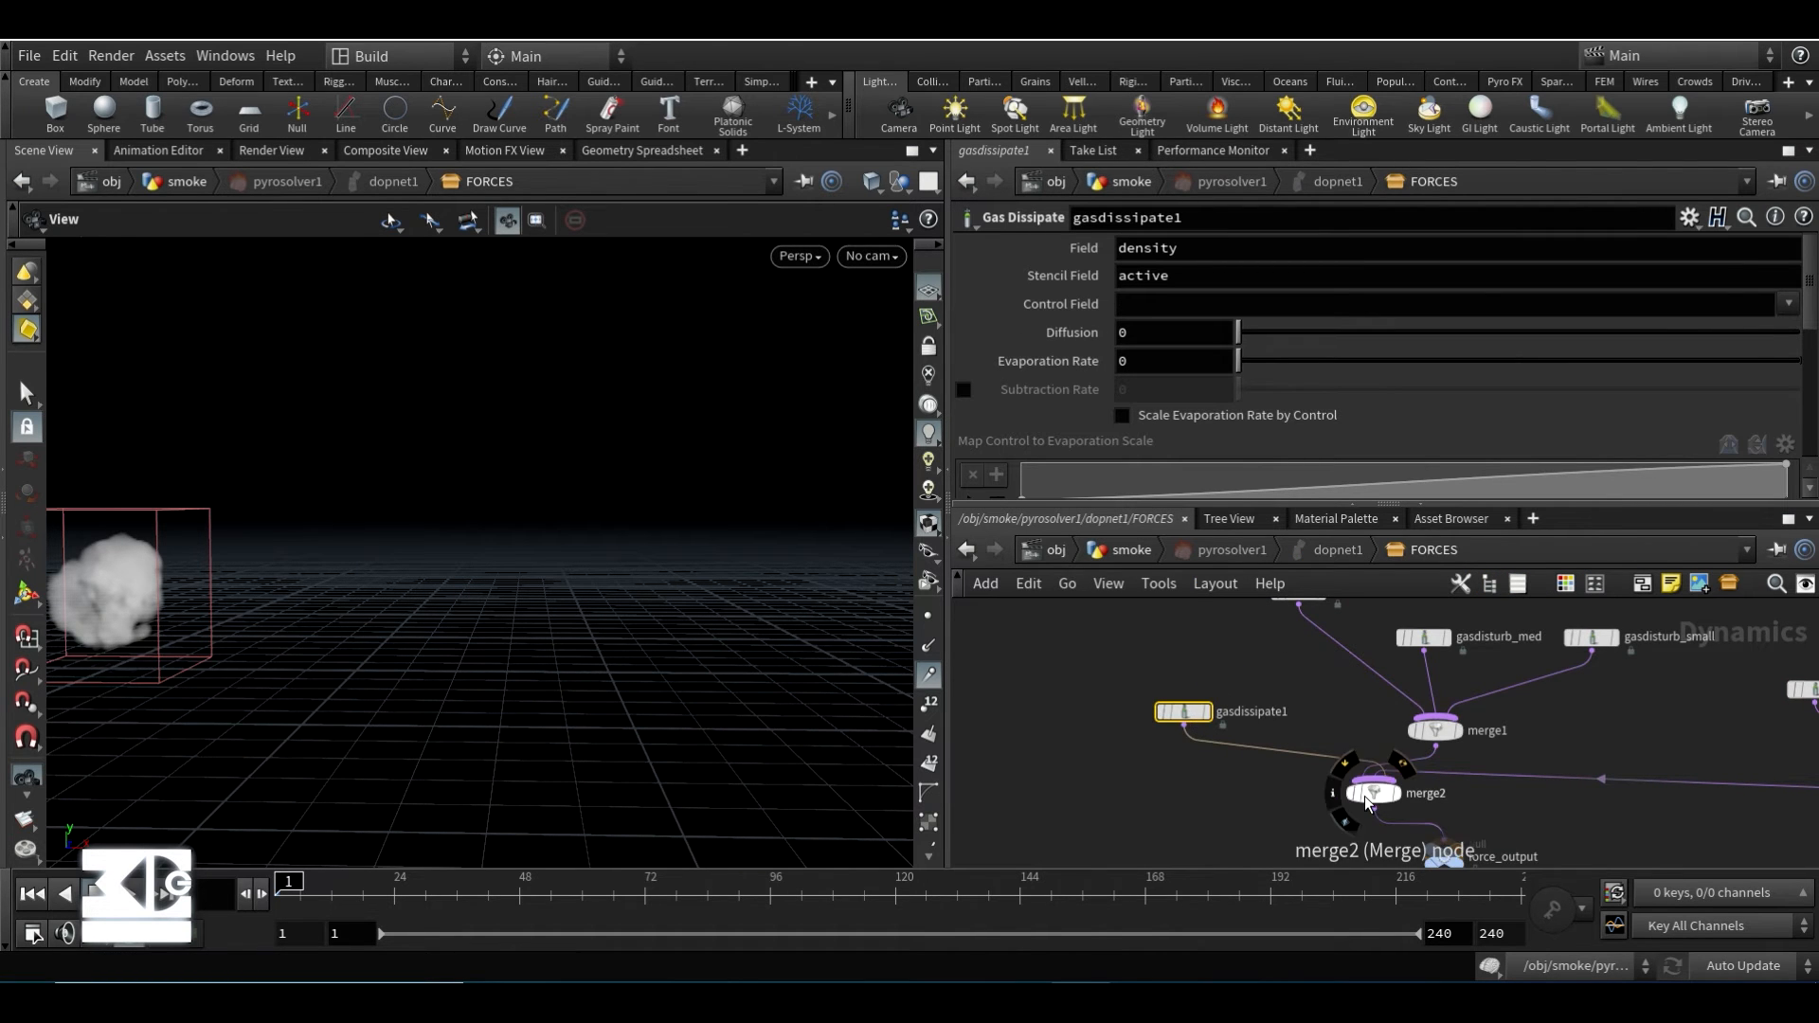
# - Shift gasdissipate1 slightly away from merge2 and reorder merge2's inputs to gasdissipate1, merge1, merge3
pyautogui.click(1373, 792)
pyautogui.moveTo(1183, 711); pyautogui.dragTo(1128, 714)
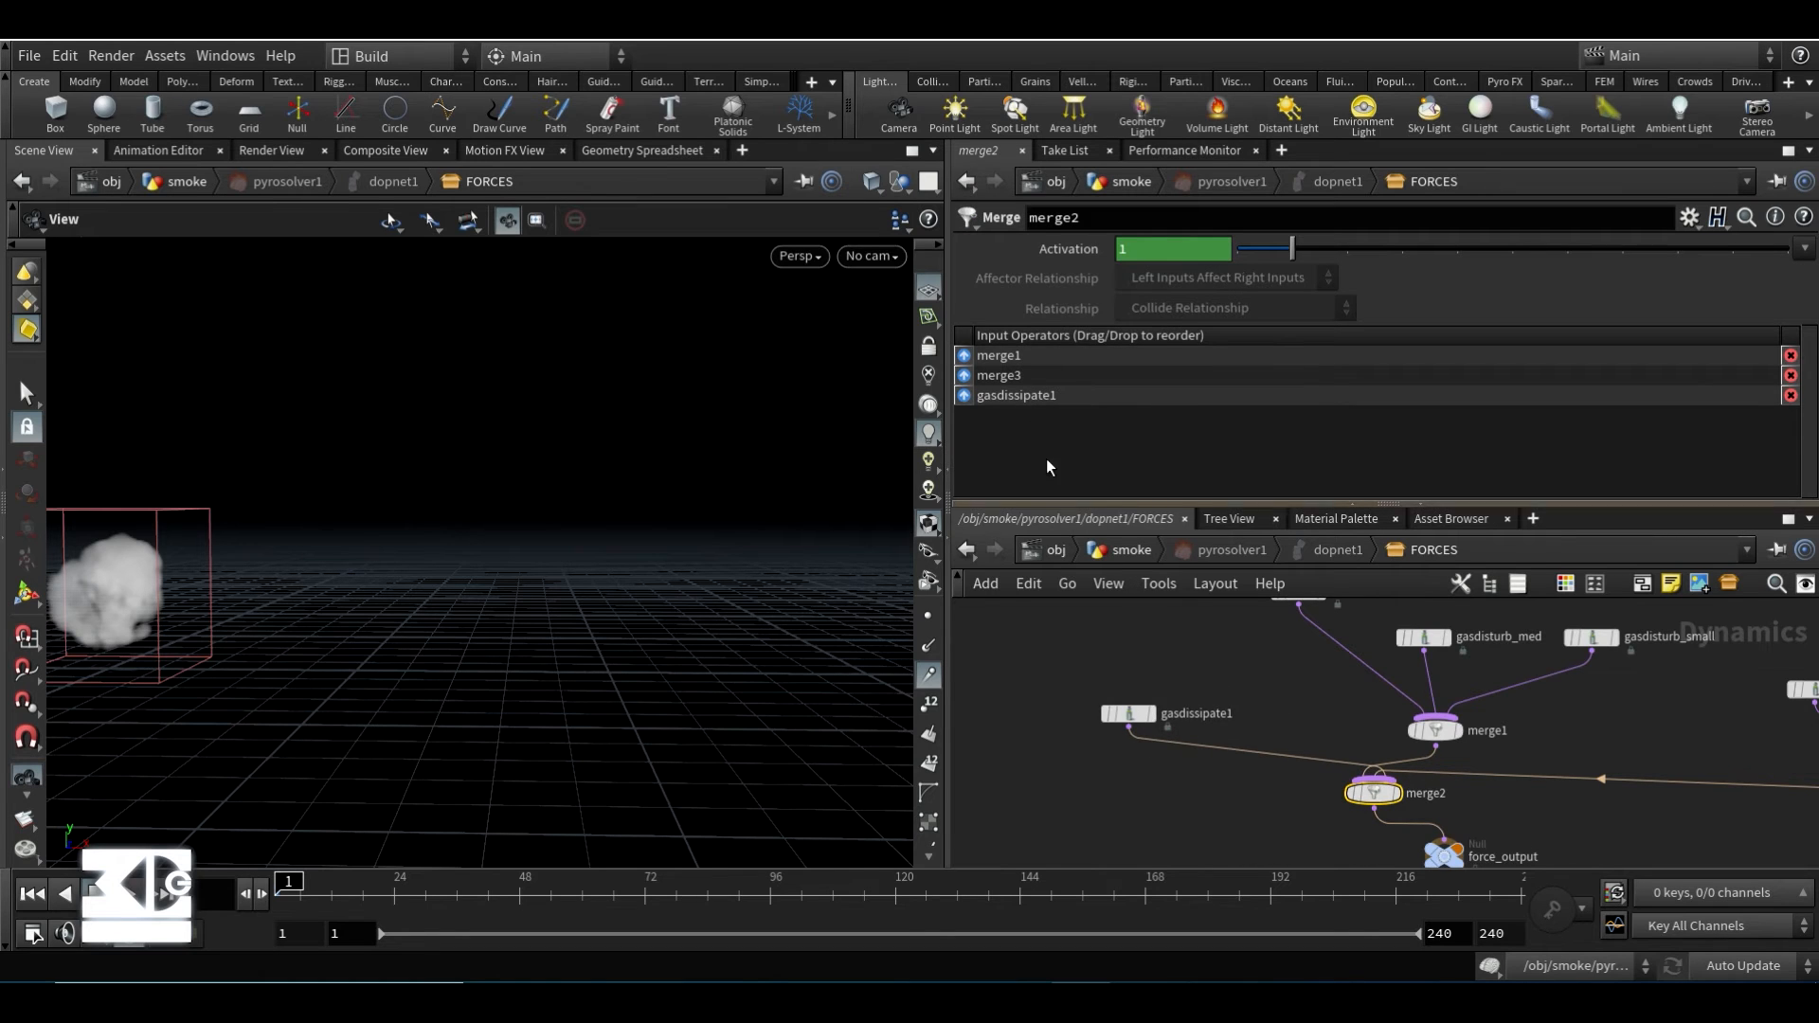
pyautogui.moveTo(1024, 397); pyautogui.dragTo(1021, 436)
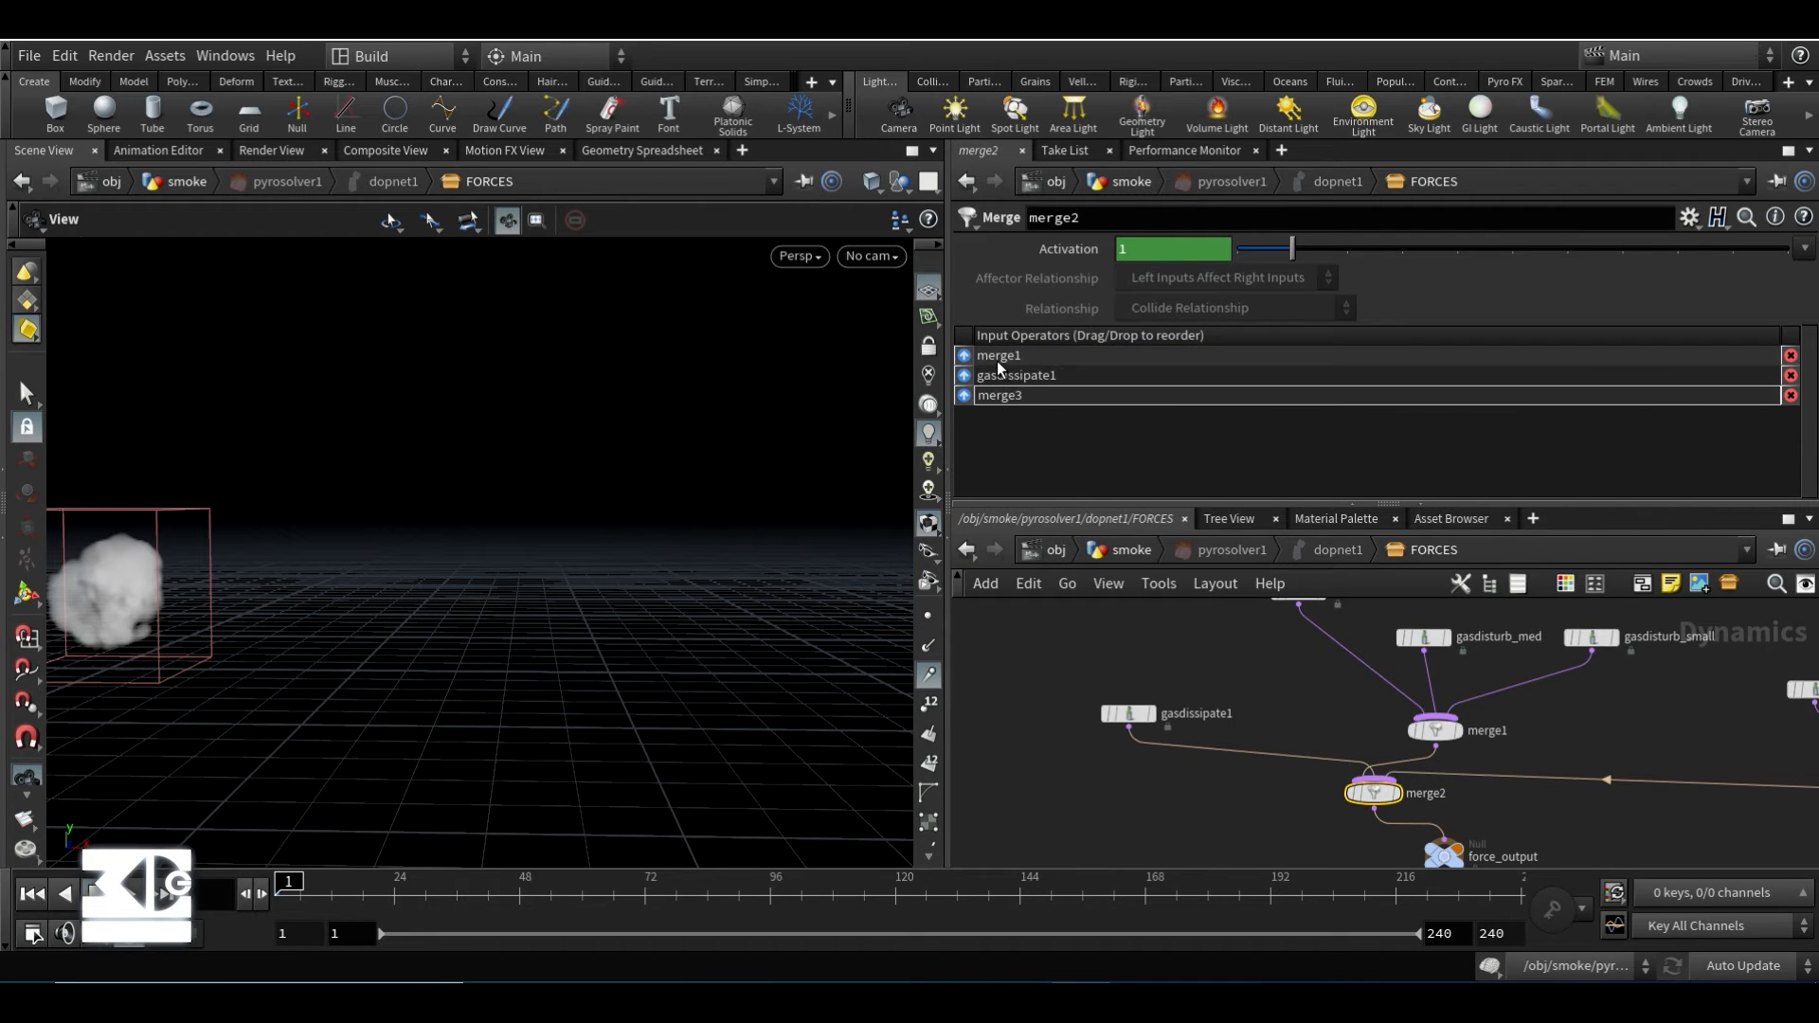
pyautogui.moveTo(997, 361); pyautogui.dragTo(999, 394)
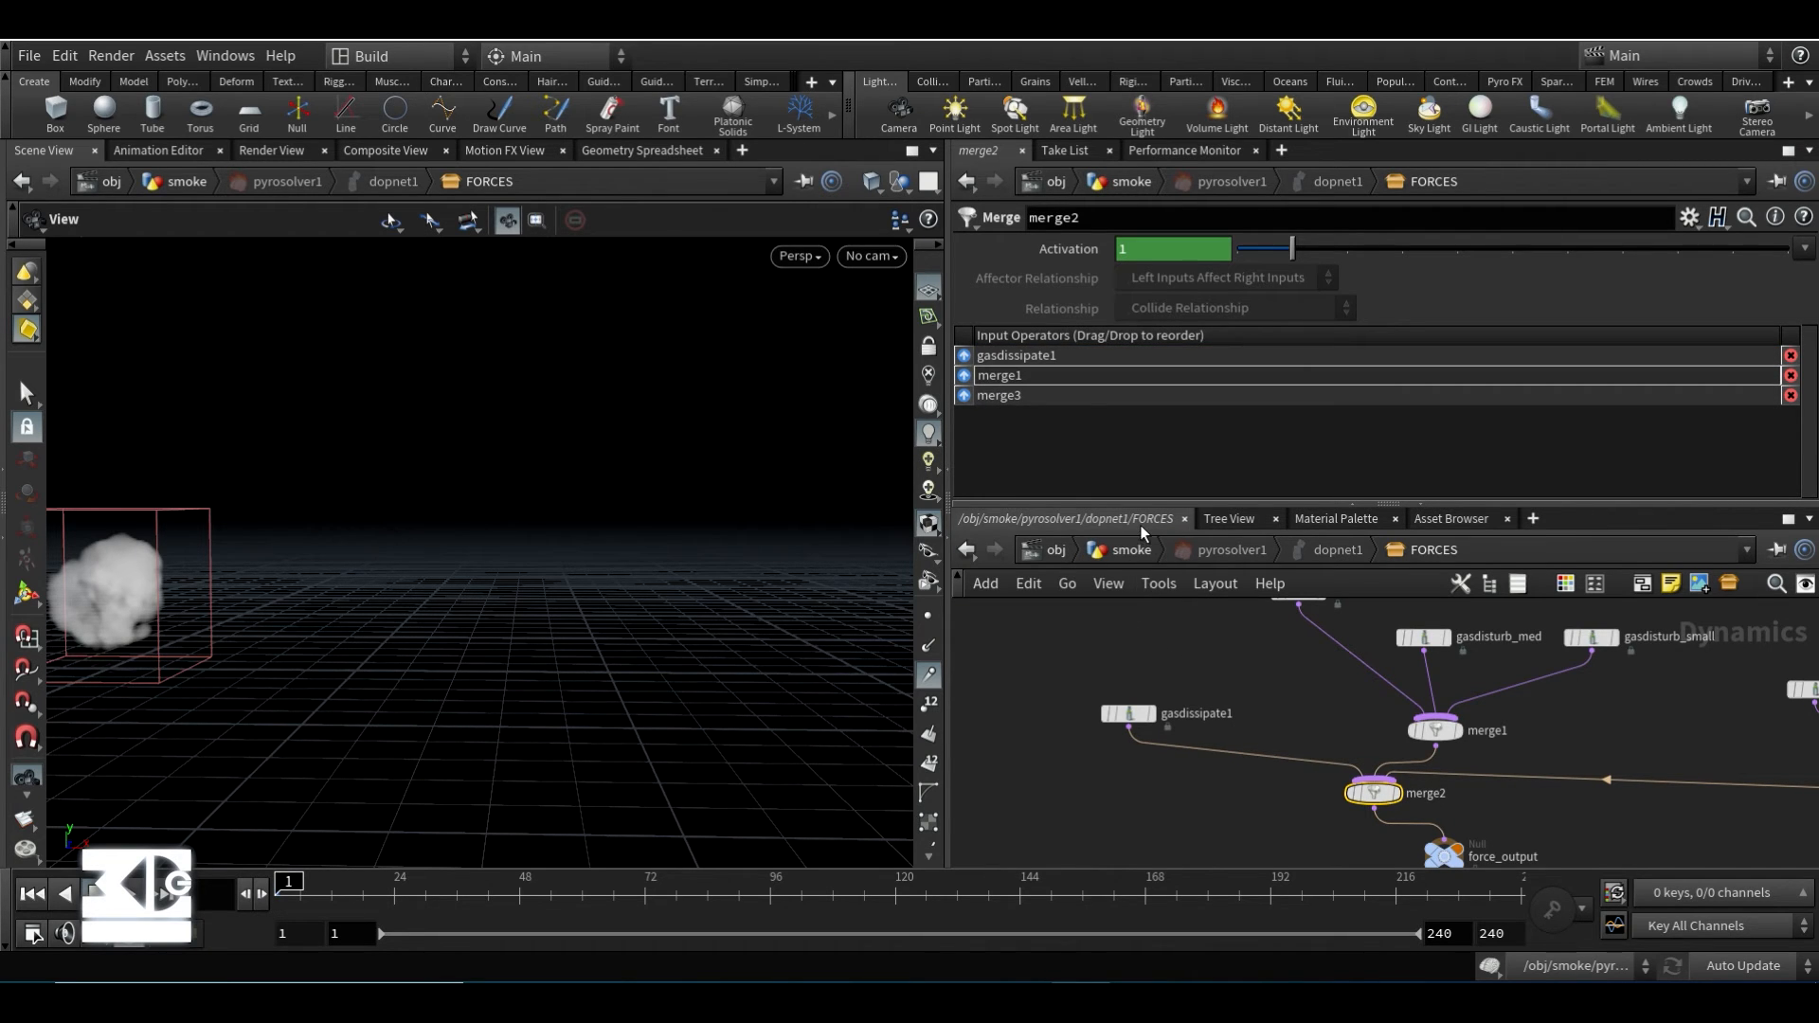
# - Try a higher Diffusion on gasdissipate1, preview the simulation and set Diffusion to 0.1
pyautogui.click(1129, 713)
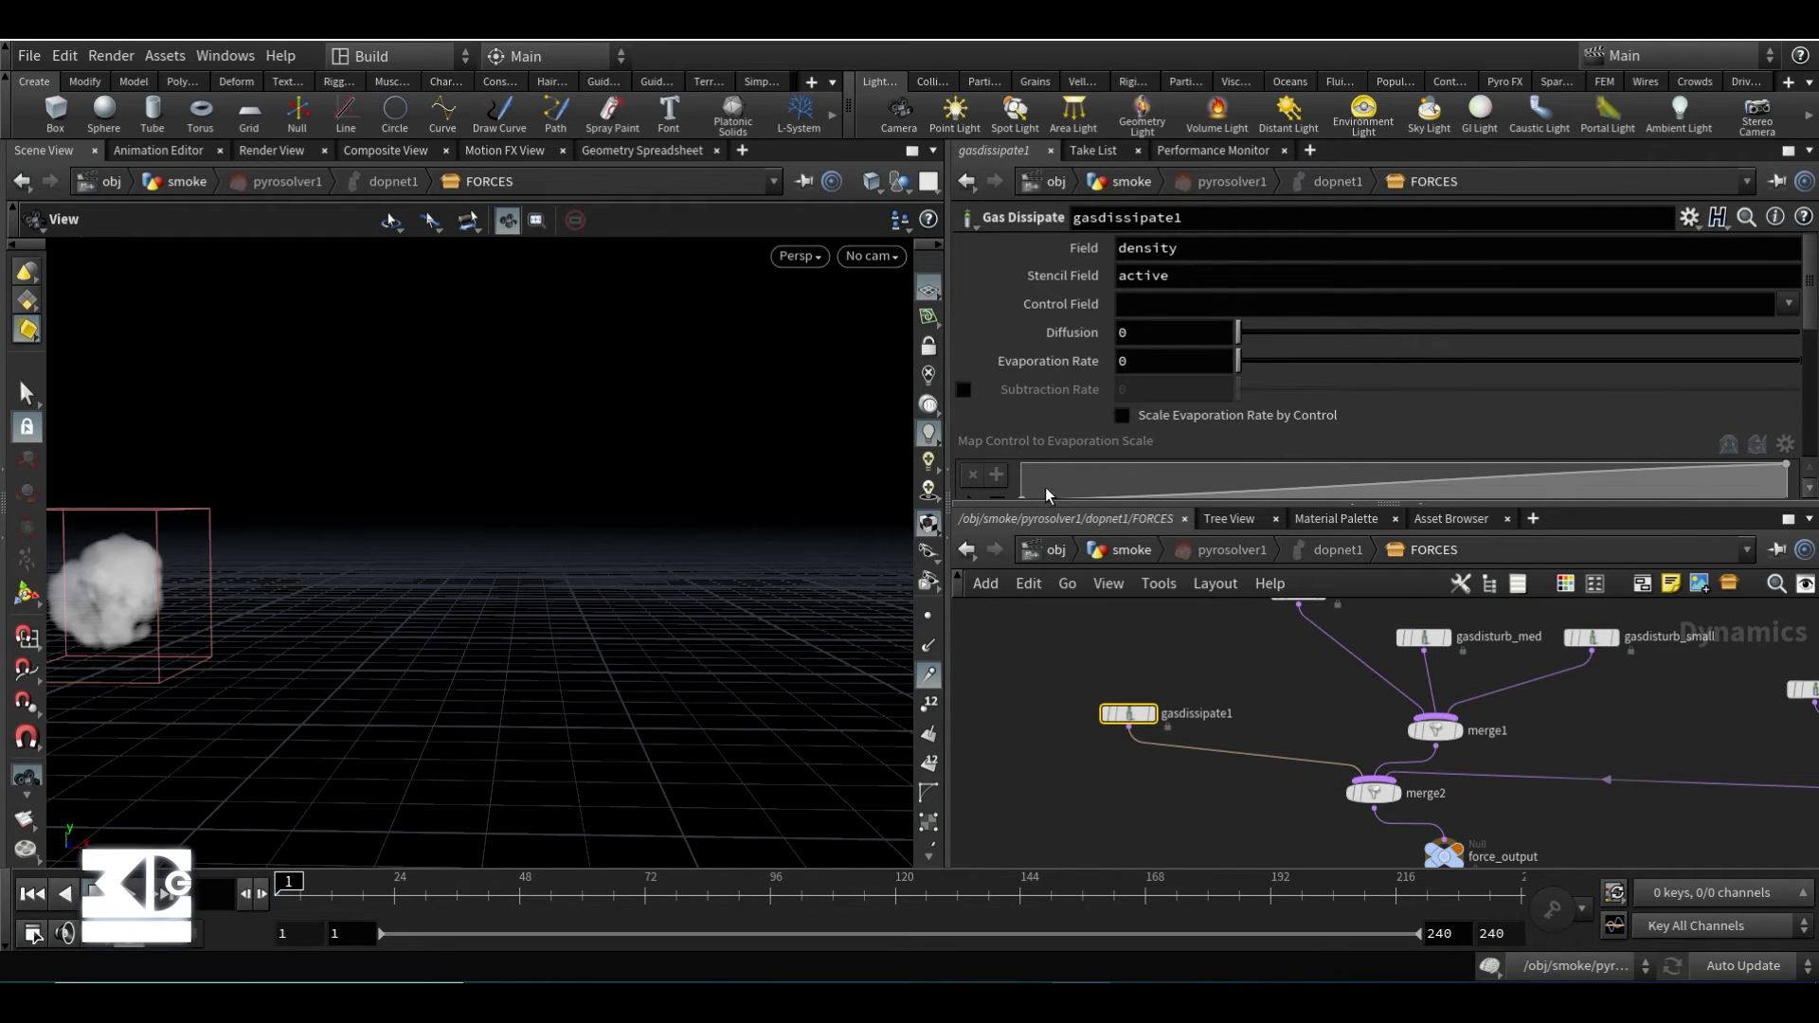
pyautogui.moveTo(1238, 334); pyautogui.dragTo(1291, 332)
pyautogui.click(135, 893)
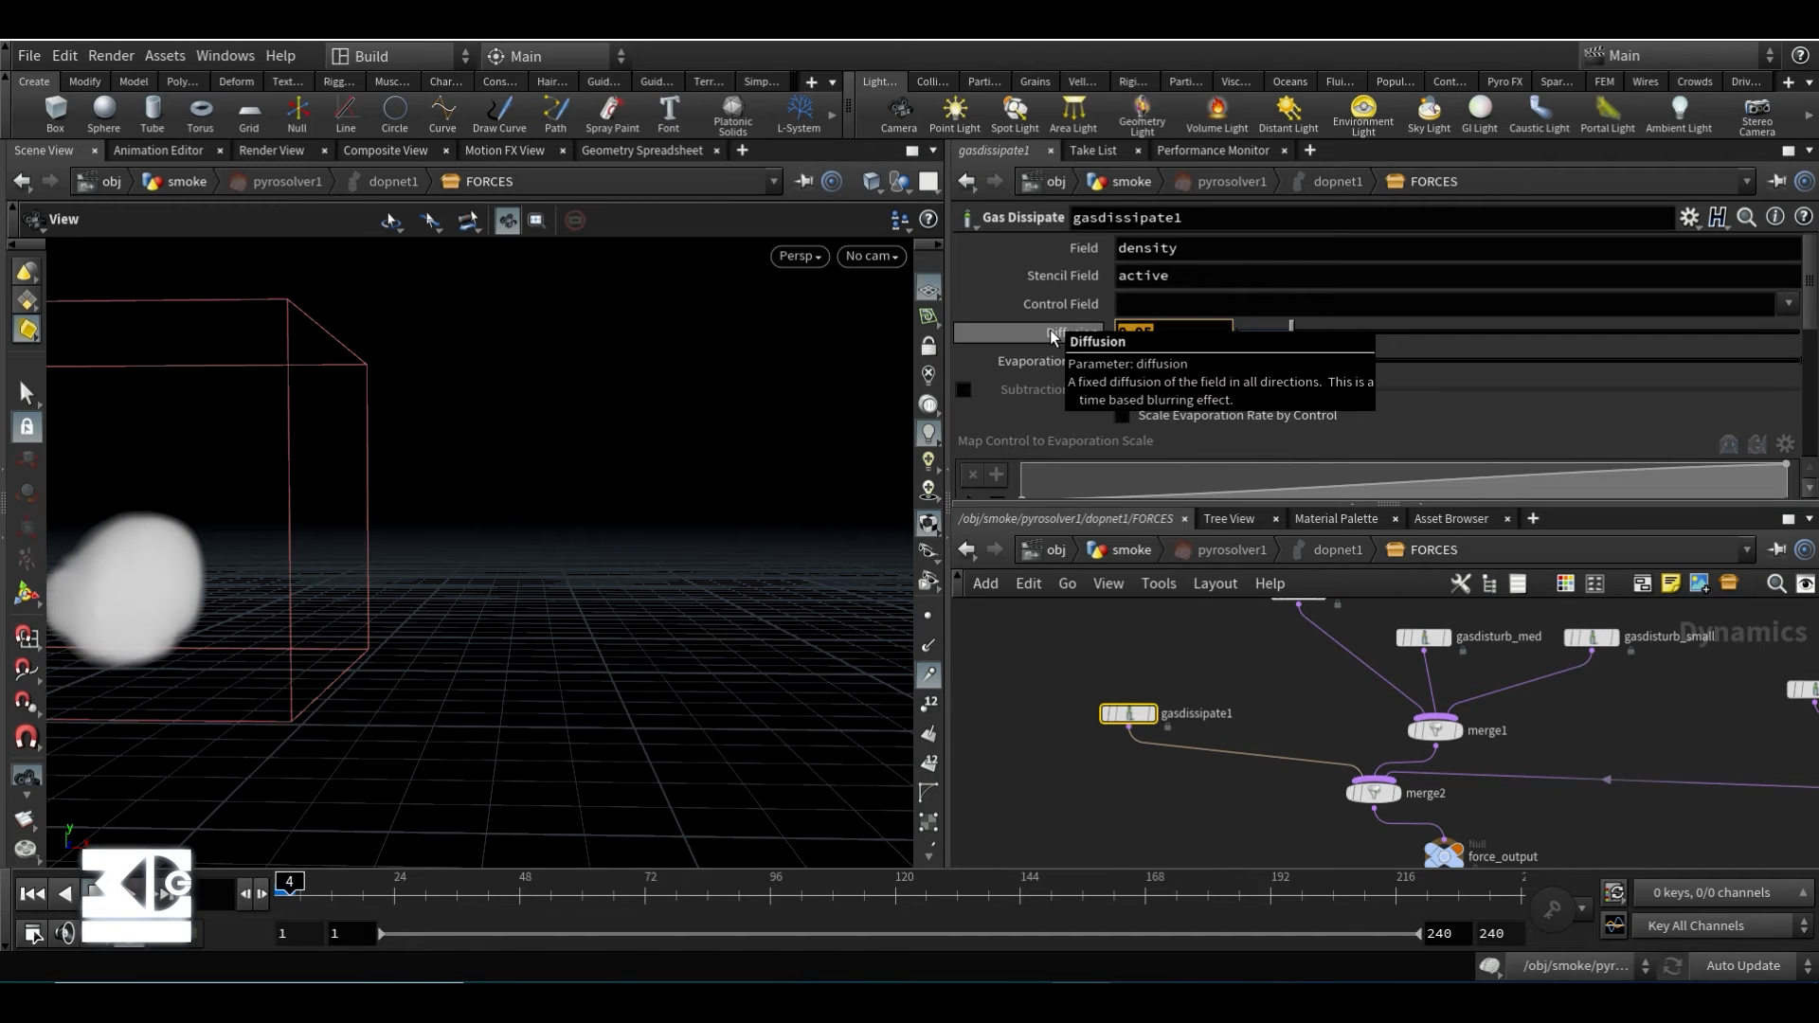
pyautogui.write('0.1')
pyautogui.press('Return')
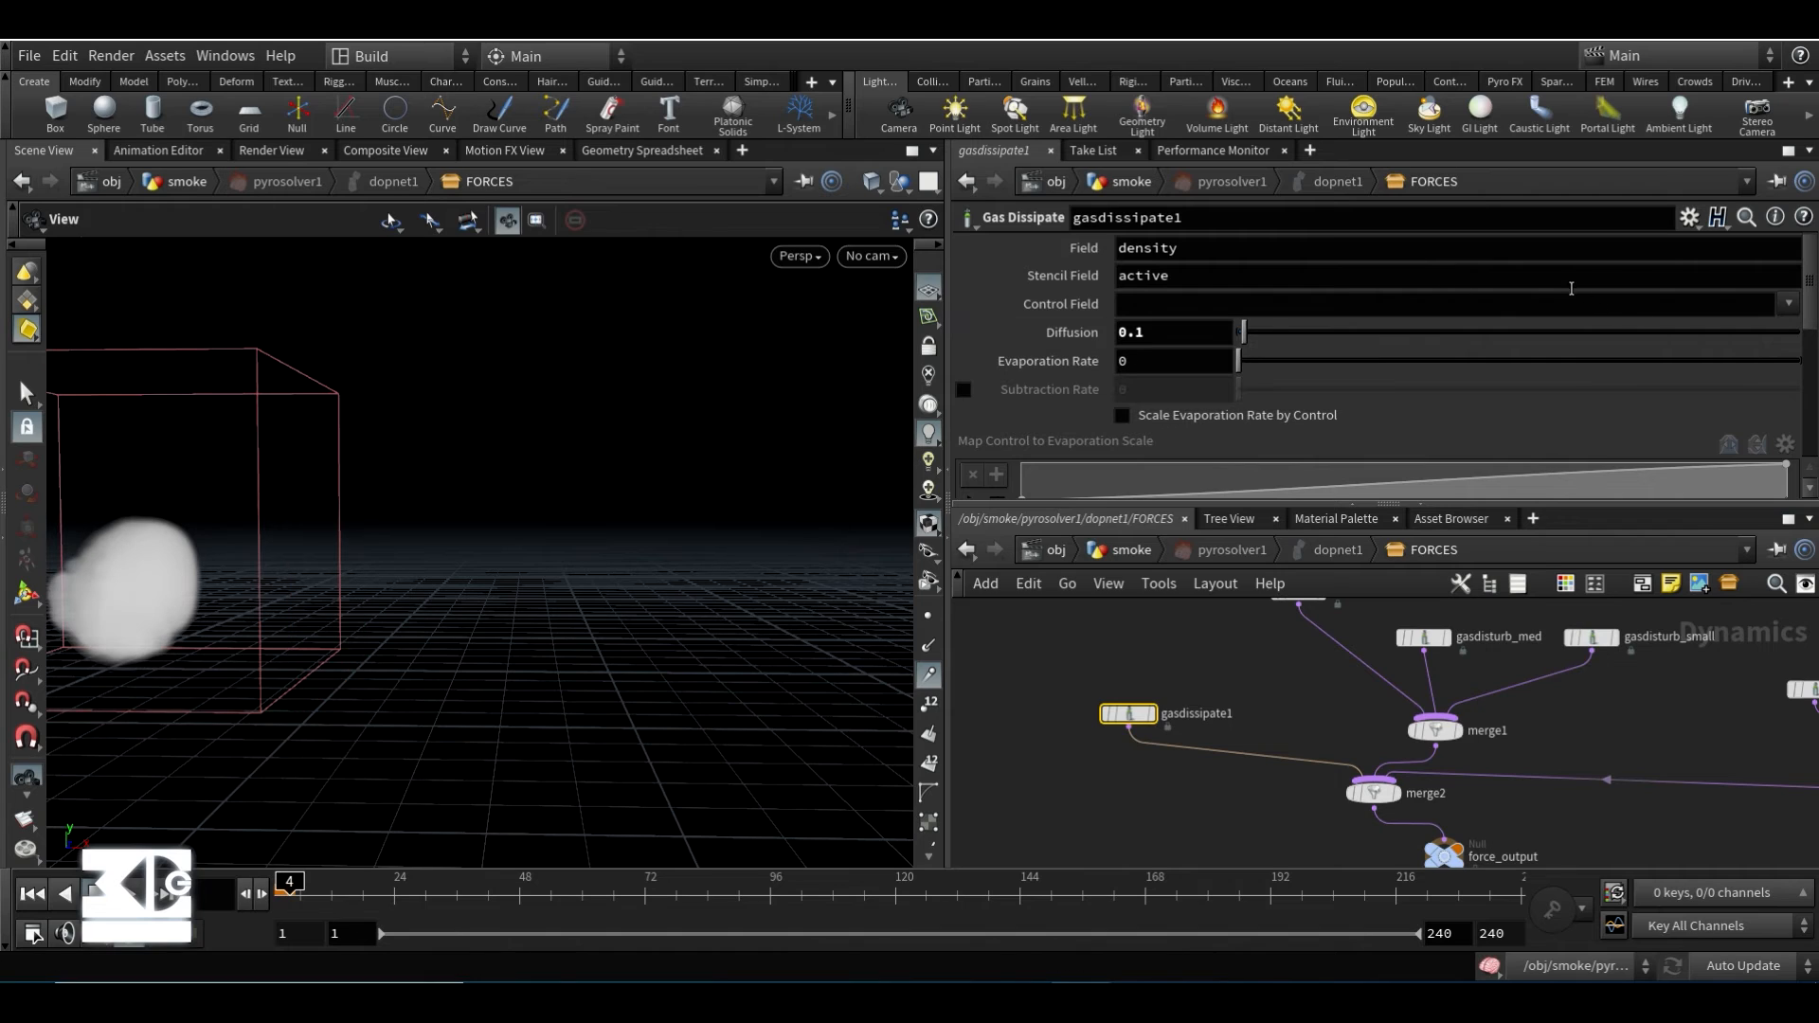
# - Set gasdissipate1's Diffusion and Evaporation Rate to 0.01 and replay the simulation from the start
pyautogui.click(1153, 333)
pyautogui.press('Left')
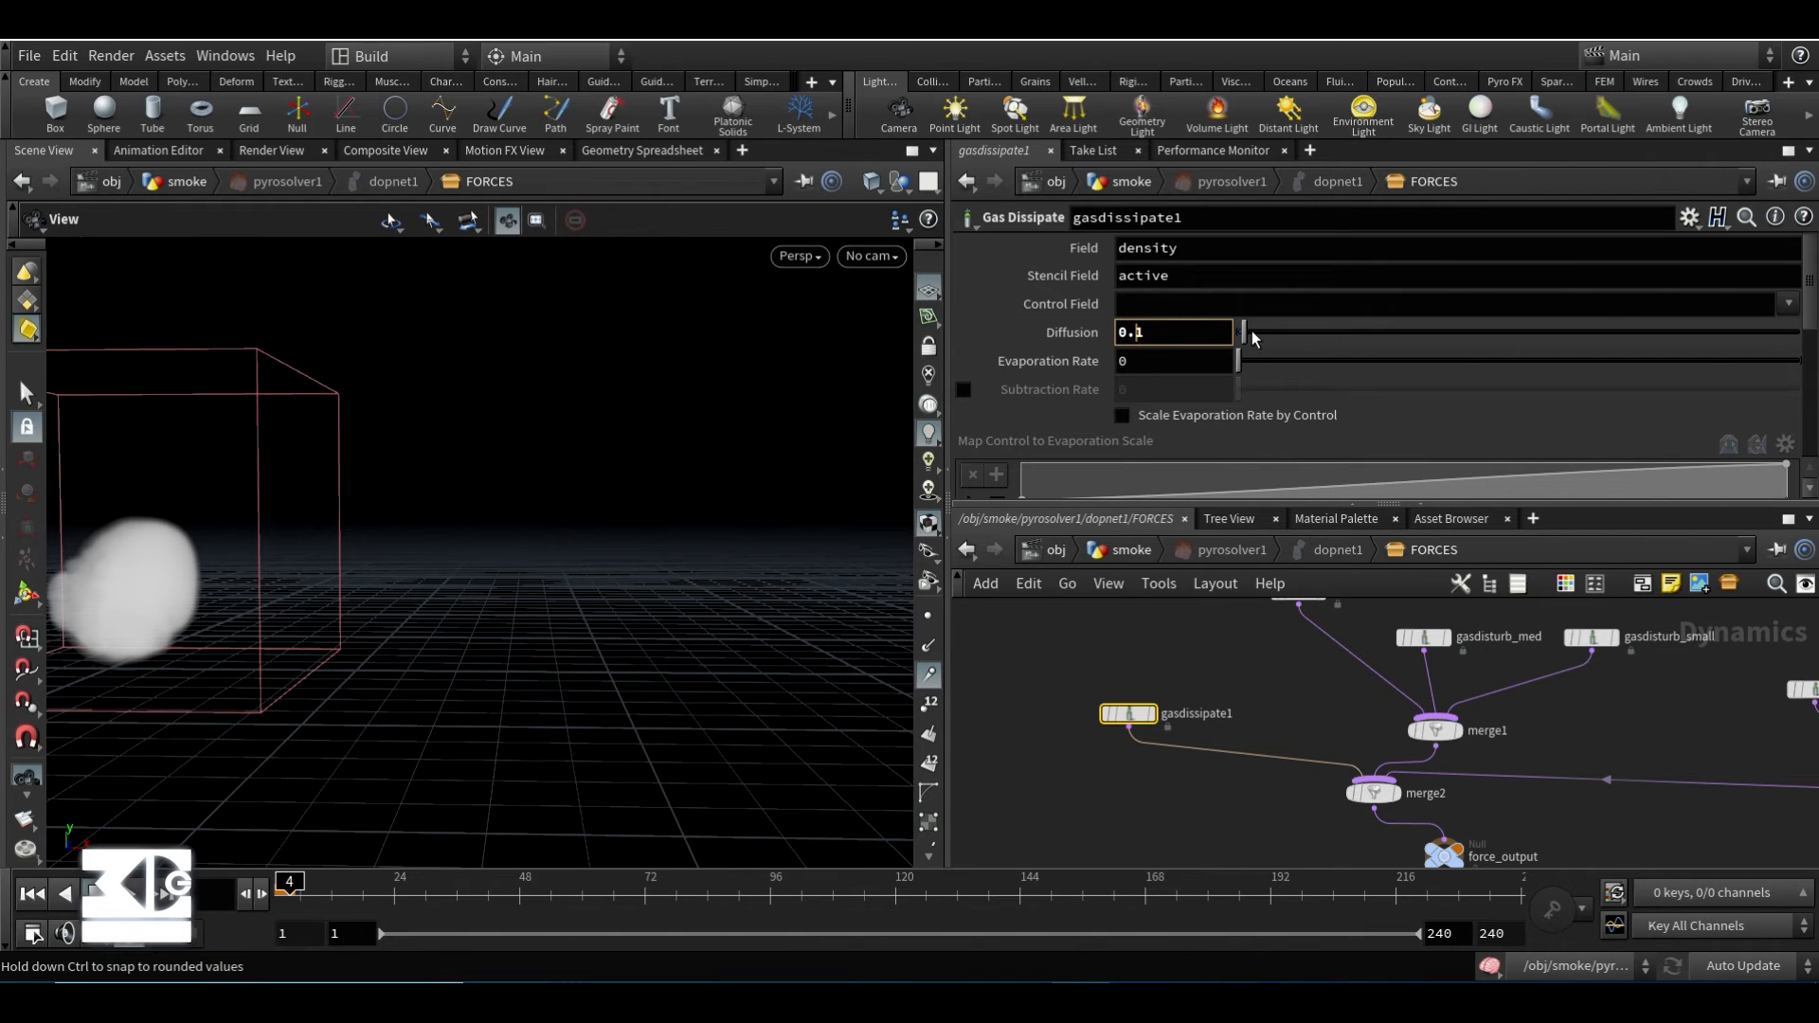
pyautogui.write('0')
pyautogui.press('Return')
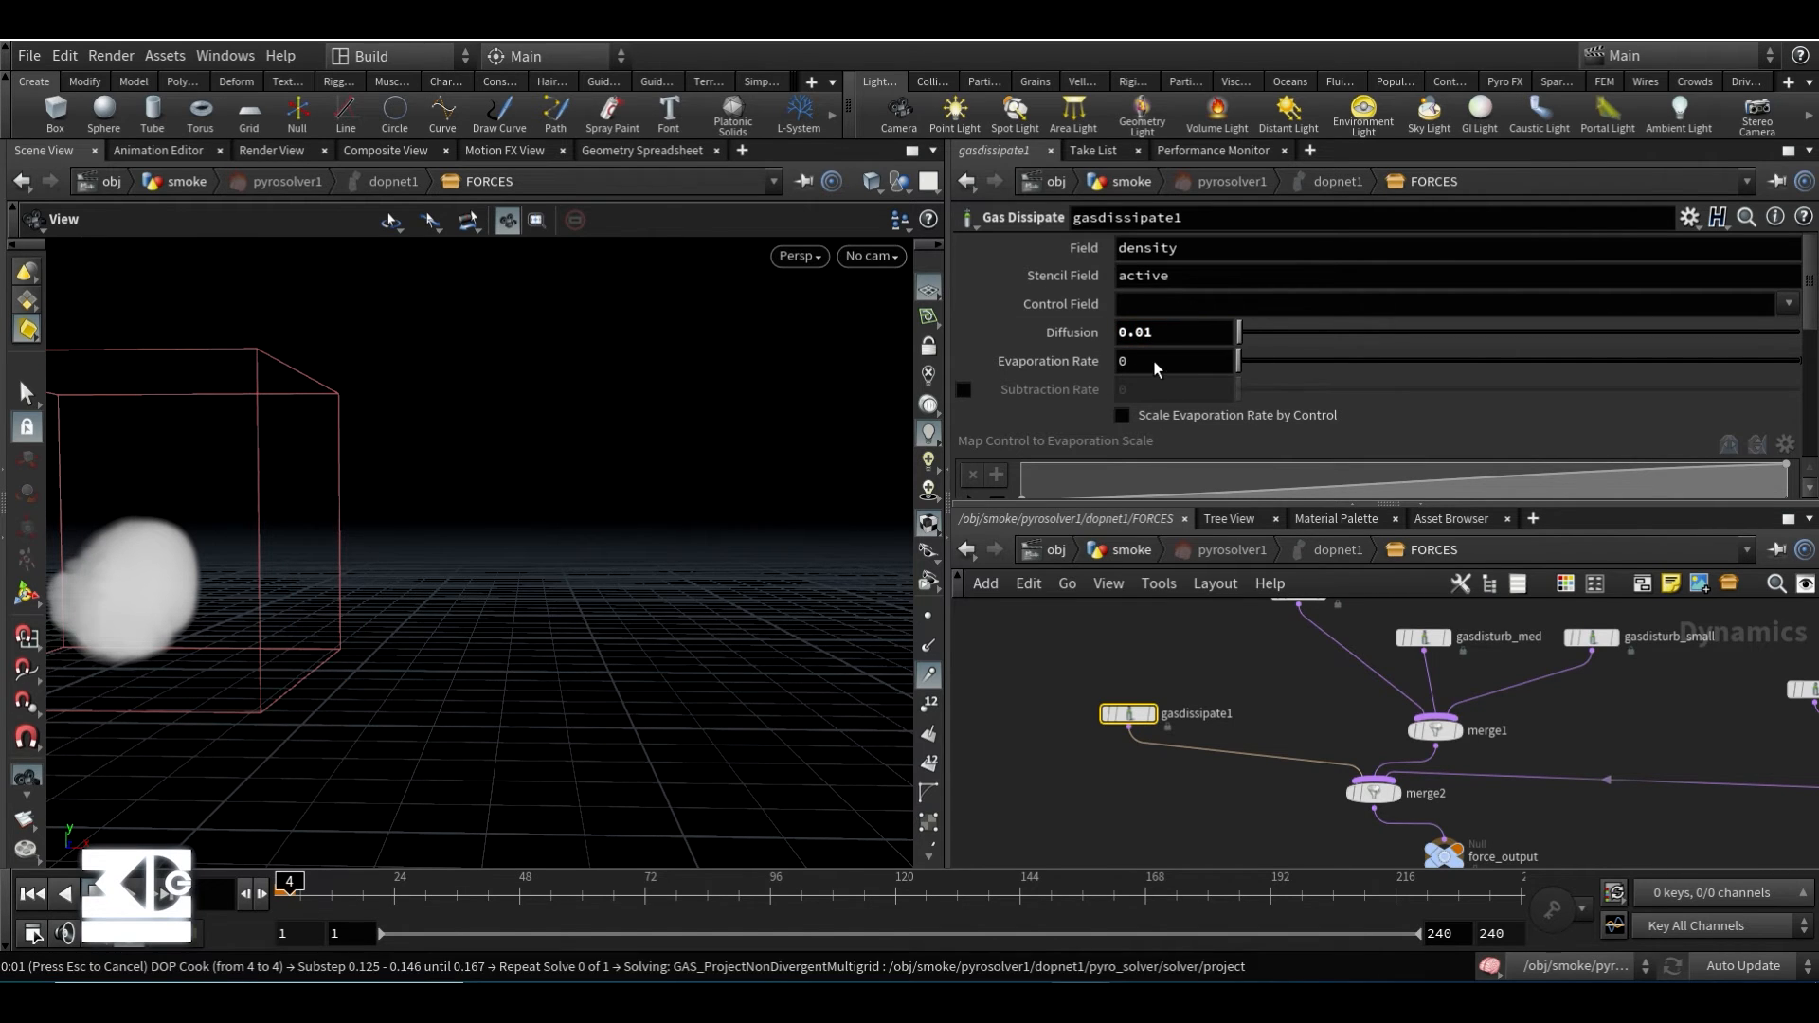
pyautogui.click(1153, 361)
pyautogui.write('.01')
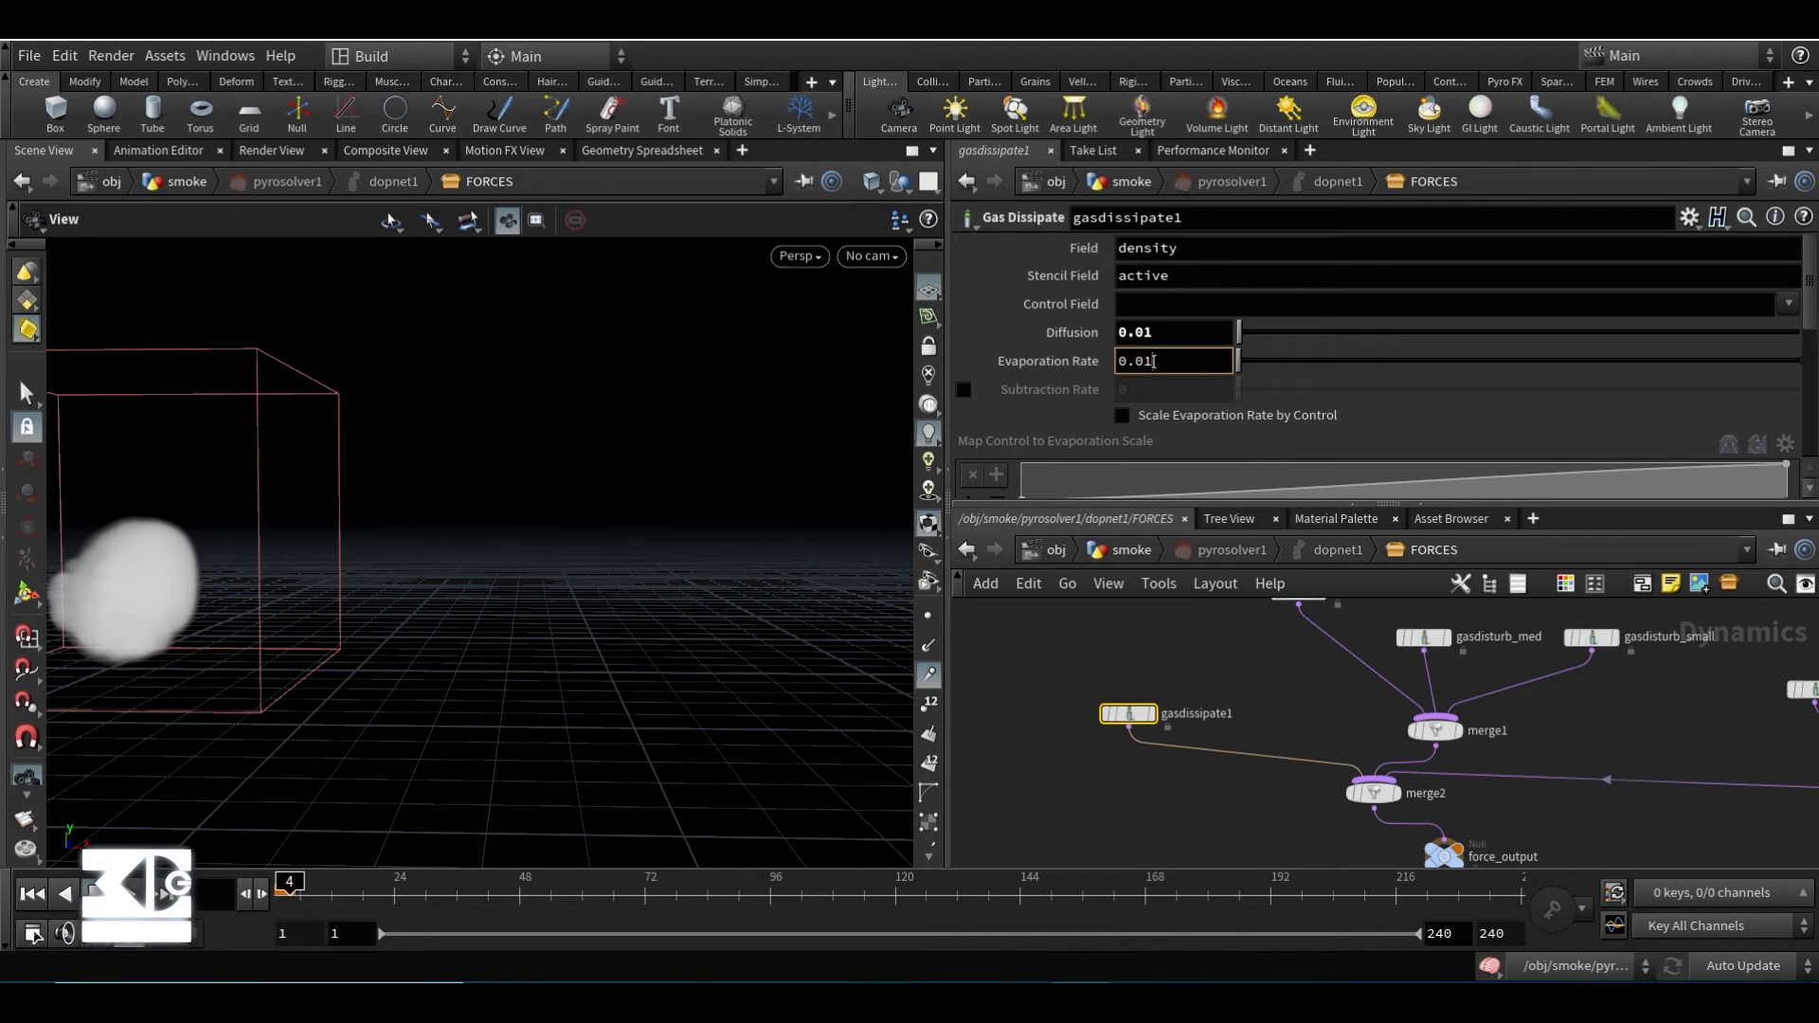
pyautogui.press('Return')
pyautogui.click(36, 892)
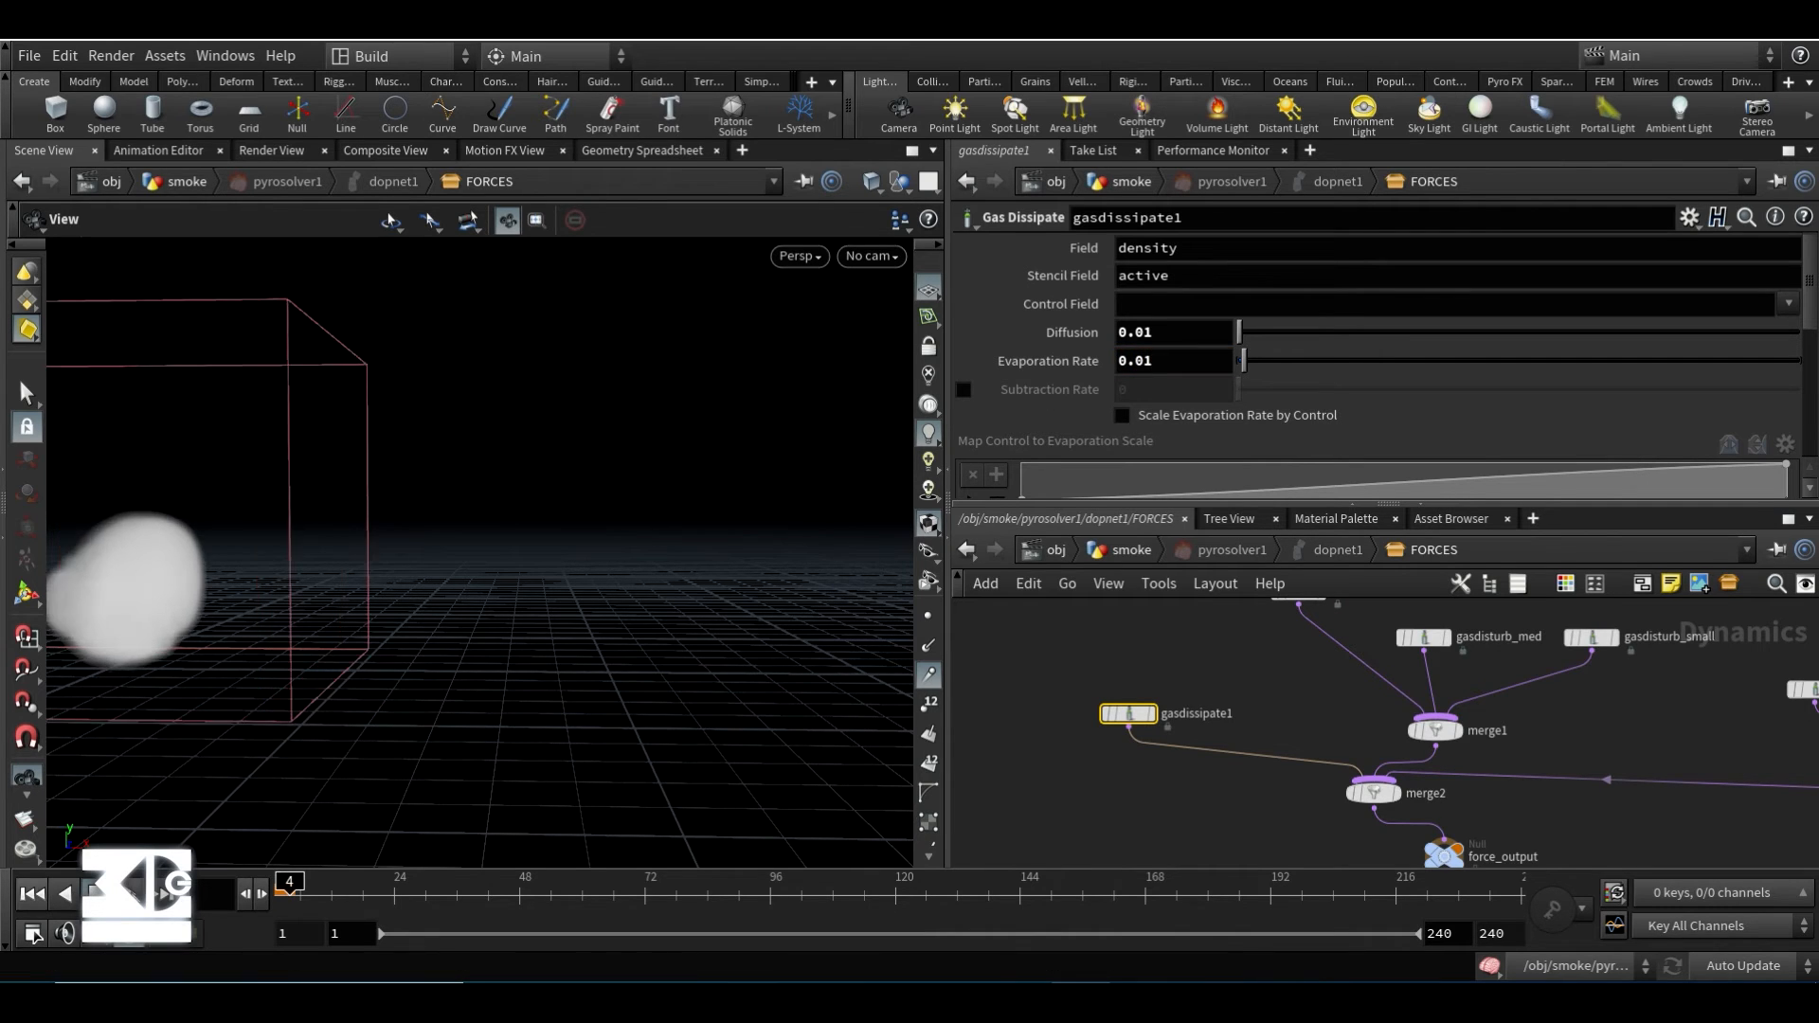
pyautogui.click(134, 893)
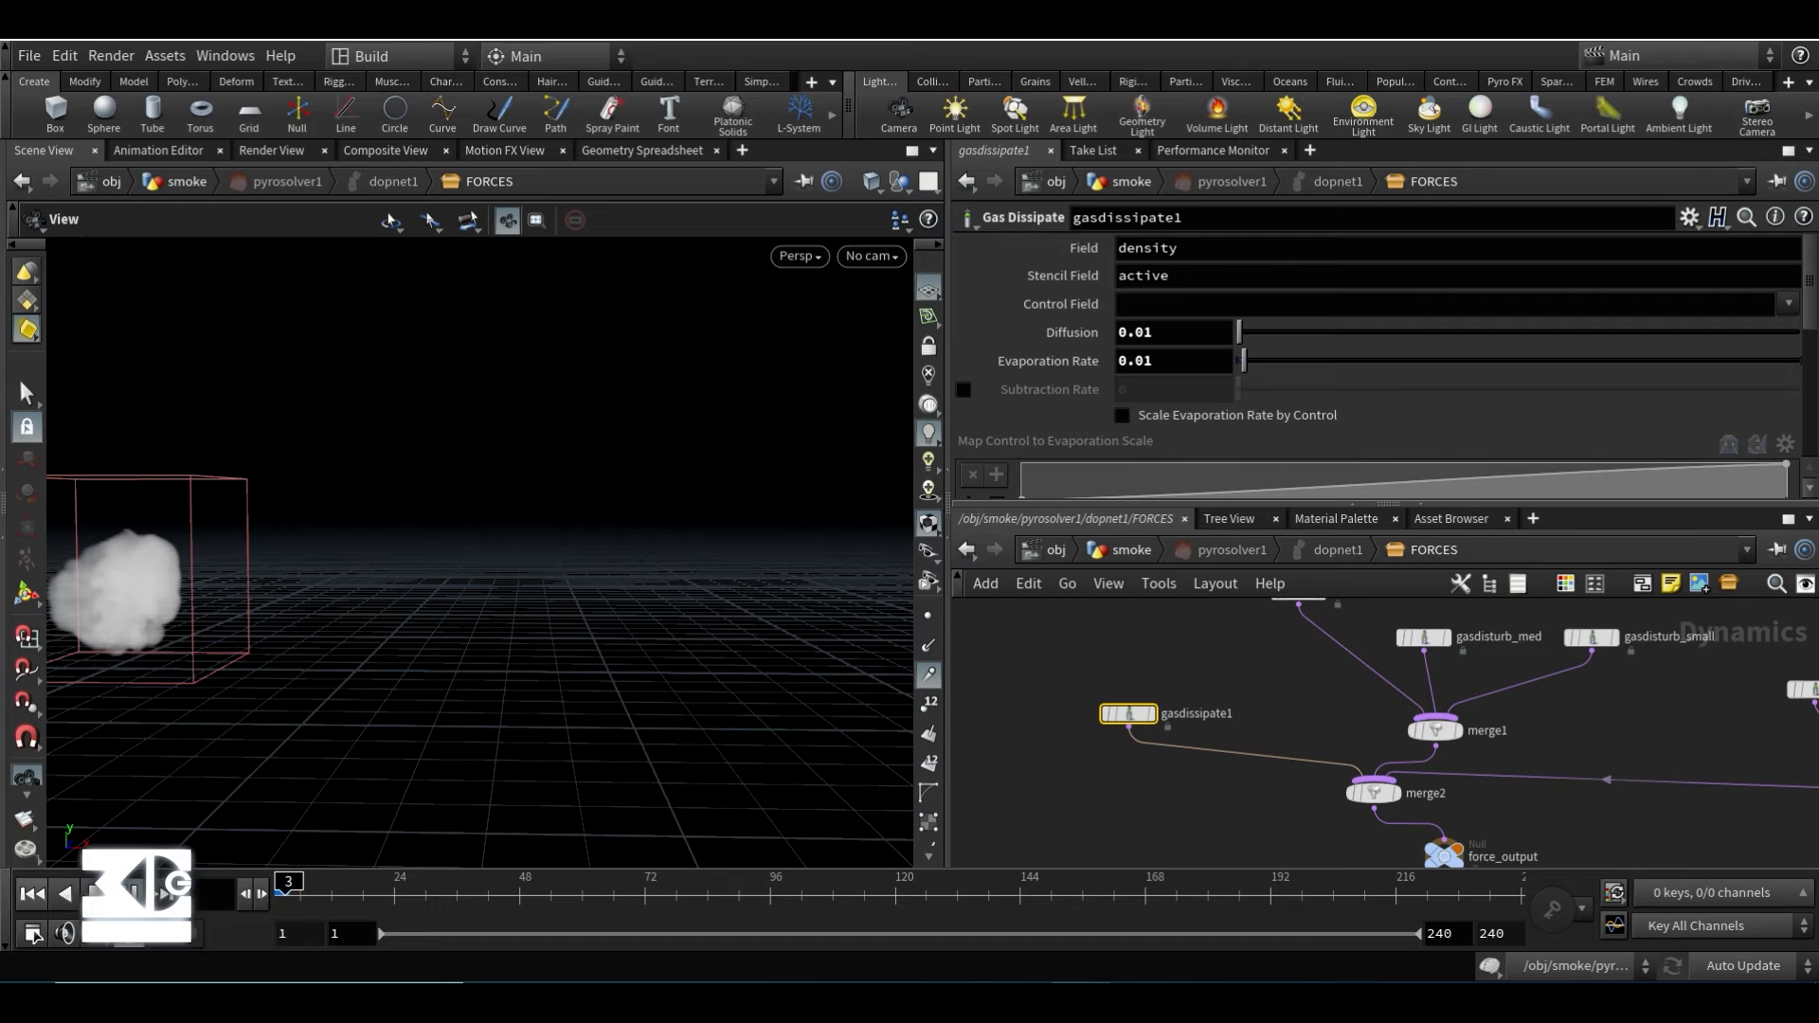
# - Set gasdissipate1's Diffusion and Evaporation Rate to 0.001, and move the node closer to merge2
pyautogui.click(1144, 331)
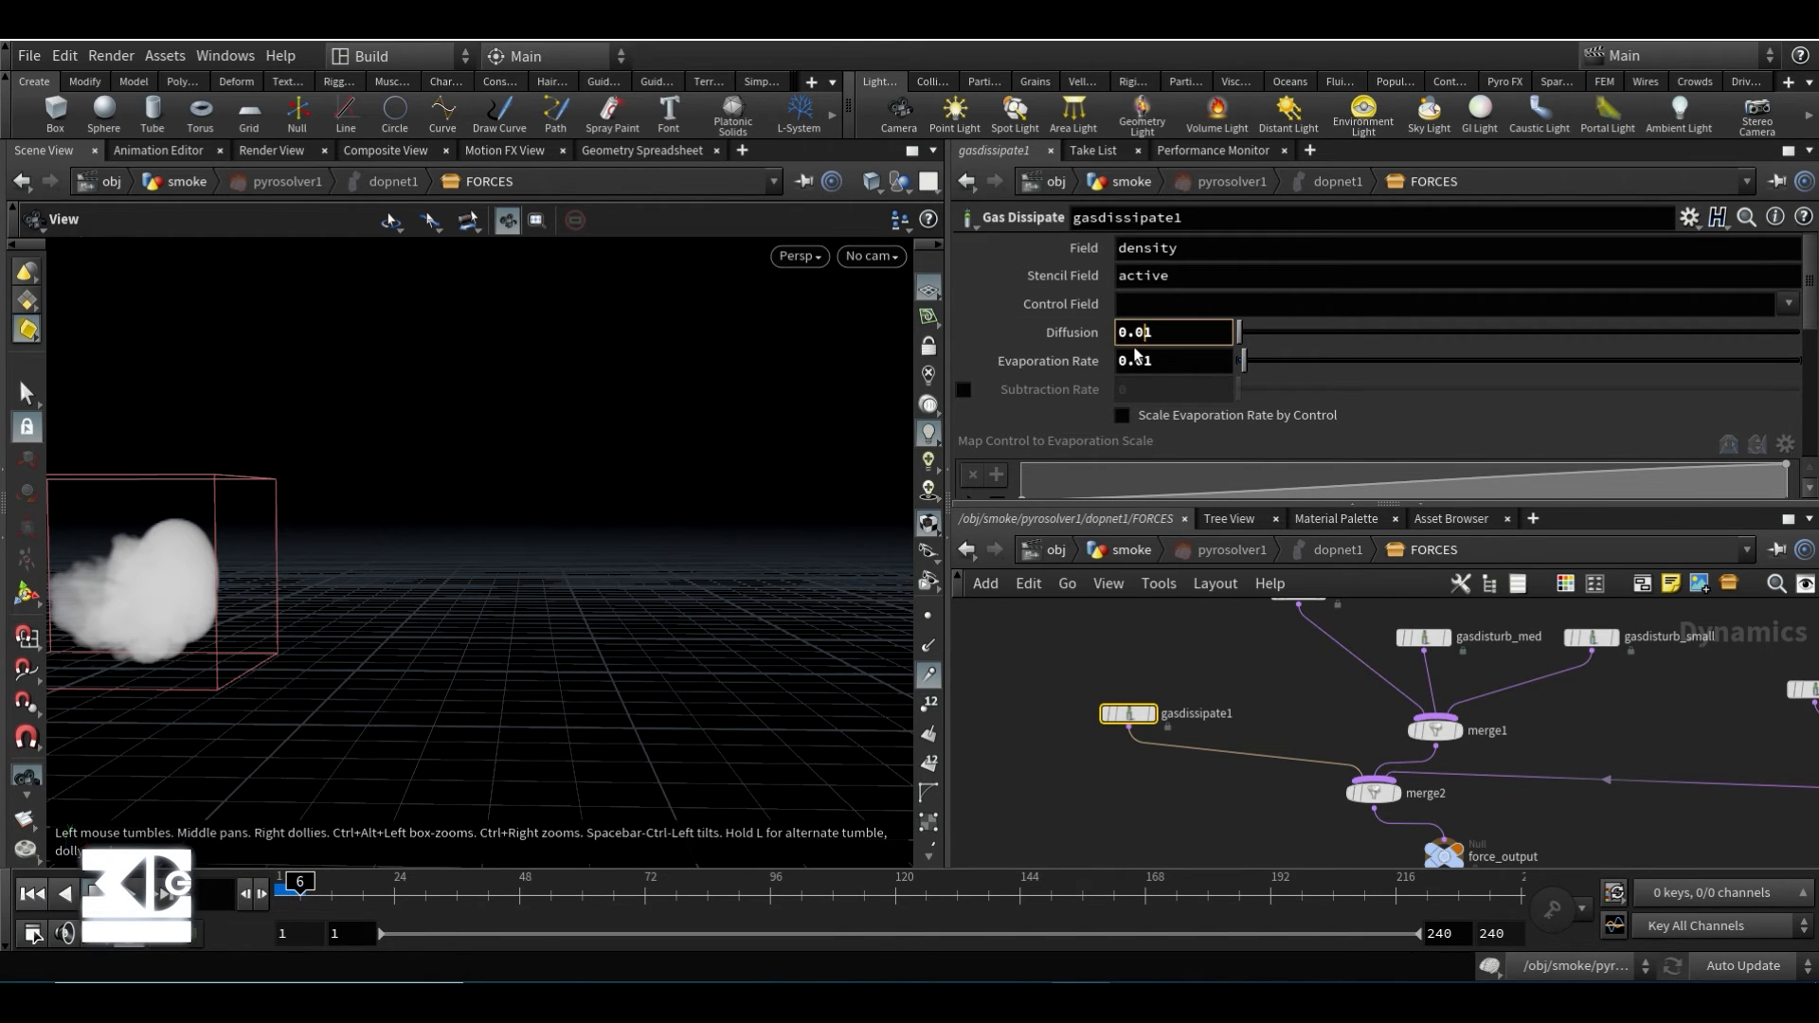
pyautogui.write('0')
pyautogui.press('Return')
pyautogui.write('0')
pyautogui.press('Return')
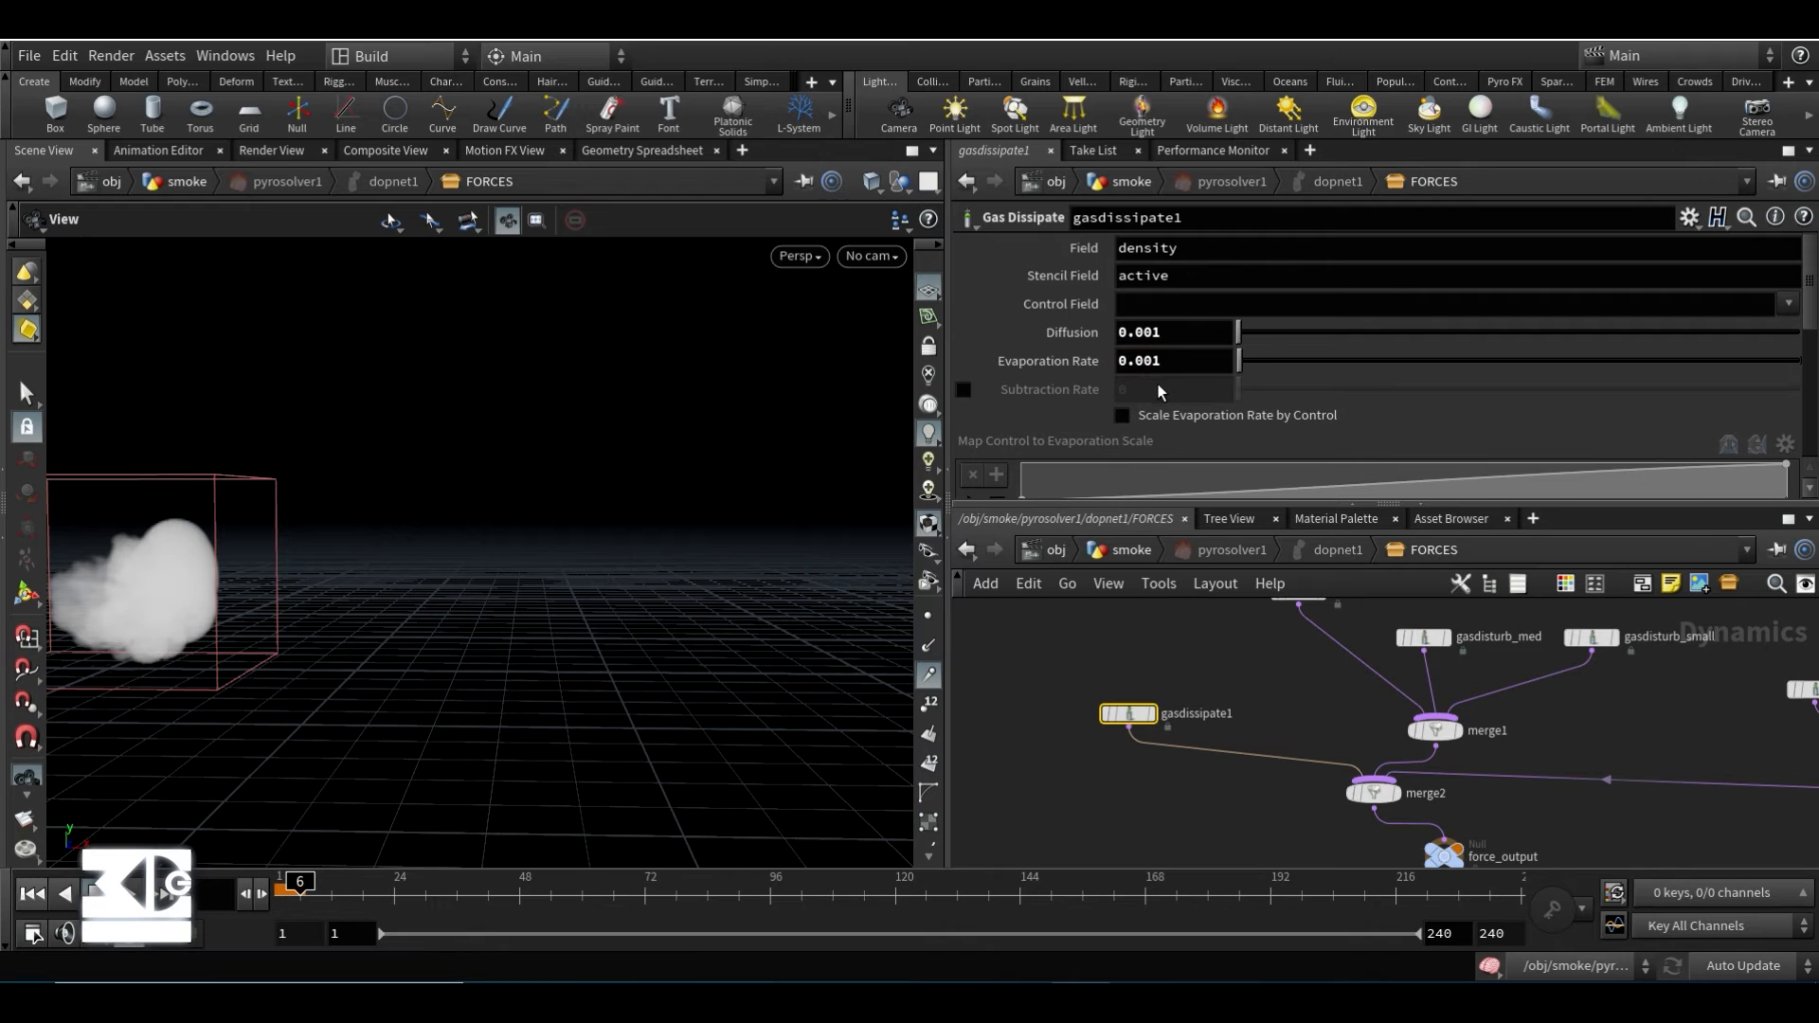
pyautogui.click(1048, 672)
pyautogui.scroll(1, 1046, 673)
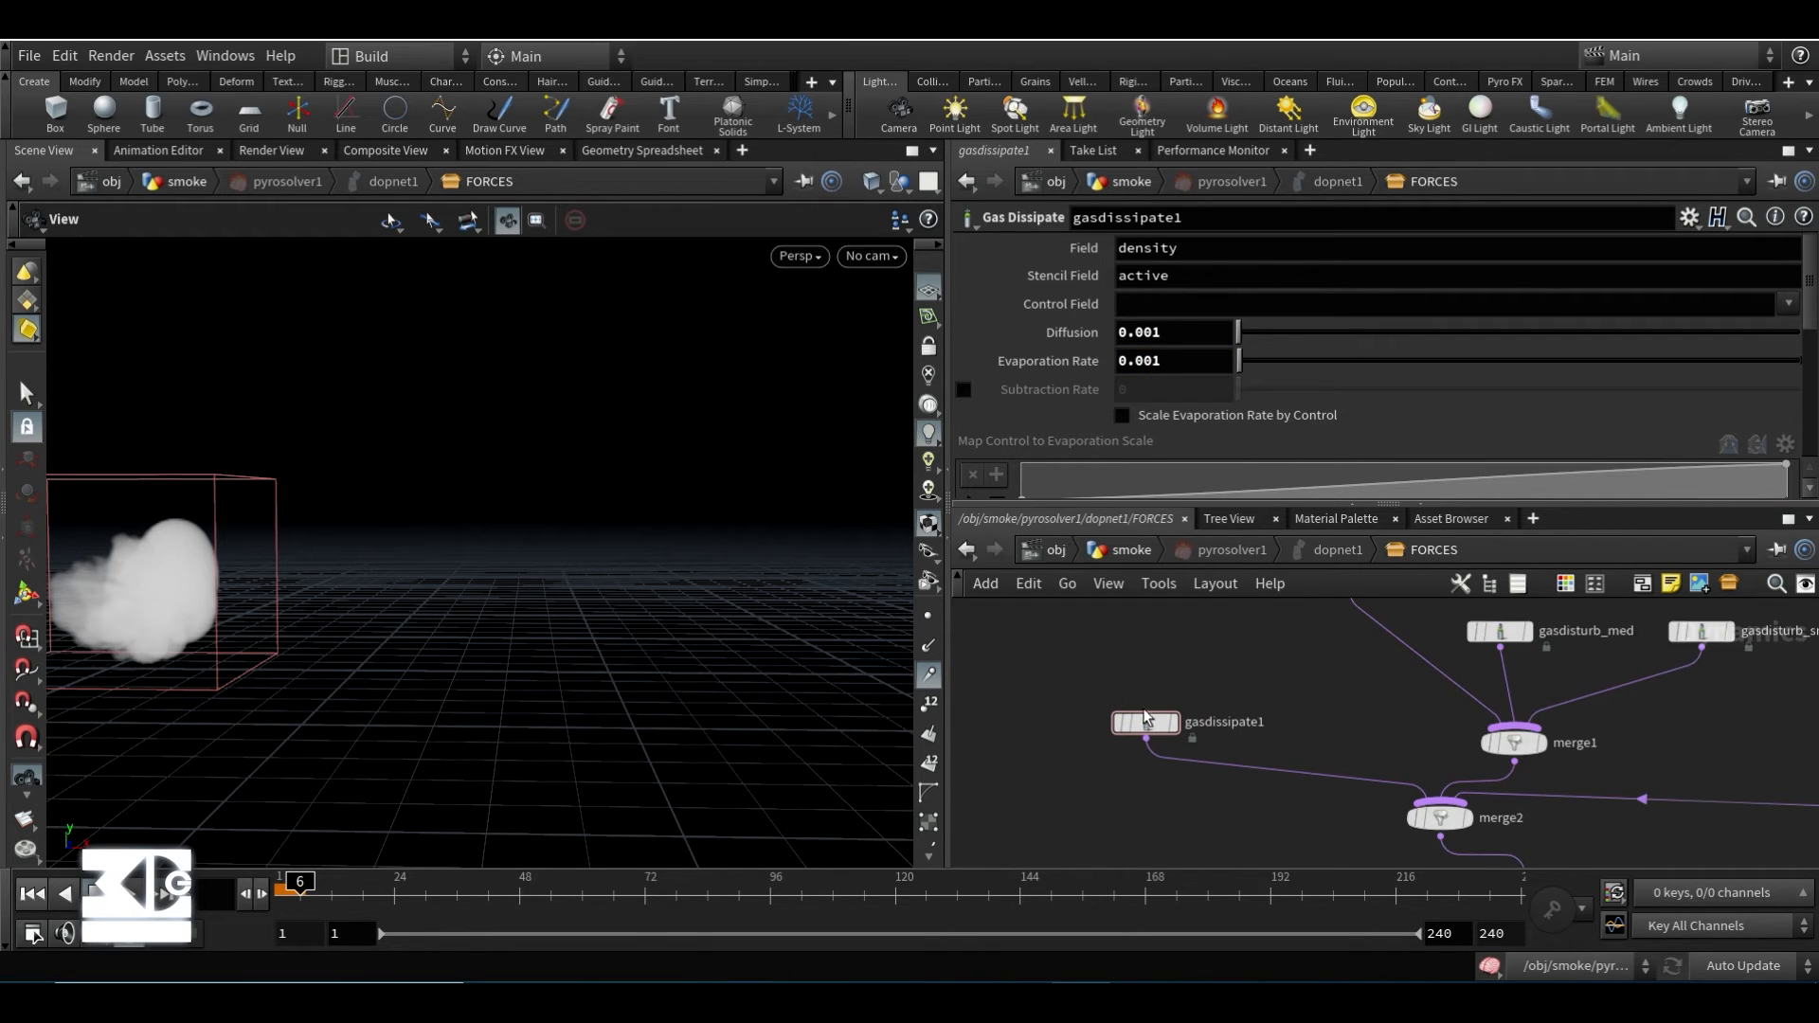
pyautogui.moveTo(1146, 716); pyautogui.dragTo(1271, 683)
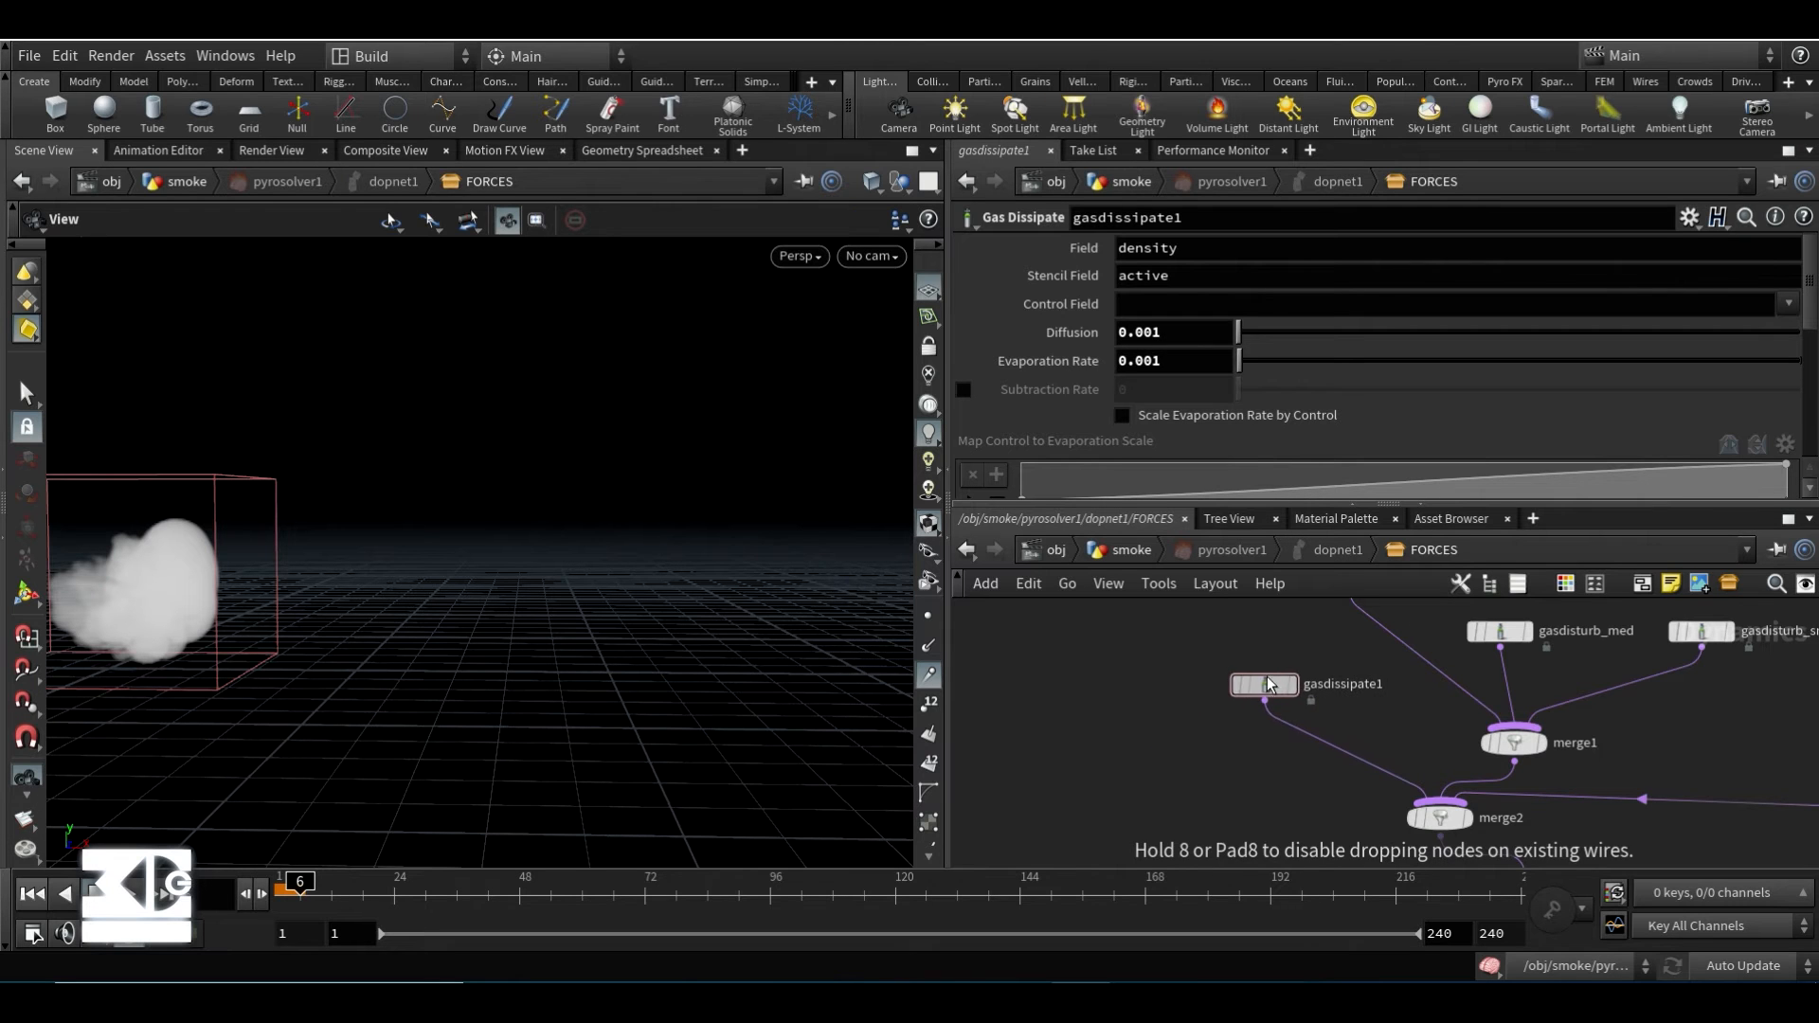
# - Add a Gas Vortex Confinement node to the FORCES network, just below gasdissipate1
pyautogui.press('Tab')
pyautogui.write('gas vo')
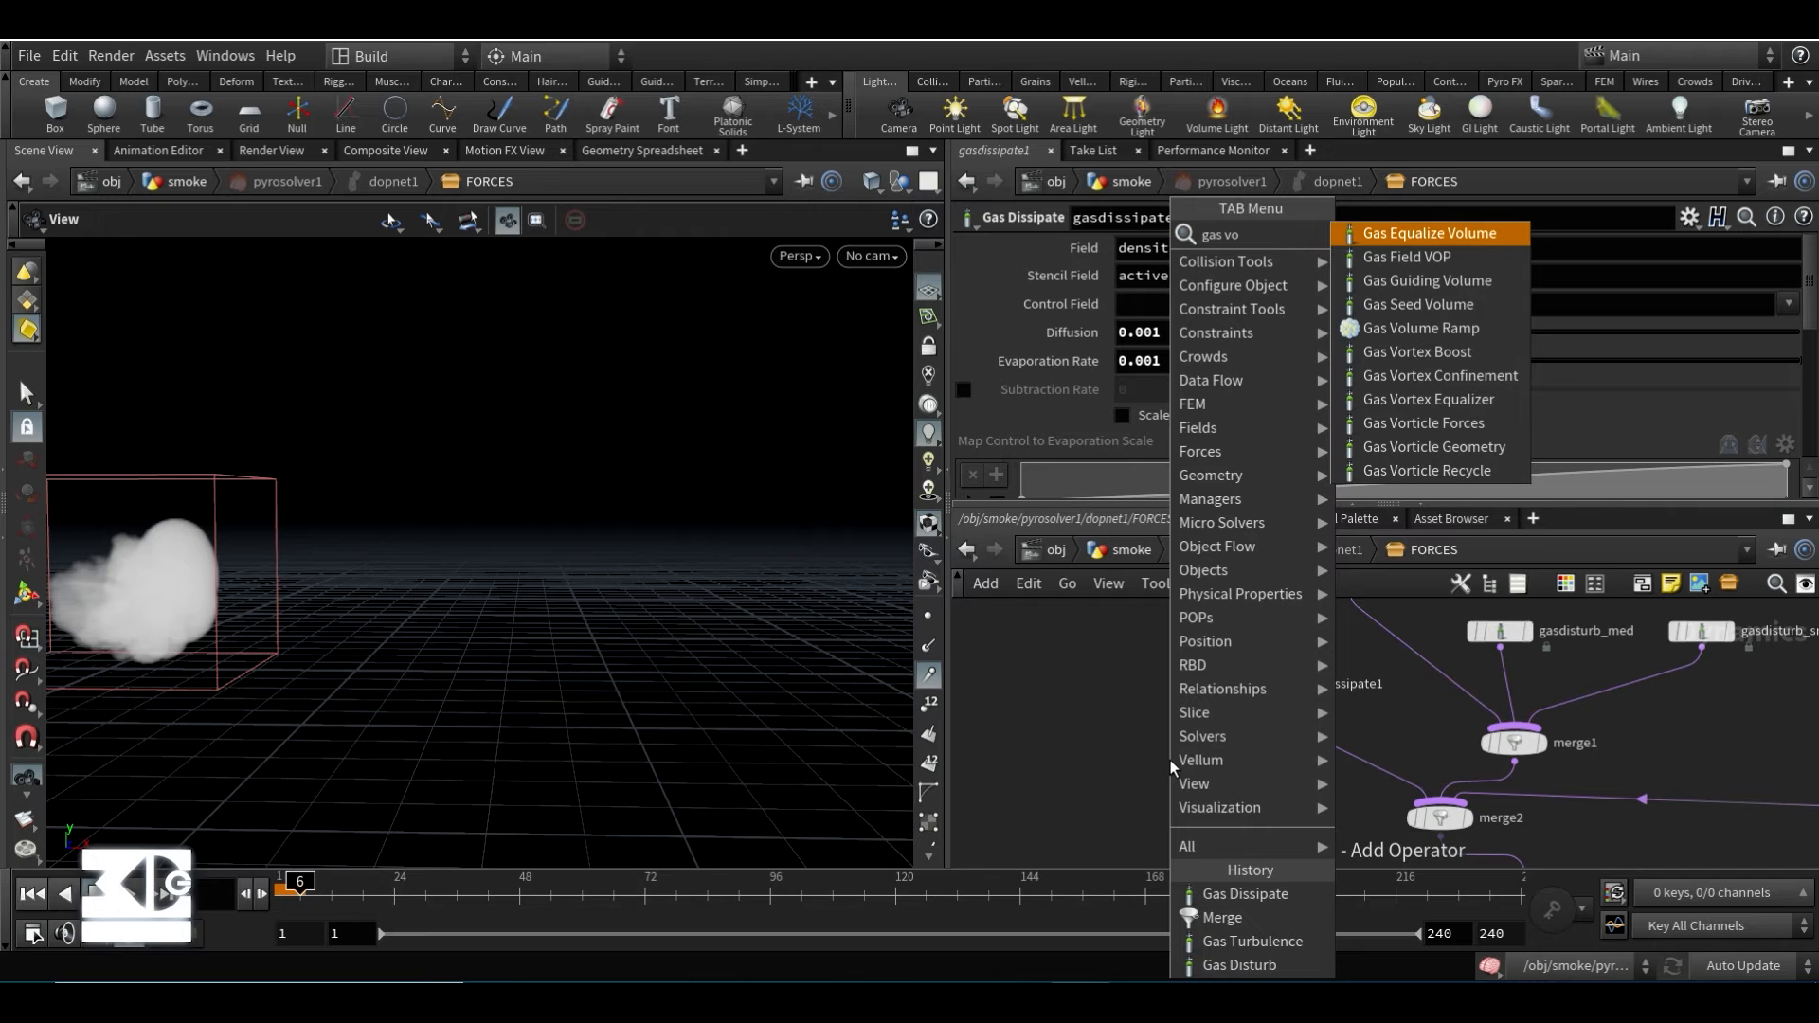
pyautogui.press('Down')
pyautogui.press('Down')
pyautogui.press('Down')
pyautogui.press('Down')
pyautogui.press('Down')
pyautogui.press('Down')
pyautogui.press('Return')
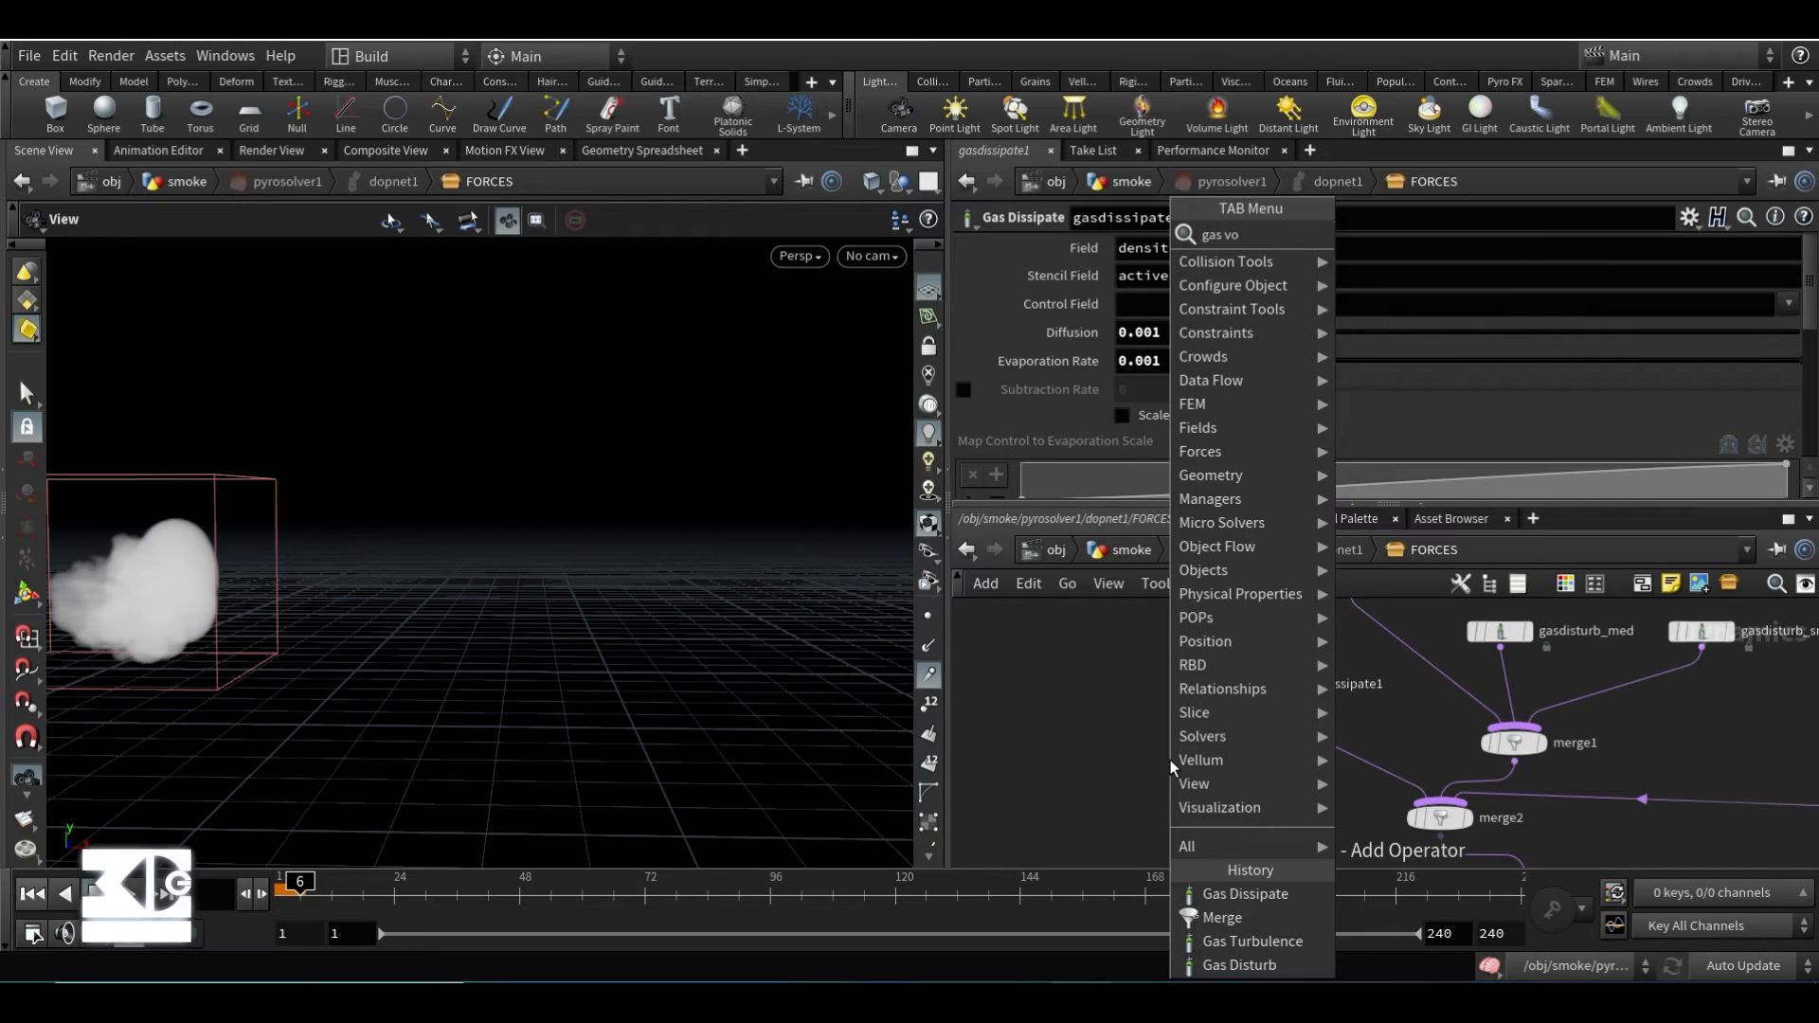
pyautogui.click(1169, 760)
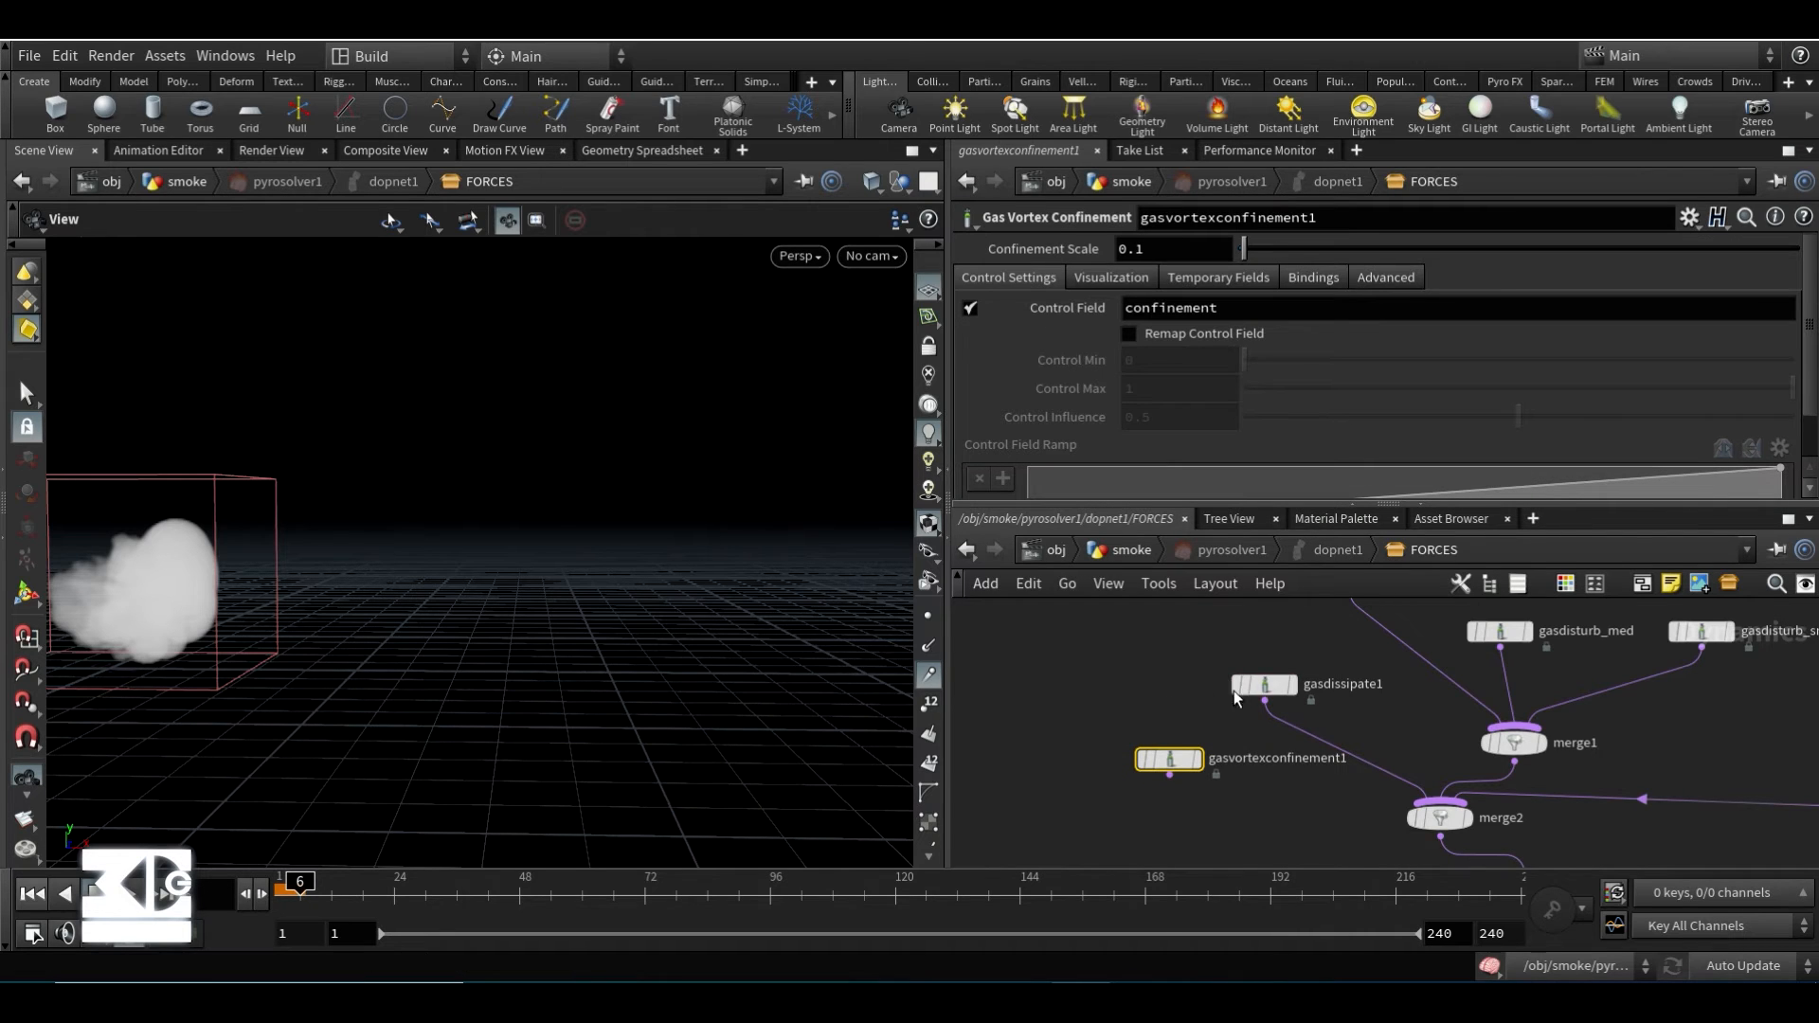
# - Wire gasvortexconfinement1 into merge2, move it first in merge2's input order, and show the new node's parameters
pyautogui.click(1169, 775)
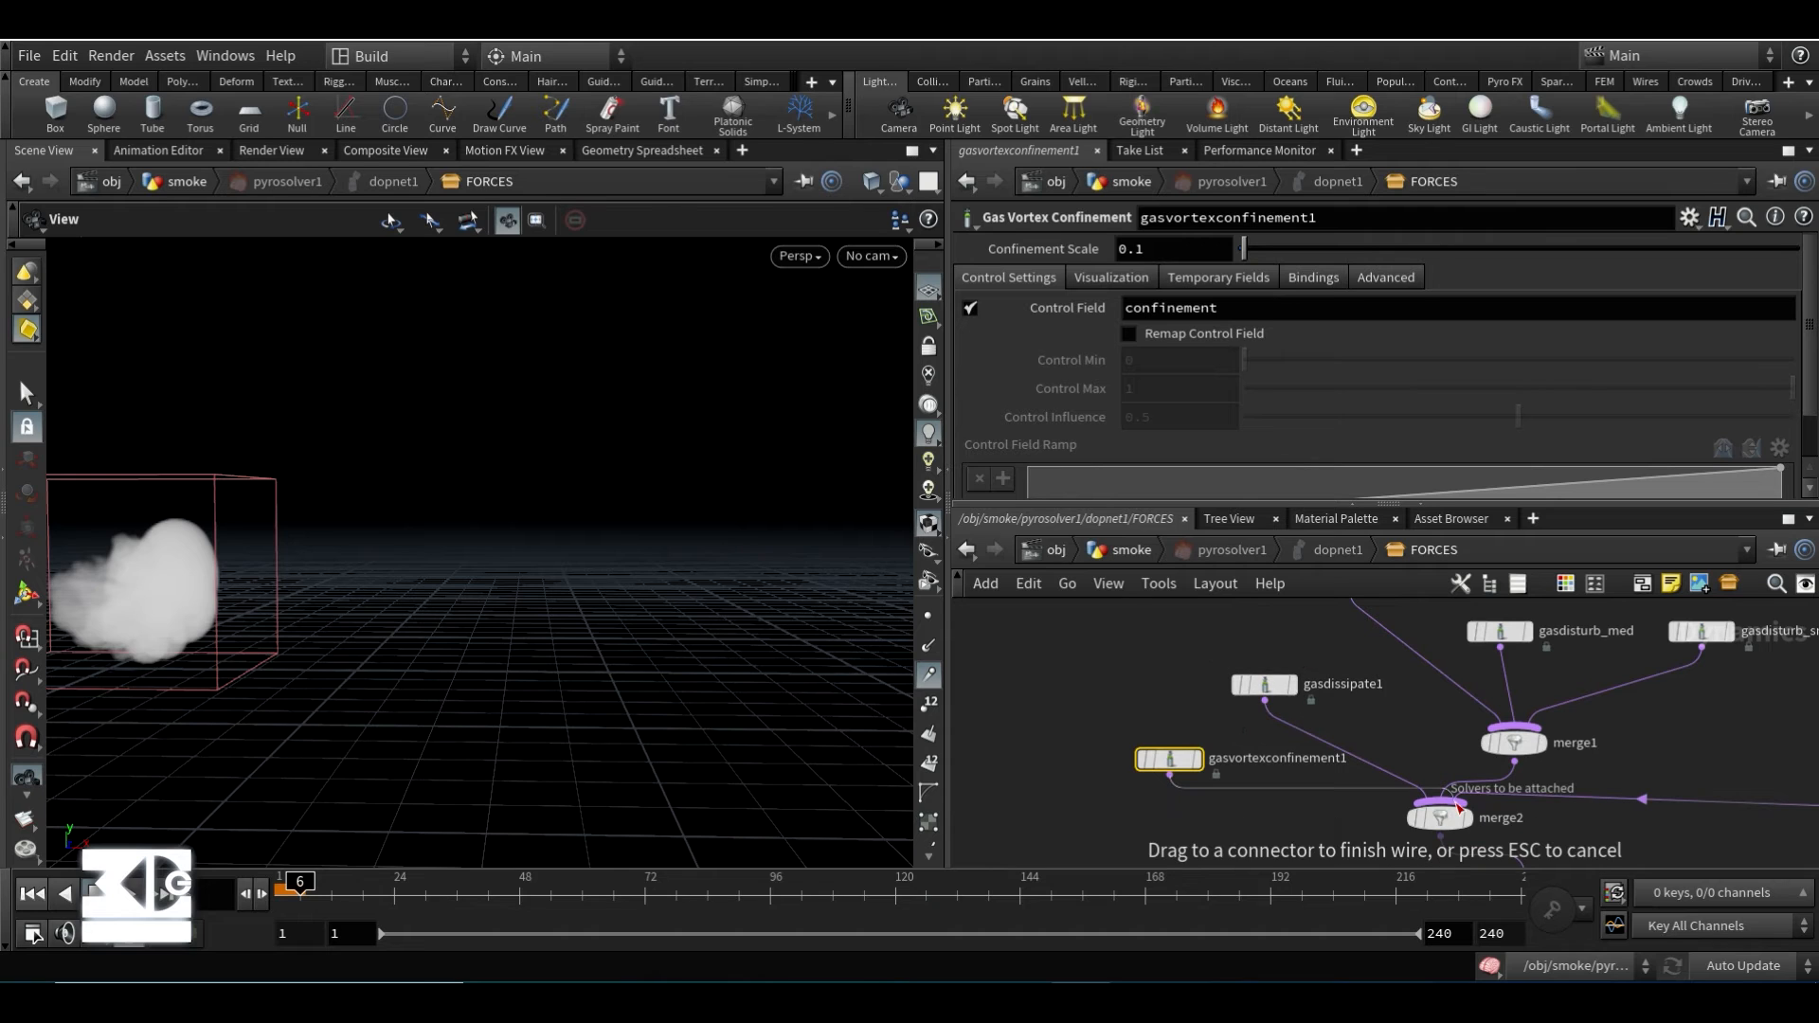
pyautogui.click(1440, 813)
pyautogui.click(1440, 820)
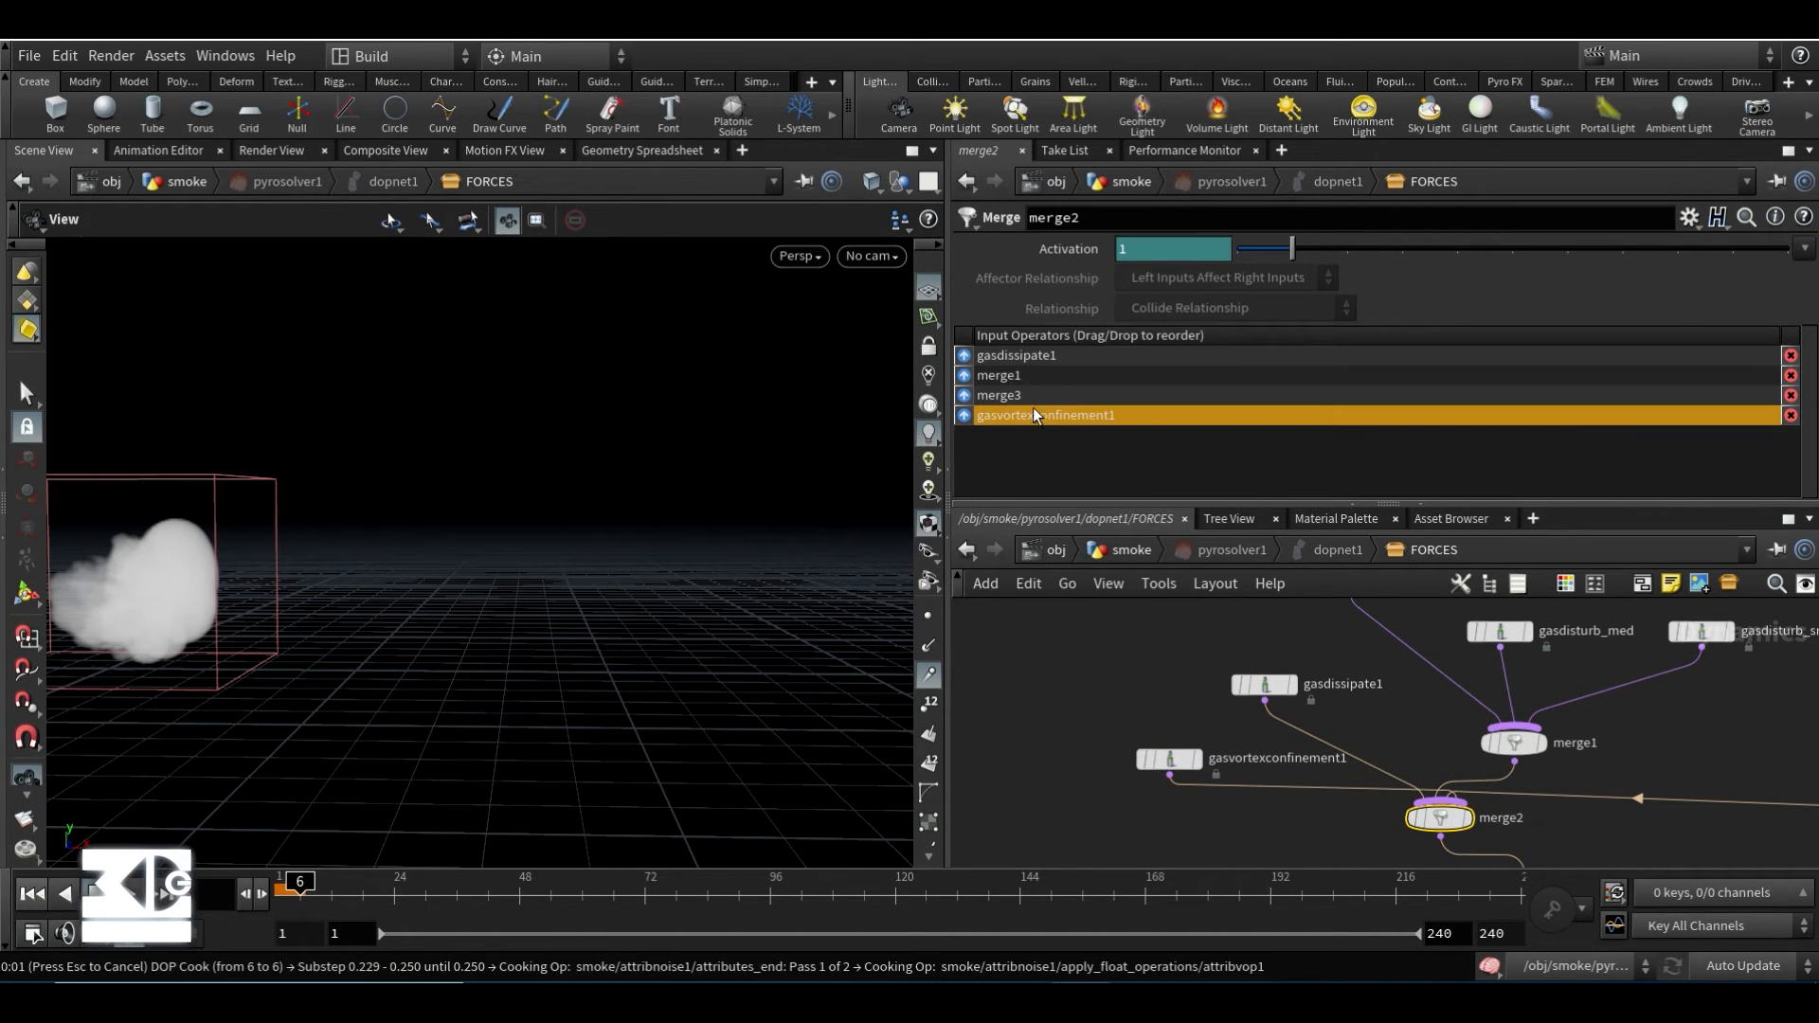
pyautogui.moveTo(1033, 413)
pyautogui.mouseDown()
pyautogui.moveTo(1035, 355)
pyautogui.moveTo(1004, 432)
pyautogui.mouseUp()
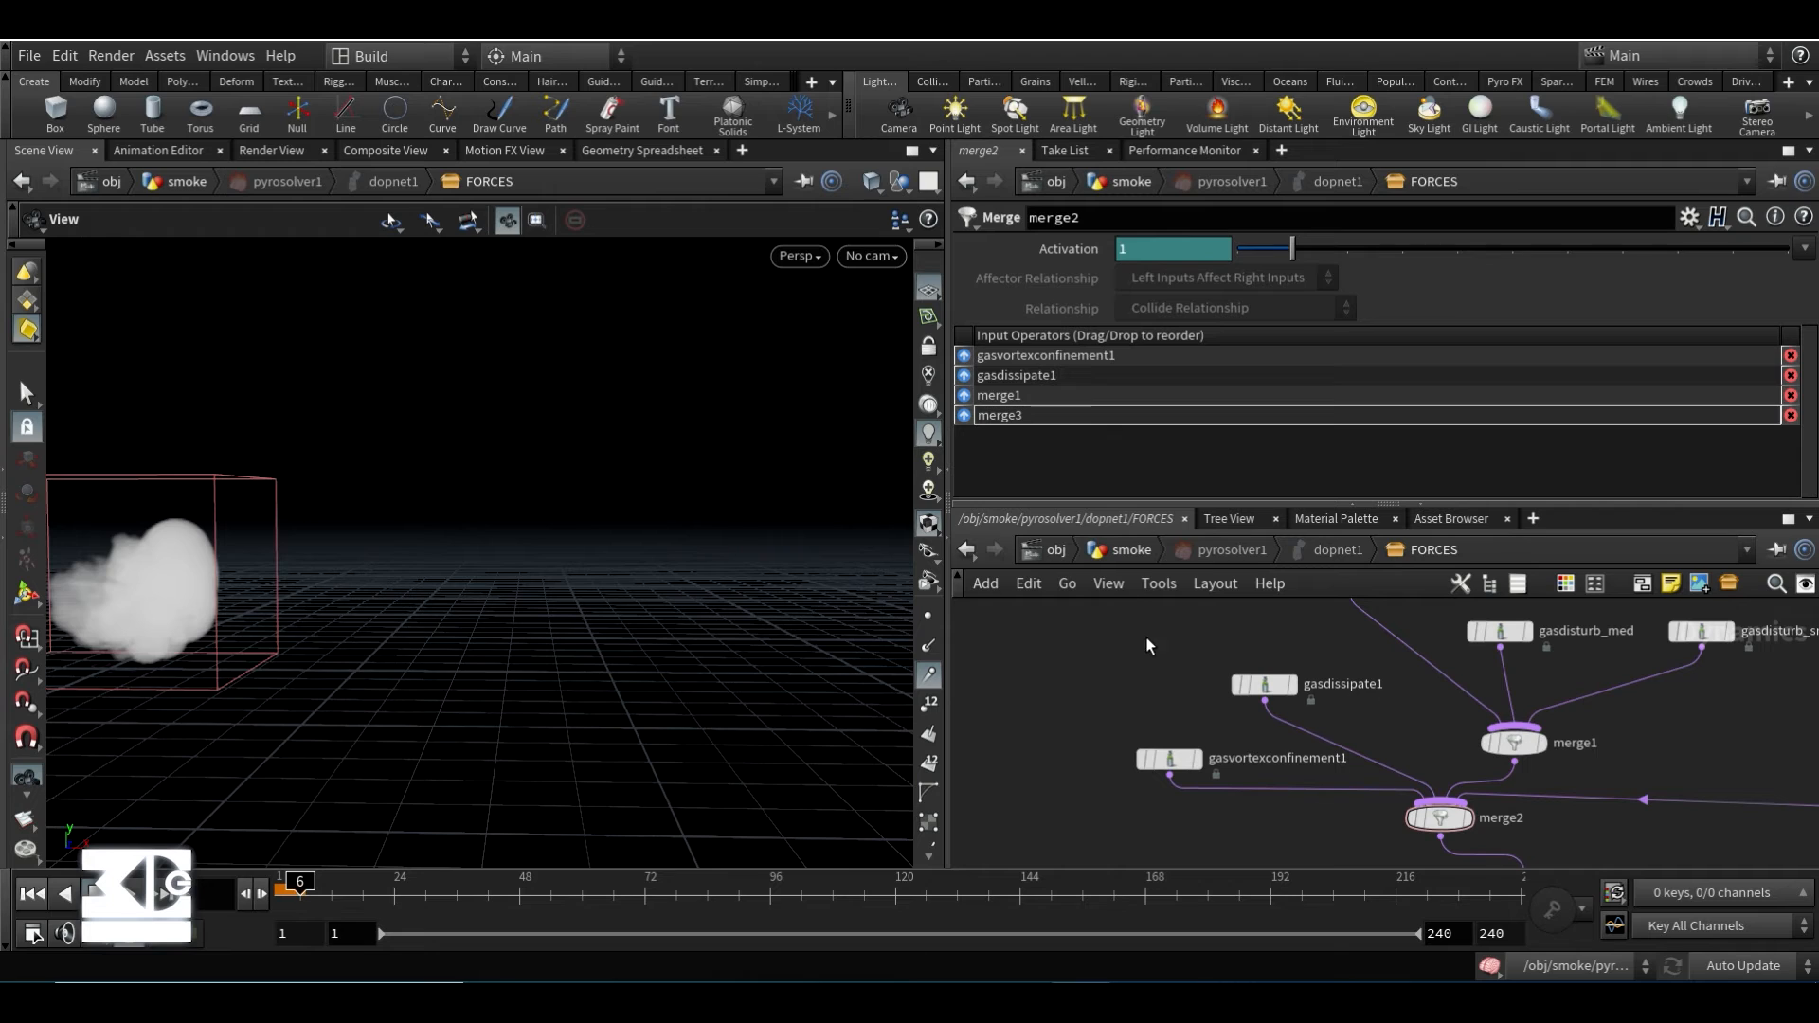
pyautogui.click(1164, 759)
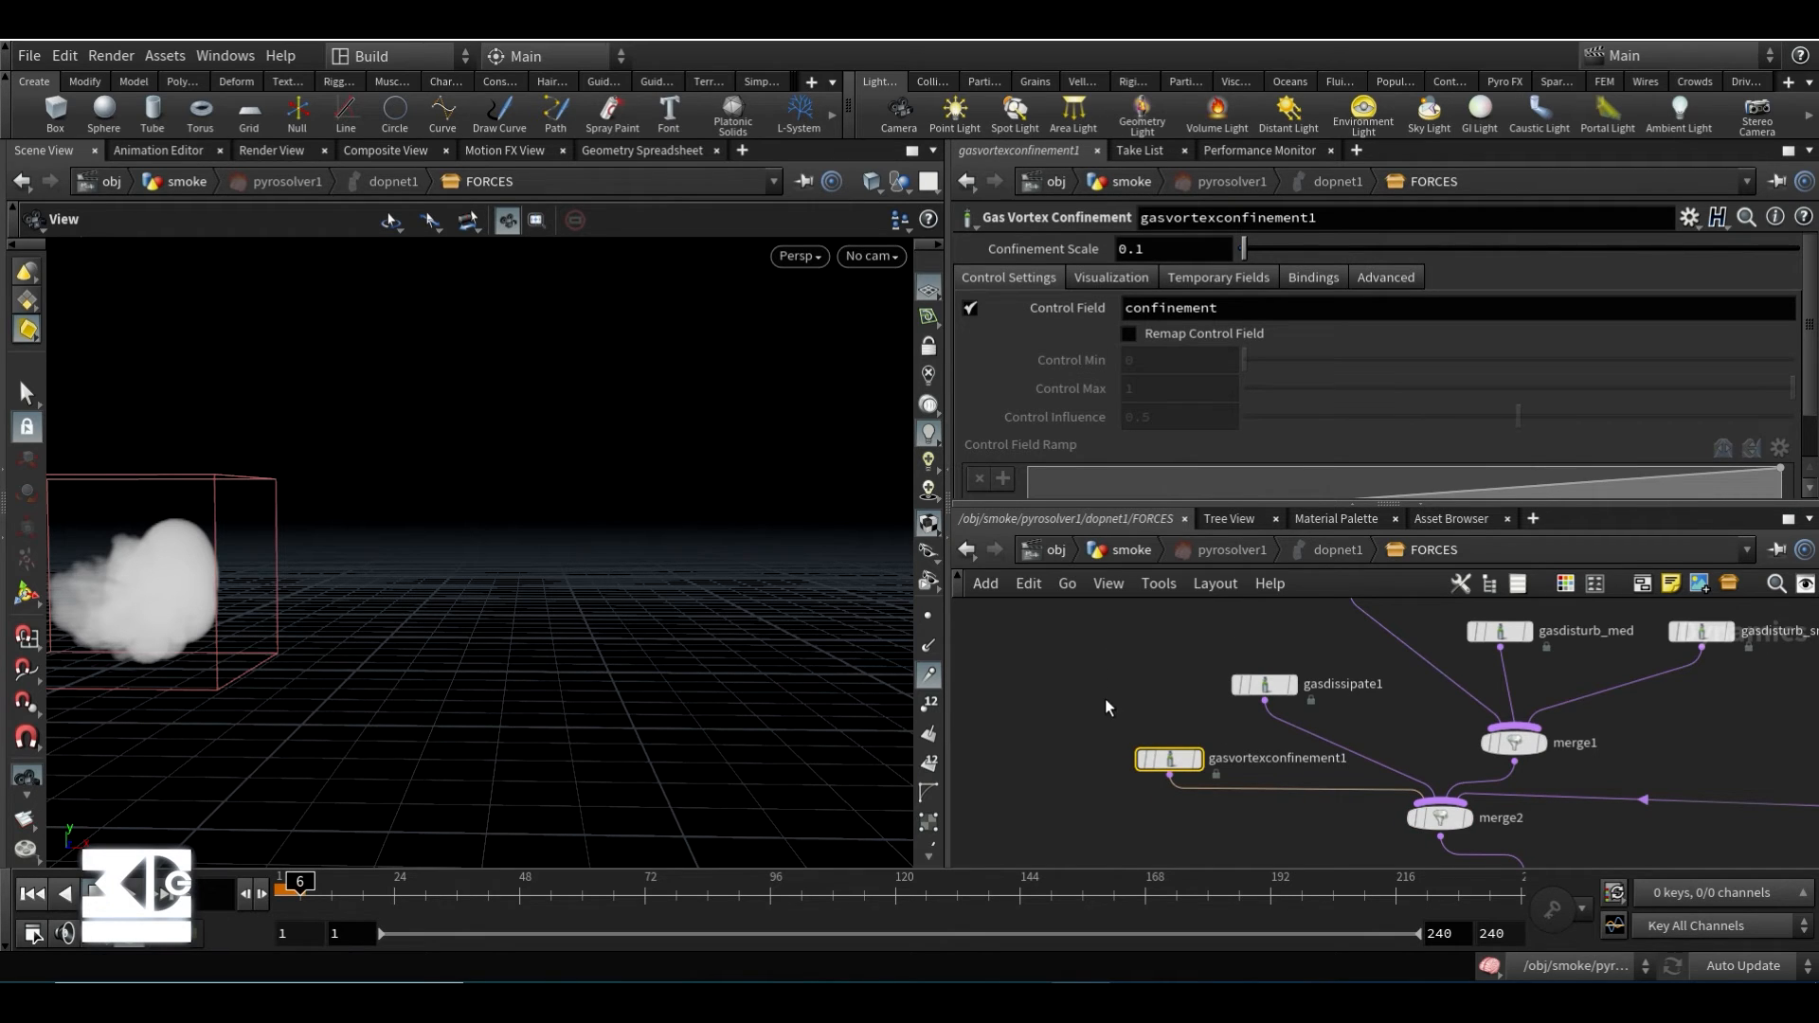
# - Move gasturbulence1 and merge3 together slightly closer to the merge1 and merge2 branch
pyautogui.scroll(-2, 1107, 696)
pyautogui.moveTo(1106, 695); pyautogui.dragTo(1077, 710, button='middle')
pyautogui.moveTo(1565, 723); pyautogui.dragTo(1304, 685, button='middle')
pyautogui.moveTo(1480, 637); pyautogui.dragTo(1635, 777)
pyautogui.moveTo(1569, 745); pyautogui.dragTo(1497, 726)
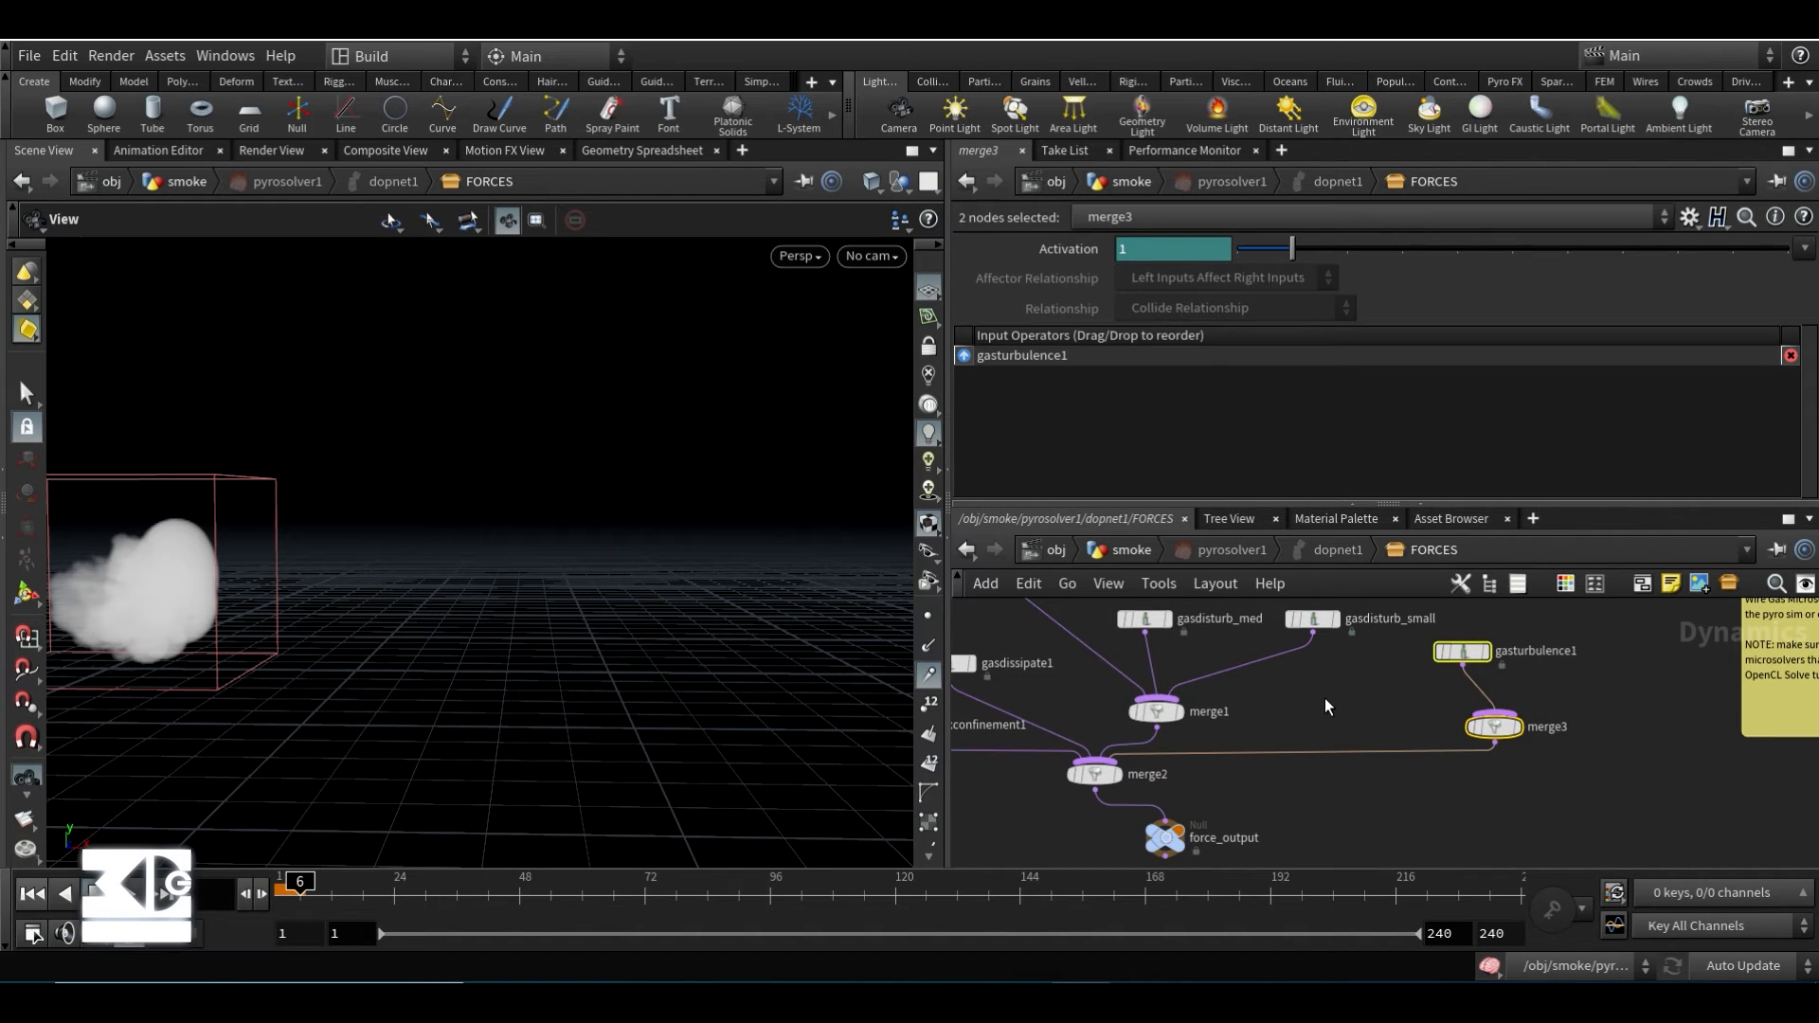
pyautogui.moveTo(1014, 661); pyautogui.dragTo(1248, 693, button='middle')
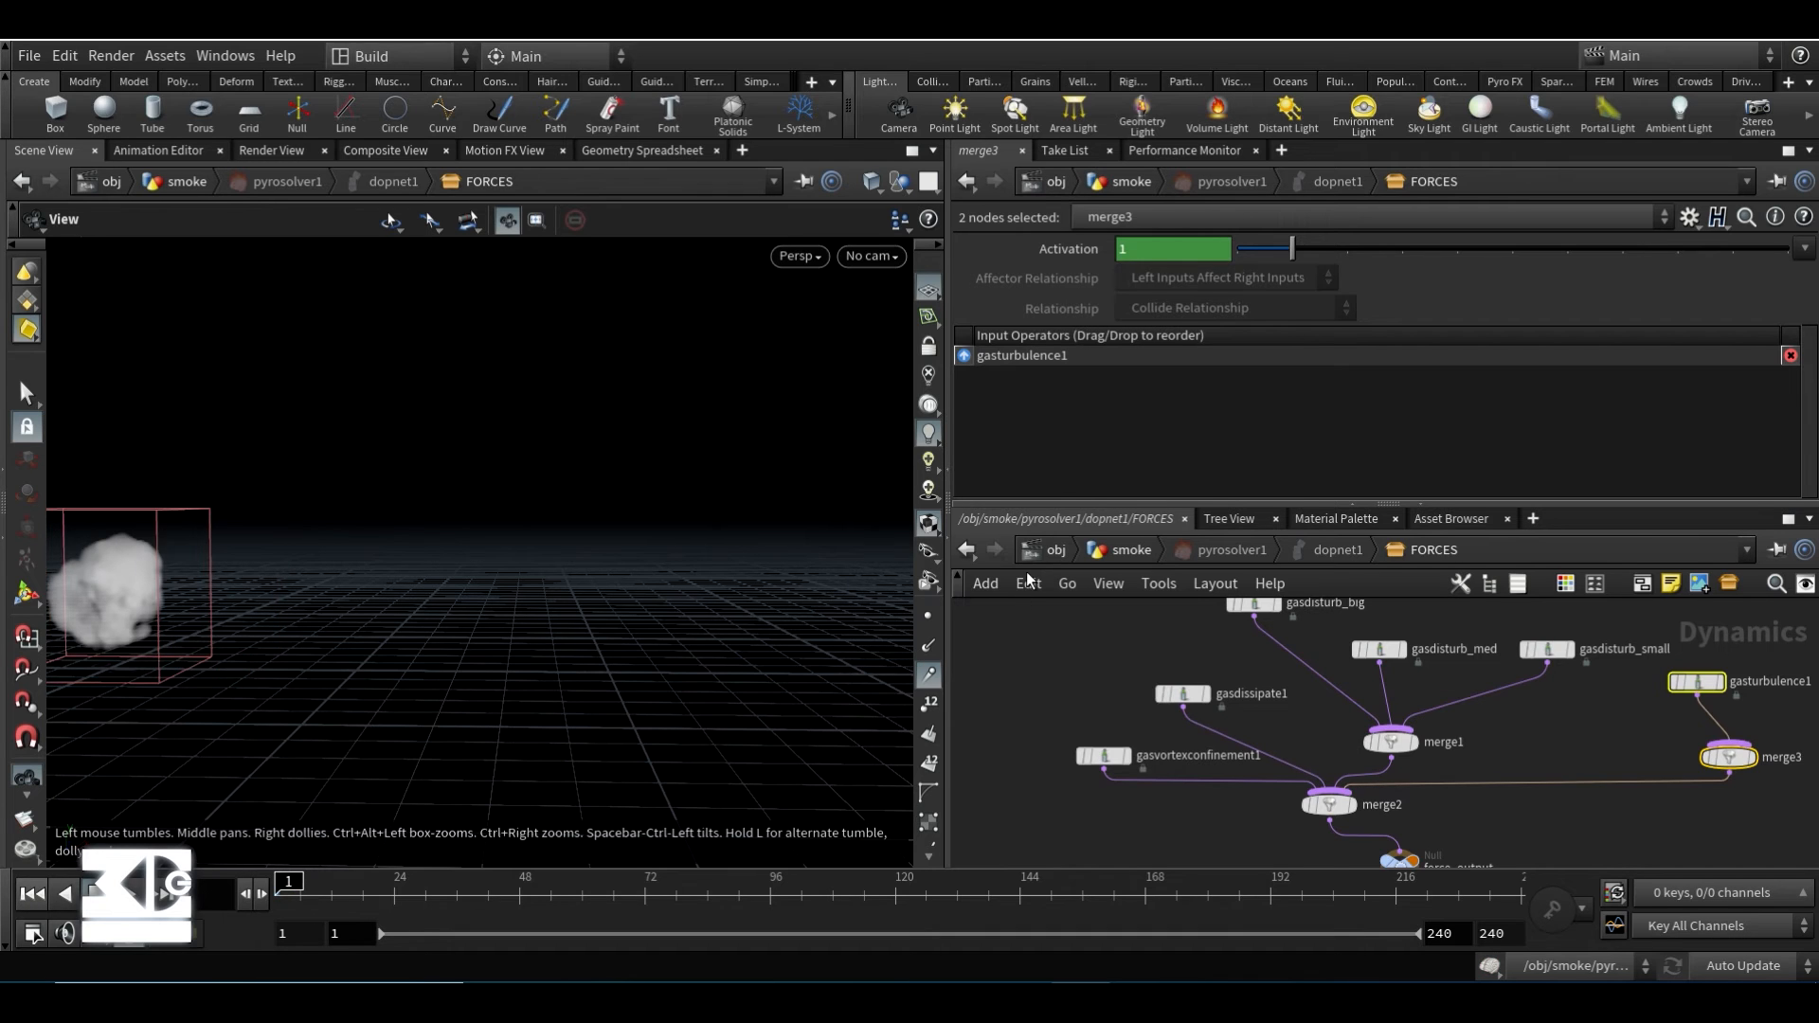
# - Return to the smoke network level, maximize the scene view and render a flipbook of the simulation
pyautogui.click(1127, 551)
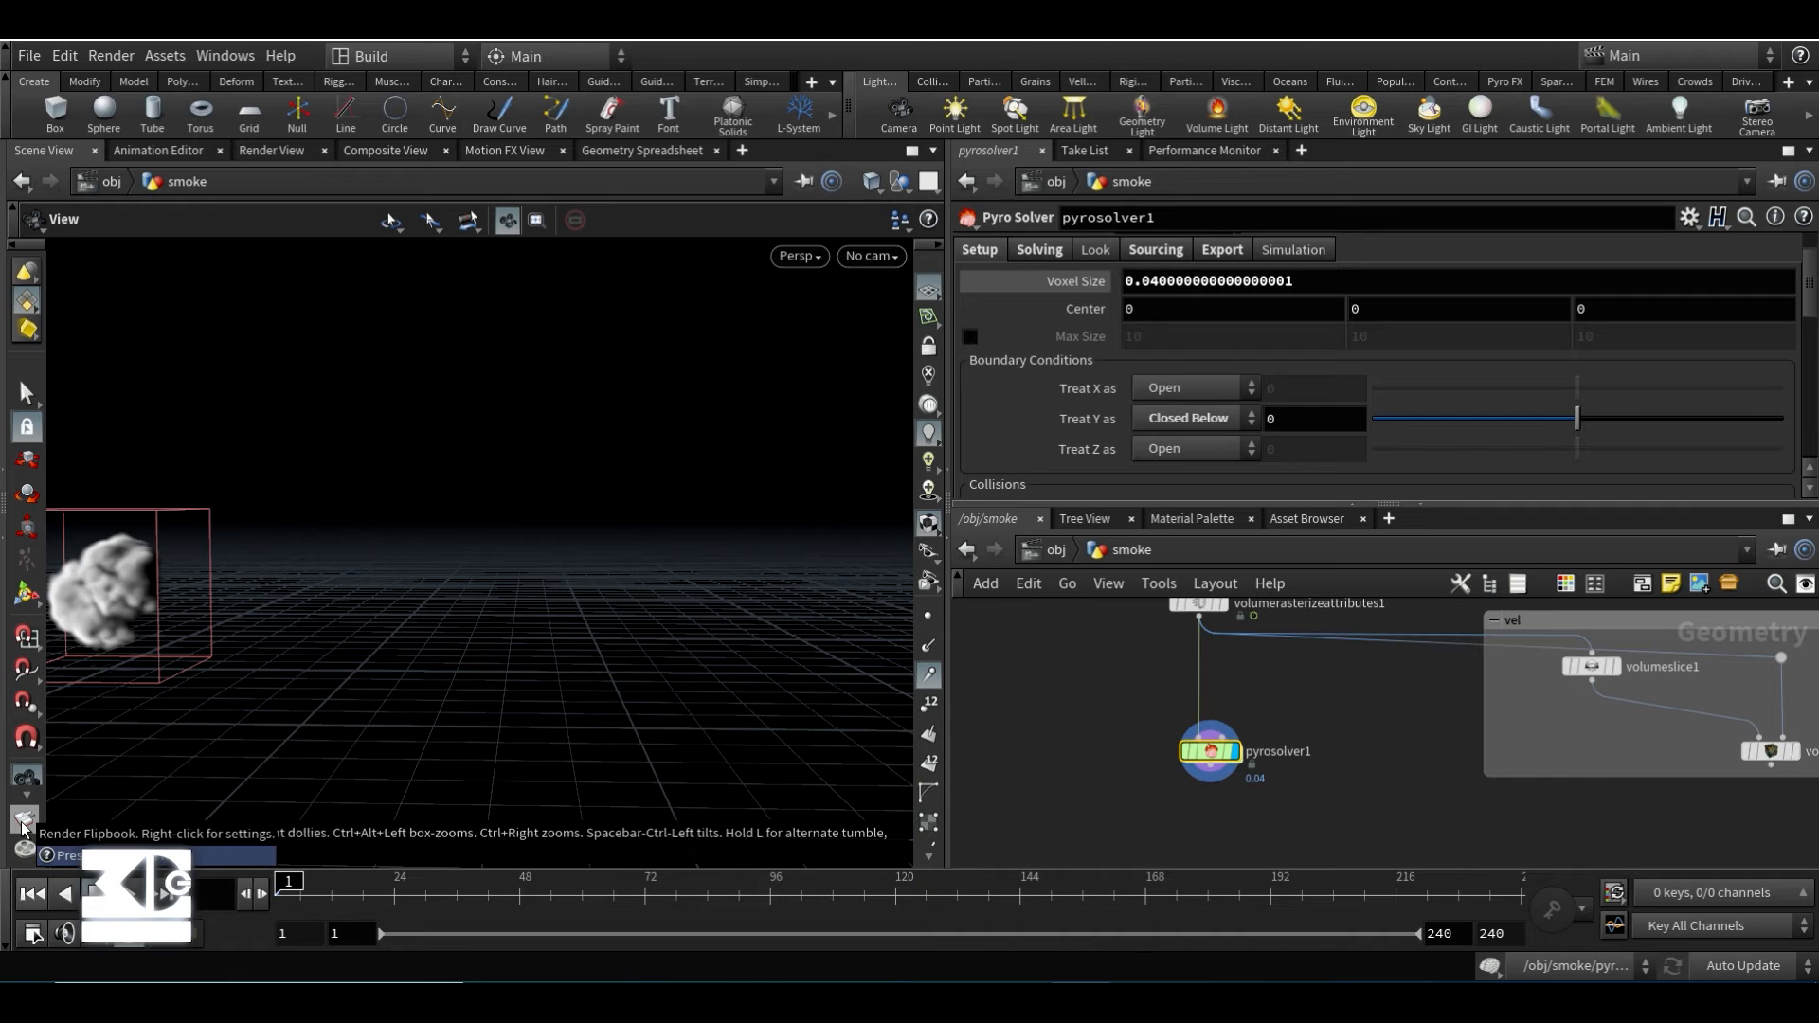
pyautogui.click(912, 151)
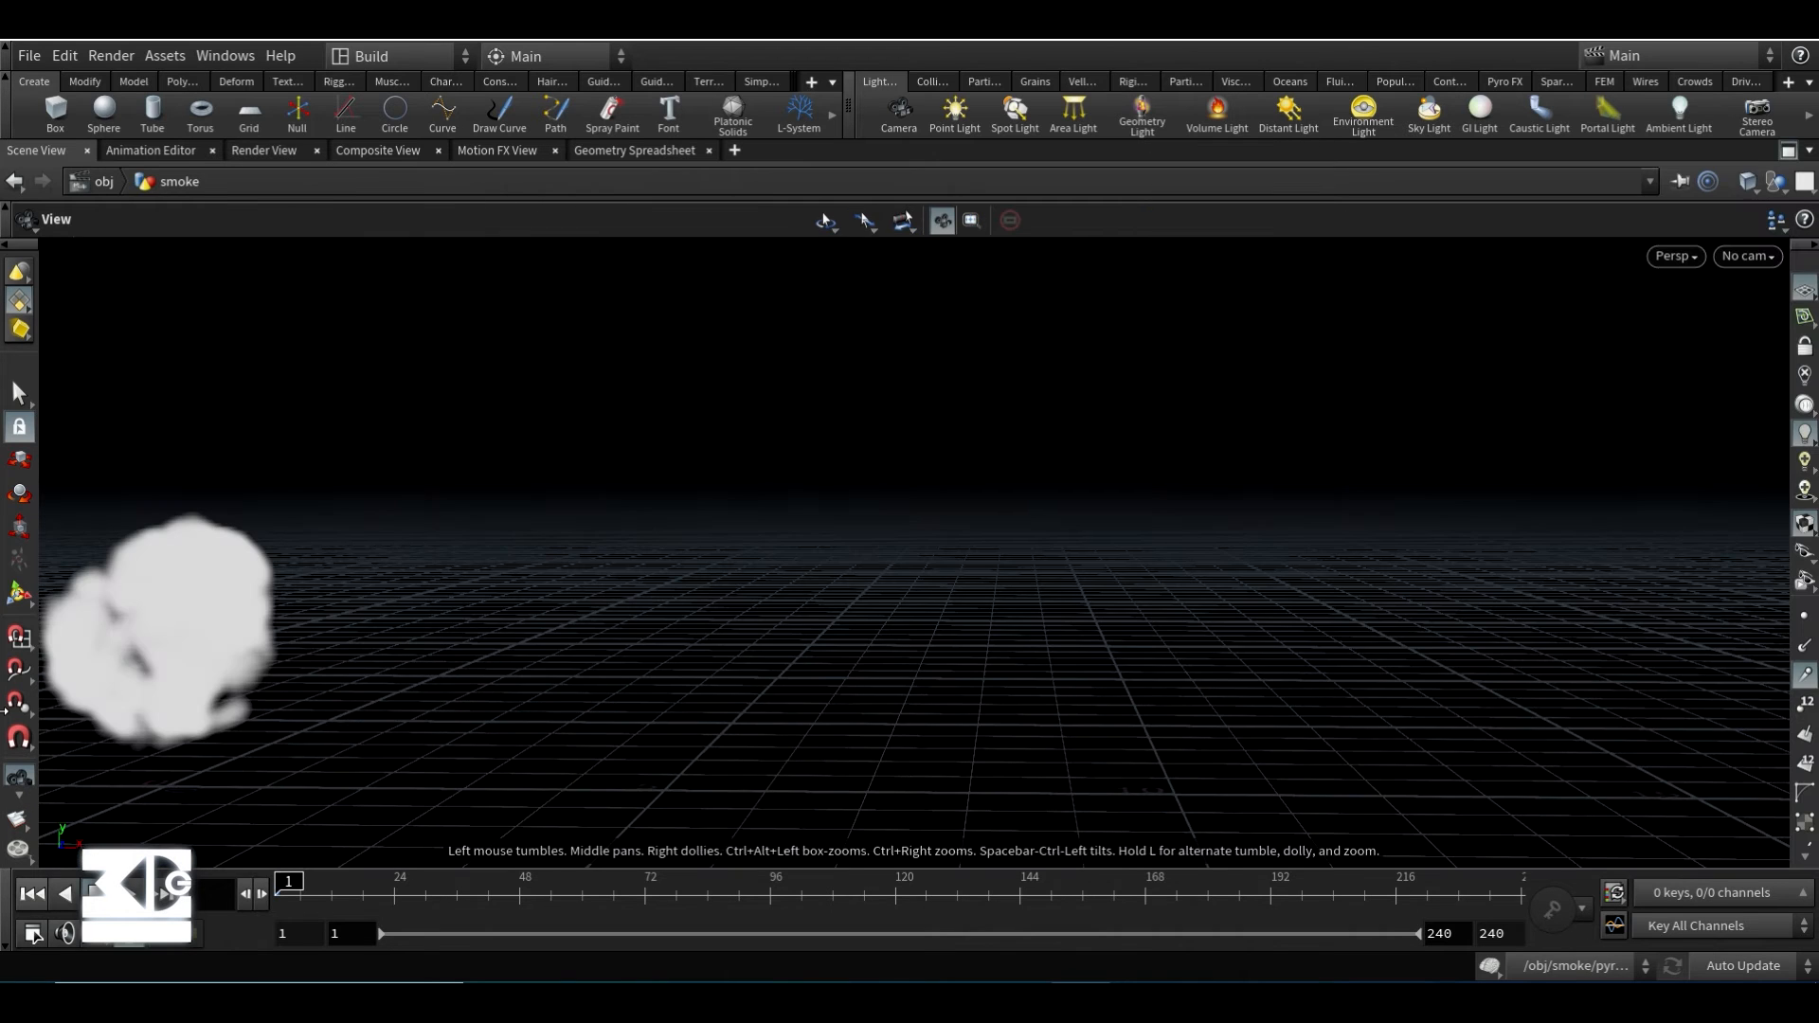
pyautogui.click(18, 820)
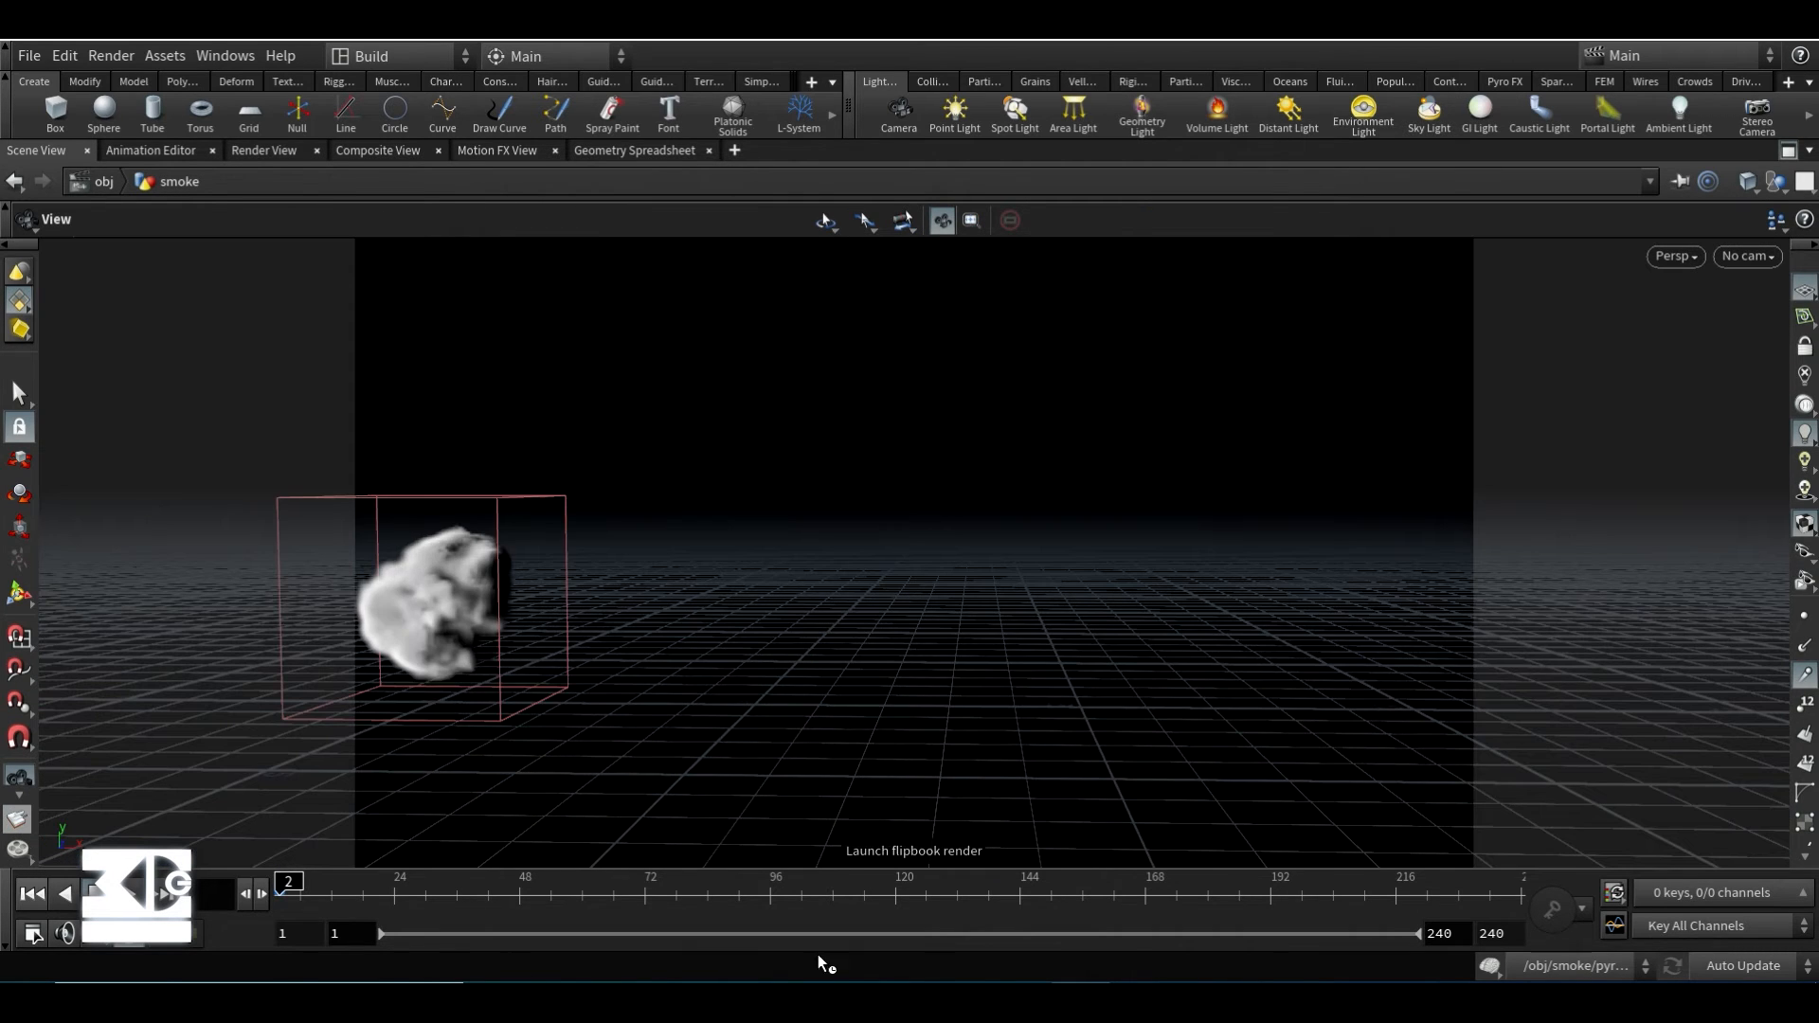
# - Switch to MPlay, play the new flipbook from the first frame and stop playback
pyautogui.click(1022, 1001)
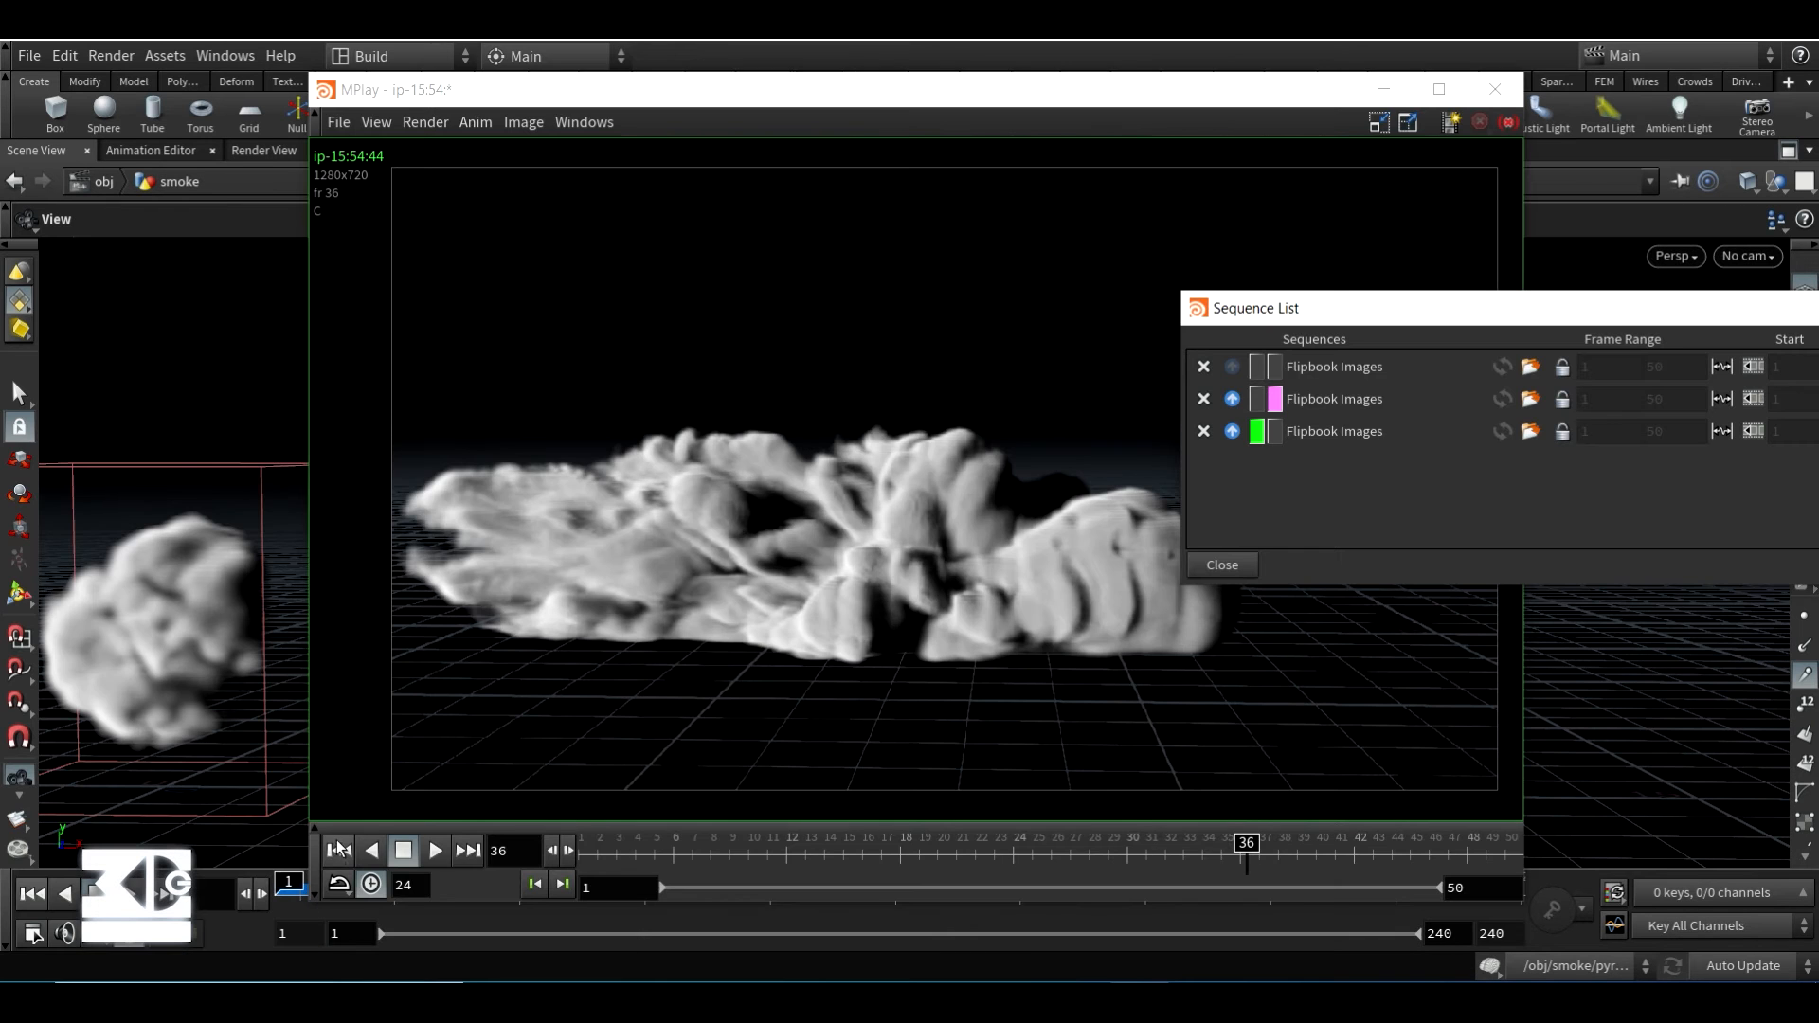
pyautogui.click(339, 850)
pyautogui.click(436, 850)
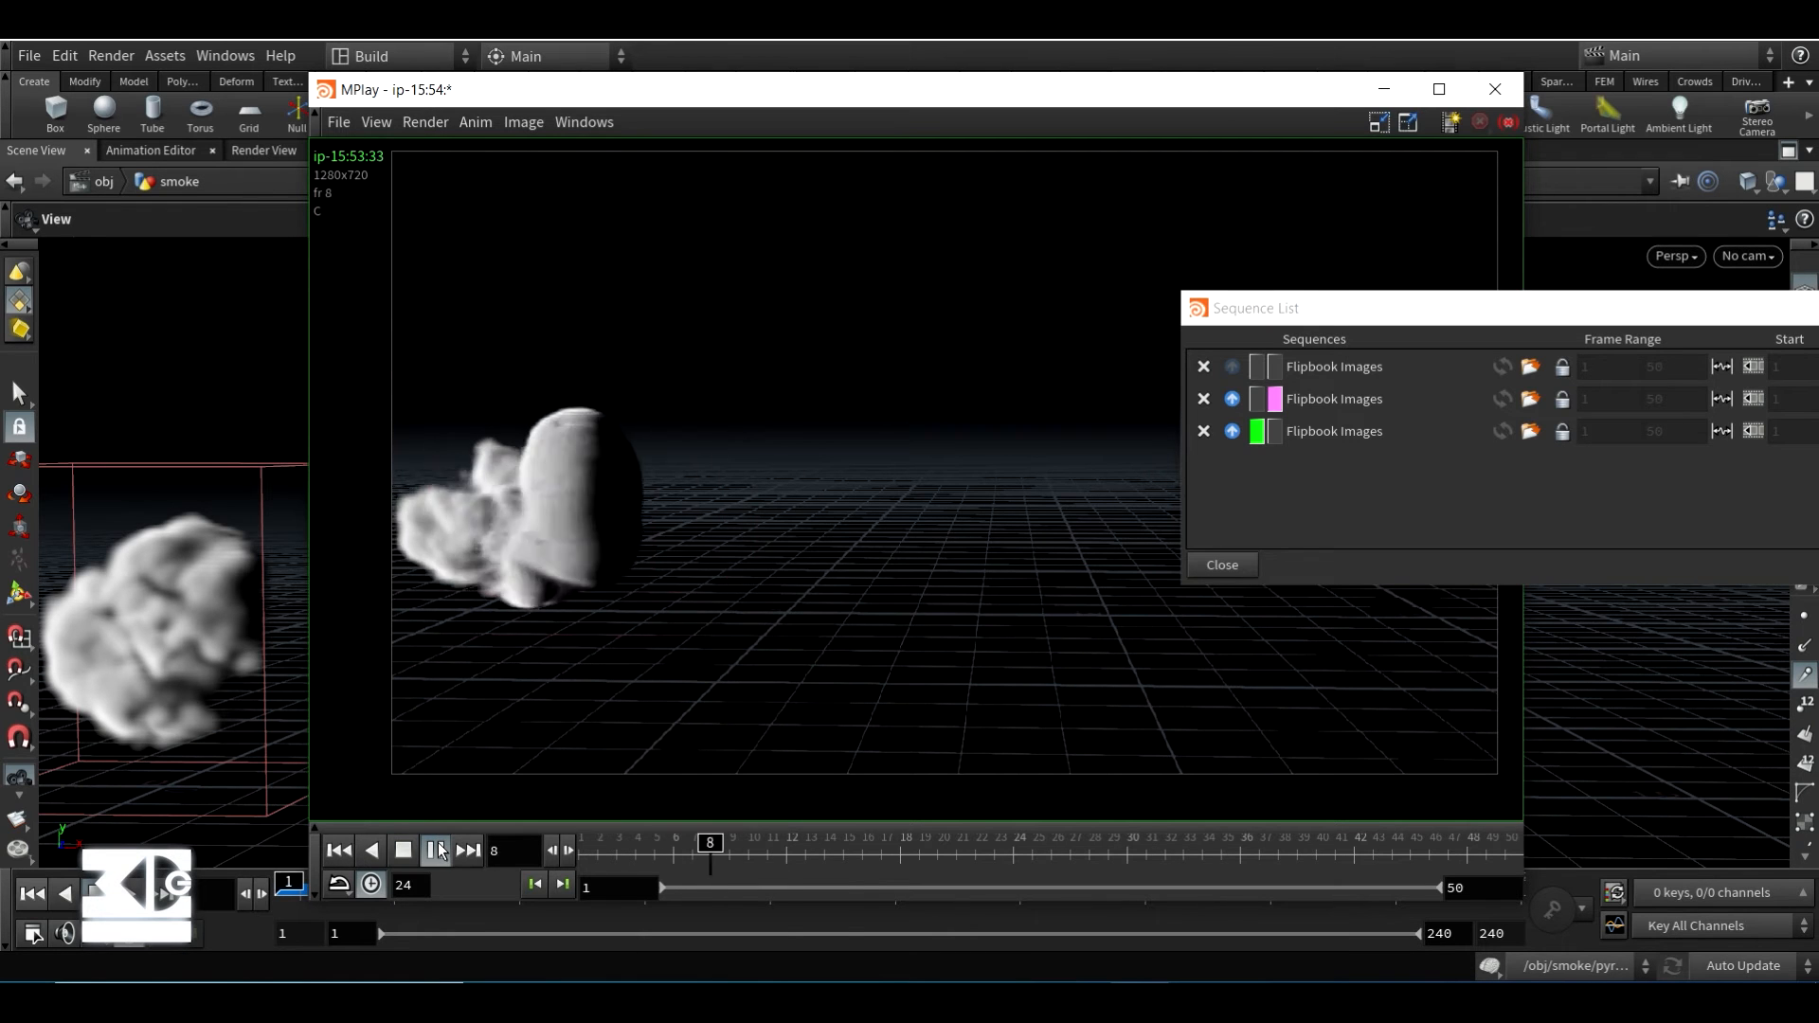
pyautogui.click(409, 848)
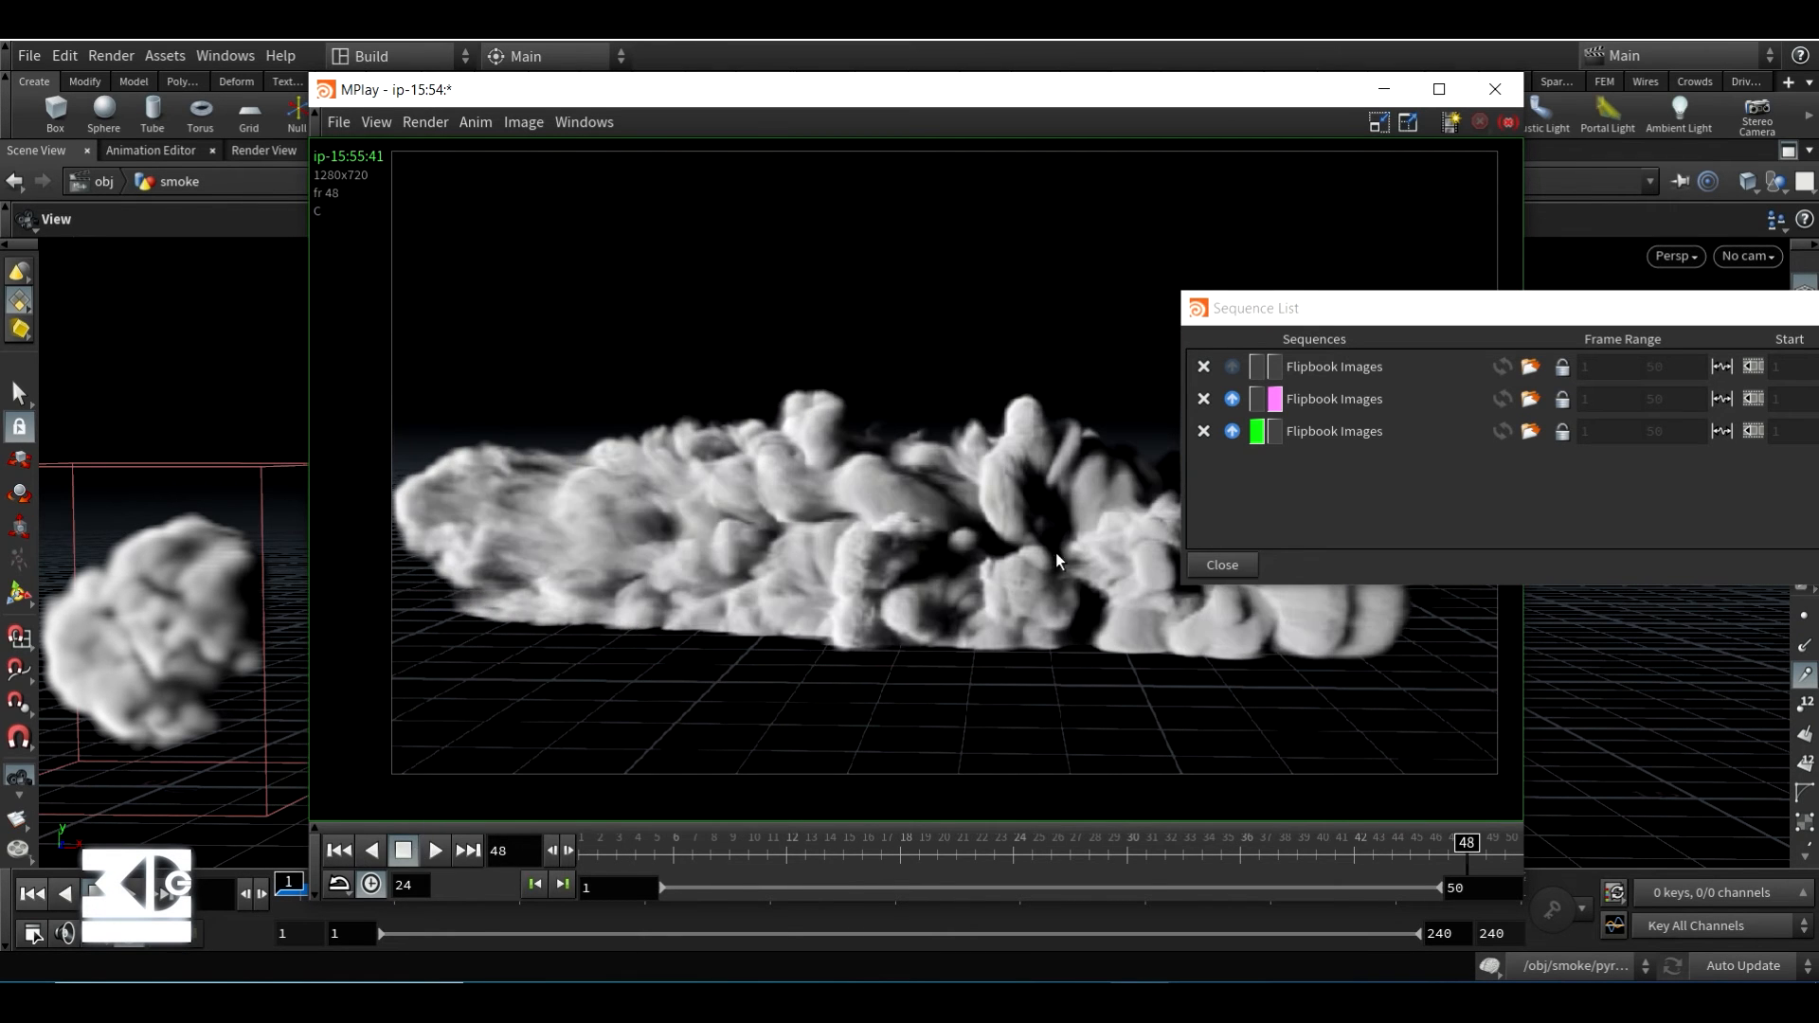
# - Compare the new flipbook with the first listed sequence using a wipe, moving the Sequence List clear of the image
pyautogui.click(1274, 367)
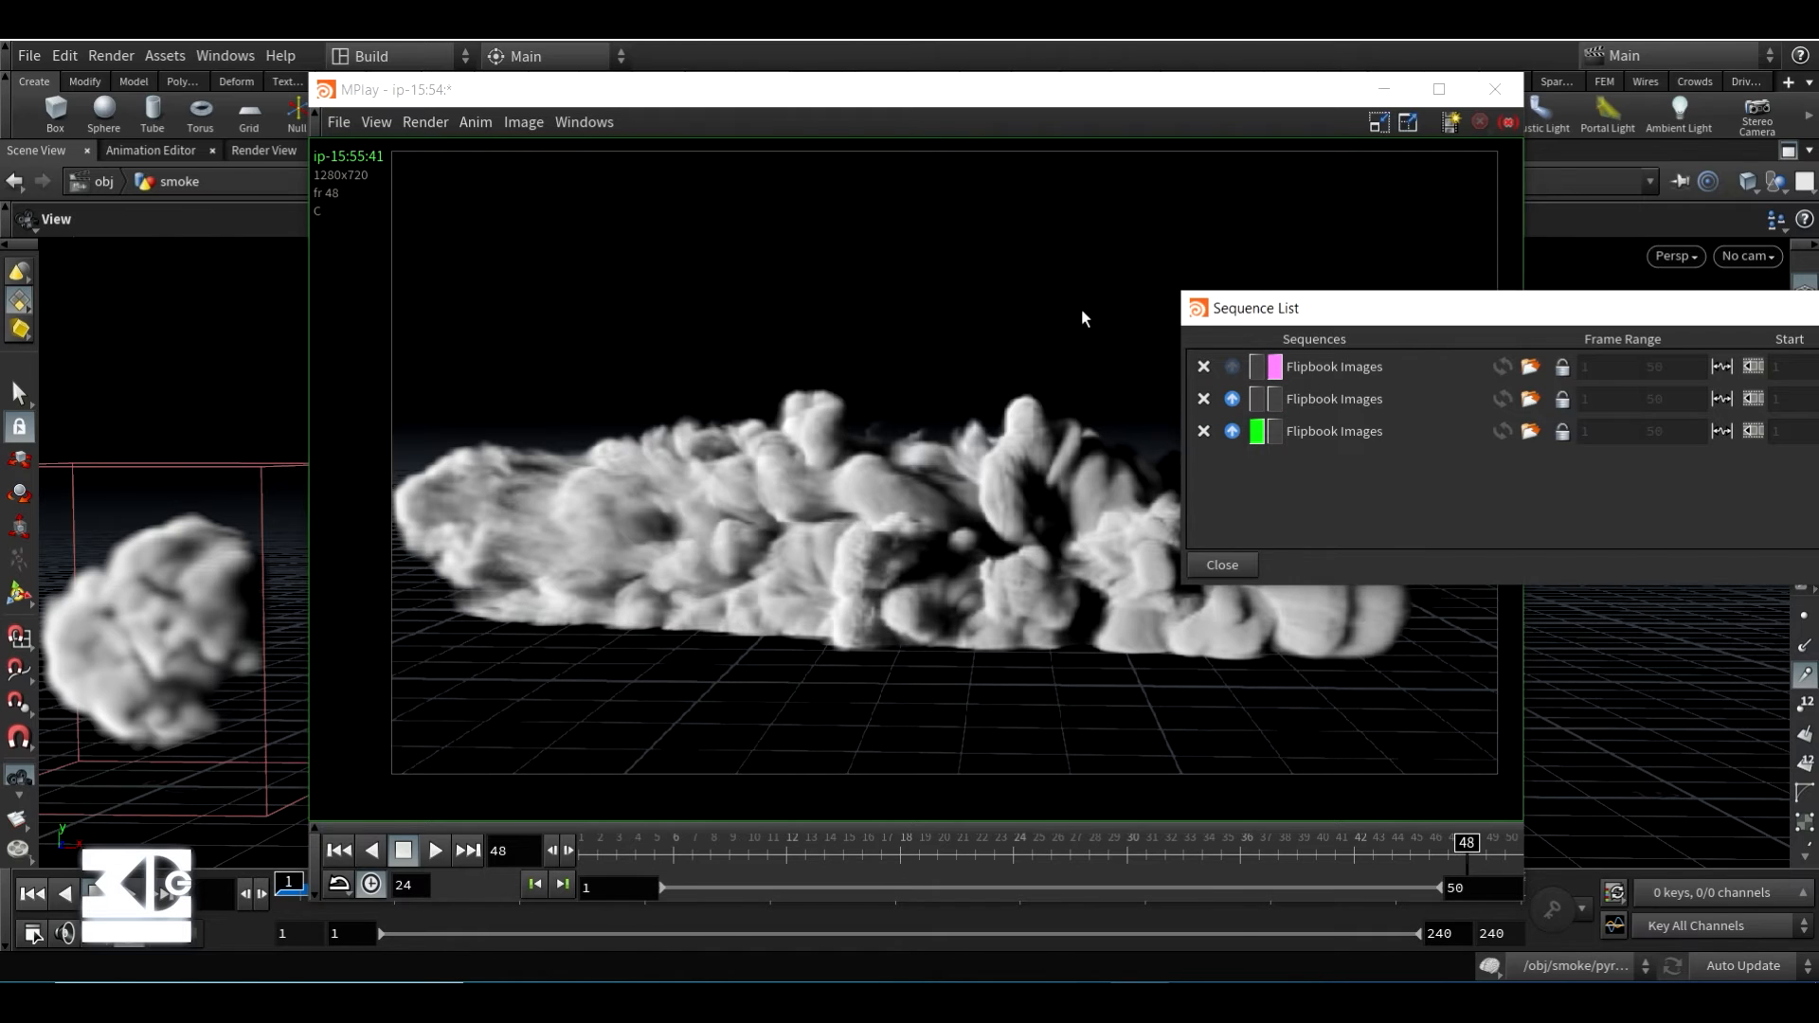
pyautogui.click(529, 122)
pyautogui.click(550, 433)
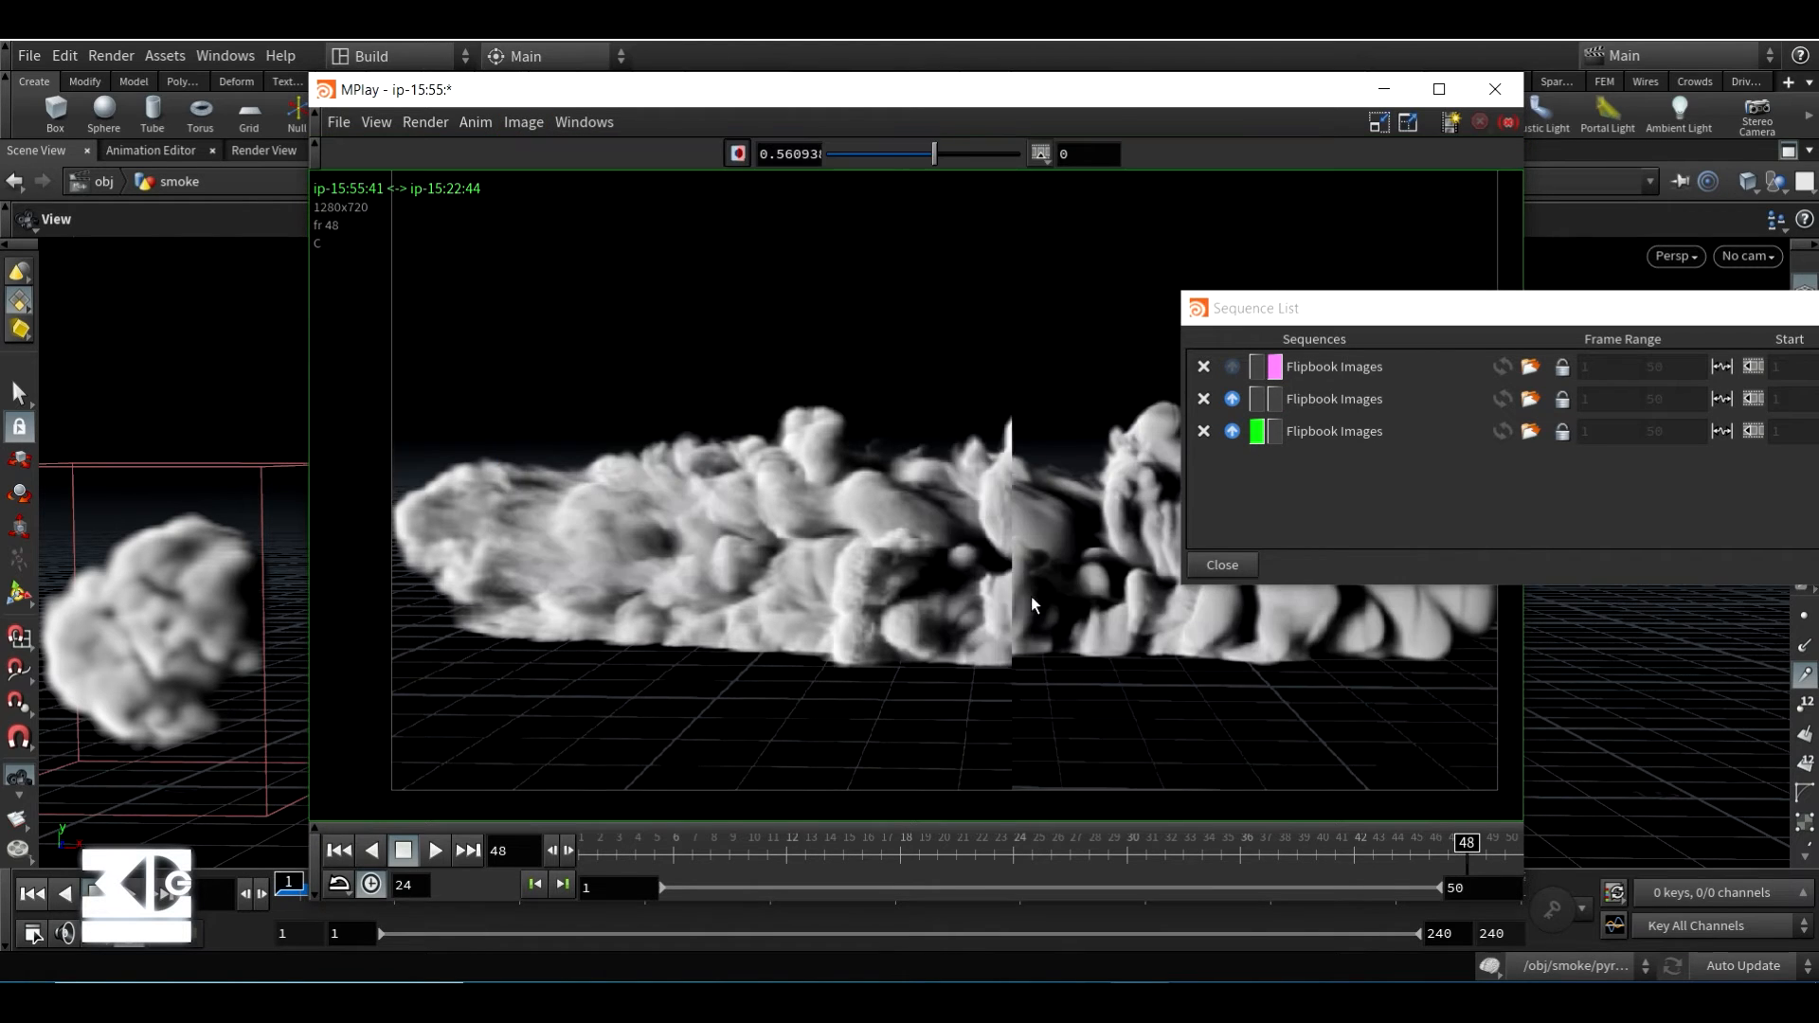
pyautogui.moveTo(1031, 595); pyautogui.dragTo(1202, 572)
pyautogui.moveTo(1302, 288); pyautogui.dragTo(1548, 153)
pyautogui.moveTo(1202, 593)
pyautogui.mouseDown()
pyautogui.moveTo(1461, 588)
pyautogui.moveTo(957, 578)
pyautogui.mouseUp()
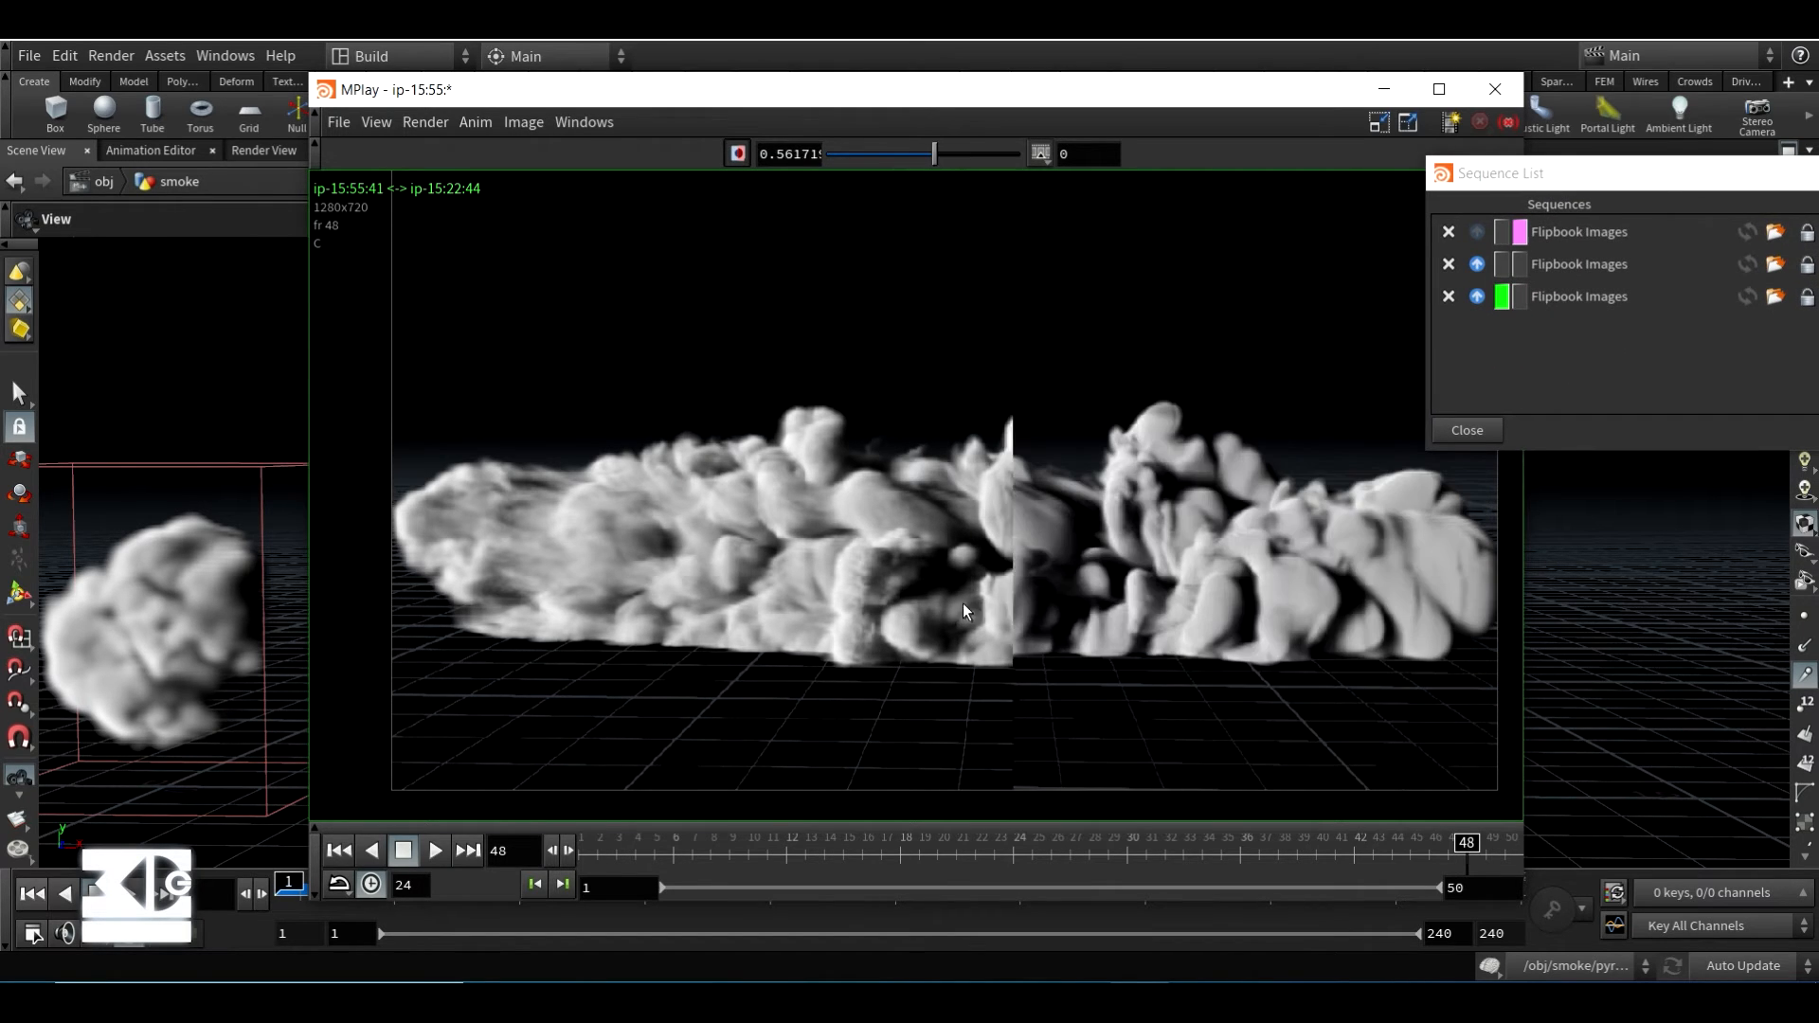
# - Compare the new flipbook with the second listed sequence, close the Sequence List, turn off the comparison and minimize MPlay
pyautogui.click(1520, 263)
pyautogui.moveTo(992, 478); pyautogui.dragTo(872, 380)
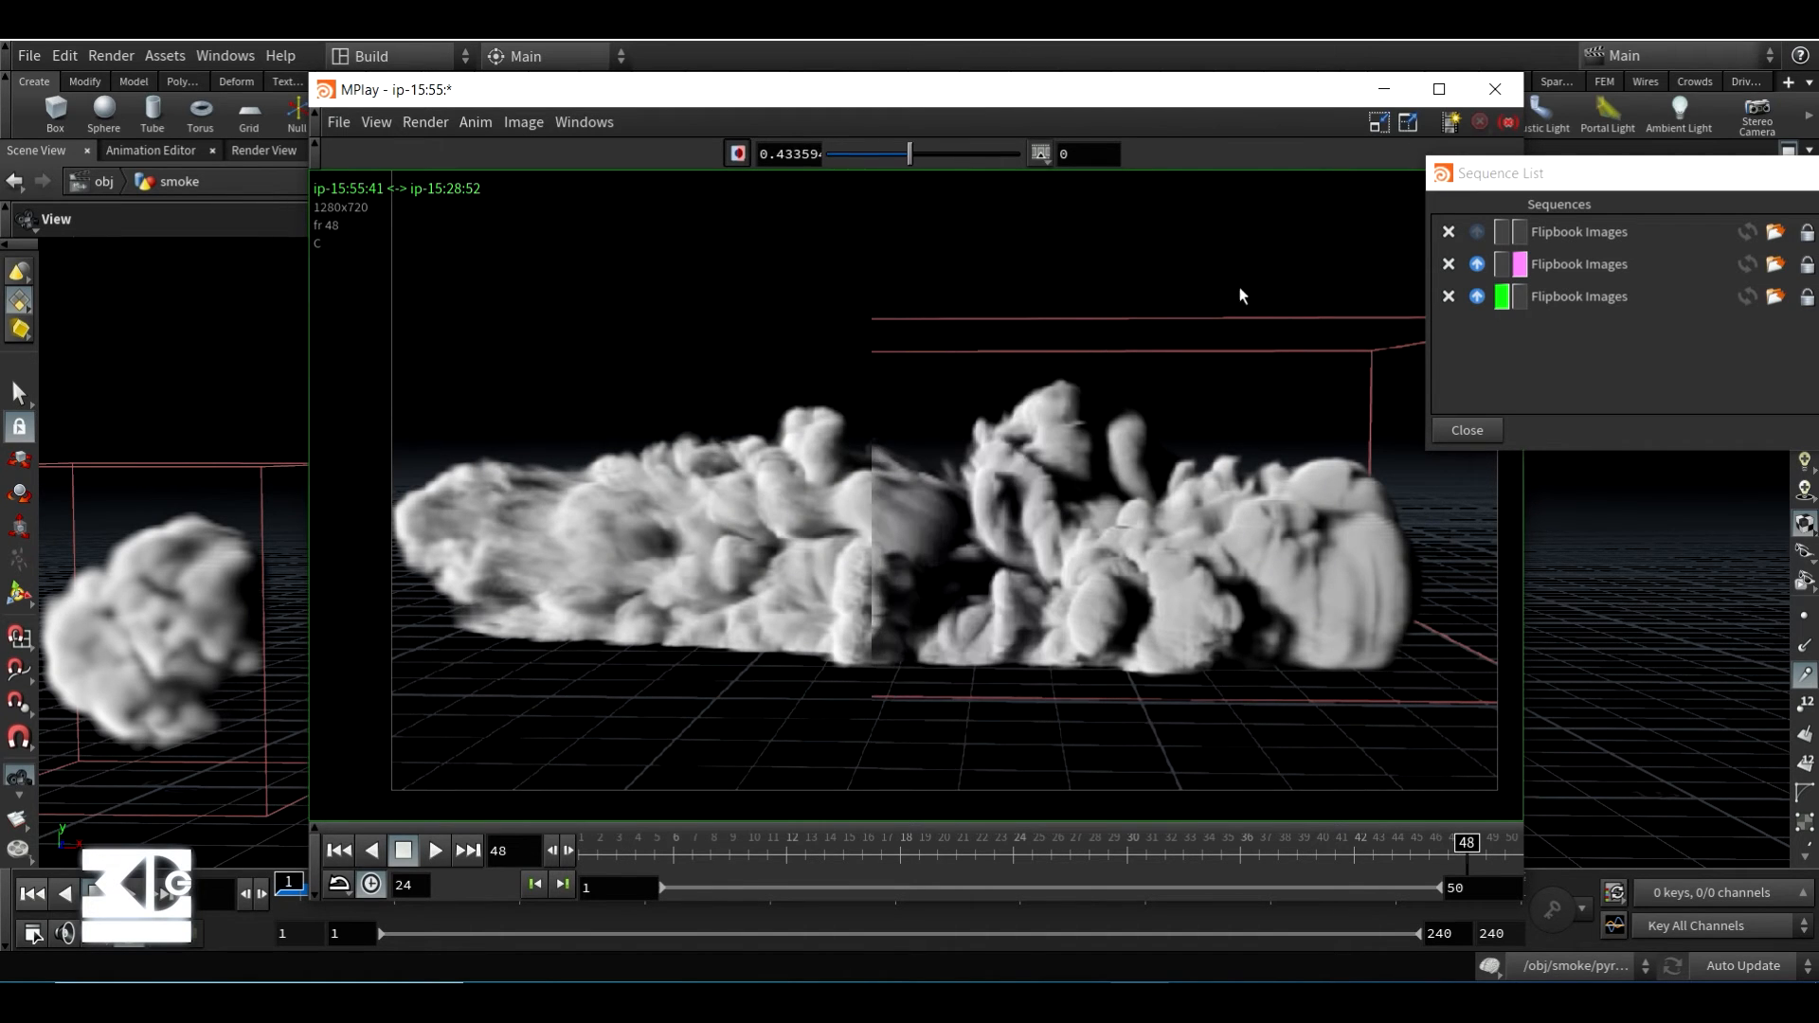
pyautogui.click(1468, 431)
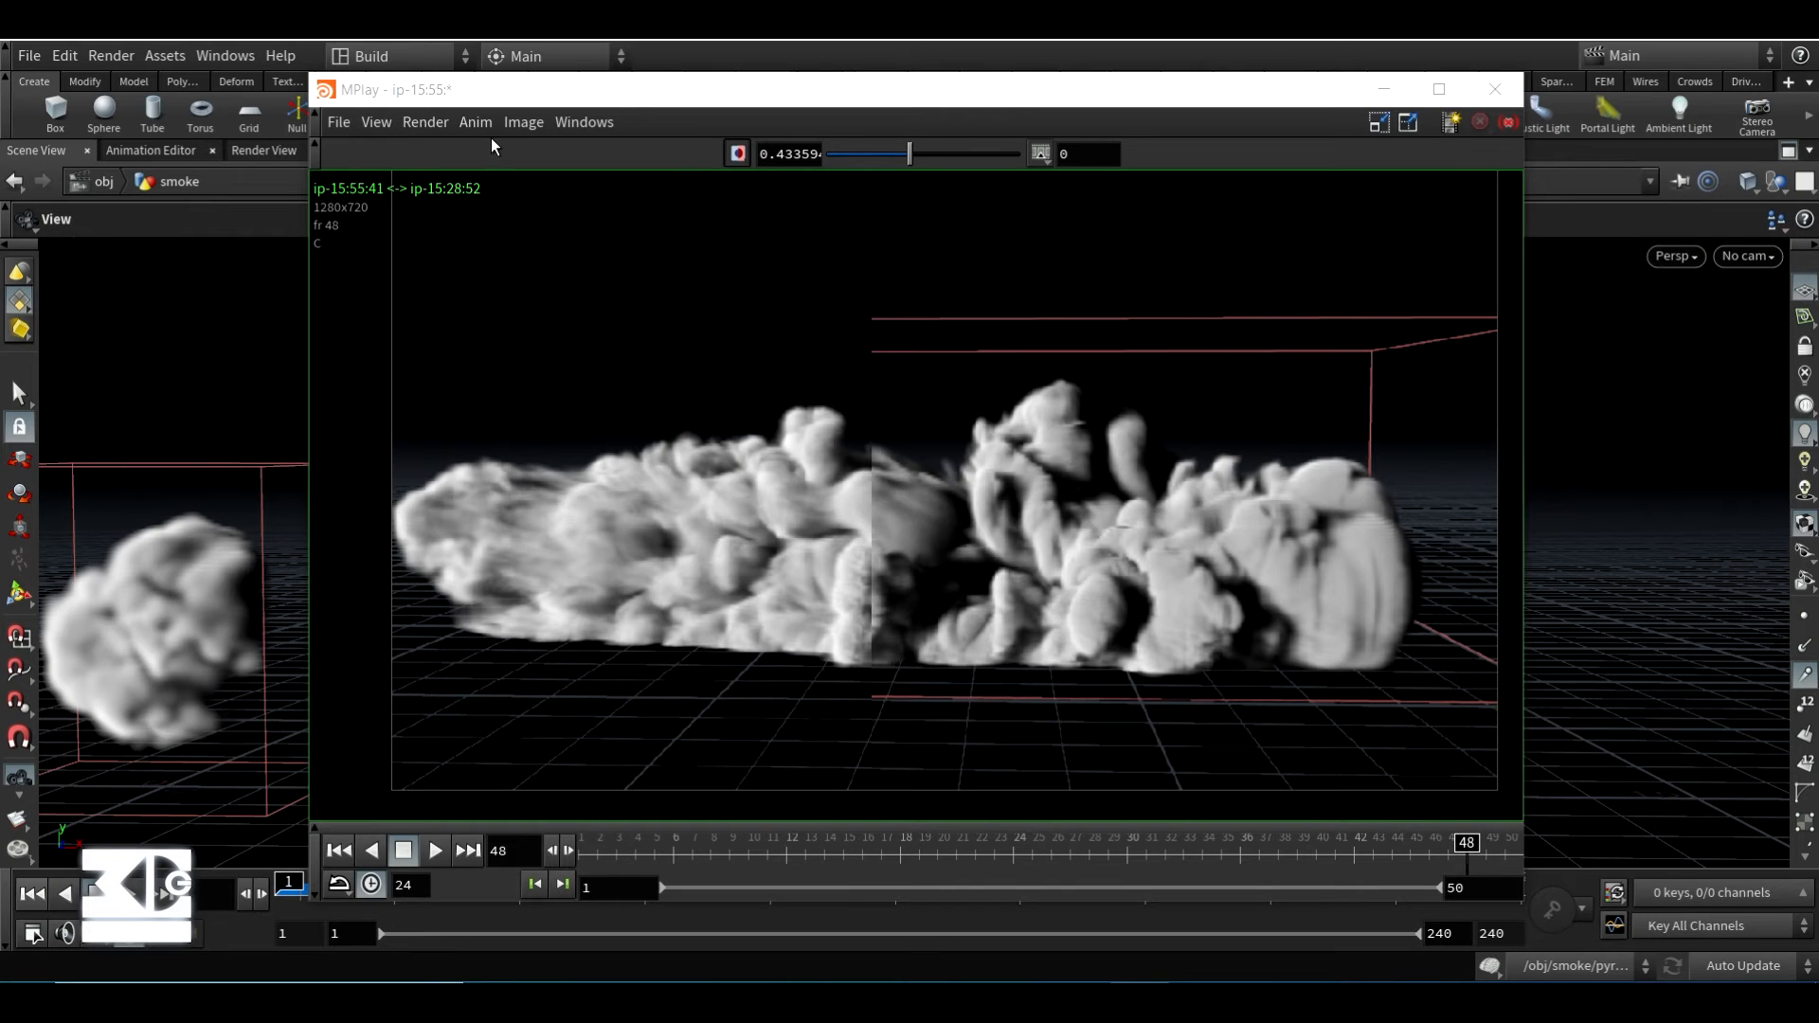
pyautogui.click(517, 122)
pyautogui.click(559, 434)
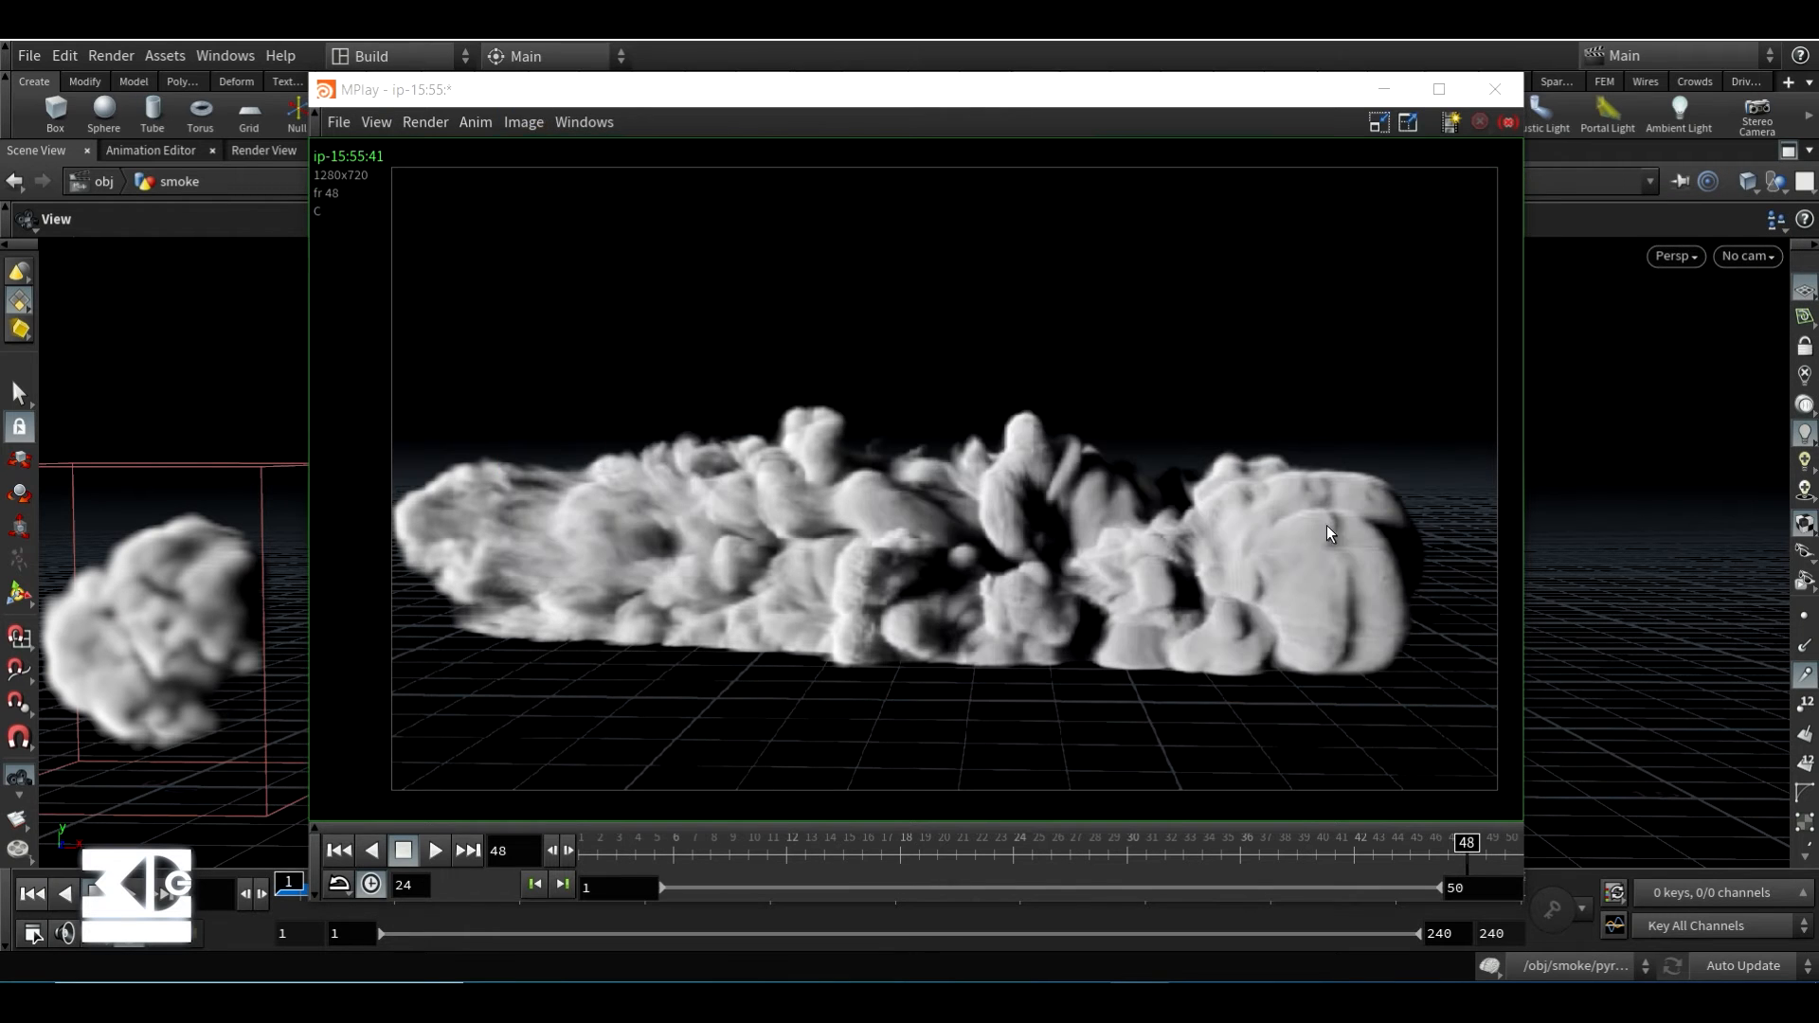
pyautogui.click(1385, 90)
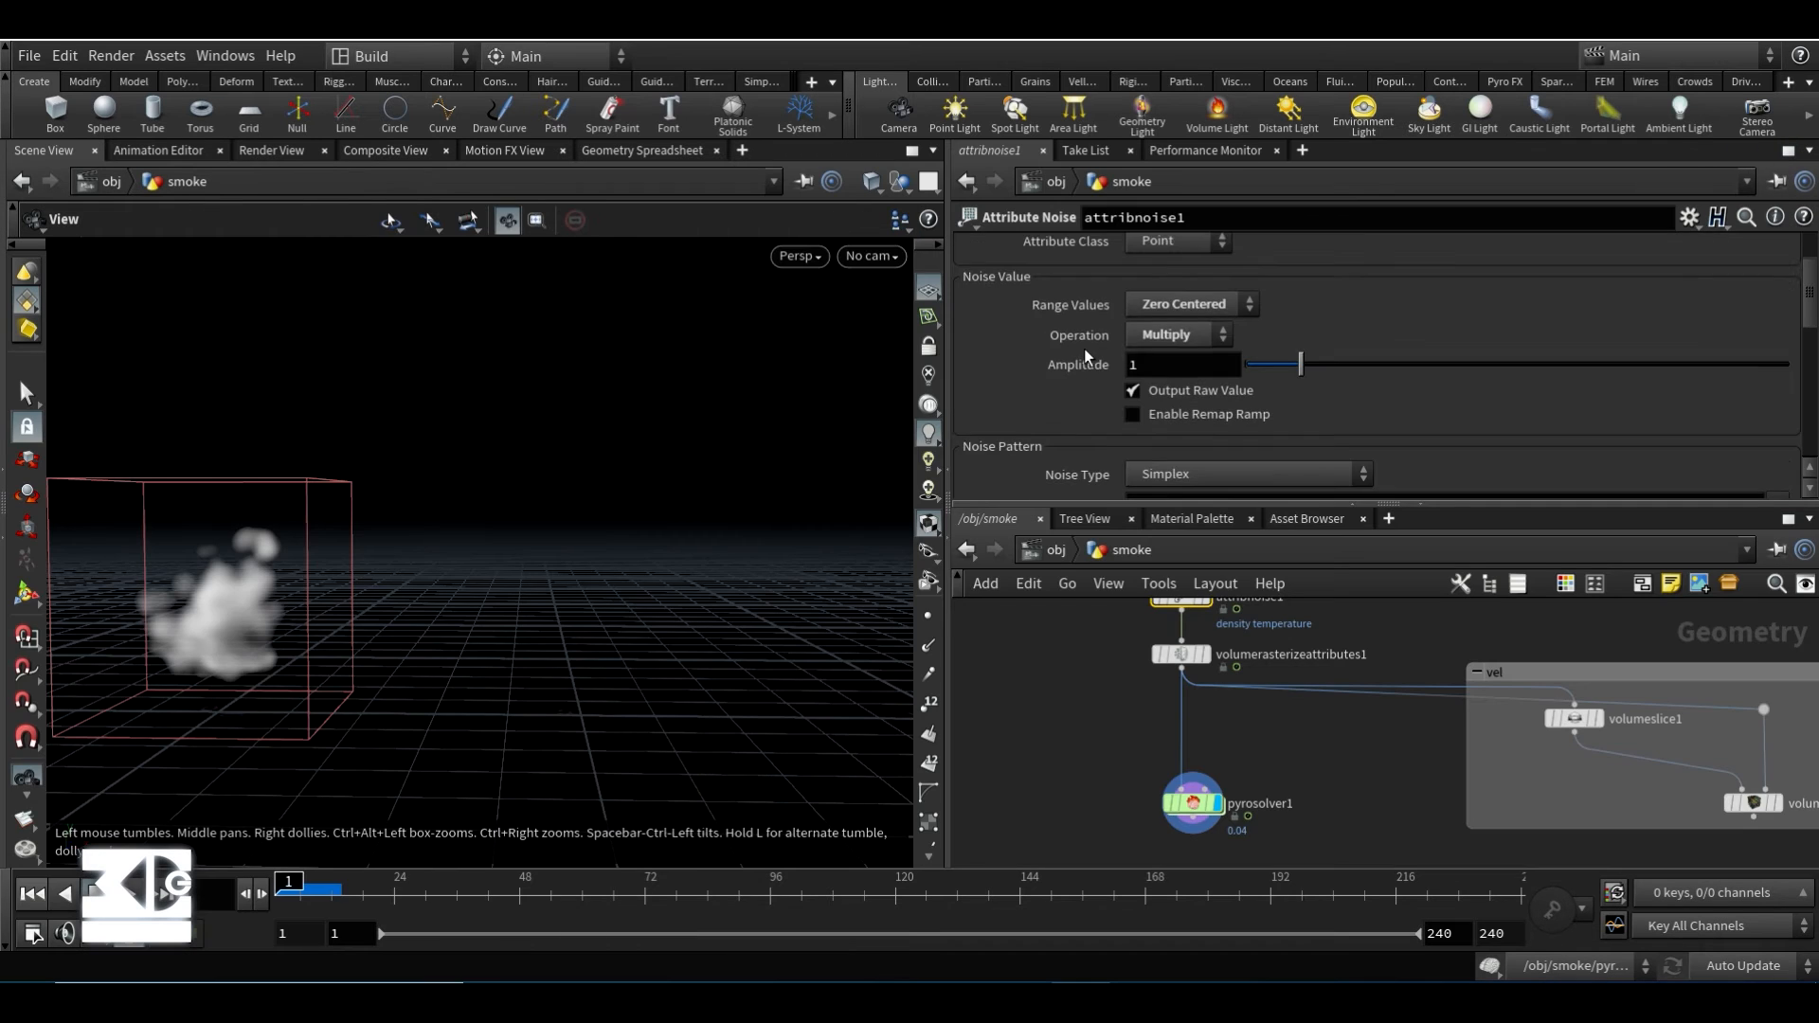
# - Examine attribnoise1's Noise Value and Noise Pattern settings, including Element Size, and its place in the smoke network
pyautogui.scroll(2, 1084, 348)
pyautogui.scroll(-4, 1084, 348)
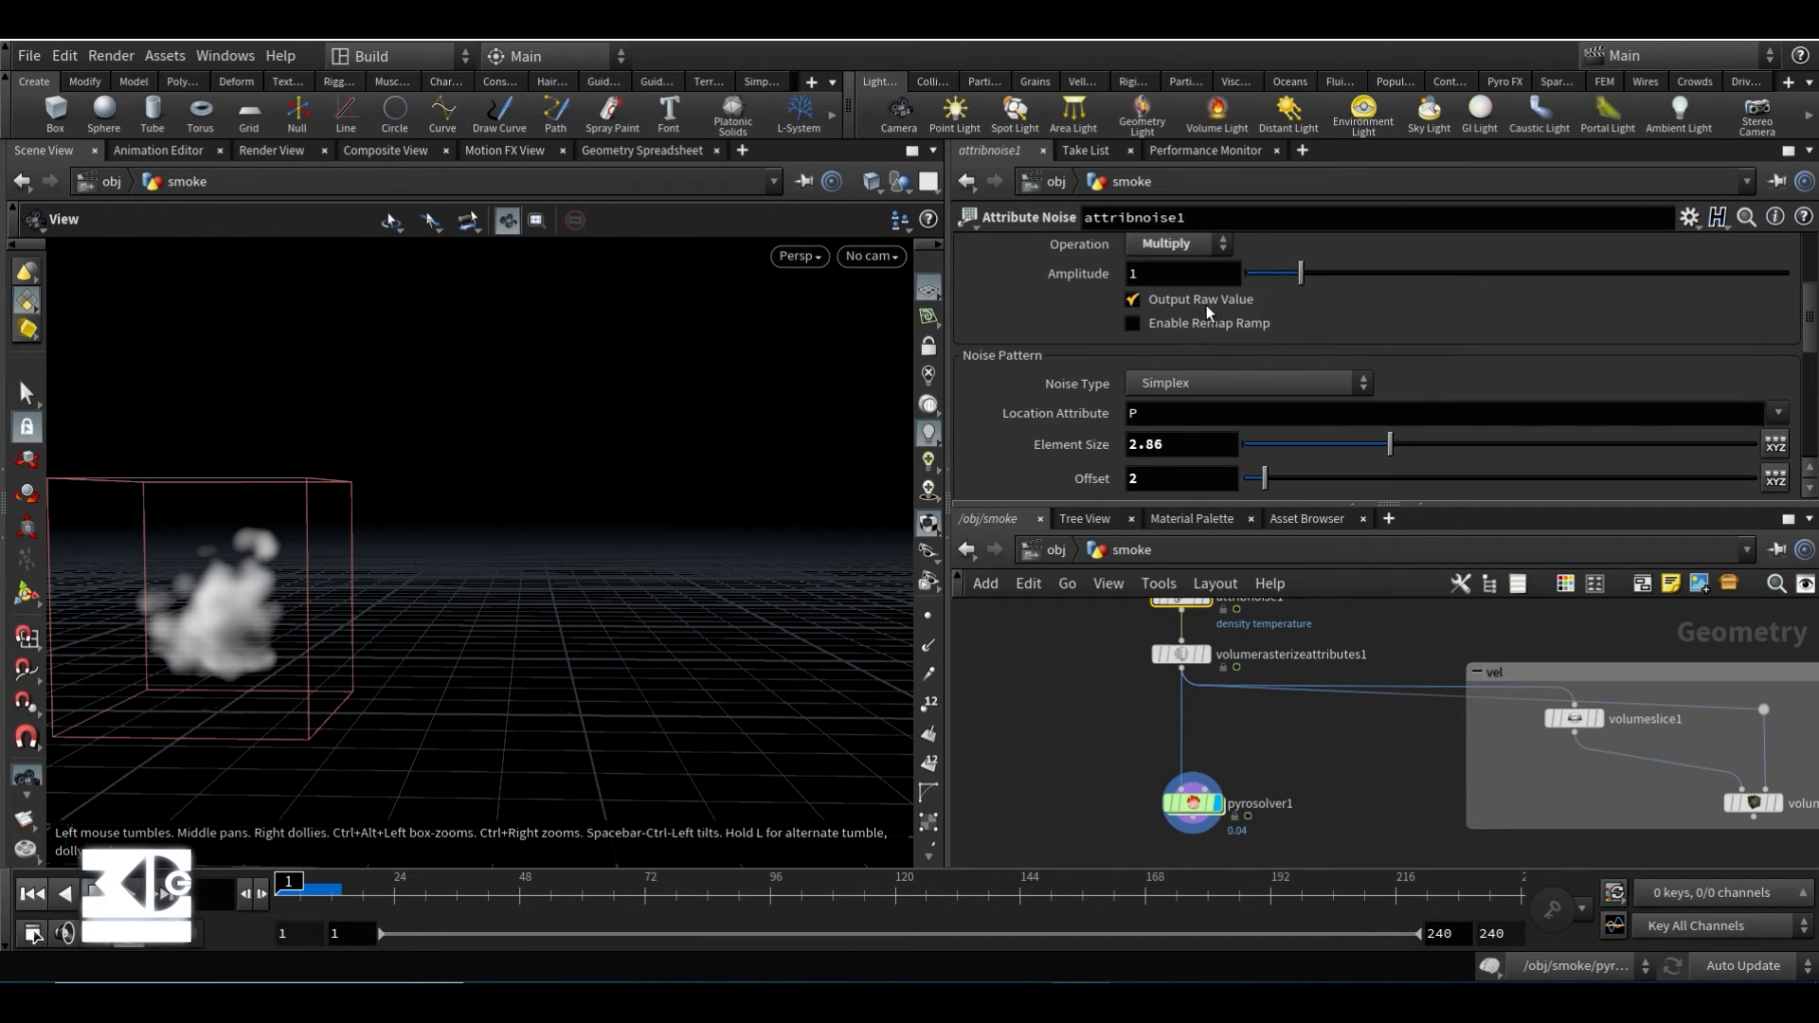
pyautogui.click(1175, 444)
pyautogui.scroll(-1, 1072, 383)
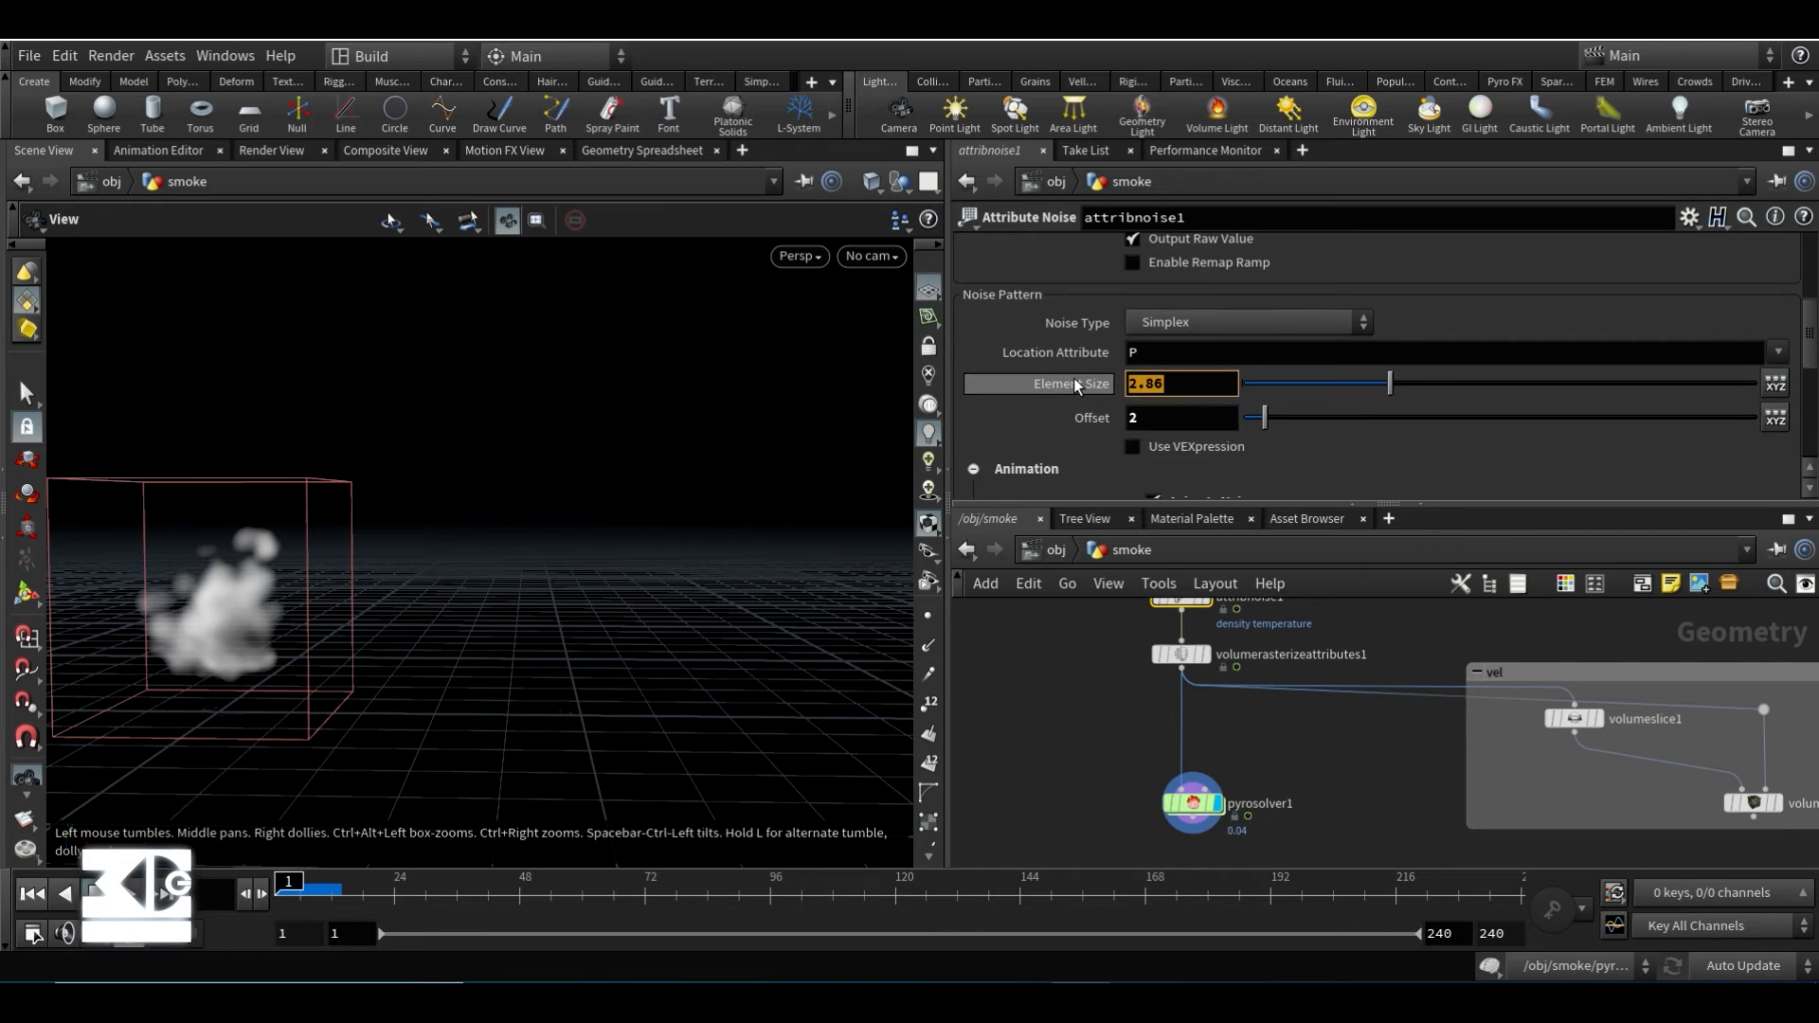
pyautogui.scroll(-1, 1073, 378)
pyautogui.scroll(2, 1072, 378)
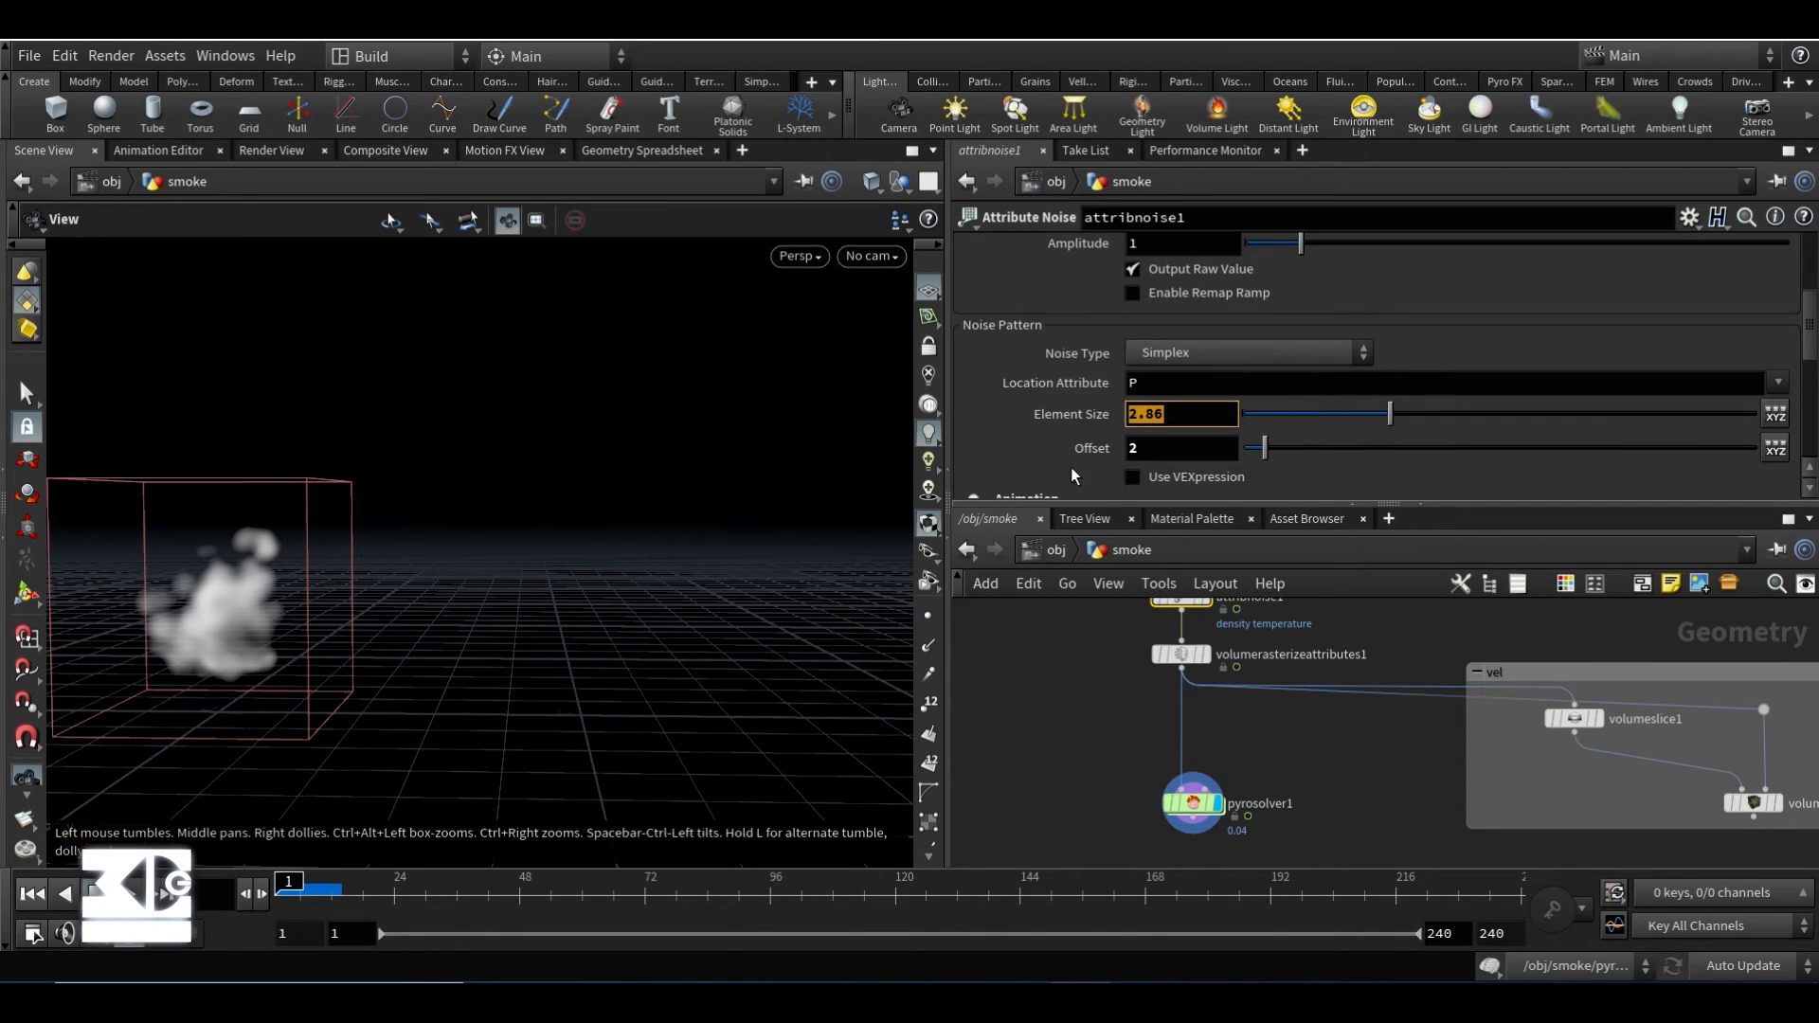
pyautogui.moveTo(1089, 732); pyautogui.dragTo(1107, 774, button='middle')
pyautogui.scroll(-2, 1090, 742)
pyautogui.scroll(1, 1107, 774)
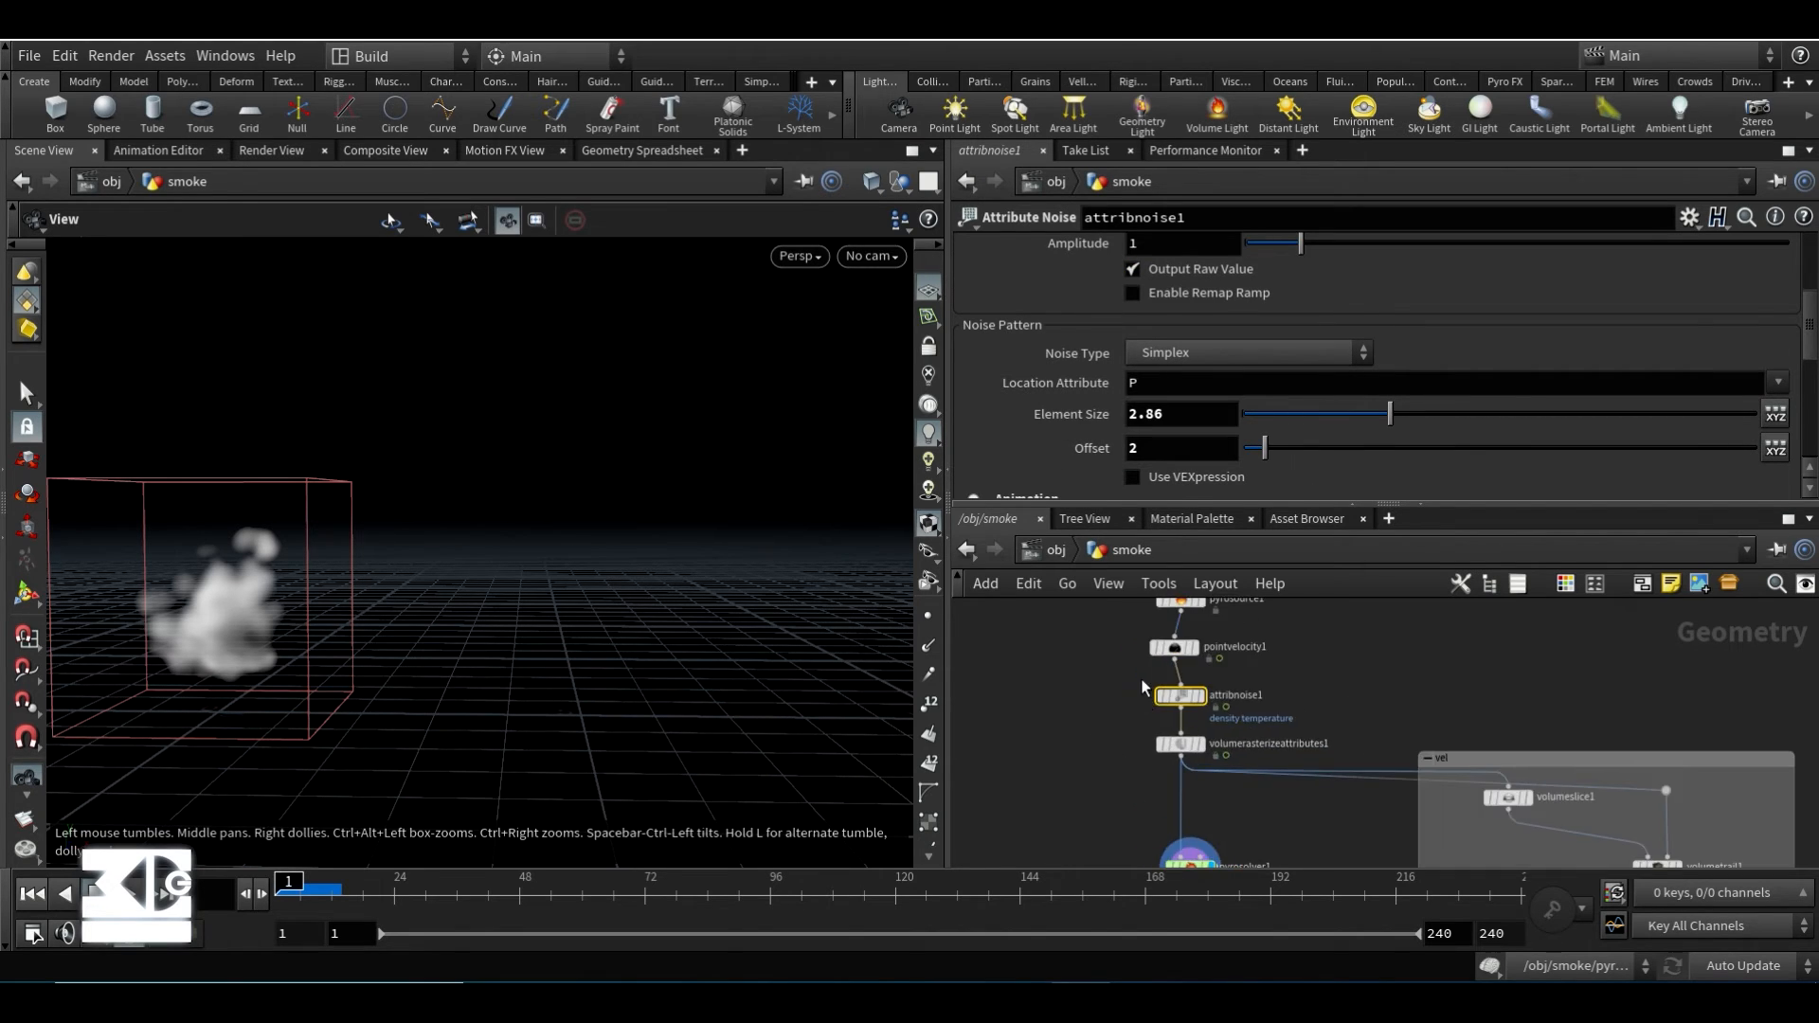
pyautogui.moveTo(1057, 717); pyautogui.dragTo(1056, 685, button='middle')
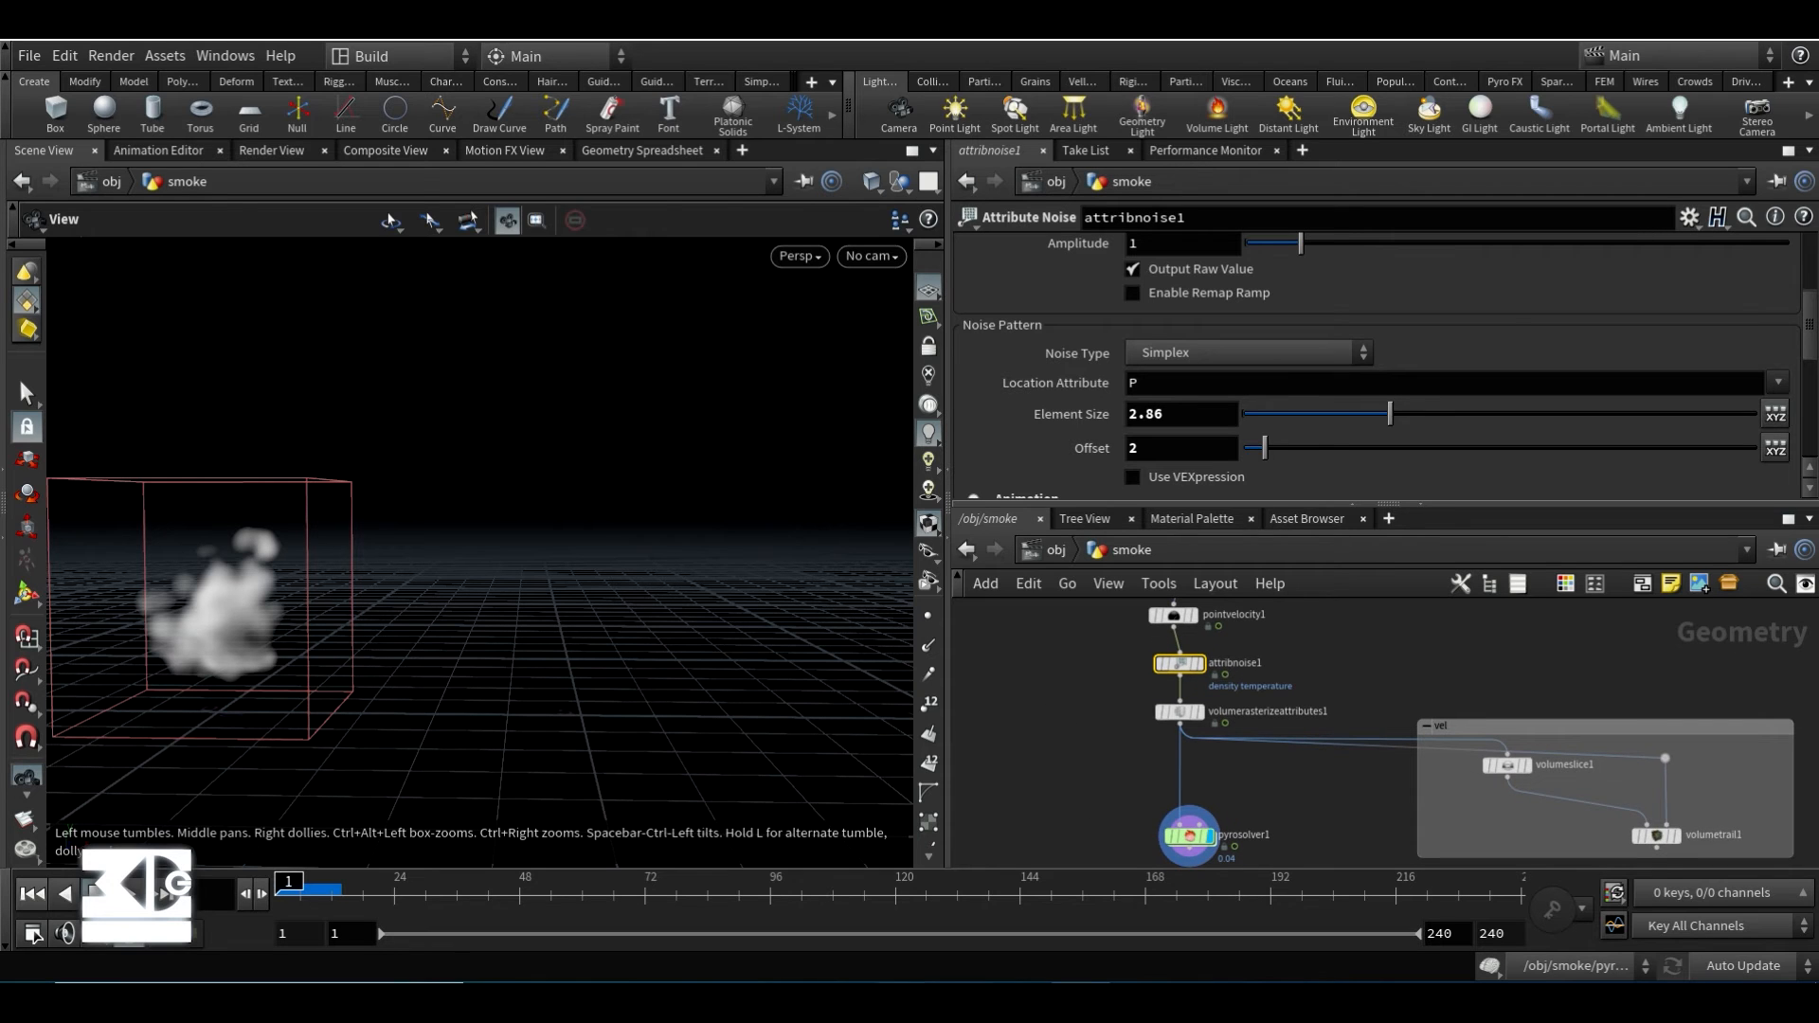
pyautogui.moveTo(1084, 755); pyautogui.dragTo(1019, 633, button='middle')
# - Remove the Cd field from pyrosolver1's exported fields
pyautogui.moveTo(1031, 664); pyautogui.dragTo(1236, 801)
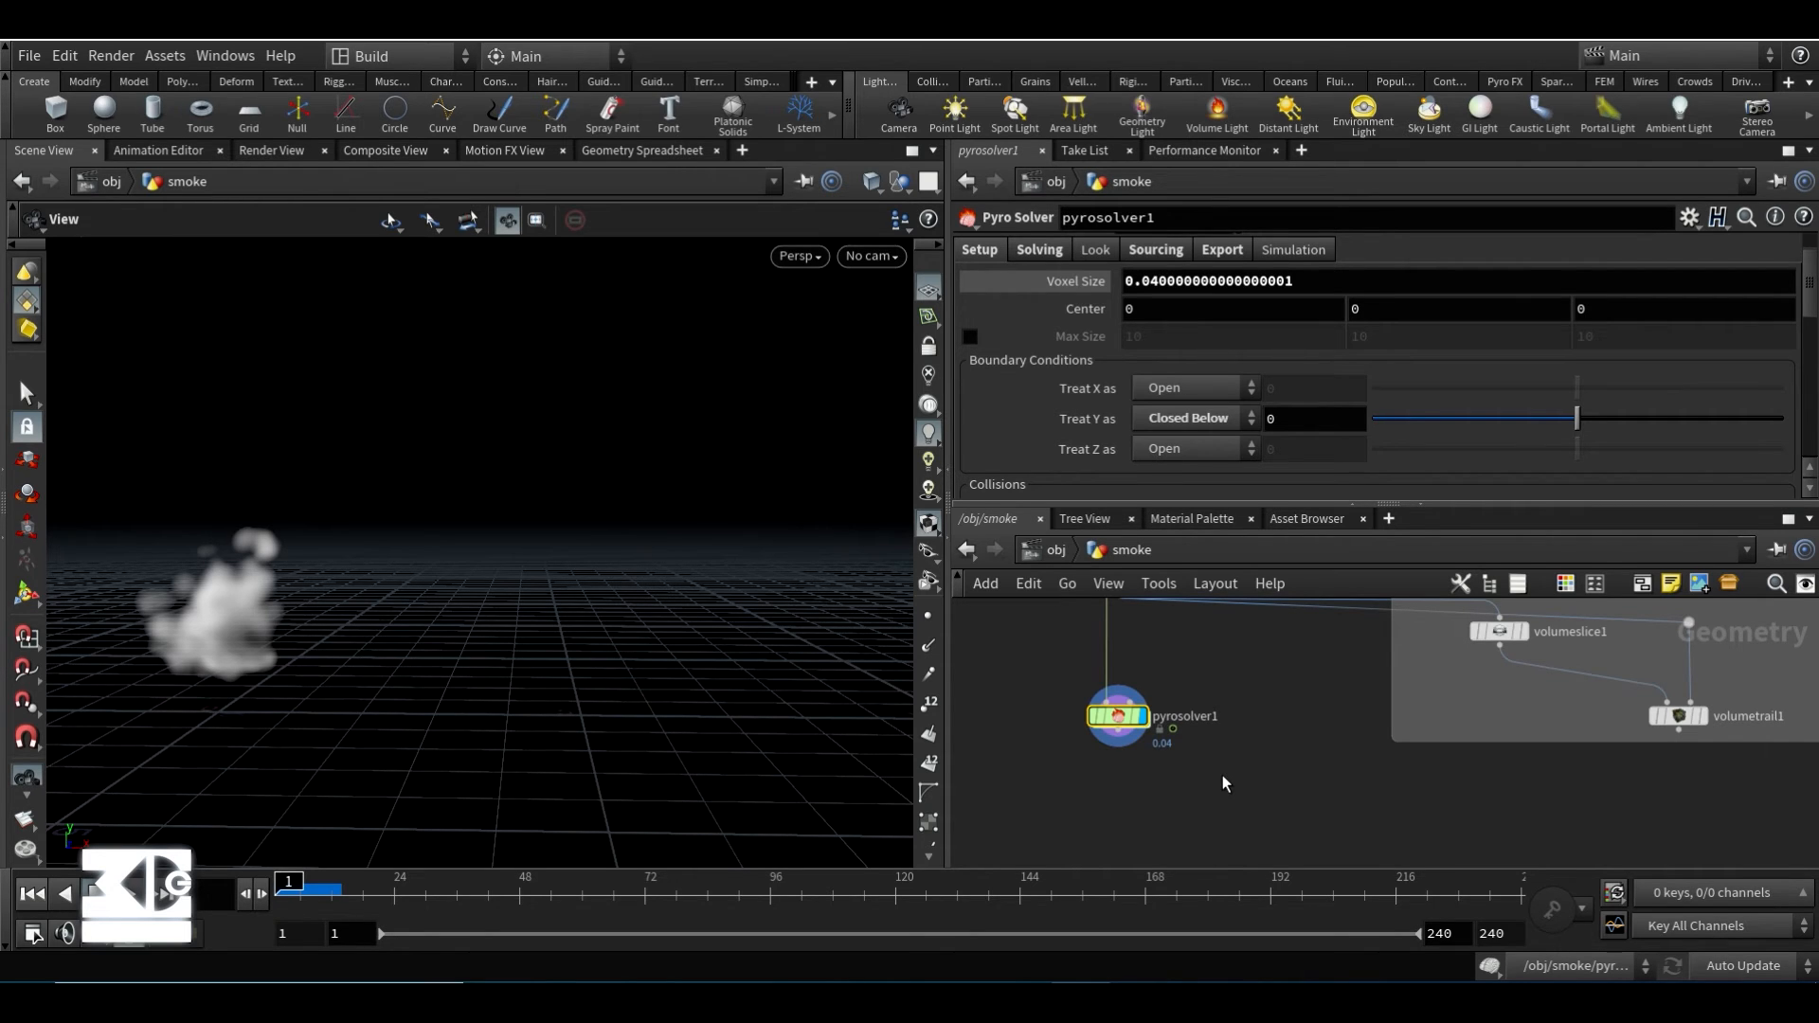
pyautogui.click(1222, 249)
pyautogui.scroll(-5, 1072, 389)
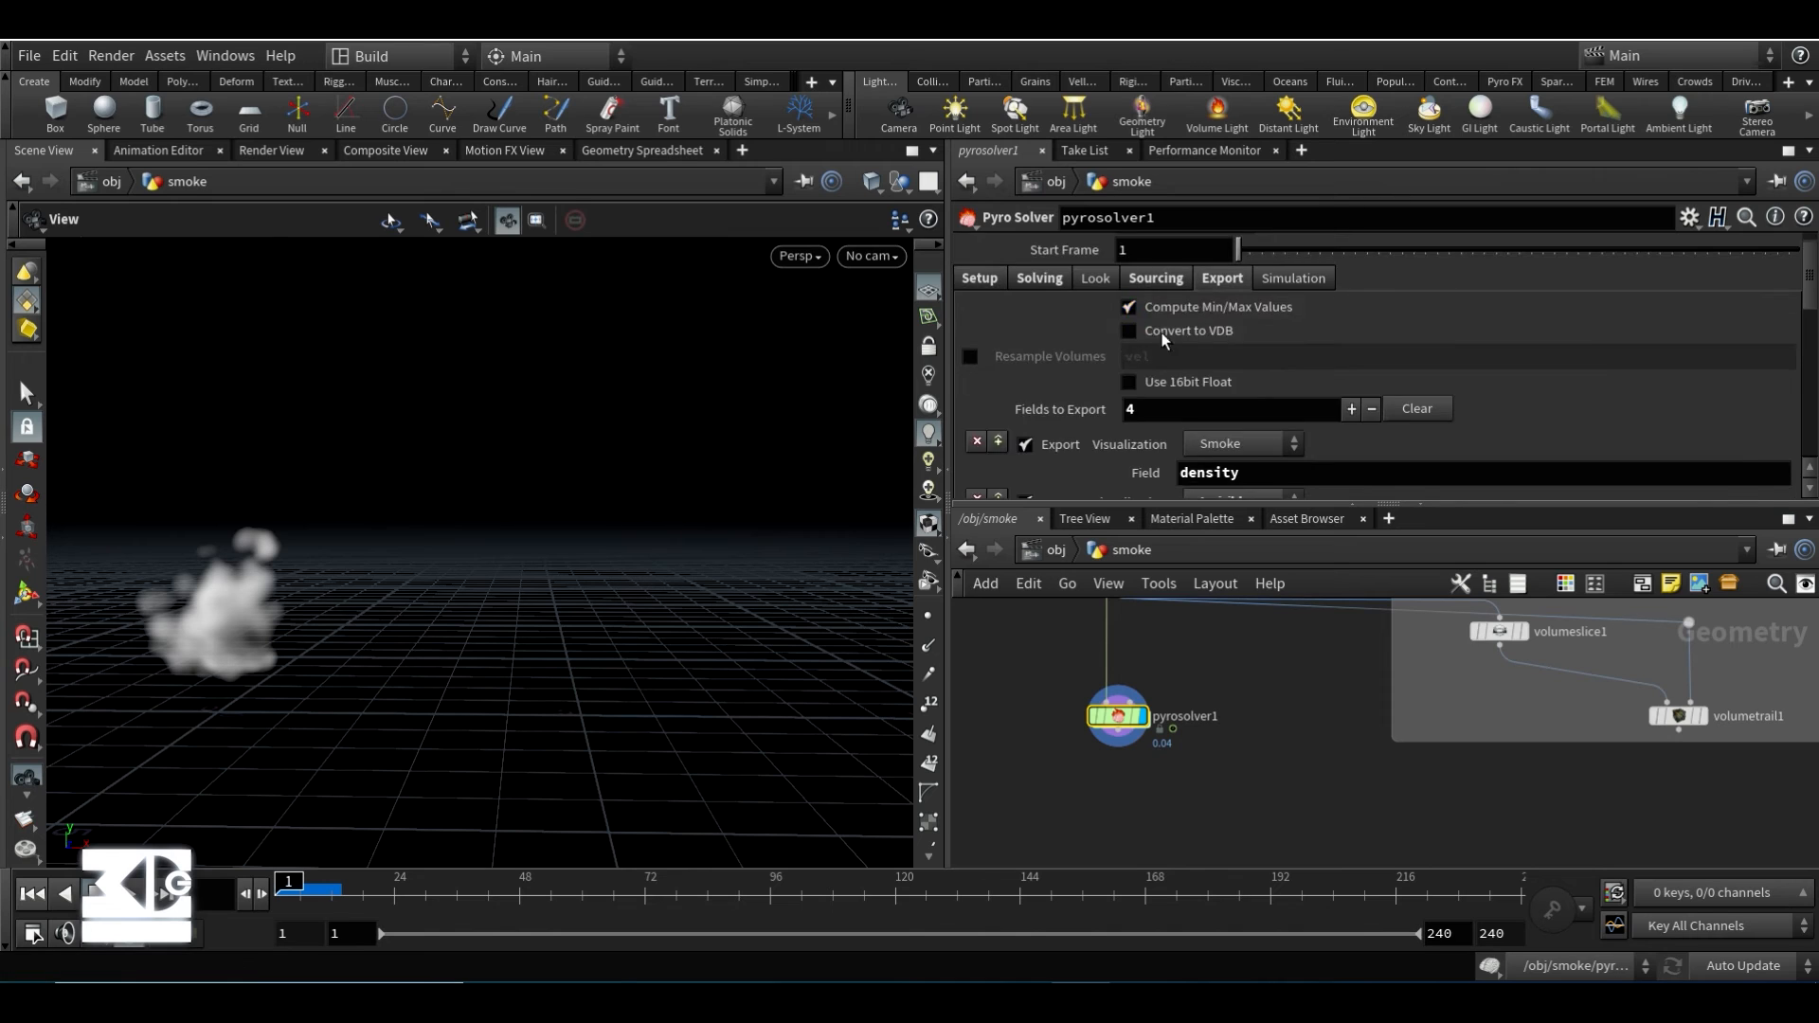
pyautogui.scroll(-2, 1072, 389)
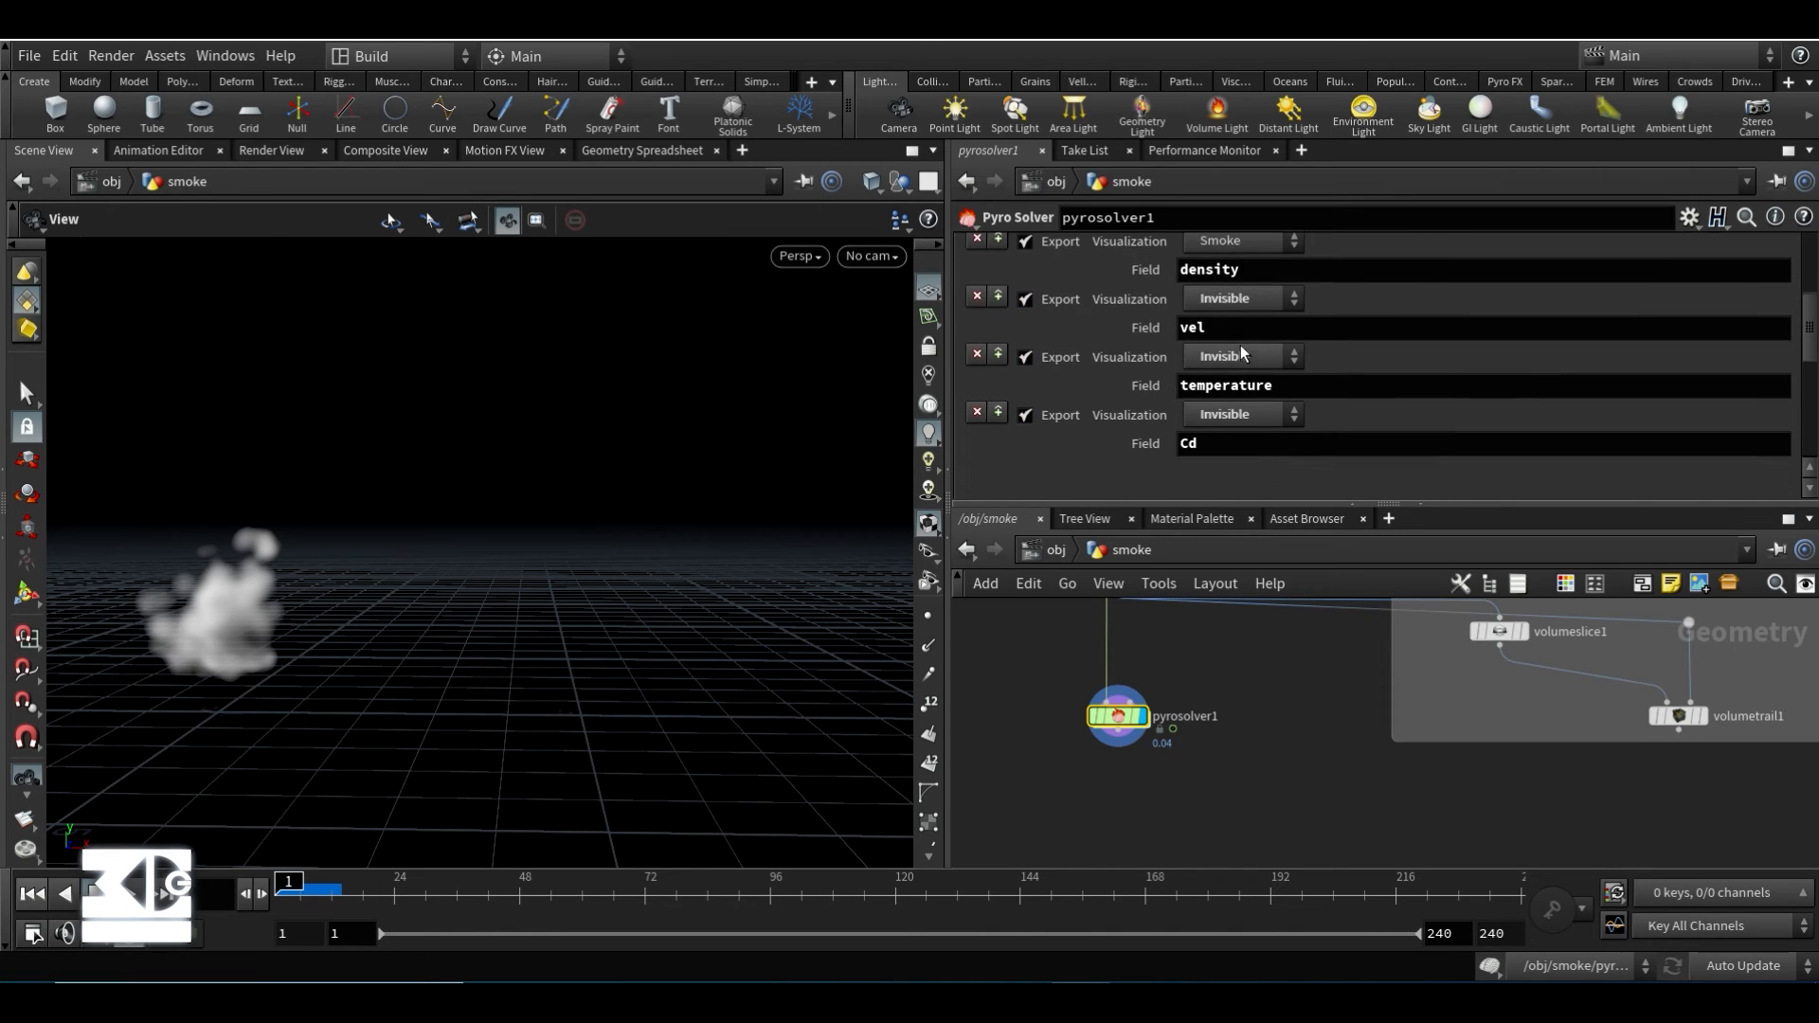
pyautogui.click(978, 413)
pyautogui.scroll(3, 1175, 404)
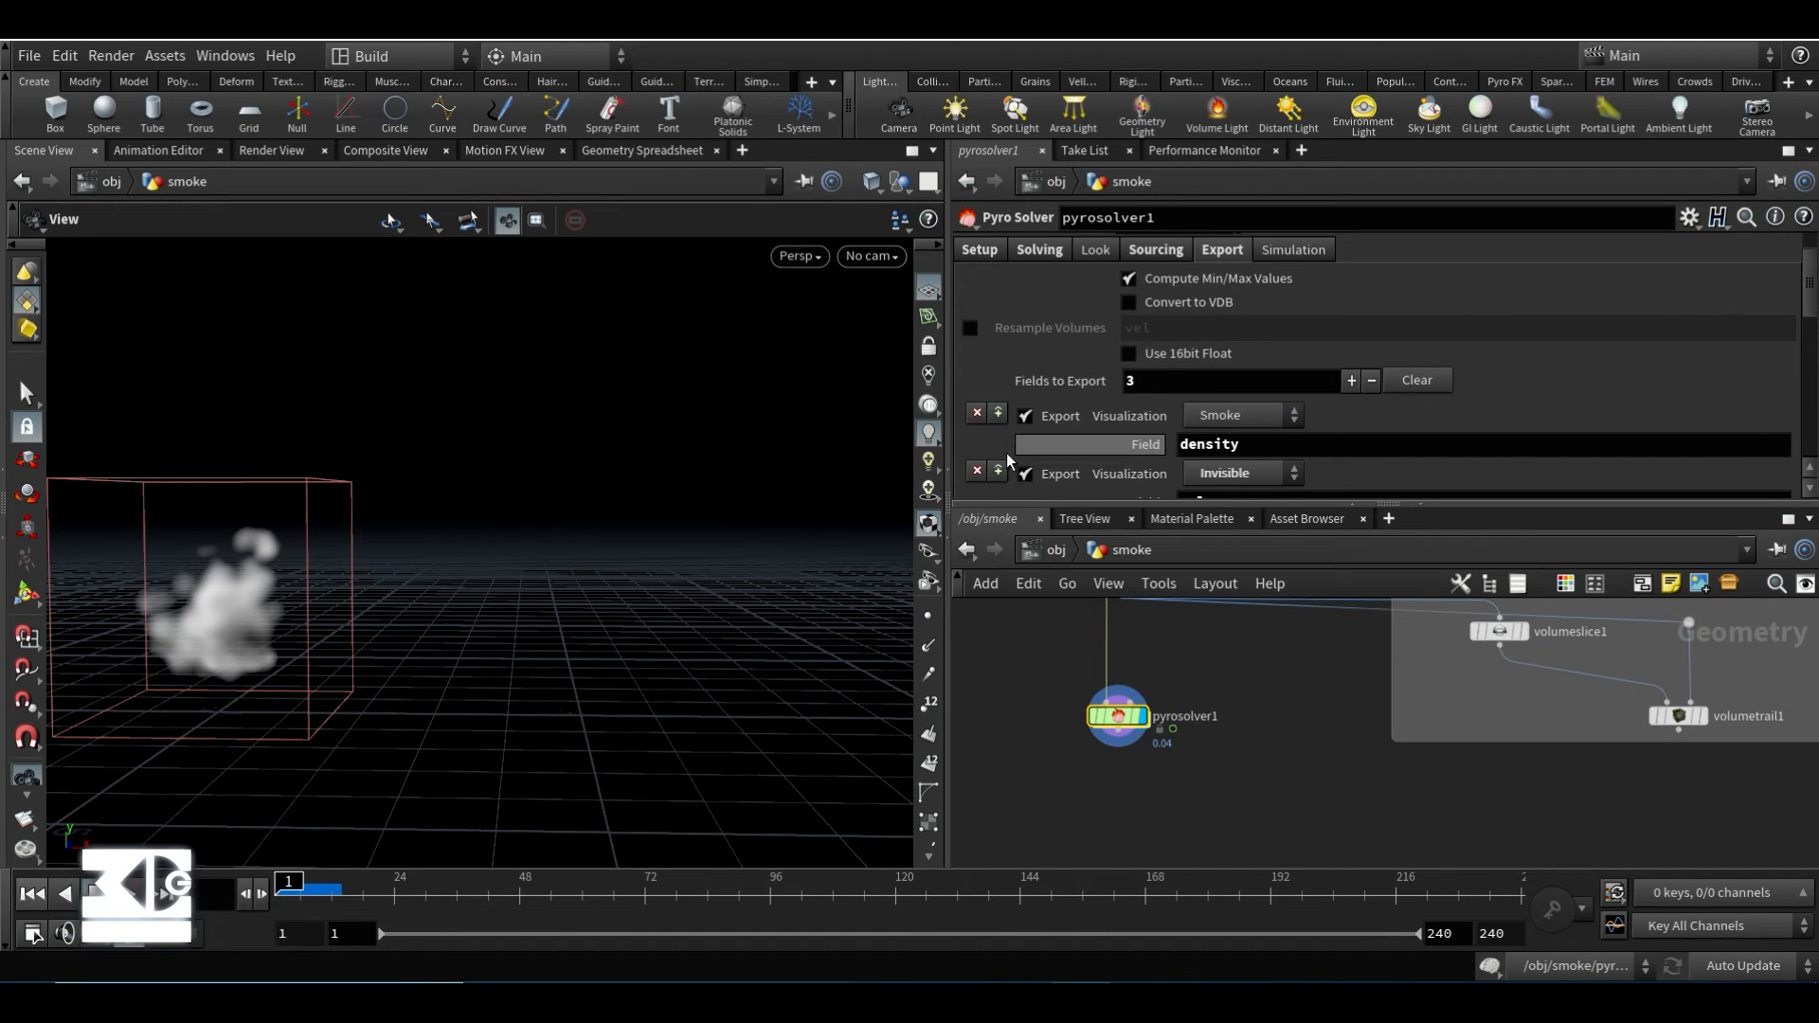
# - Set pyrosolver1's Voxel Size to 0.01
pyautogui.moveTo(1124, 843); pyautogui.dragTo(1103, 822, button='middle')
pyautogui.click(1039, 249)
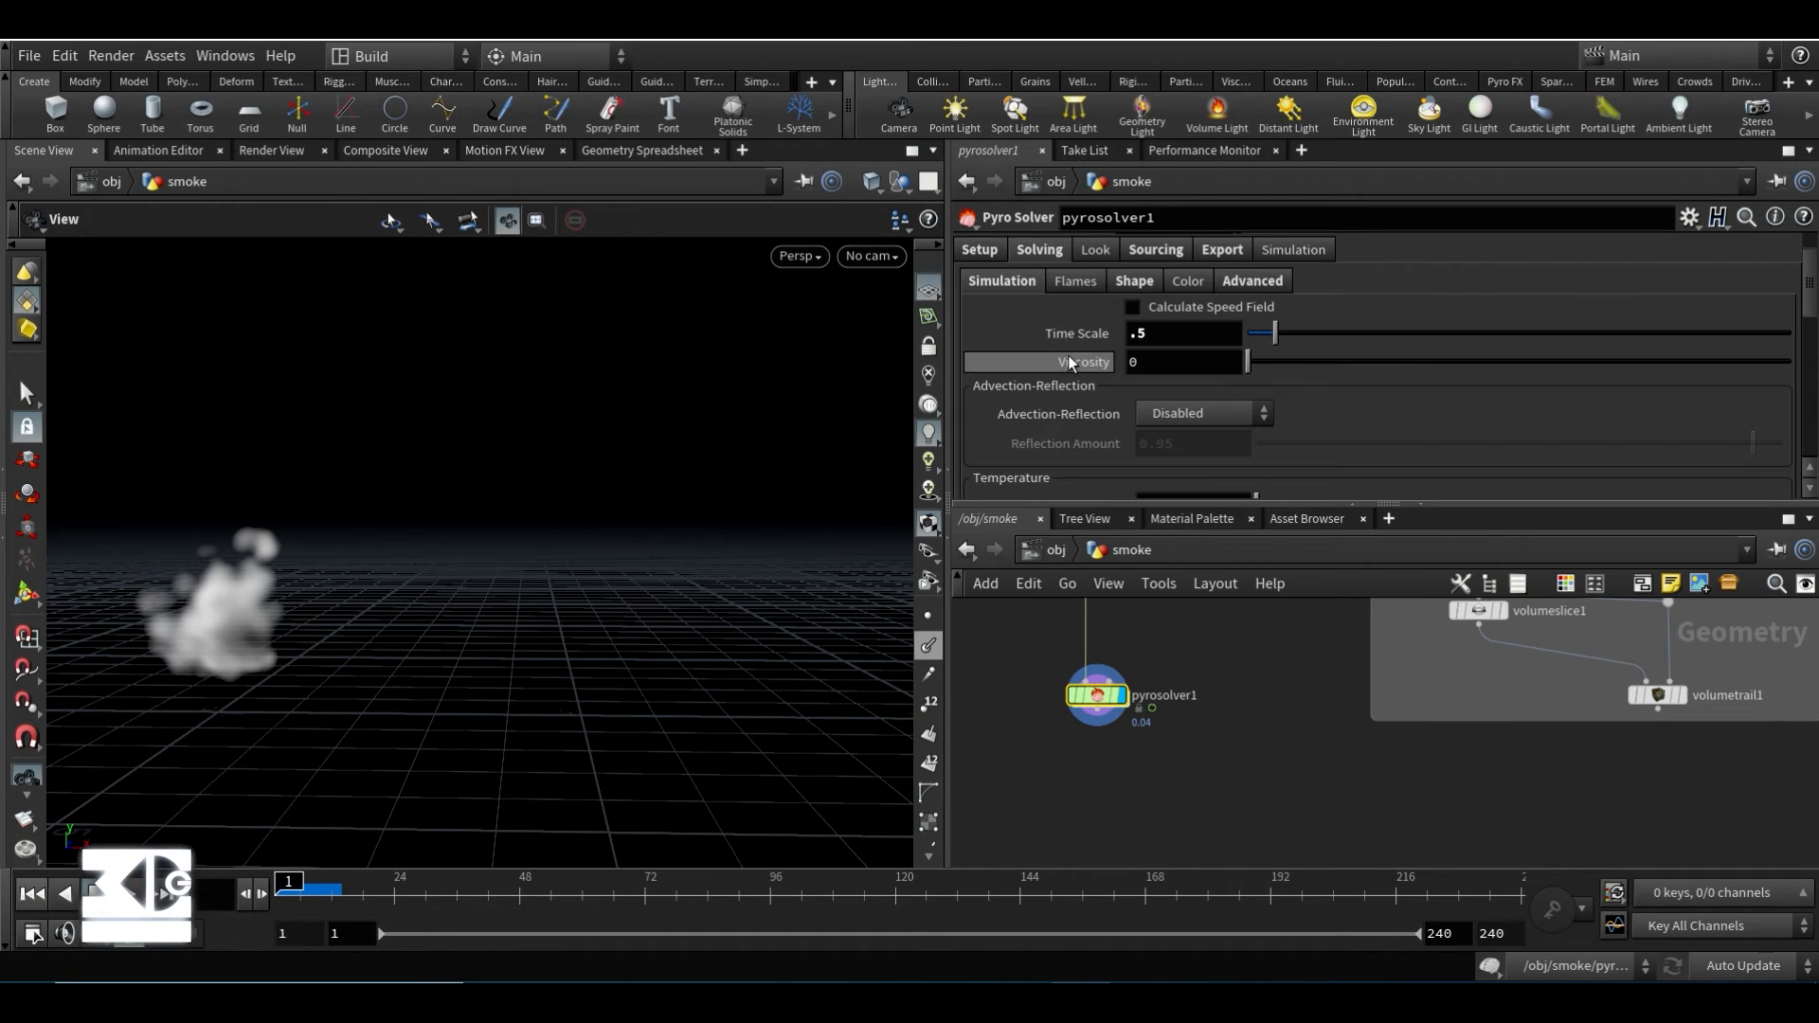
pyautogui.scroll(2, 1035, 360)
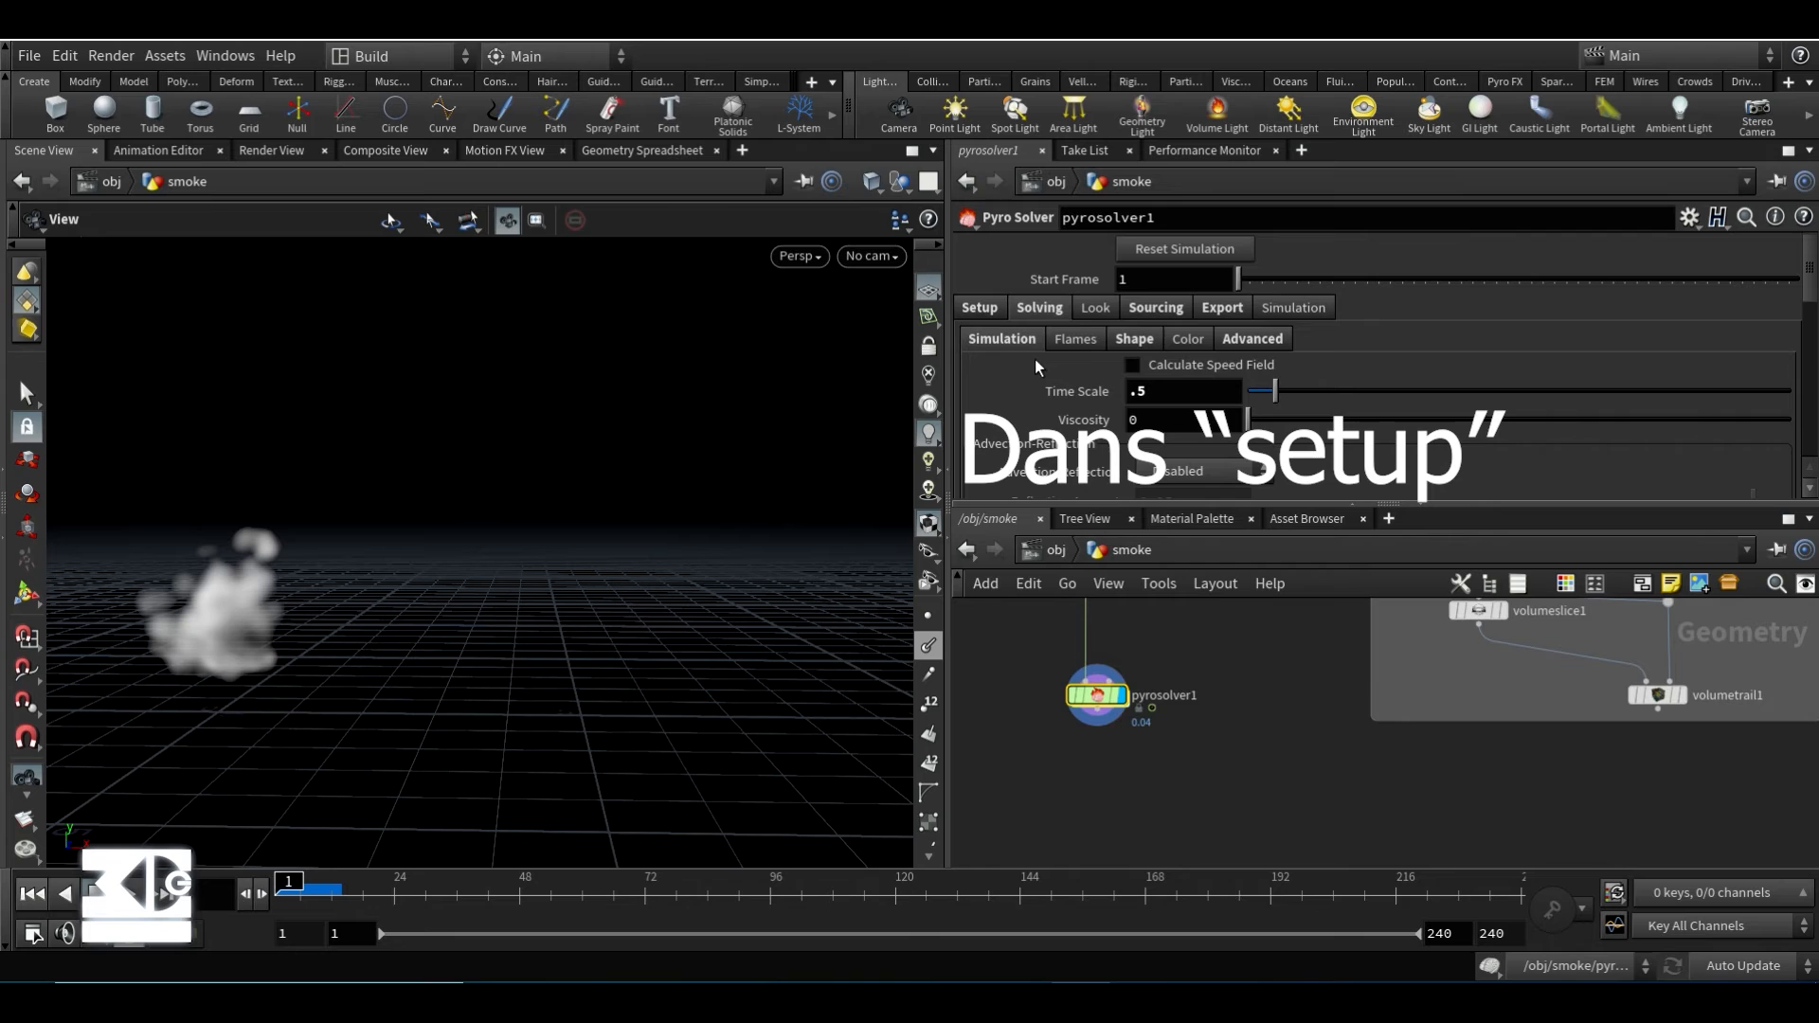
pyautogui.click(986, 309)
pyautogui.moveTo(1158, 339); pyautogui.dragTo(1382, 338)
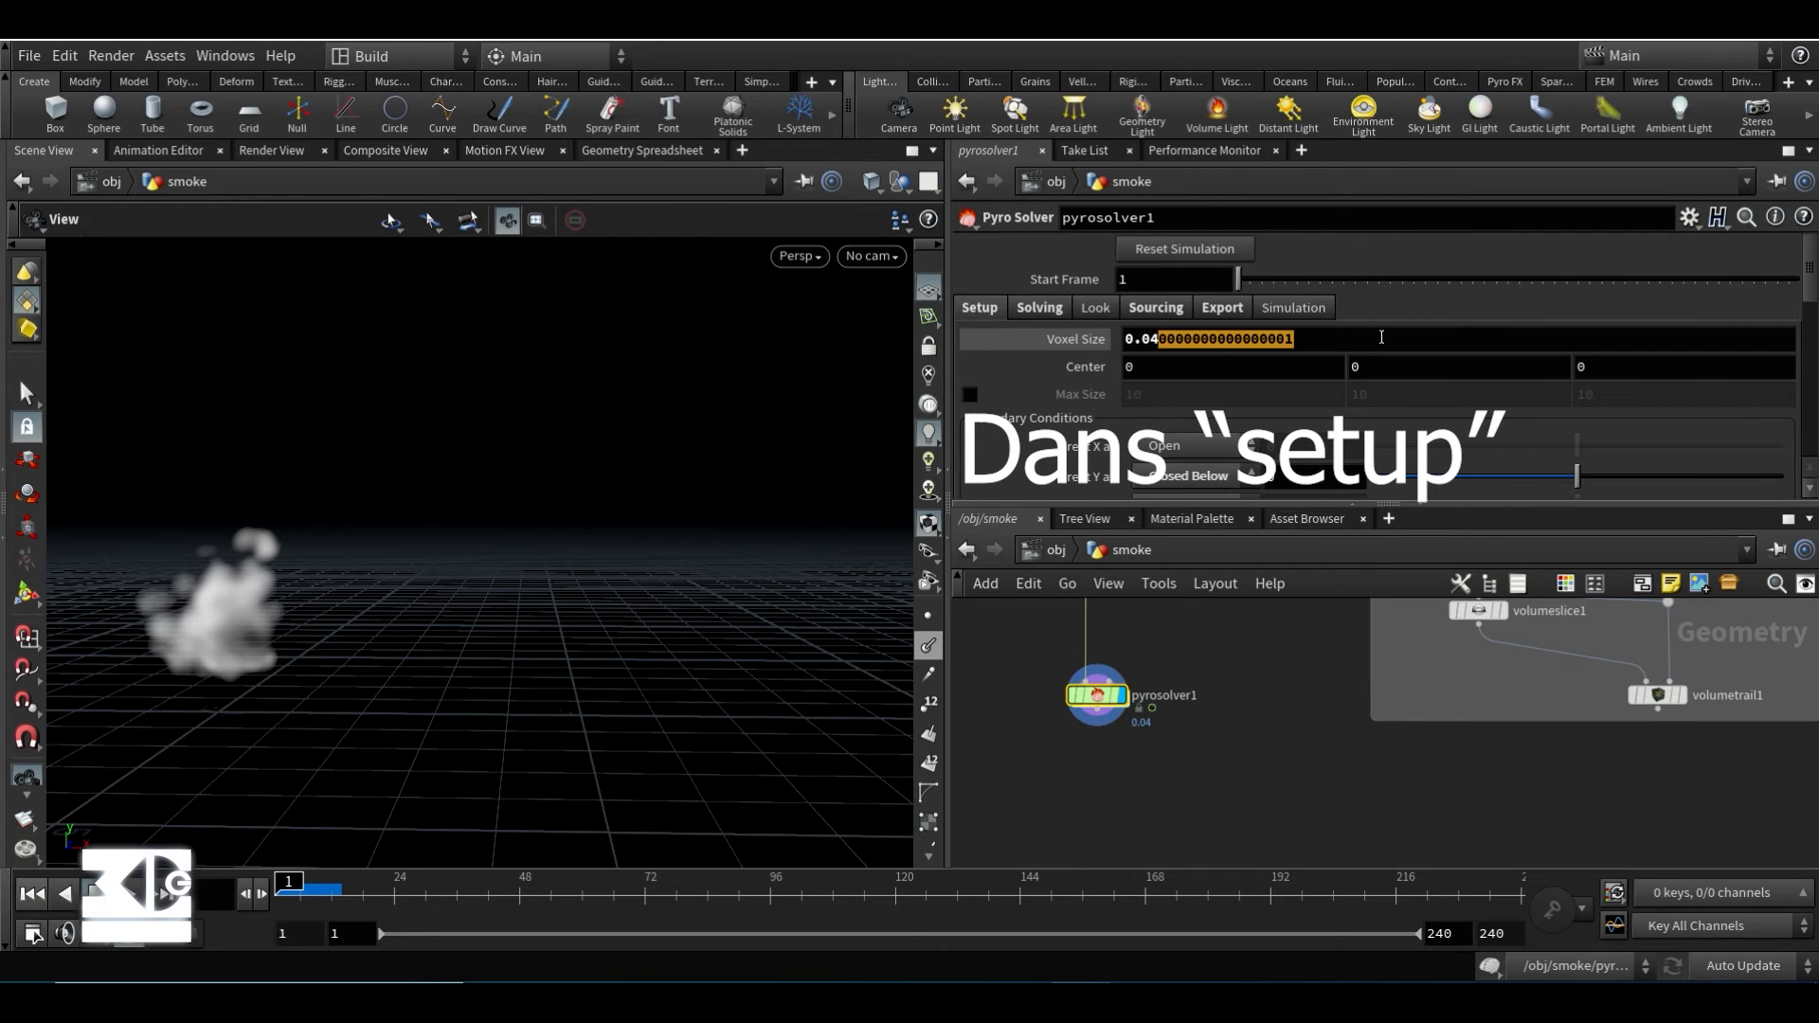
pyautogui.press('BackSpace')
pyautogui.press('BackSpace')
pyautogui.write('1')
pyautogui.press('Return')
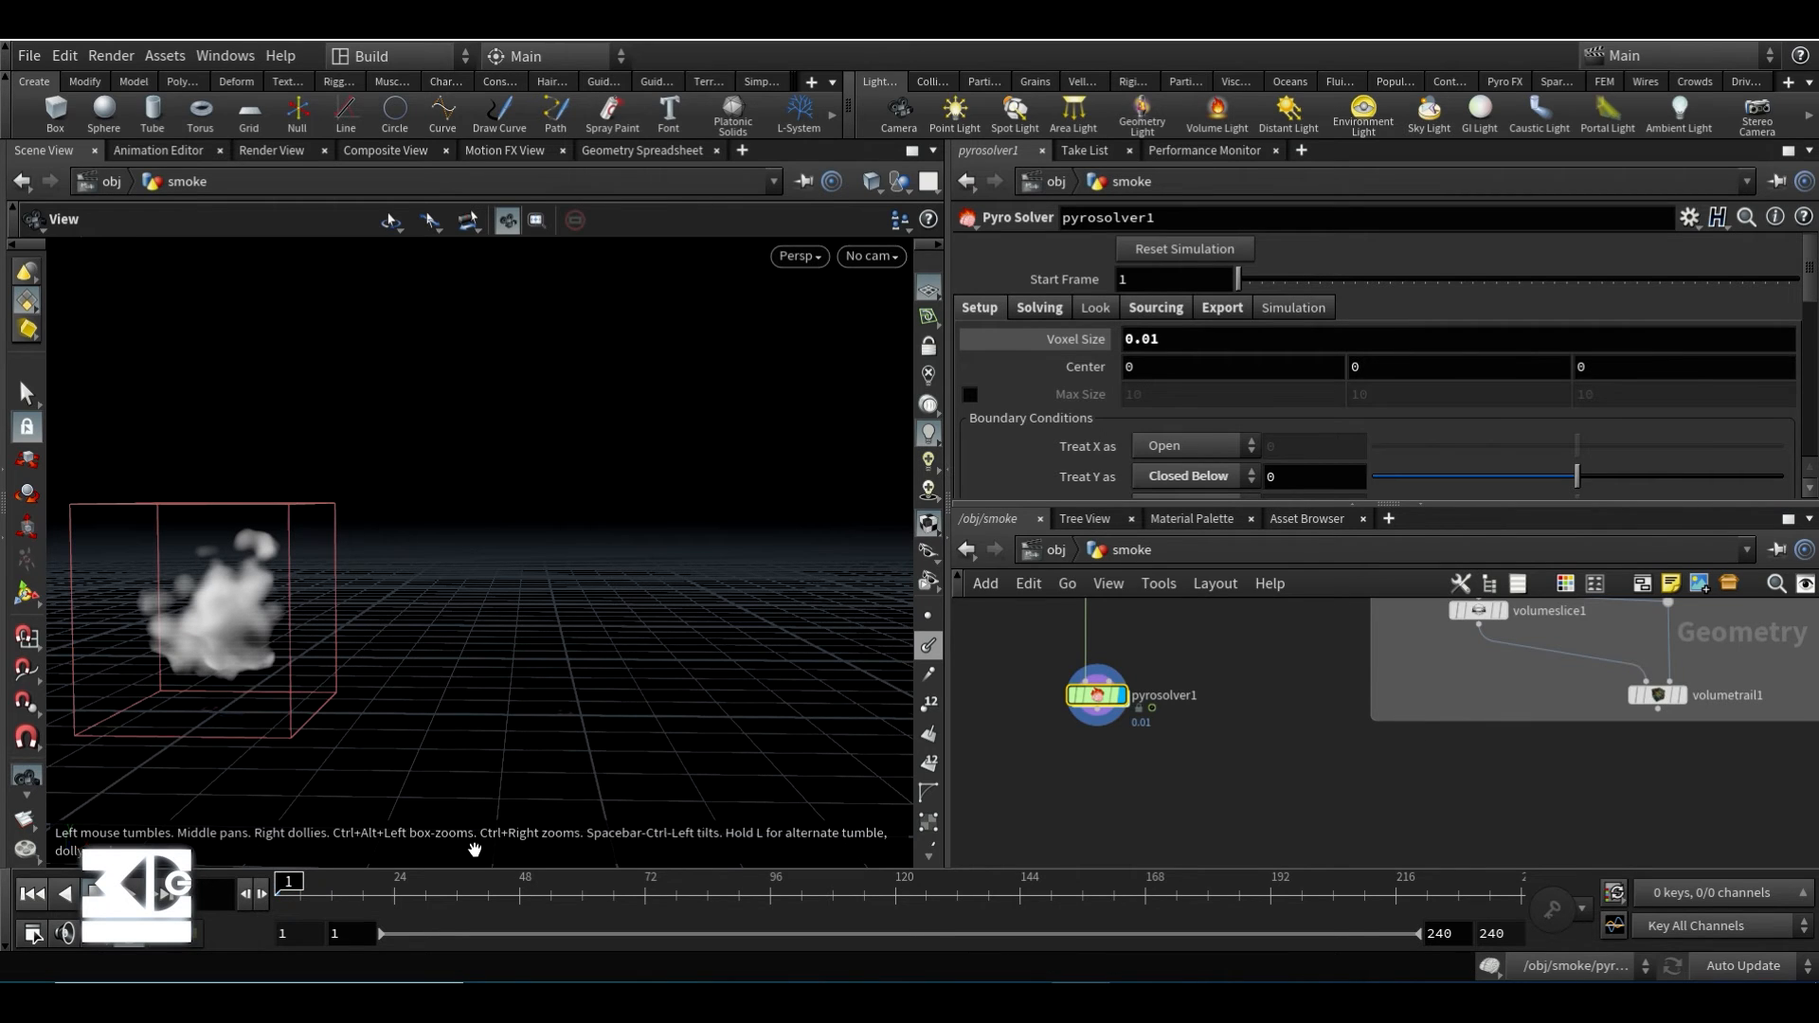
# - Set pyrosolver1's Voxel Size to 0.015 and check the node's information
pyautogui.click(1169, 338)
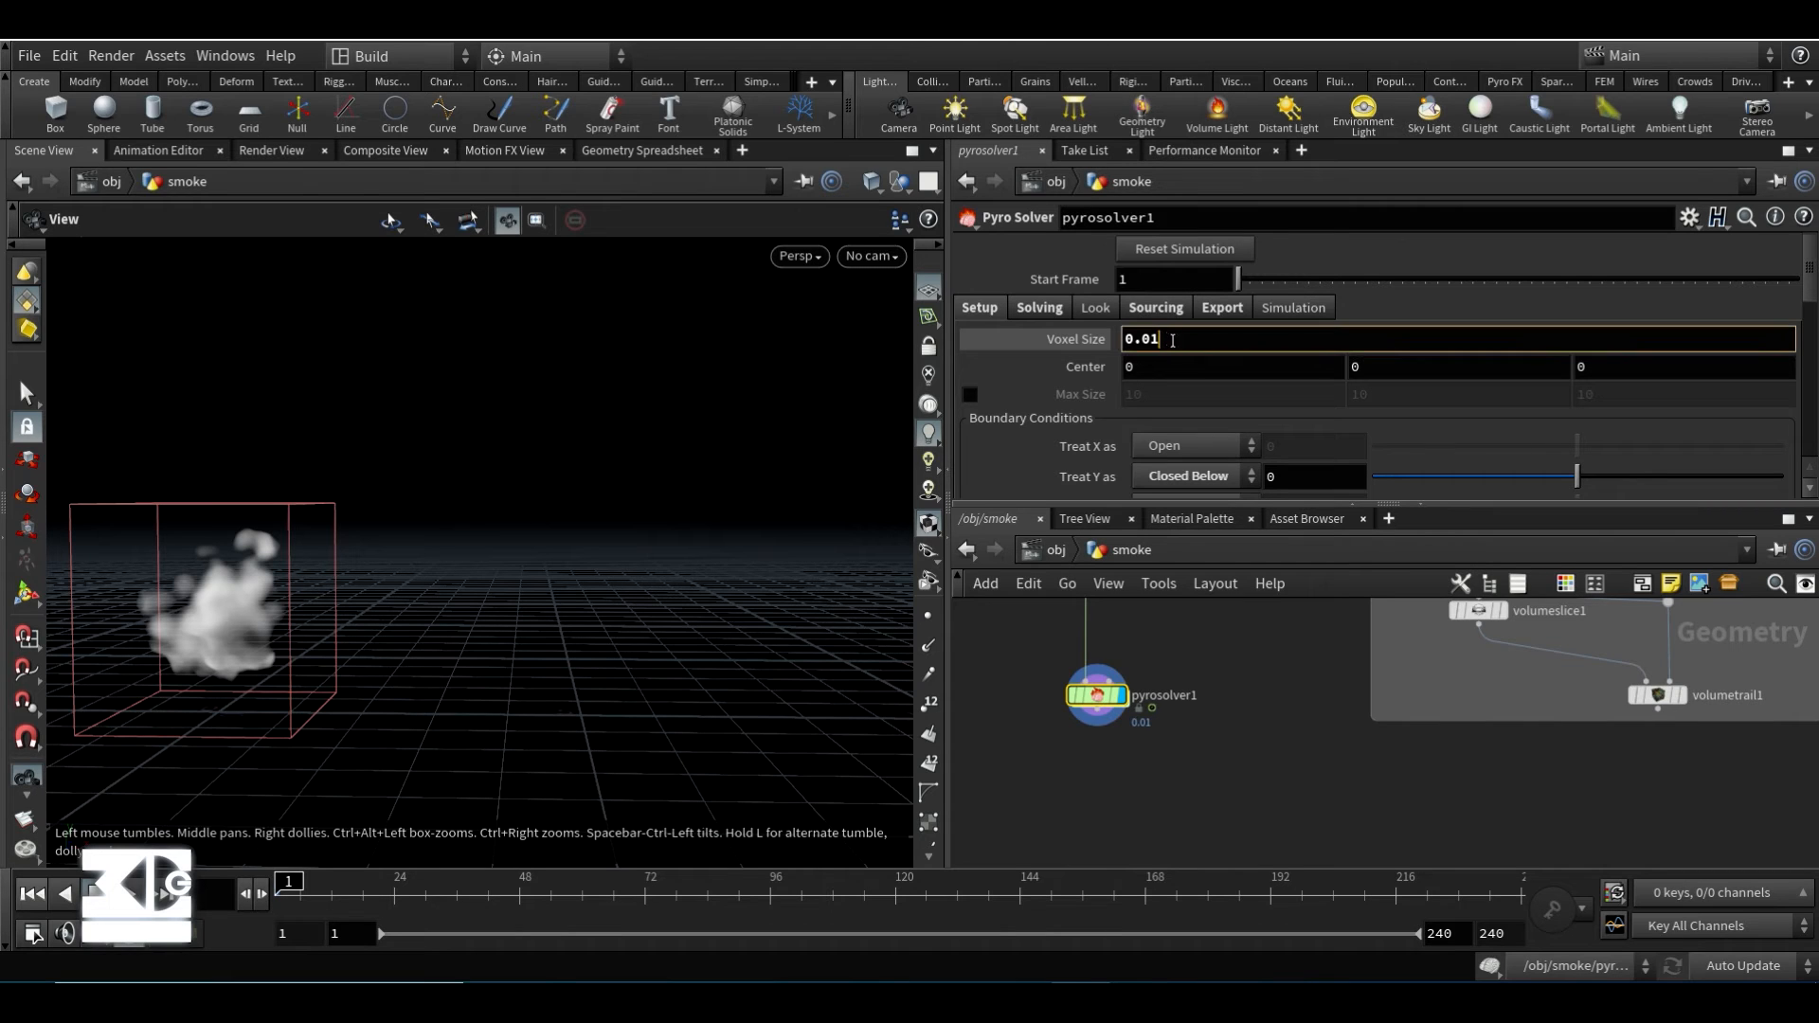
pyautogui.write('5')
pyautogui.press('Return')
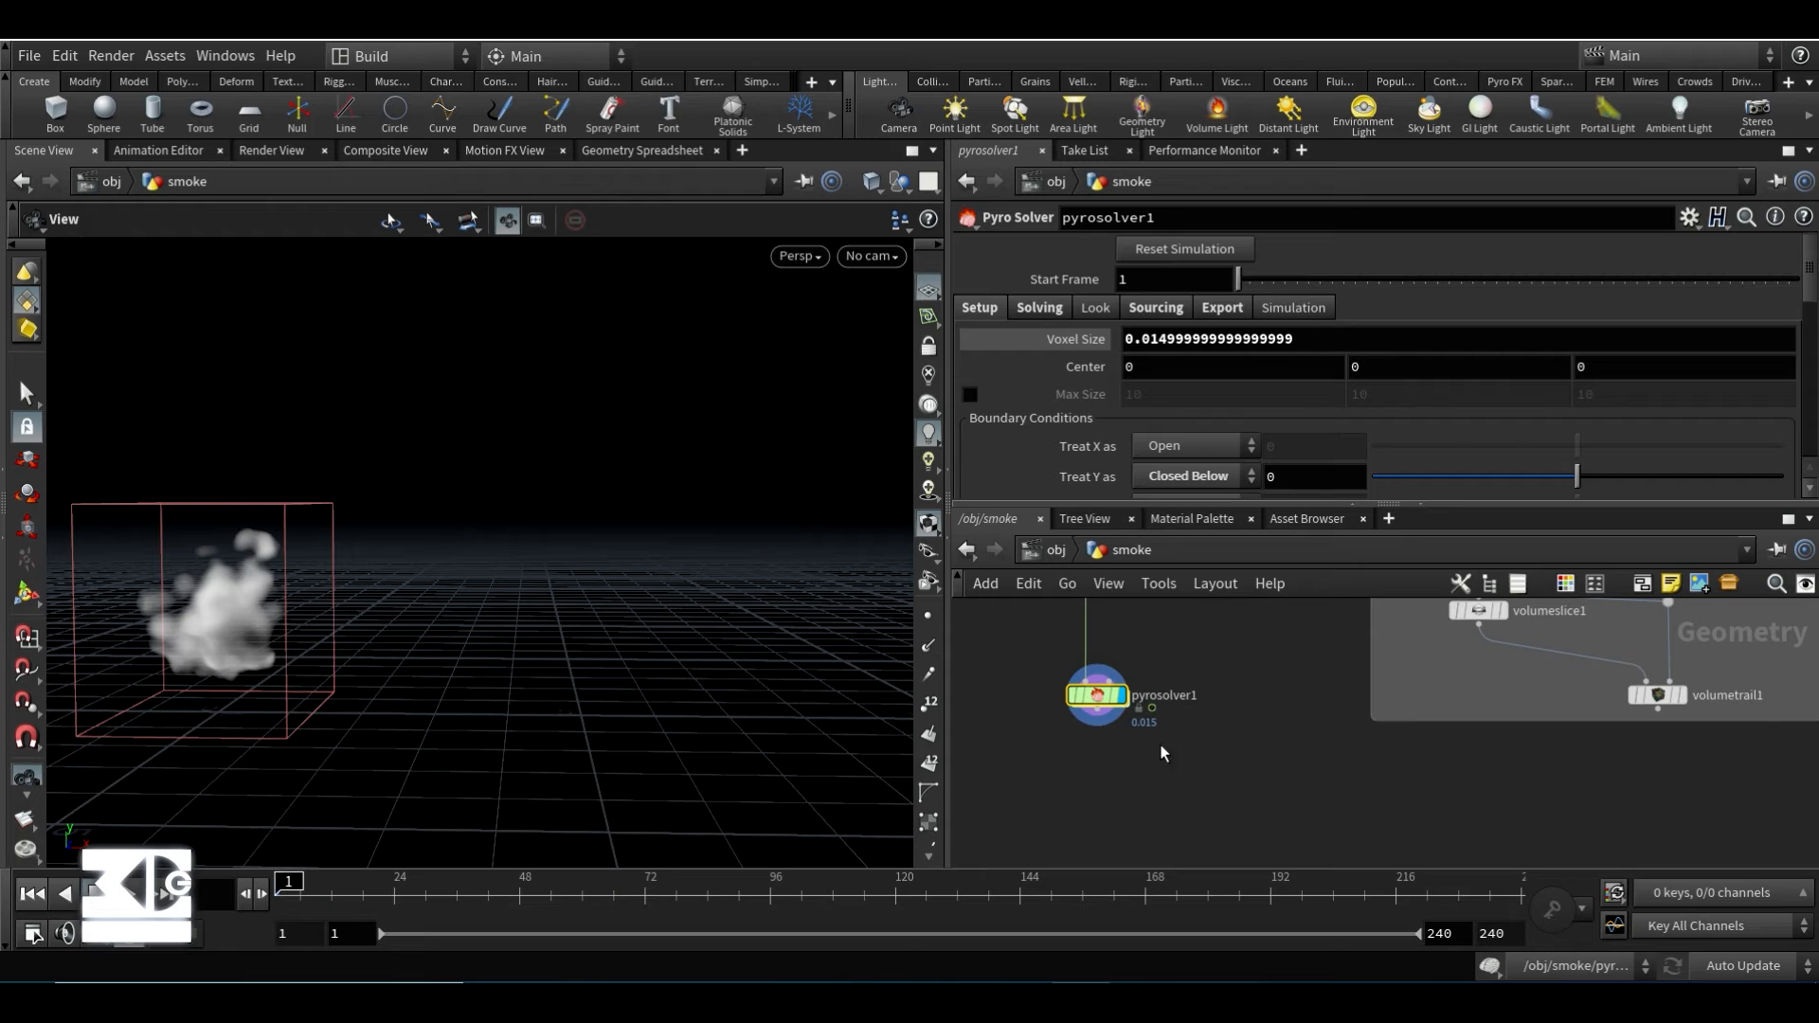
pyautogui.middleClick(1102, 698)
# - Set pyrosolver1's Voxel Size to 0.02 and check the node's information again
pyautogui.moveTo(1157, 339); pyautogui.dragTo(1428, 339)
pyautogui.press('BackSpace')
pyautogui.press('BackSpace')
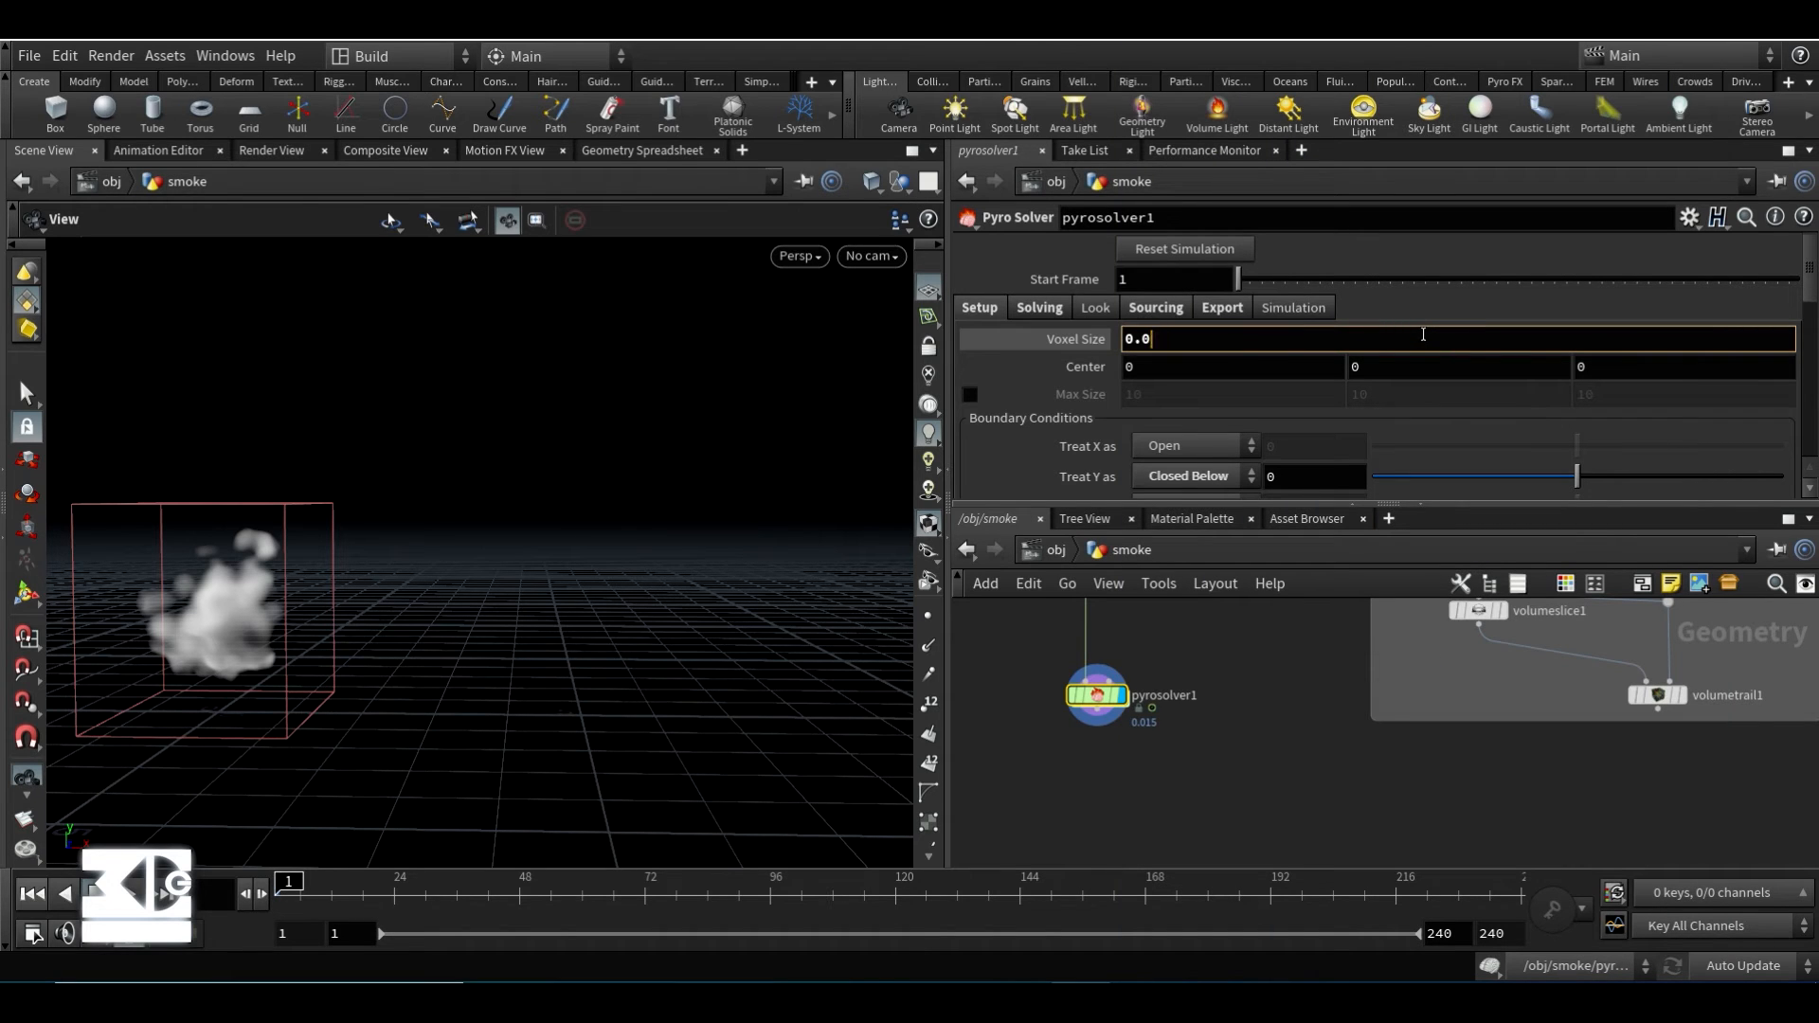
pyautogui.write('2')
pyautogui.press('Return')
pyautogui.moveTo(1104, 699)
pyautogui.moveTo(1104, 699); pyautogui.dragTo(1104, 698, button='middle')
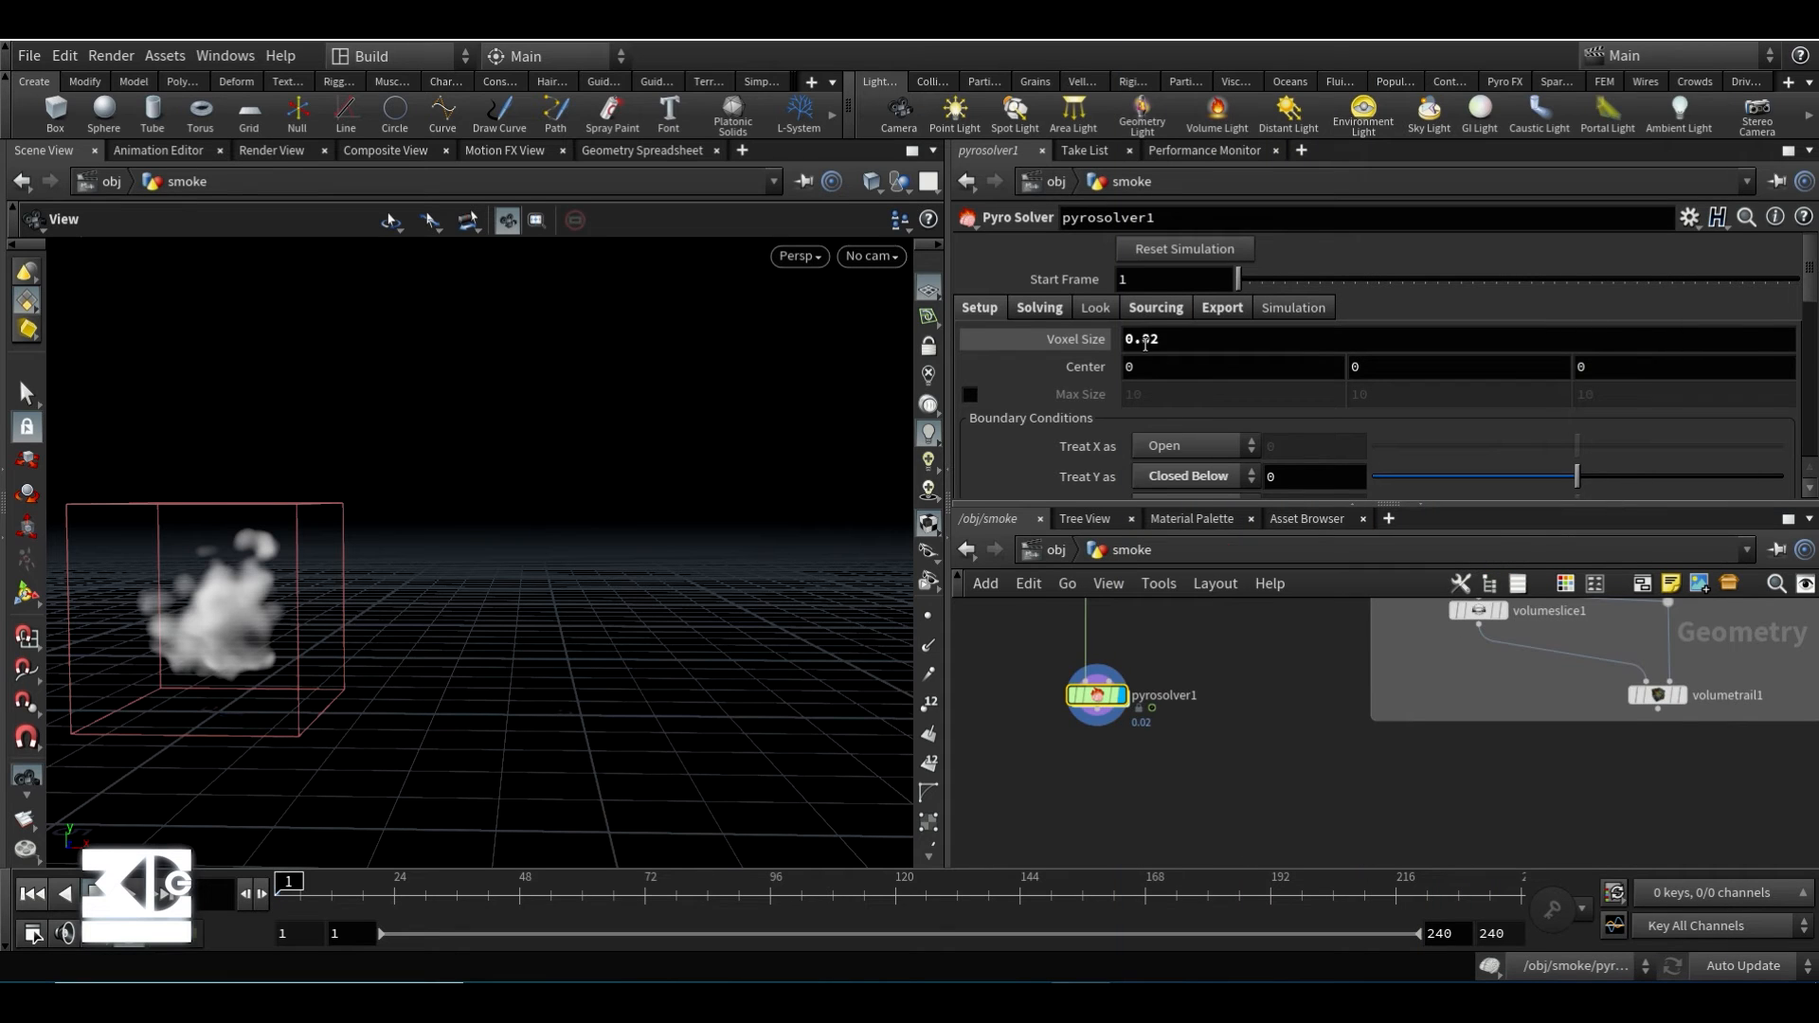
pyautogui.moveTo(1146, 339); pyautogui.dragTo(1208, 336)
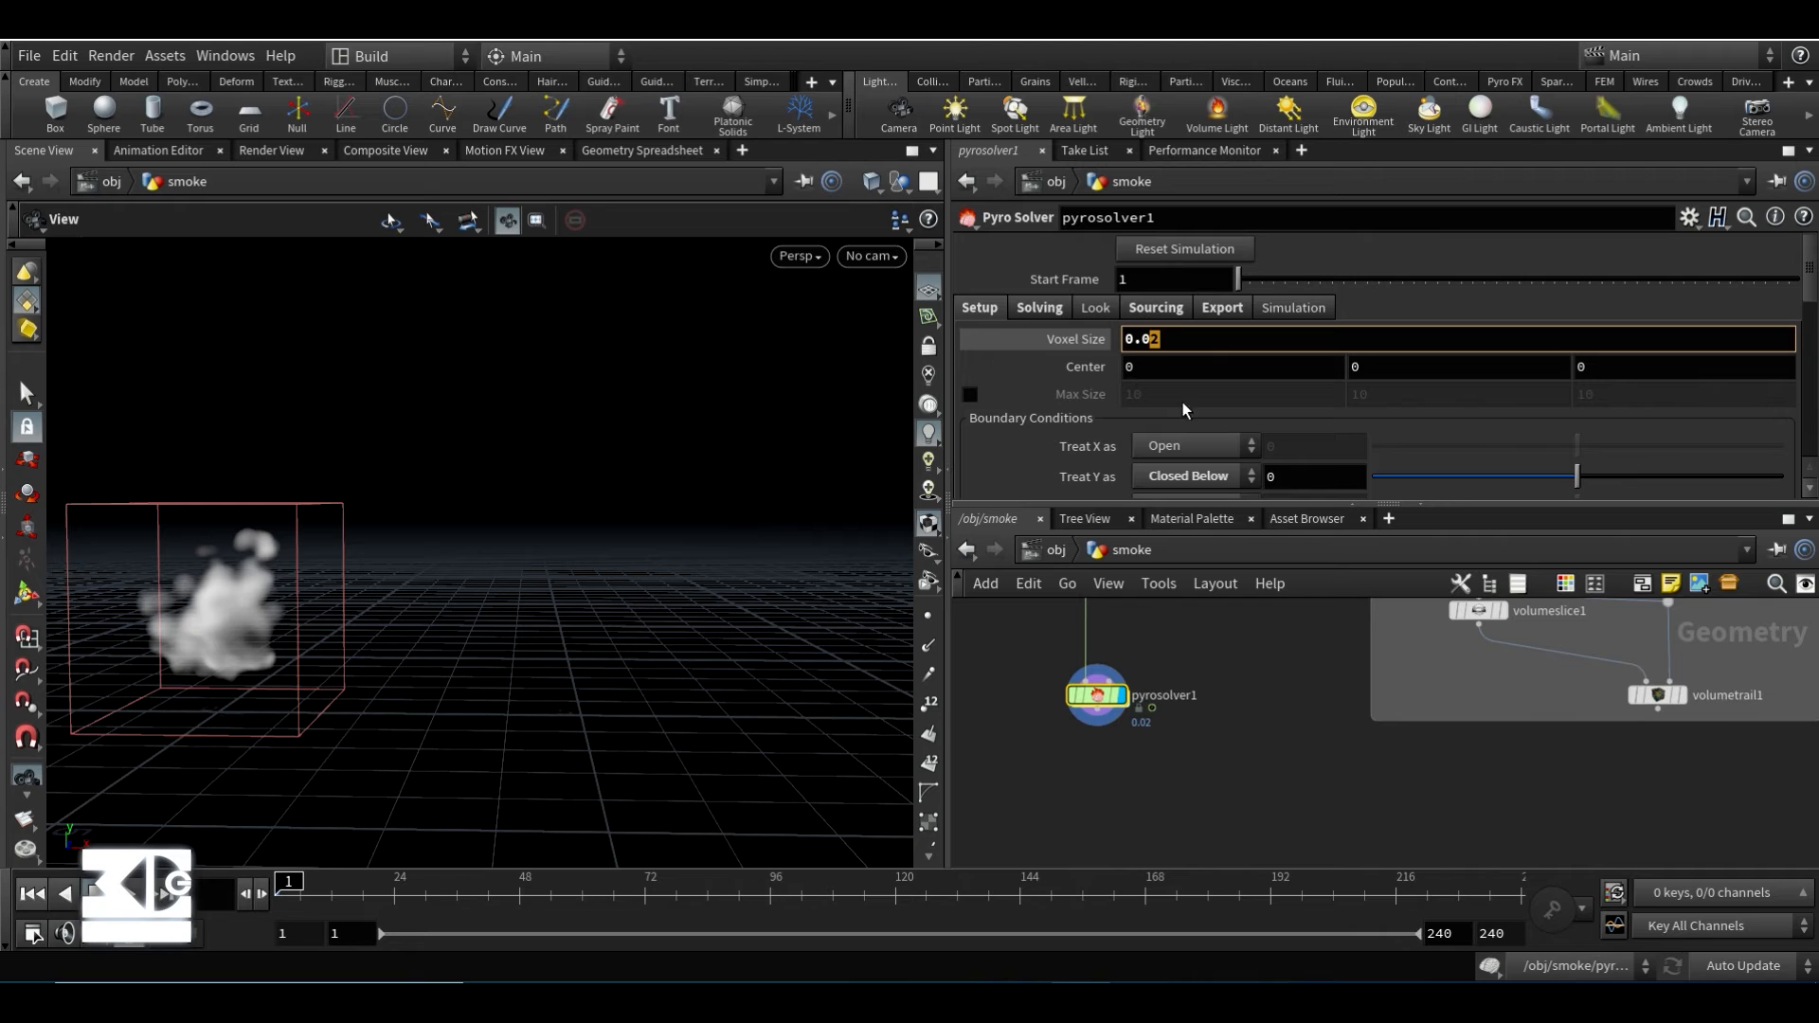
pyautogui.middleClick(1096, 696)
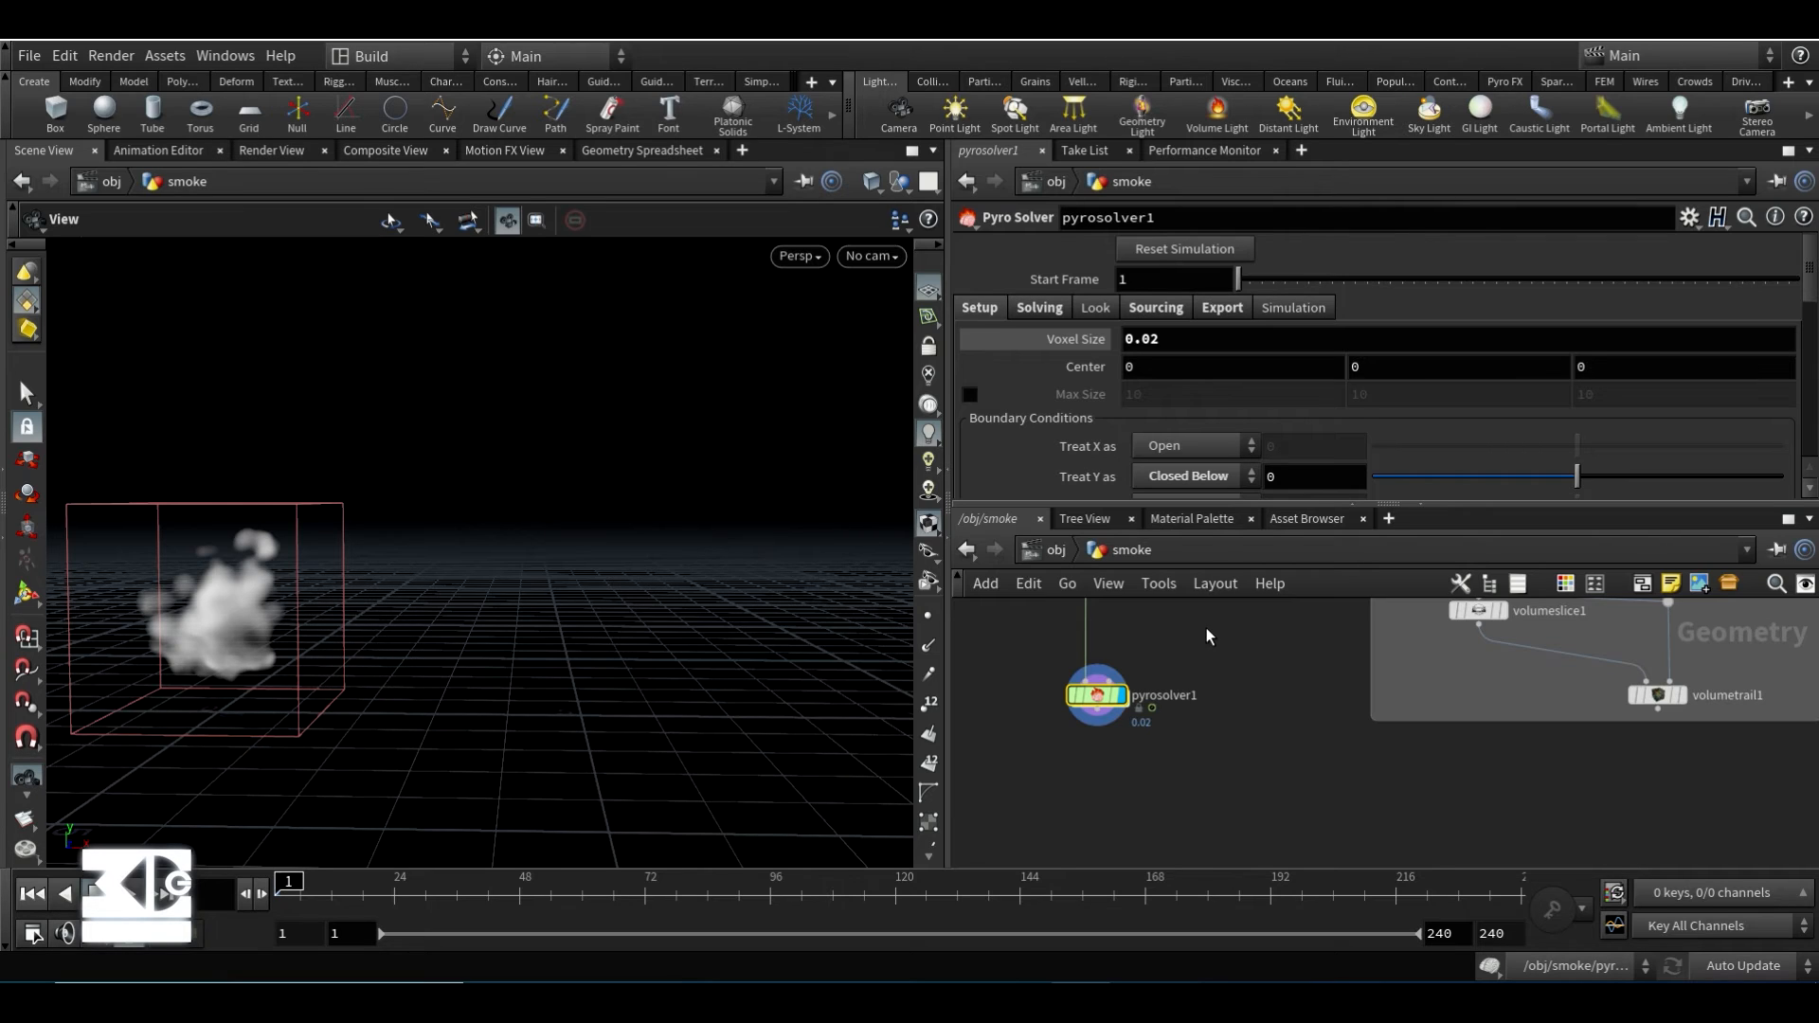
# - Add a File Cache node on the wire between volumerasterizeattributes1 and pyrosolver1
pyautogui.moveTo(1224, 675); pyautogui.dragTo(1267, 770, button='middle')
pyautogui.scroll(-1, 1272, 759)
pyautogui.click(1264, 741)
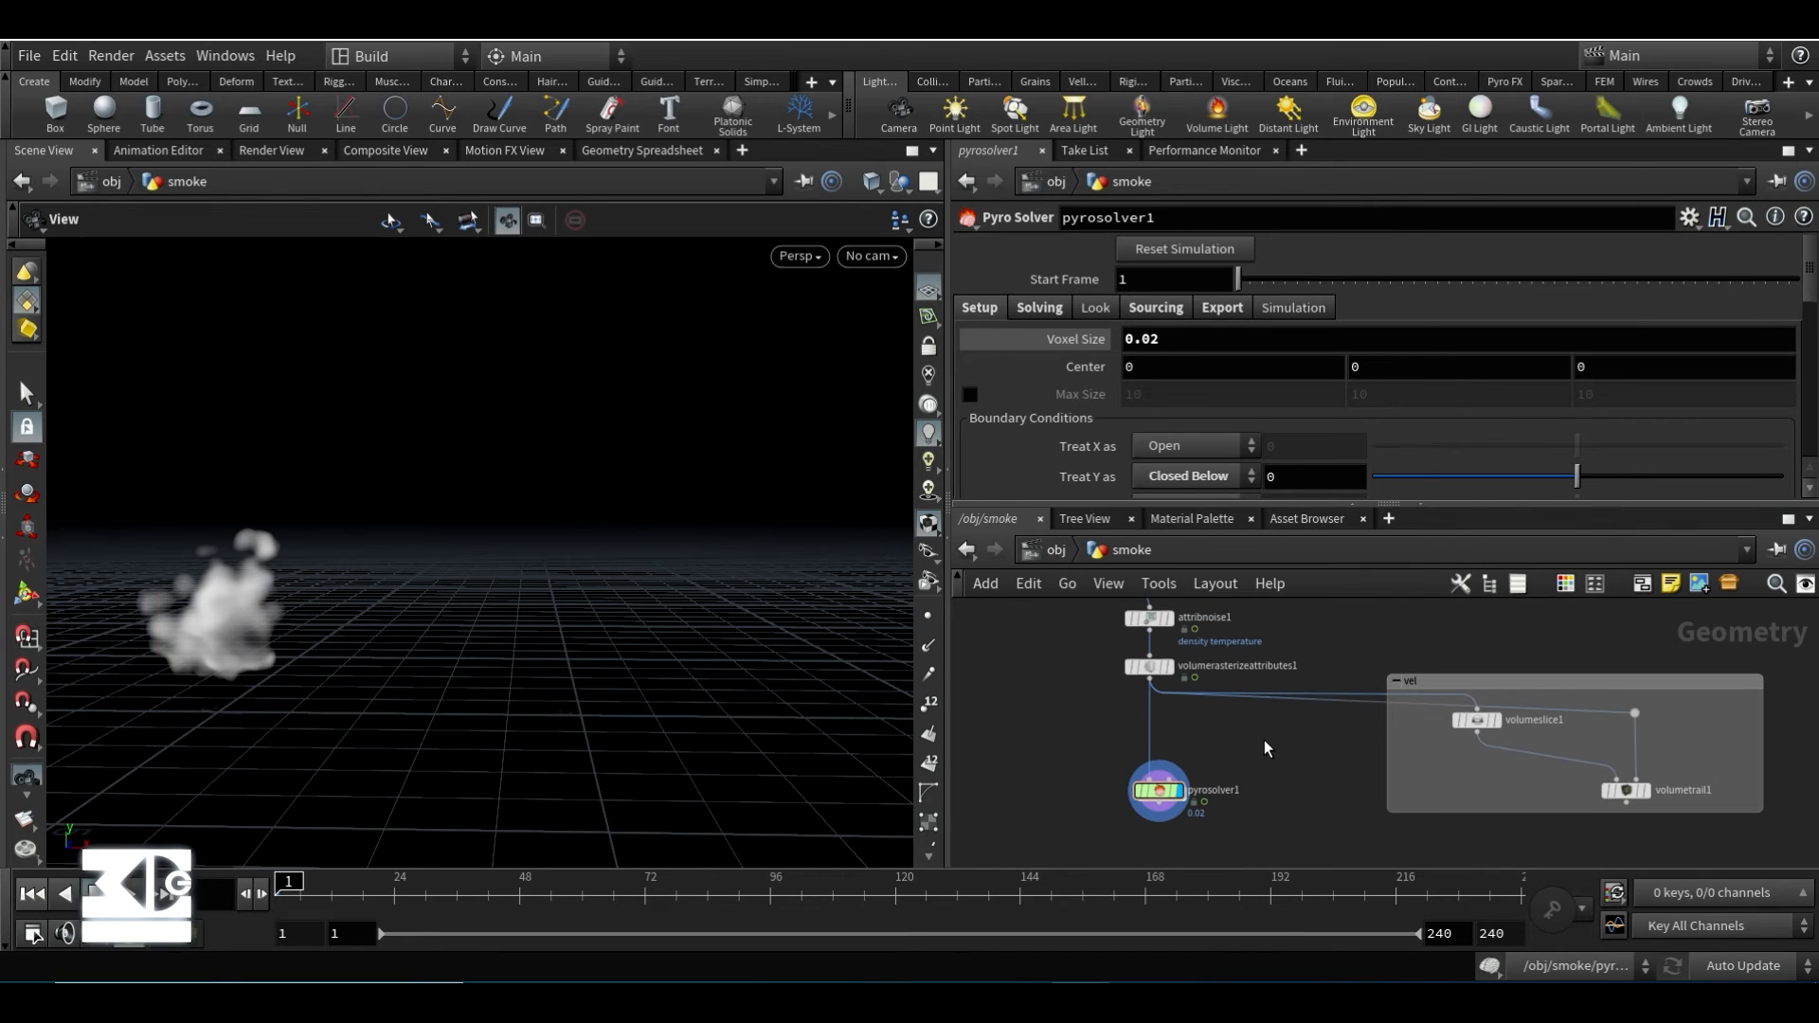
pyautogui.press('Tab')
pyautogui.write('file')
pyautogui.press('Return')
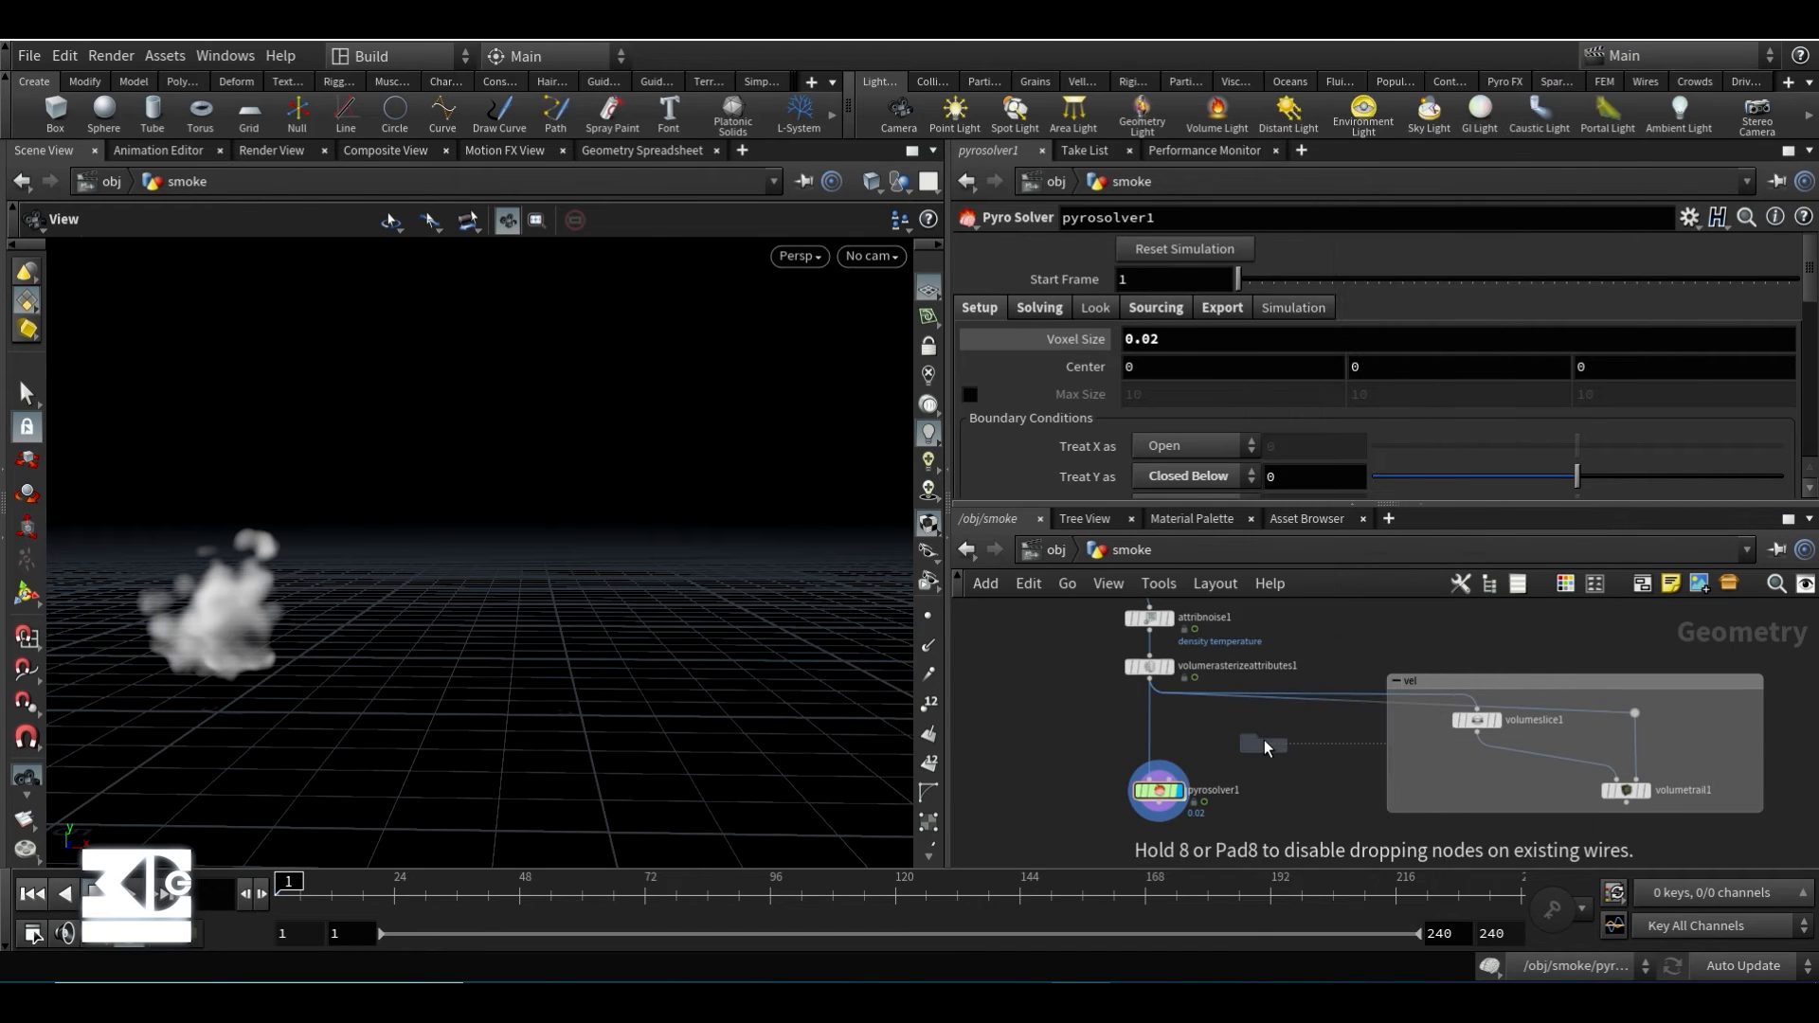
pyautogui.click(1150, 727)
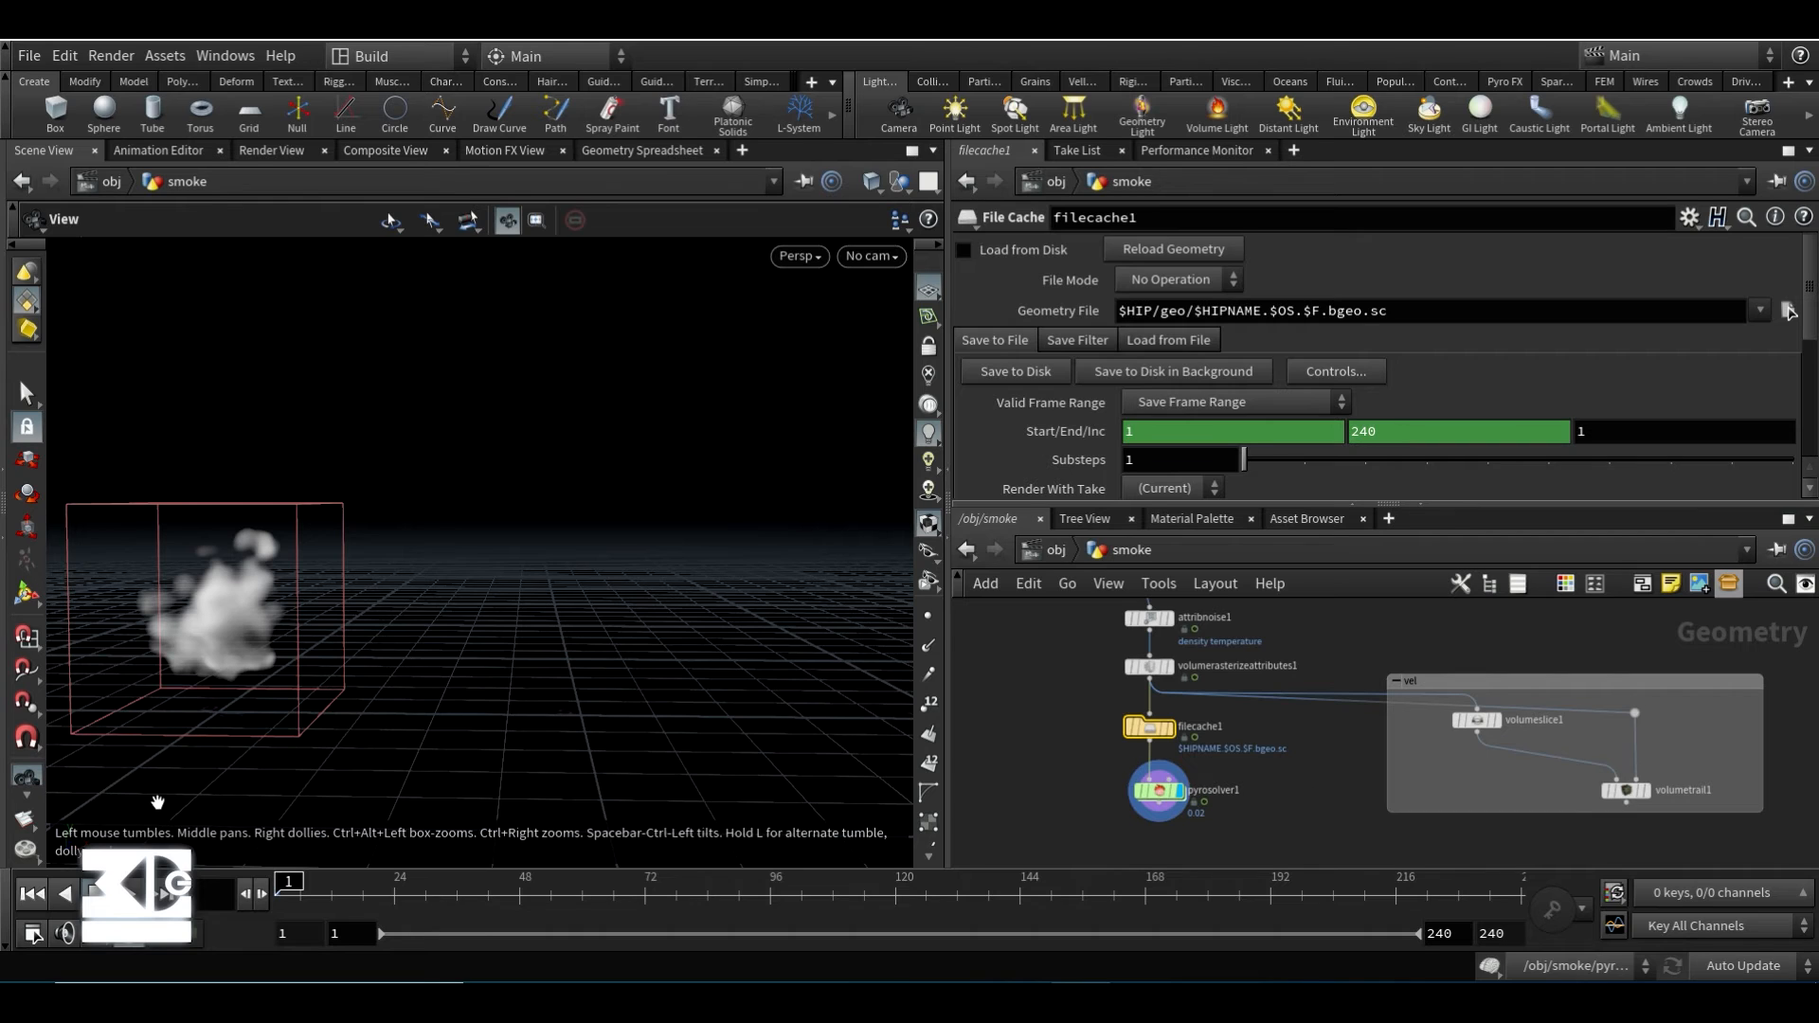
# - Set both the playback range end and the global animation end frame to 120
pyautogui.moveTo(1456, 934); pyautogui.dragTo(1338, 951)
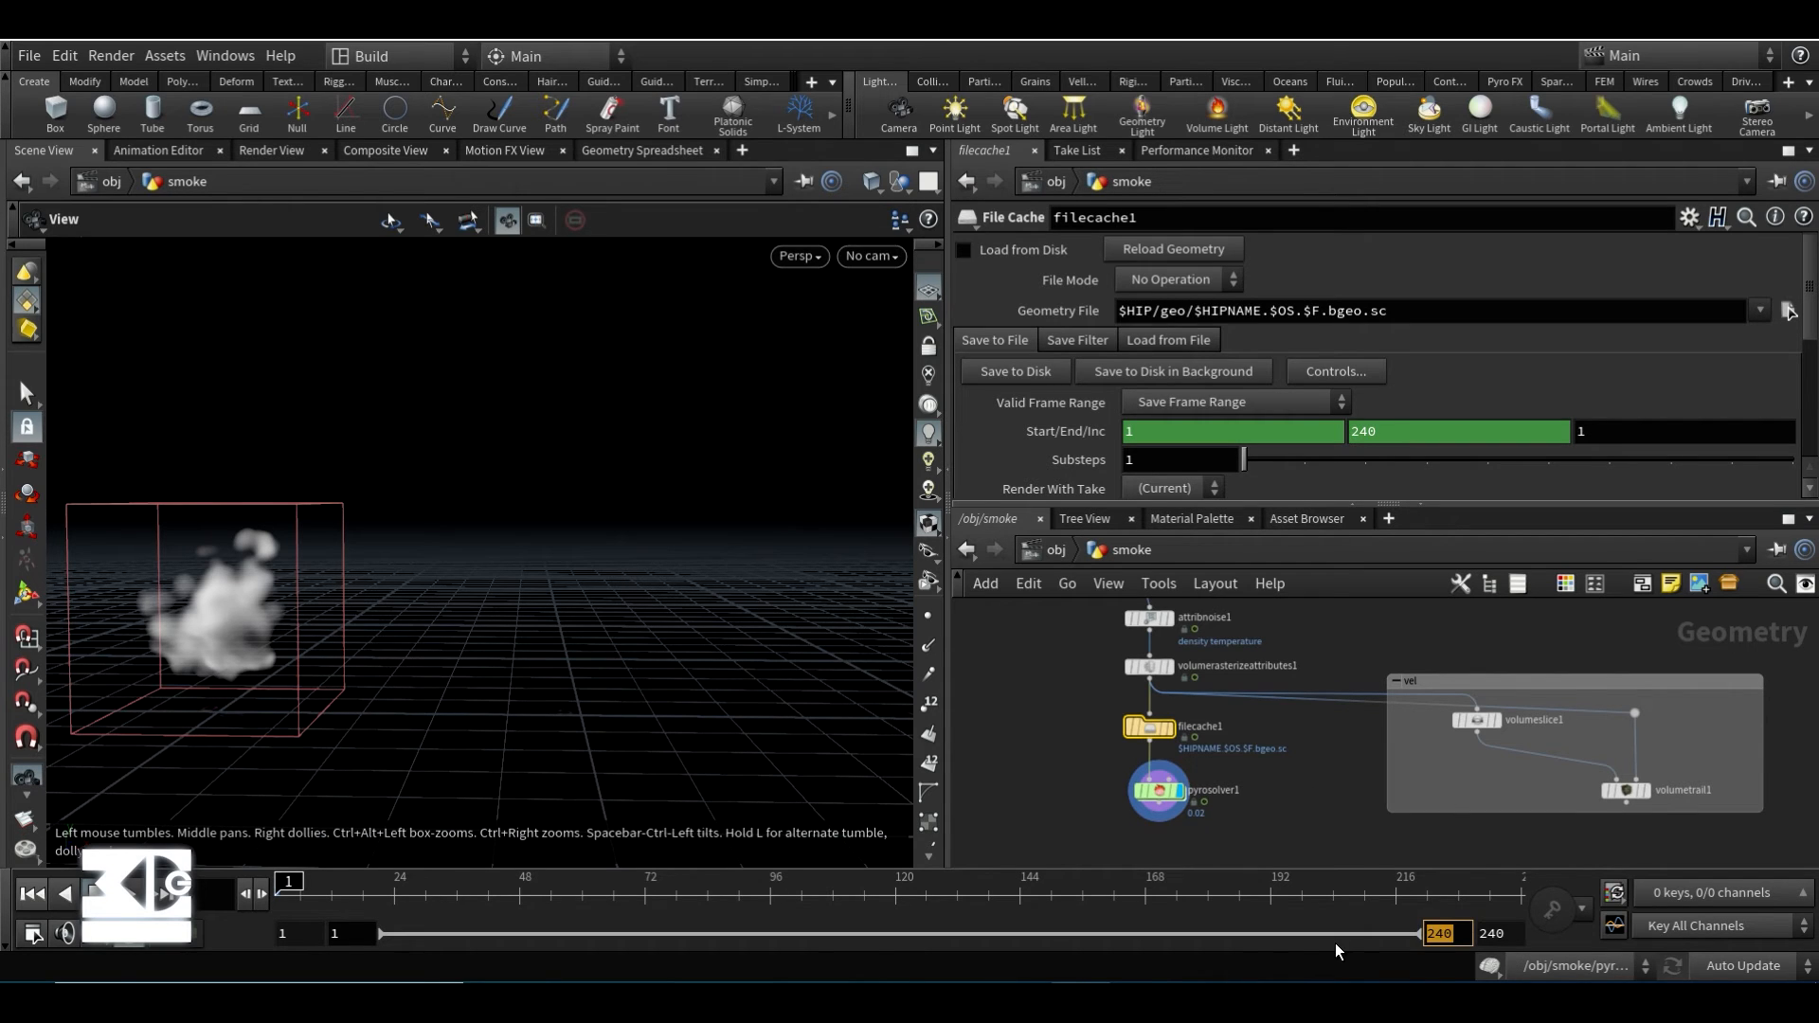
pyautogui.write('120')
pyautogui.press('Return')
pyautogui.doubleClick(1485, 936)
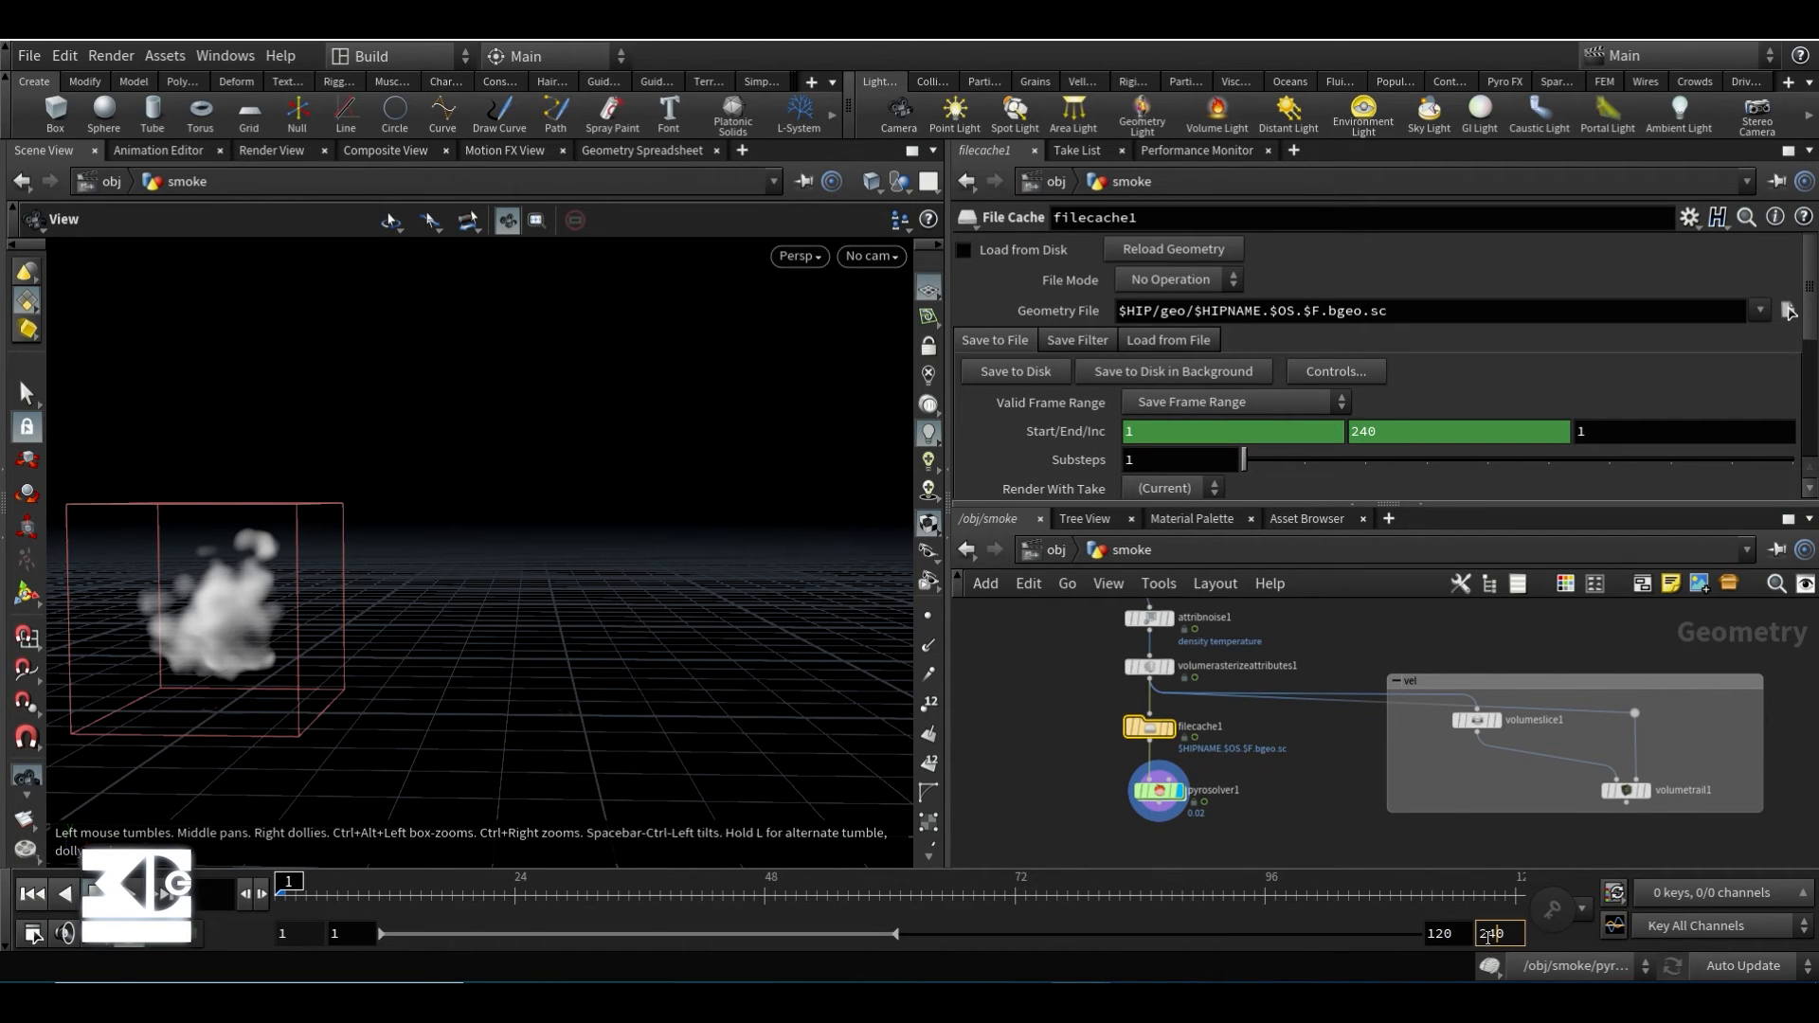
pyautogui.write('6')
pyautogui.write('120')
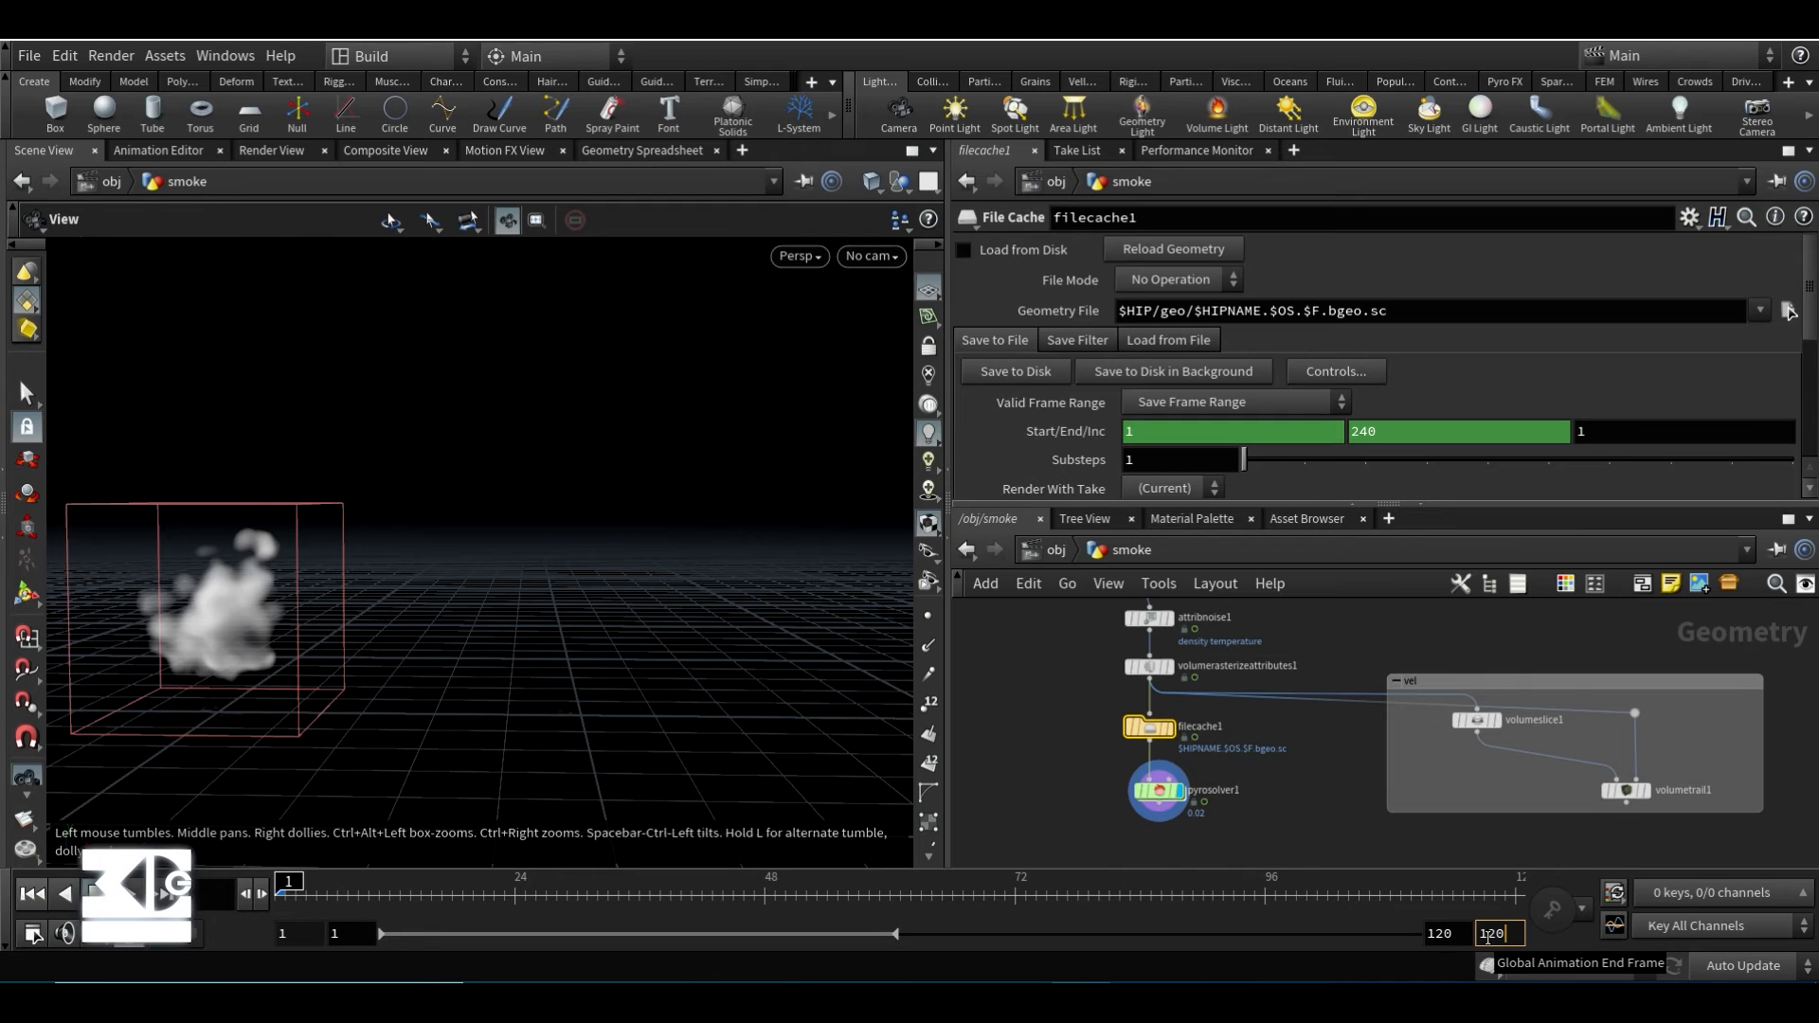
pyautogui.press('Return')
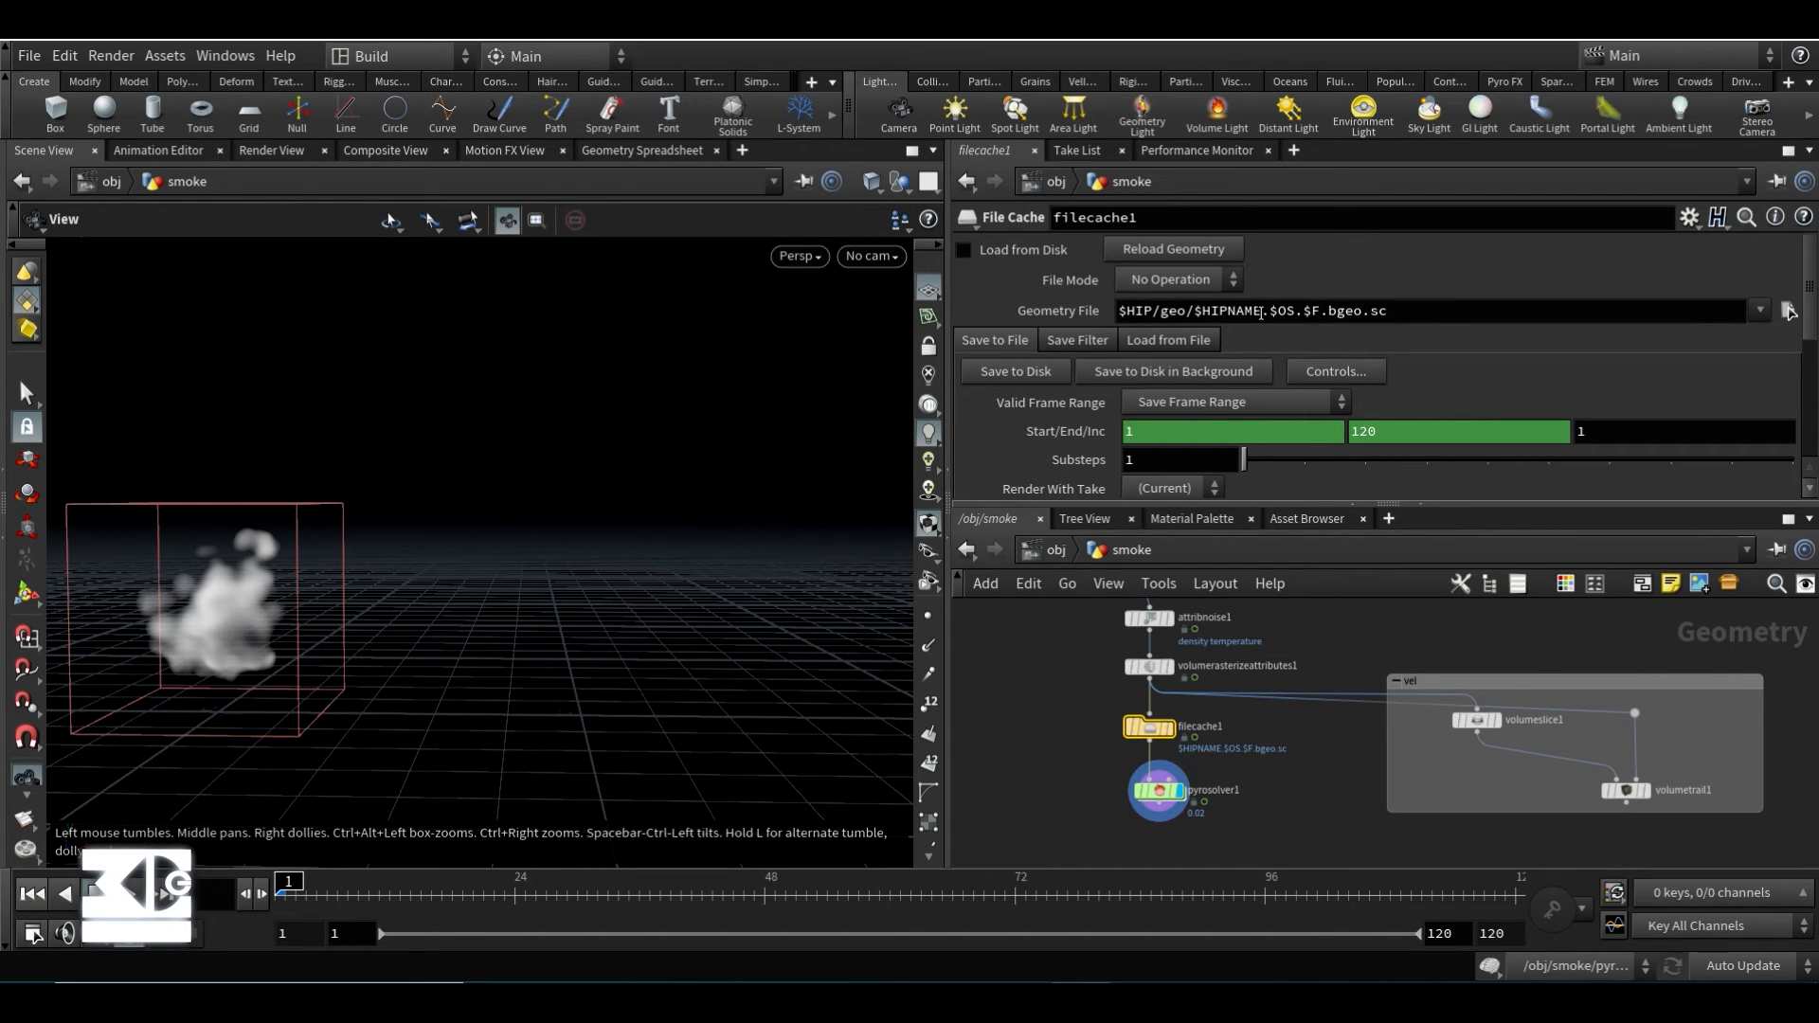
# - Replace $HIPNAME with smoke01 in filecache1's Geometry File path, giving $HIP/geo/smoke01.$OS.$F.bgeo.sc
pyautogui.moveTo(1261, 312); pyautogui.dragTo(1193, 312)
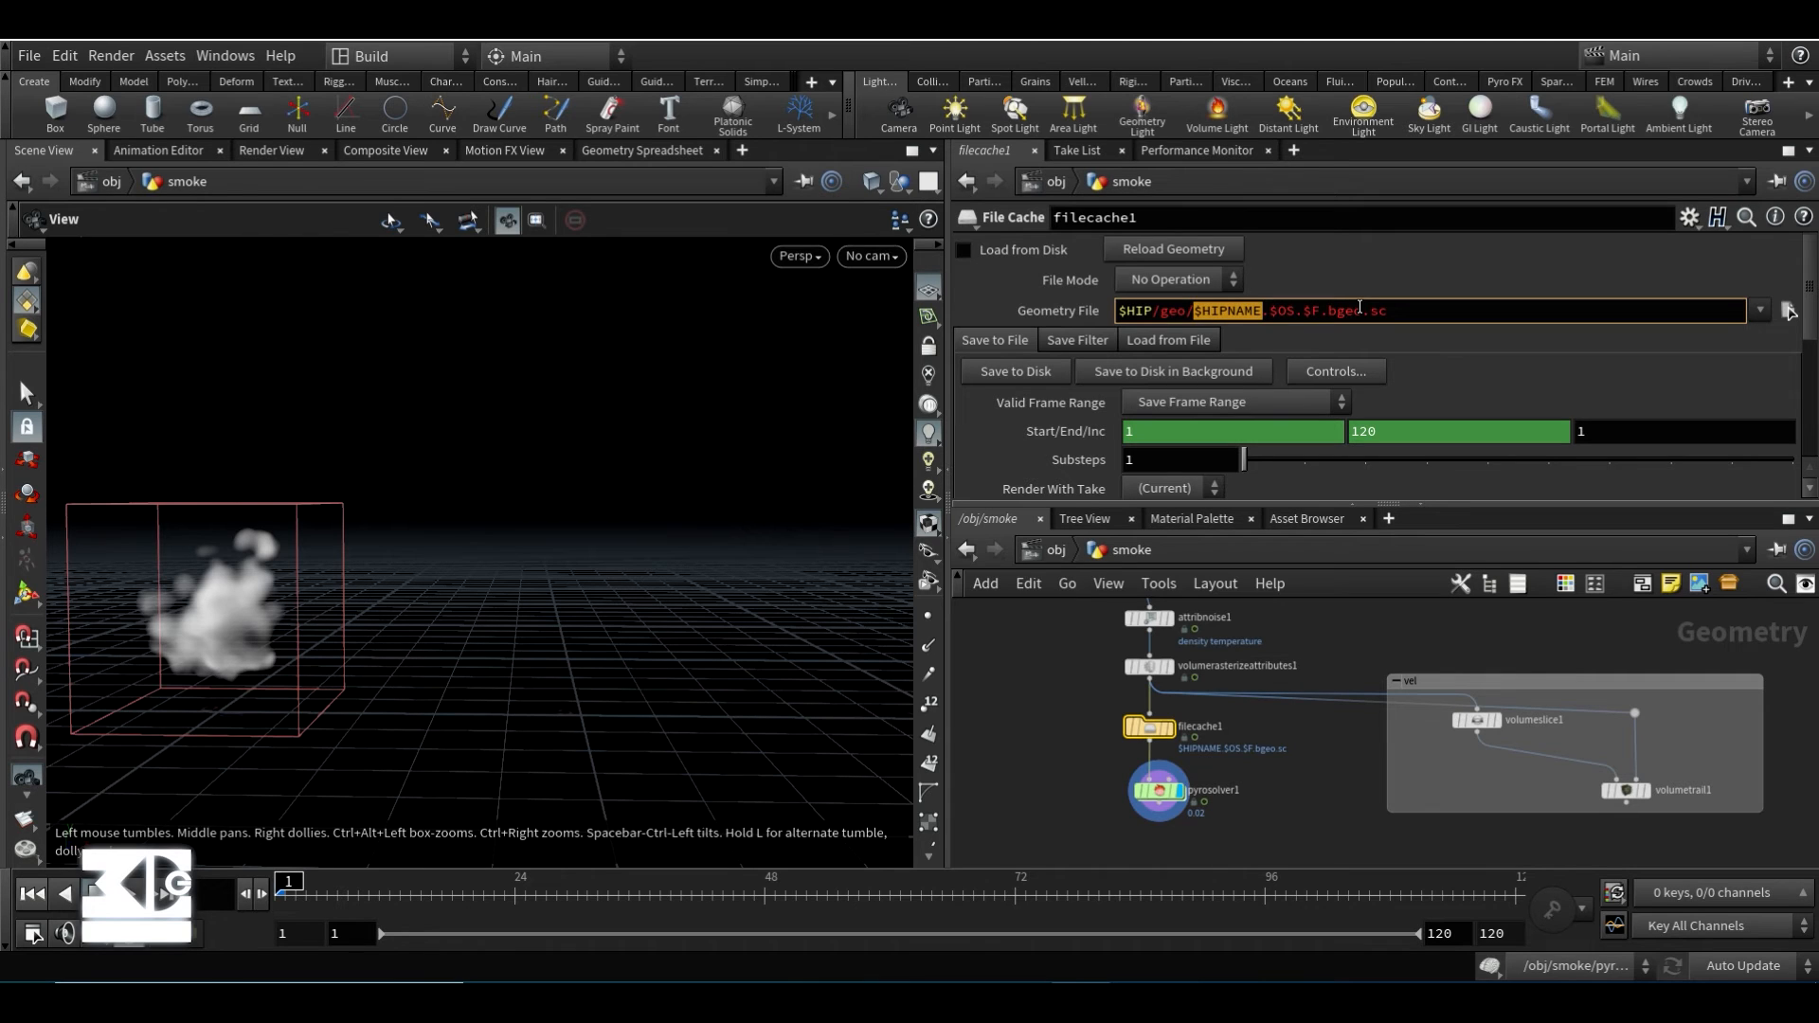
pyautogui.write('smoke01')
pyautogui.click(1351, 640)
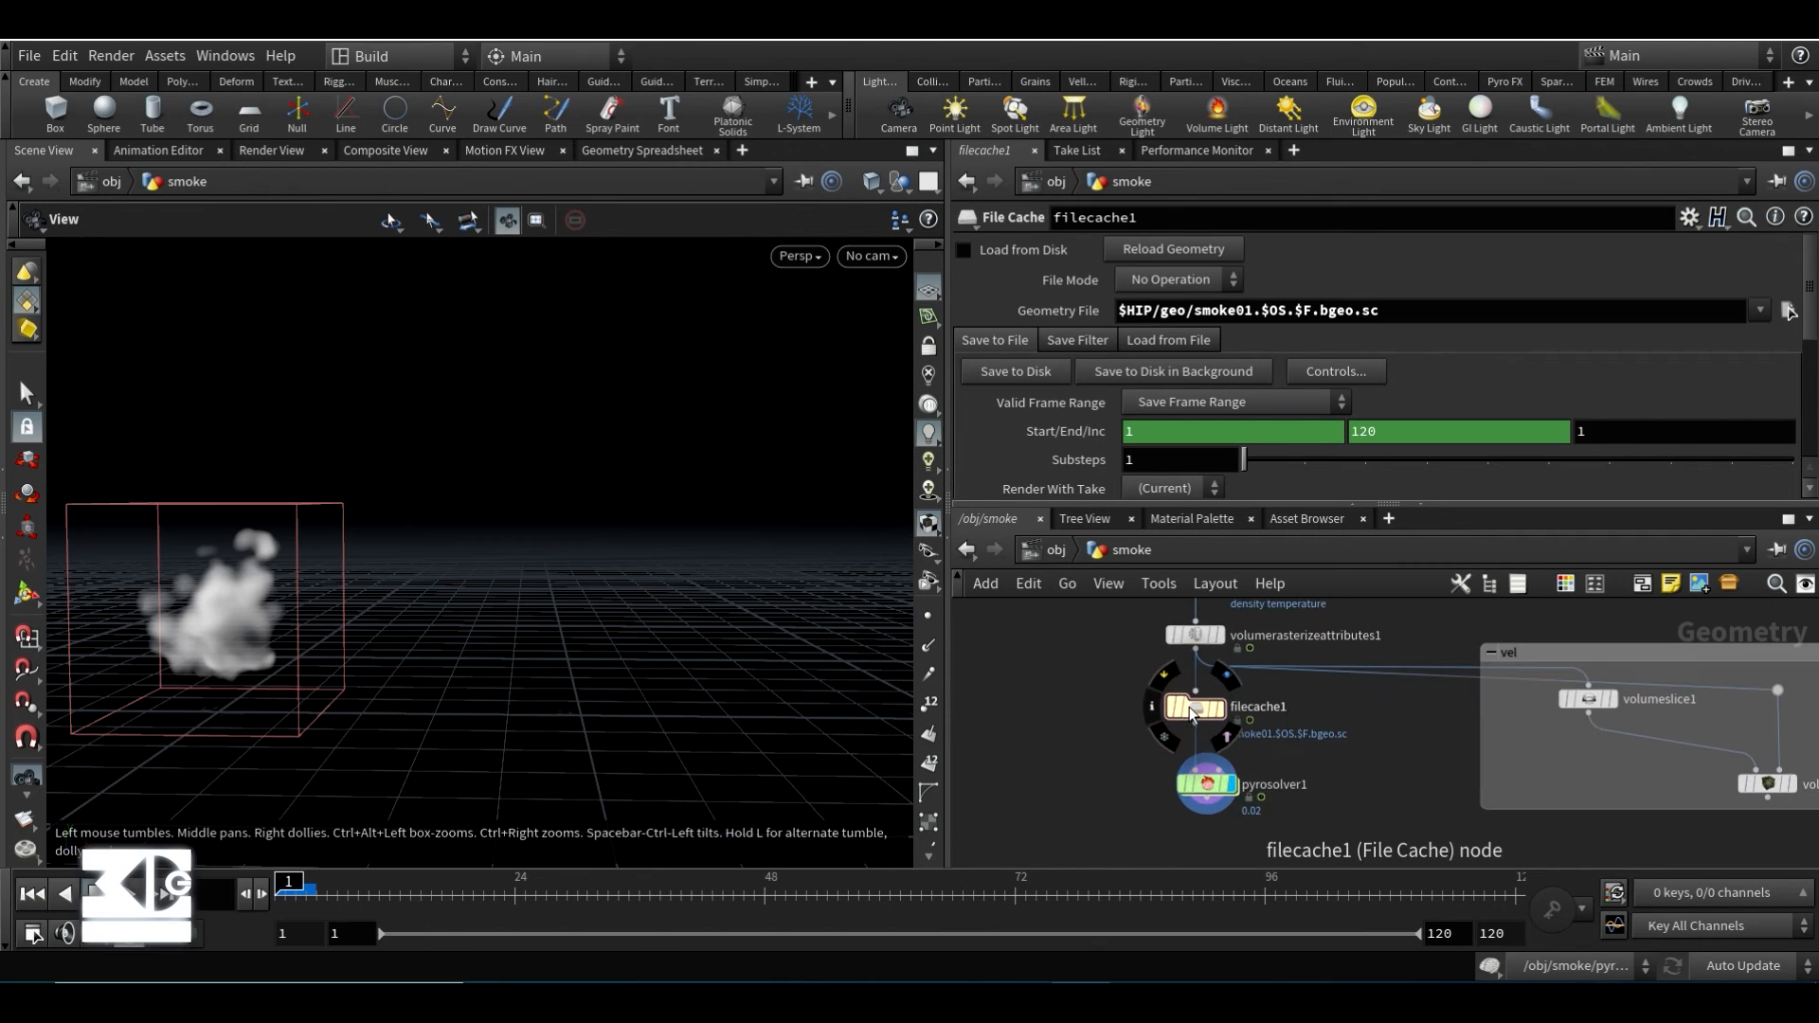
# - Detach filecache1 from above pyrosolver1, connect it below the solver and make it the displayed node
pyautogui.moveTo(1190, 707); pyautogui.dragTo(1071, 792)
pyautogui.scroll(1, 1092, 701)
pyautogui.moveTo(1093, 690); pyautogui.dragTo(1078, 662, button='middle')
pyautogui.scroll(-2, 1078, 662)
pyautogui.moveTo(1071, 742); pyautogui.dragTo(1178, 817)
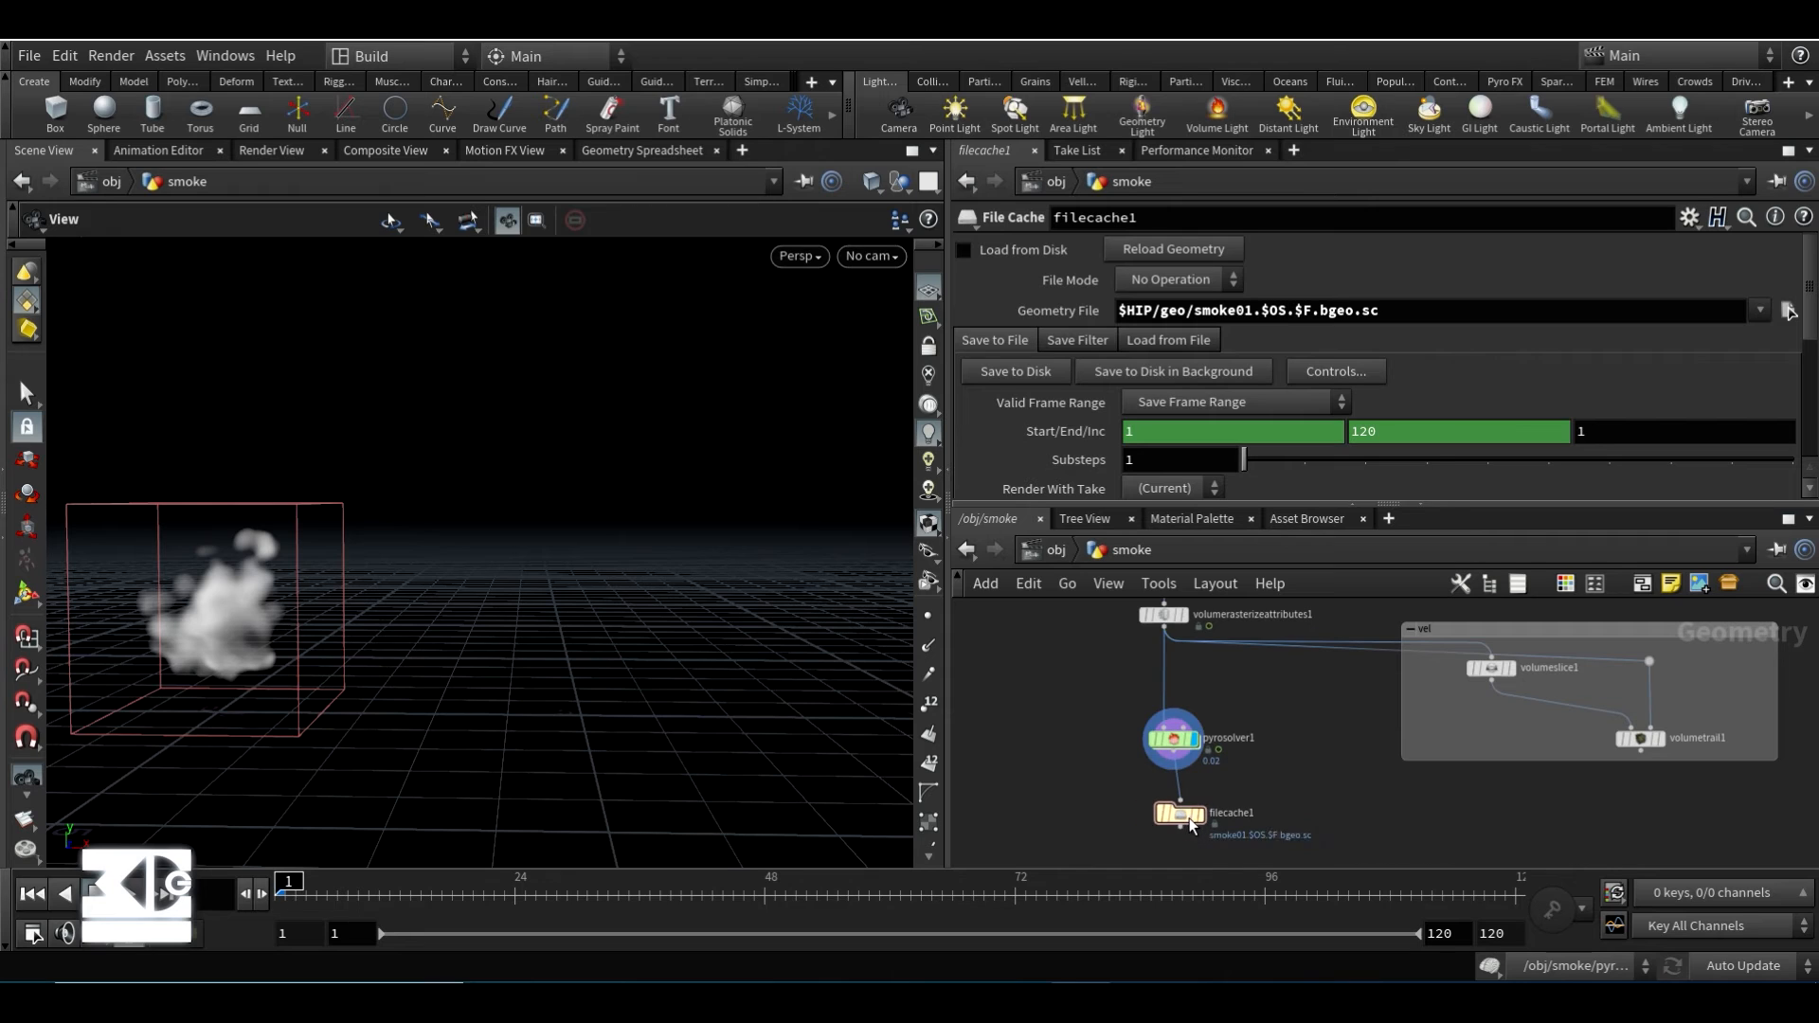
pyautogui.click(1192, 814)
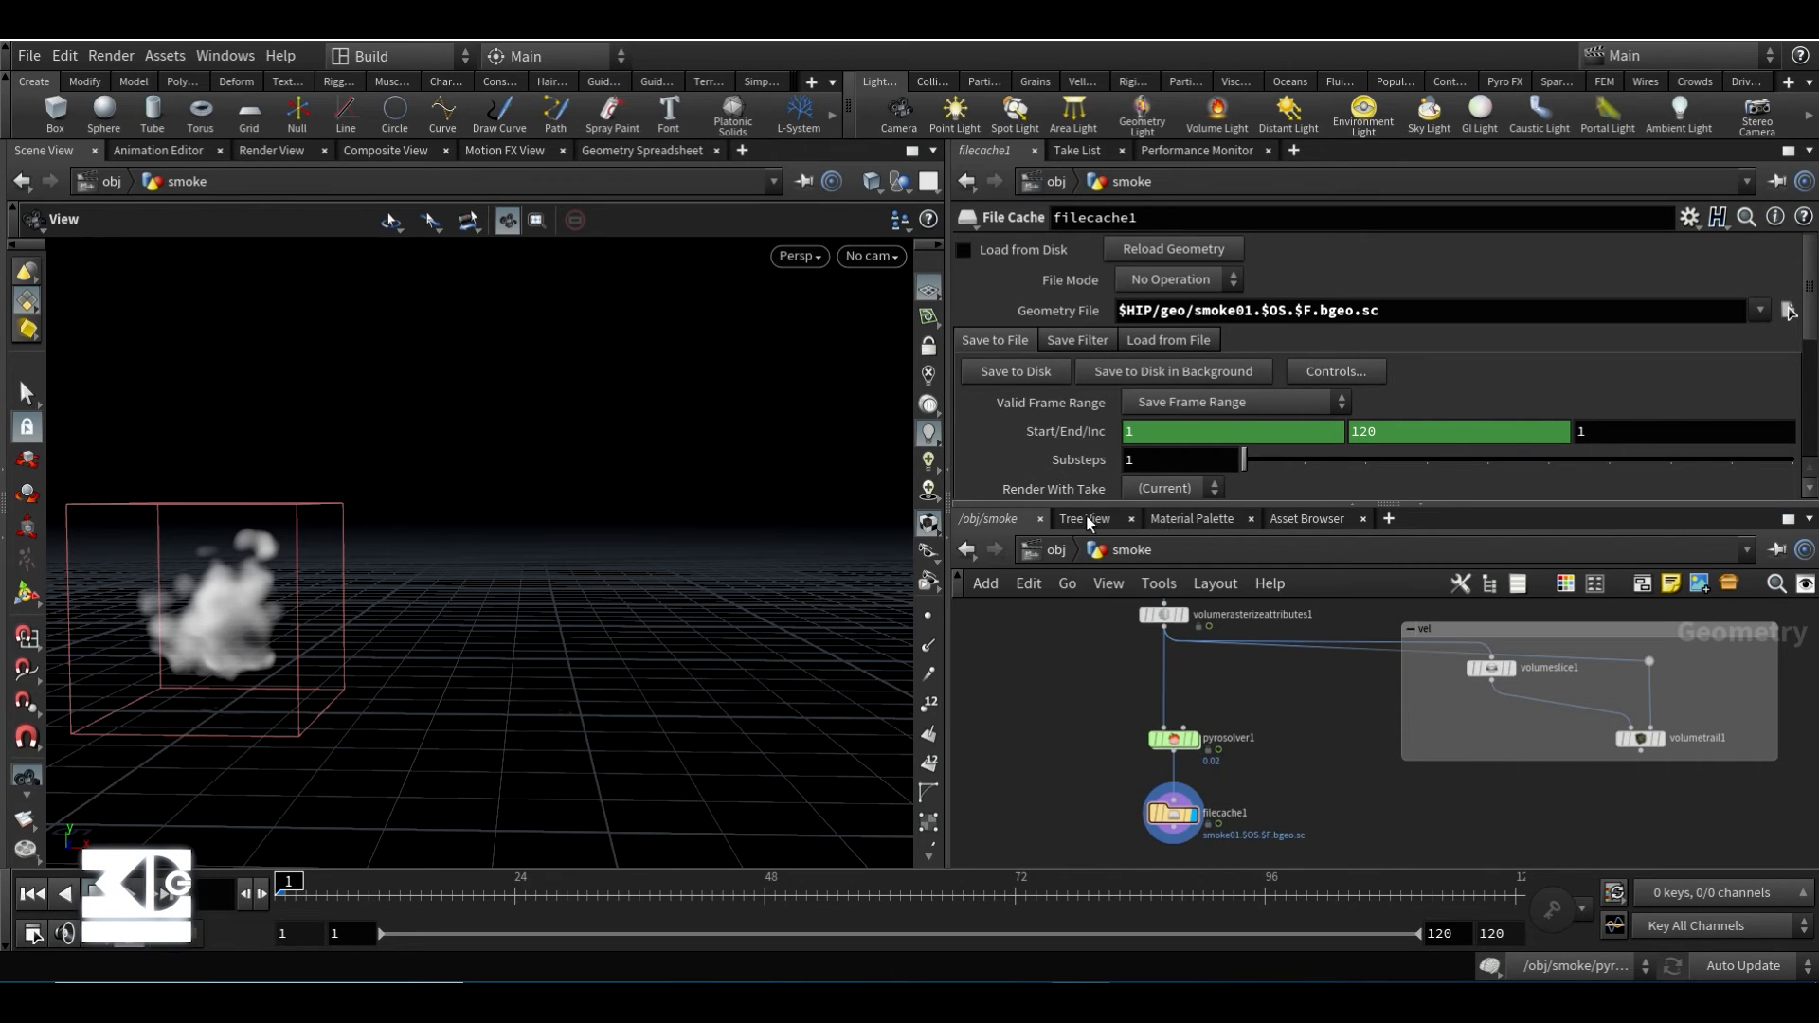
pyautogui.click(1021, 371)
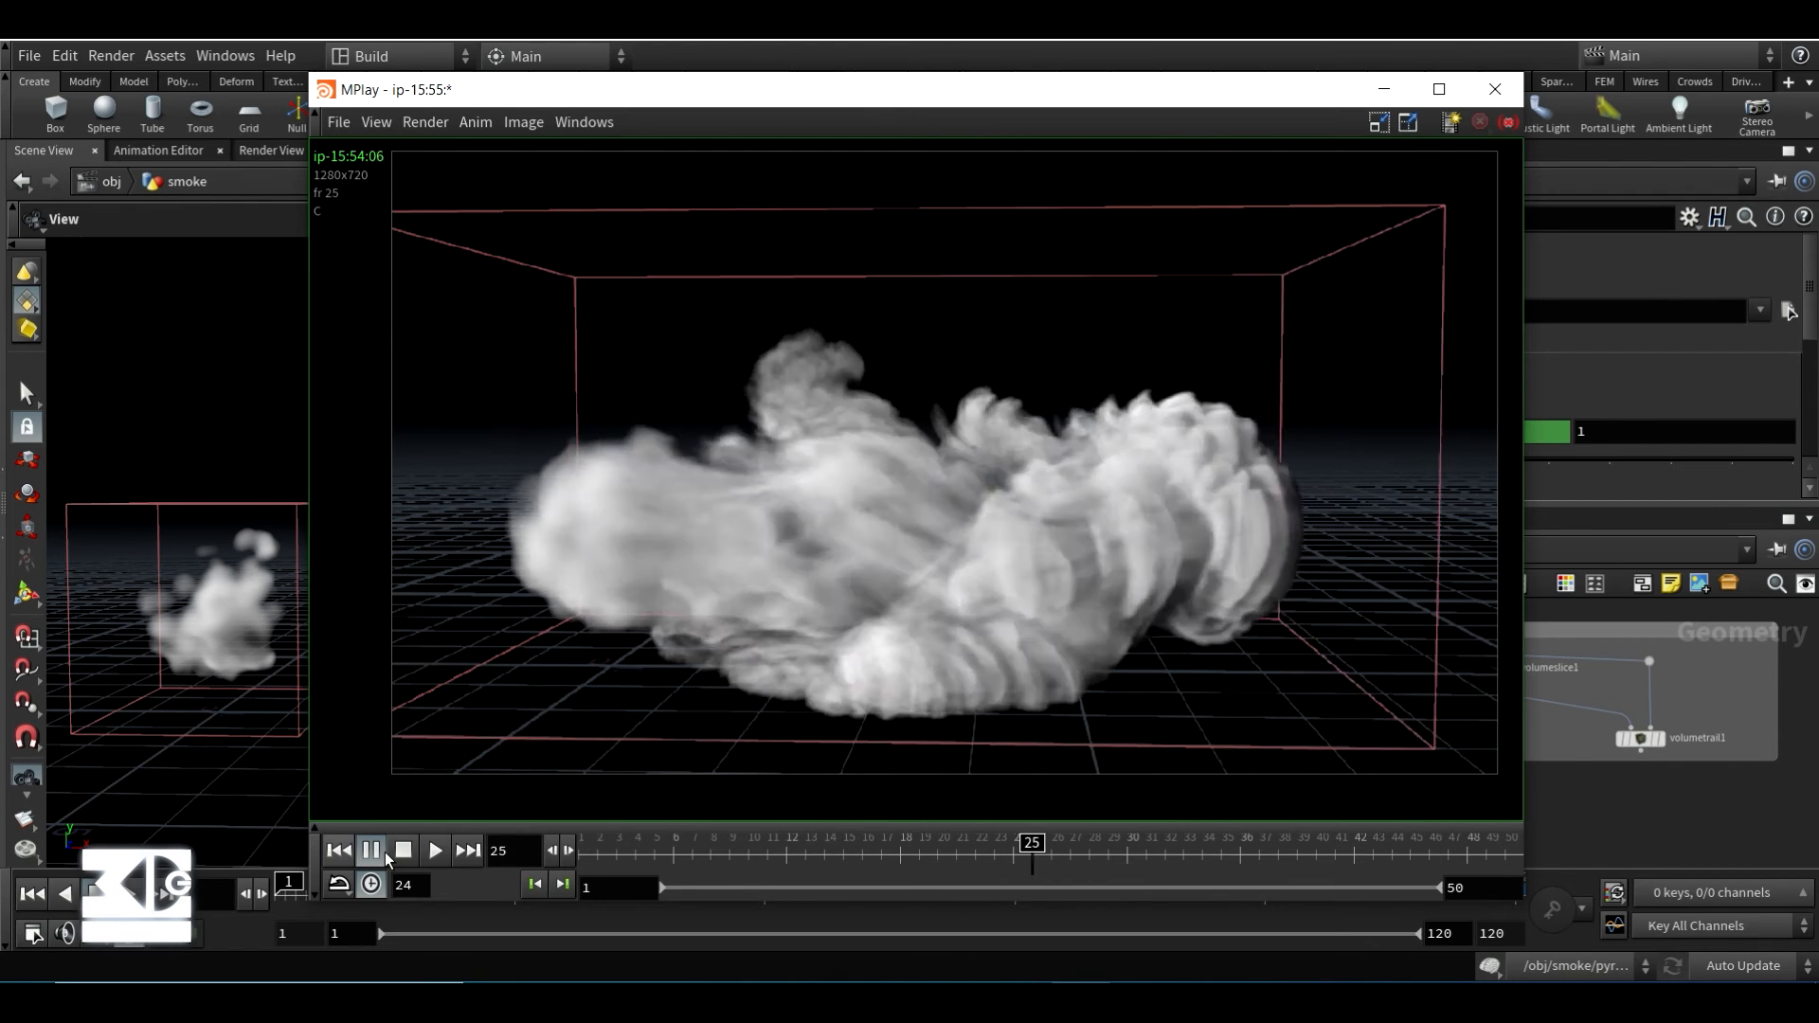
# - Stop the flipbook playback in MPlay, scrub the smoke sequence to frame 26 and minimize MPlay
pyautogui.click(404, 851)
pyautogui.moveTo(645, 850)
pyautogui.mouseDown()
pyautogui.moveTo(903, 846)
pyautogui.moveTo(793, 842)
pyautogui.moveTo(1042, 813)
pyautogui.mouseUp()
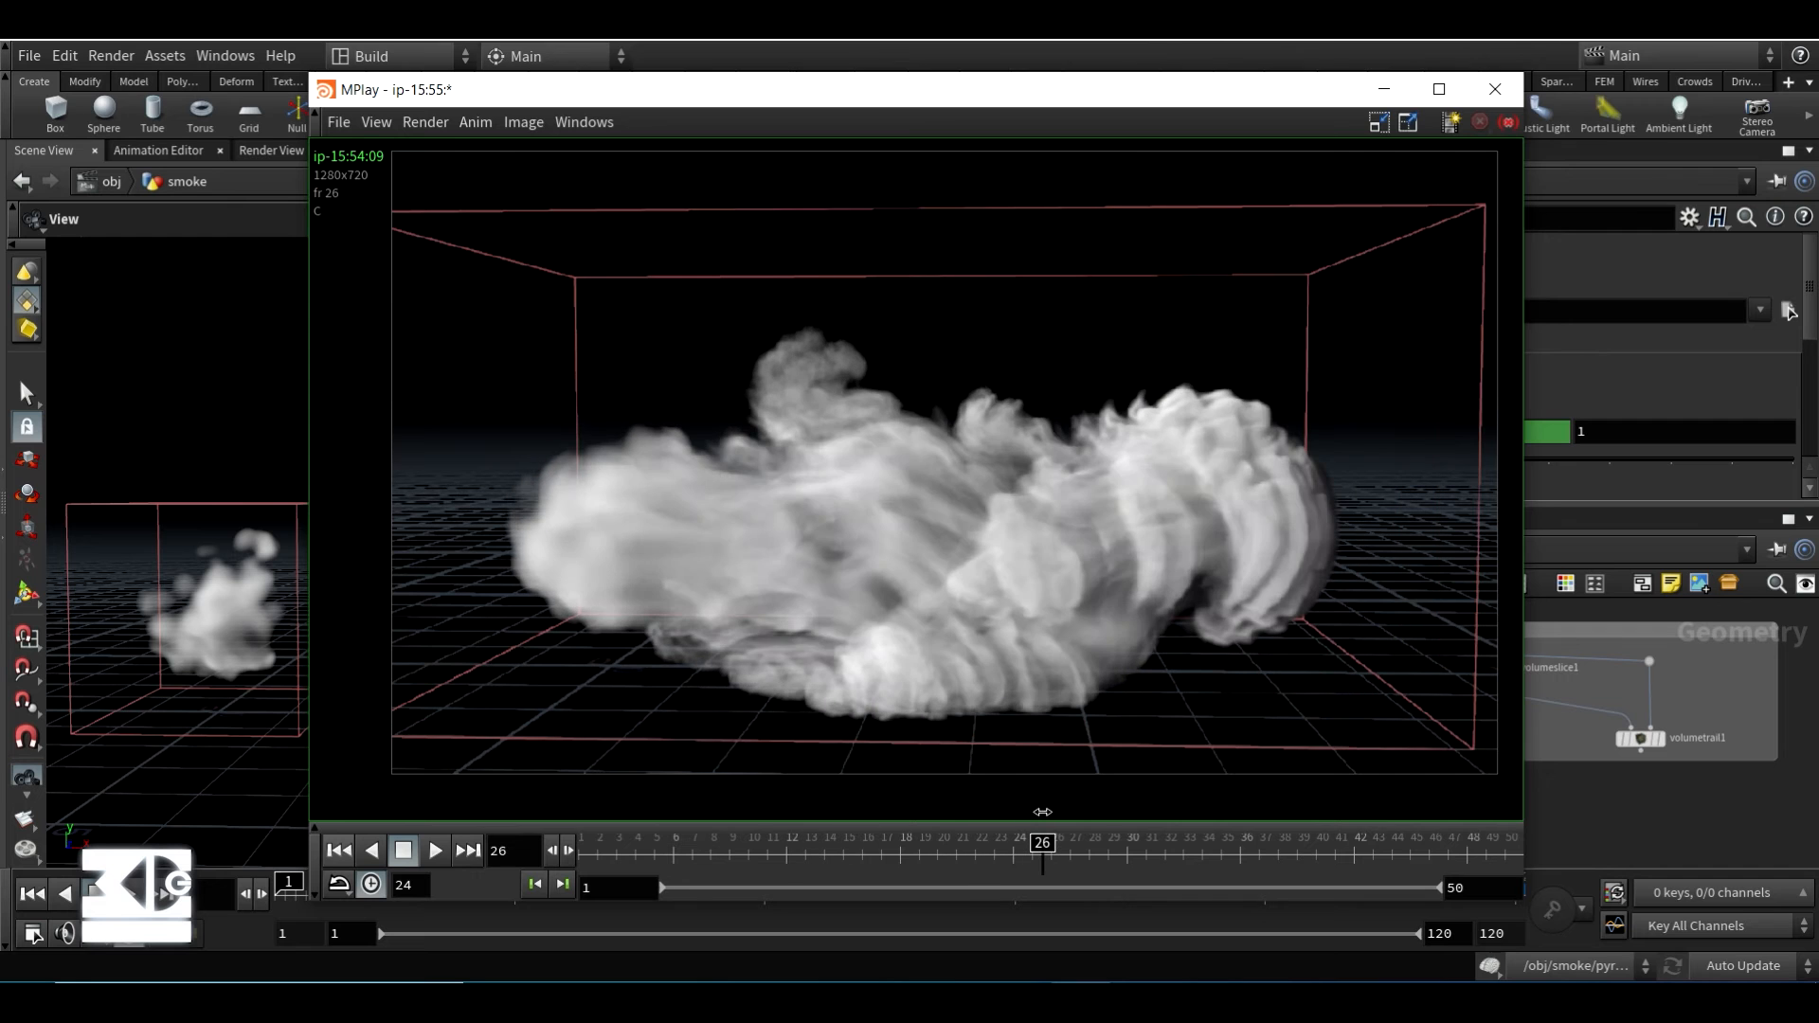
pyautogui.click(1384, 88)
# - In pyrosolver1's FORCES network, set gasturbulence1's Swirl Size to 2 and Scale to 0.1
pyautogui.doubleClick(1175, 741)
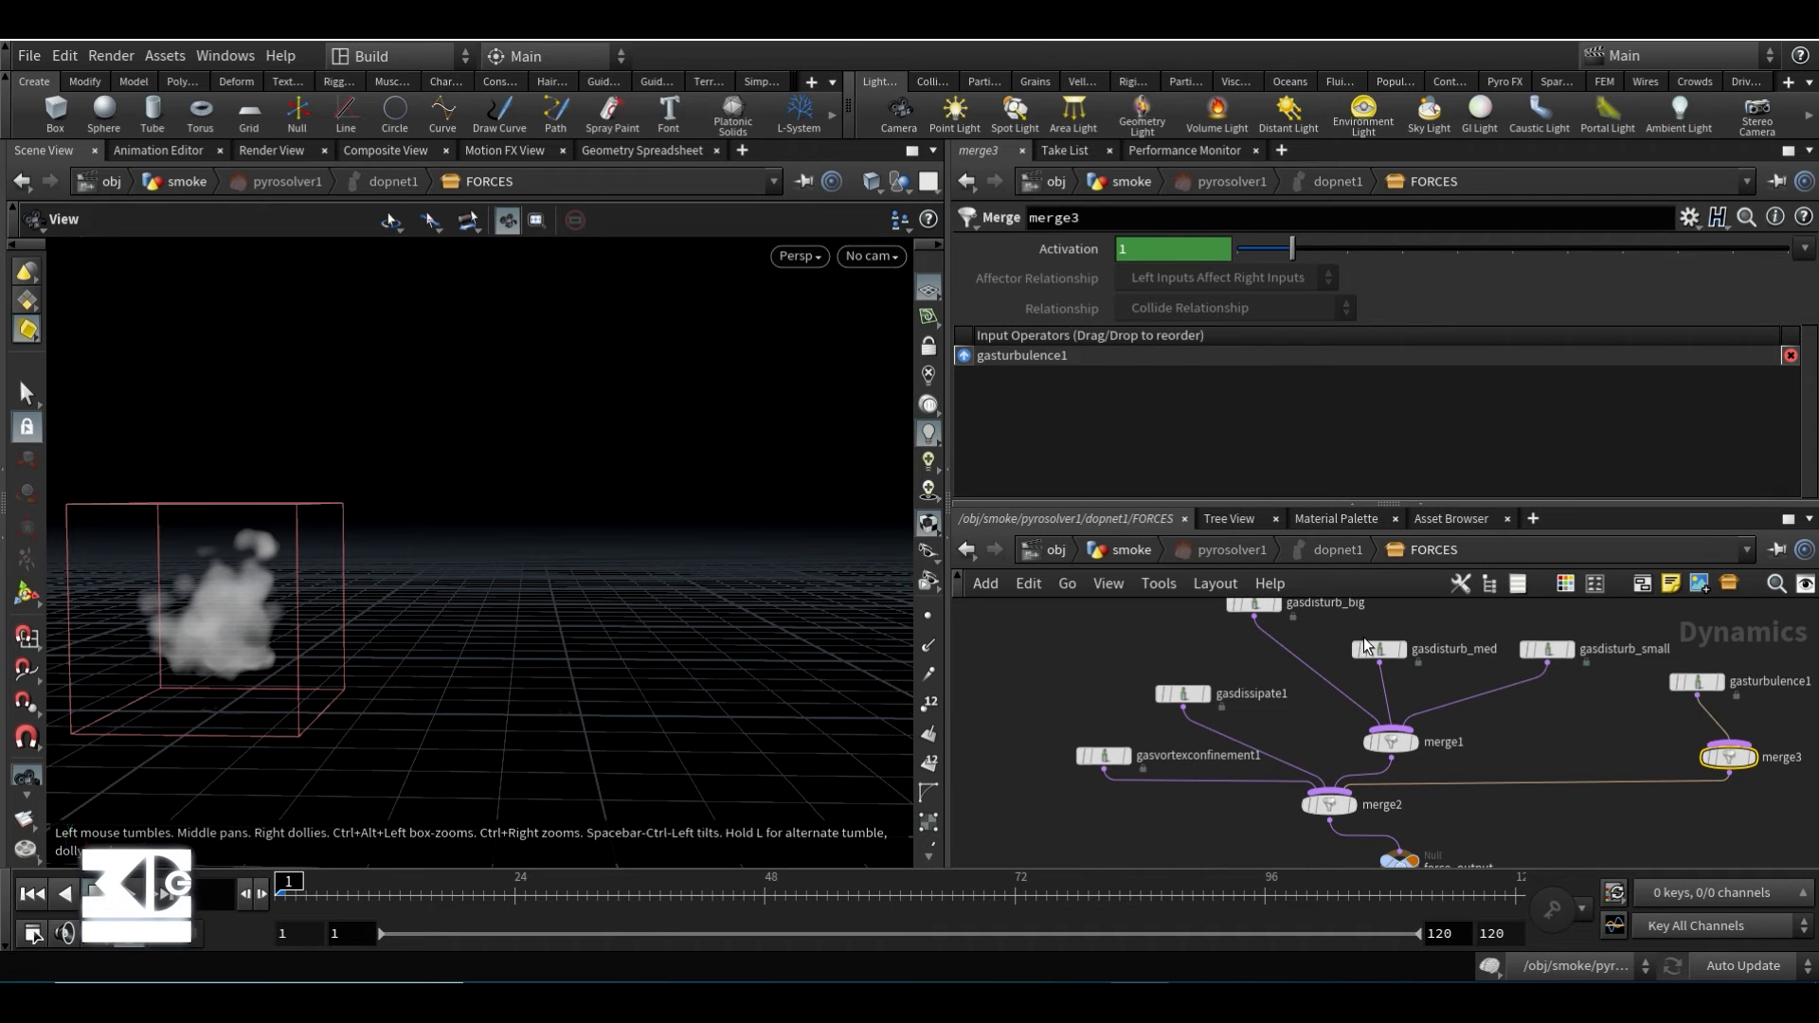
pyautogui.scroll(-2, 1307, 702)
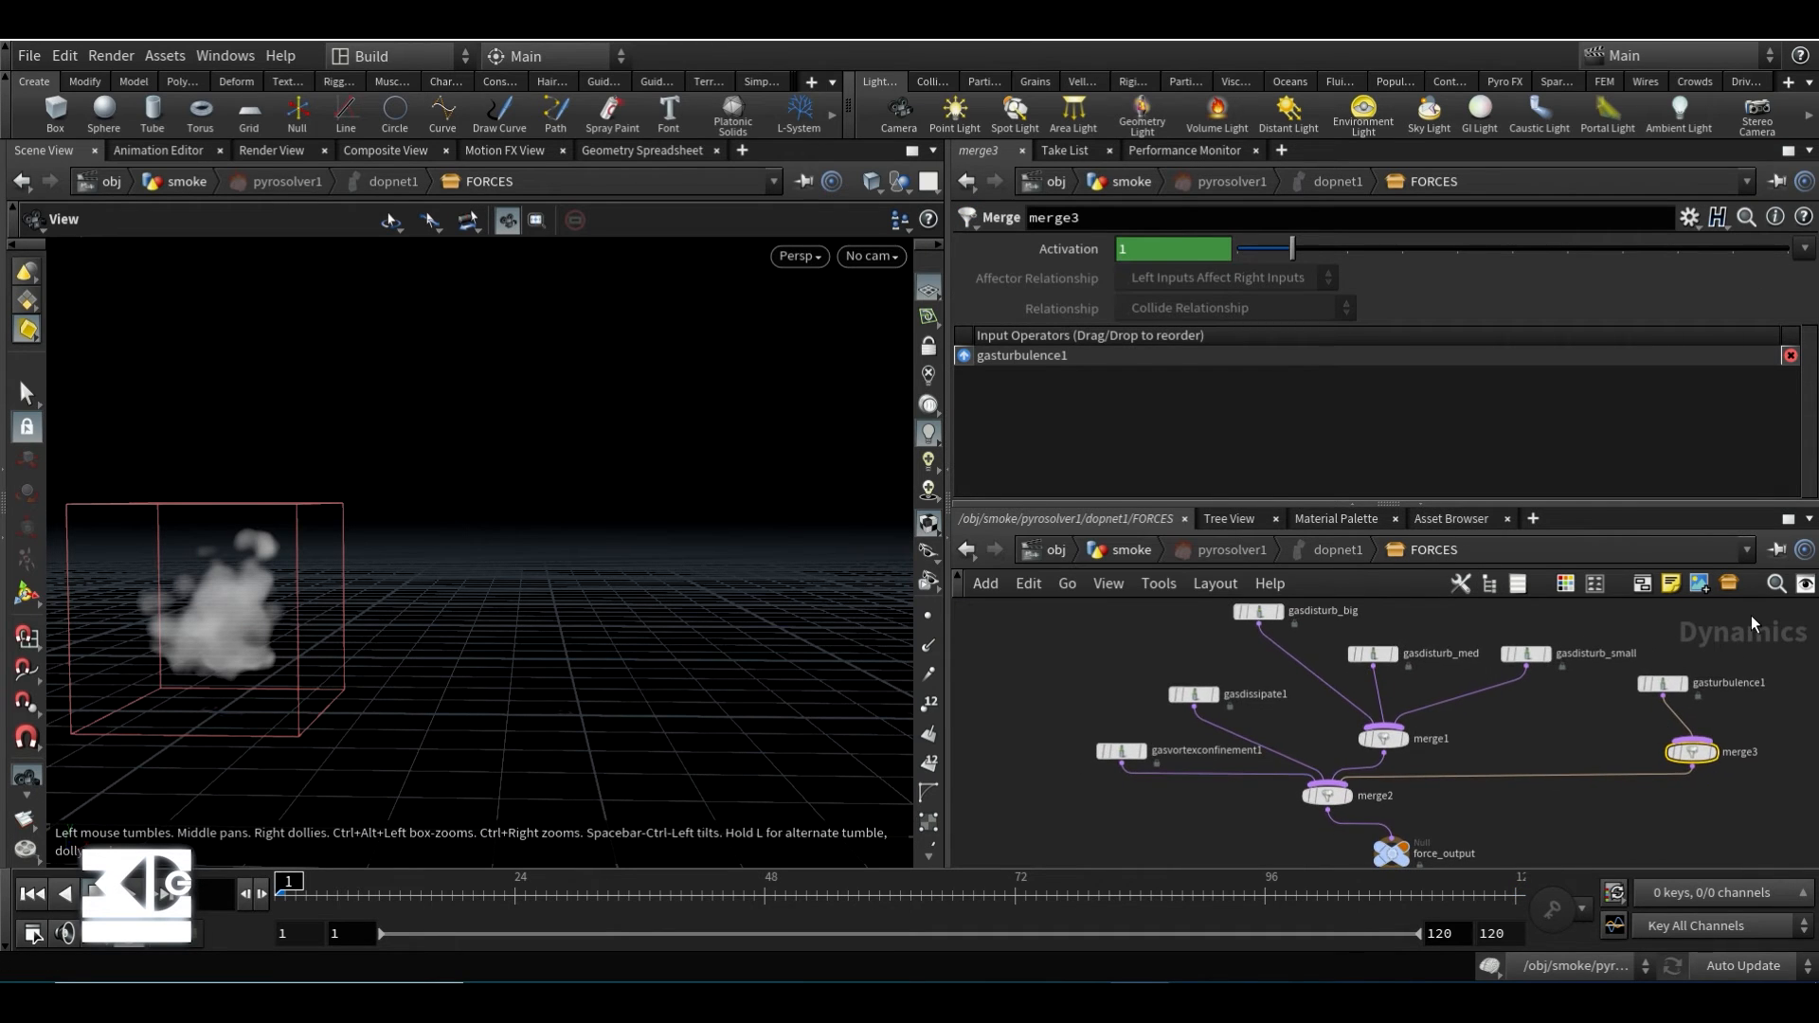
pyautogui.click(1664, 683)
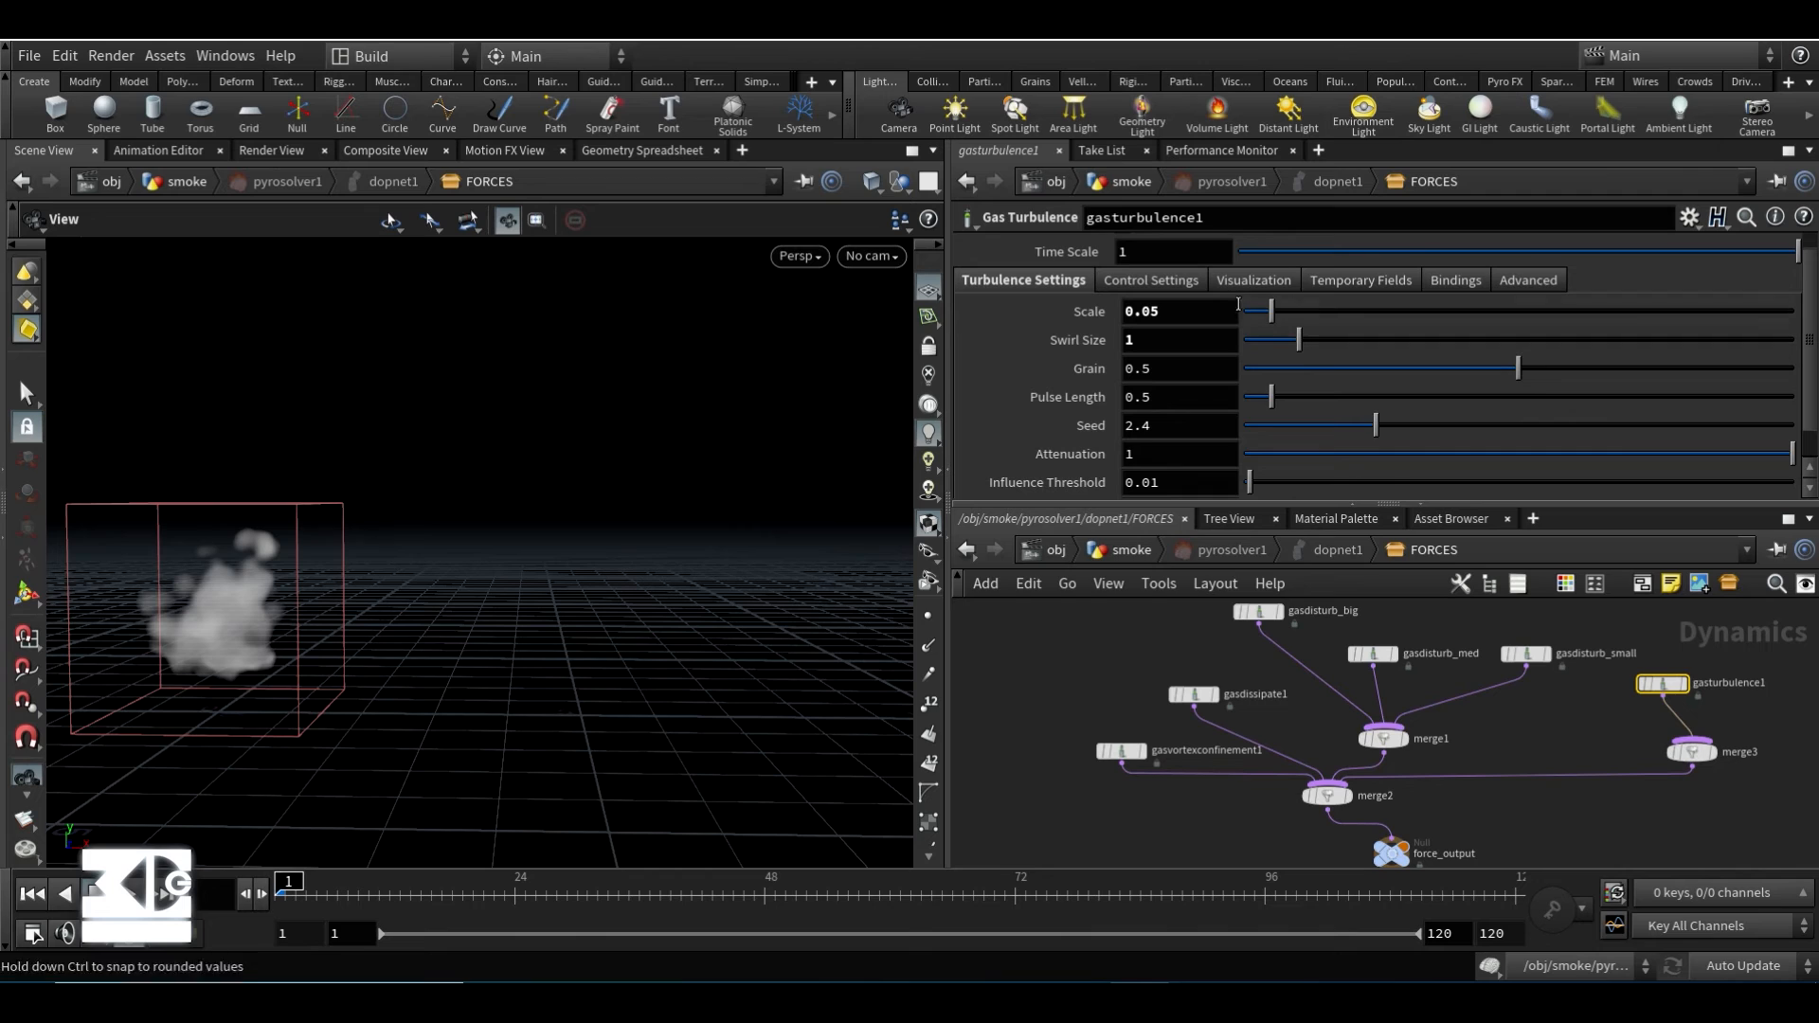
pyautogui.click(1133, 339)
pyautogui.write('2')
pyautogui.press('Return')
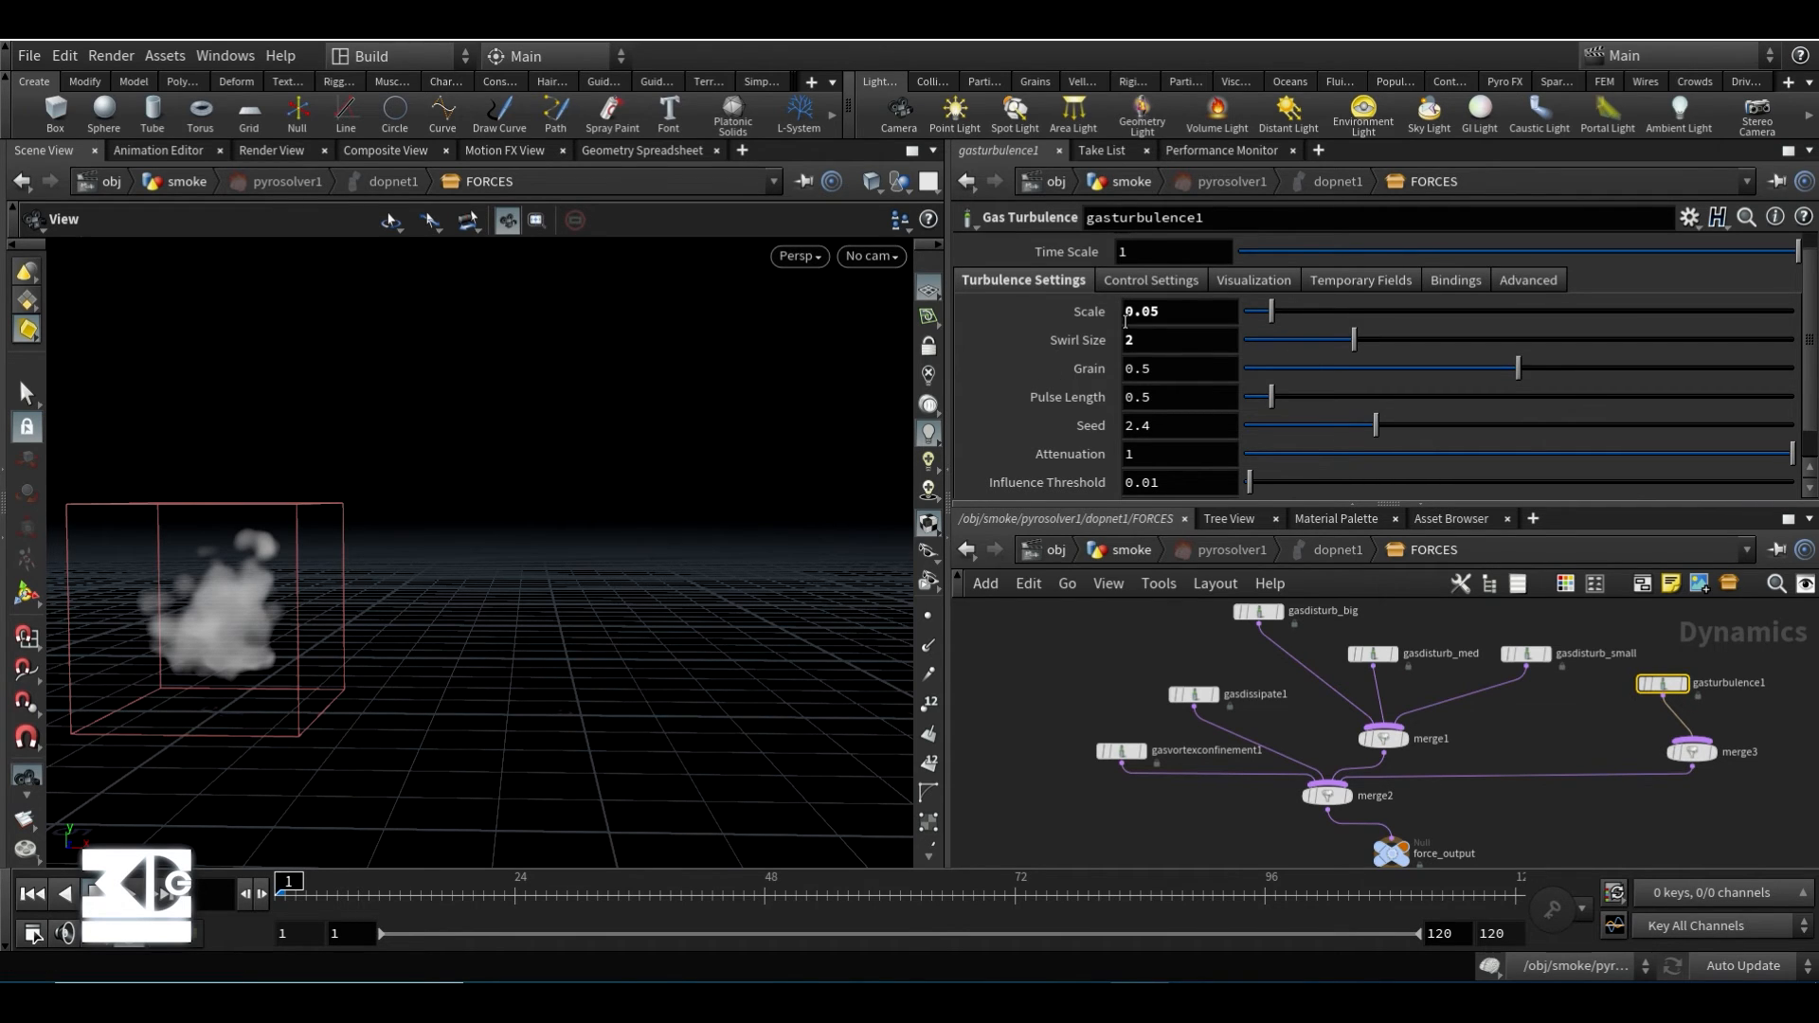
pyautogui.click(1181, 305)
pyautogui.write('.1')
pyautogui.press('Return')
# - Set gasdisturb_small's Strength to 0.55
pyautogui.click(1526, 654)
pyautogui.click(1182, 333)
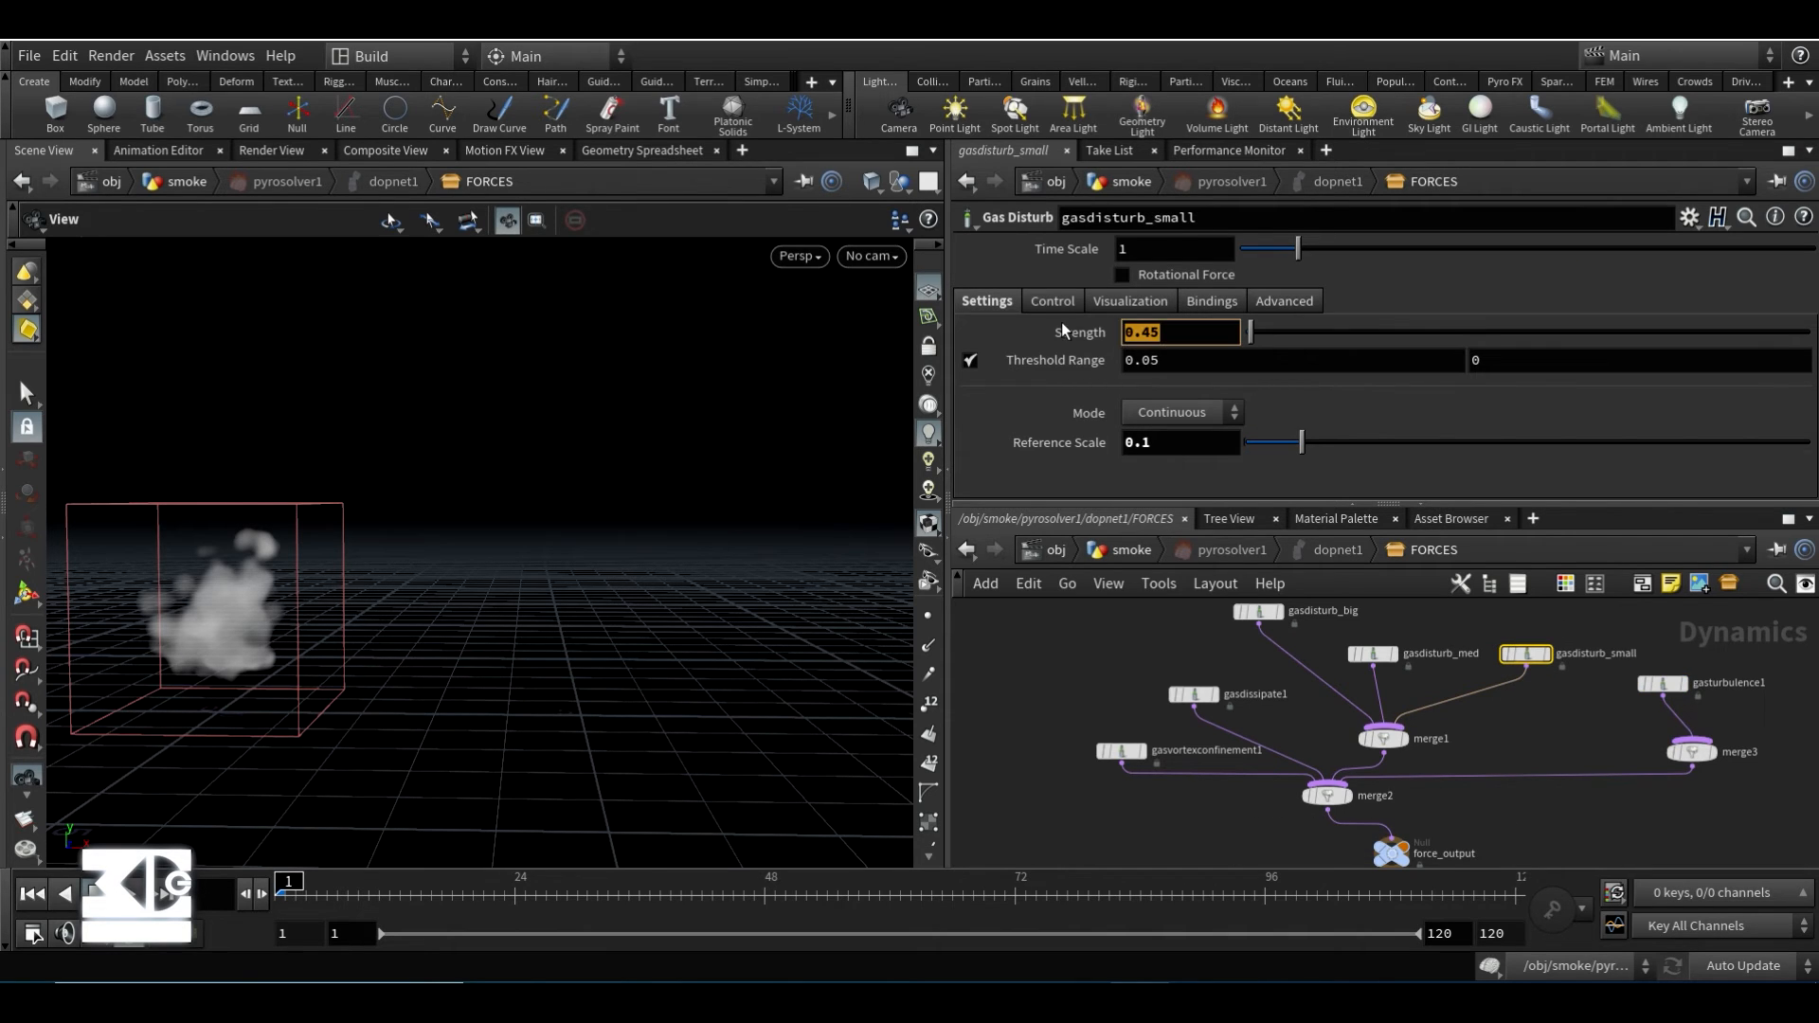
pyautogui.write('.55')
pyautogui.press('Return')
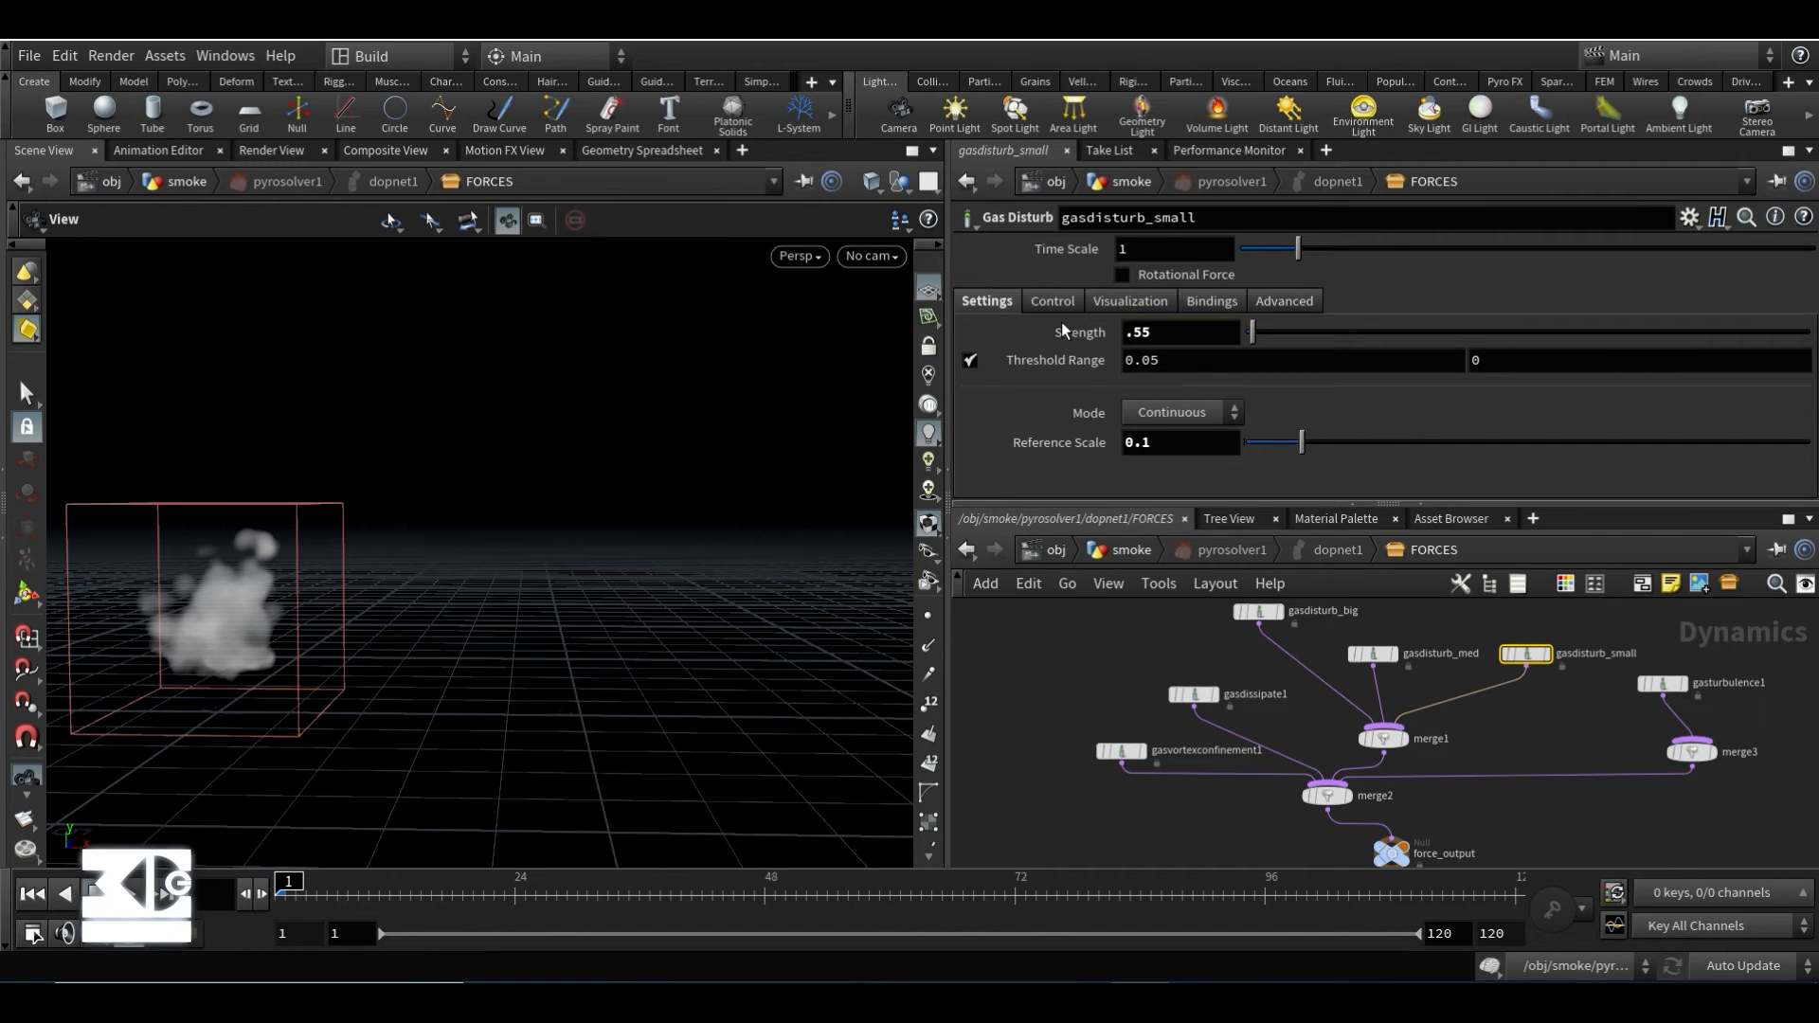
# - Set gasdisturb_med's Strength to 0.3
pyautogui.click(1373, 654)
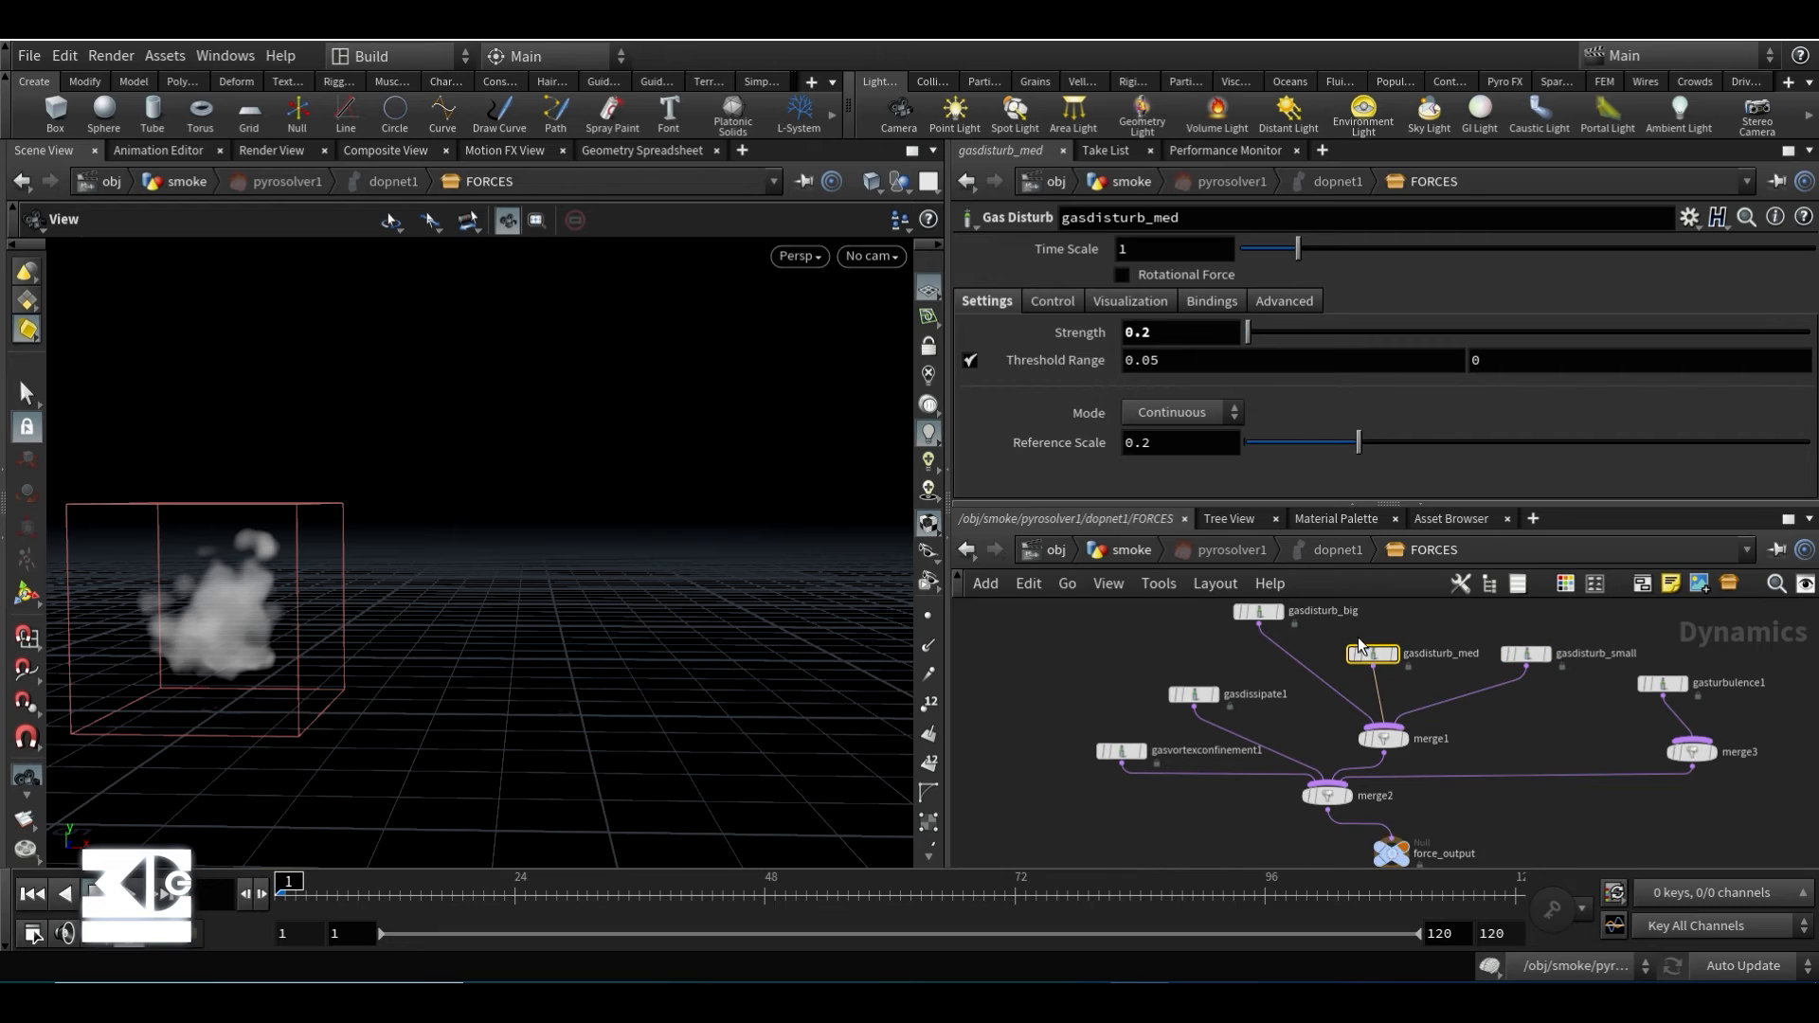
pyautogui.click(1150, 330)
pyautogui.press('BackSpace')
pyautogui.write('3')
pyautogui.press('Return')
# - Set gasdisturb_big's Strength to 0.2
pyautogui.click(1258, 611)
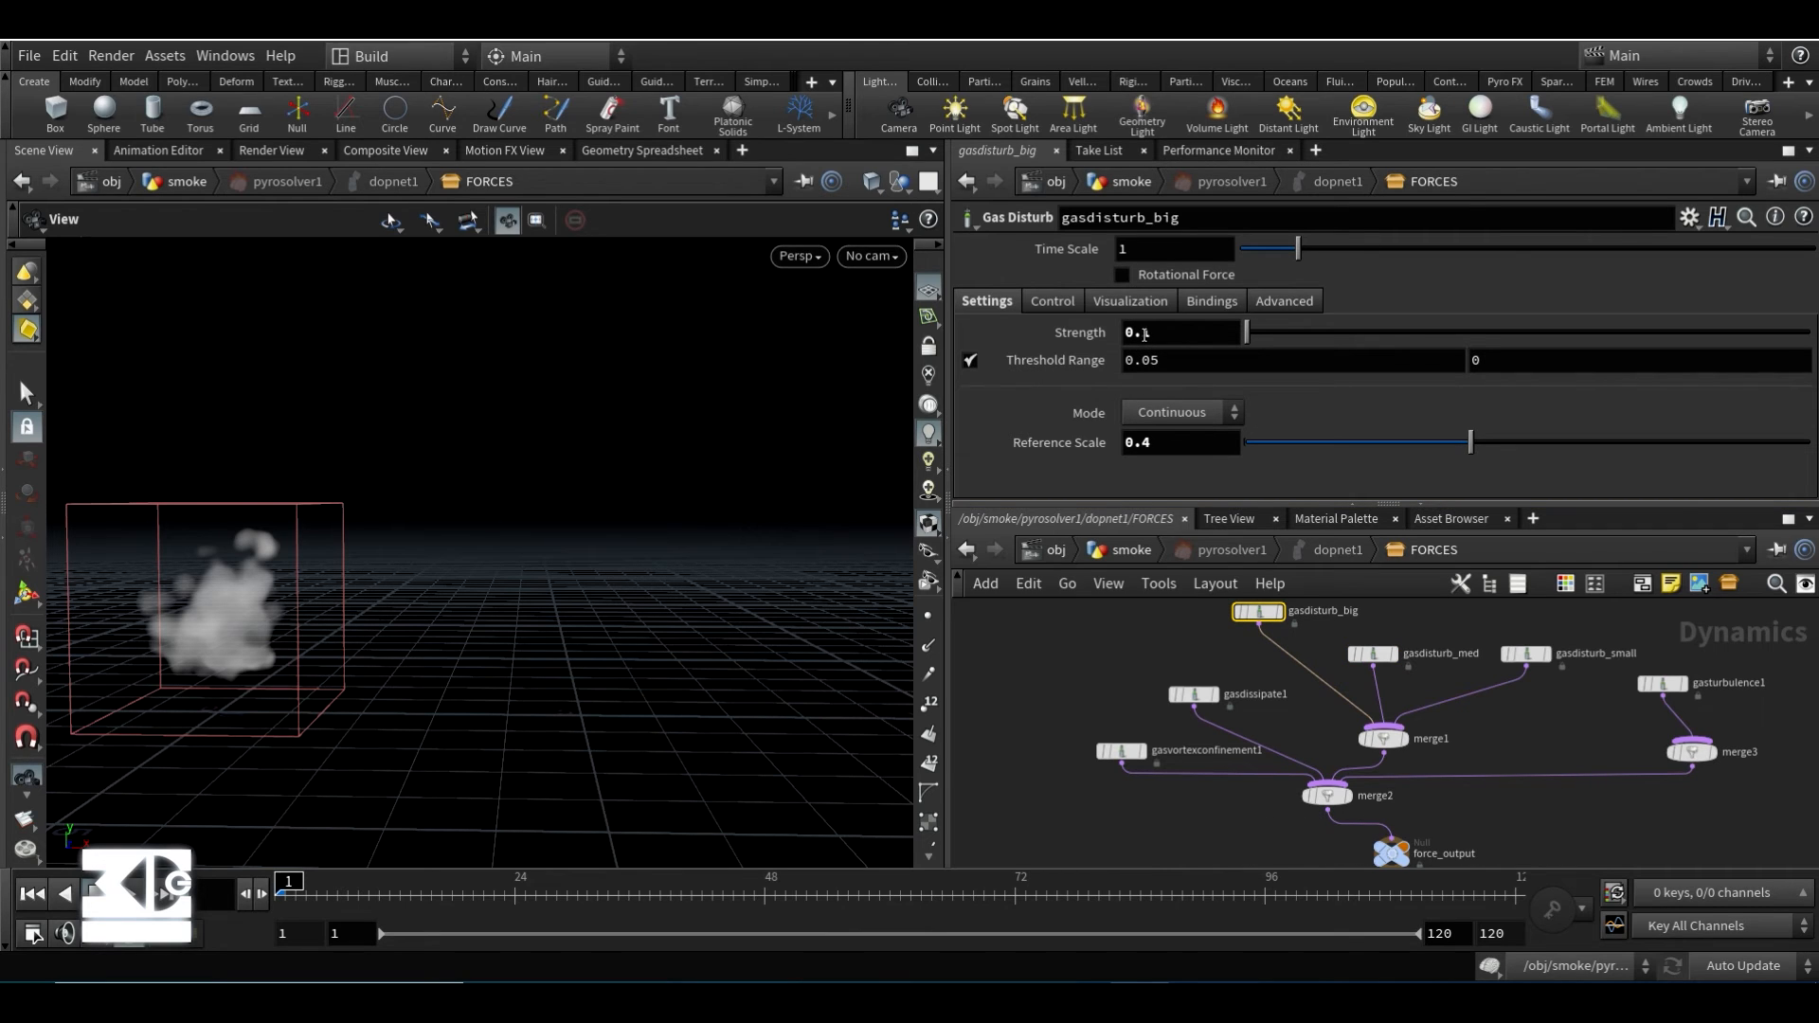
pyautogui.click(1142, 333)
pyautogui.press('BackSpace')
pyautogui.write('2')
pyautogui.press('Return')
# - Return to the smoke network and review pyrosolver1's Solving and Setup parameters
pyautogui.click(1127, 550)
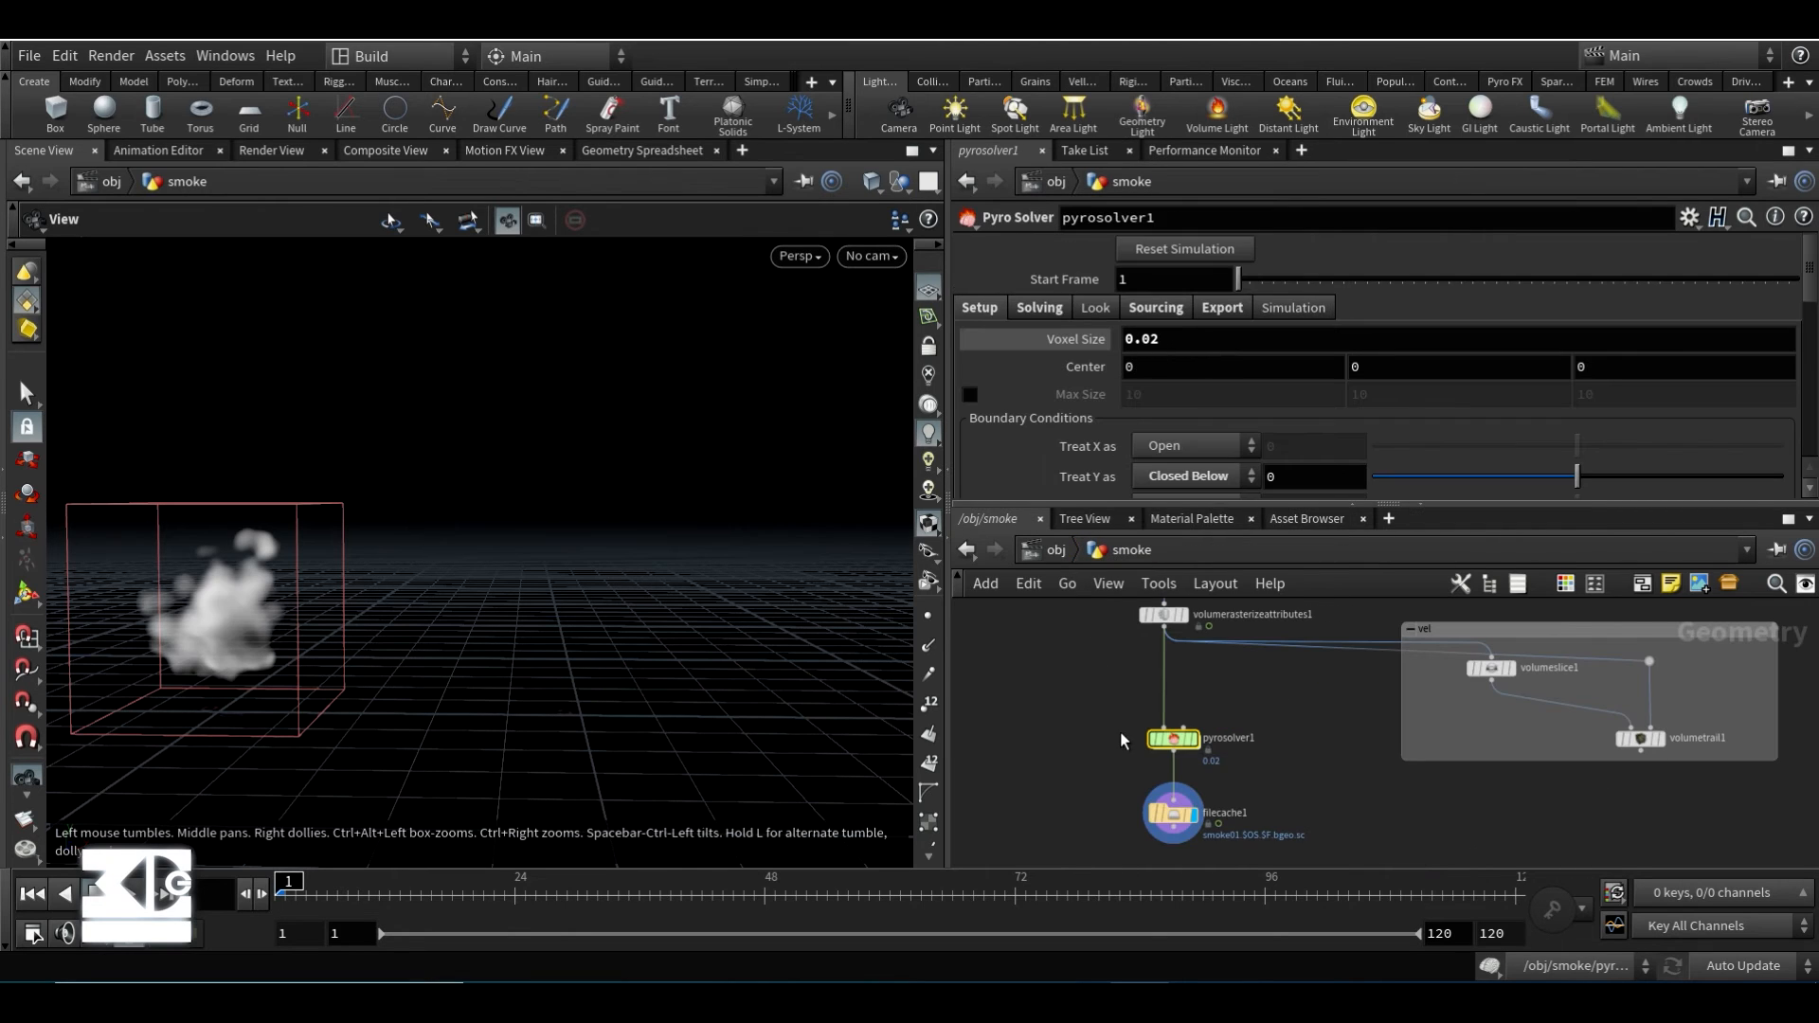
pyautogui.moveTo(1083, 695); pyautogui.dragTo(1283, 801)
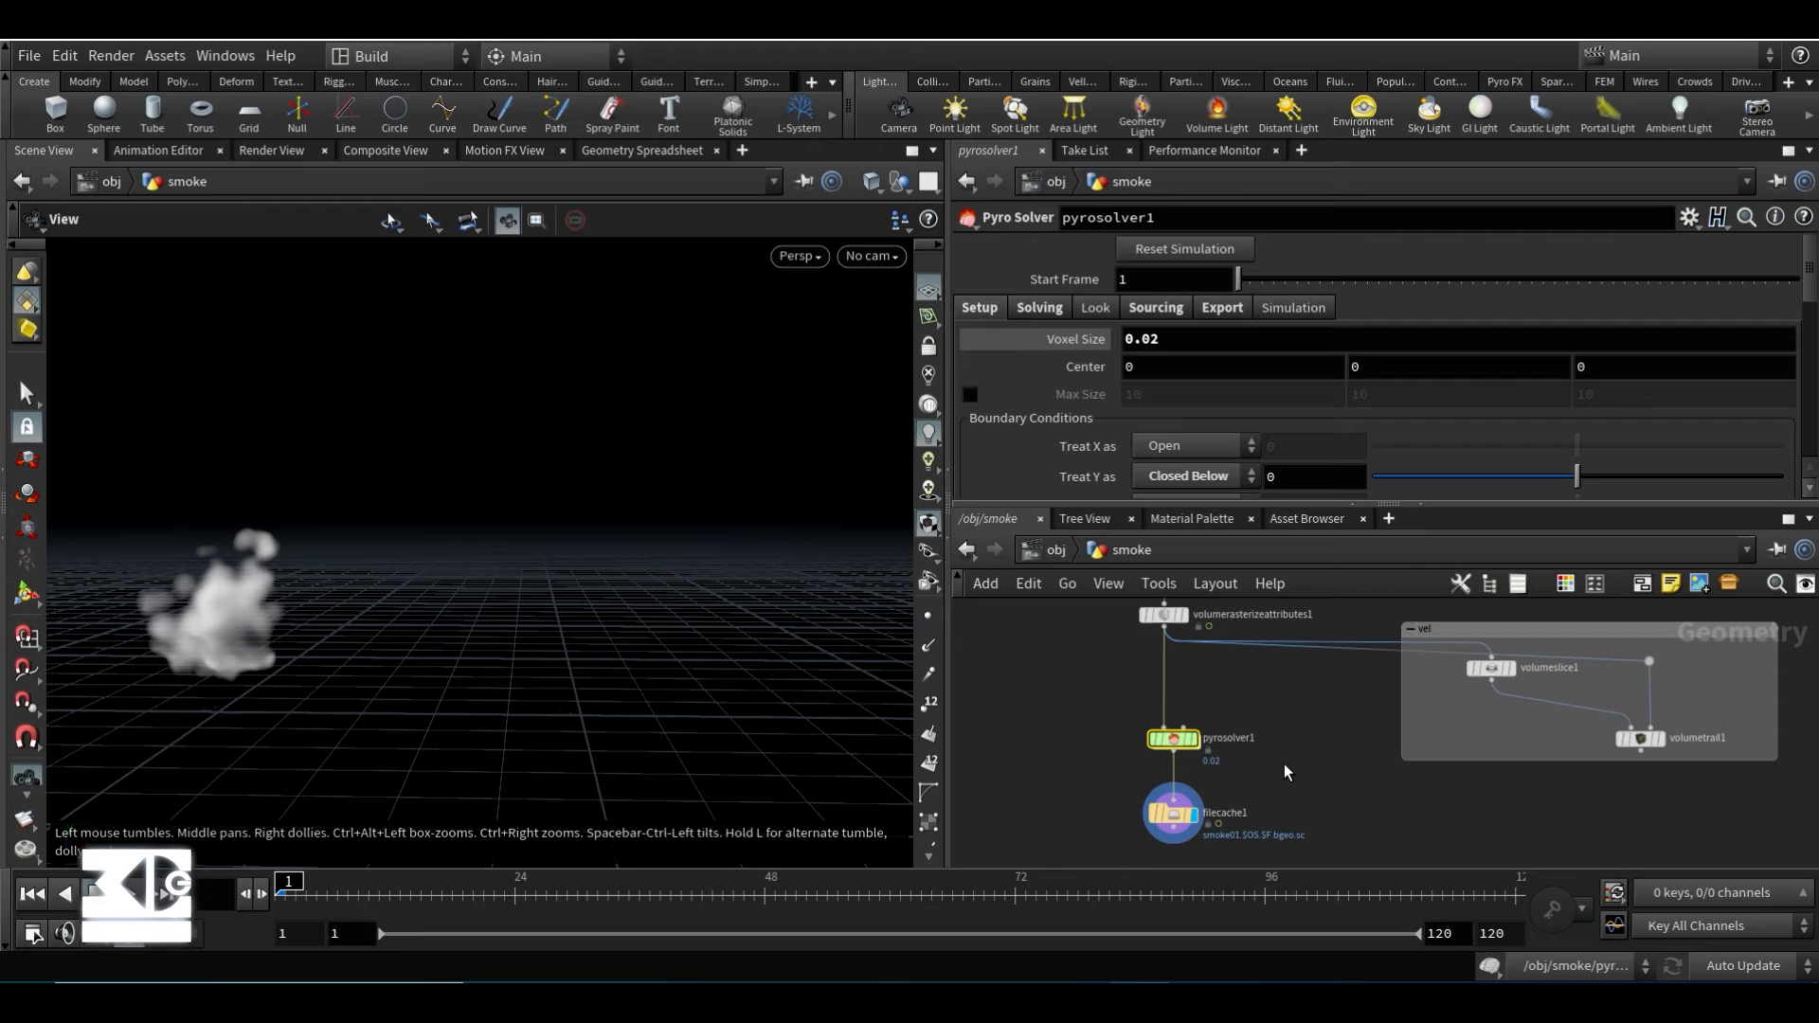
pyautogui.click(1041, 305)
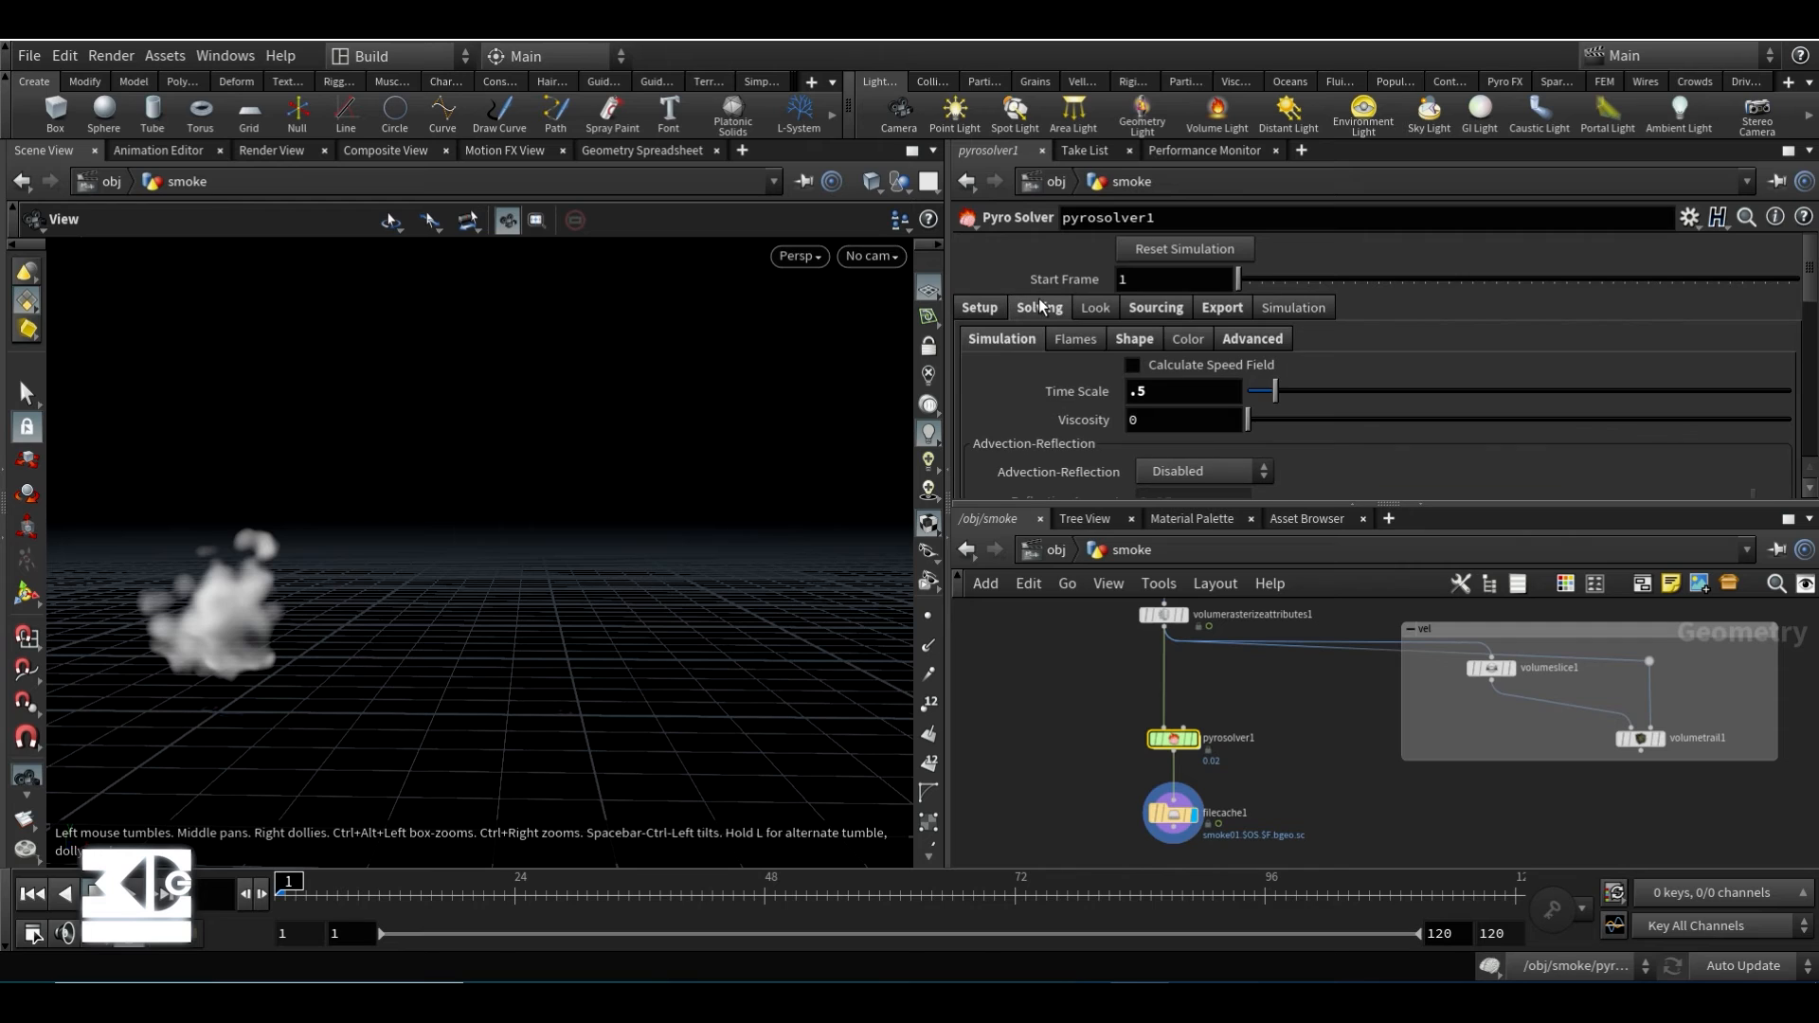
pyautogui.click(976, 308)
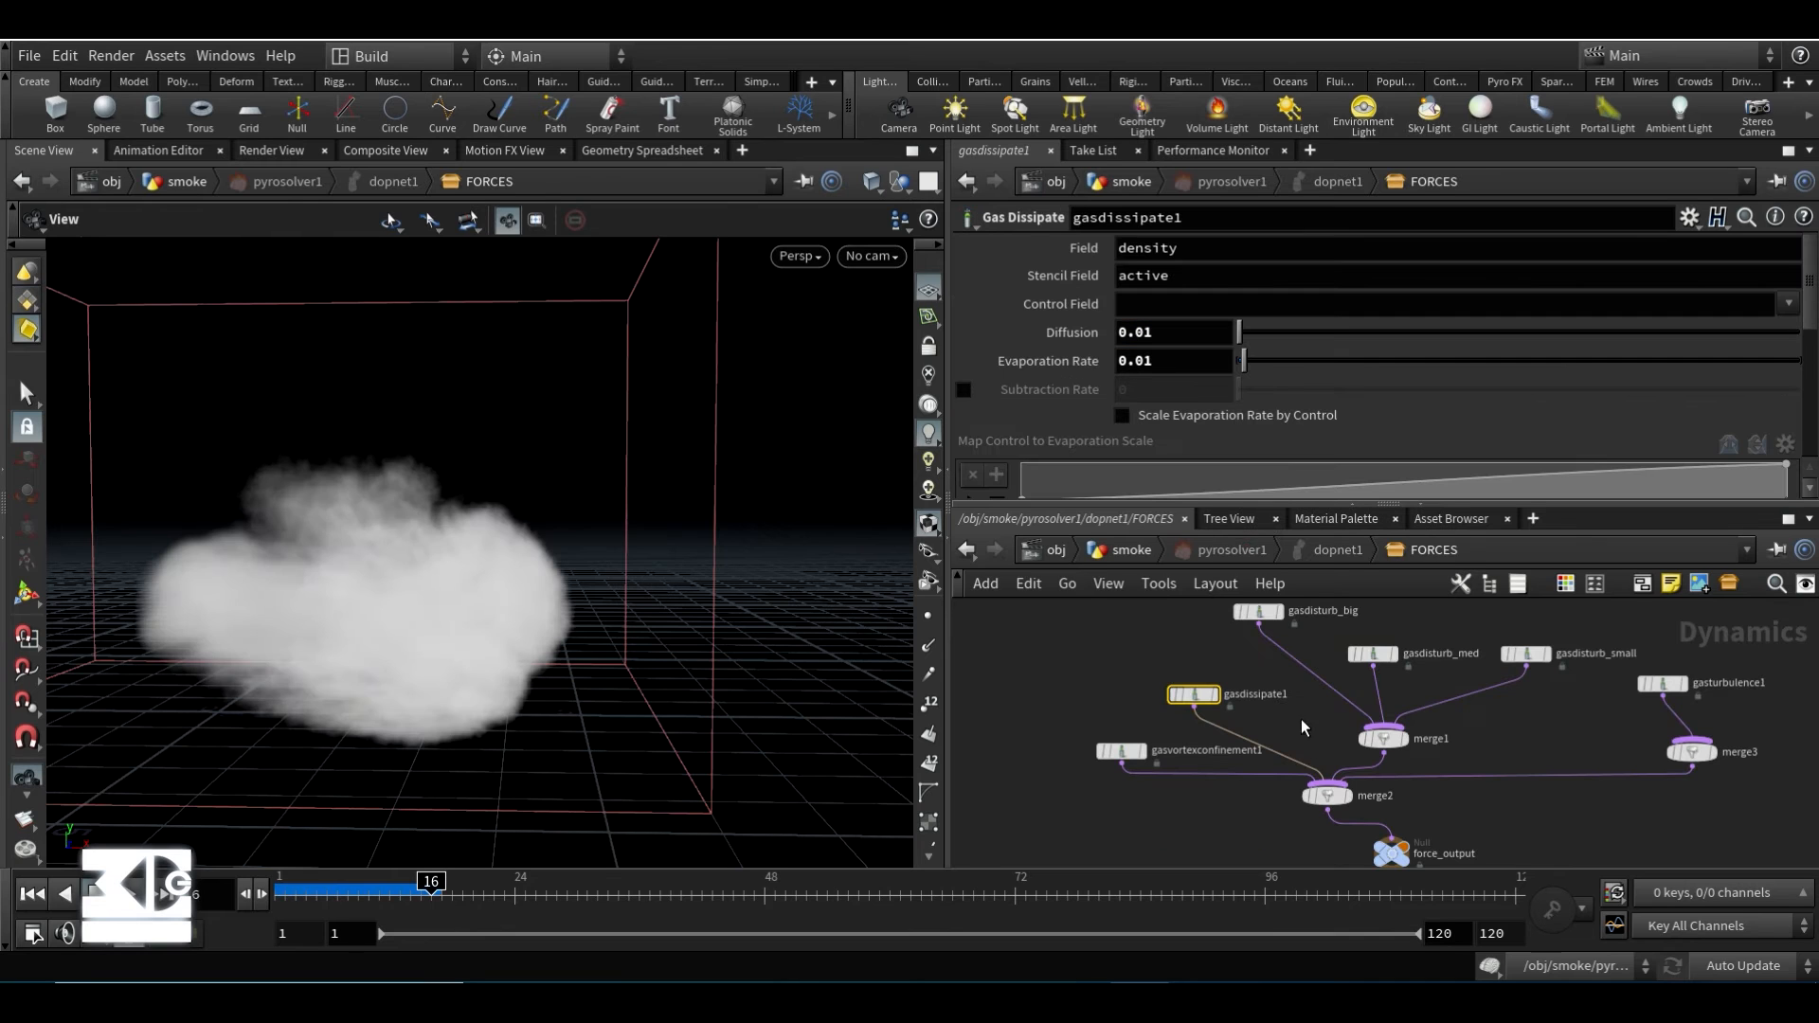
# - Examine the Strength and Reference Scale of gasdisturb_big, gasdisturb_med and gasdisturb_small in the FORCES network
pyautogui.scroll(-1, 1180, 639)
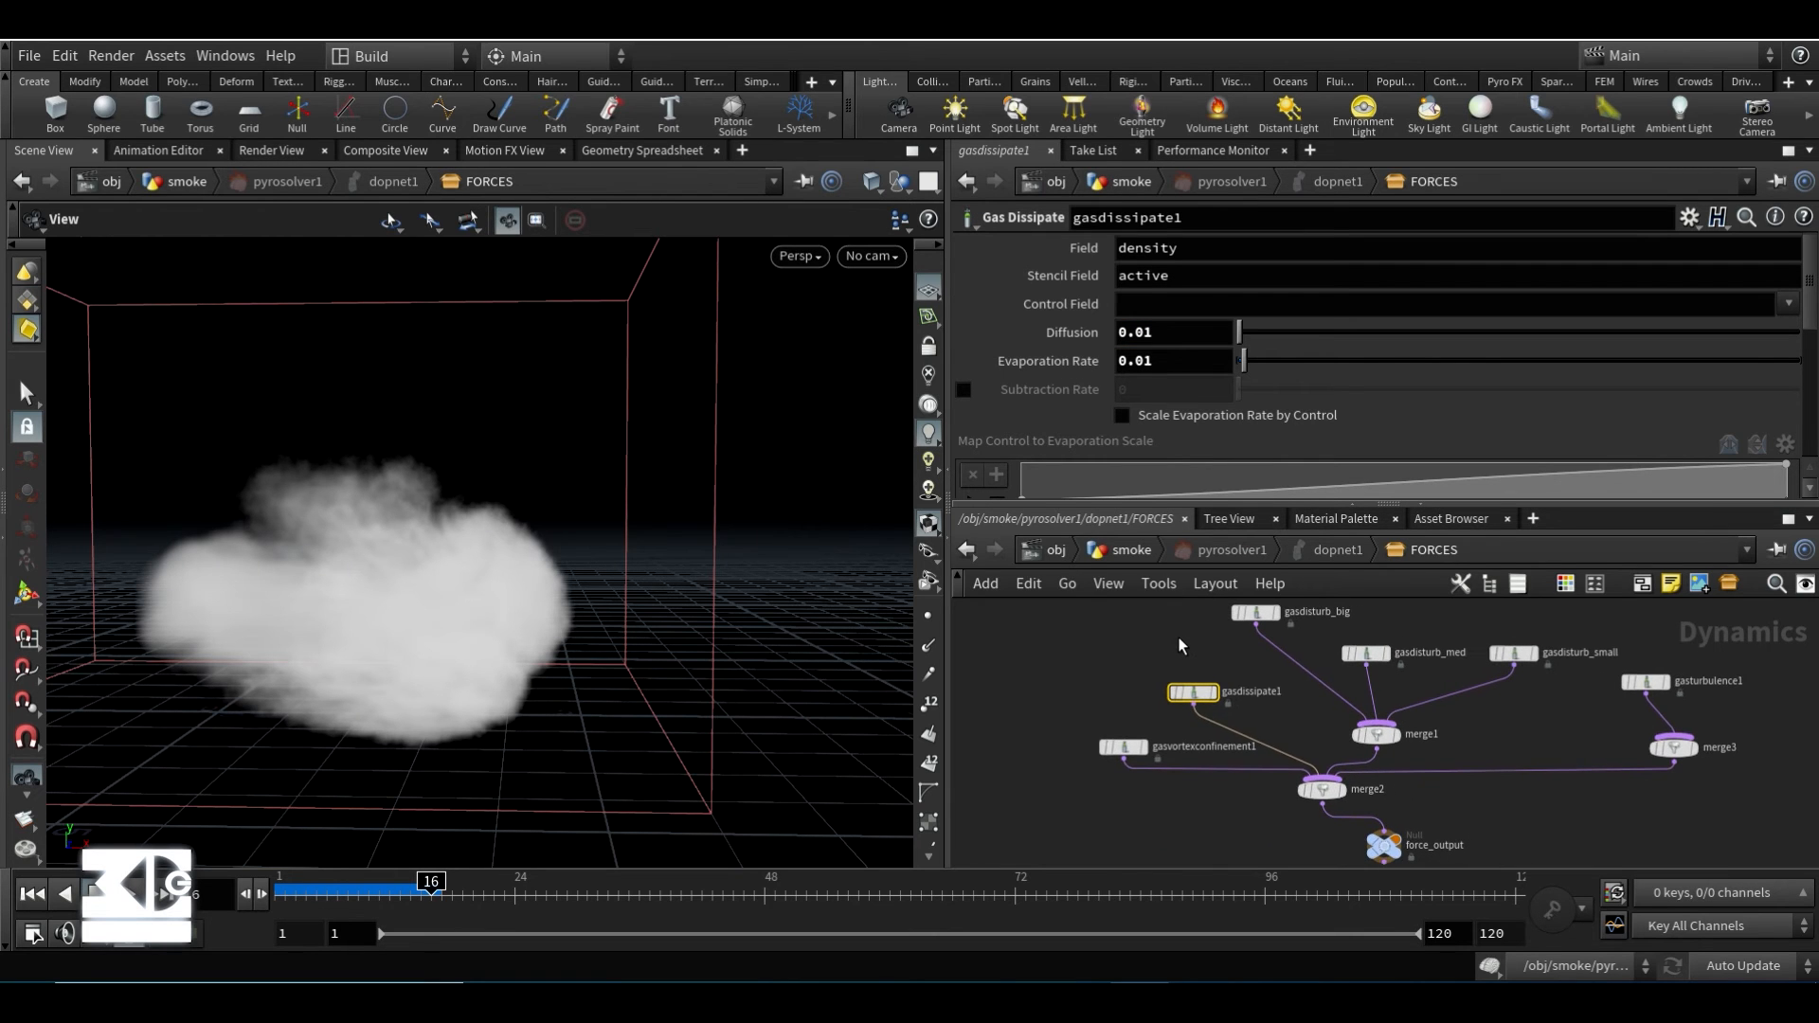
pyautogui.moveTo(1190, 622); pyautogui.dragTo(1297, 606)
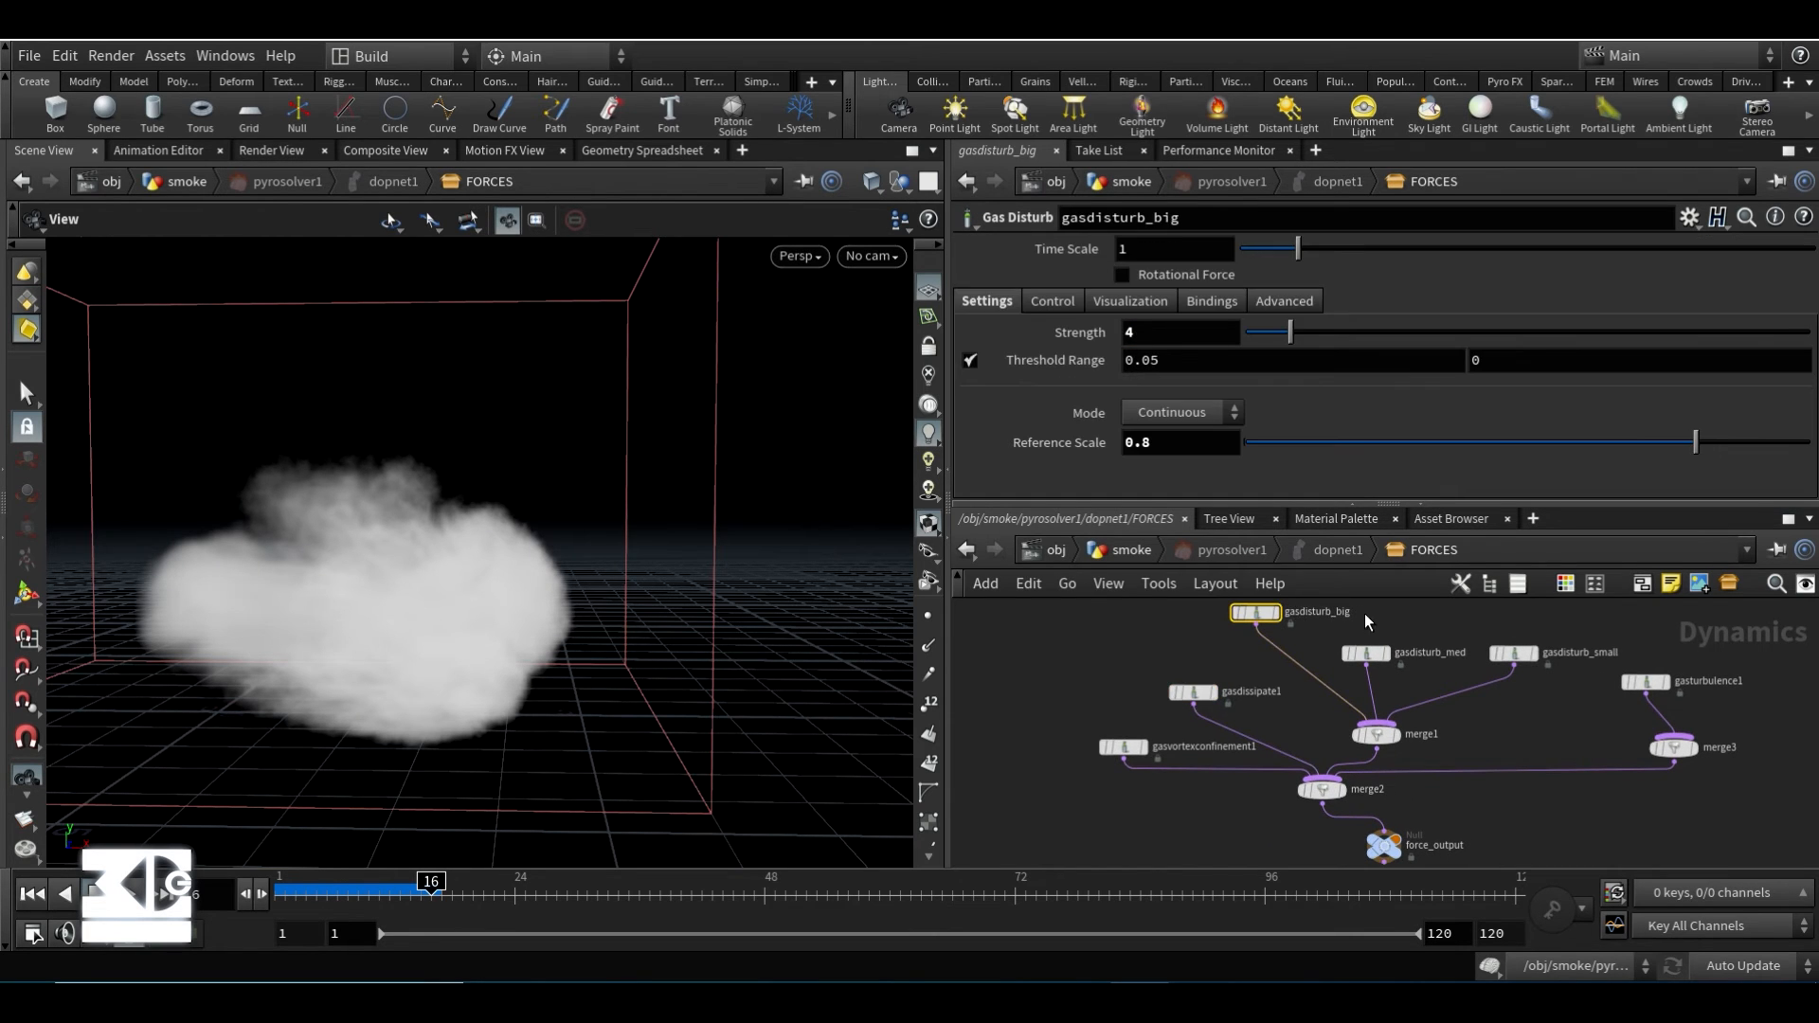
pyautogui.click(1365, 654)
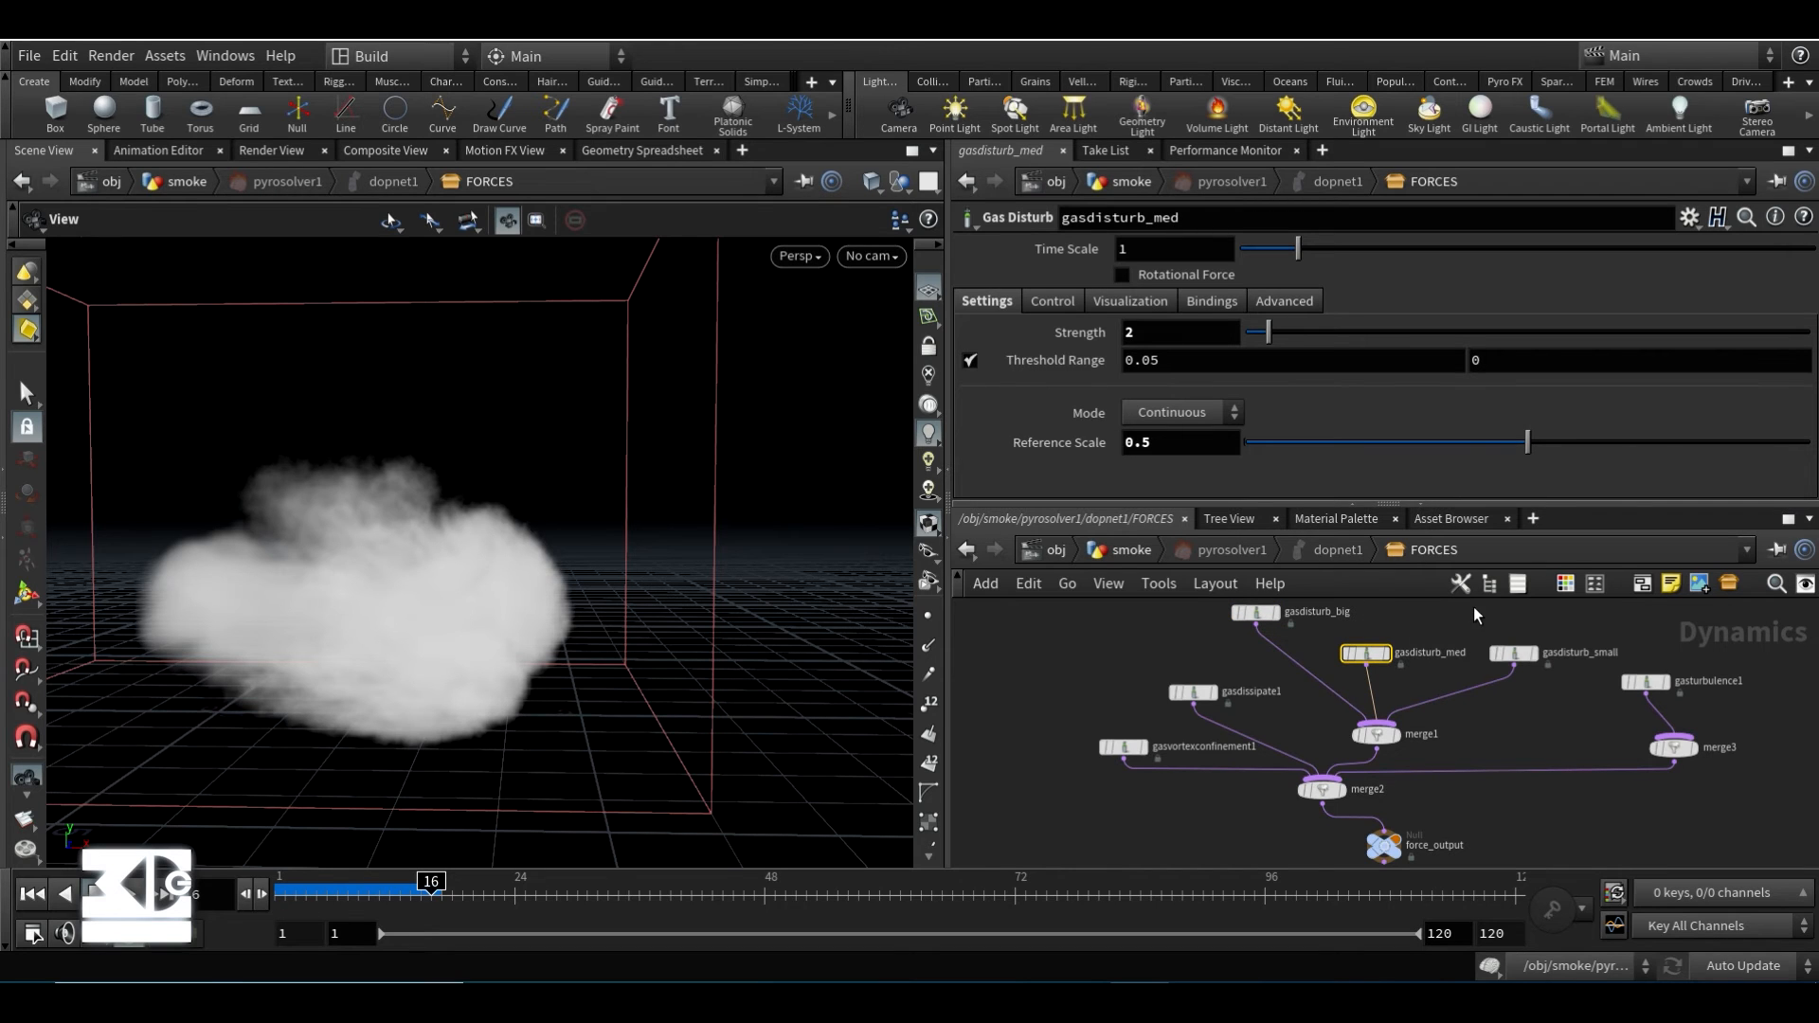
pyautogui.click(1513, 654)
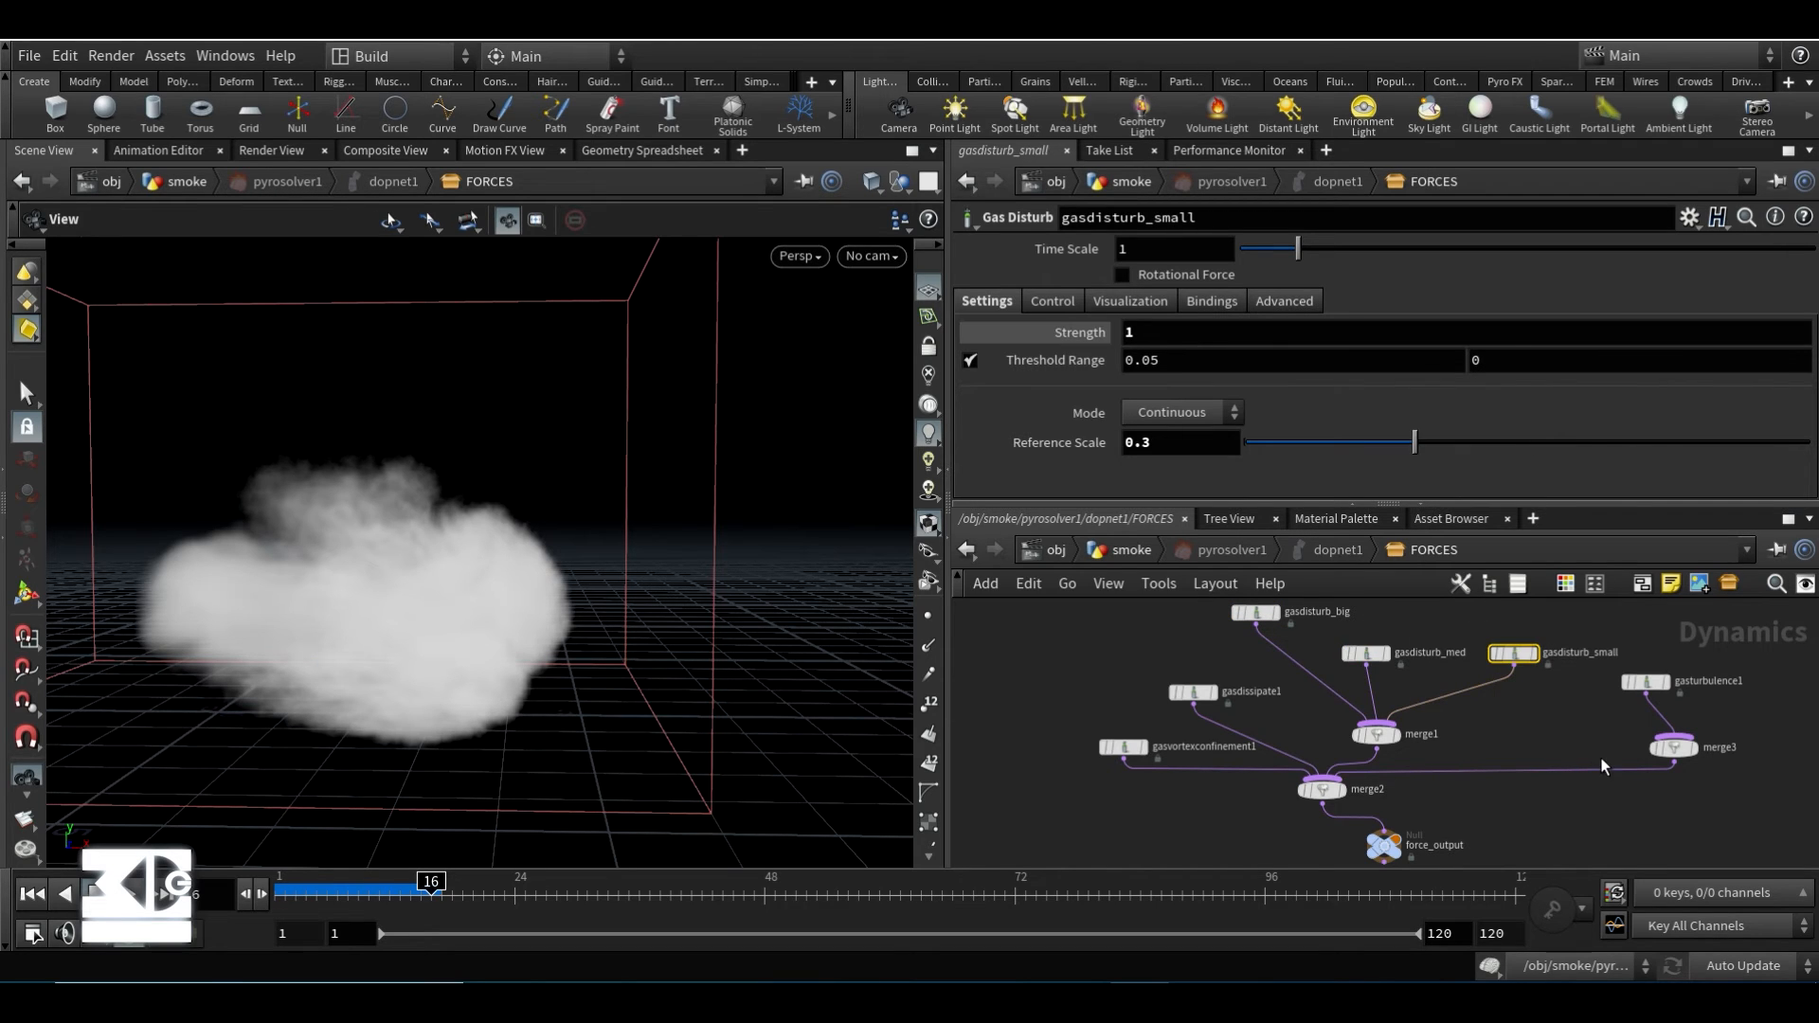
# - Review gasturbulence1's turbulence settings and replay the smoke simulation from the first frame
pyautogui.click(1646, 682)
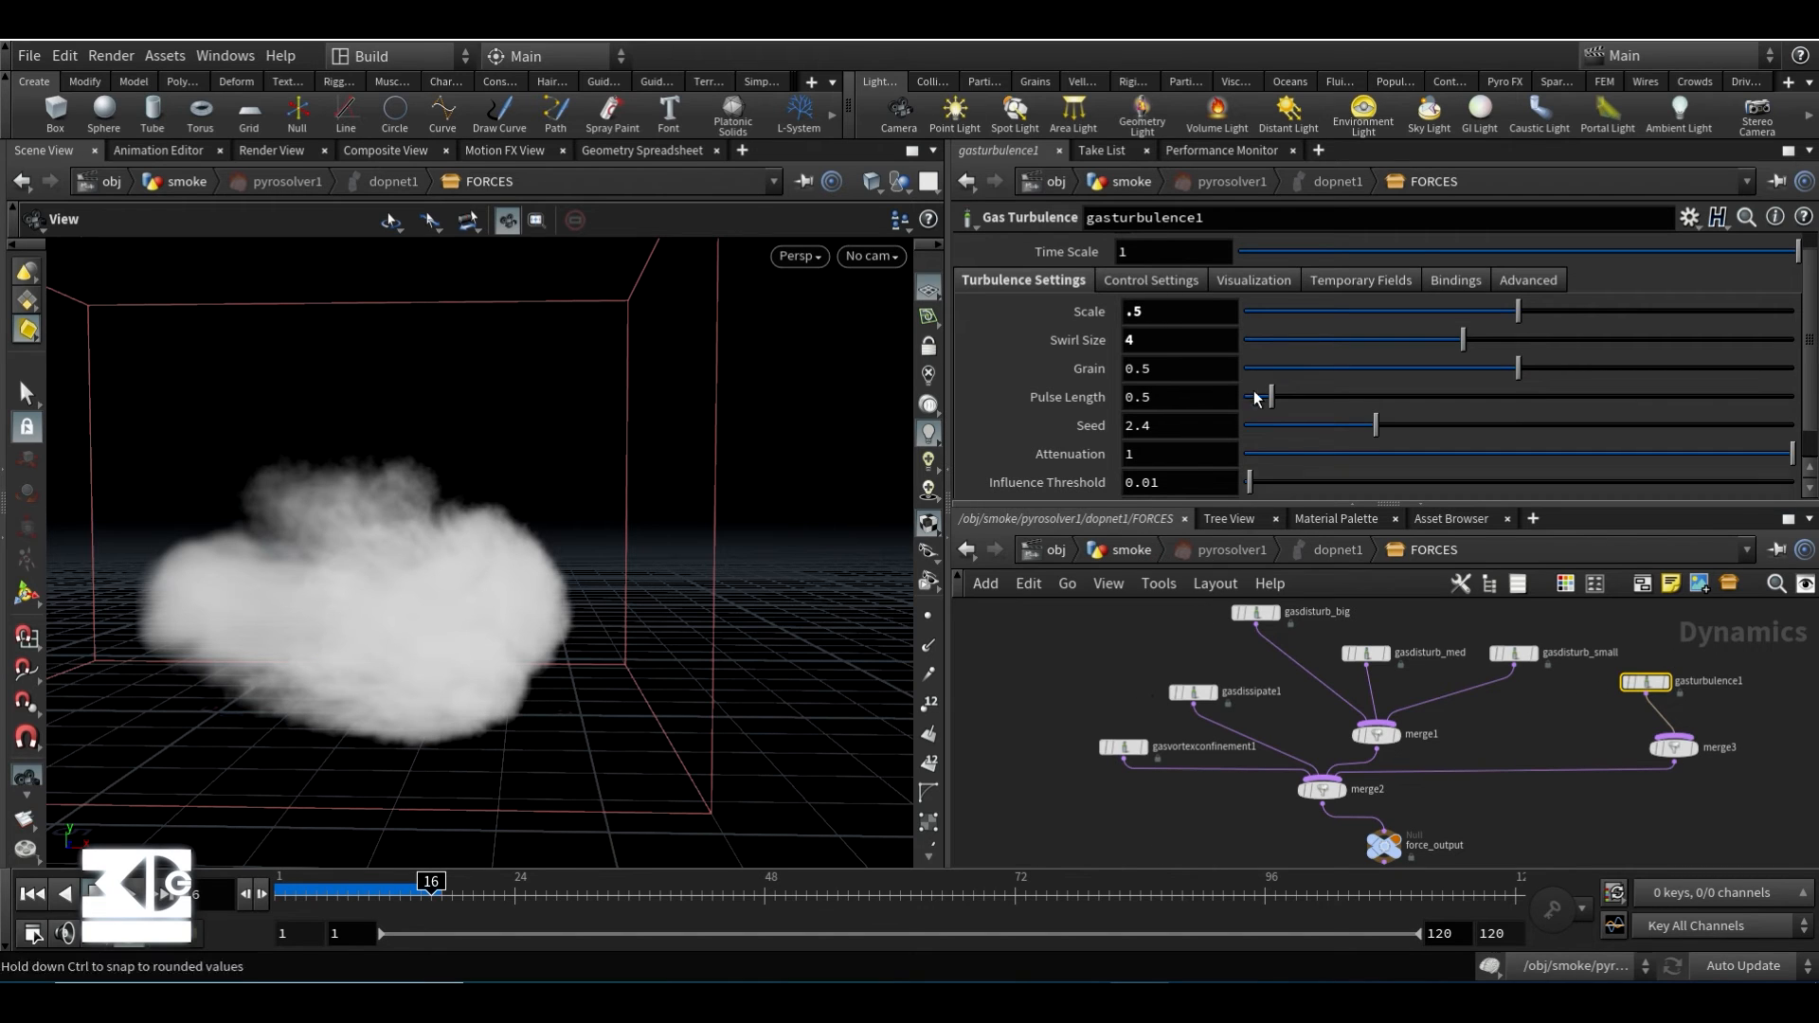
pyautogui.click(1170, 310)
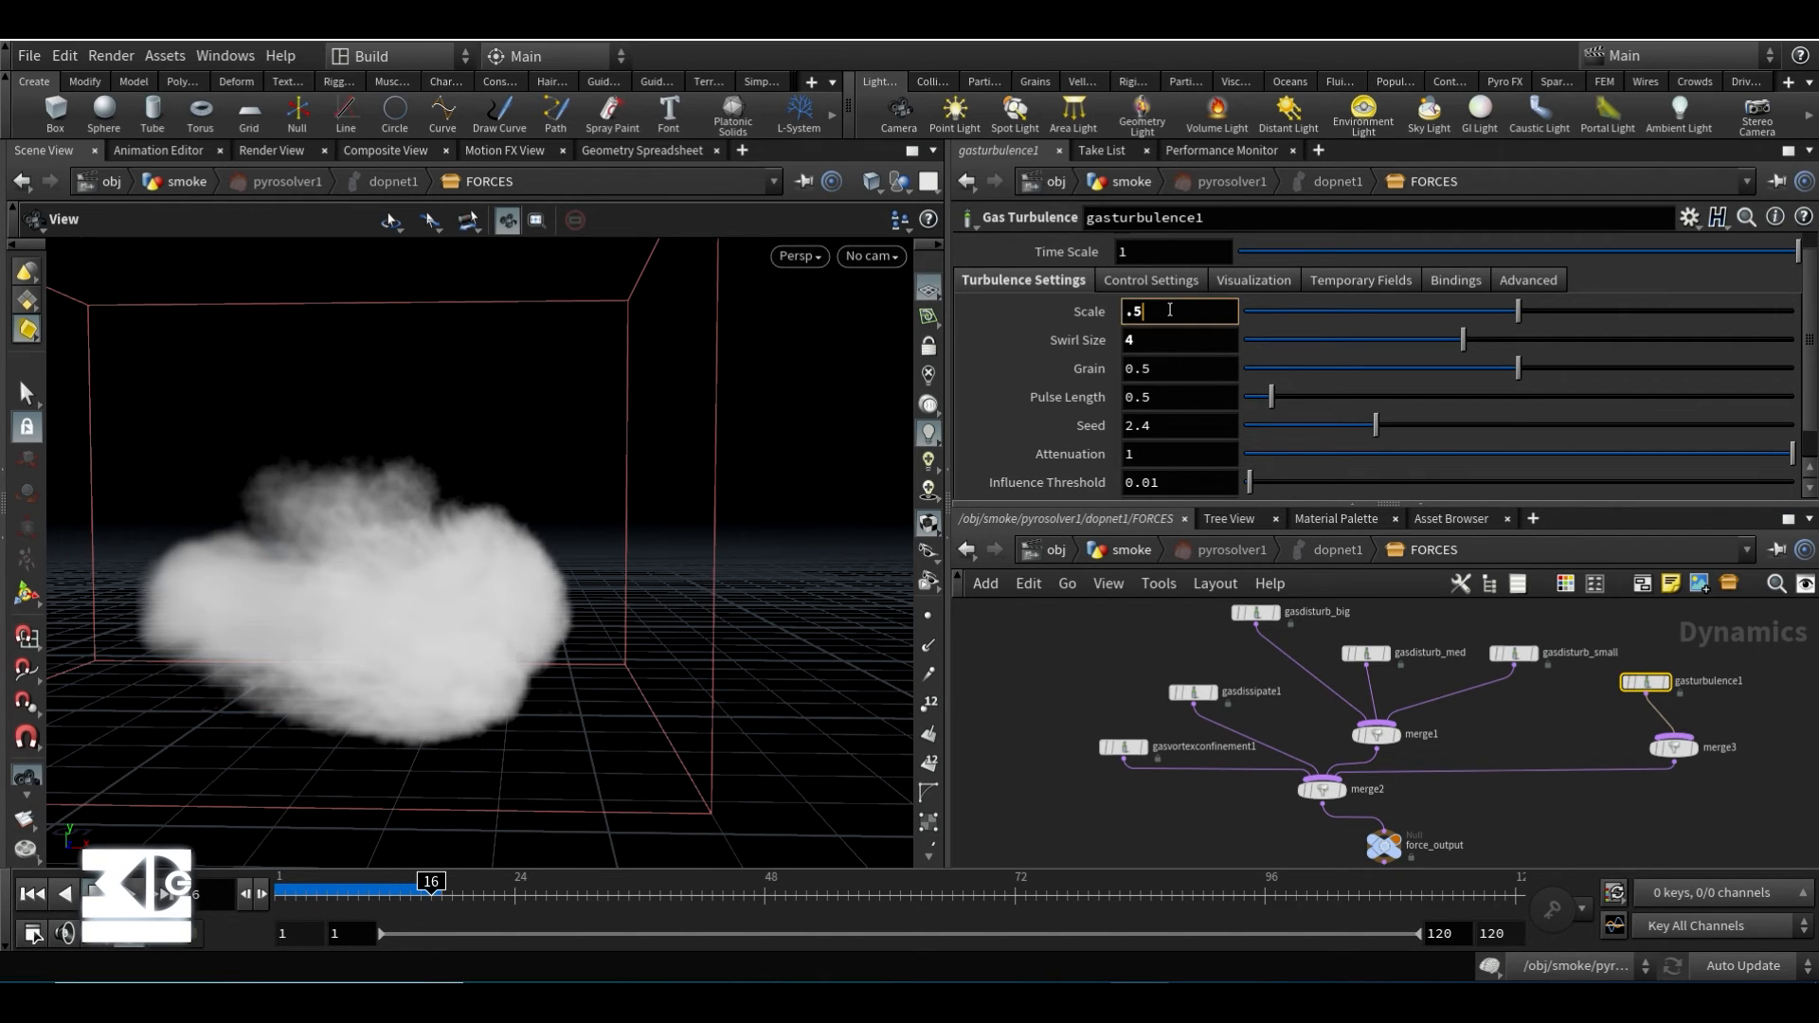
pyautogui.click(1115, 552)
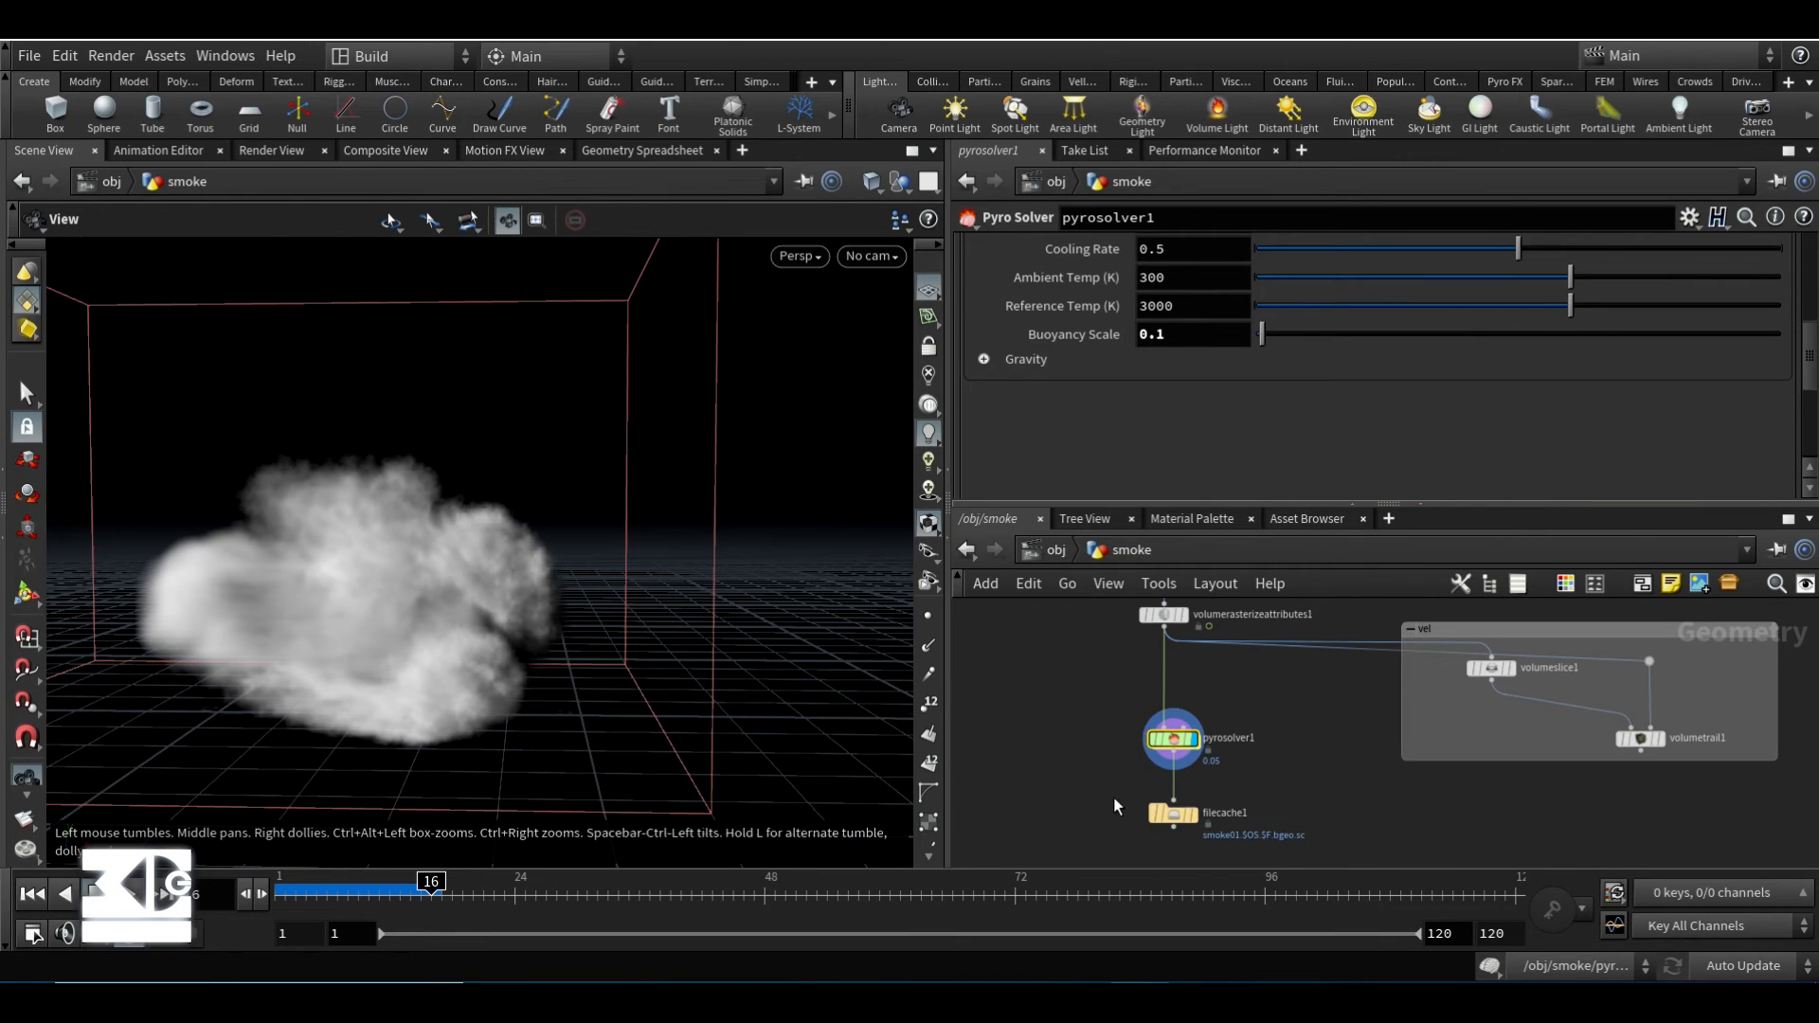
pyautogui.click(33, 894)
pyautogui.click(133, 894)
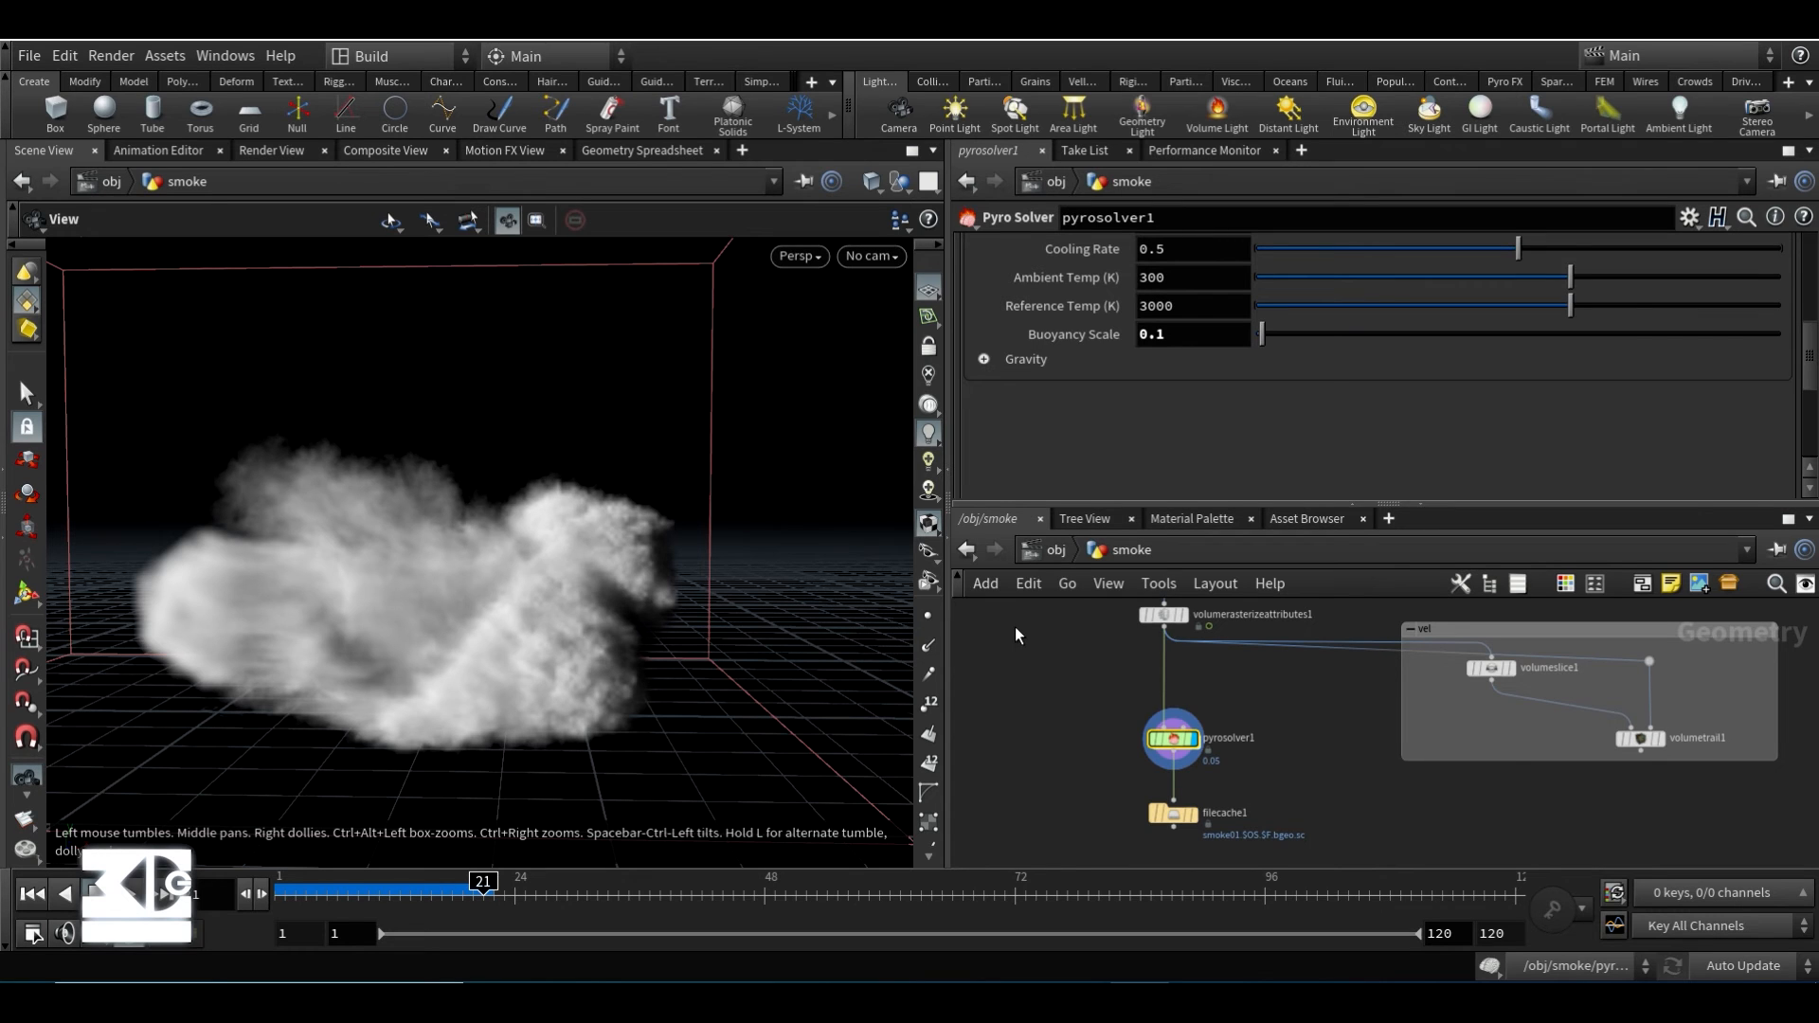
# - Set pyrosolver1's Buoyancy Scale to 0.3
pyautogui.scroll(2, 1076, 353)
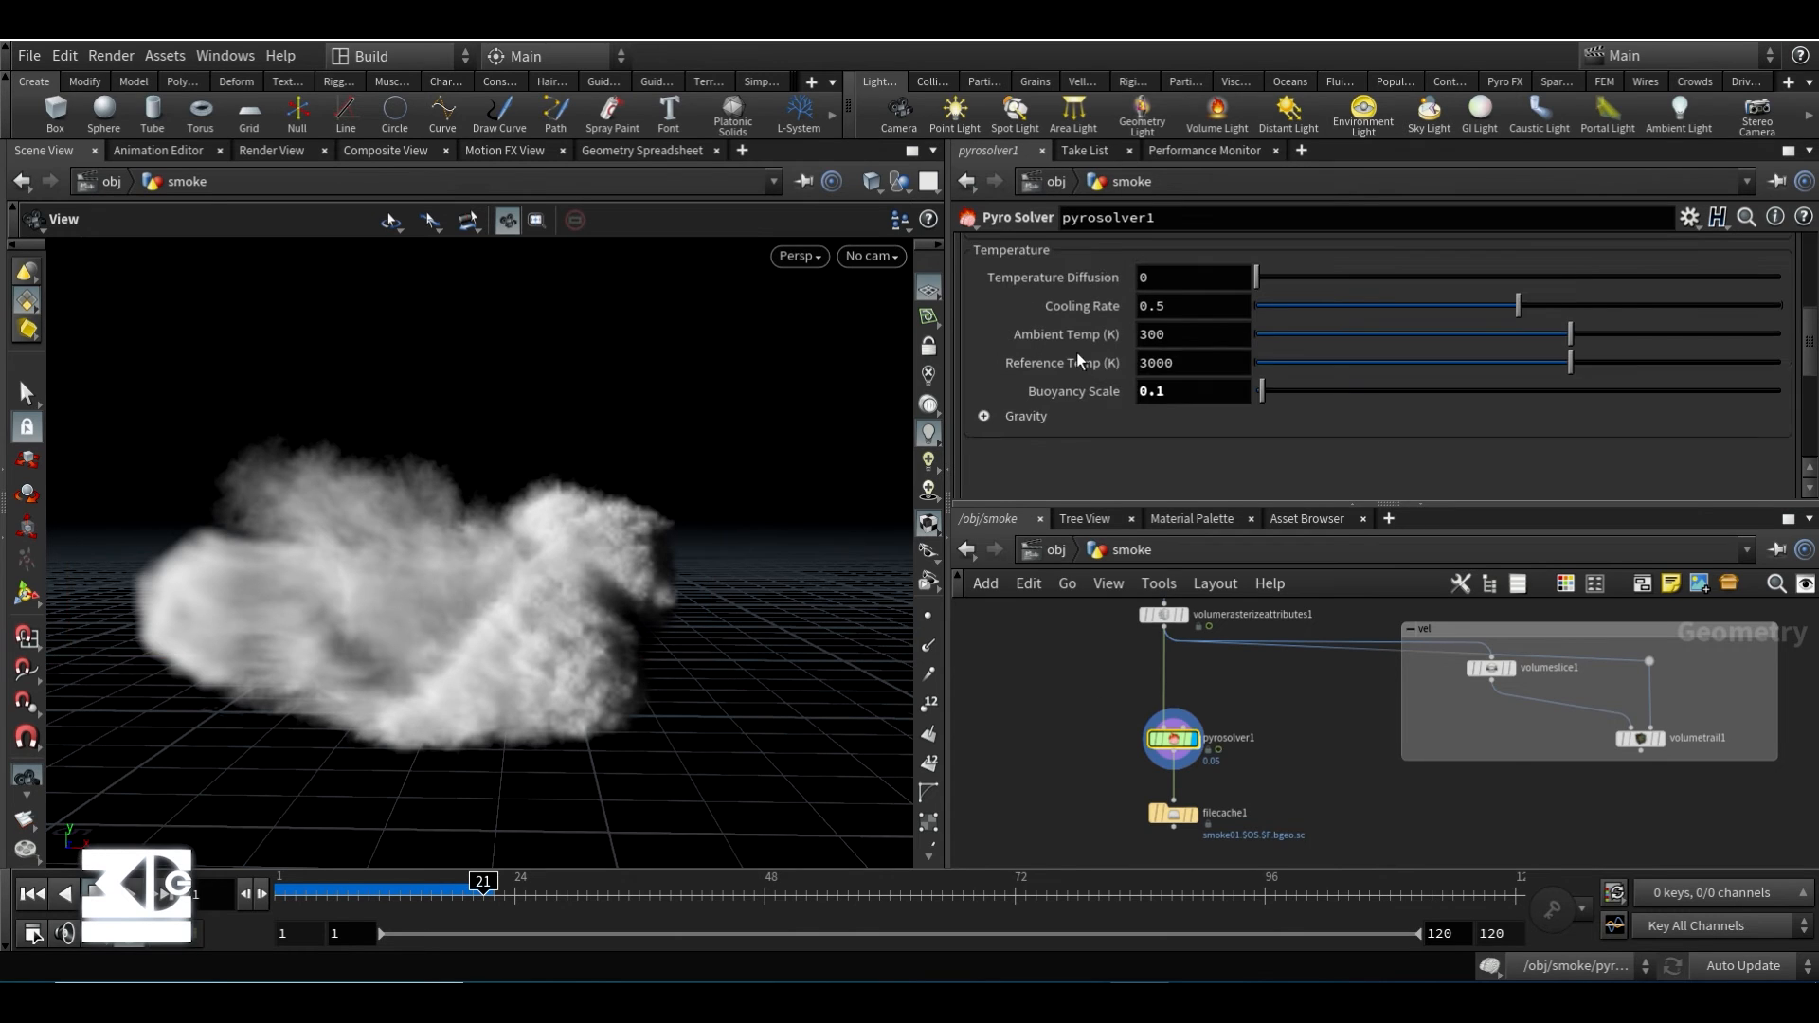
pyautogui.click(1181, 390)
pyautogui.doubleClick(1182, 389)
pyautogui.write('0.3')
pyautogui.press('Return')
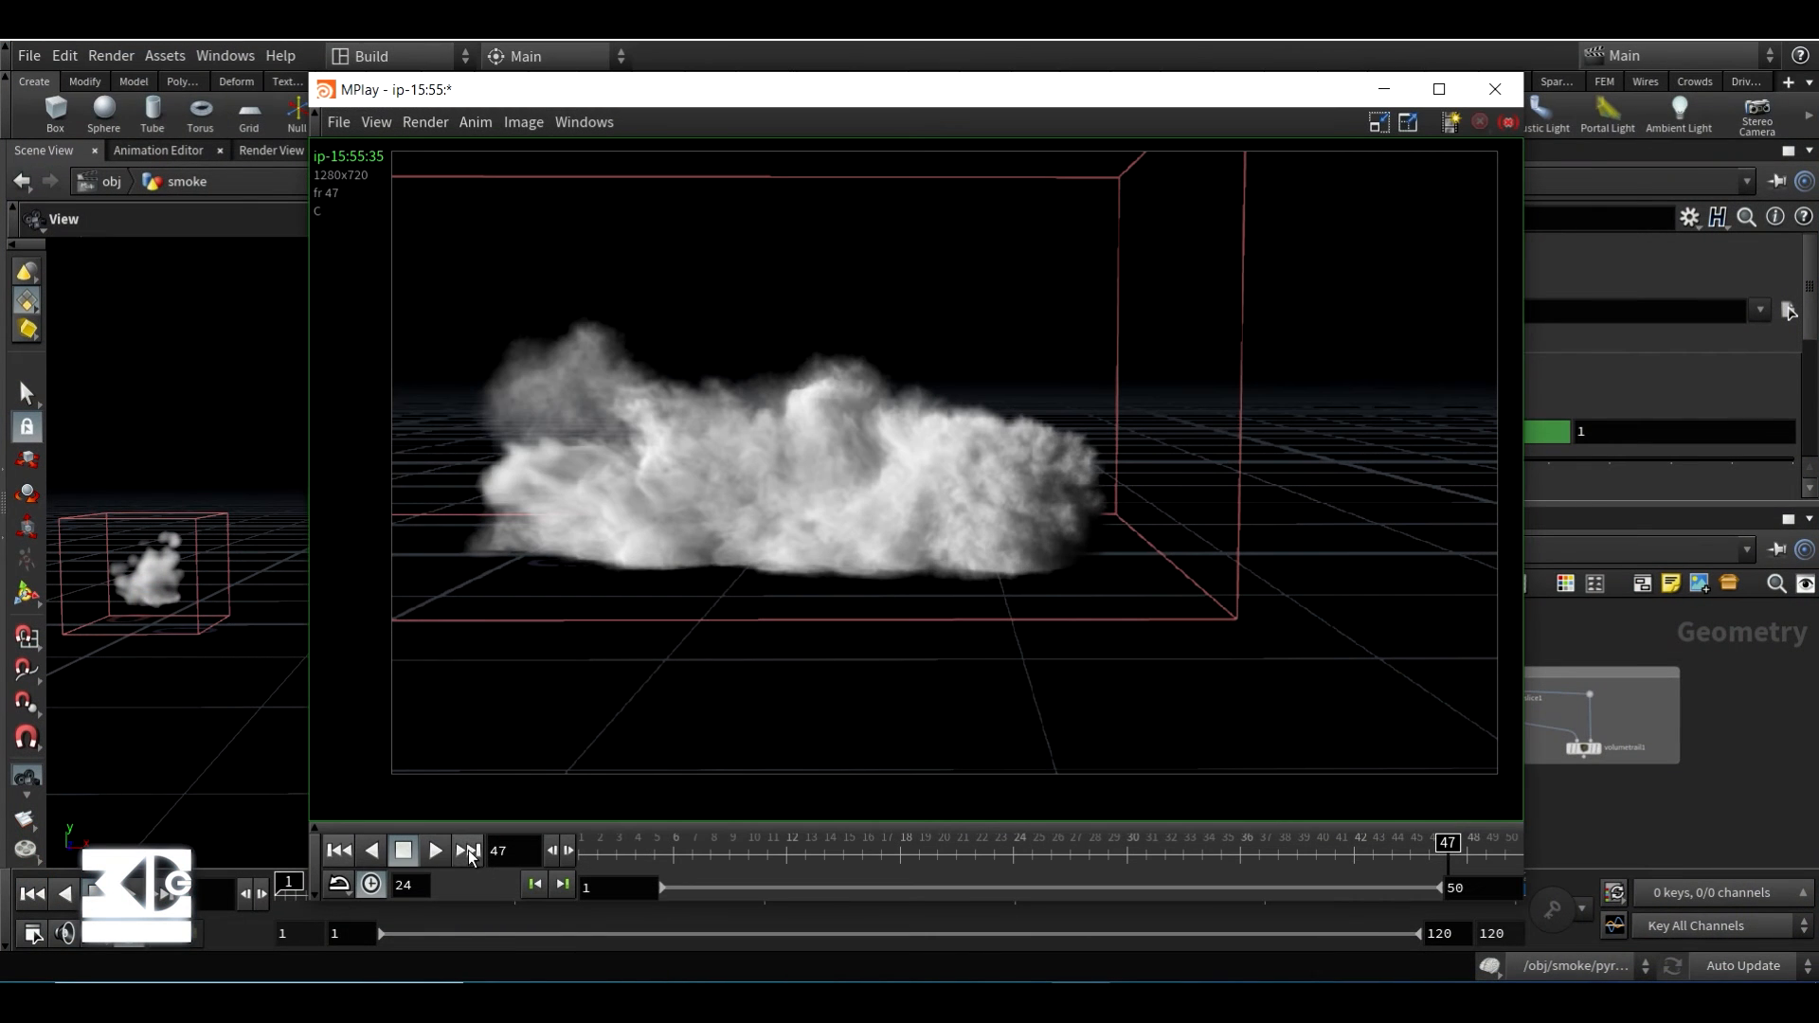
# - Examine the last frames of the smoke flipbook up close in MPlay and close the player
pyautogui.click(408, 855)
pyautogui.click(1323, 842)
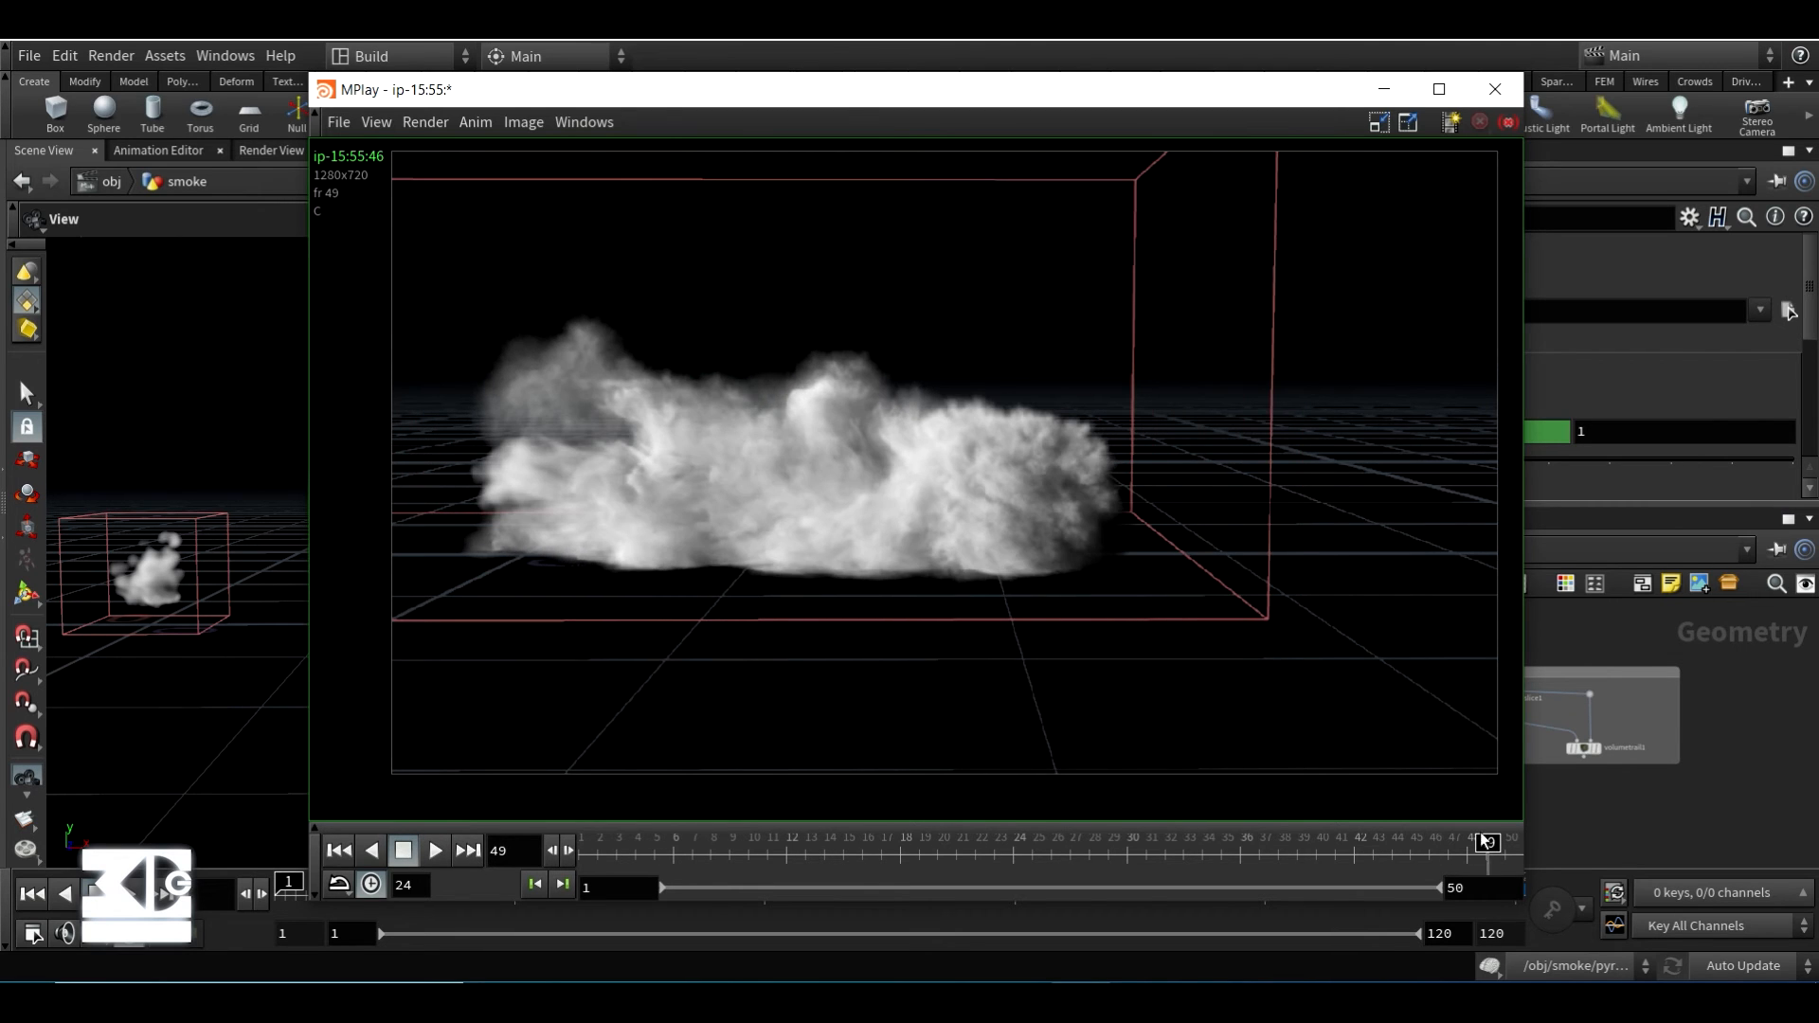
pyautogui.press('Left')
pyautogui.scroll(1, 735, 426)
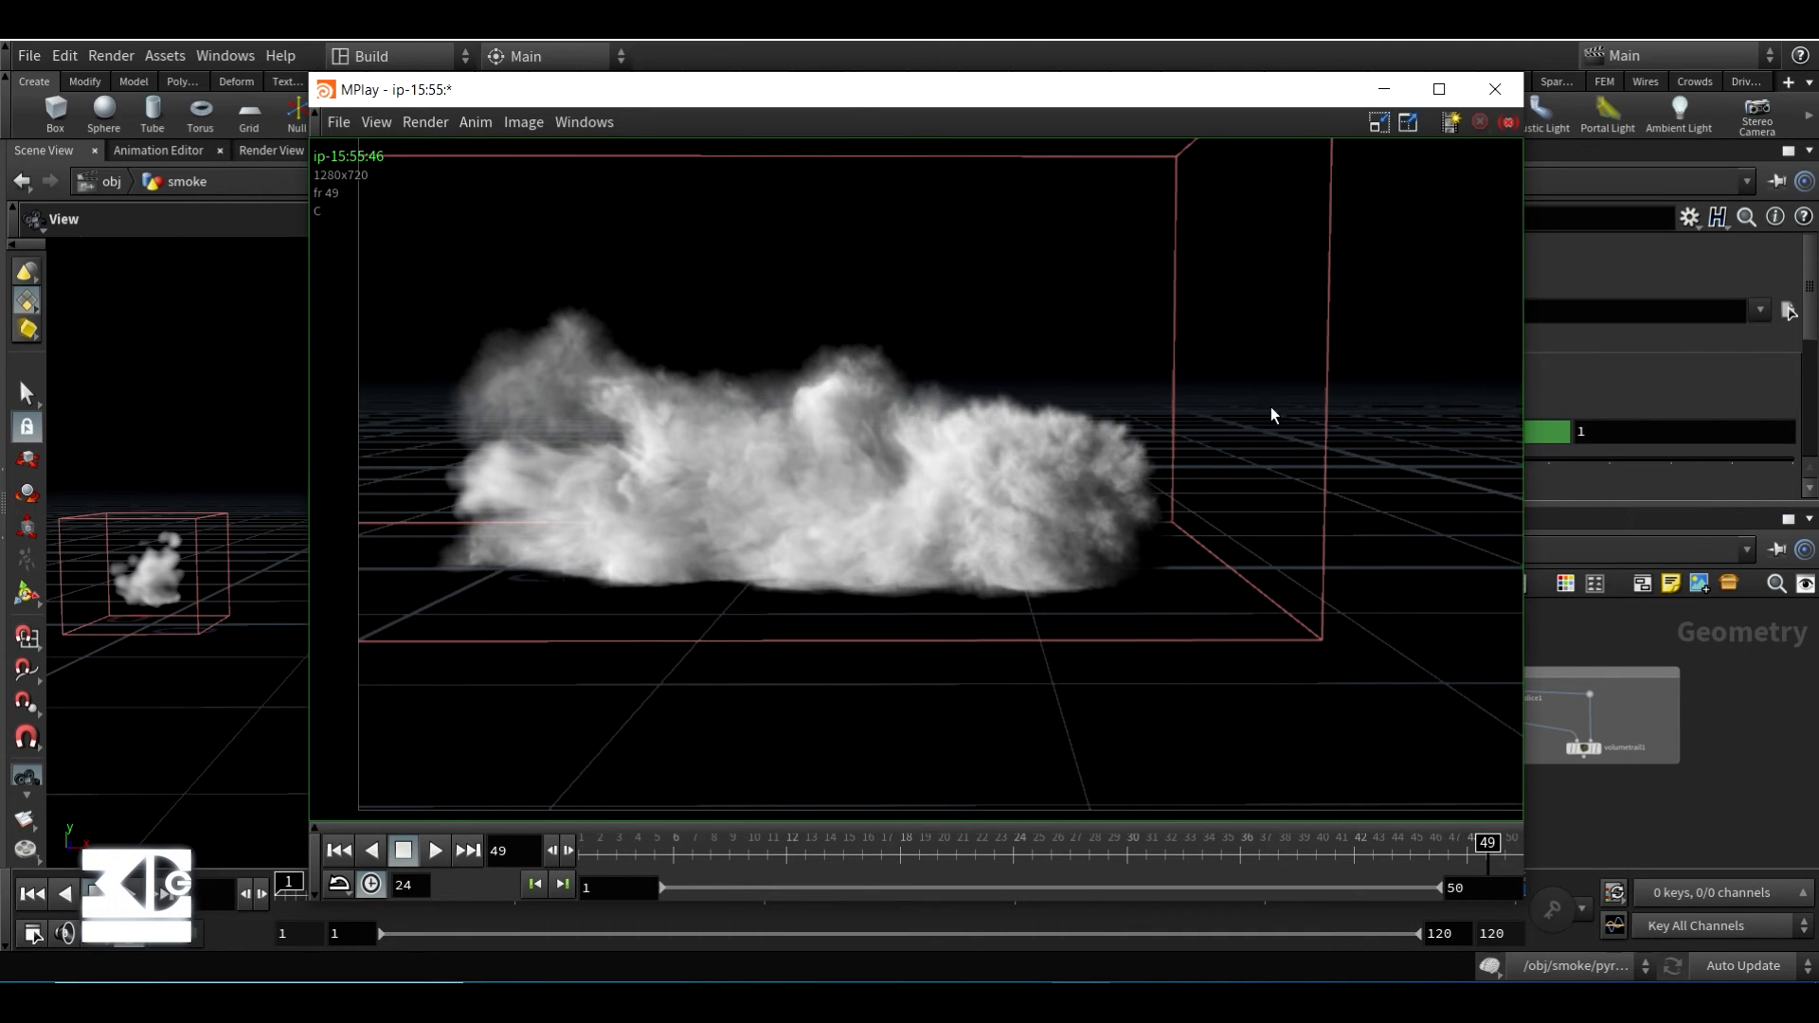
pyautogui.click(1495, 88)
# - Go up to the object level and create a camera from the current view
pyautogui.moveTo(1075, 786); pyautogui.dragTo(1098, 737, button='middle')
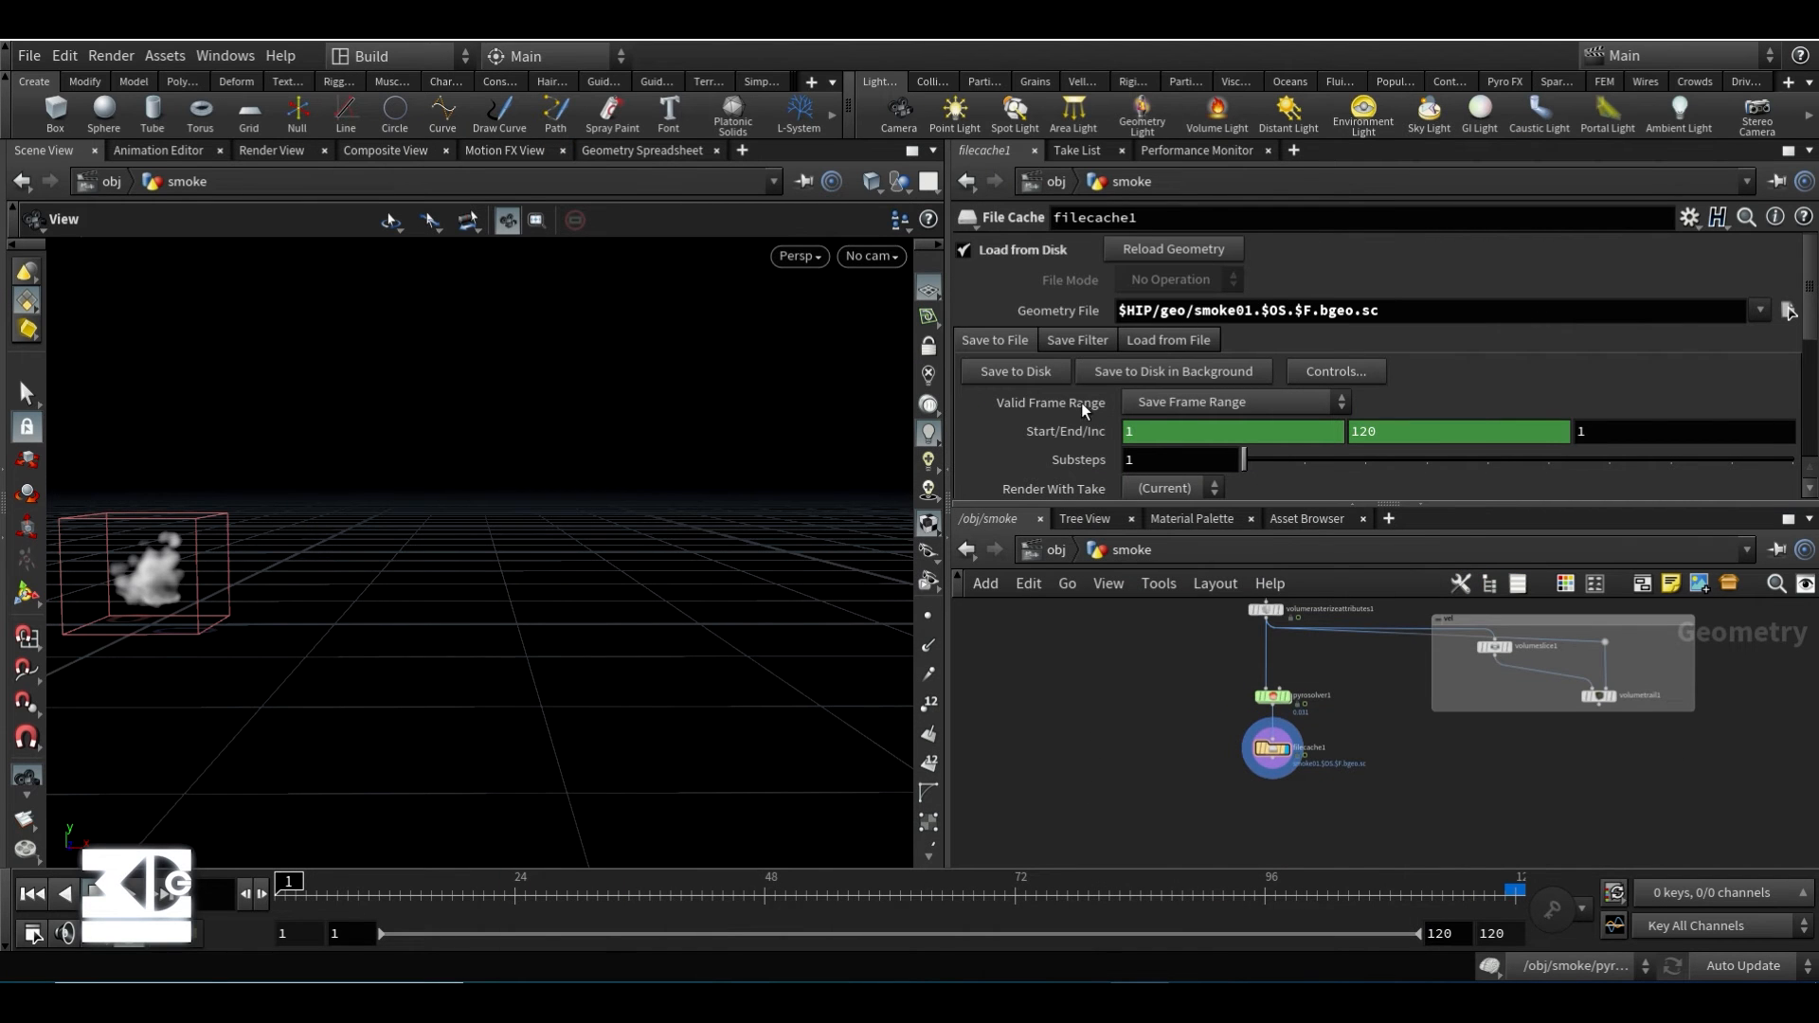
pyautogui.press('u')
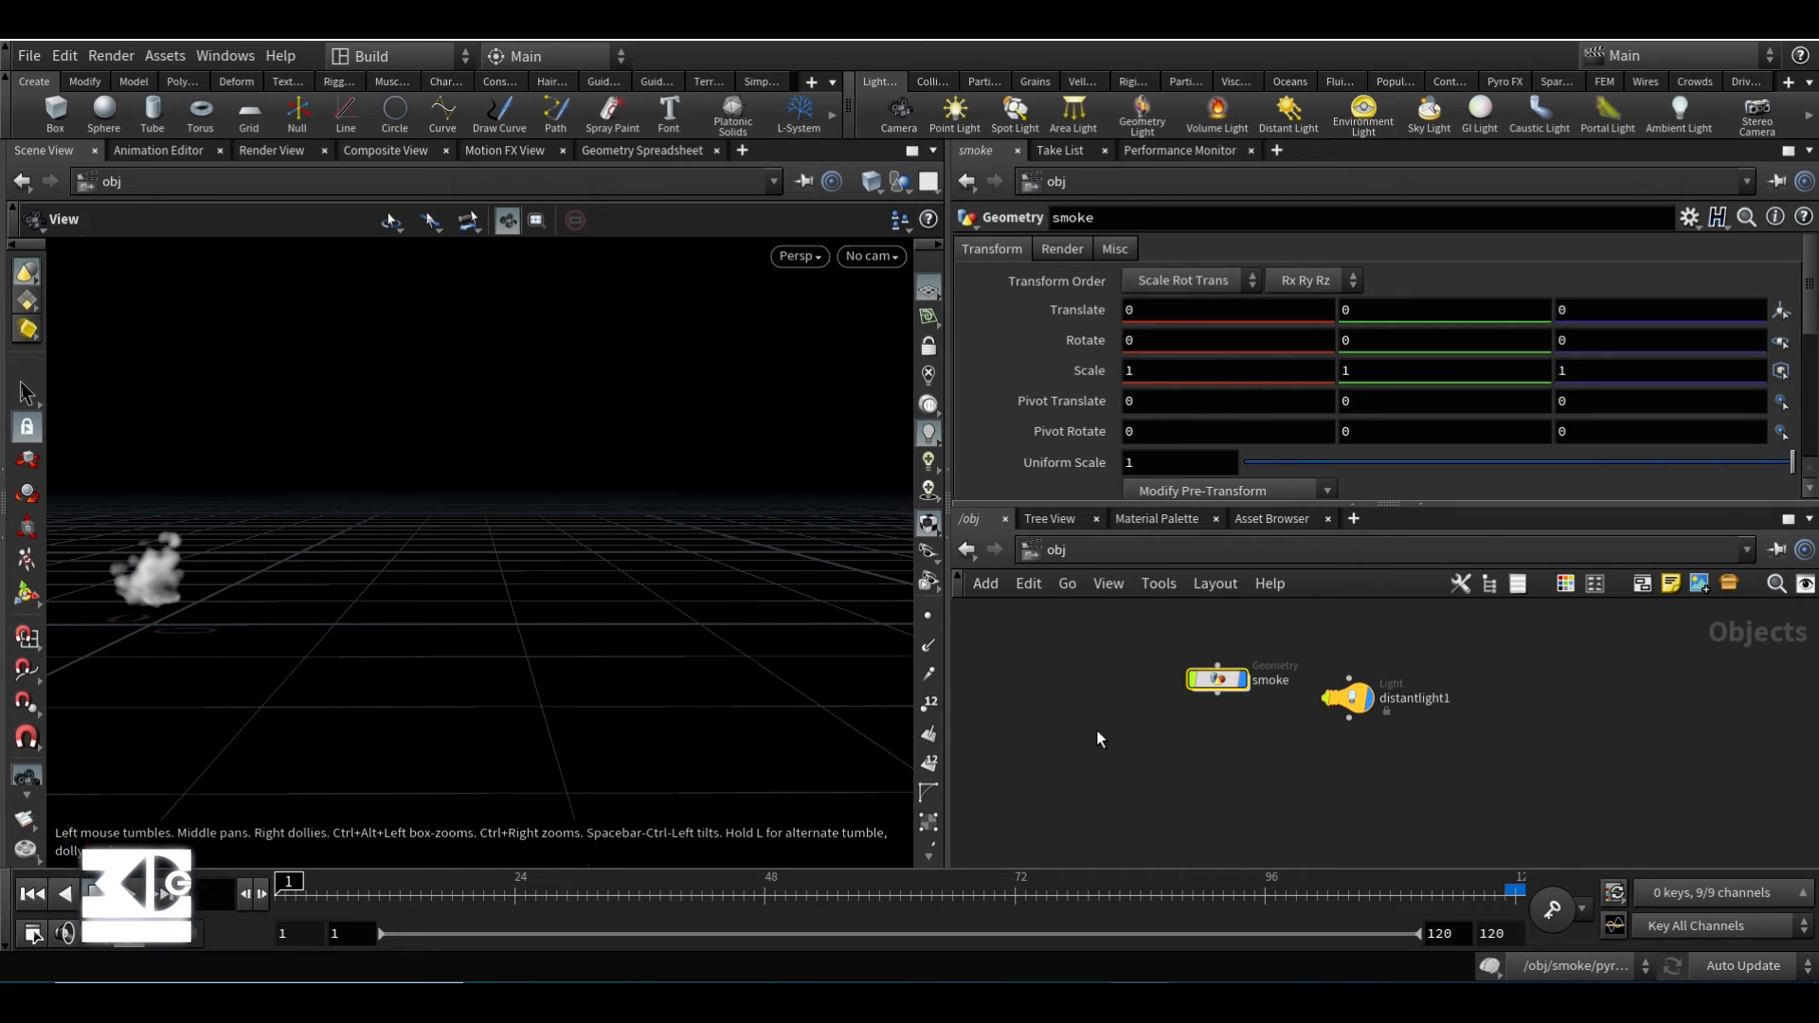
pyautogui.click(913, 115)
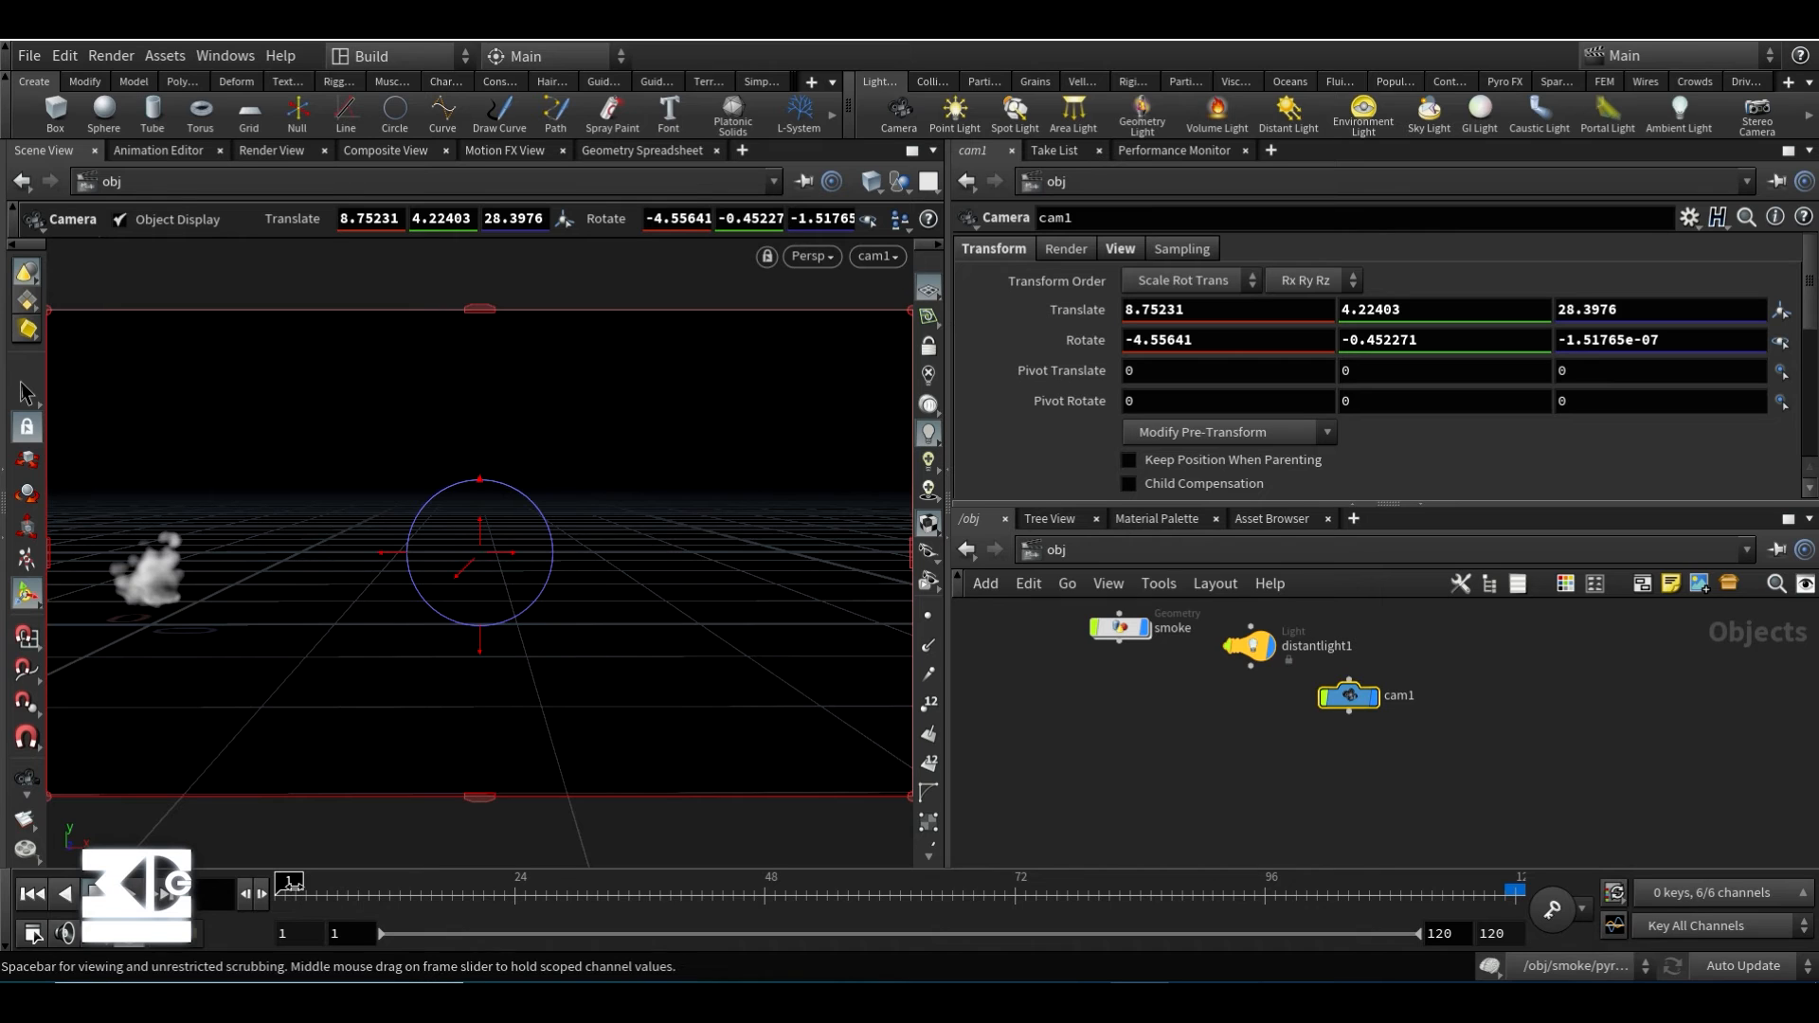
# - Move cam1 closer to the smoke, to about 8.98, 3.95, 15.28, checking the framing at frames 22, 29 and 39
pyautogui.moveTo(301, 886); pyautogui.dragTo(493, 883)
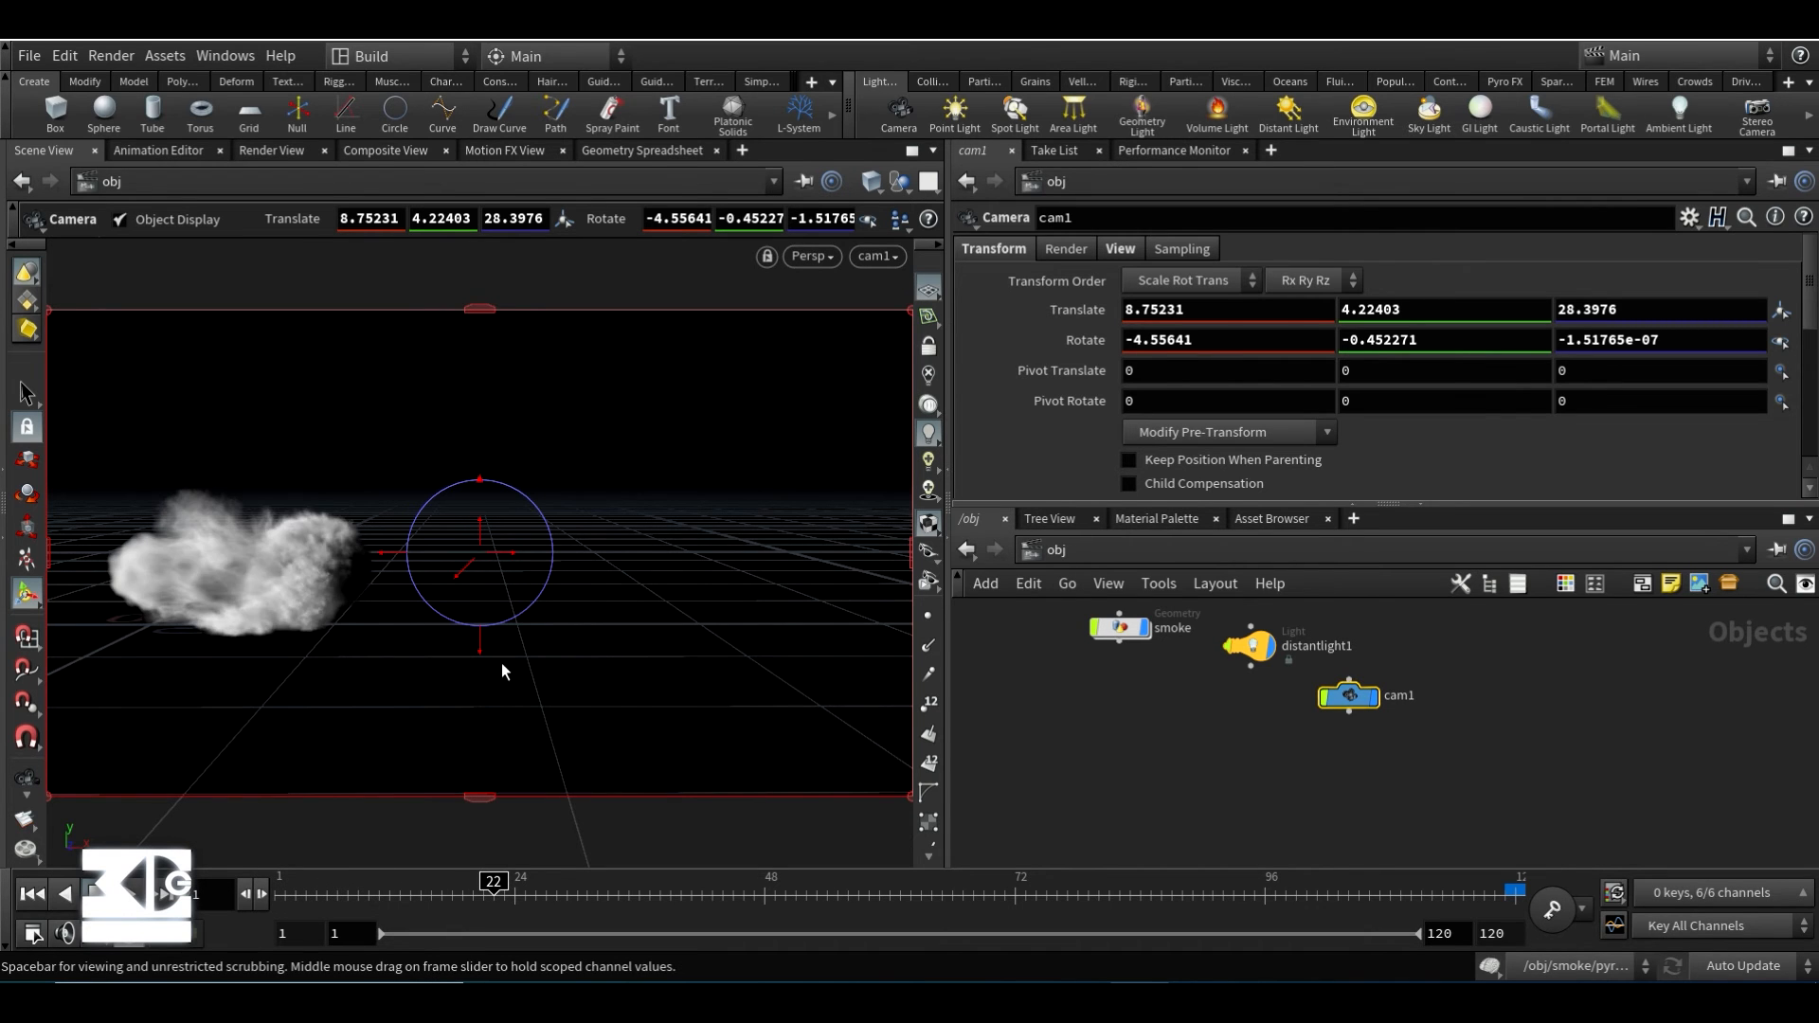
pyautogui.moveTo(495, 559); pyautogui.dragTo(862, 526)
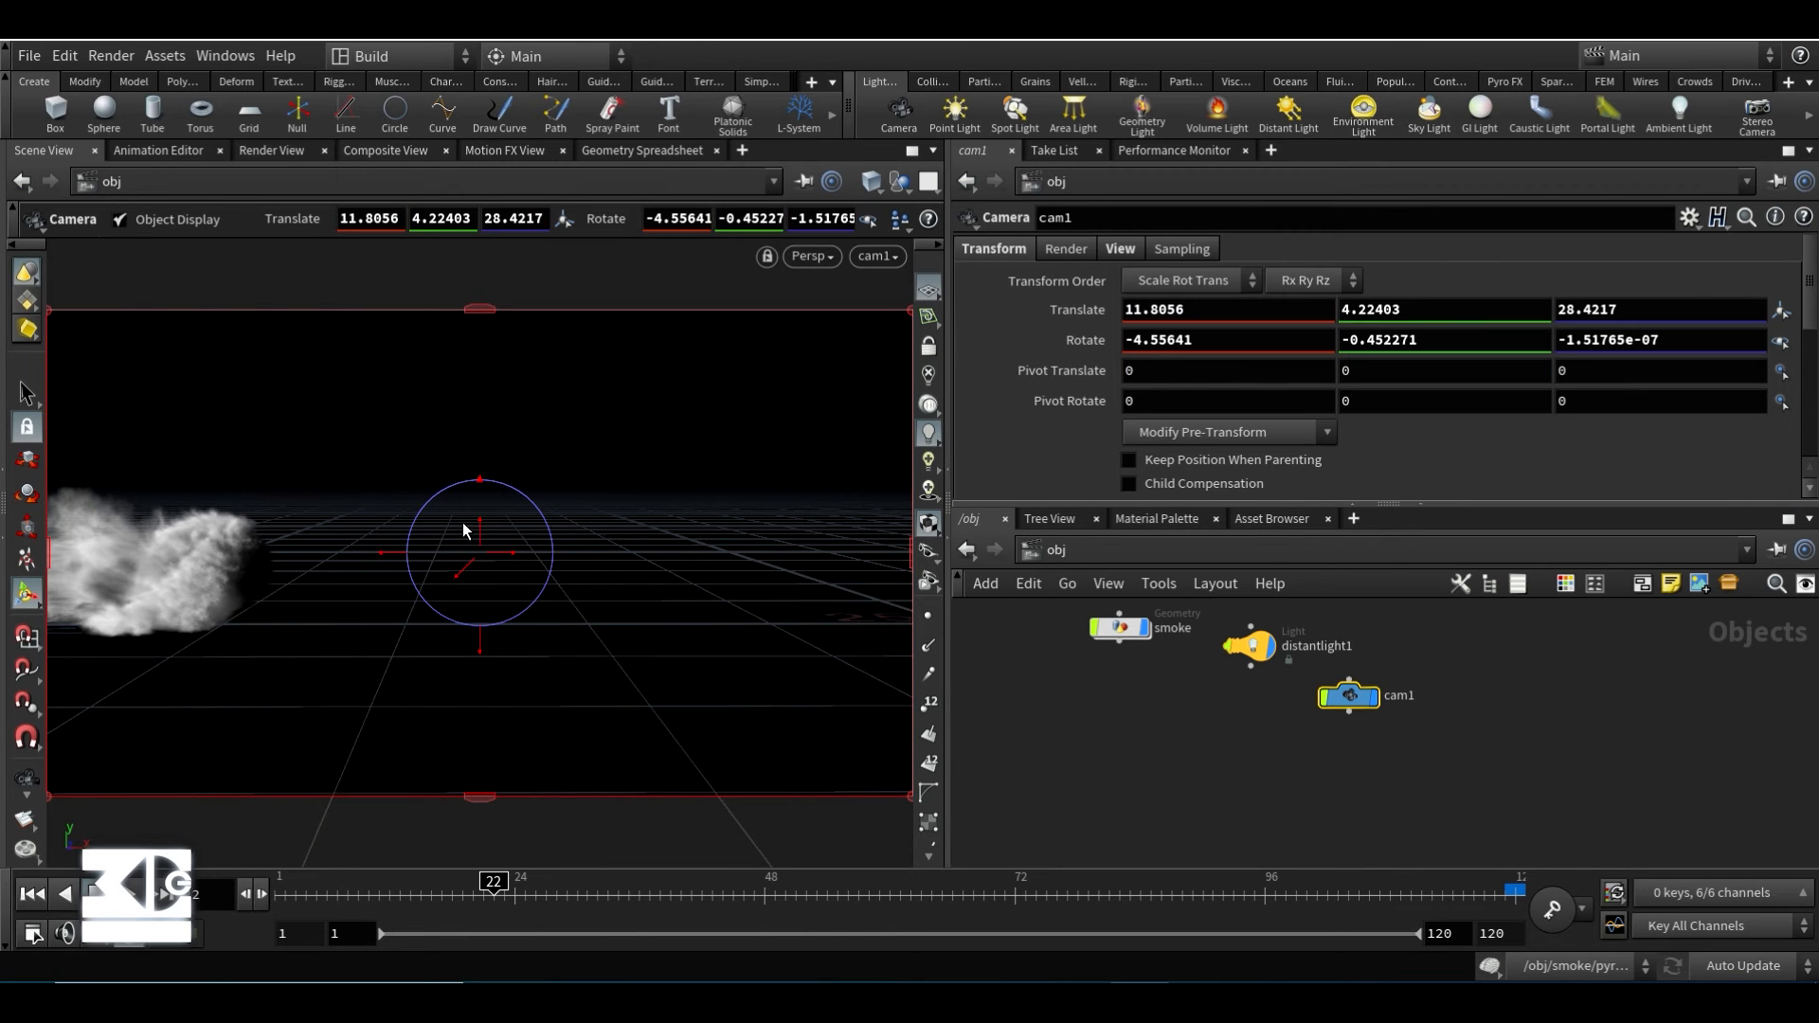
pyautogui.moveTo(479, 522); pyautogui.dragTo(480, 471)
pyautogui.moveTo(465, 567); pyautogui.dragTo(736, 405)
pyautogui.moveTo(479, 521); pyautogui.dragTo(480, 438)
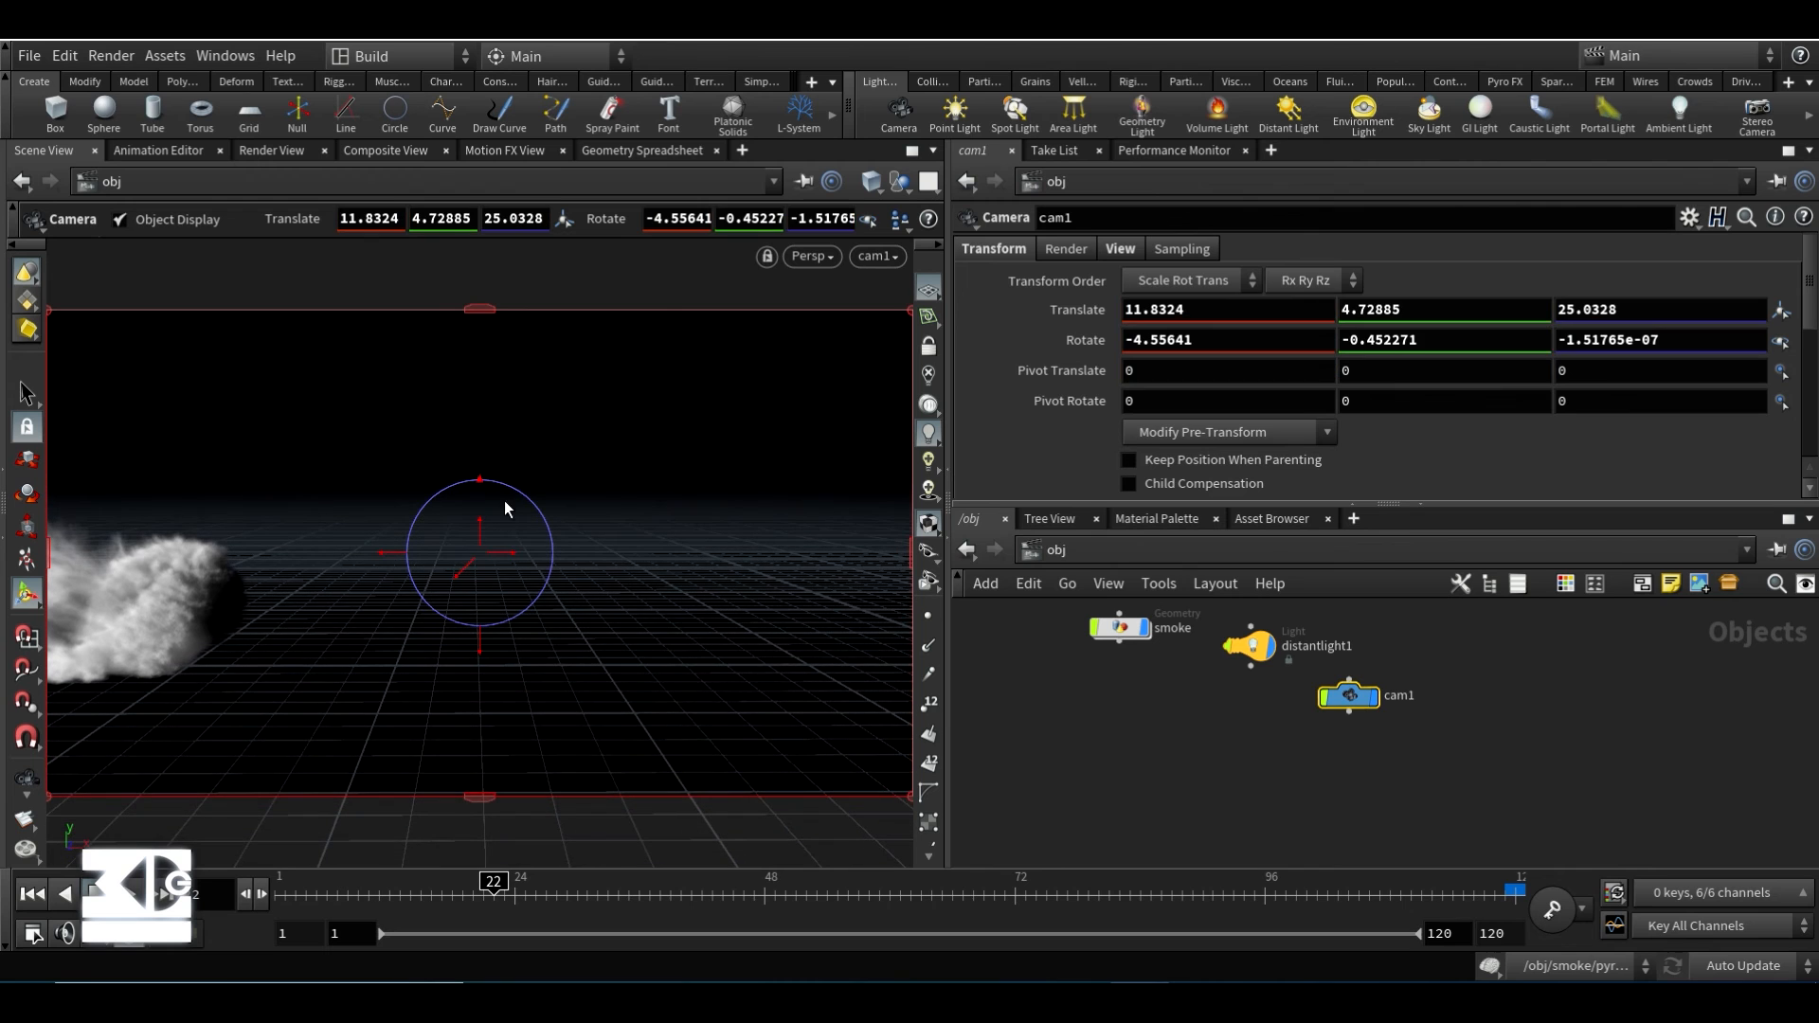
pyautogui.moveTo(457, 574); pyautogui.dragTo(616, 390)
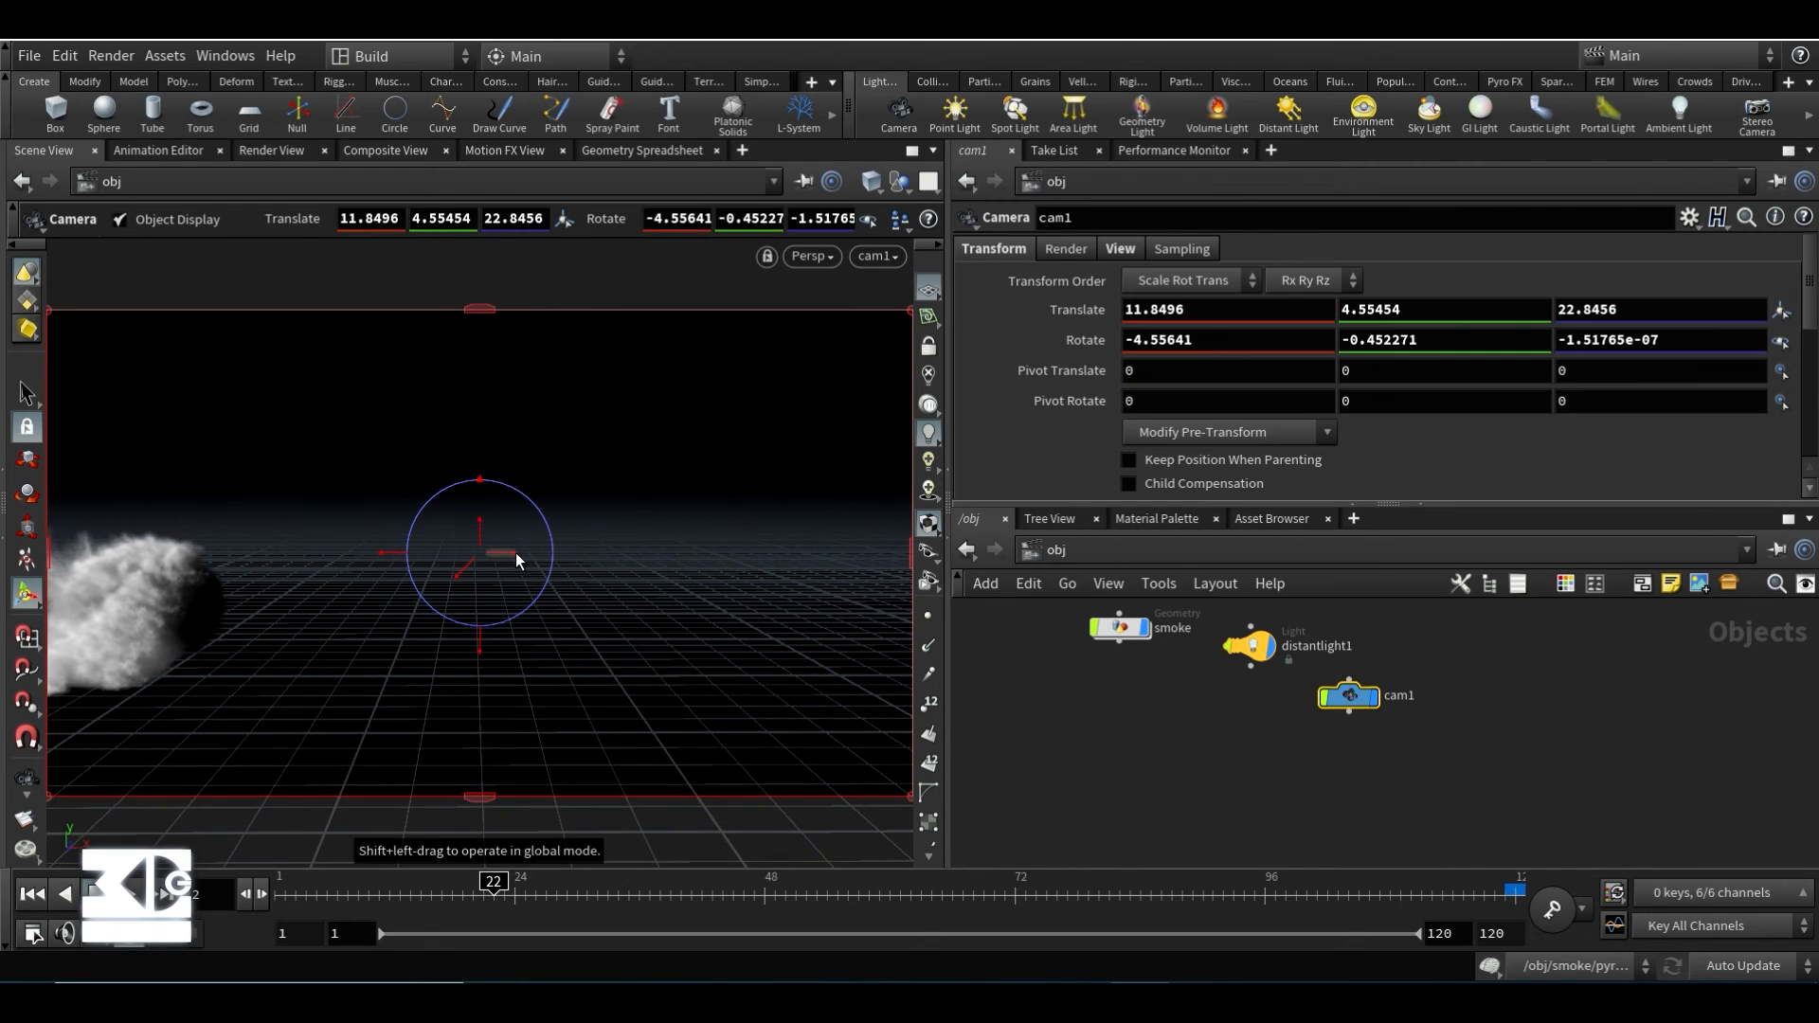
pyautogui.moveTo(516, 559); pyautogui.dragTo(475, 563)
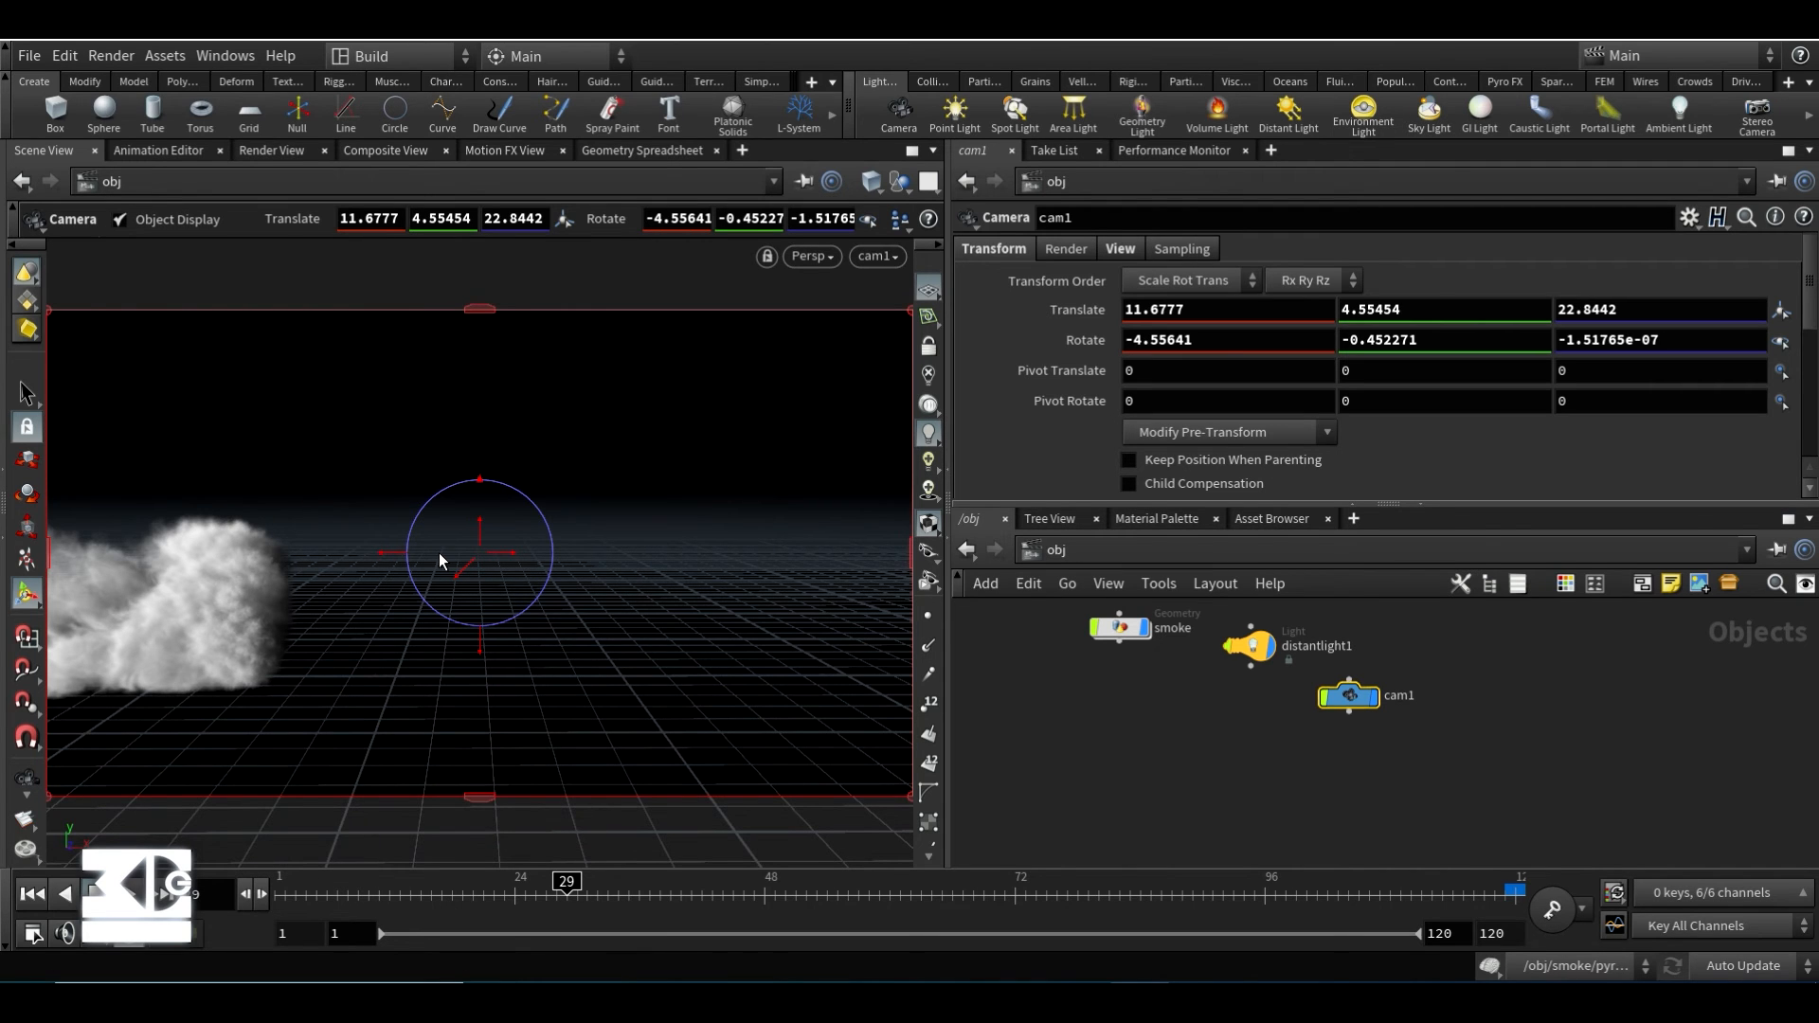
pyautogui.moveTo(459, 570); pyautogui.dragTo(769, 282)
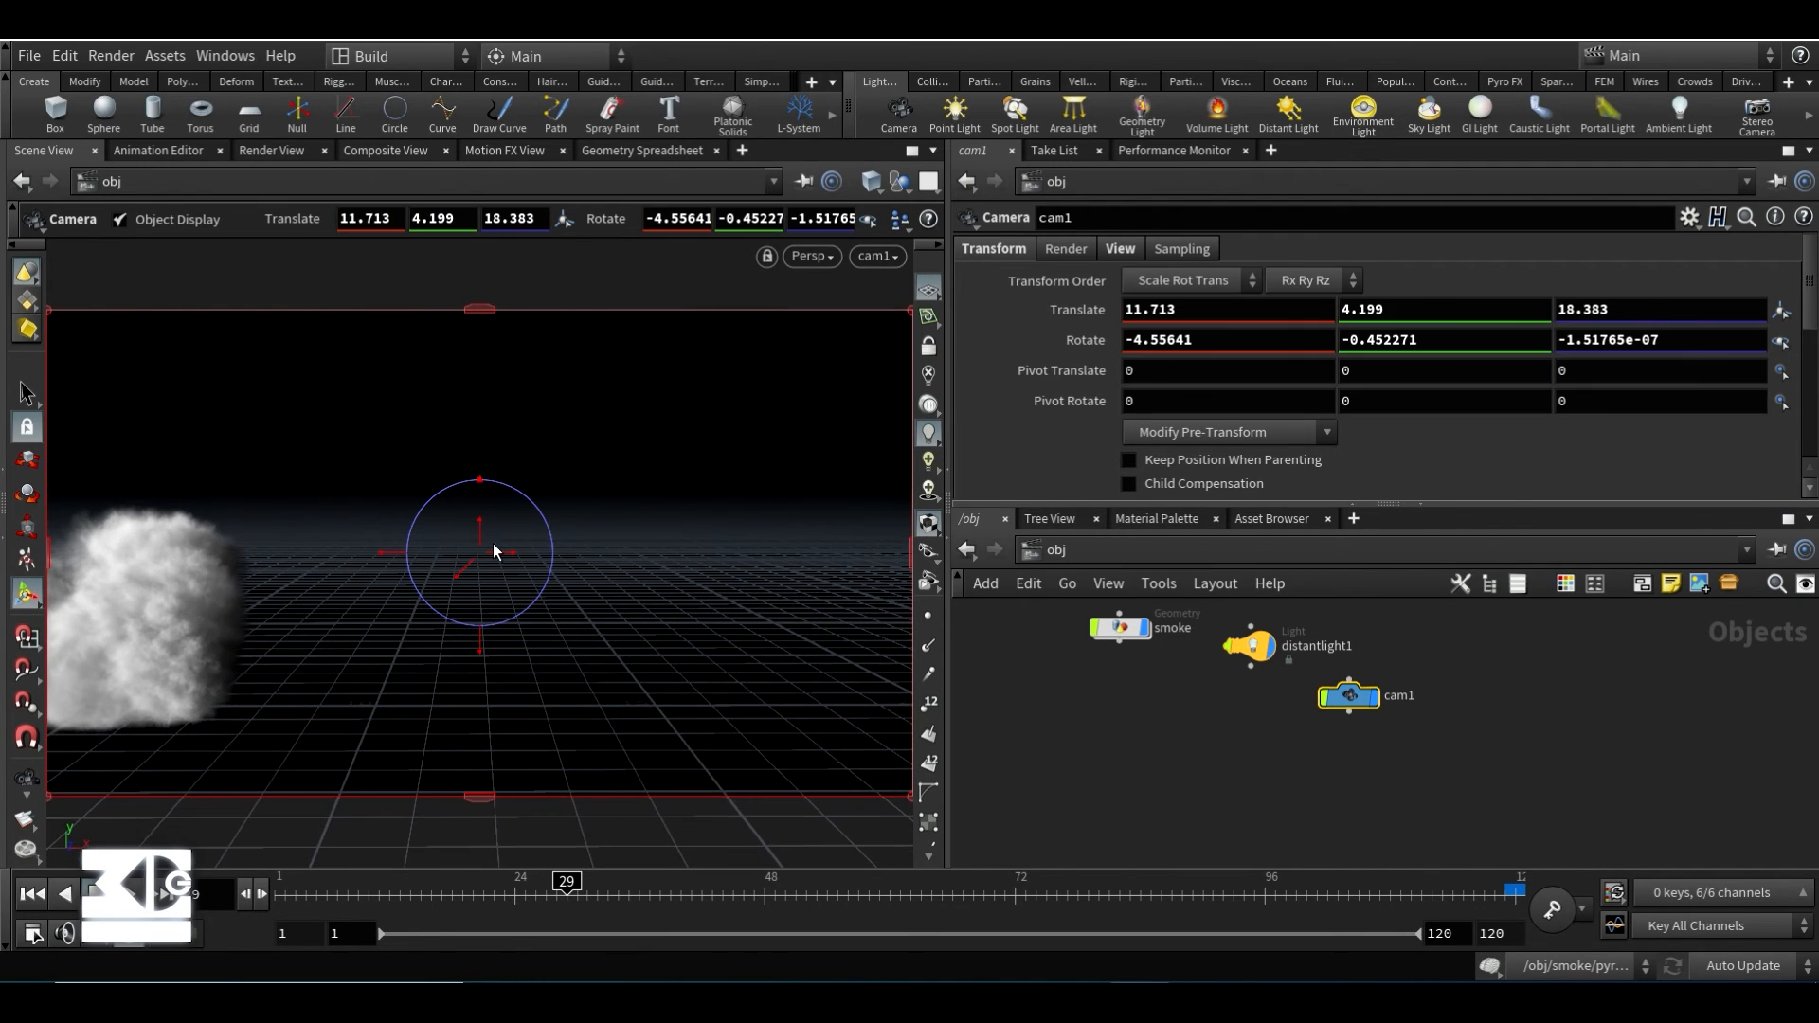
pyautogui.moveTo(495, 548); pyautogui.dragTo(330, 546)
pyautogui.moveTo(457, 575); pyautogui.dragTo(611, 476)
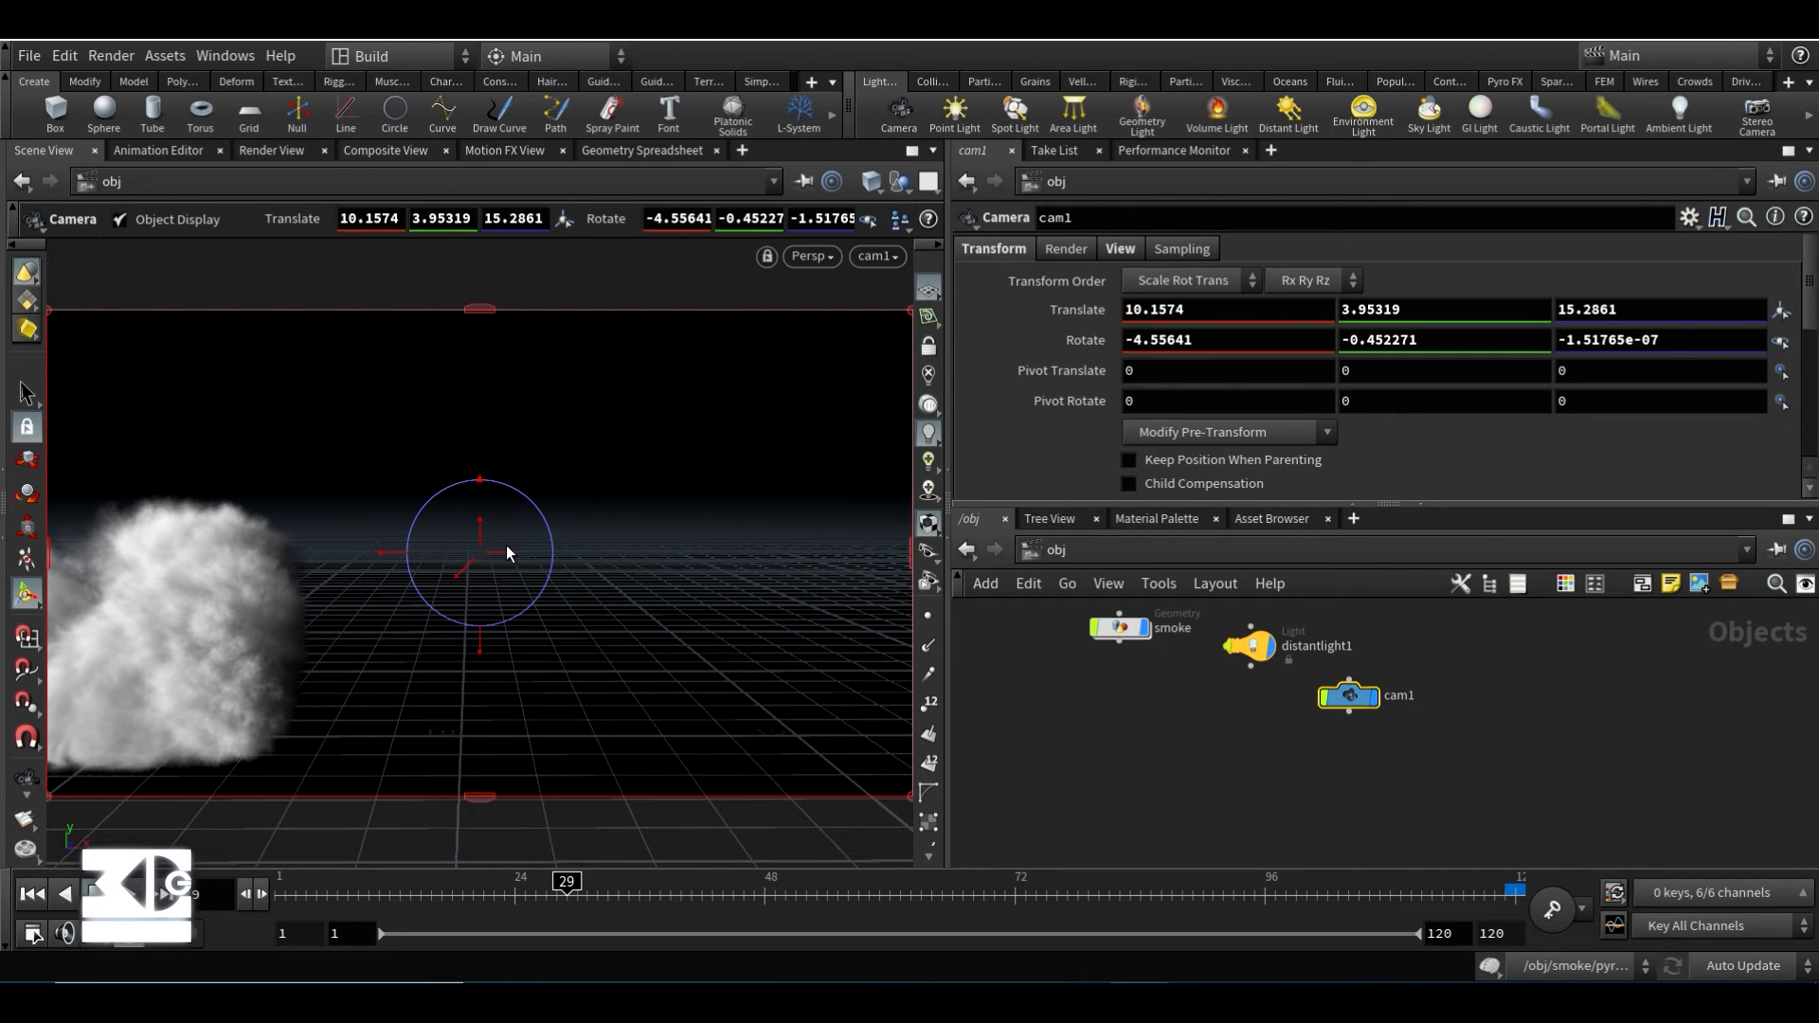
pyautogui.moveTo(506, 551); pyautogui.dragTo(352, 553)
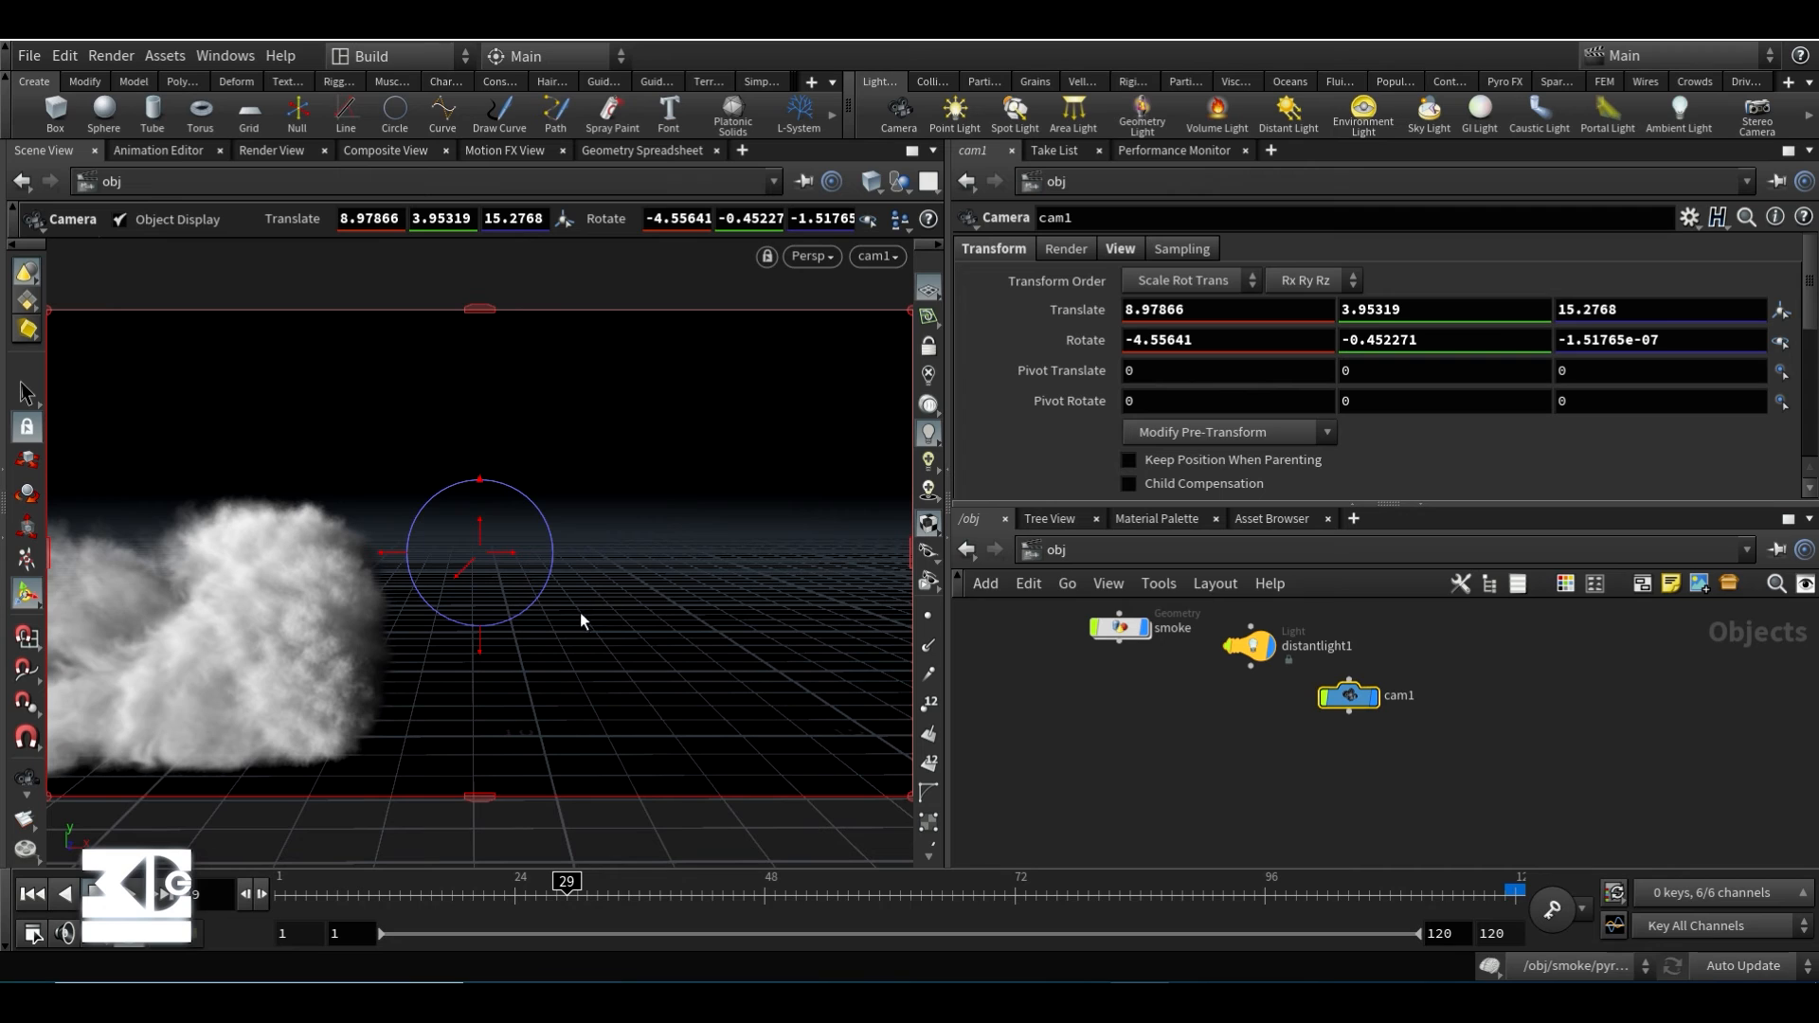
pyautogui.click(668, 878)
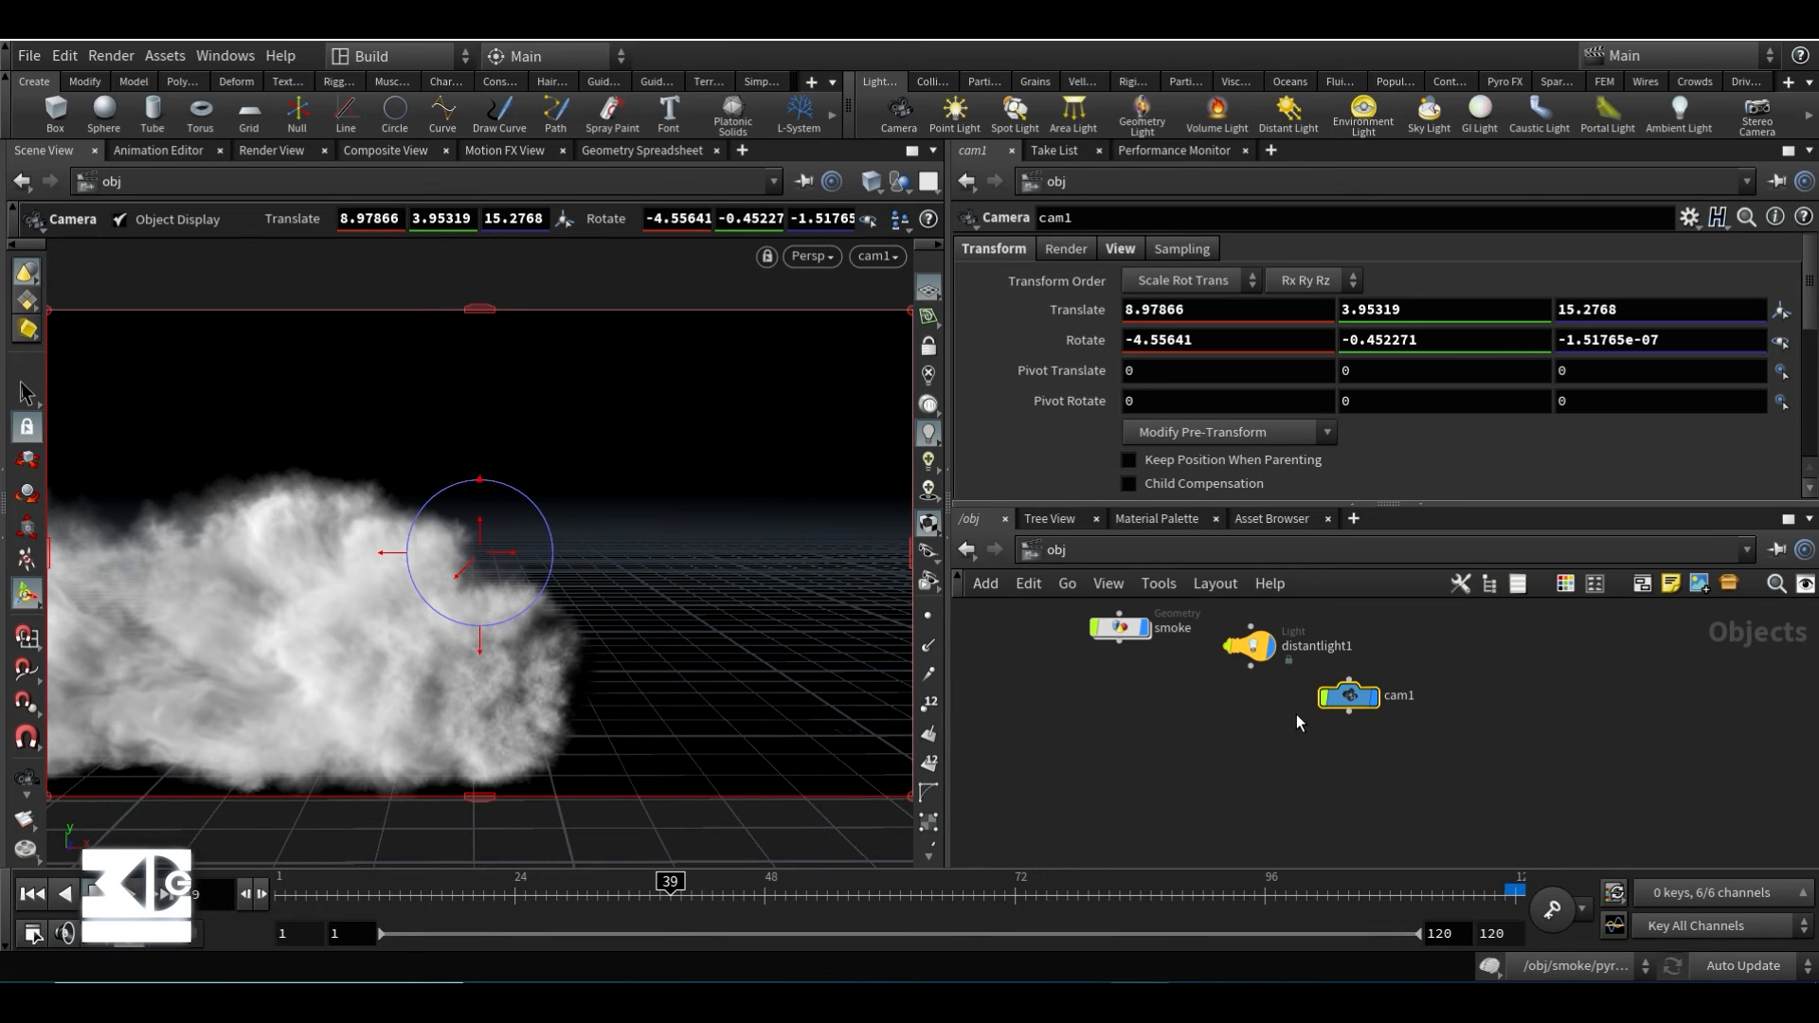
# - Arrange the distantlight1 and cam1 nodes in a row beside smoke, and add a Mantra render node in the out network
pyautogui.moveTo(1356, 702); pyautogui.dragTo(1461, 646)
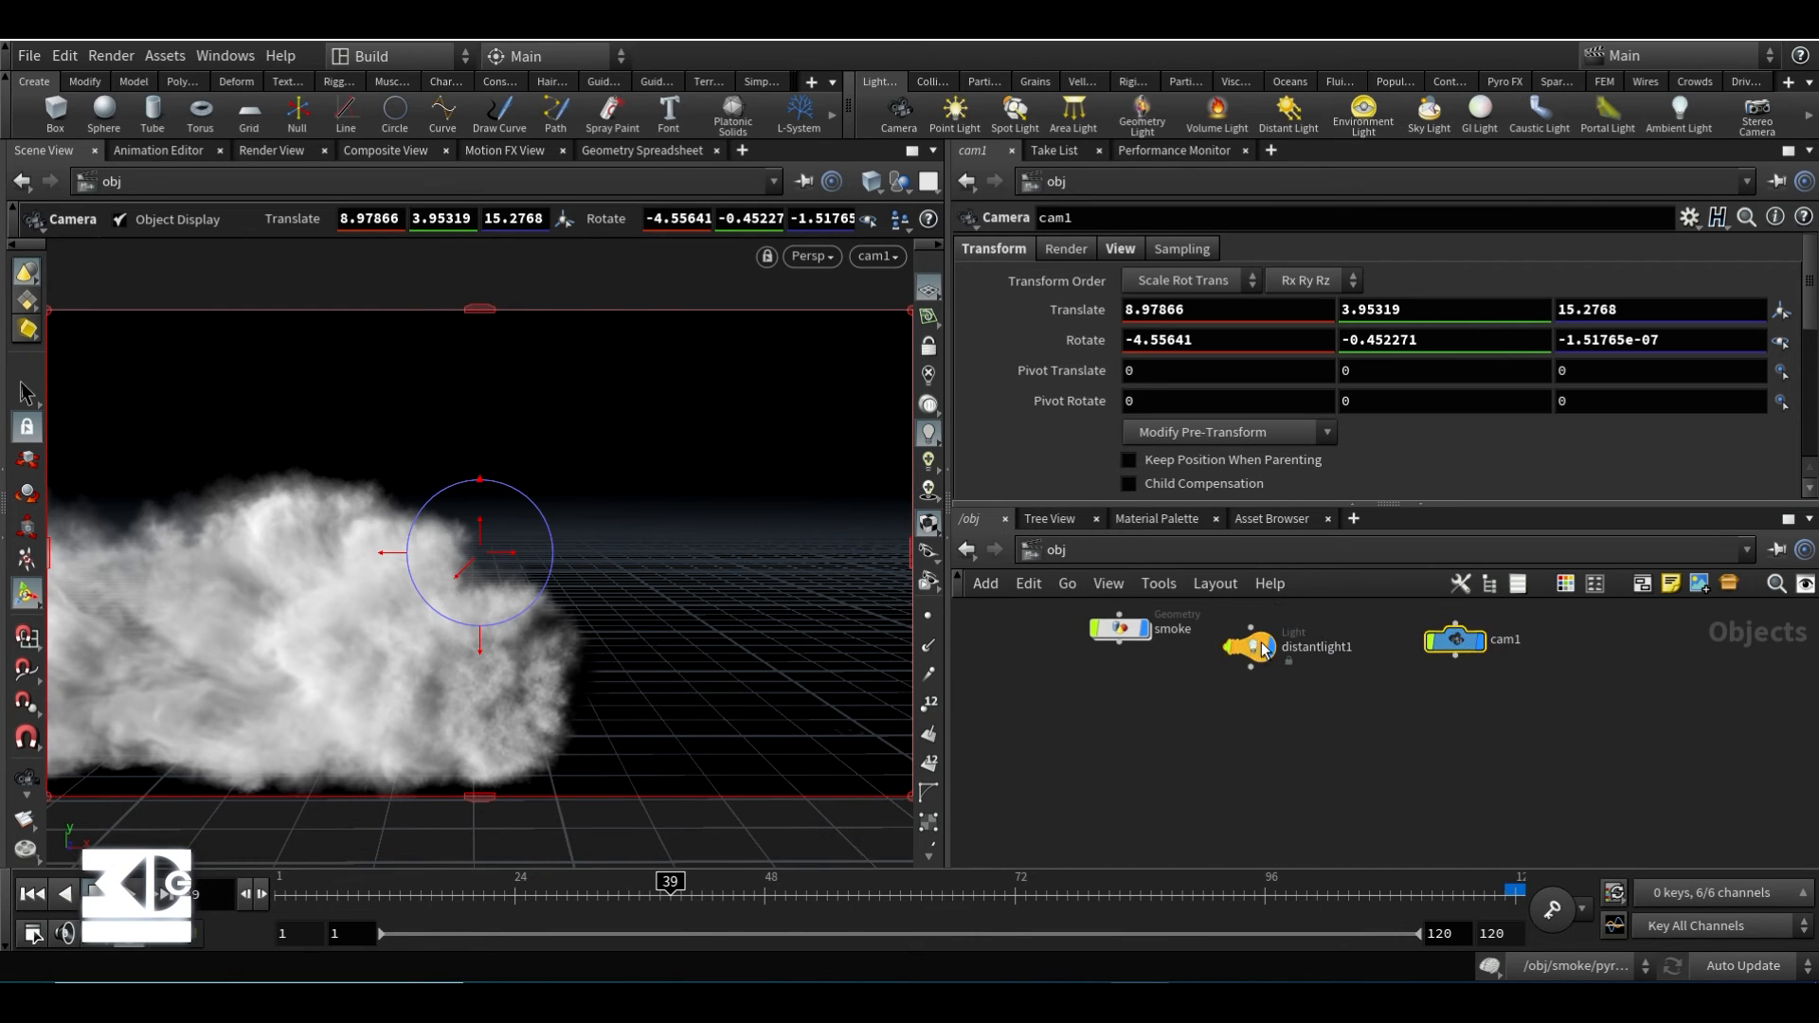
pyautogui.moveTo(1257, 649); pyautogui.dragTo(1285, 657)
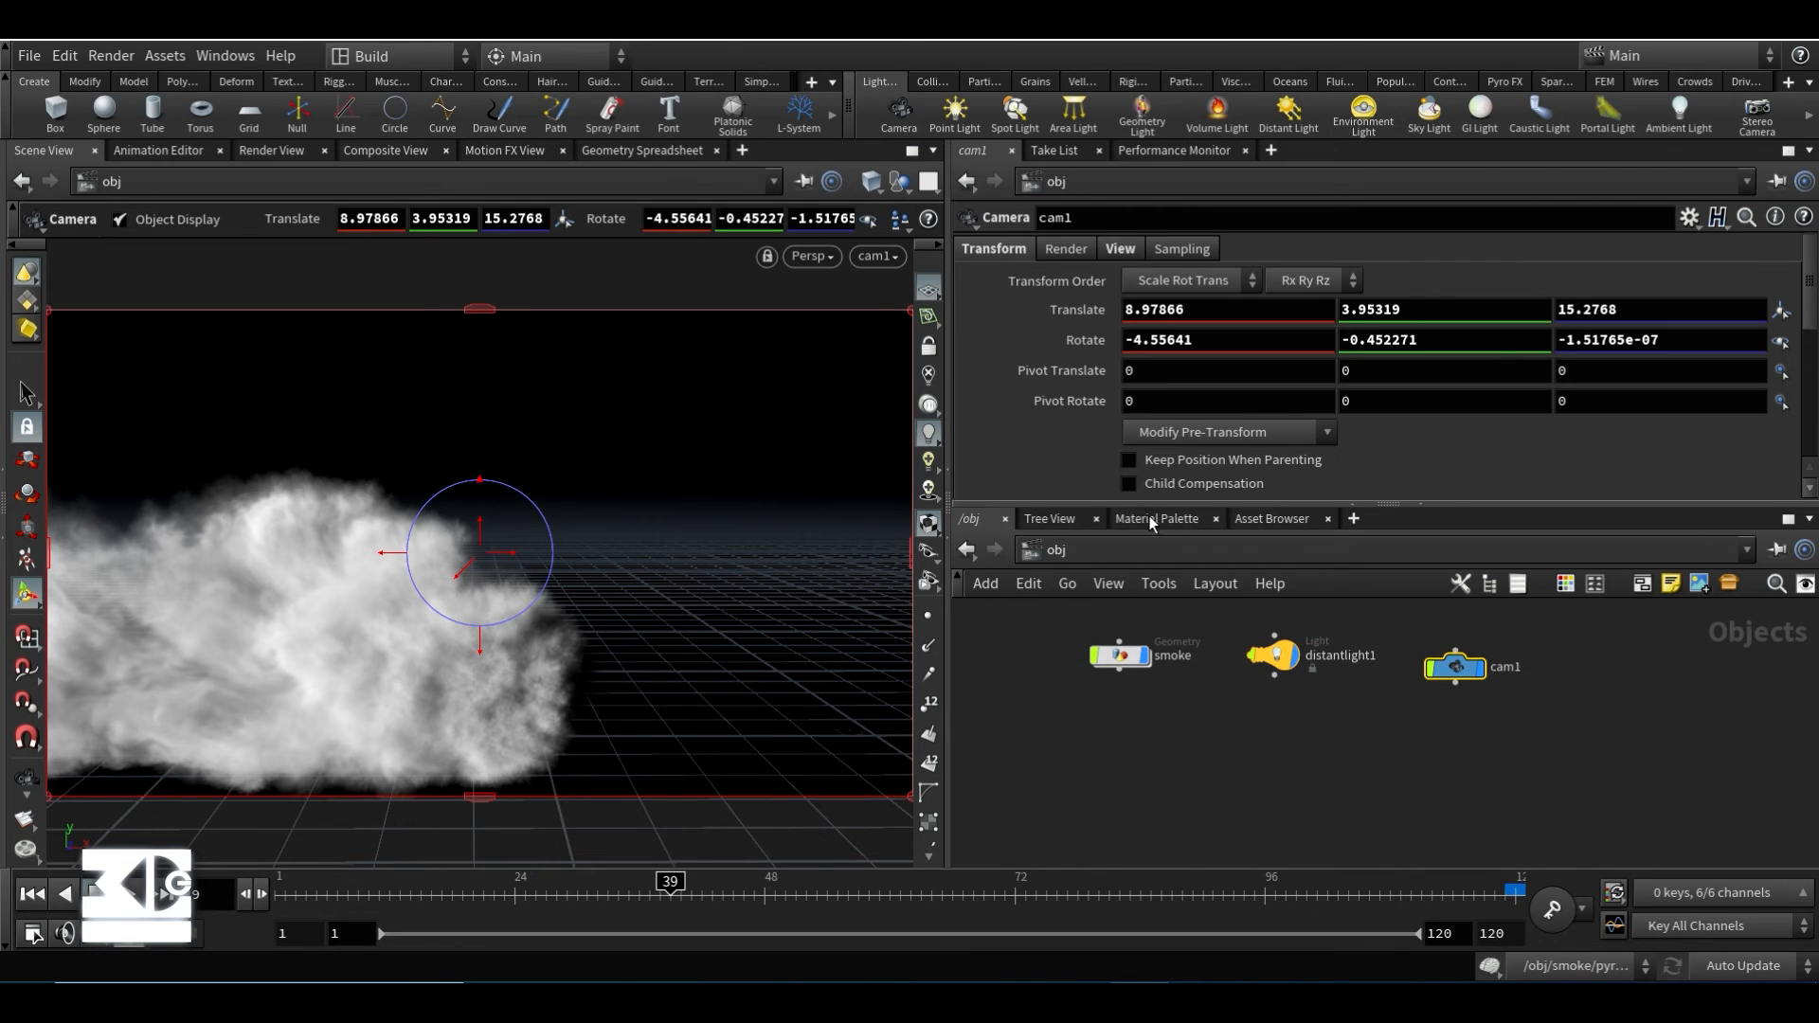
pyautogui.click(1147, 550)
pyautogui.click(1174, 681)
pyautogui.press('Tab')
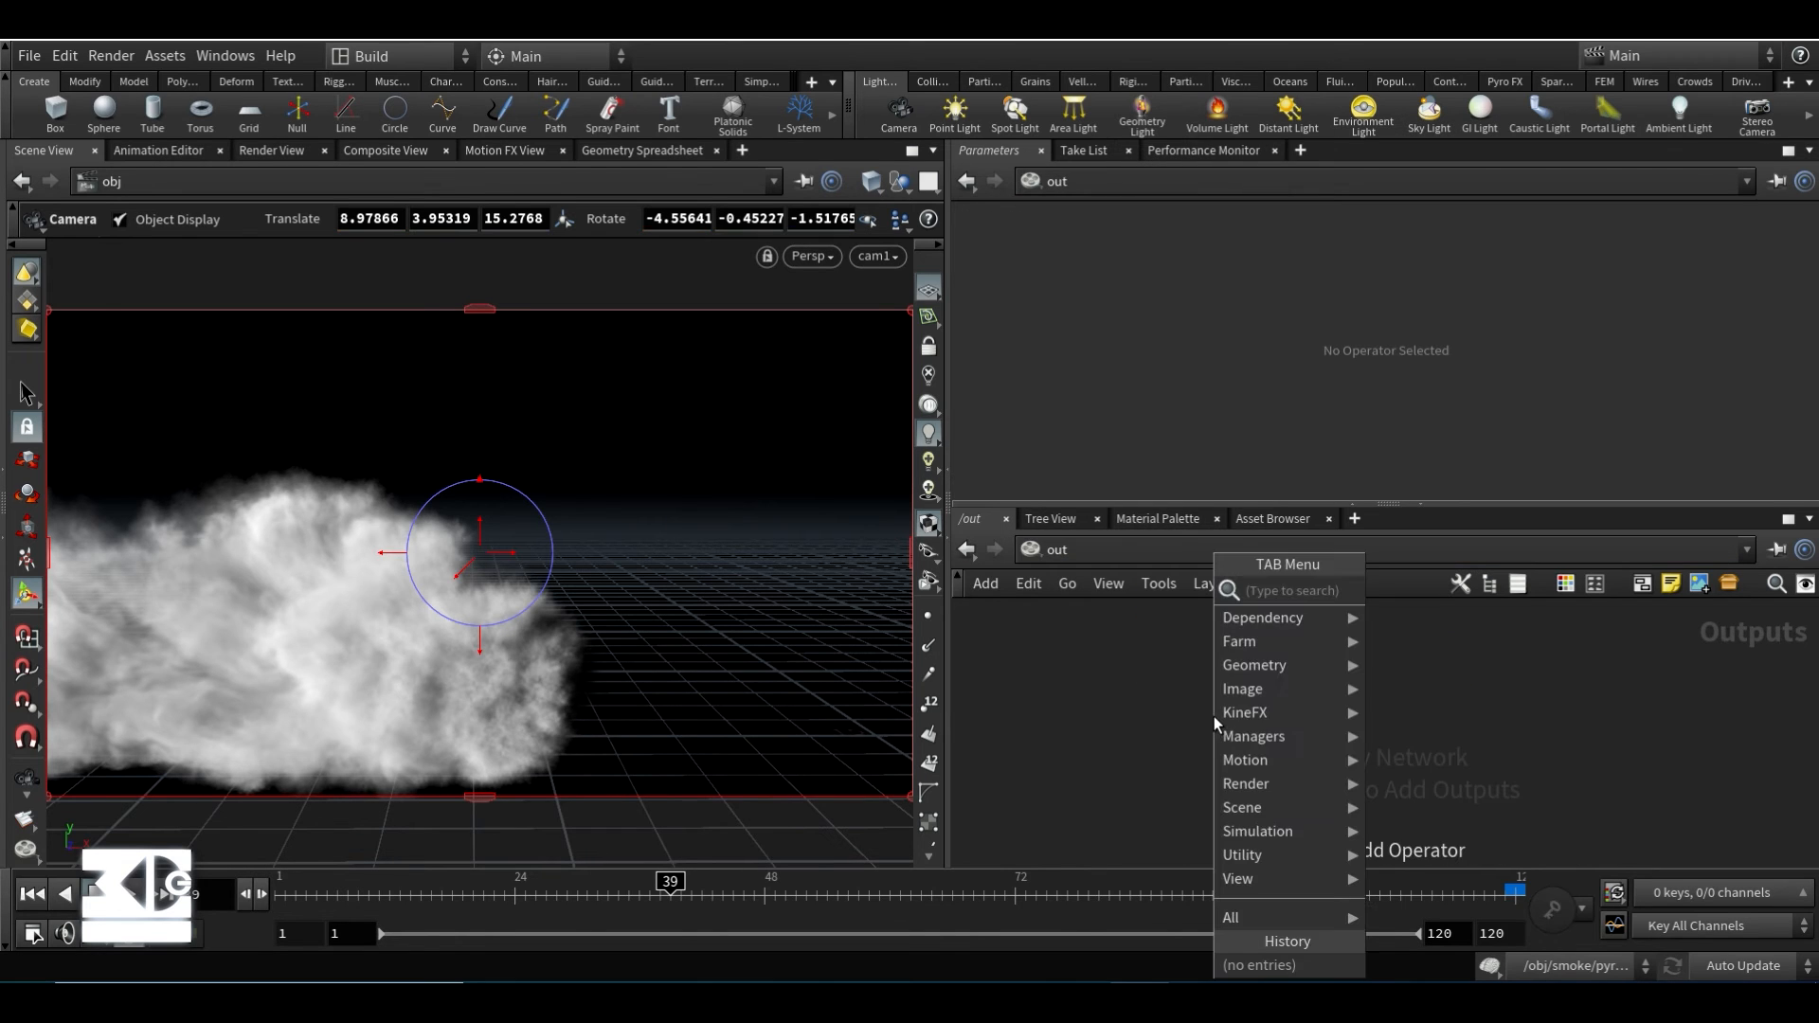
pyautogui.write('mantra')
pyautogui.press('Return')
pyautogui.click(1213, 716)
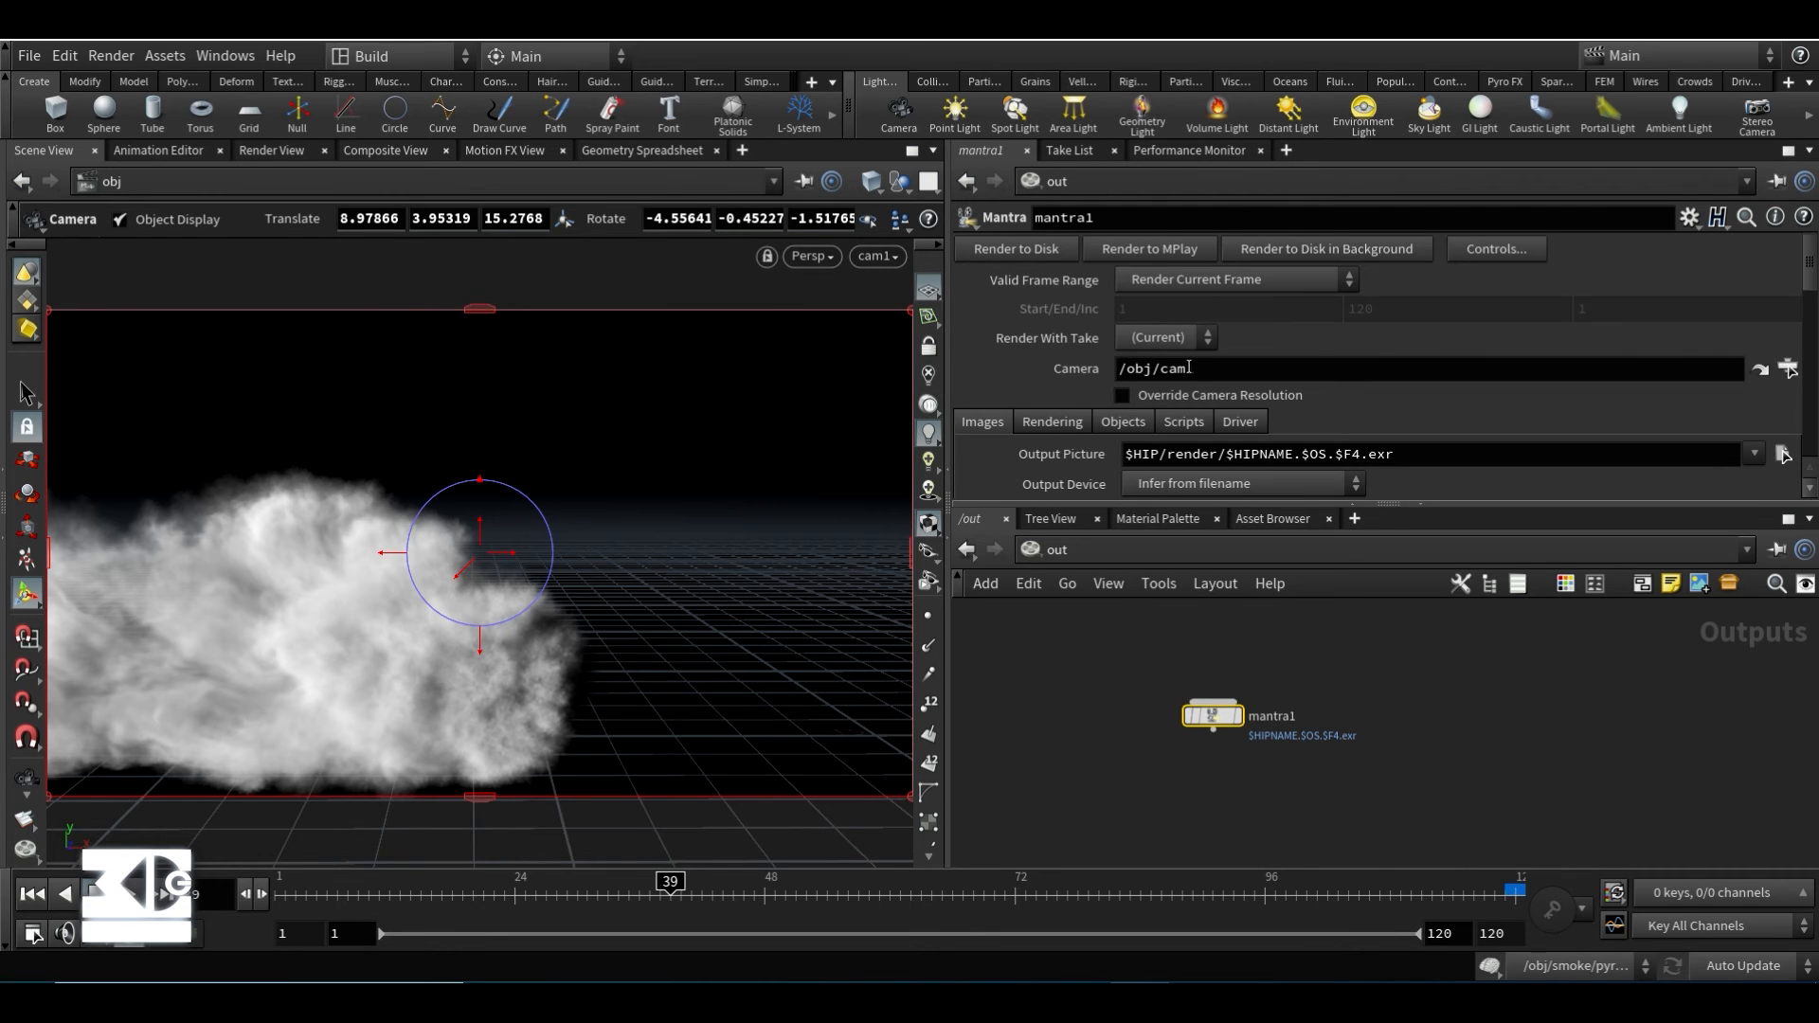
# - Set mantra1's Rendering Engine to Physically Based Rendering
pyautogui.scroll(-2, 1073, 388)
pyautogui.click(1052, 361)
pyautogui.click(1194, 393)
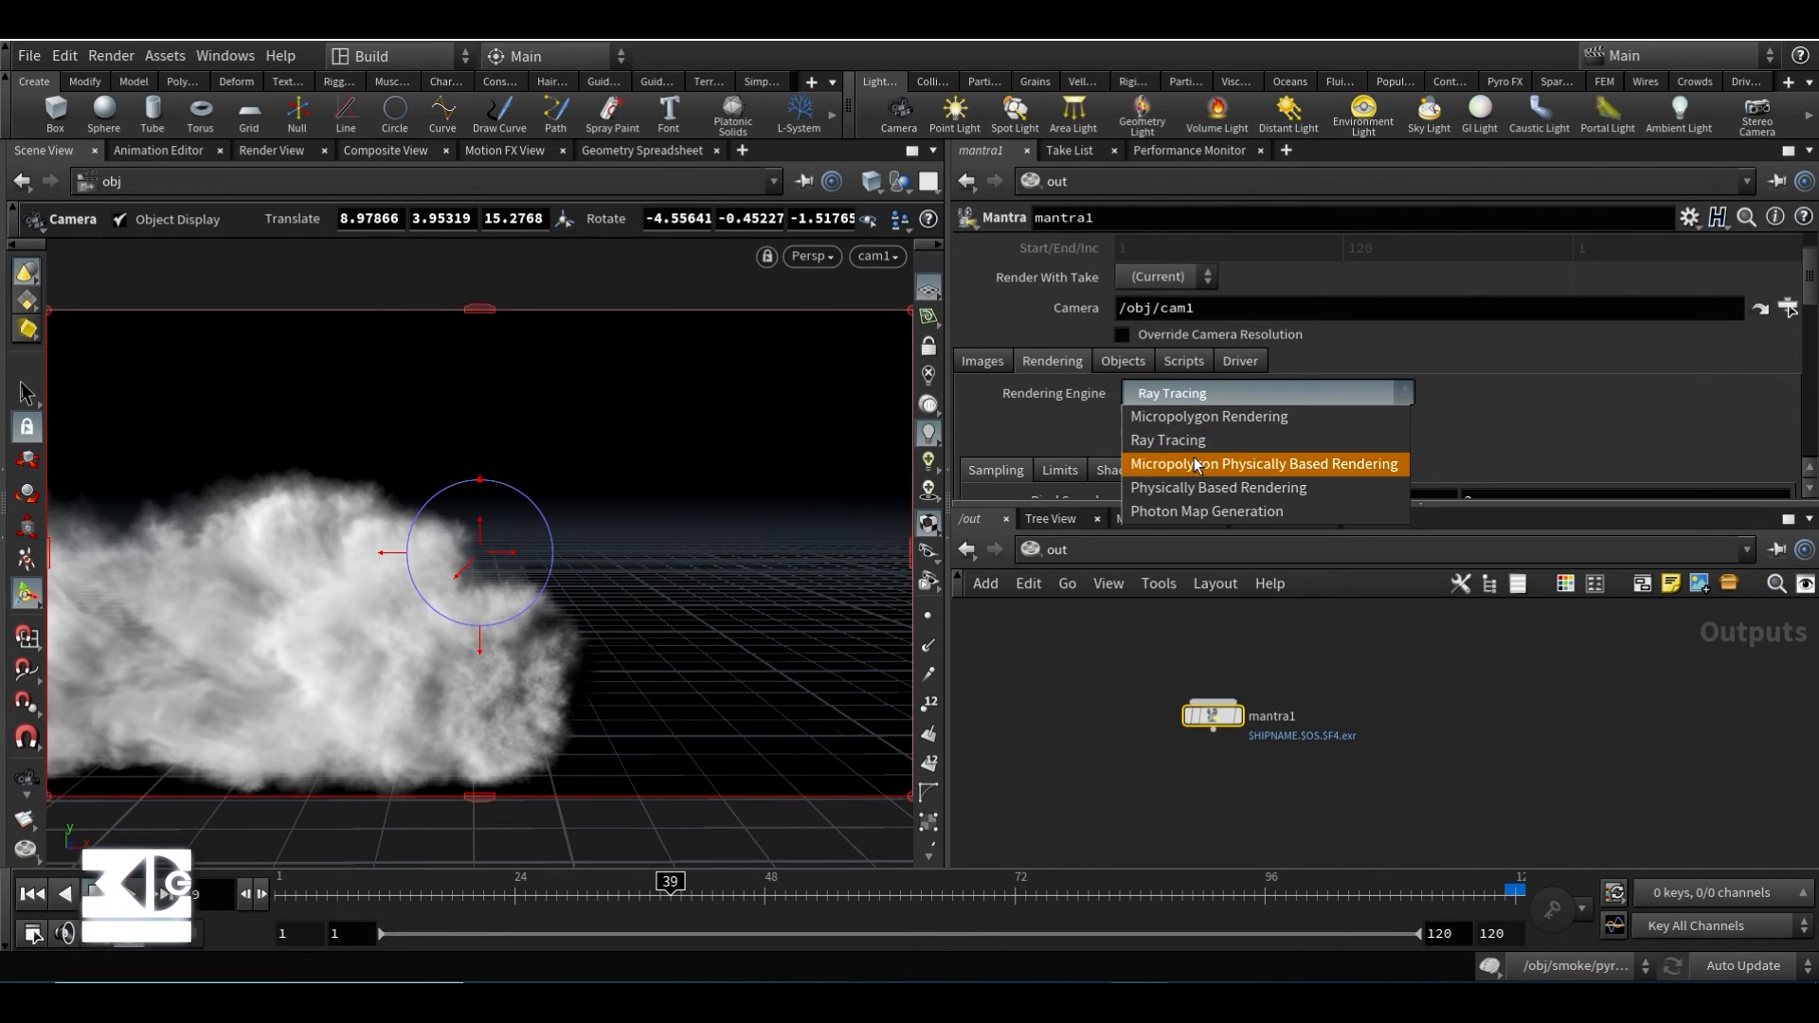
pyautogui.click(1205, 490)
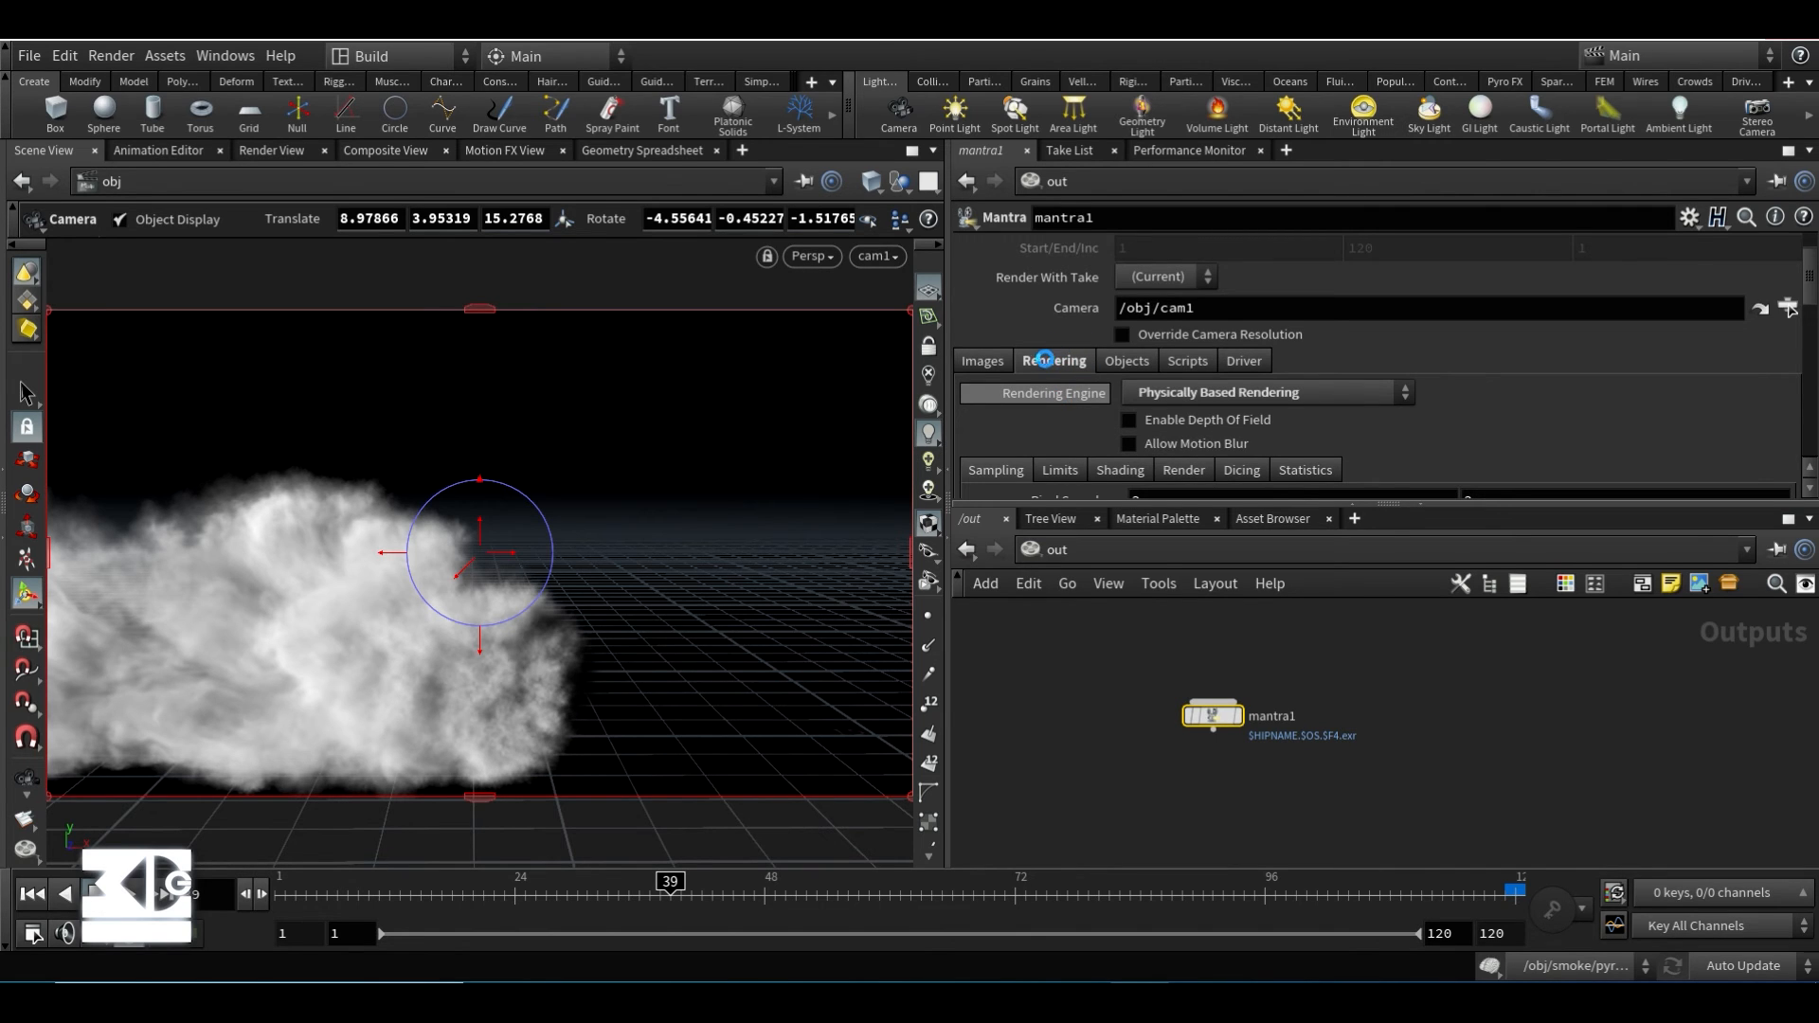
# - Enable Override Camera Resolution on mantra1, keeping the Resolution Scale at 1/2 (Half Resolution)
pyautogui.click(985, 360)
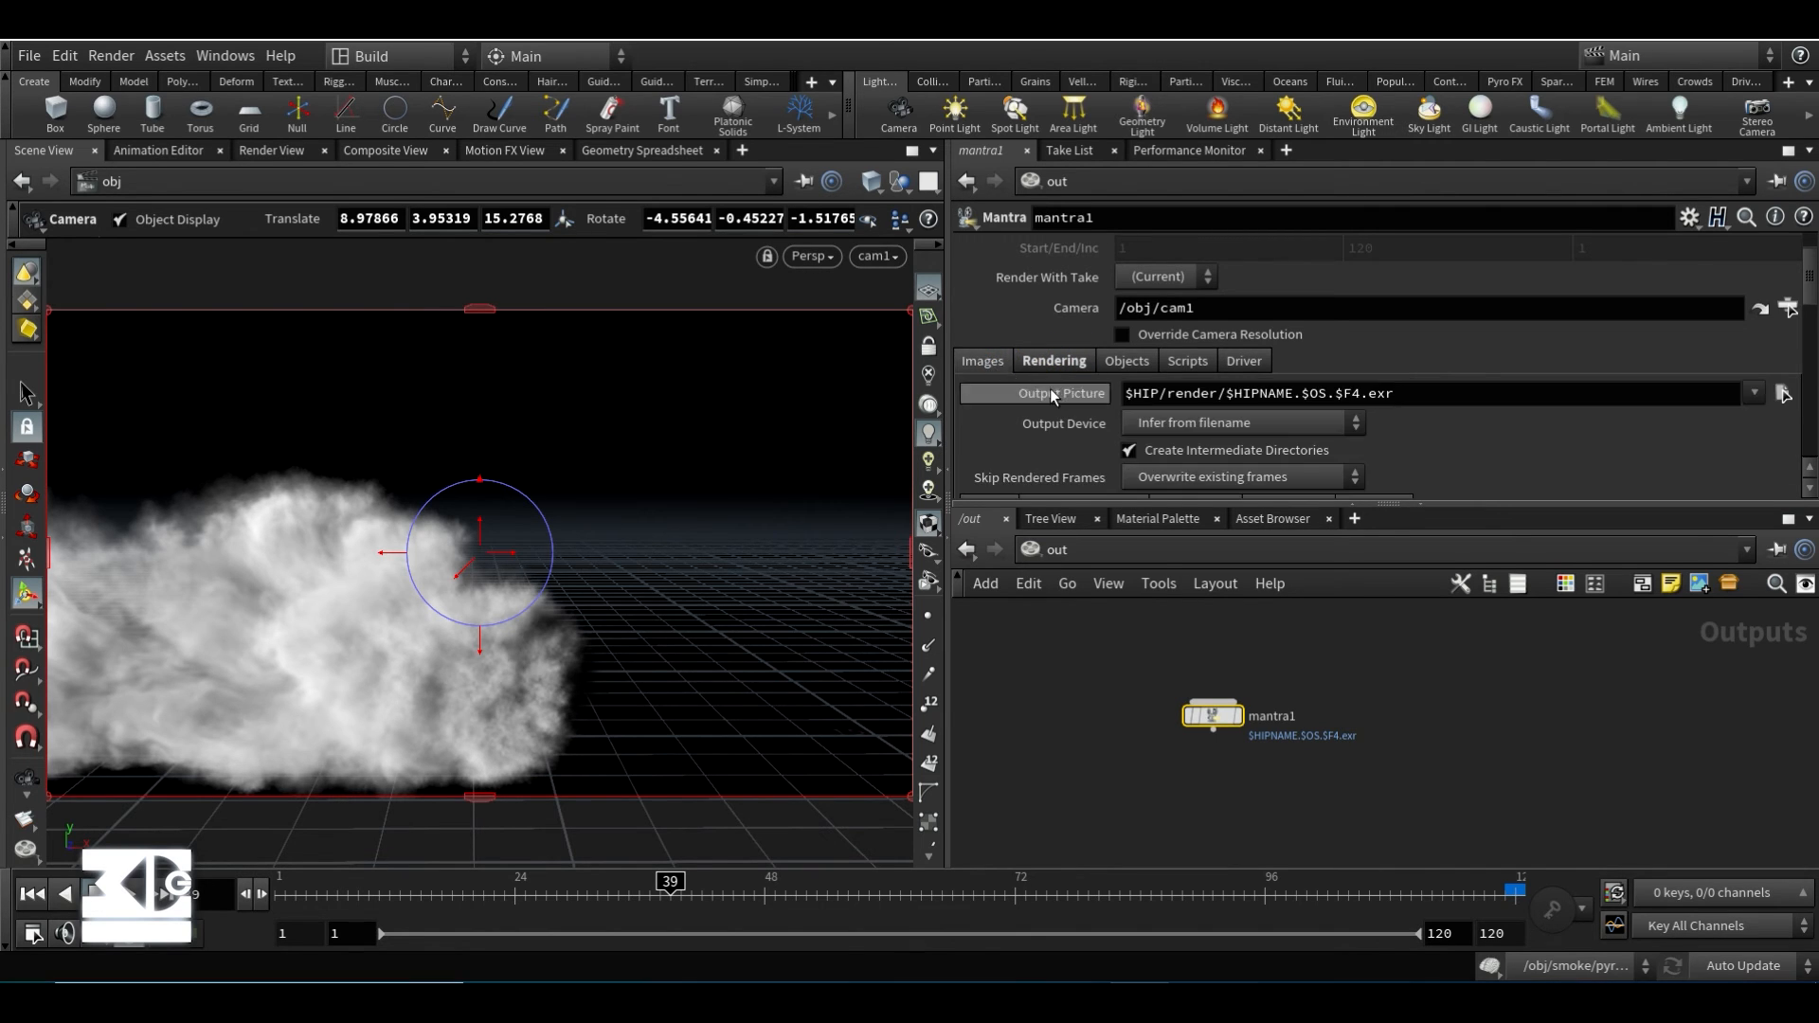
pyautogui.scroll(2, 1066, 379)
pyautogui.click(1121, 395)
pyautogui.scroll(-2, 1061, 379)
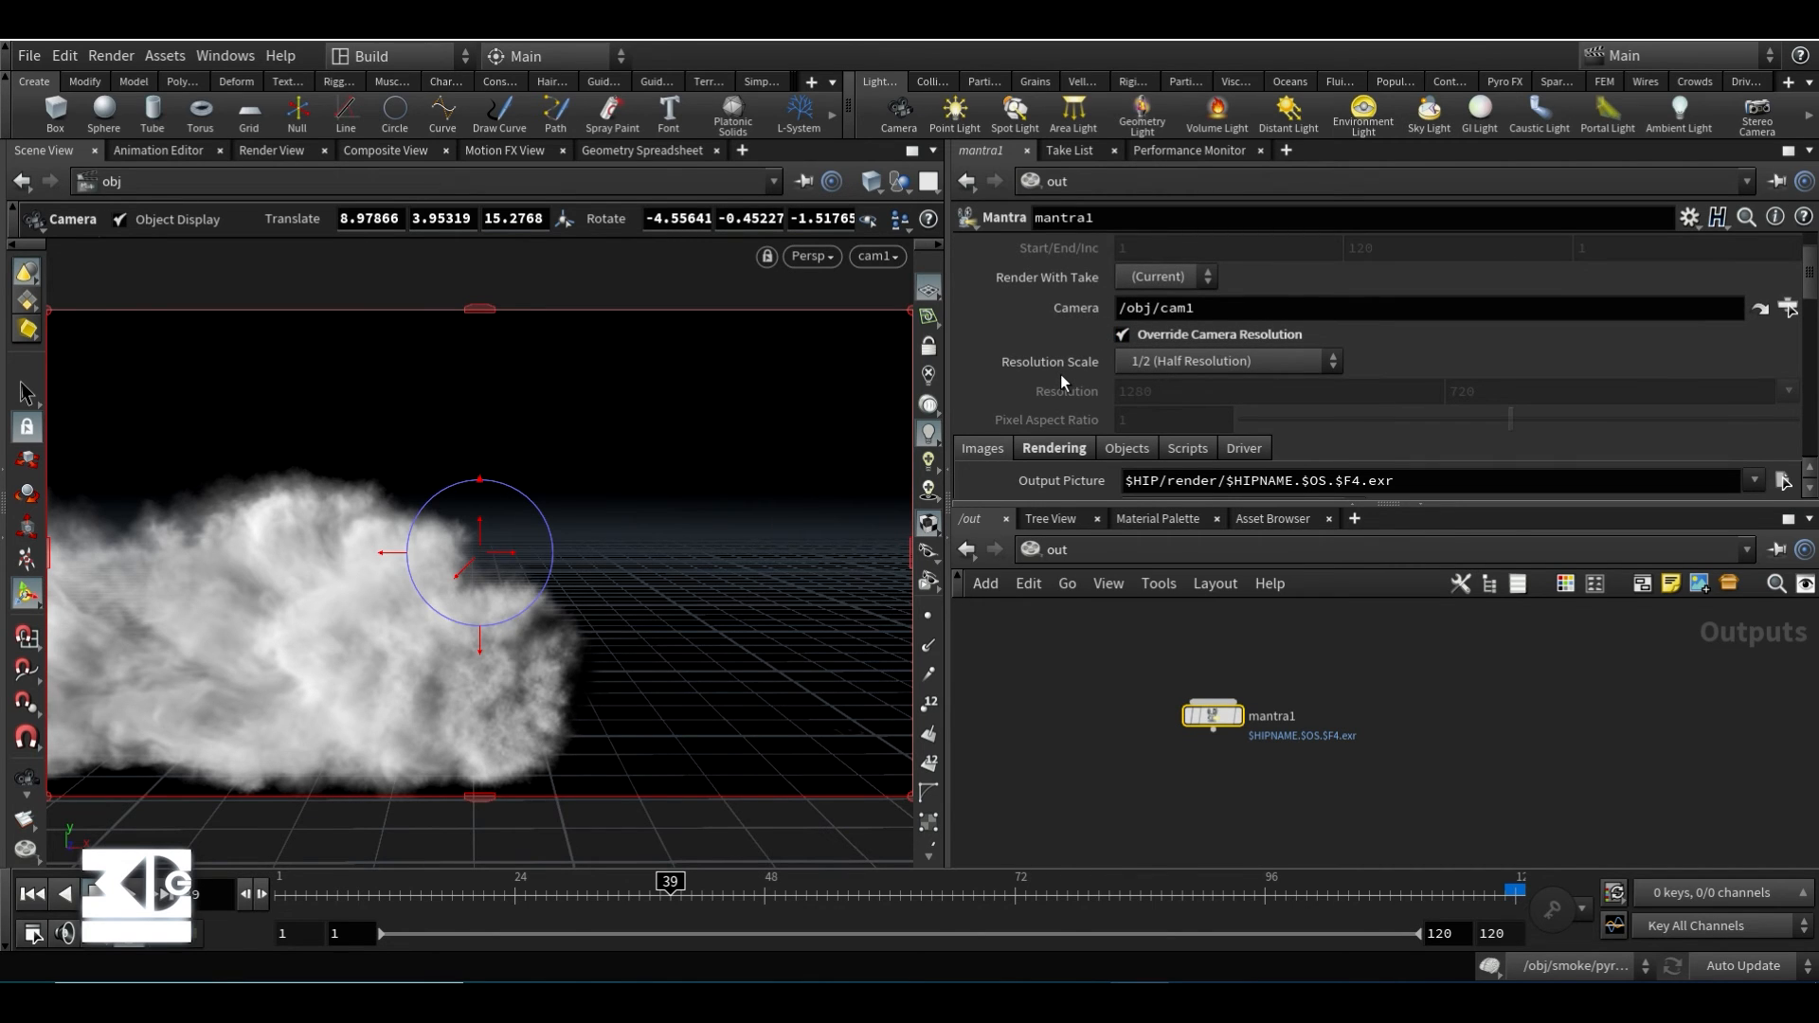
# - Render frame 39 with mantra1 in the Render View, enlarged to fill the workspace
pyautogui.click(275, 150)
pyautogui.click(84, 181)
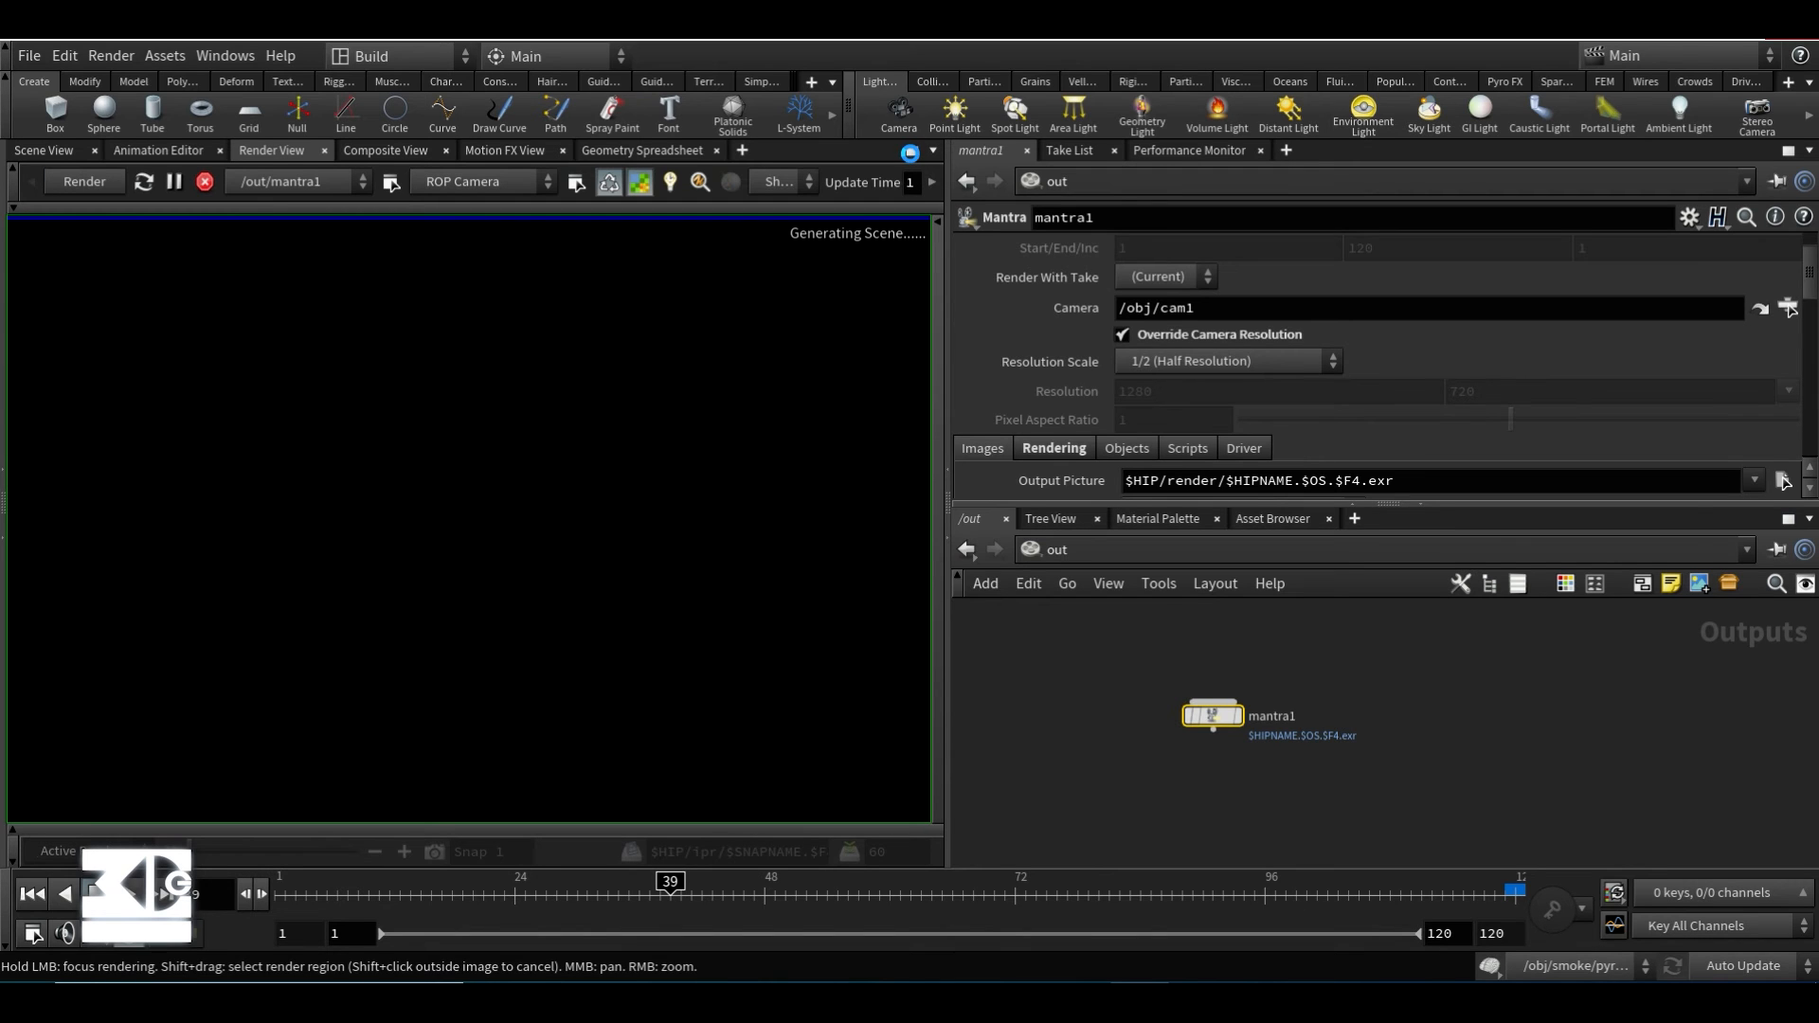
pyautogui.click(912, 152)
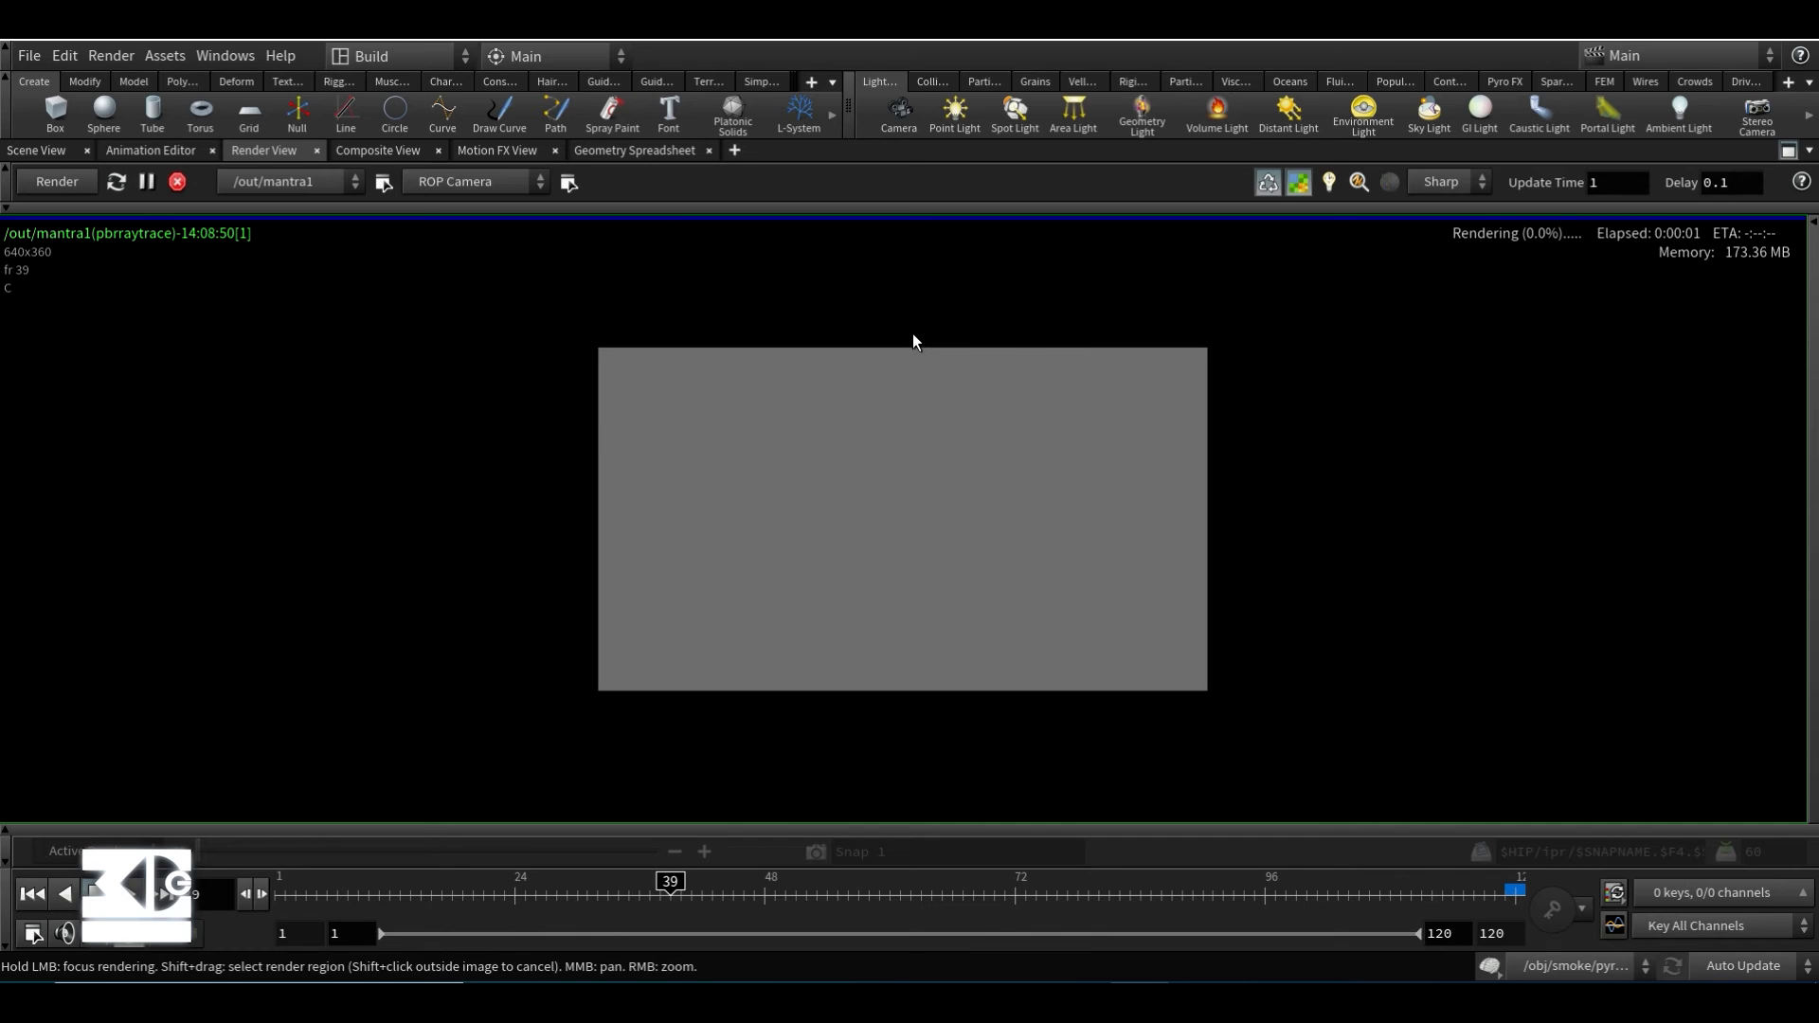
pyautogui.scroll(2, 912, 464)
pyautogui.scroll(1, 913, 464)
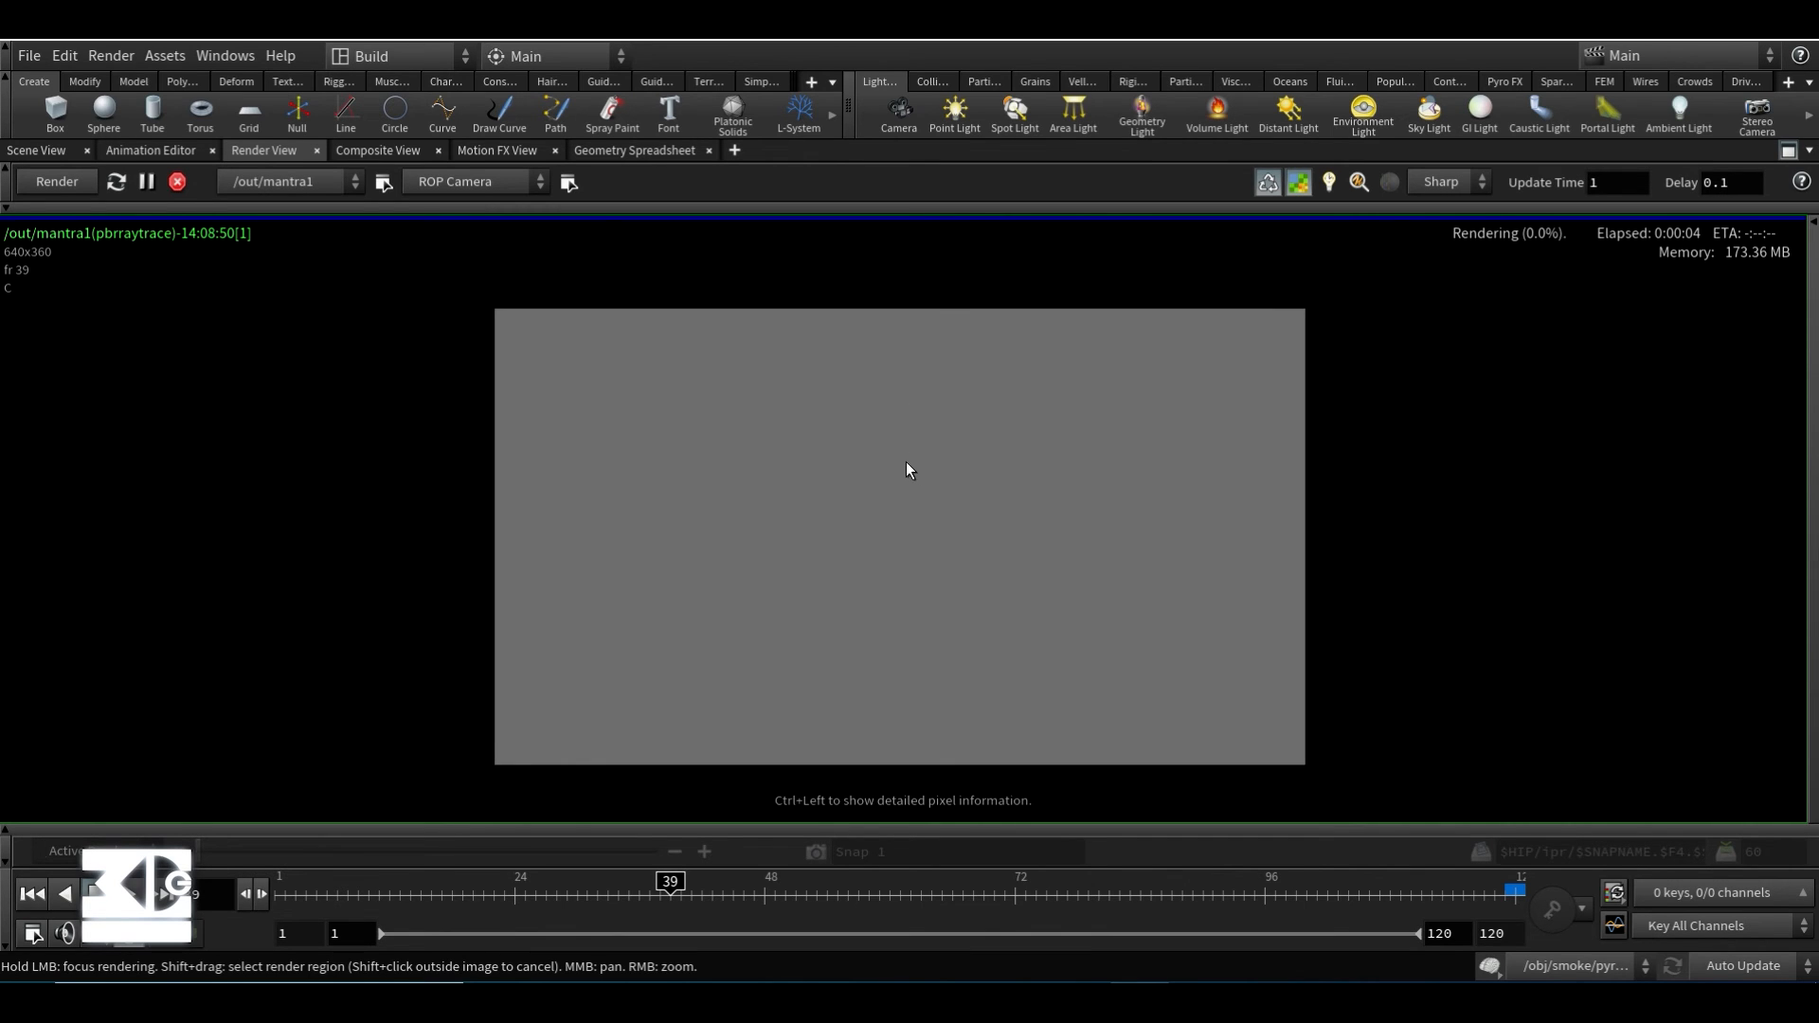
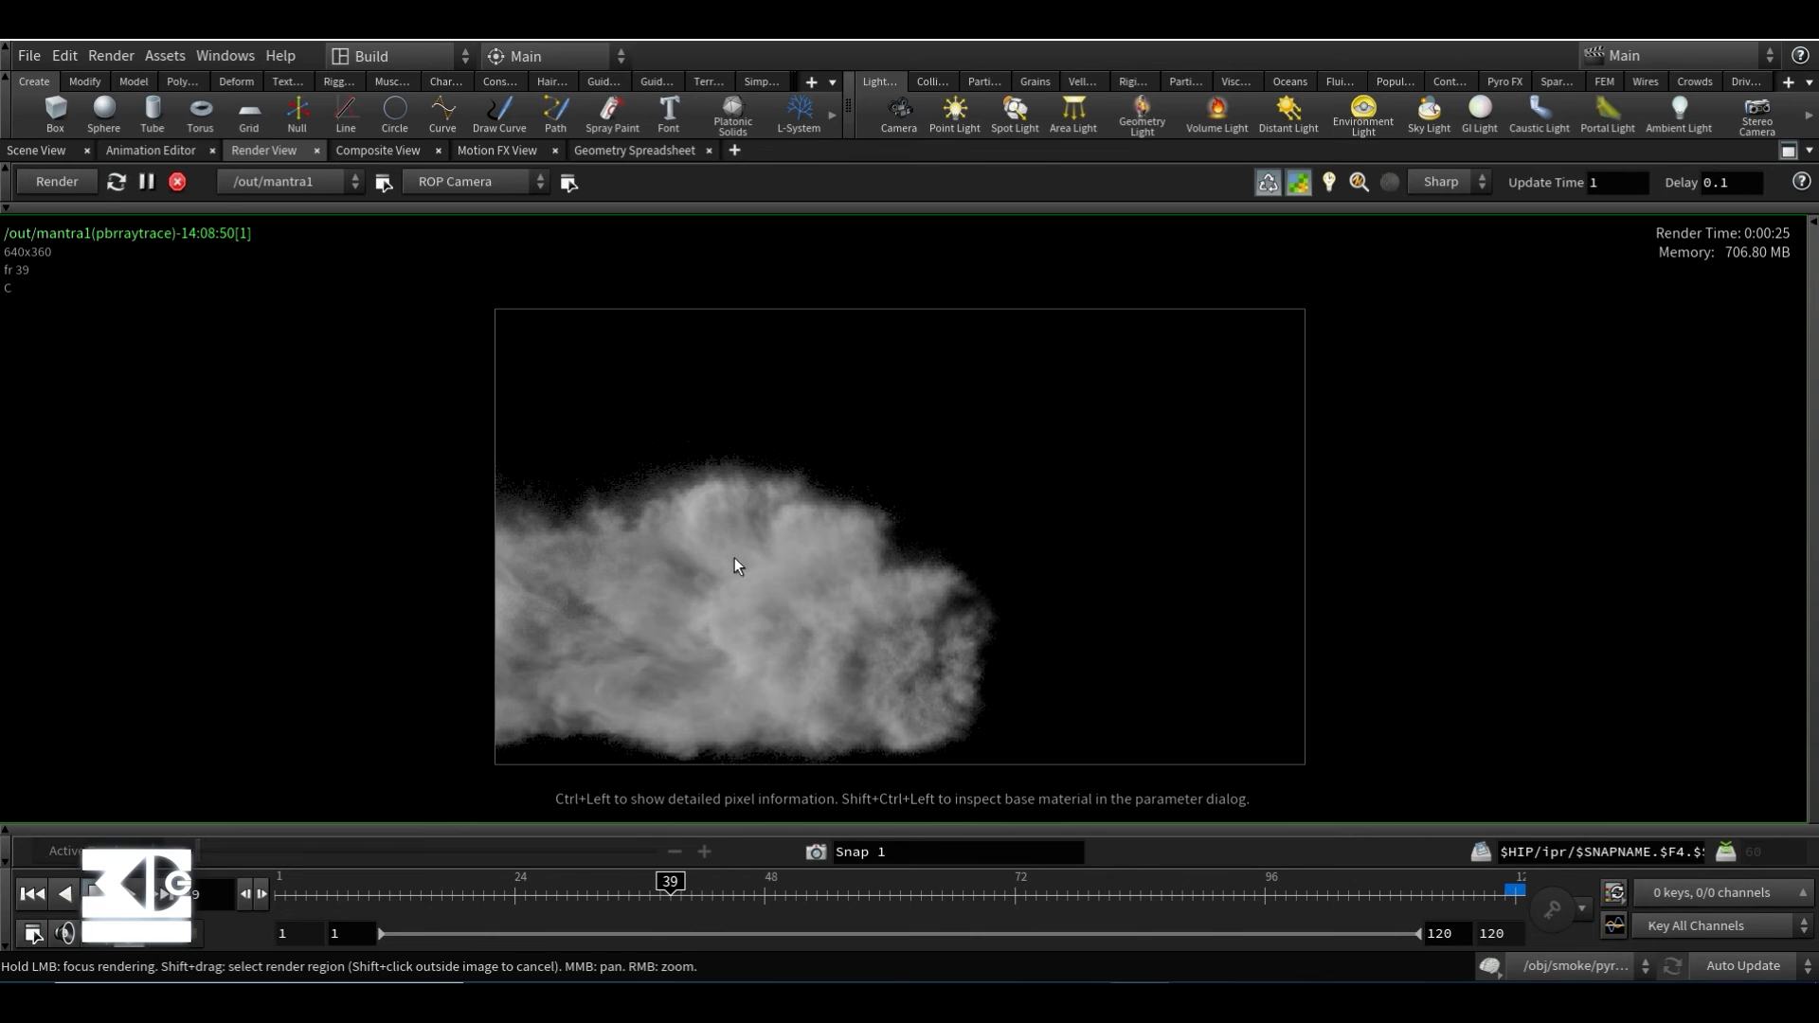
# - Inspect the detail of the rendered smoke and return to the scene view
pyautogui.scroll(1, 736, 566)
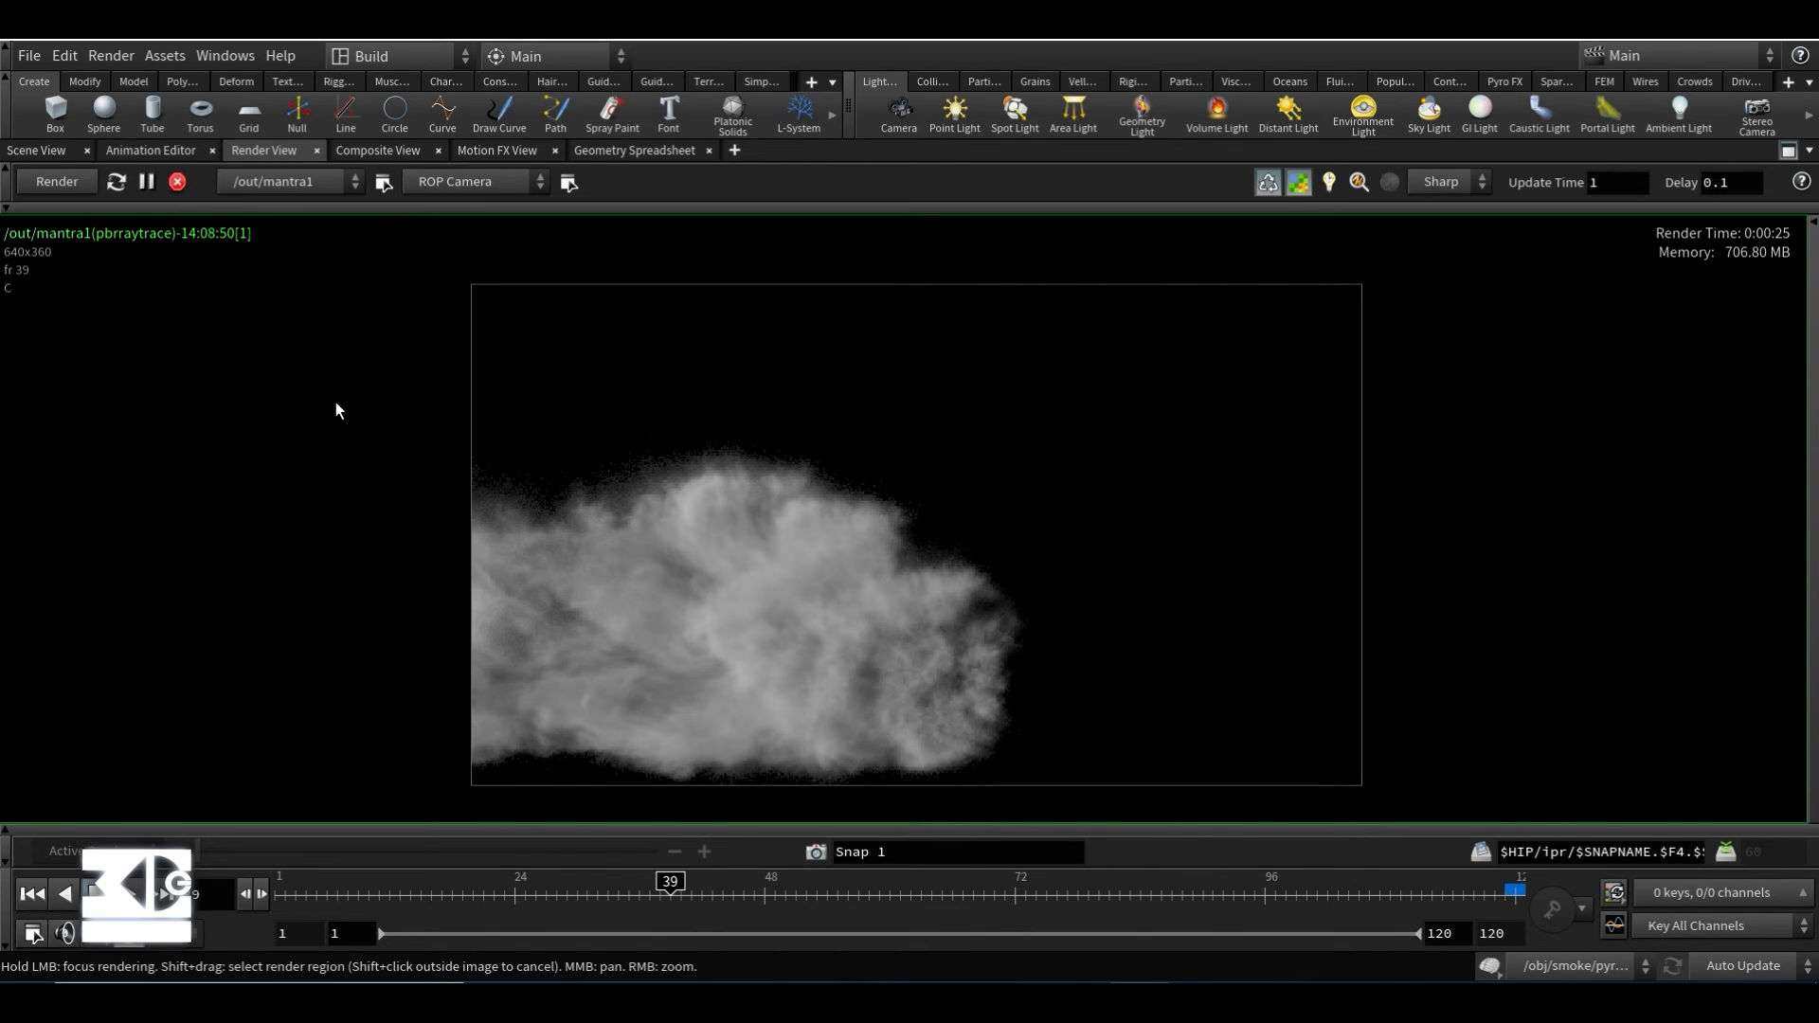
pyautogui.scroll(-1, 559, 454)
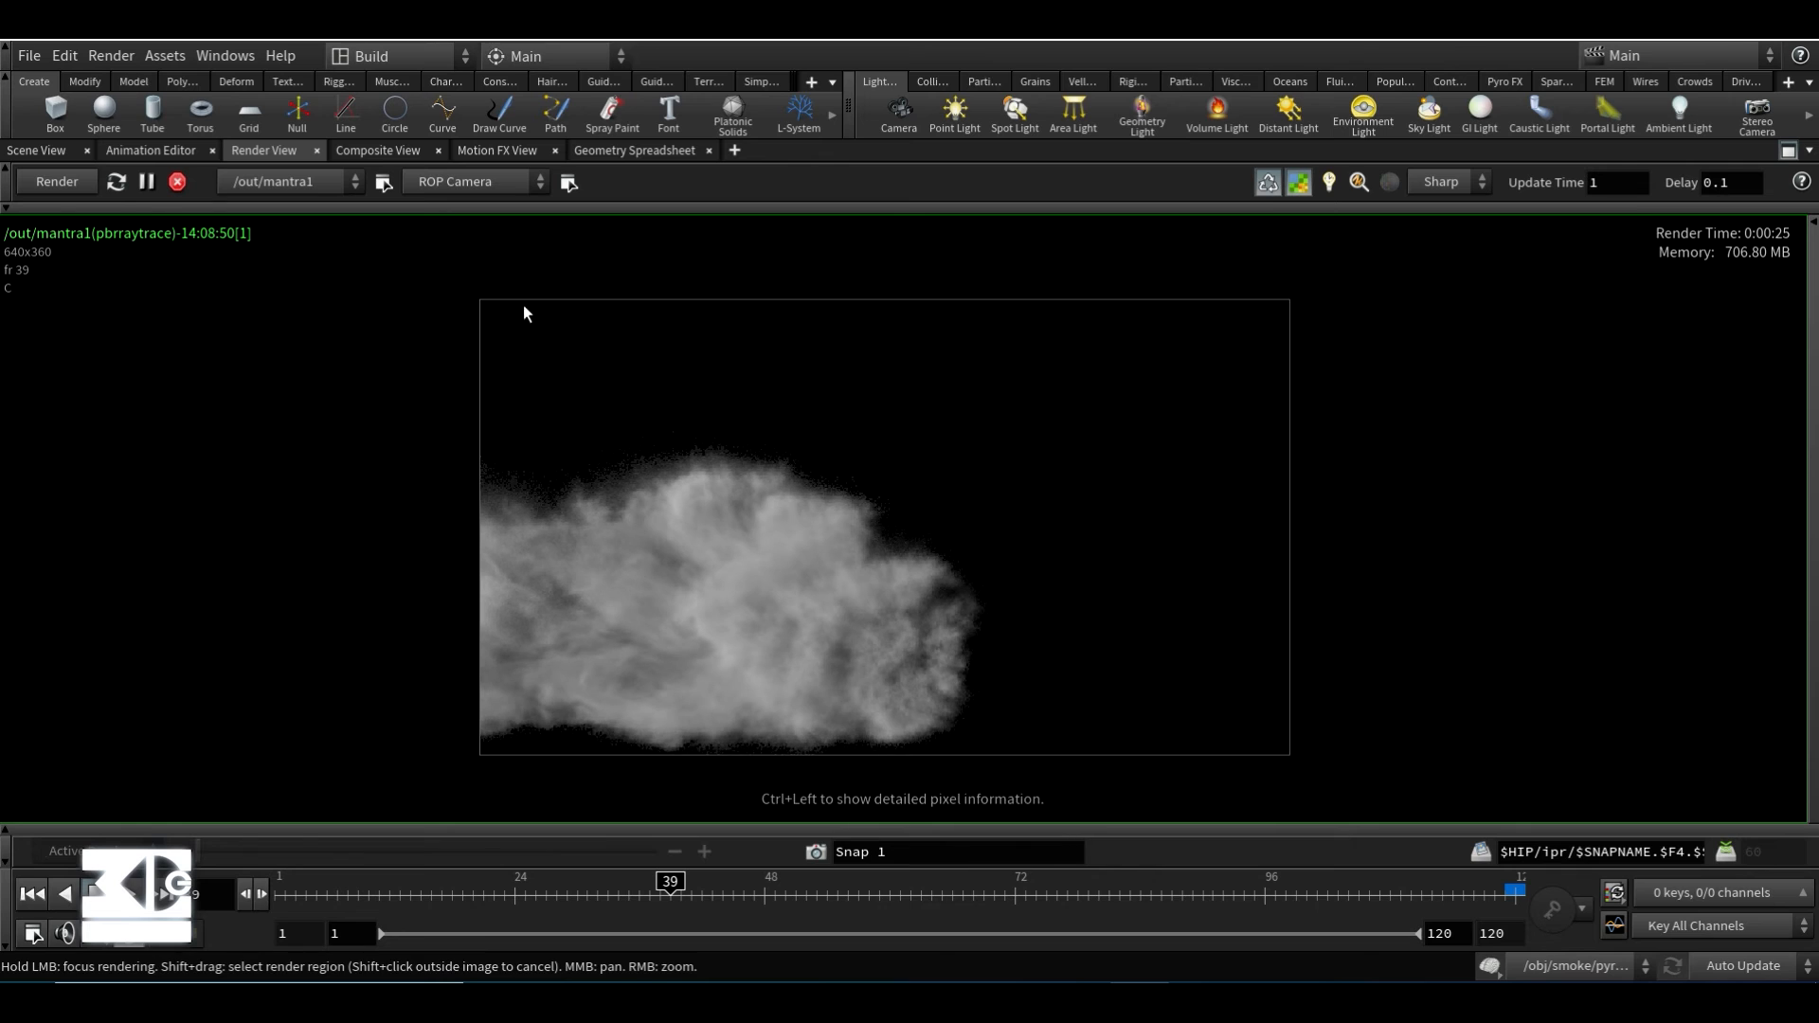
pyautogui.click(44, 154)
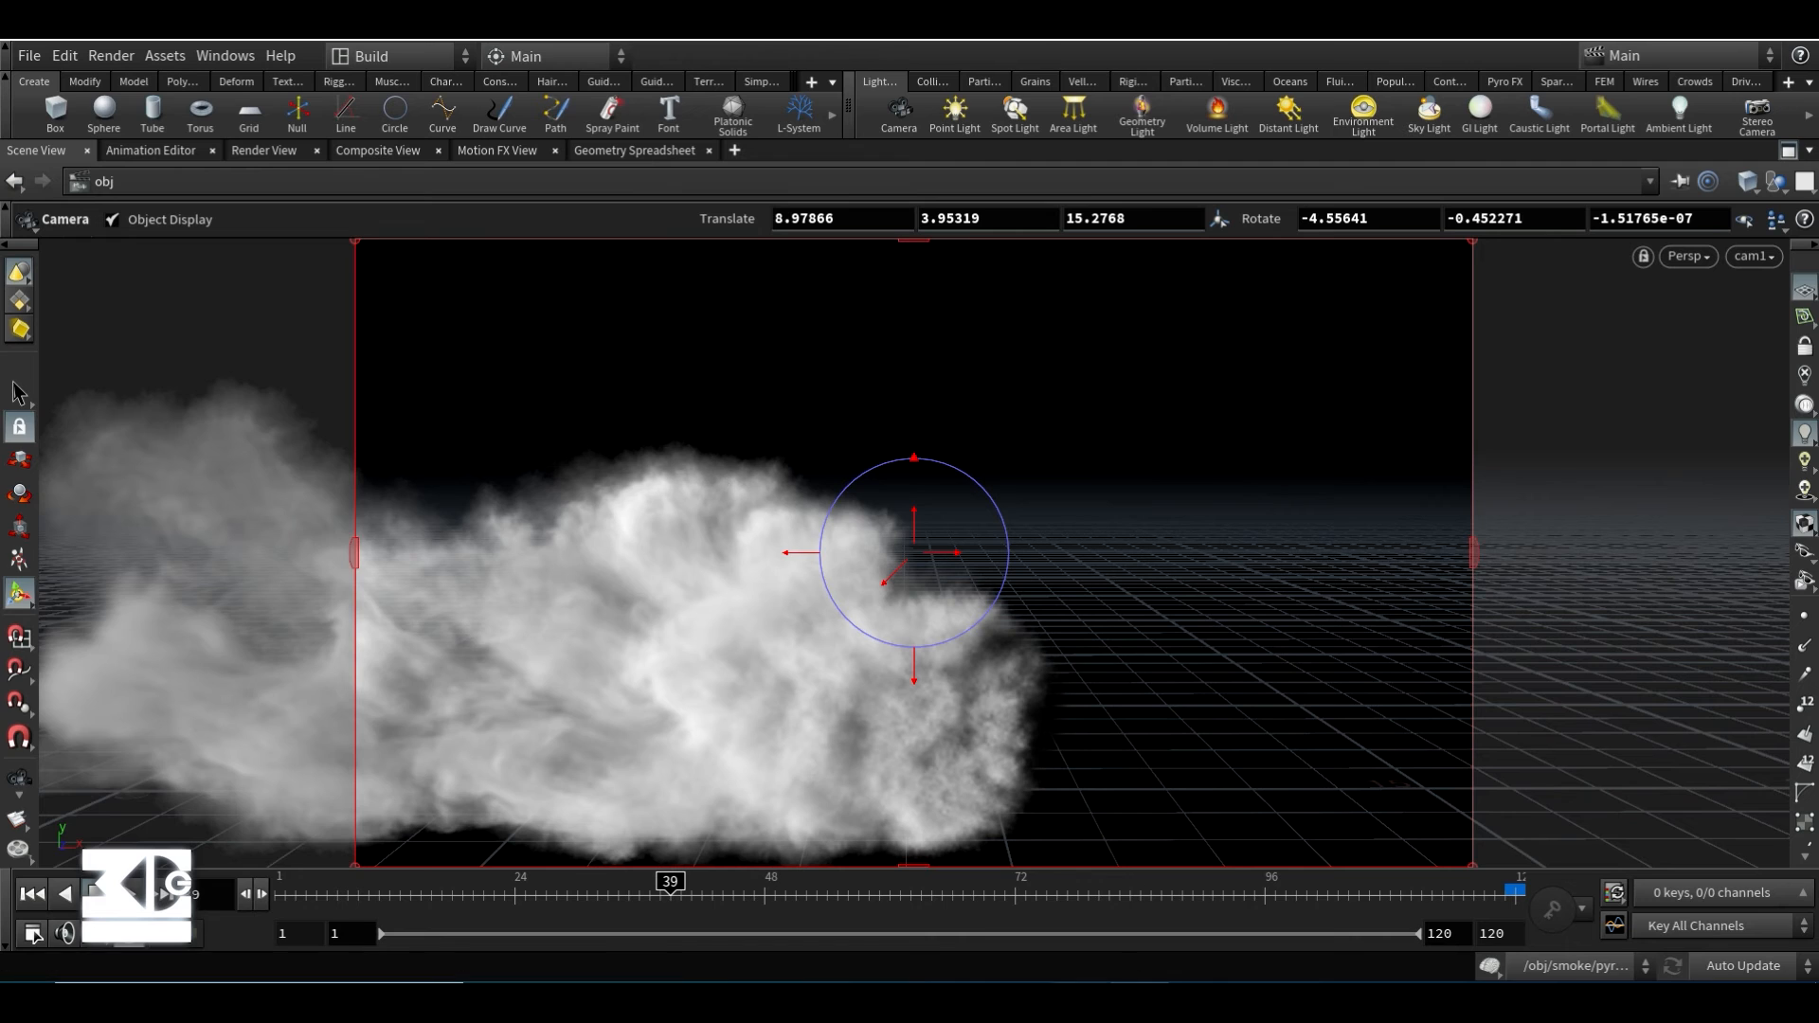
# - Restore the split pane layout, select distantlight1 in the obj network and move it farther back from the smoke
pyautogui.click(807, 995)
pyautogui.click(314, 938)
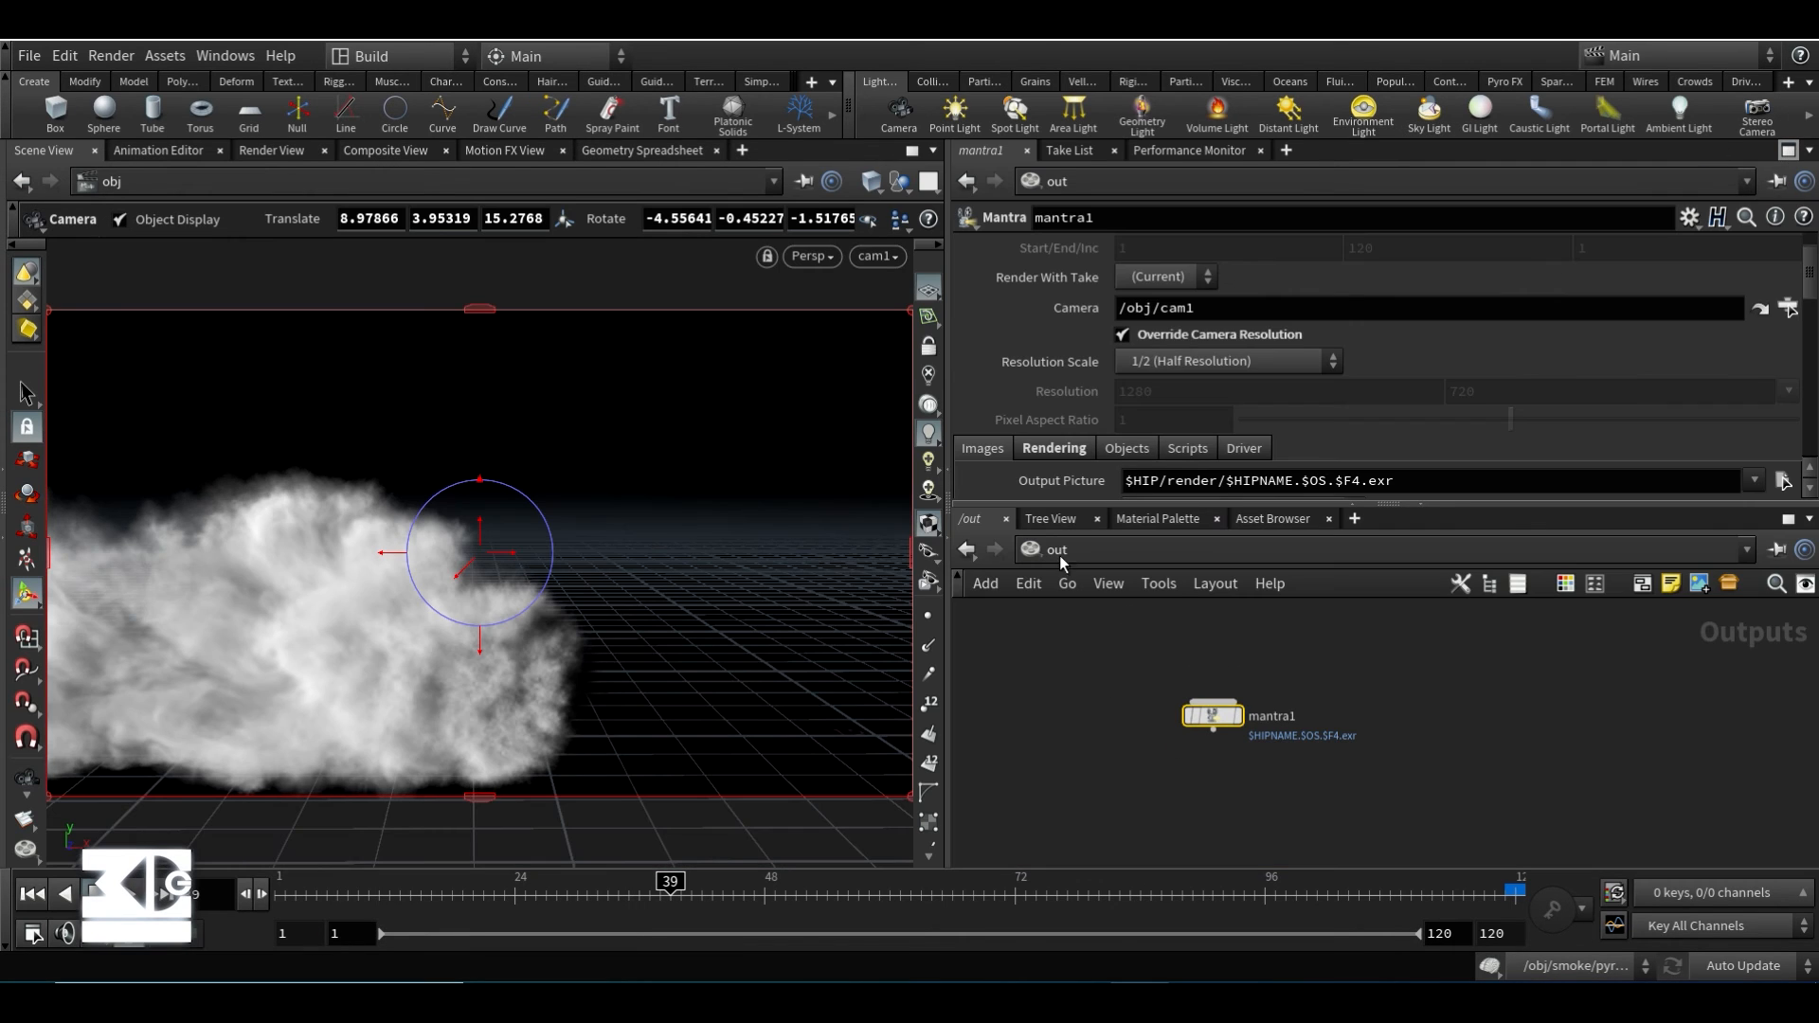
pyautogui.click(1059, 555)
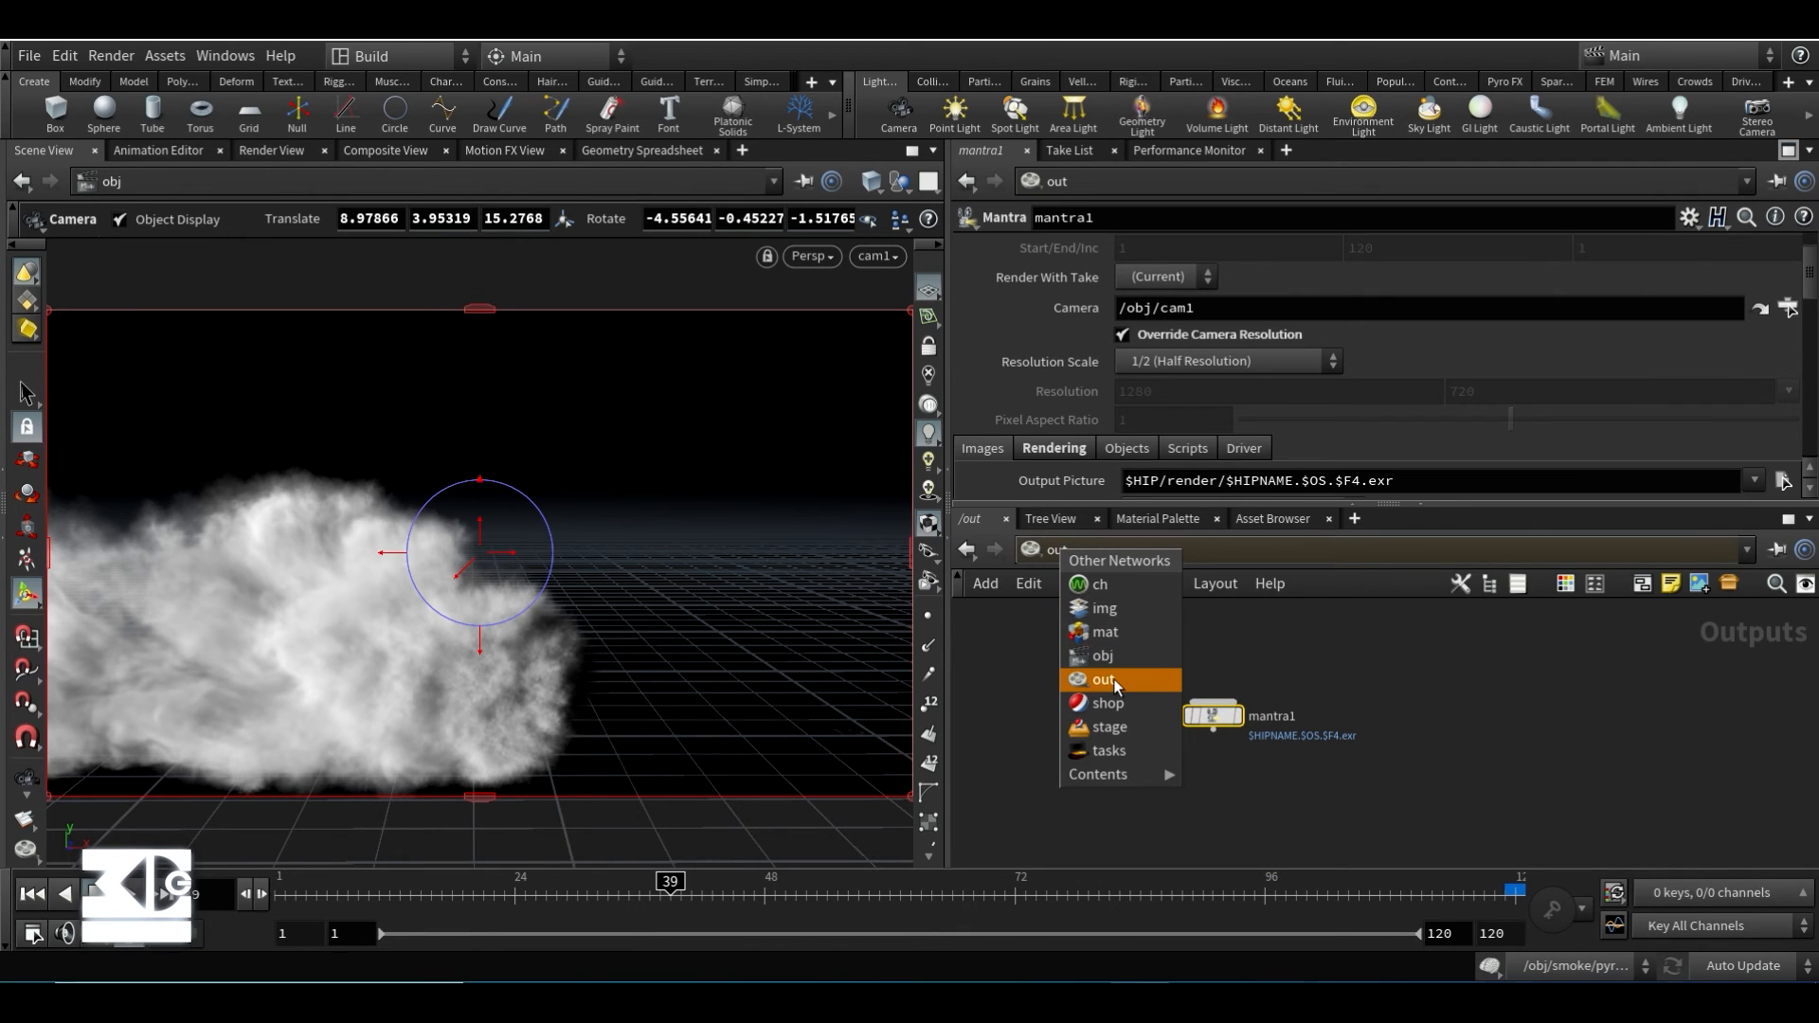
pyautogui.click(1112, 653)
pyautogui.click(1292, 656)
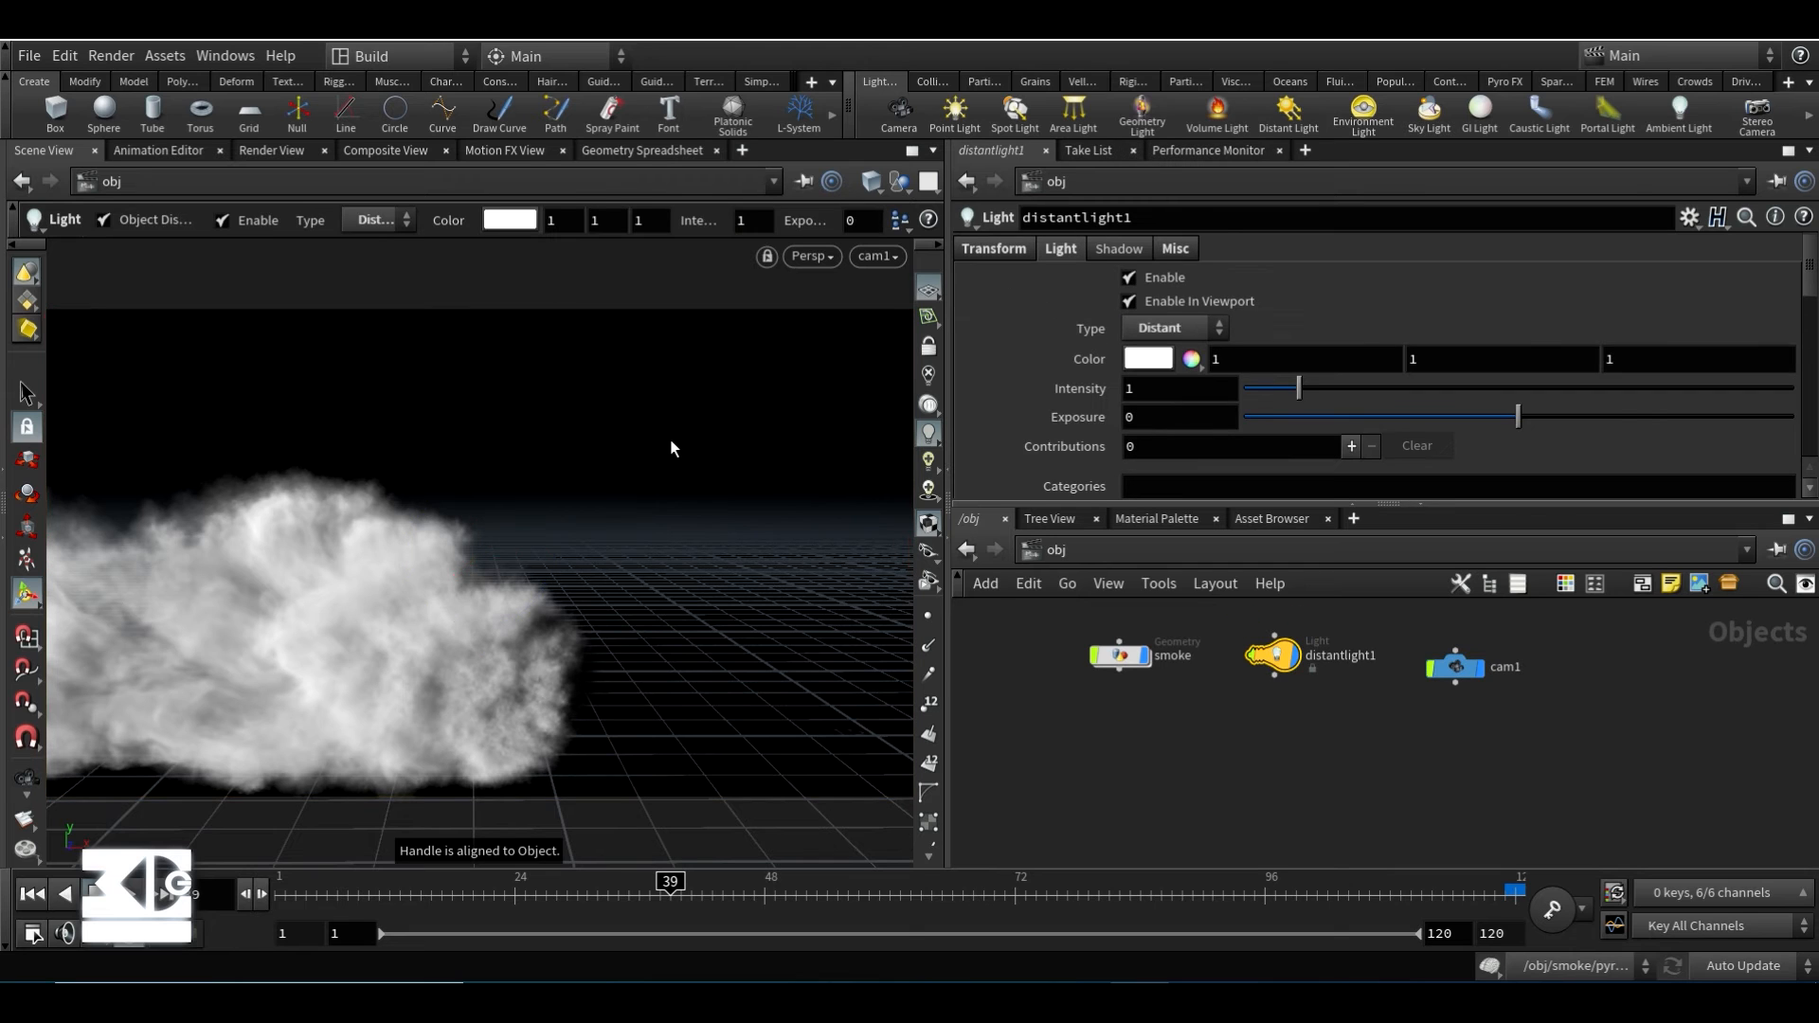
pyautogui.keyDown('alt'); pyautogui.moveTo(692, 445); pyautogui.dragTo(629, 489); pyautogui.keyUp('alt')
pyautogui.keyDown('alt'); pyautogui.moveTo(629, 489); pyautogui.dragTo(358, 516, button='right'); pyautogui.keyUp('alt')
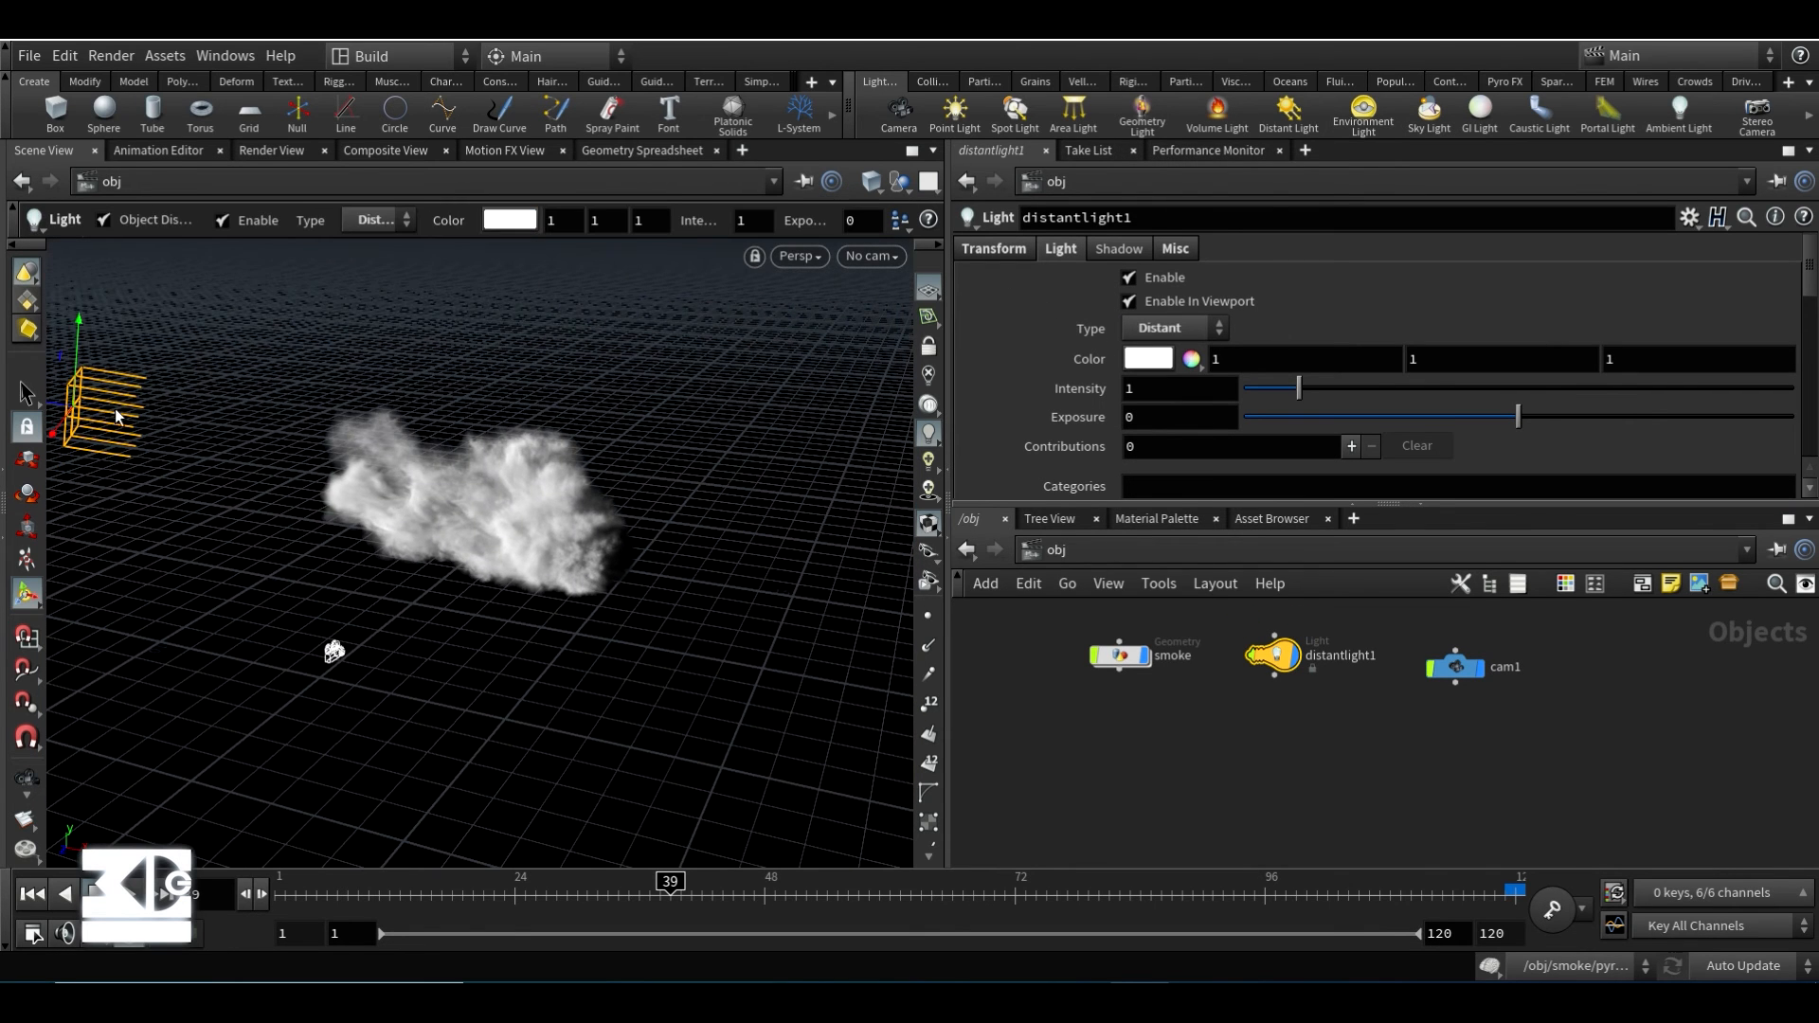
pyautogui.moveTo(57, 432); pyautogui.dragTo(115, 347)
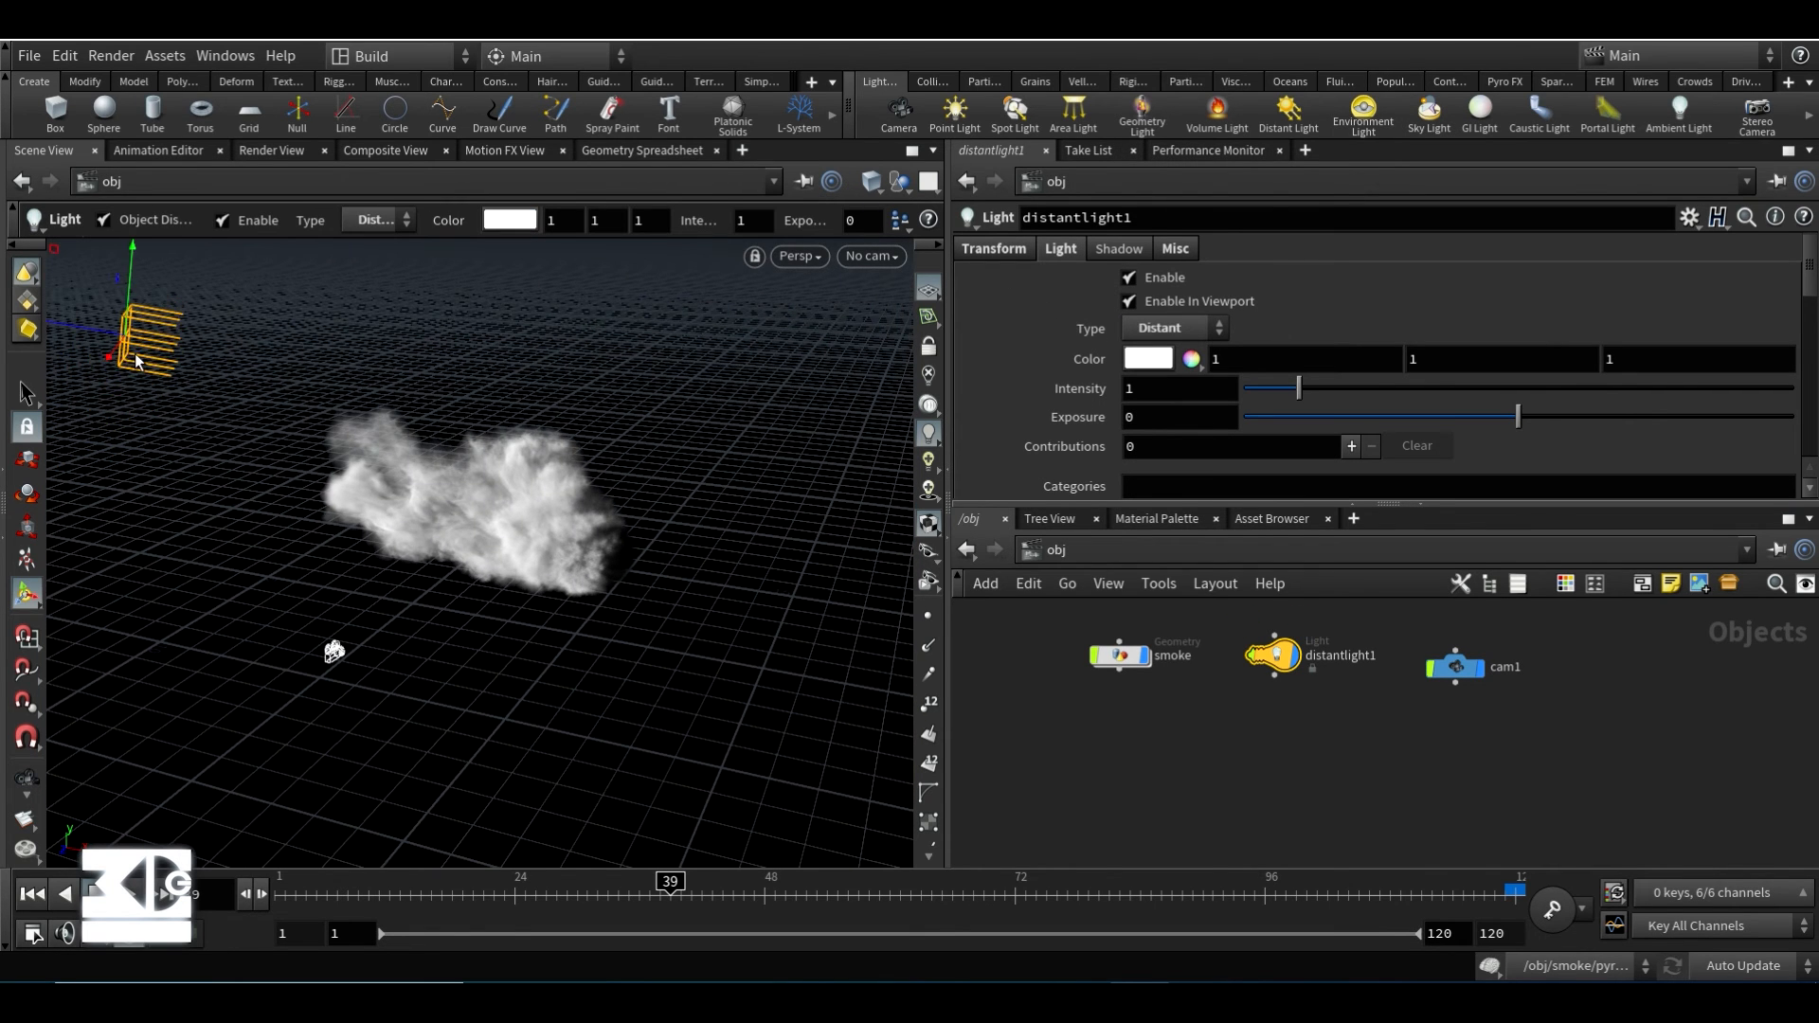
# - Rotate distantlight1 to change the direction in which it lights the smoke
pyautogui.press('r')
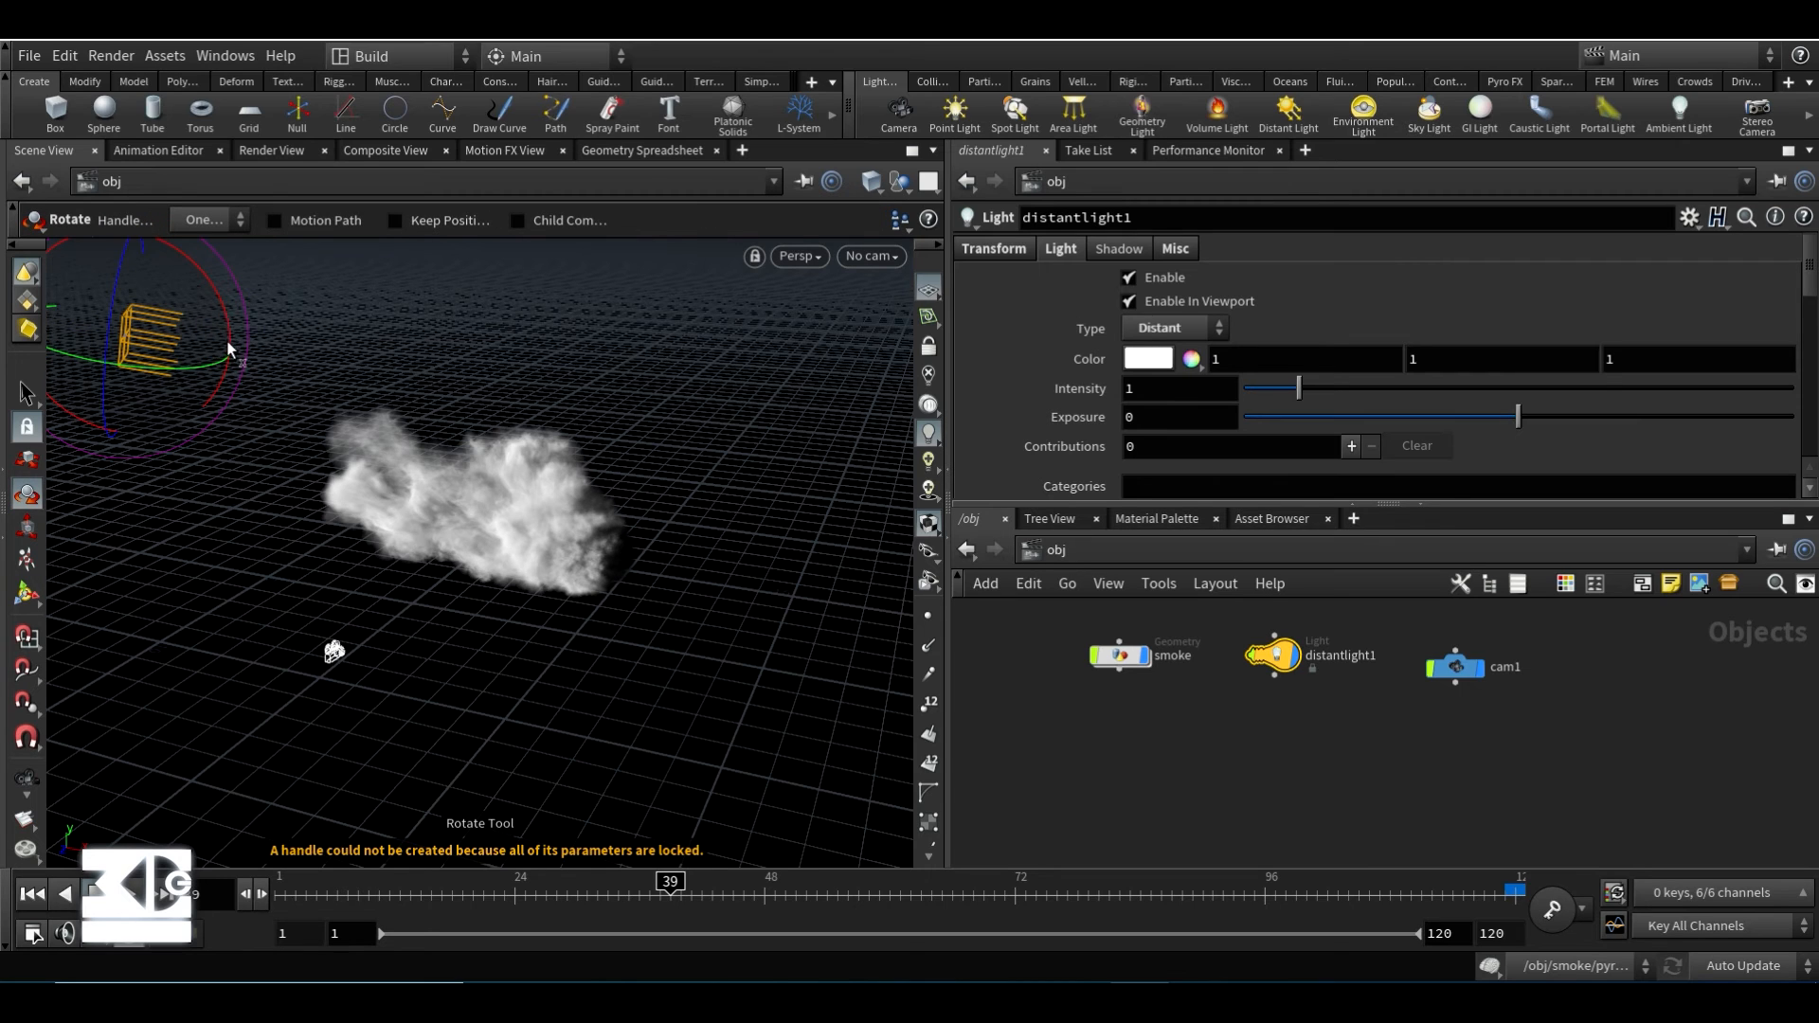
pyautogui.moveTo(253, 311); pyautogui.dragTo(242, 283)
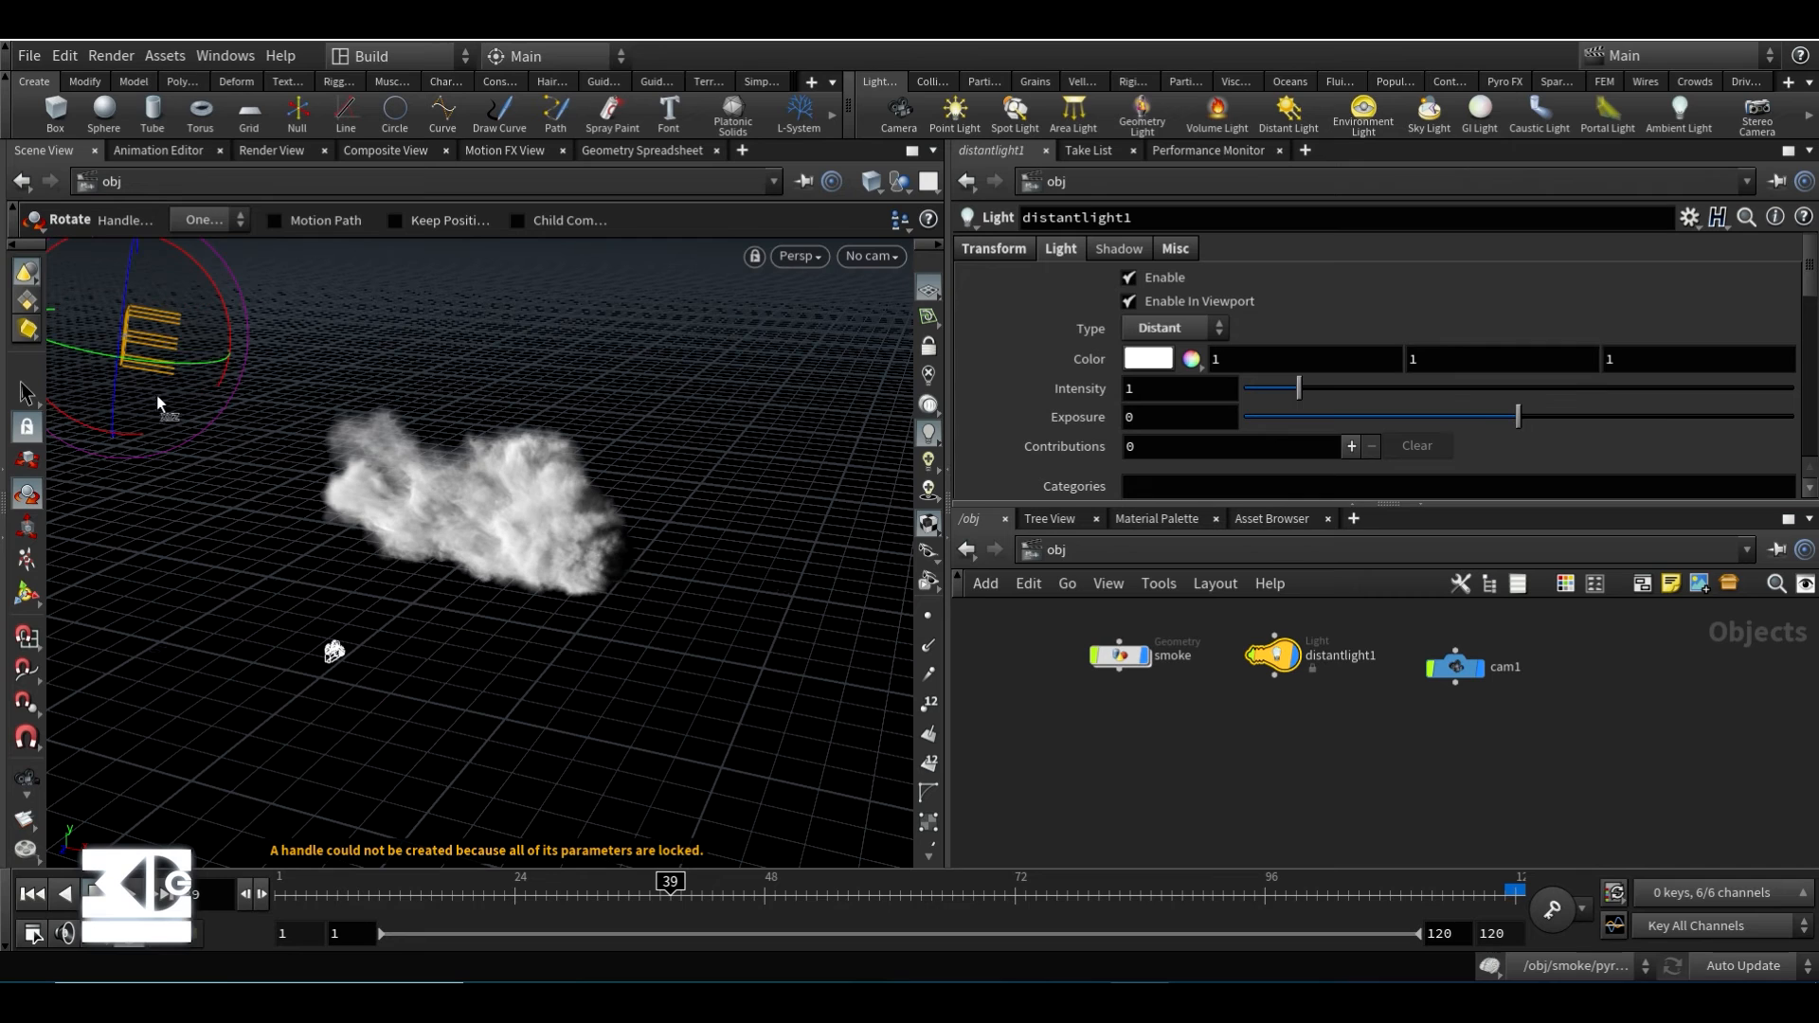
pyautogui.moveTo(161, 364)
pyautogui.mouseDown()
pyautogui.moveTo(201, 361)
pyautogui.moveTo(112, 367)
pyautogui.mouseUp()
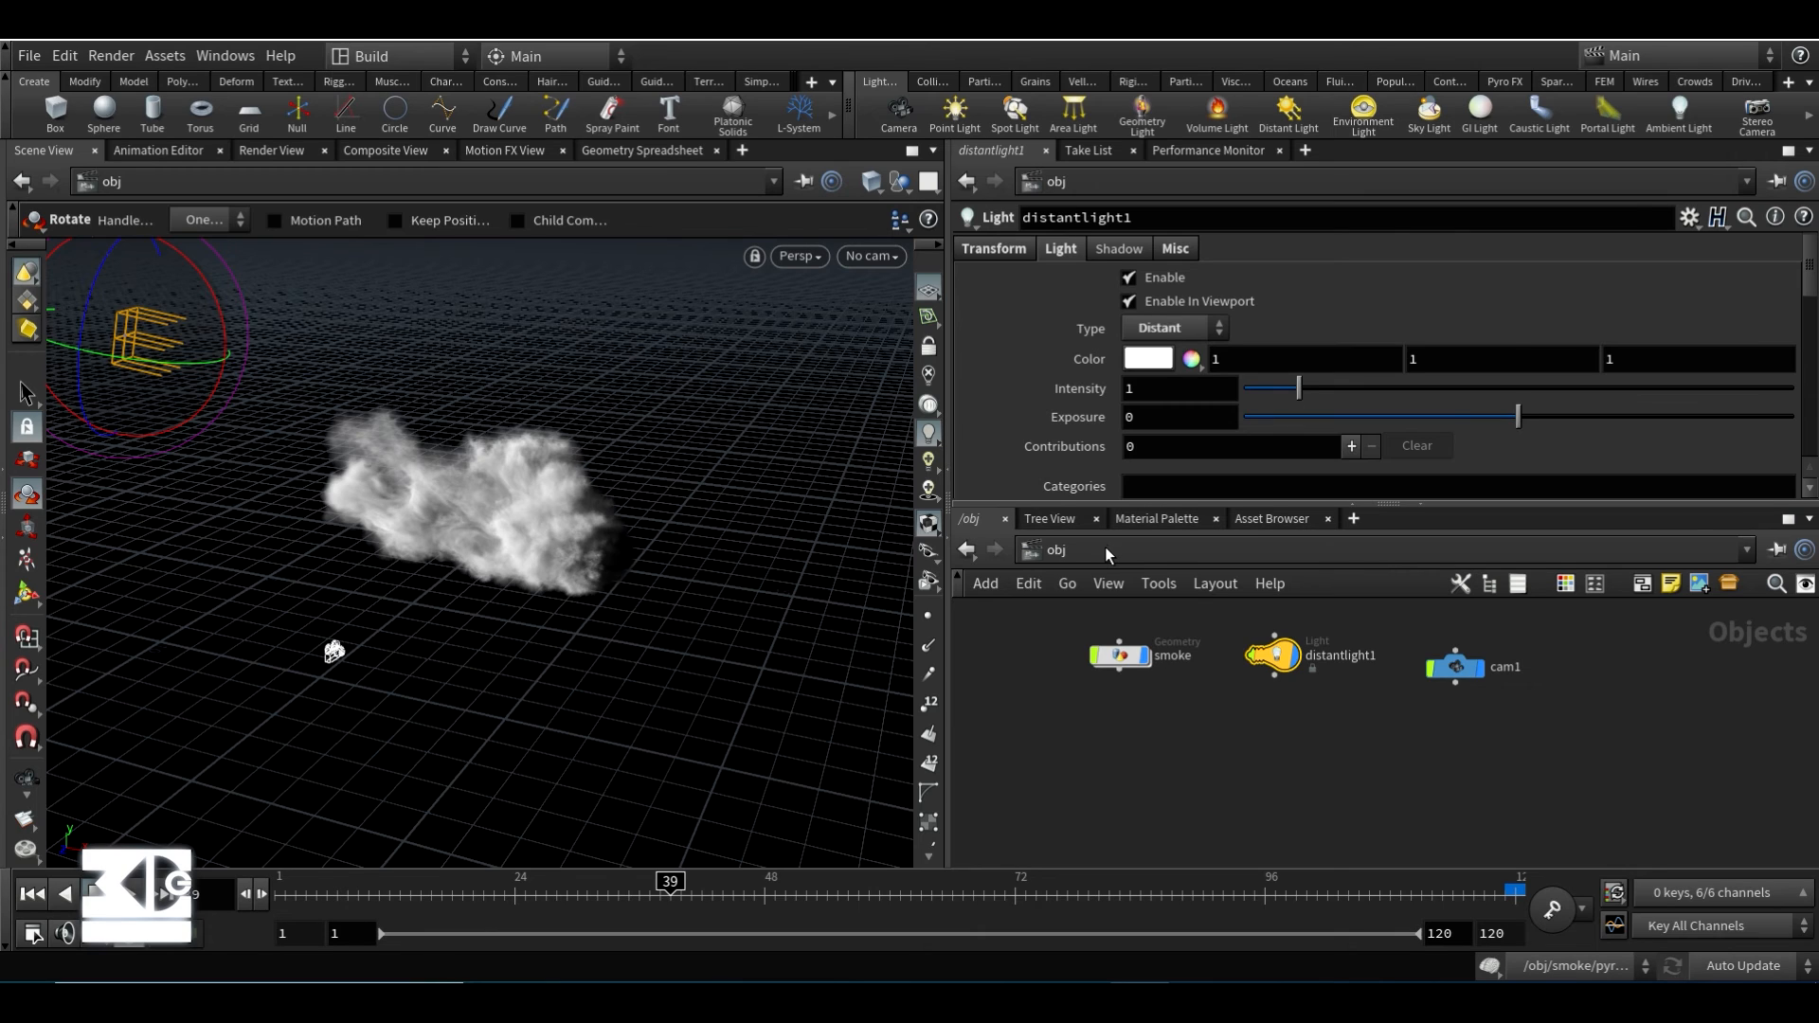
# - Add a Material node connected below filecache1 inside the smoke geometry network
pyautogui.doubleClick(1127, 663)
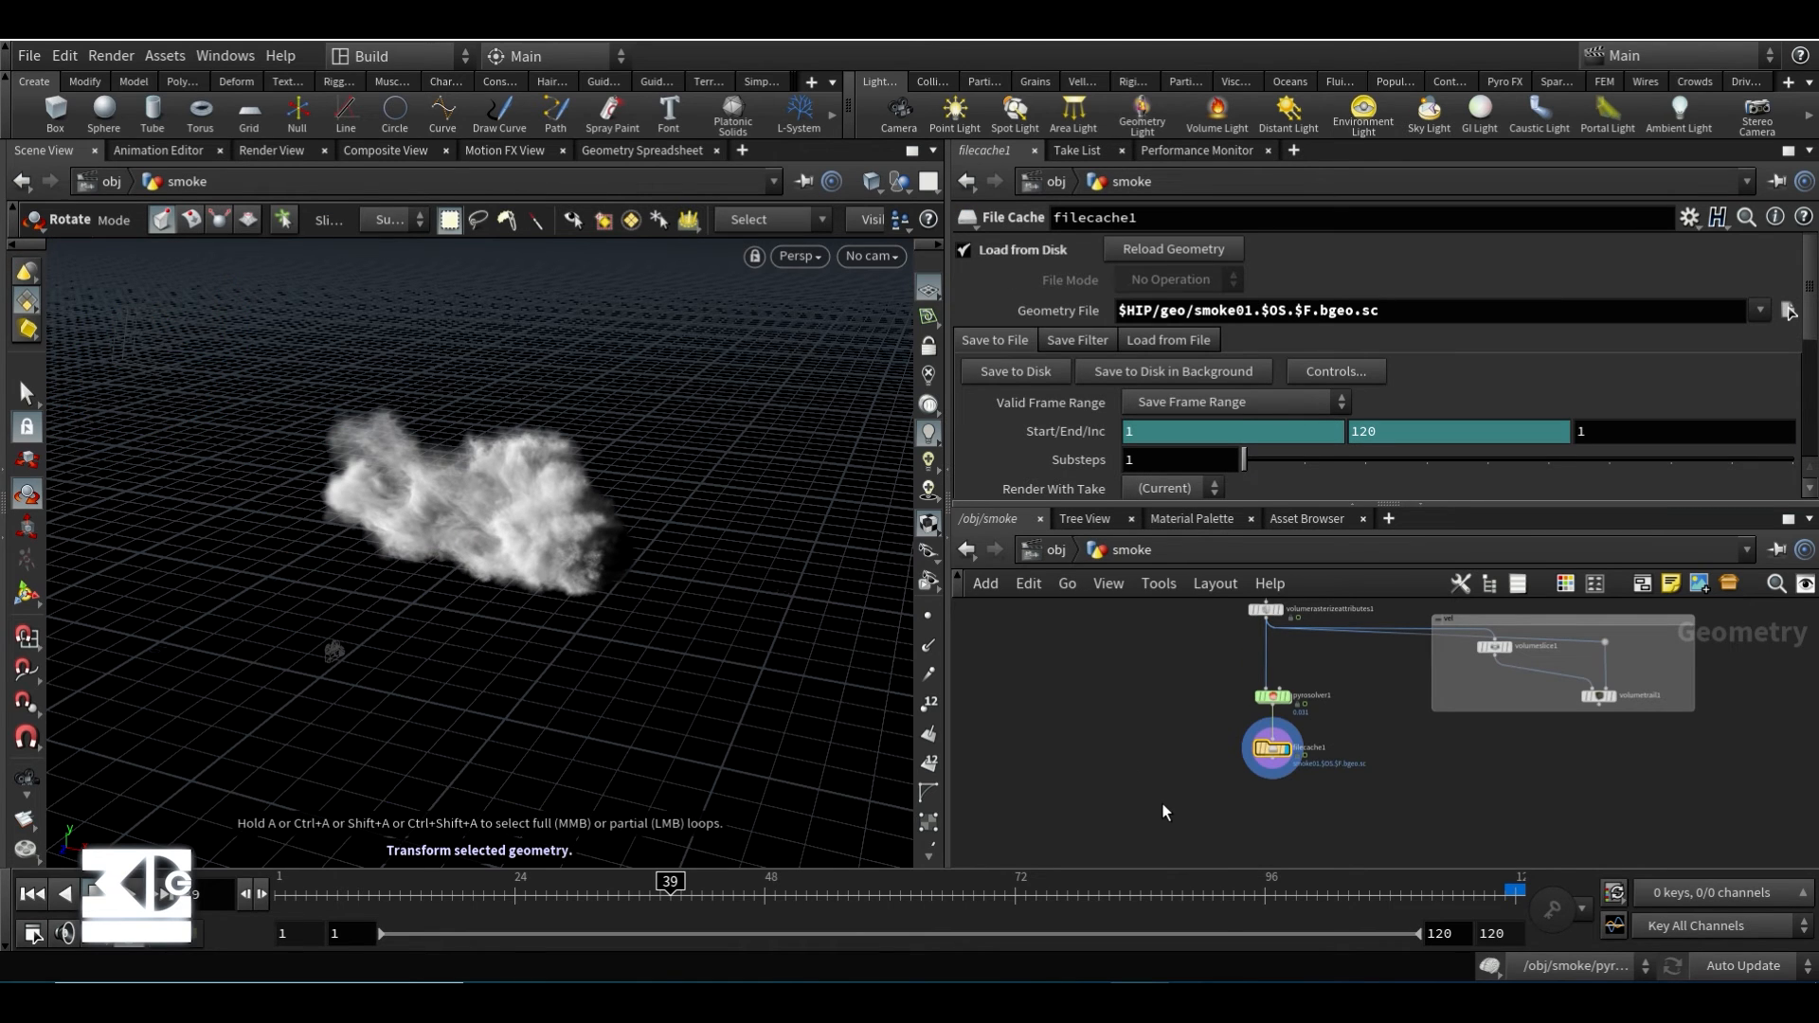
pyautogui.press('f')
pyautogui.press('Tab')
pyautogui.write('ma')
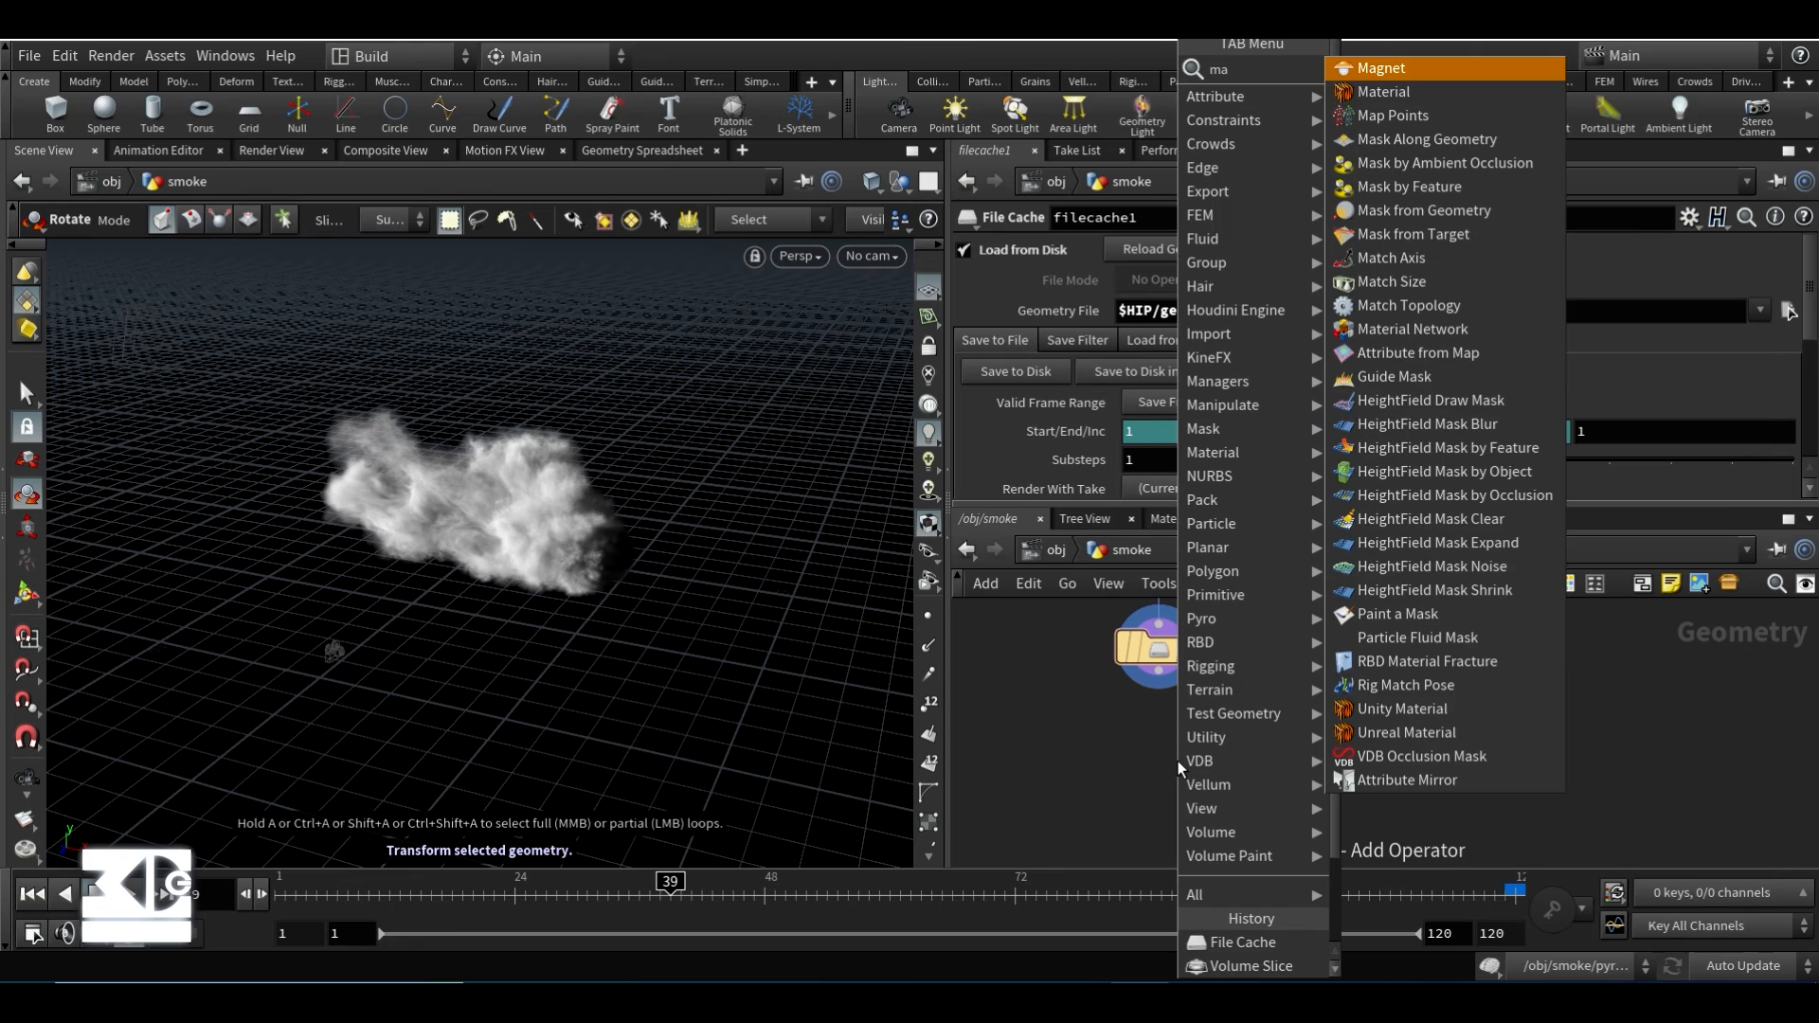
pyautogui.press('Return')
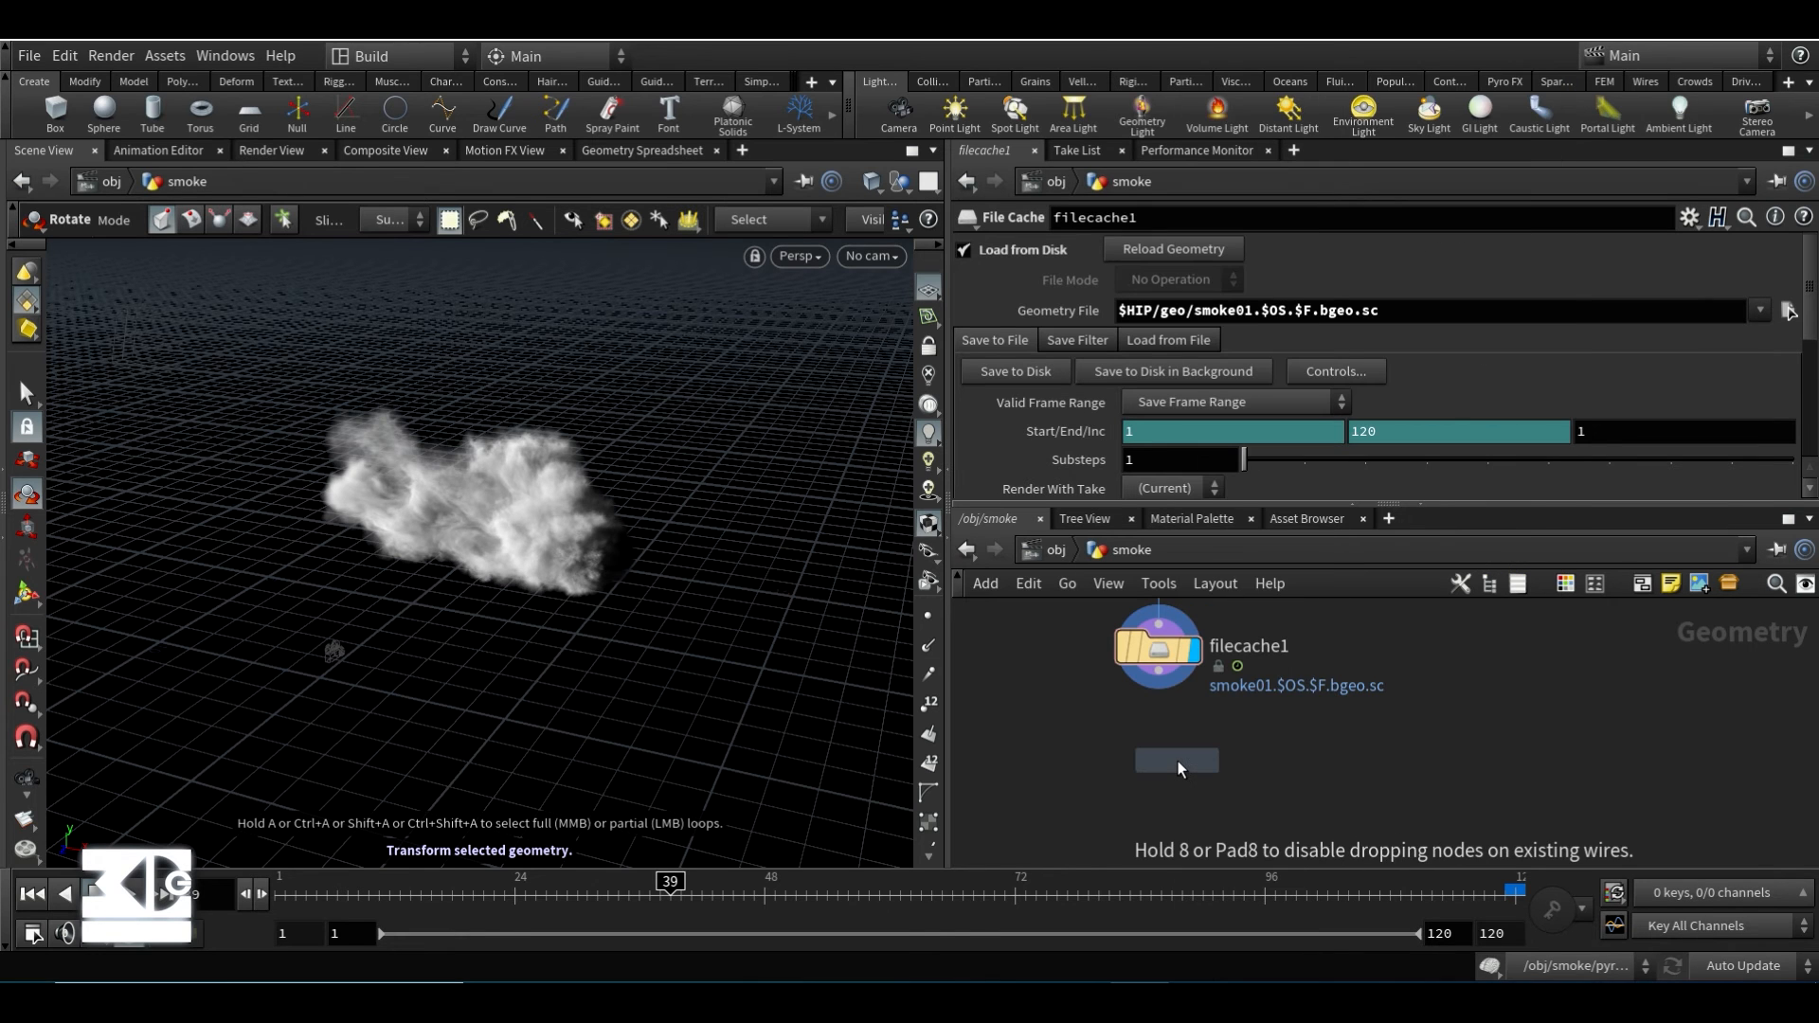
pyautogui.click(1159, 765)
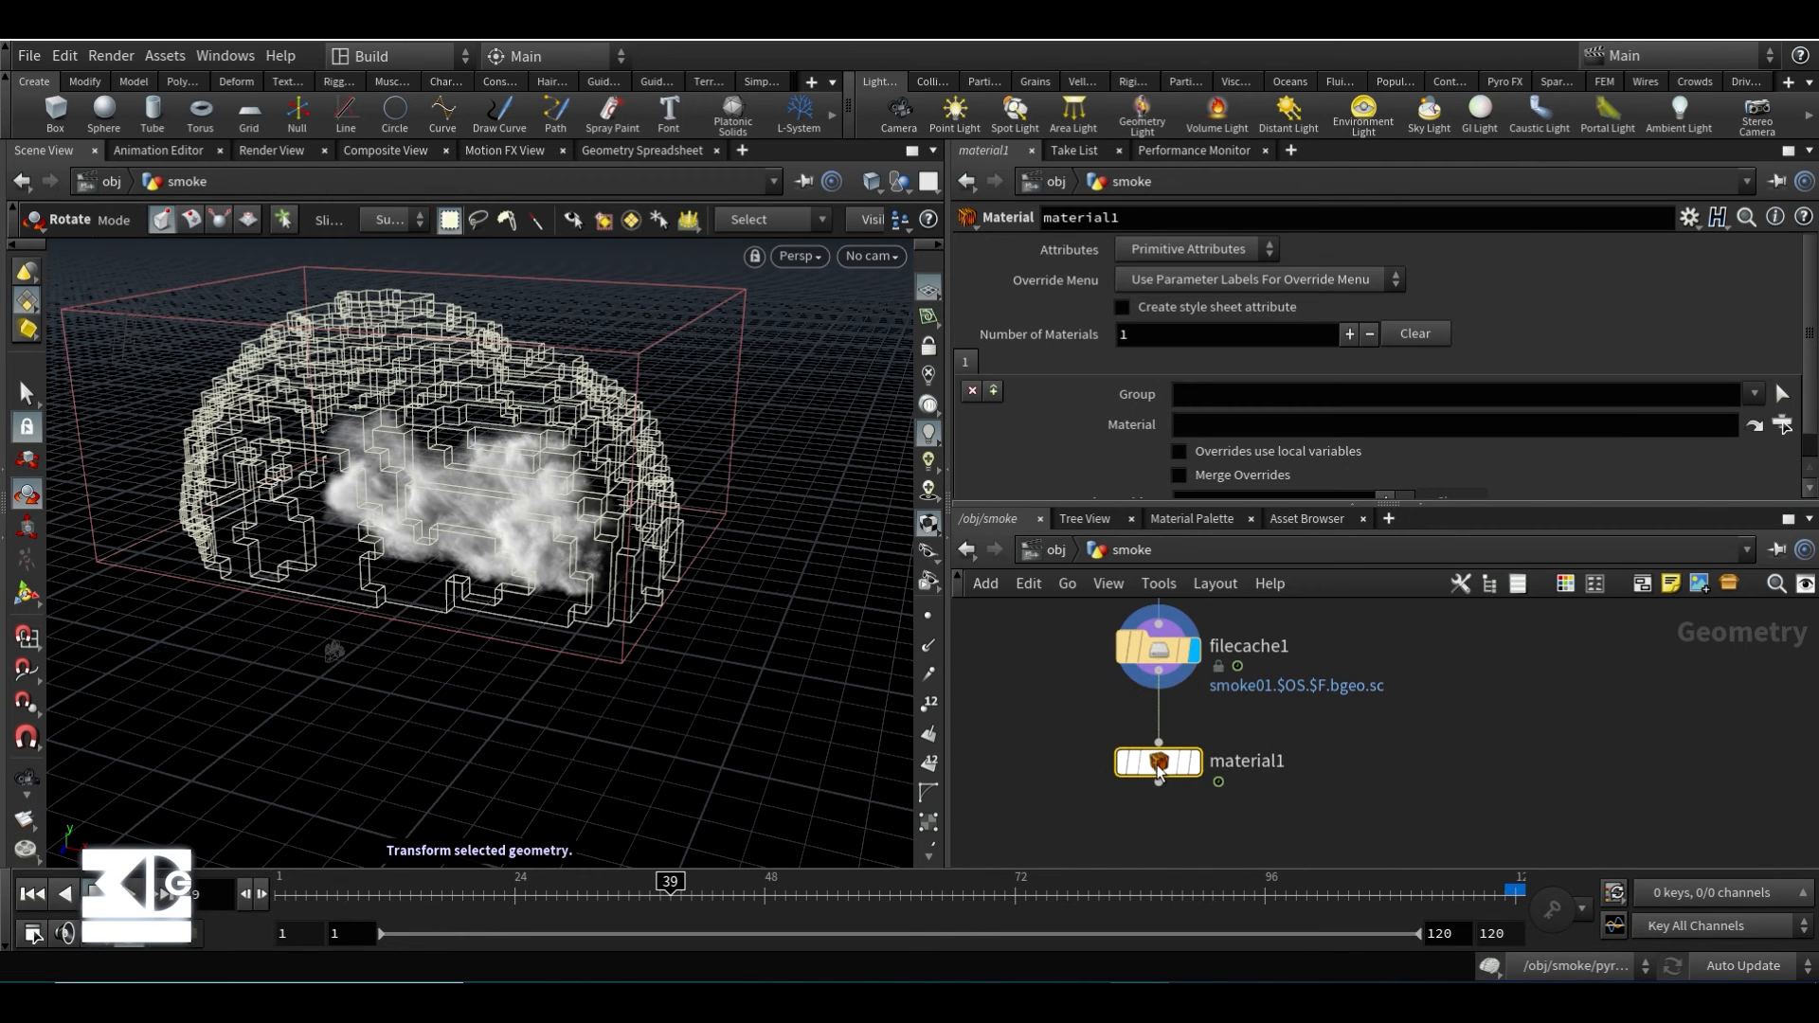
pyautogui.moveTo(1161, 765)
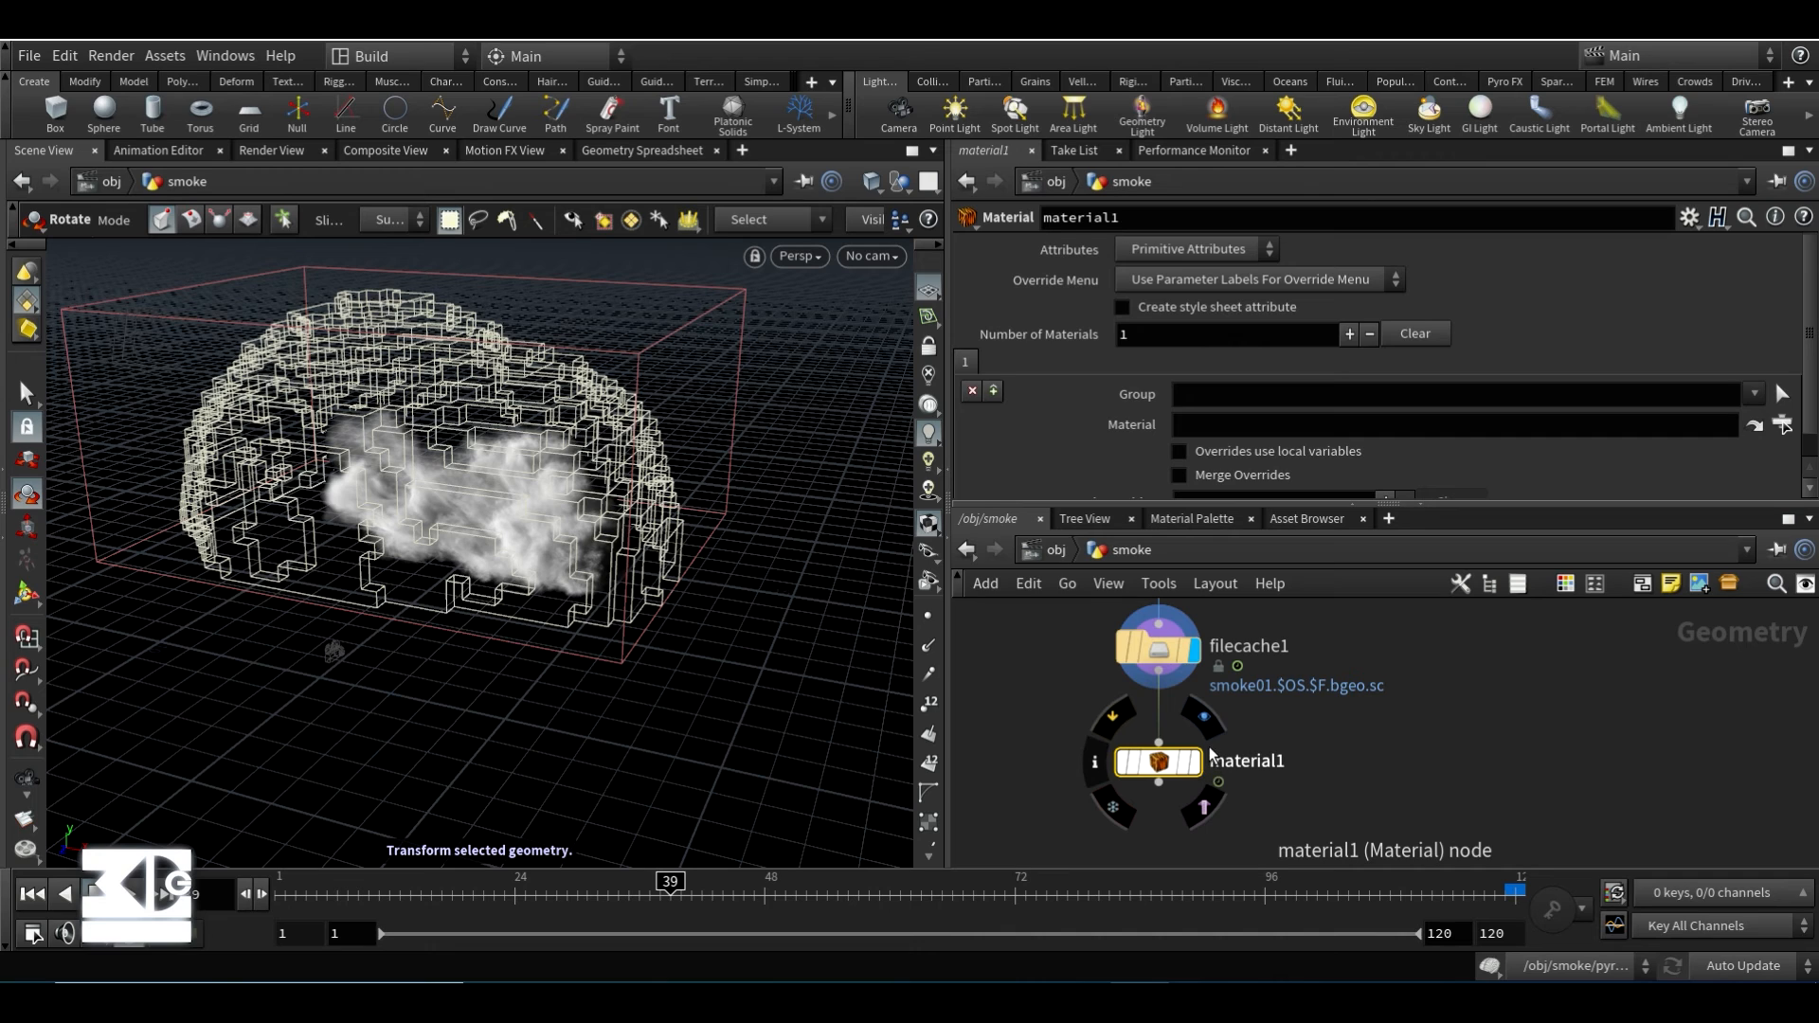
# - Switch the network editor to the mat context and bring up the node search there
pyautogui.click(1192, 518)
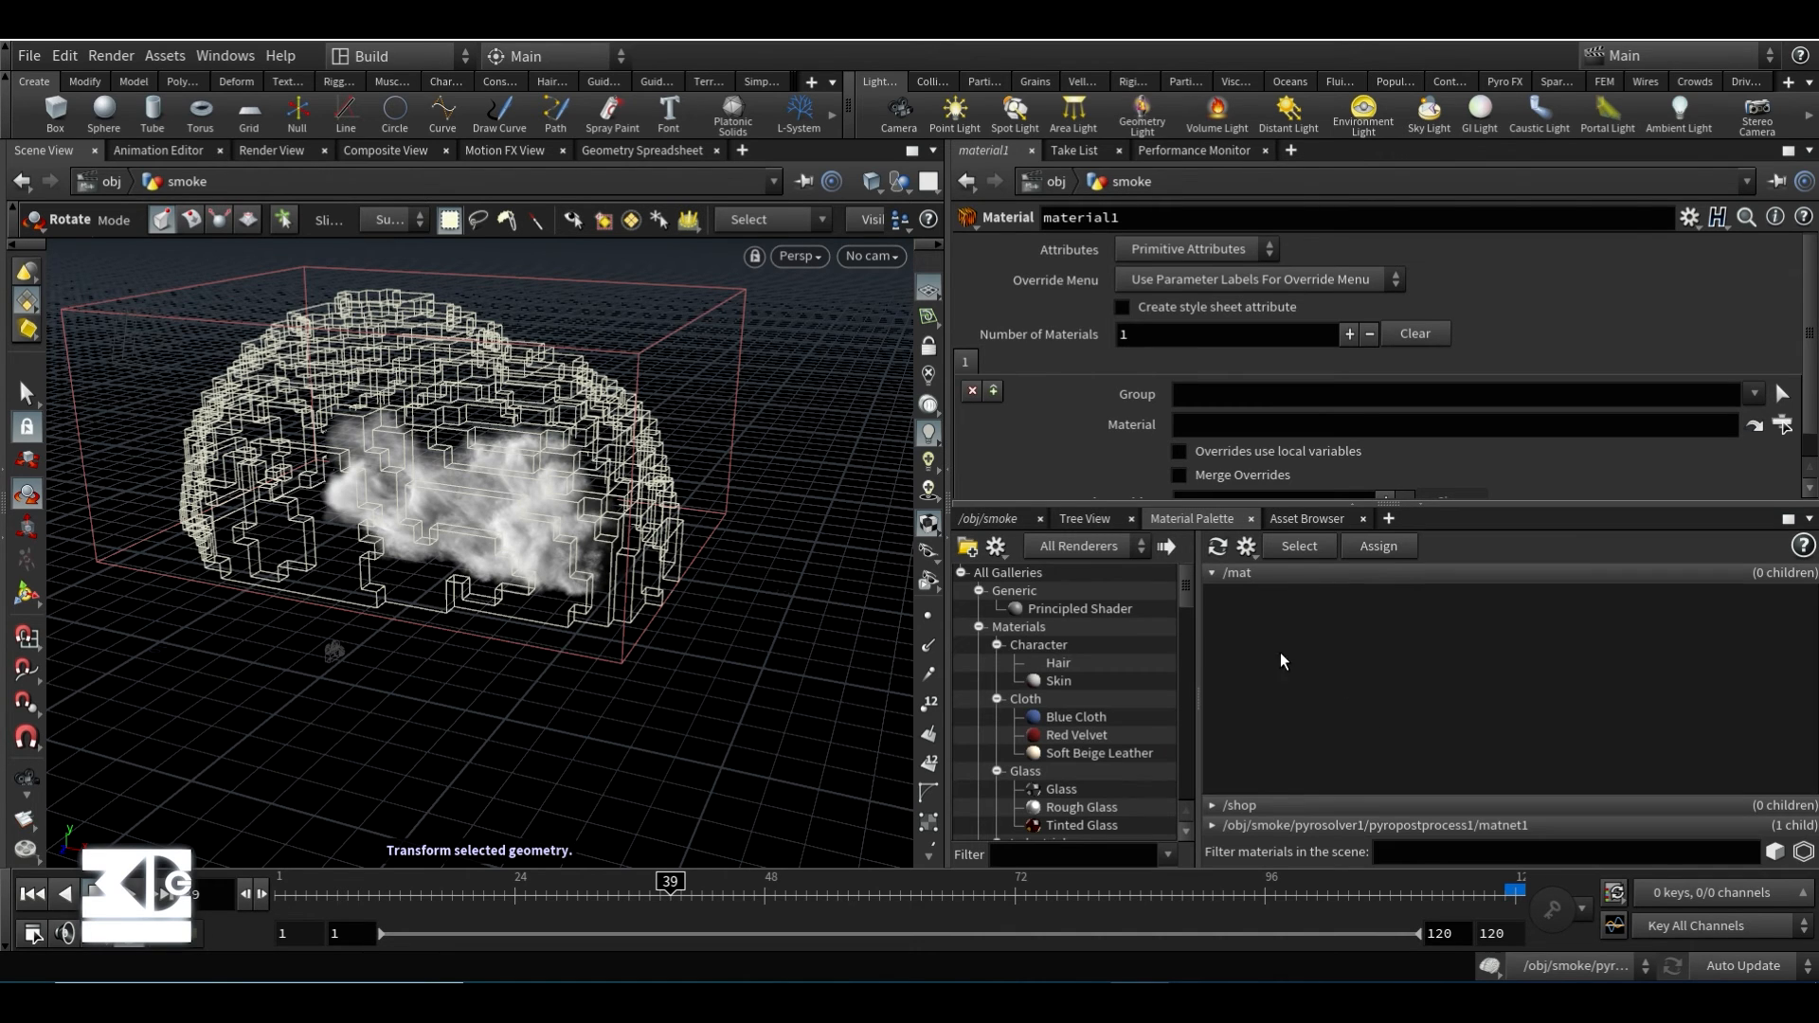
pyautogui.click(988, 520)
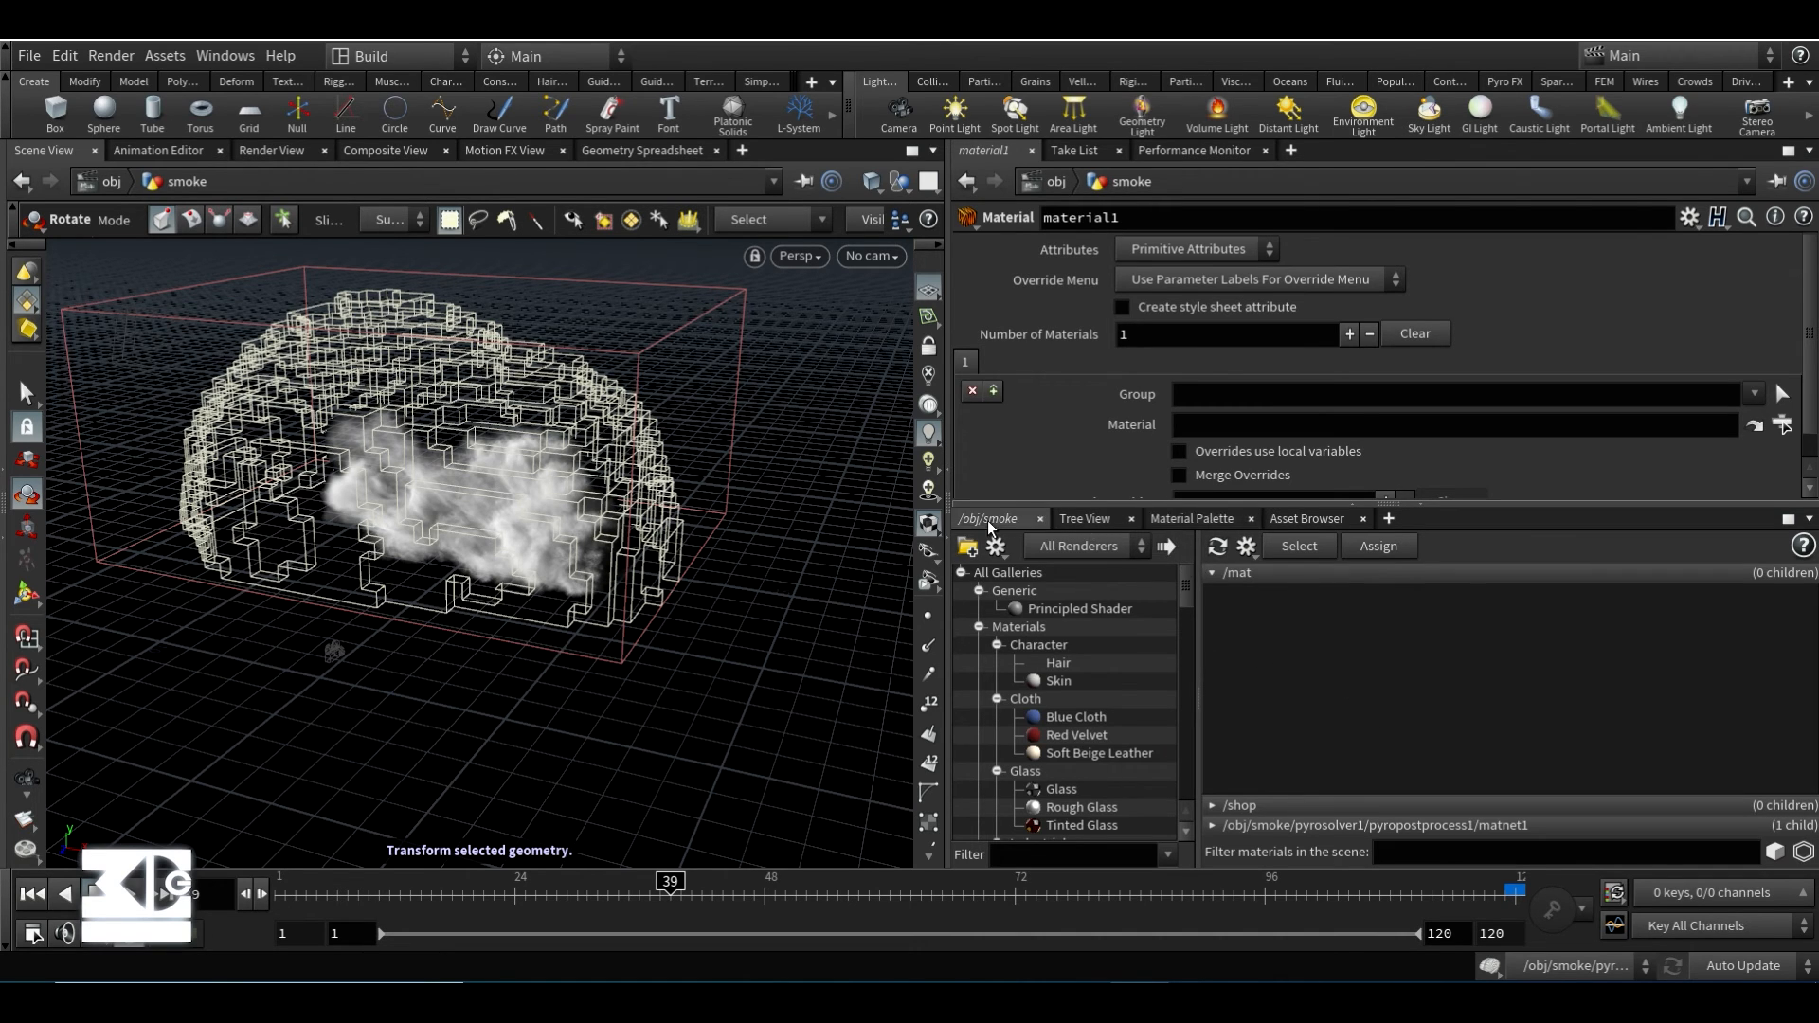
pyautogui.click(1235, 554)
pyautogui.click(1093, 543)
pyautogui.click(1065, 549)
pyautogui.click(1142, 551)
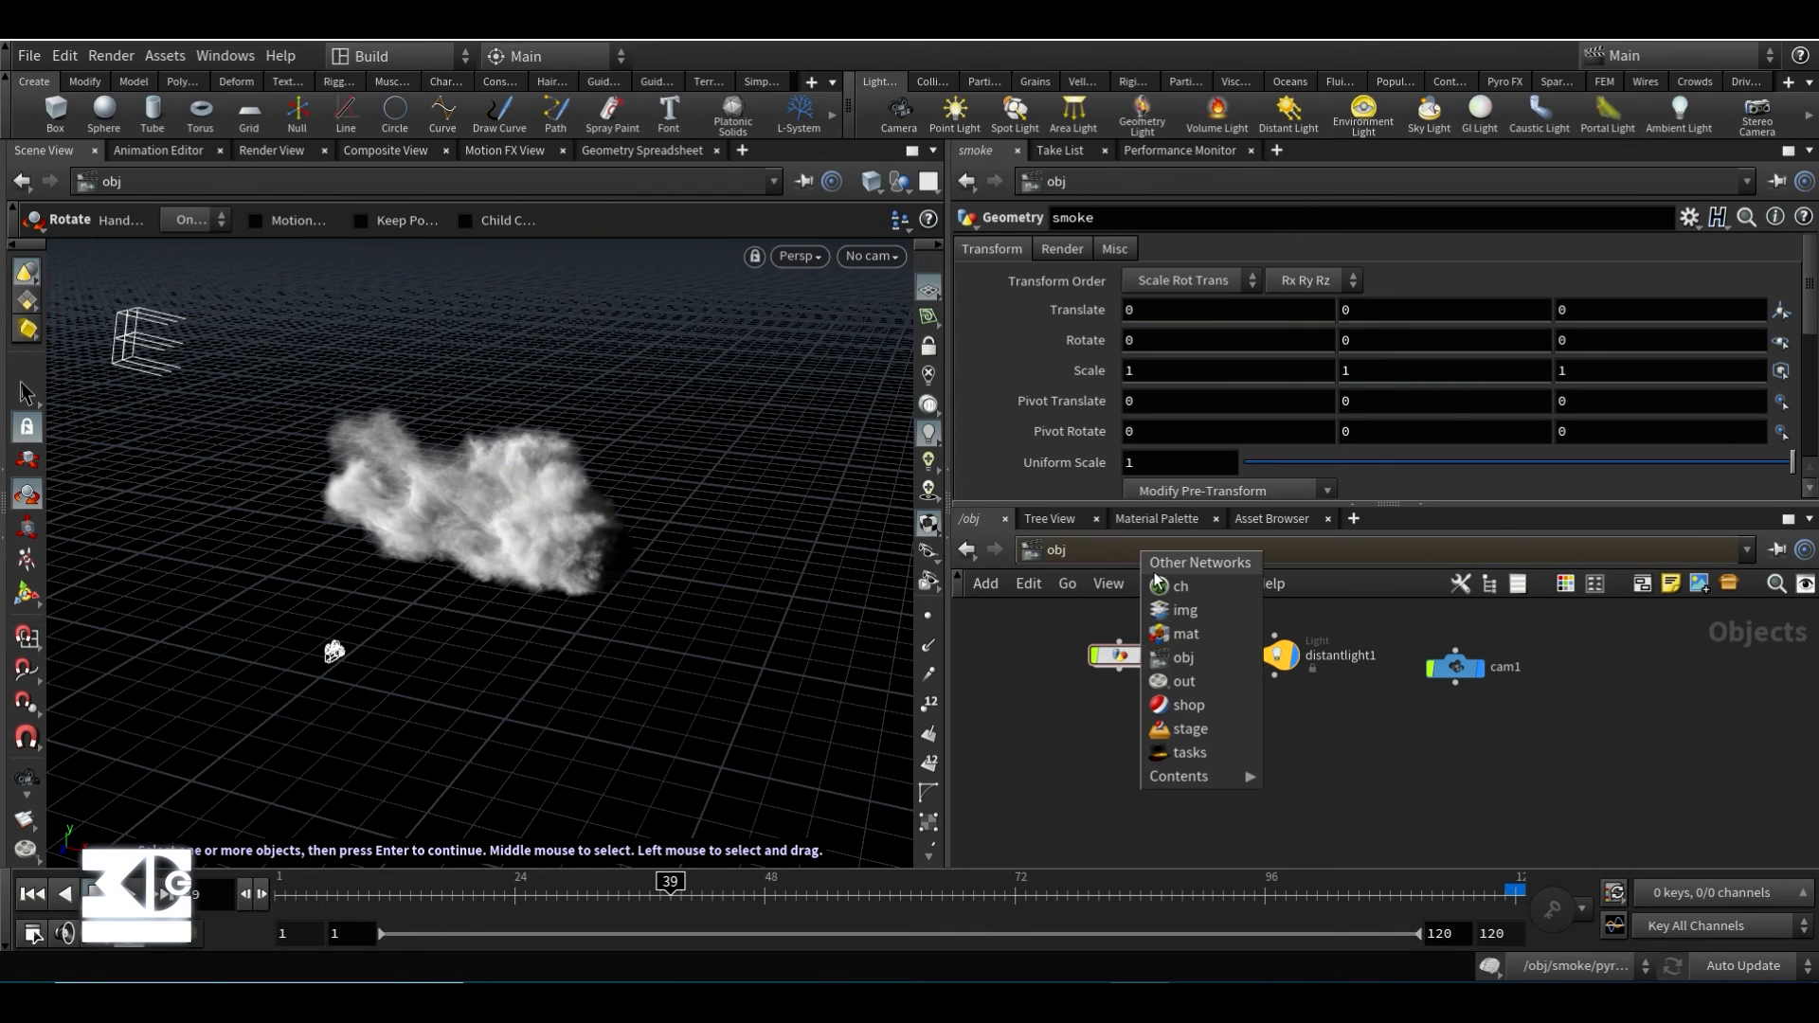
pyautogui.click(1195, 634)
pyautogui.press('Tab')
pyautogui.write('ba')
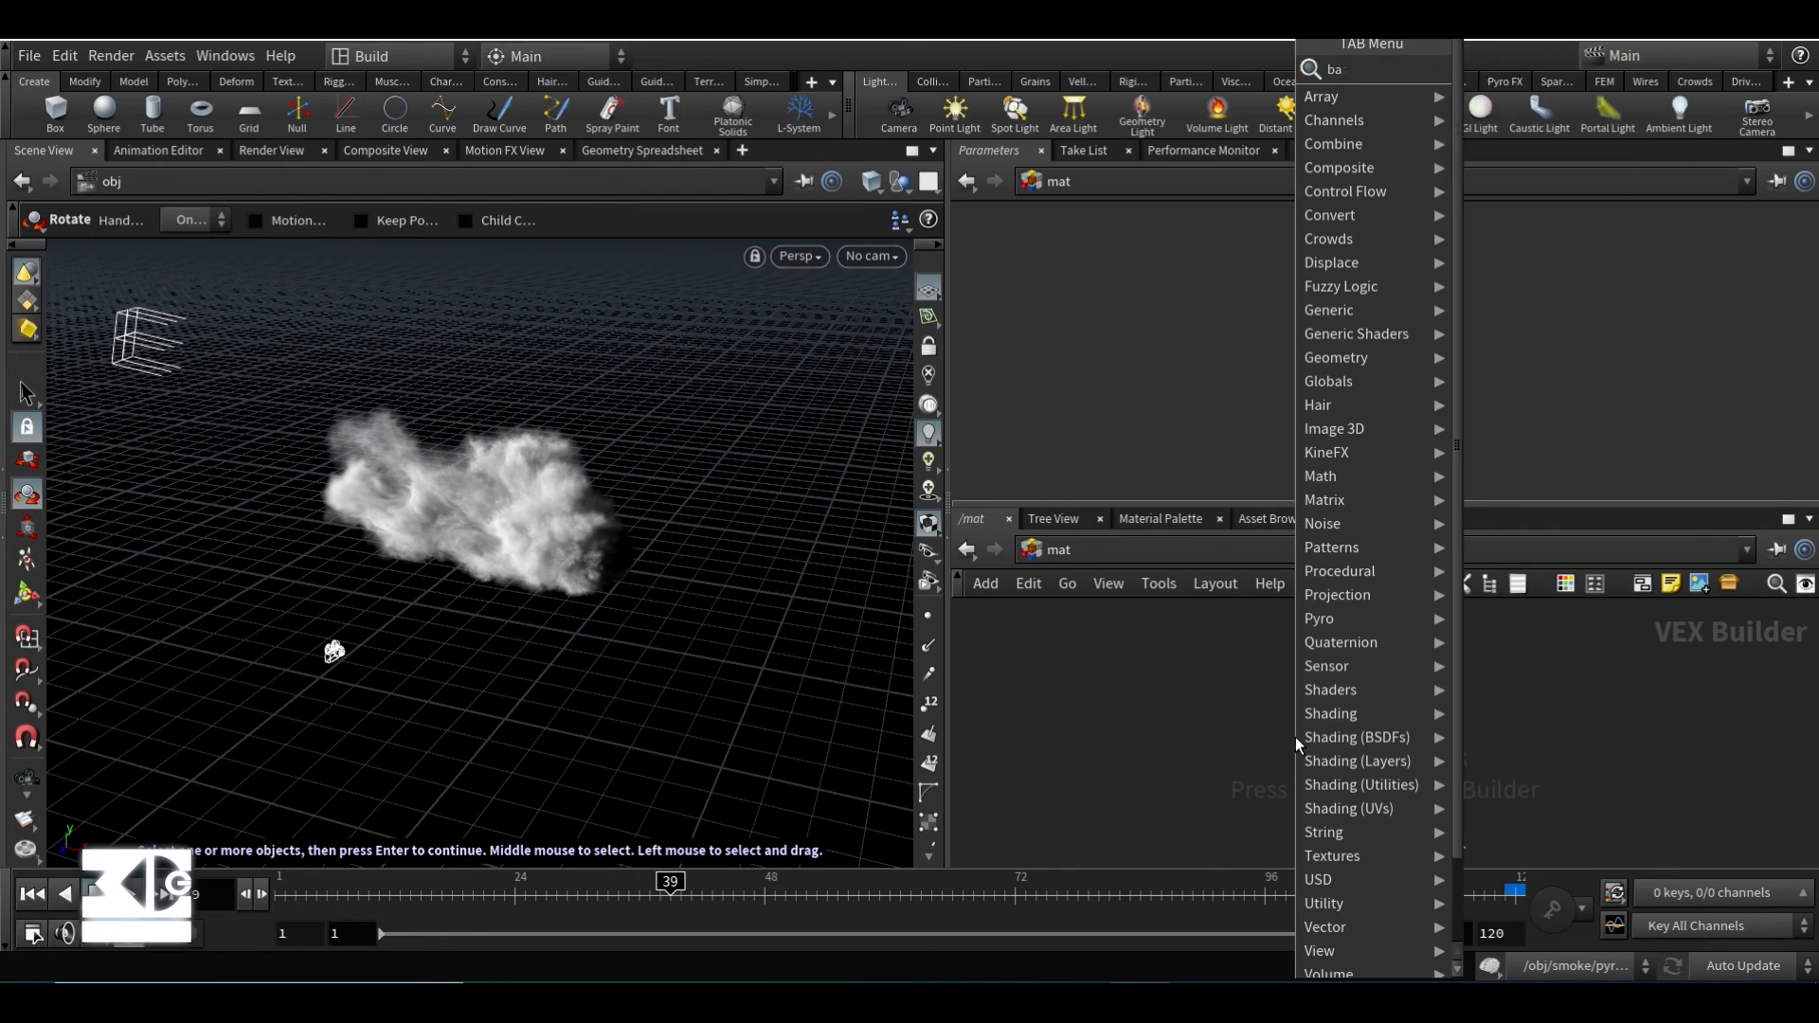
pyautogui.write('s')
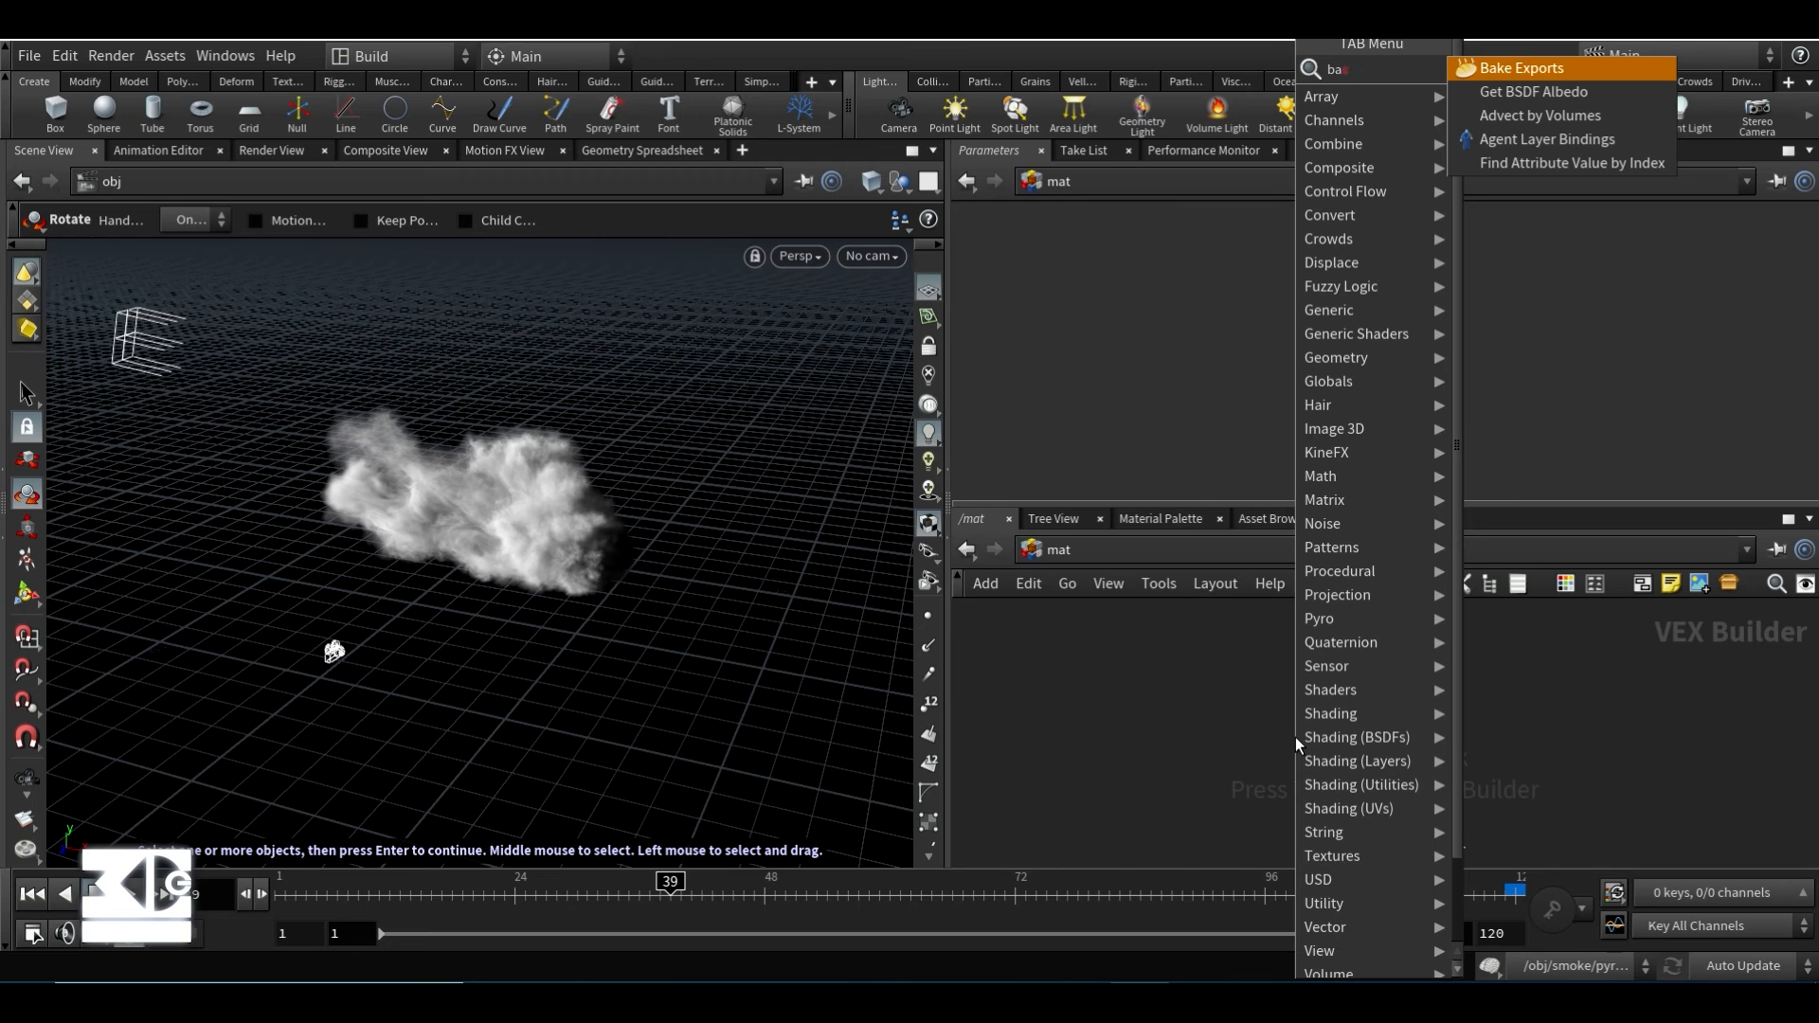
pyautogui.press('BackSpace')
pyautogui.press('BackSpace')
pyautogui.press('BackSpace')
pyautogui.write('smoke')
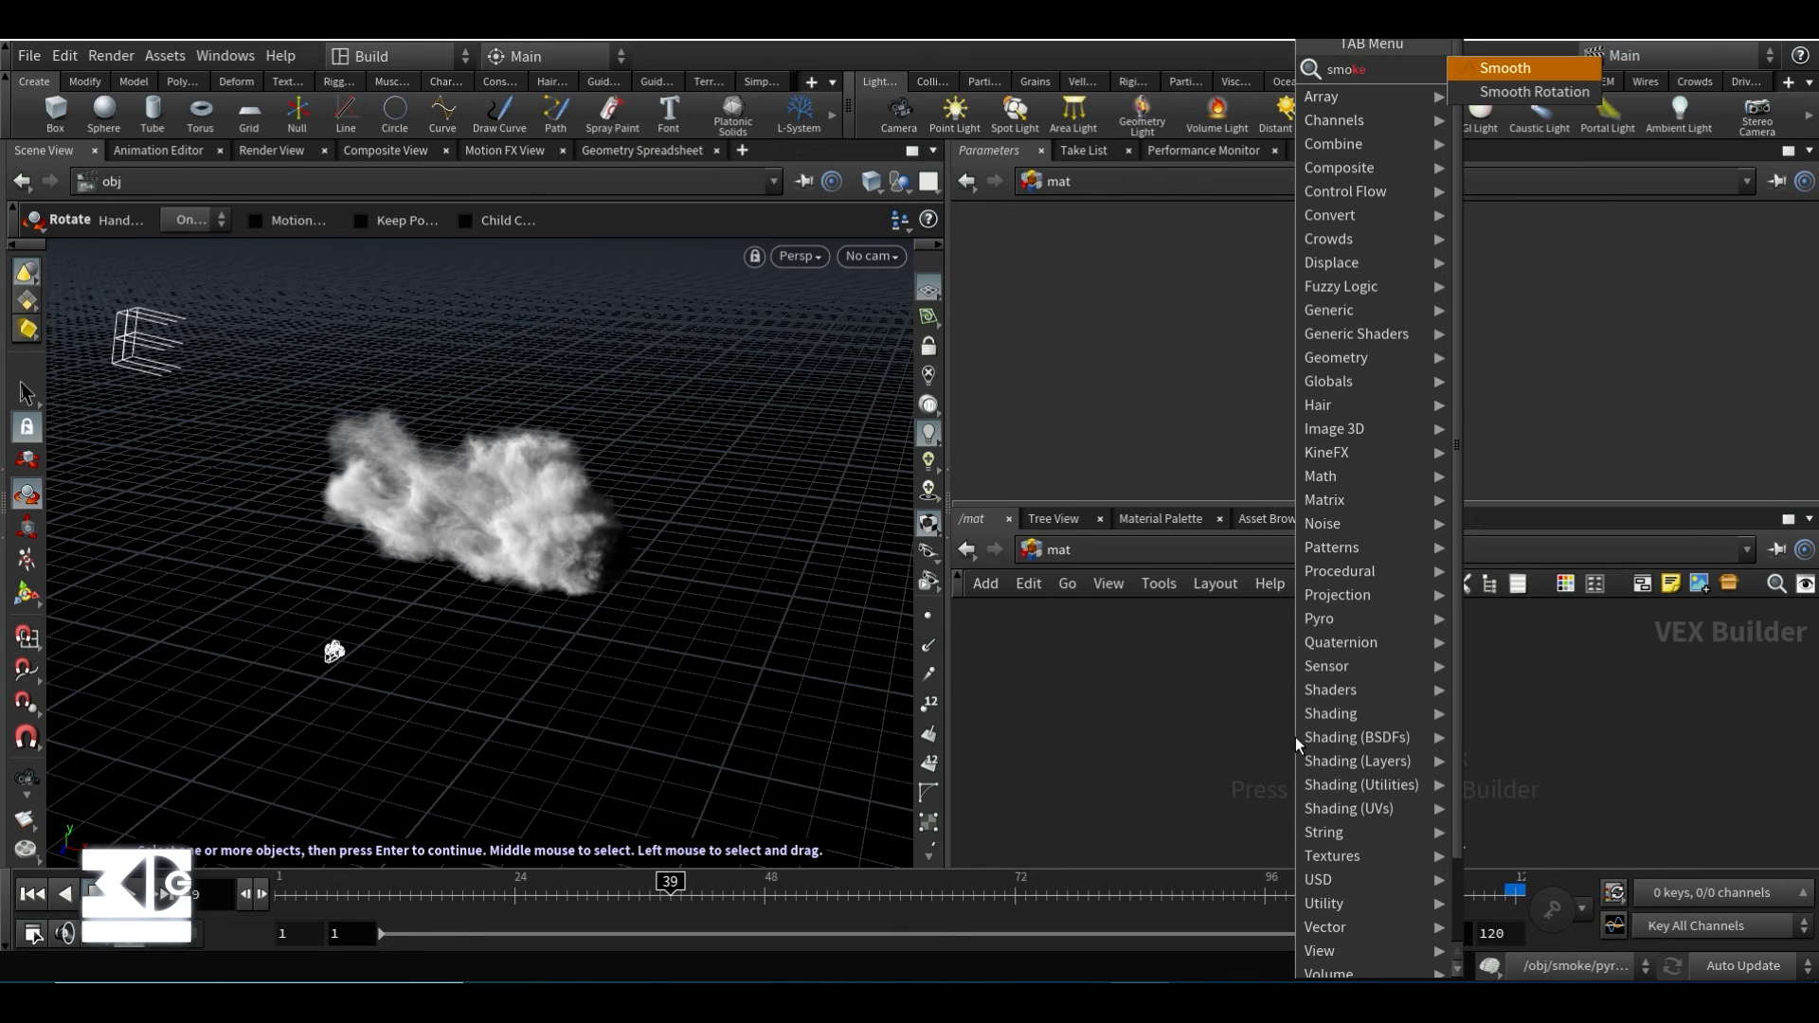
pyautogui.press('BackSpace')
pyautogui.press('BackSpace')
pyautogui.press('BackSpace')
pyautogui.press('BackSpace')
pyautogui.press('BackSpace')
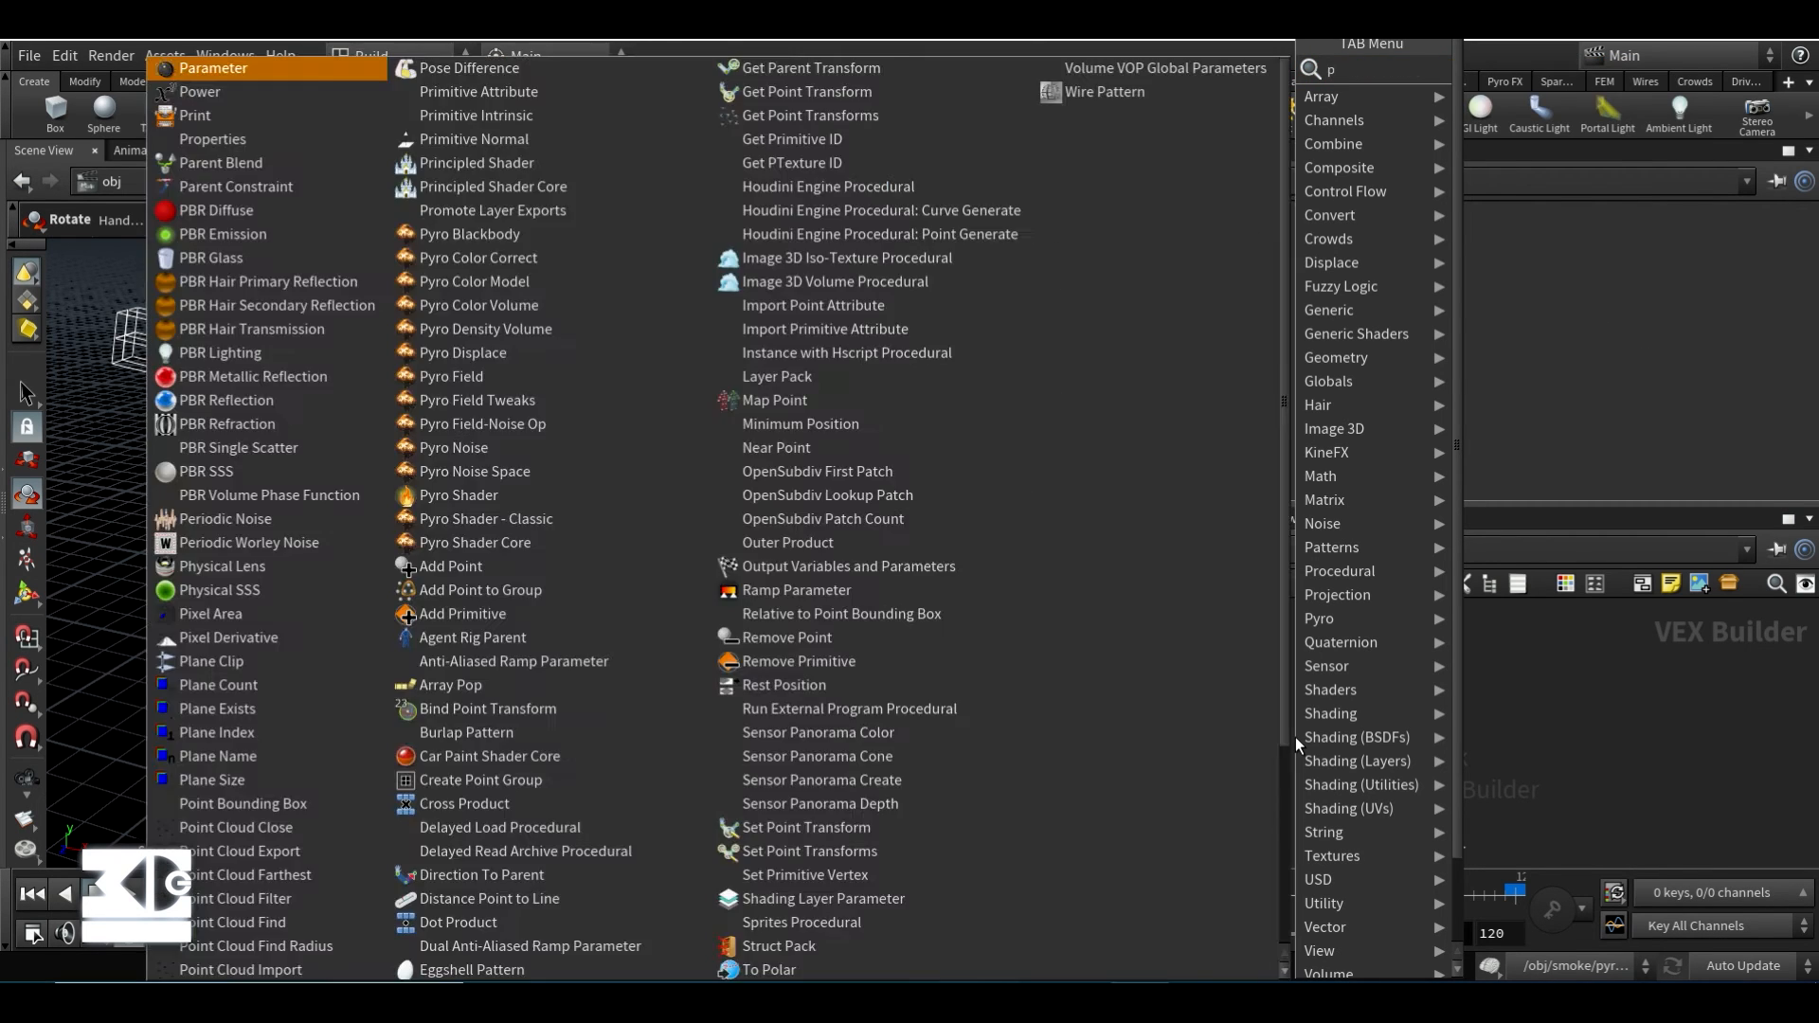
# - Search for "pyro" and place a Pyro Shader in the mat network
pyautogui.write('pyro')
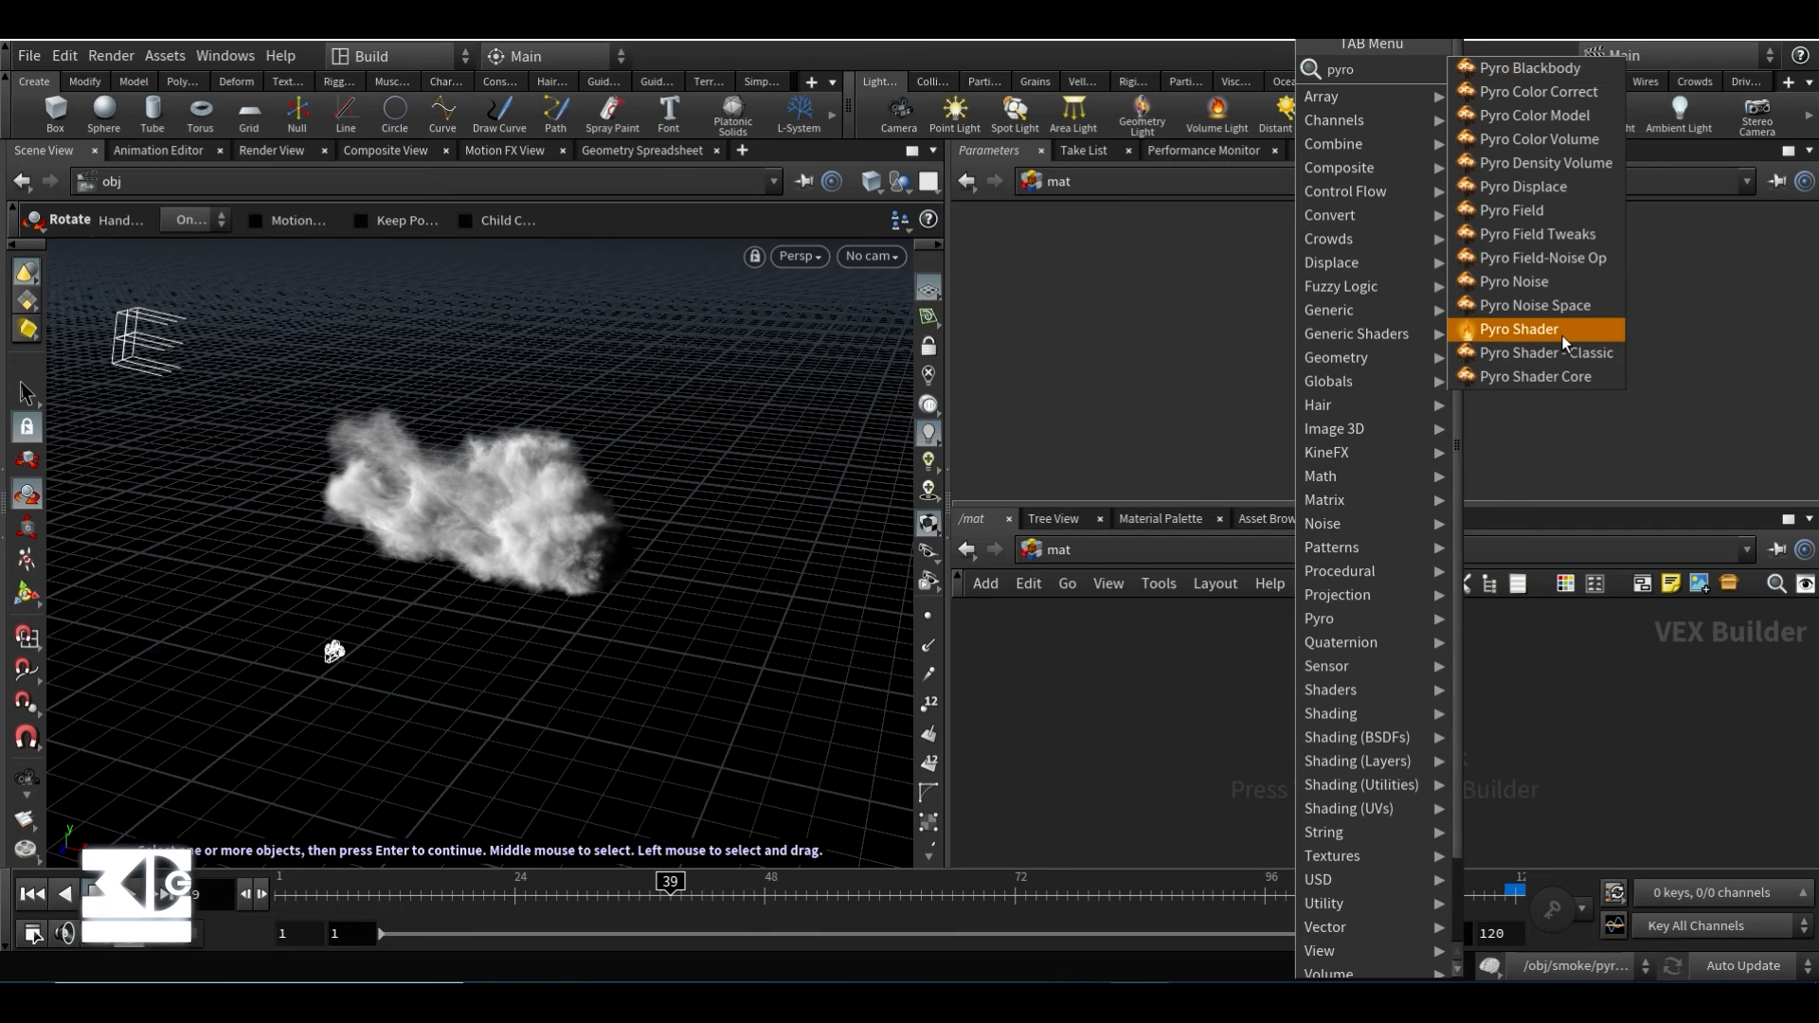
pyautogui.click(1558, 332)
pyautogui.click(1272, 745)
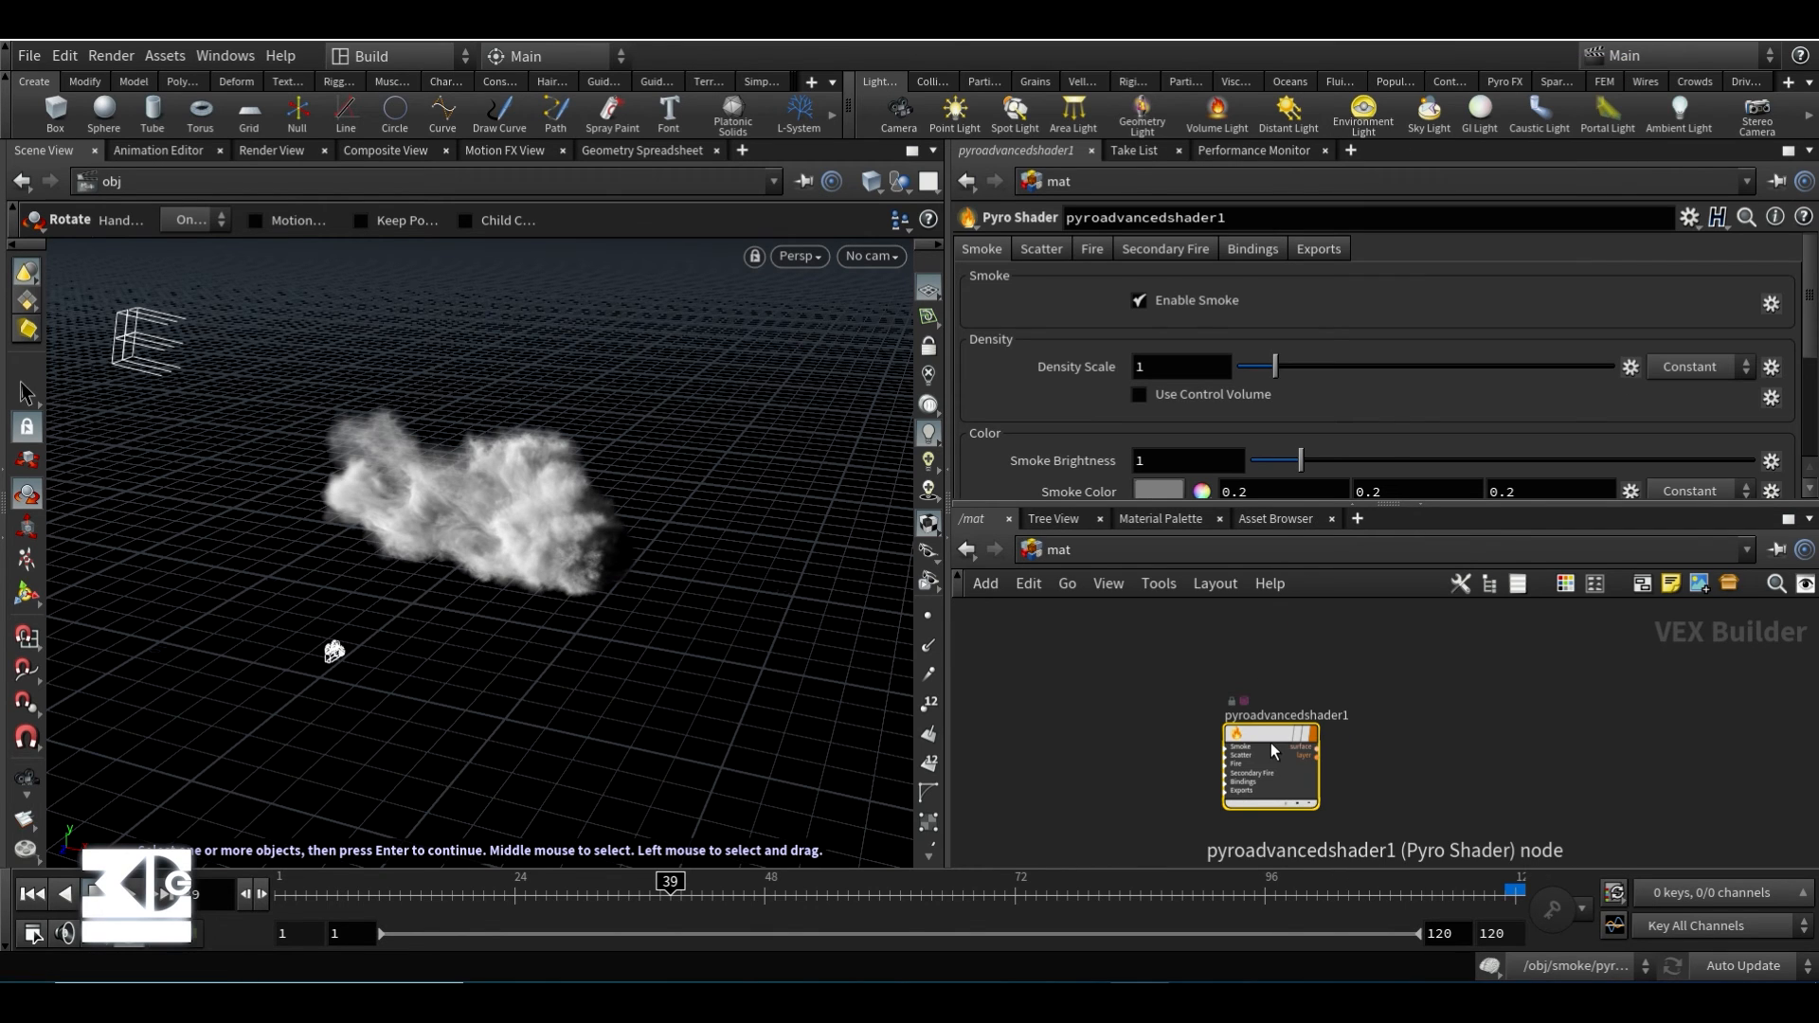
pyautogui.moveTo(1271, 743); pyautogui.dragTo(1231, 712)
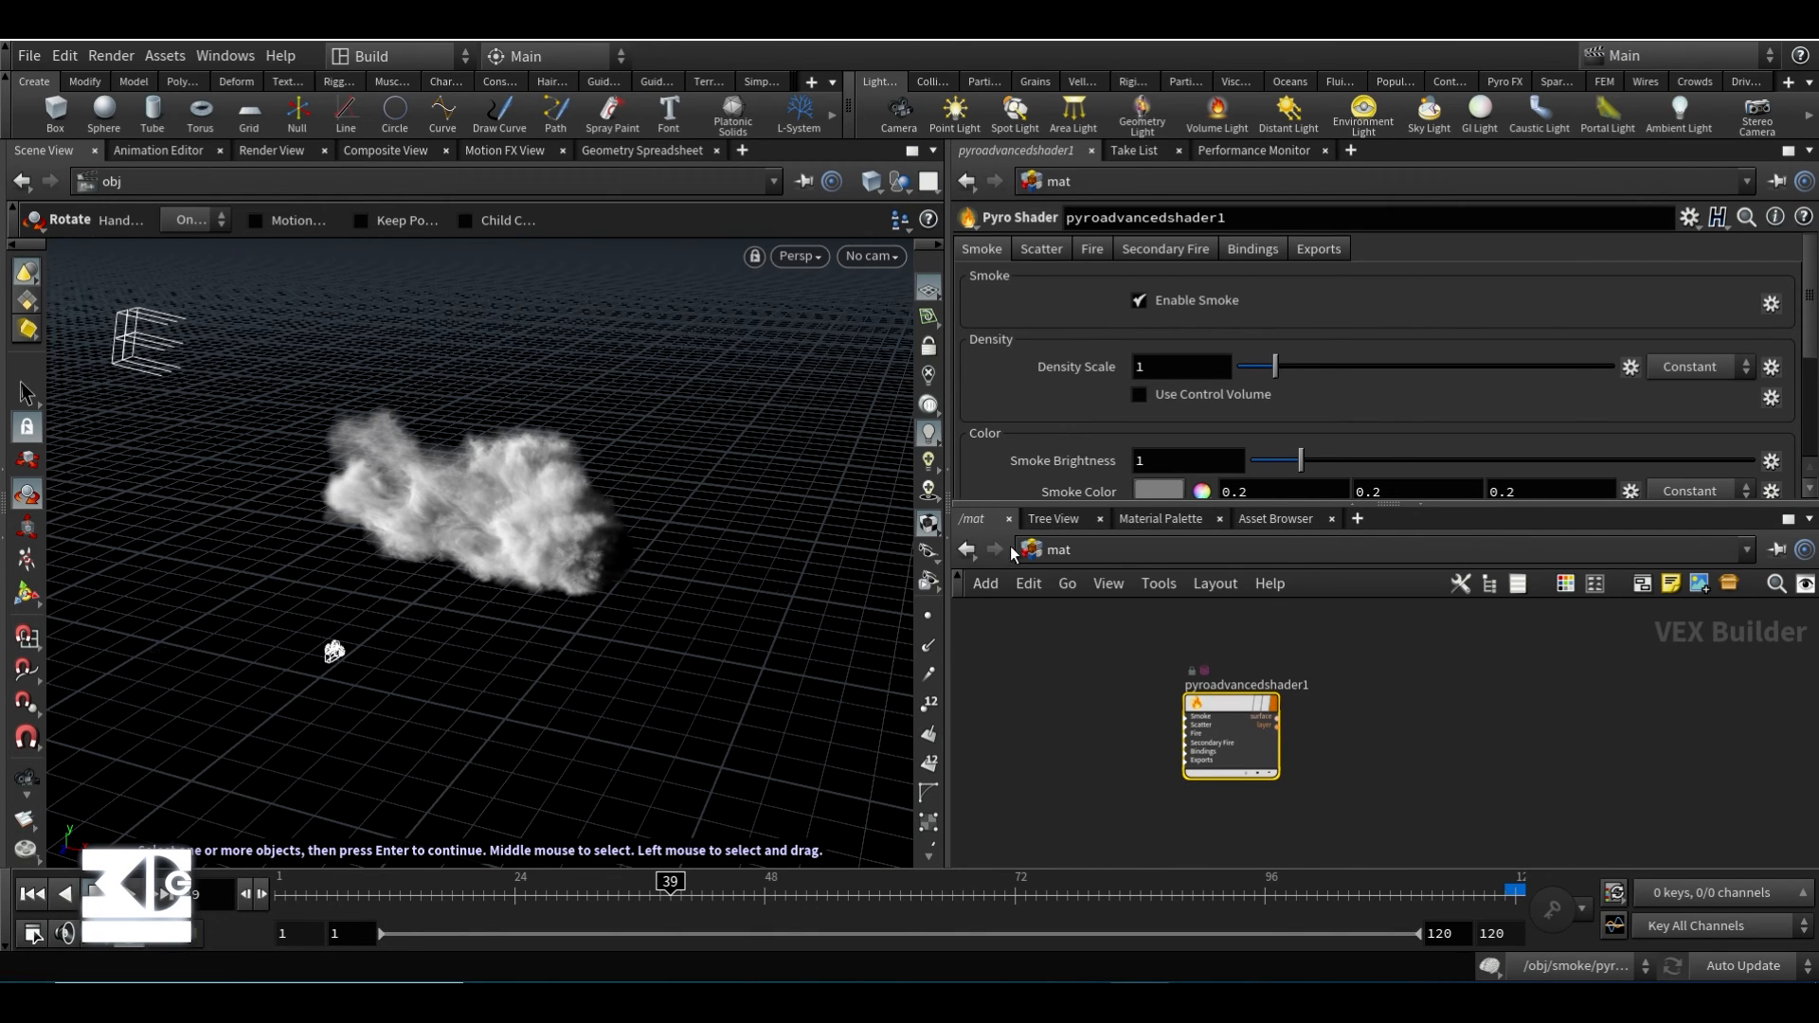
# - Look through cam1 in the scene view and store the existing Render View image as a snapshot
pyautogui.click(856, 265)
pyautogui.click(902, 381)
pyautogui.click(1191, 552)
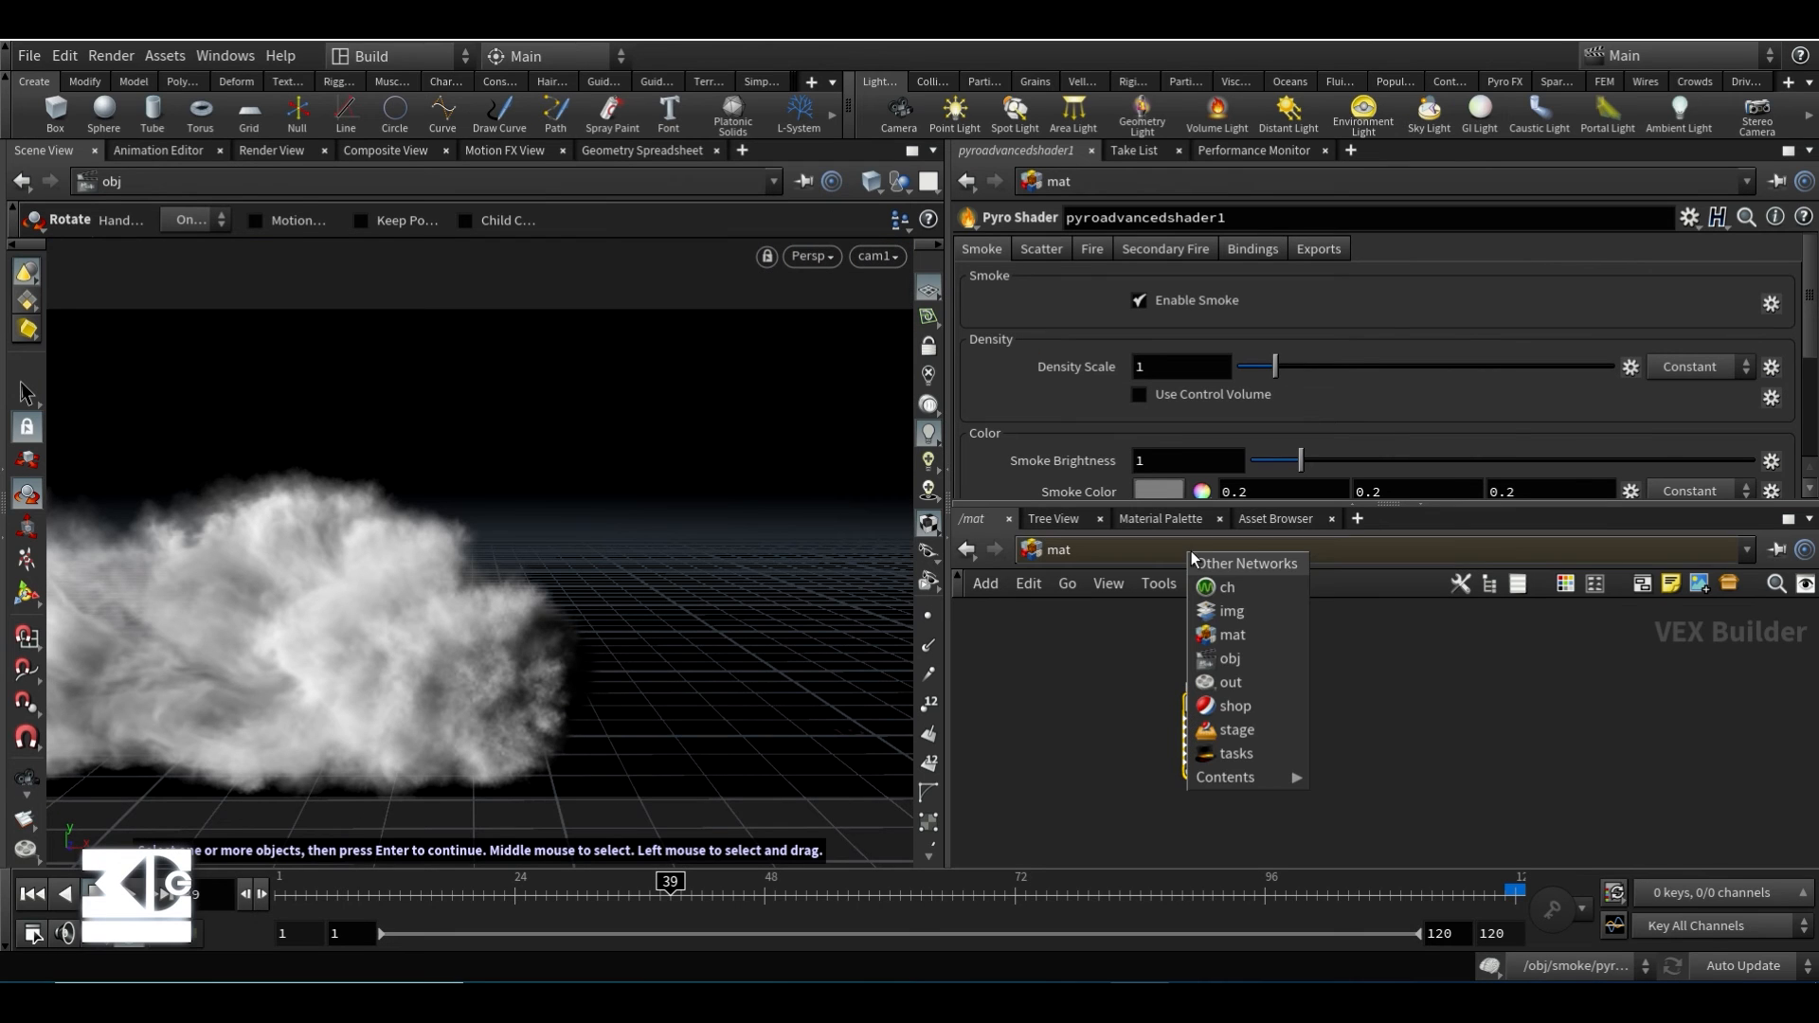
pyautogui.click(258, 149)
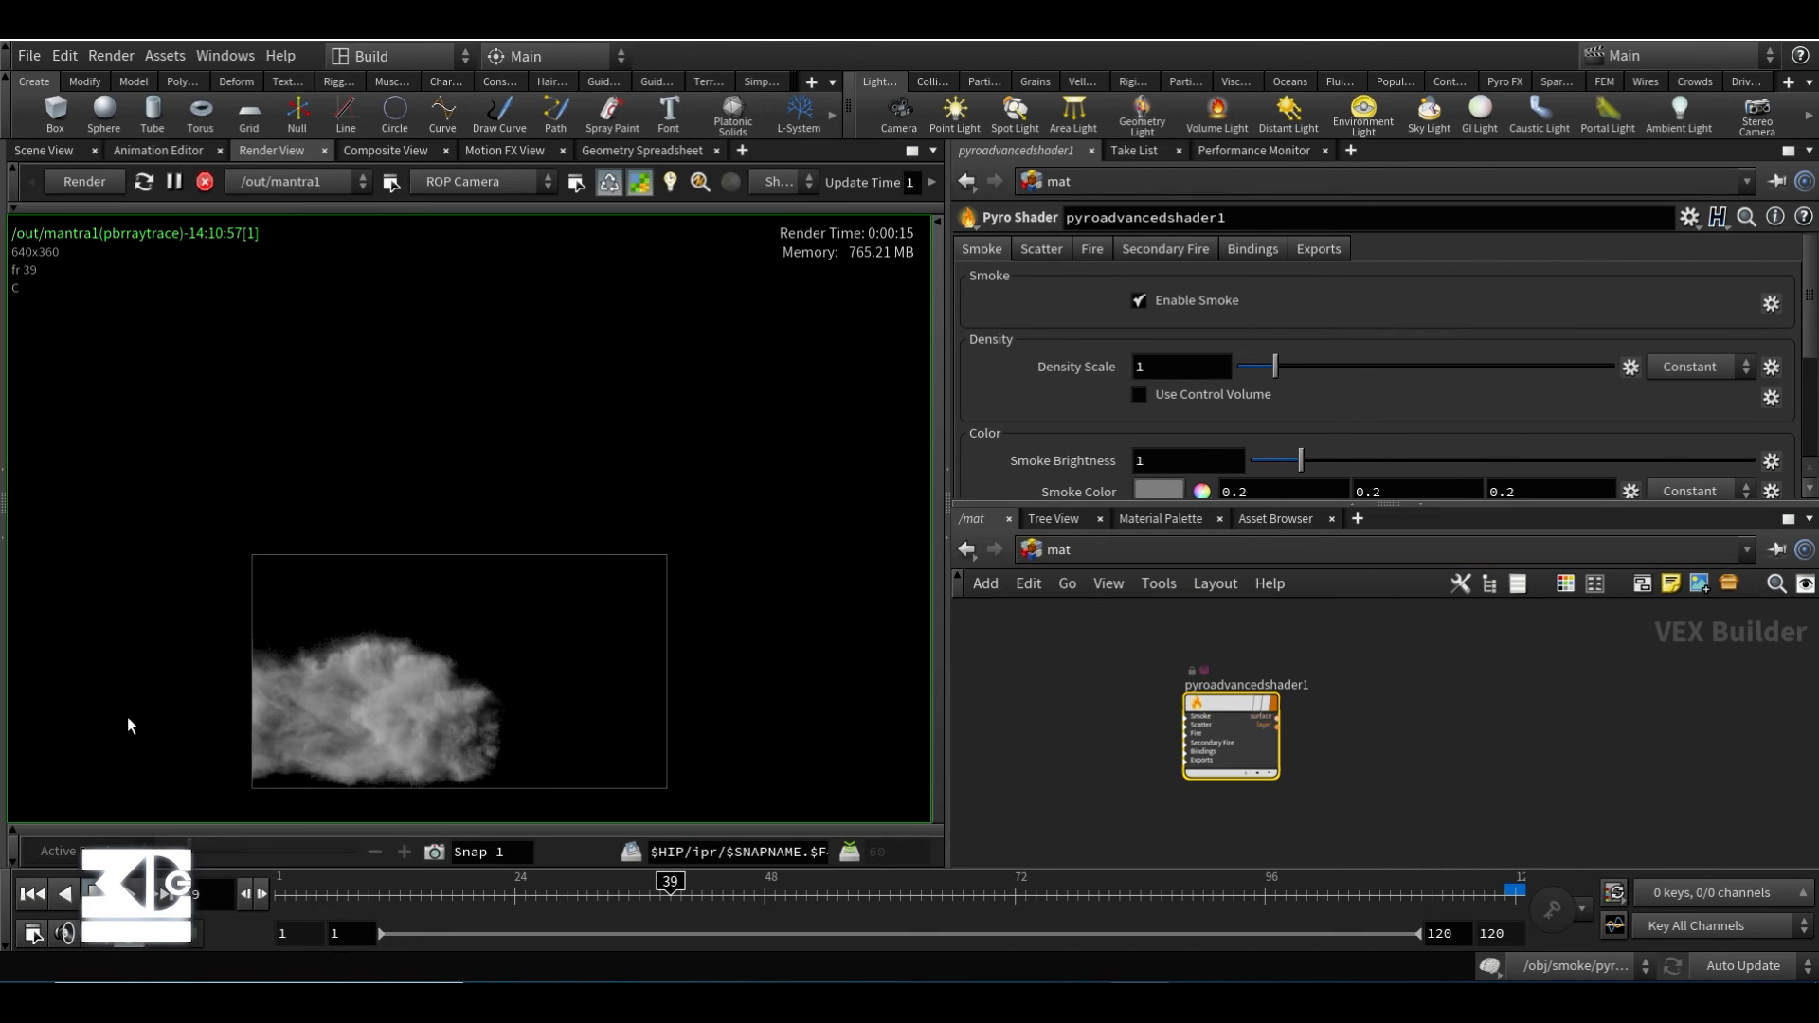
pyautogui.scroll(5, 174, 713)
pyautogui.moveTo(162, 627); pyautogui.dragTo(20, 515, button='middle')
pyautogui.click(435, 852)
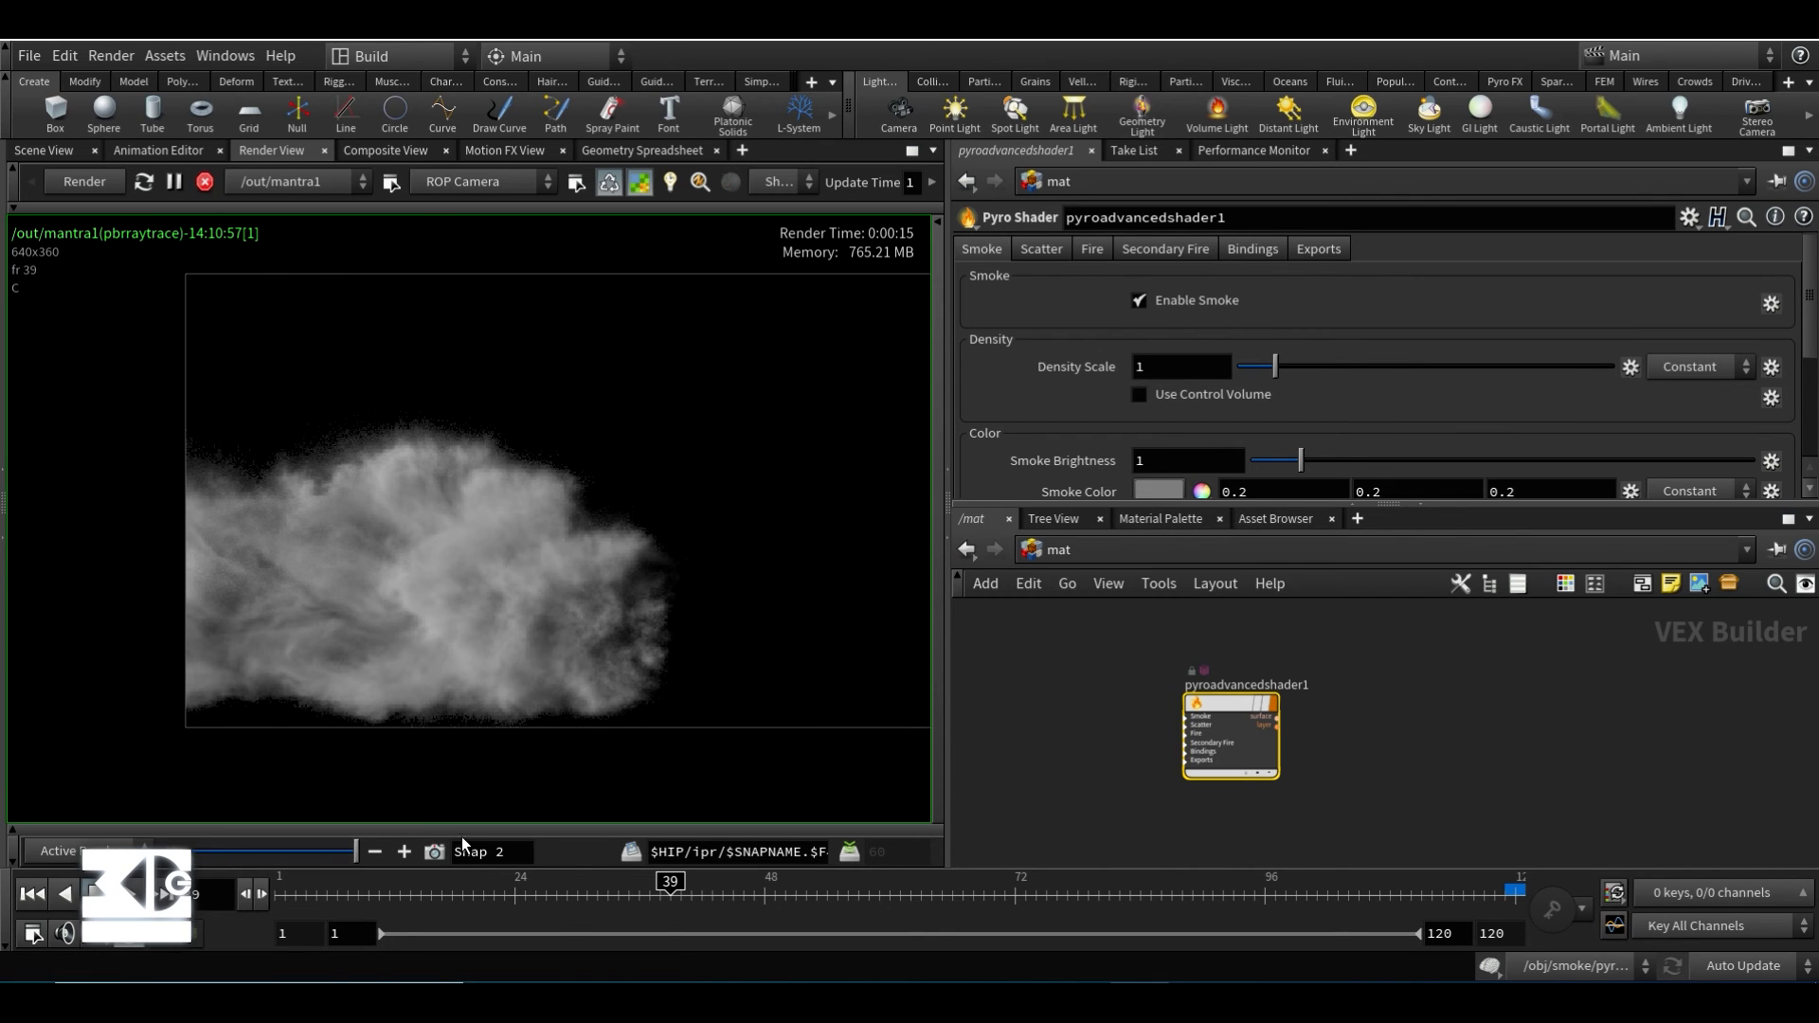
# - Return to the scene view and review the Smoke and Scatter settings of pyroadvancedshader1
pyautogui.click(44, 150)
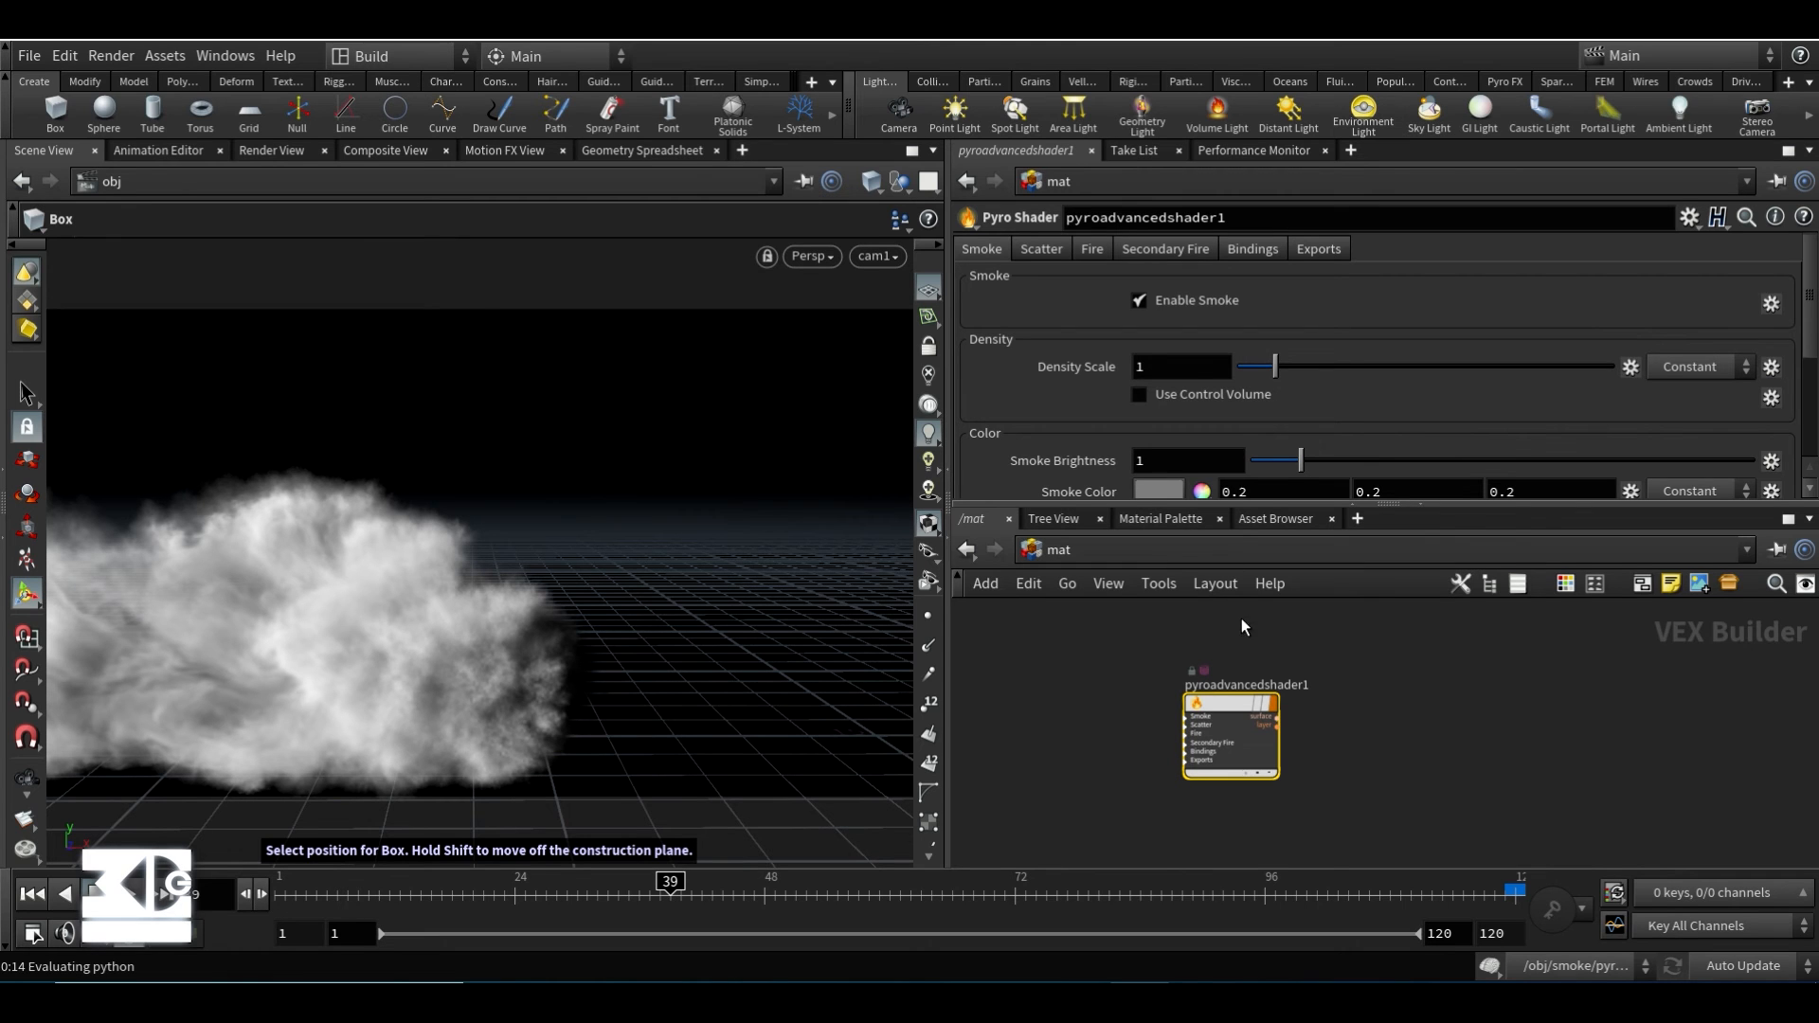
pyautogui.scroll(-3, 1019, 343)
pyautogui.scroll(5, 1021, 347)
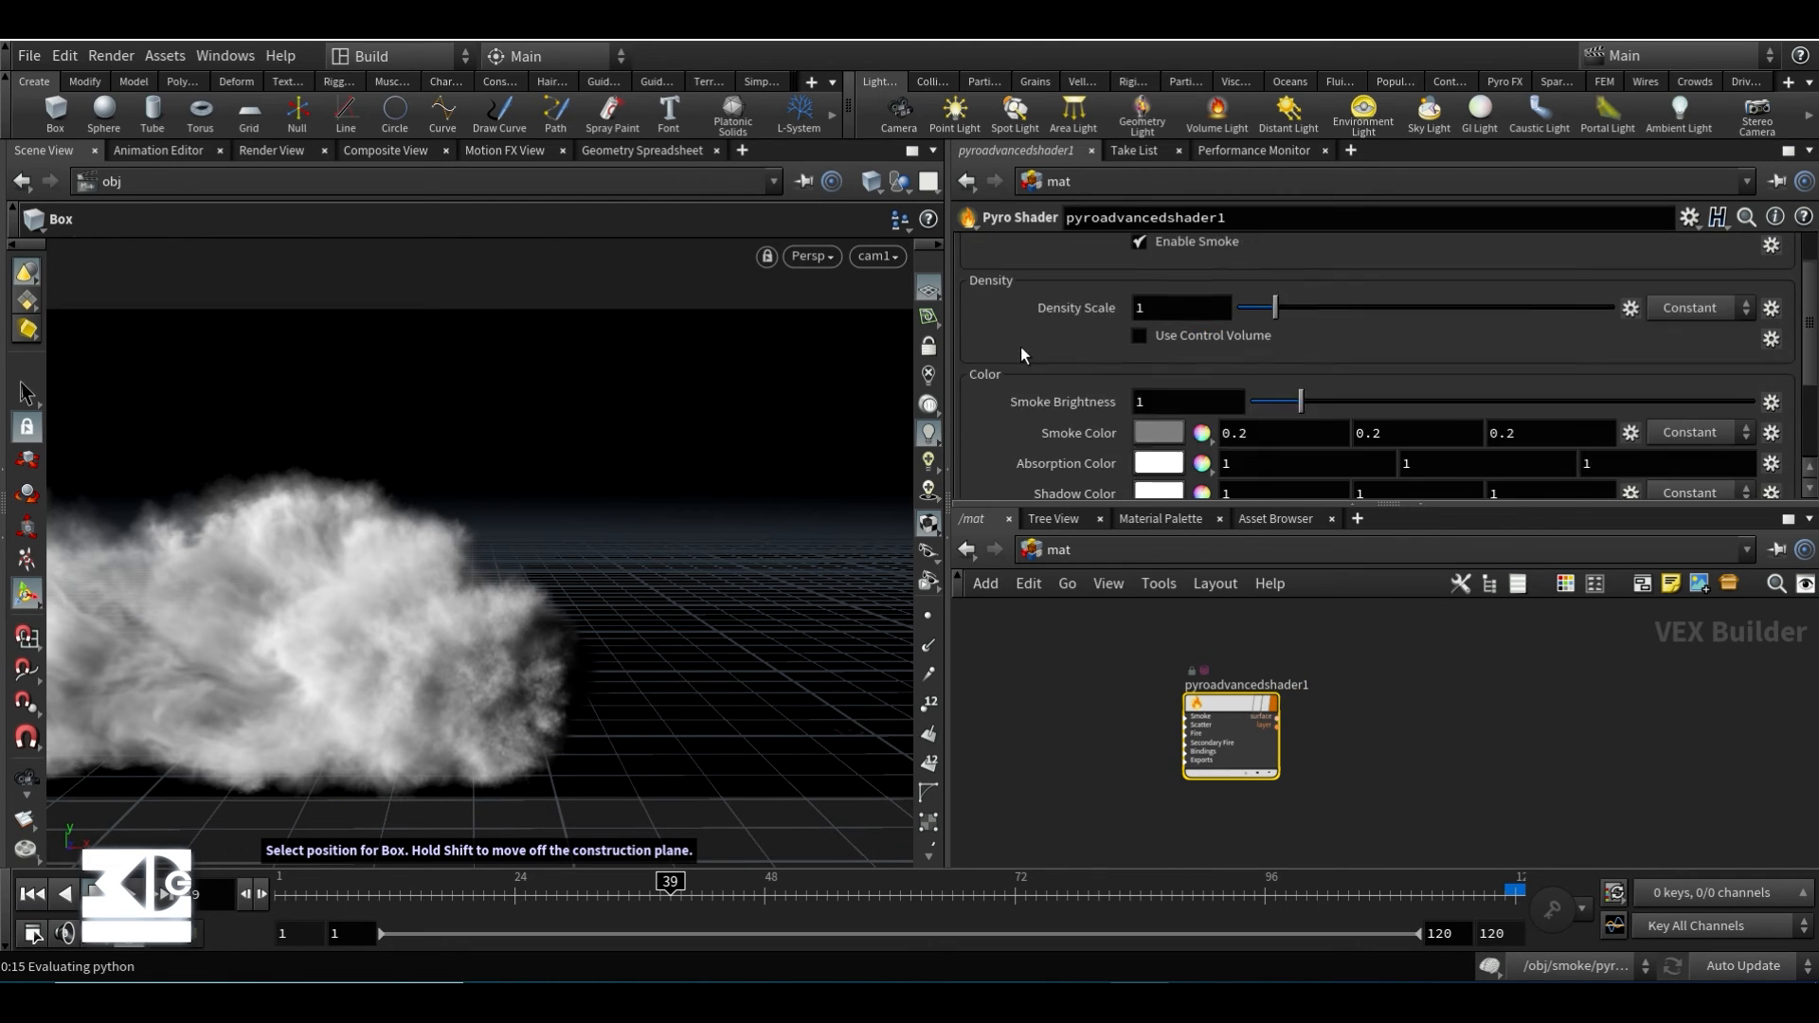
pyautogui.click(1031, 251)
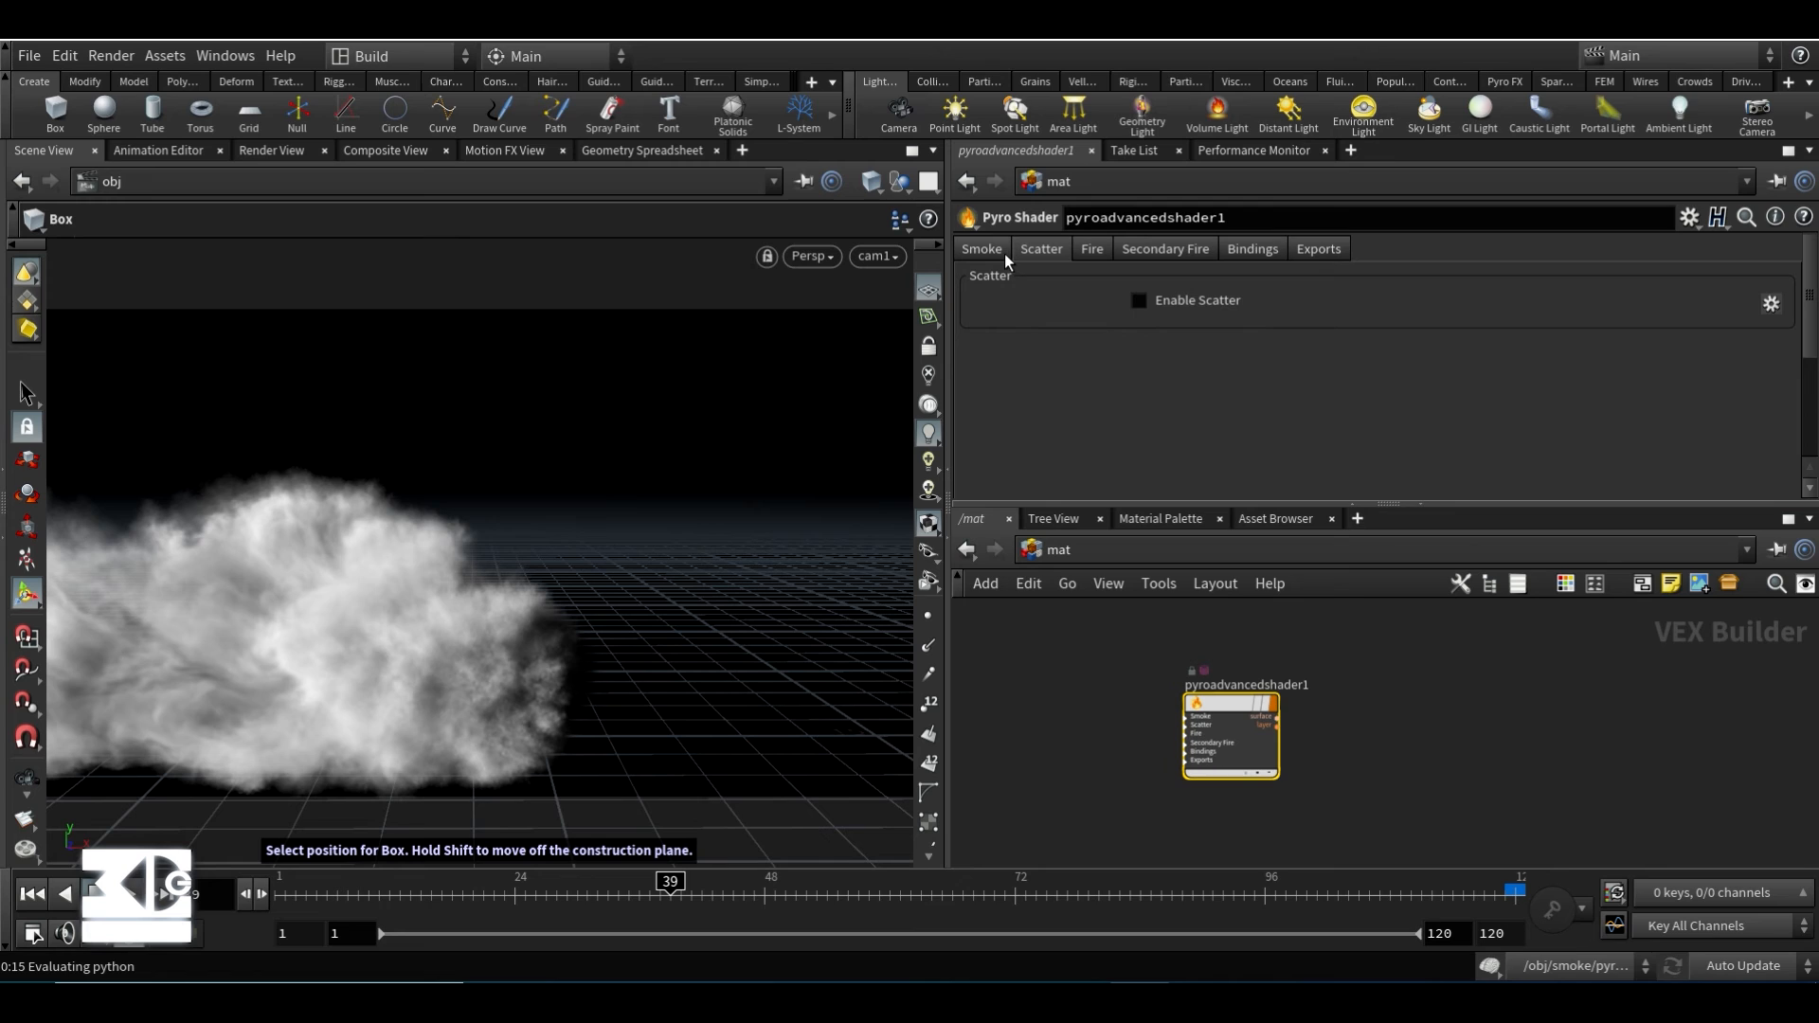
pyautogui.click(985, 250)
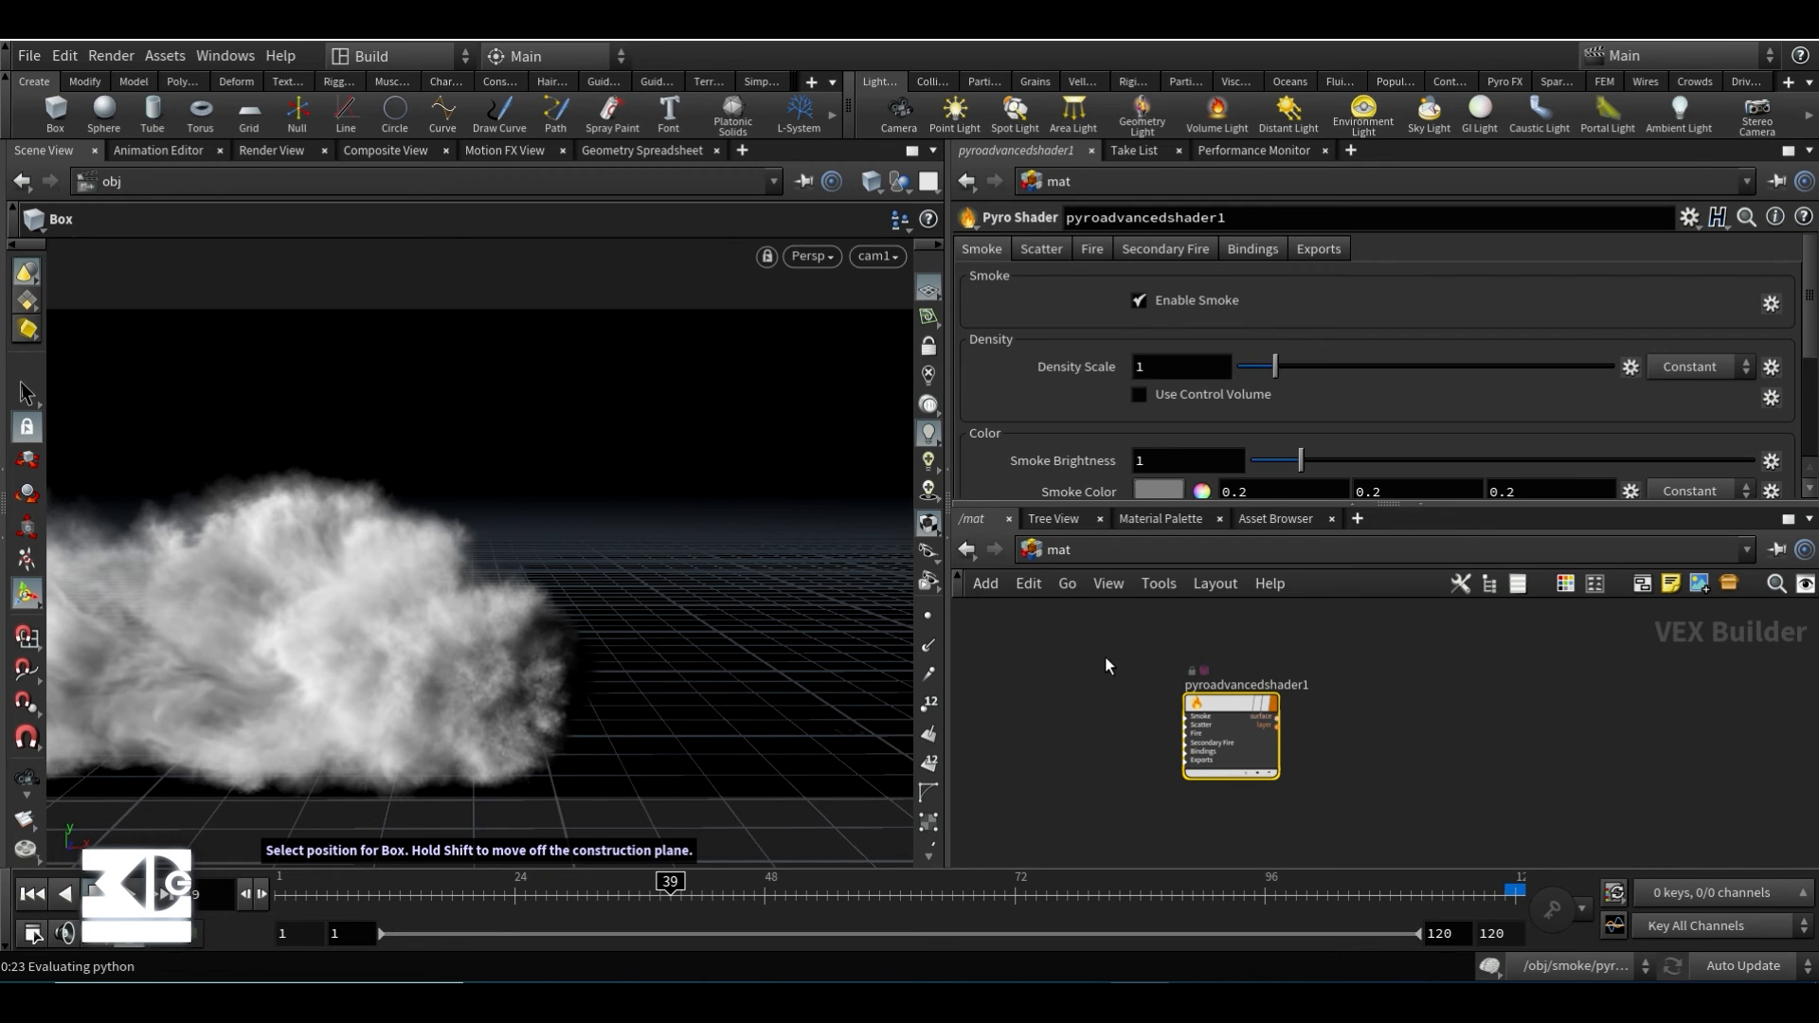
# - Shift pyroadvancedshader1 aside and add a Pyro Shader - Classic next to it in the mat network
pyautogui.moveTo(1209, 701)
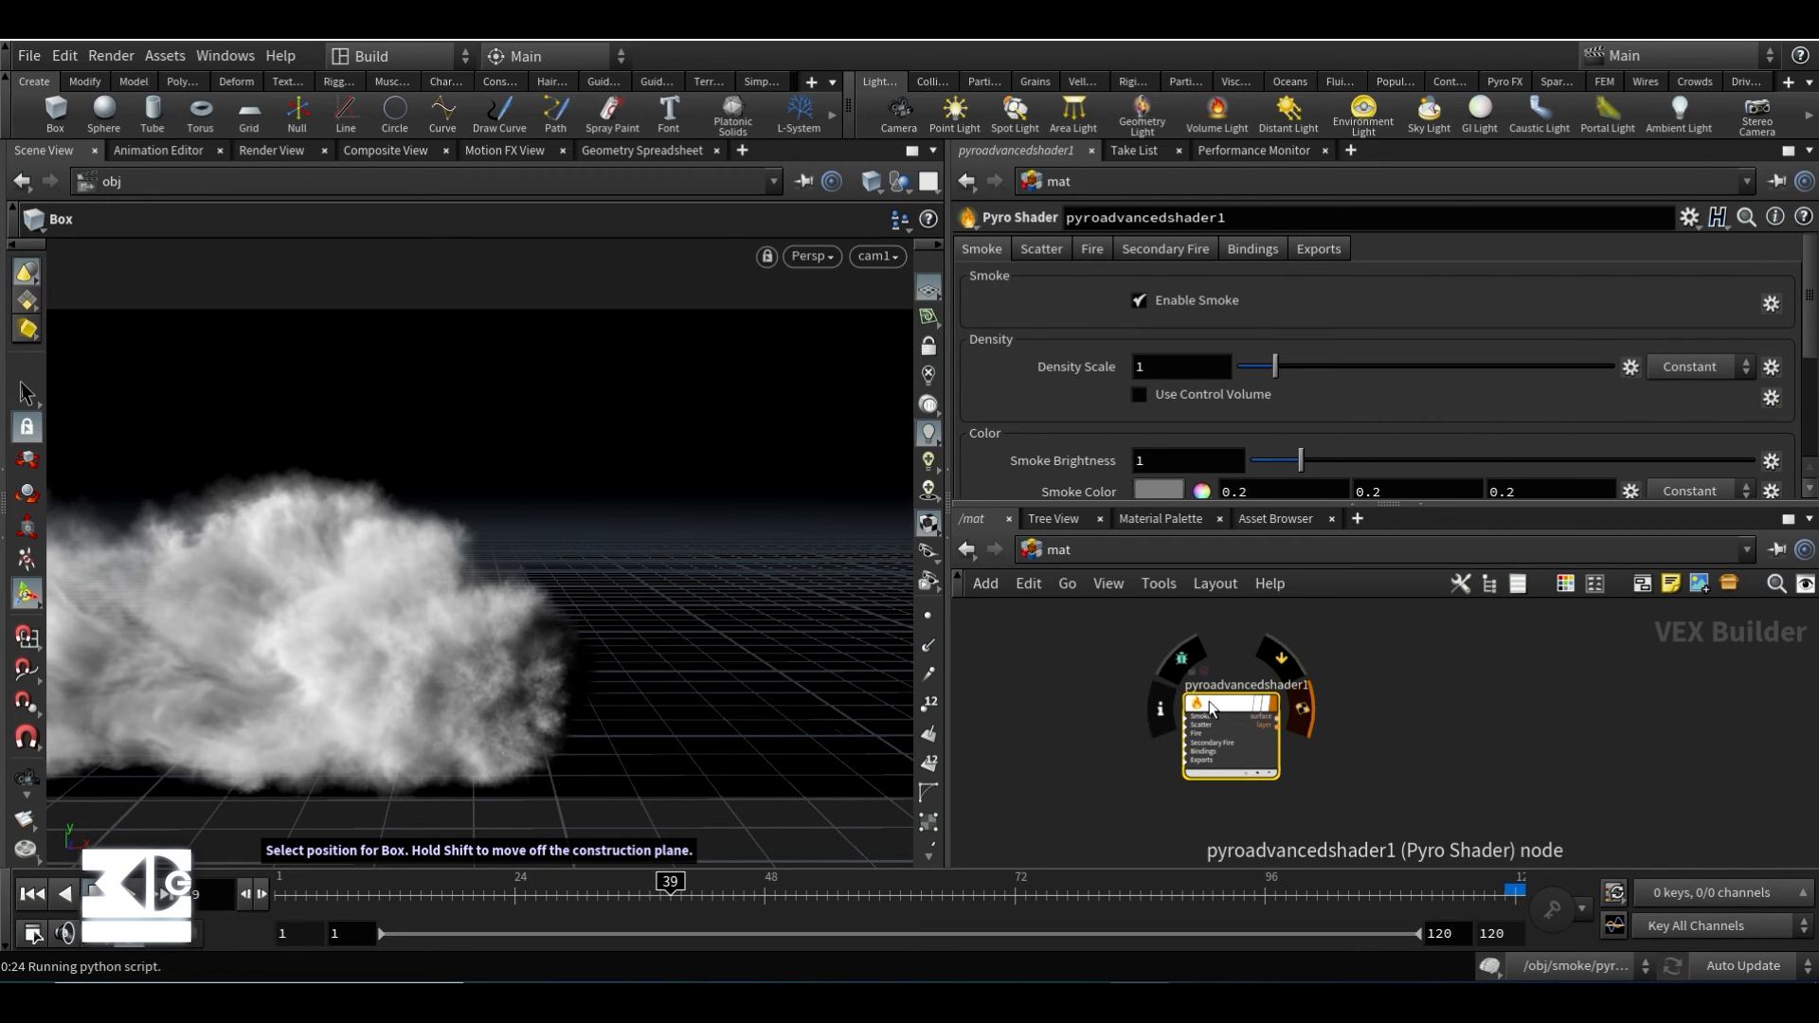
pyautogui.moveTo(1213, 701); pyautogui.dragTo(1175, 680)
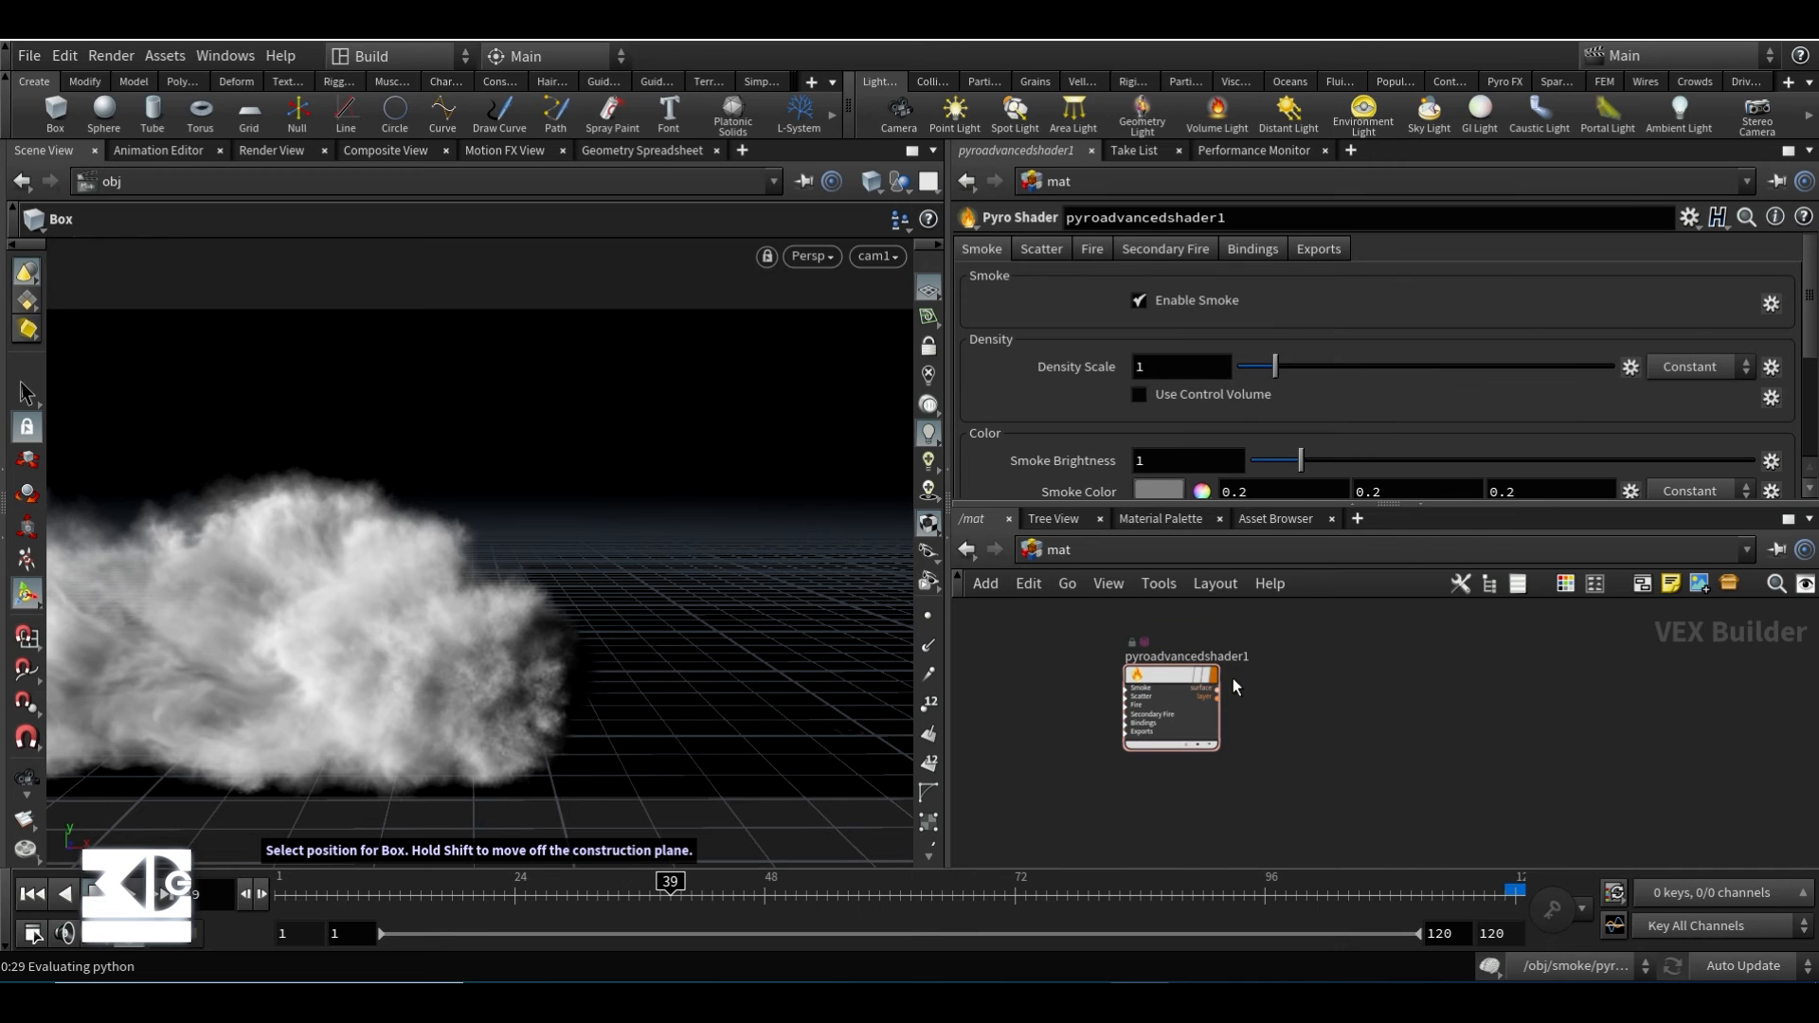
pyautogui.press('Tab')
pyautogui.write('pyro')
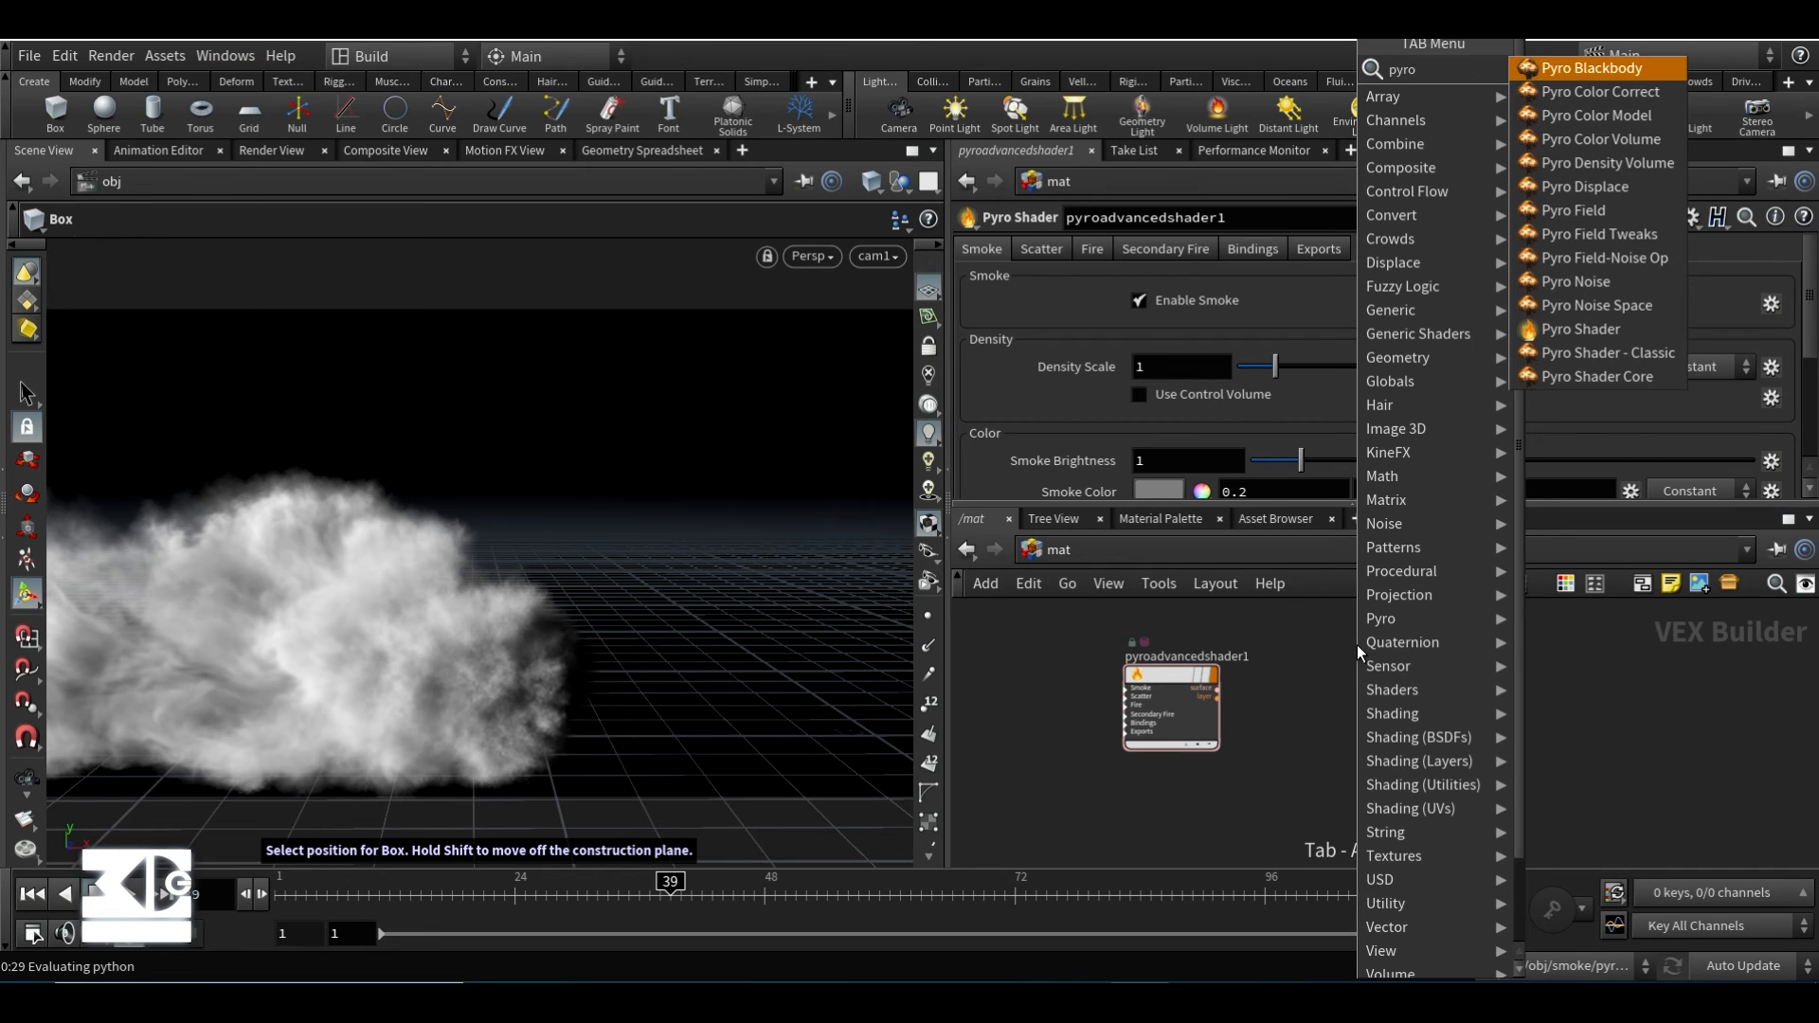
pyautogui.press('Down')
pyautogui.press('Down')
pyautogui.press('Down')
pyautogui.press('Down')
pyautogui.press('Down')
pyautogui.press('Down')
pyautogui.press('Down')
pyautogui.press('Down')
pyautogui.press('Down')
pyautogui.press('Down')
pyautogui.press('Down')
pyautogui.press('Down')
pyautogui.press('Return')
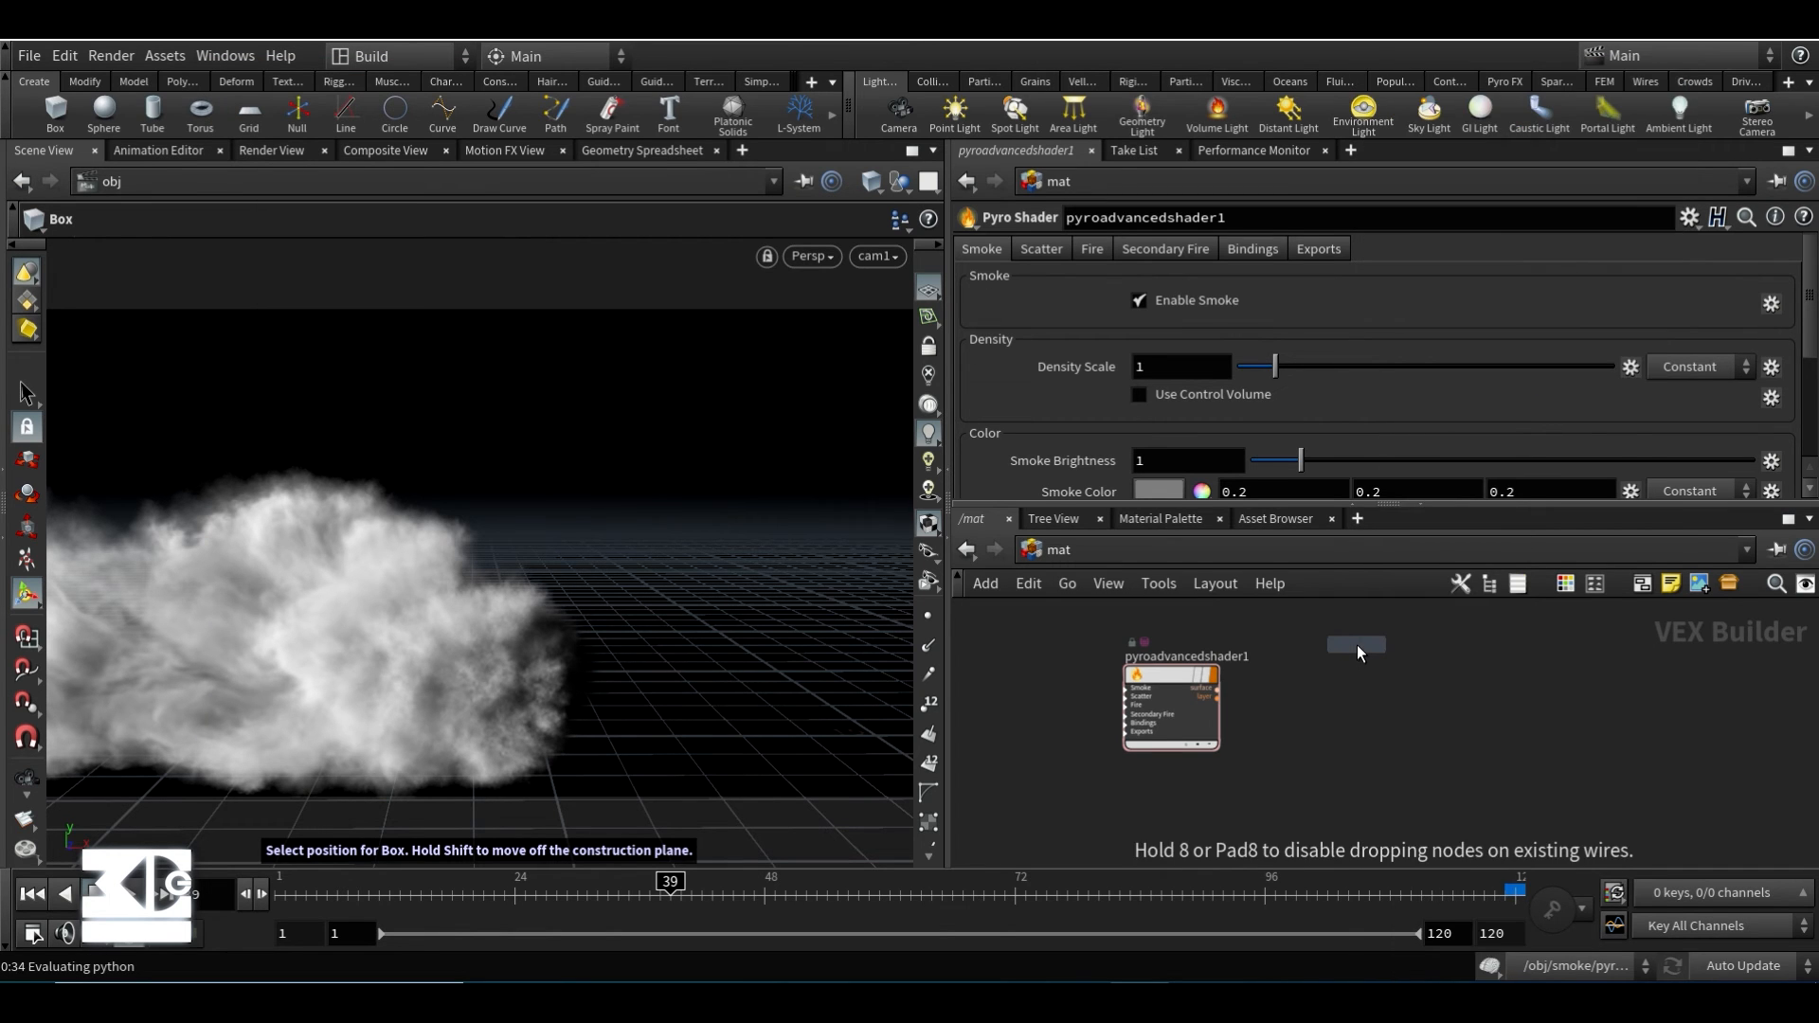
pyautogui.click(1379, 727)
pyautogui.moveTo(1380, 728); pyautogui.dragTo(1355, 648)
pyautogui.scroll(-5, 1076, 396)
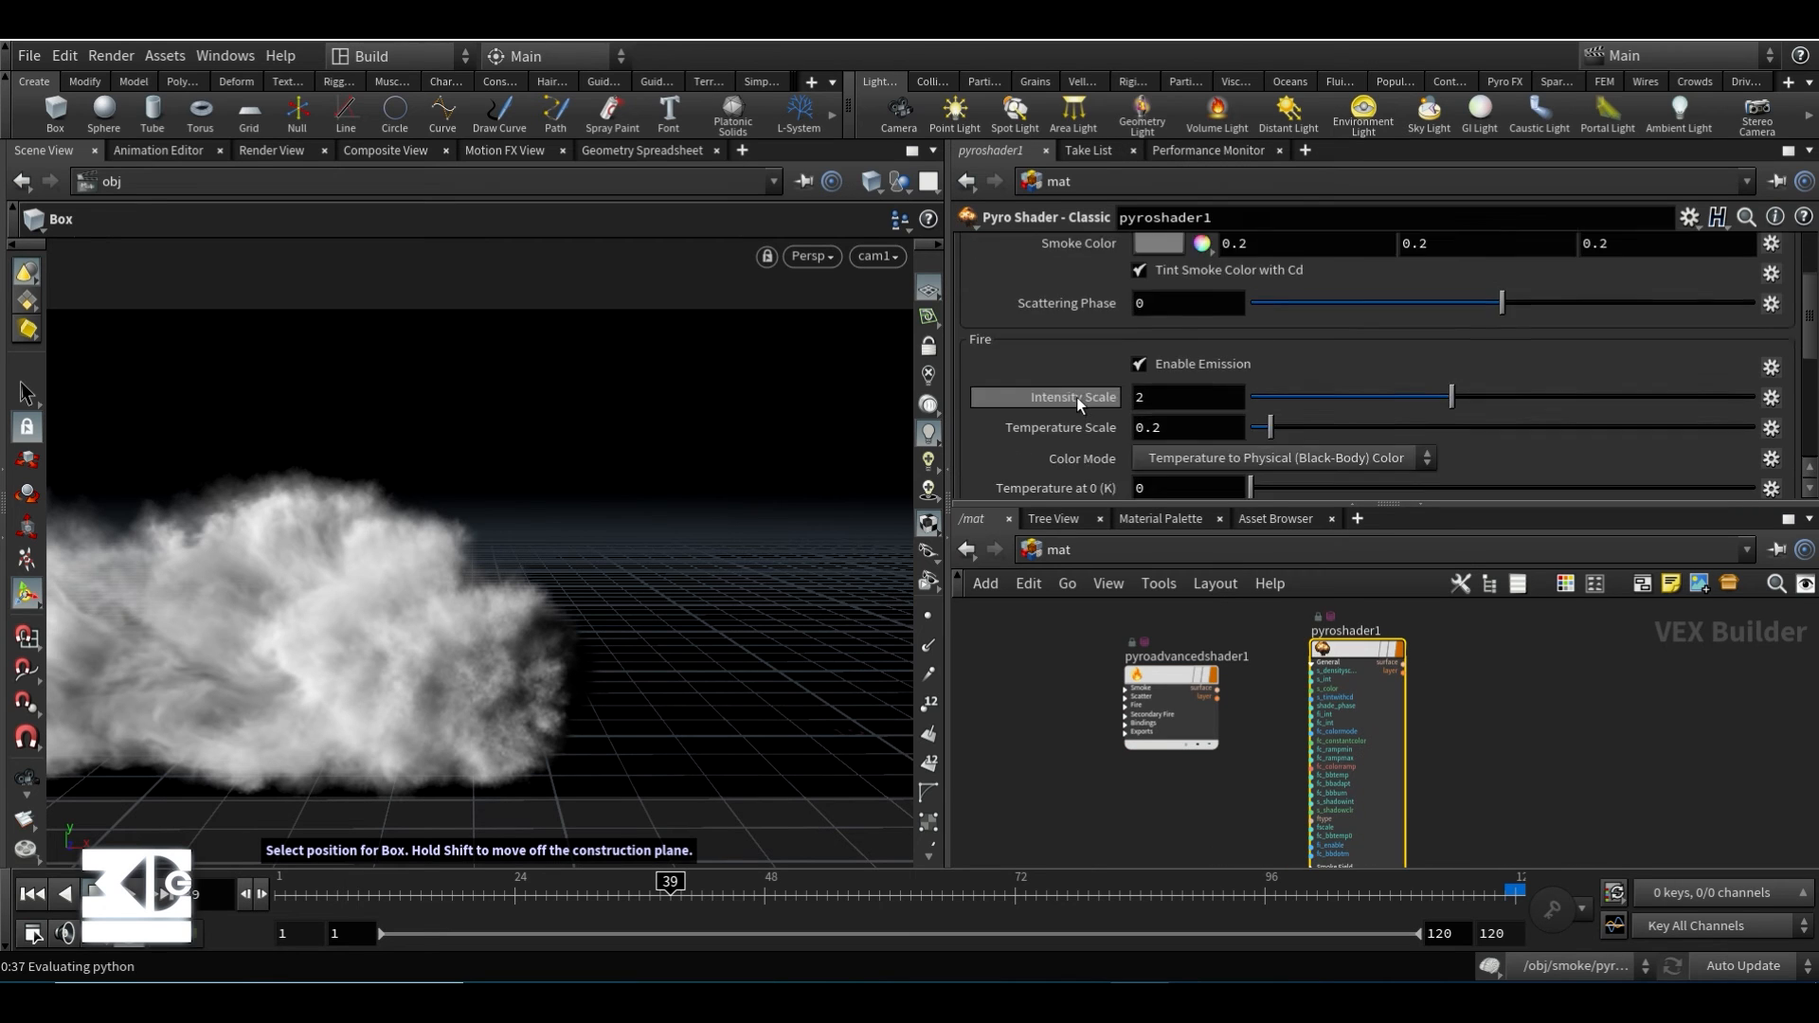
# - Rearrange the mat network around pyroshader1 and delete the pyroadvancedshader1 node
pyautogui.scroll(2, 1076, 396)
pyautogui.scroll(-2, 1070, 411)
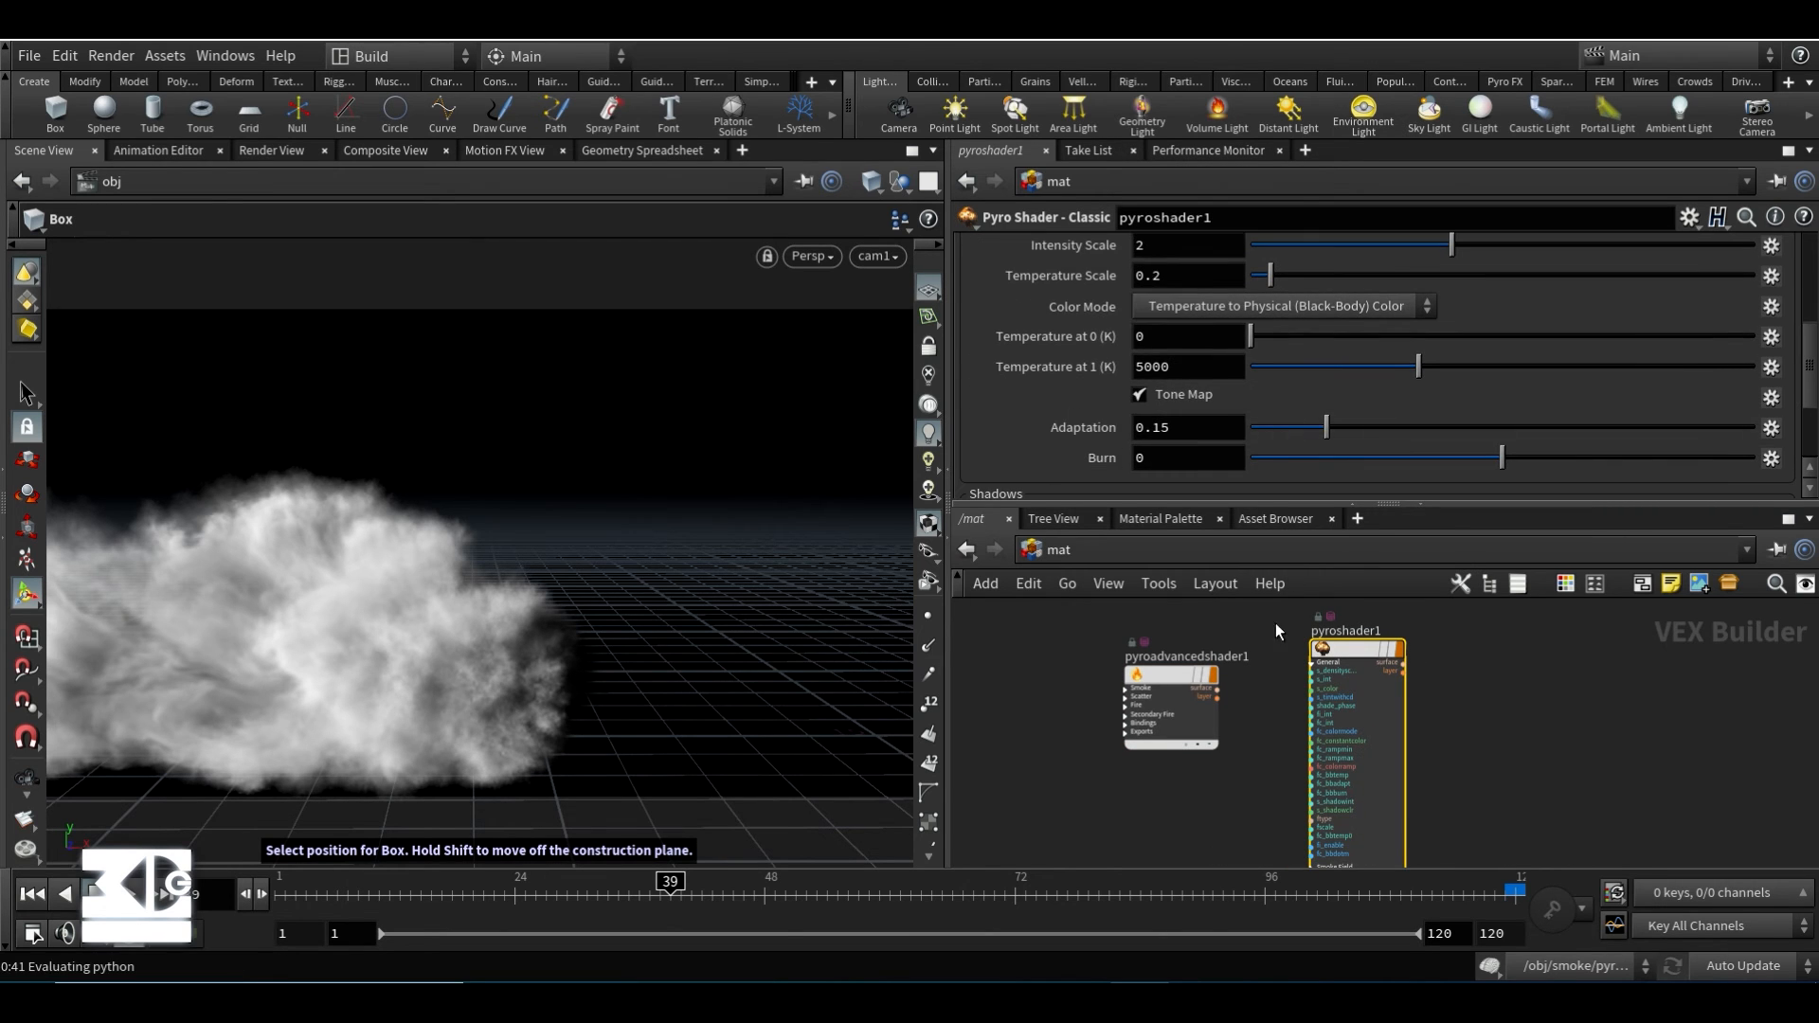
pyautogui.moveTo(1364, 651); pyautogui.dragTo(1355, 631)
pyautogui.moveTo(1344, 618); pyautogui.dragTo(1215, 667)
pyautogui.click(1171, 675)
pyautogui.press('Delete')
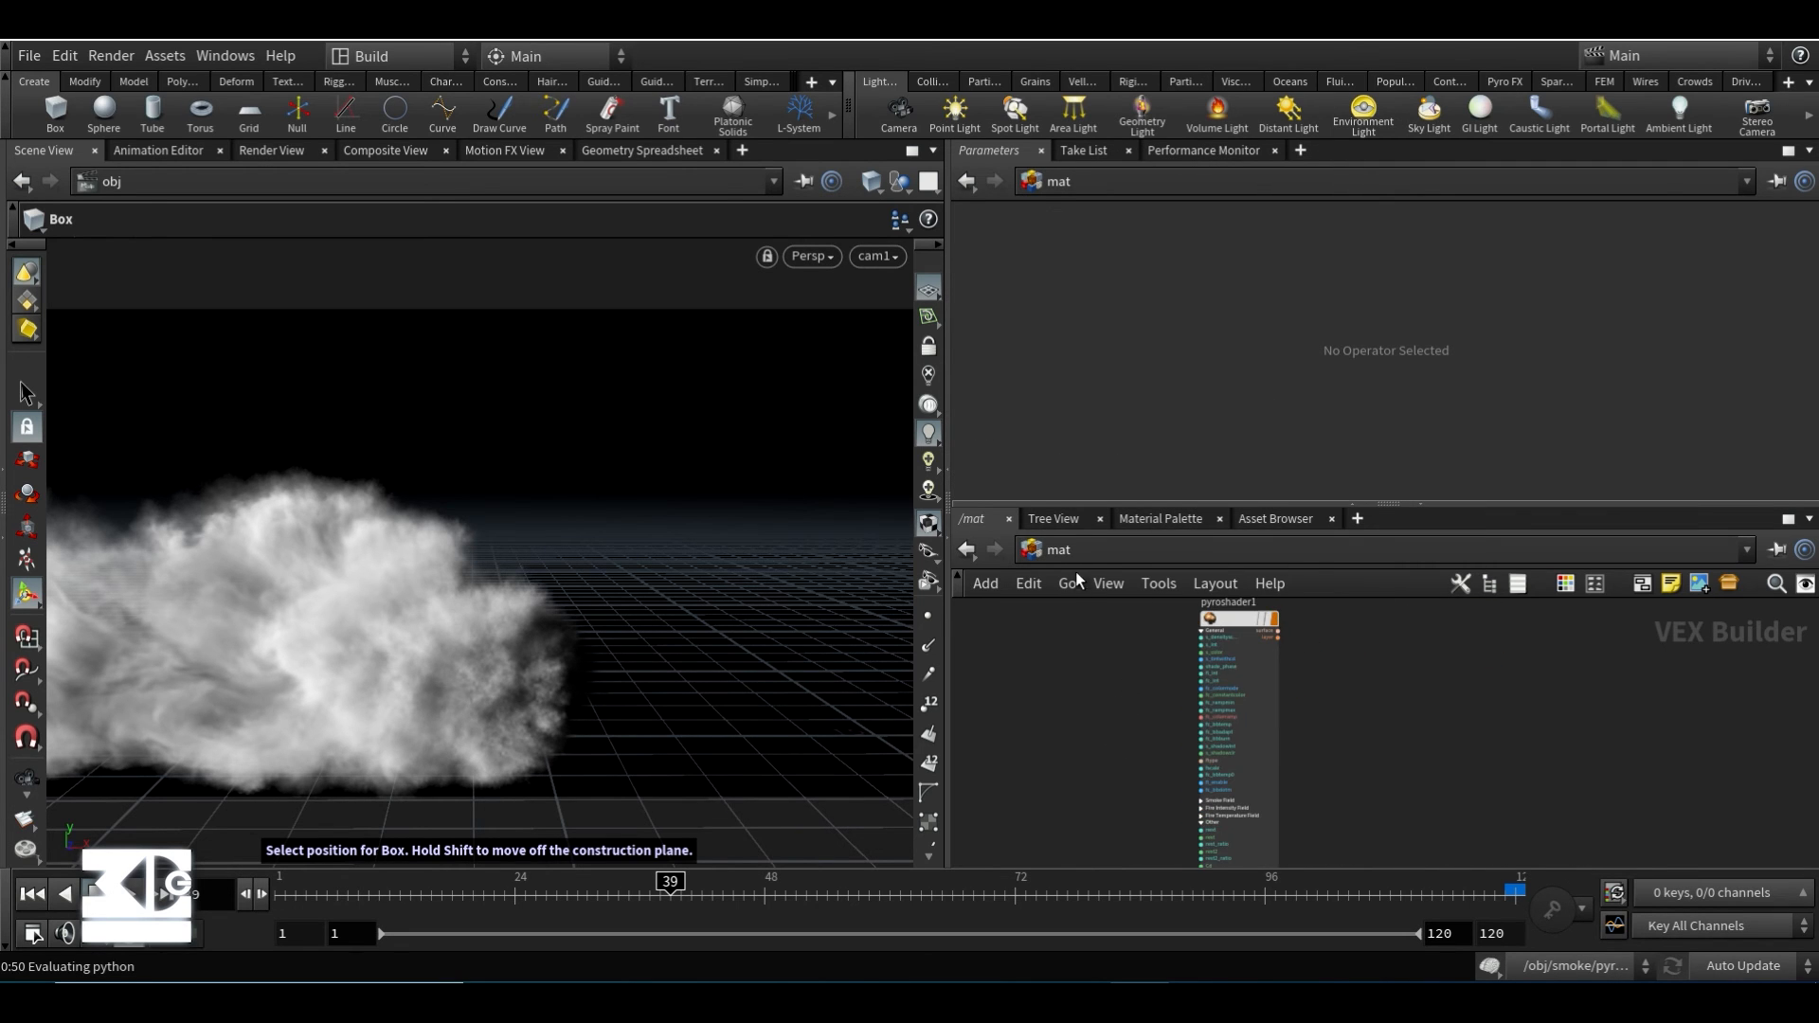
# - Go inside the smoke object and make material1 the displayed and rendered node
pyautogui.click(1096, 559)
pyautogui.click(1134, 661)
pyautogui.doubleClick(1127, 654)
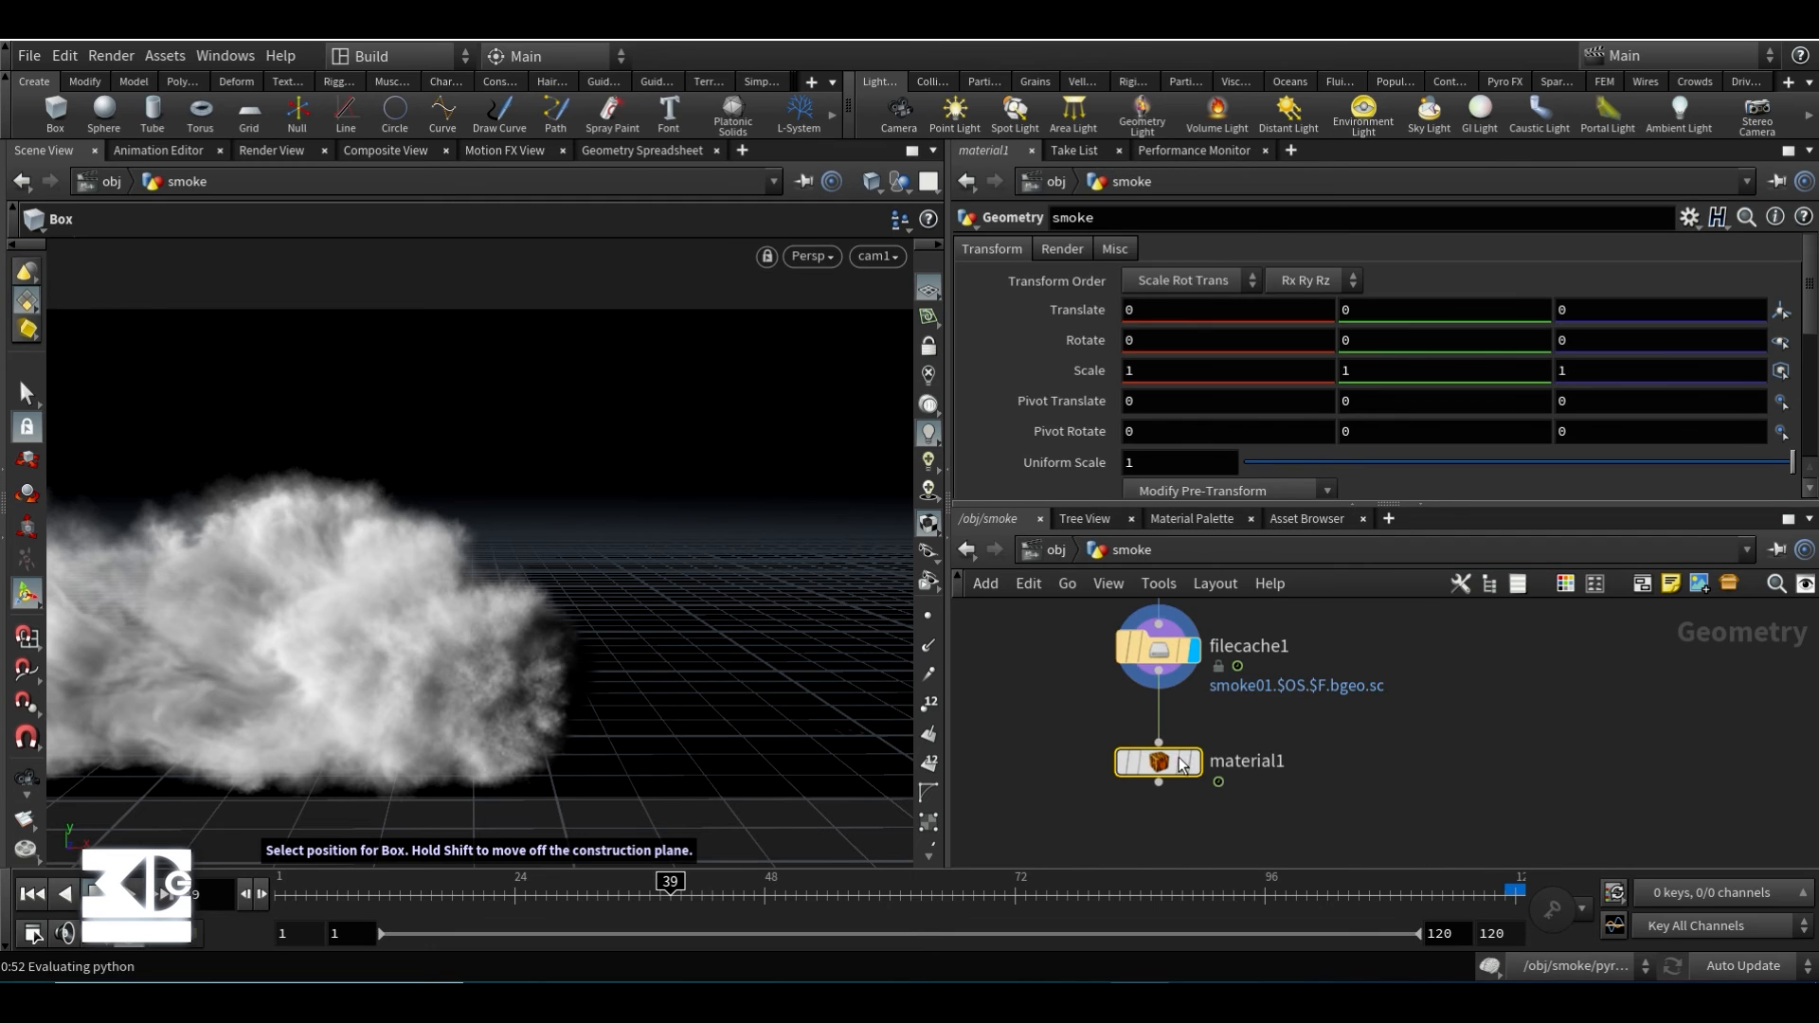
pyautogui.click(1167, 764)
pyautogui.click(1194, 762)
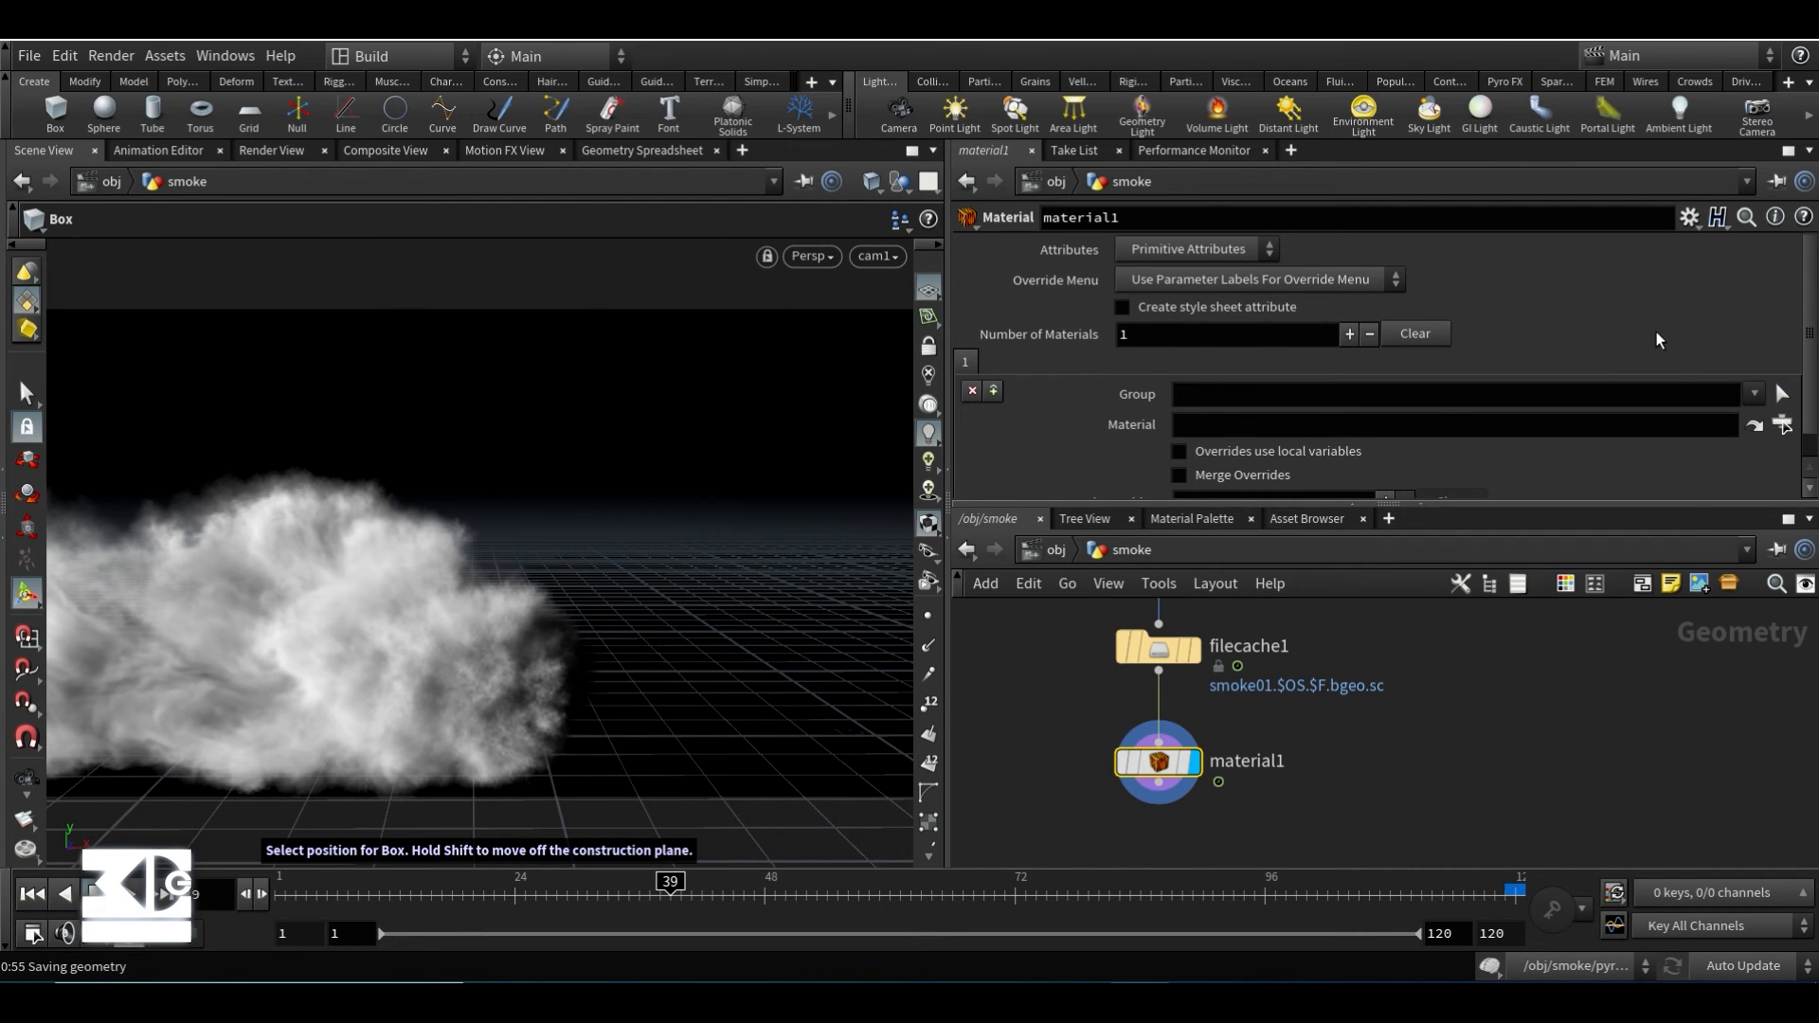
# - Assign /mat/pyroshader1 as the material of material1
pyautogui.click(1771, 428)
pyautogui.click(1545, 274)
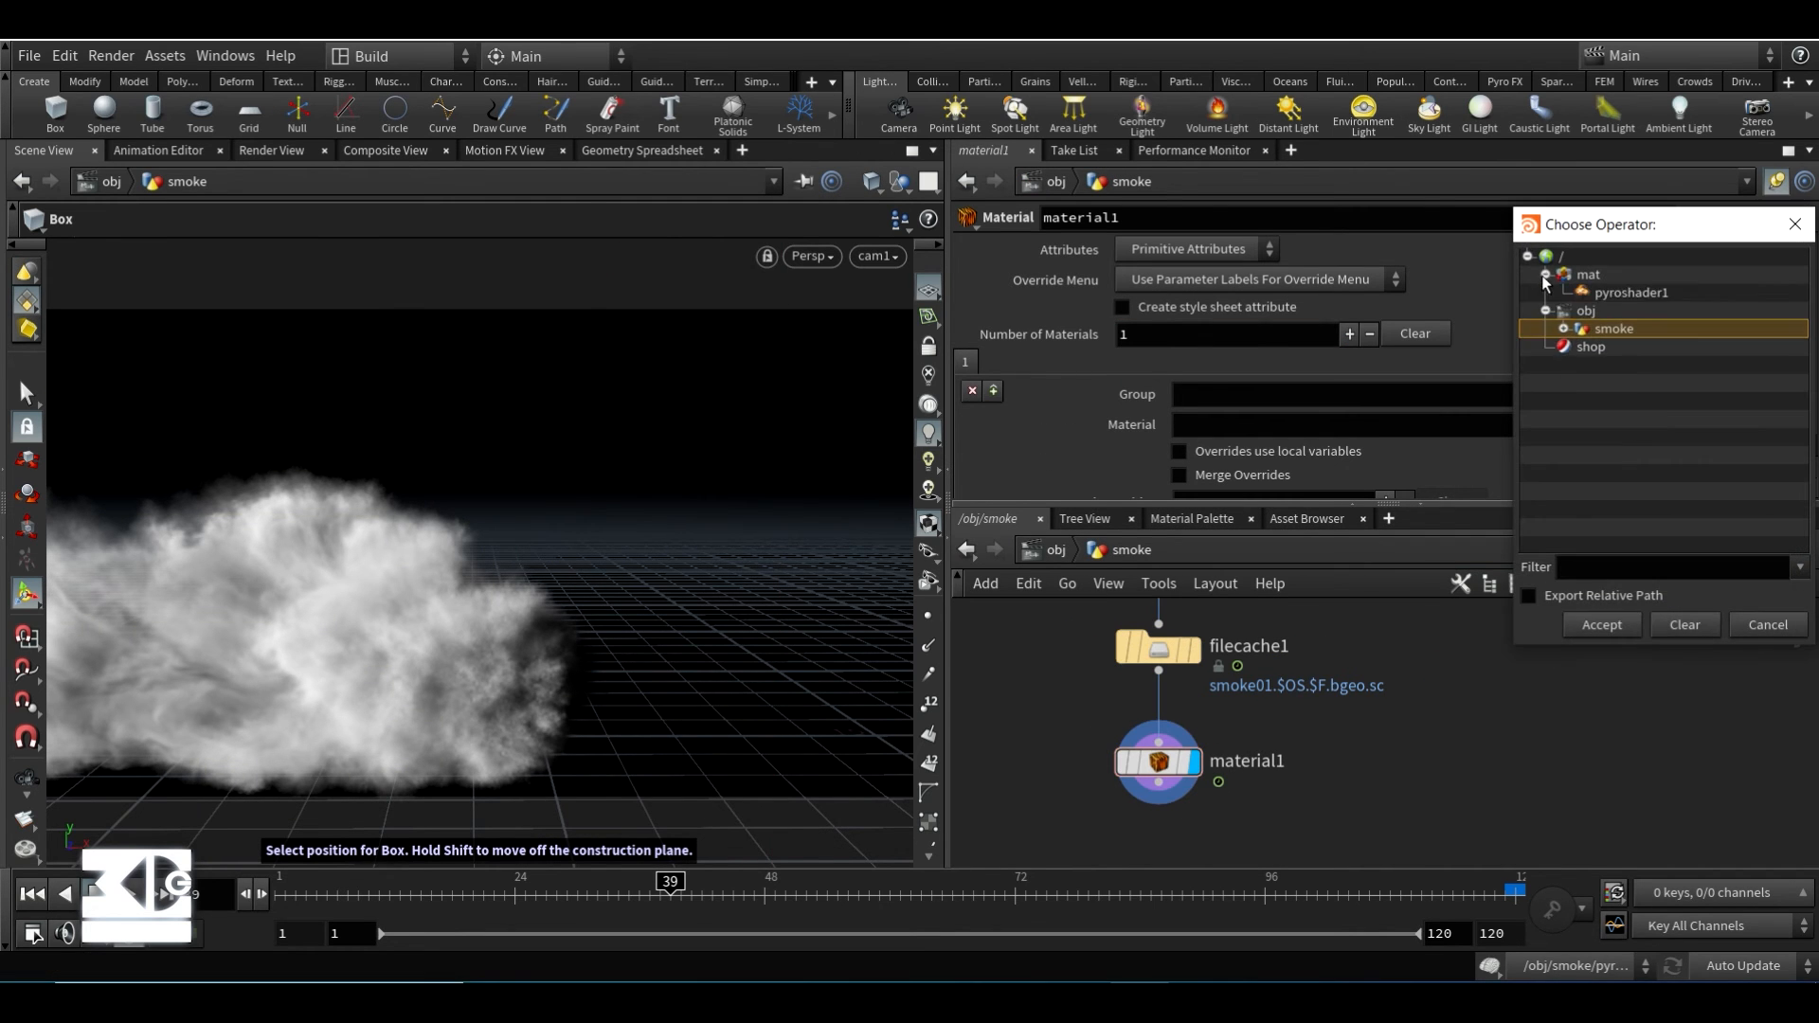
pyautogui.click(1627, 292)
pyautogui.click(1601, 624)
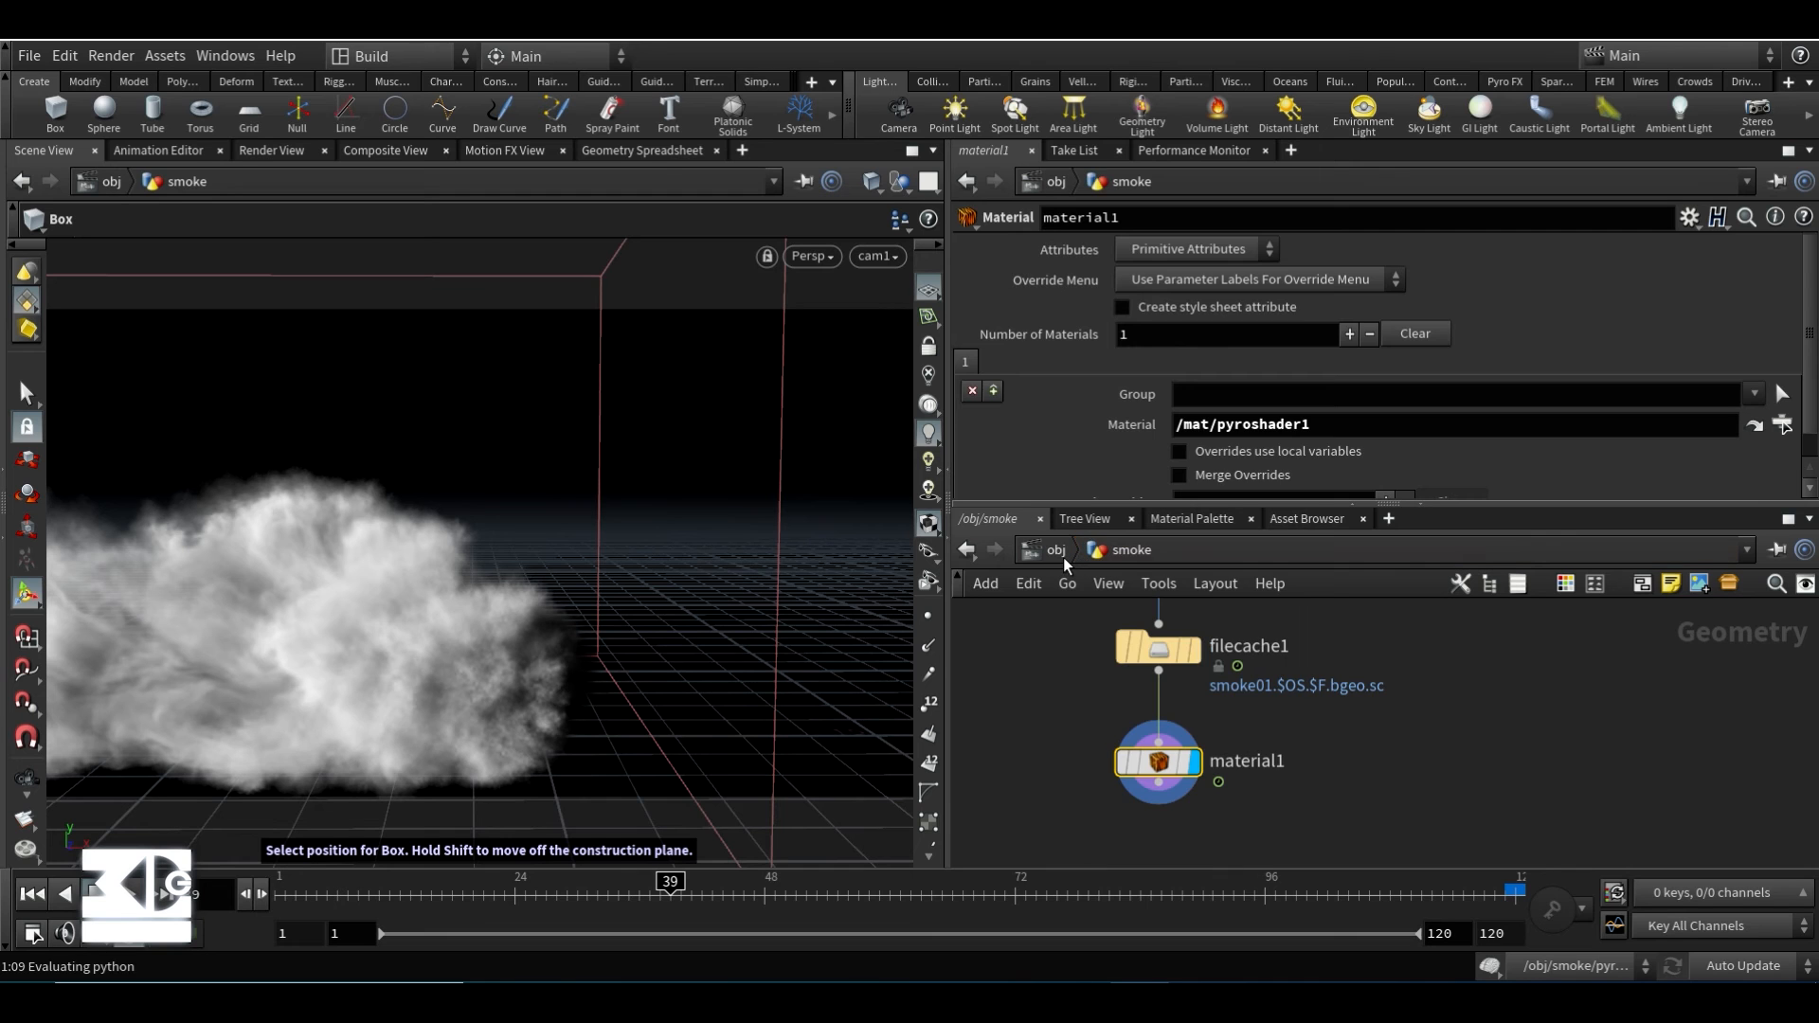
# - Return to the mat network and bring up the General smoke settings of pyroshader1
pyautogui.click(1063, 557)
pyautogui.click(1177, 558)
pyautogui.click(1230, 648)
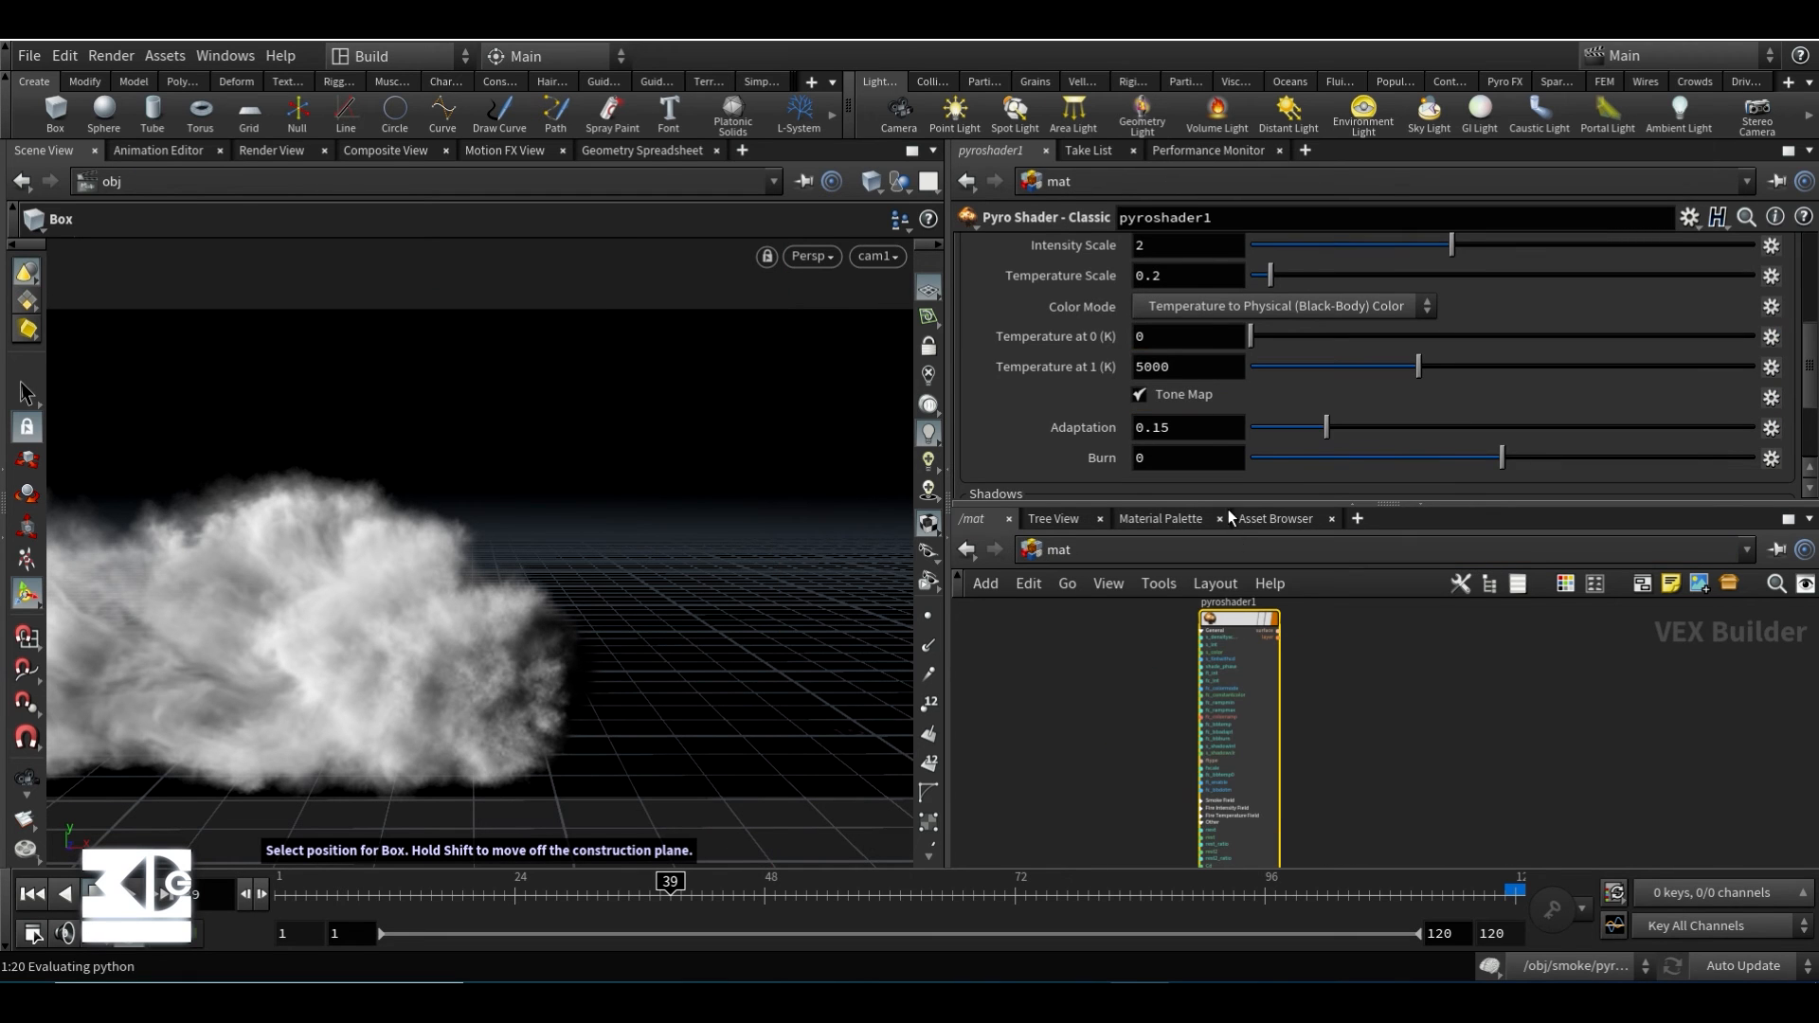
pyautogui.scroll(3, 1099, 369)
pyautogui.scroll(3, 1089, 370)
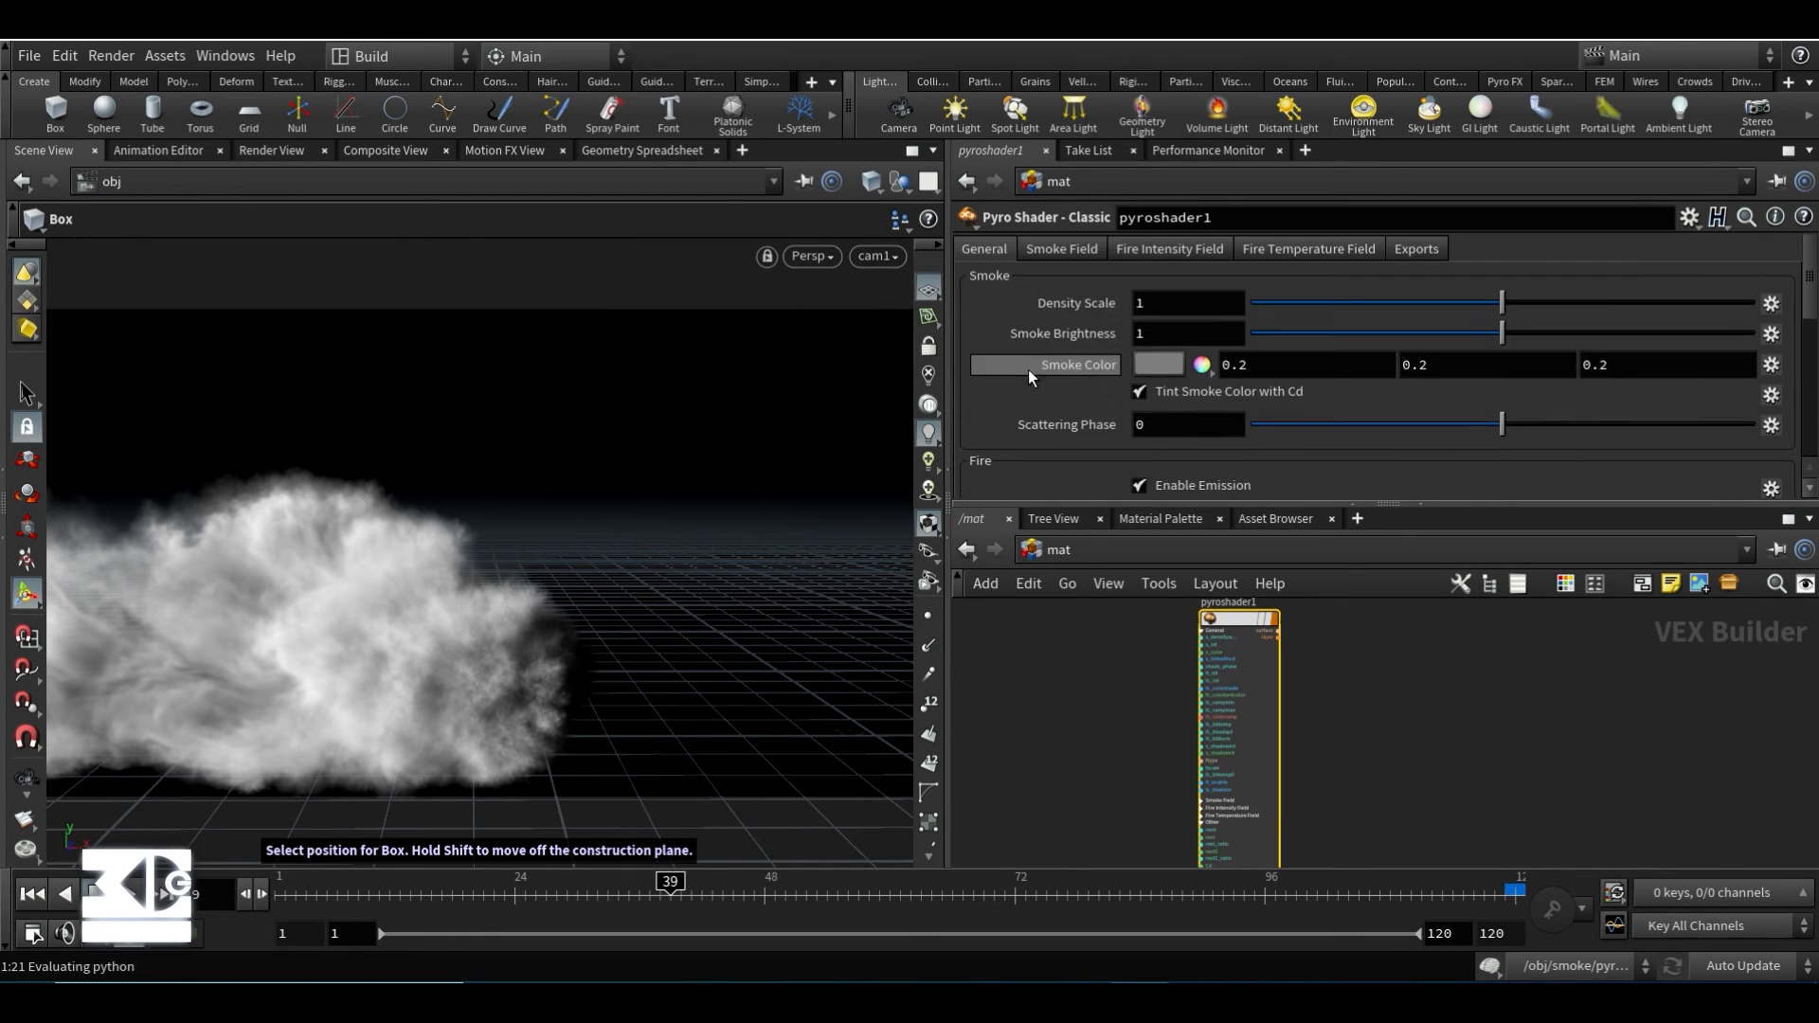
# - Stop the running render in the Render View, check the snapshots and start a fresh /out/mantra1 render
pyautogui.click(273, 150)
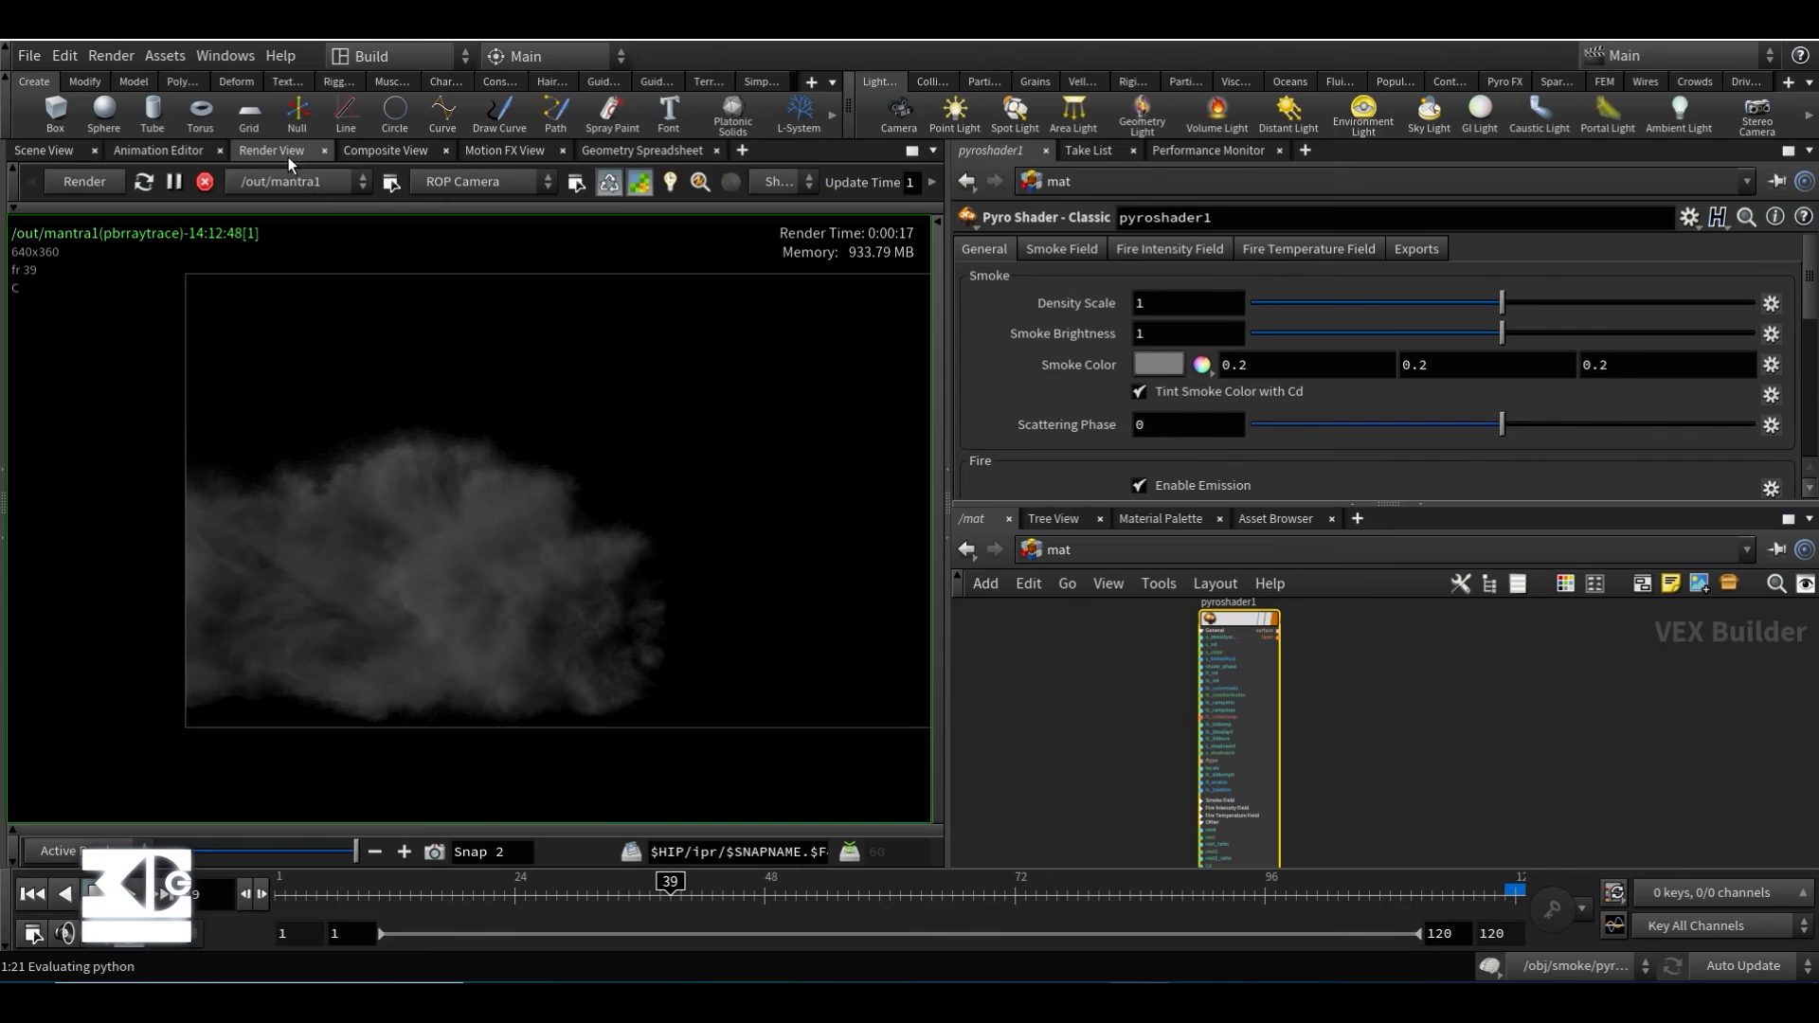
pyautogui.click(201, 186)
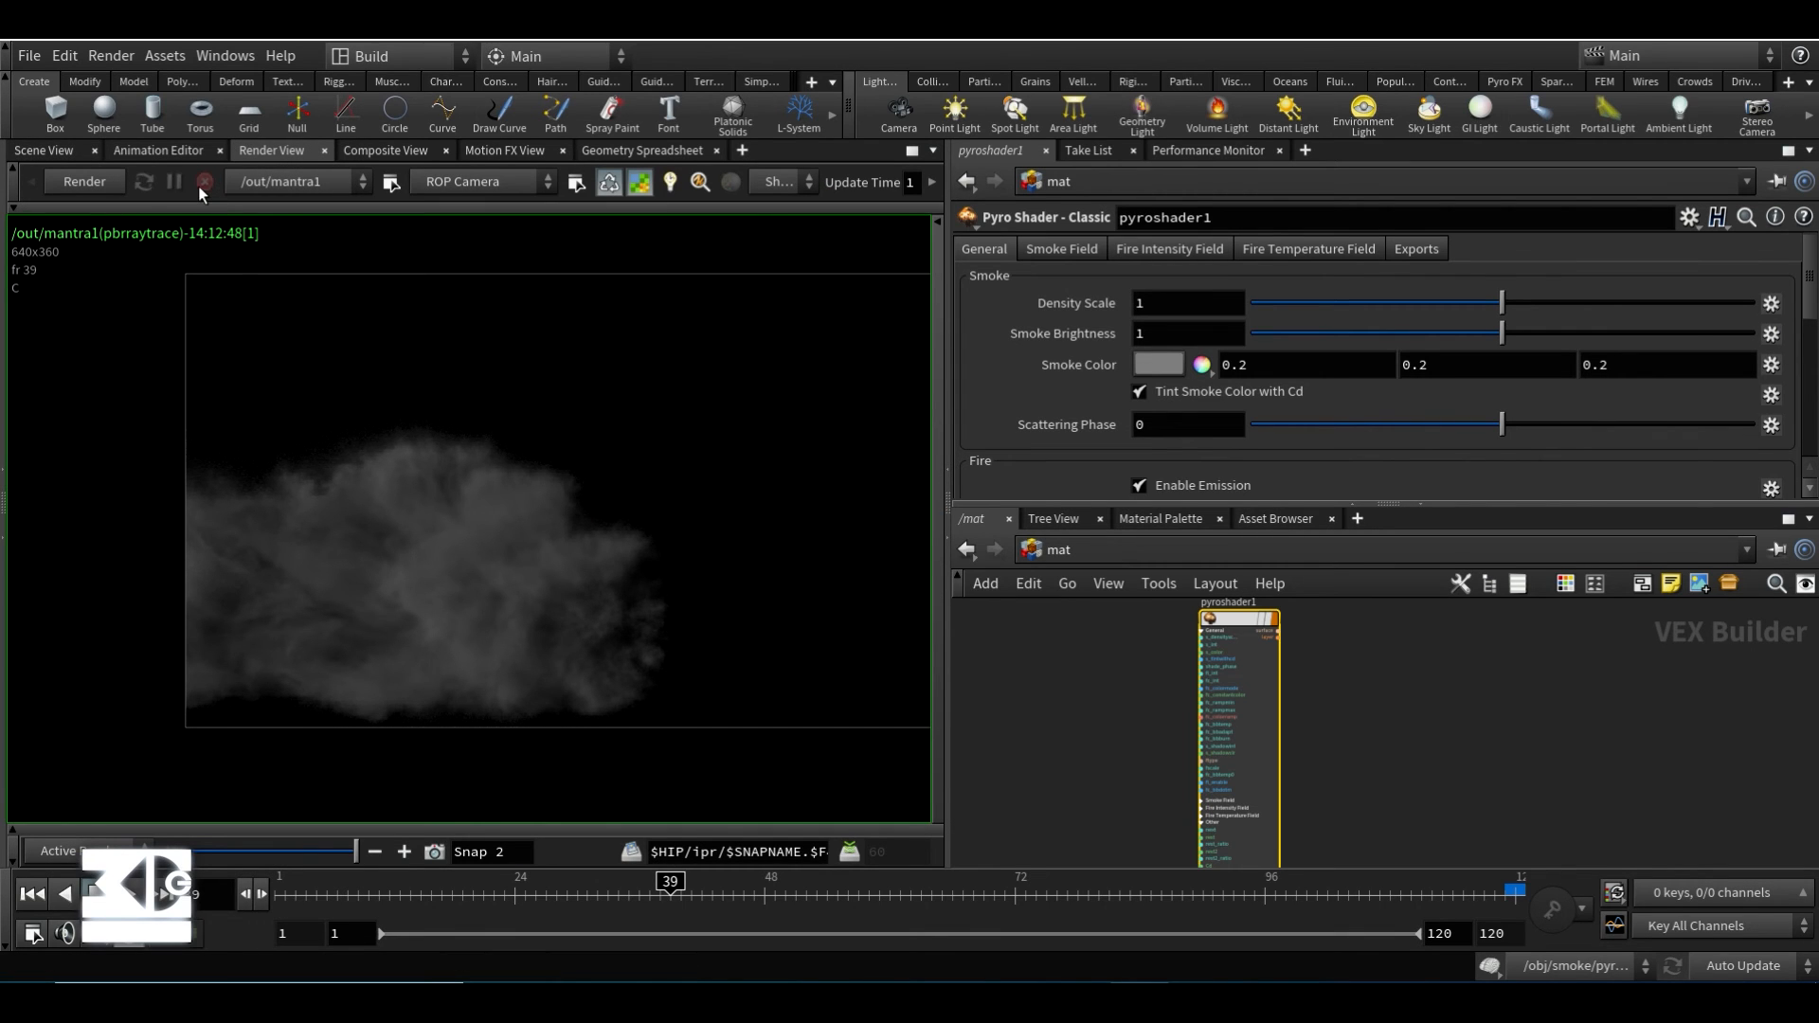
pyautogui.moveTo(355, 849)
pyautogui.mouseDown()
pyautogui.moveTo(243, 847)
pyautogui.moveTo(355, 849)
pyautogui.mouseUp()
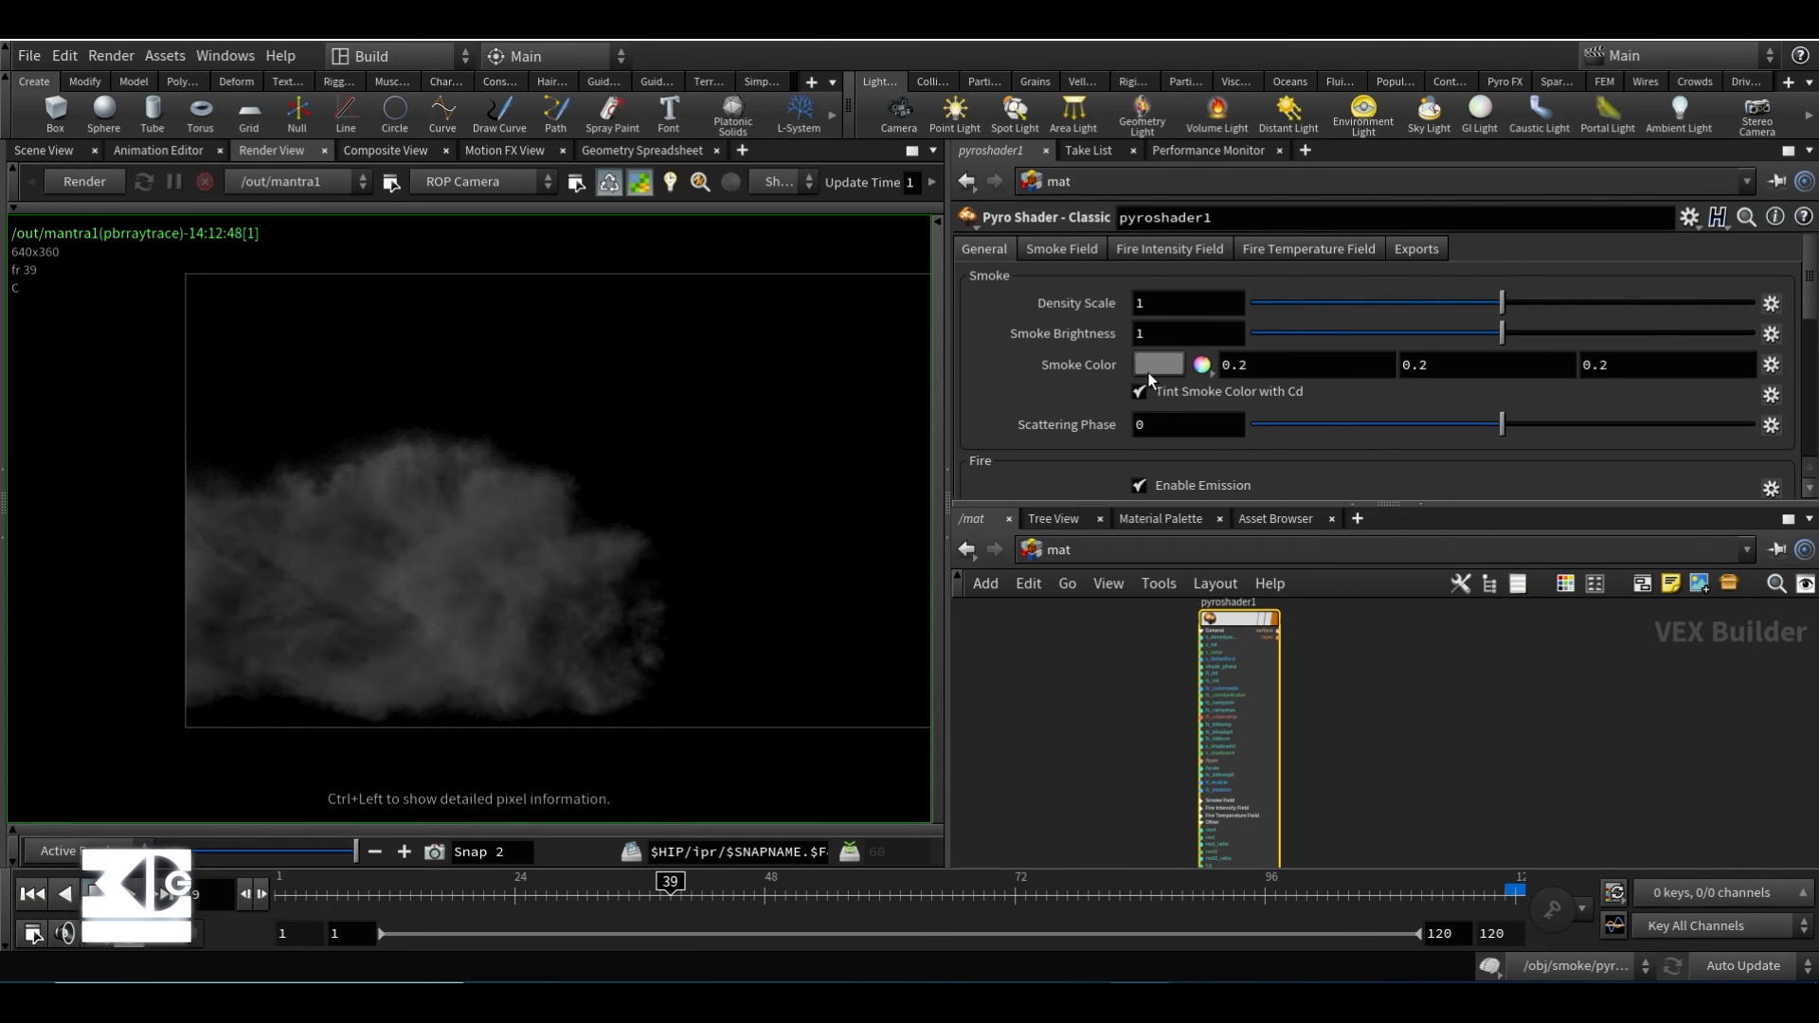
pyautogui.click(83, 181)
# - Set pyroshader1's Smoke Color to white with values 1, 1, 1
pyautogui.click(1082, 366)
pyautogui.write('1')
pyautogui.press('Tab')
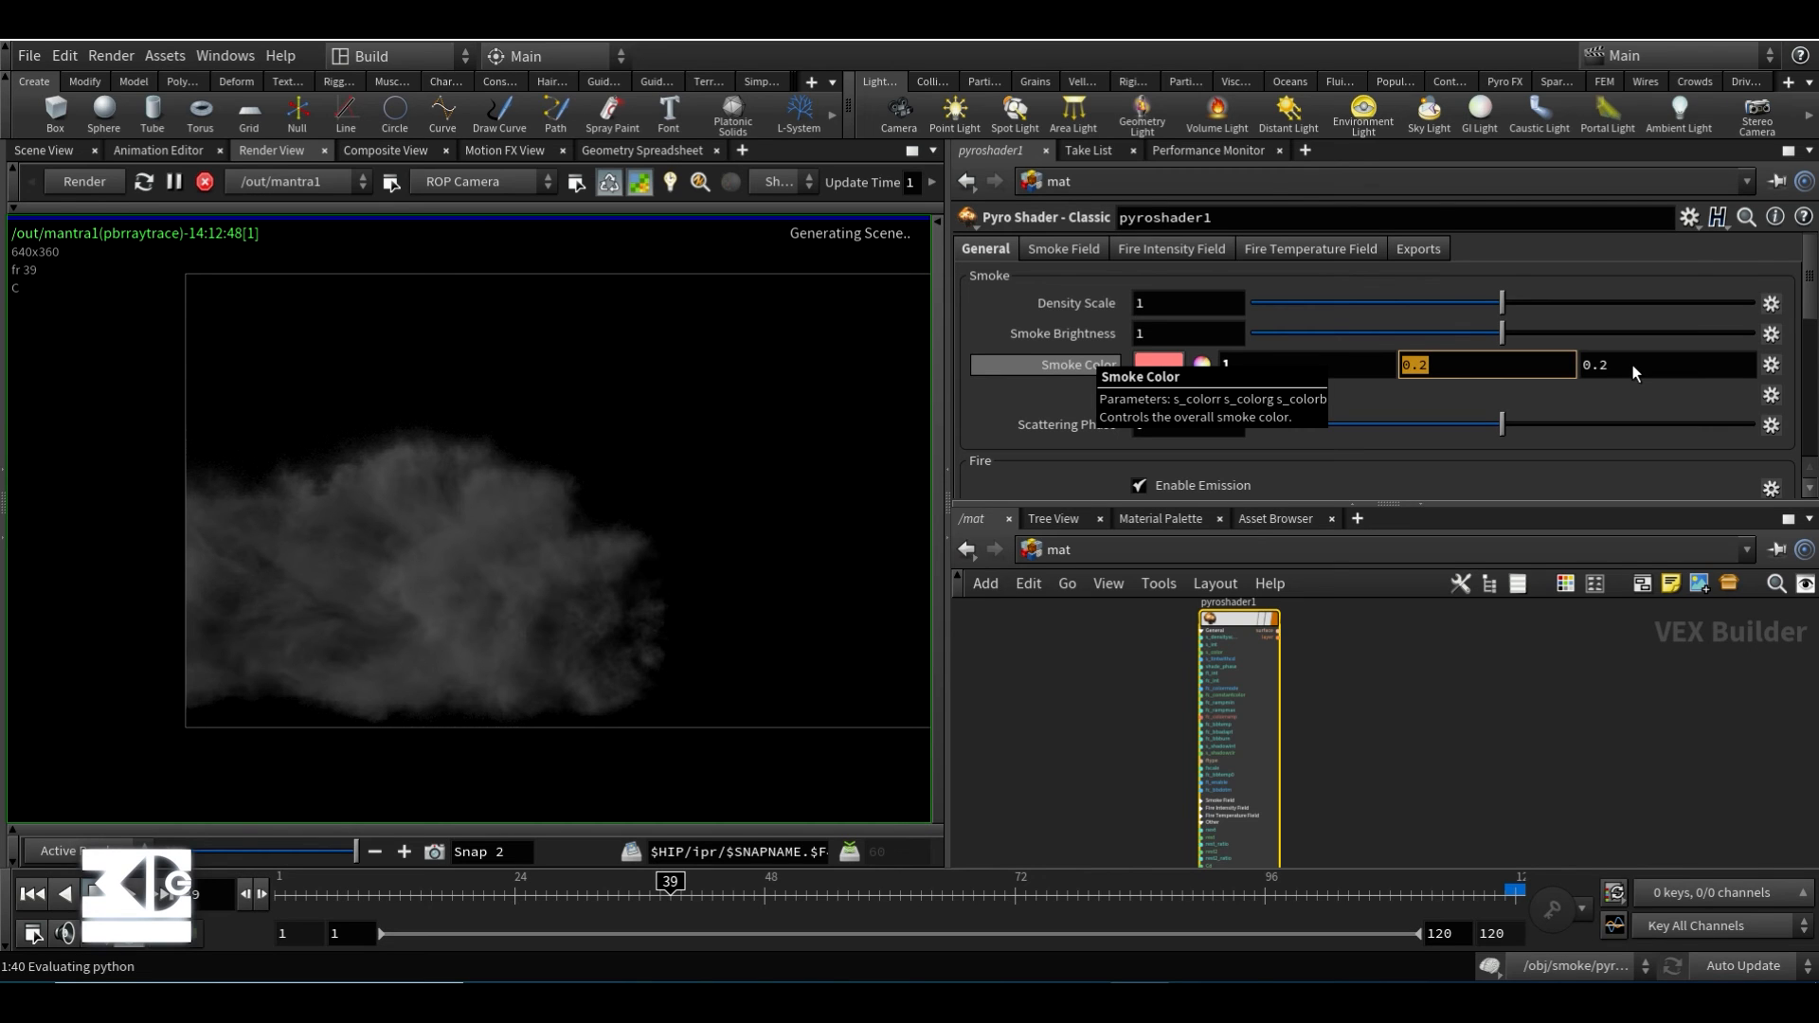
pyautogui.write('1')
pyautogui.press('Tab')
pyautogui.write('1')
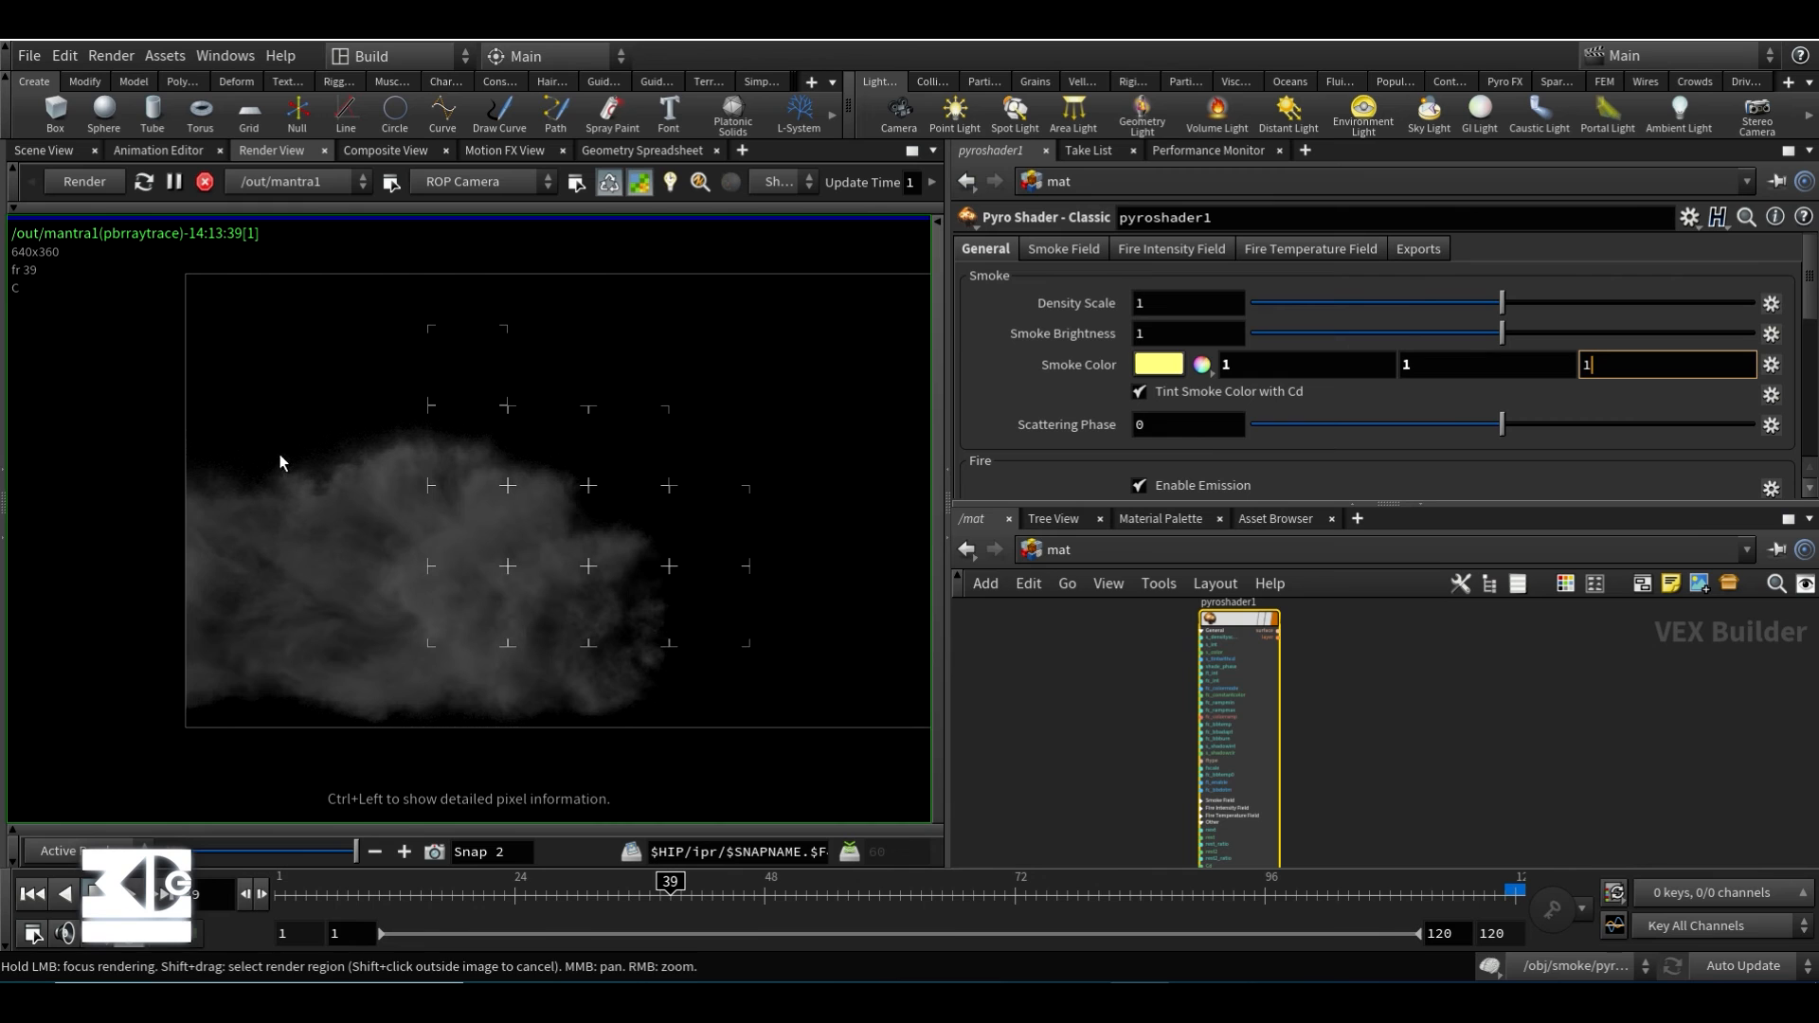
pyautogui.press('Return')
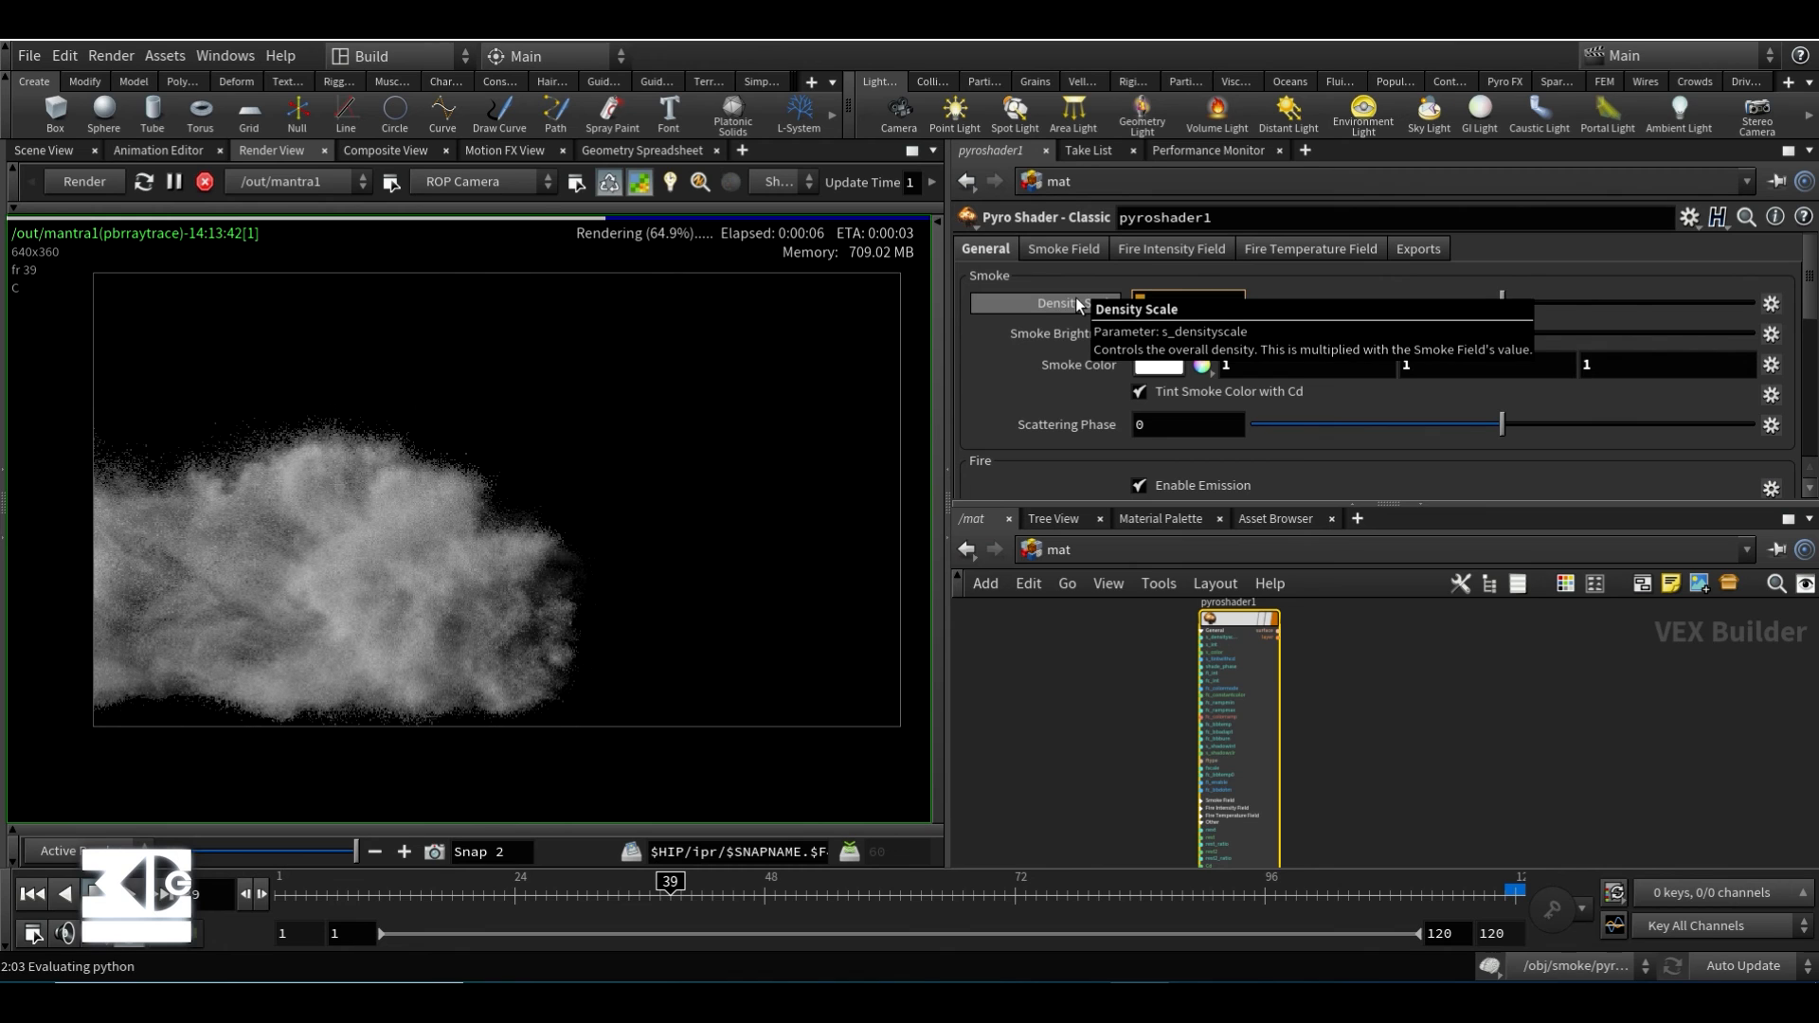
# - Set pyroshader1's Density Scale to 10 and its Scattering Phase to 0.5
pyautogui.write('10')
pyautogui.press('Return')
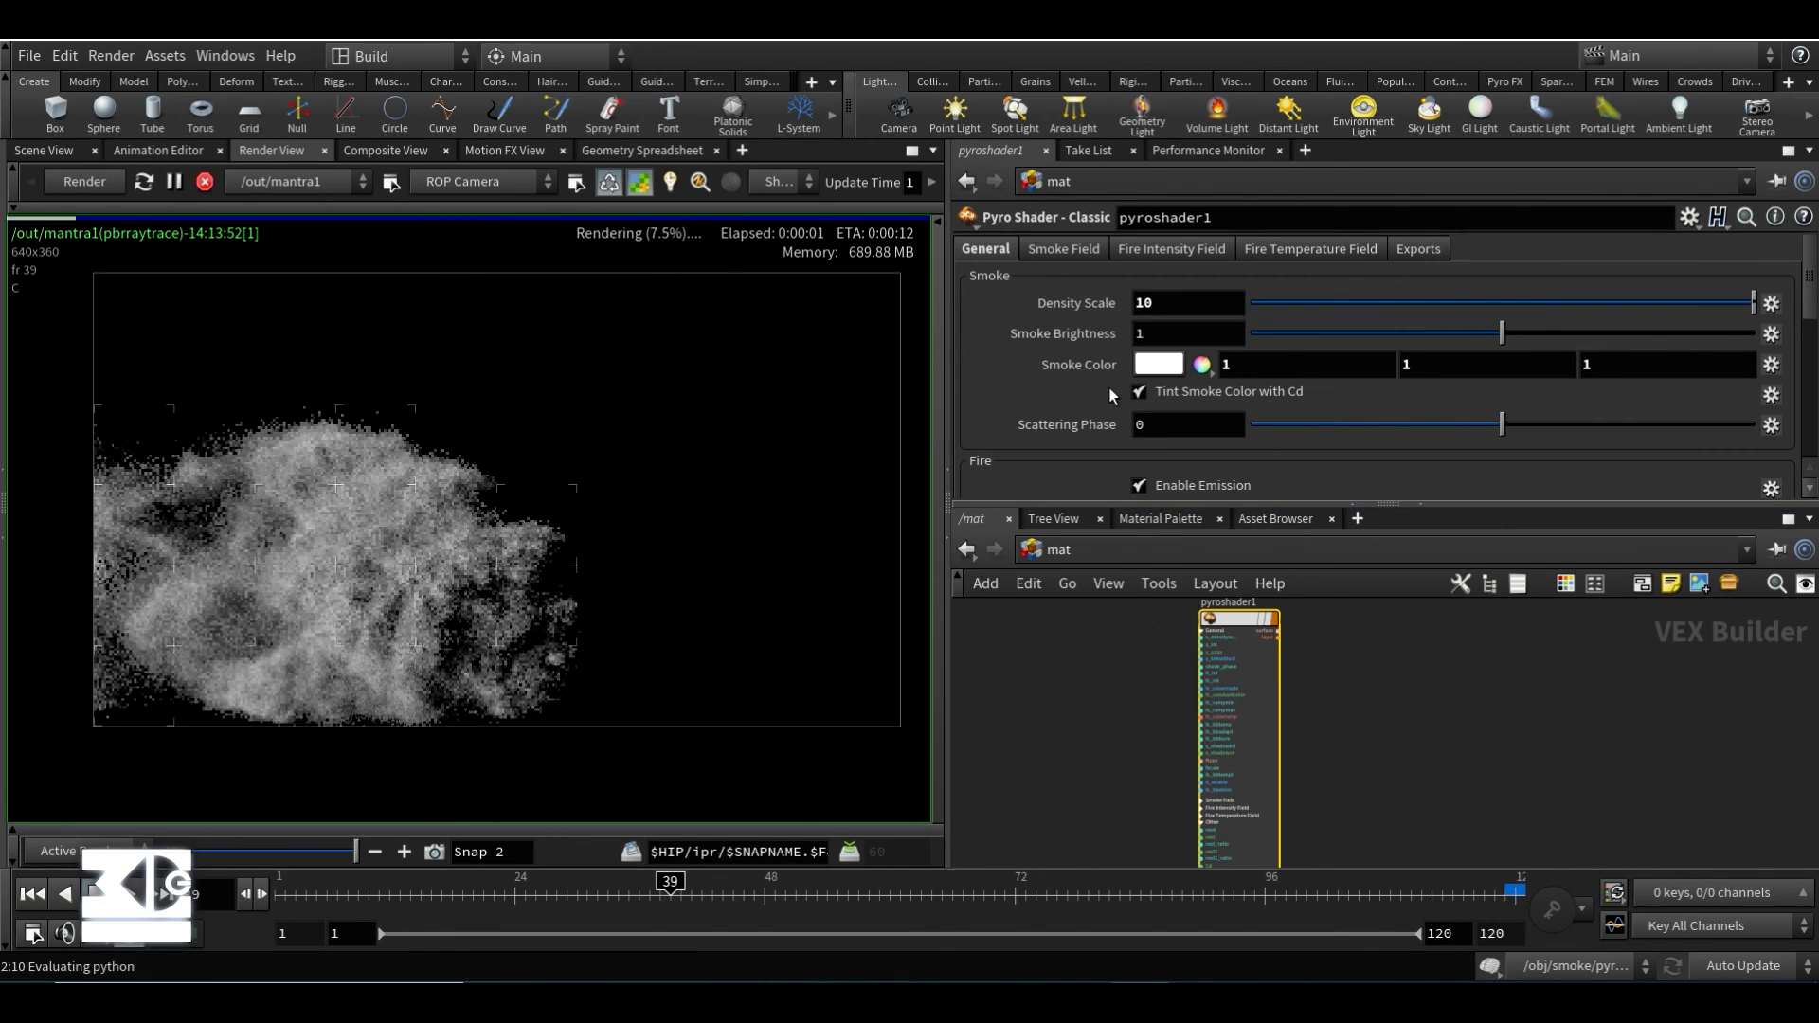
pyautogui.scroll(-1, 1183, 359)
pyautogui.scroll(-1, 1181, 350)
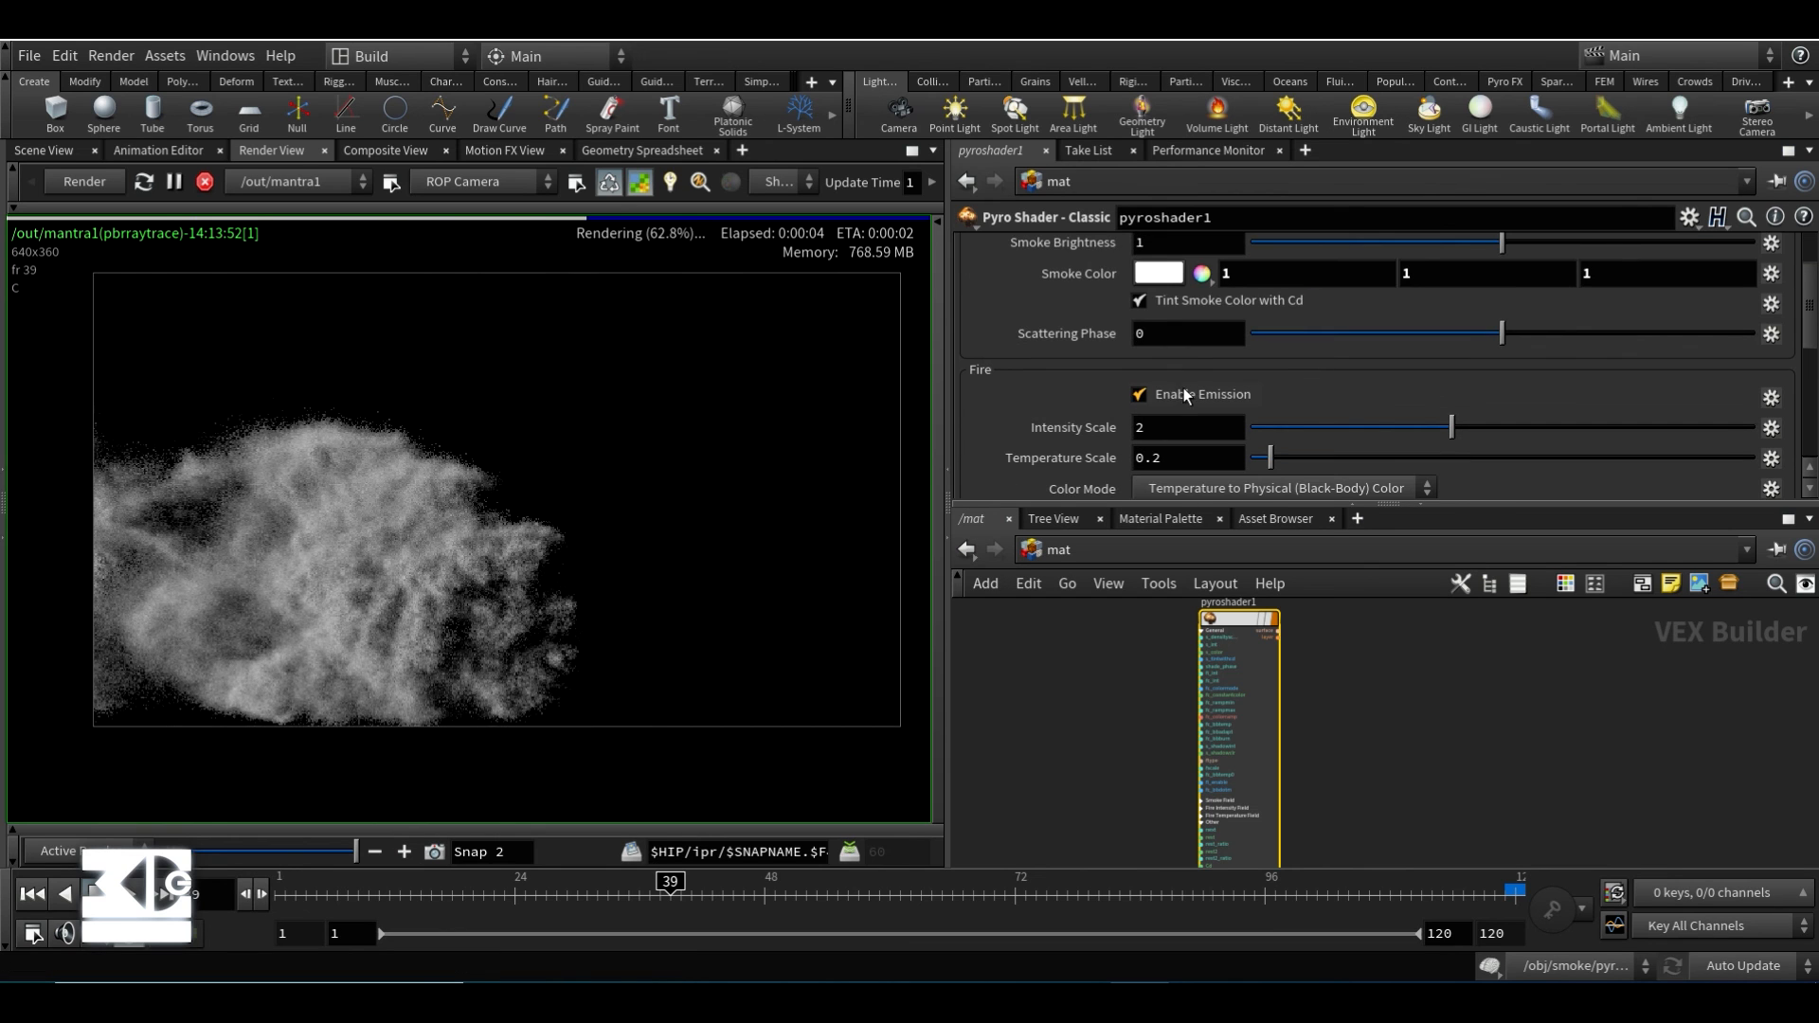
pyautogui.click(1184, 333)
pyautogui.write('.5')
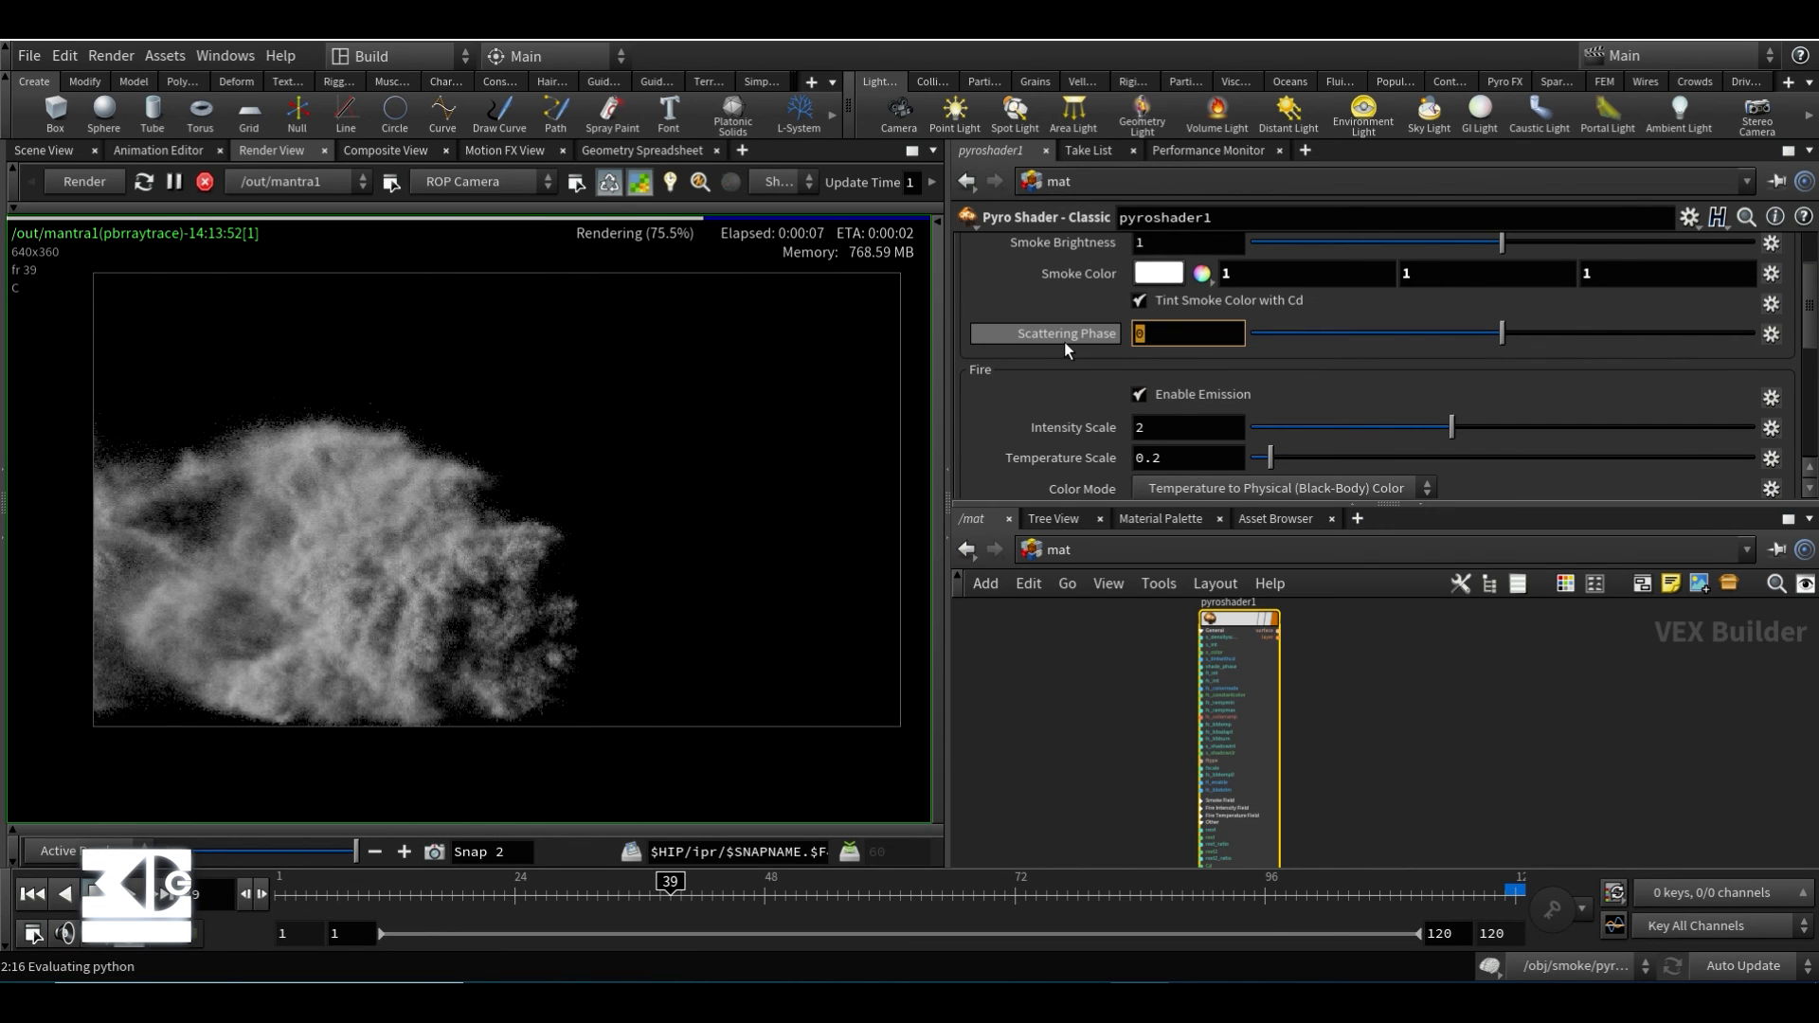
pyautogui.press('Return')
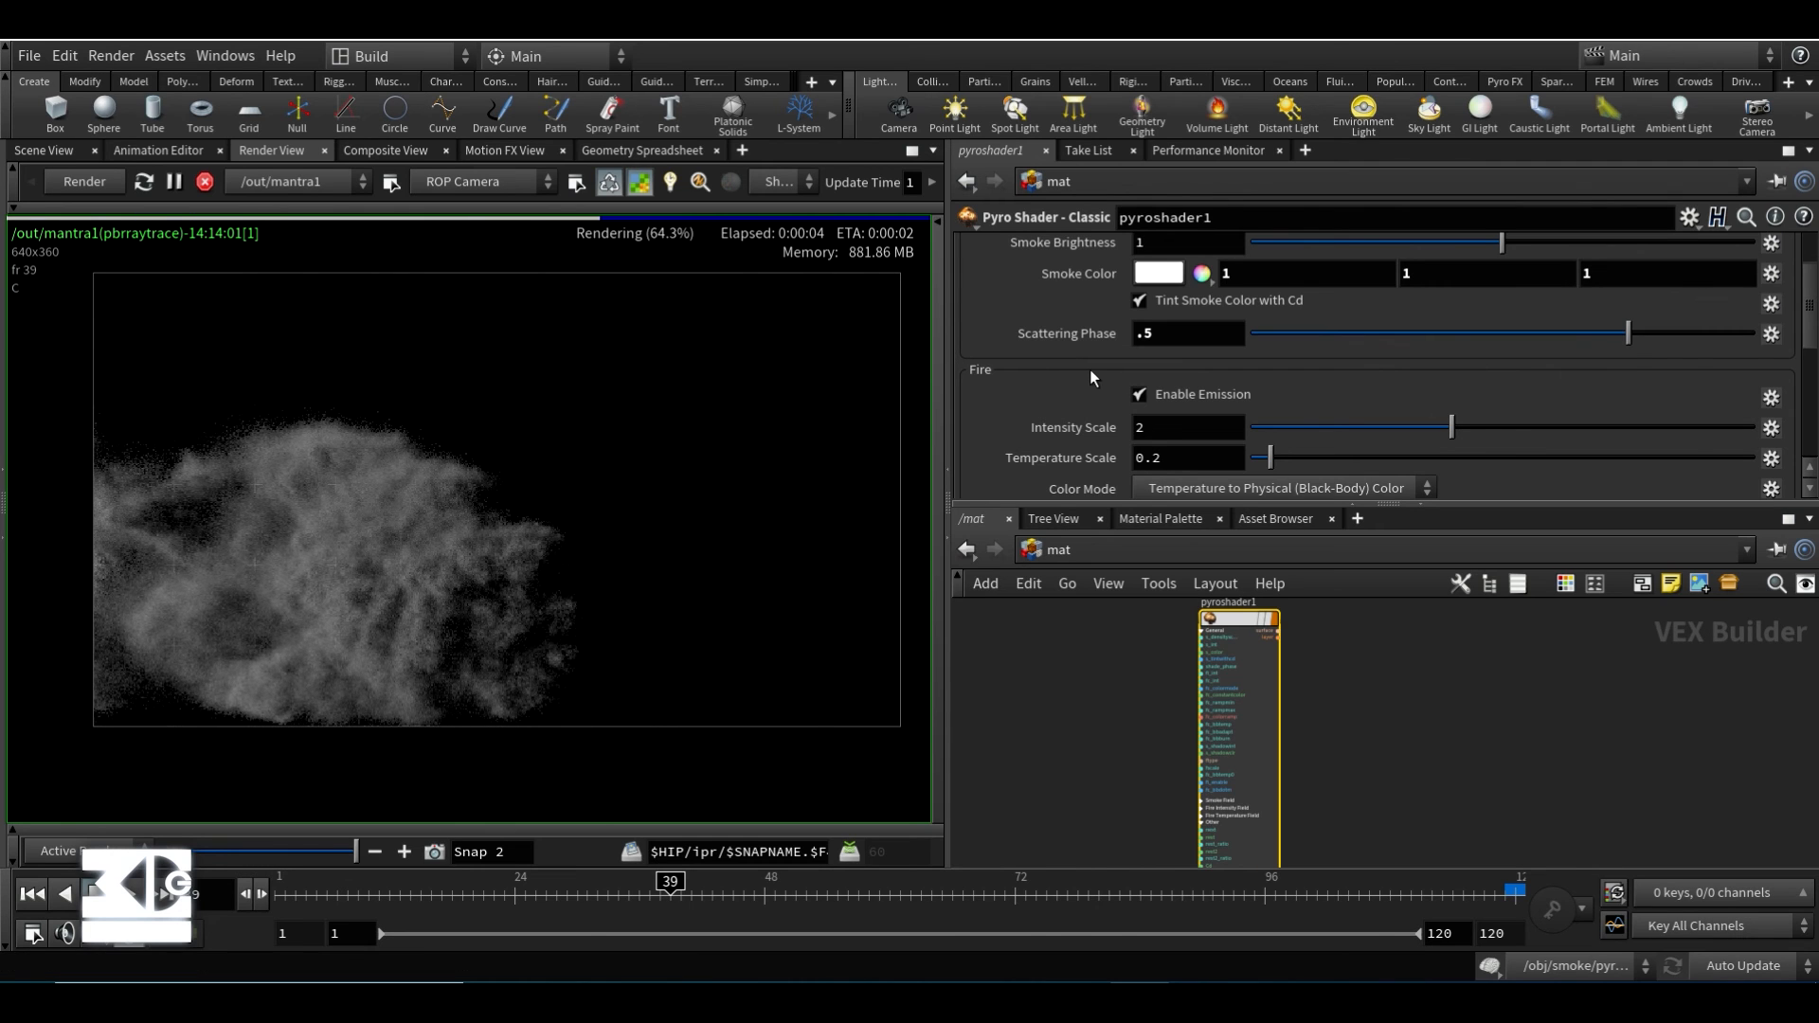
# - Look over the Fire settings of pyroshader1 and raise its Density Scale to 20
pyautogui.scroll(-3, 1089, 378)
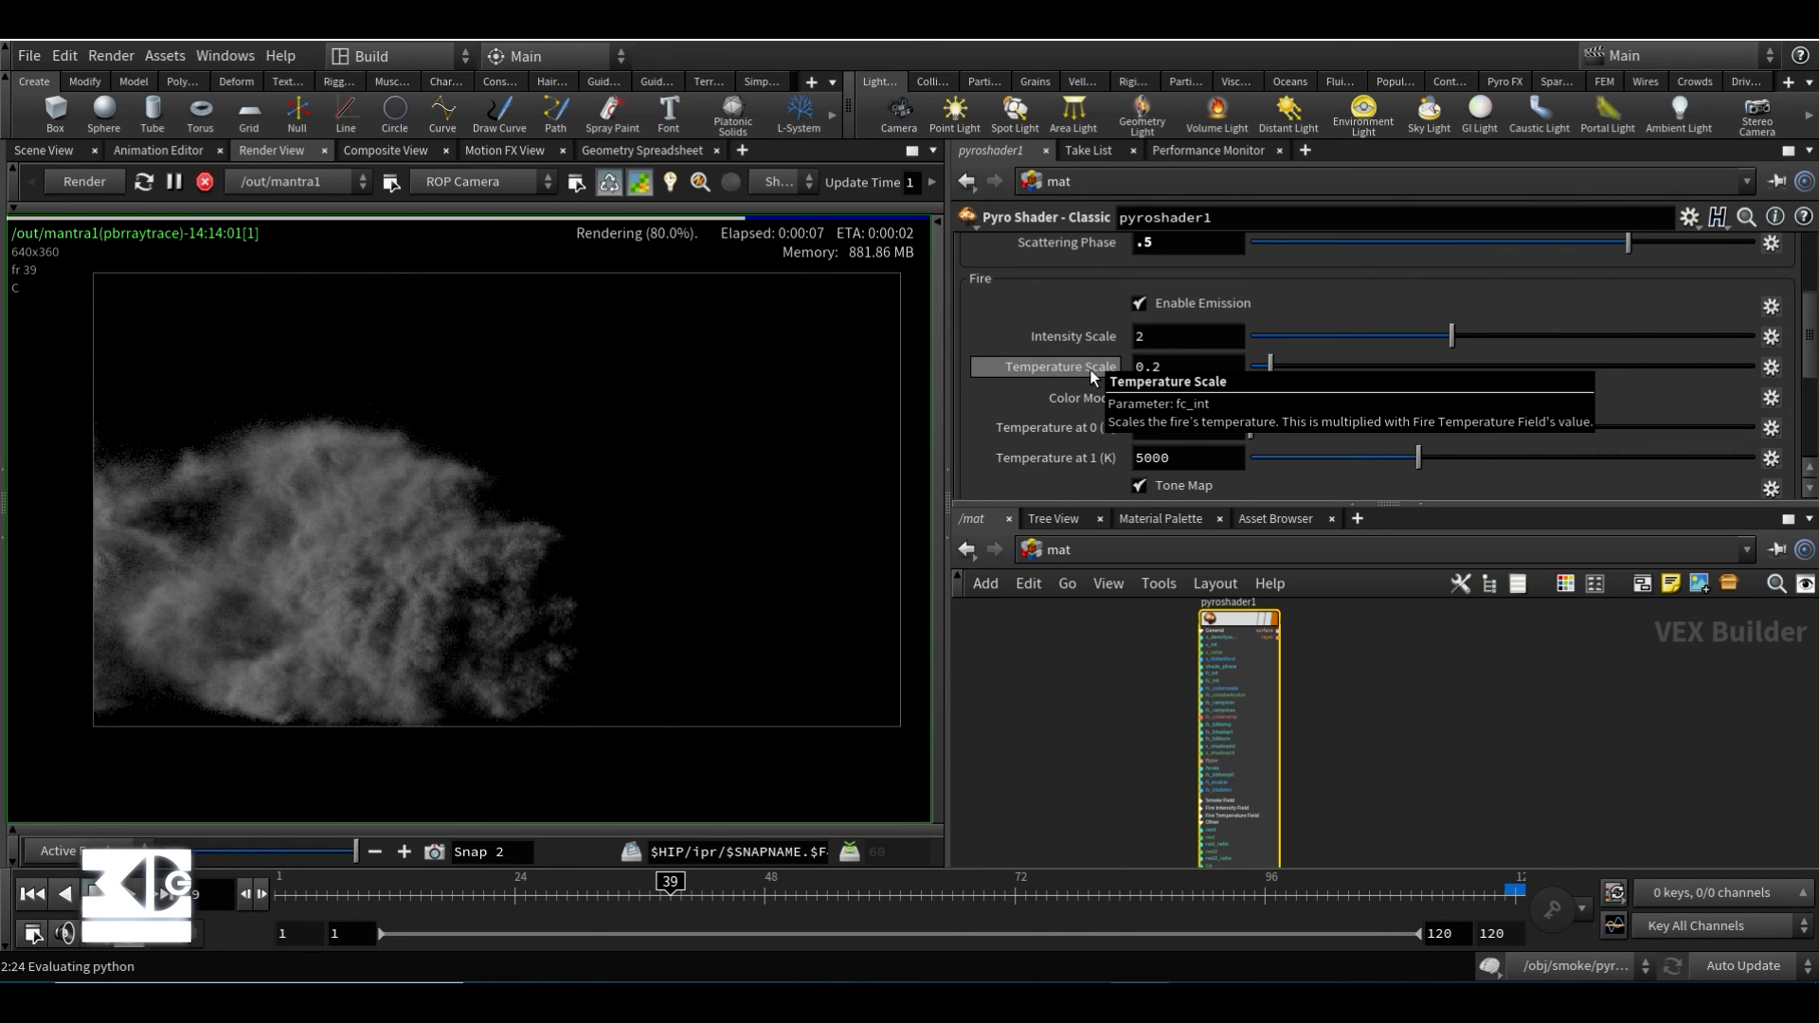
pyautogui.scroll(-3, 1089, 370)
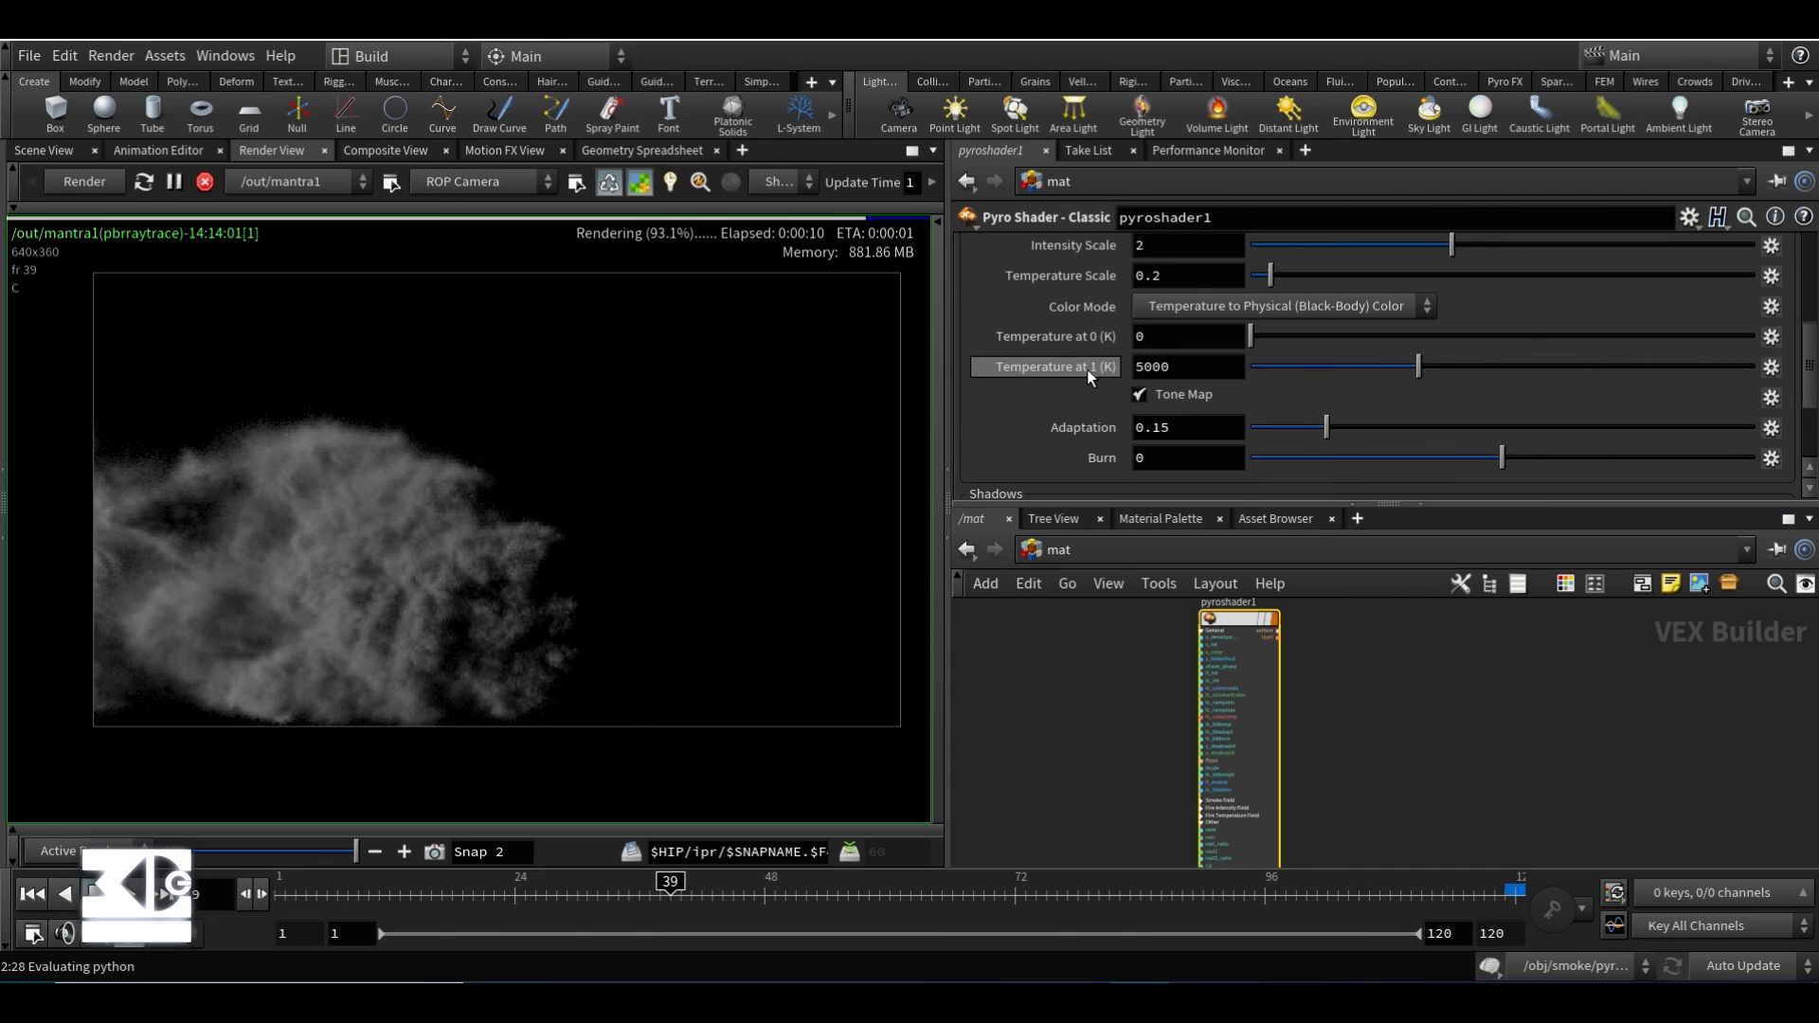
pyautogui.scroll(-1, 1088, 369)
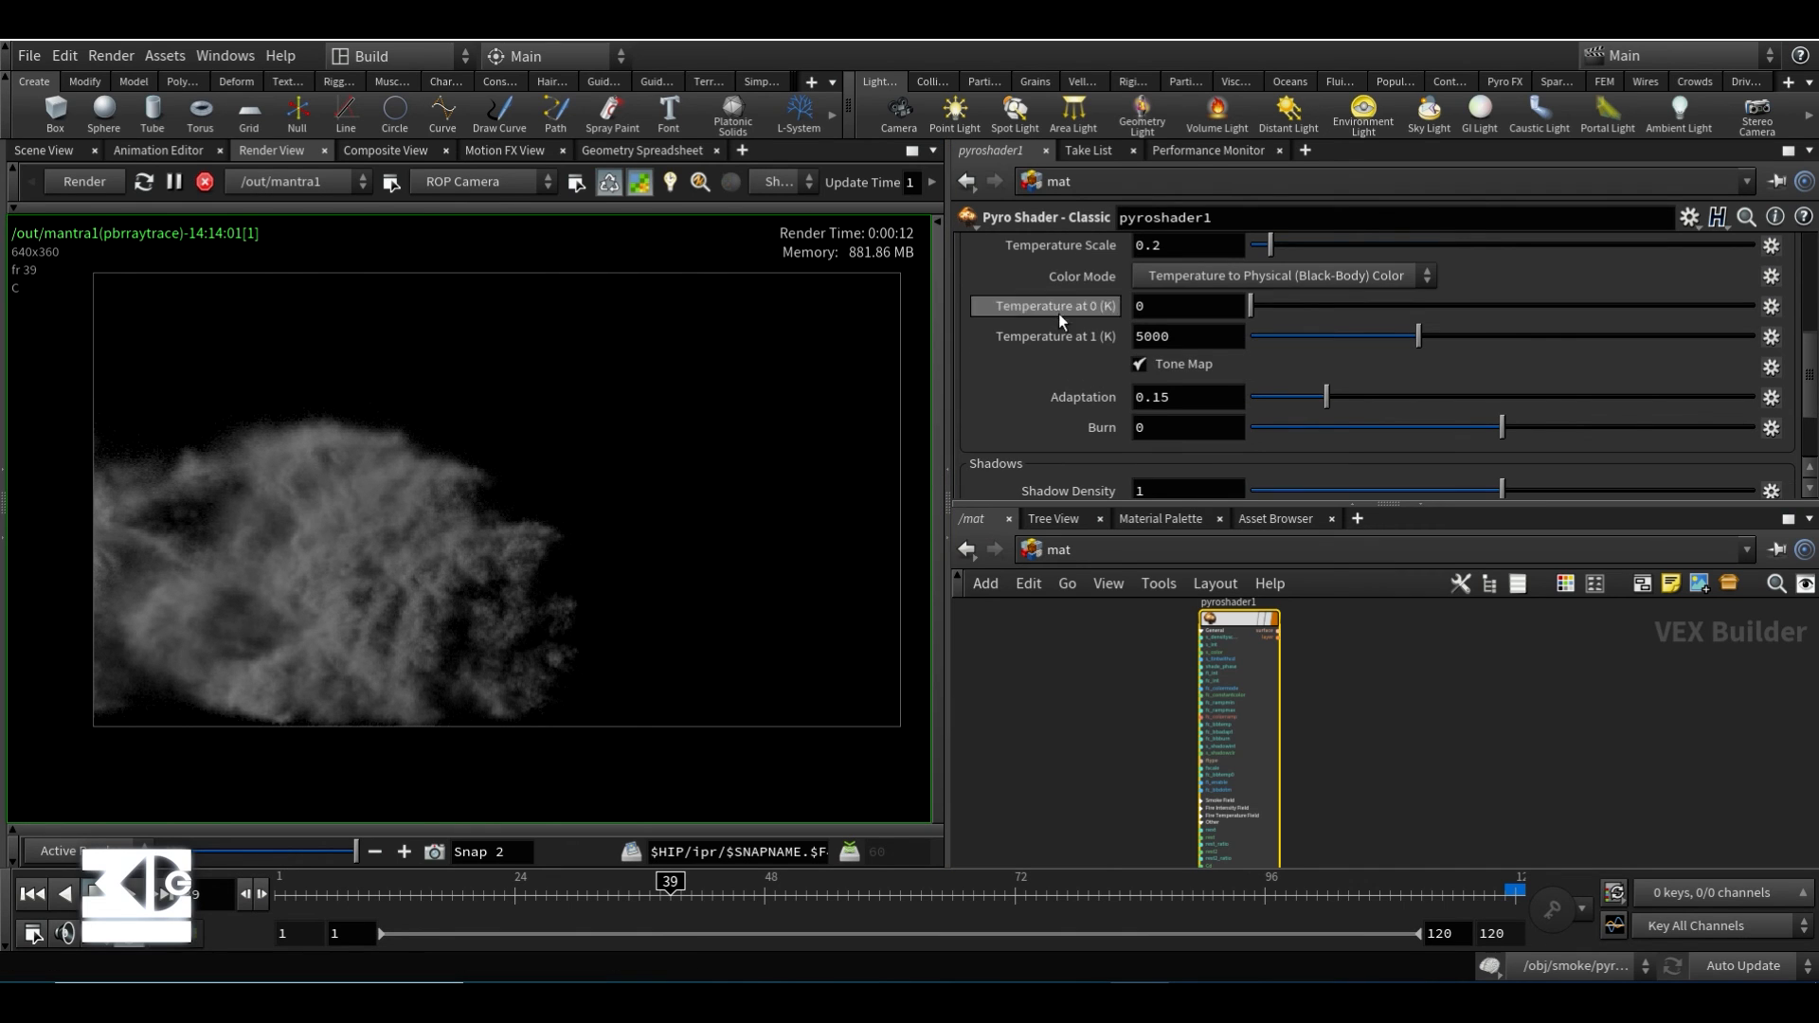
pyautogui.scroll(10, 1060, 314)
pyautogui.write('20')
pyautogui.press('Return')
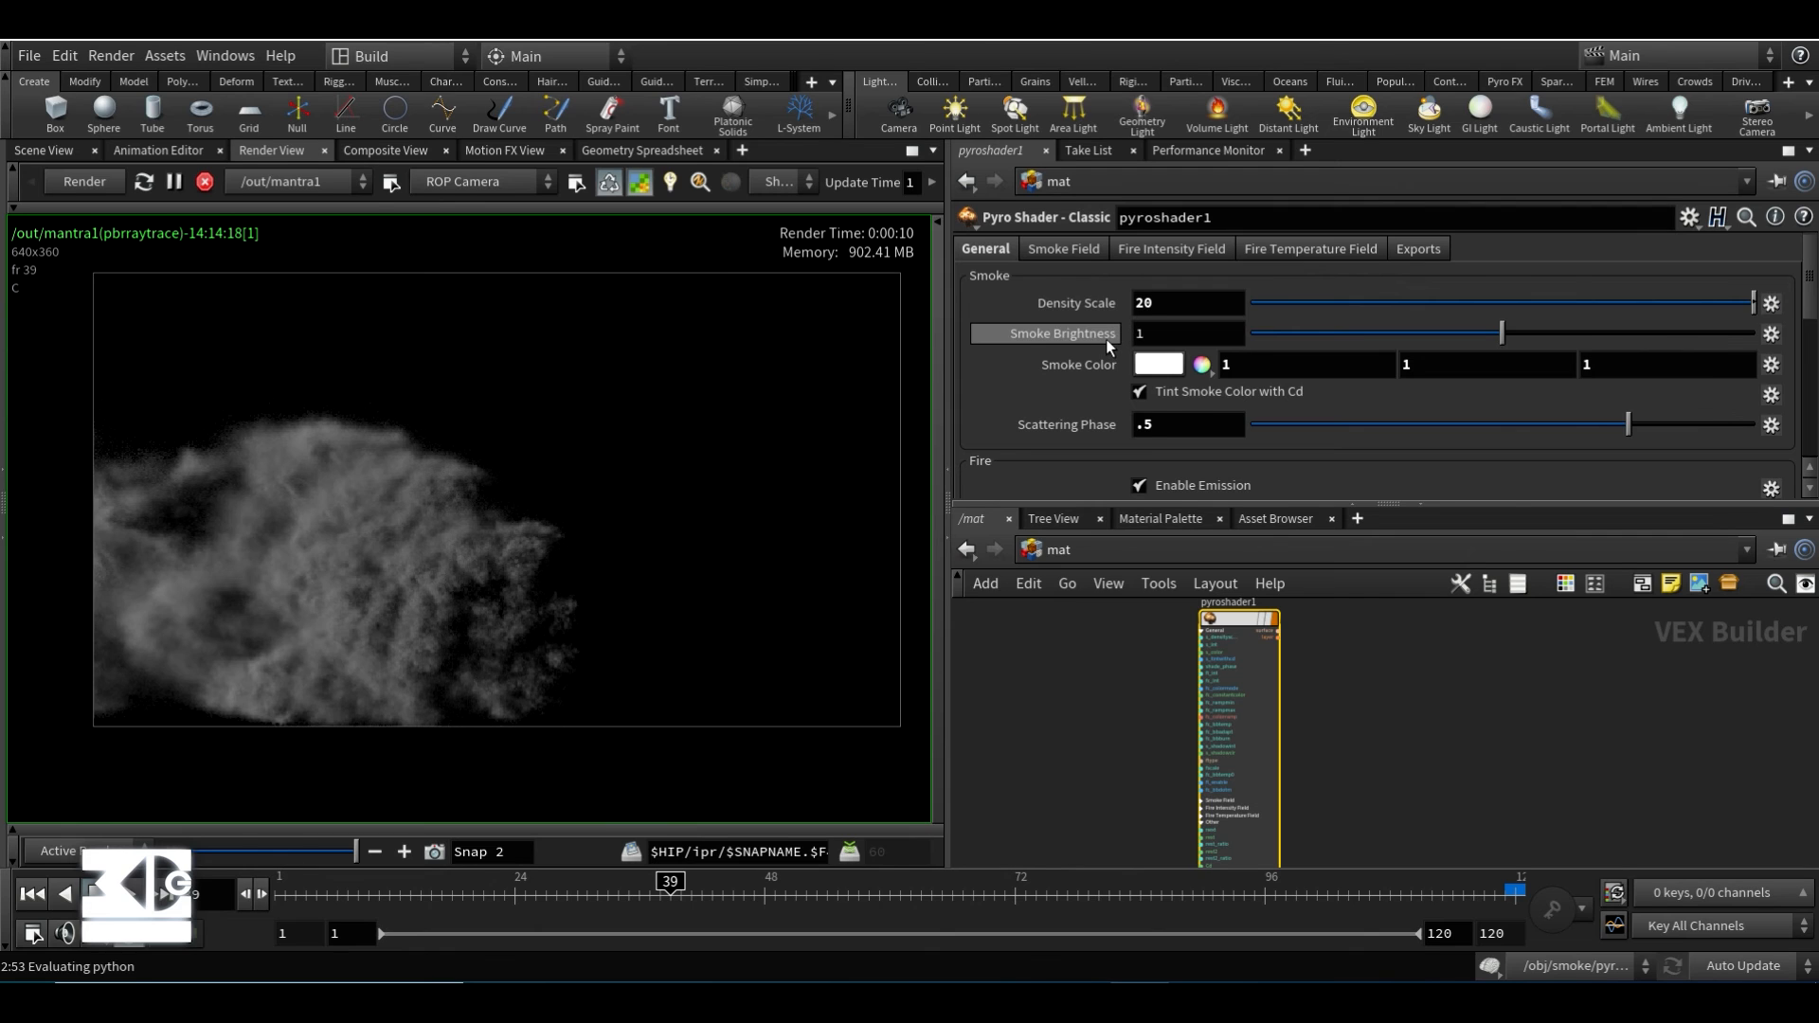
pyautogui.moveTo(1106, 342)
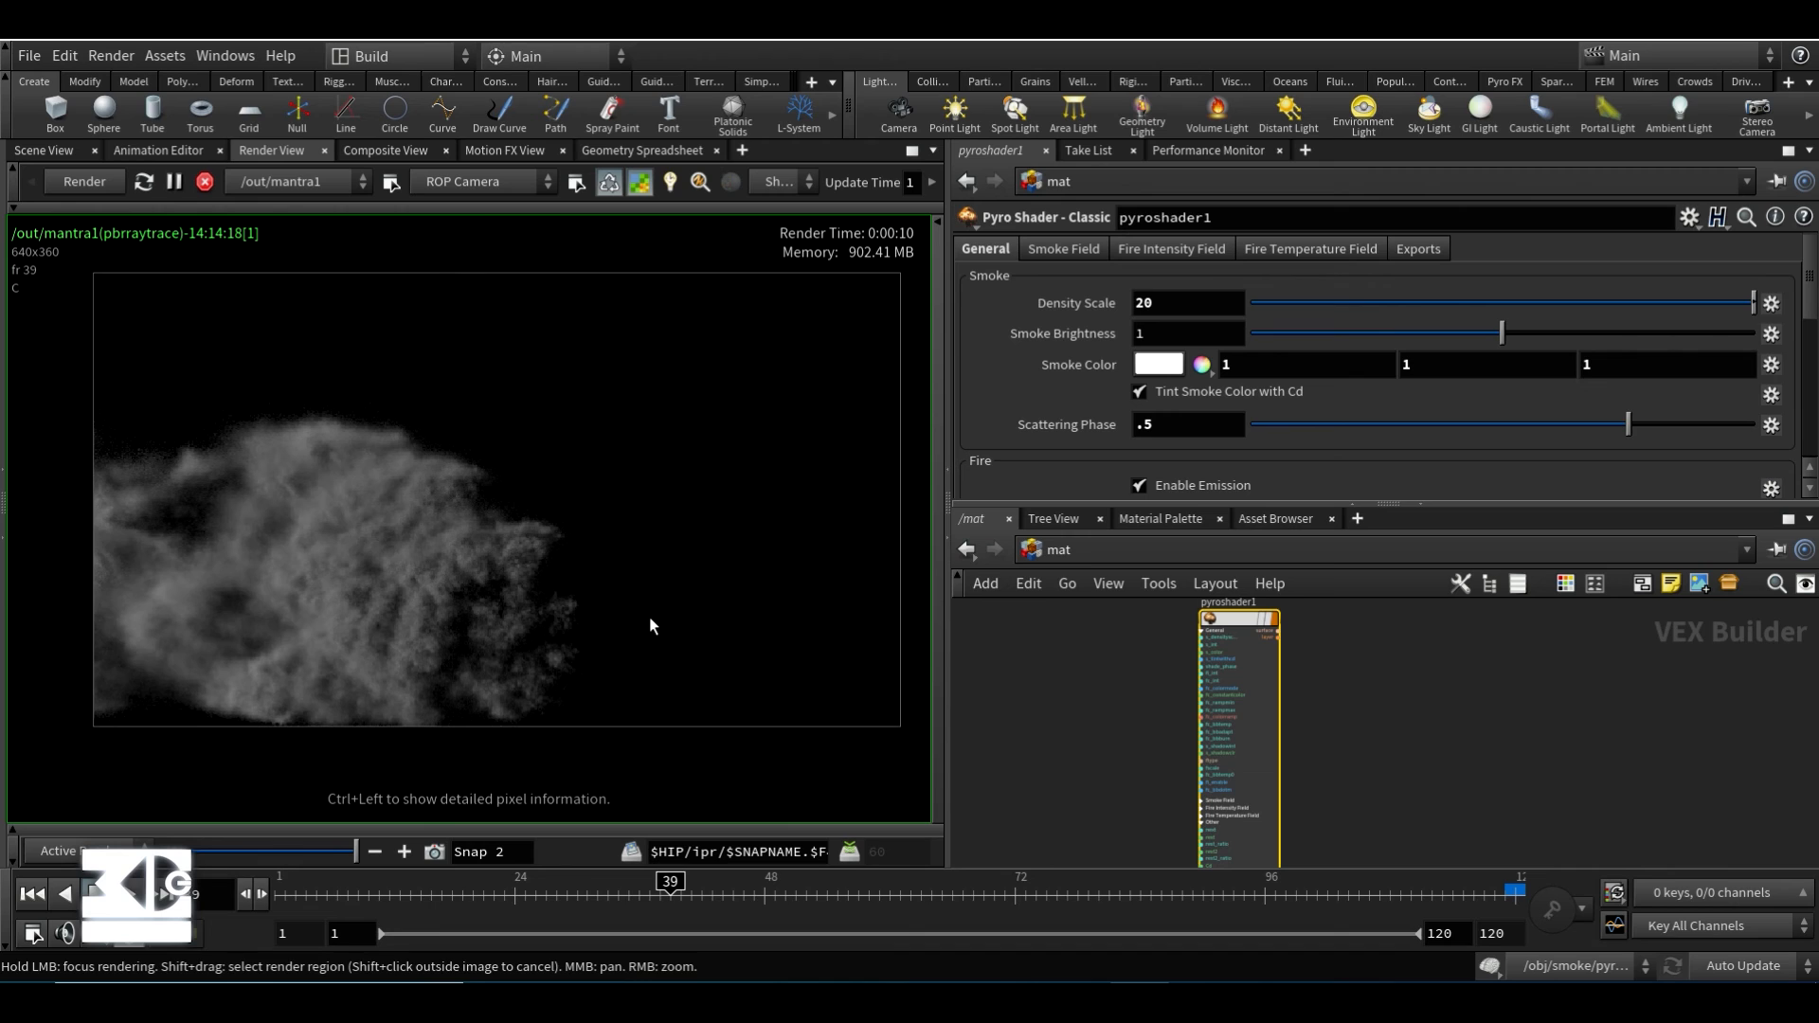
# - Tint pyroshader1's Shadow Color by setting its green value to 0.65 and blue value to 0.28
pyautogui.scroll(-5, 1042, 378)
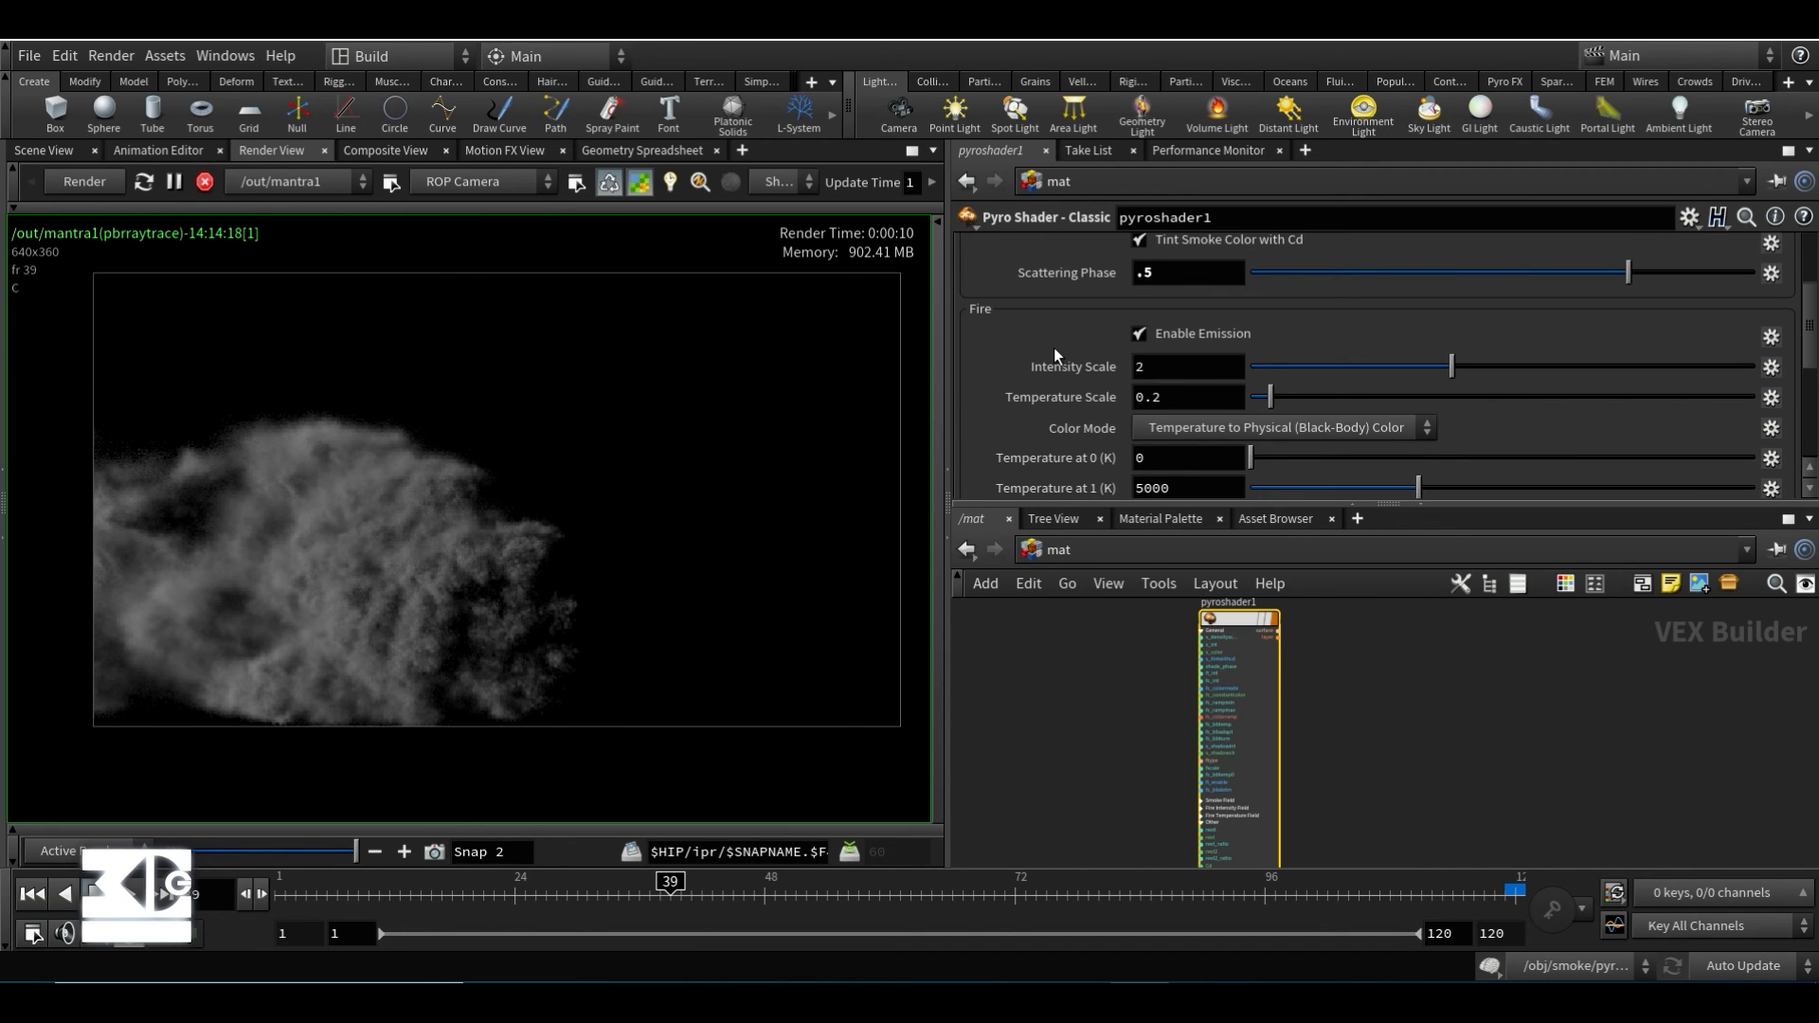
pyautogui.scroll(-8, 1054, 353)
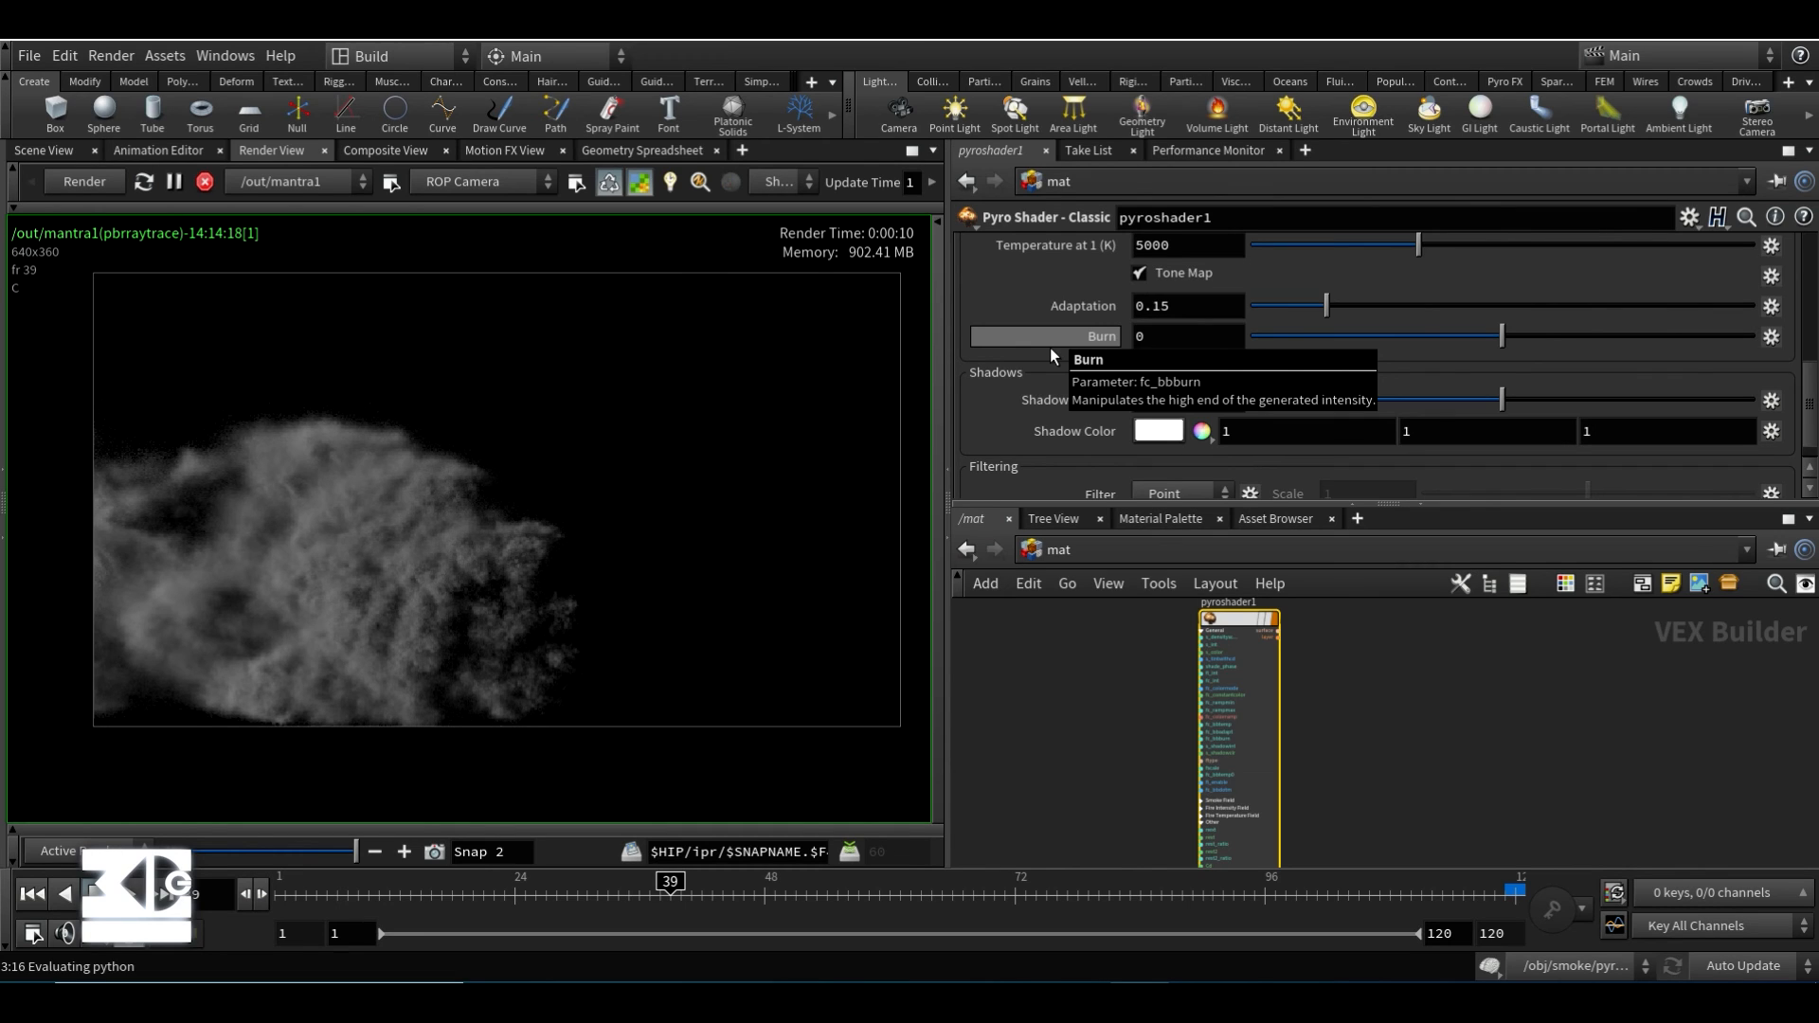
pyautogui.click(1431, 424)
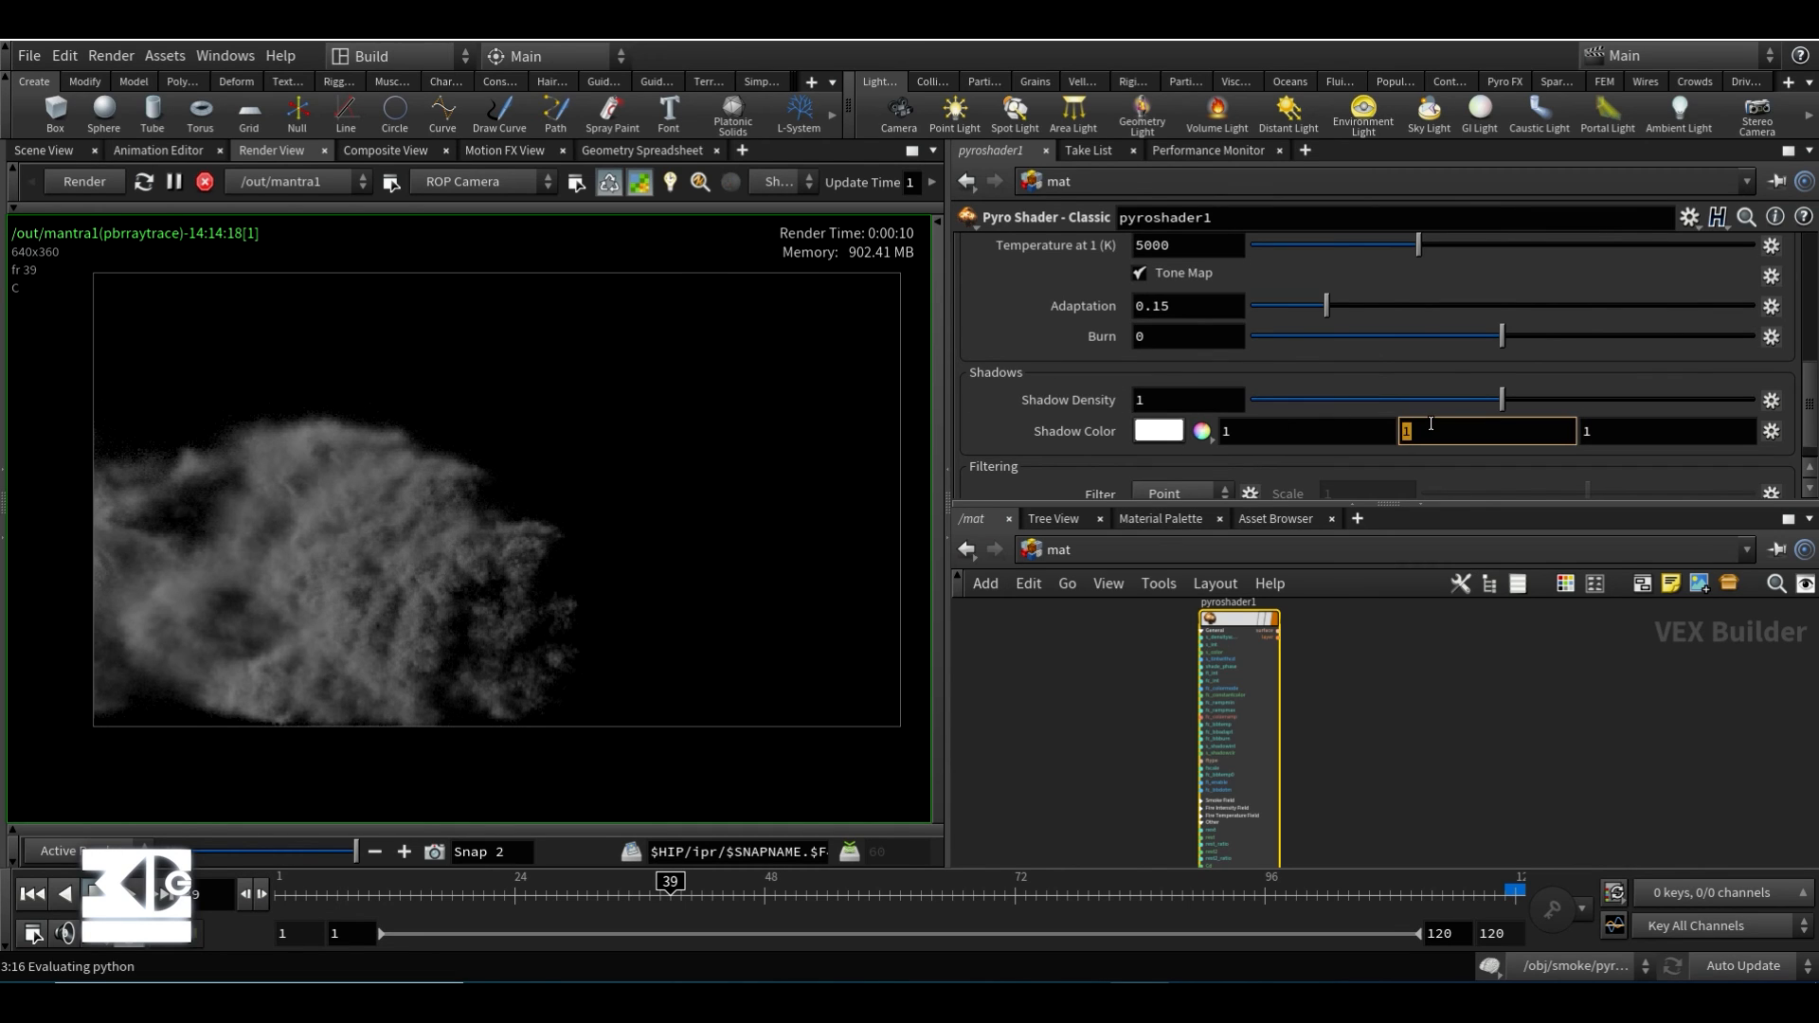
pyautogui.write('.65')
pyautogui.press('Tab')
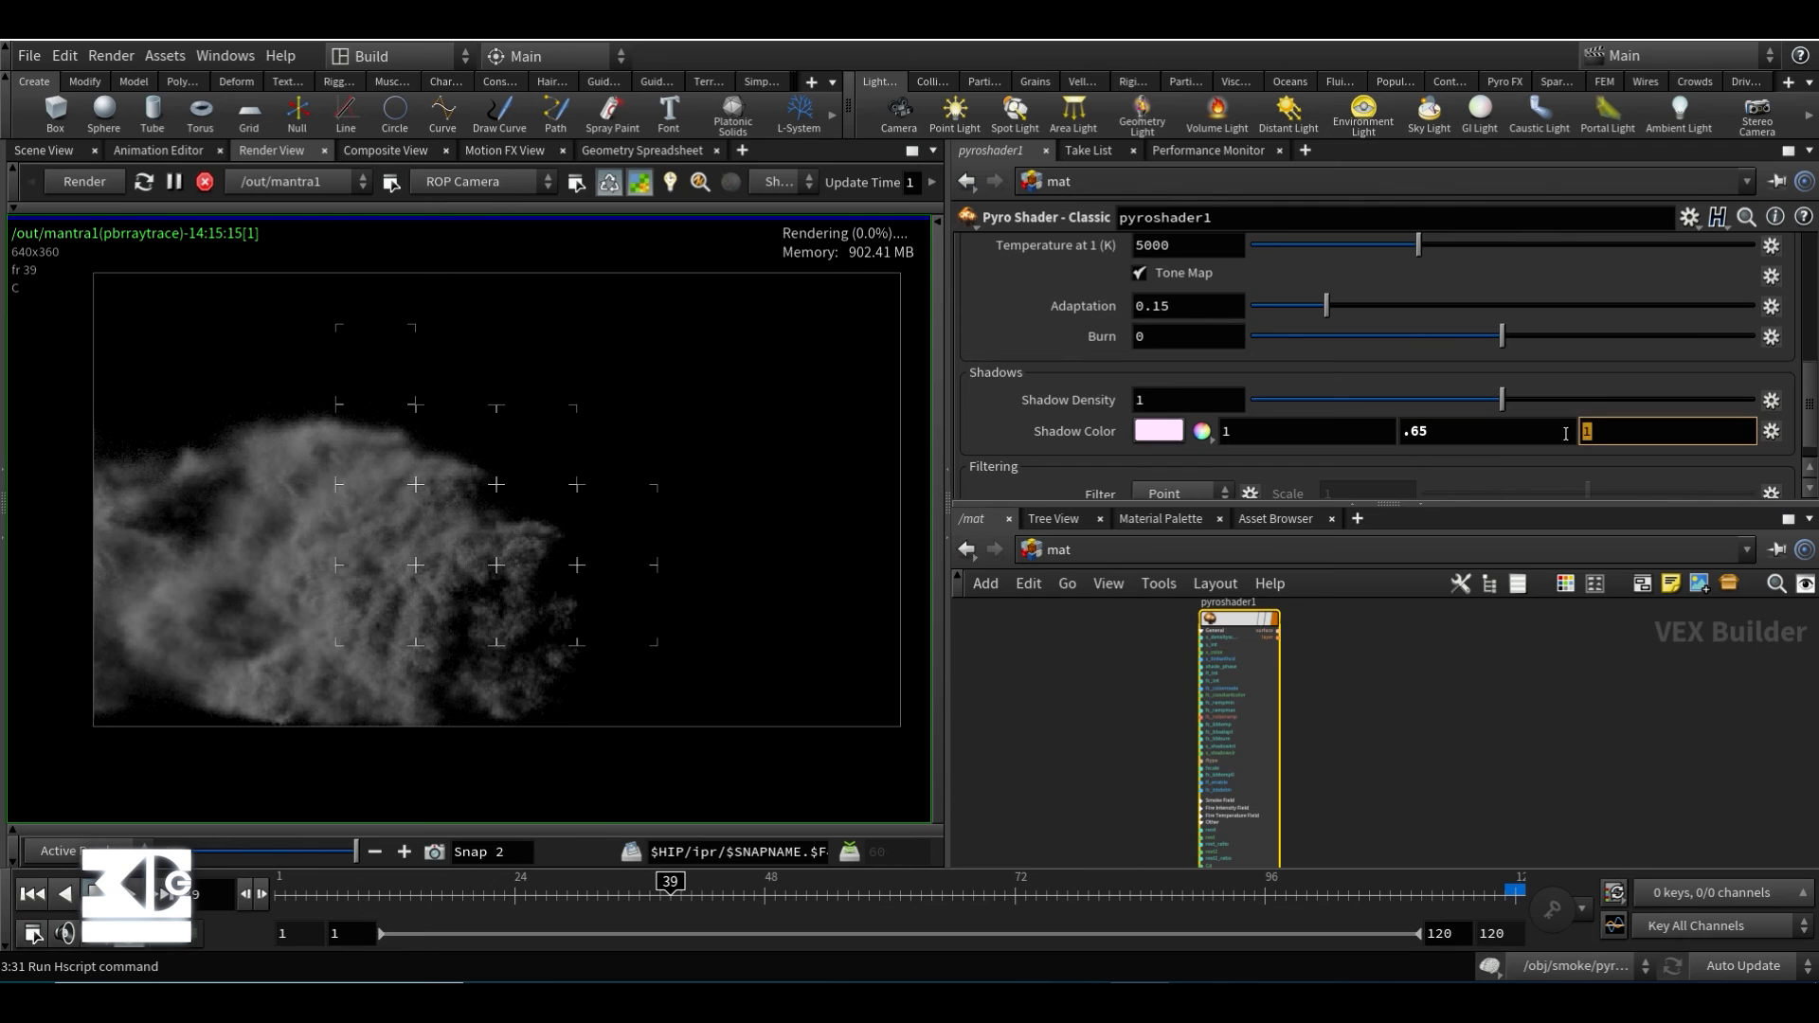
pyautogui.write('.28')
pyautogui.press('Return')
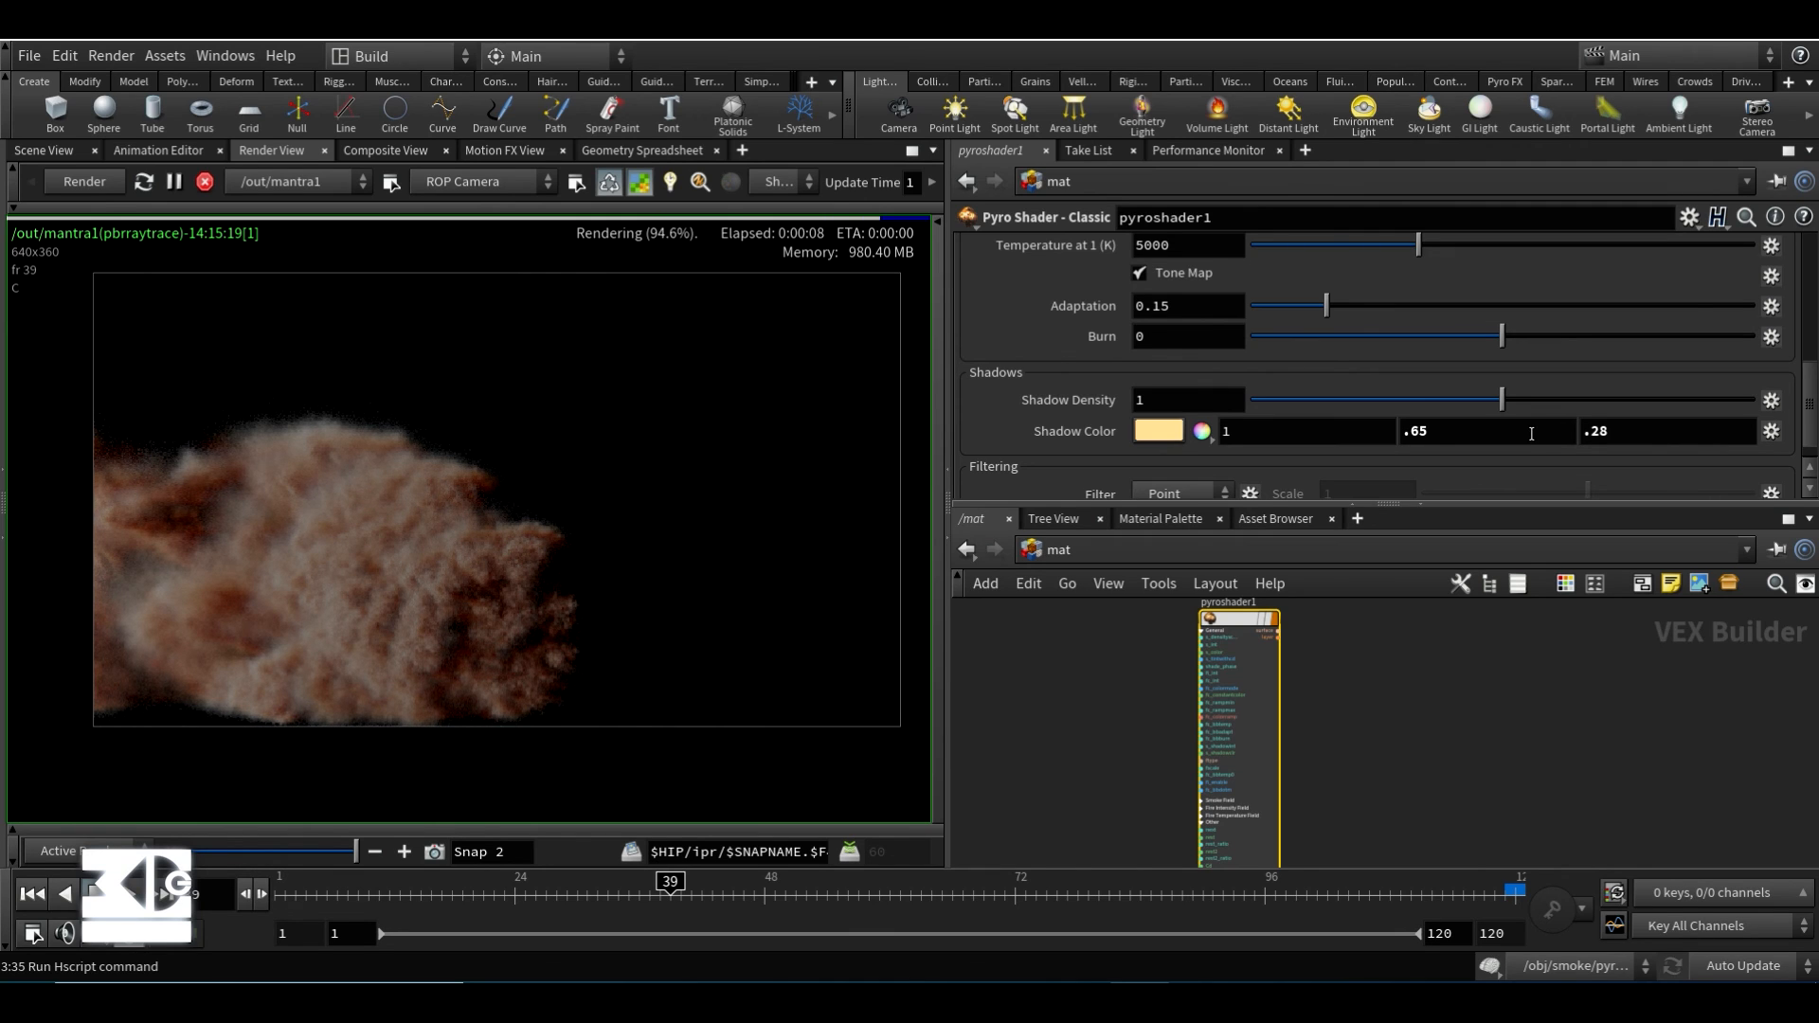
# - Store the tinted smoke render as a snapshot, compare it with the earlier ones and stop the render
pyautogui.scroll(-1, 1118, 411)
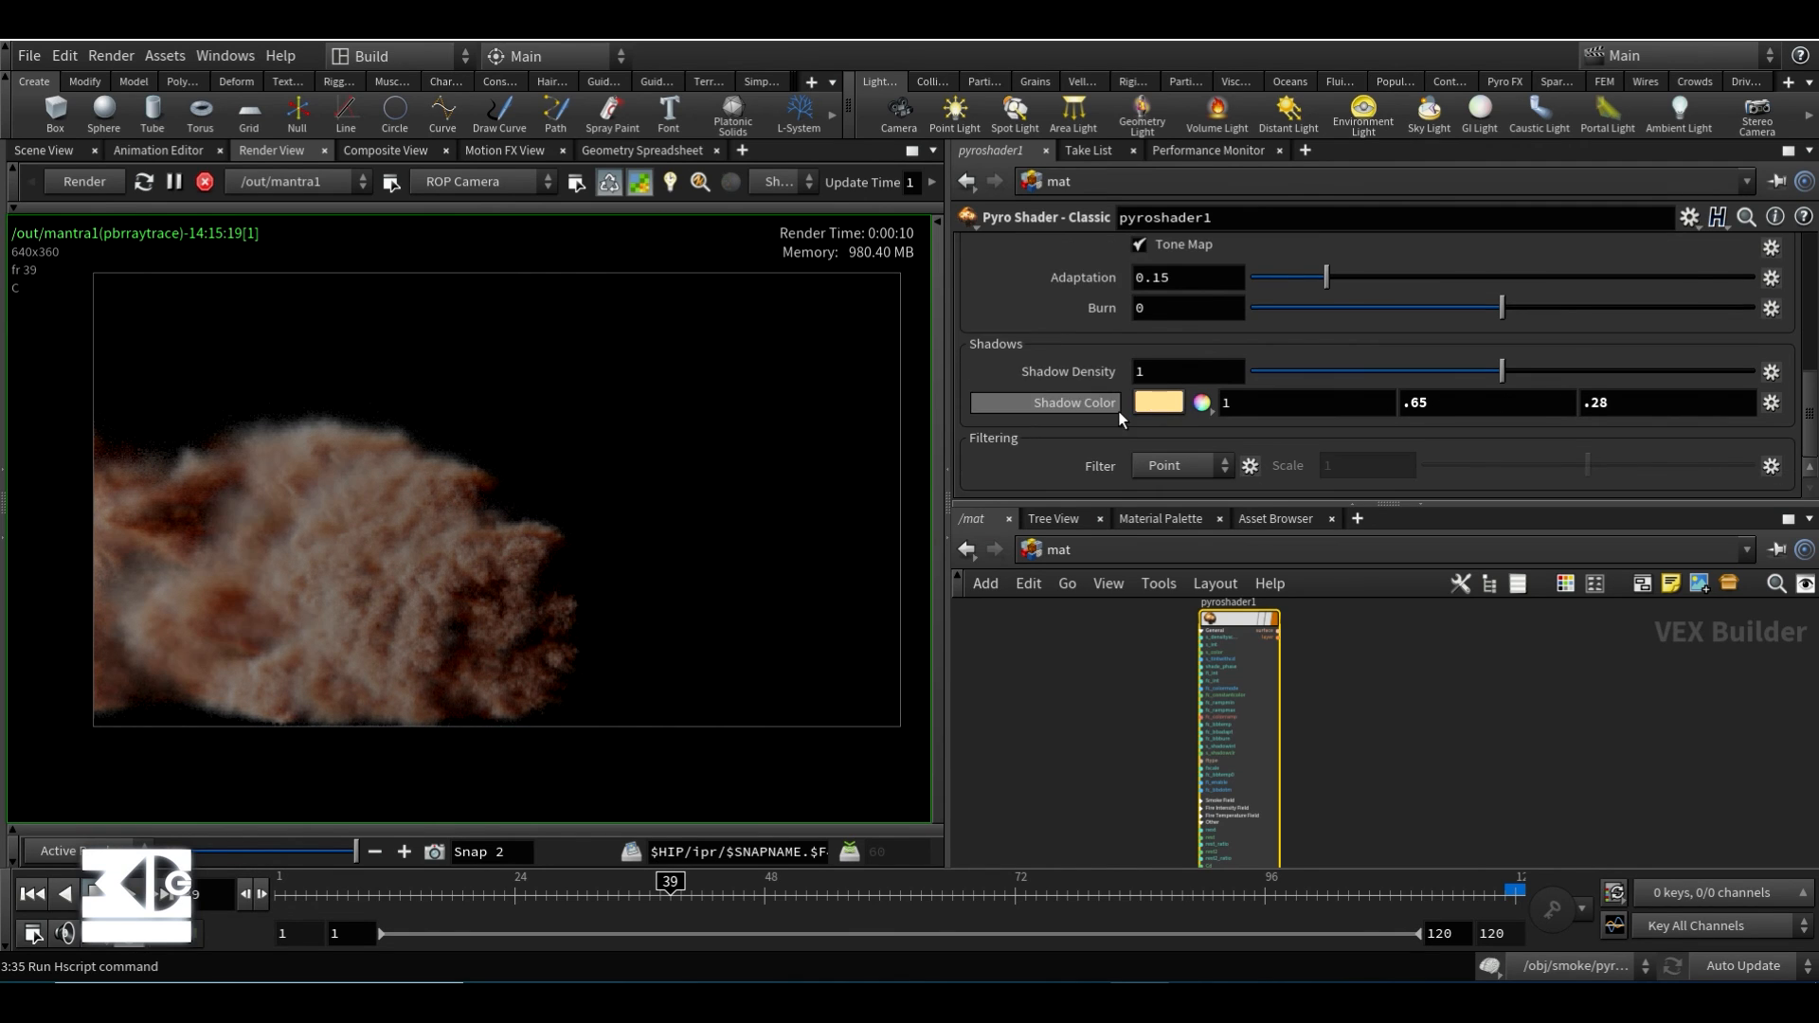
pyautogui.scroll(2, 1042, 395)
pyautogui.scroll(6, 1042, 389)
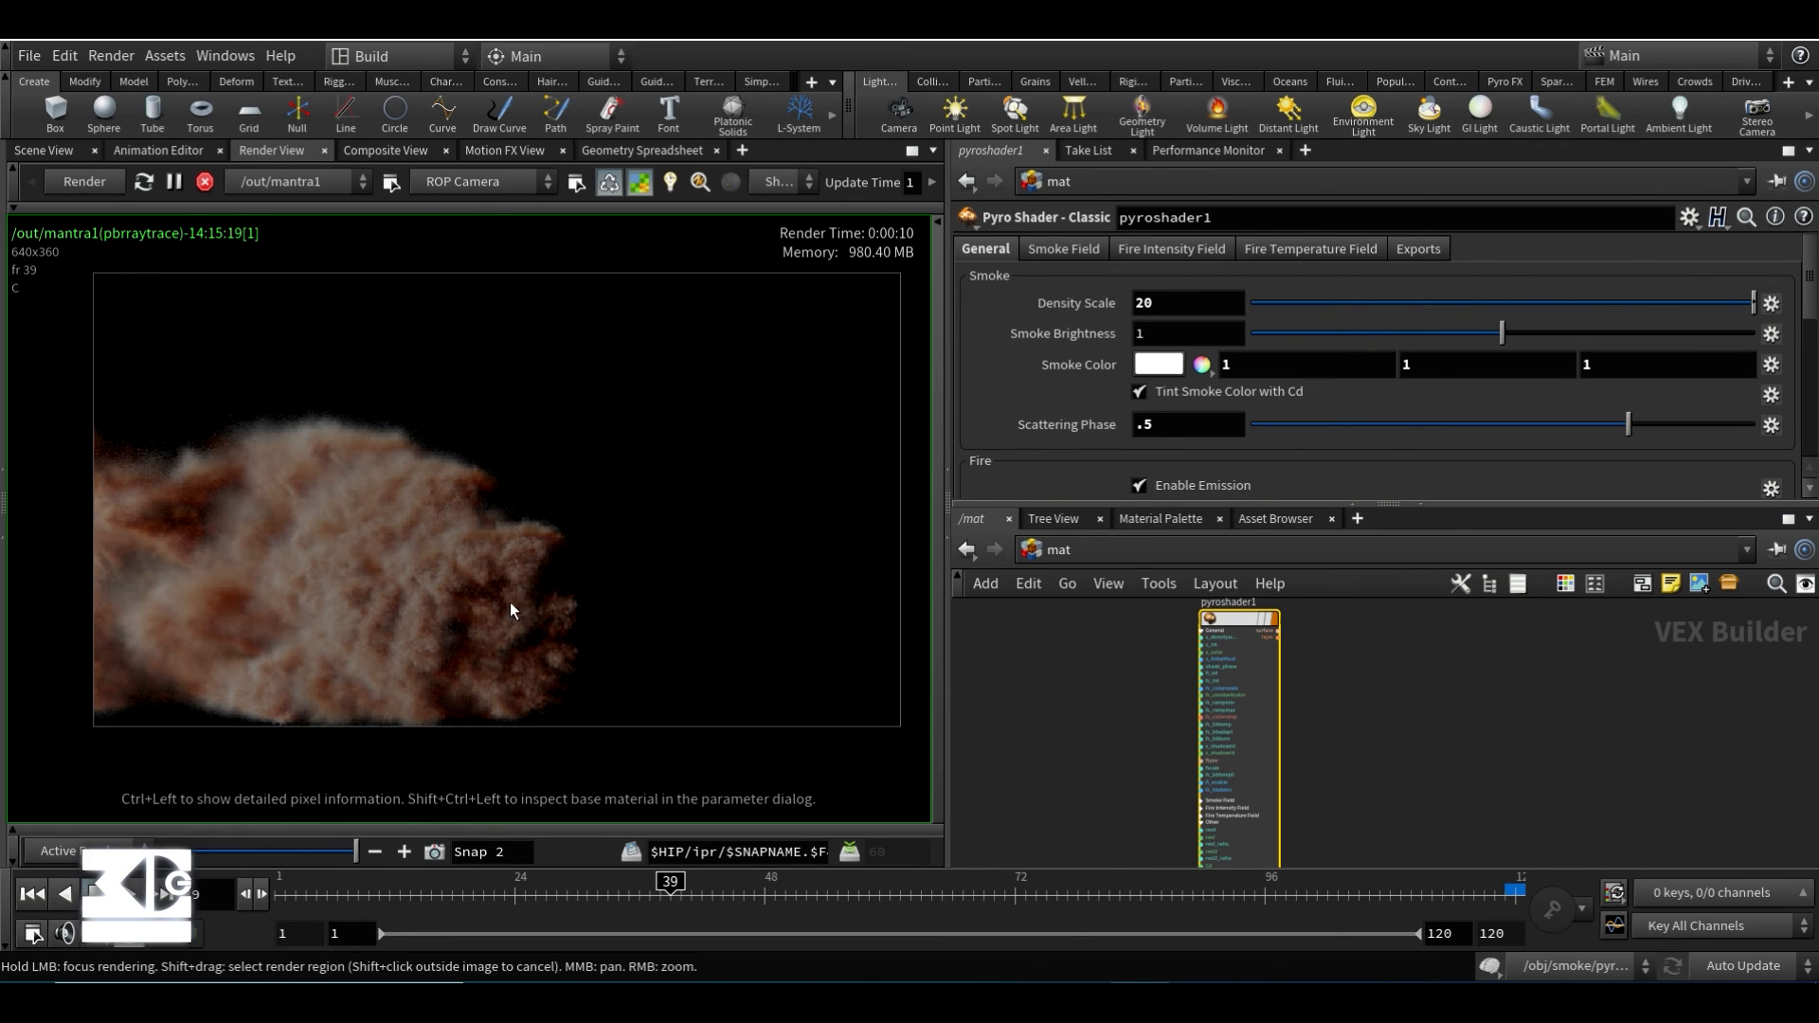
pyautogui.moveTo(328, 850)
pyautogui.mouseDown()
pyautogui.moveTo(235, 852)
pyautogui.moveTo(352, 850)
pyautogui.mouseUp()
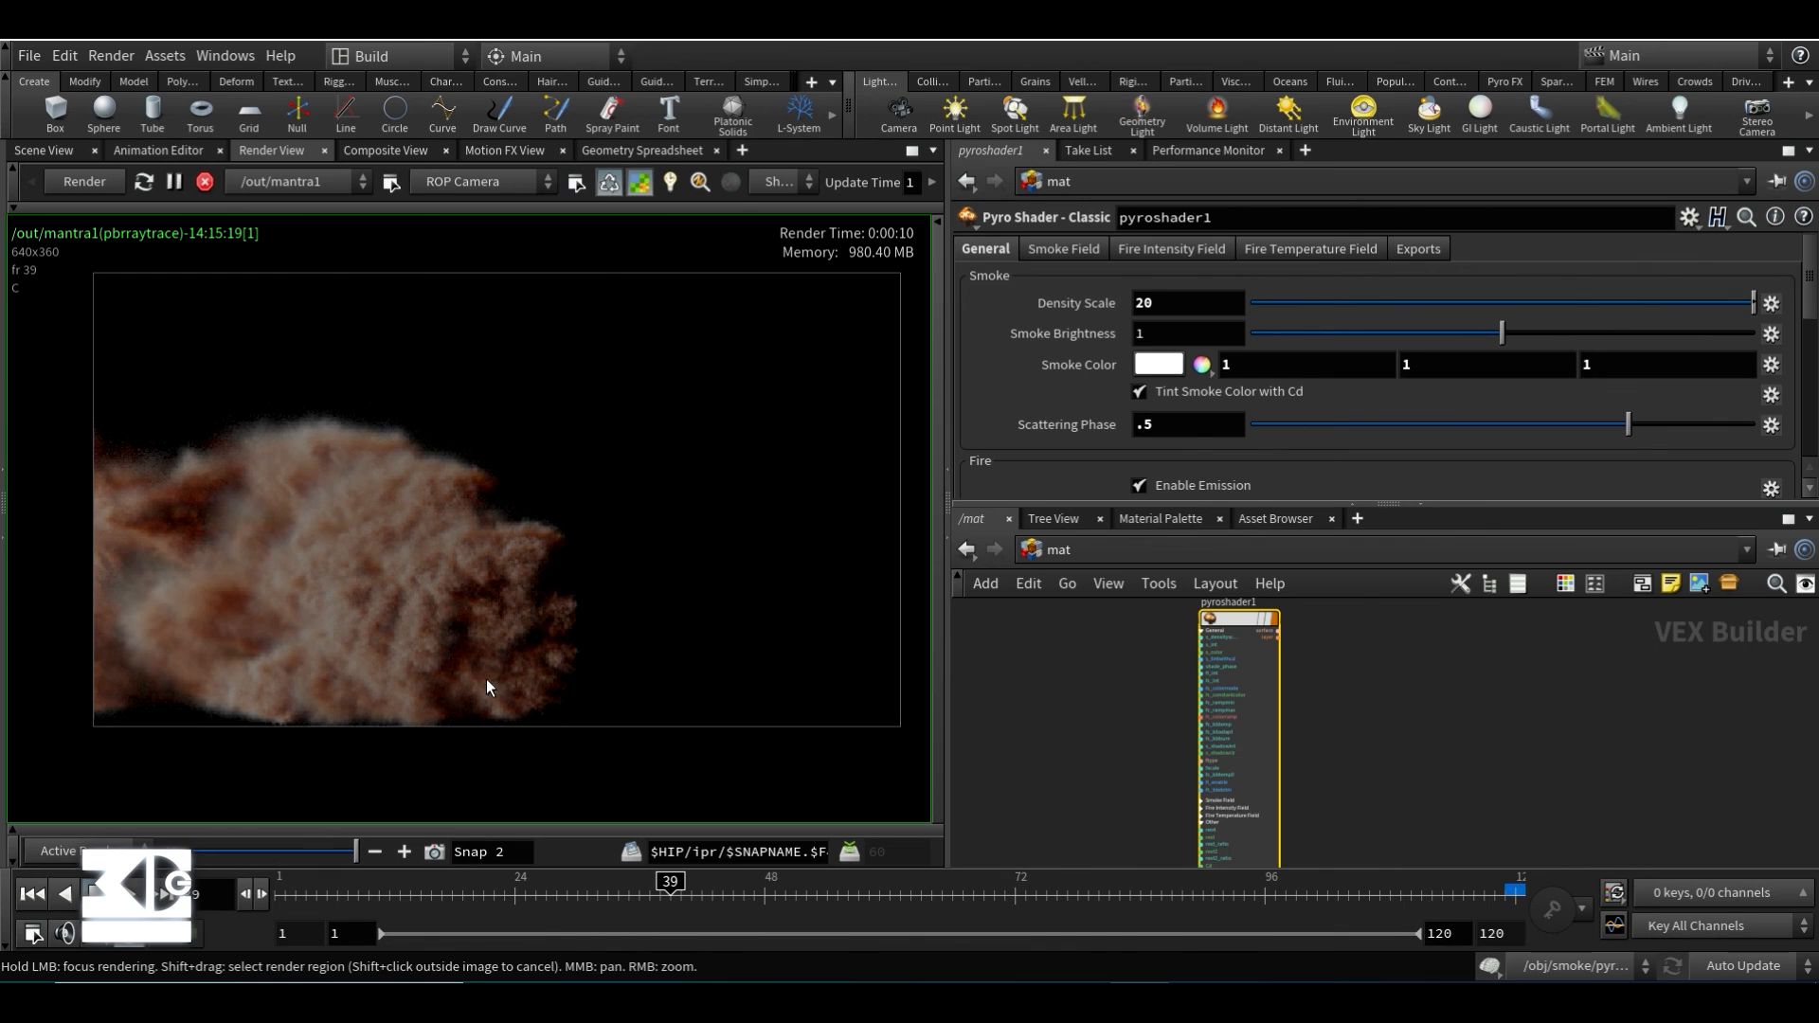
pyautogui.click(204, 182)
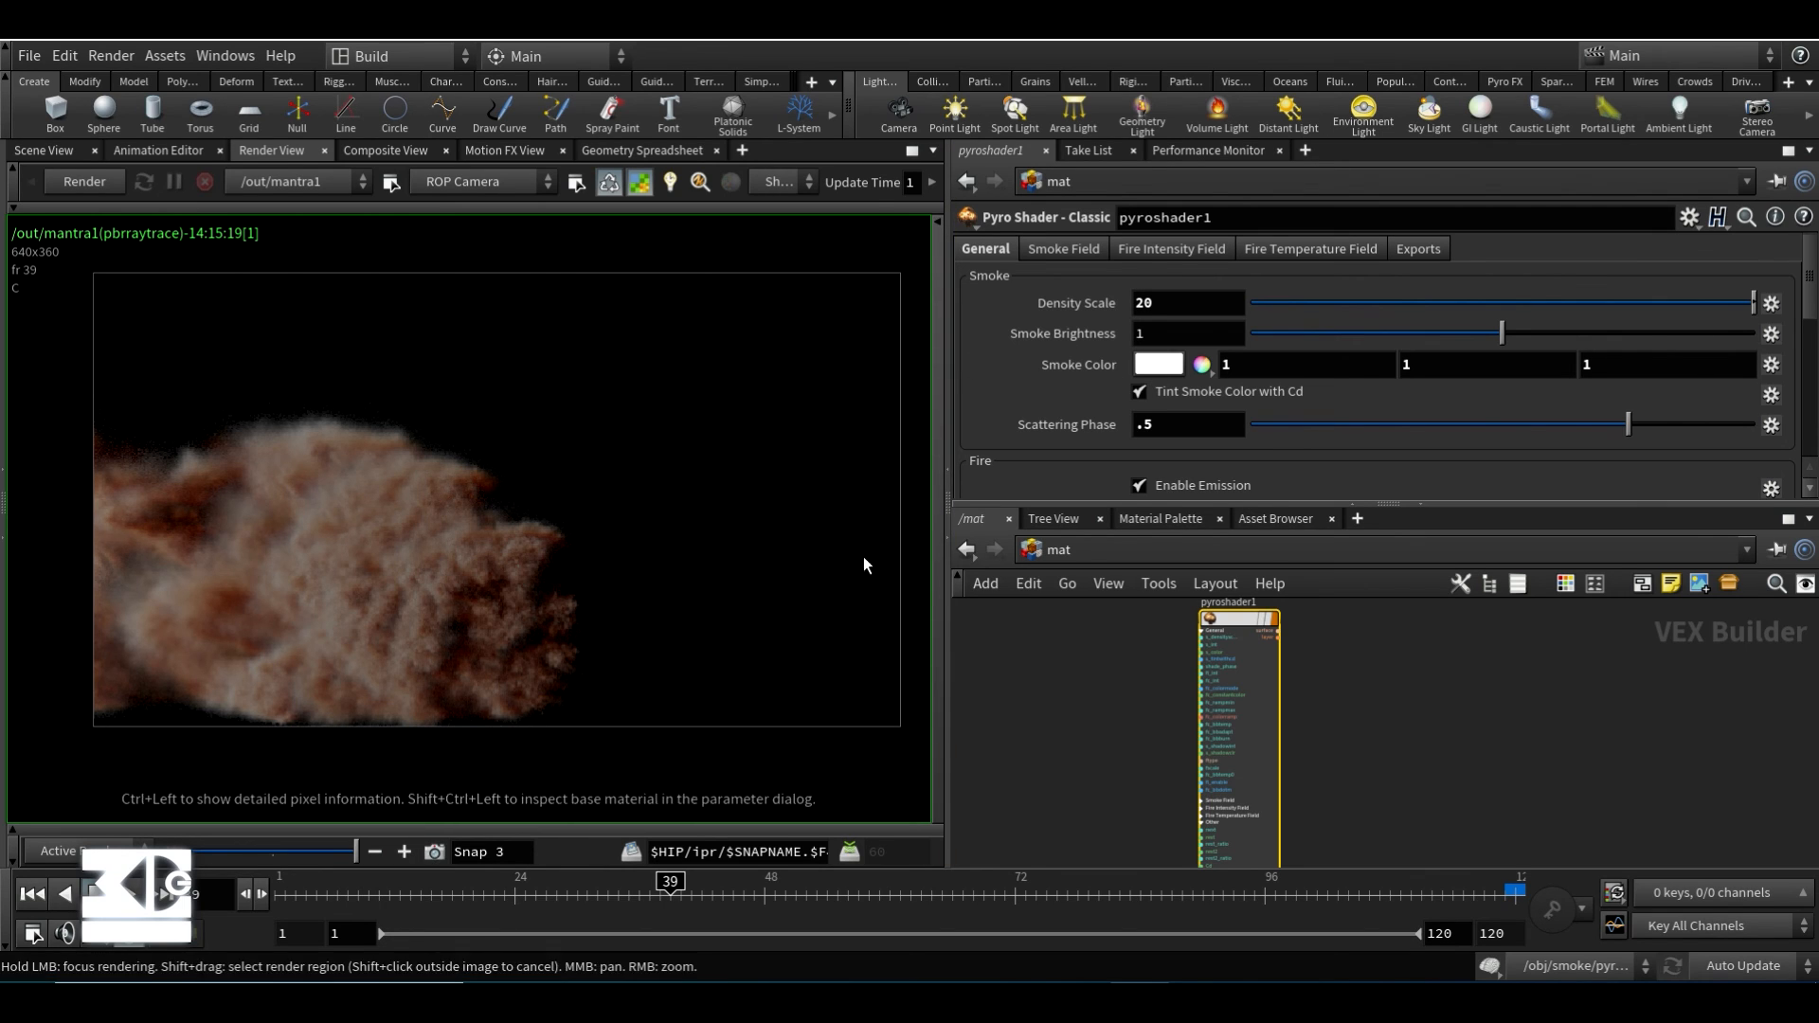
# - Add a Light node to the obj network and place it below the smoke node
pyautogui.click(43, 151)
pyautogui.click(1049, 547)
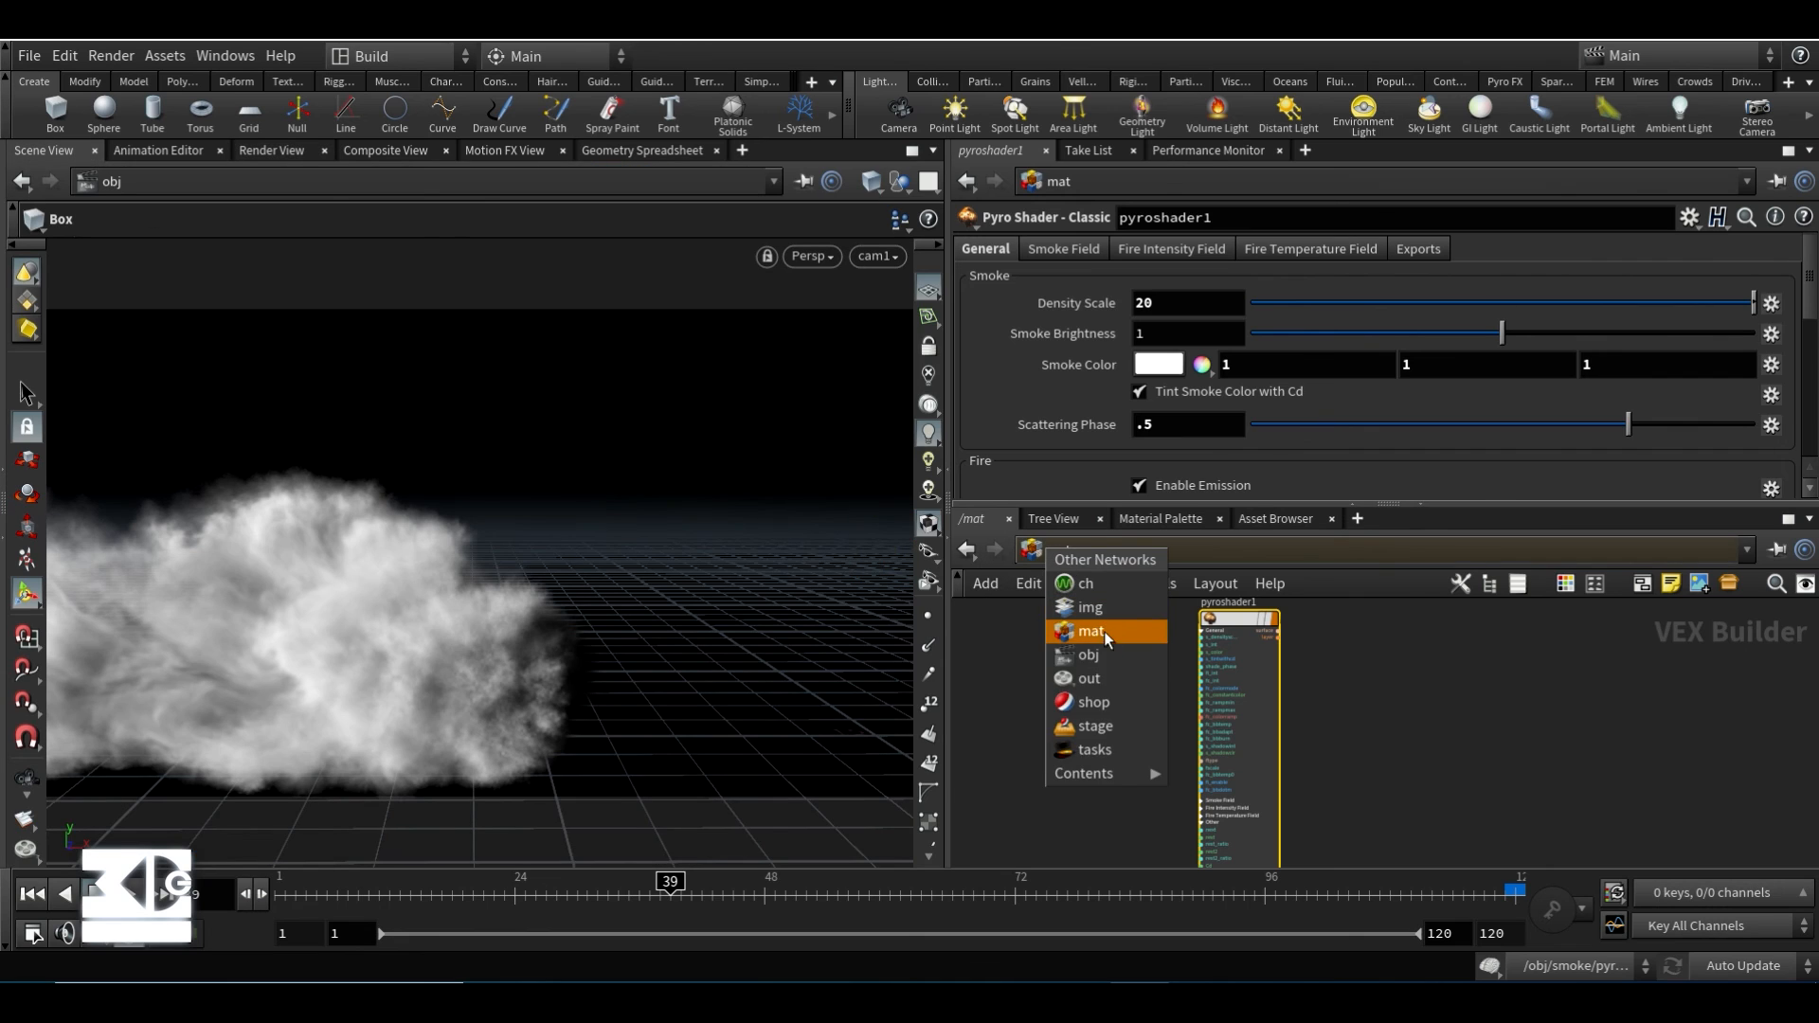
pyautogui.click(1104, 631)
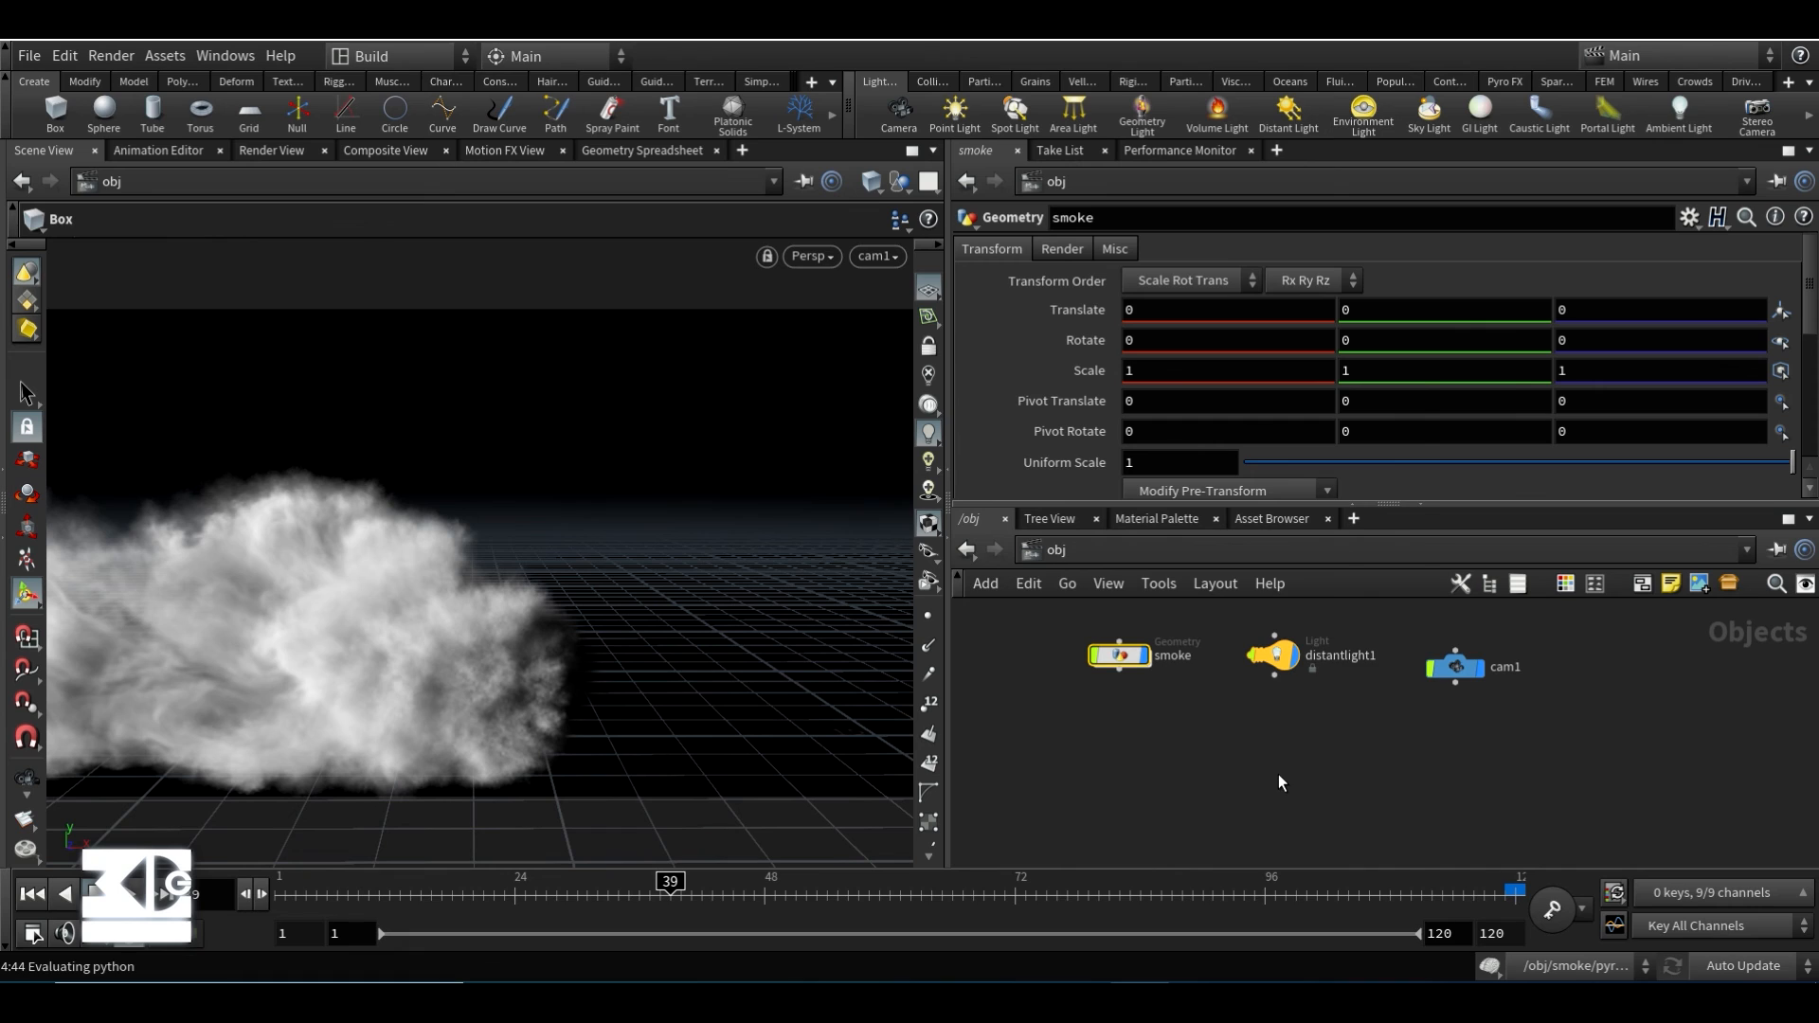
pyautogui.press('Tab')
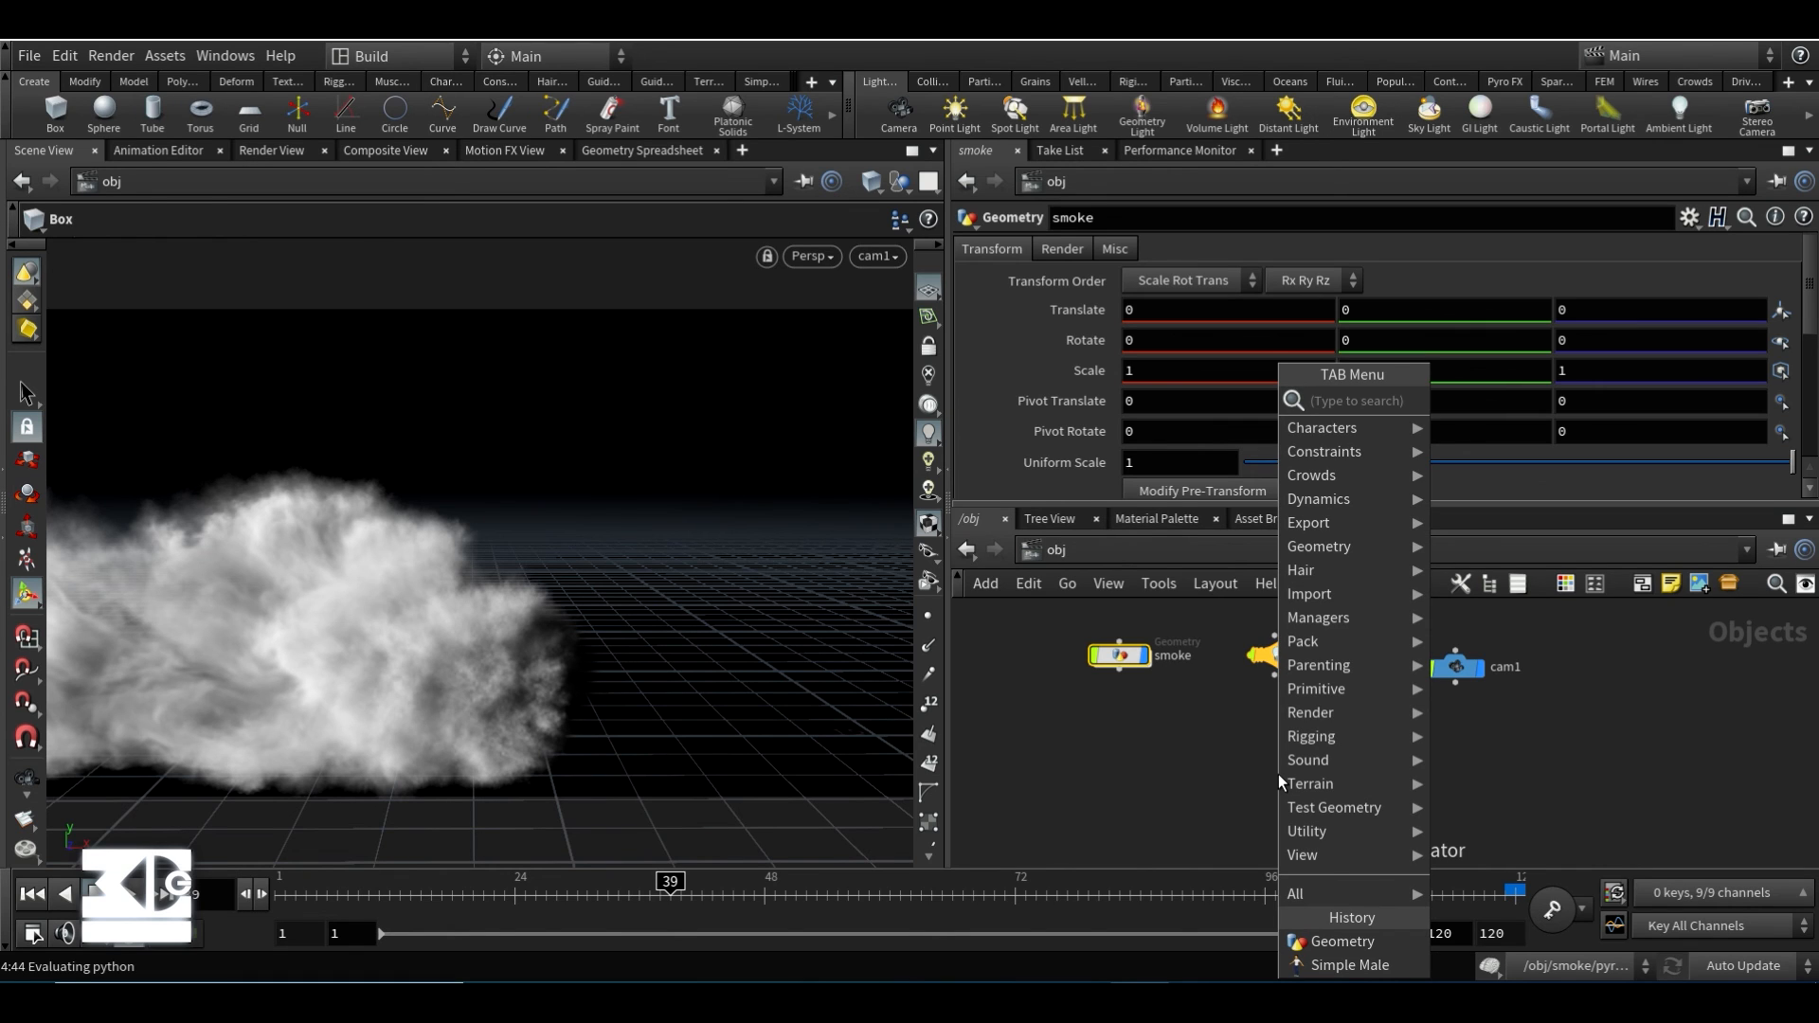
pyautogui.write('po')
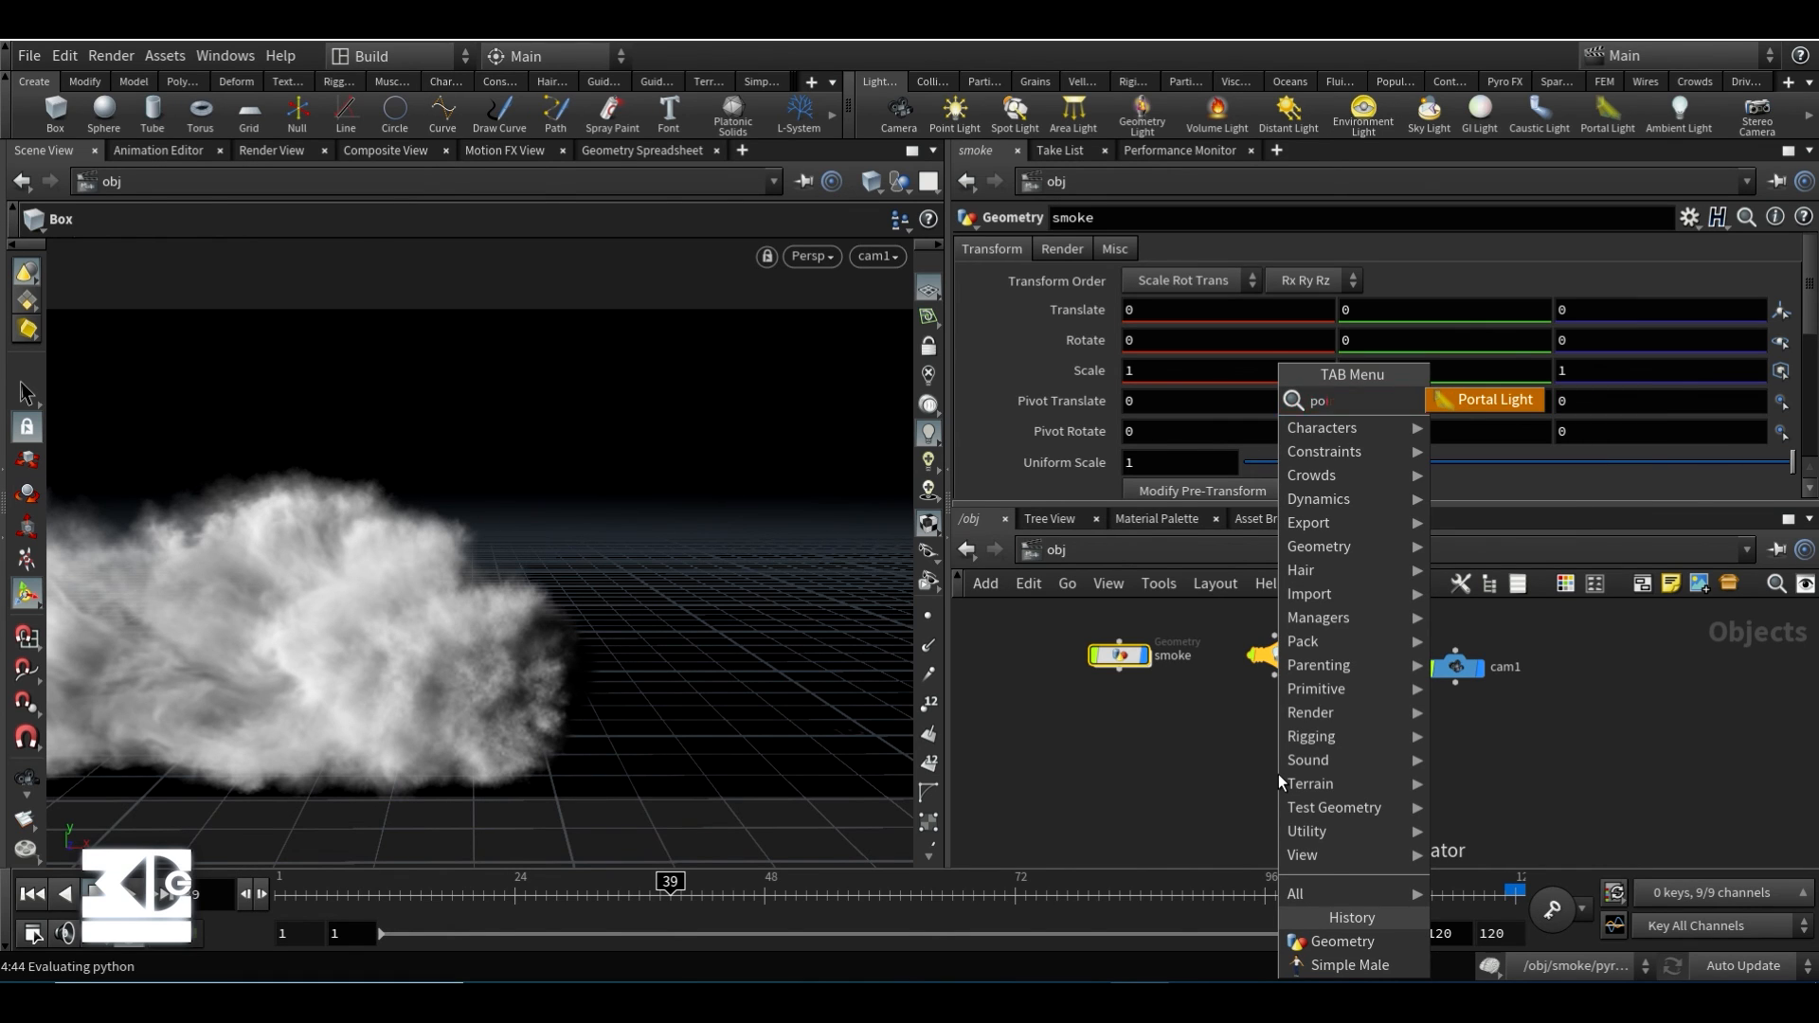
pyautogui.press('BackSpace')
pyautogui.press('BackSpace')
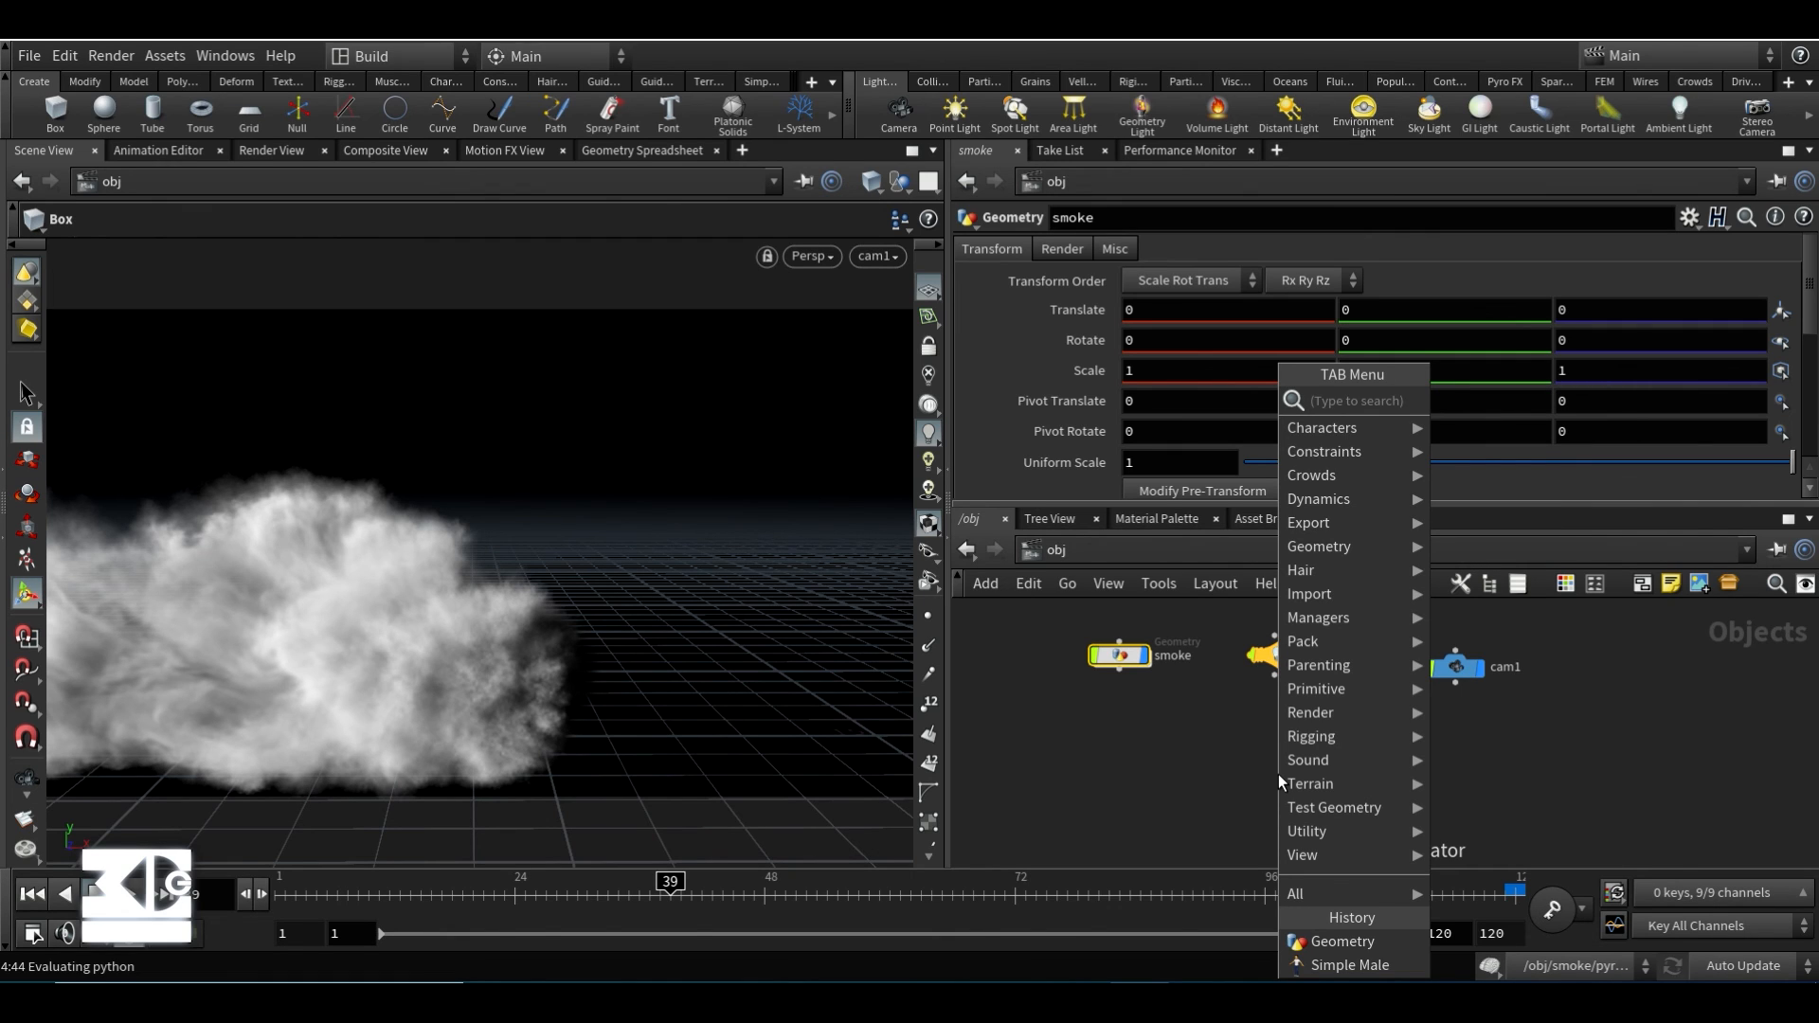
pyautogui.write('hi')
pyautogui.press('BackSpace')
pyautogui.press('BackSpace')
pyautogui.write('li')
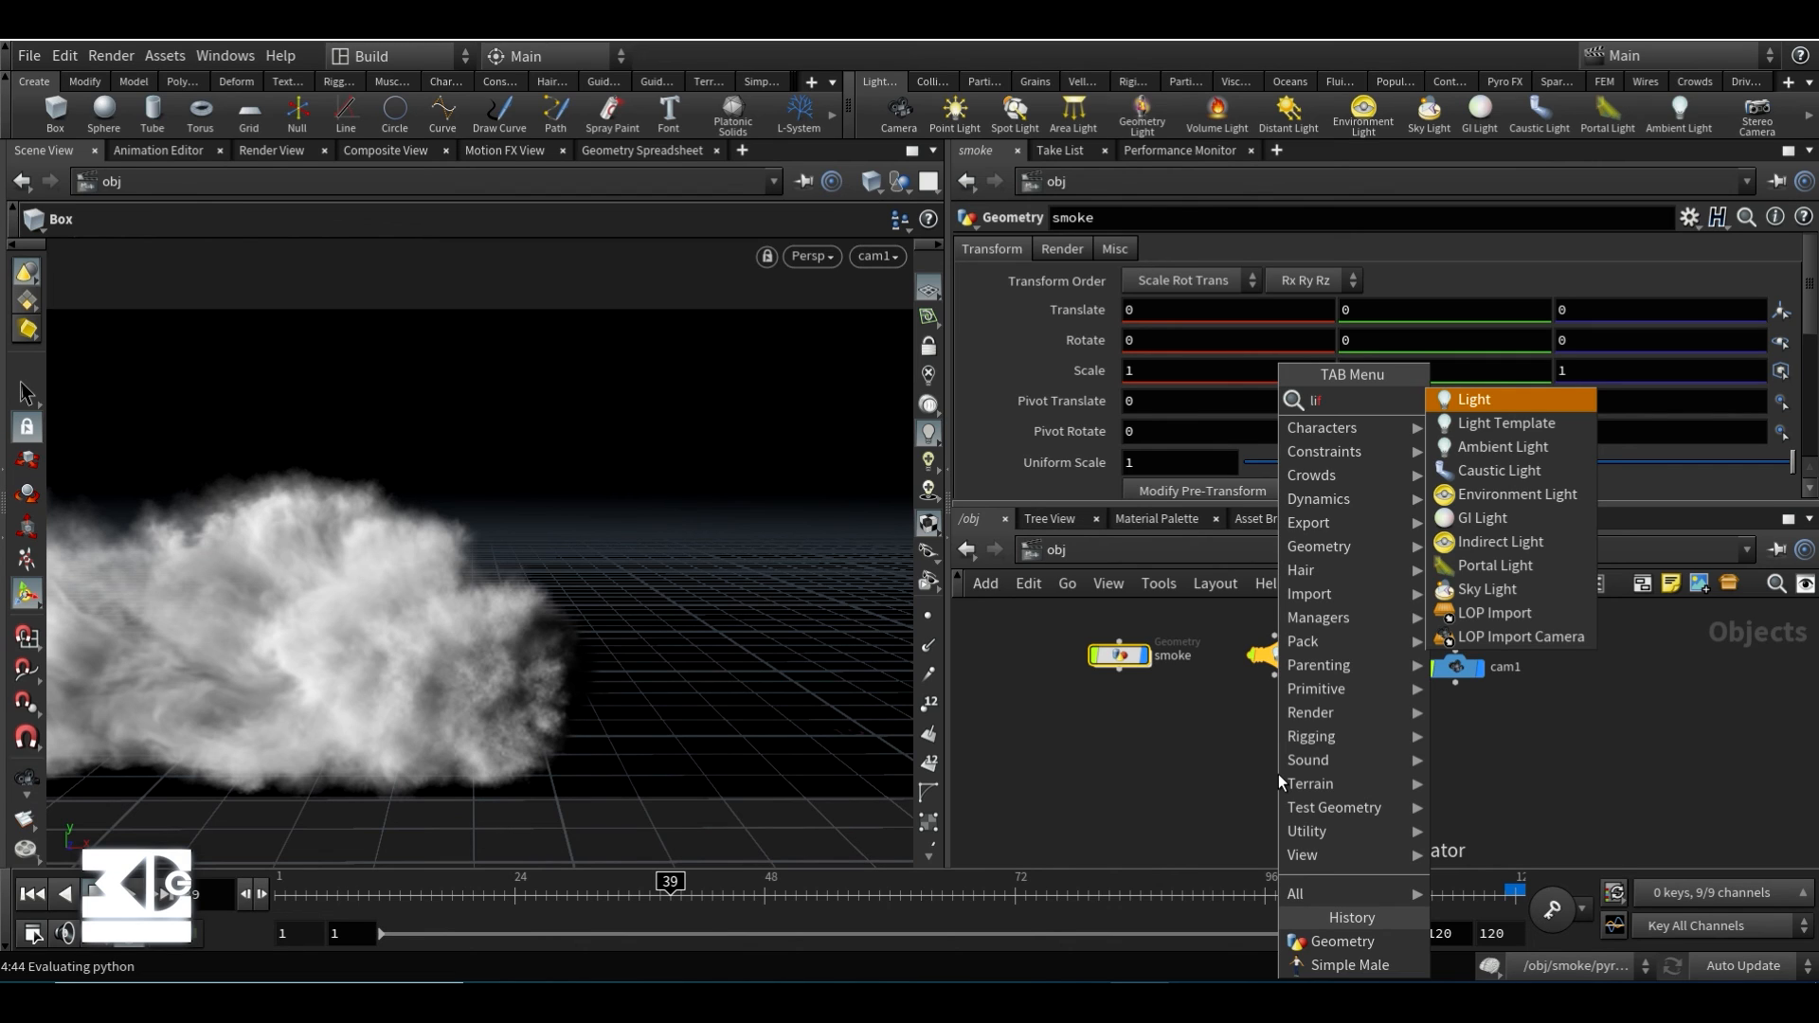
pyautogui.press('Return')
pyautogui.click(1108, 753)
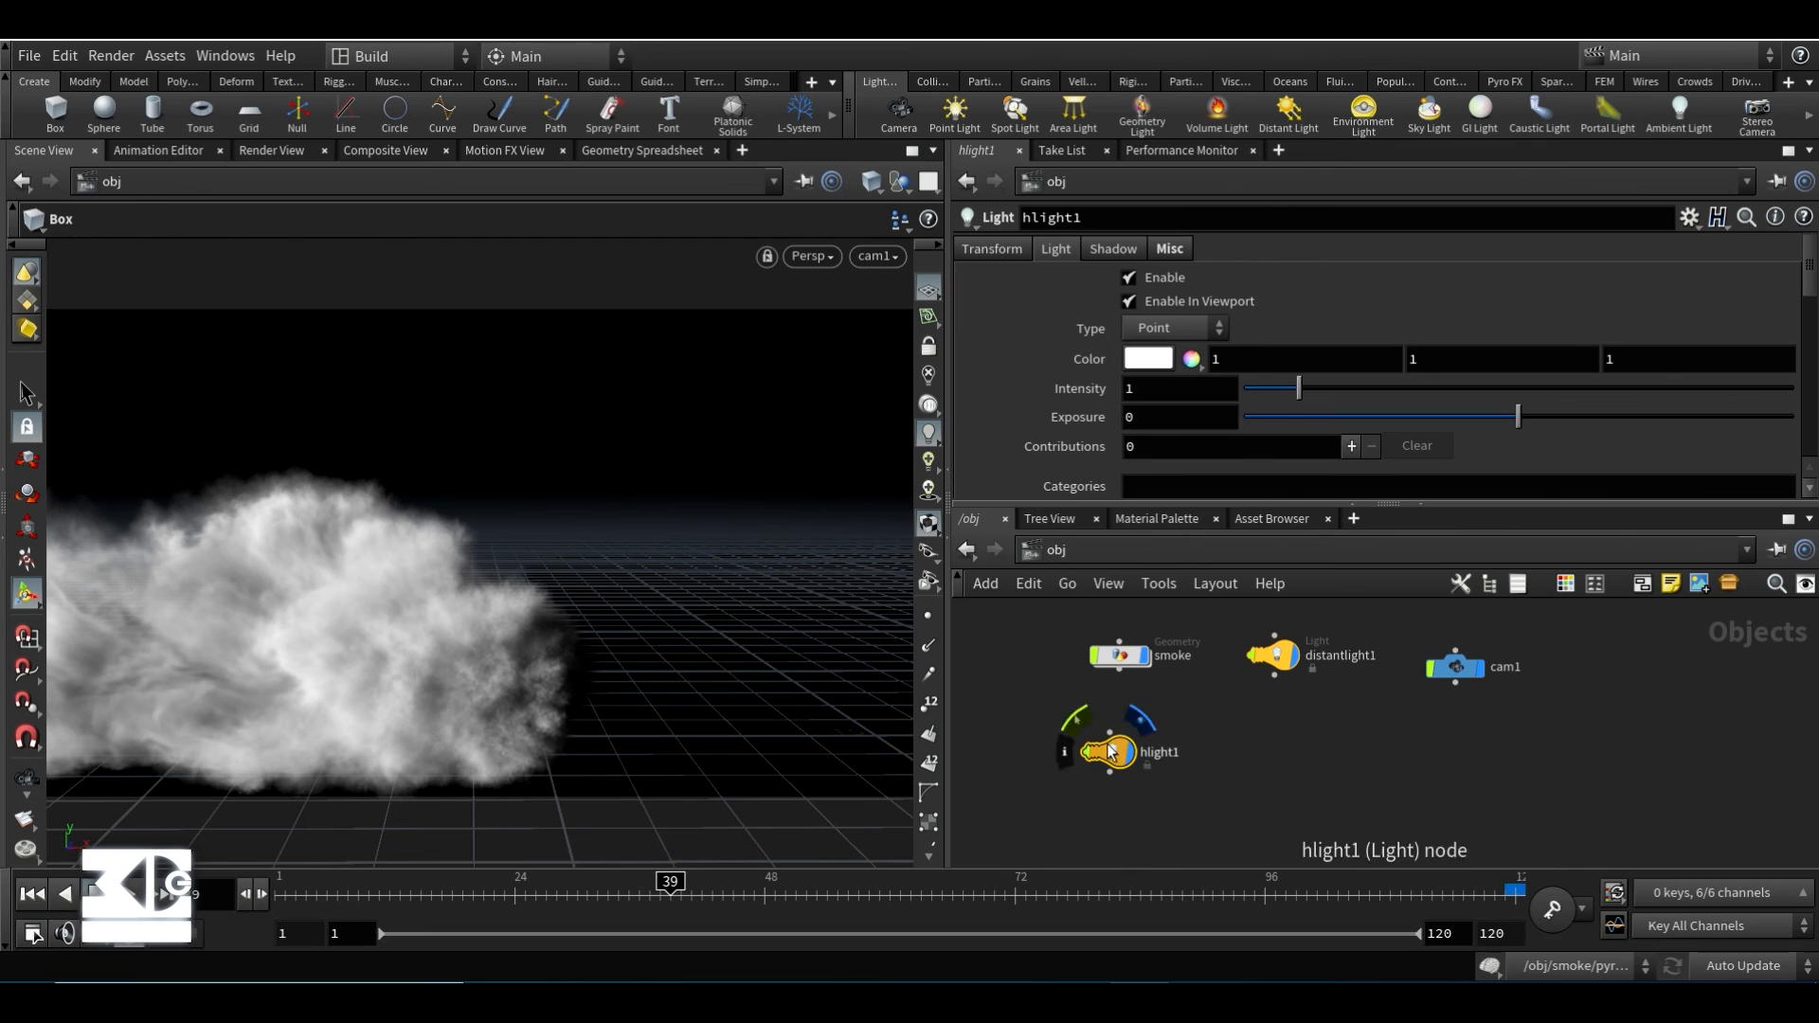
pyautogui.press('q')
pyautogui.click(720, 682)
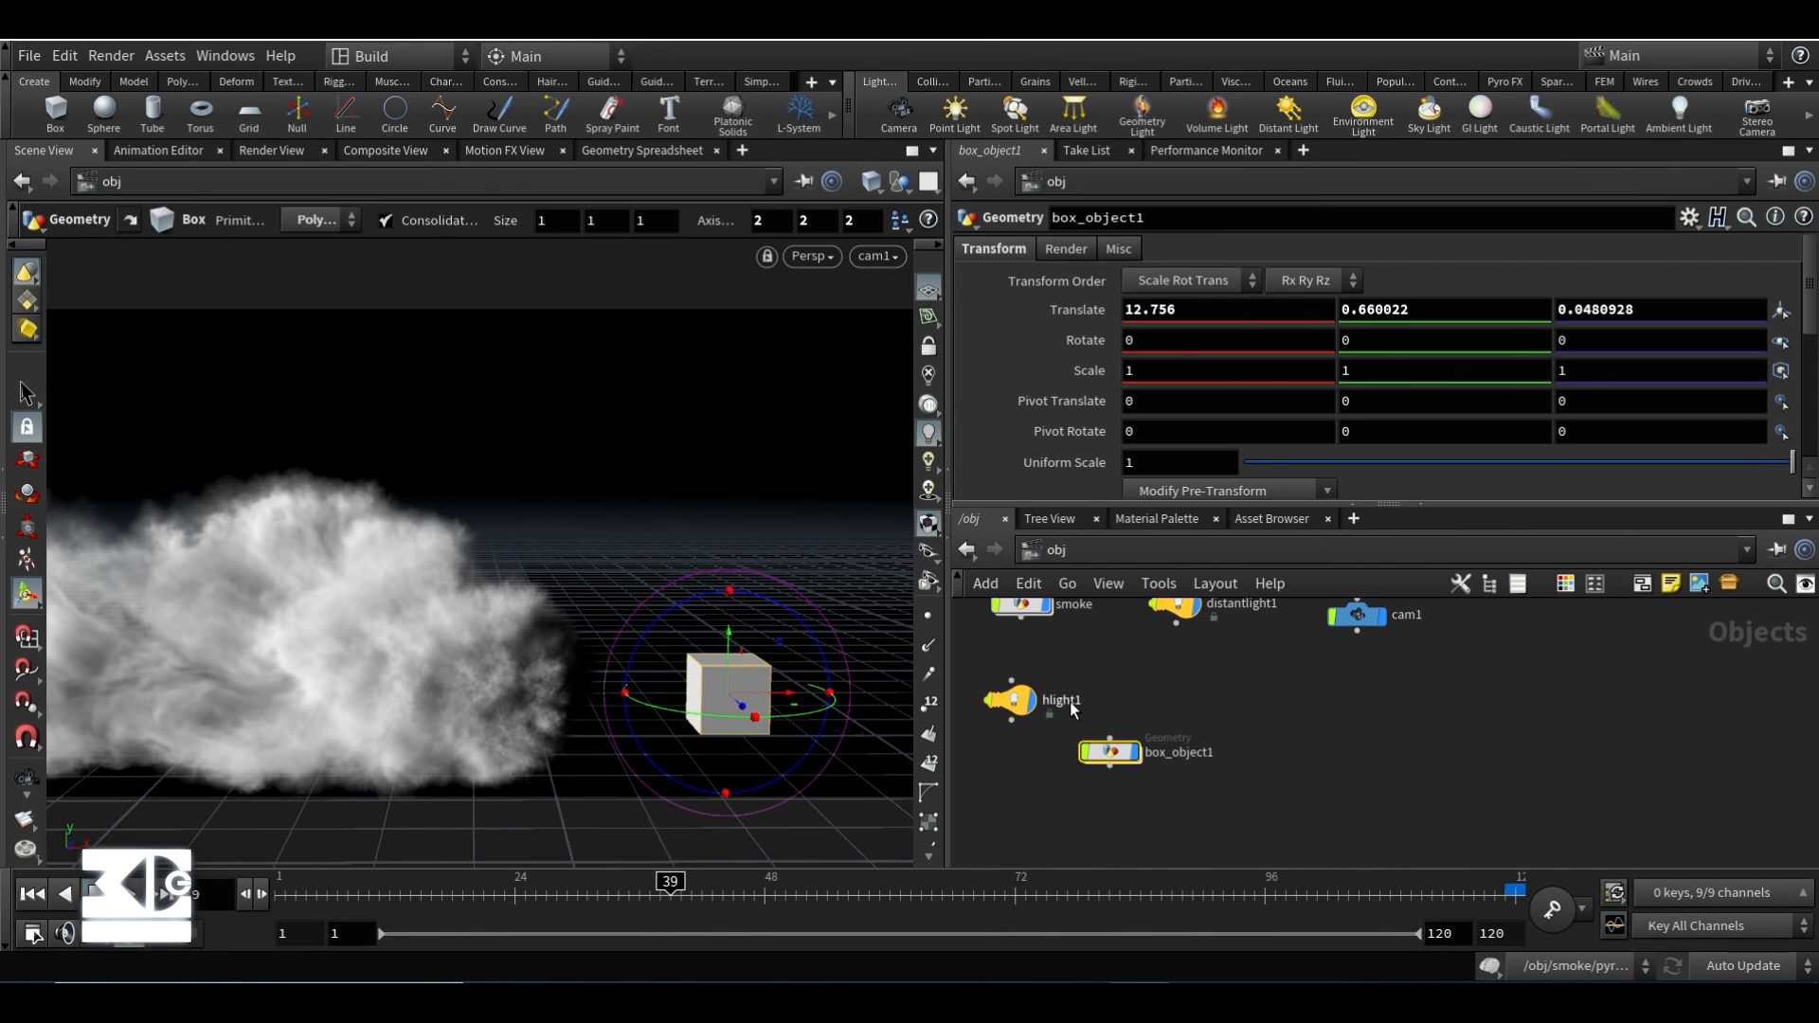
pyautogui.moveTo(1307, 702); pyautogui.dragTo(1088, 804)
pyautogui.press('Delete')
# - Move the point light hlight1 from the origin to a spot above and behind the smoke
pyautogui.click(1010, 711)
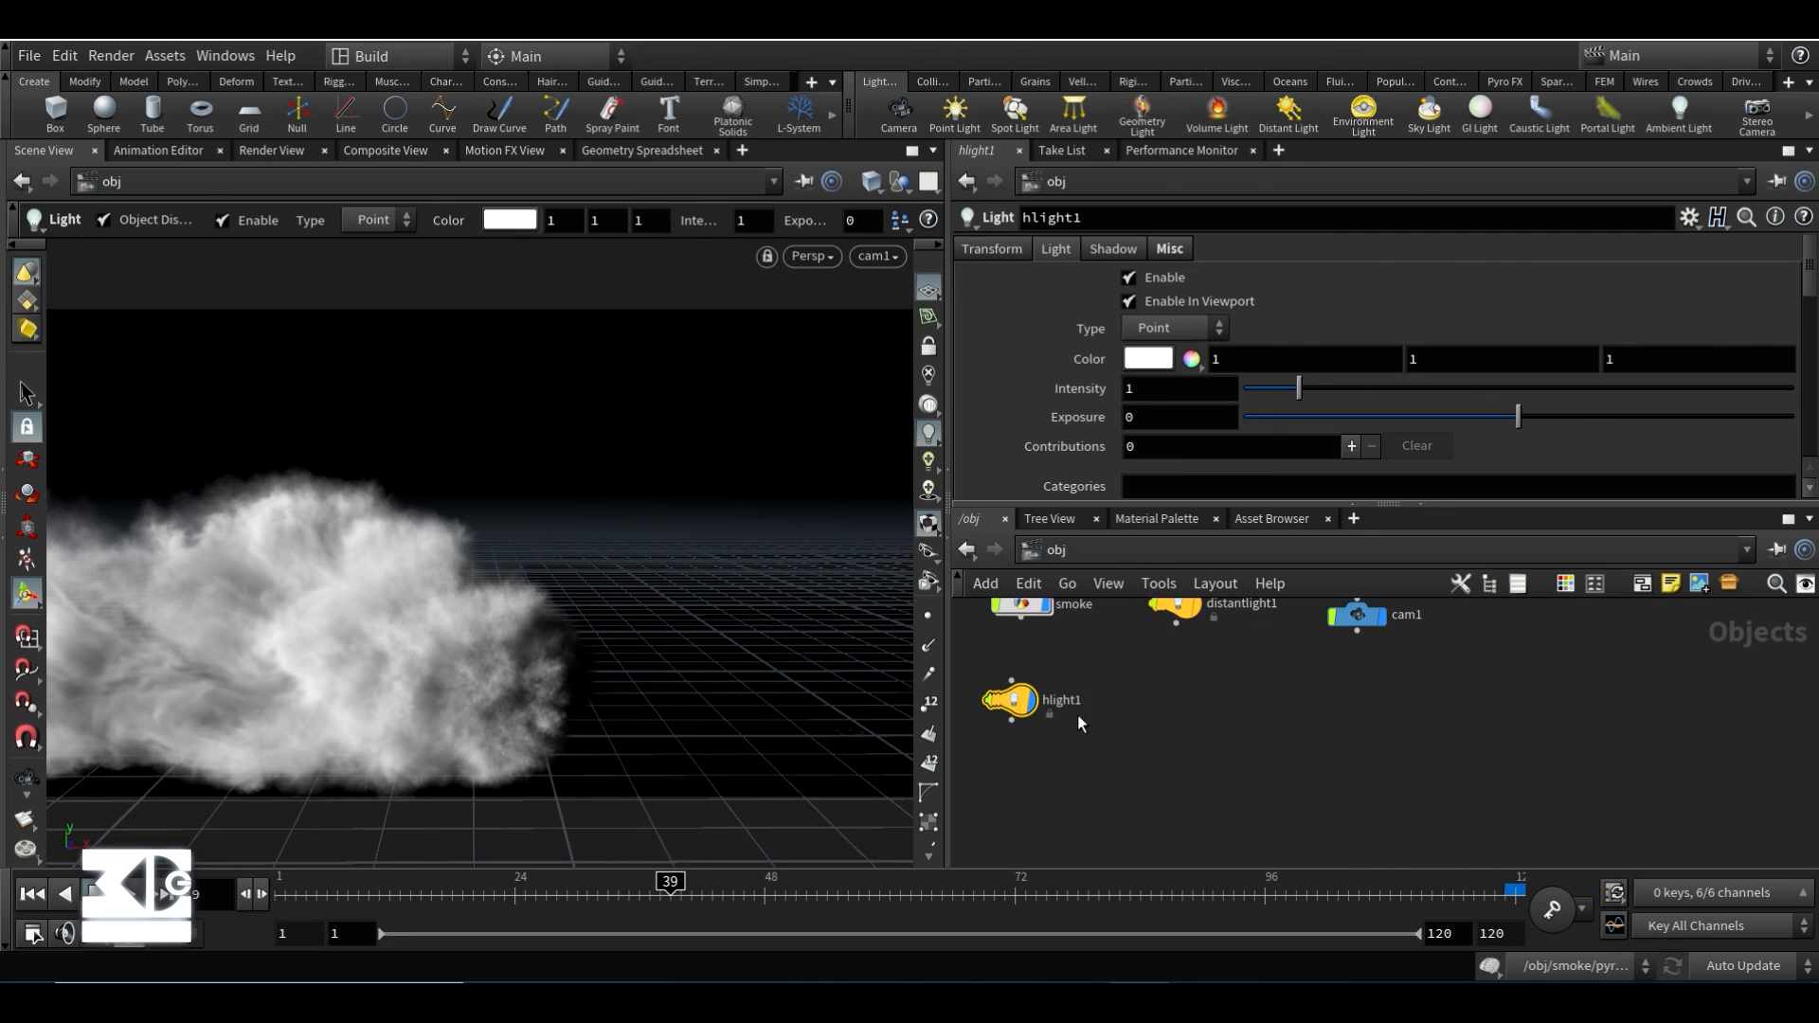
pyautogui.moveTo(1140, 670); pyautogui.dragTo(1188, 740, button='middle')
pyautogui.click(1062, 770)
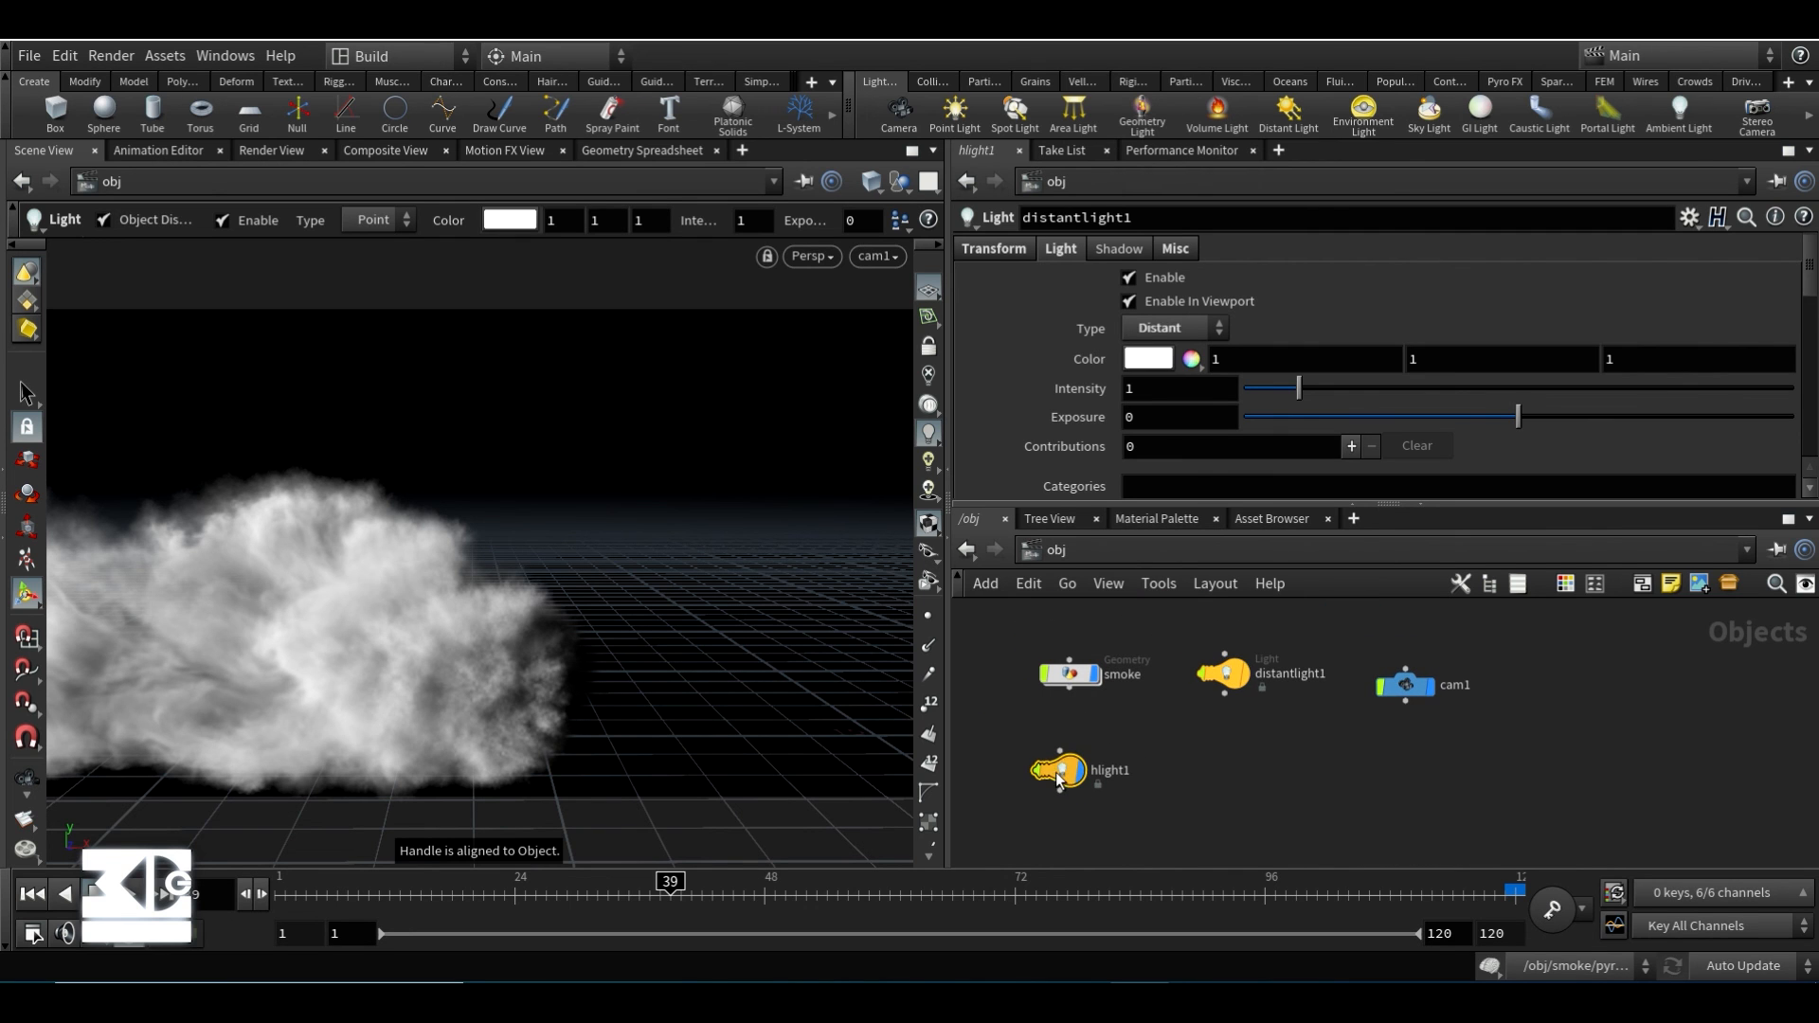
pyautogui.keyDown('alt'); pyautogui.moveTo(683, 386); pyautogui.dragTo(463, 492, button='right'); pyautogui.keyUp('alt')
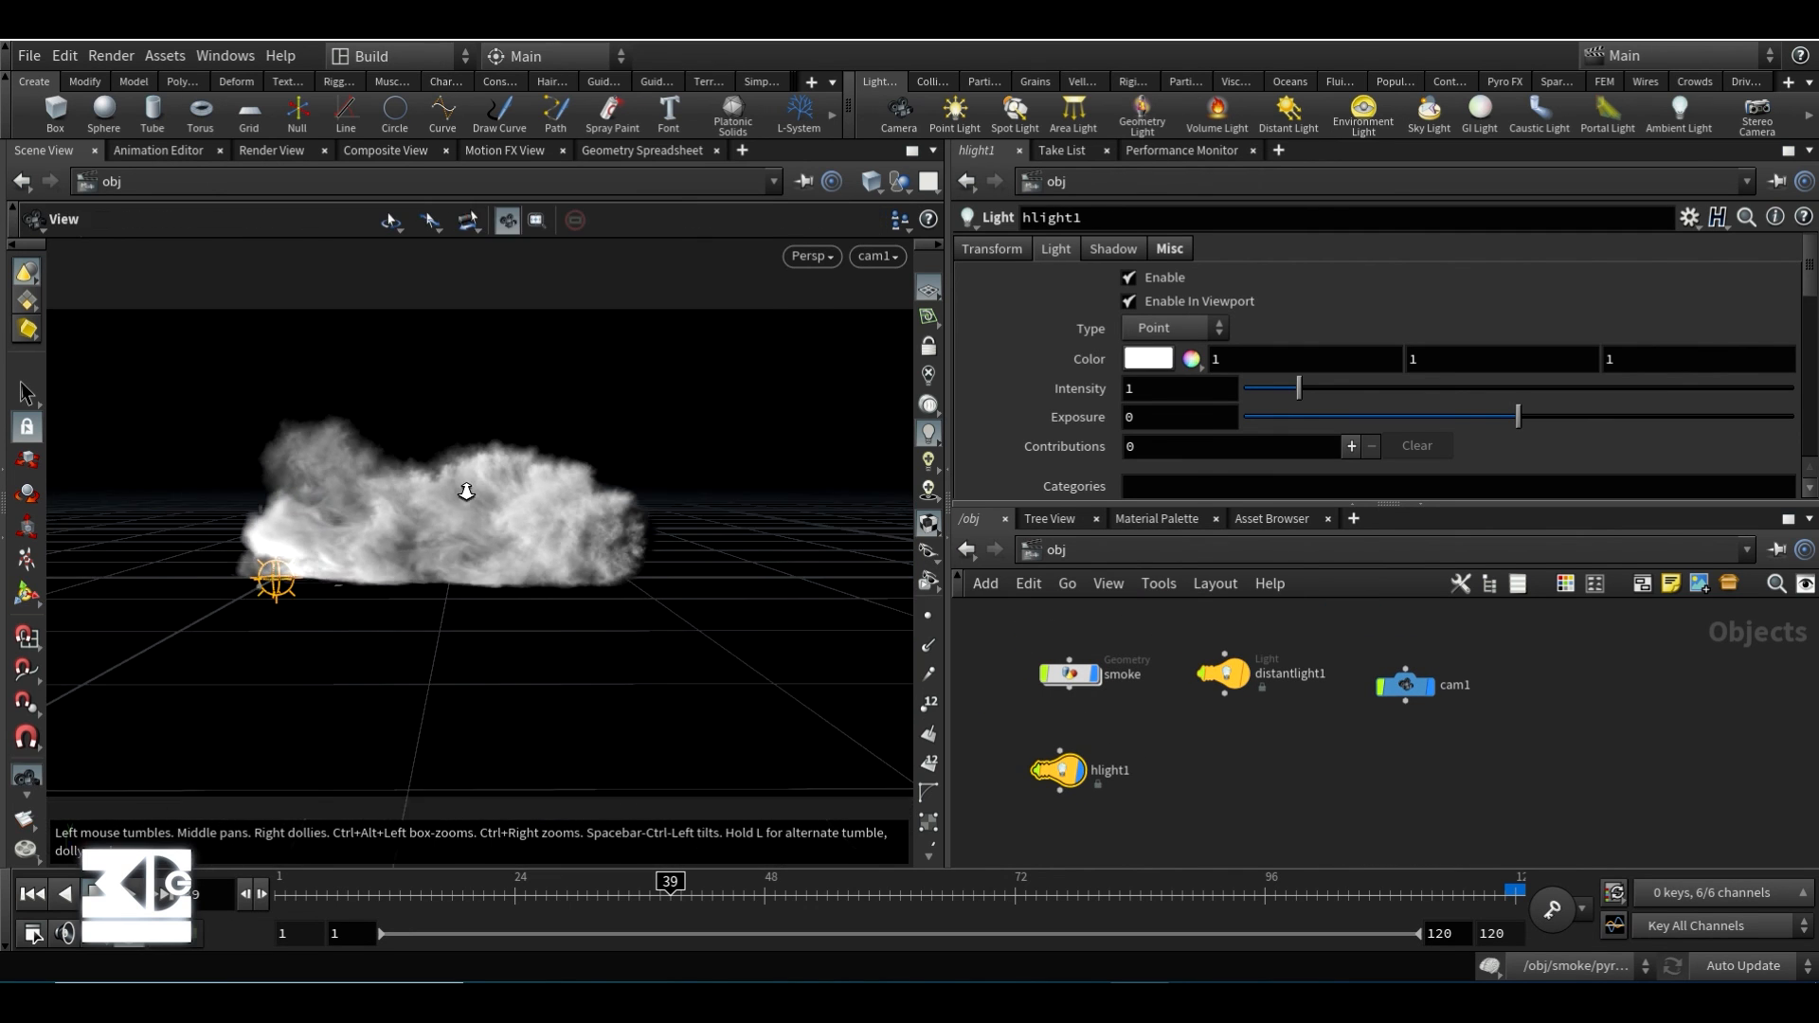
pyautogui.moveTo(271, 491); pyautogui.dragTo(339, 500)
pyautogui.moveTo(324, 383); pyautogui.dragTo(810, 367)
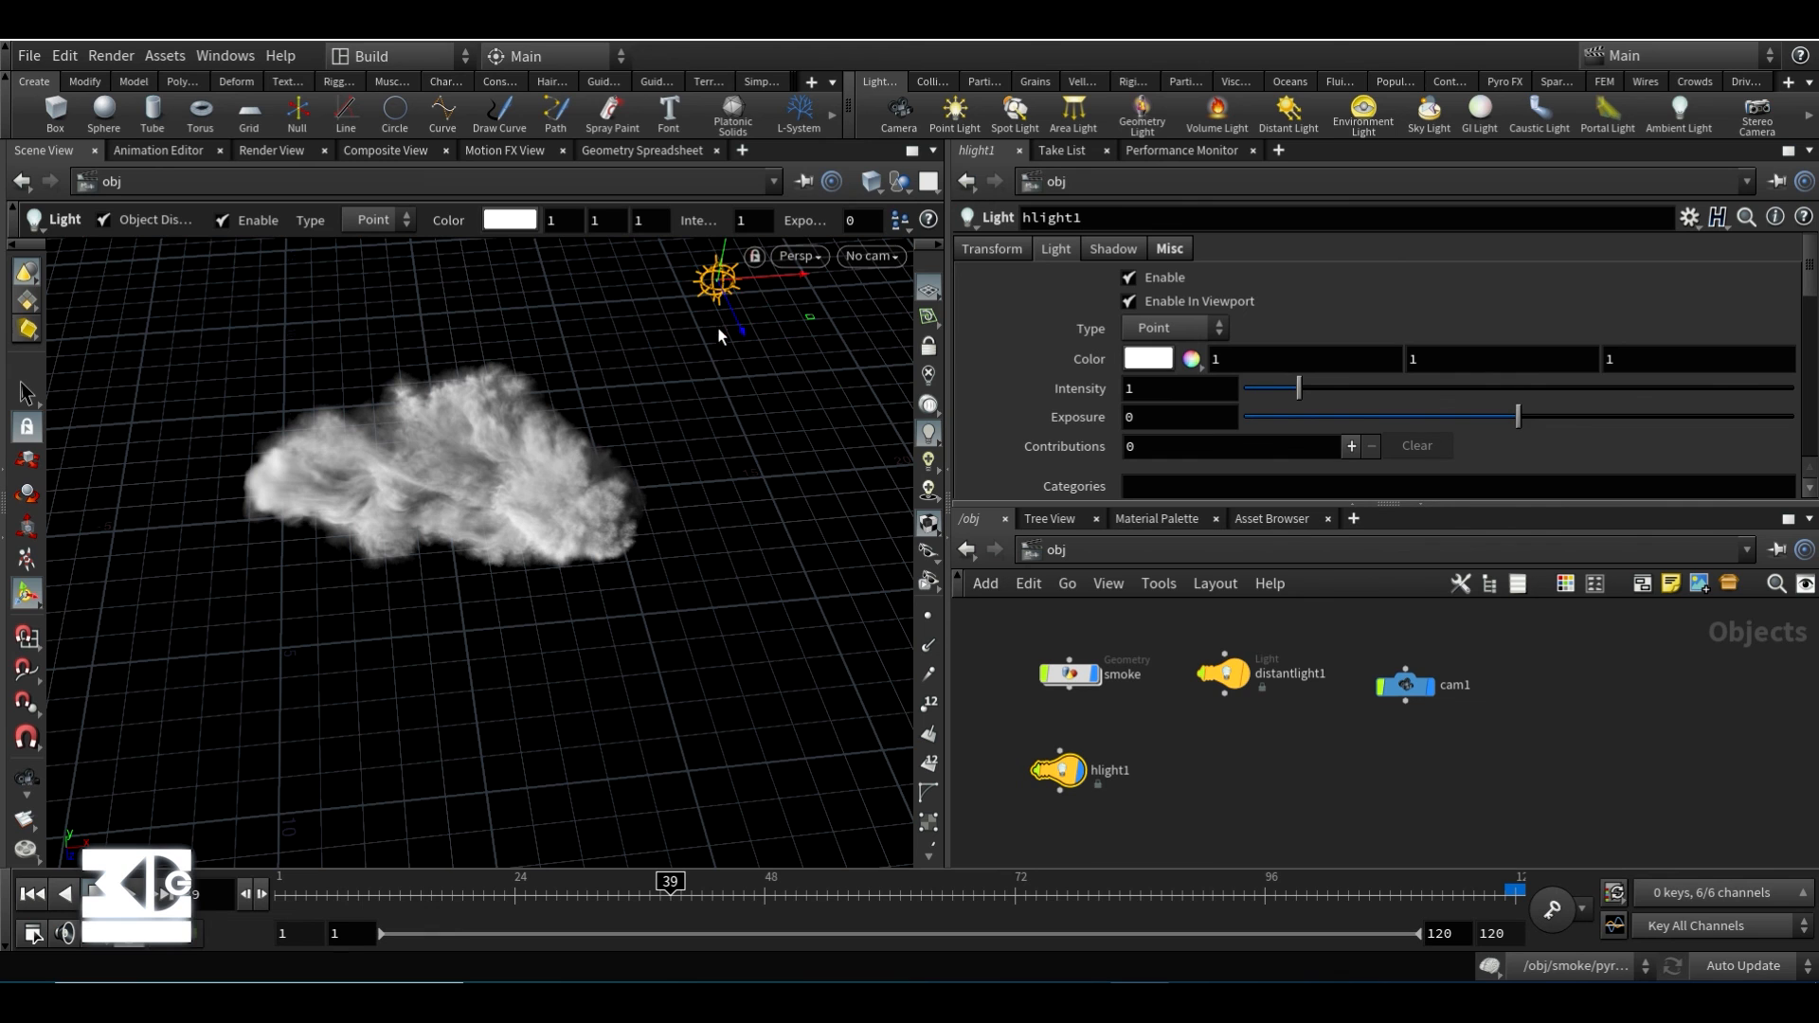
# - Disable distantlight1
pyautogui.click(1245, 671)
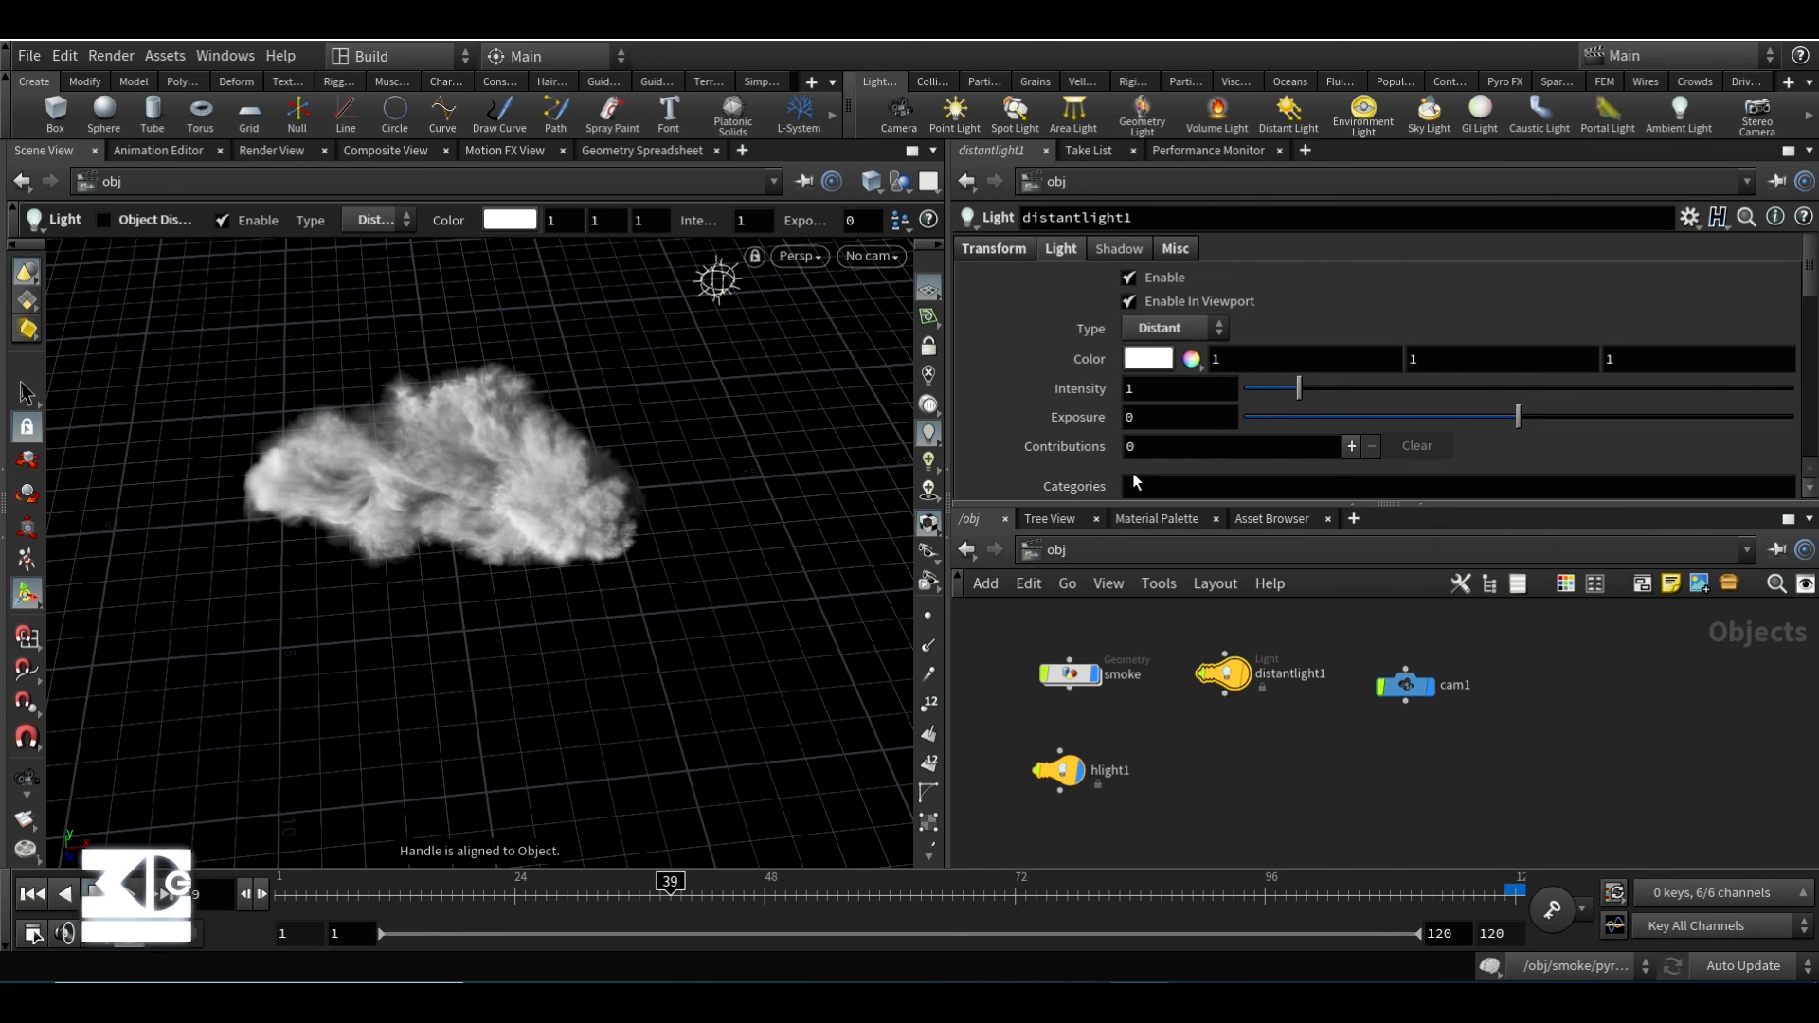
pyautogui.click(1127, 278)
pyautogui.keyDown('alt'); pyautogui.moveTo(690, 442); pyautogui.dragTo(704, 357); pyautogui.keyUp('alt')
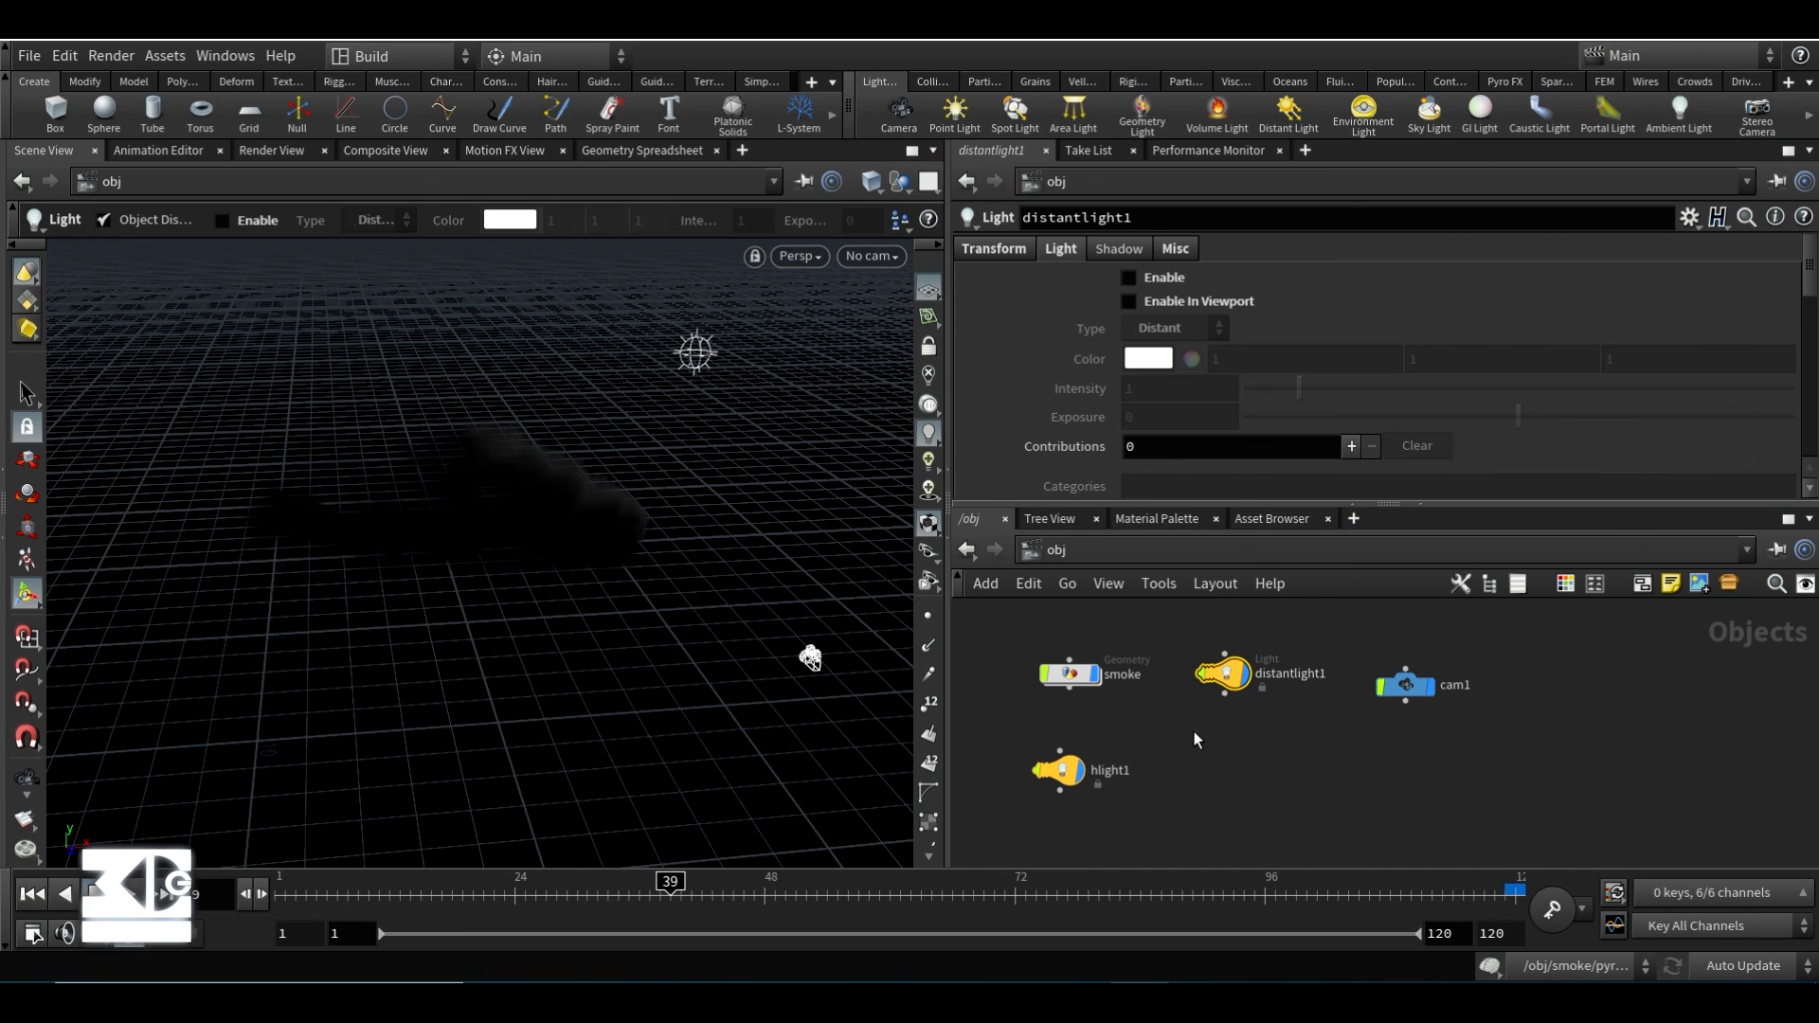
# - Lower hlight1 slightly so it sits just above the middle of the smoke
pyautogui.click(1058, 769)
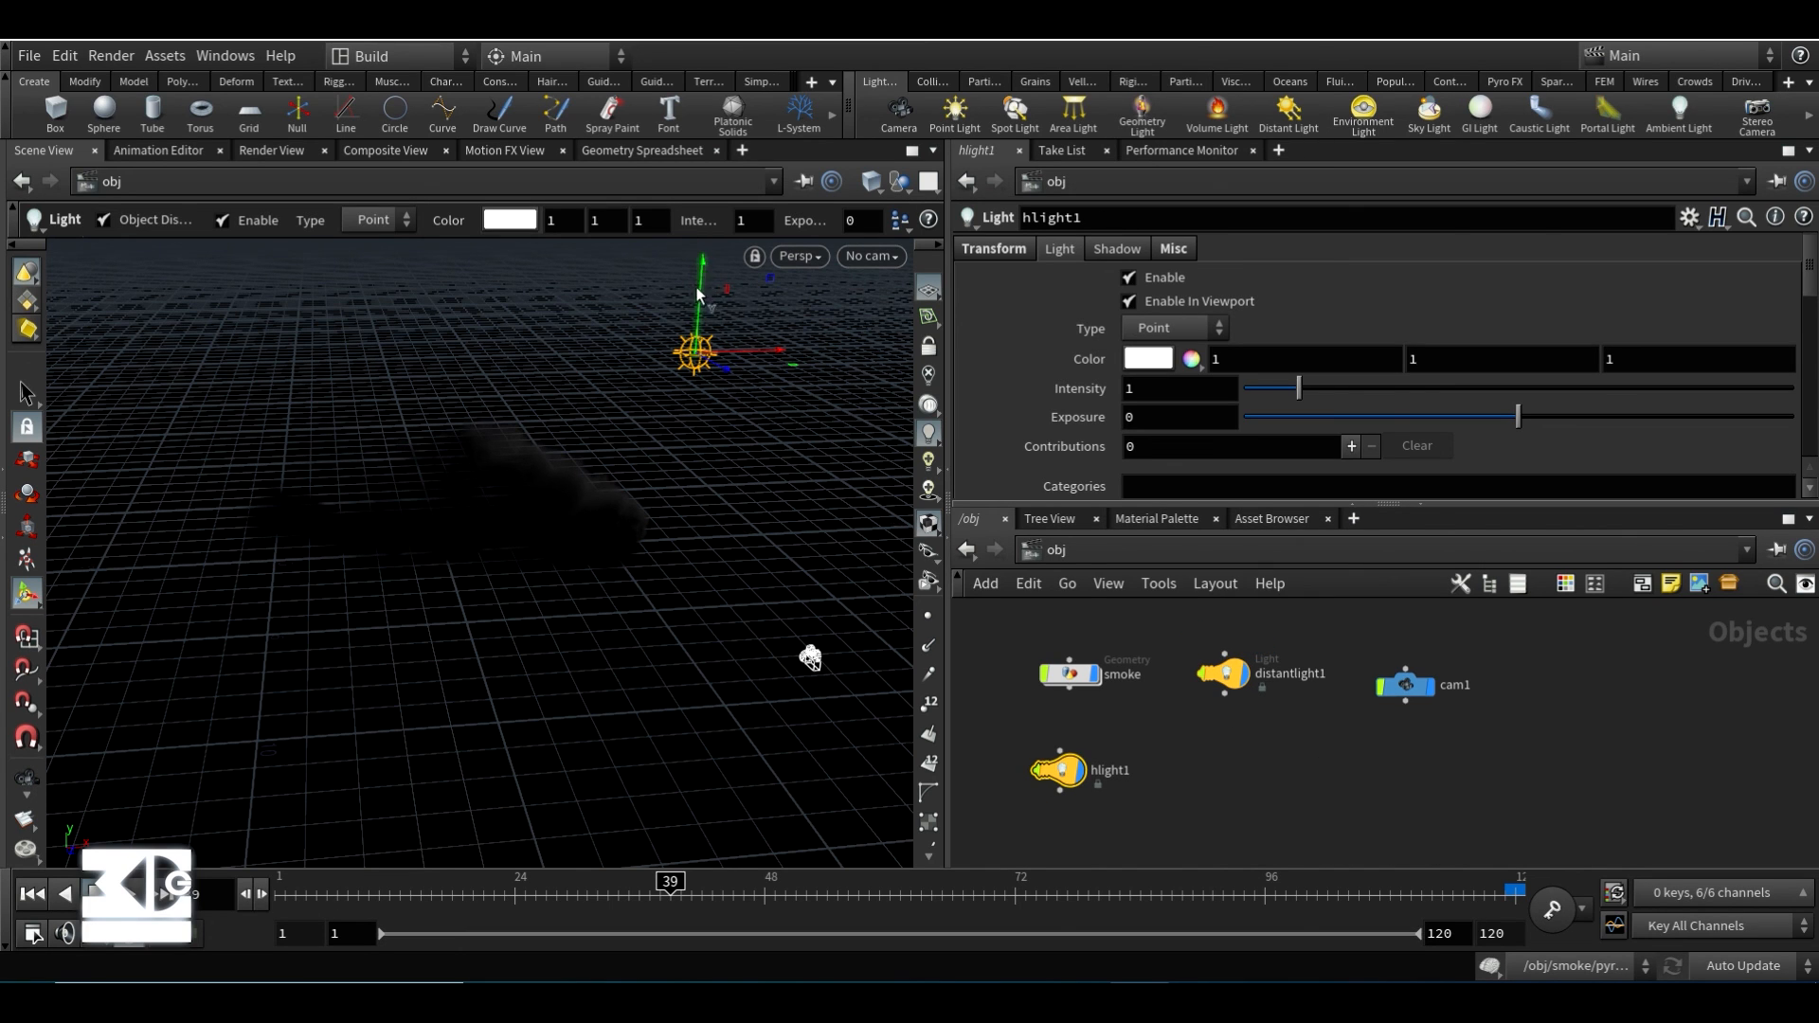
pyautogui.keyDown('alt'); pyautogui.moveTo(732, 358); pyautogui.dragTo(315, 305); pyautogui.keyUp('alt')
pyautogui.keyDown('alt'); pyautogui.moveTo(370, 374); pyautogui.dragTo(401, 346); pyautogui.keyUp('alt')
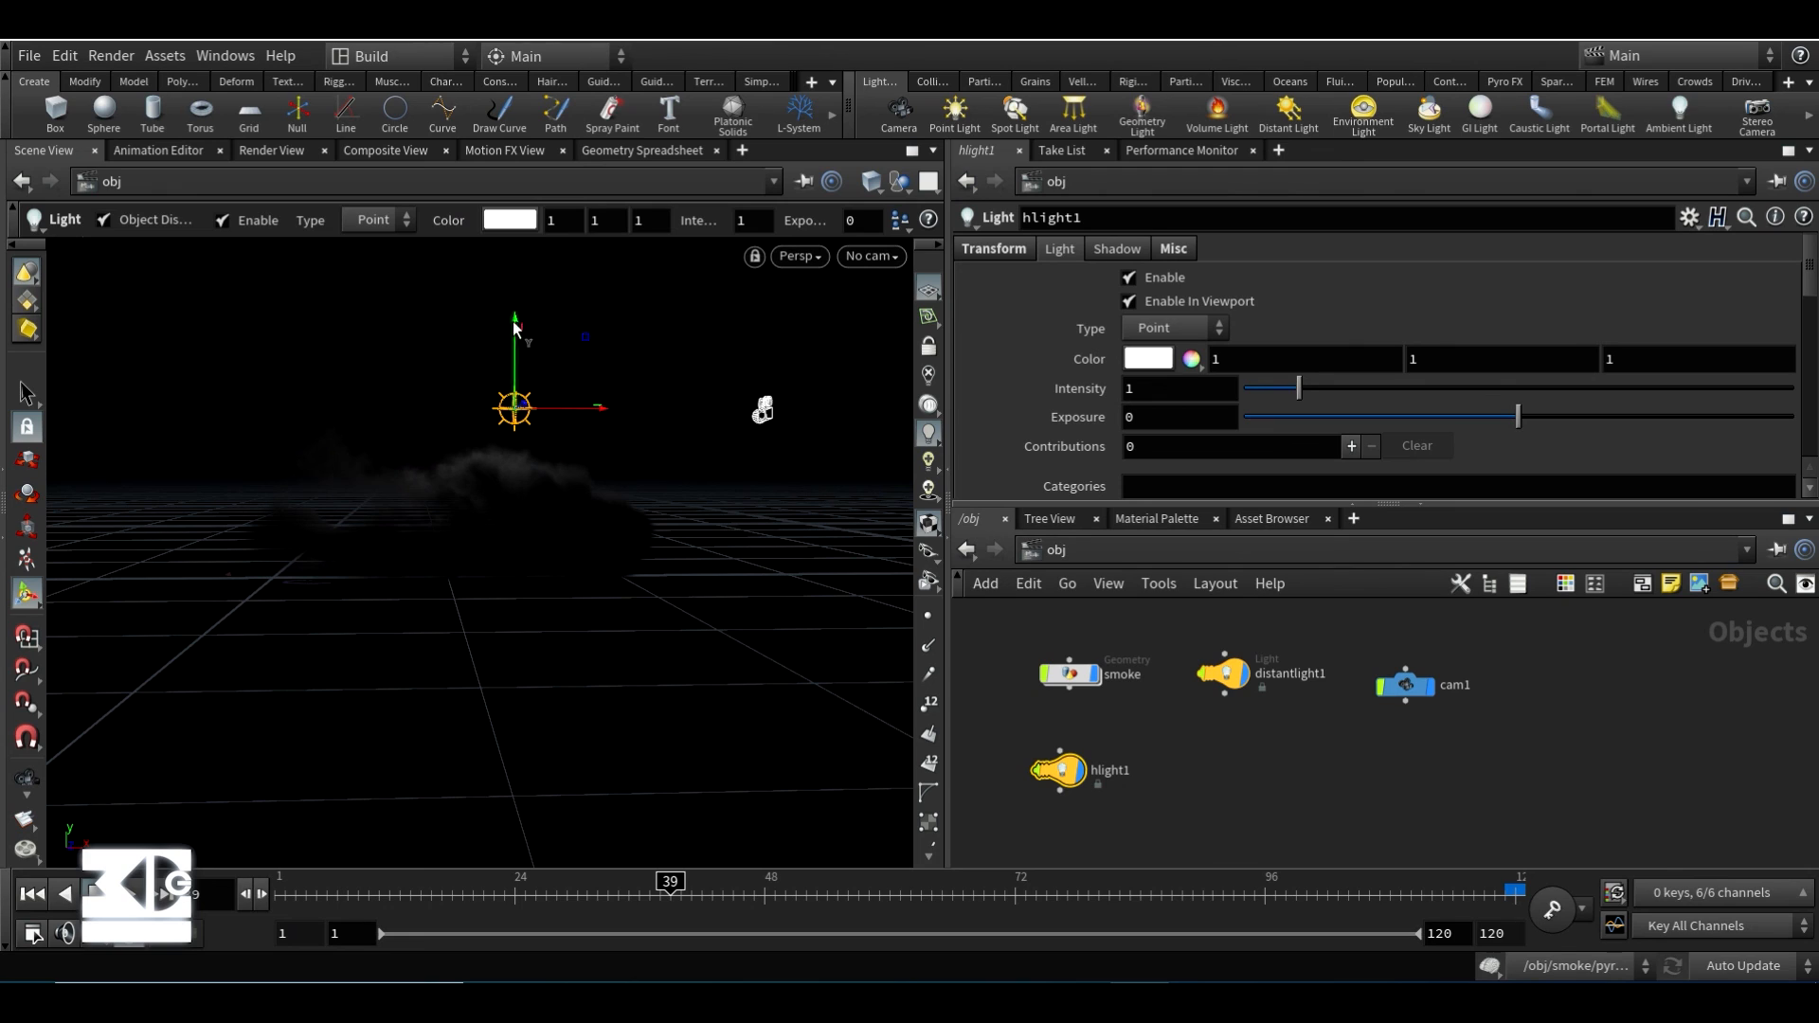
pyautogui.moveTo(516, 328); pyautogui.dragTo(515, 347)
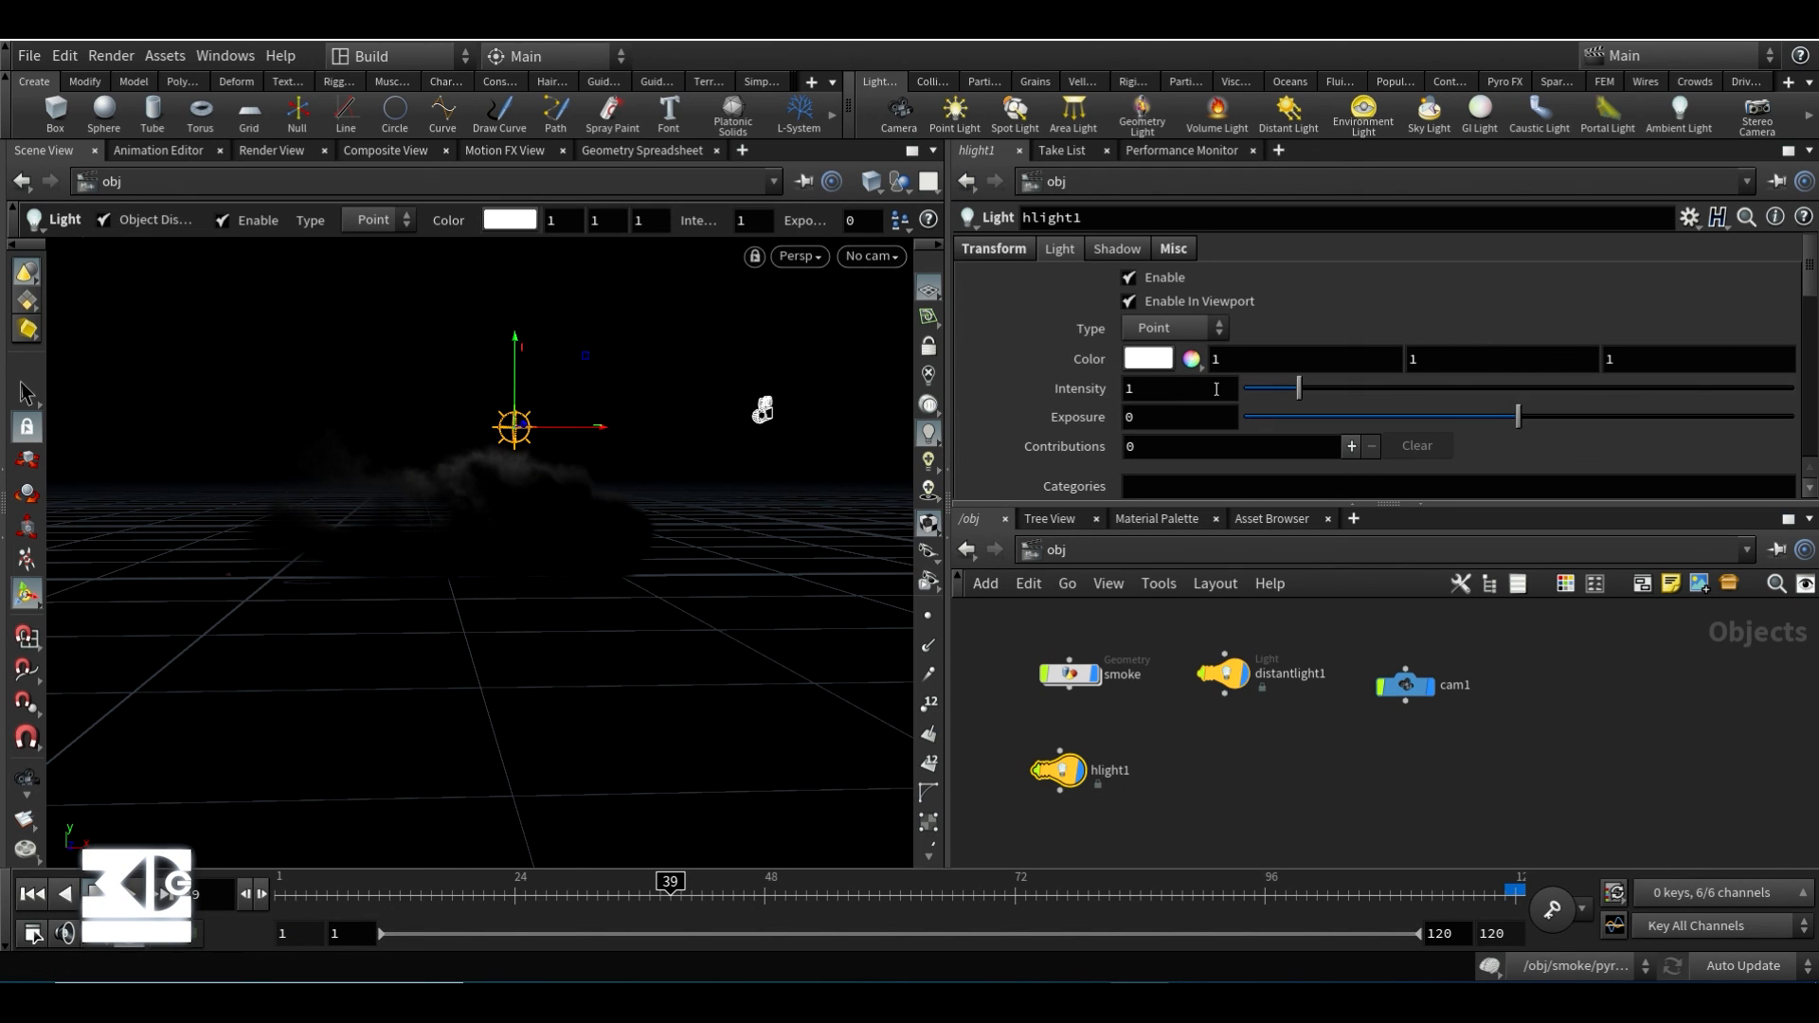
# - Set hlight1's Intensity to 70 and move it along X and down to the smoke's upper edge
pyautogui.click(1217, 389)
pyautogui.write('70')
pyautogui.press('Return')
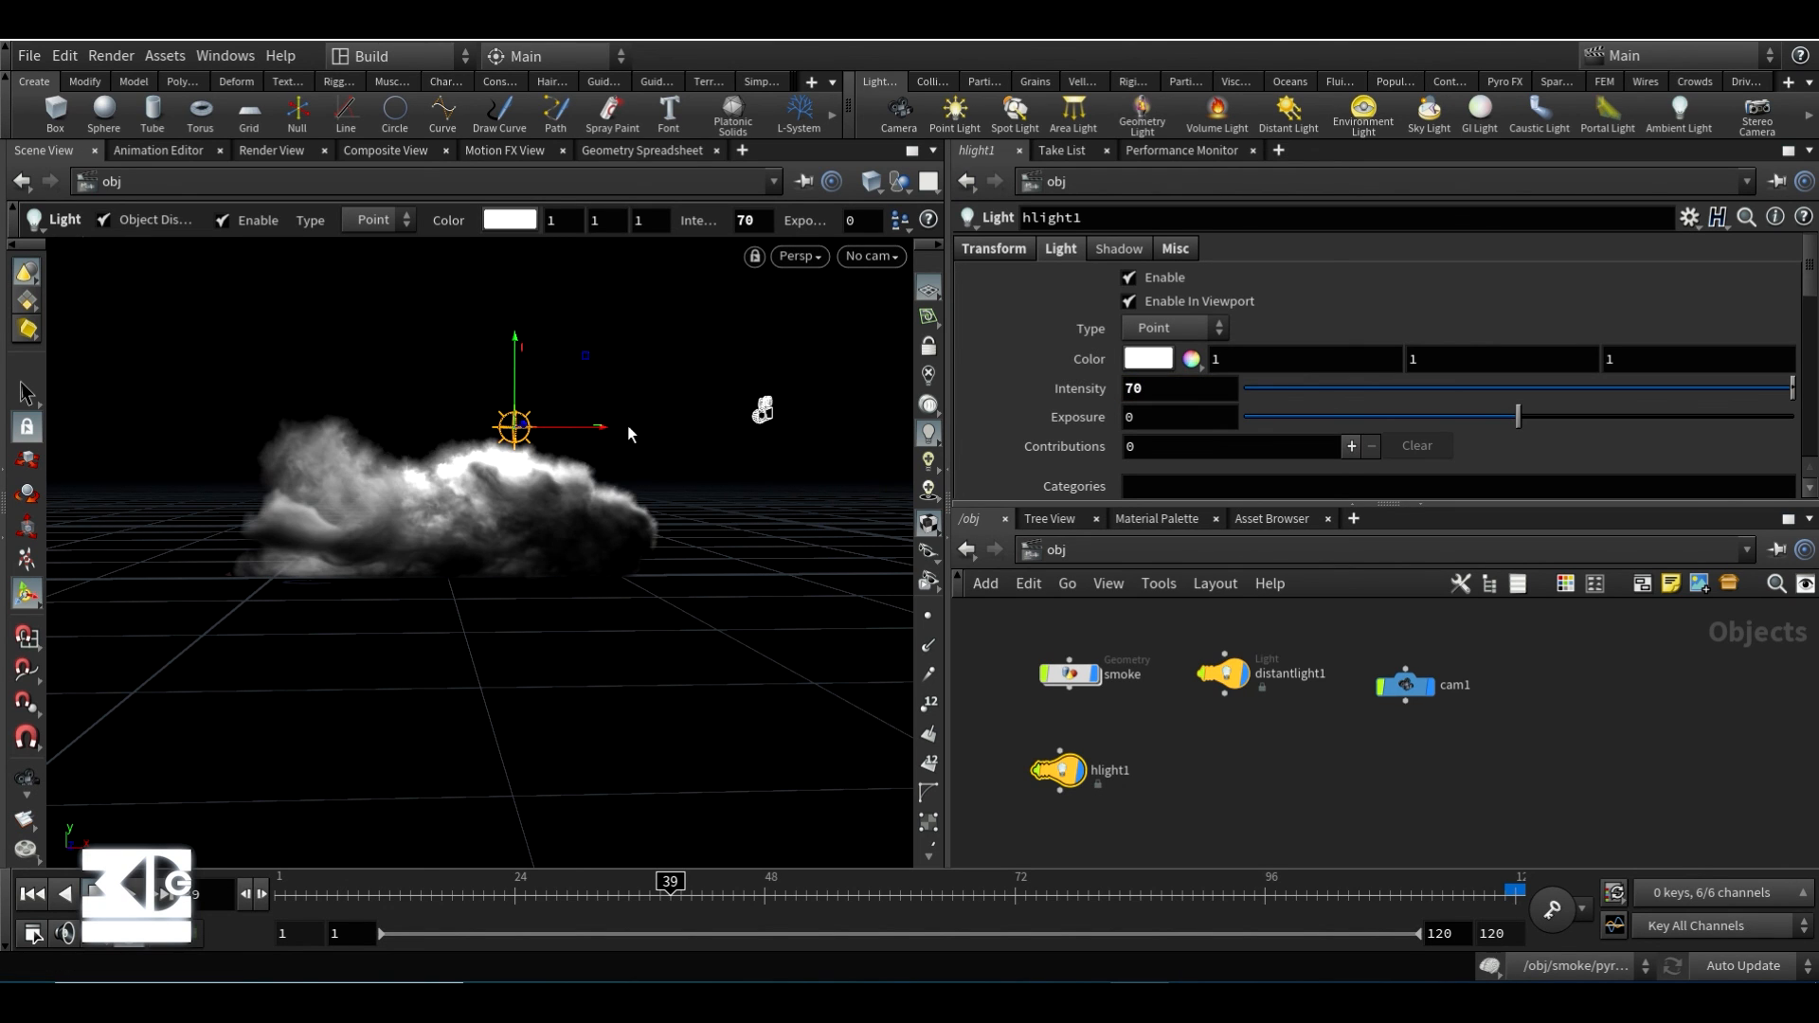
pyautogui.moveTo(599, 436); pyautogui.dragTo(654, 429)
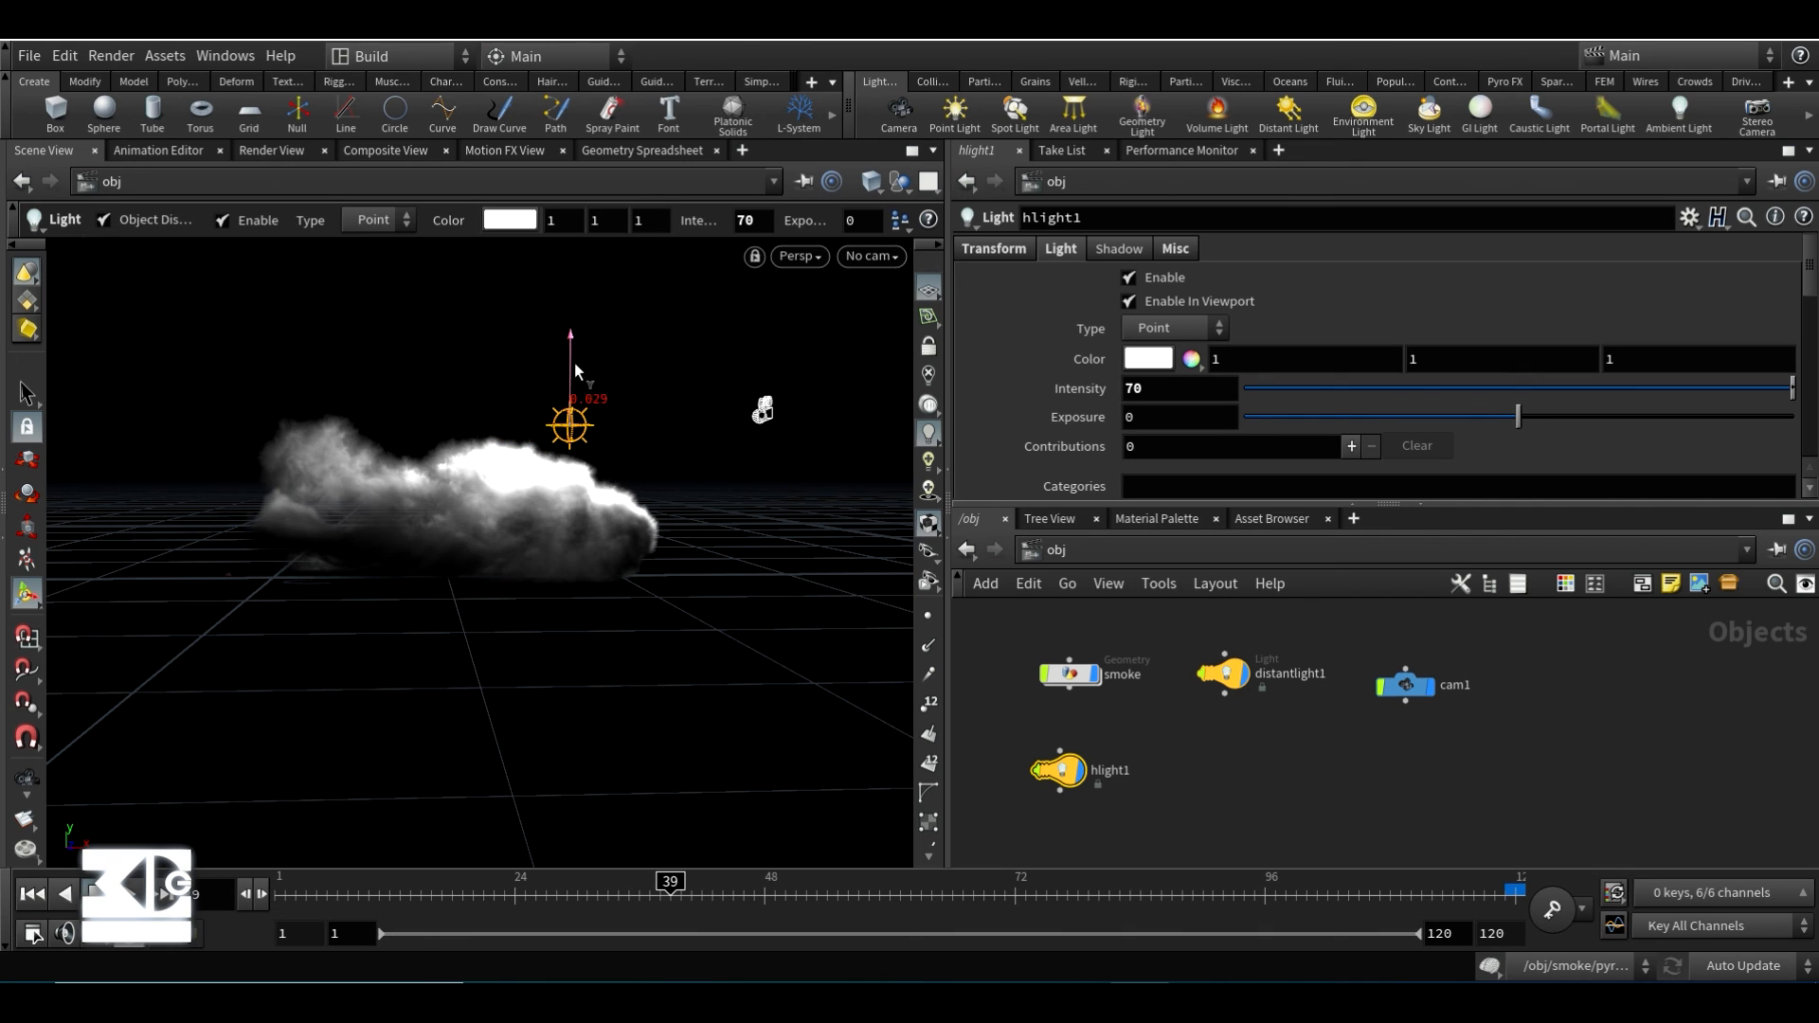
pyautogui.moveTo(575, 361); pyautogui.dragTo(580, 399)
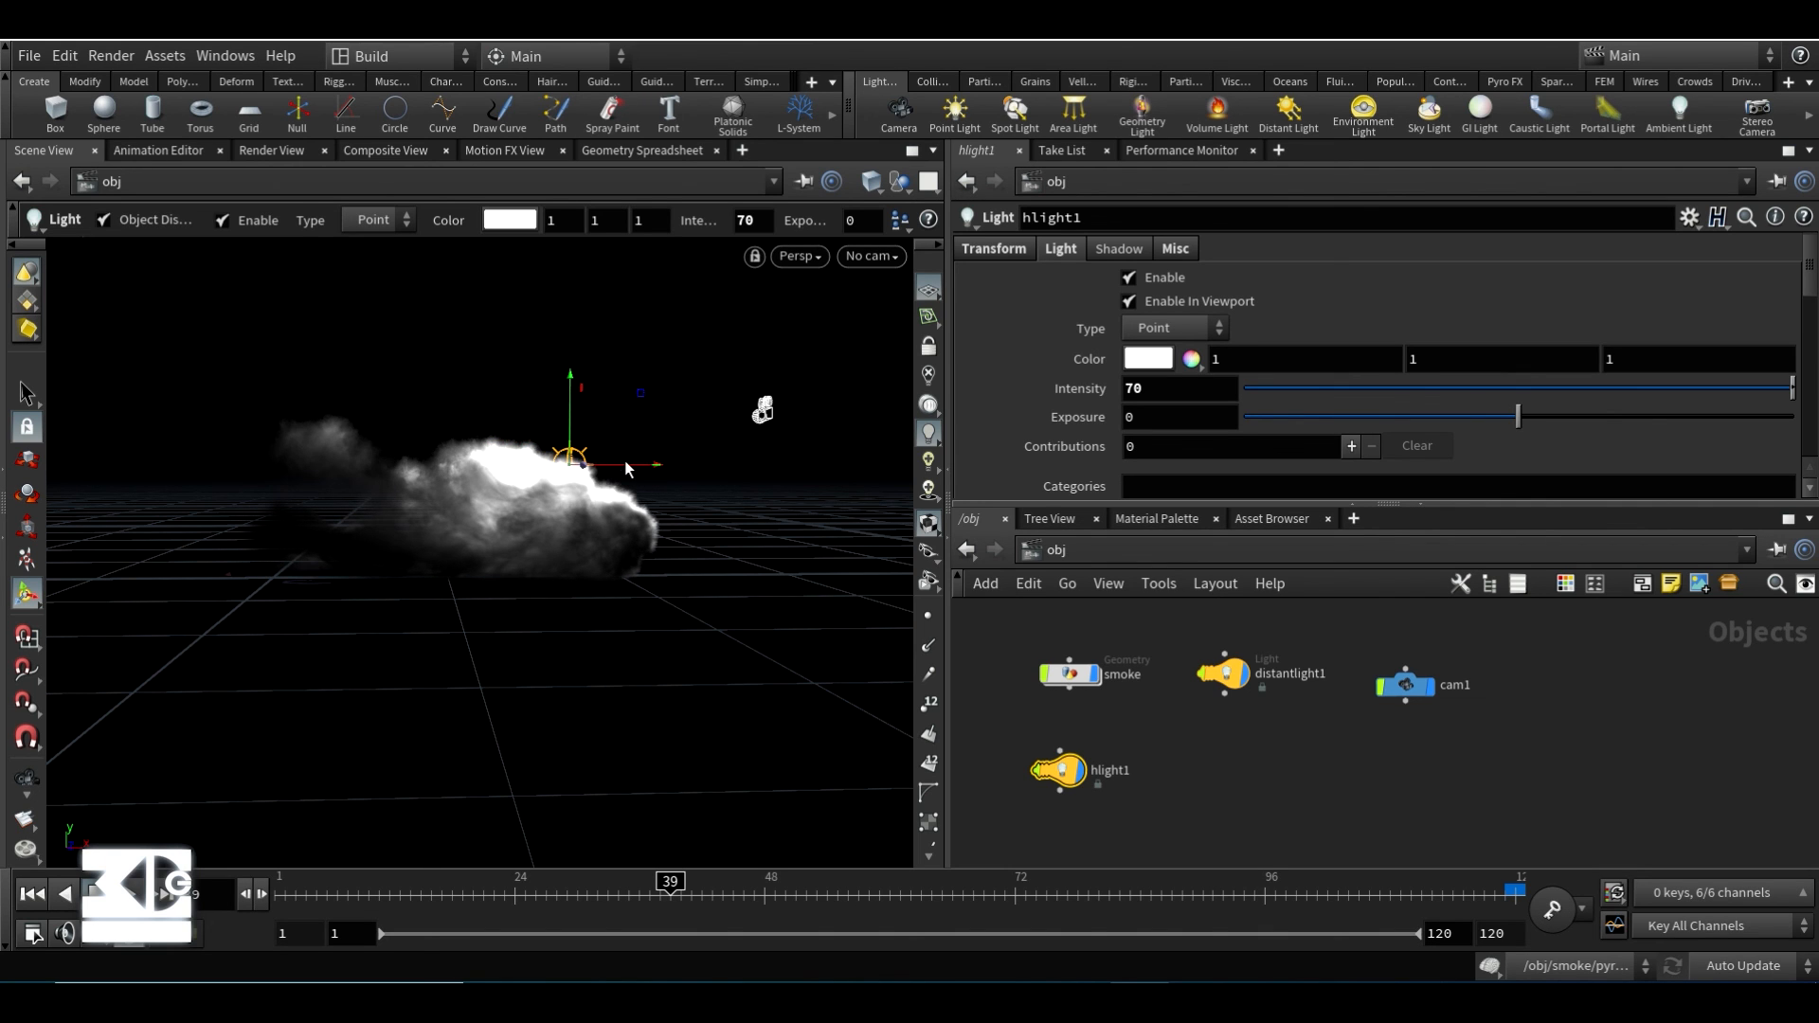
# - Check the point-lit smoke in the Render View and split the Parameters pane side by side
pyautogui.click(265, 151)
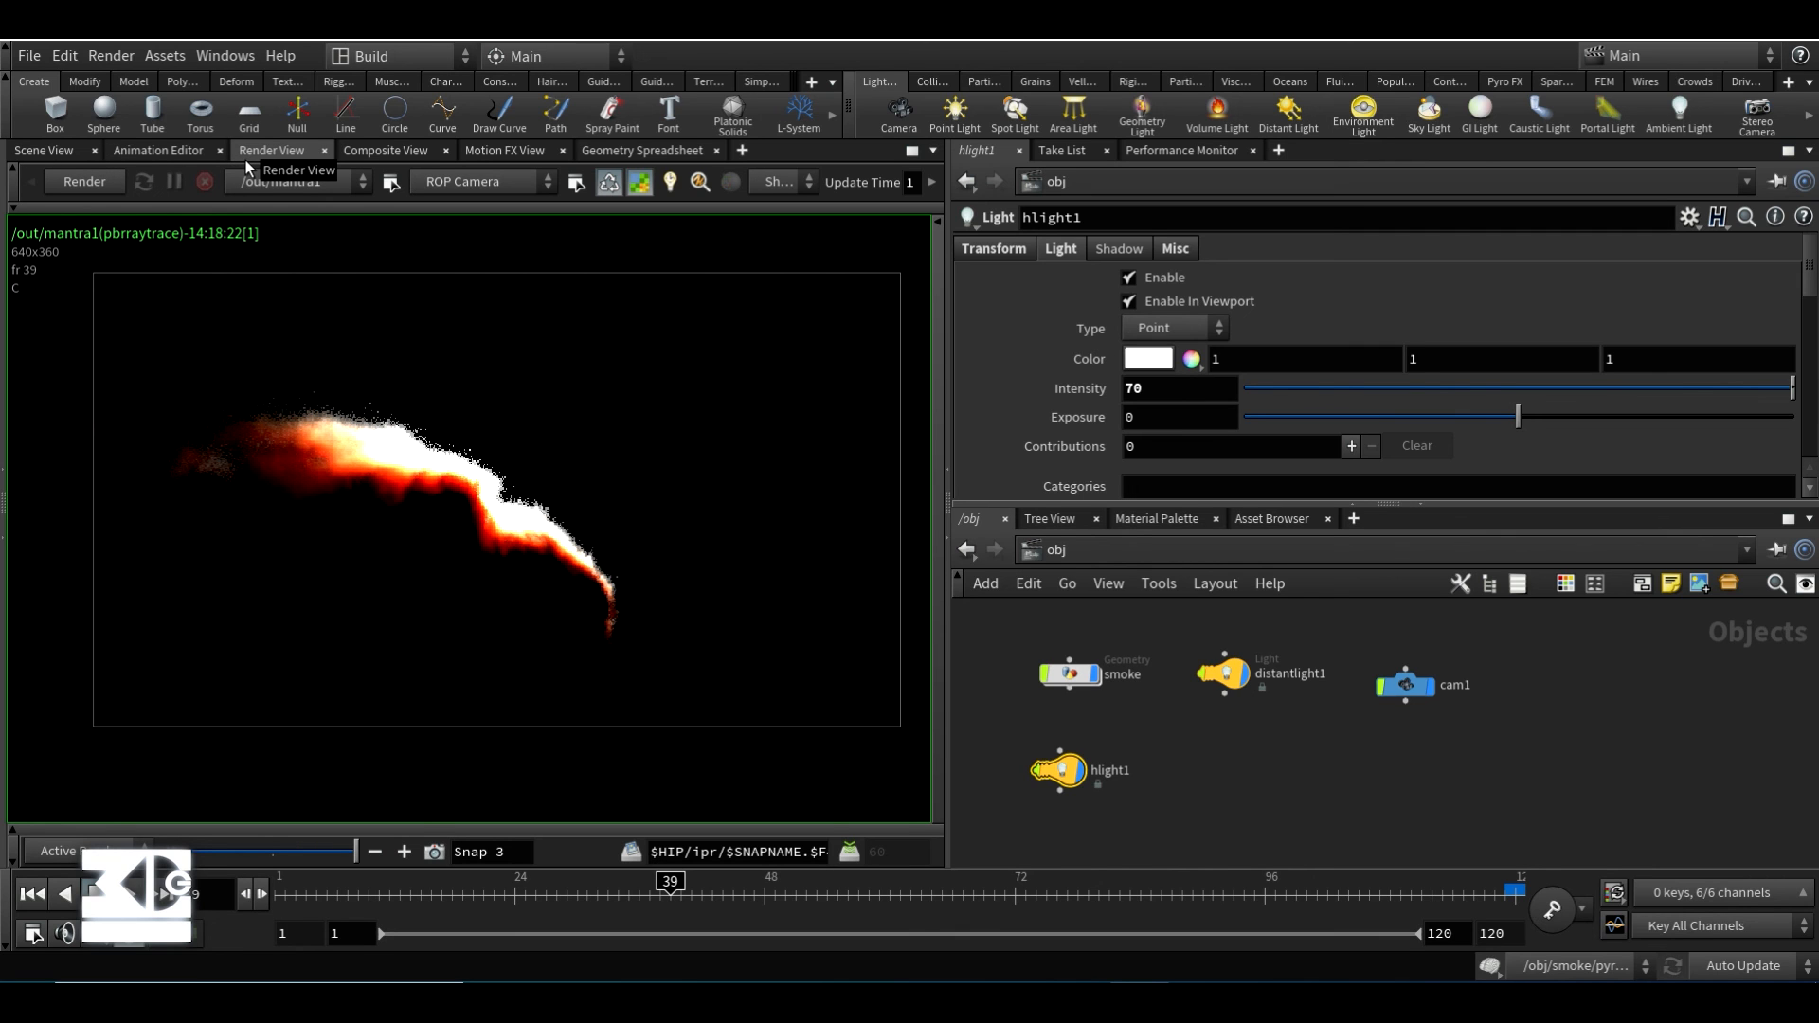
pyautogui.moveTo(946, 294); pyautogui.dragTo(1293, 285)
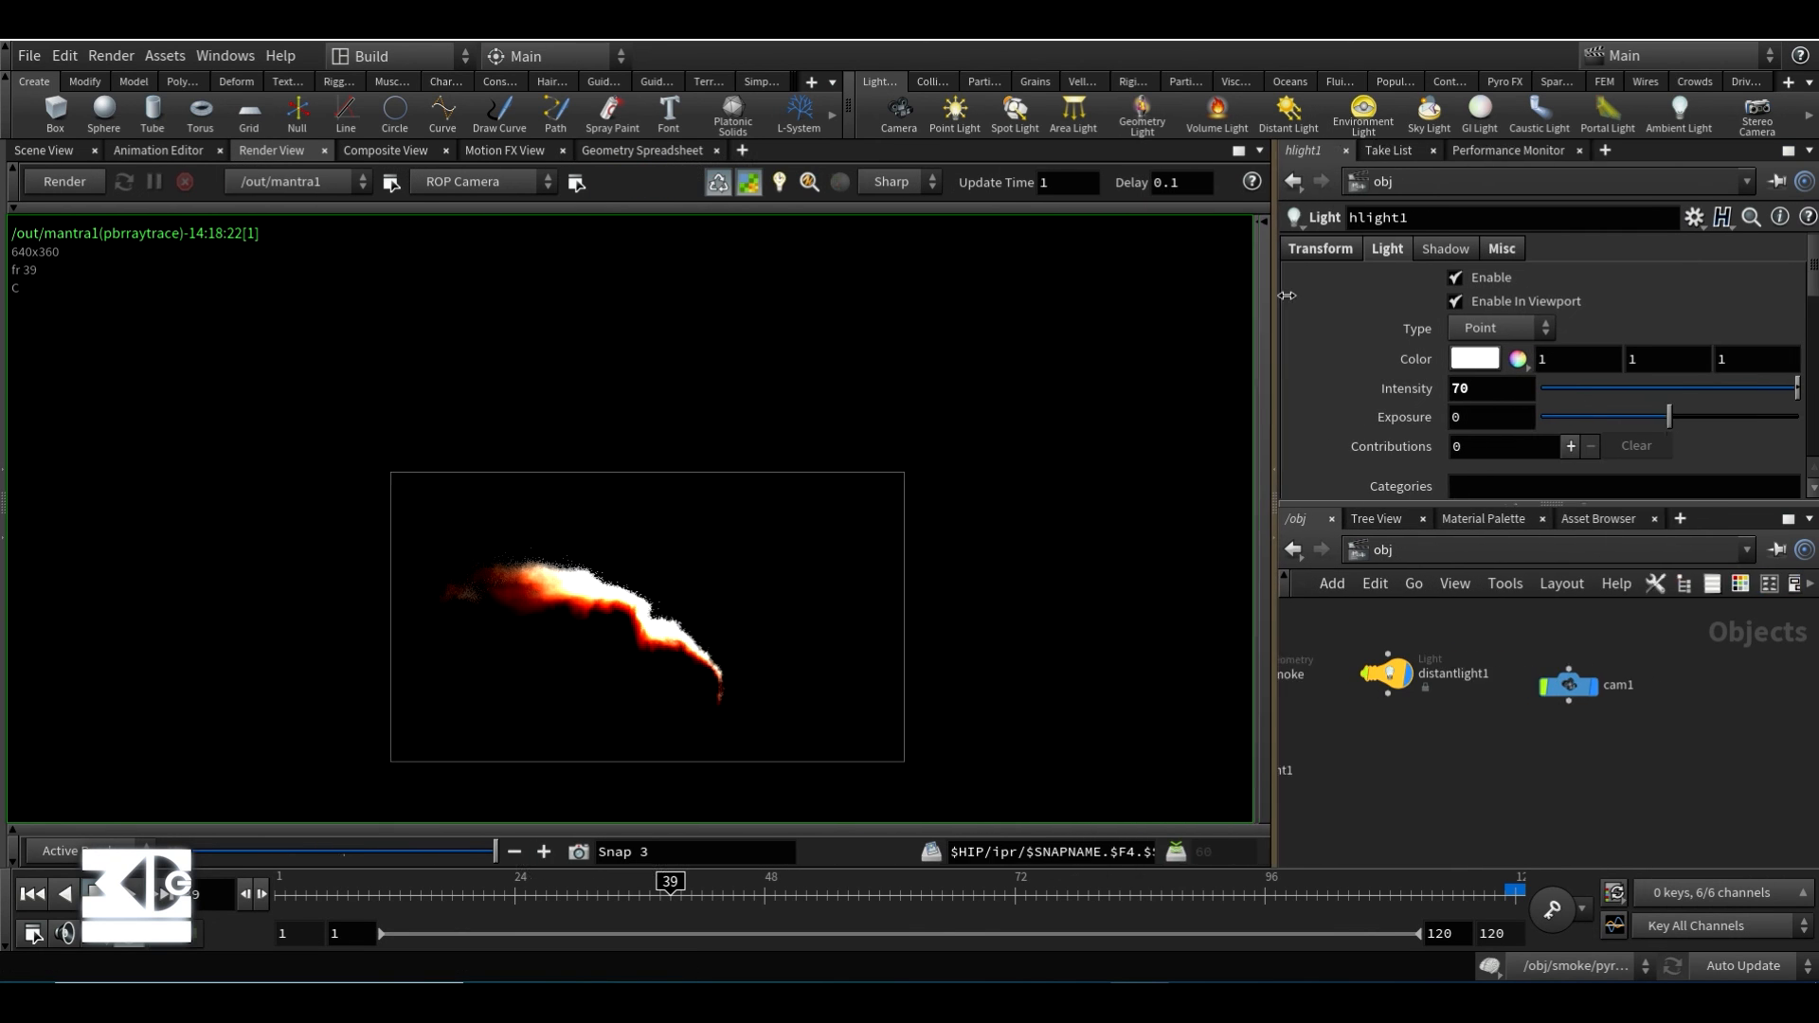
pyautogui.click(1282, 150)
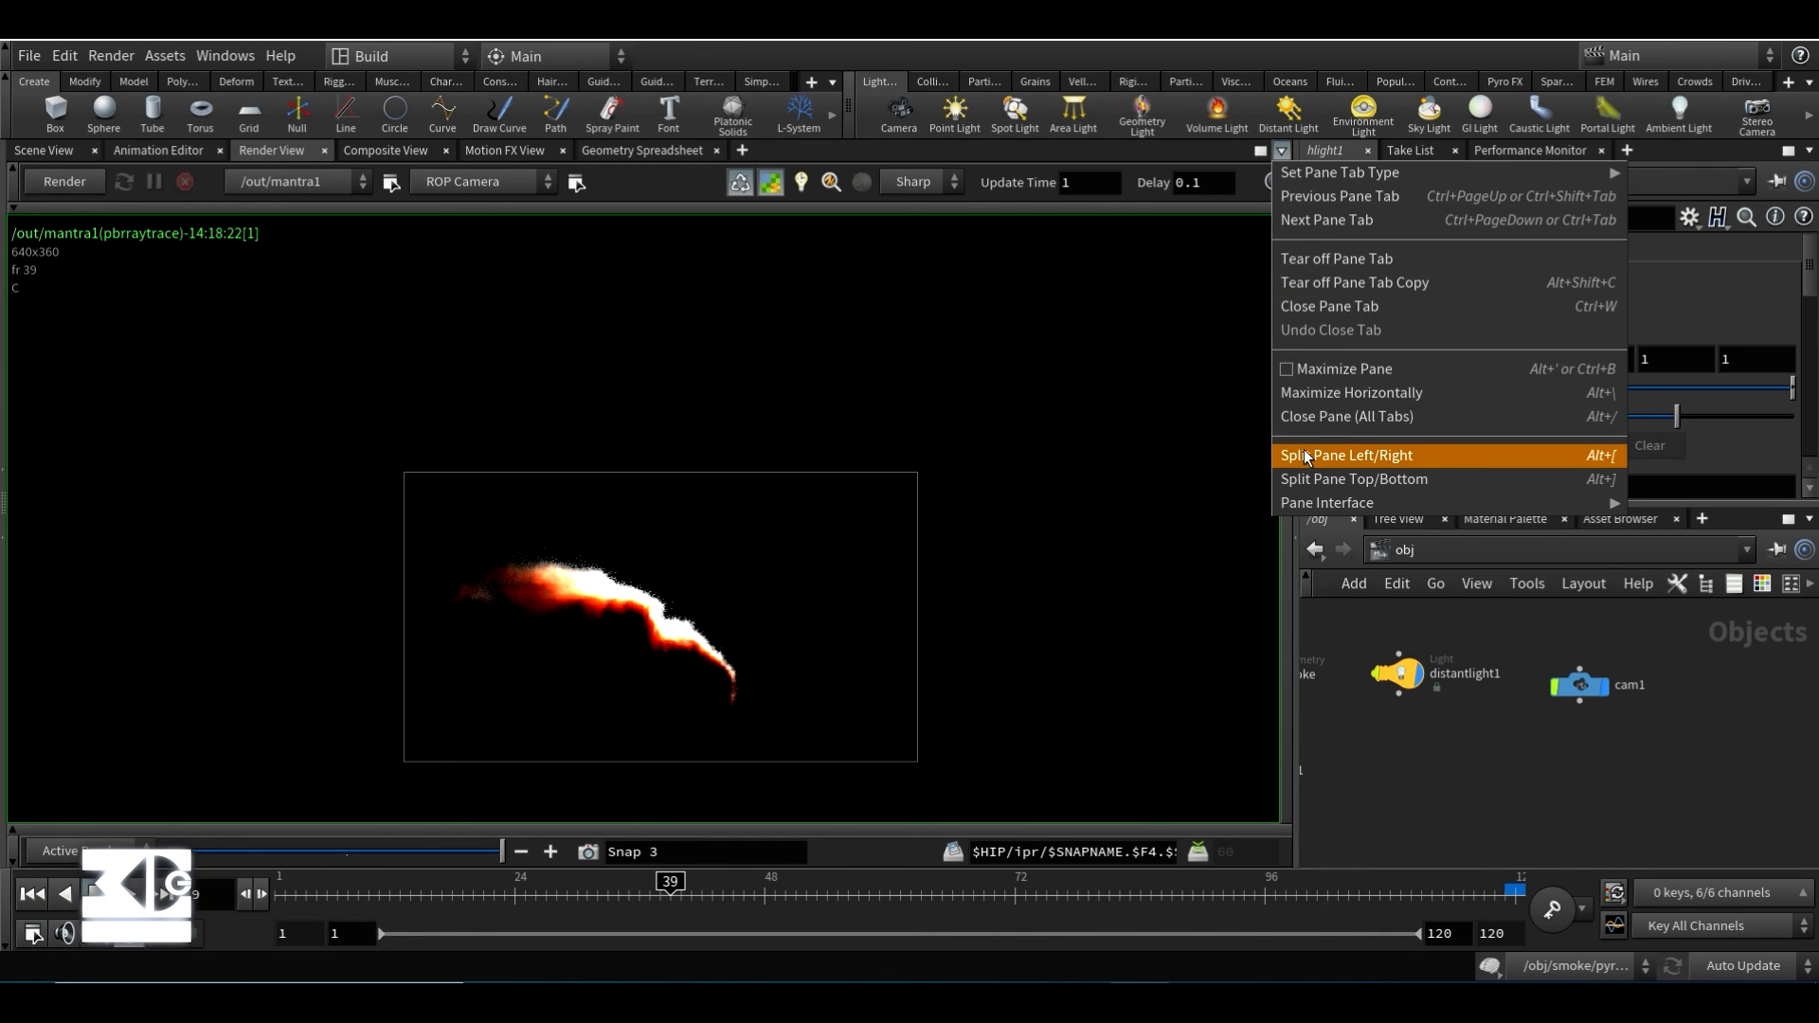
pyautogui.click(914, 261)
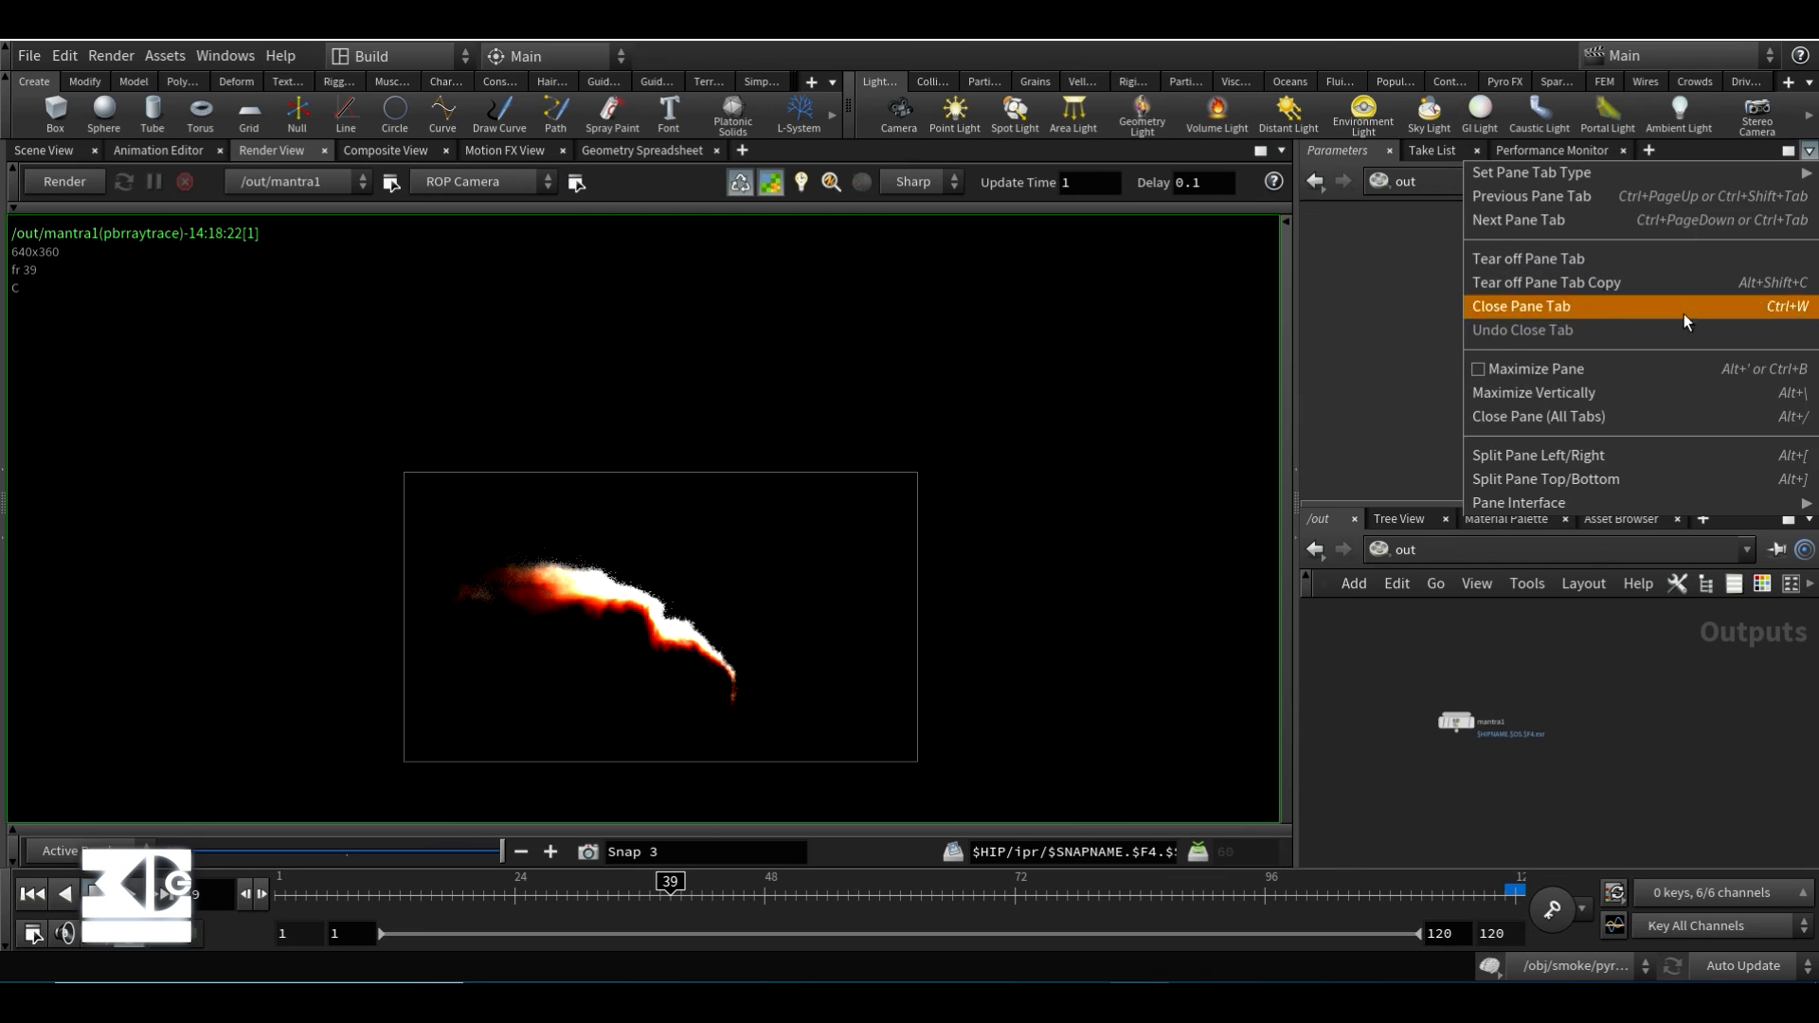
pyautogui.click(1600, 448)
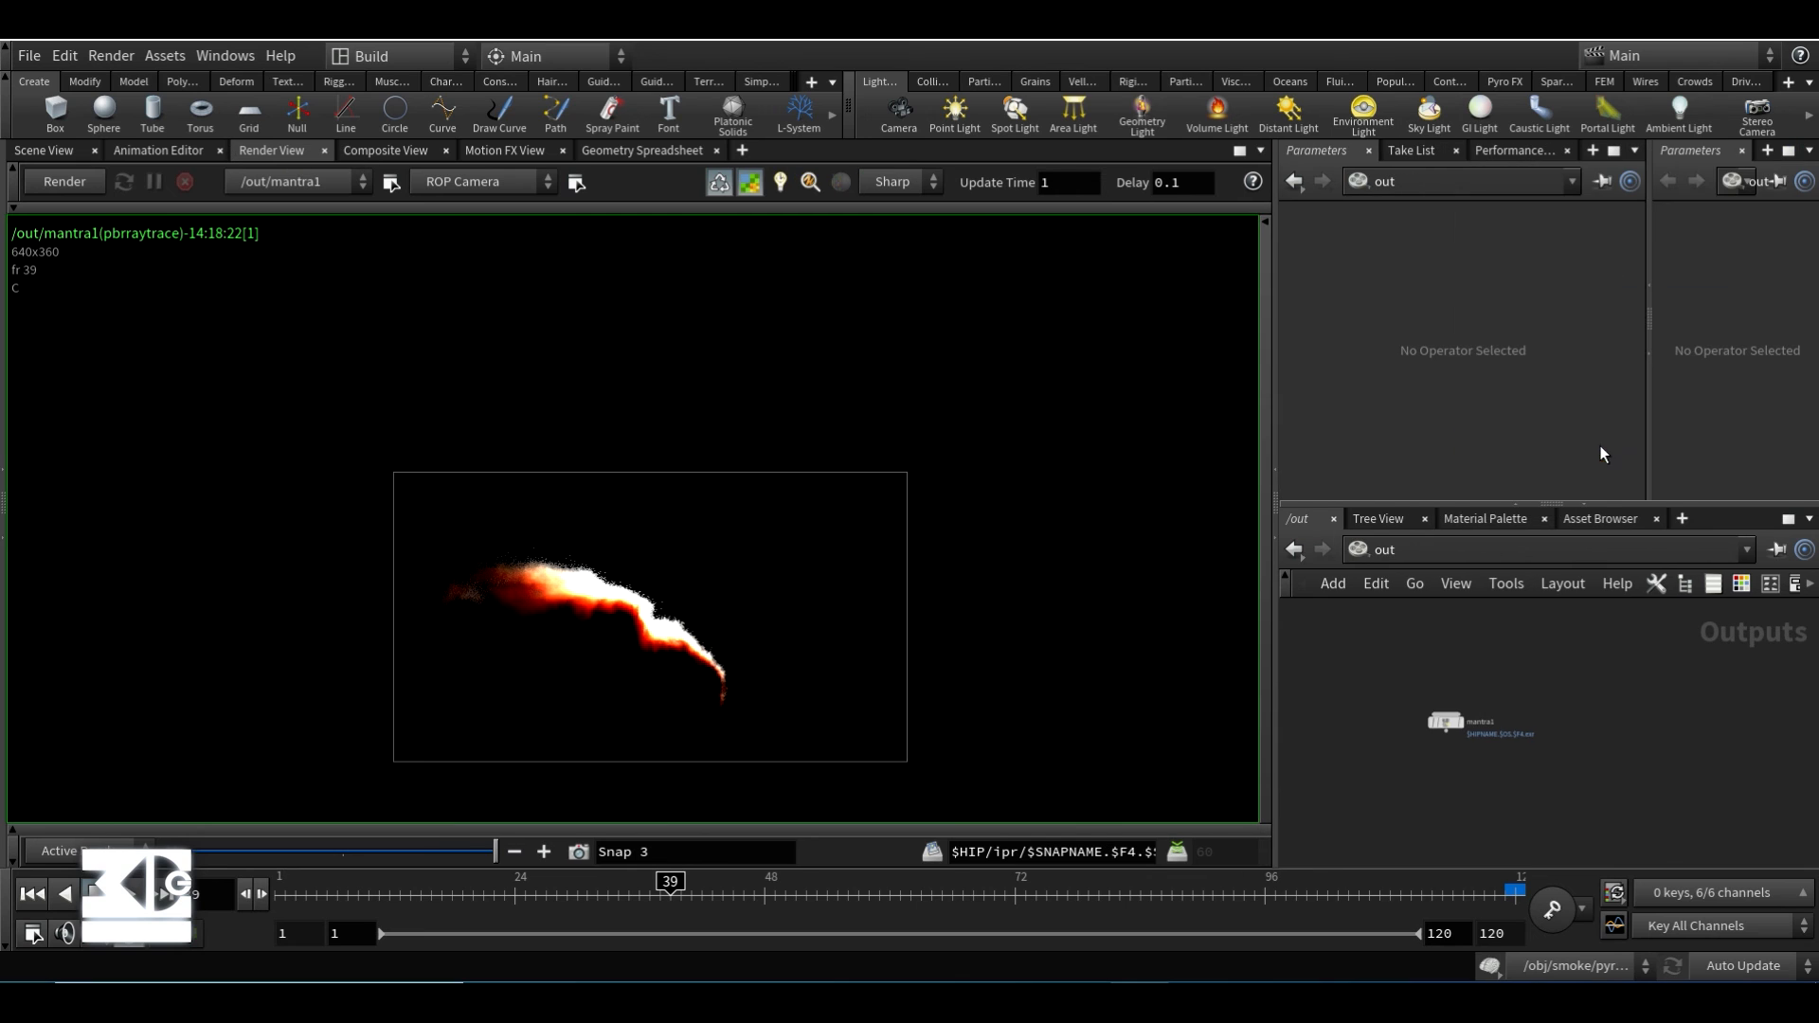
# - Switch the newly split Parameters pane to a Render View beside the 3D scene view
pyautogui.rightClick(1685, 157)
pyautogui.click(148, 159)
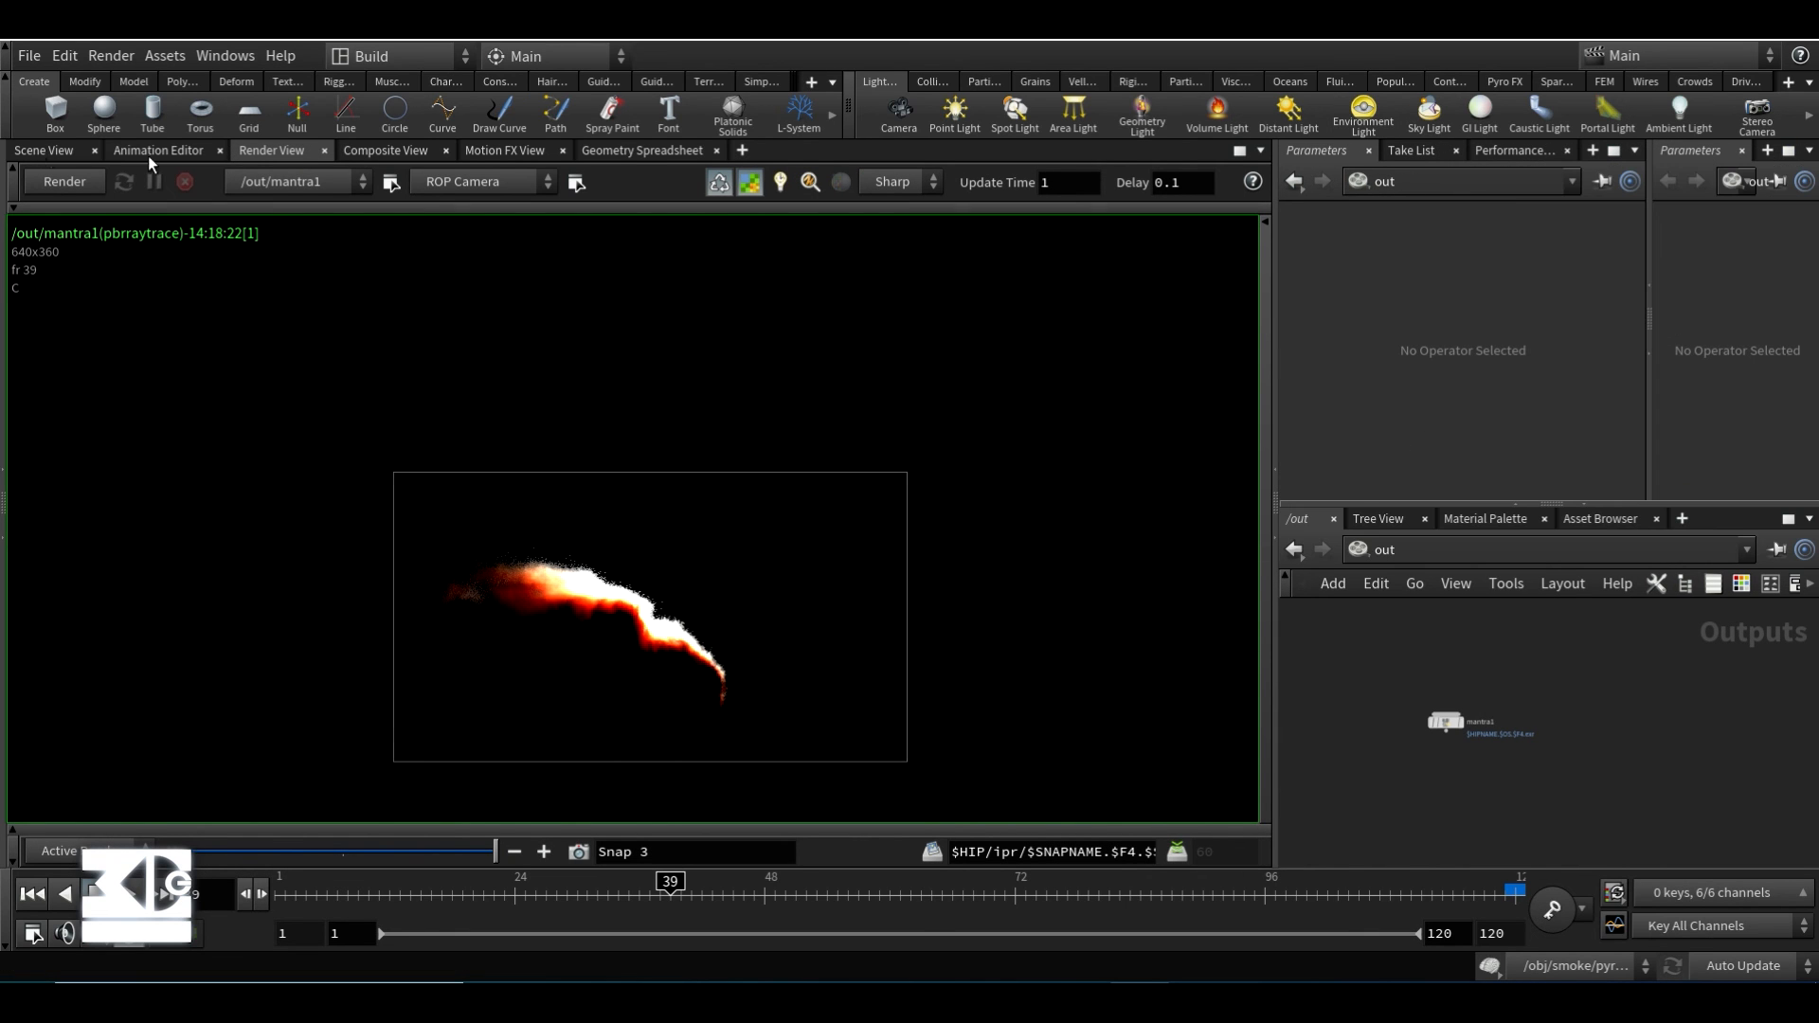
pyautogui.click(47, 152)
pyautogui.click(1808, 151)
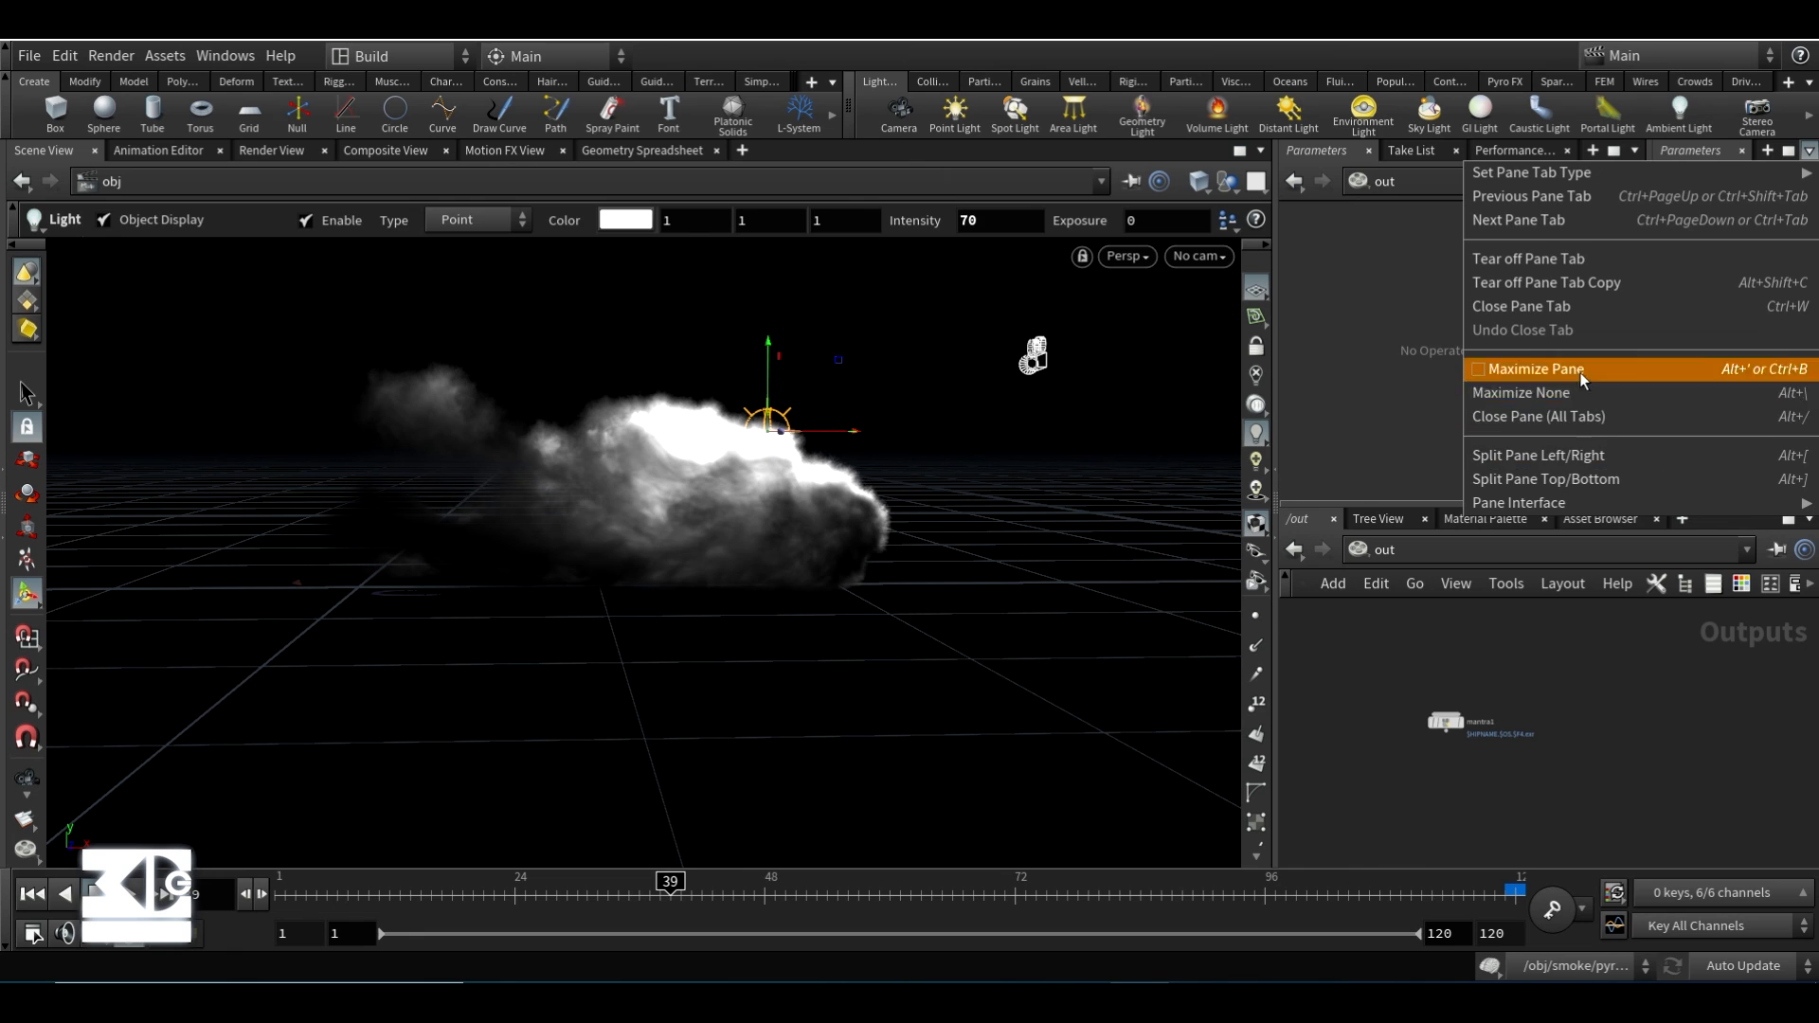
pyautogui.click(1696, 152)
pyautogui.rightClick(1702, 152)
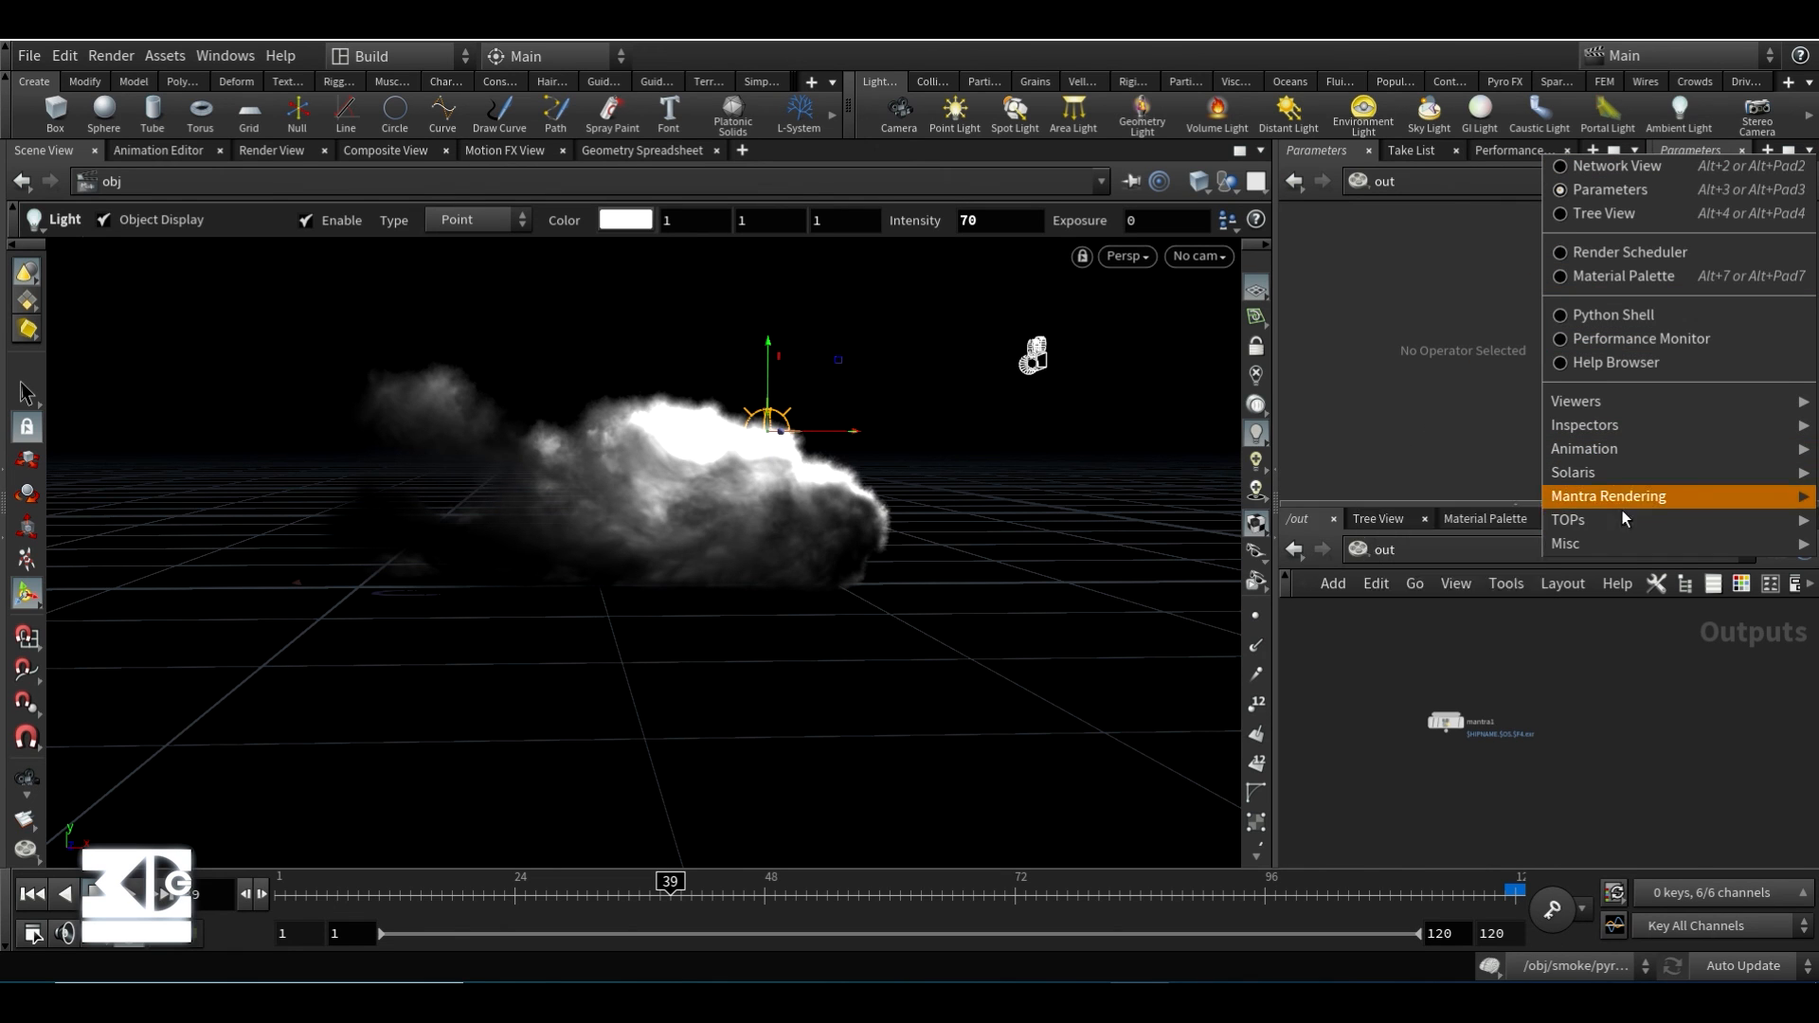
pyautogui.moveTo(1622, 497)
pyautogui.click(1393, 493)
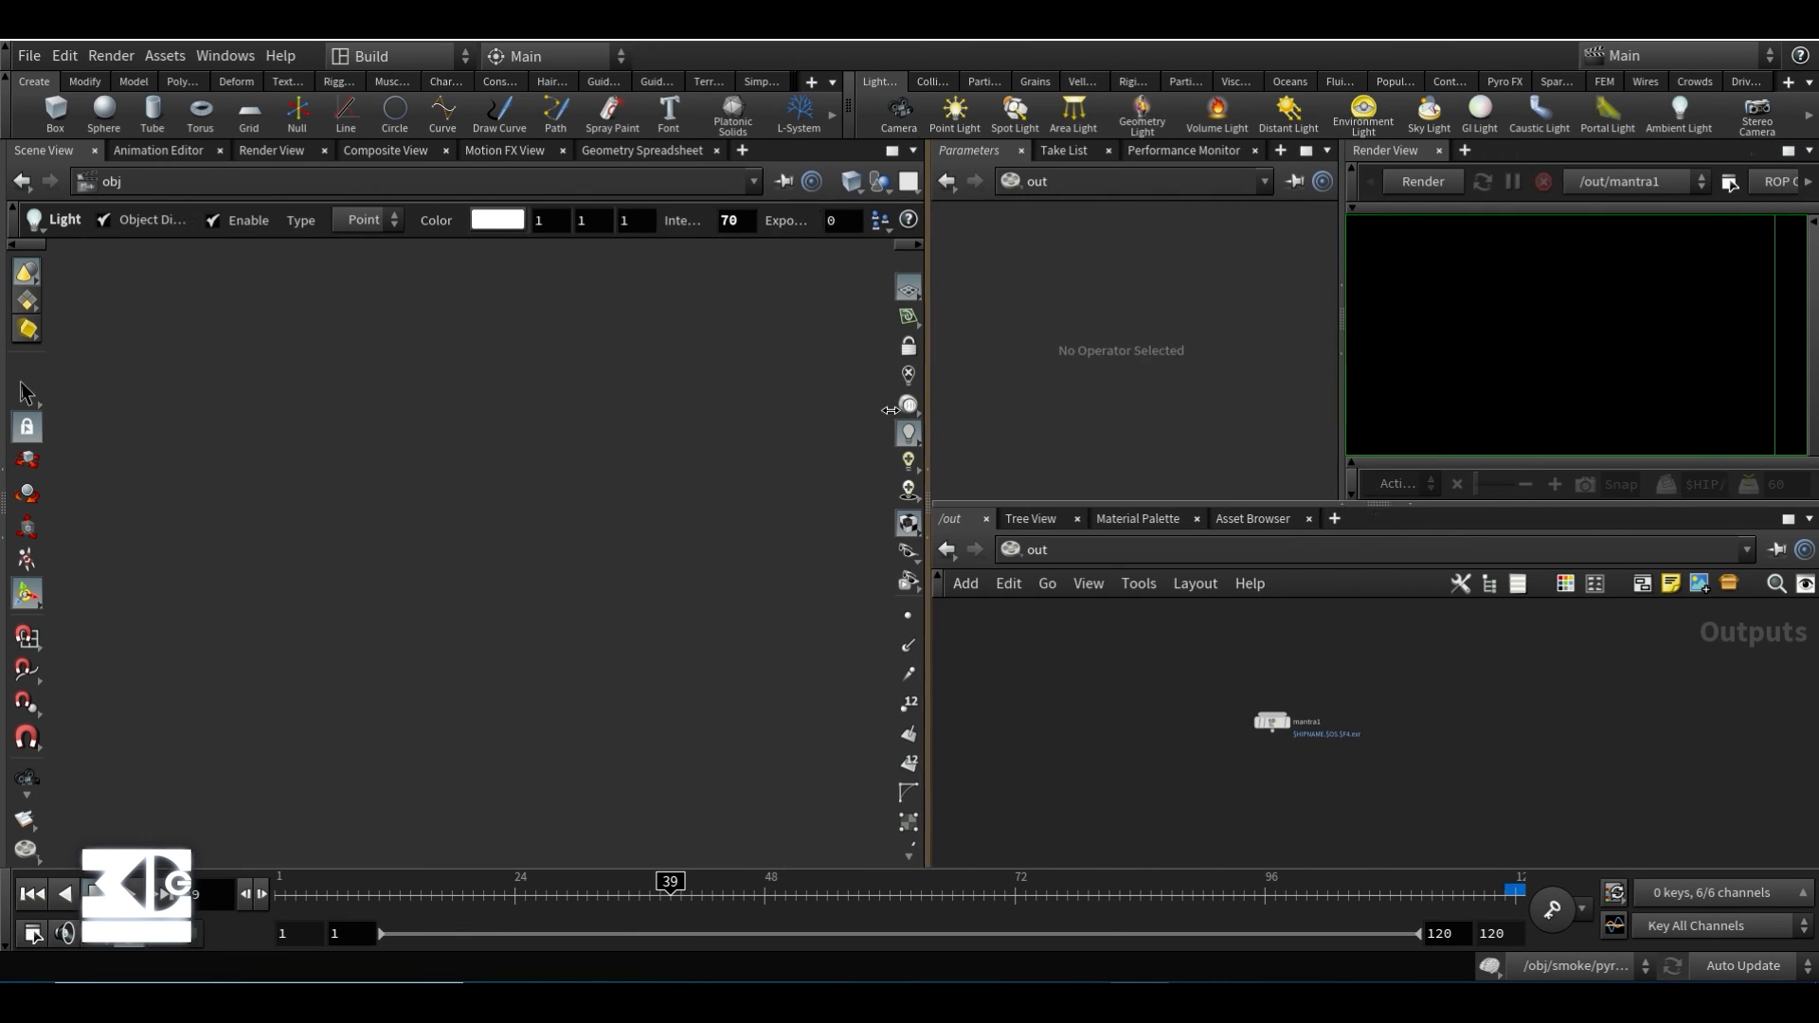
# - Enlarge the new Render View, return the network to obj and start rendering mantra1
pyautogui.moveTo(1015, 417); pyautogui.dragTo(706, 531)
pyautogui.click(824, 583)
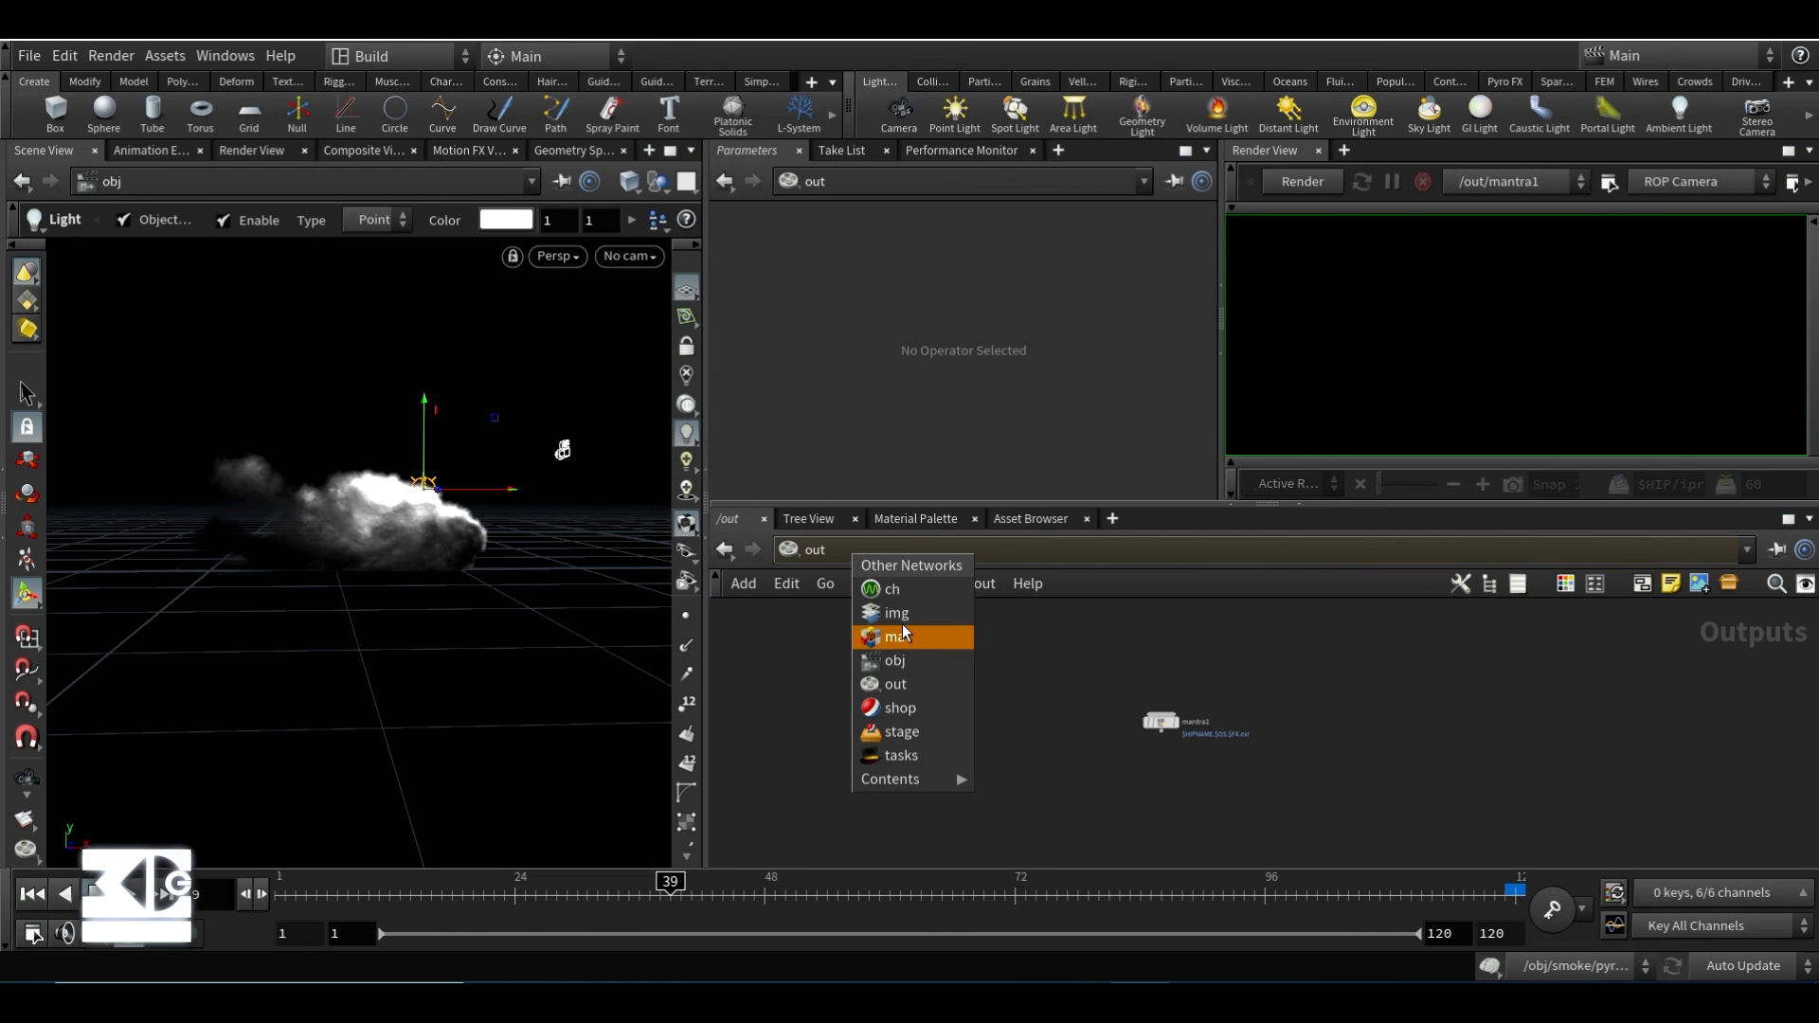
pyautogui.click(906, 657)
pyautogui.click(1324, 180)
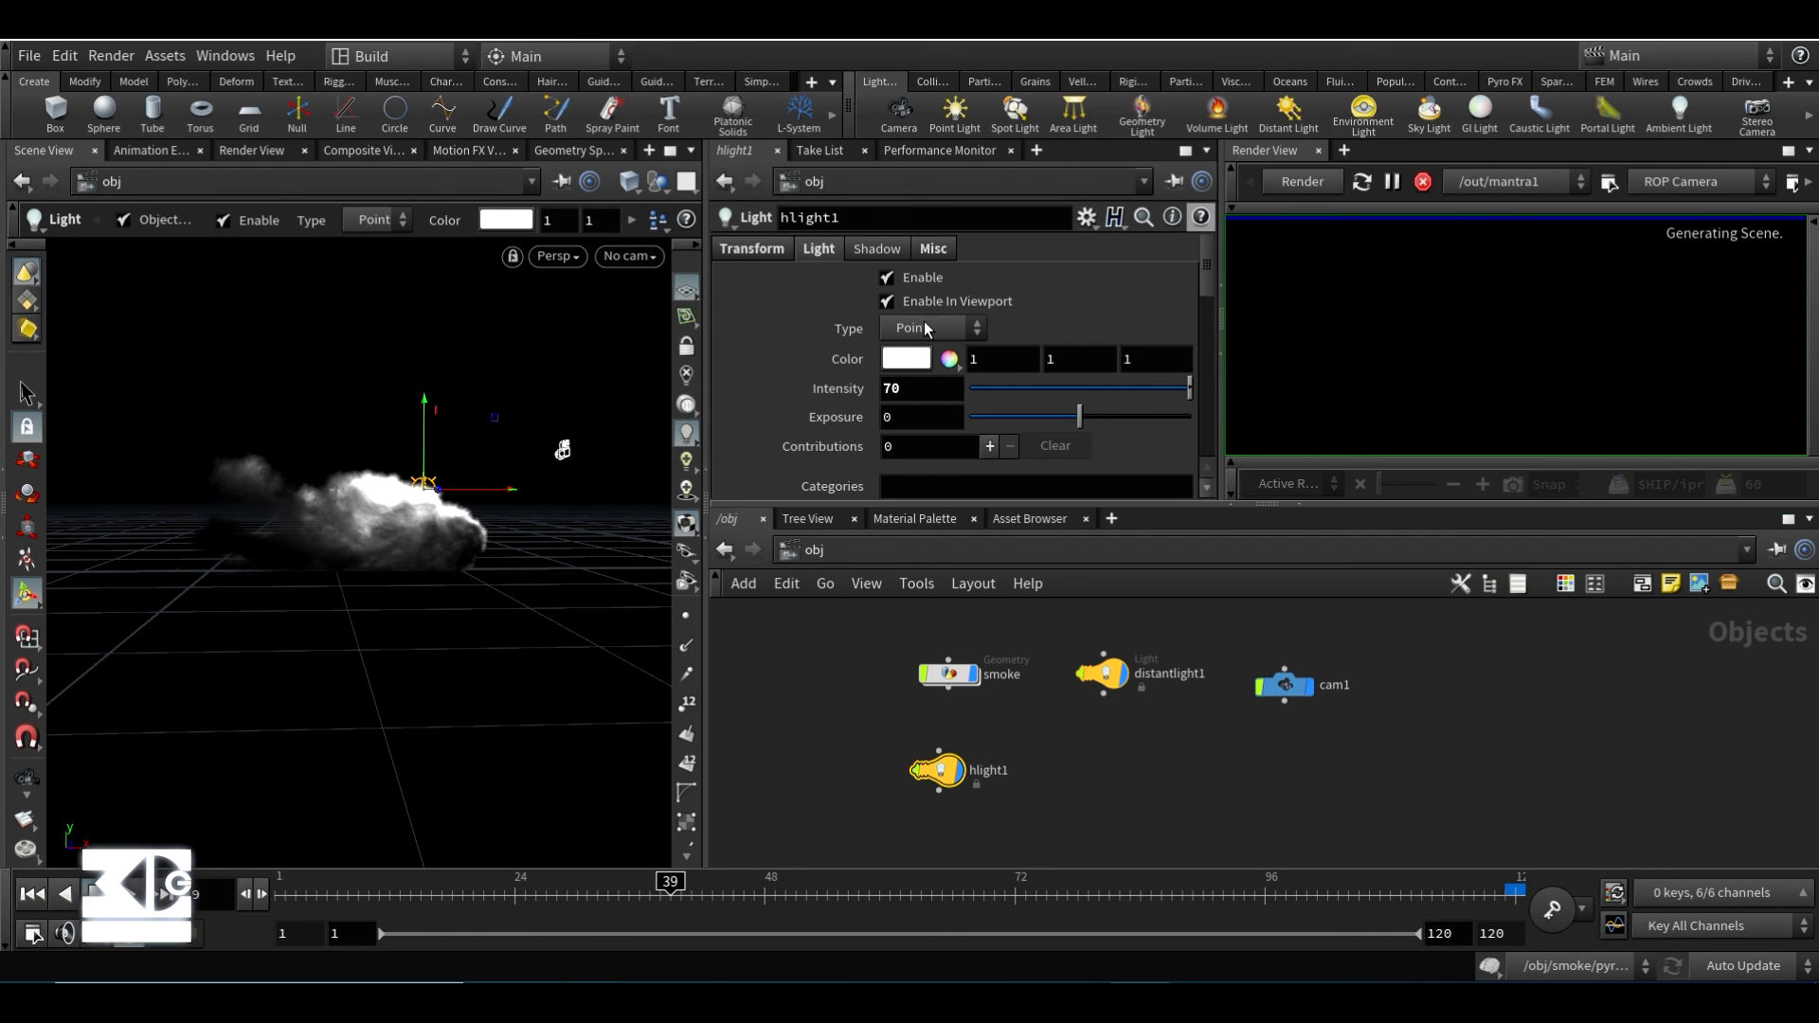
pyautogui.moveTo(1414, 504); pyautogui.dragTo(1414, 593)
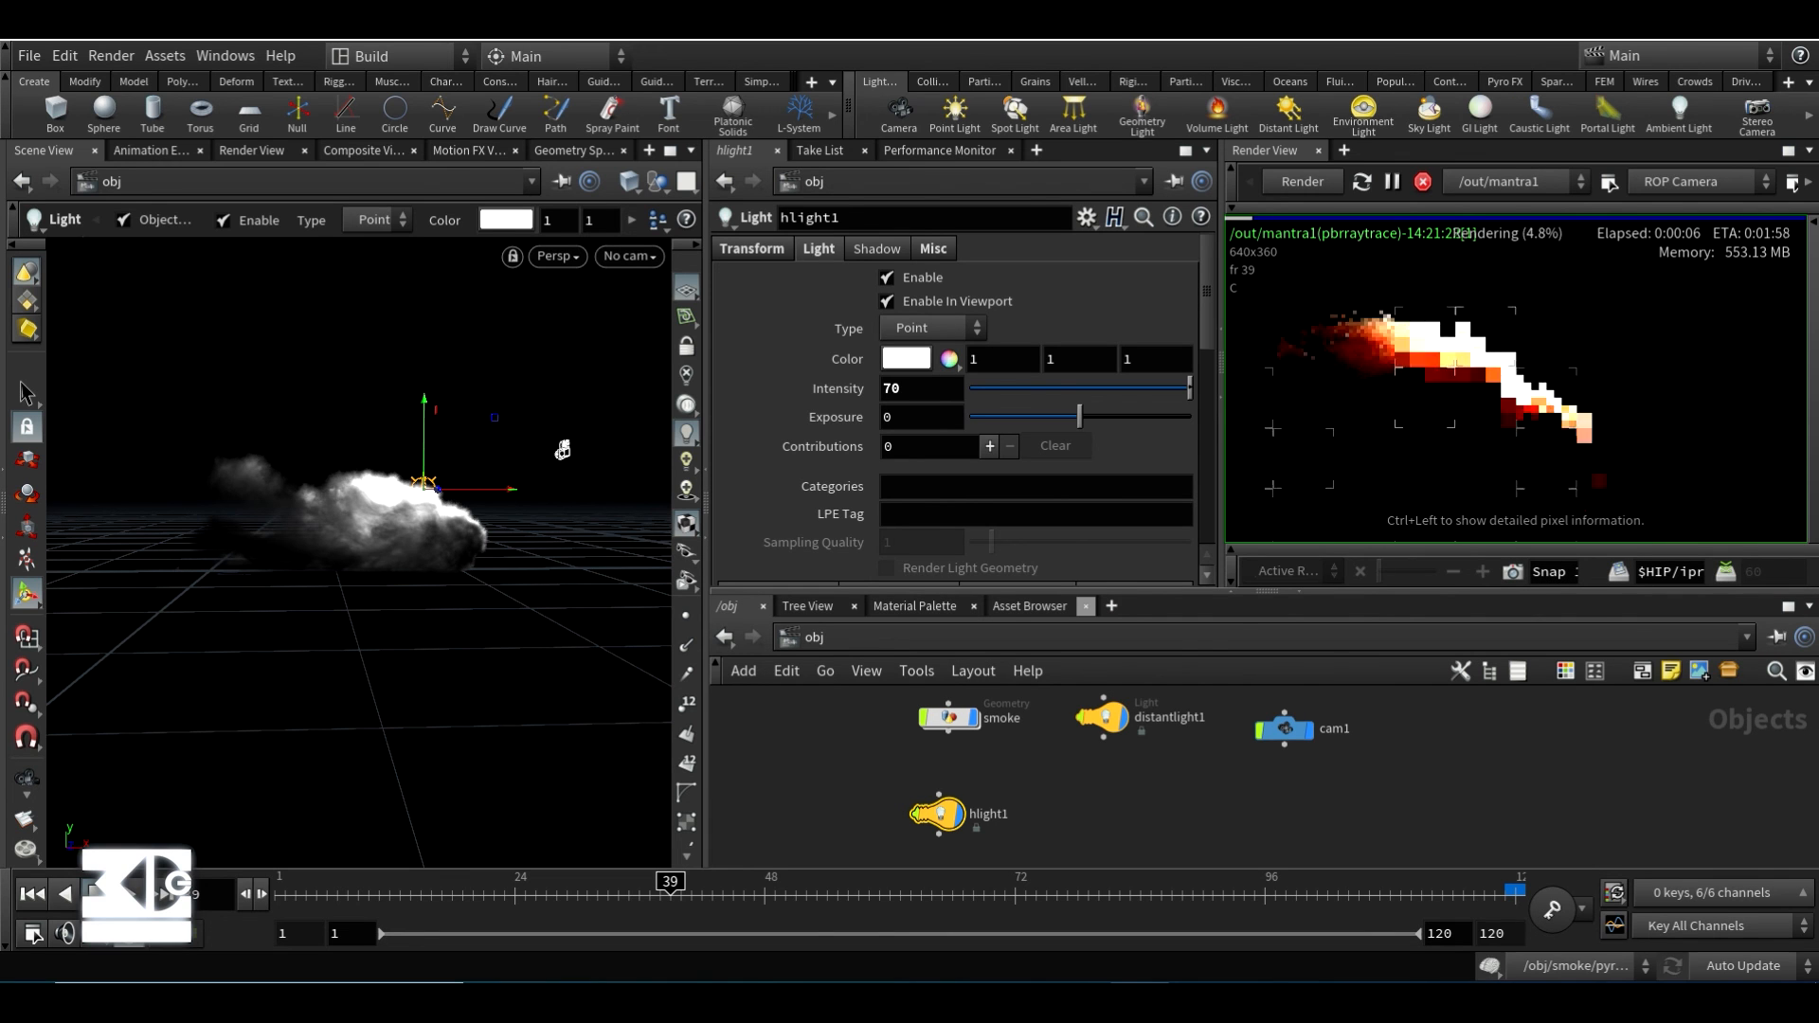
# - Move hlight1 down and back along X into the smoke's body
pyautogui.moveTo(425, 400); pyautogui.dragTo(424, 421)
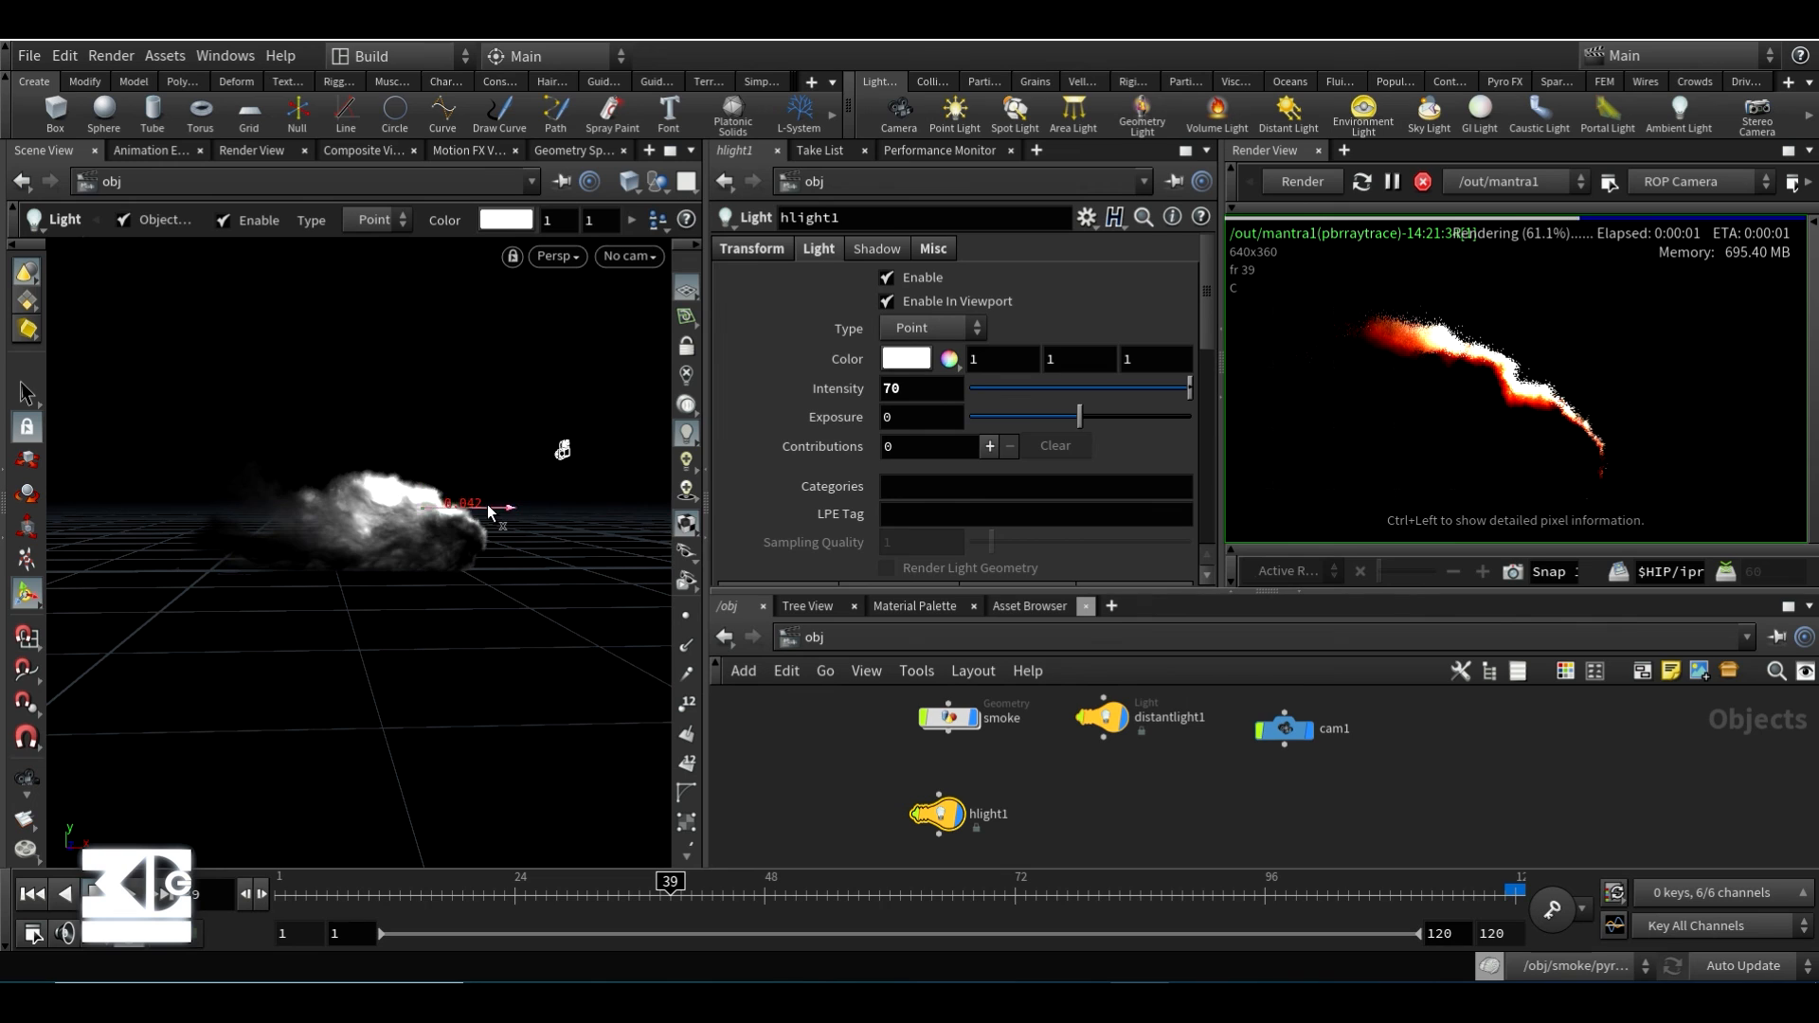
pyautogui.moveTo(510, 509); pyautogui.dragTo(476, 510)
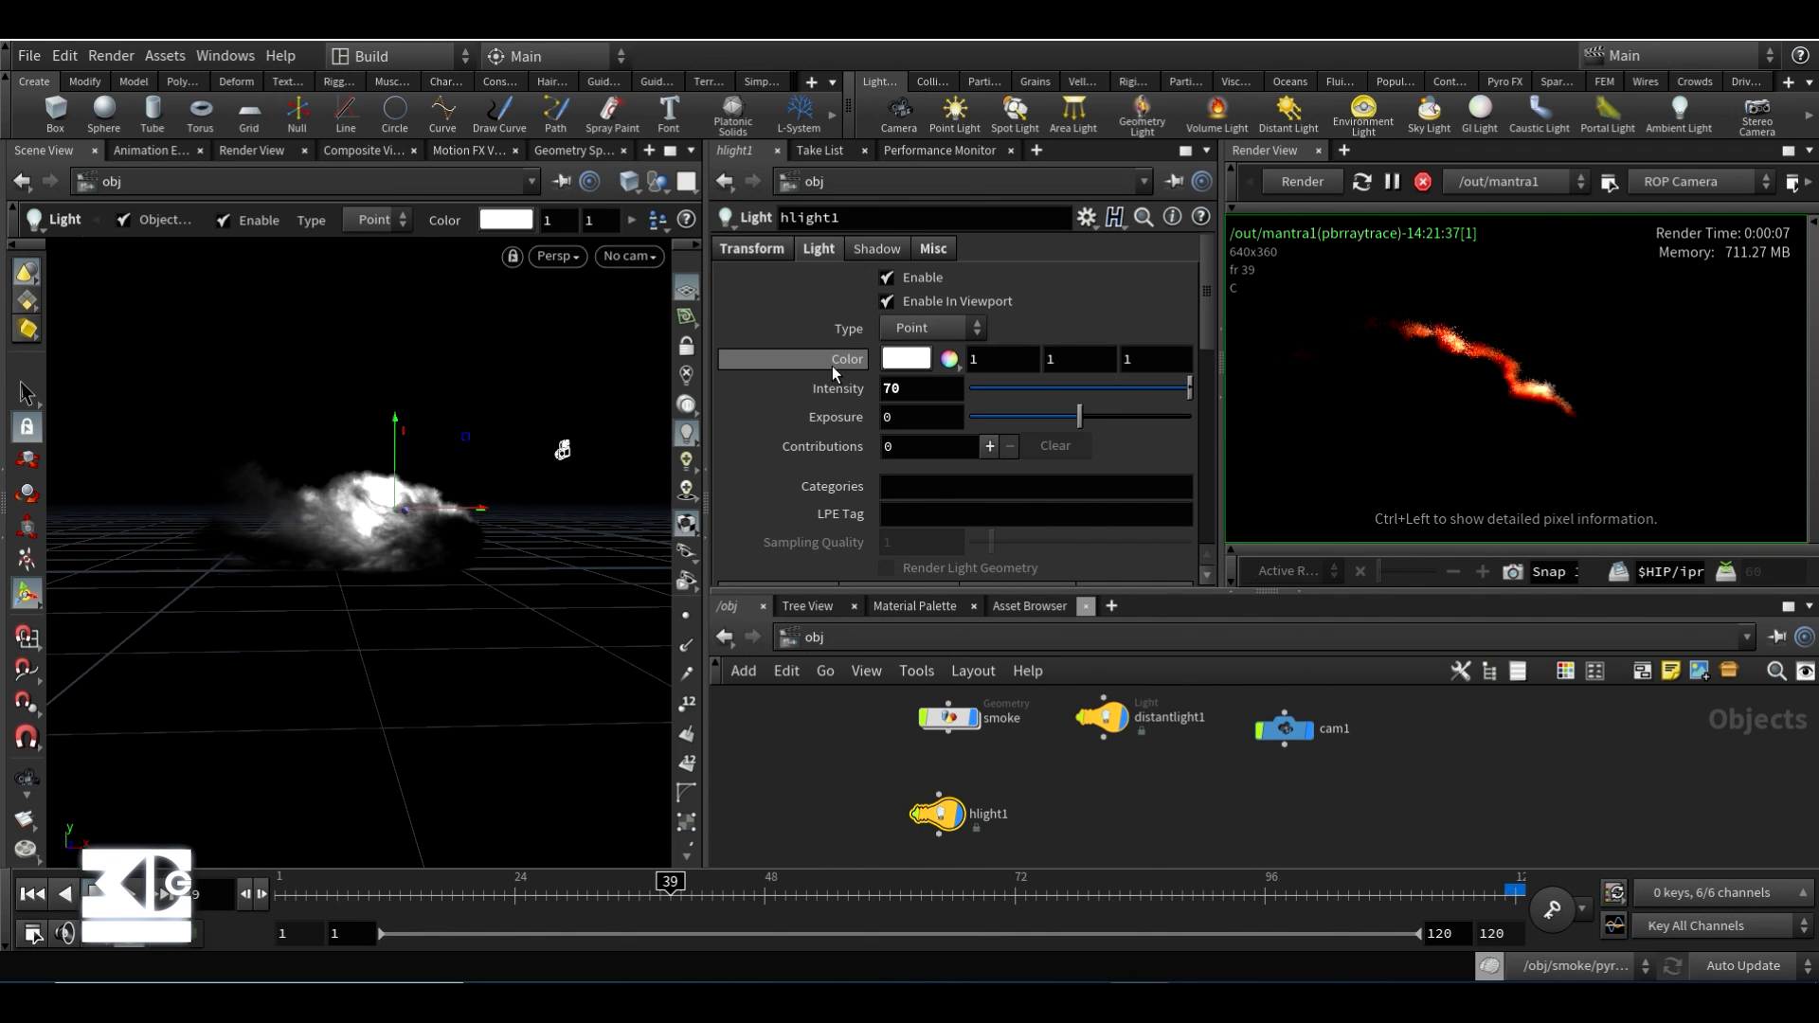
# - Set hlight1's light color to a pale blue, A4E5FF, and look through its spot light options
pyautogui.click(948, 357)
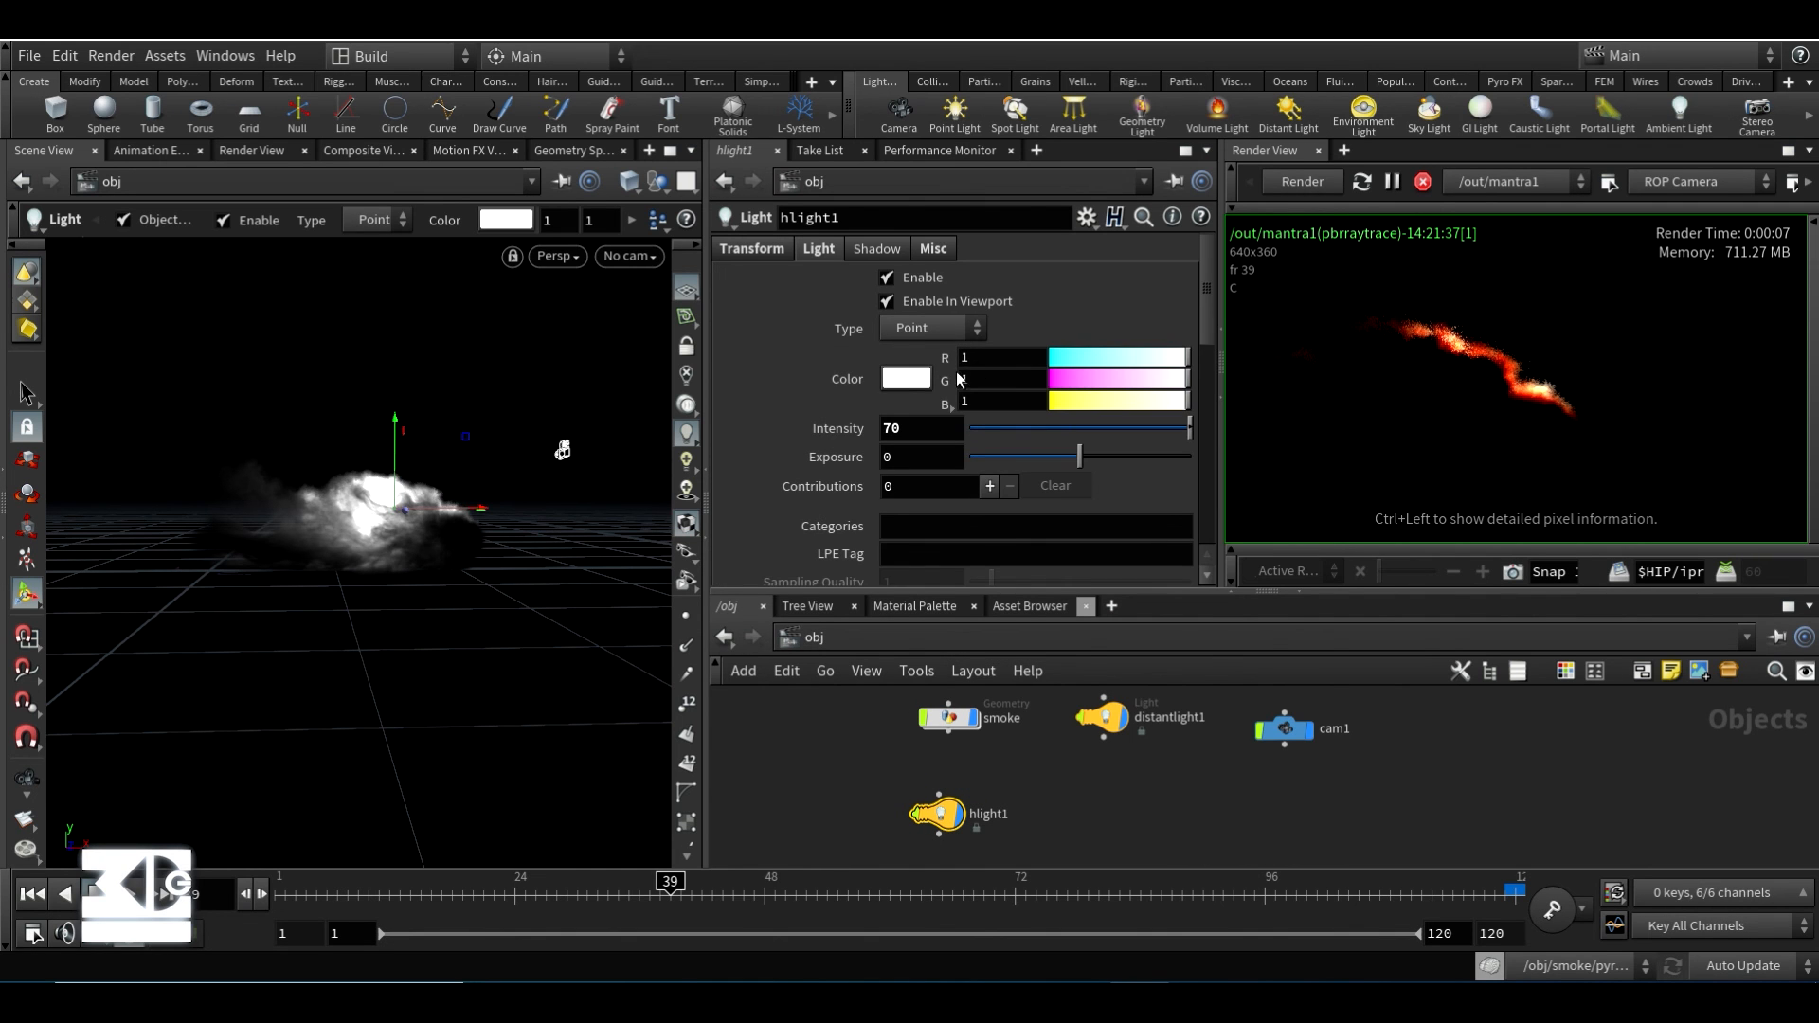
pyautogui.click(906, 378)
pyautogui.click(663, 317)
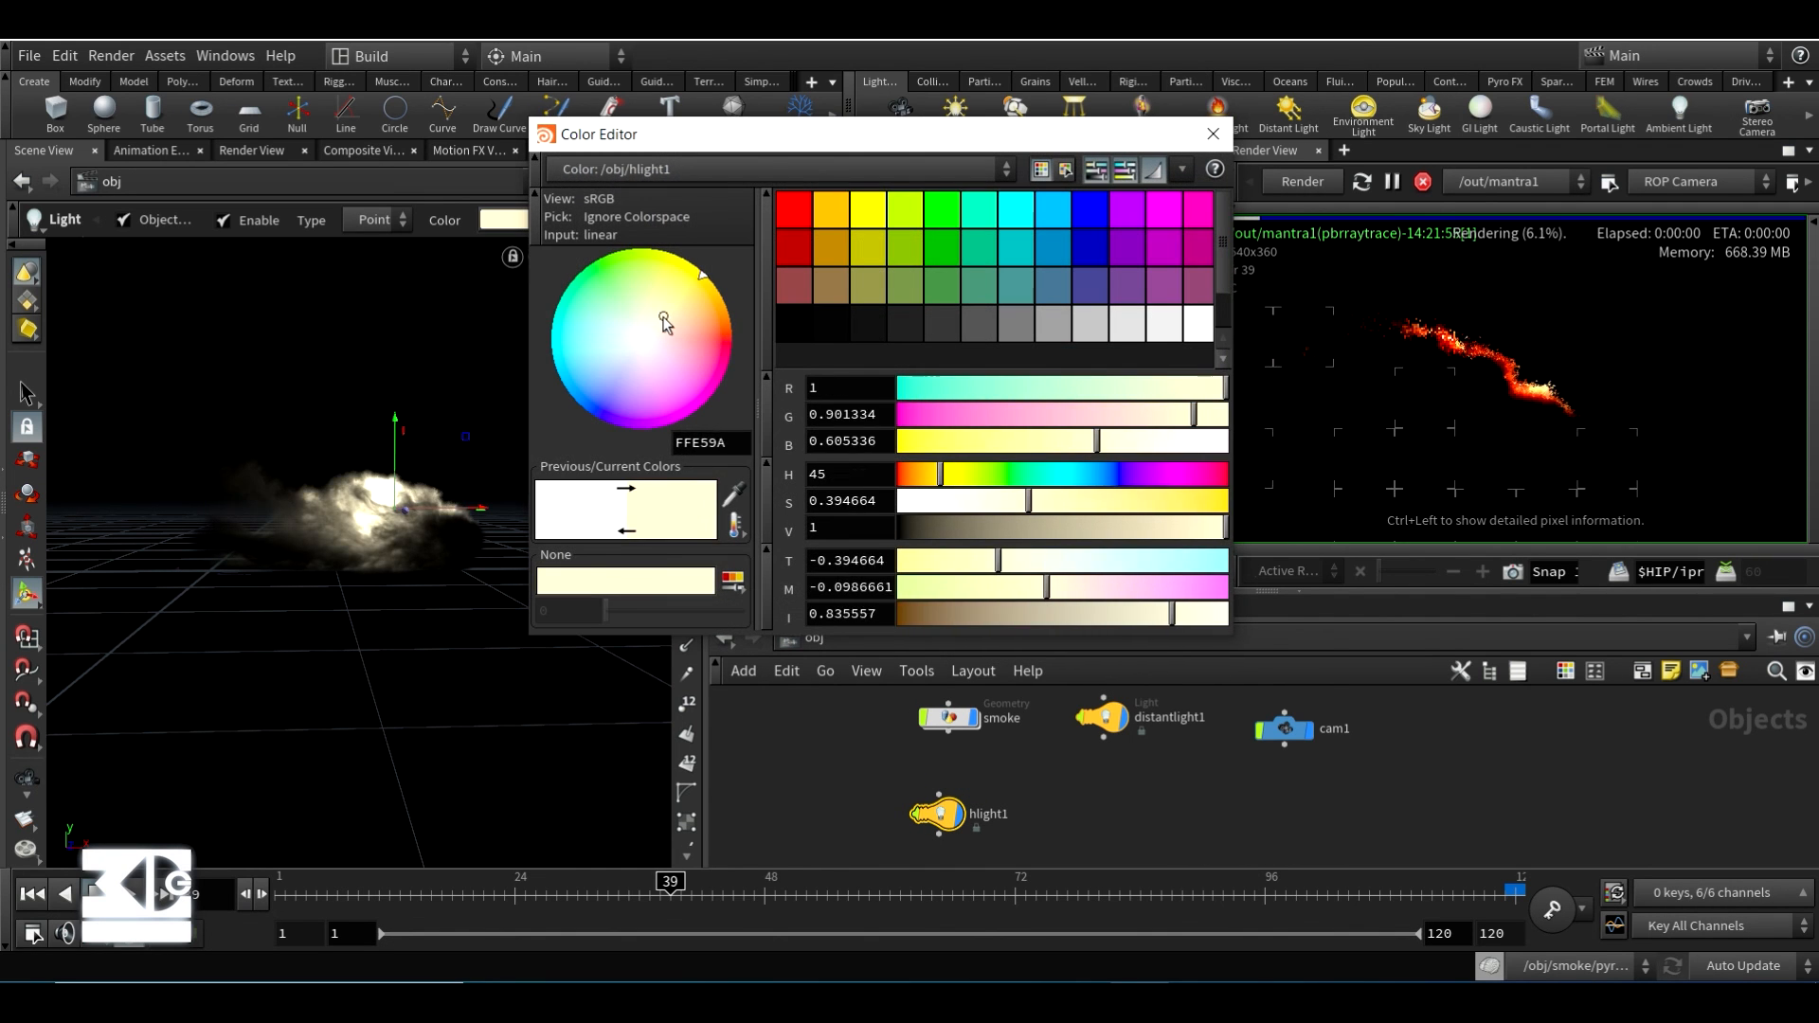
pyautogui.moveTo(663, 320); pyautogui.dragTo(617, 356)
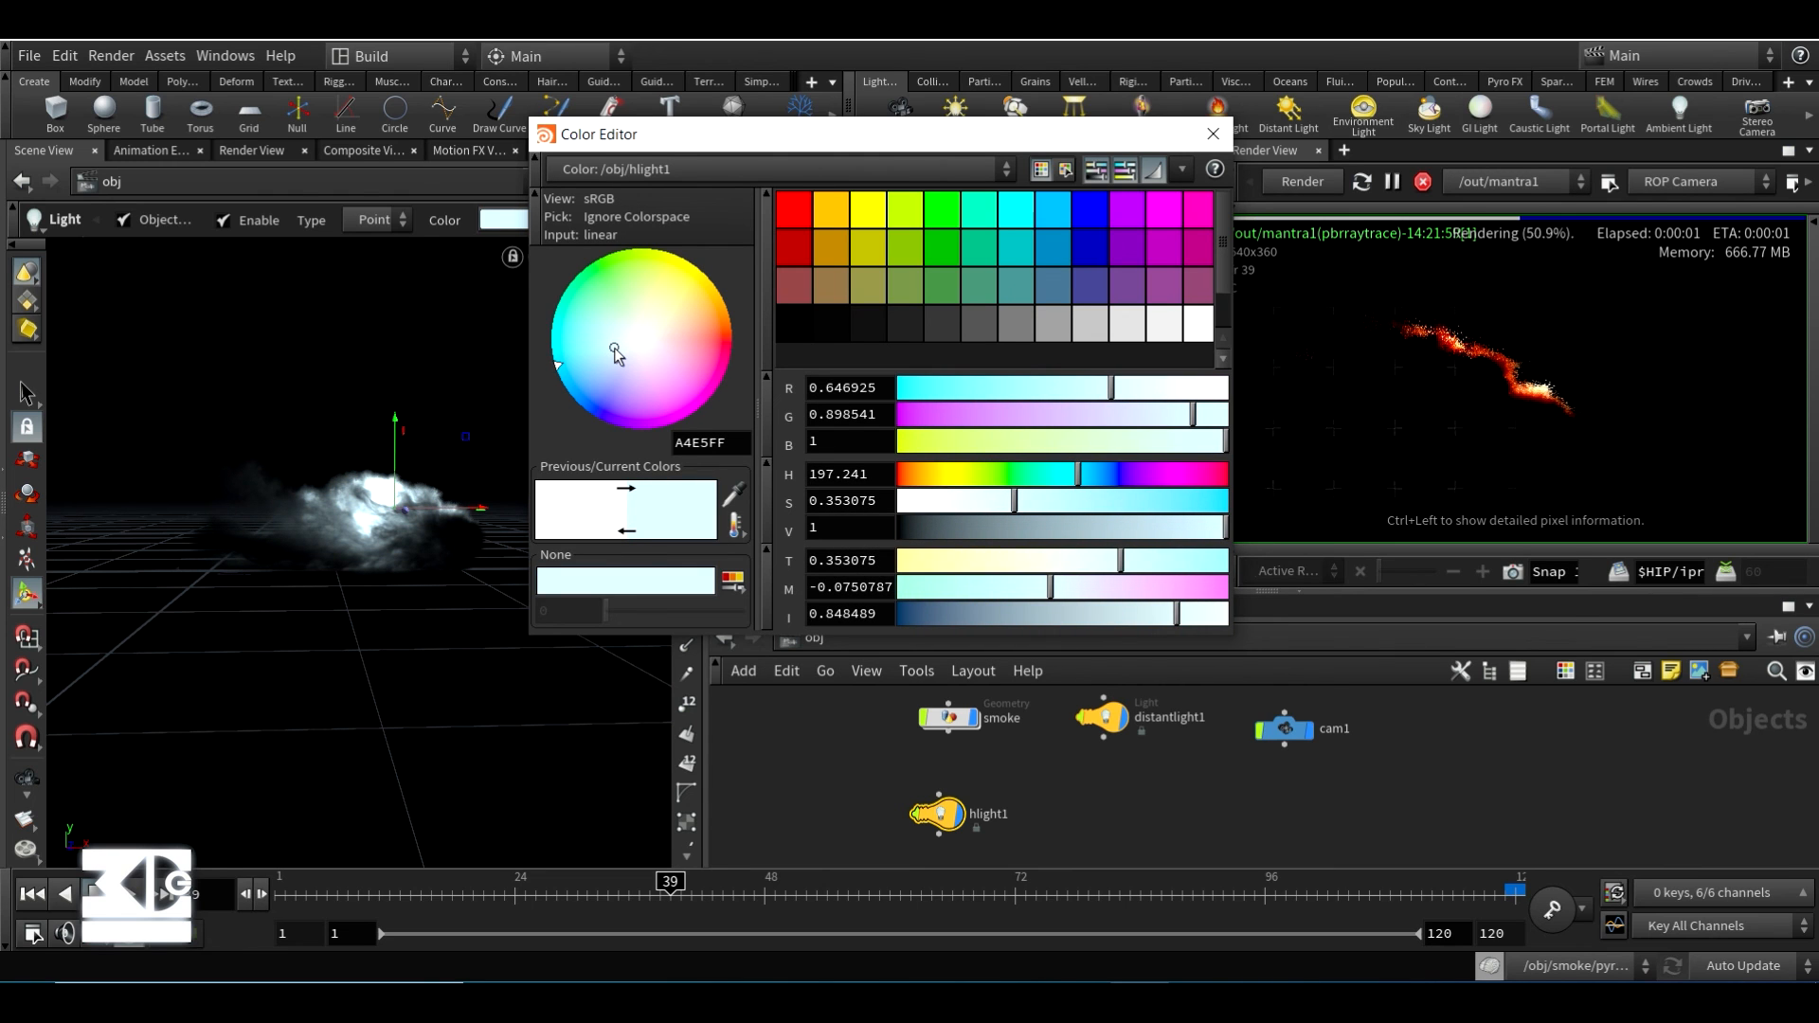
pyautogui.click(1213, 134)
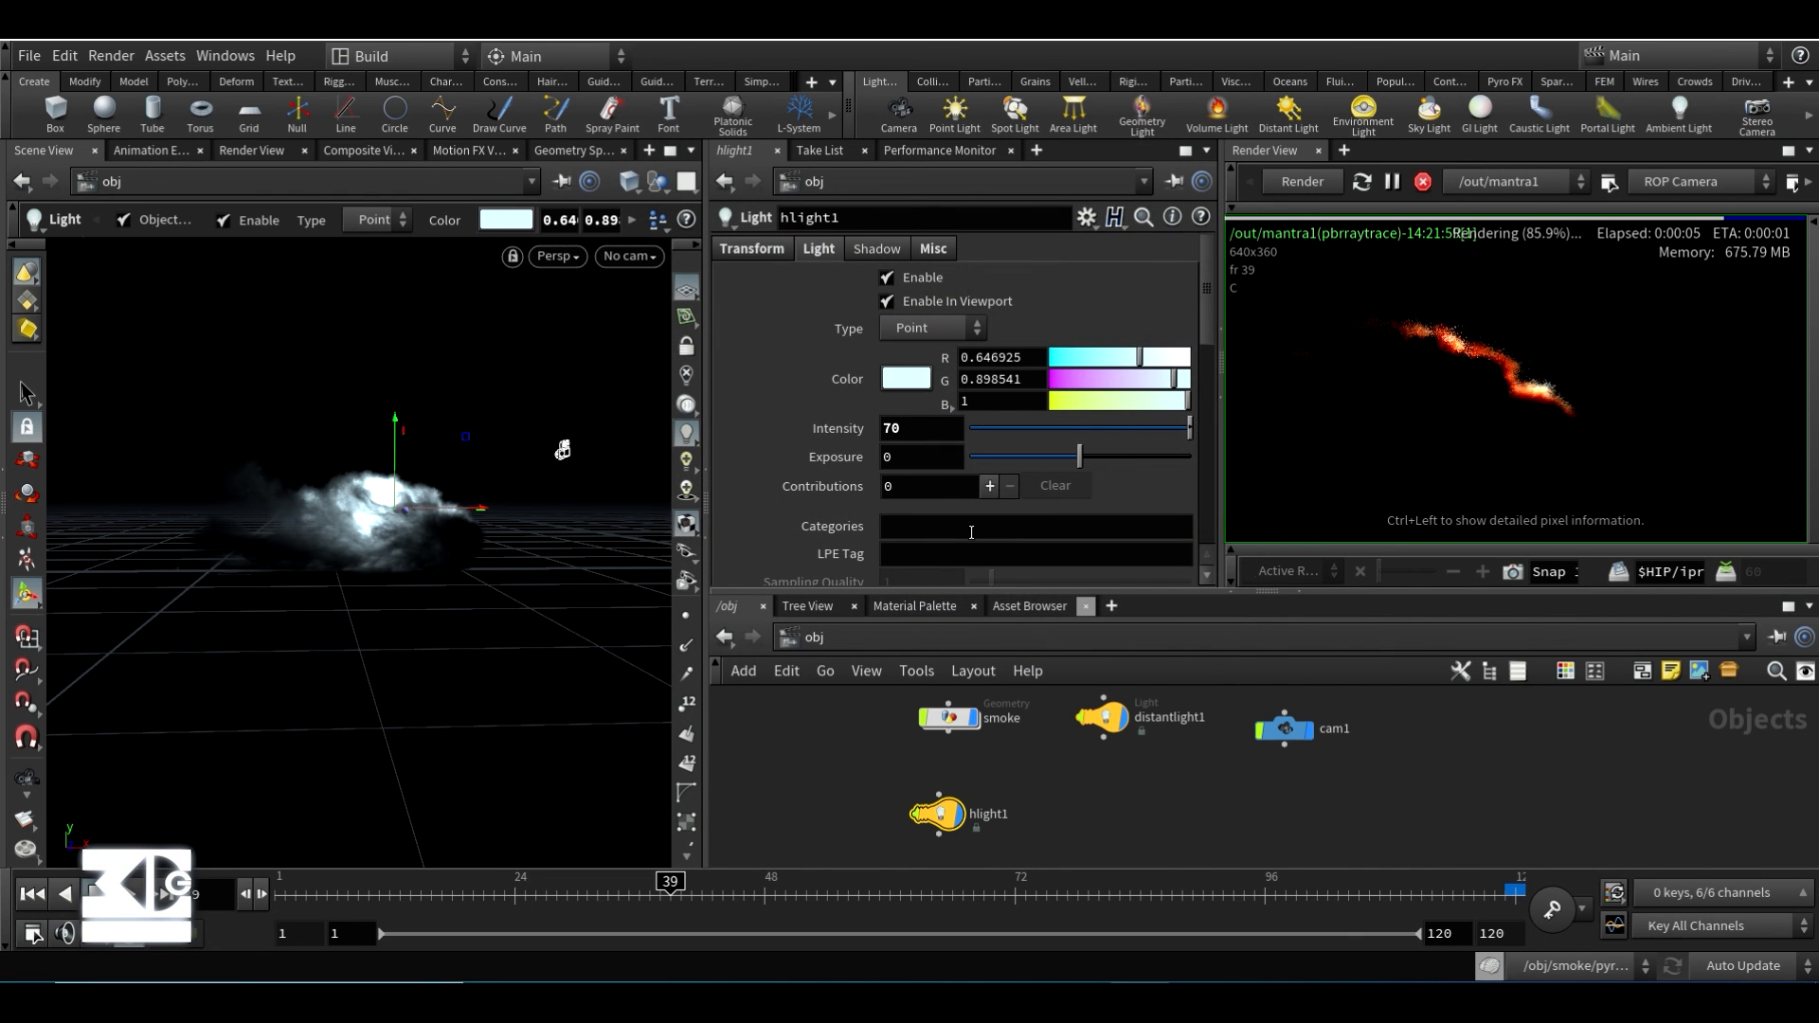
pyautogui.scroll(-5, 843, 491)
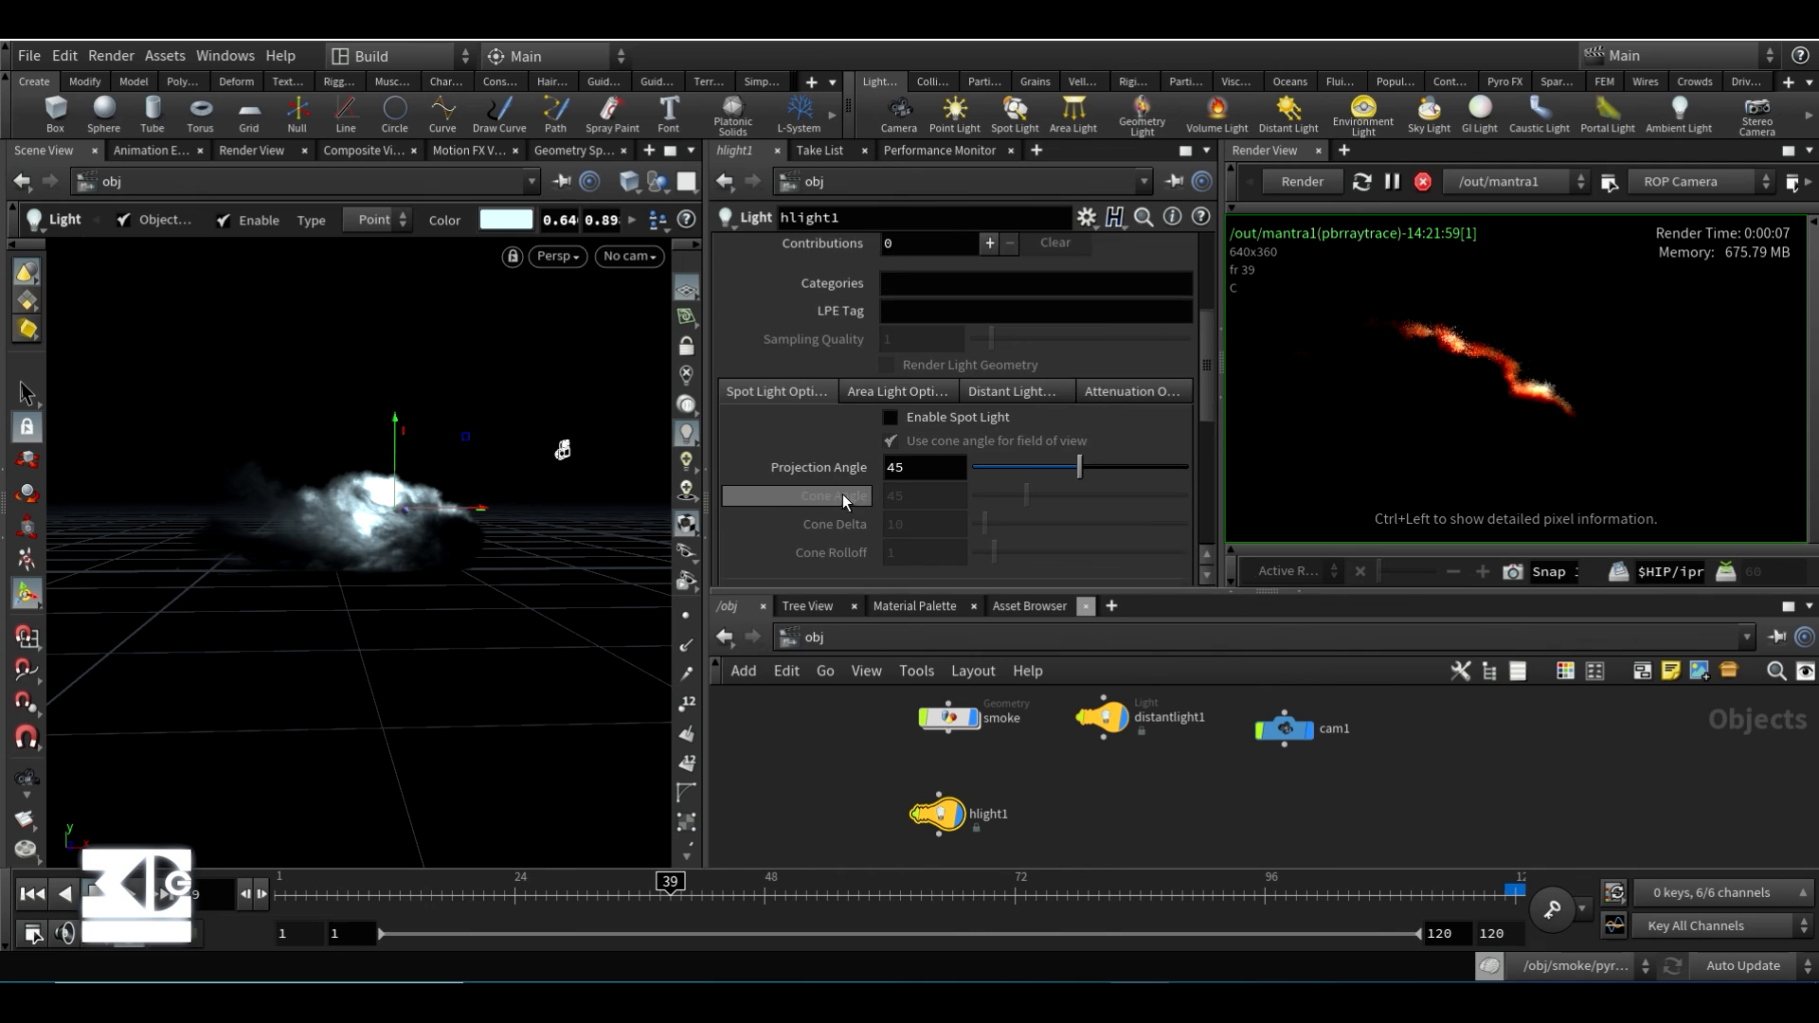
pyautogui.scroll(-3, 844, 492)
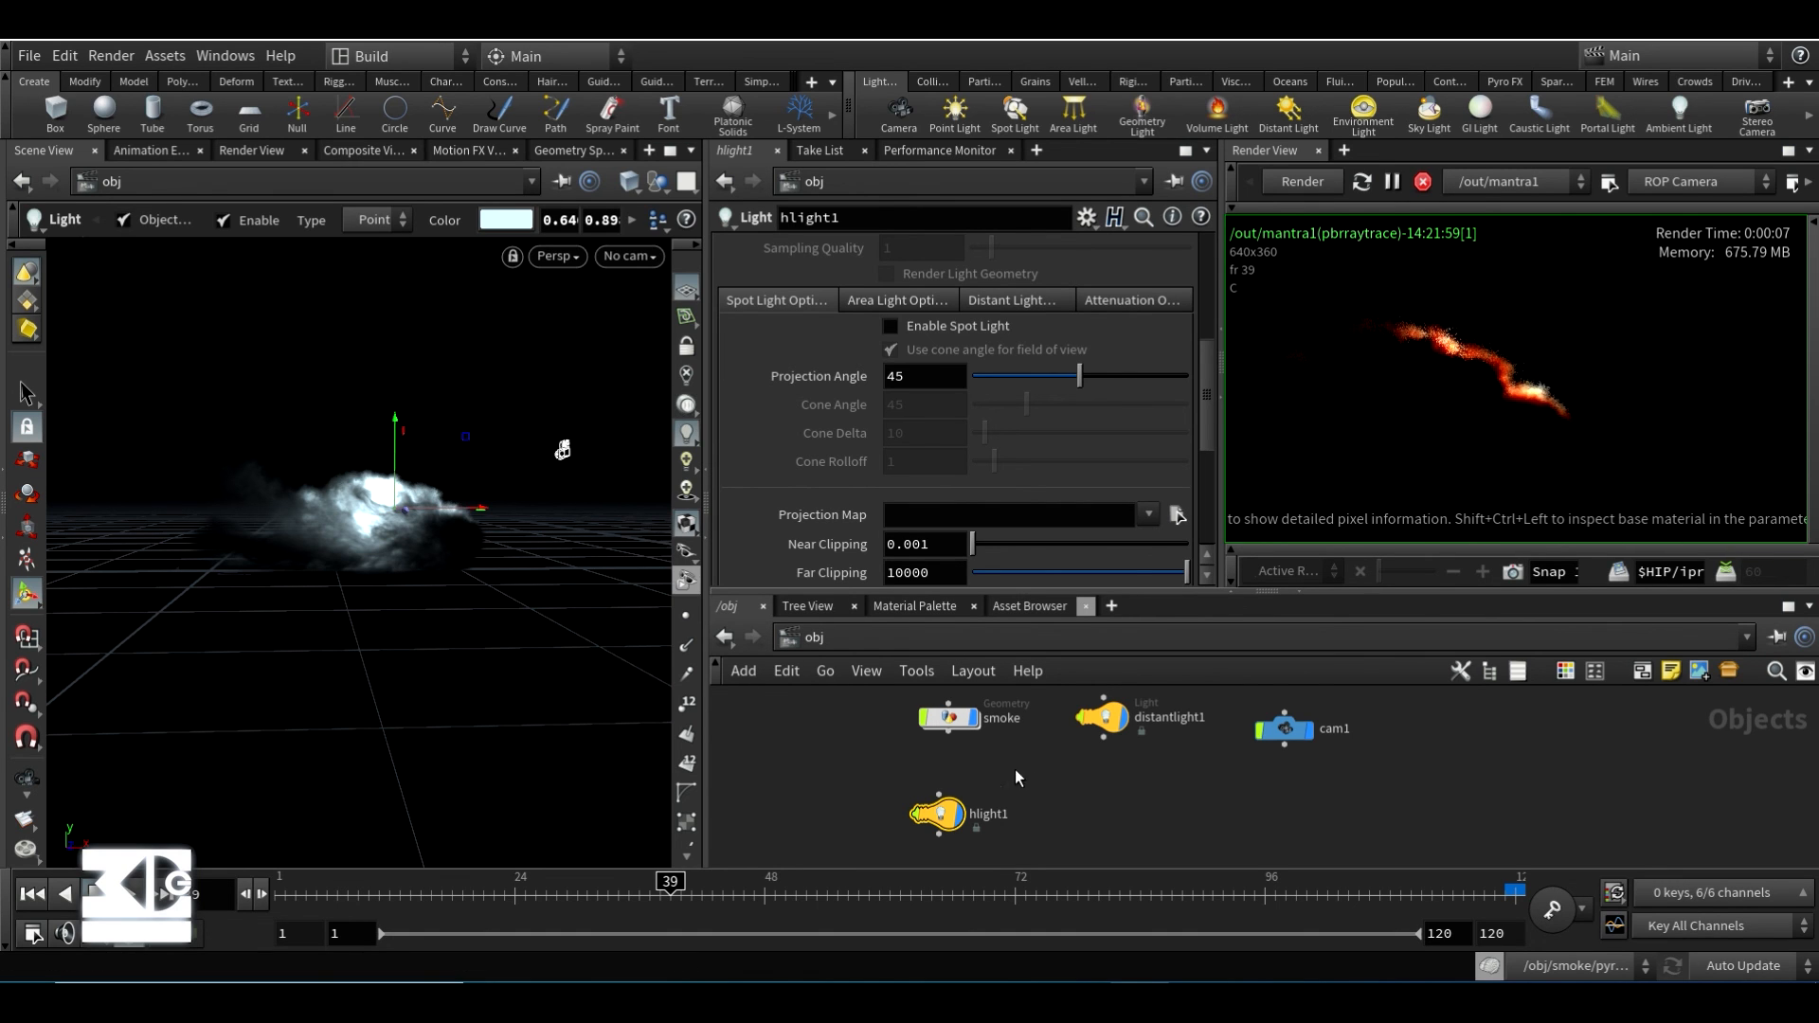
# - Remove the stray wire dot from hlight1 and duplicate the light beside it in the network
pyautogui.moveTo(938, 833); pyautogui.dragTo(993, 863)
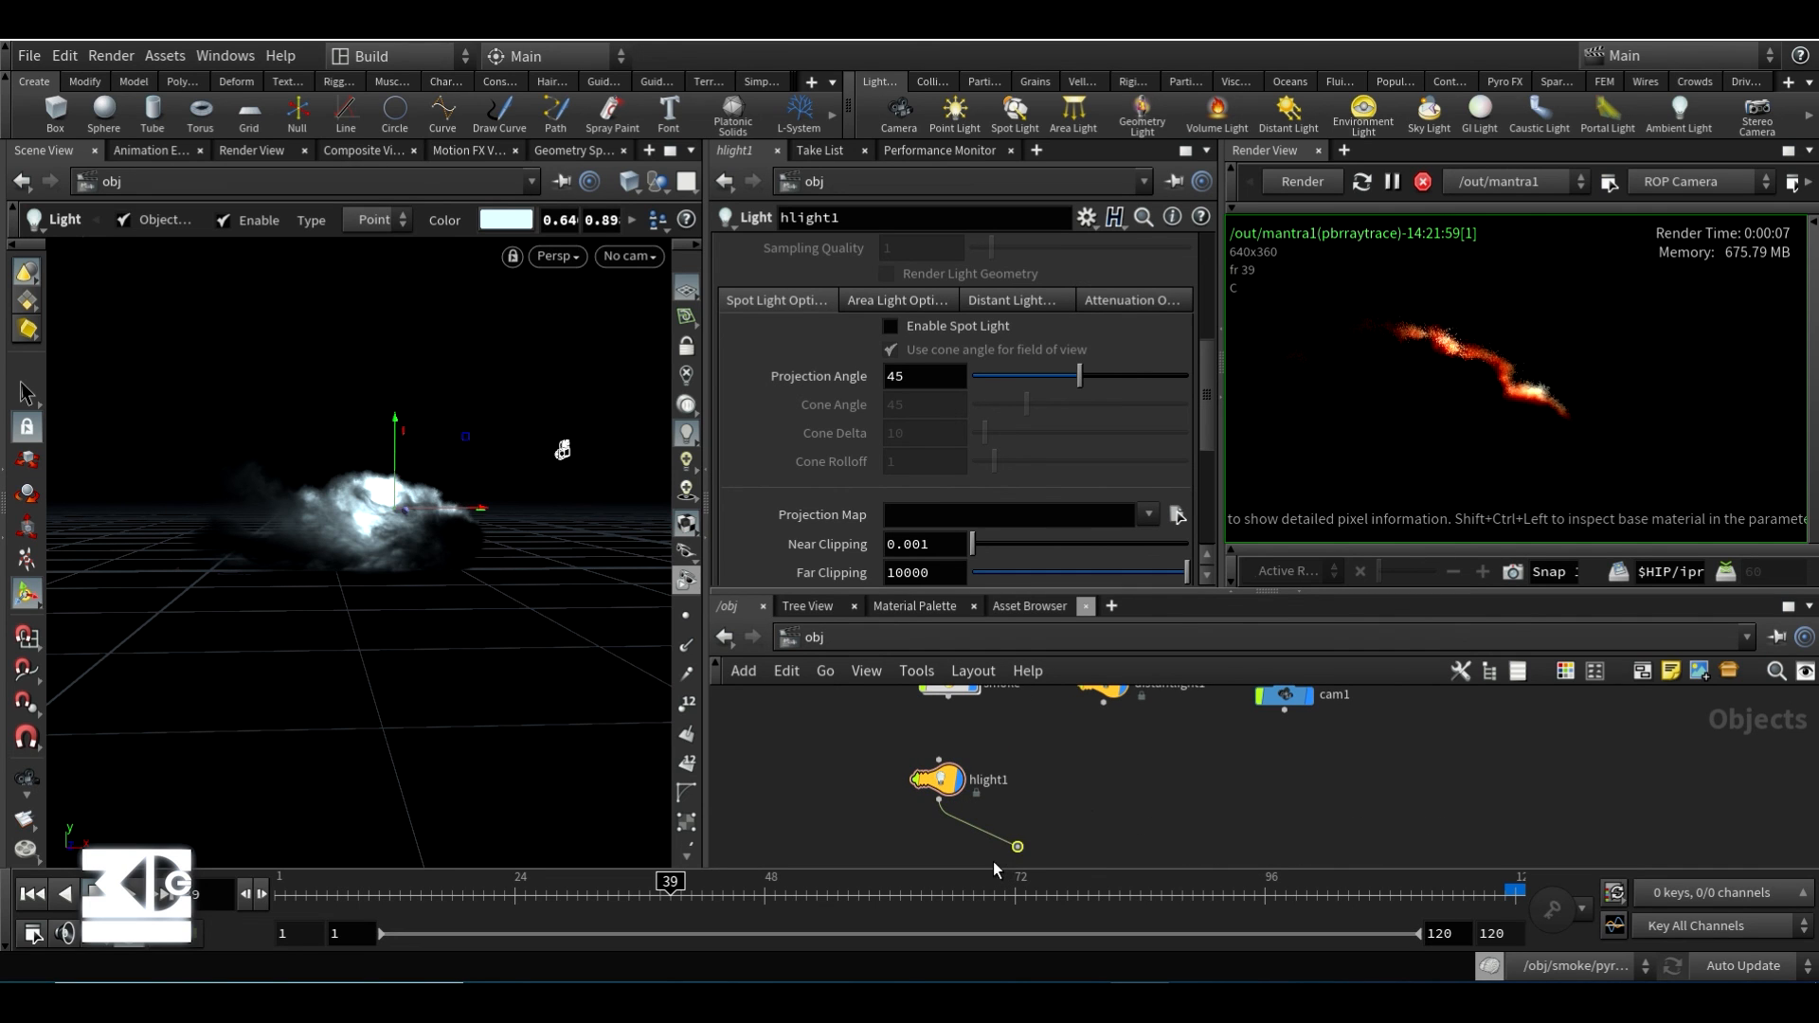
pyautogui.press('Delete')
pyautogui.keyDown('alt'); pyautogui.moveTo(943, 781); pyautogui.dragTo(1137, 793); pyautogui.keyUp('alt')
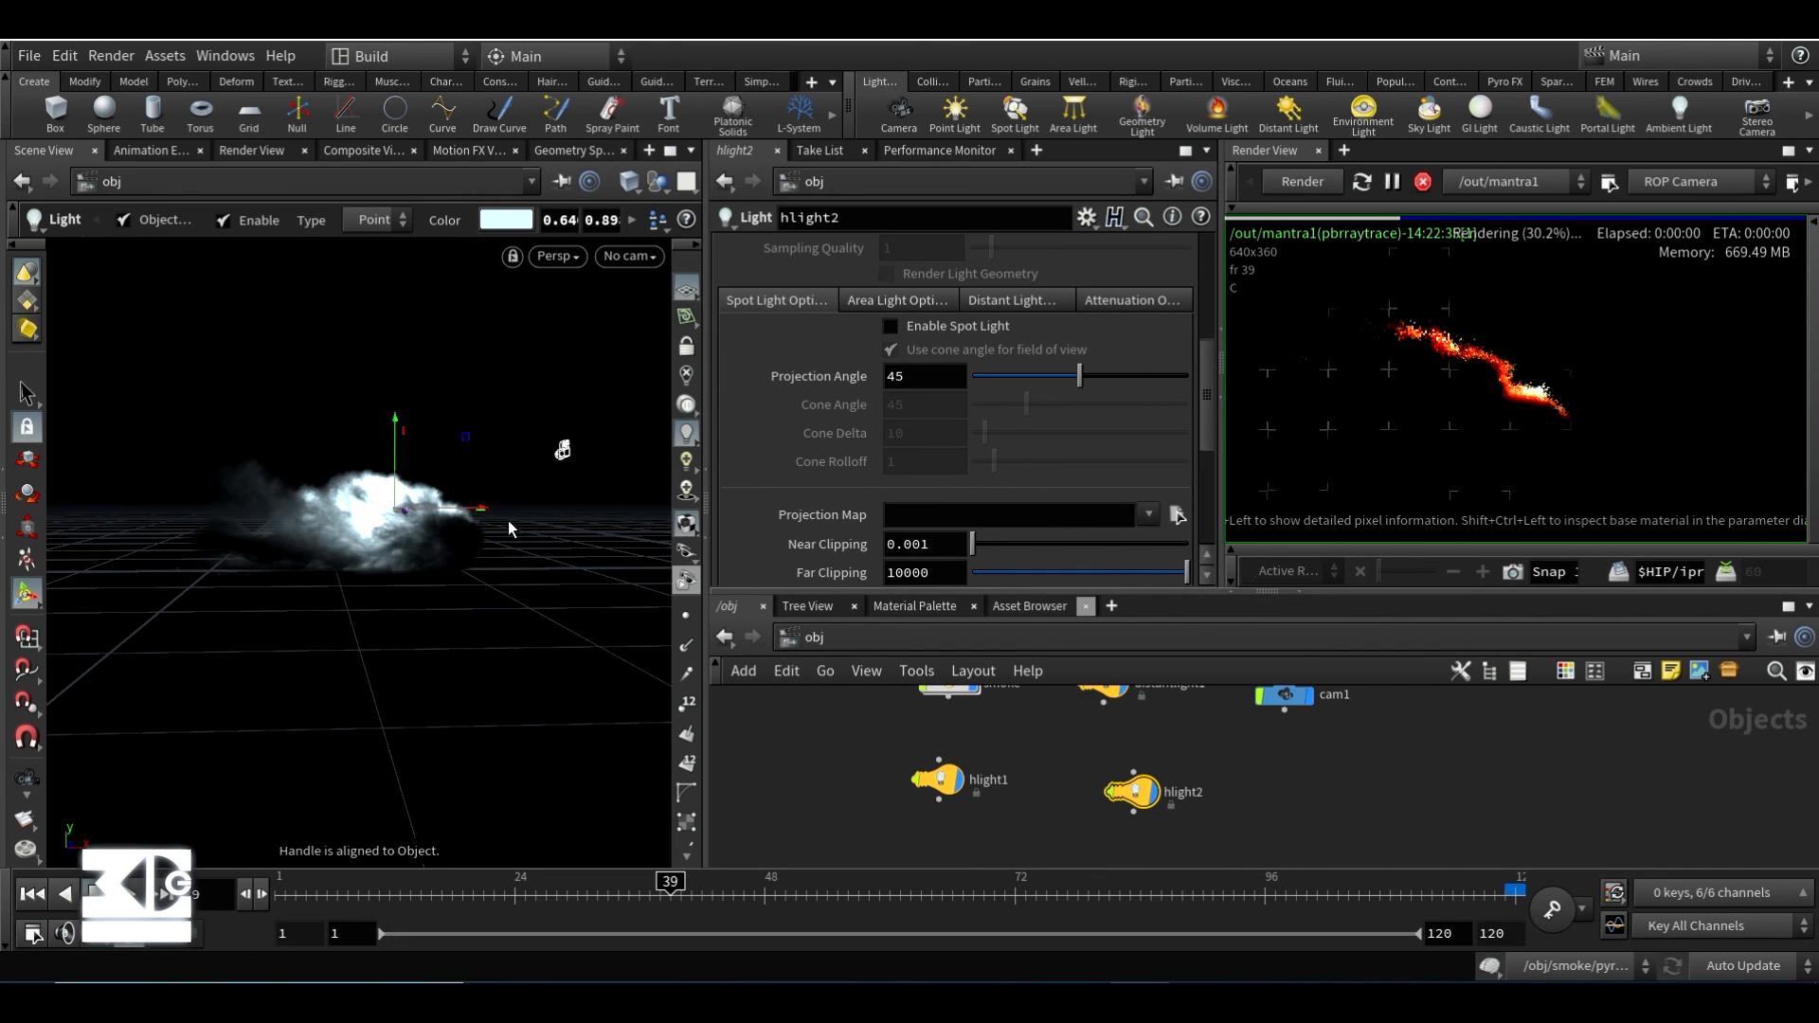
# - Move hlight2 out of the smoke's front and place it just above the trailing end of the cloud
pyautogui.moveTo(484, 515); pyautogui.dragTo(523, 534)
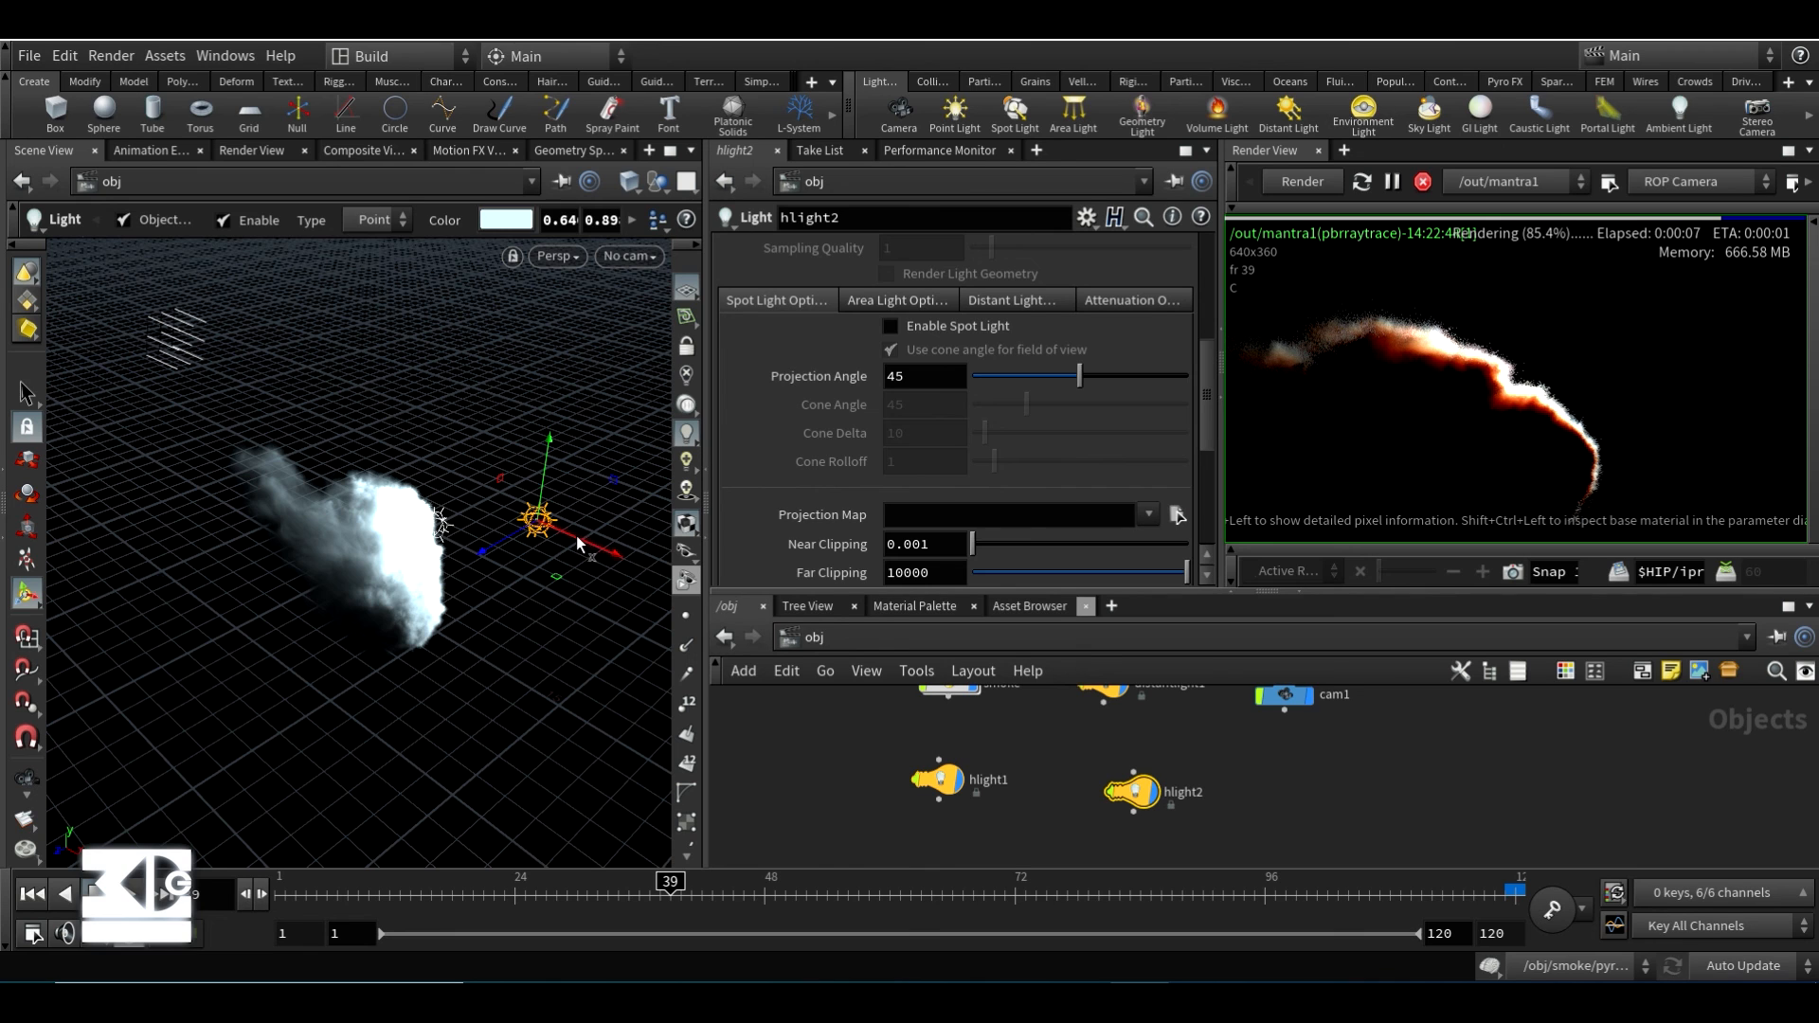
pyautogui.moveTo(580, 543); pyautogui.dragTo(442, 484)
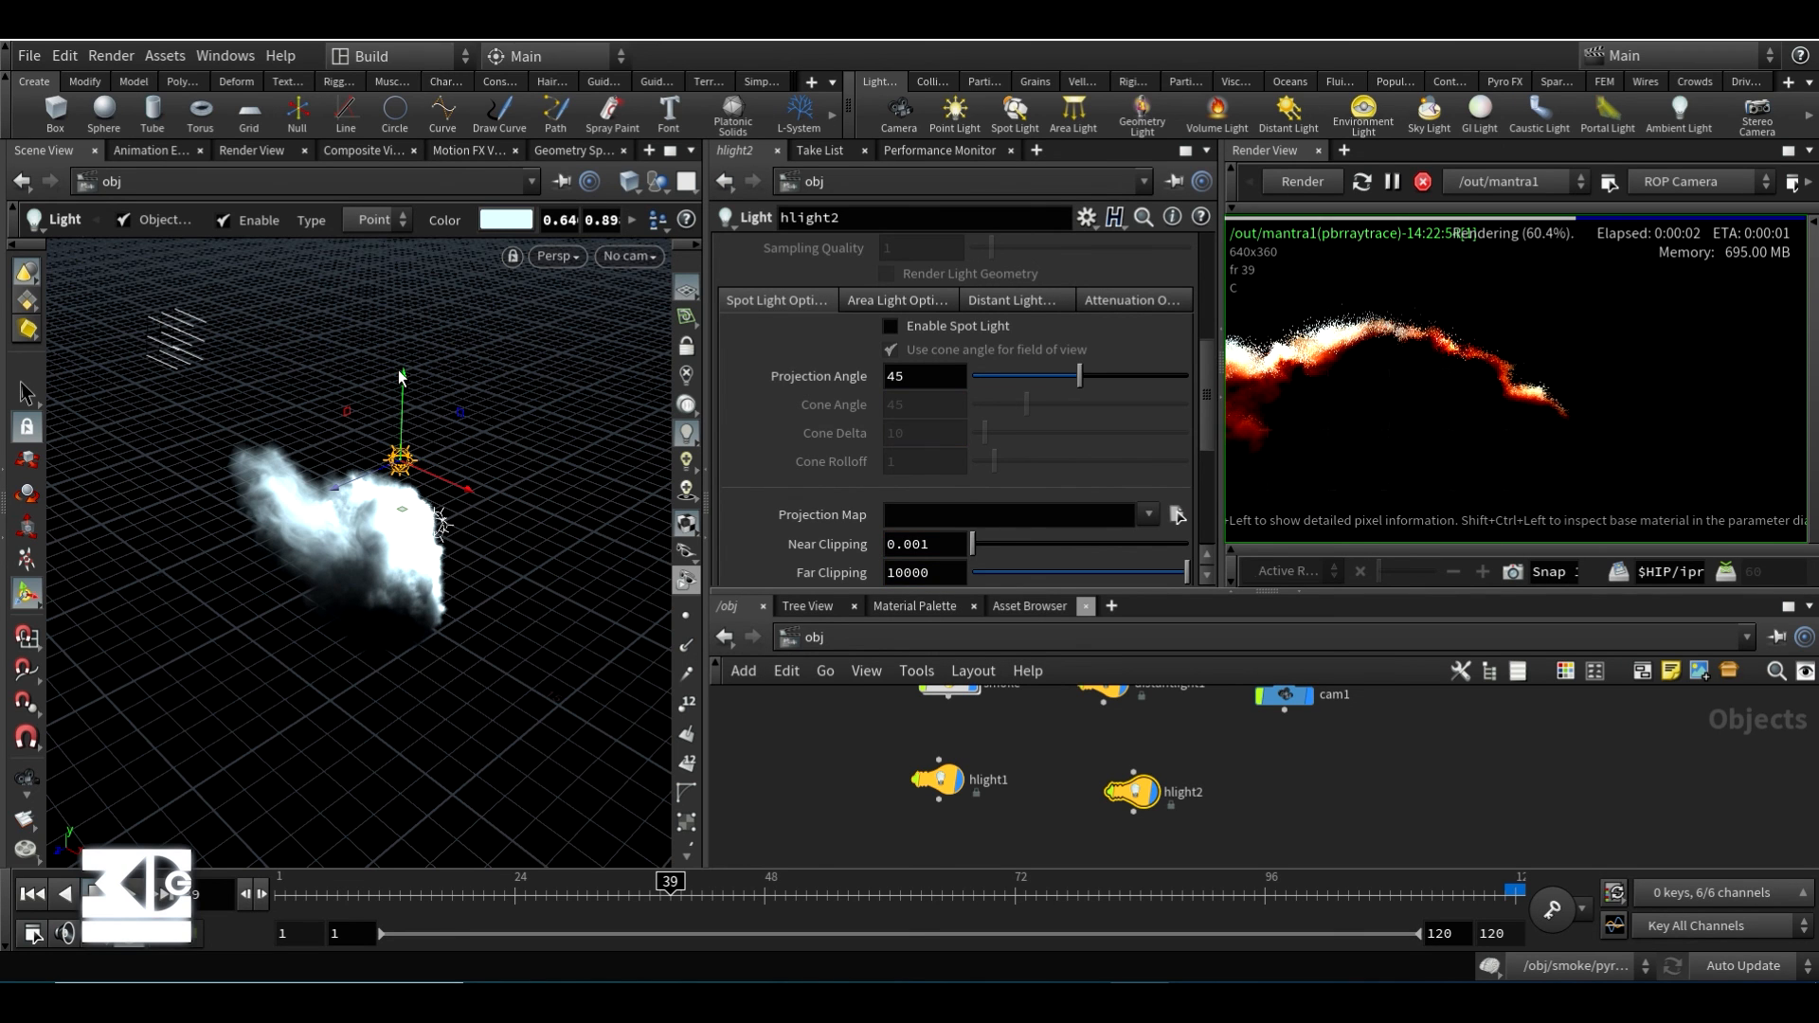
pyautogui.moveTo(398, 377); pyautogui.dragTo(402, 303)
pyautogui.moveTo(404, 391); pyautogui.dragTo(338, 369)
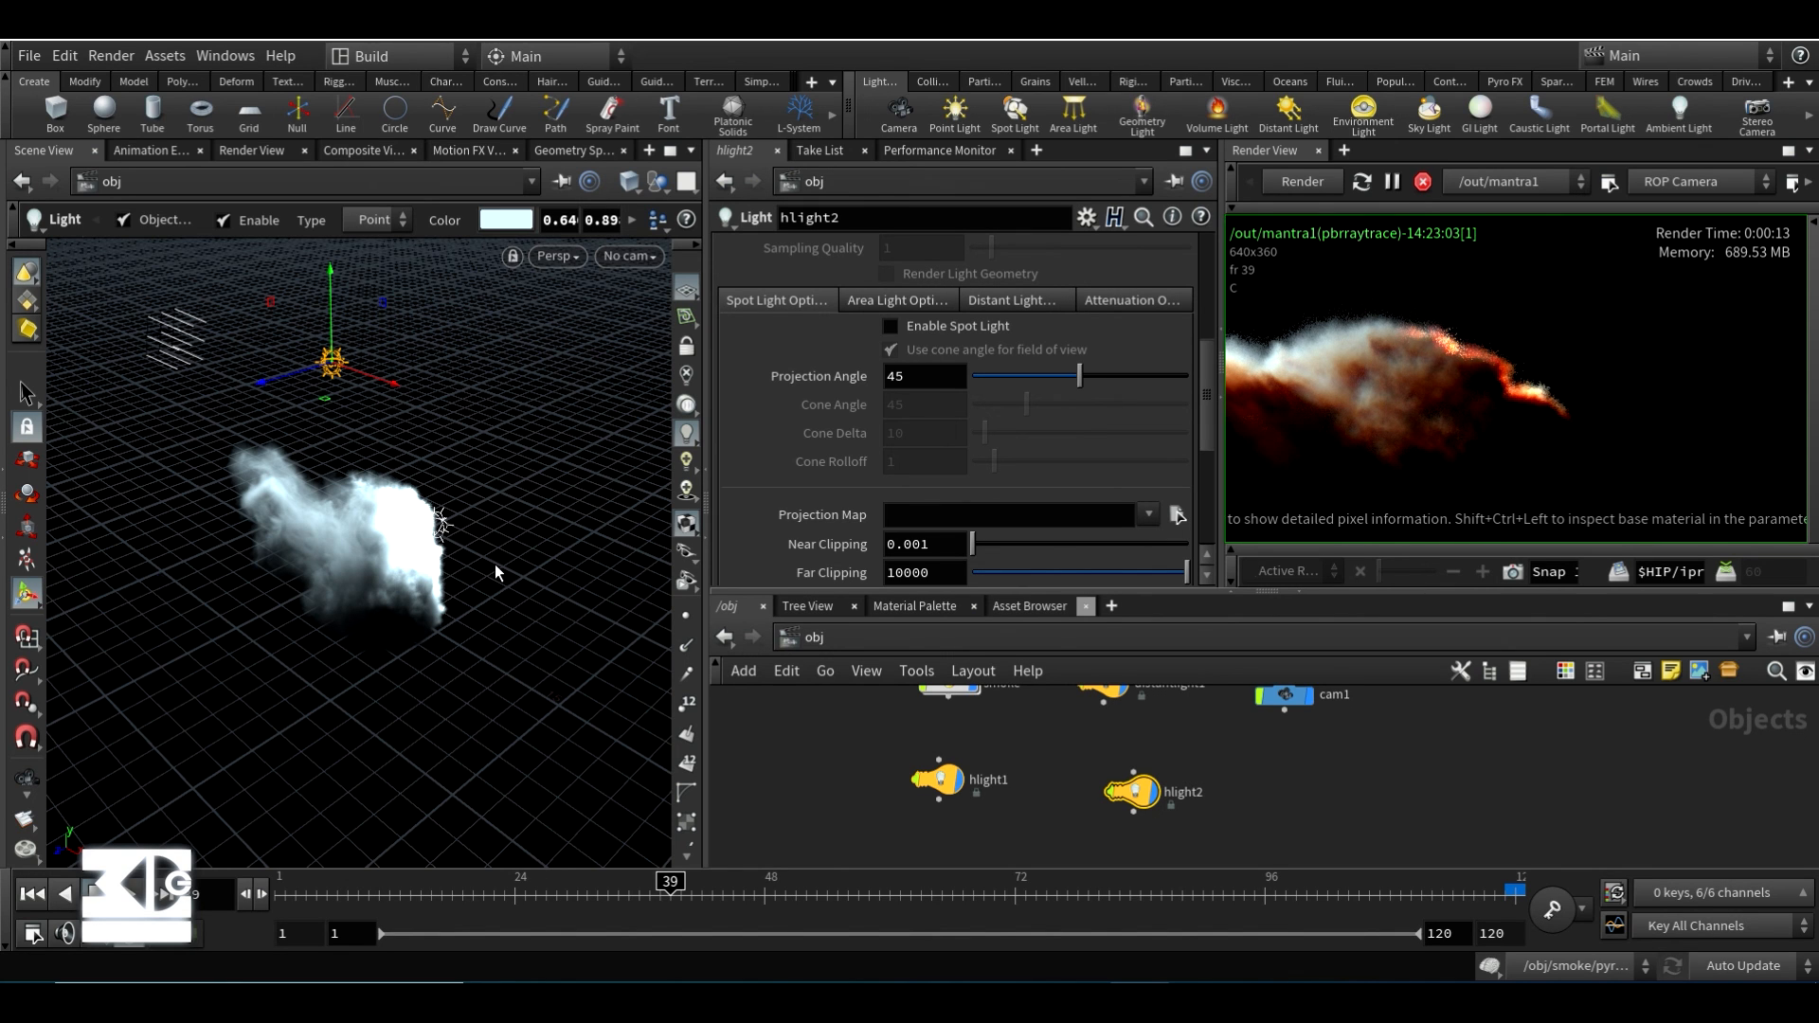
pyautogui.keyDown('alt'); pyautogui.moveTo(495, 565); pyautogui.dragTo(569, 488); pyautogui.keyUp('alt')
pyautogui.moveTo(202, 374); pyautogui.dragTo(202, 400)
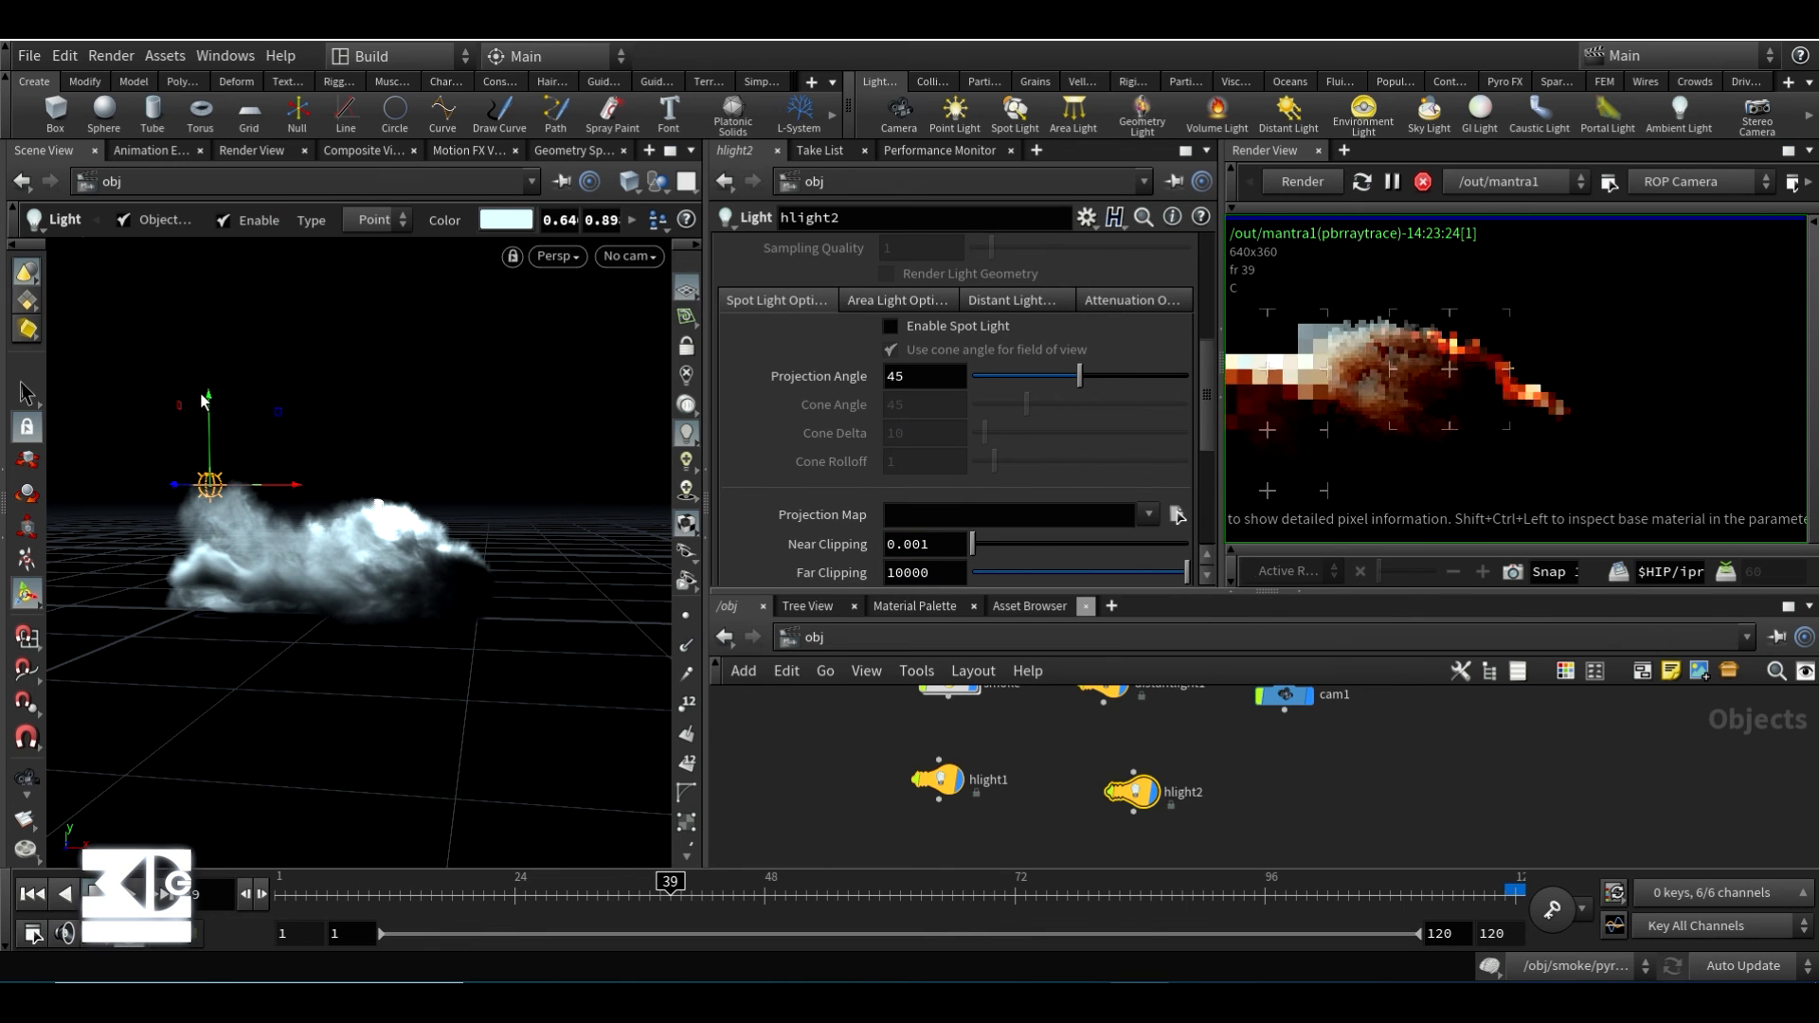
# - Duplicate hlight1 again and move the copy outward along X and up, above and in front of the smoke
pyautogui.keyDown('alt'); pyautogui.moveTo(877, 783); pyautogui.dragTo(851, 783); pyautogui.keyUp('alt')
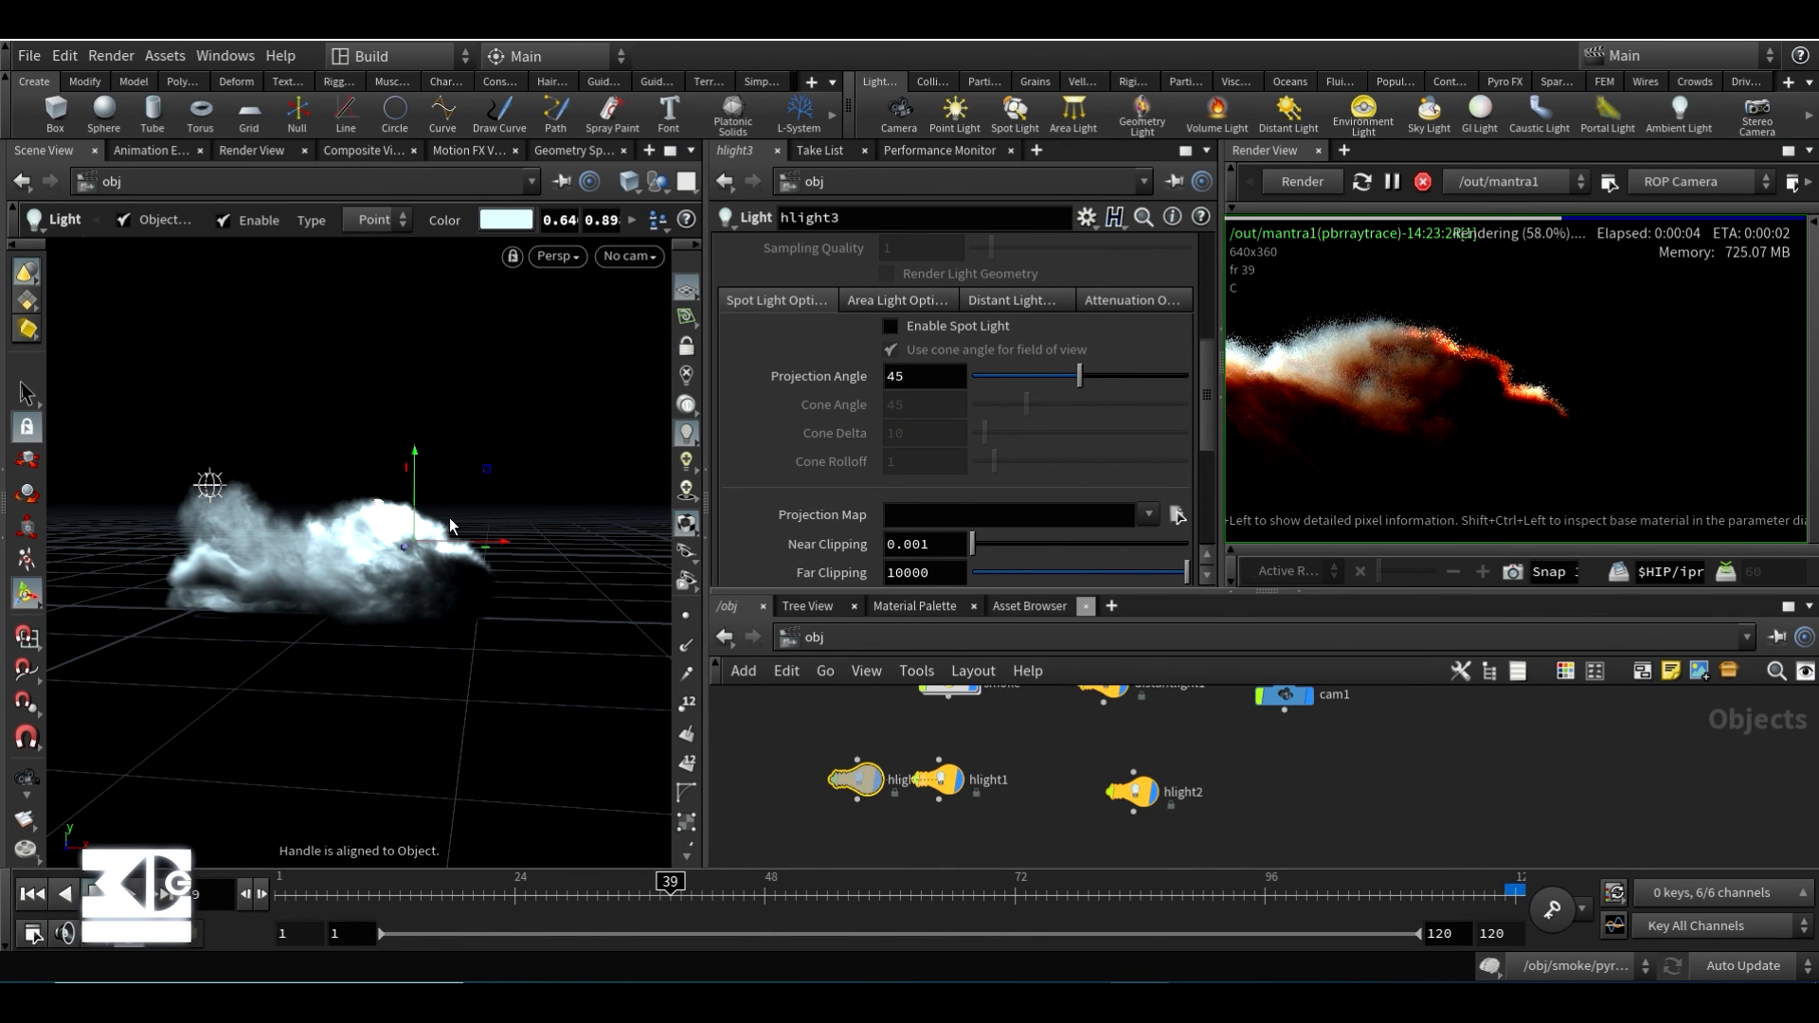
pyautogui.moveTo(506, 541); pyautogui.dragTo(696, 534)
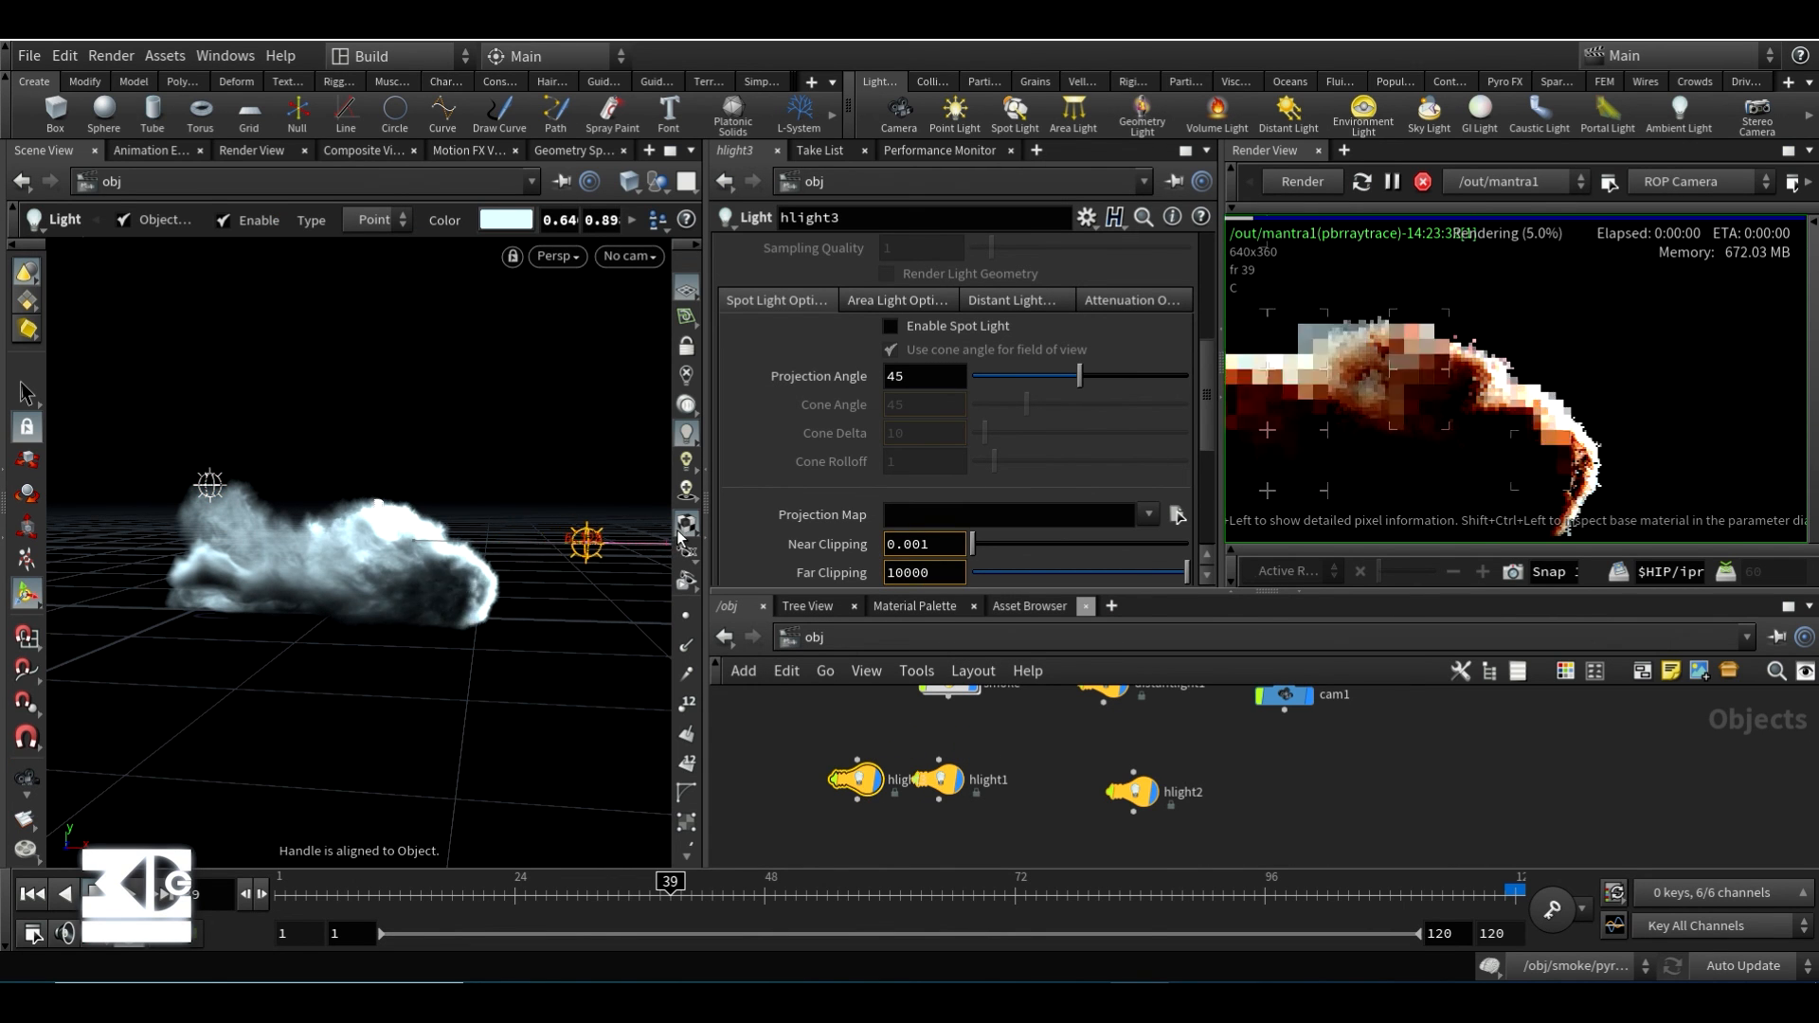
pyautogui.moveTo(595, 462); pyautogui.dragTo(596, 320)
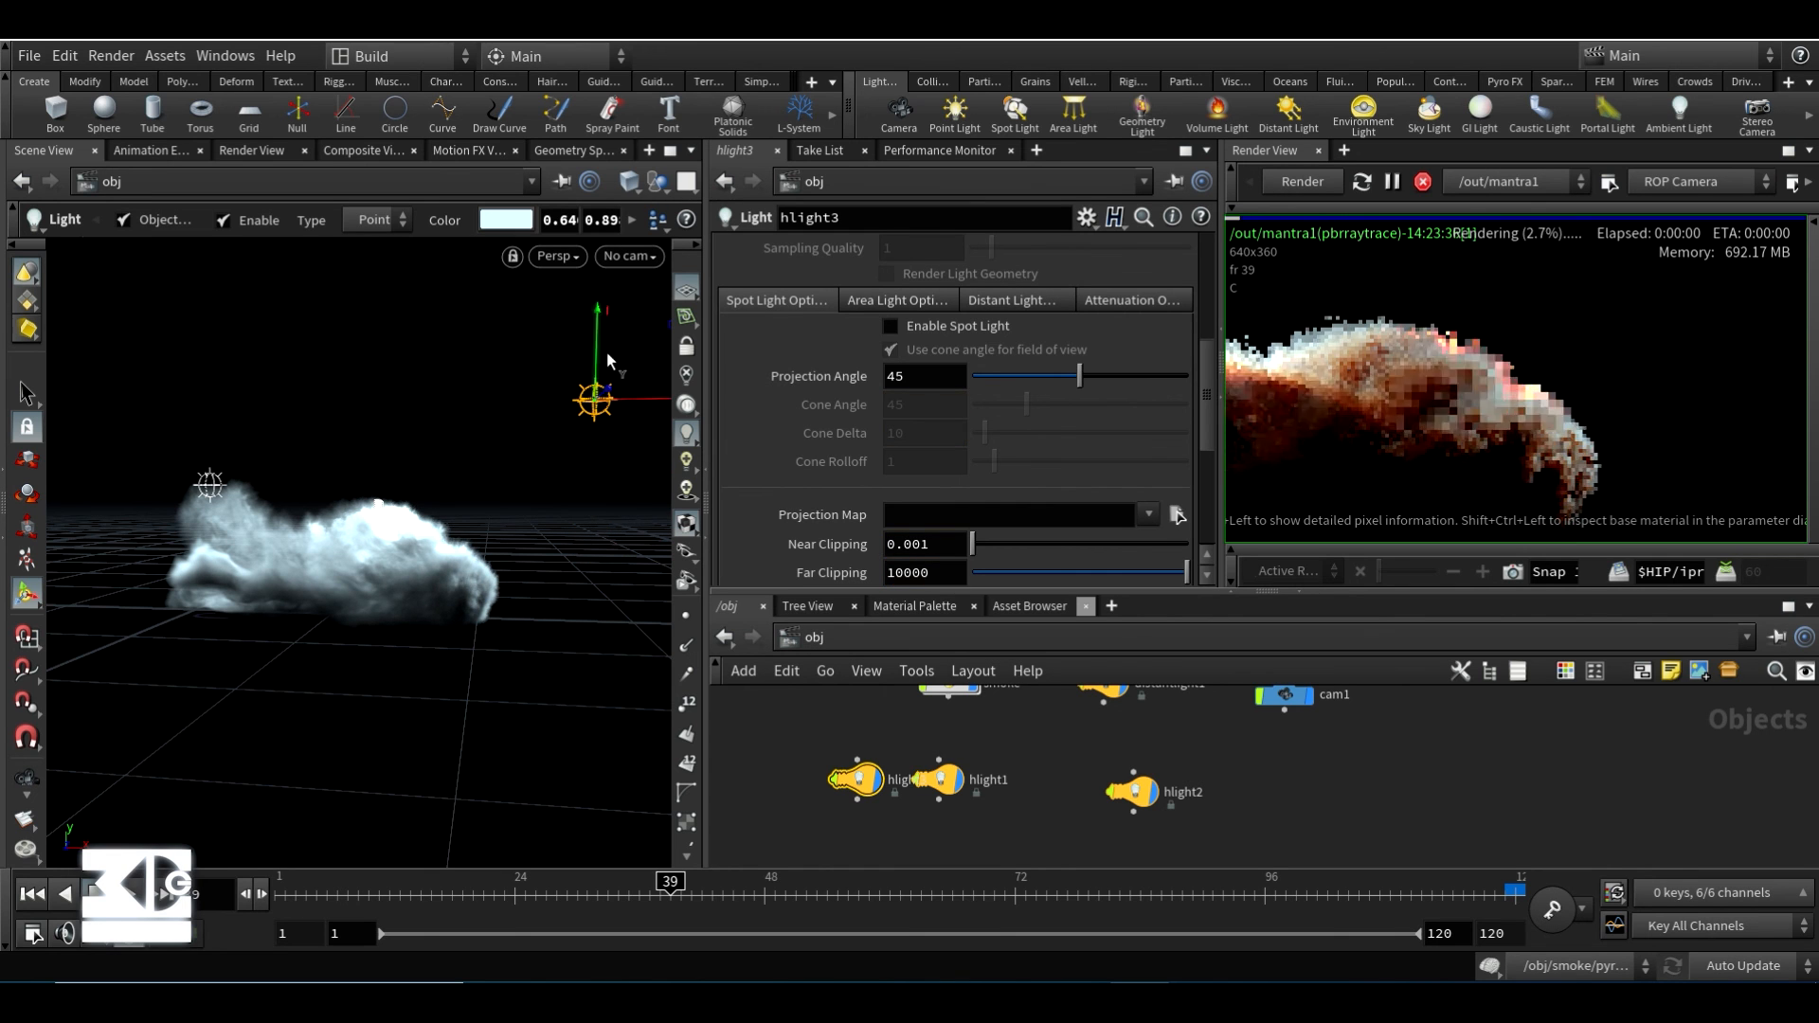
# - Set hlight3's intensity to 50
pyautogui.scroll(5, 816, 434)
pyautogui.moveTo(908, 399); pyautogui.dragTo(792, 407)
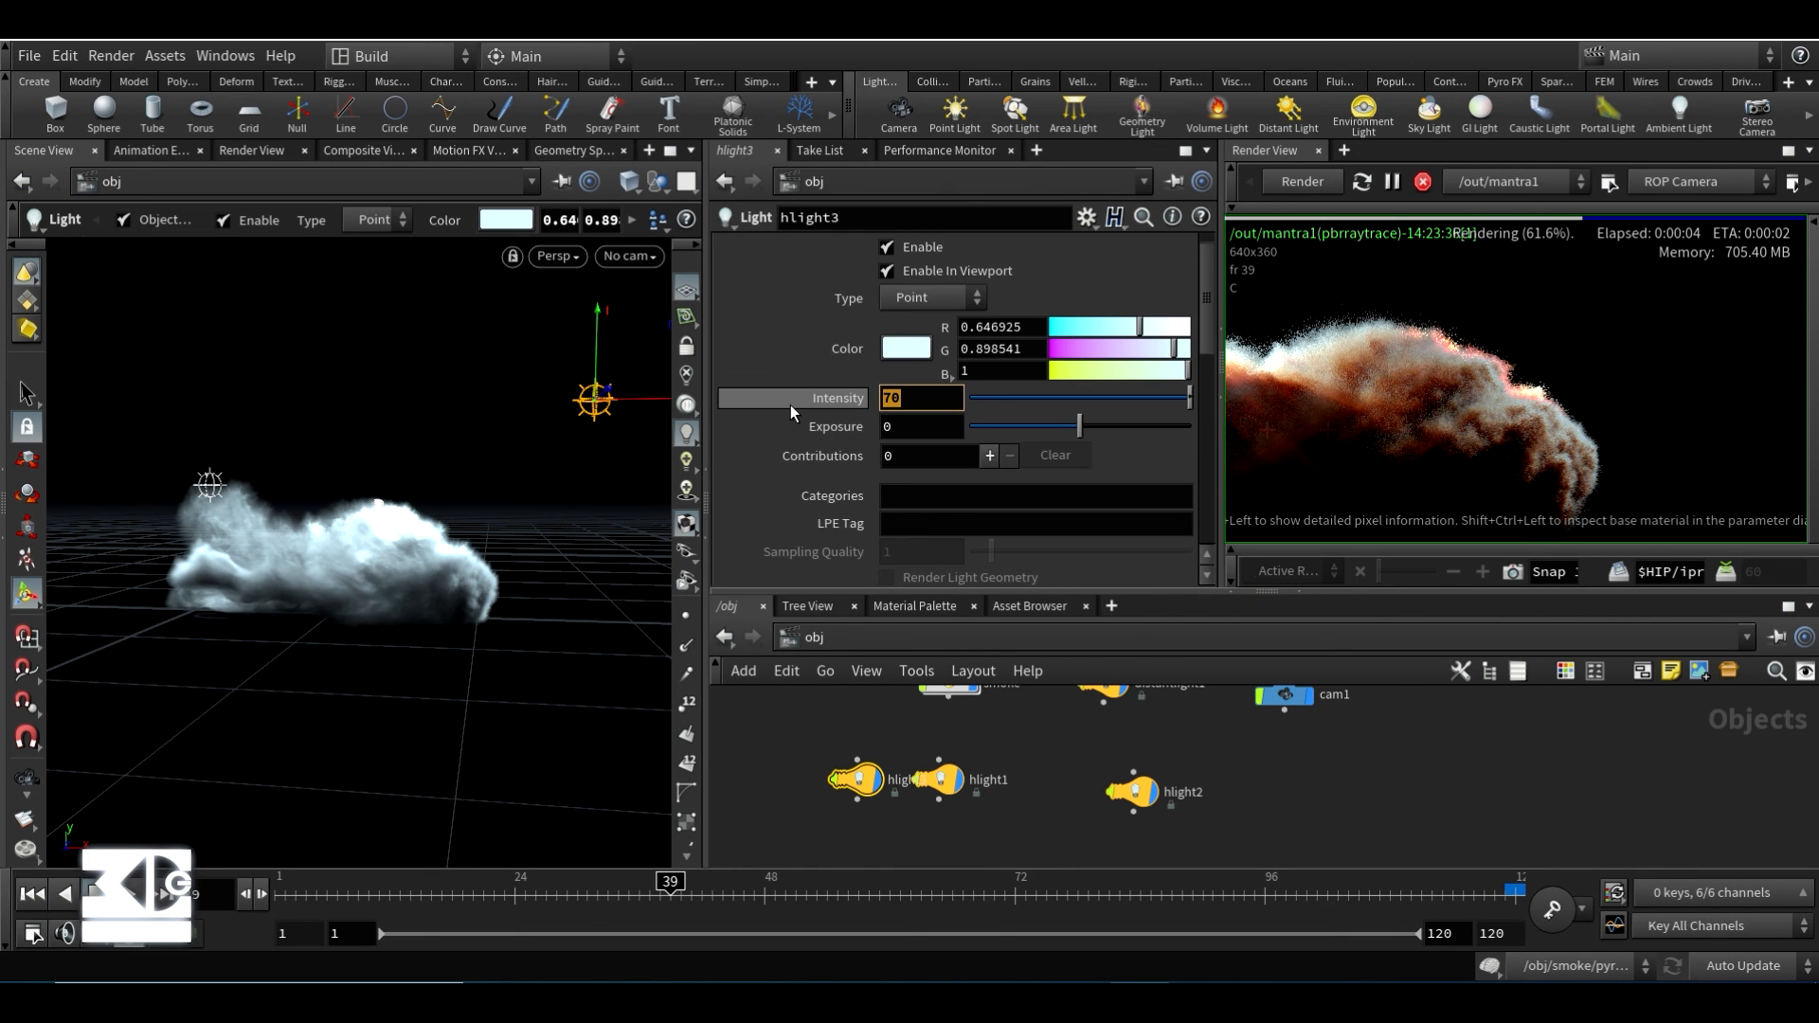
pyautogui.write('25')
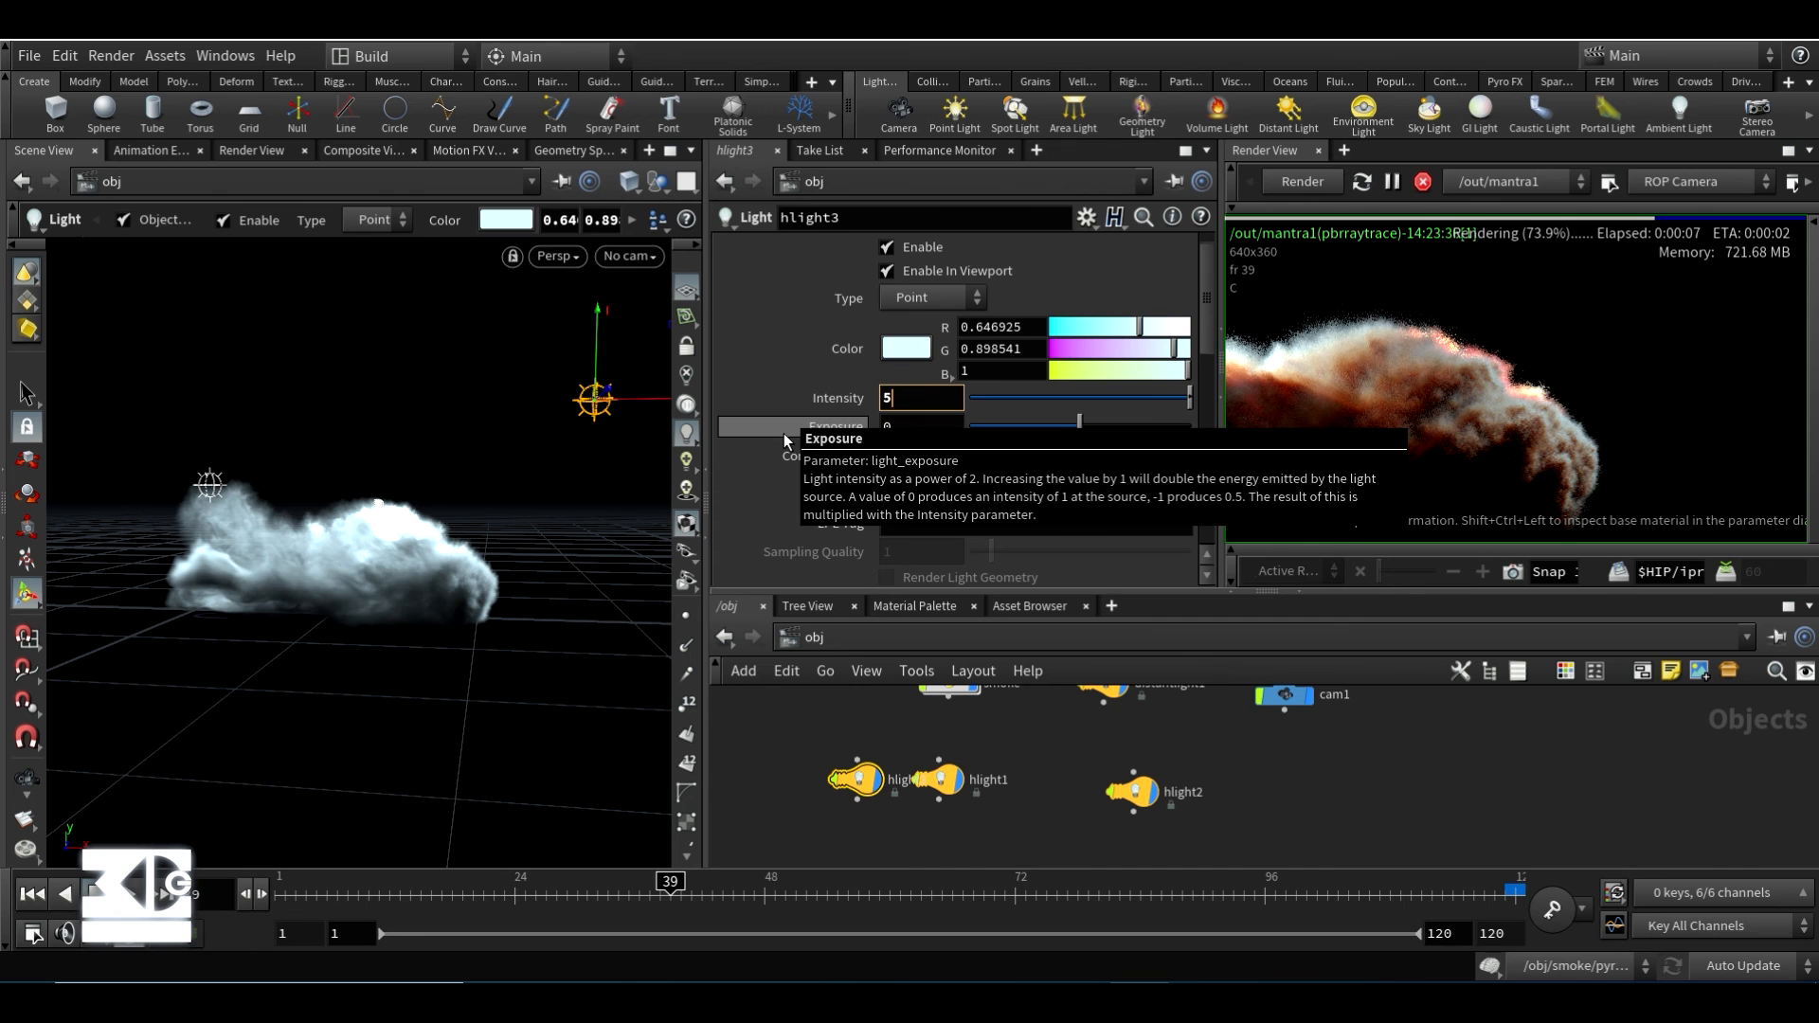
pyautogui.press('Return')
pyautogui.write('50')
pyautogui.press('Return')
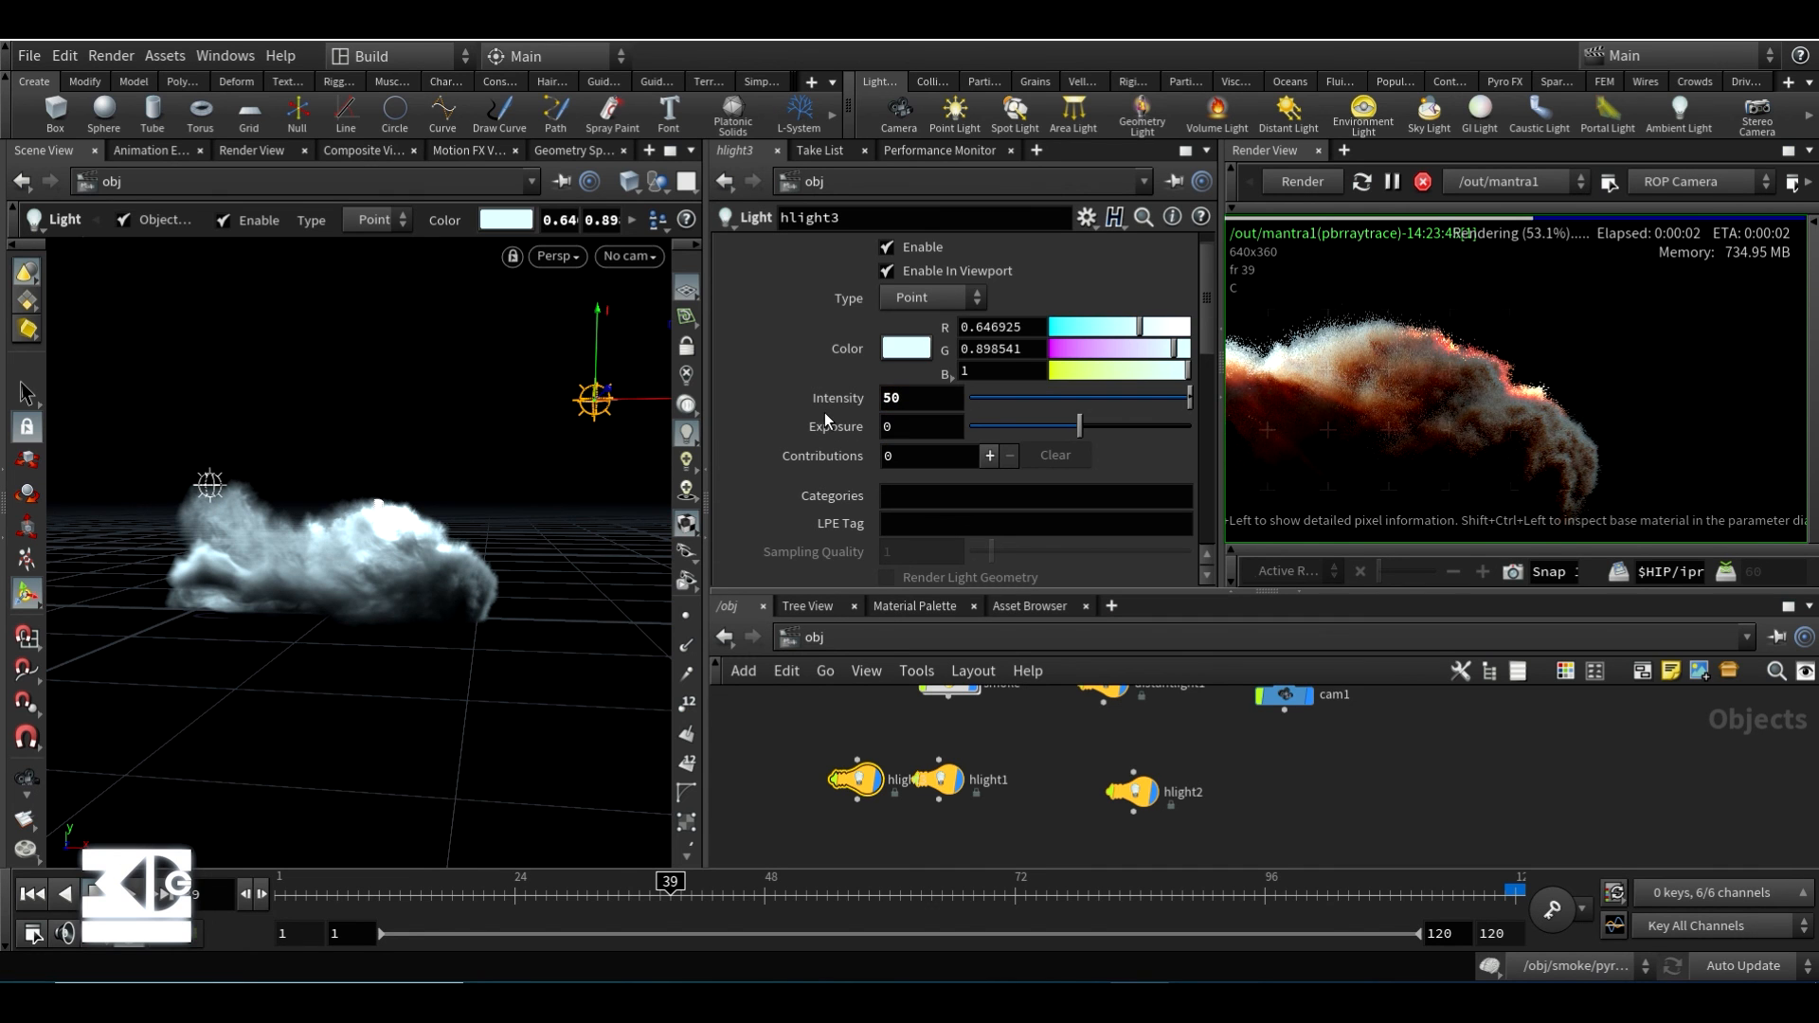
# - Set hlight3's color to a pale yellow, F0FFB3, and space its node away from hlight1 in the network
pyautogui.click(906, 348)
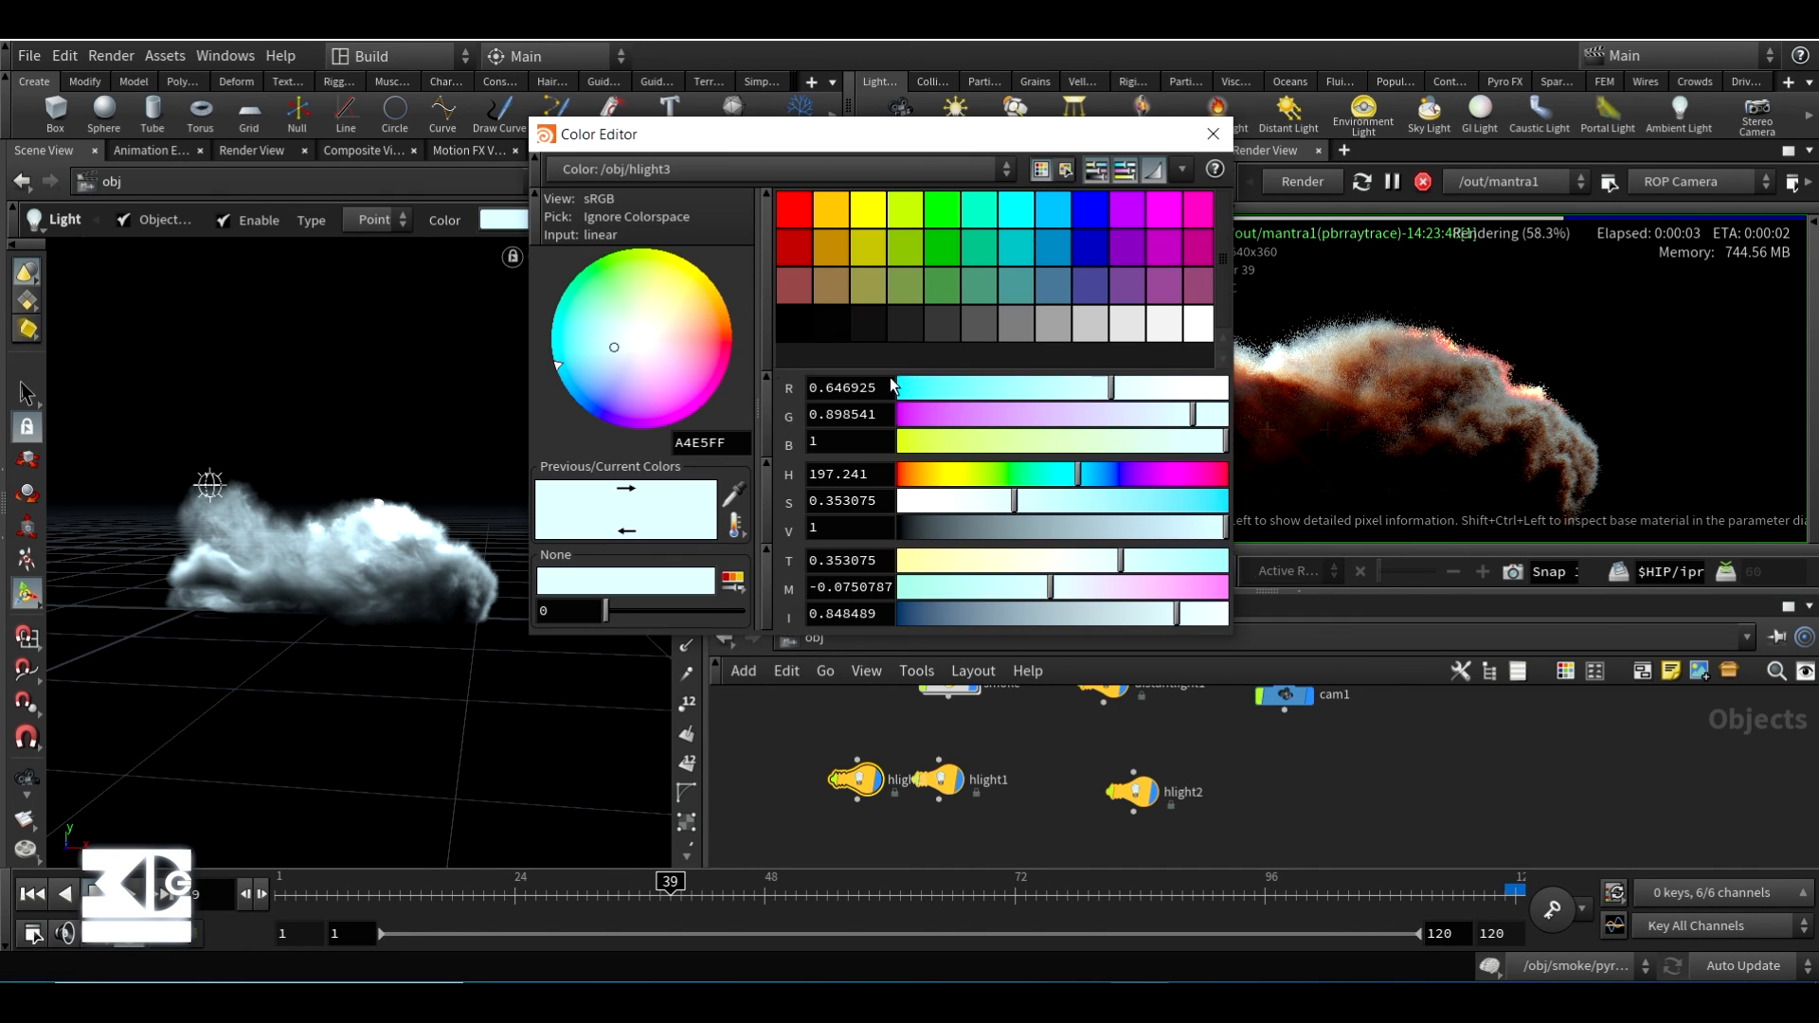
pyautogui.click(656, 307)
pyautogui.click(649, 315)
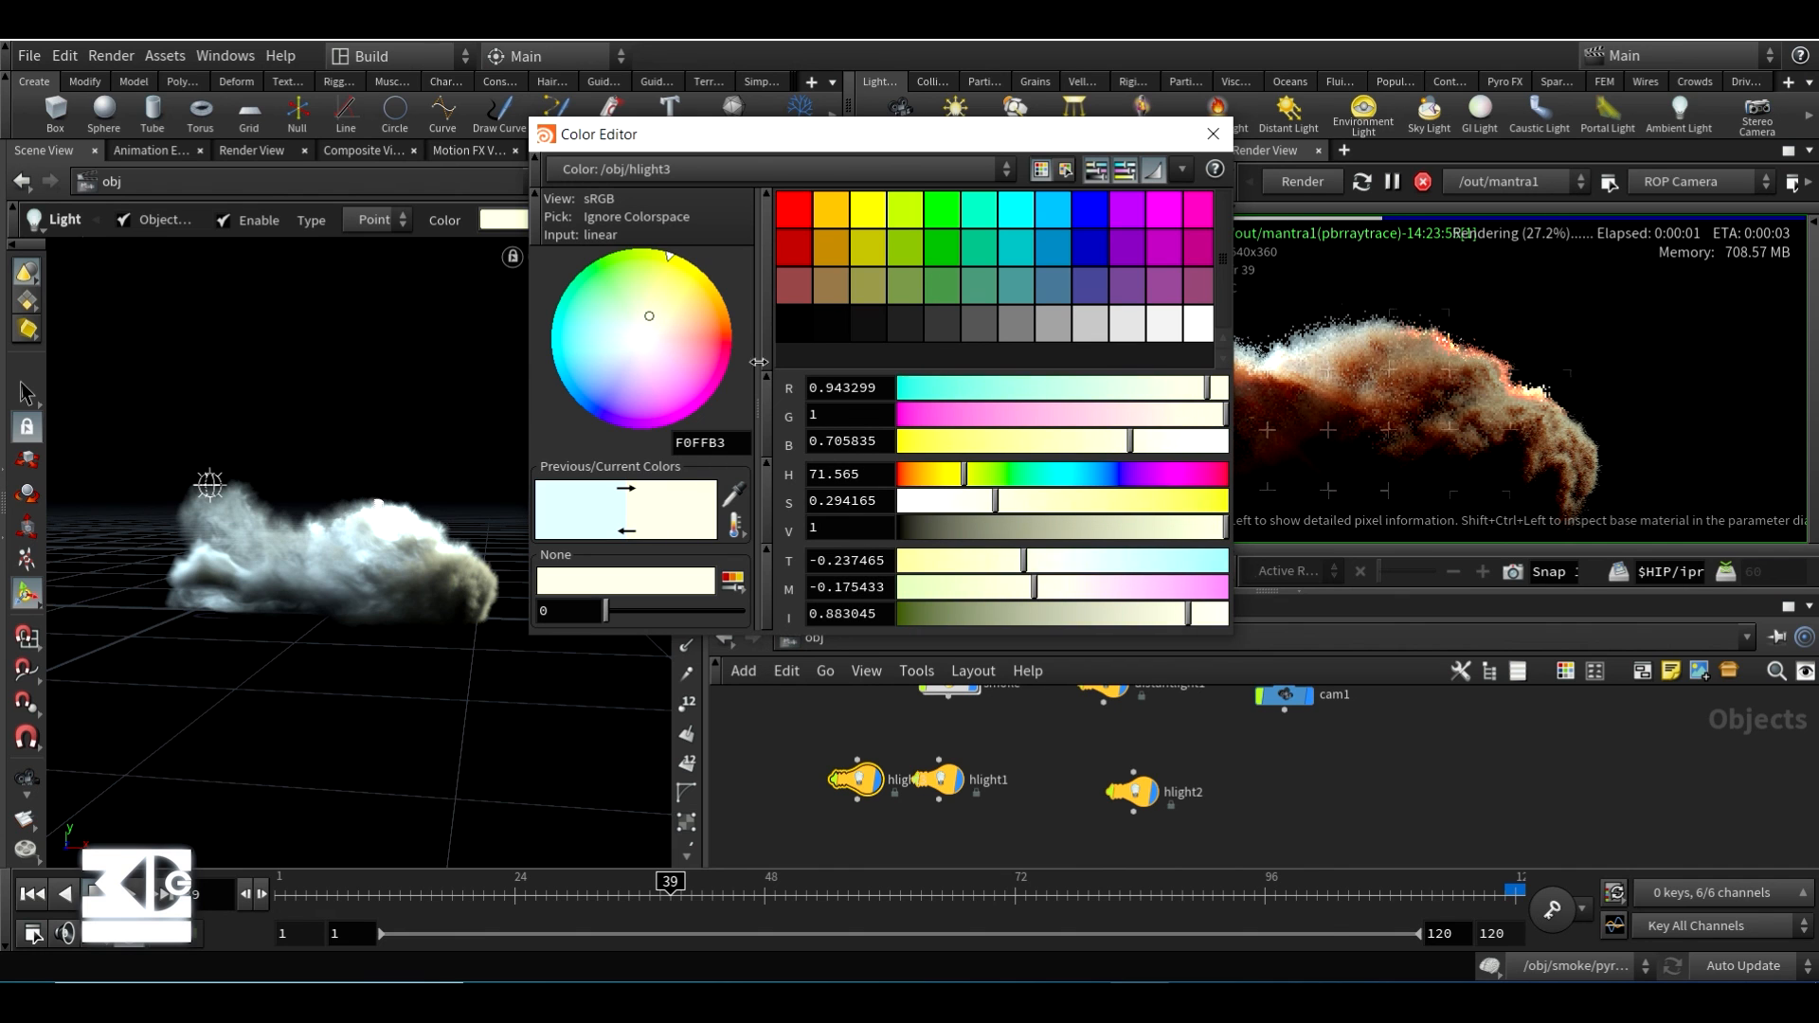
pyautogui.moveTo(841, 788); pyautogui.dragTo(759, 789)
pyautogui.click(1213, 134)
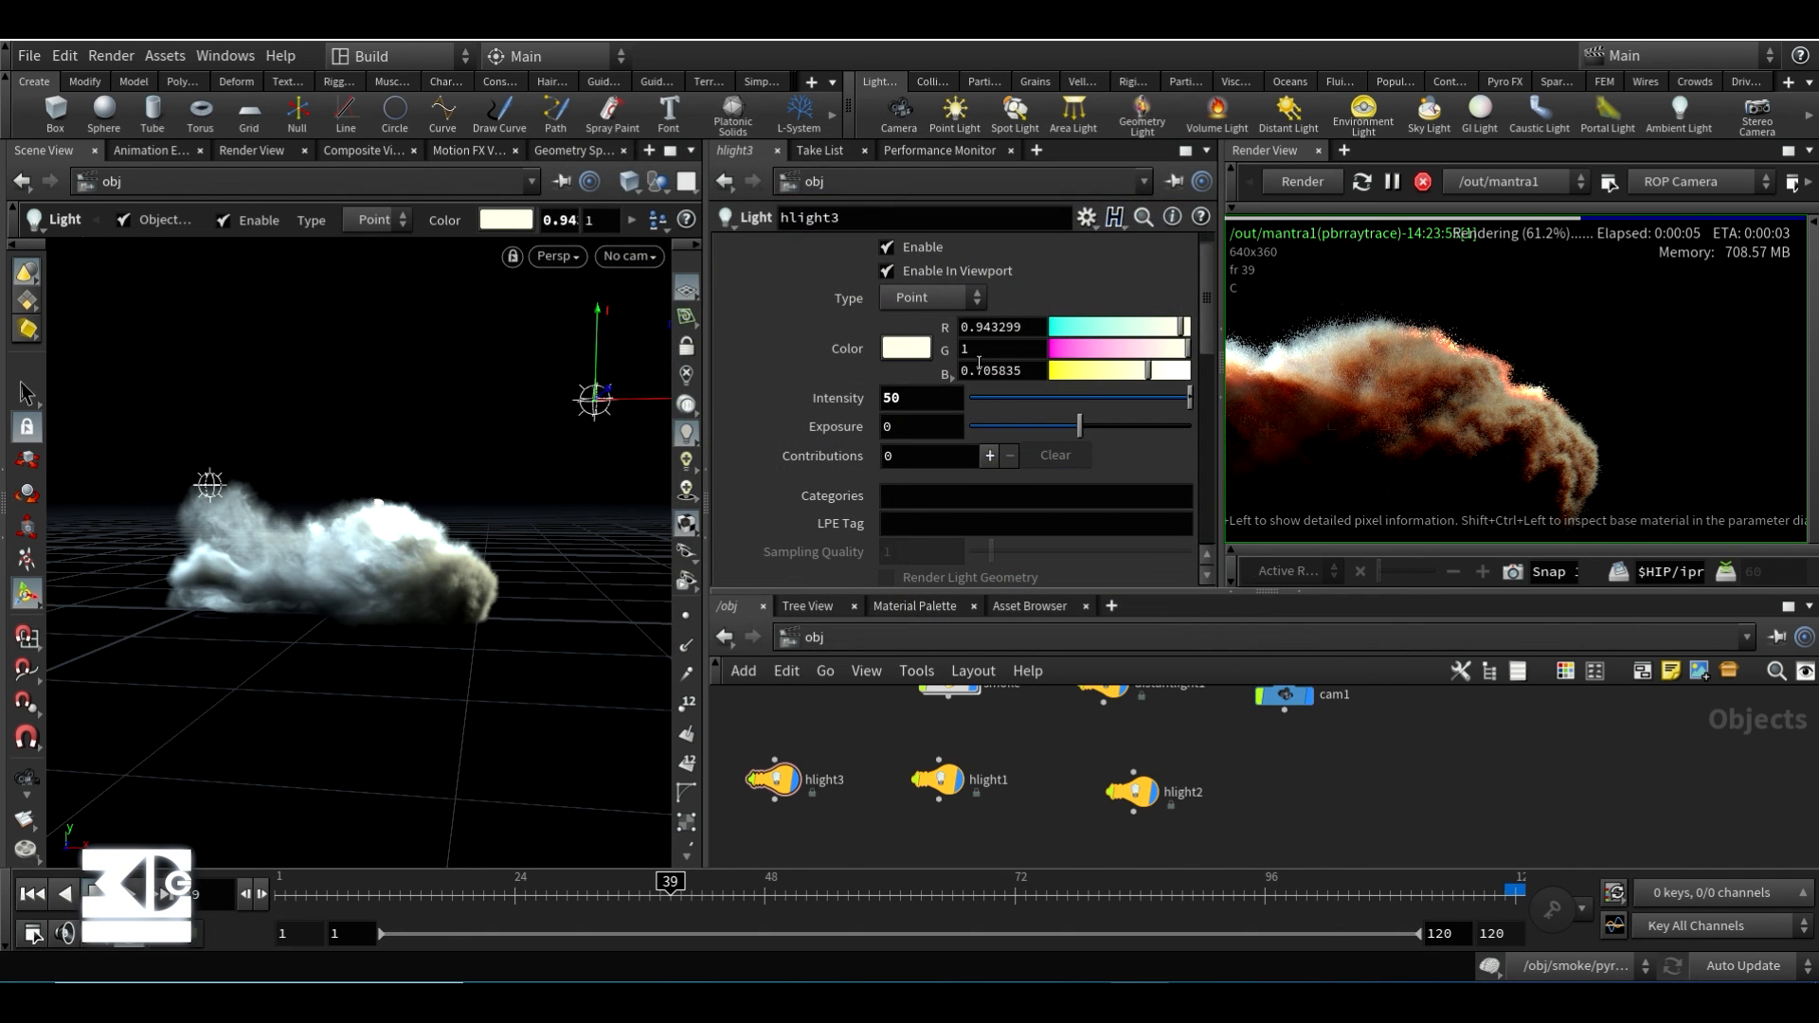
# - Select hlight1 and reposition it slightly beside the smoke
pyautogui.keyDown('alt'); pyautogui.moveTo(573, 505); pyautogui.dragTo(519, 446); pyautogui.keyUp('alt')
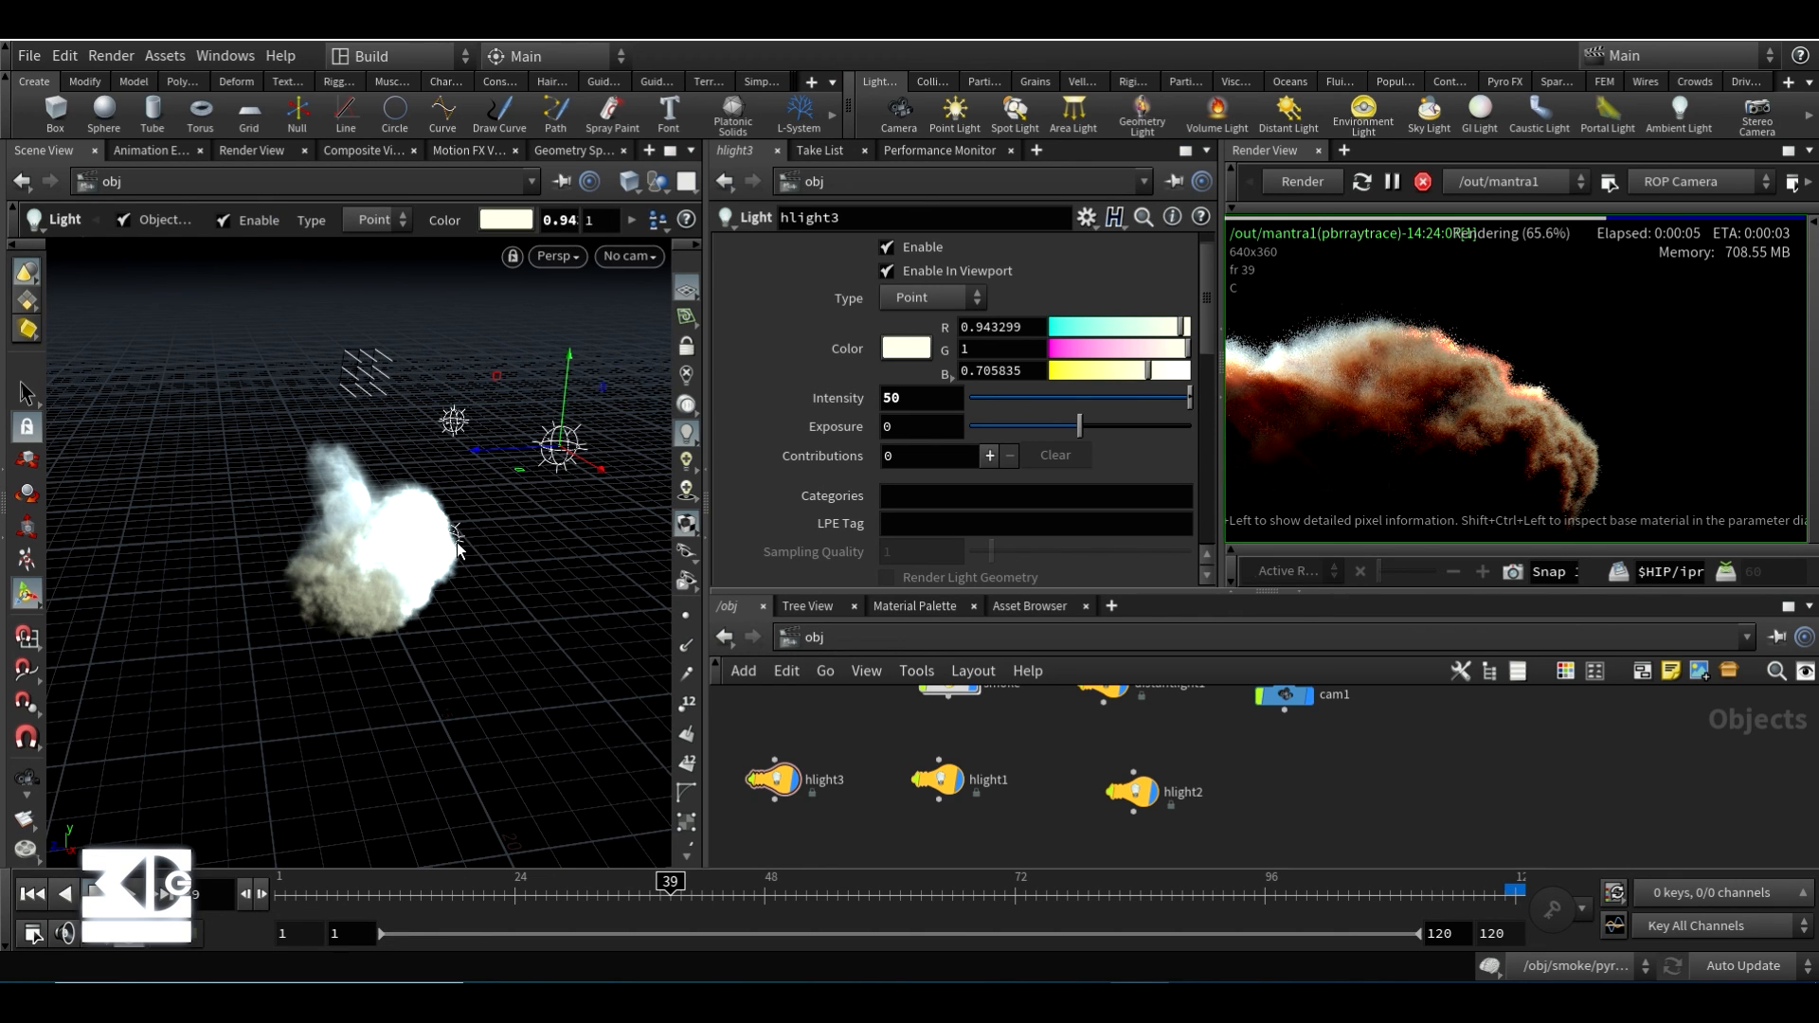
pyautogui.click(938, 802)
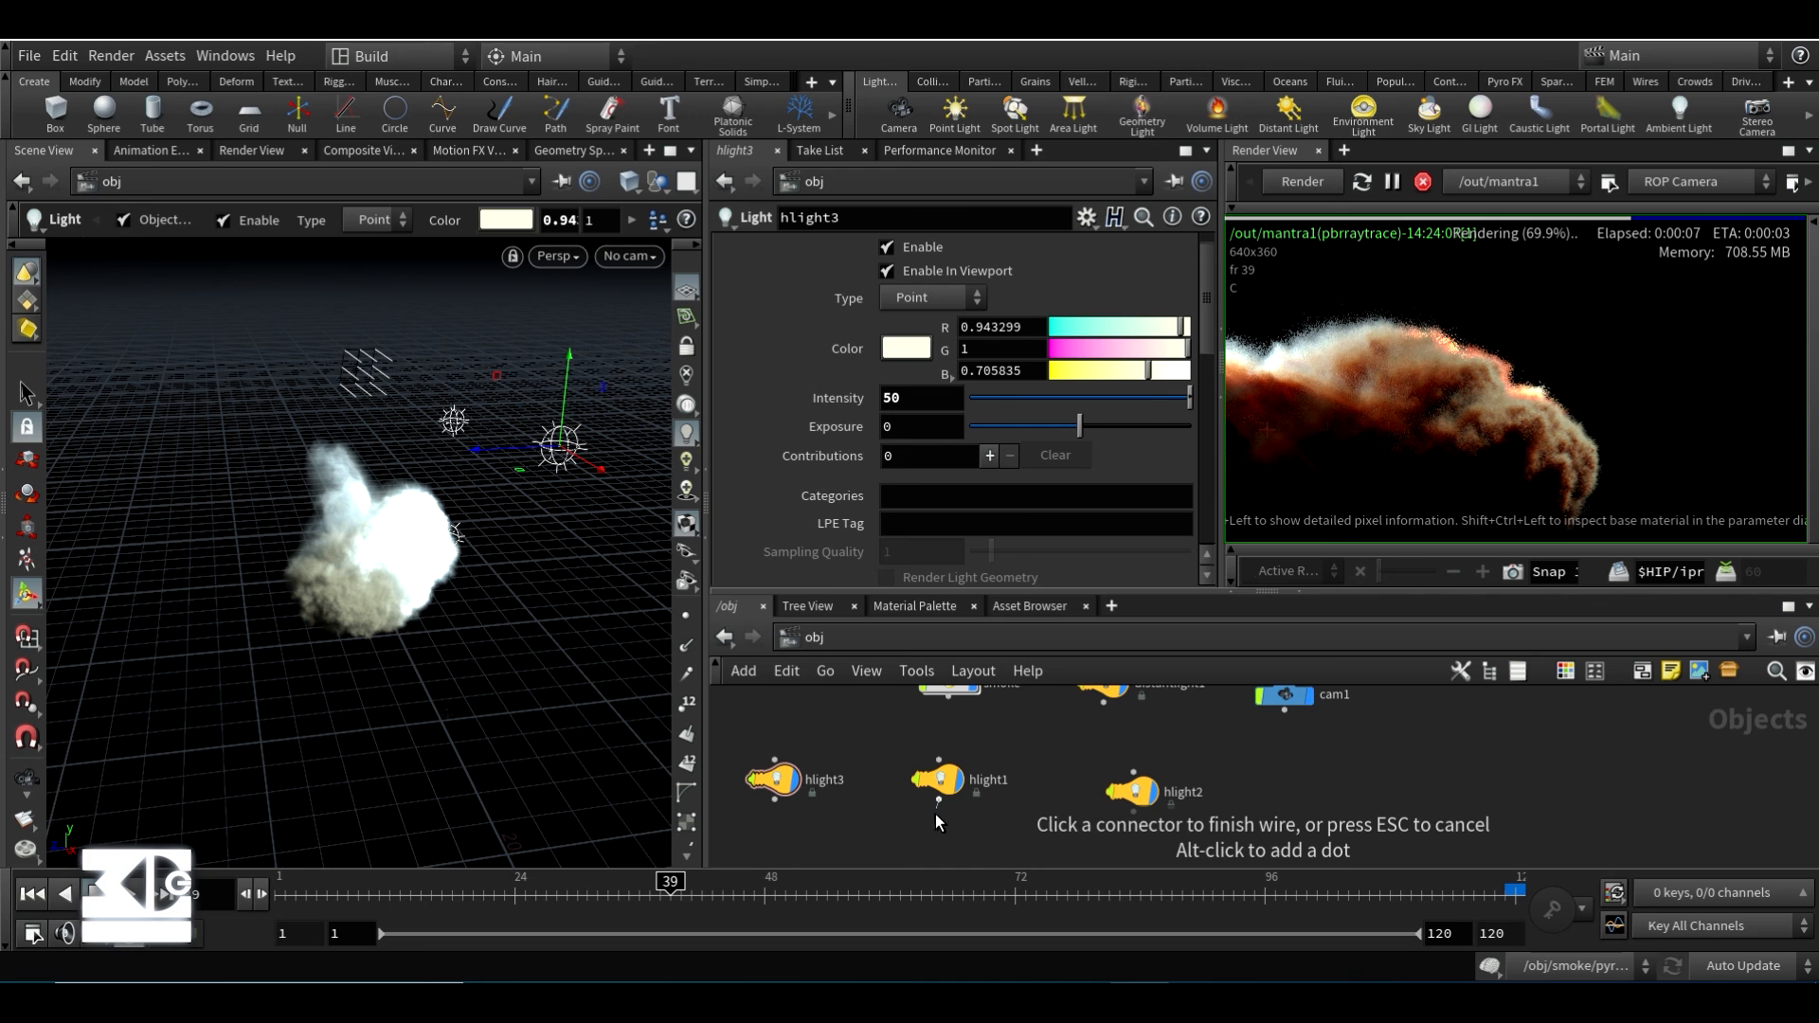
pyautogui.press('Escape')
pyautogui.click(953, 774)
pyautogui.moveTo(393, 541); pyautogui.dragTo(449, 534)
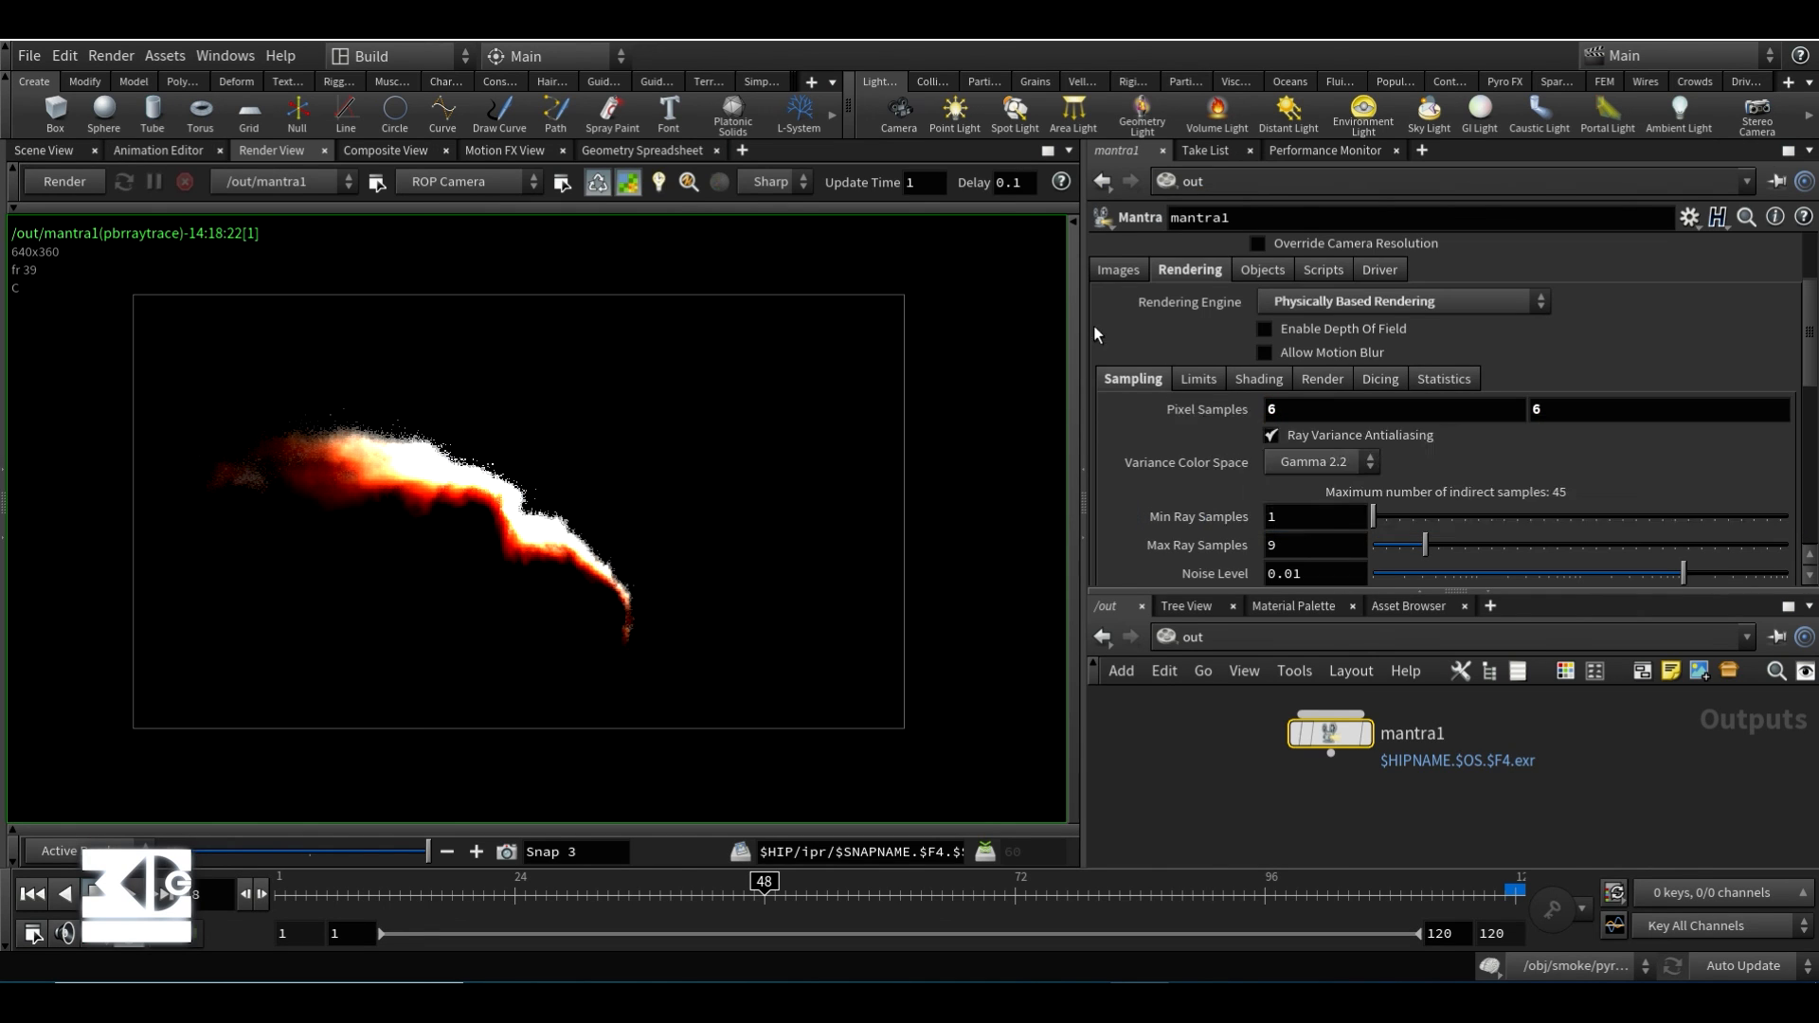
# - Examine mantra1's rendering settings for sampling, limits, shading, render and dicing
pyautogui.scroll(-5, 1180, 417)
pyautogui.scroll(3, 1186, 421)
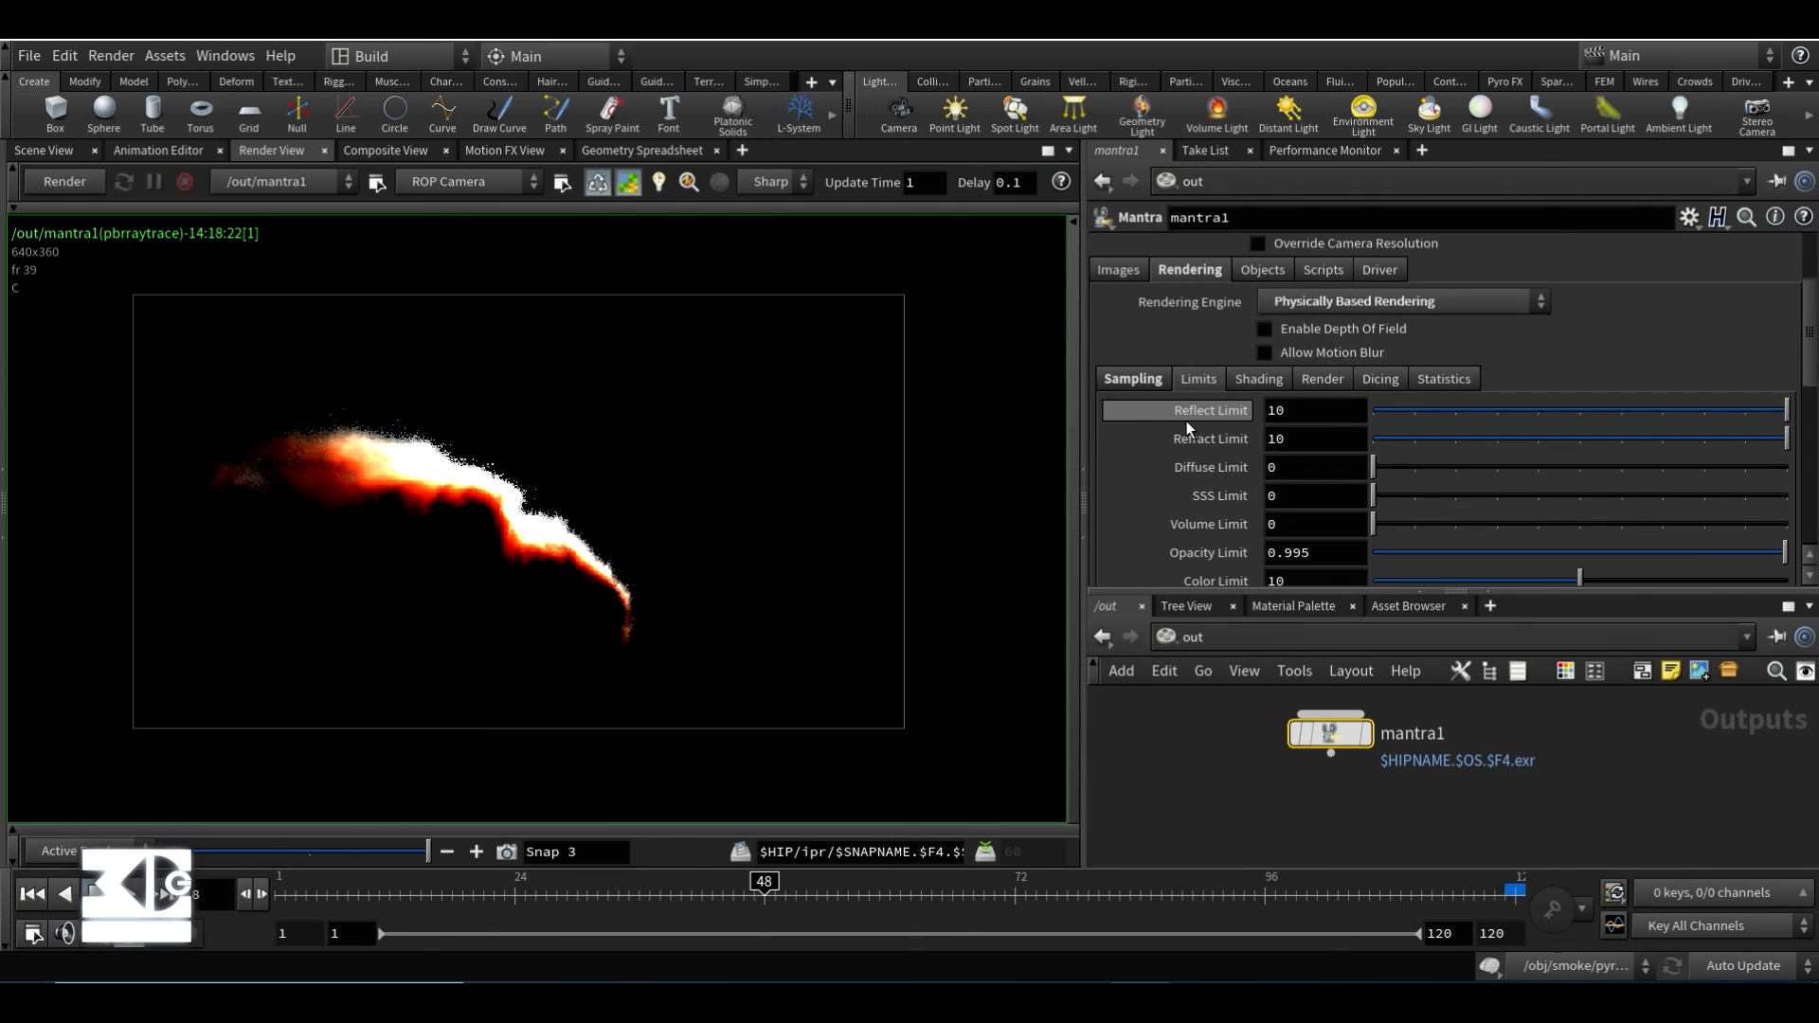
pyautogui.scroll(2, 1187, 421)
pyautogui.click(1264, 436)
pyautogui.click(1323, 436)
pyautogui.scroll(-1, 1330, 409)
pyautogui.scroll(-3, 1202, 415)
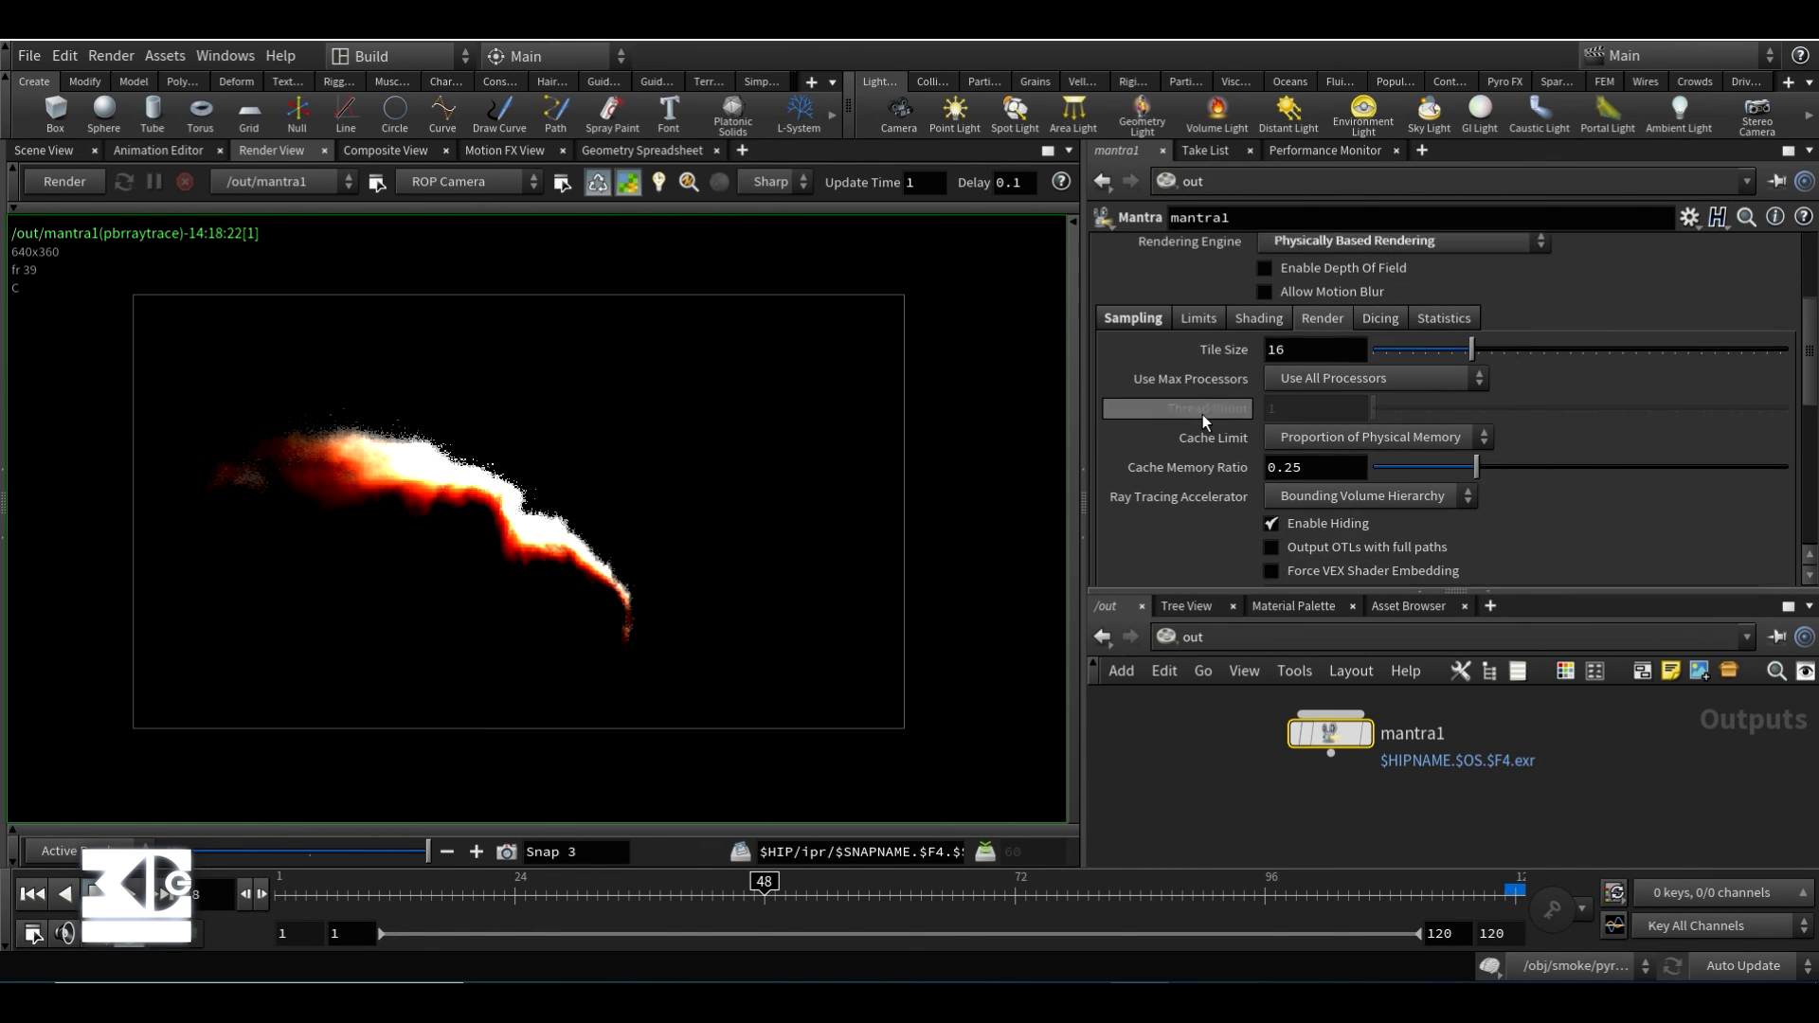
pyautogui.scroll(-1, 1202, 415)
pyautogui.click(1395, 292)
pyautogui.click(1135, 290)
pyautogui.scroll(5, 1151, 381)
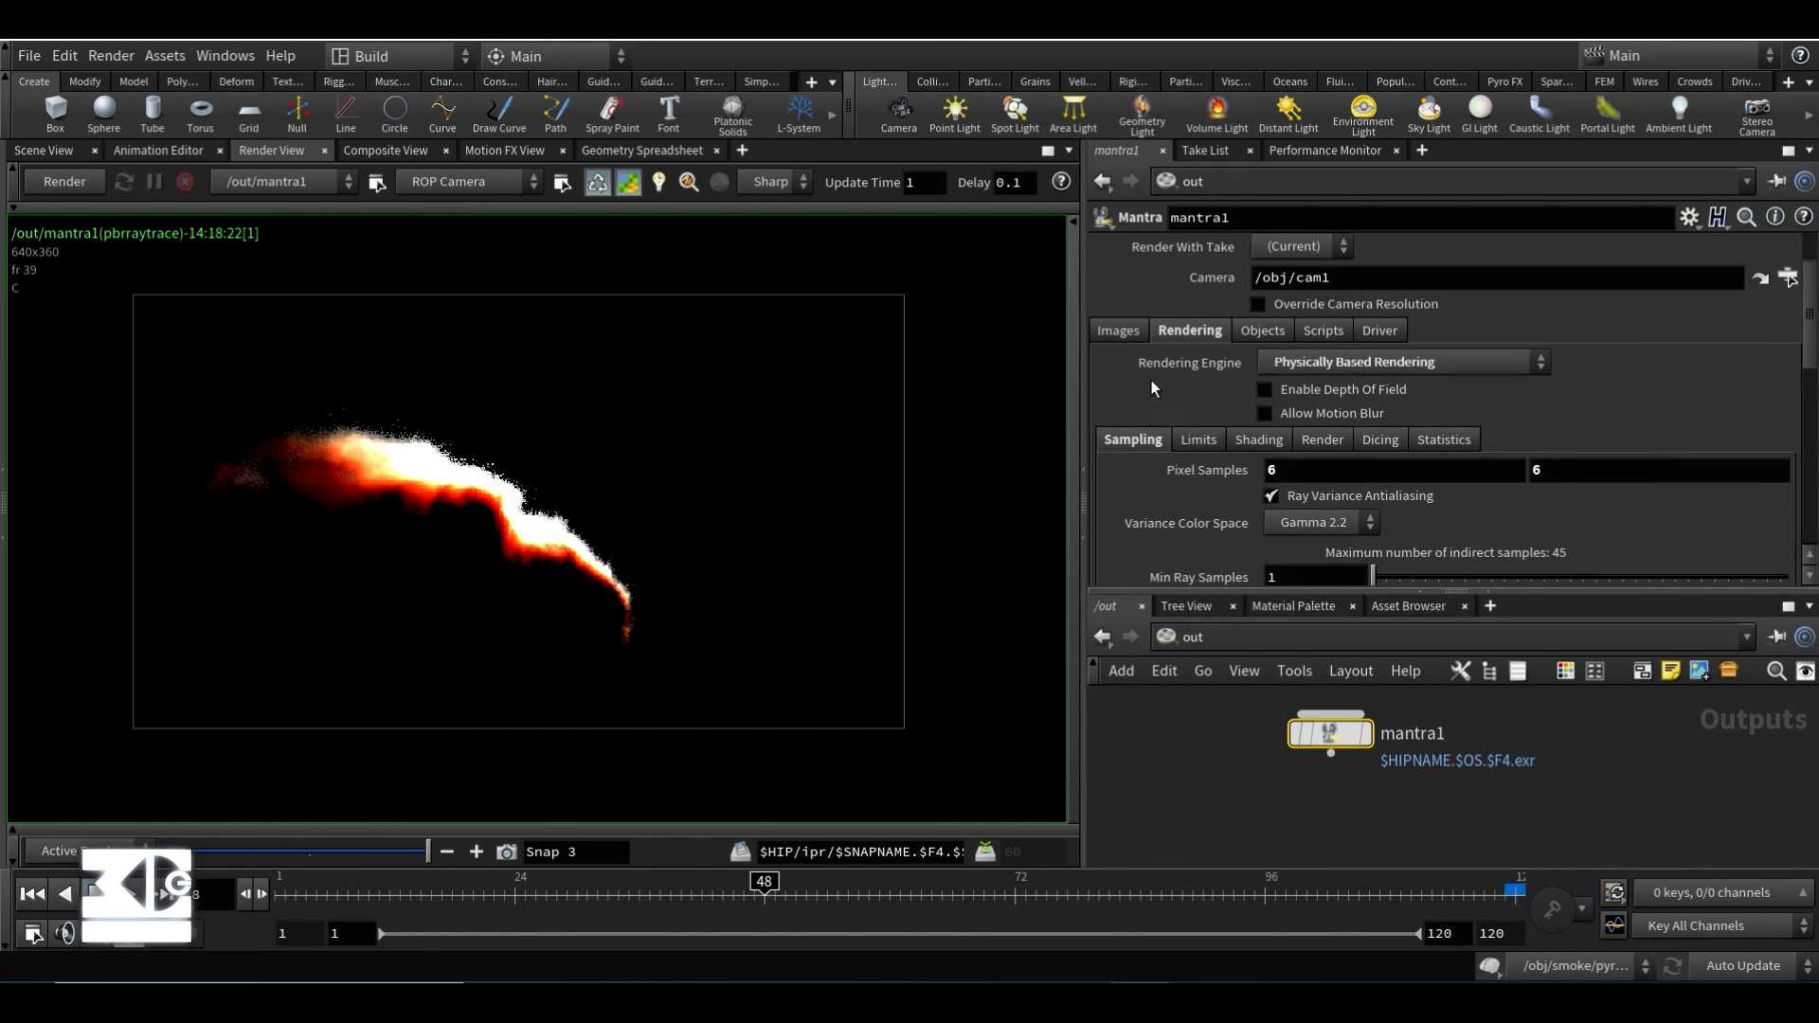
pyautogui.scroll(1, 1151, 379)
# - Start rendering mantra1 at frame 48 and fit the smoke image in the Render View
pyautogui.click(76, 181)
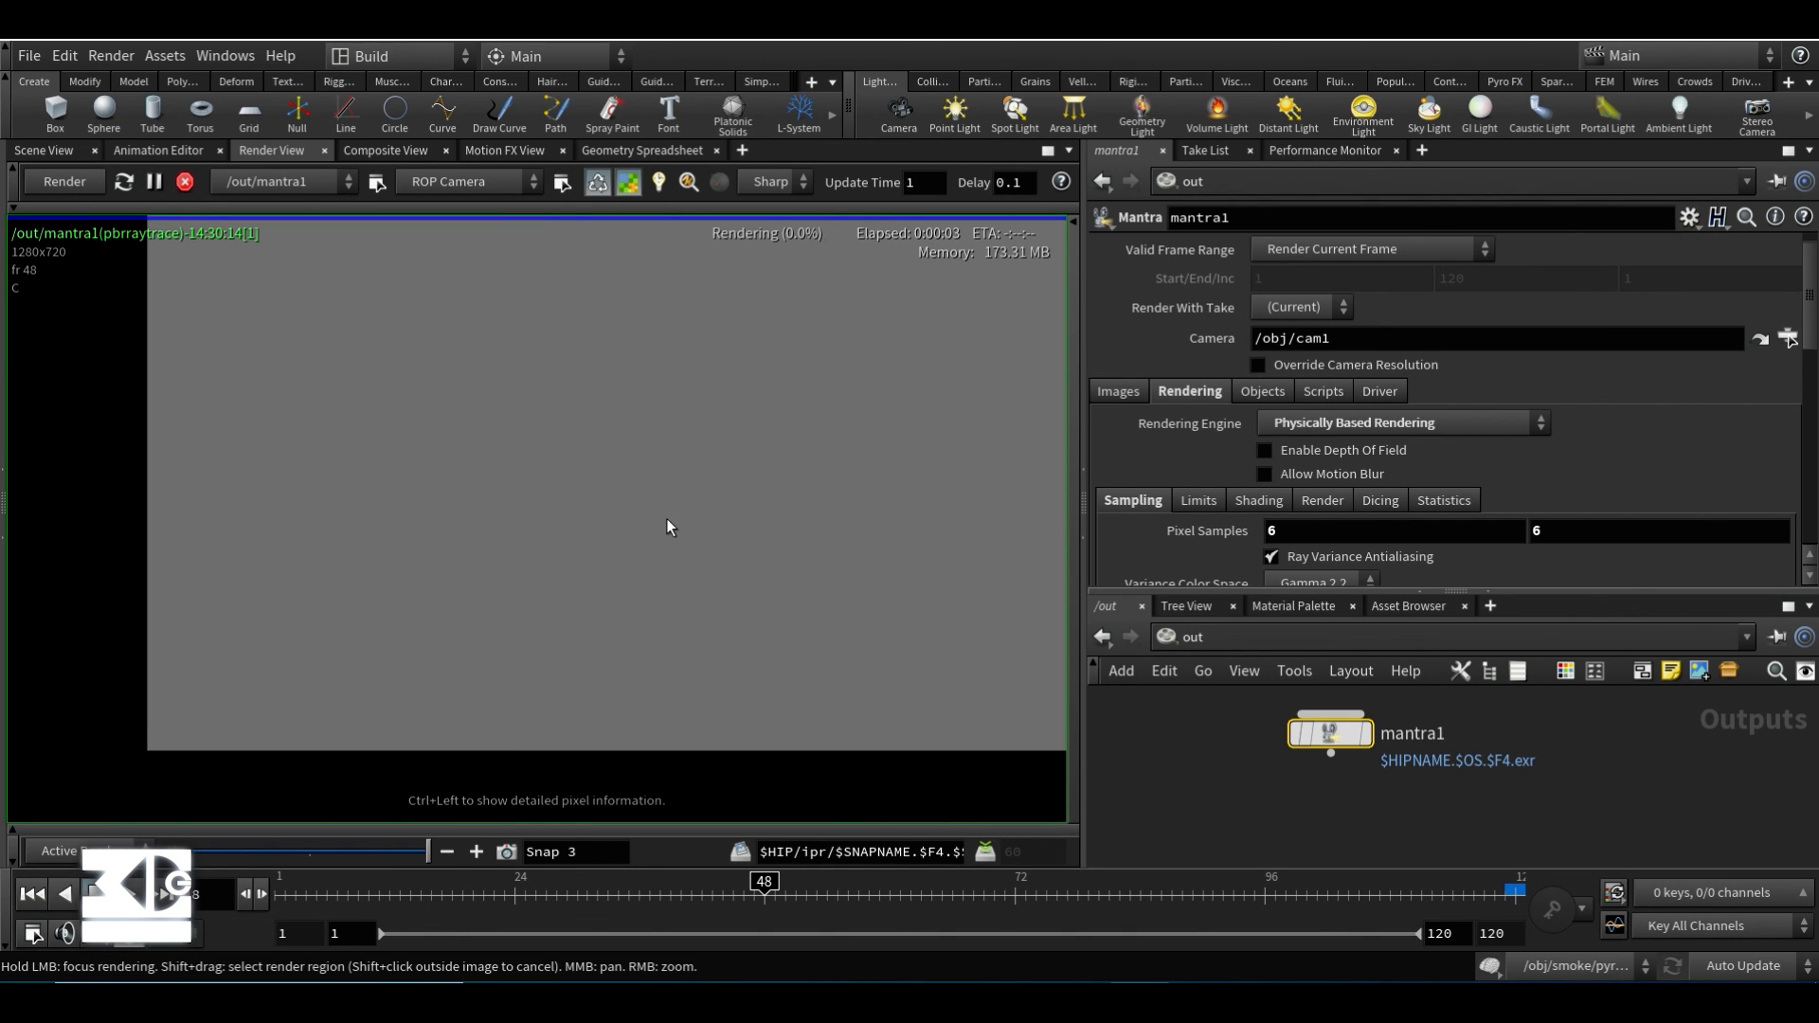
pyautogui.scroll(-2, 651, 553)
pyautogui.moveTo(795, 479); pyautogui.dragTo(630, 553, button='middle')
pyautogui.scroll(1, 651, 554)
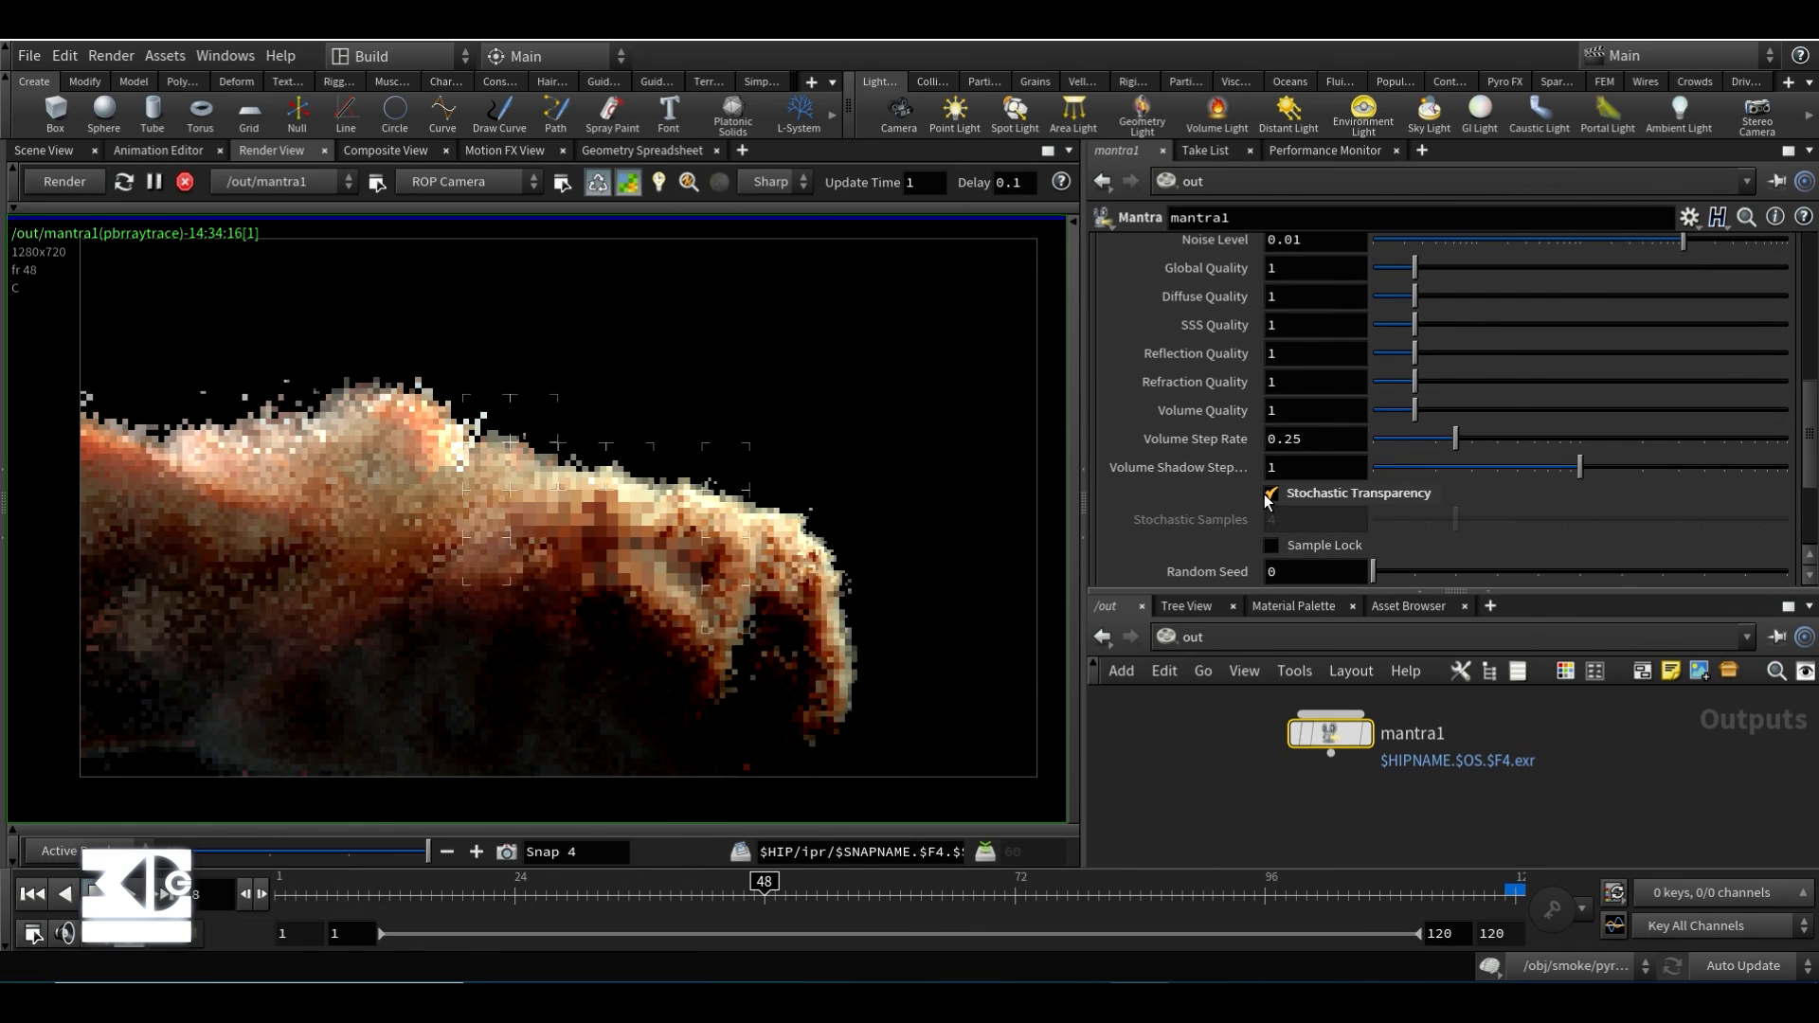
# - Enable Stochastic Transparency on mantra1 and set Stochastic Samples to 8
pyautogui.click(1271, 494)
pyautogui.moveTo(1285, 520); pyautogui.dragTo(1244, 521)
pyautogui.write('8')
pyautogui.press('Return')
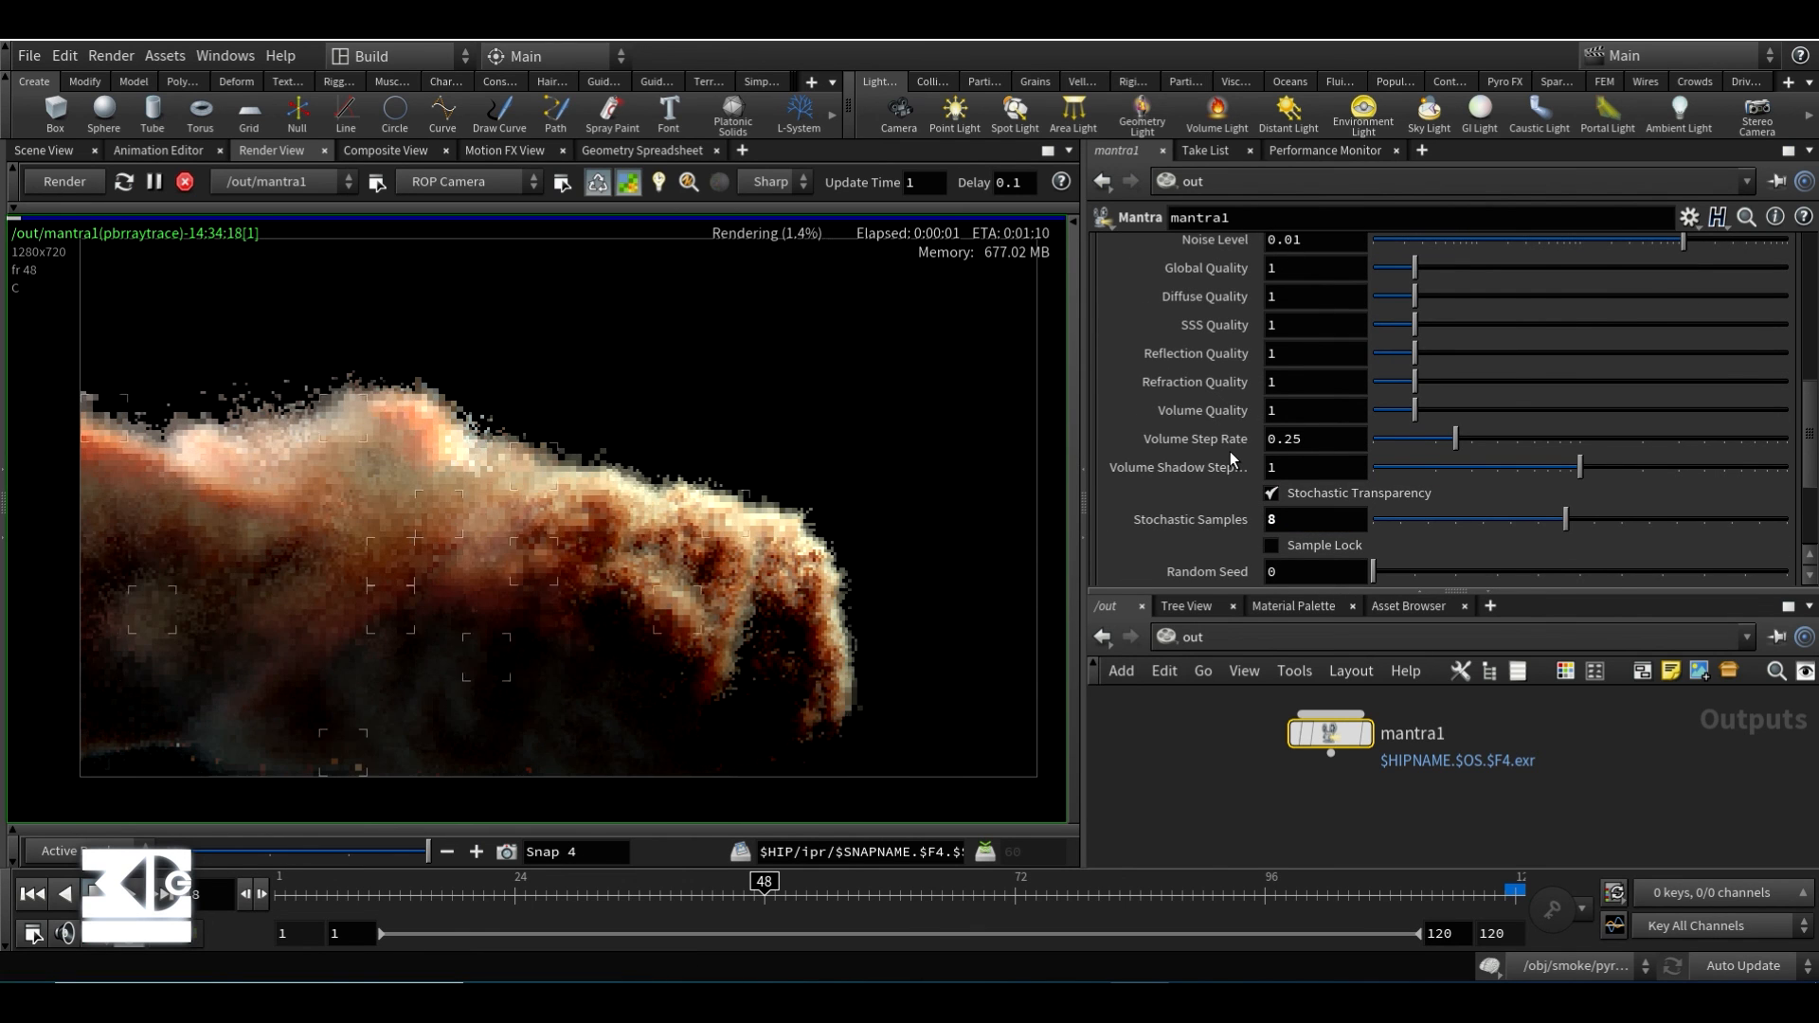
# - Review the description of mantra1's Noise Level sampling setting
pyautogui.scroll(3, 1230, 451)
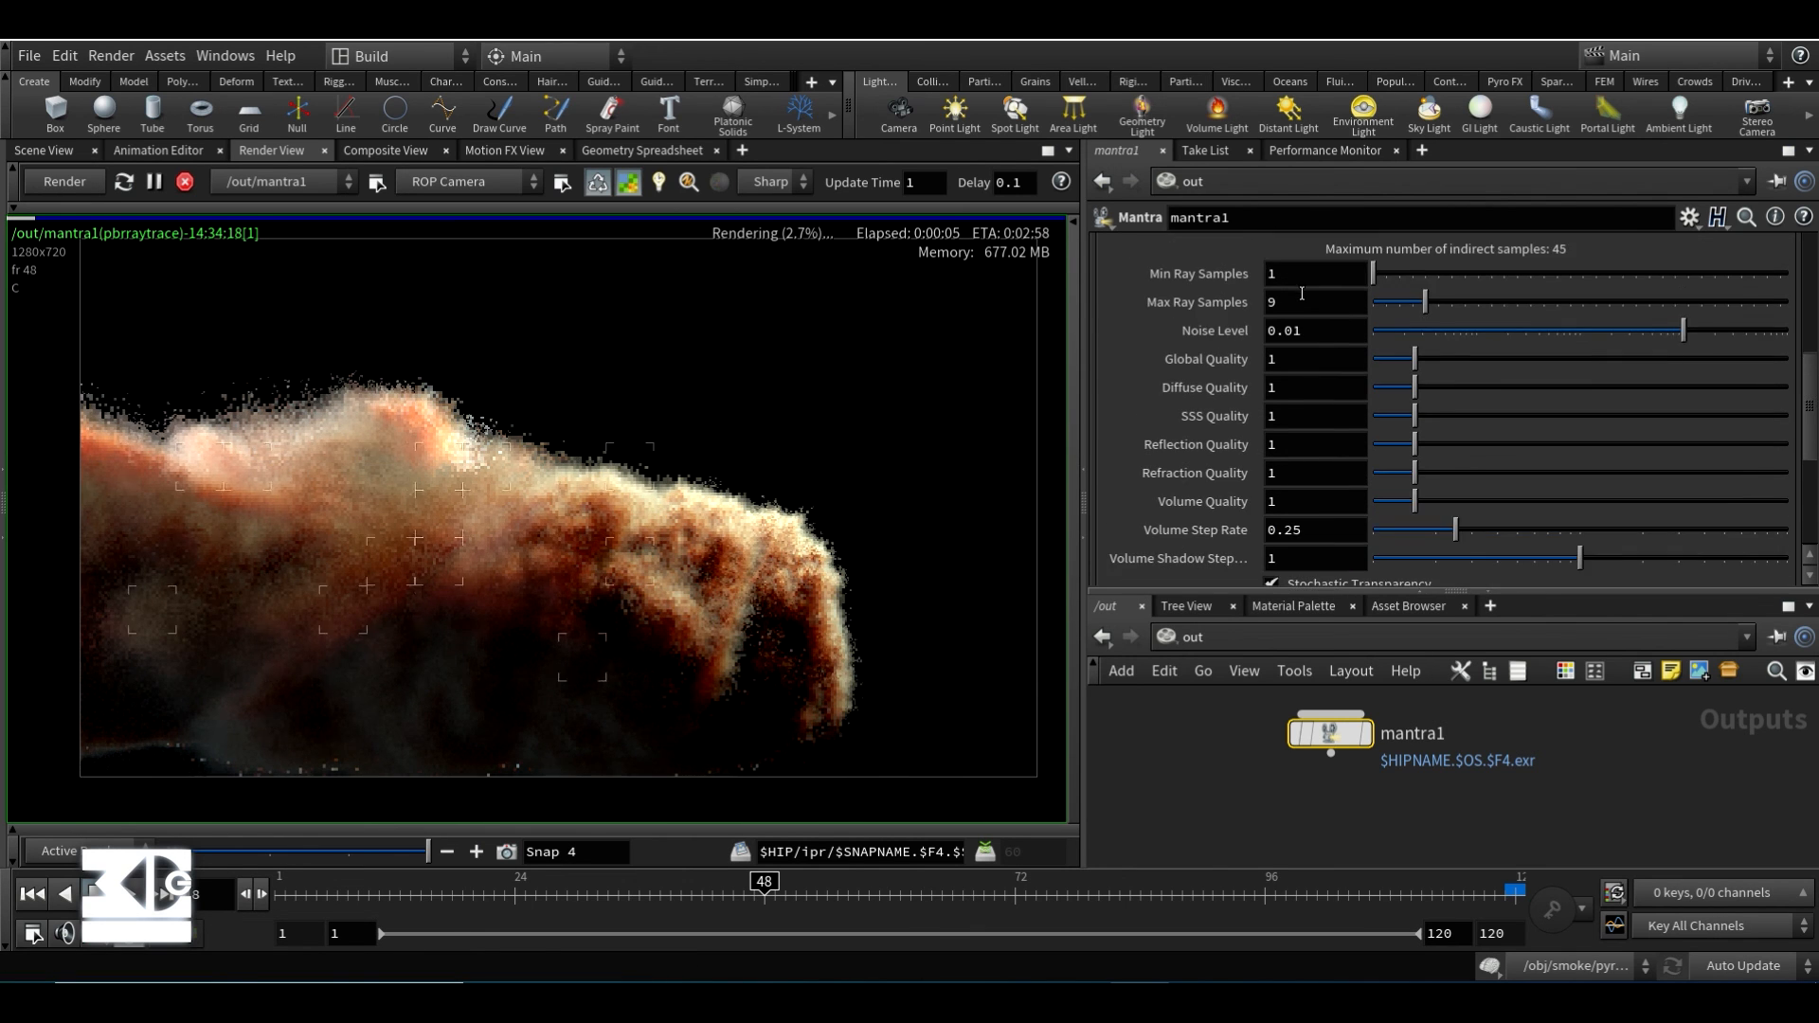
pyautogui.scroll(1, 1192, 370)
pyautogui.moveTo(1189, 371)
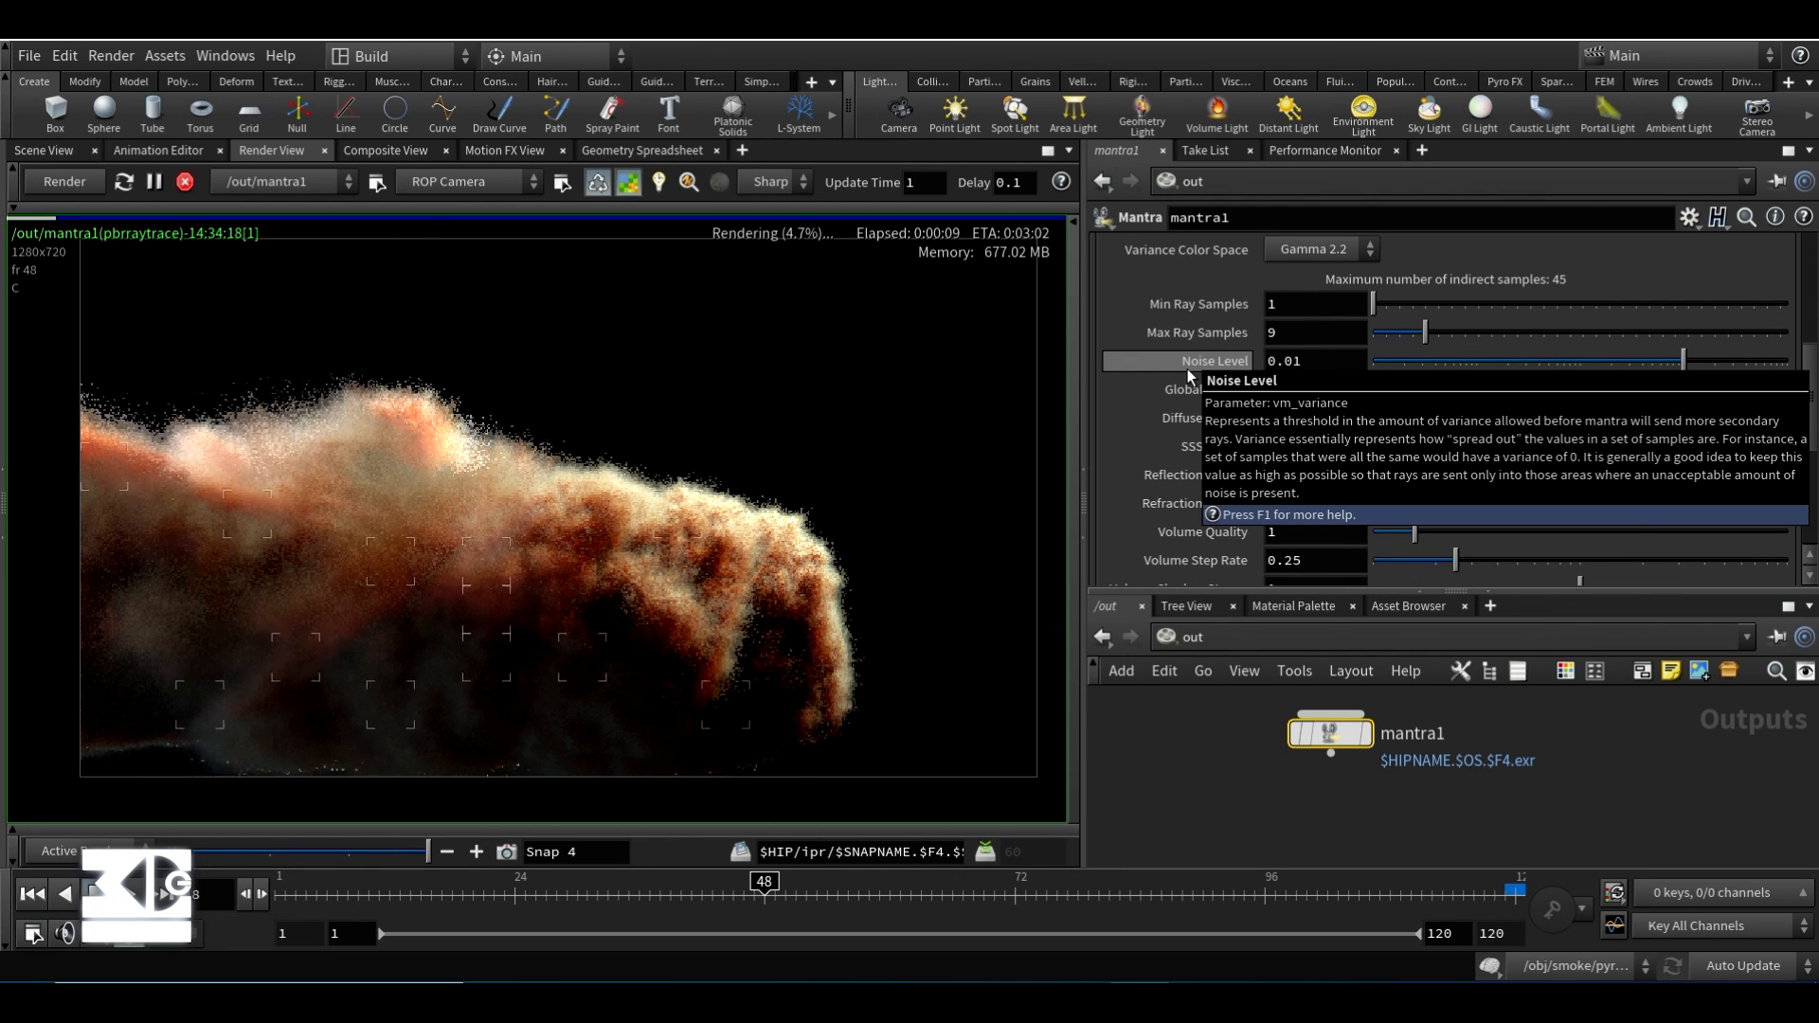